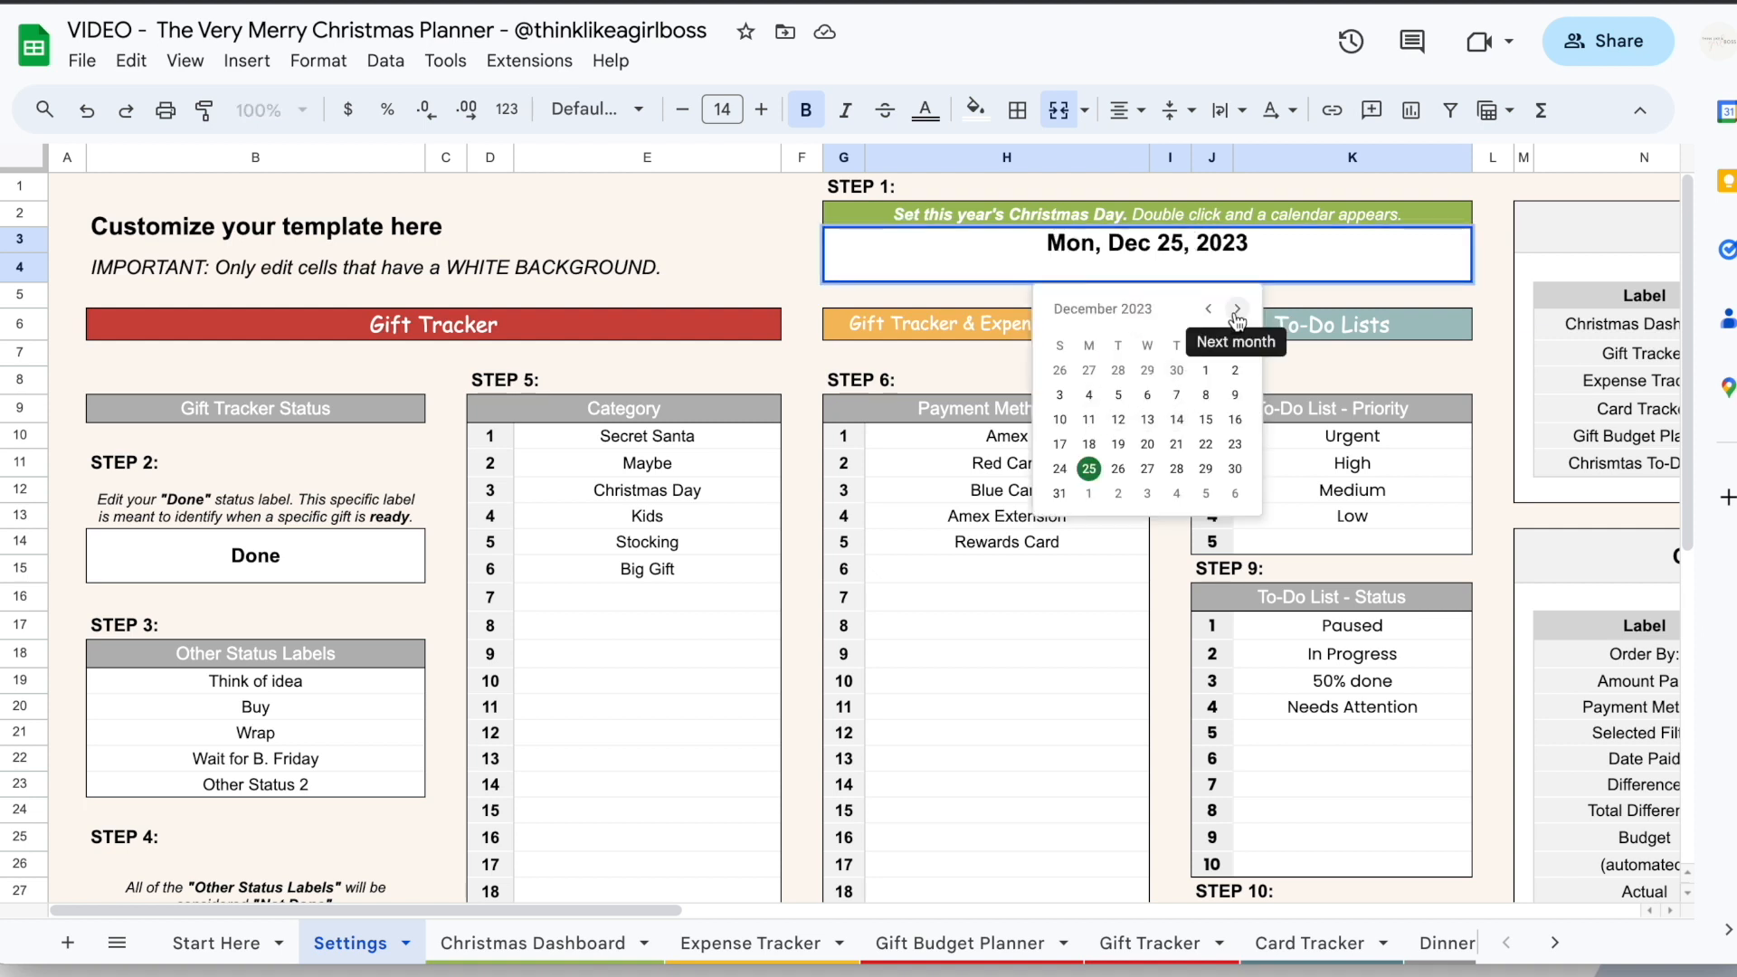
pyautogui.click(1311, 299)
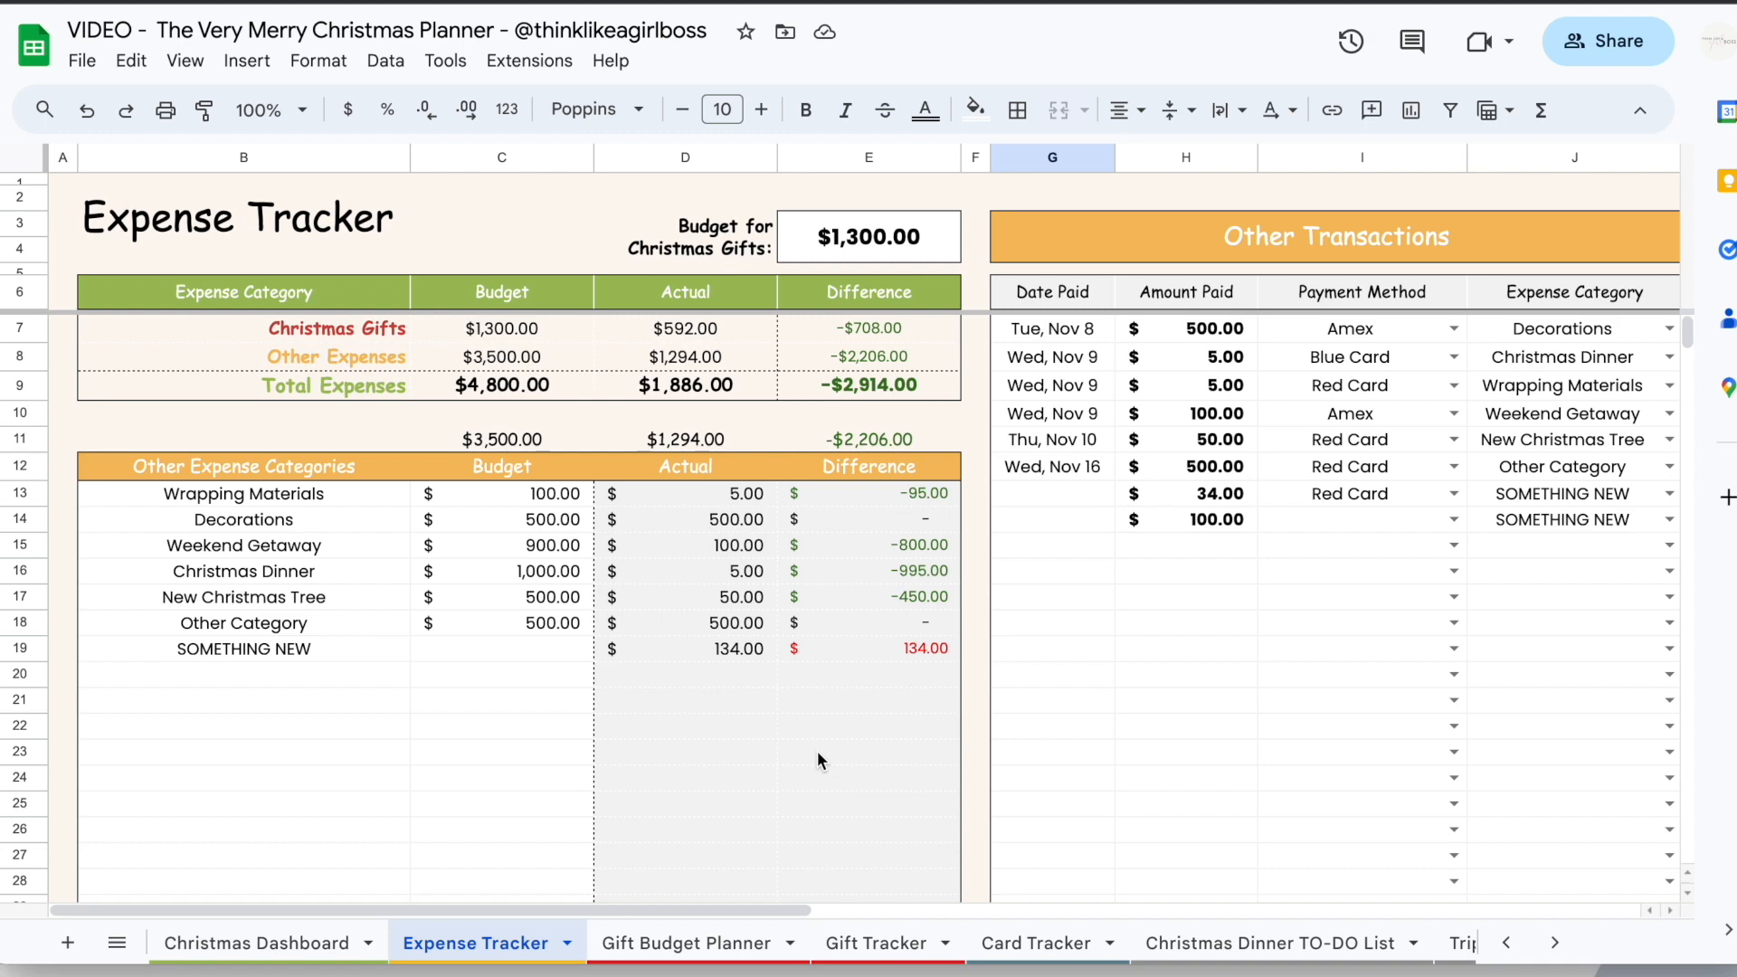
# In the Expense Tracker's Other Transactions, date row 13 Aug 10 and row 14 Aug 25, and set row 14's payment method to Blue Card
pyautogui.hscroll(4, 817, 751)
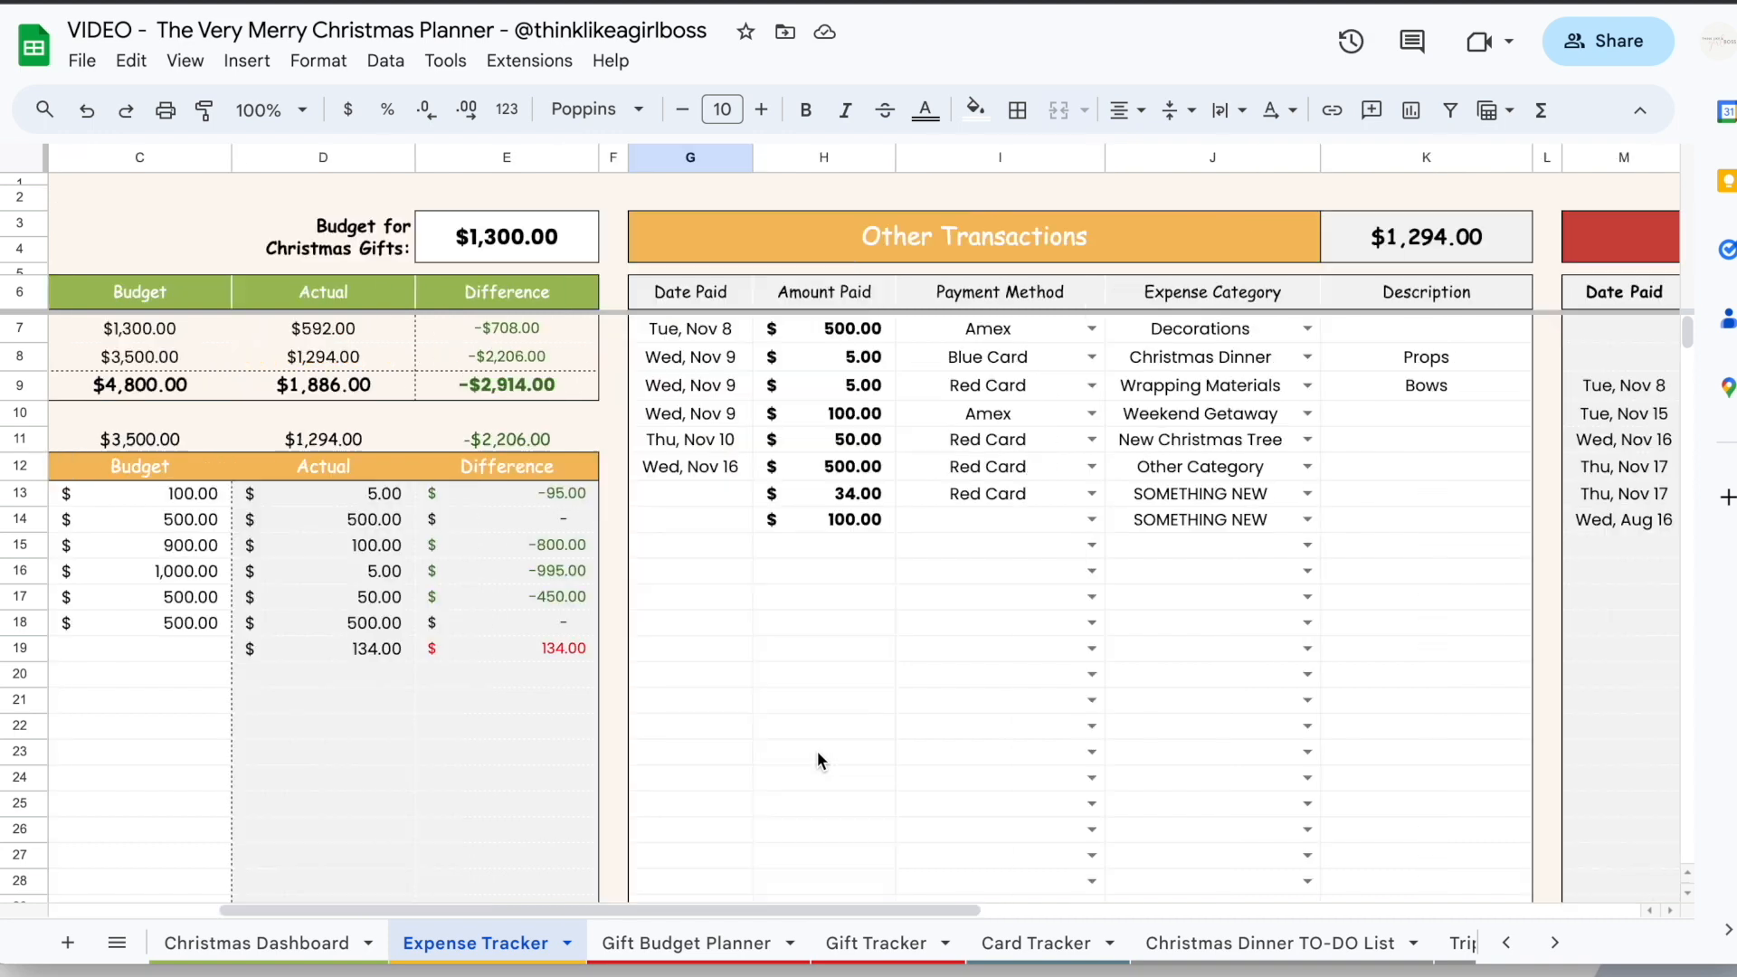
pyautogui.doubleClick(708, 499)
pyautogui.click(692, 622)
pyautogui.doubleClick(728, 525)
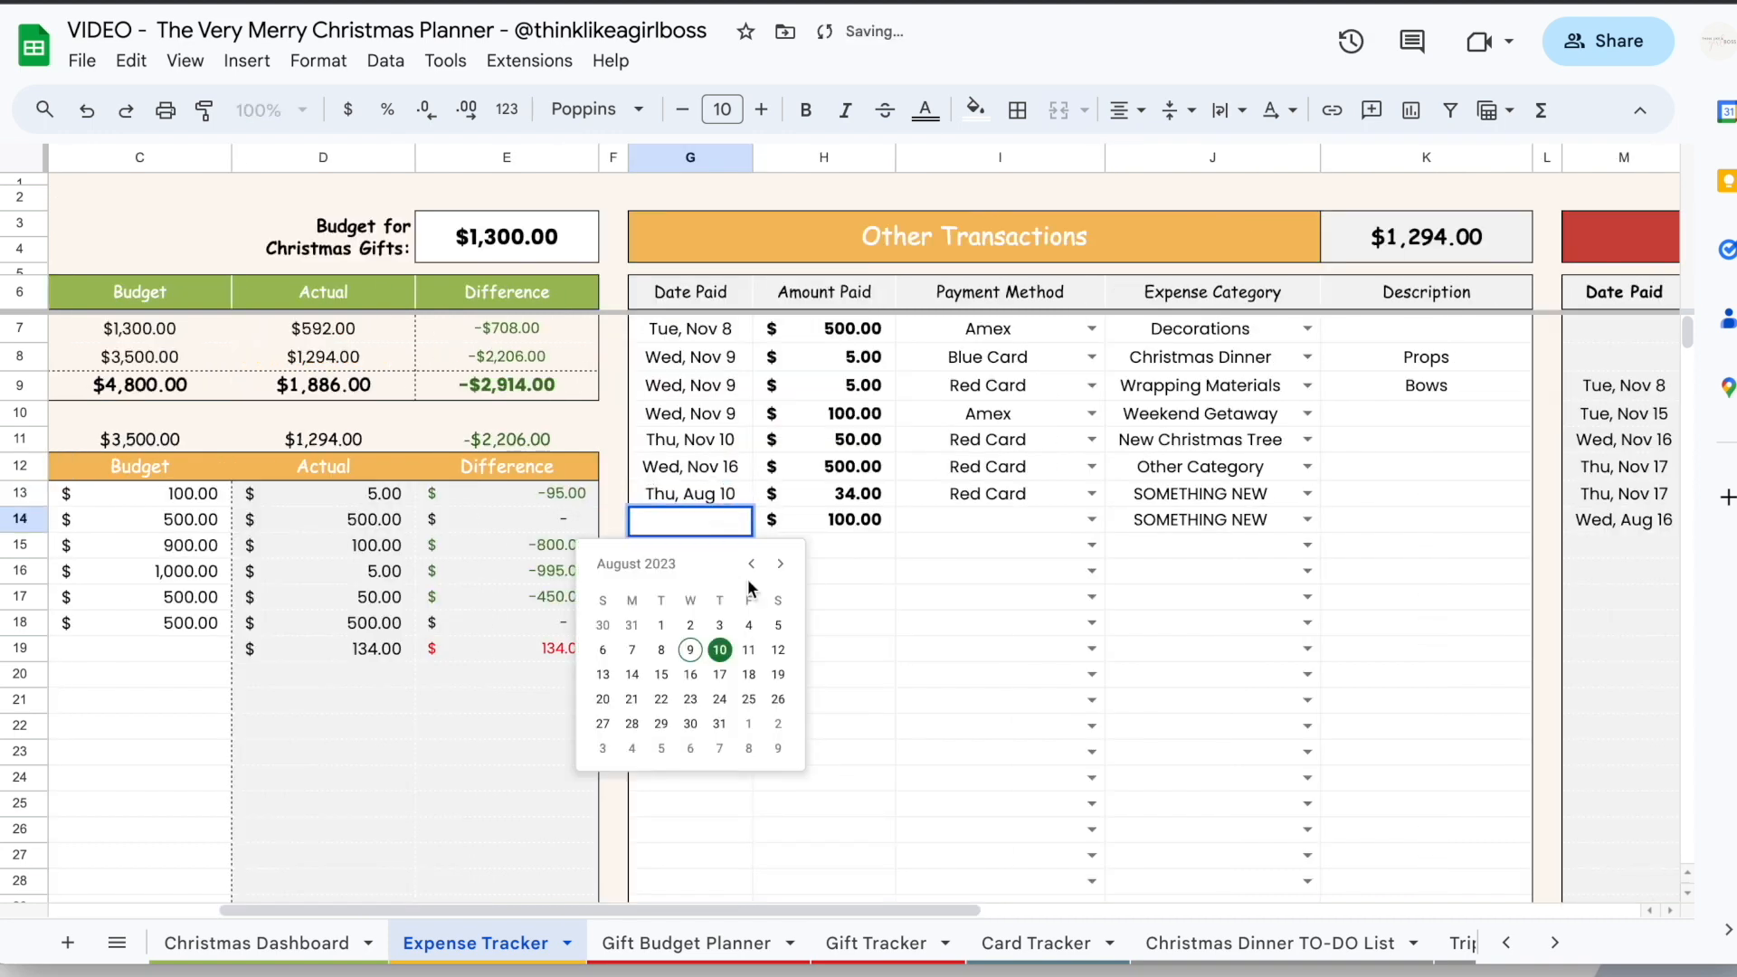
pyautogui.click(771, 690)
pyautogui.click(1091, 519)
pyautogui.click(1026, 634)
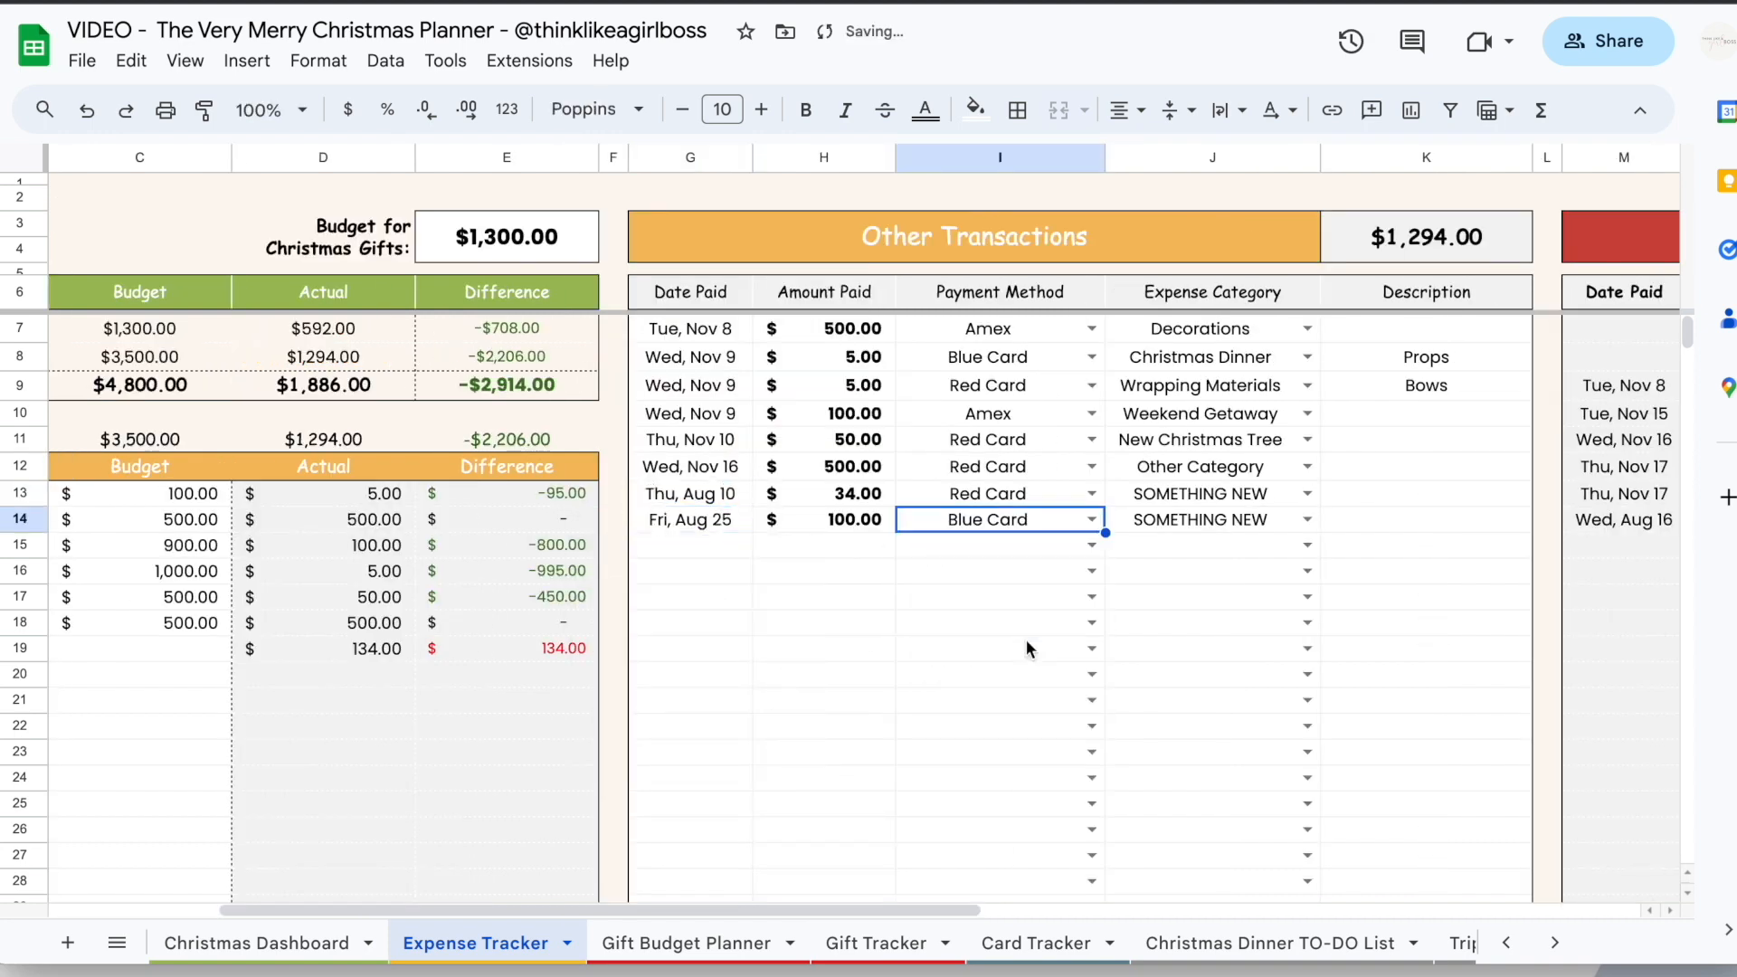
# On the Gift Budget Planner sheet, set the recipient budgets in rows 14, 15 and 16 to 50, 25 and 60
pyautogui.hscroll(10, 903, 758)
pyautogui.hotkey('ctrl', 'shift', 'pagedown')
pyautogui.write('50')
pyautogui.press('Return')
pyautogui.write('25')
pyautogui.press('Return')
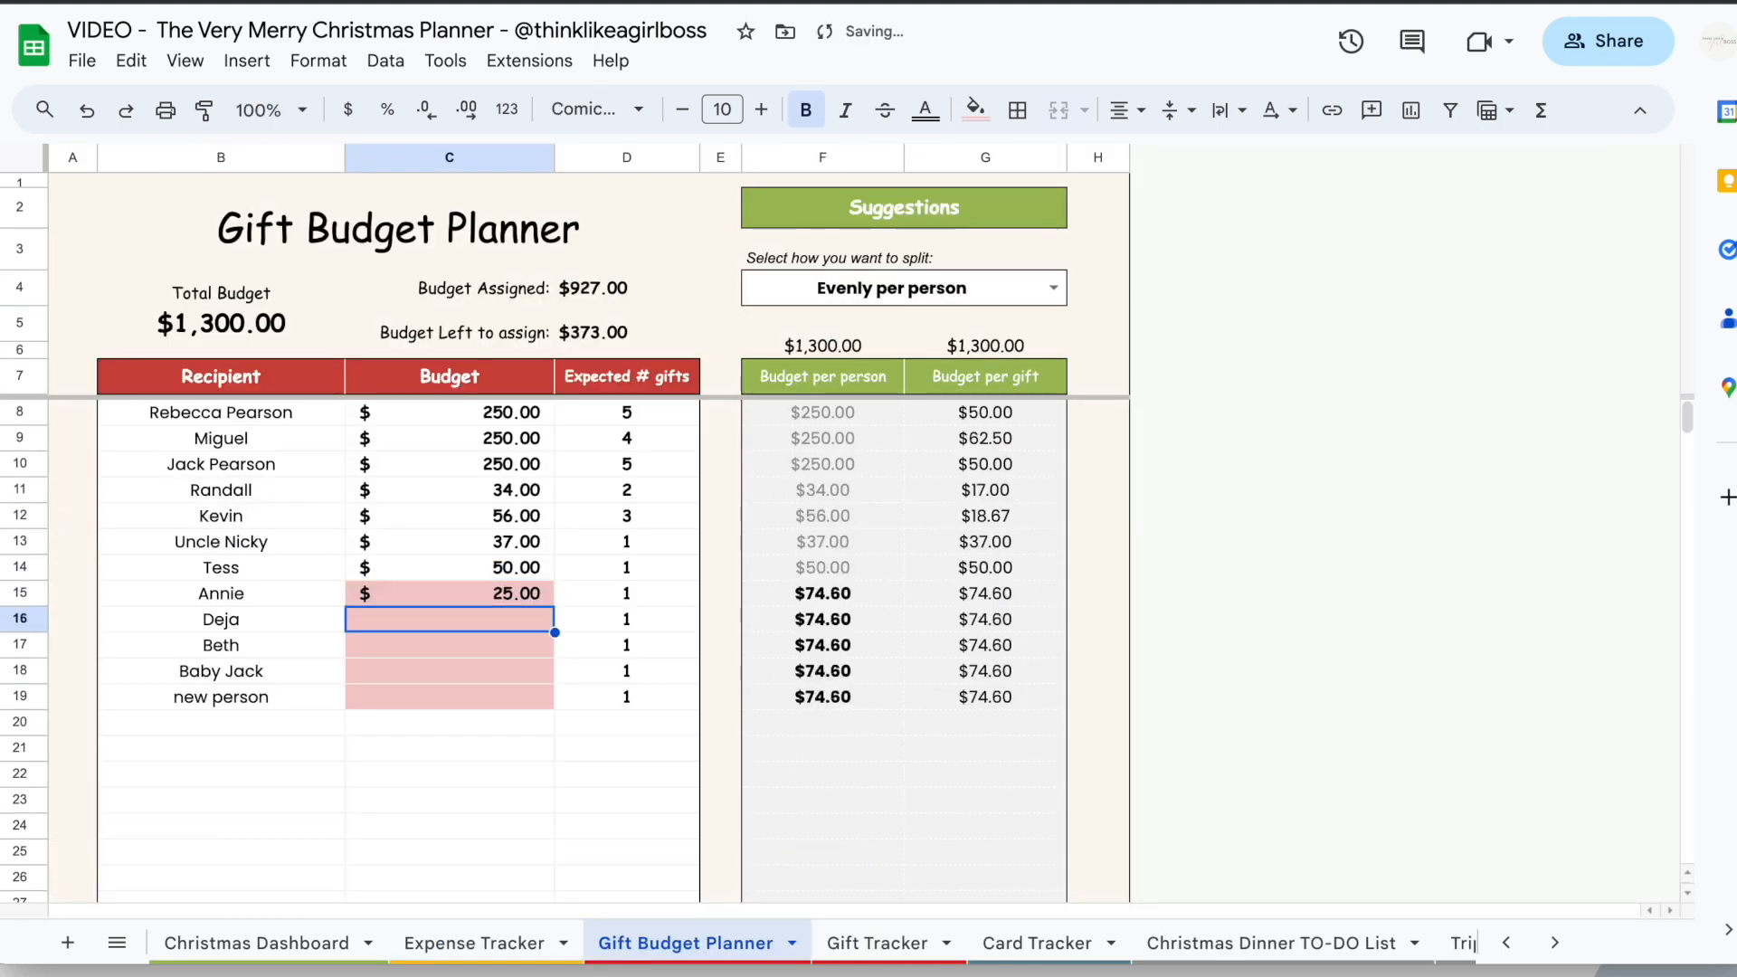
pyautogui.write('60')
pyautogui.press('Return')
# Fill in the remaining recipient budgets in rows 17, 18 and 19 with 88, 100 and 10
pyautogui.write('88')
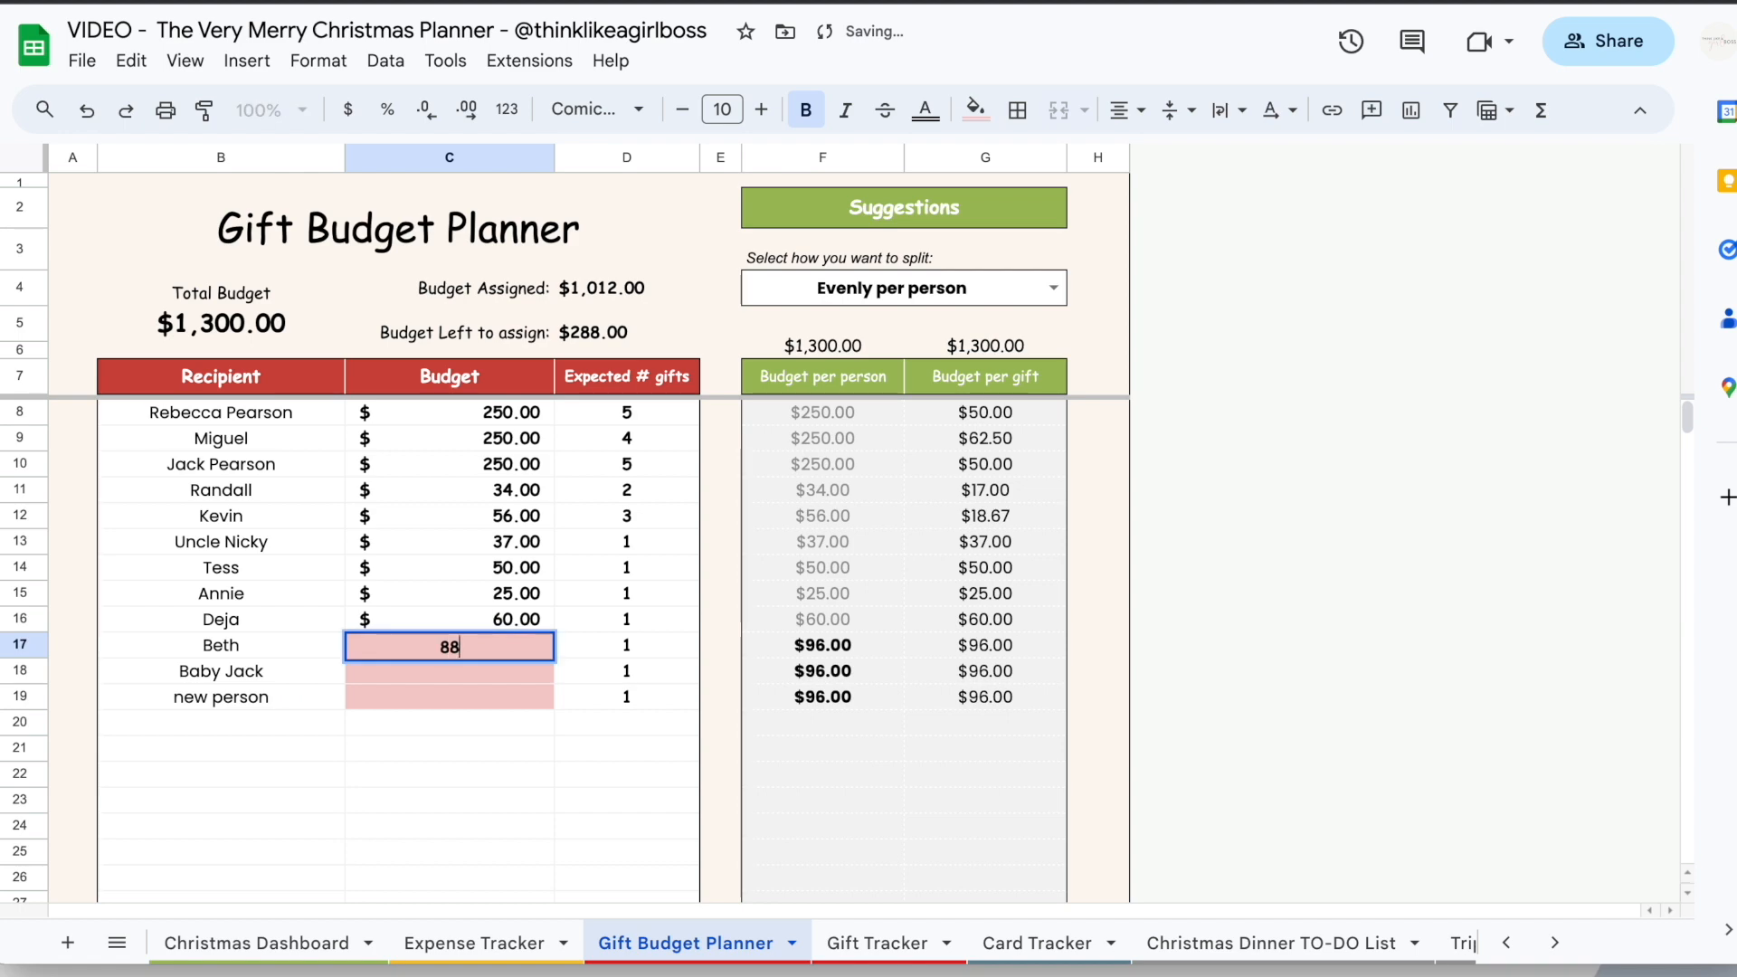
pyautogui.press('Return')
pyautogui.write('100')
pyautogui.press('Return')
pyautogui.write('10')
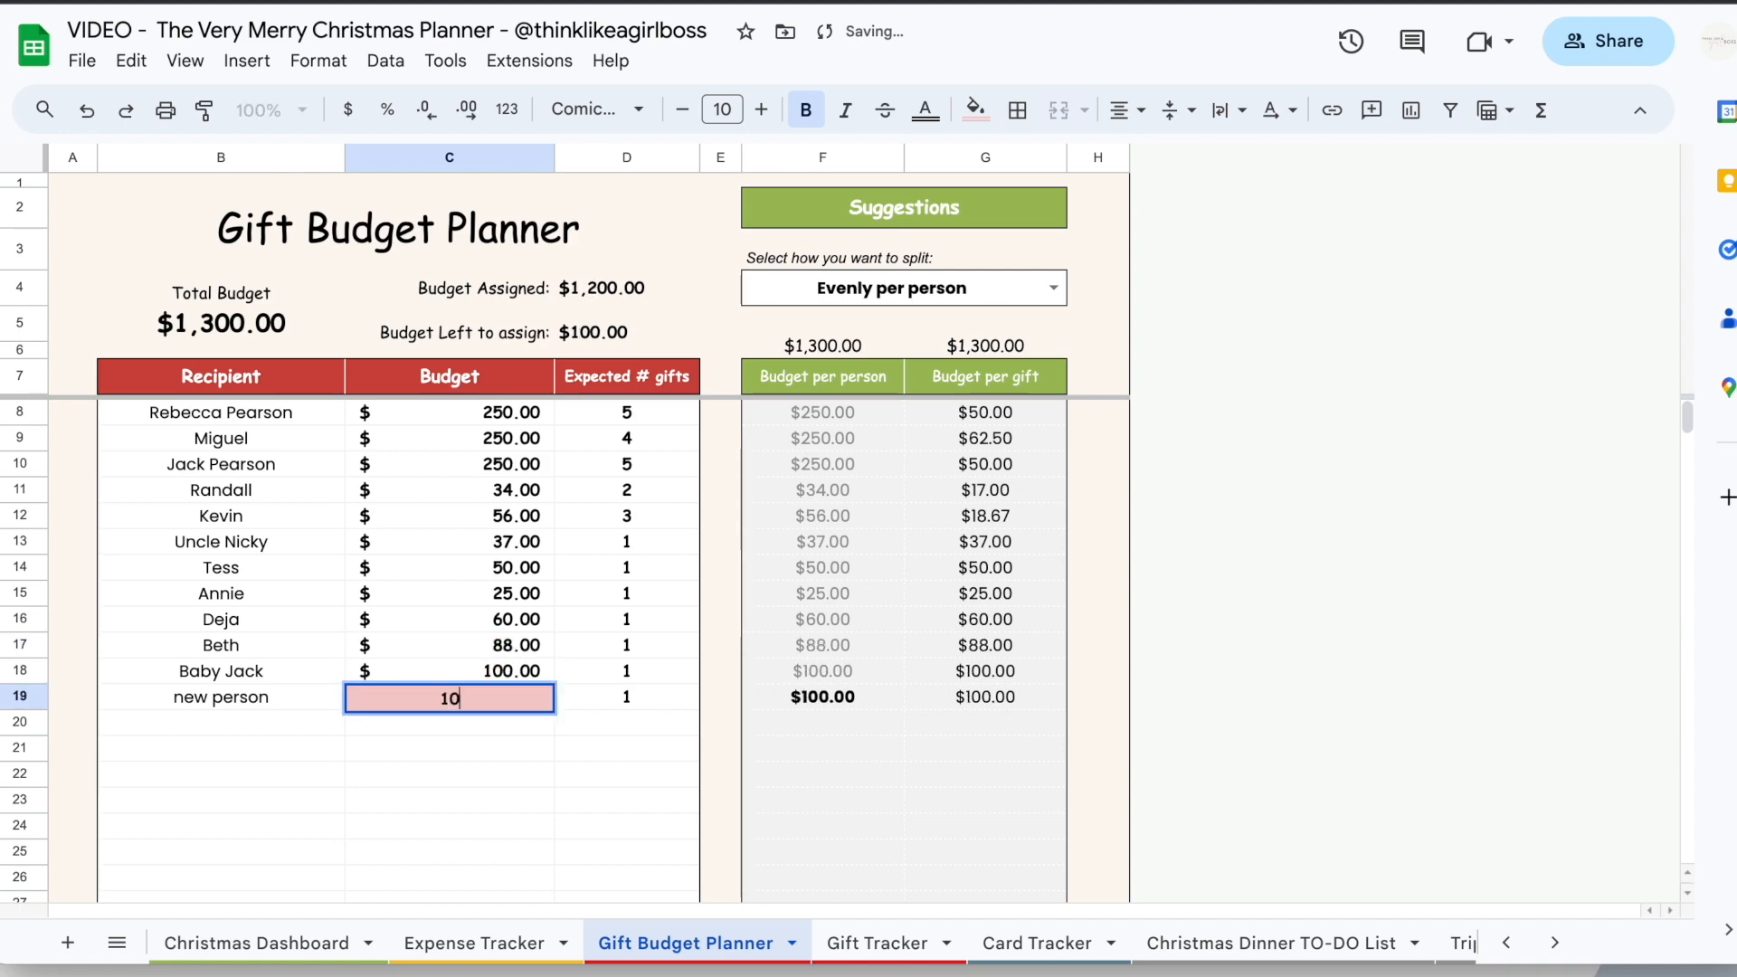
# On the Gift Tracker sheet, mark the first five gifts, rows 7 to 11, as paid
pyautogui.hotkey('ctrl', 'shift', 'pagedown')
pyautogui.hscroll(2, 882, 496)
pyautogui.click(787, 351)
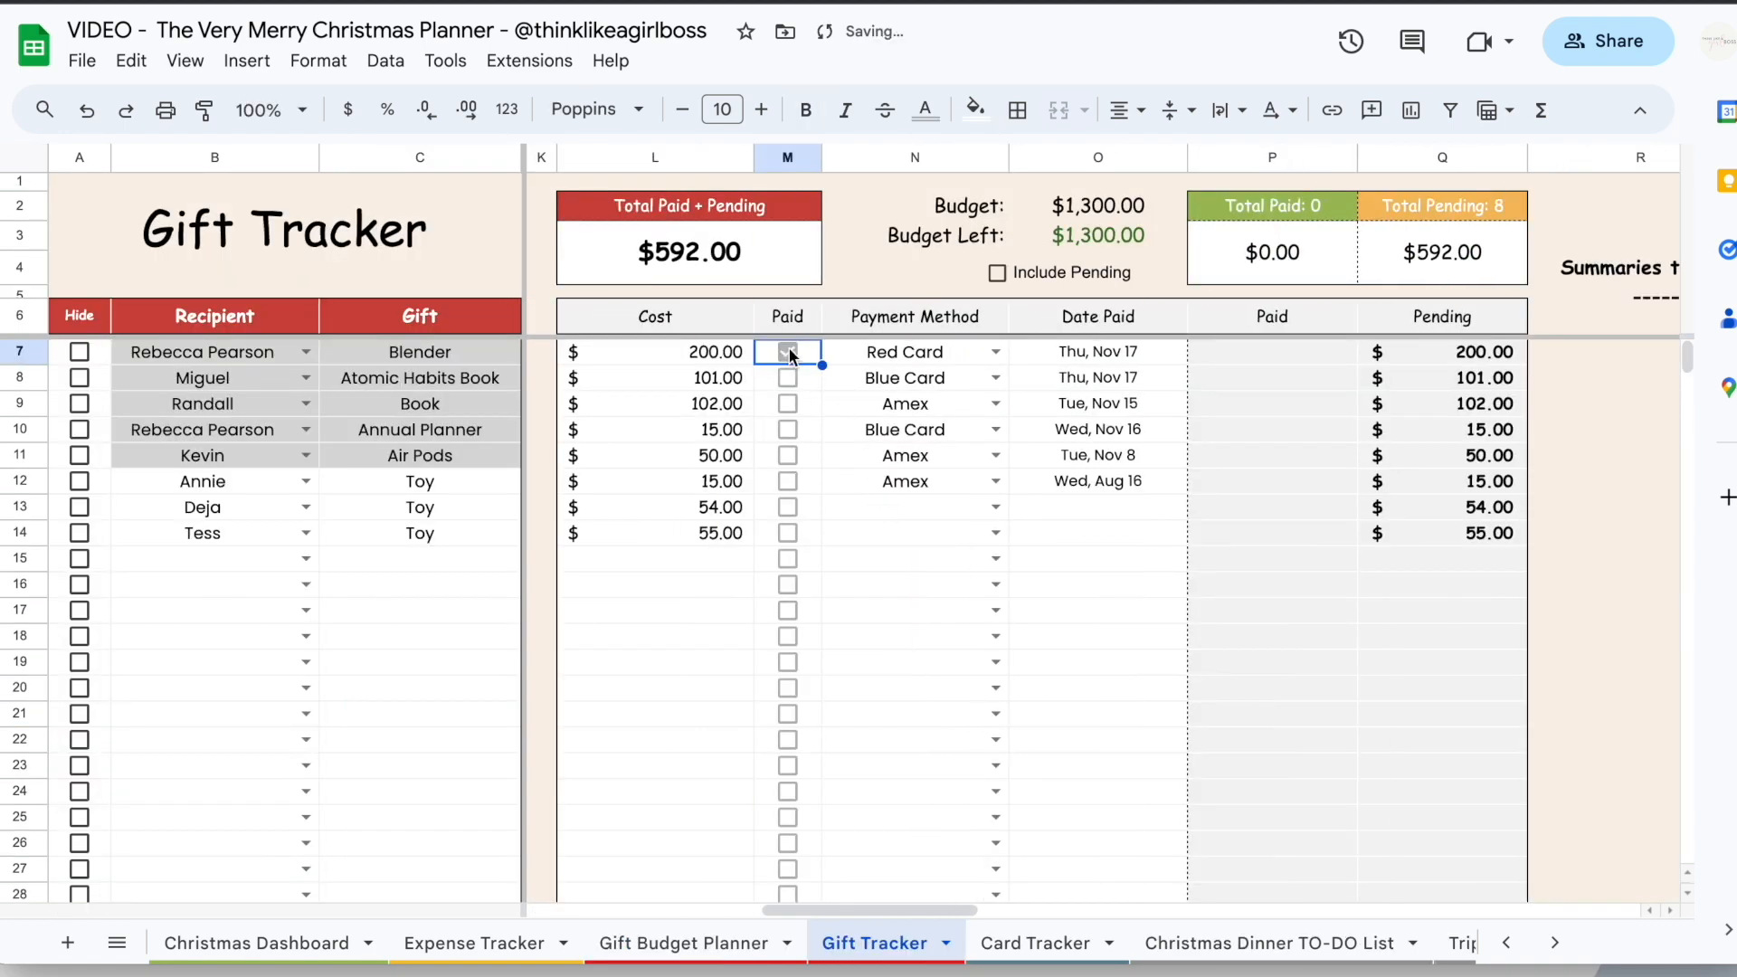
pyautogui.click(787, 377)
pyautogui.click(785, 404)
pyautogui.click(783, 430)
pyautogui.click(787, 456)
# On the Card Tracker sheet, tick the checkboxes of the first five entries
pyautogui.hotkey('ctrl', 'shift', 'pagedown')
pyautogui.click(793, 347)
pyautogui.click(794, 373)
pyautogui.click(794, 399)
pyautogui.click(794, 424)
pyautogui.click(794, 451)
# On the Christmas Dinner TO-DO List sheet, order the Pending Tasks Summary by Due Date
pyautogui.hotkey('ctrl', 'shift', 'pagedown')
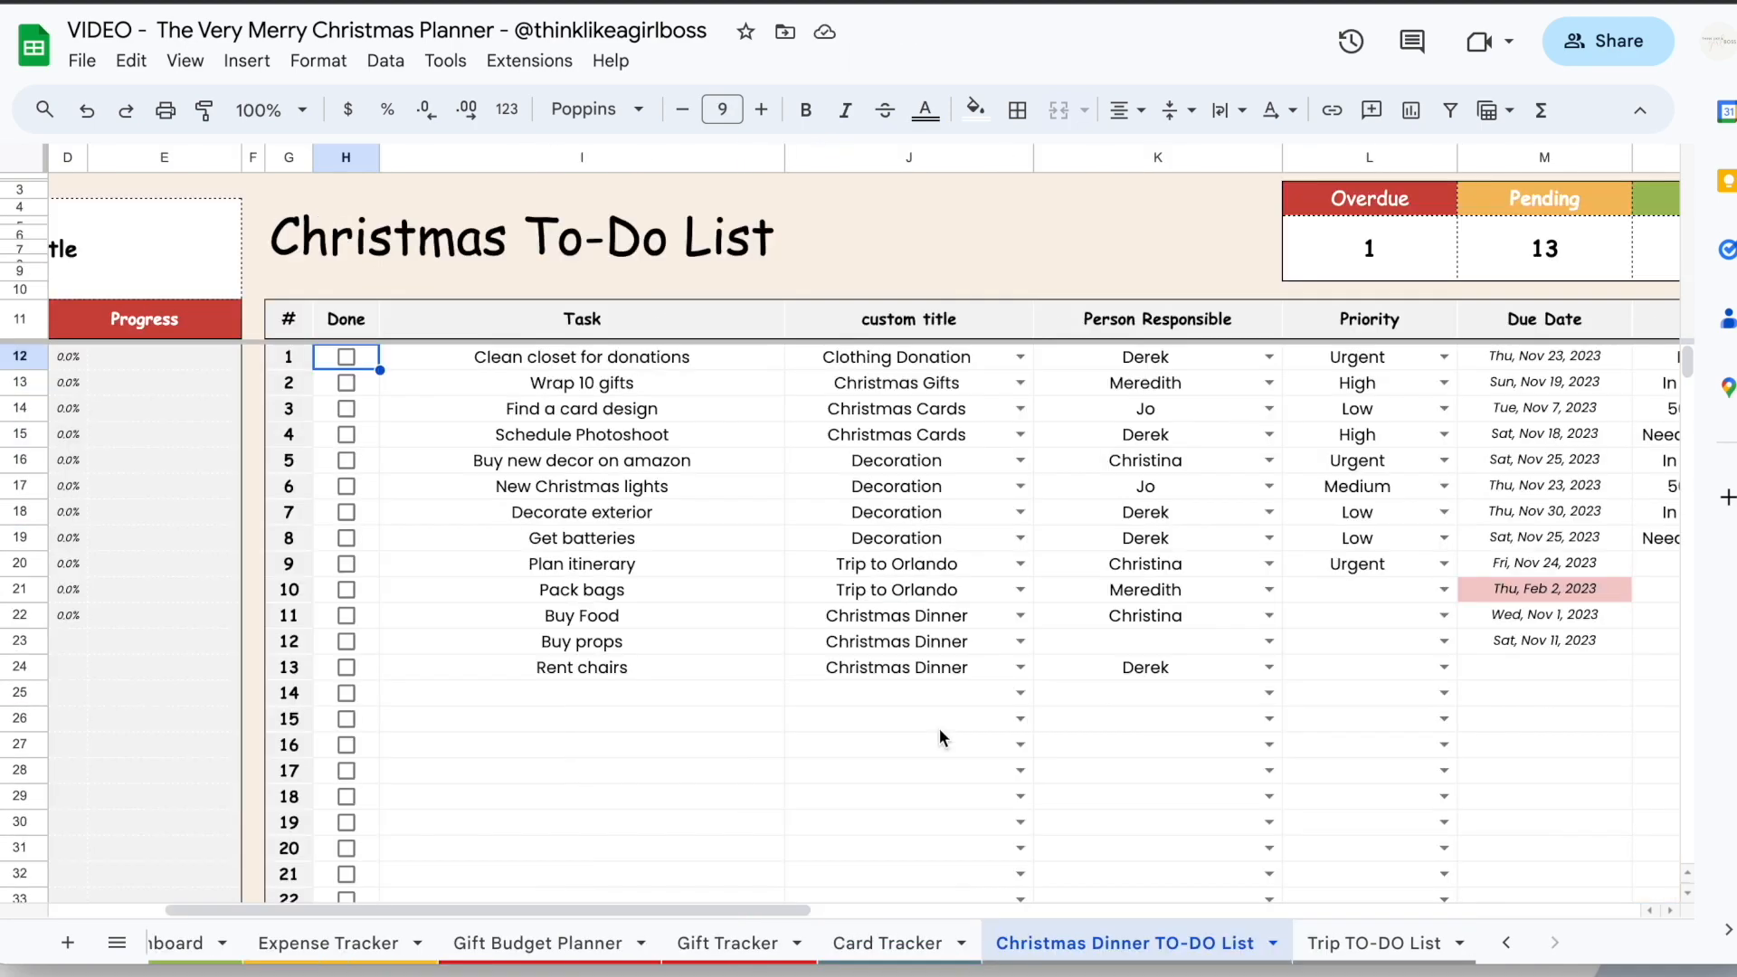
pyautogui.hscroll(6, 939, 729)
pyautogui.click(1384, 262)
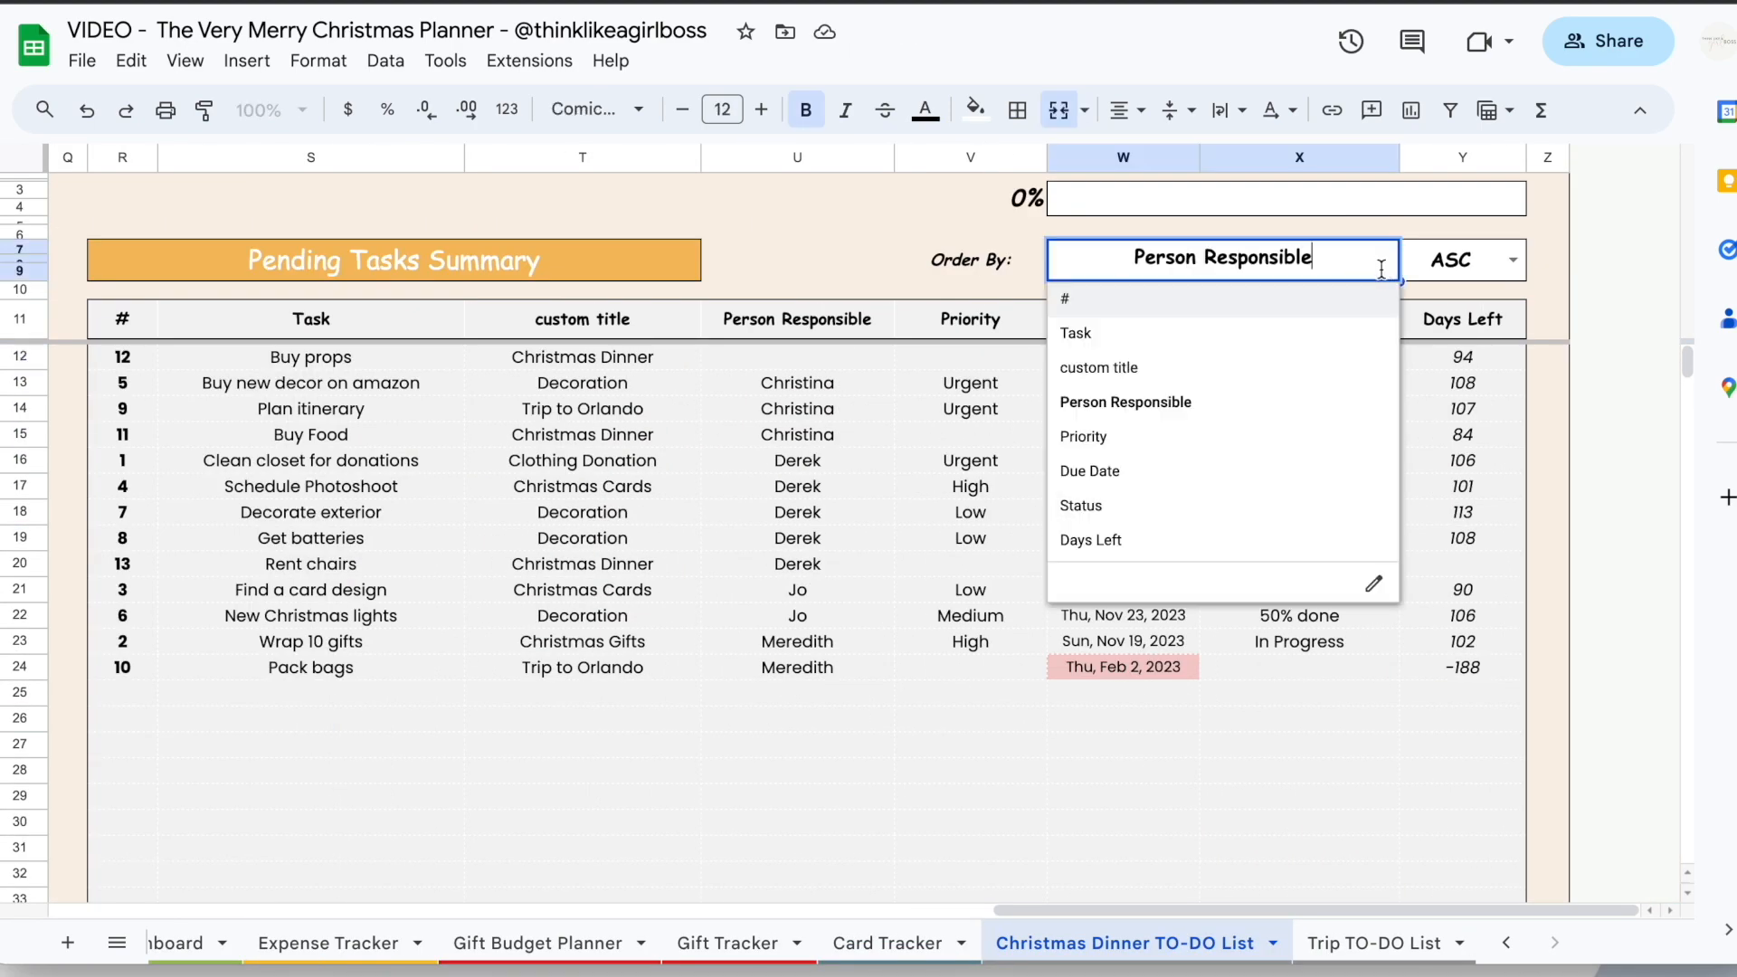
pyautogui.click(1214, 475)
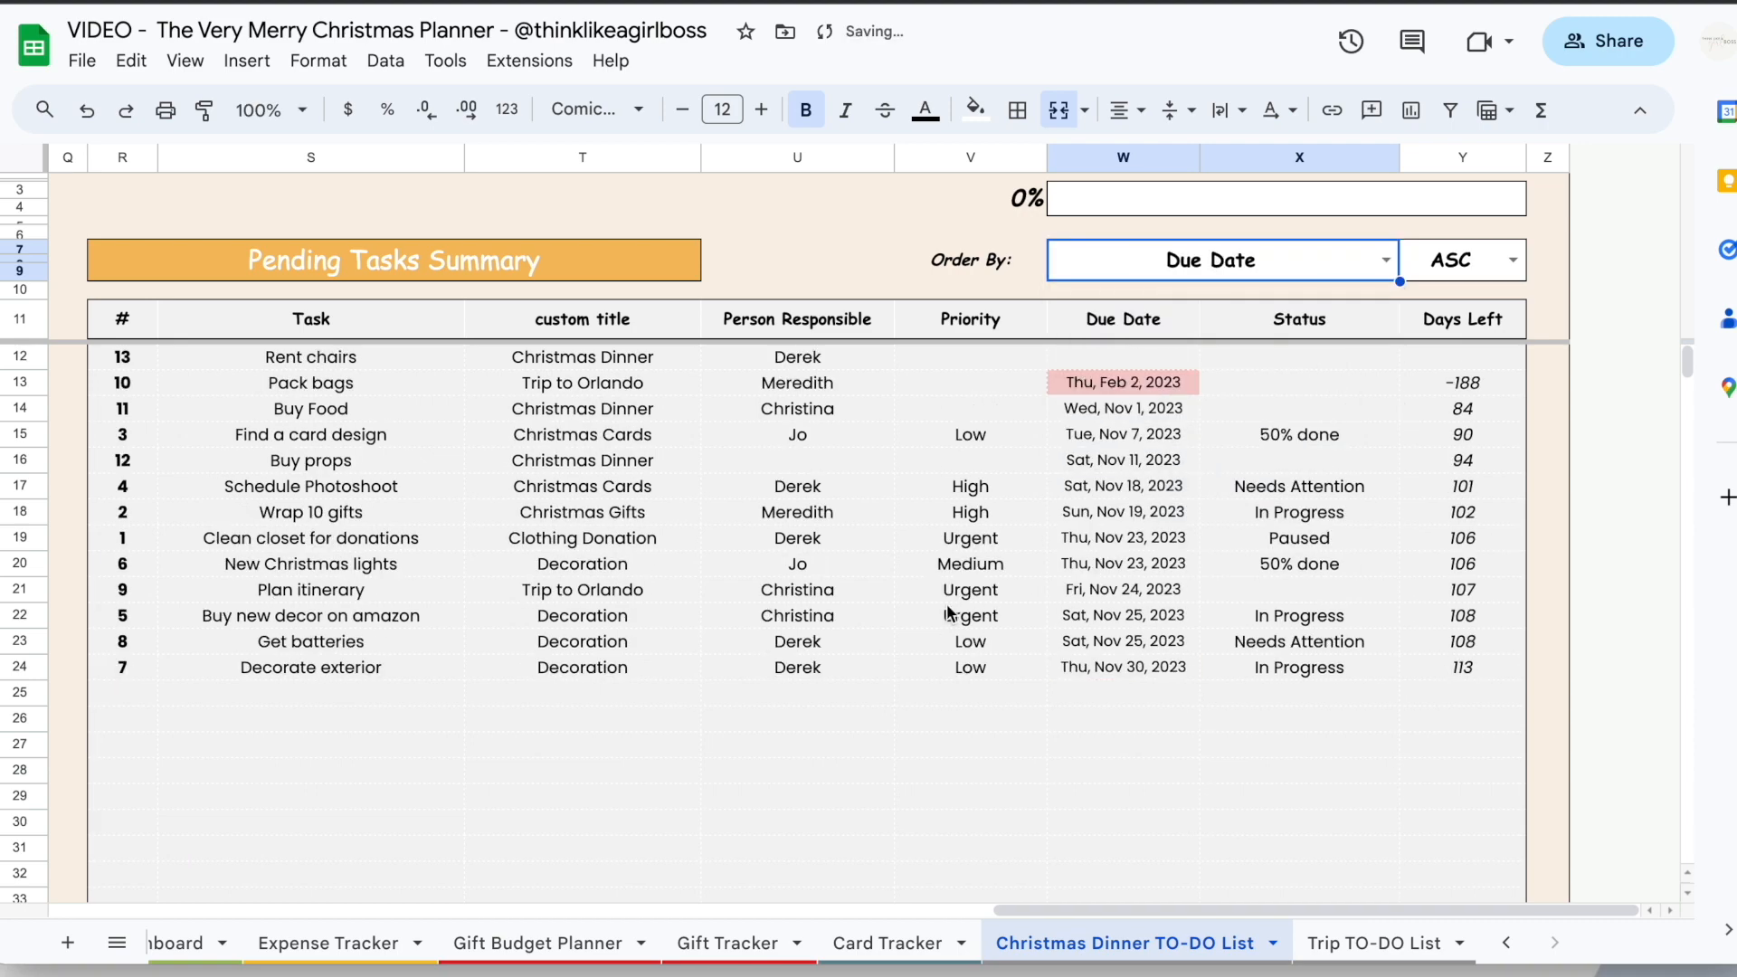
# Mark tasks 1 to 6 in the Christmas To-Do List as done
pyautogui.hscroll(-8, 952, 616)
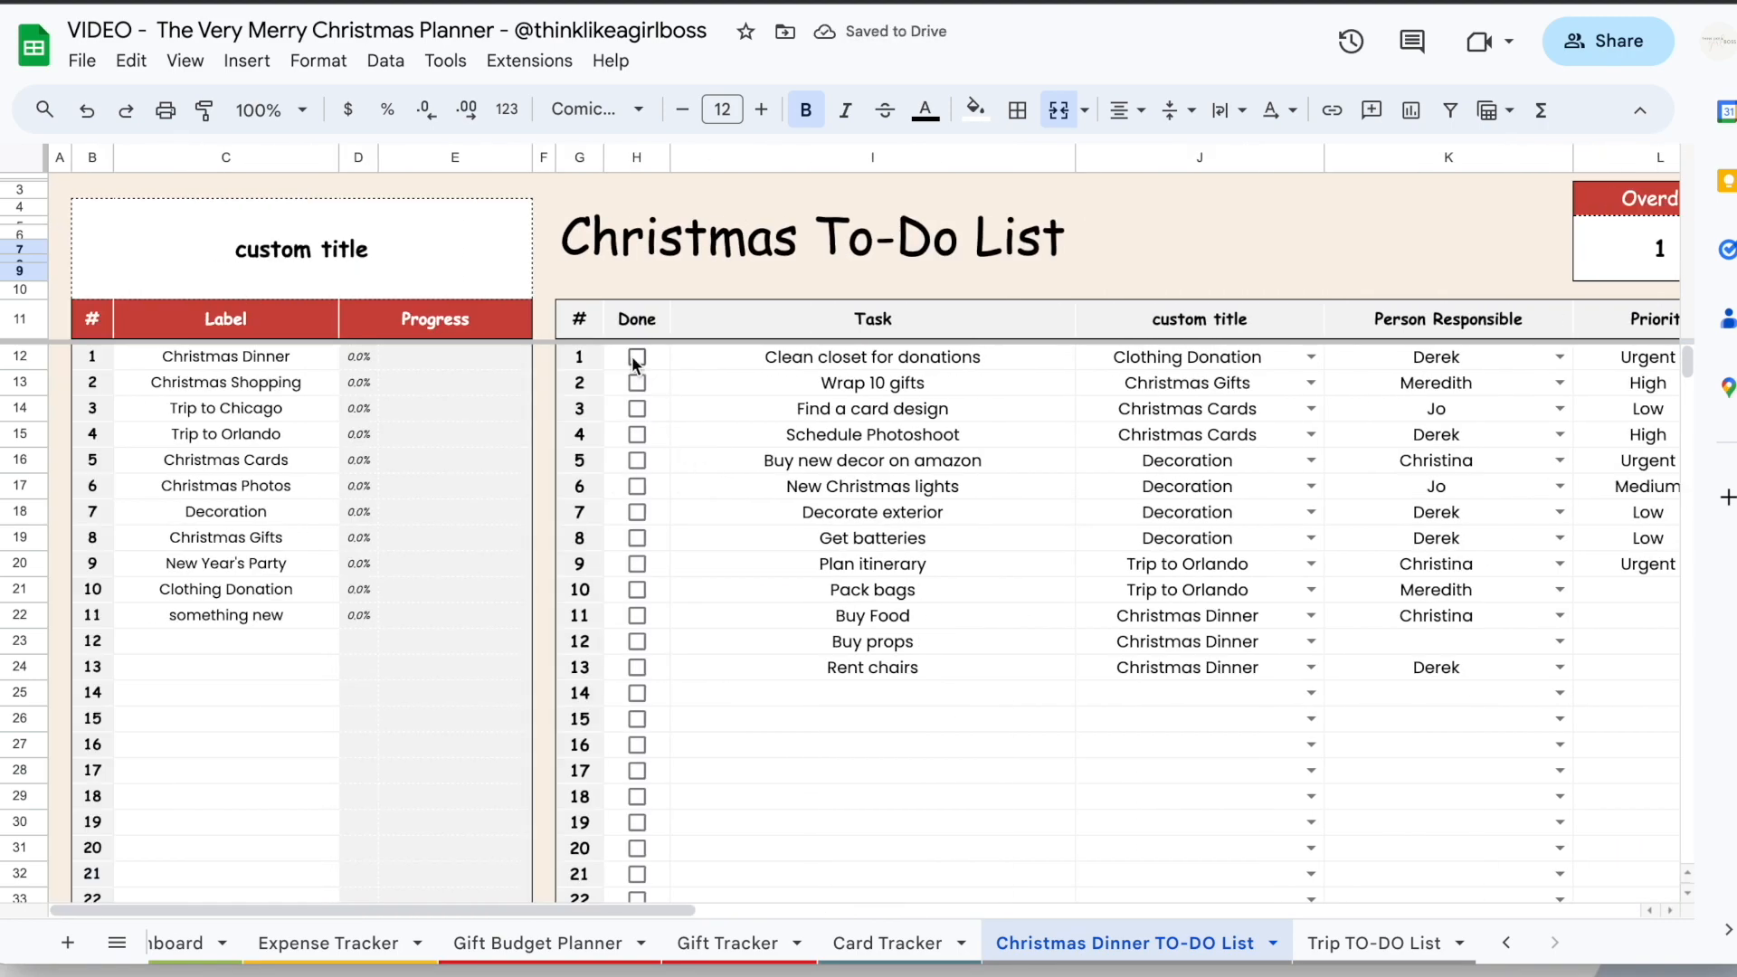
pyautogui.click(637, 357)
pyautogui.click(637, 382)
pyautogui.click(637, 408)
pyautogui.click(637, 434)
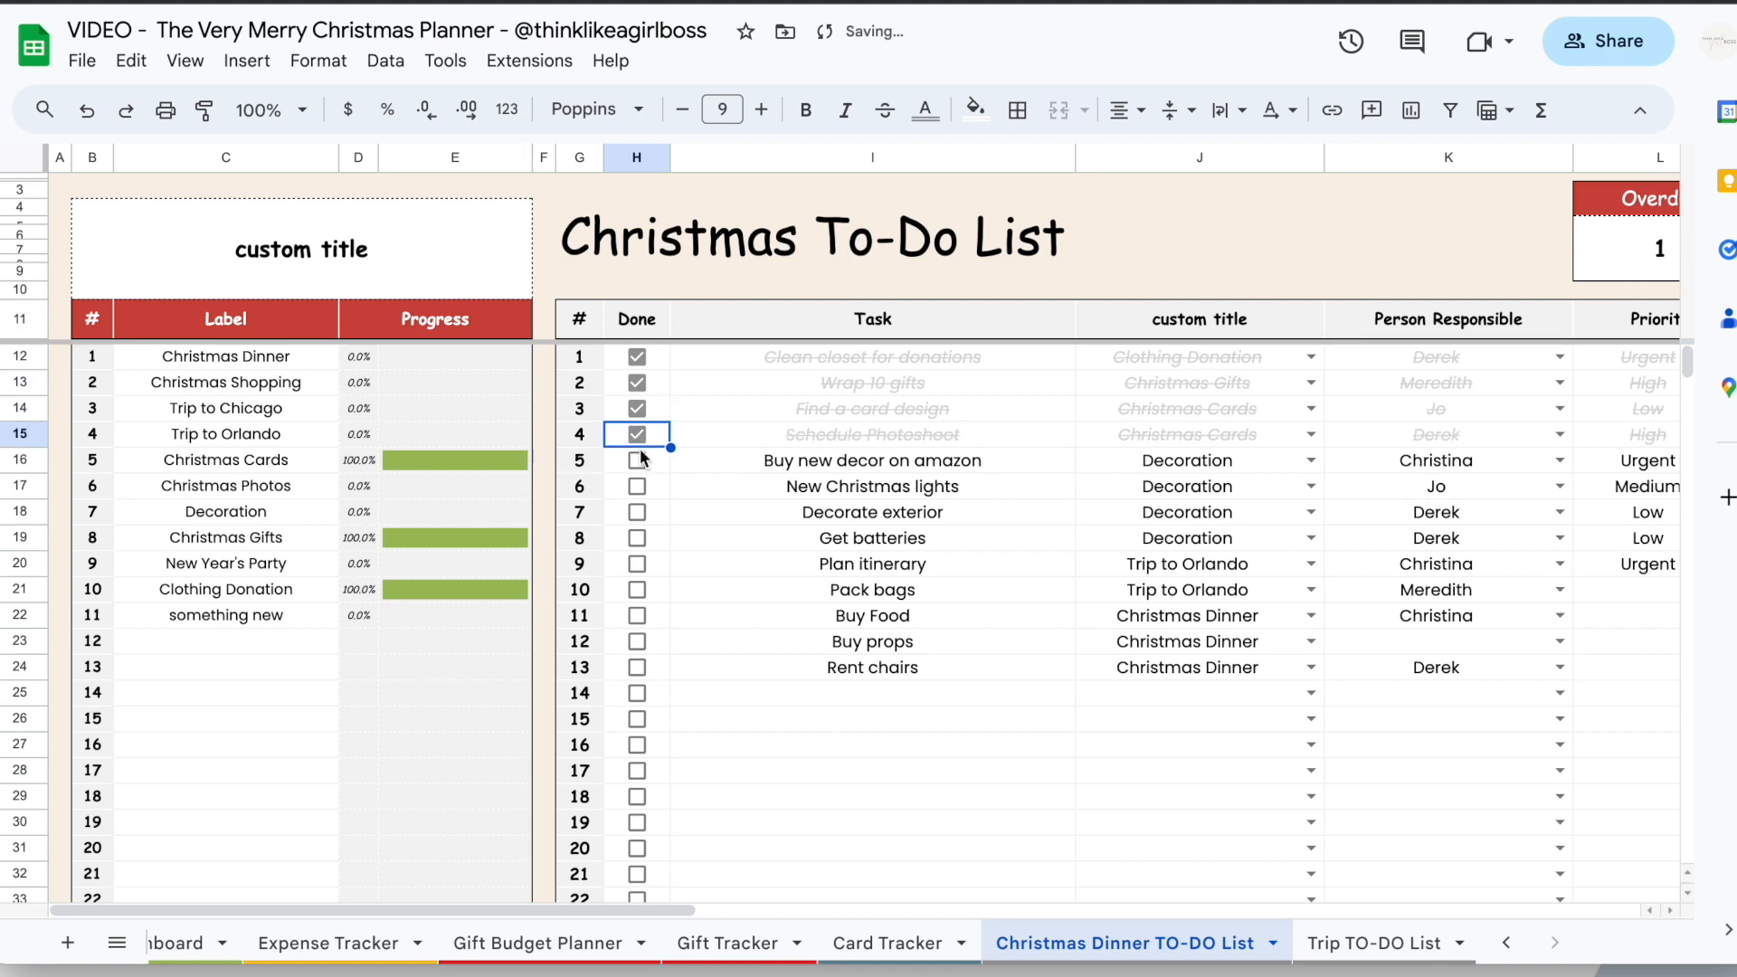
pyautogui.click(637, 461)
pyautogui.click(637, 485)
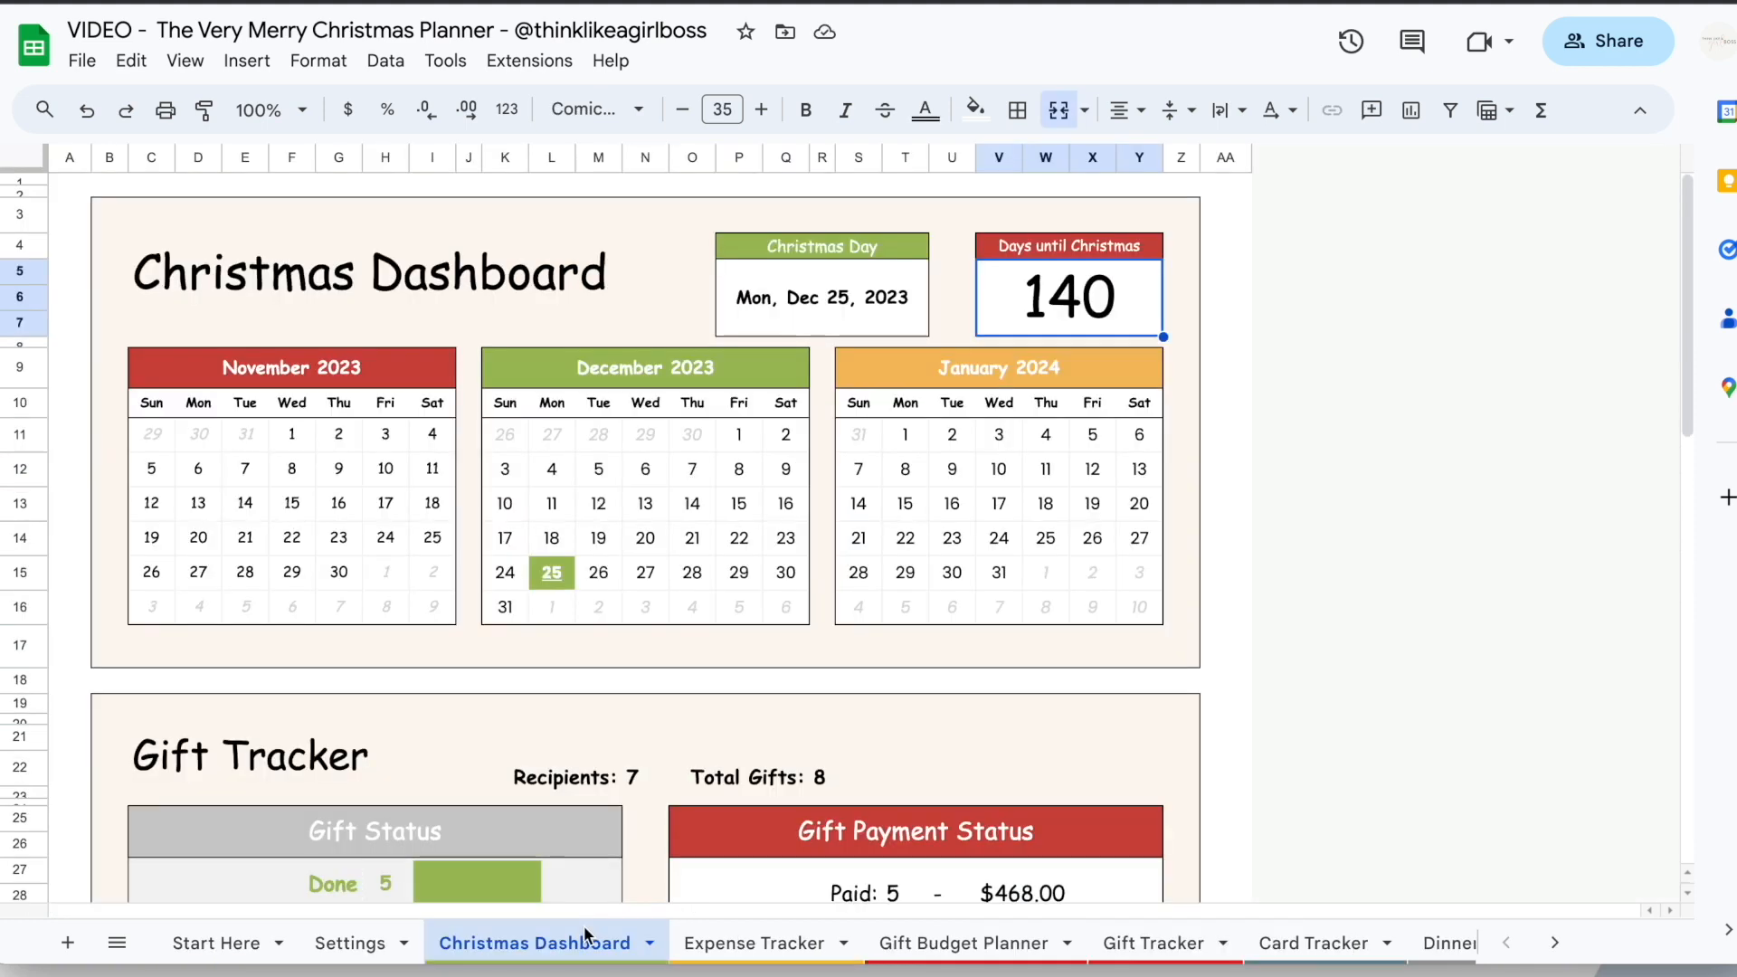
# Examine the Christmas Gifts and Other Expenses rows in the budget summary of the Expense Tracker sheet
pyautogui.click(753, 943)
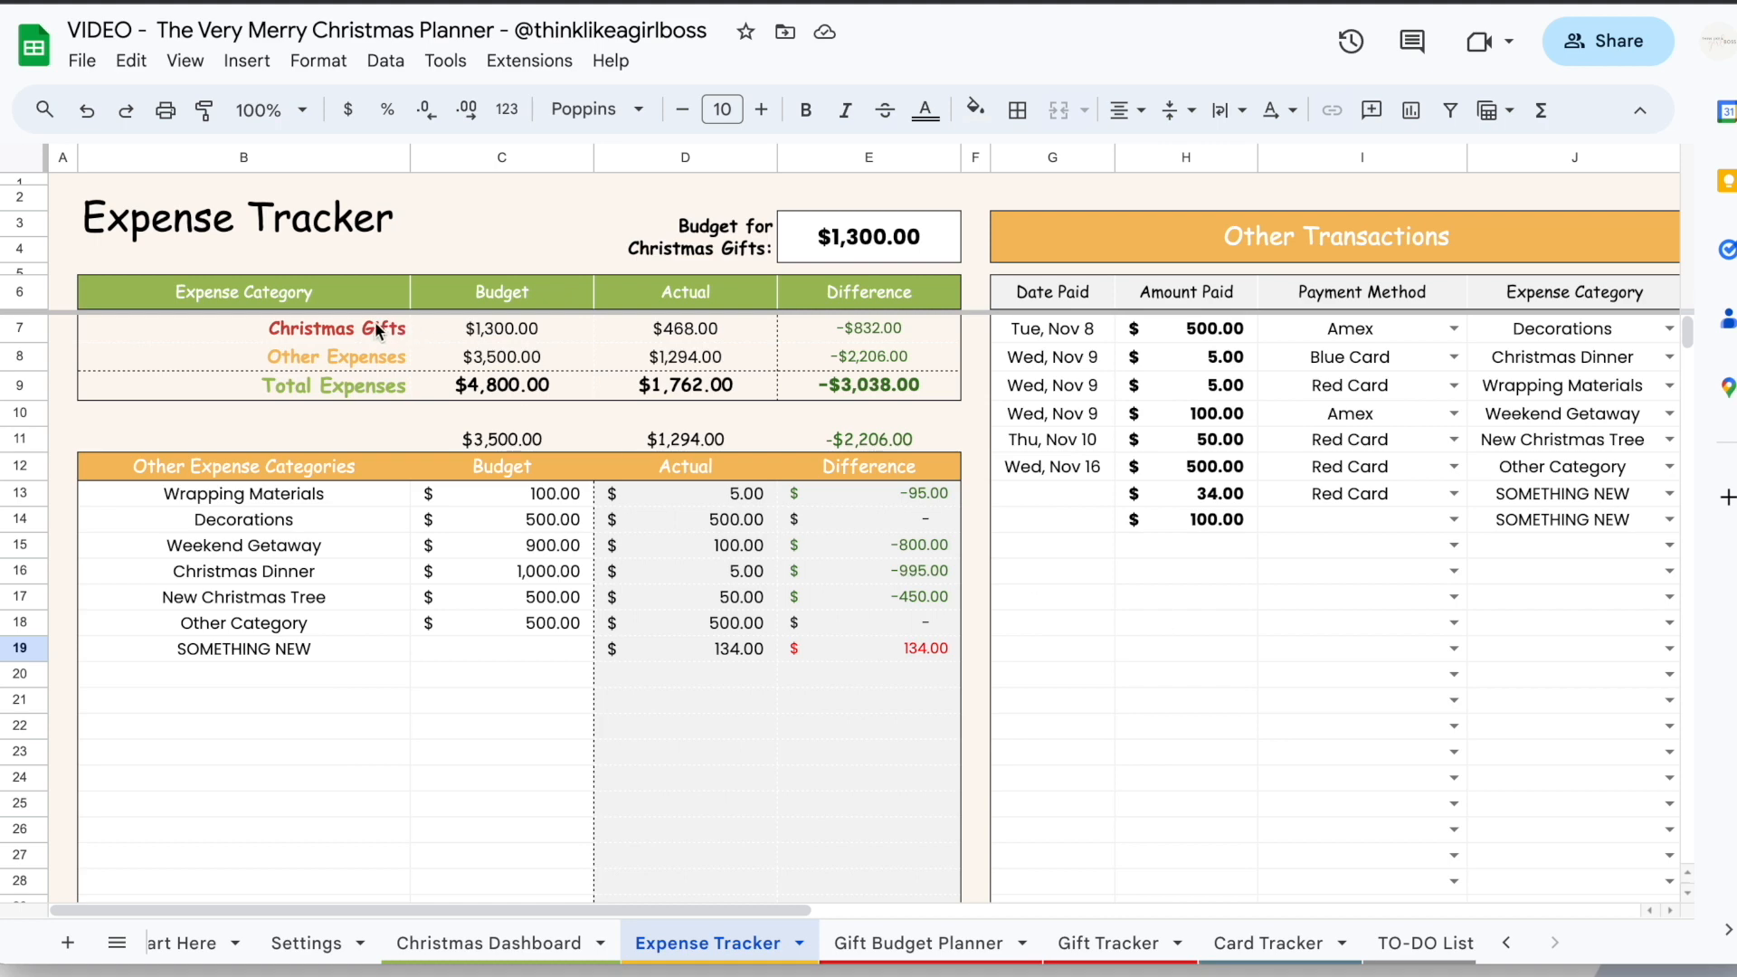
pyautogui.moveTo(334, 328); pyautogui.dragTo(894, 330)
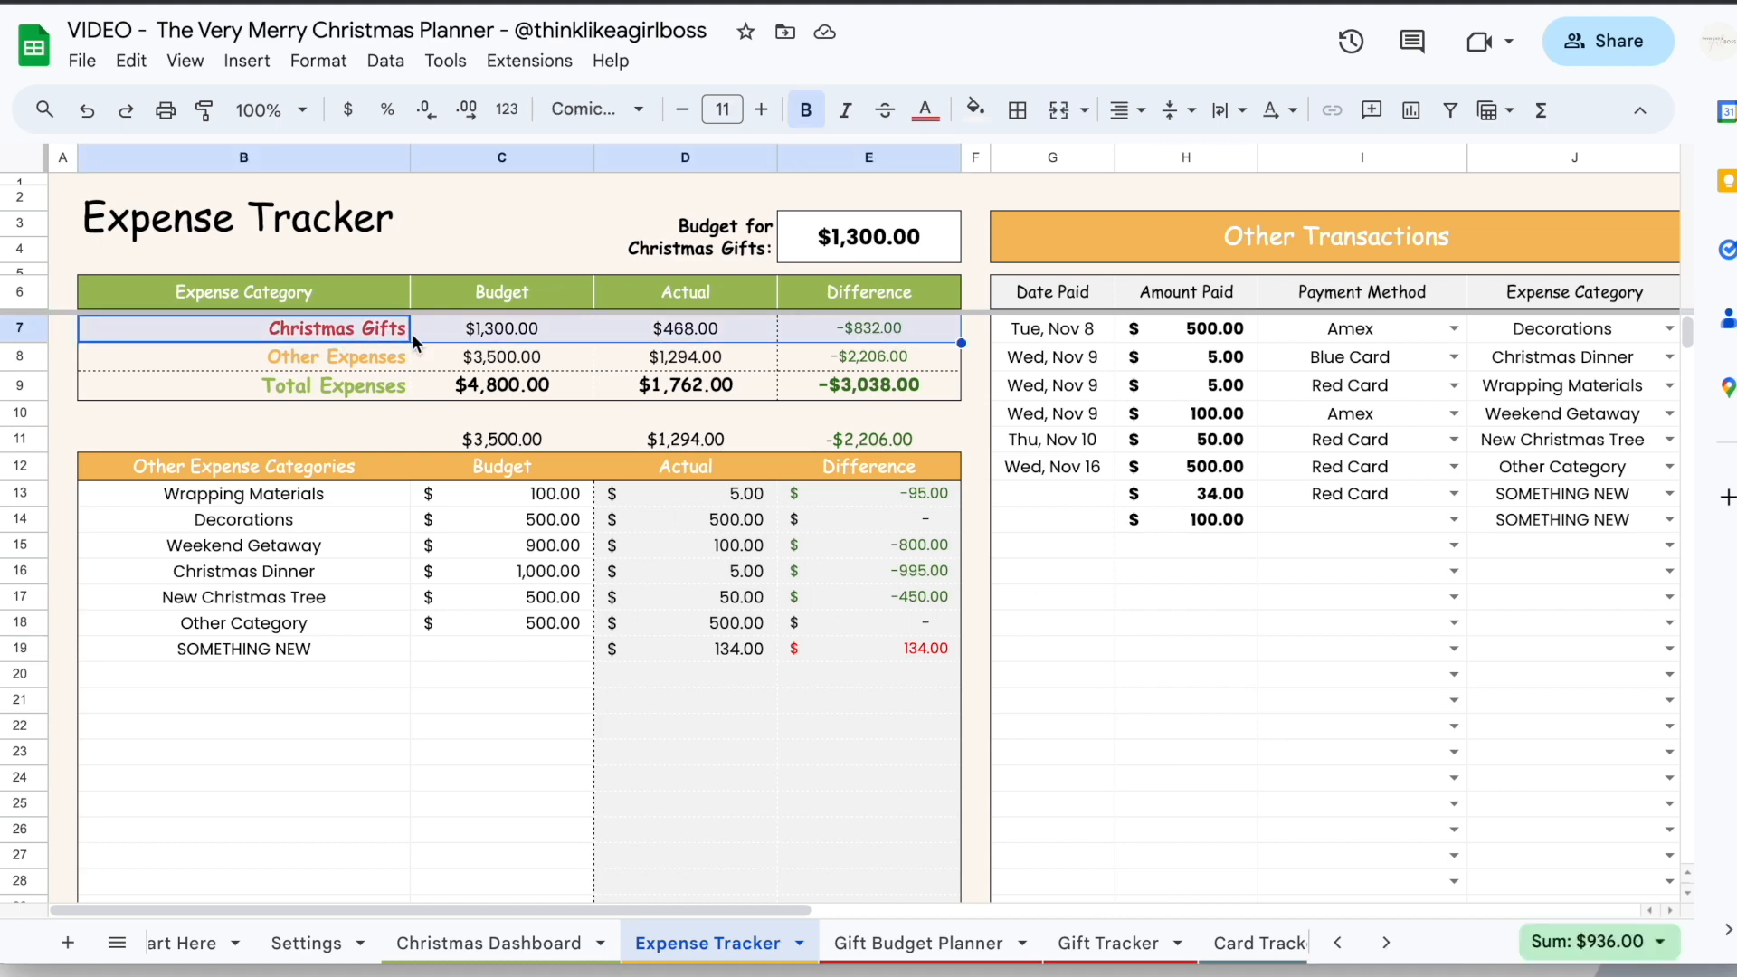
pyautogui.click(341, 355)
pyautogui.click(1126, 734)
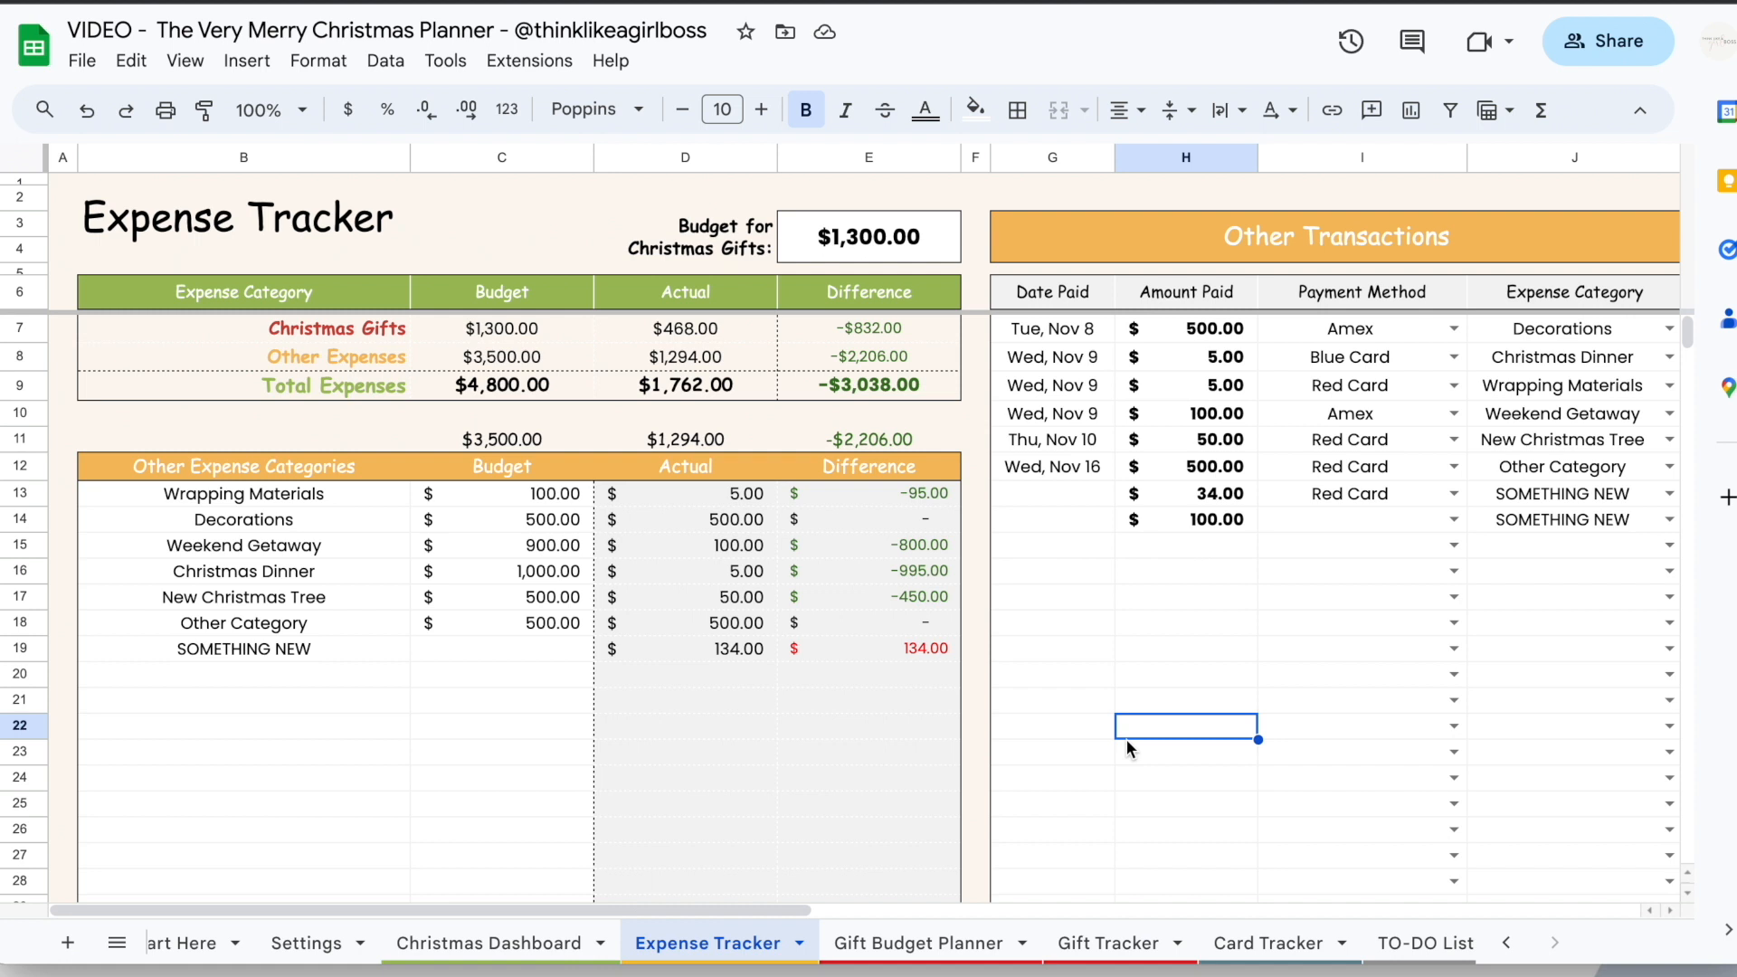
# Review the other expense categories, the Other Transactions and Christmas gift transactions tables, and the Christmas Gifts summary row
pyautogui.moveTo(336, 496); pyautogui.dragTo(492, 736)
pyautogui.hscroll(1, 1040, 329)
pyautogui.moveTo(1040, 333); pyautogui.dragTo(1506, 605)
pyautogui.hscroll(5, 1507, 633)
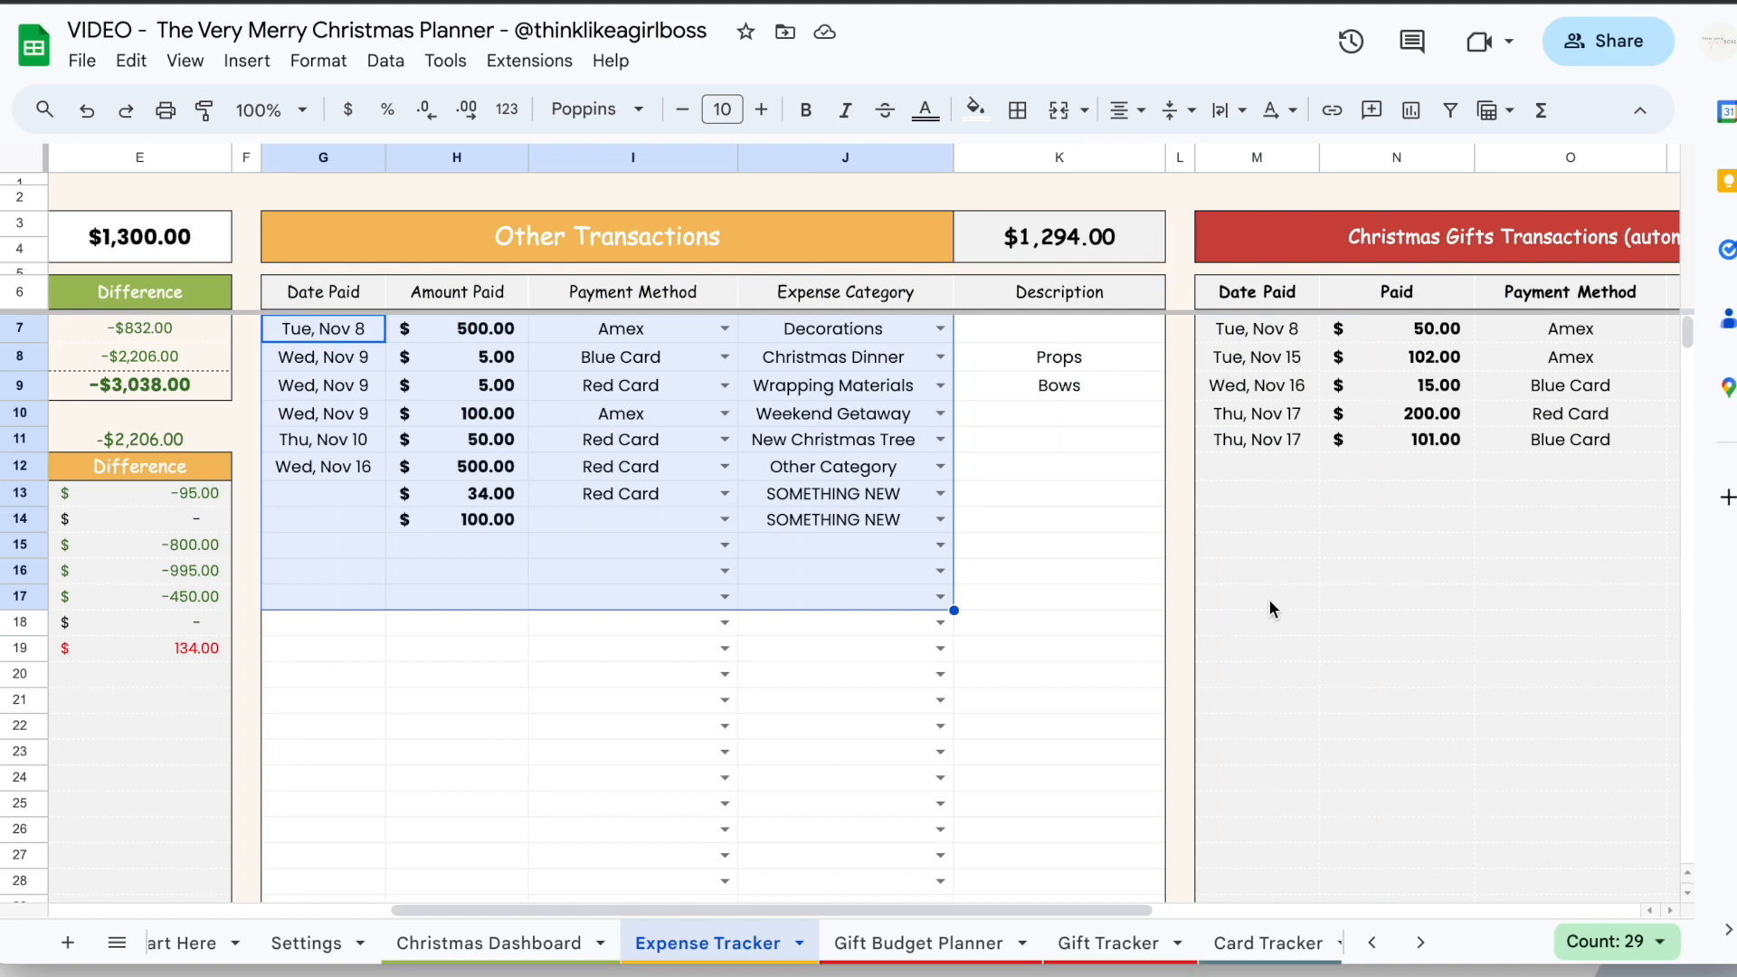
pyautogui.click(1064, 496)
pyautogui.hscroll(-5, 1131, 589)
pyautogui.click(1186, 660)
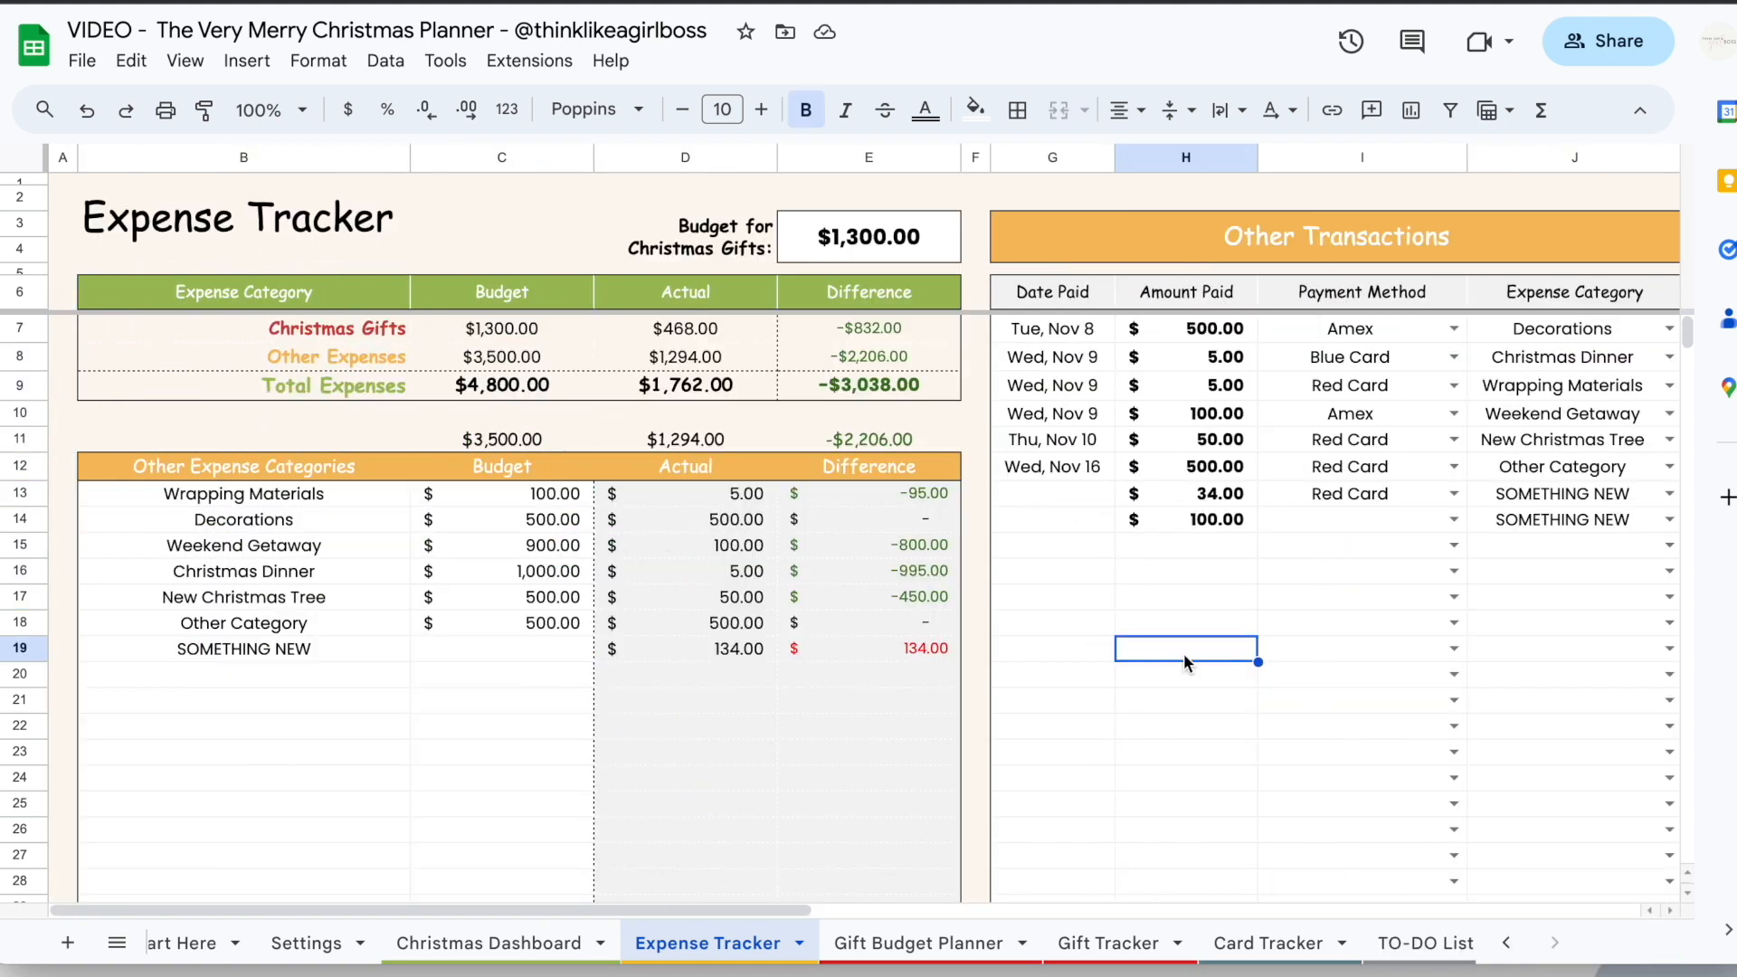
pyautogui.moveTo(395, 330); pyautogui.dragTo(846, 328)
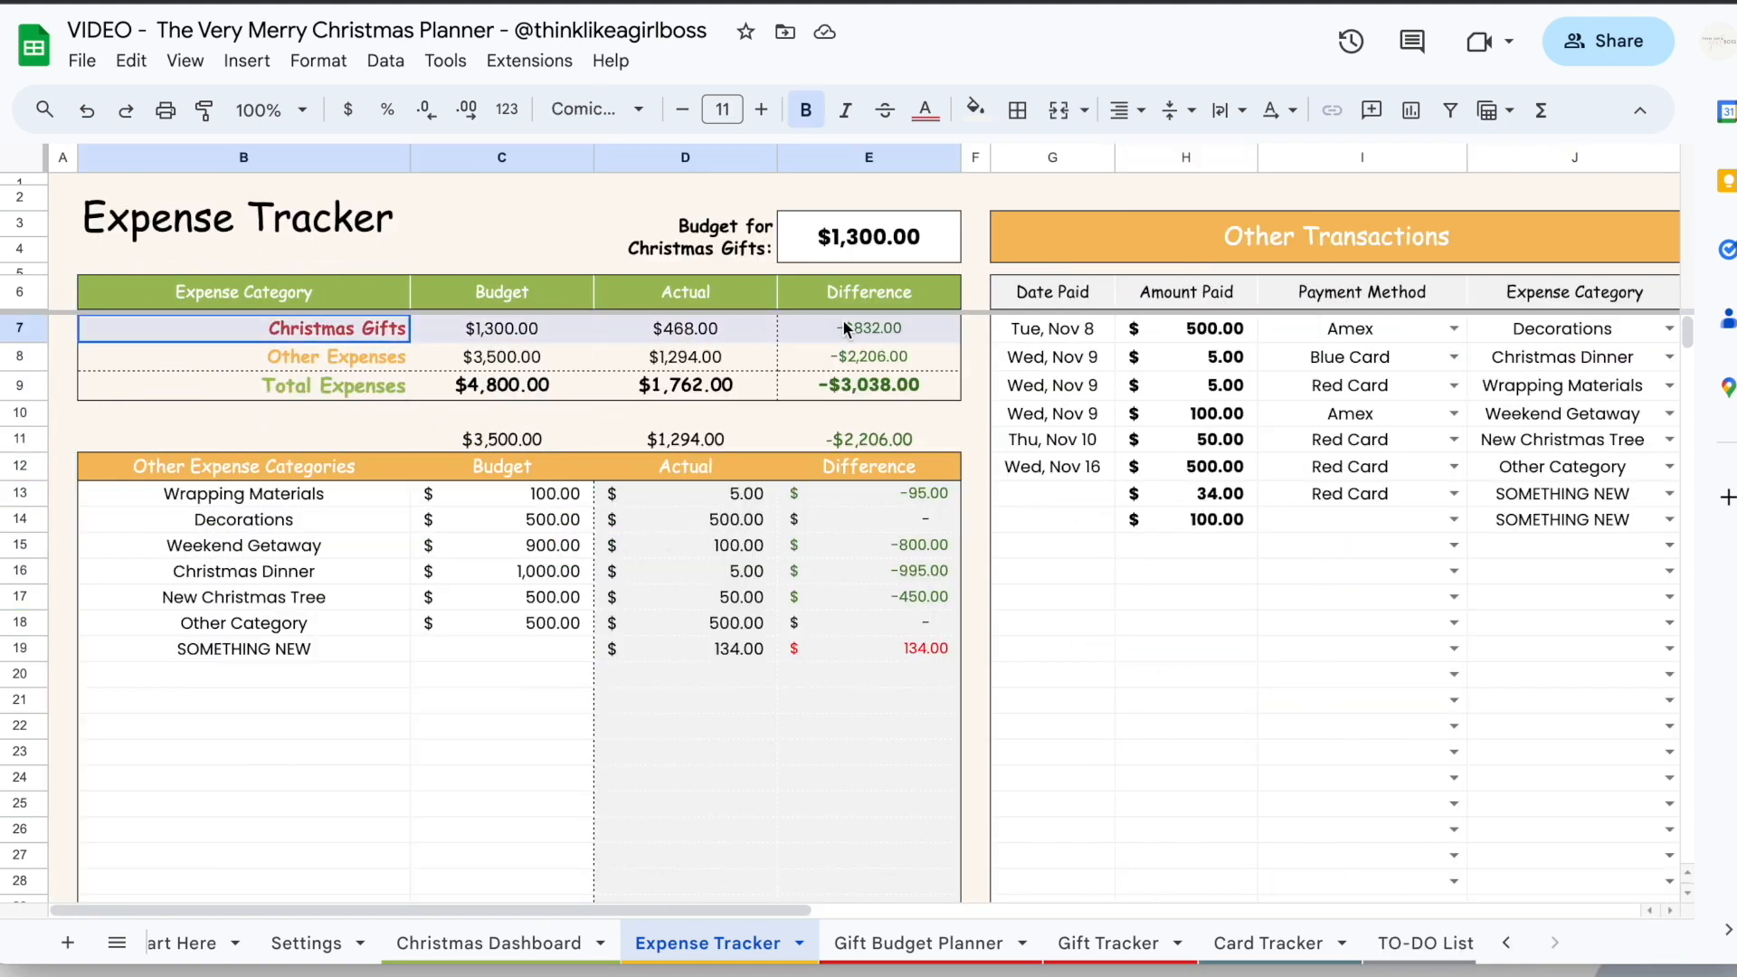
# On the Gift Budget Planner sheet, clear the budgets and expected gift numbers of all recipients in rows 8 to 19
pyautogui.click(916, 942)
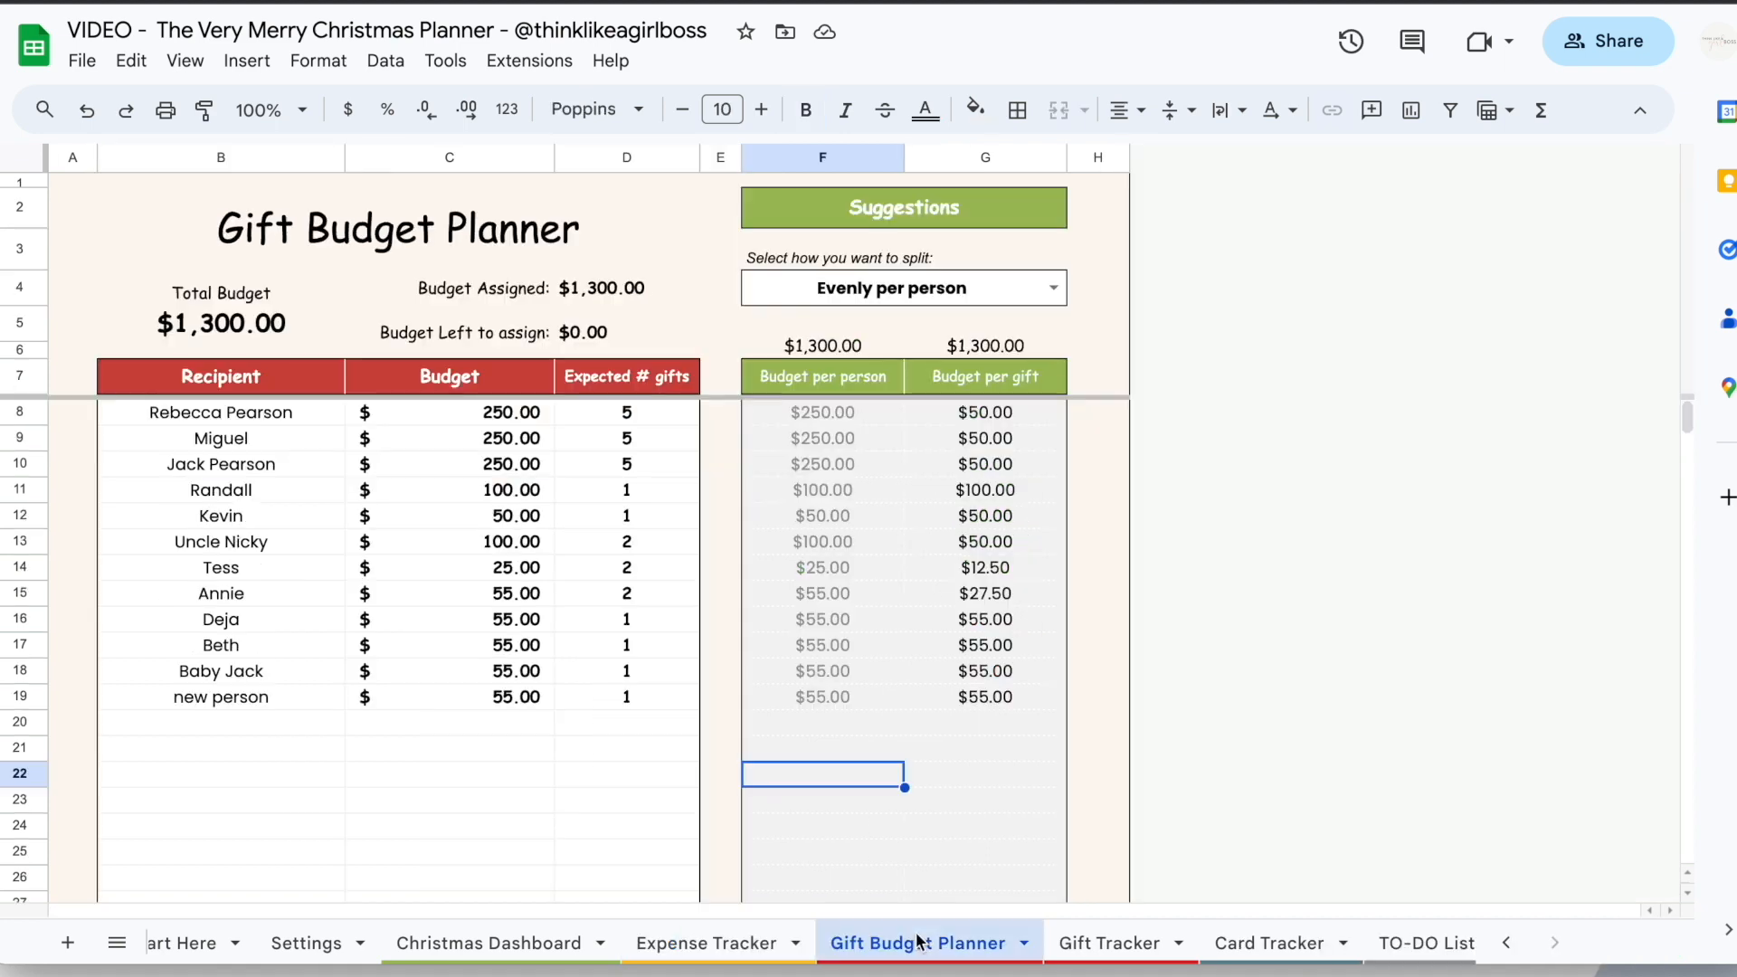
pyautogui.click(1105, 942)
pyautogui.click(959, 942)
pyautogui.hotkey('ctrl', 'z')
pyautogui.click(600, 645)
pyautogui.moveTo(618, 698); pyautogui.dragTo(489, 433)
pyautogui.press('Delete')
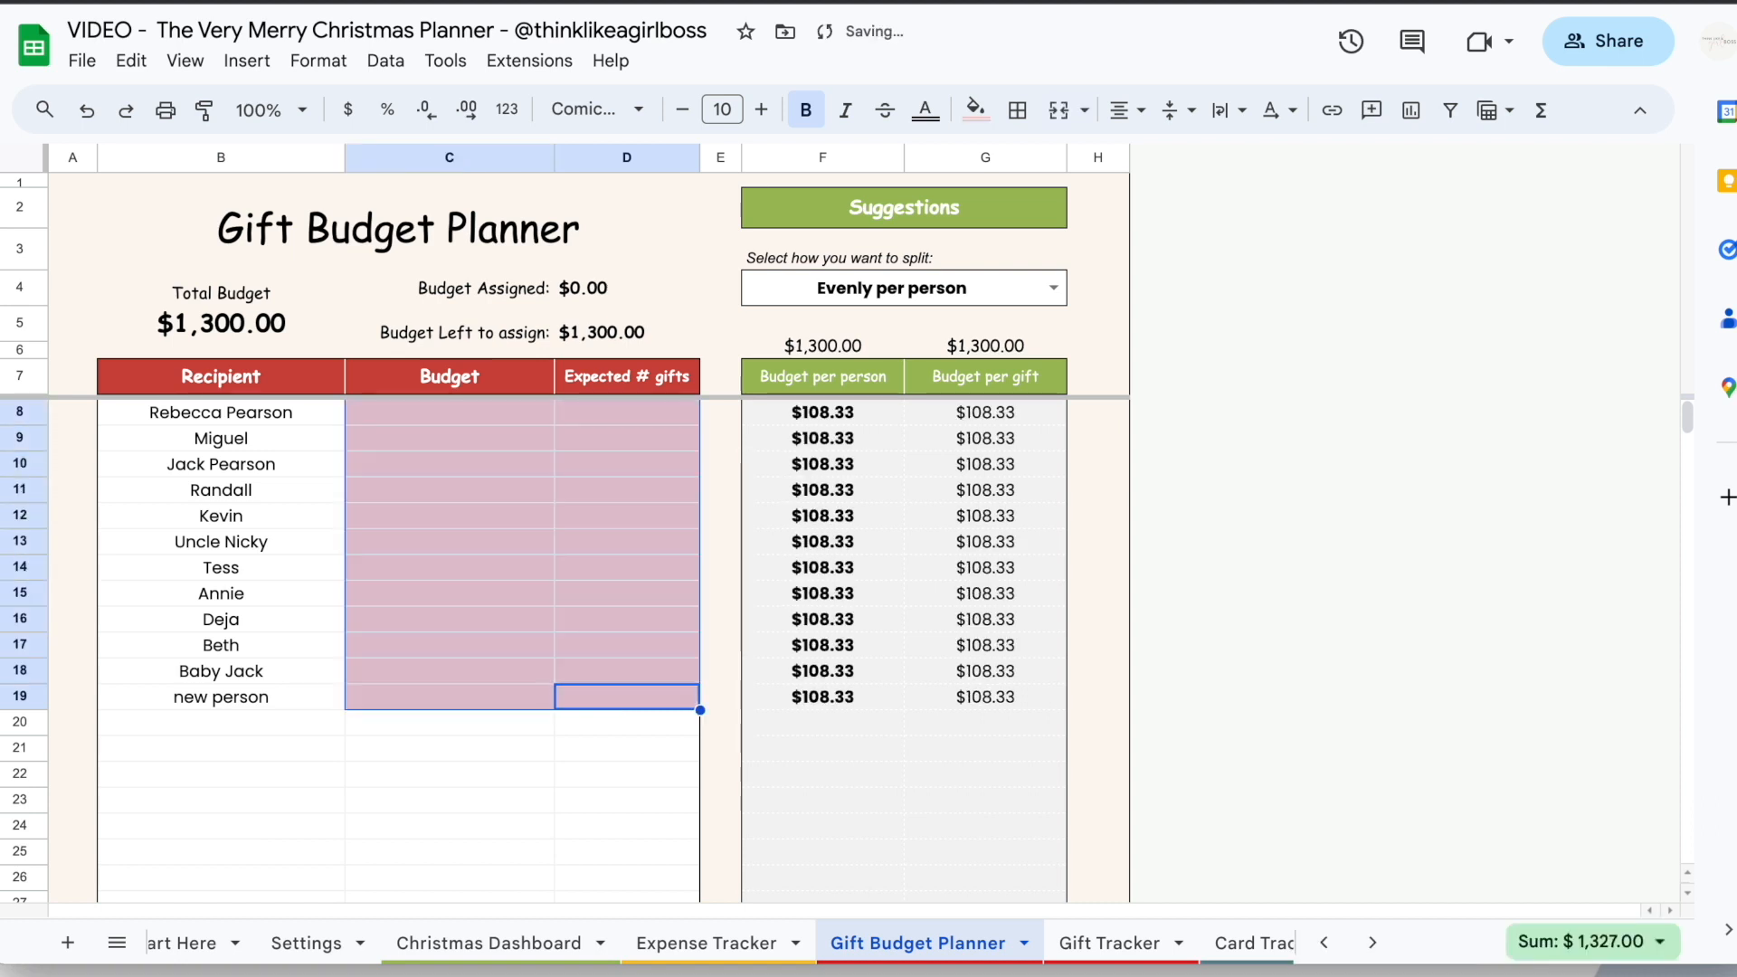
# Check the suggested budget per person for all recipients against the total budget
pyautogui.click(477, 511)
pyautogui.moveTo(902, 416); pyautogui.dragTo(887, 702)
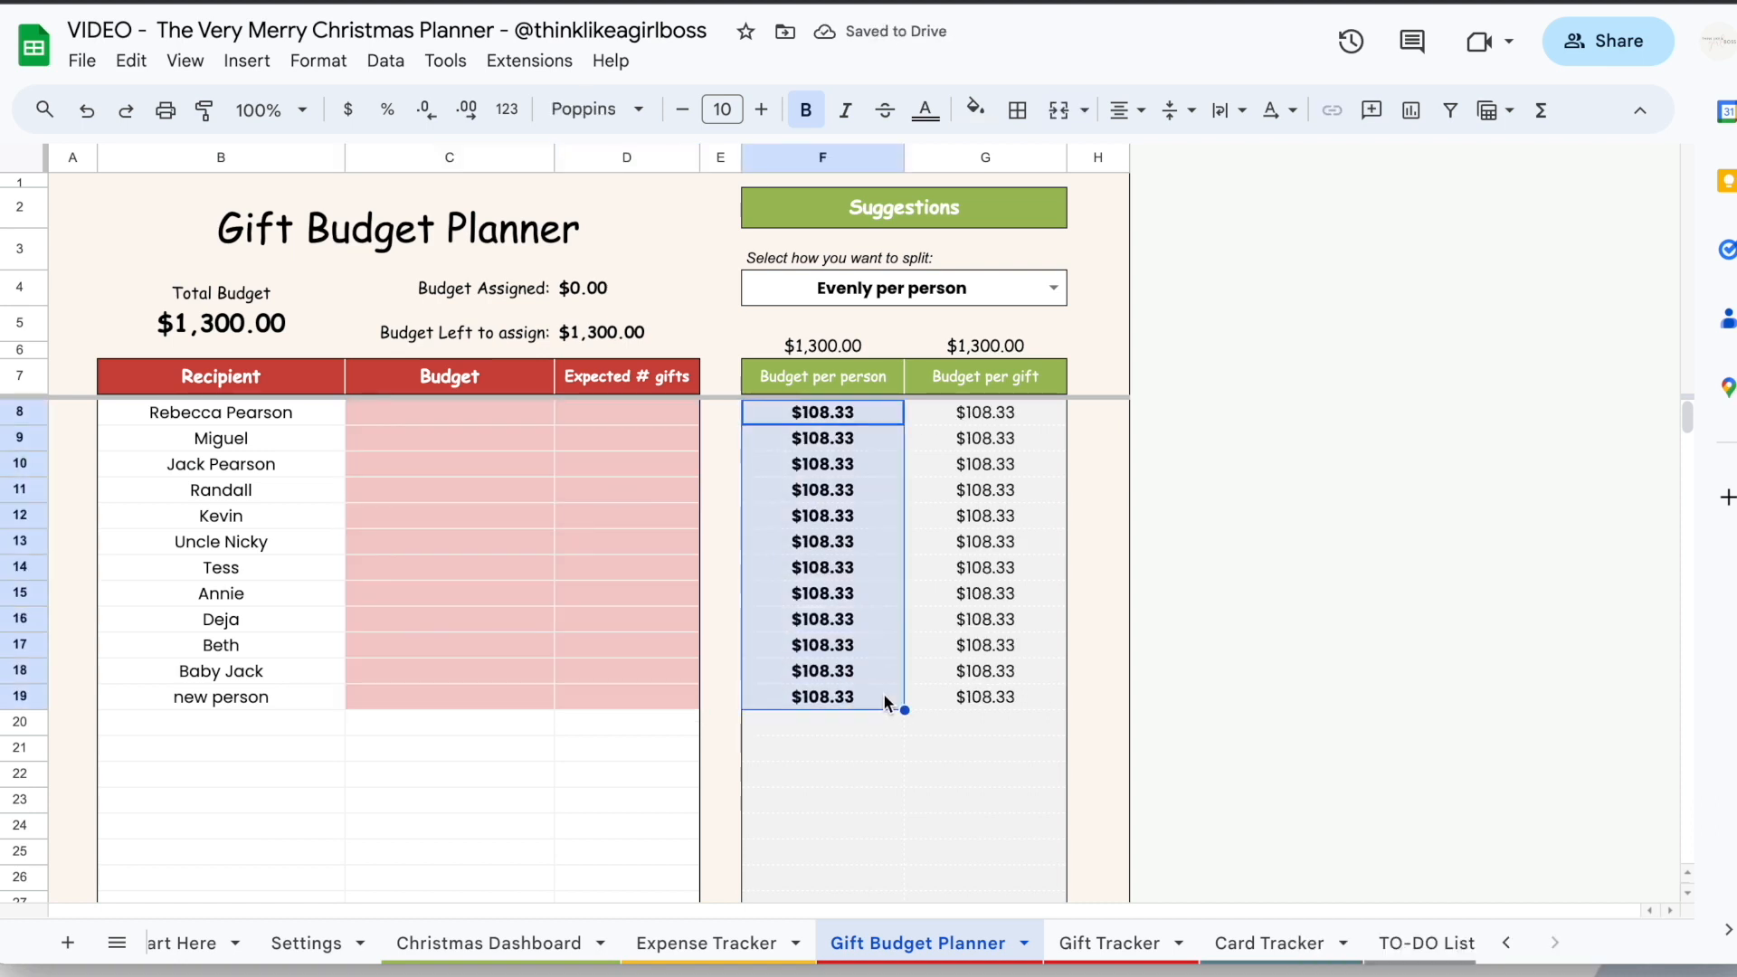
pyautogui.click(212, 329)
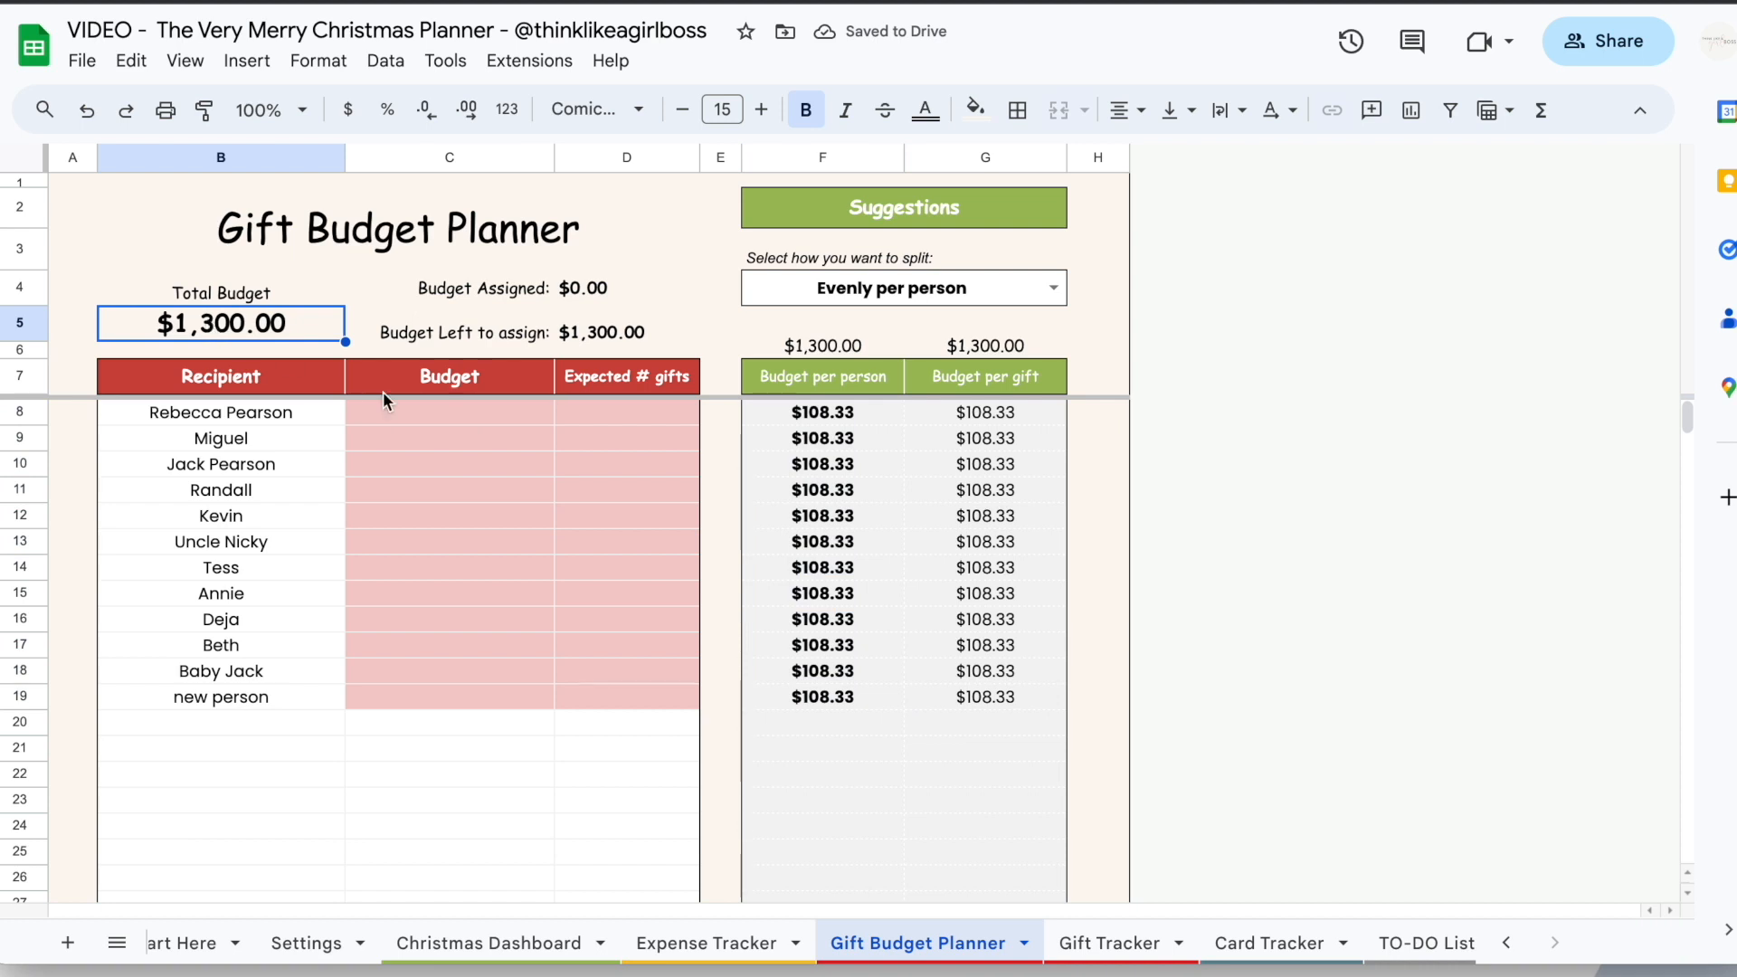
# Set the budgets of the first three recipients, rows 8 to 10, to 250 each
pyautogui.click(389, 414)
pyautogui.write('250')
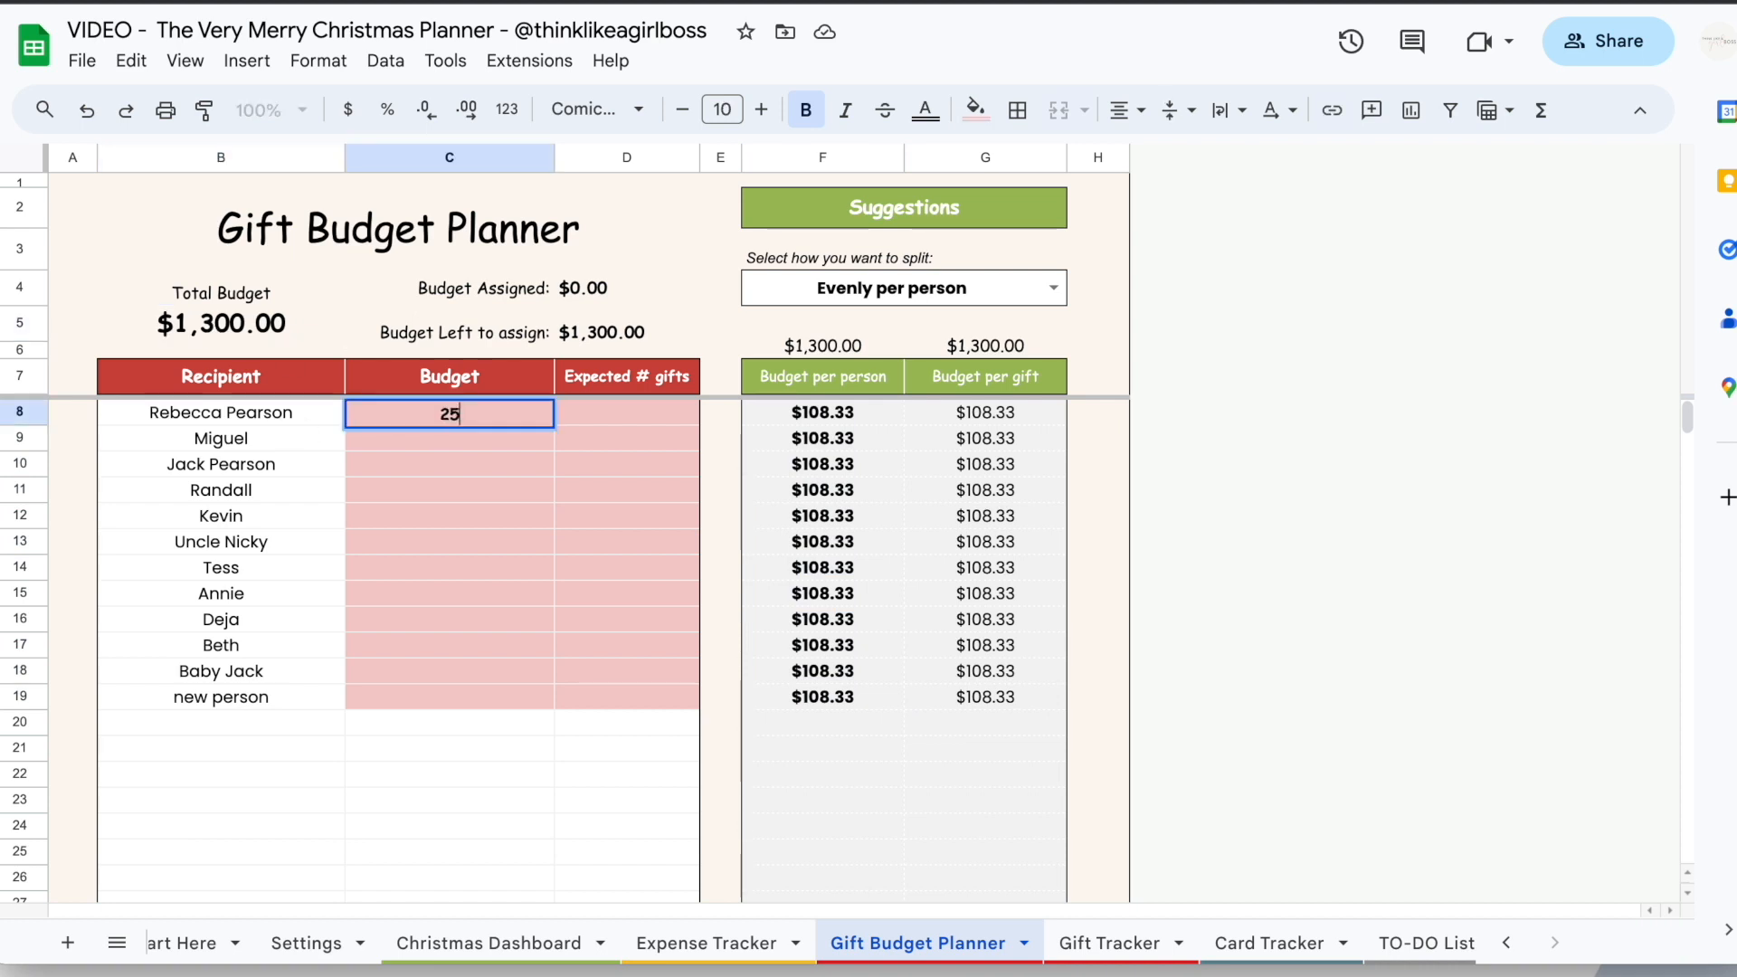
pyautogui.press('Return')
pyautogui.write('250')
pyautogui.press('Return')
pyautogui.write('250')
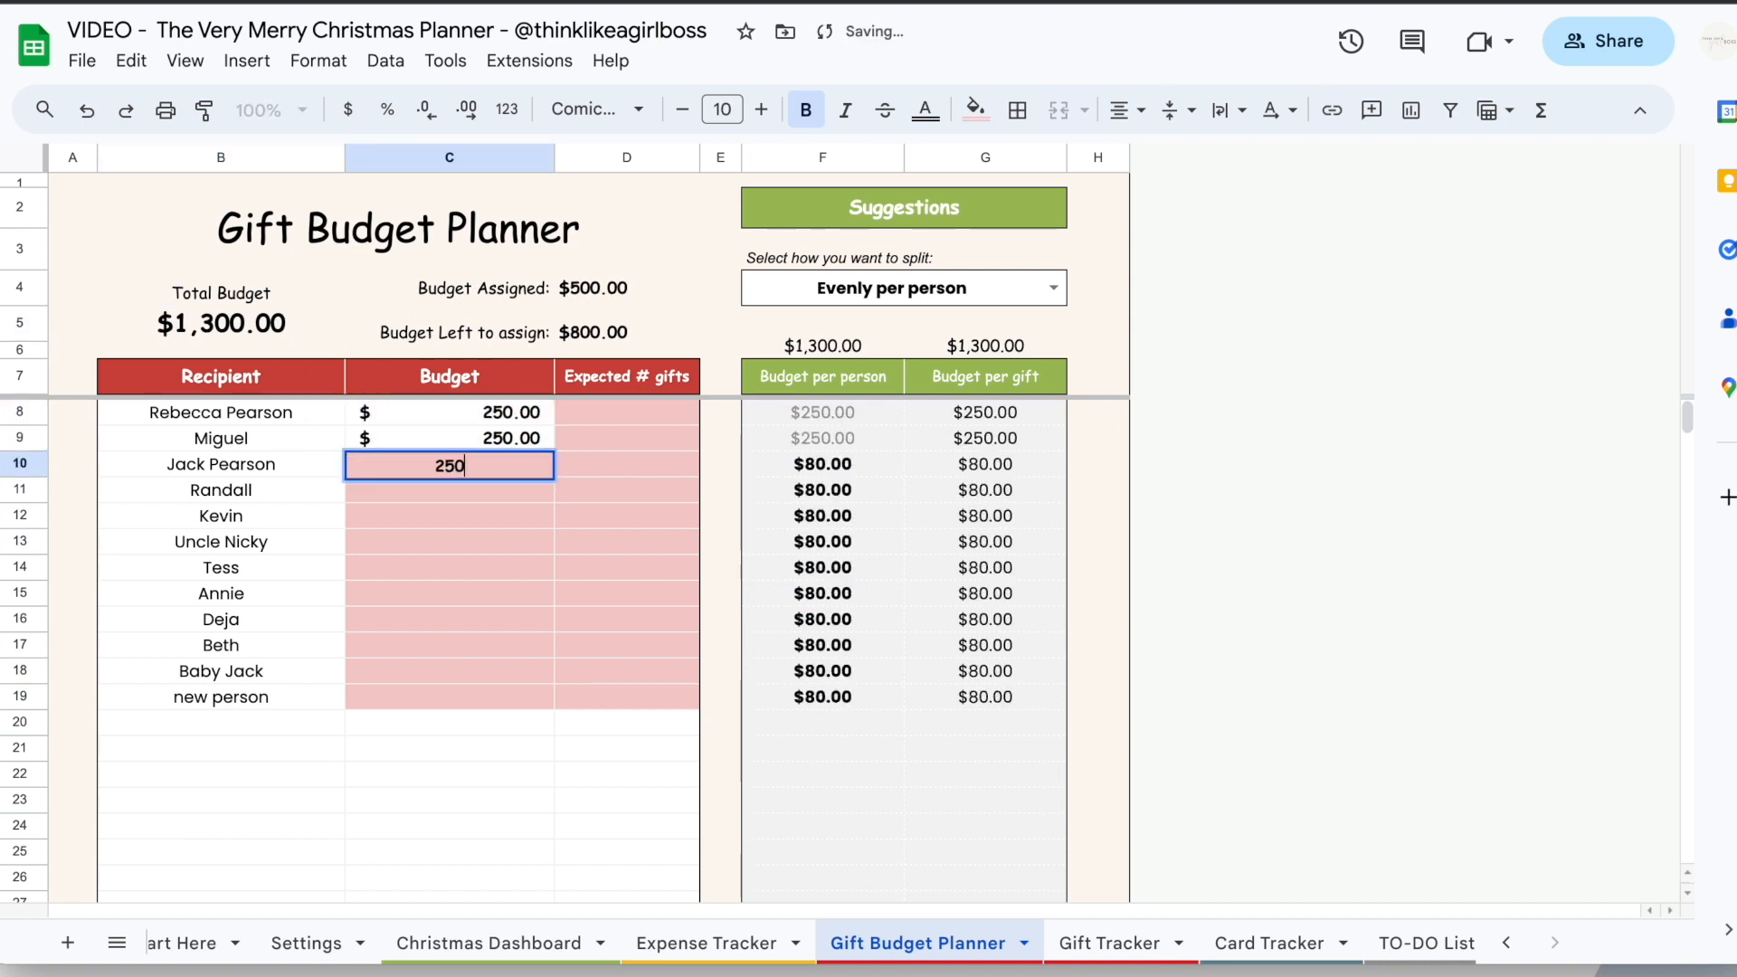
pyautogui.press('Return')
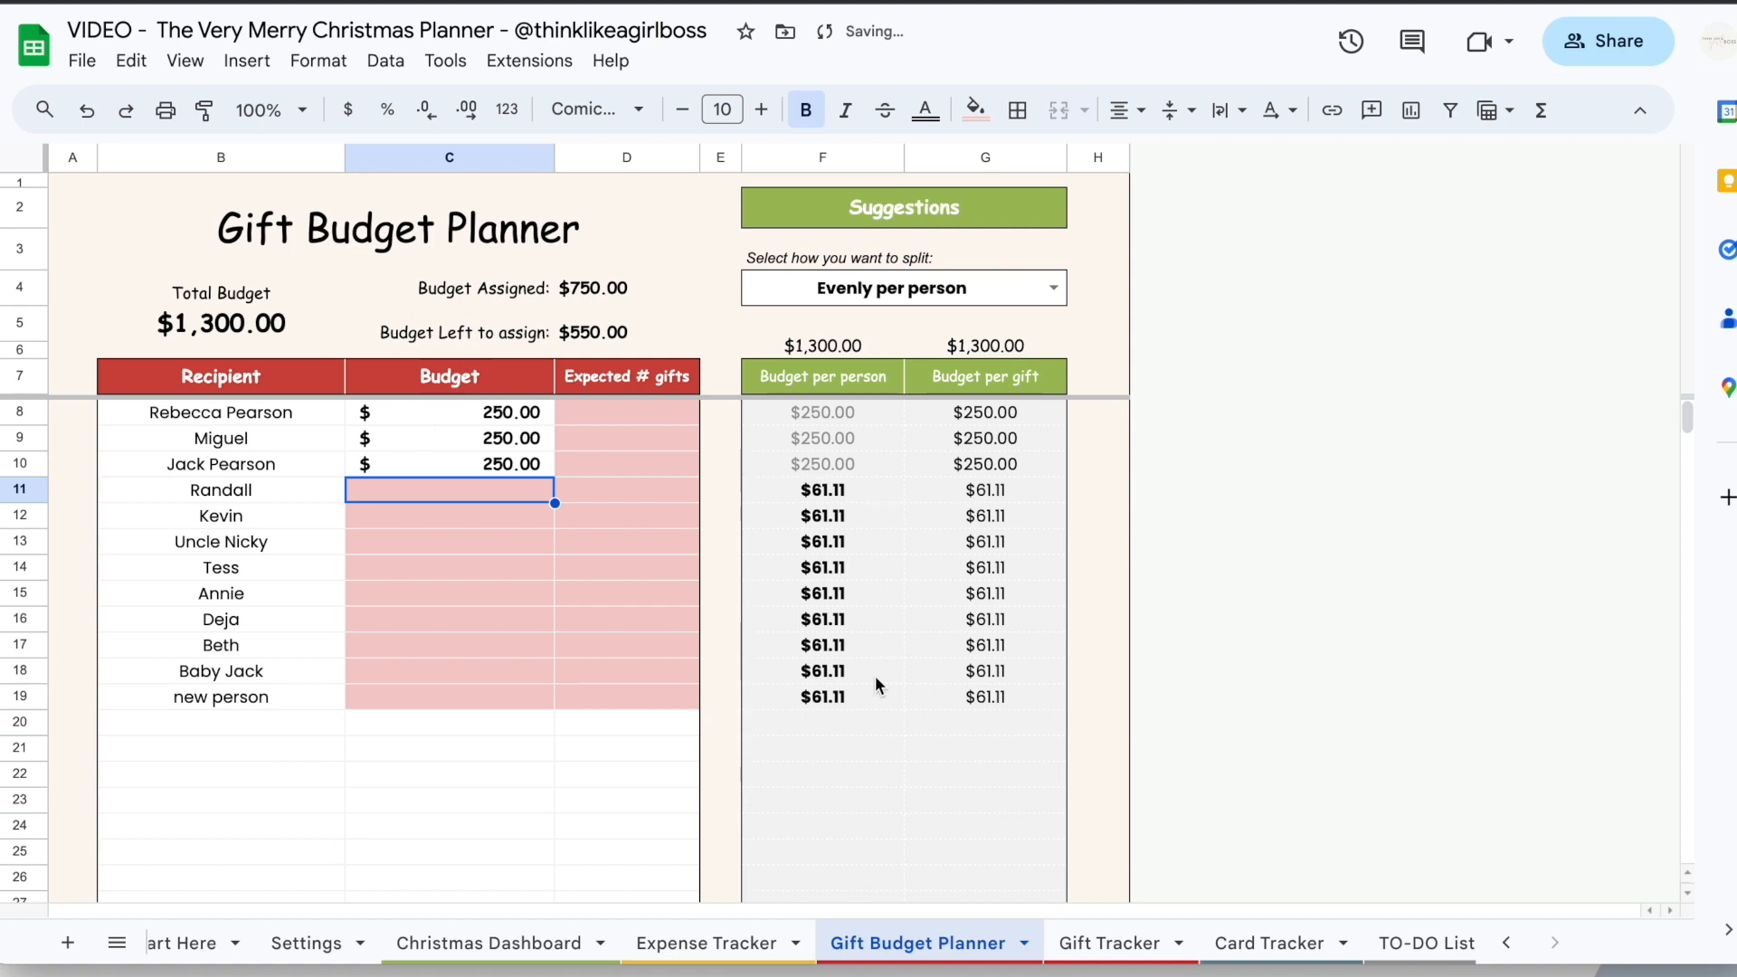
# Set the recipient budgets in rows 11, 12 and 13 to 34, 56 and 37
pyautogui.click(643, 411)
pyautogui.click(852, 550)
pyautogui.click(423, 497)
pyautogui.write('34')
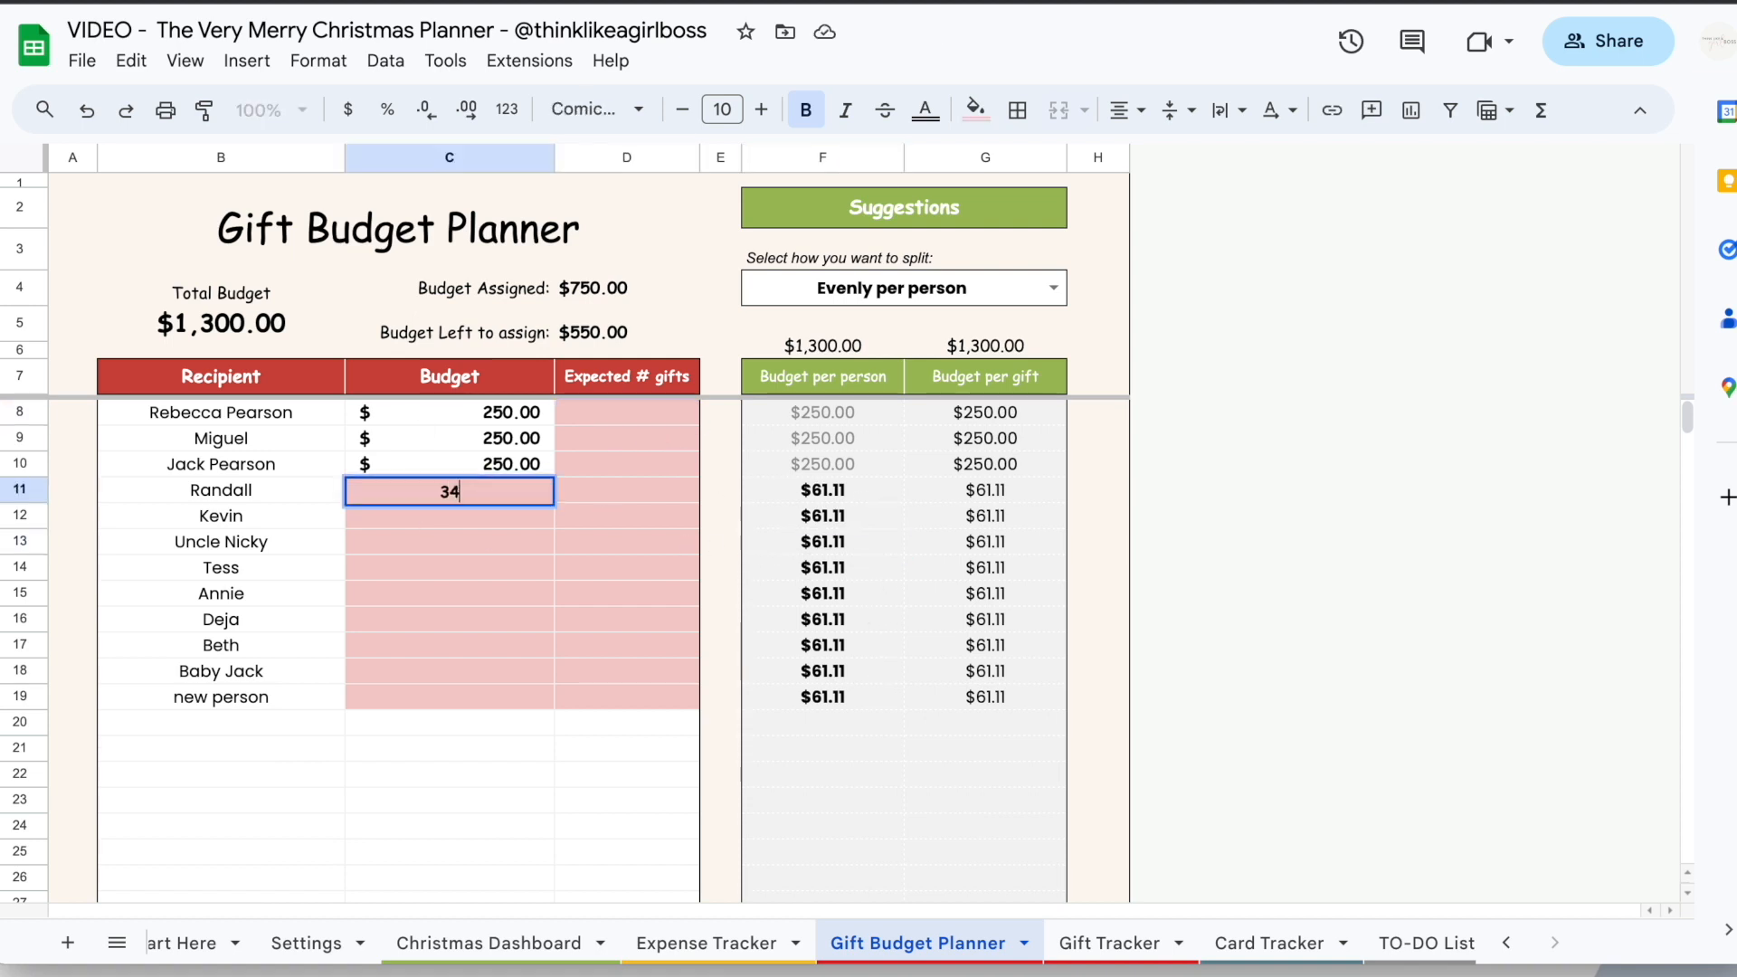
pyautogui.press('Return')
pyautogui.write('56')
pyautogui.press('Return')
pyautogui.write('37')
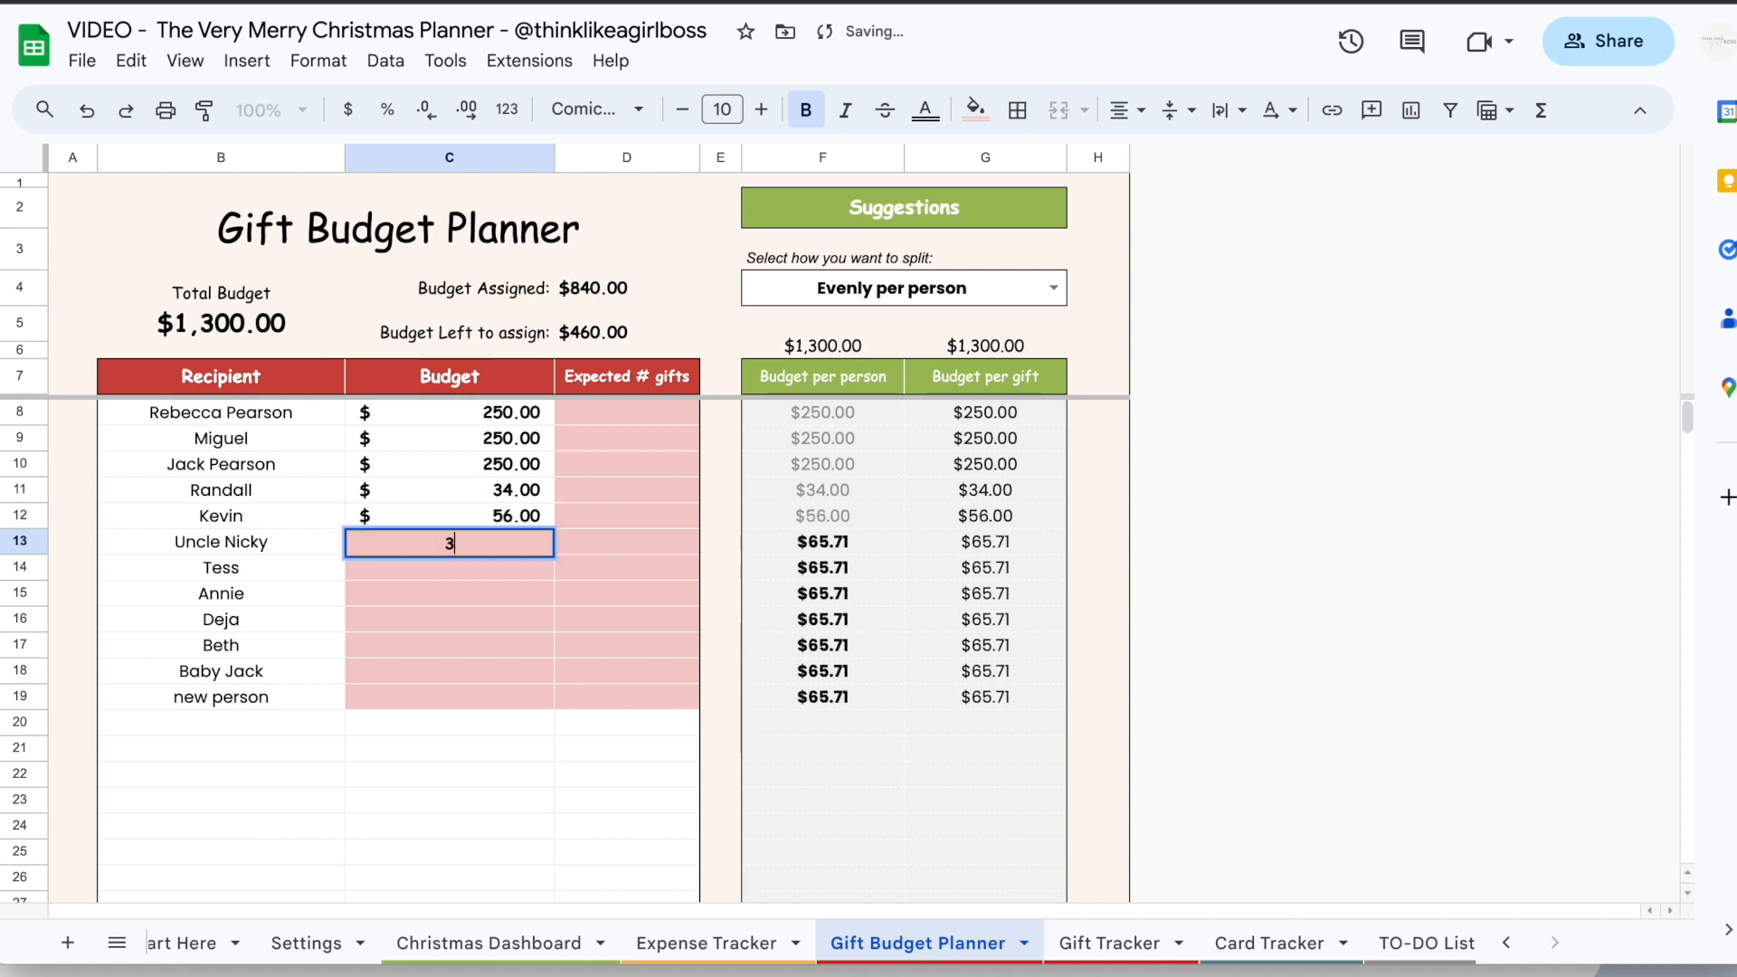
pyautogui.press('Return')
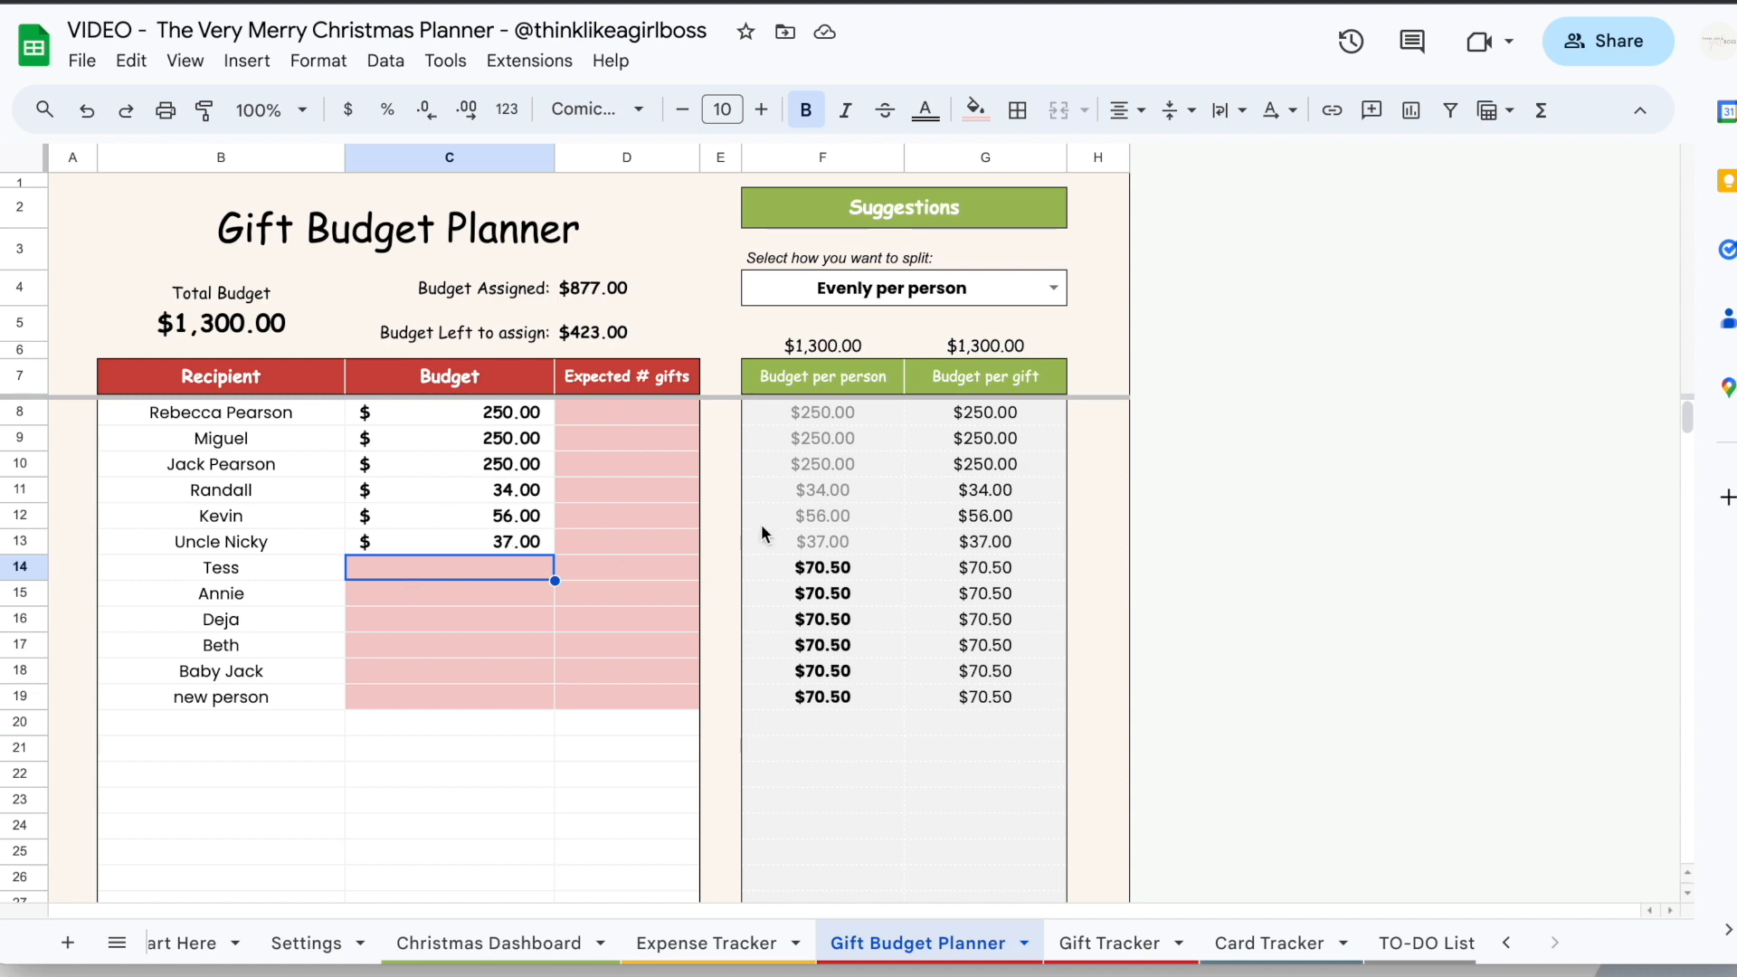
# On the Gift Tracker sheet, change the status of the toy in row 12 to Done
pyautogui.click(1122, 939)
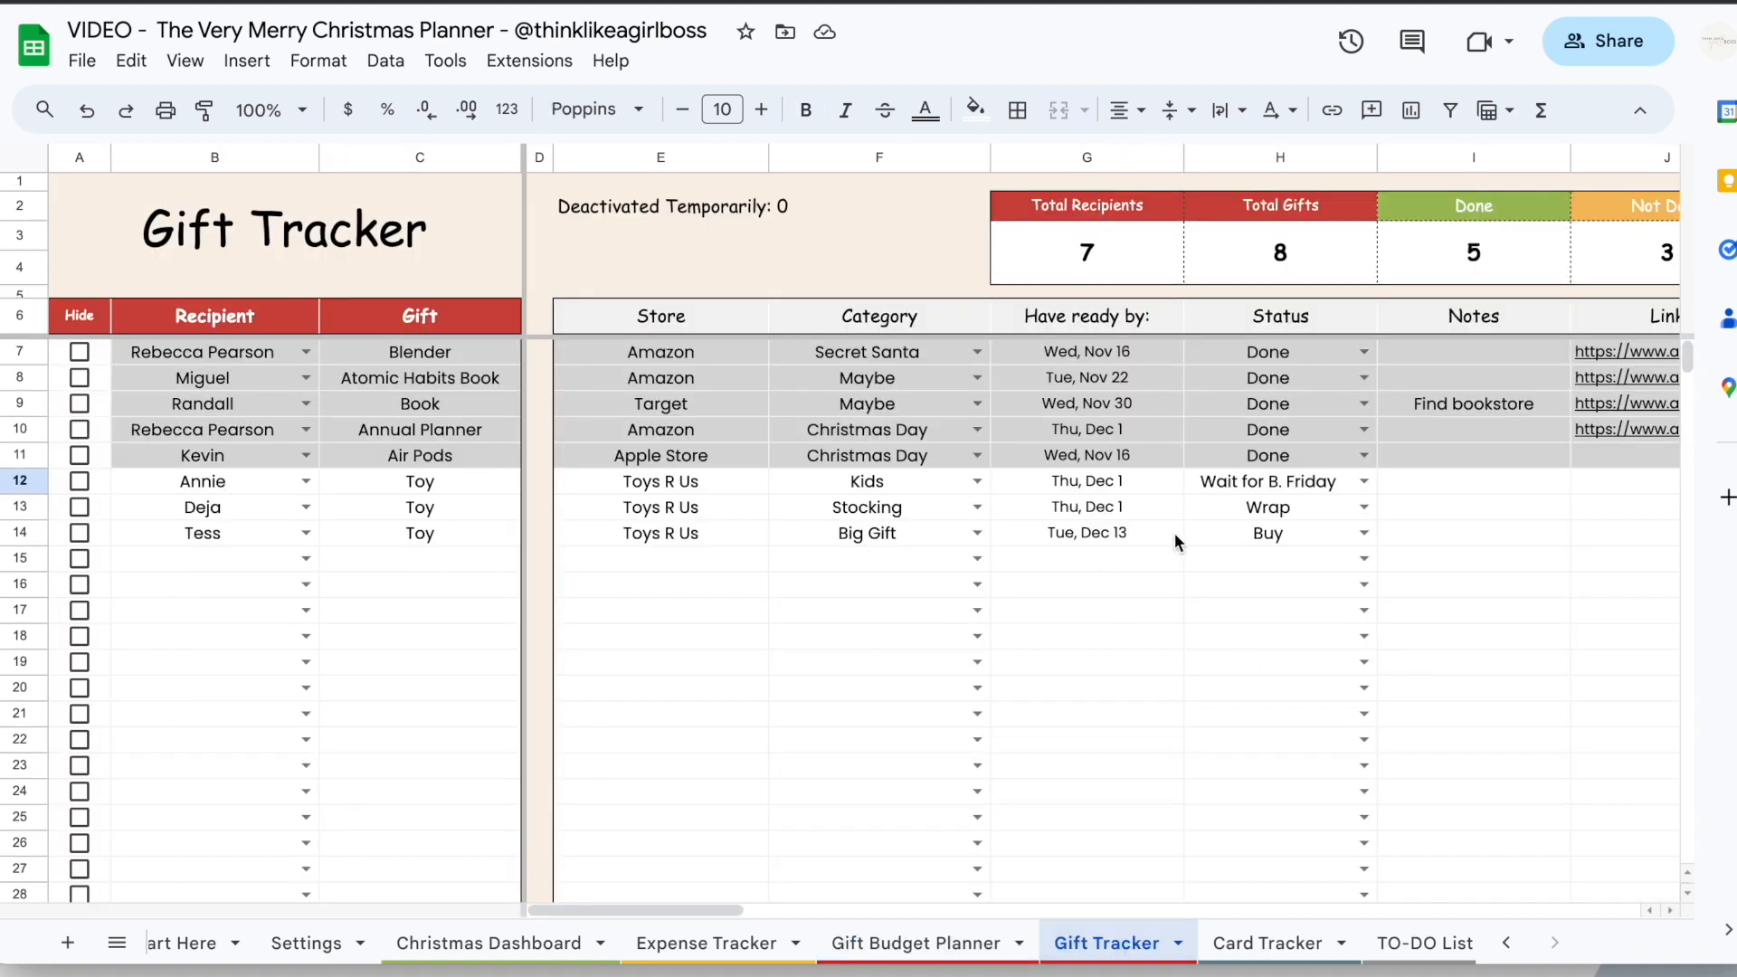
pyautogui.click(1364, 482)
pyautogui.click(1271, 523)
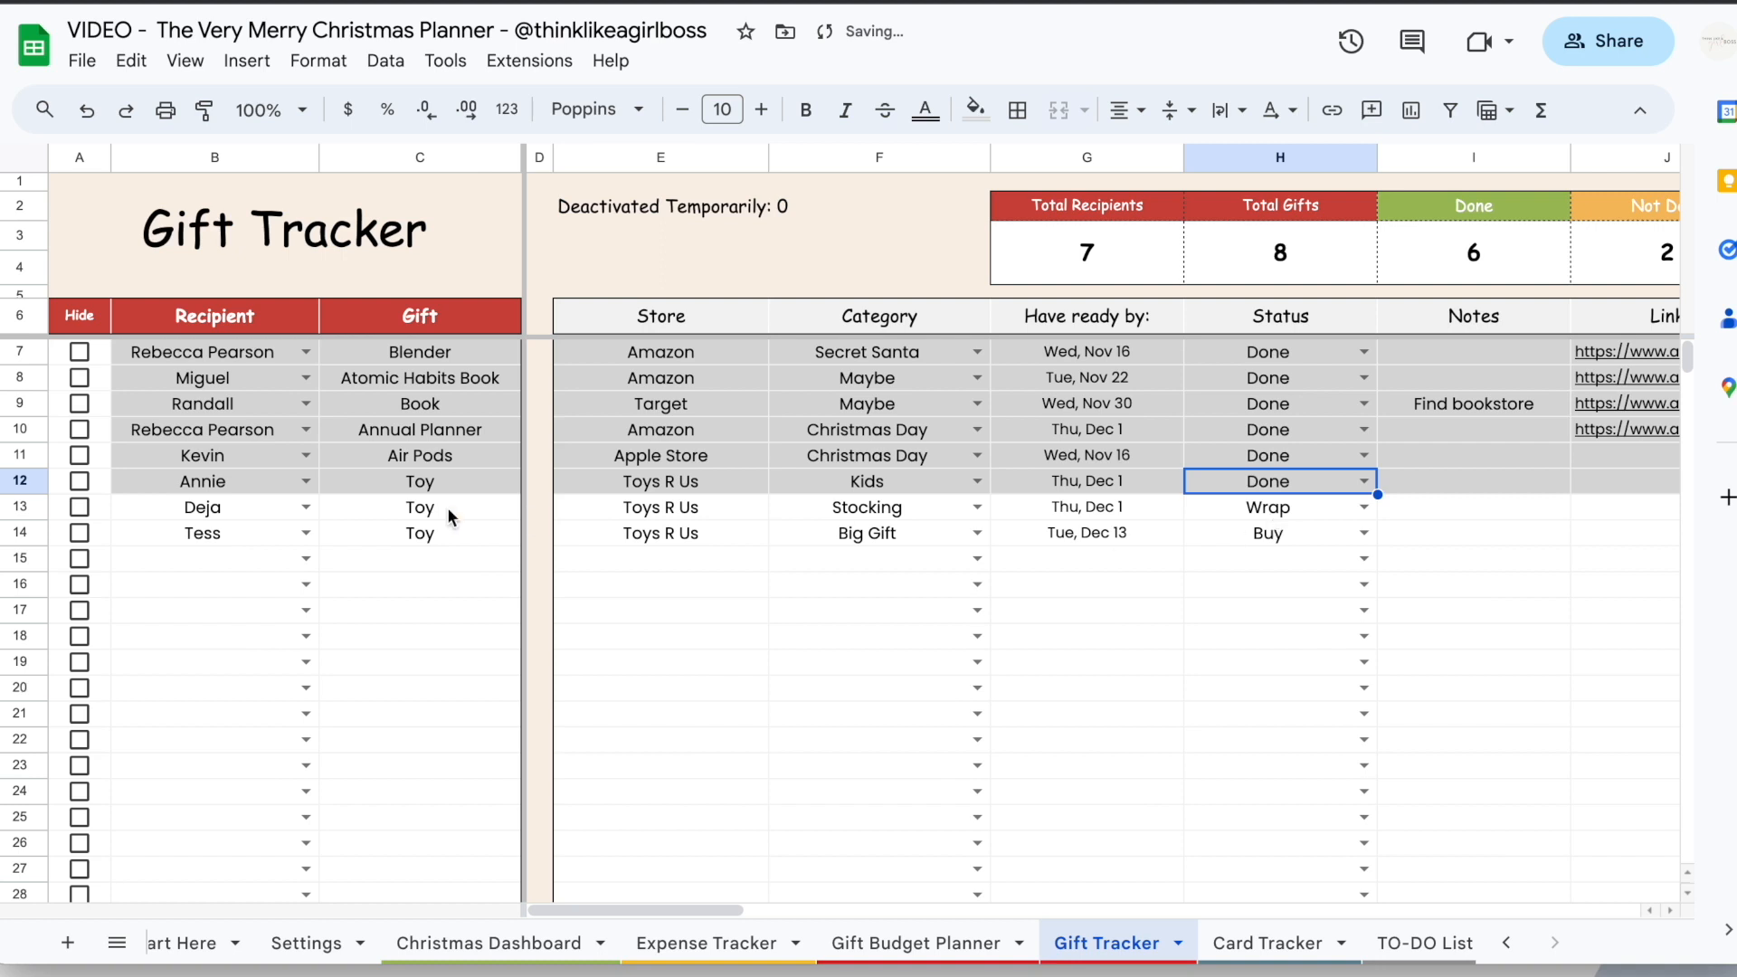
# Hide all eight listed gifts, rows 7 to 14, from the Gift Tracker's calculations
pyautogui.click(80, 481)
pyautogui.click(80, 455)
pyautogui.click(79, 428)
pyautogui.click(80, 404)
pyautogui.click(80, 508)
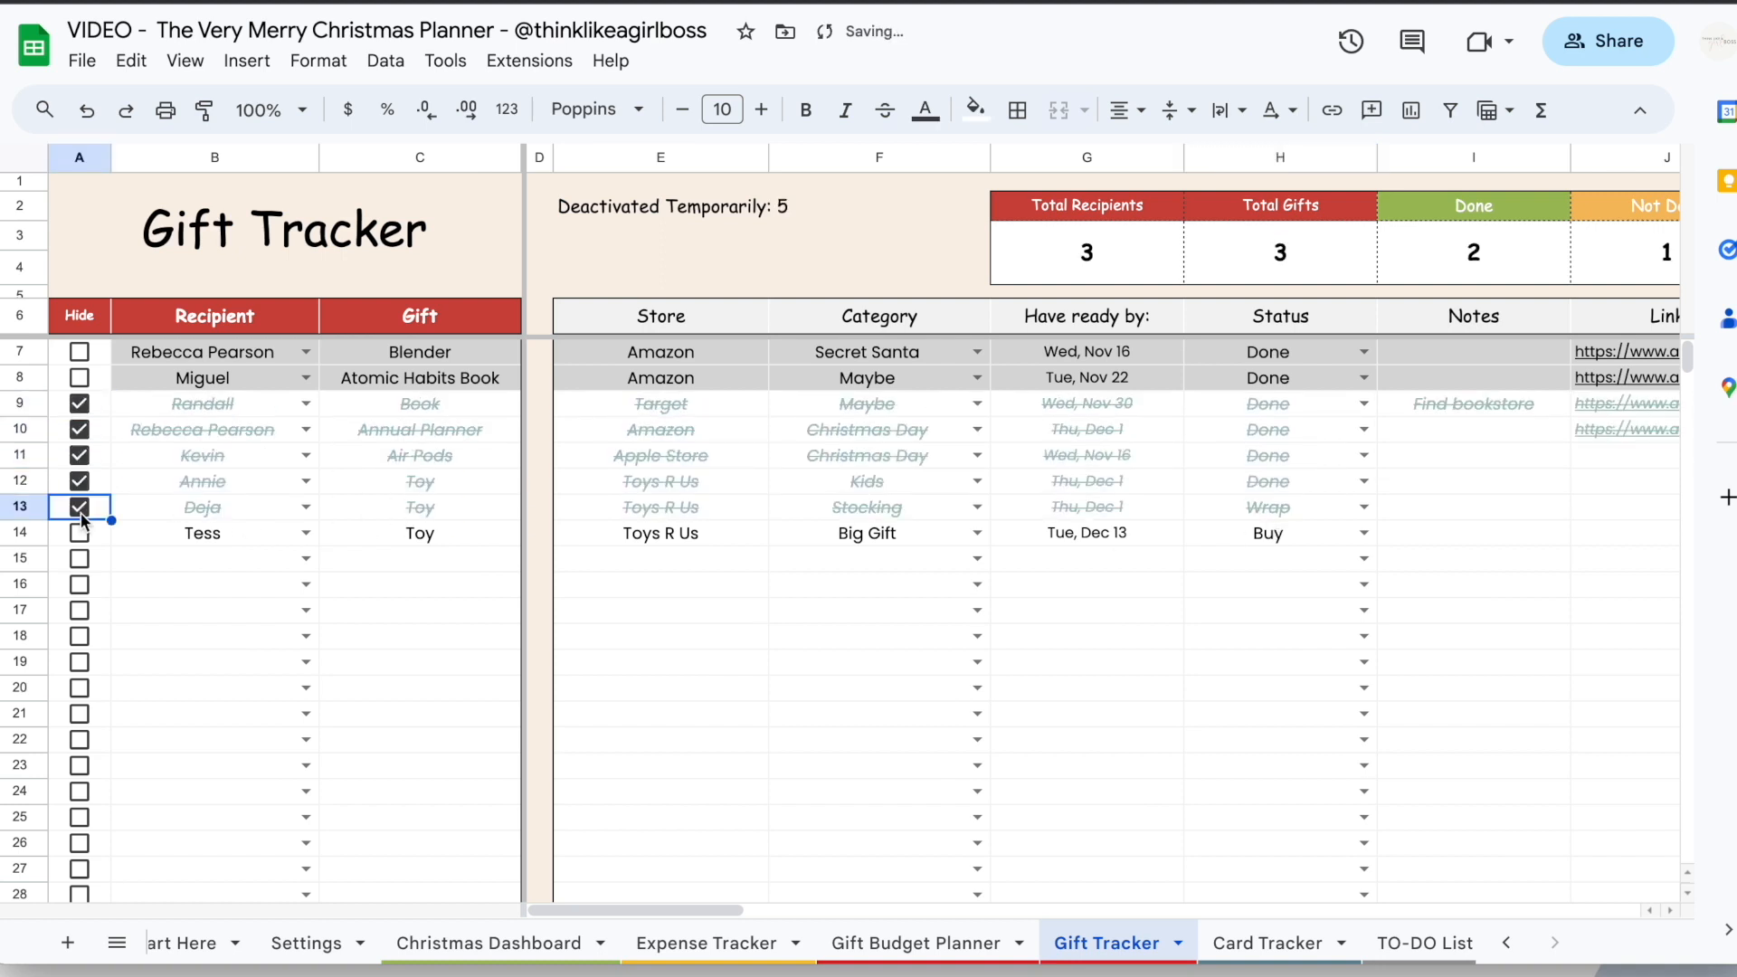
pyautogui.click(80, 533)
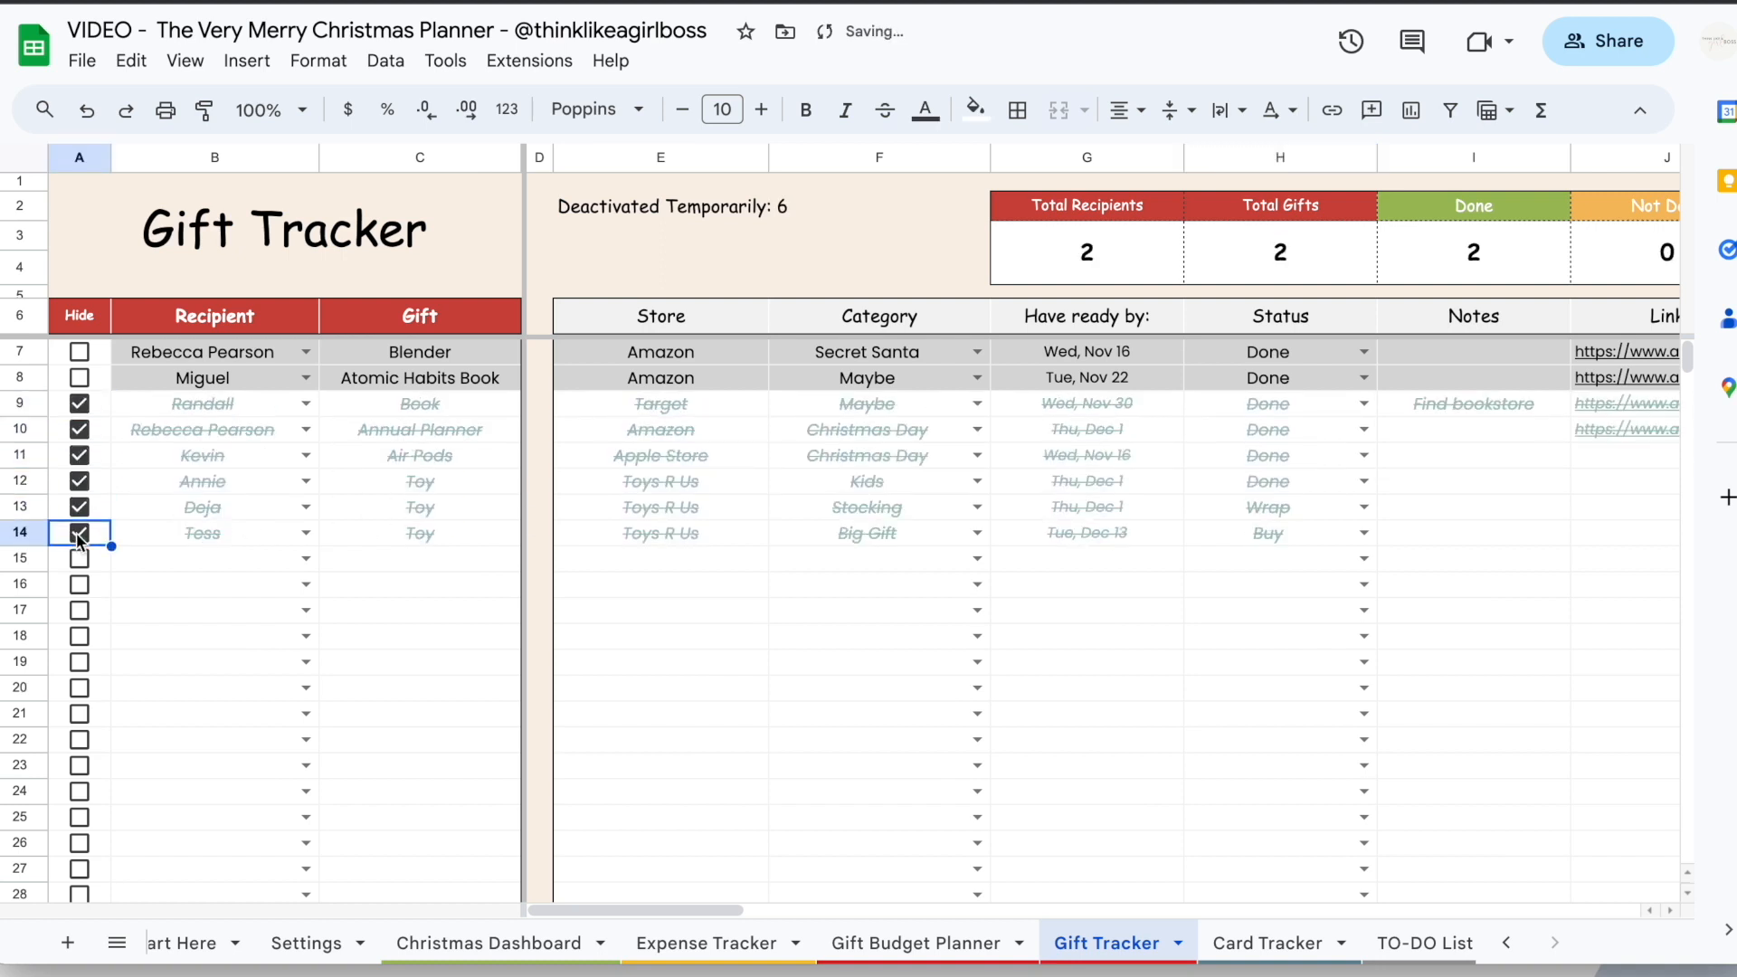
pyautogui.click(80, 378)
pyautogui.click(79, 352)
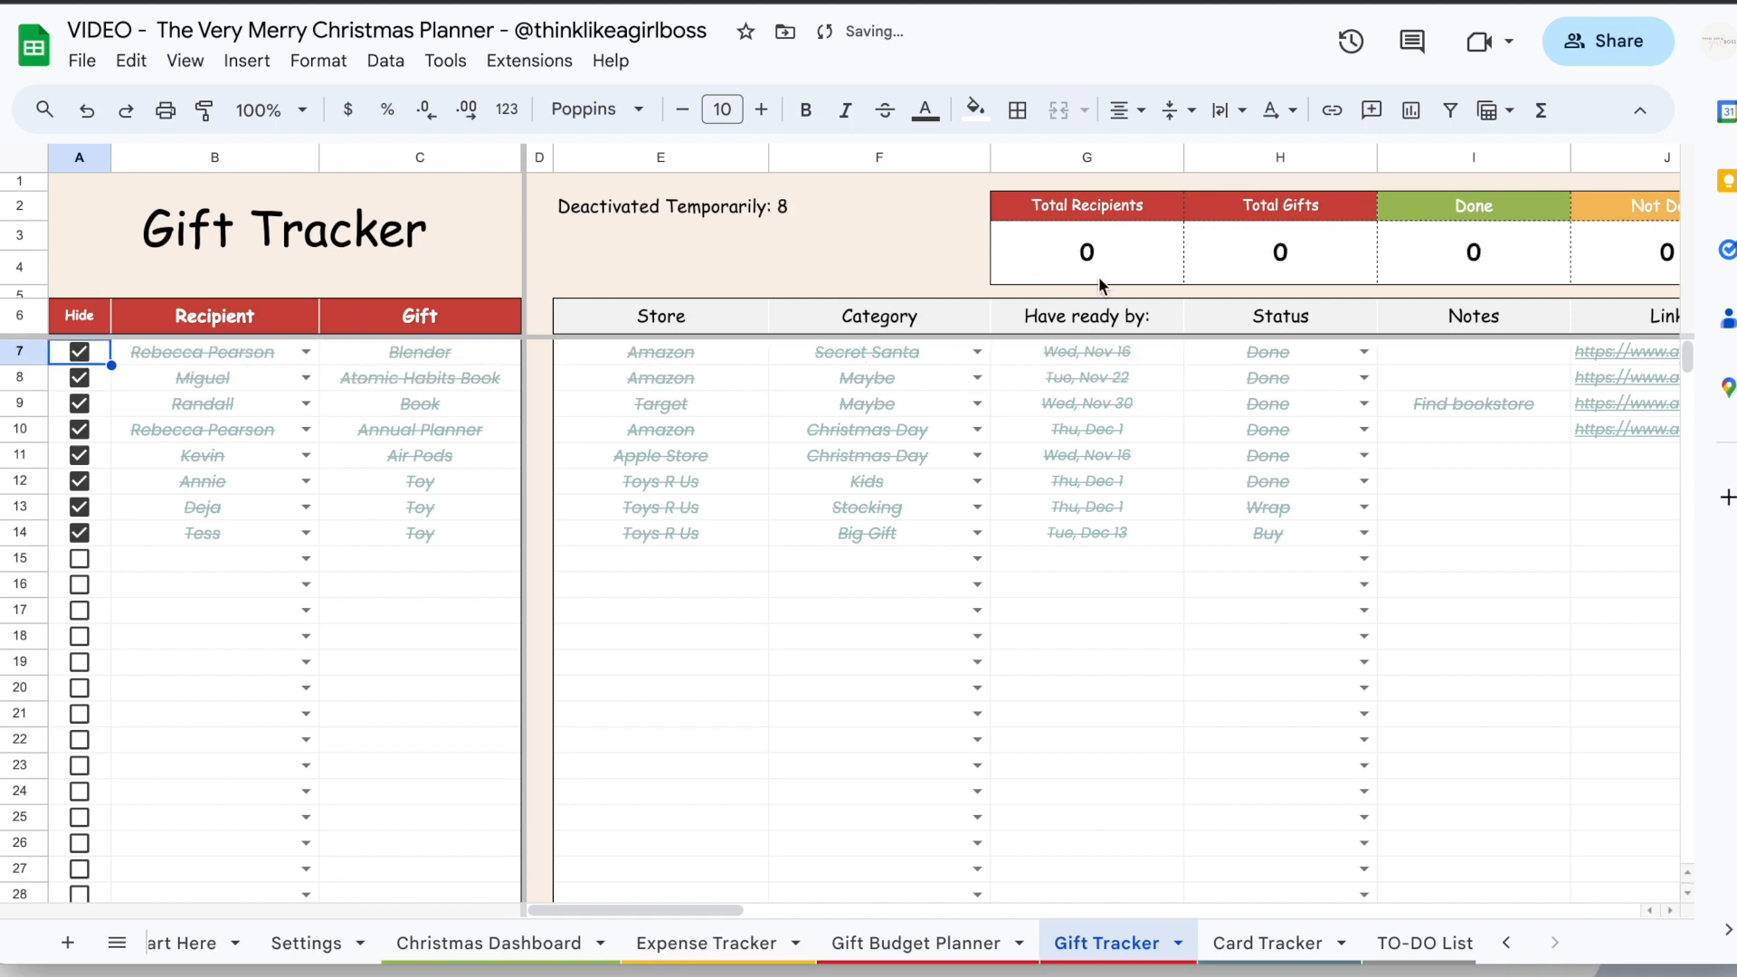
# Include all eight hidden gifts, rows 7 to 14, in the Gift Tracker's calculations again
pyautogui.hscroll(10, 1164, 286)
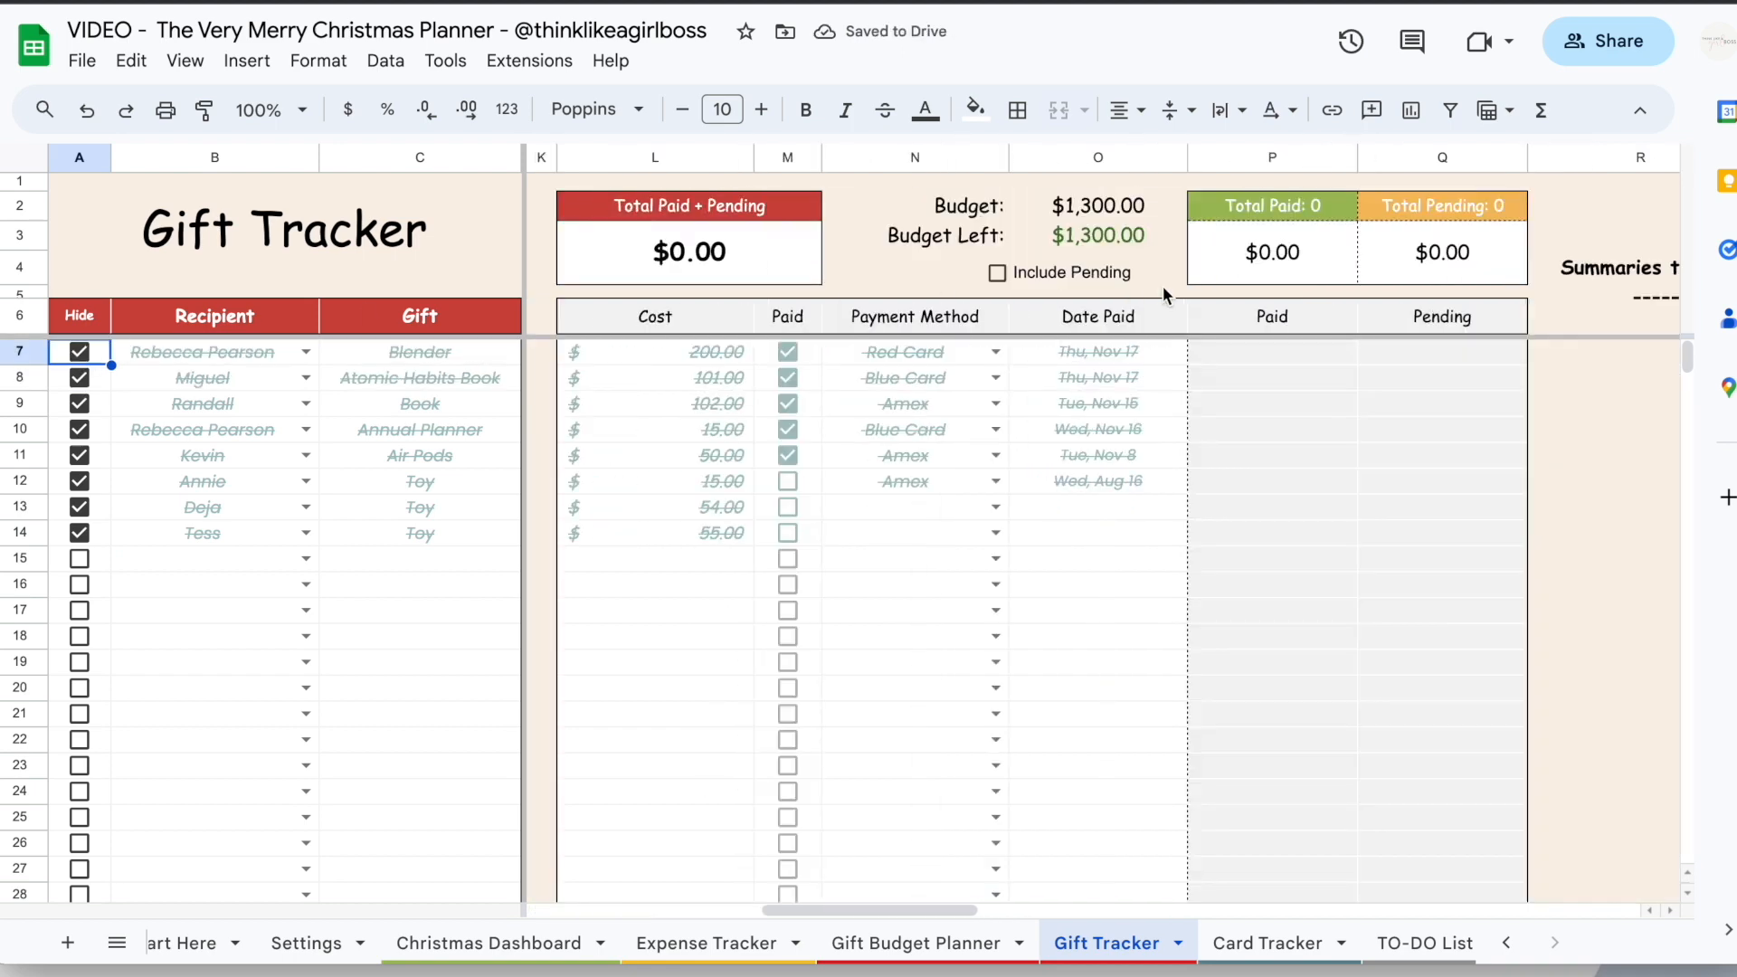
pyautogui.hscroll(-10, 1163, 295)
pyautogui.click(80, 455)
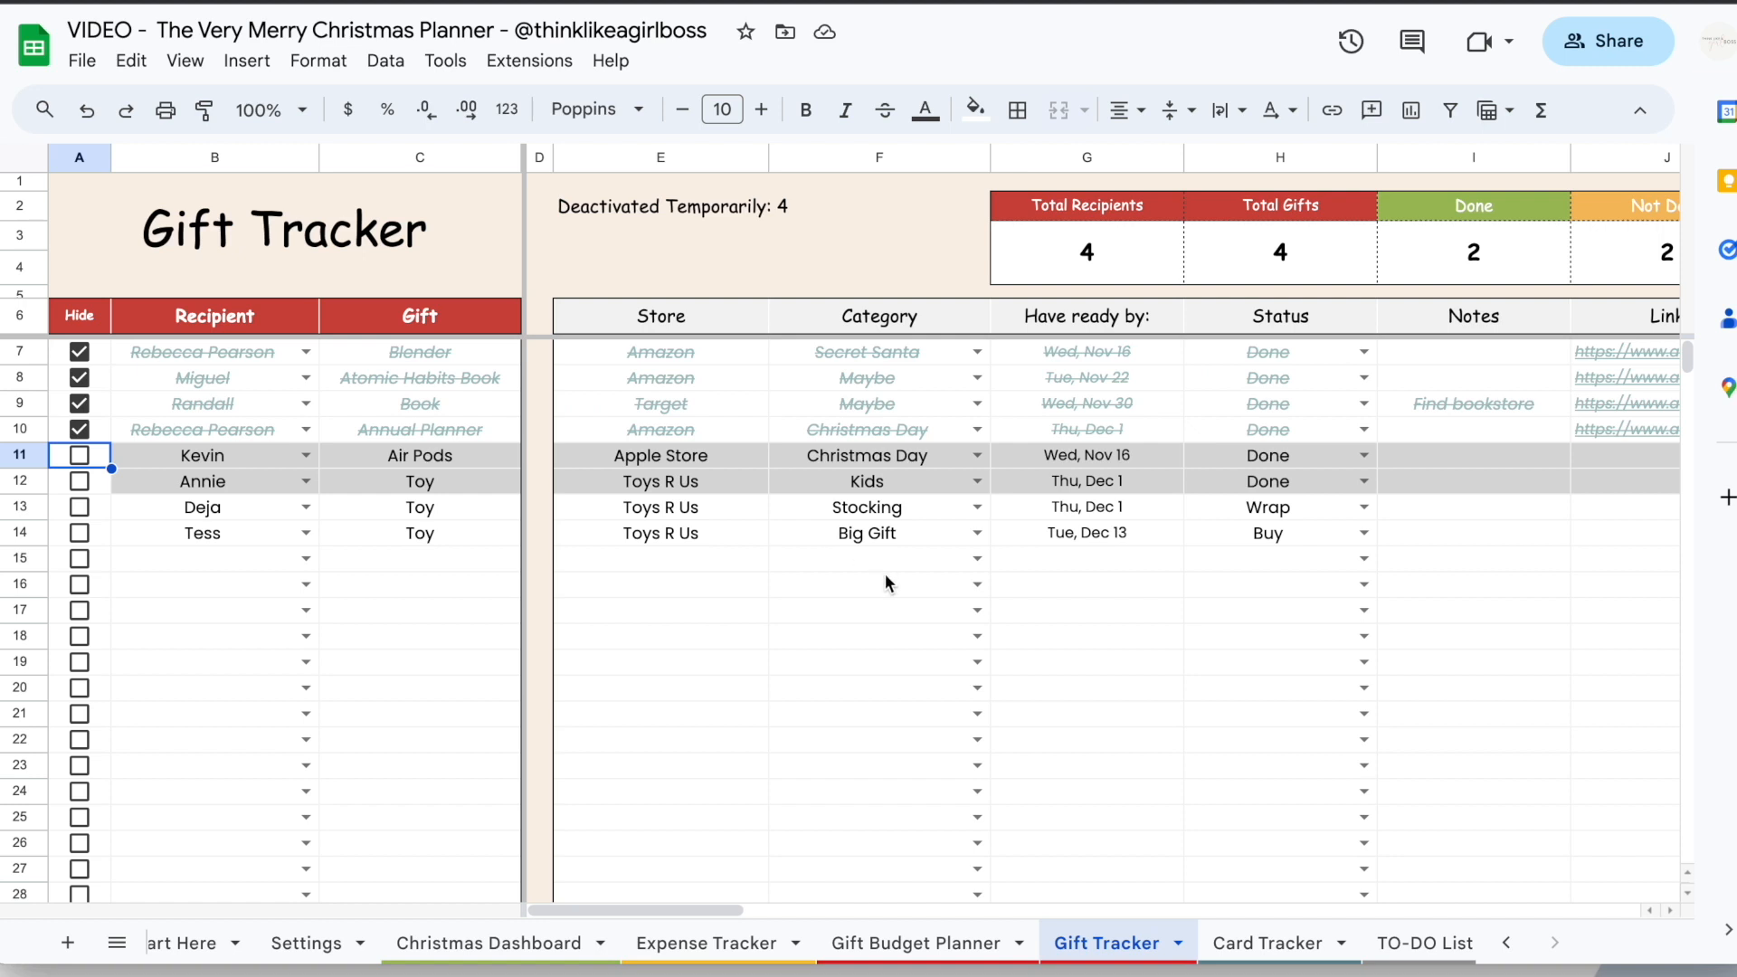
pyautogui.click(80, 455)
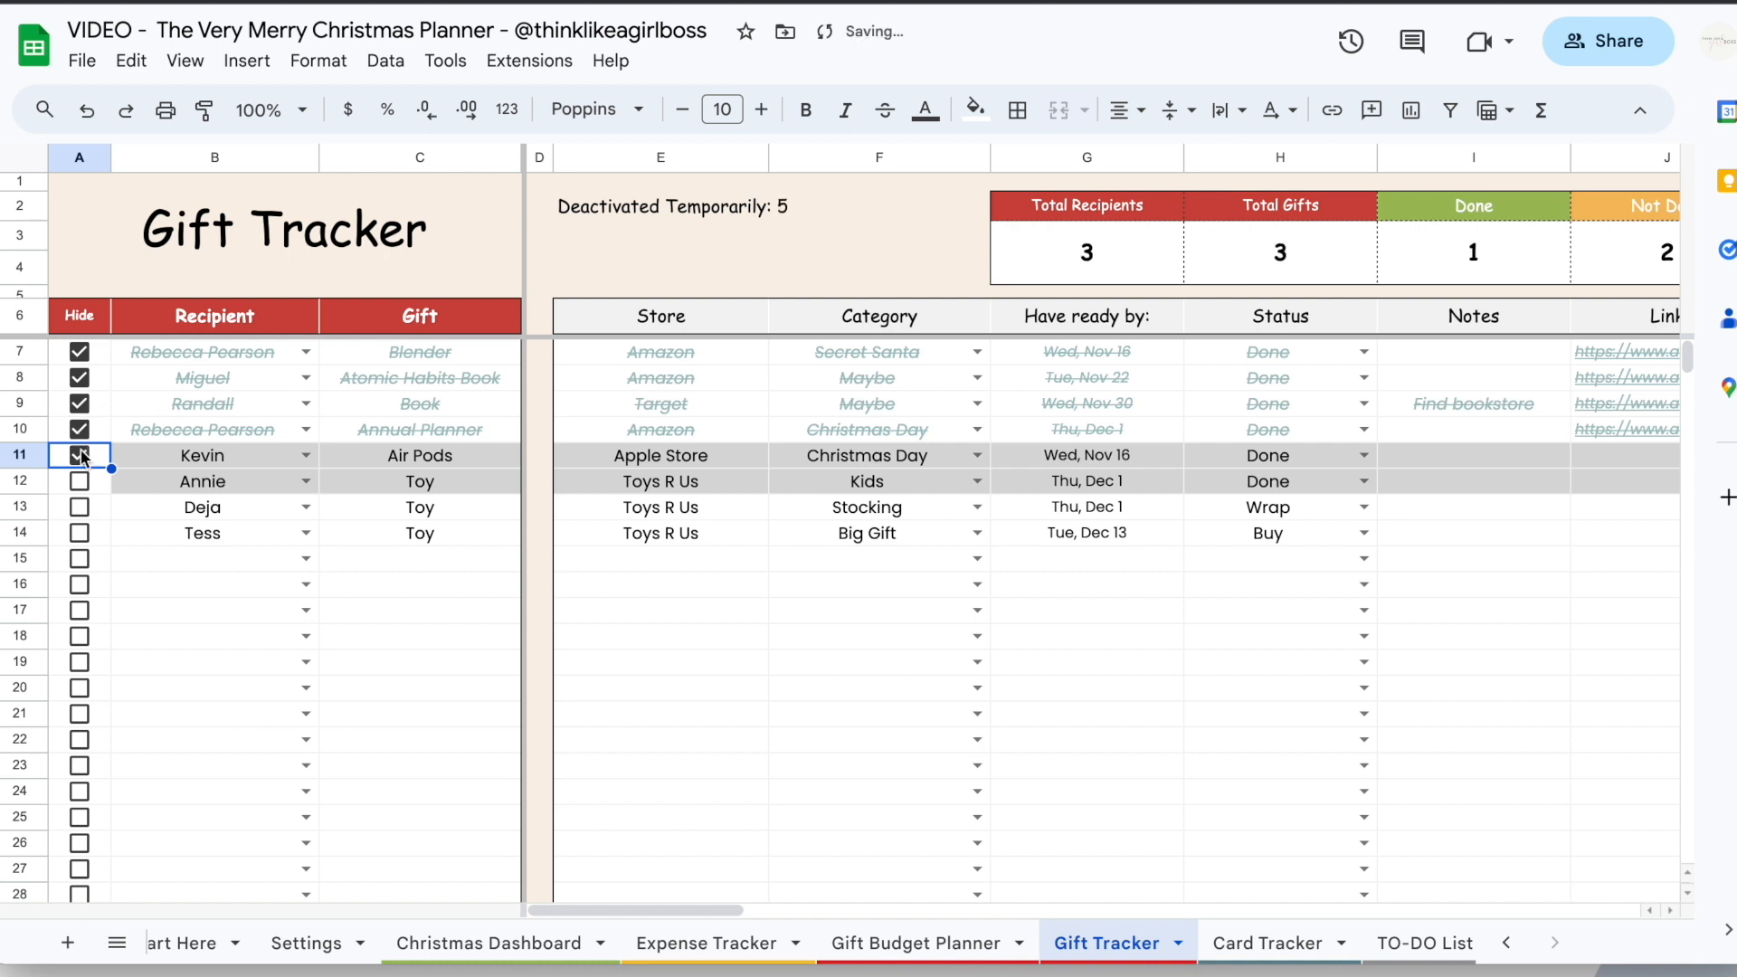
pyautogui.click(80, 455)
pyautogui.click(80, 429)
pyautogui.click(80, 403)
pyautogui.click(79, 378)
pyautogui.click(79, 352)
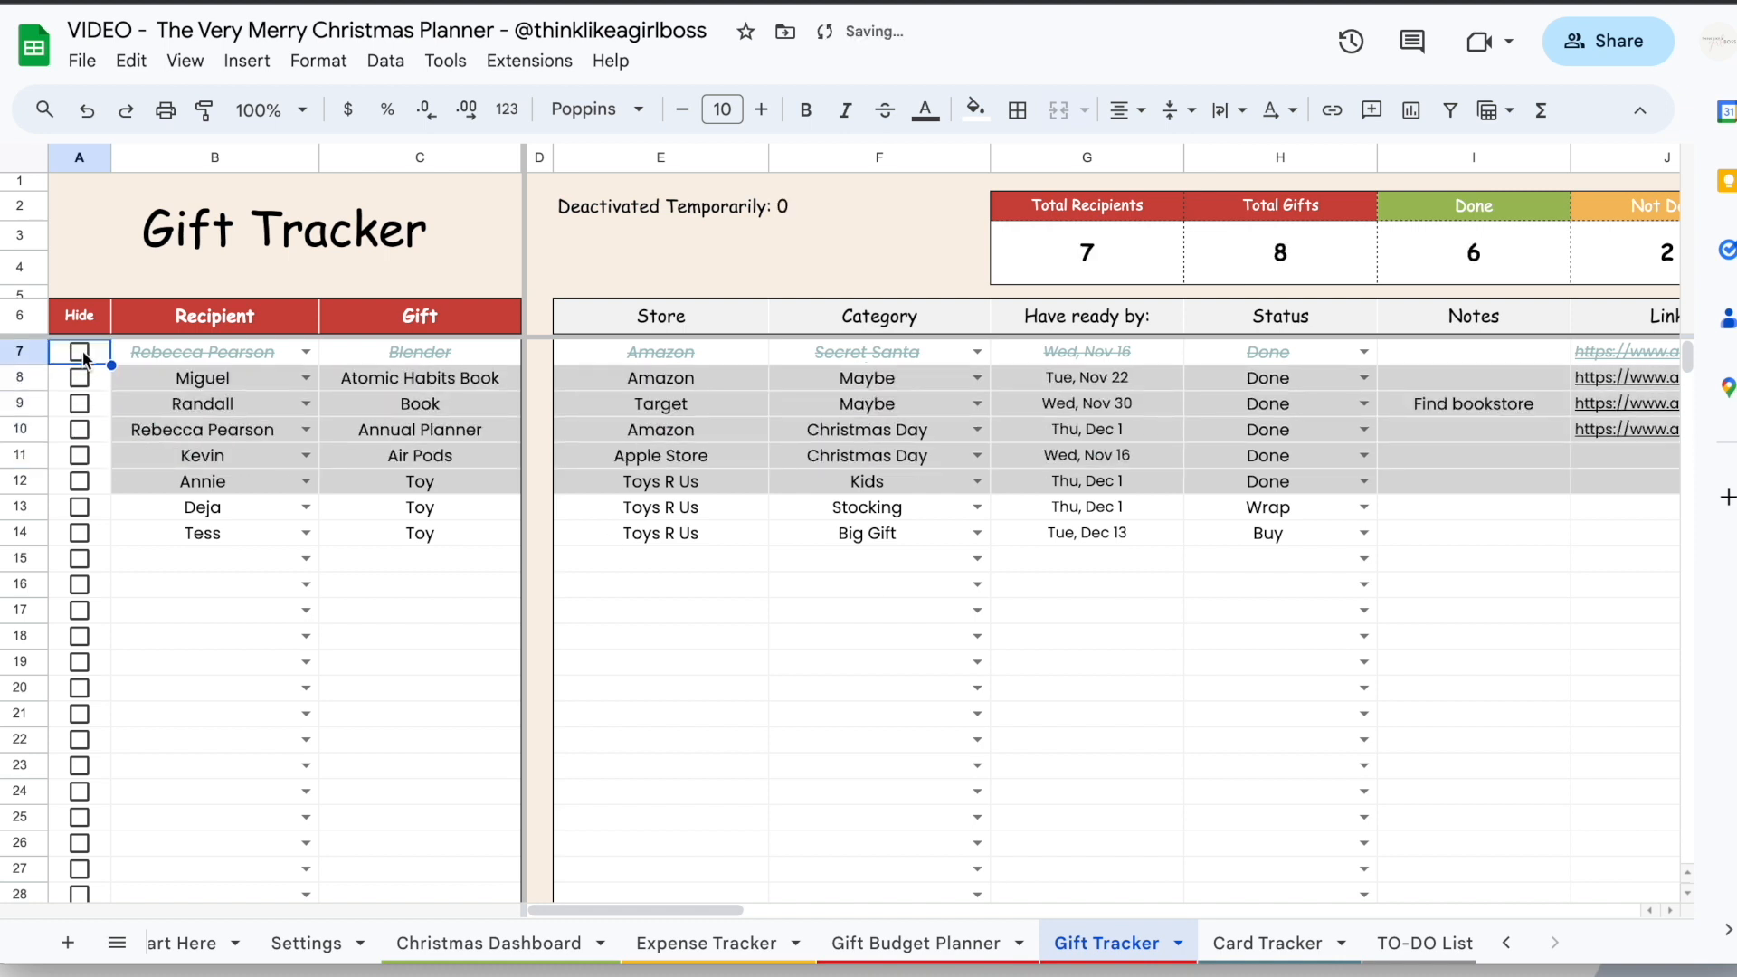
# Include done gifts in the Gift Tracker's Sortable View and order it by Recipient
pyautogui.hscroll(15, 1148, 726)
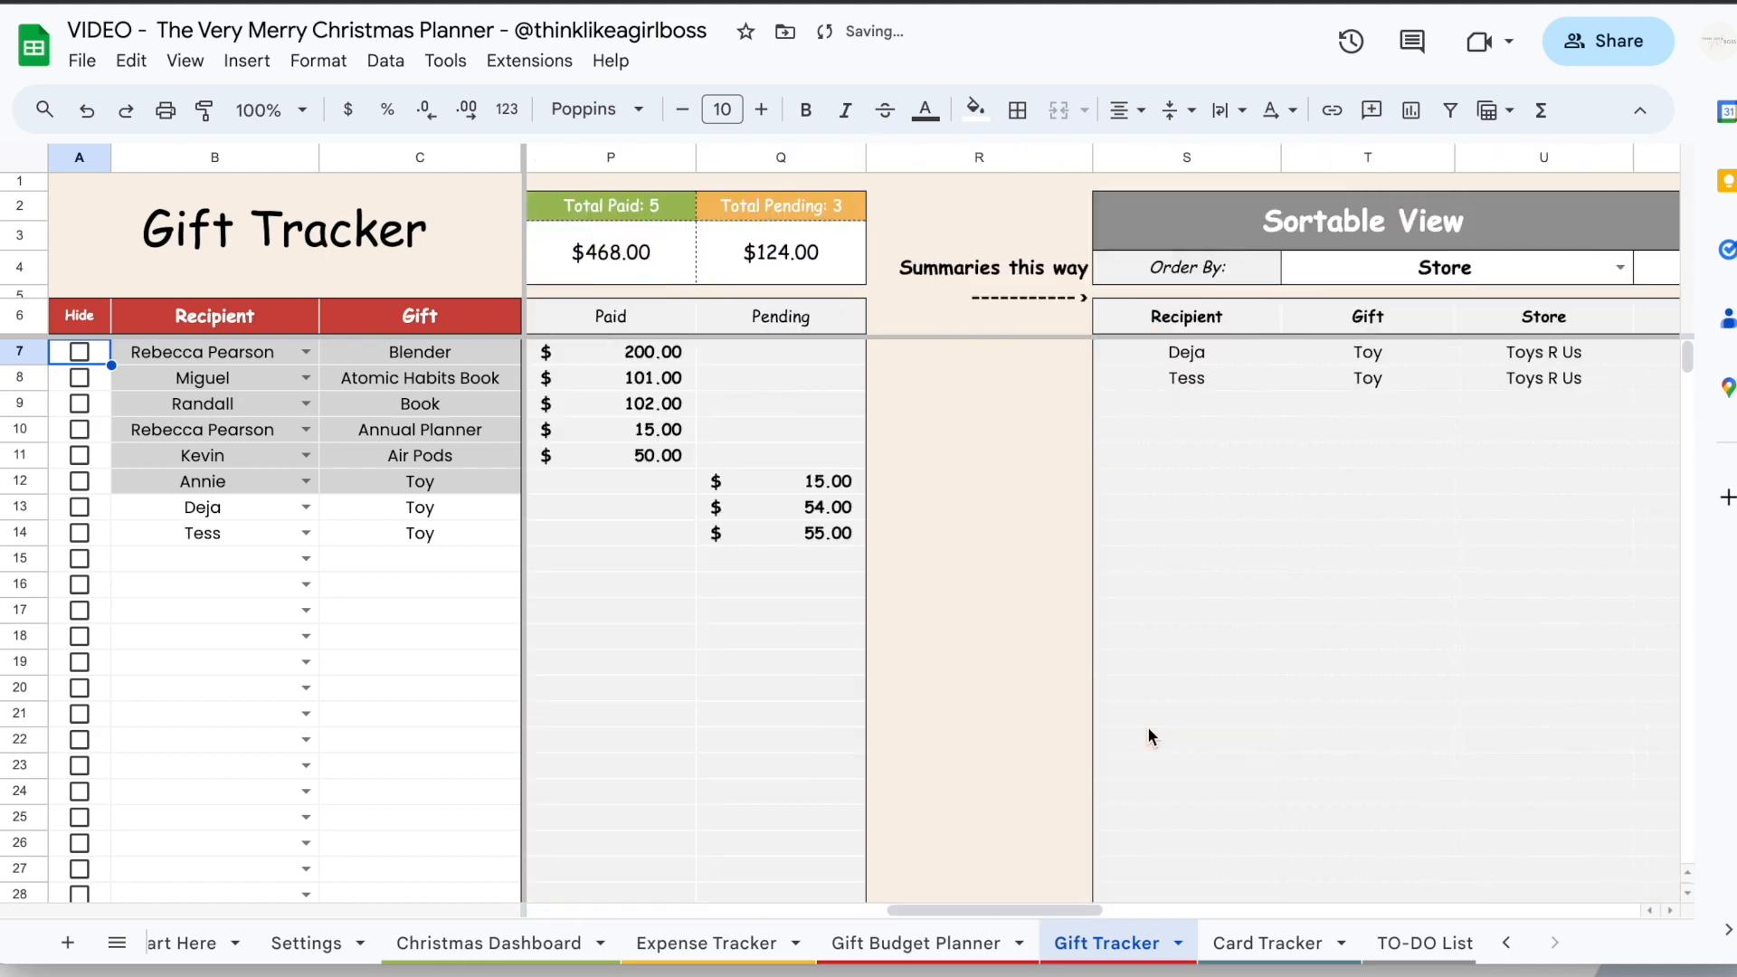
pyautogui.hscroll(3, 1149, 729)
pyautogui.hscroll(2, 1152, 737)
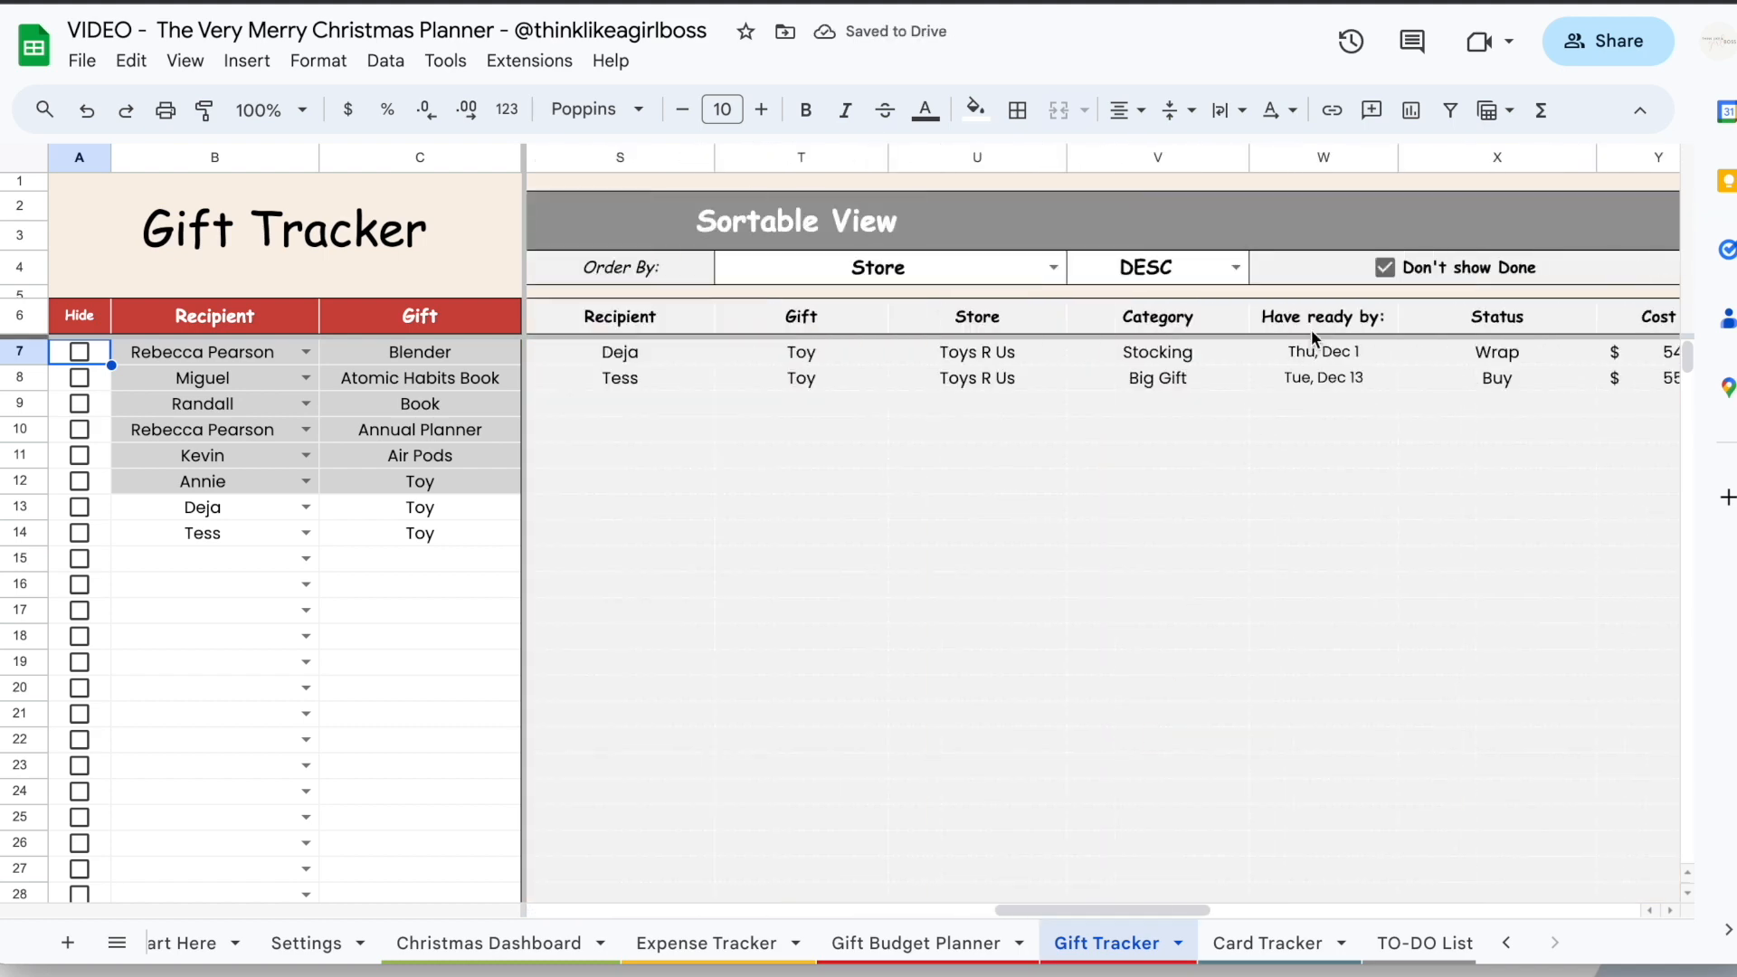
pyautogui.click(1381, 272)
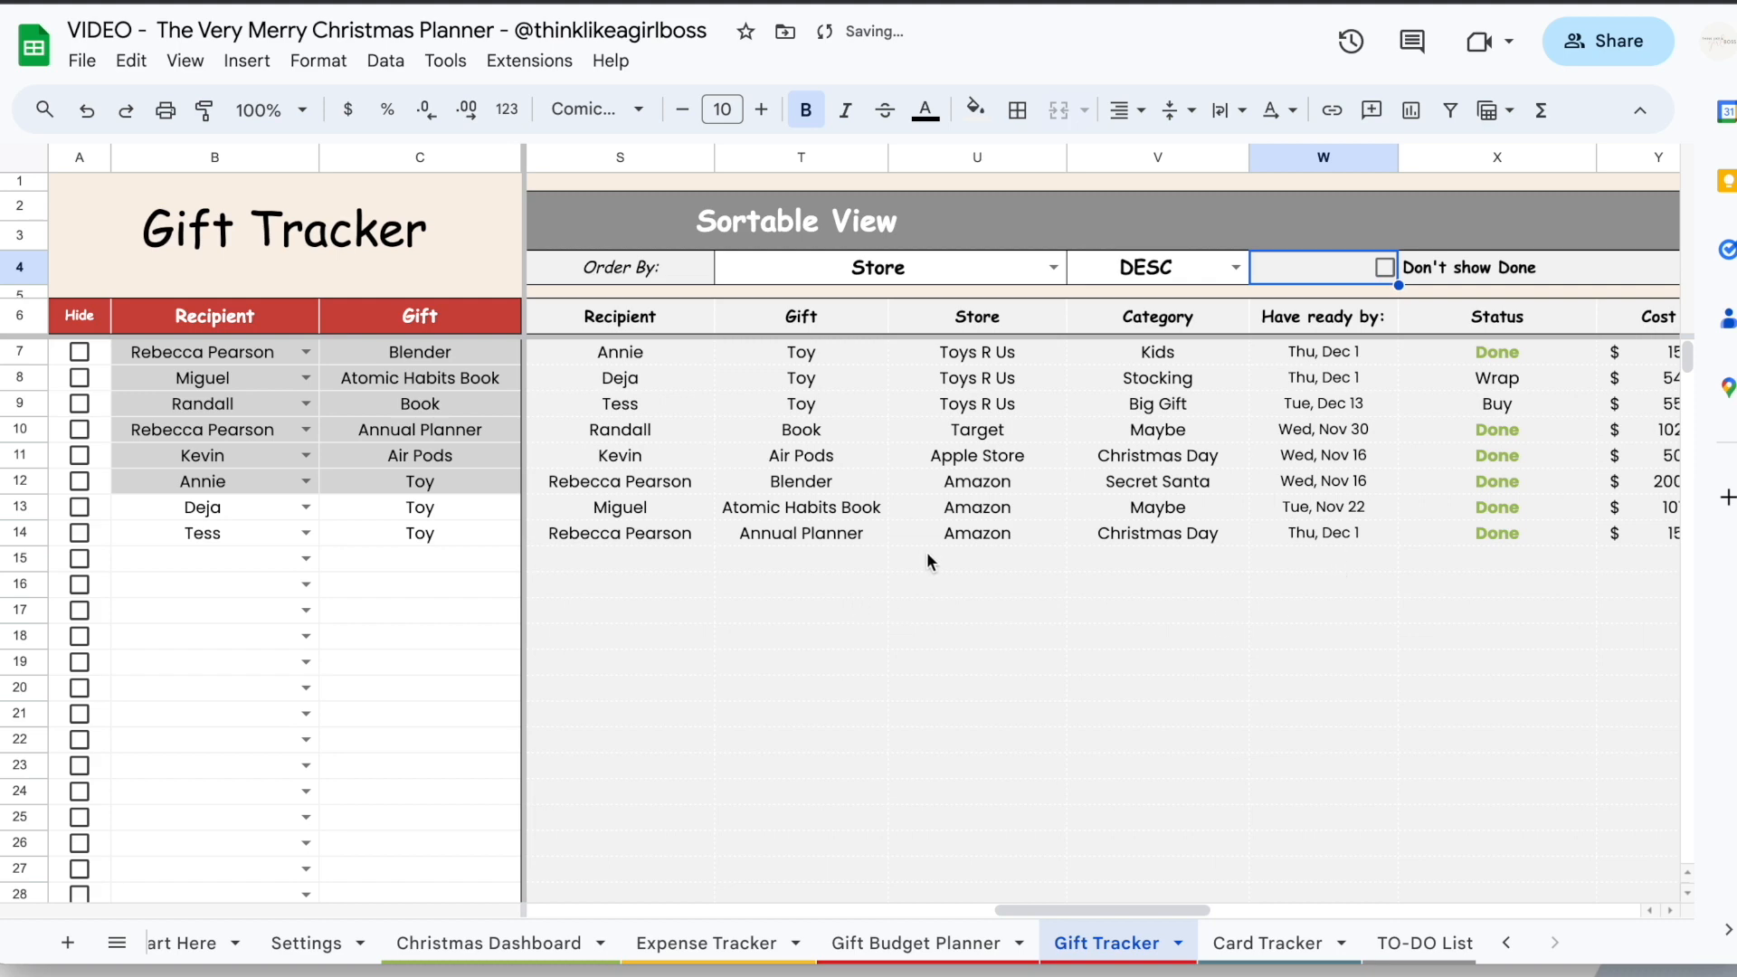
pyautogui.click(1053, 268)
pyautogui.click(1002, 307)
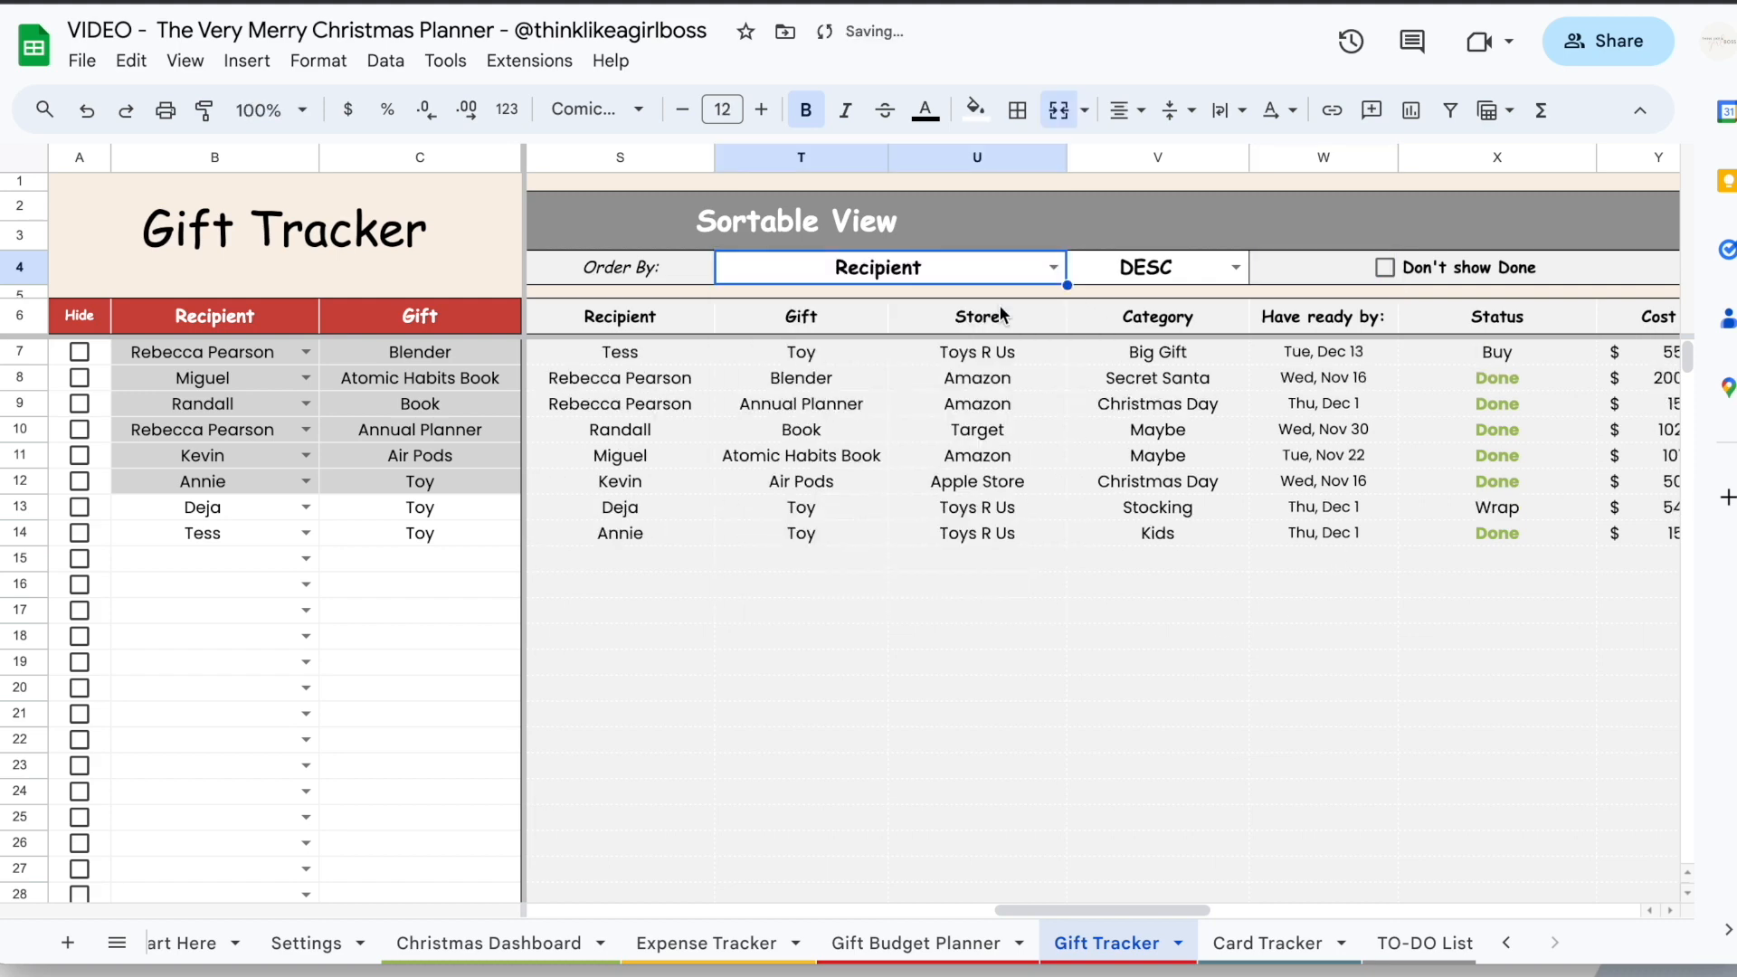
# Order the Sortable View by Store and exclude the done gifts from it
pyautogui.click(1053, 270)
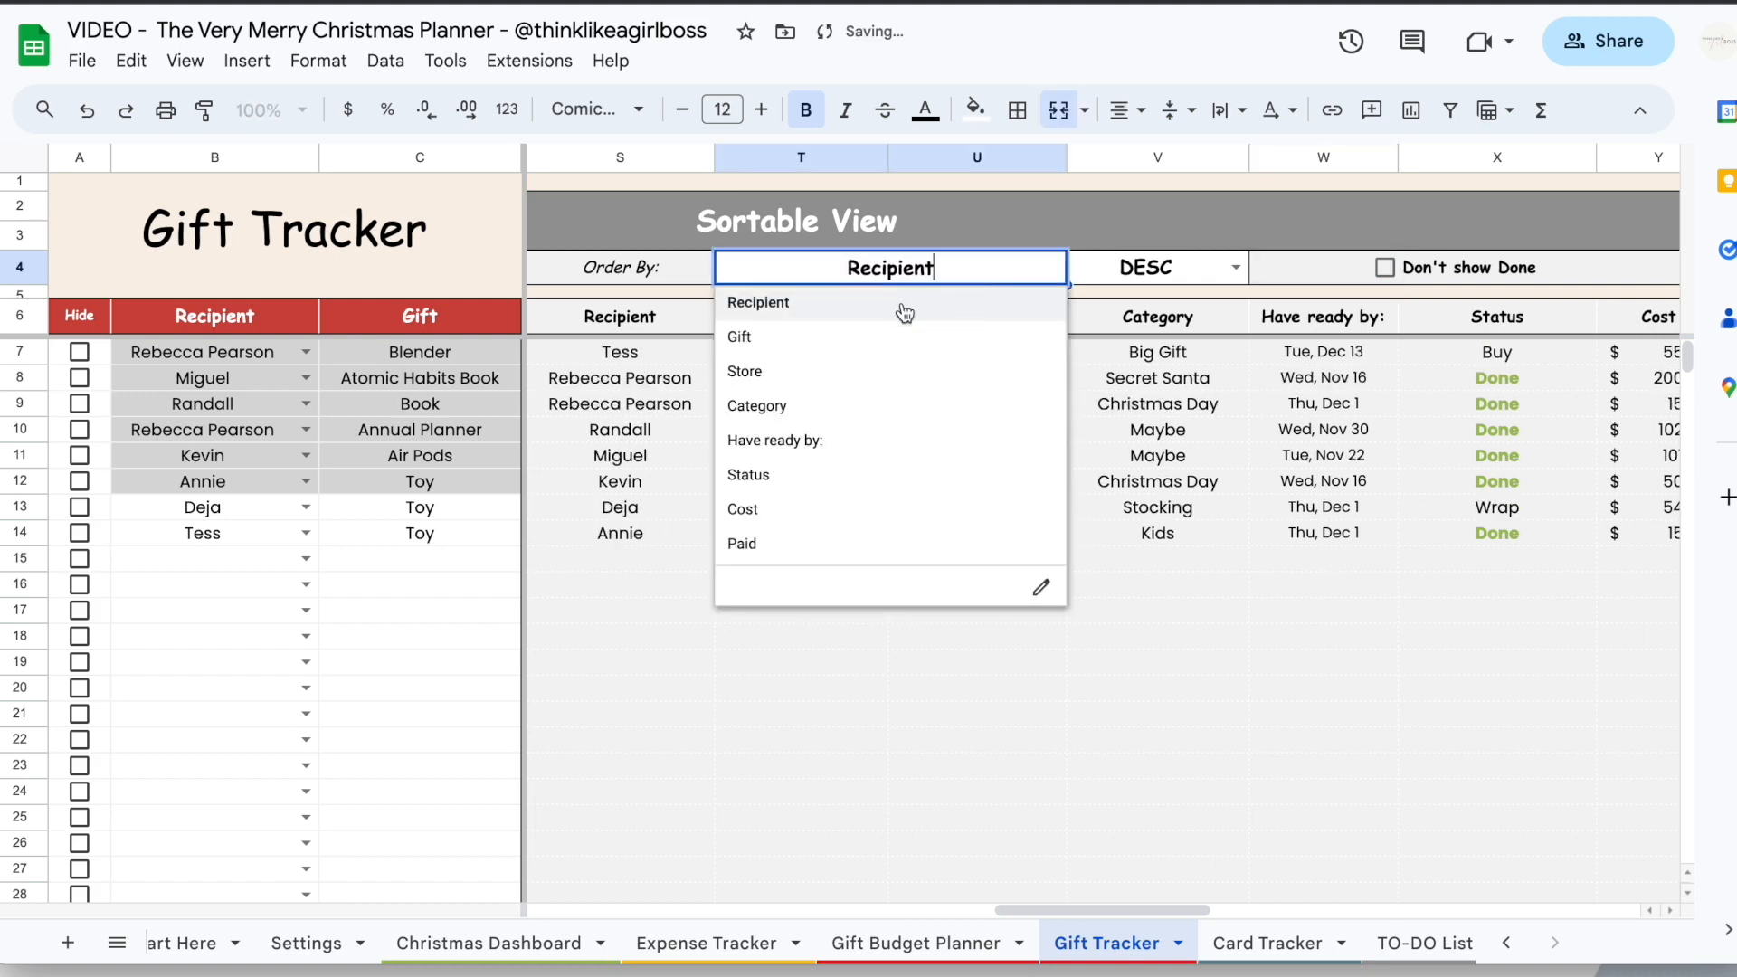
pyautogui.click(784, 372)
pyautogui.moveTo(681, 344); pyautogui.dragTo(1405, 422)
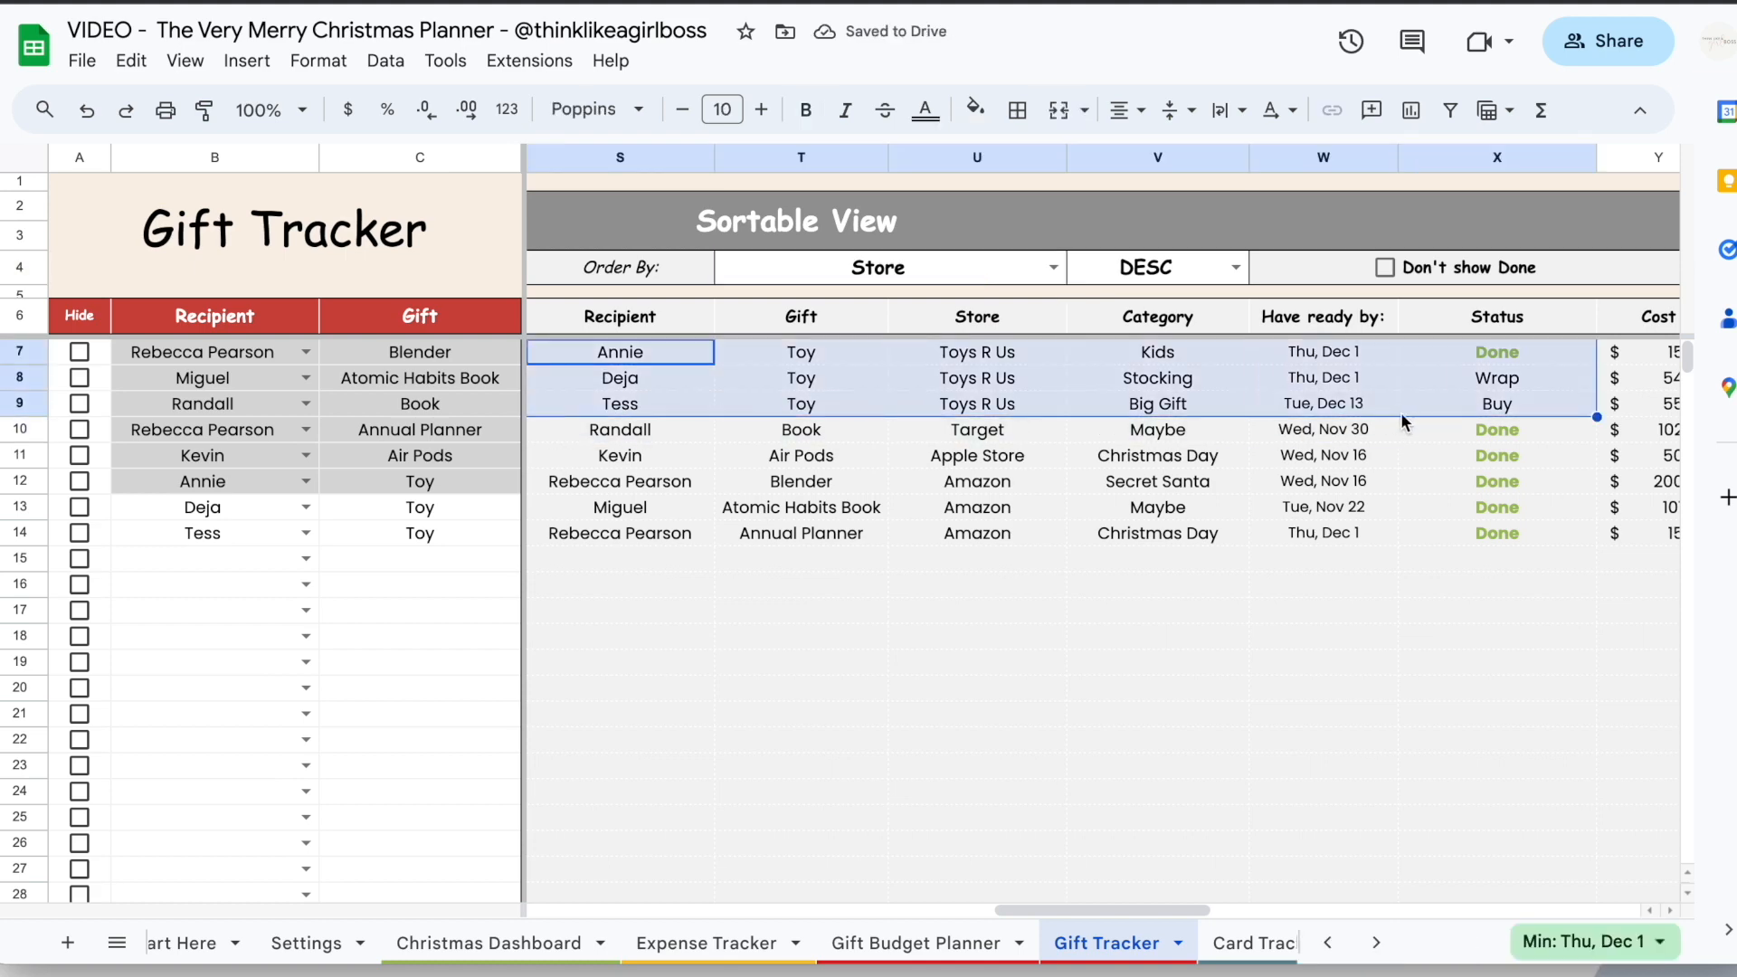
pyautogui.hscroll(3, 1037, 284)
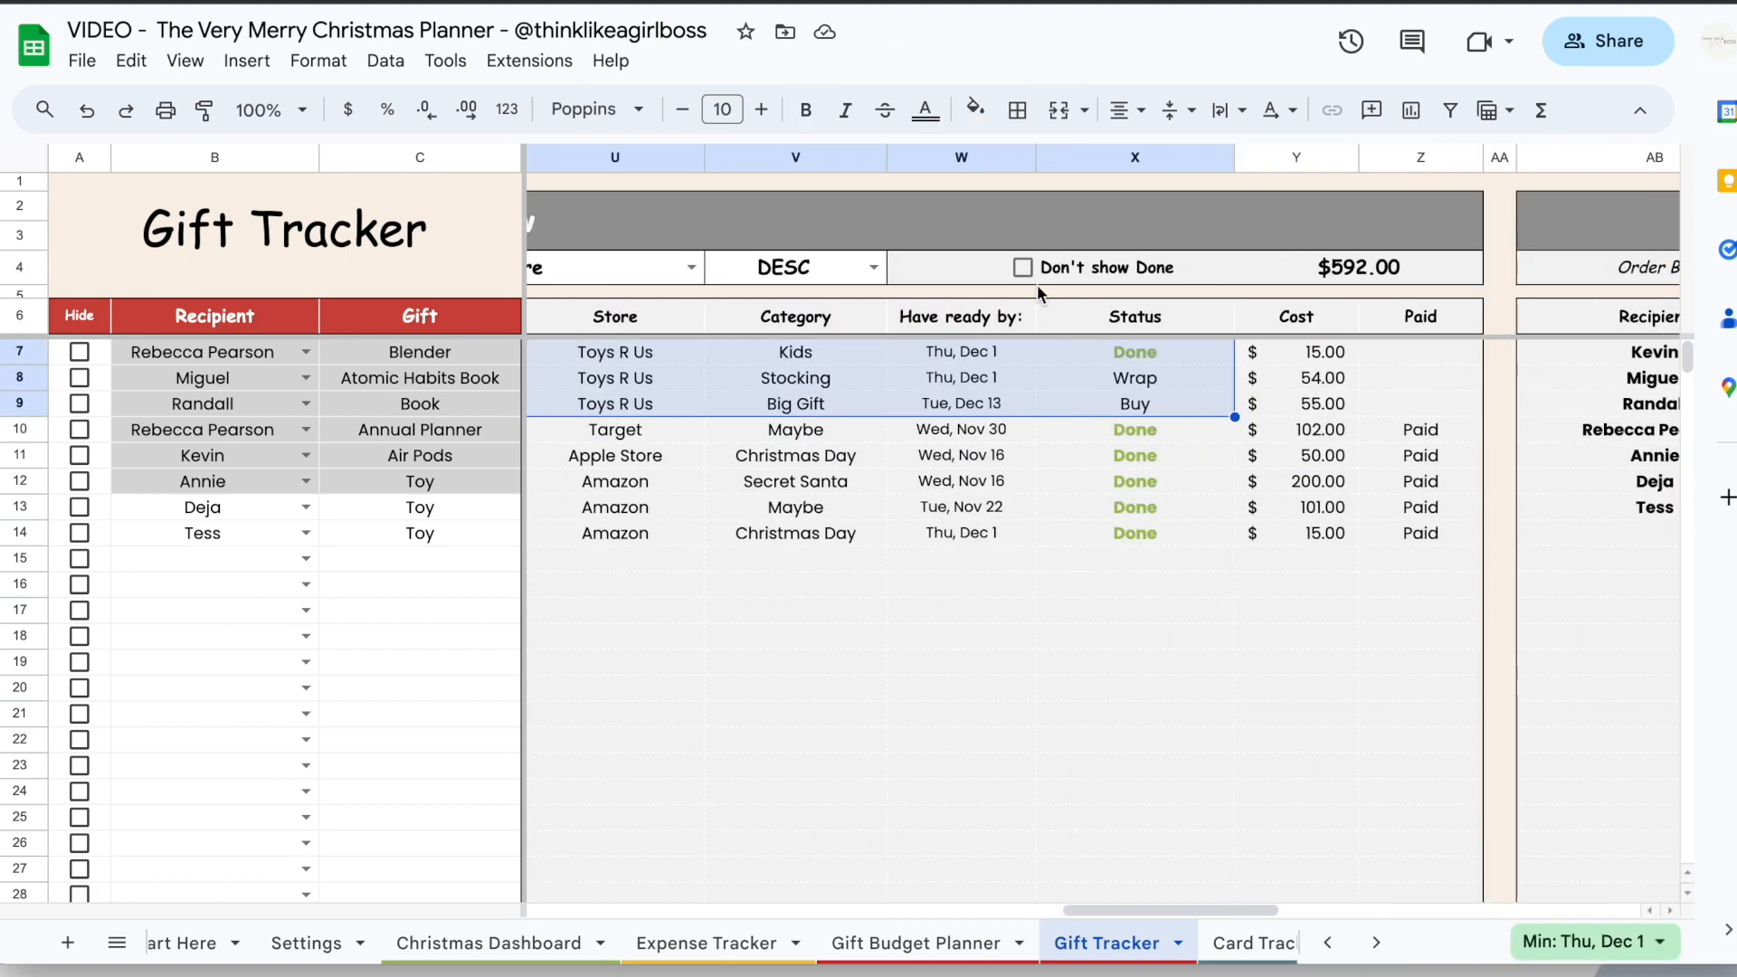
pyautogui.click(1023, 268)
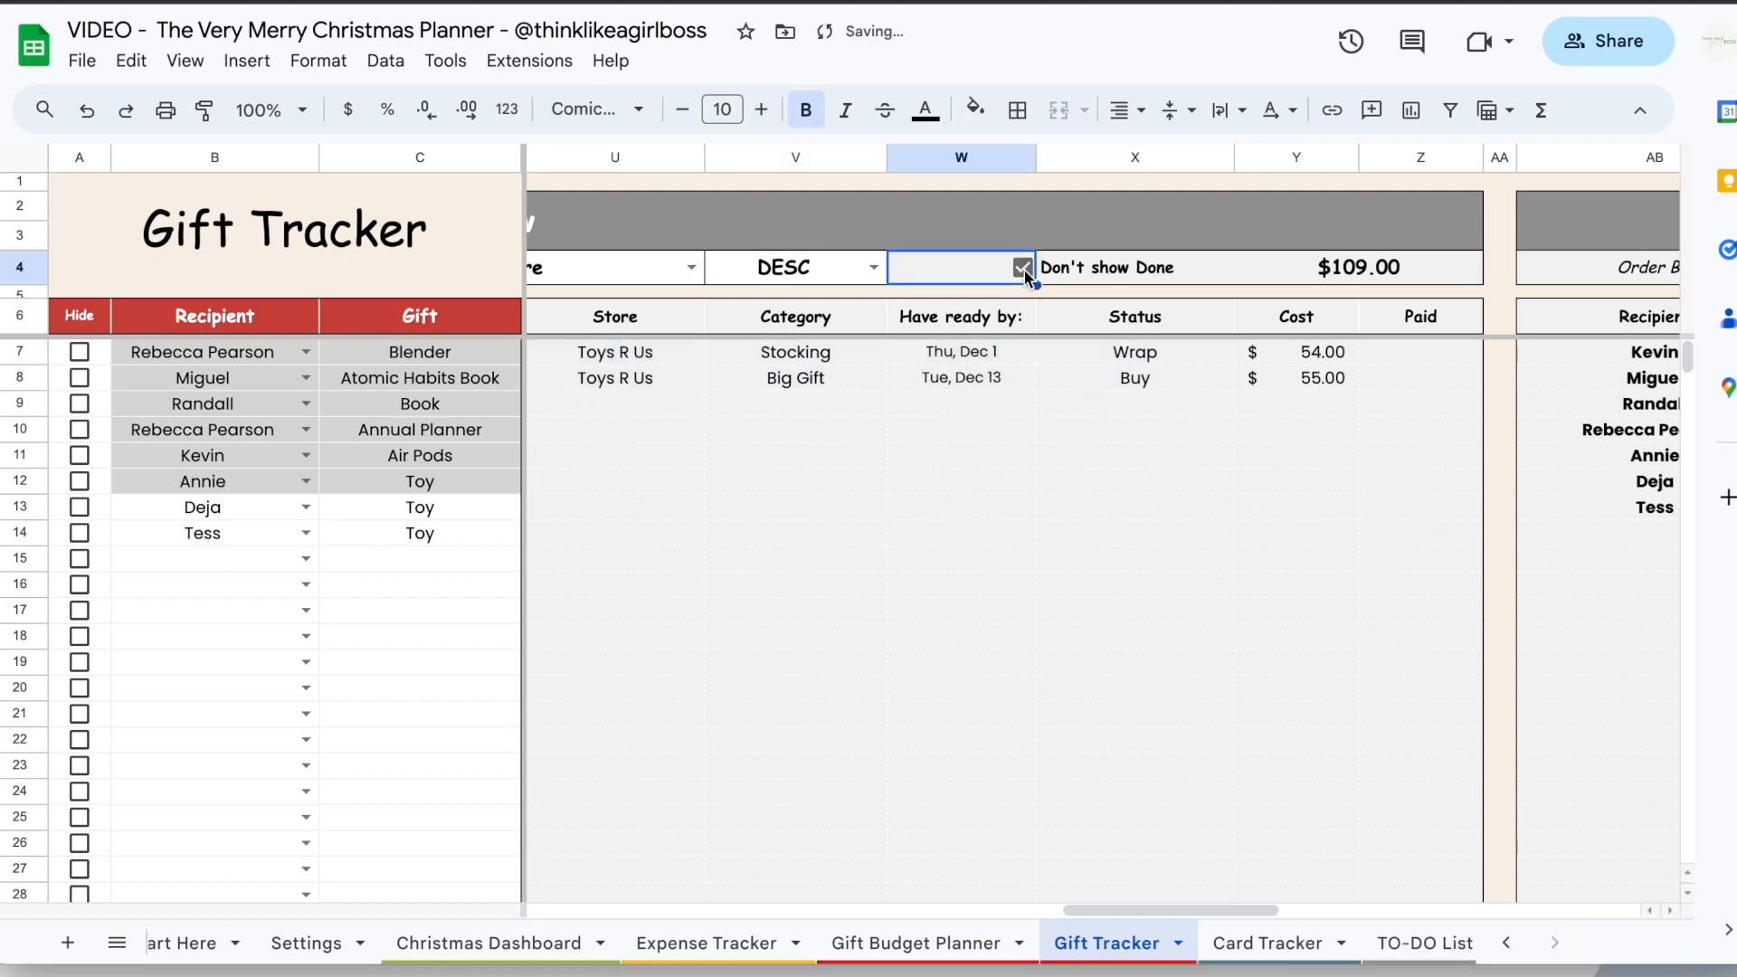
pyautogui.hscroll(-3, 779, 425)
pyautogui.hscroll(3, 1131, 505)
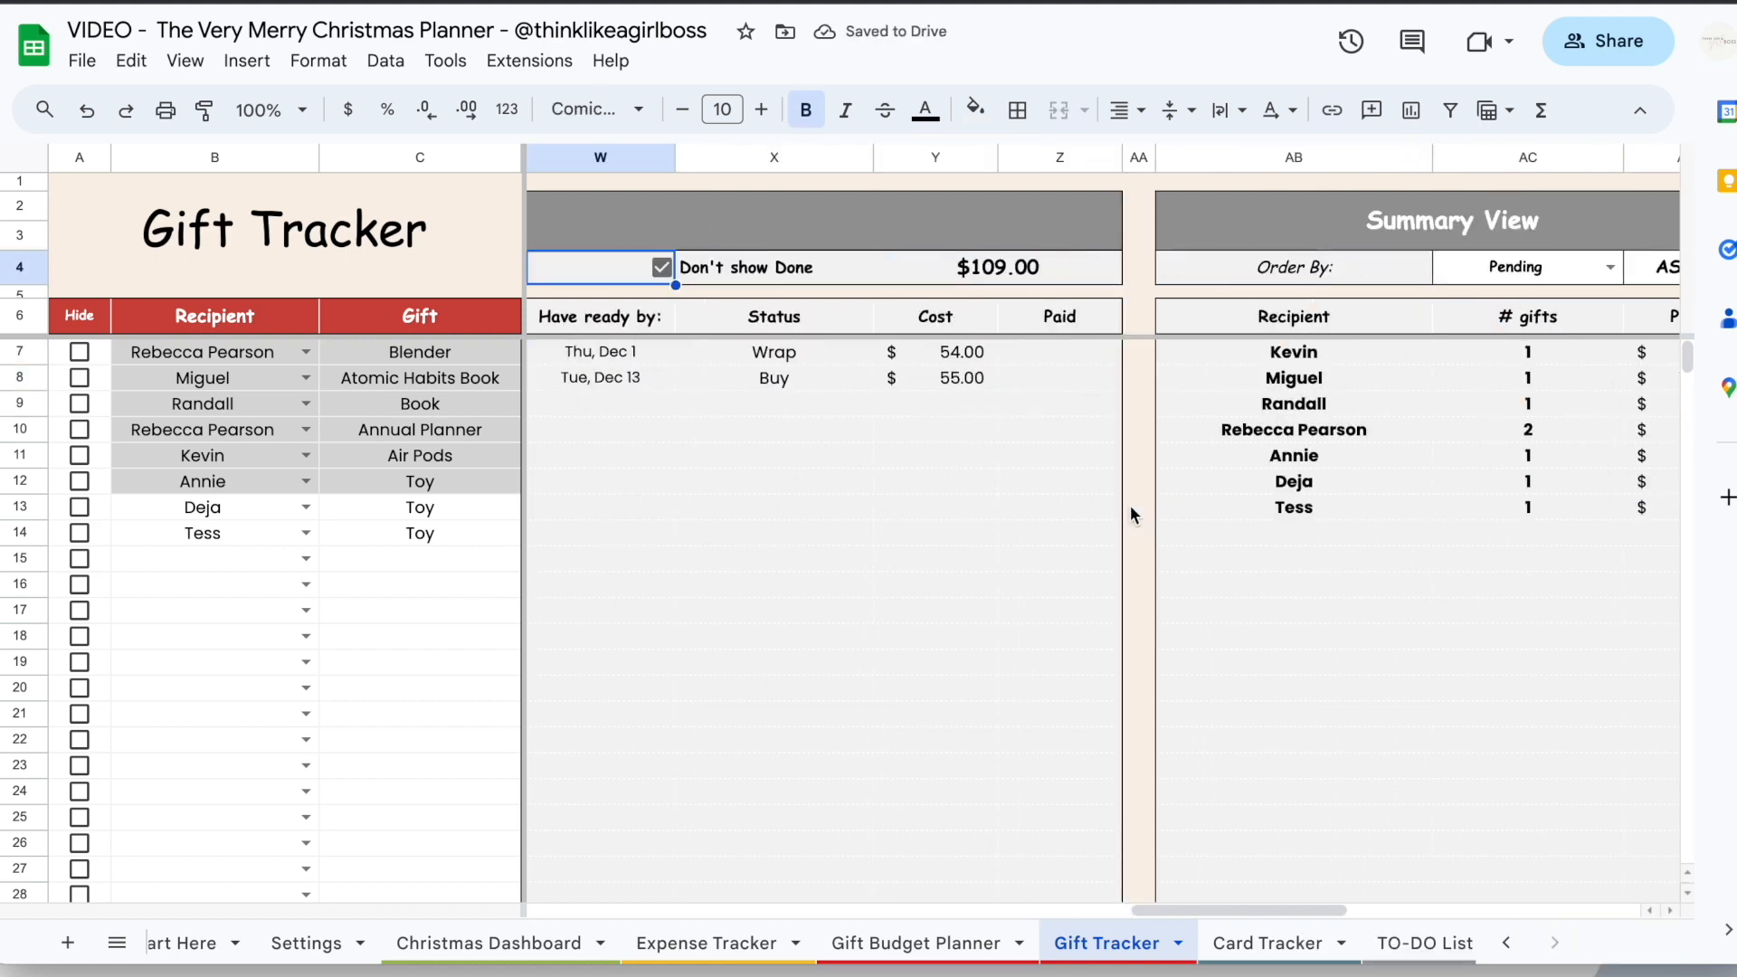
# Mark the three toys in rows 12, 13 and 14 of the Gift Tracker as paid
pyautogui.hscroll(-8, 979, 534)
pyautogui.hscroll(-3, 979, 534)
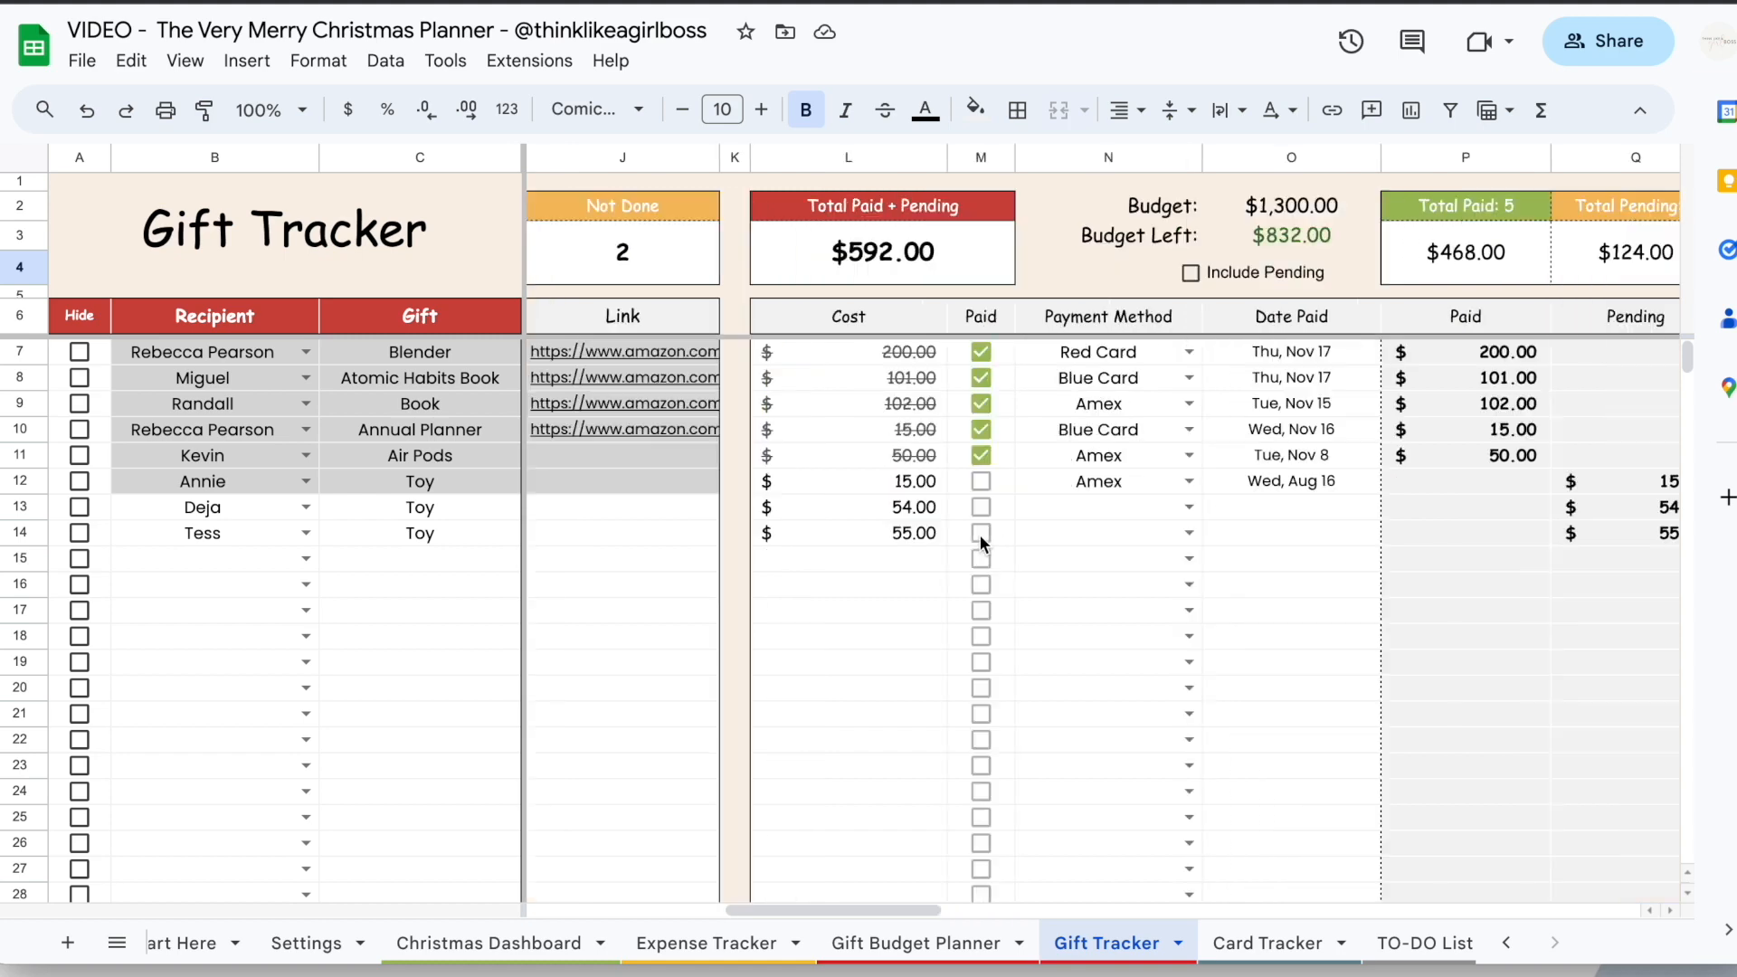
pyautogui.click(982, 481)
pyautogui.click(981, 480)
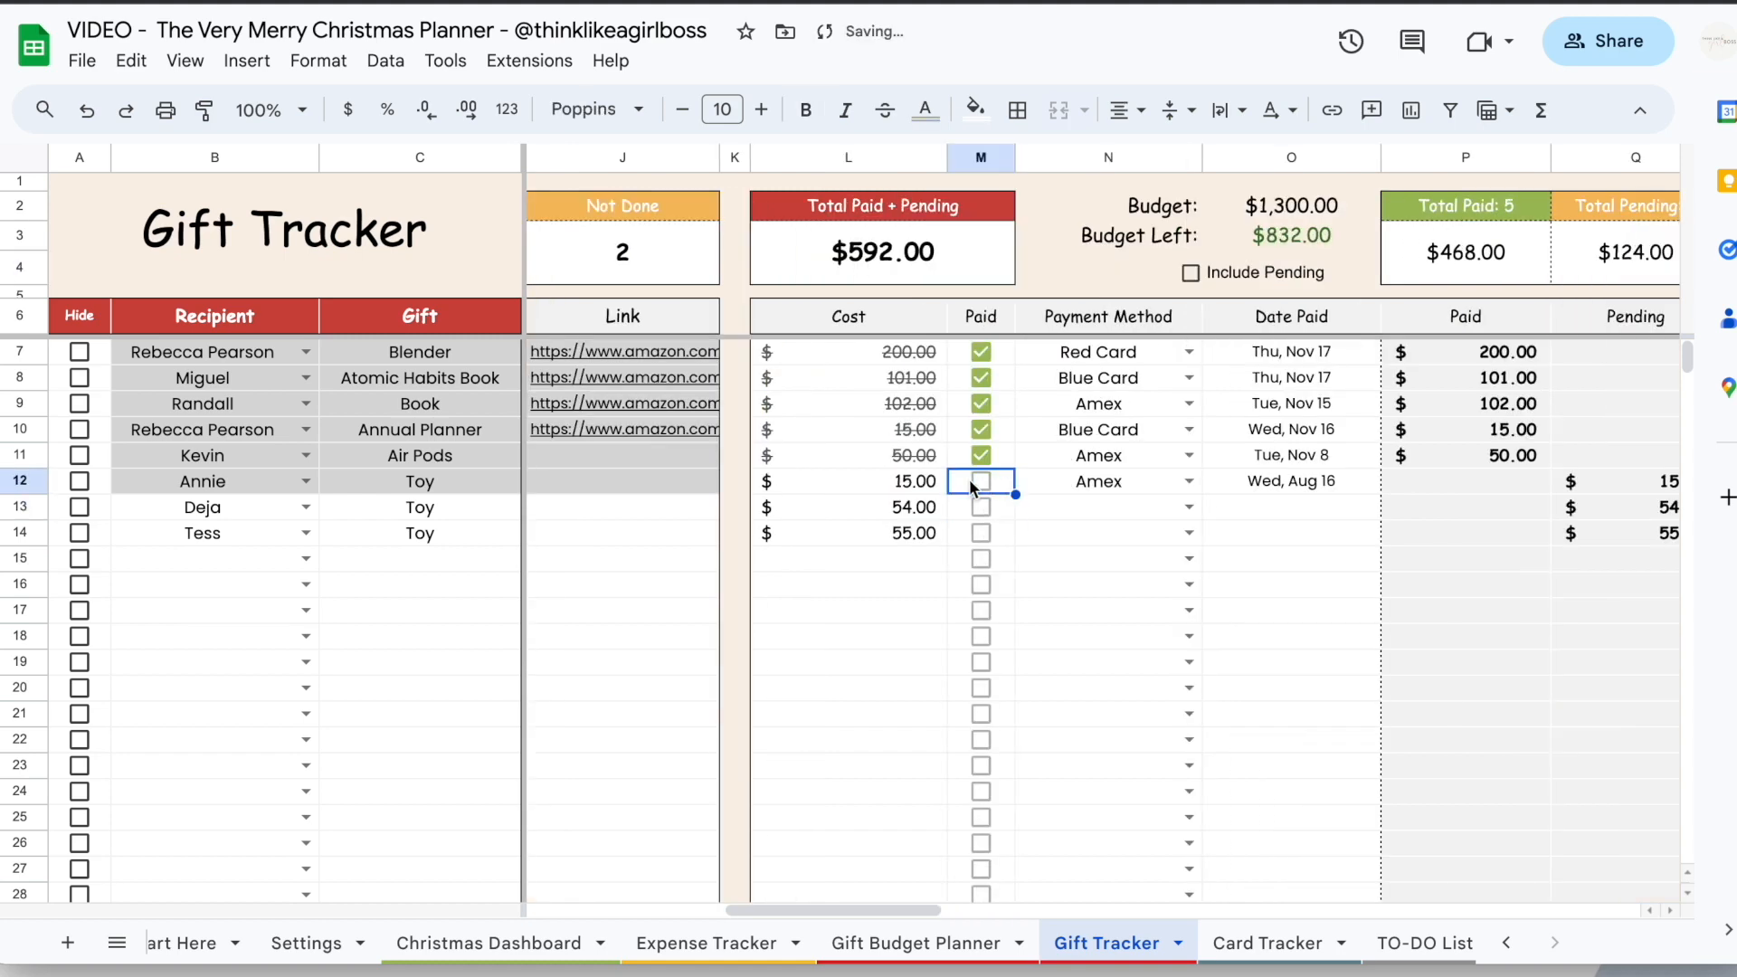
pyautogui.hscroll(2, 1064, 485)
pyautogui.click(787, 481)
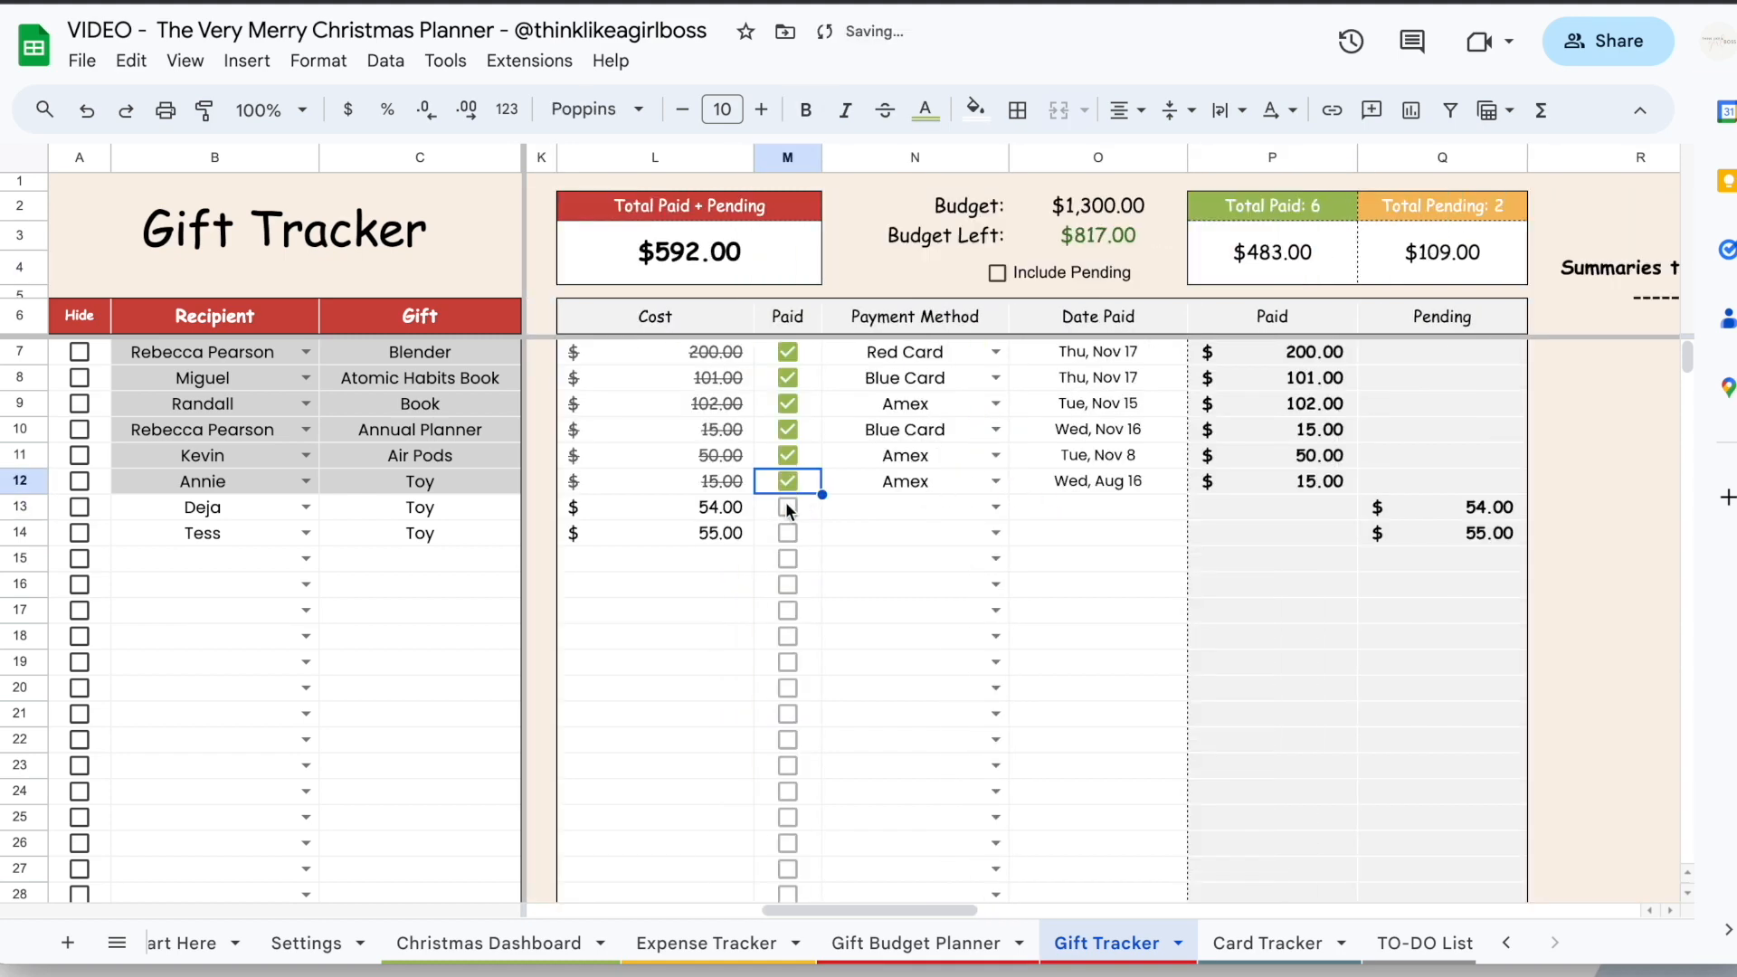
pyautogui.click(787, 507)
pyautogui.click(787, 534)
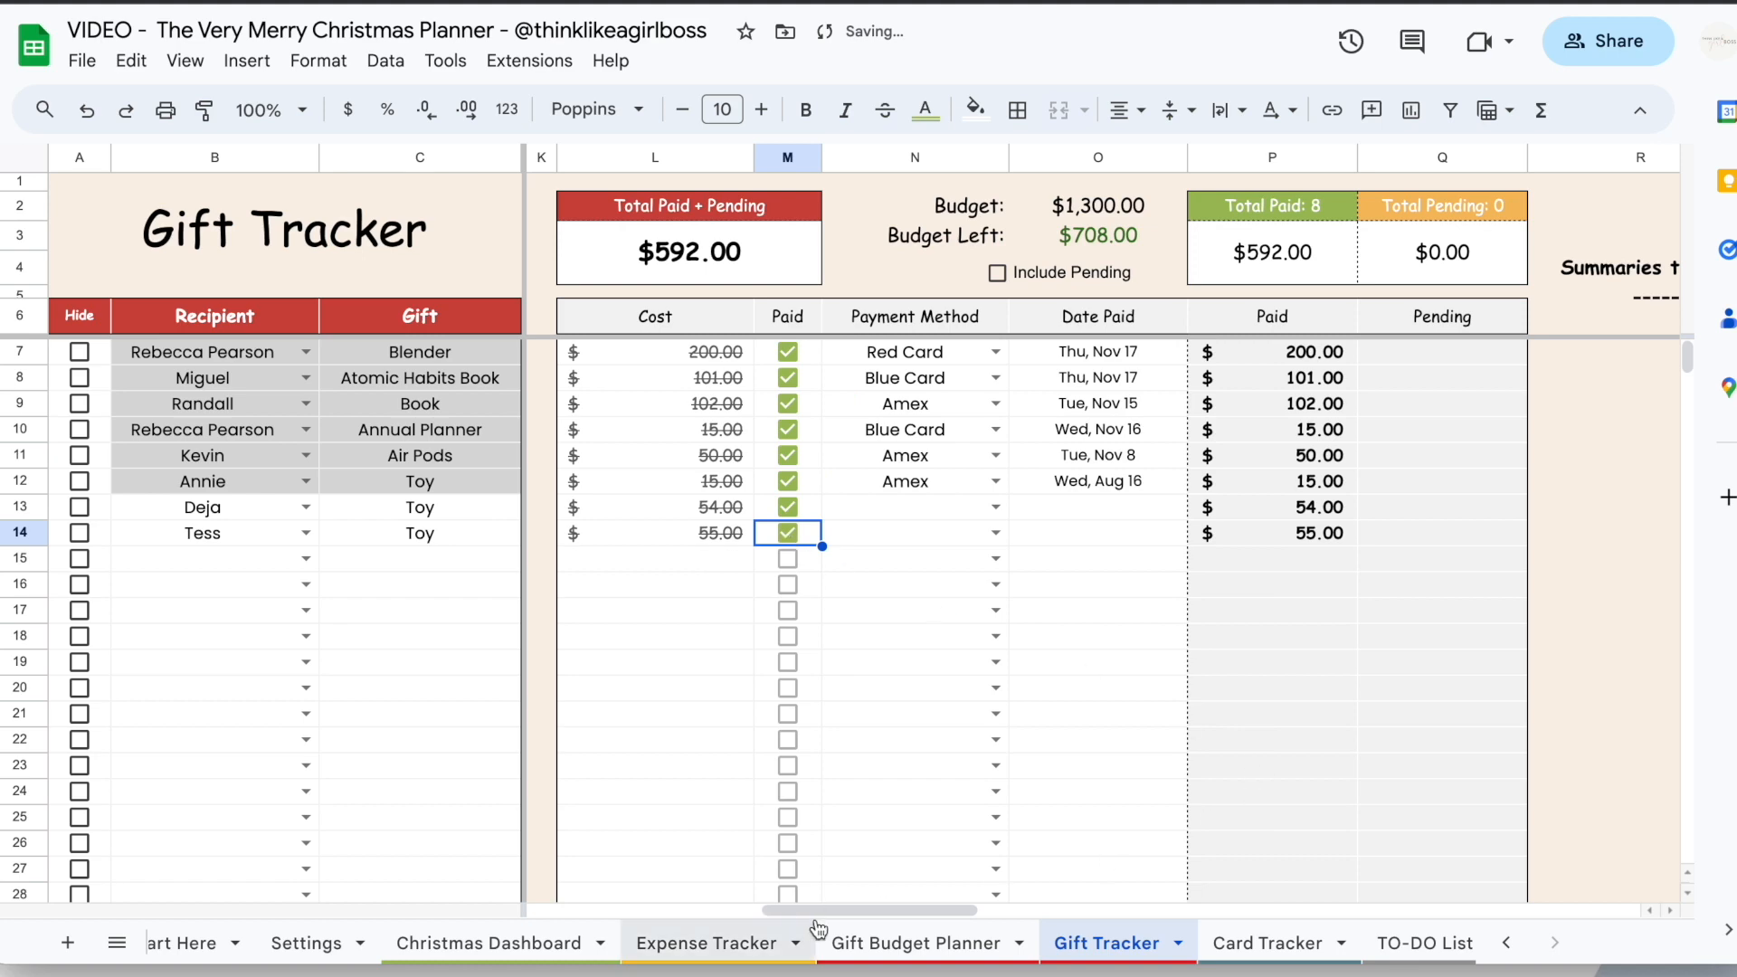
# On the Expense Tracker sheet, examine the Other Expenses and Total Expenses rows of the budget summary
pyautogui.click(718, 944)
pyautogui.click(237, 407)
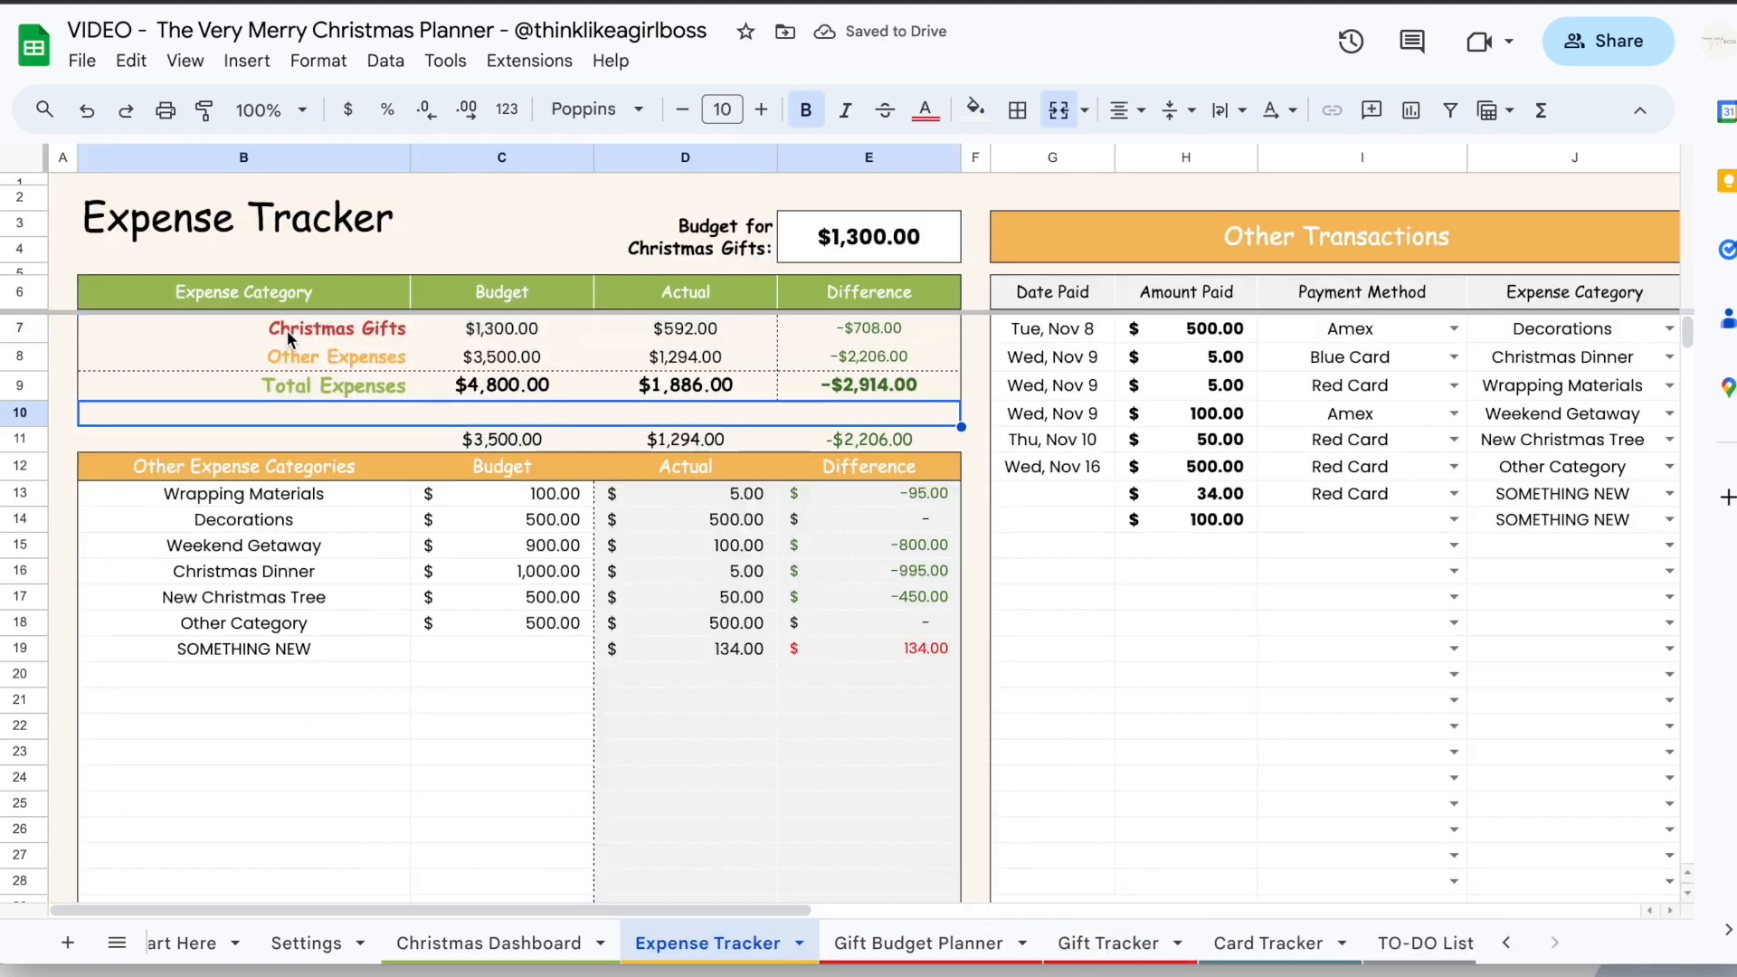
pyautogui.moveTo(312, 356); pyautogui.dragTo(800, 357)
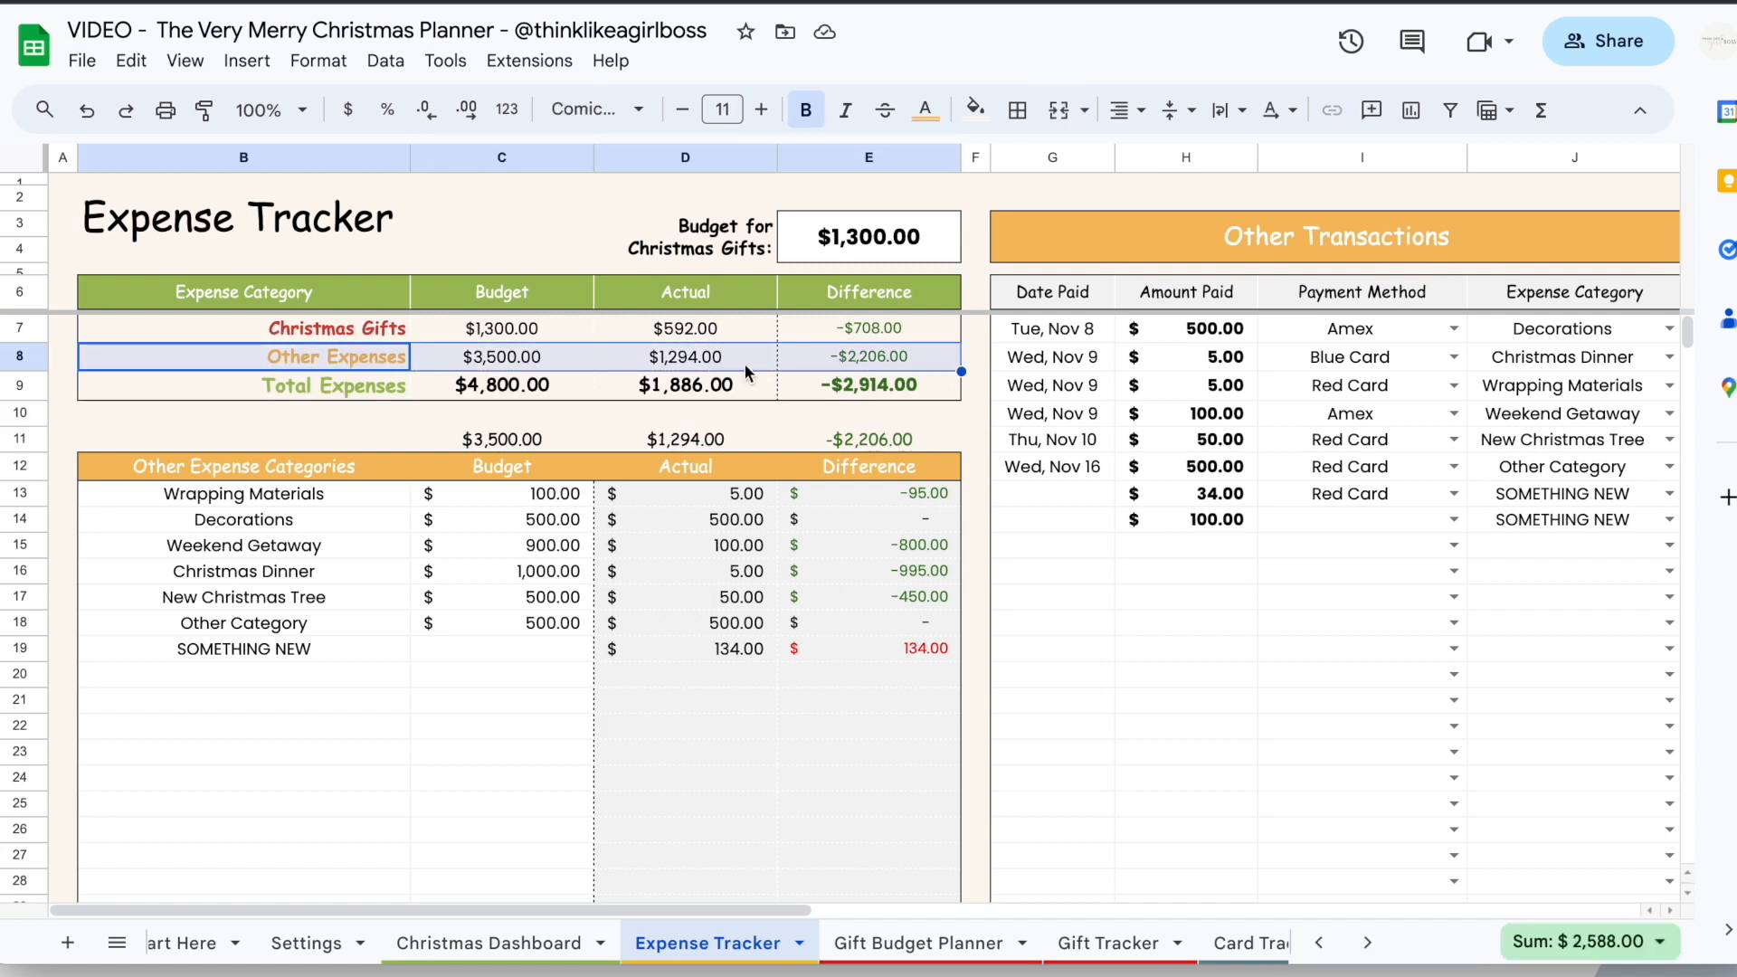
pyautogui.hotkey('ctrl', 'c')
pyautogui.click(476, 394)
pyautogui.click(632, 394)
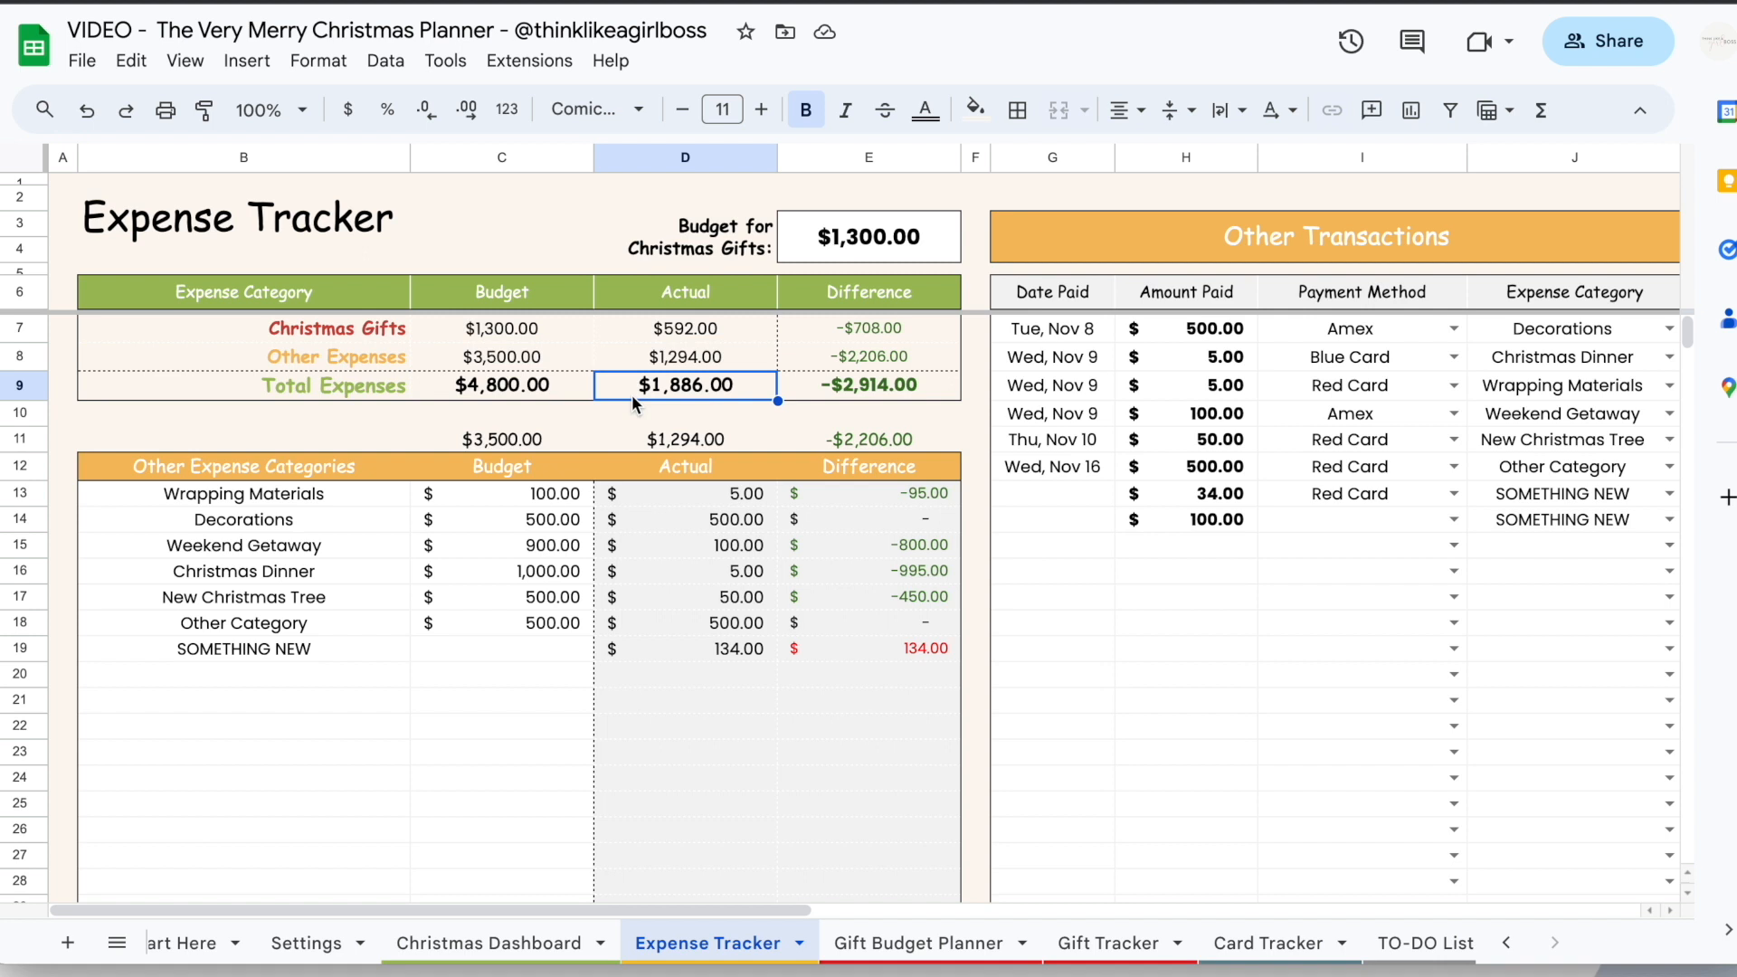
# On the Card Tracker sheet, clear the Sent mark of the cards in rows 12 to 16
pyautogui.hscroll(1, 978, 948)
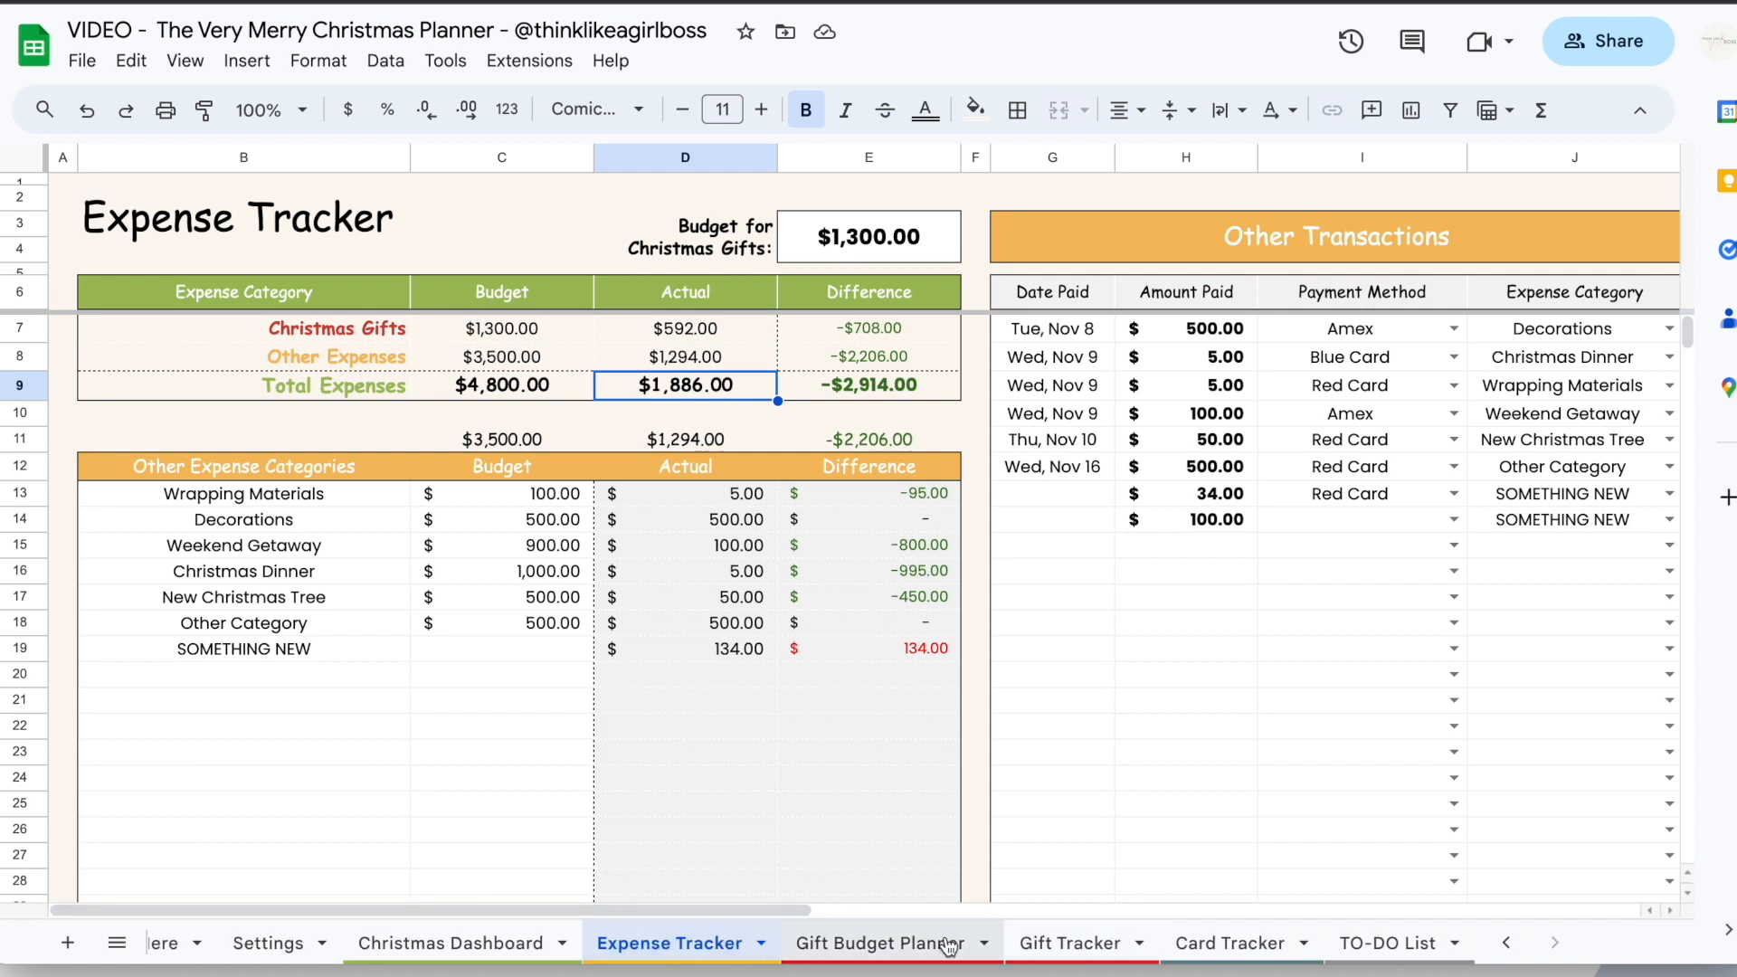
pyautogui.click(1215, 944)
pyautogui.click(793, 580)
pyautogui.click(793, 553)
pyautogui.click(793, 528)
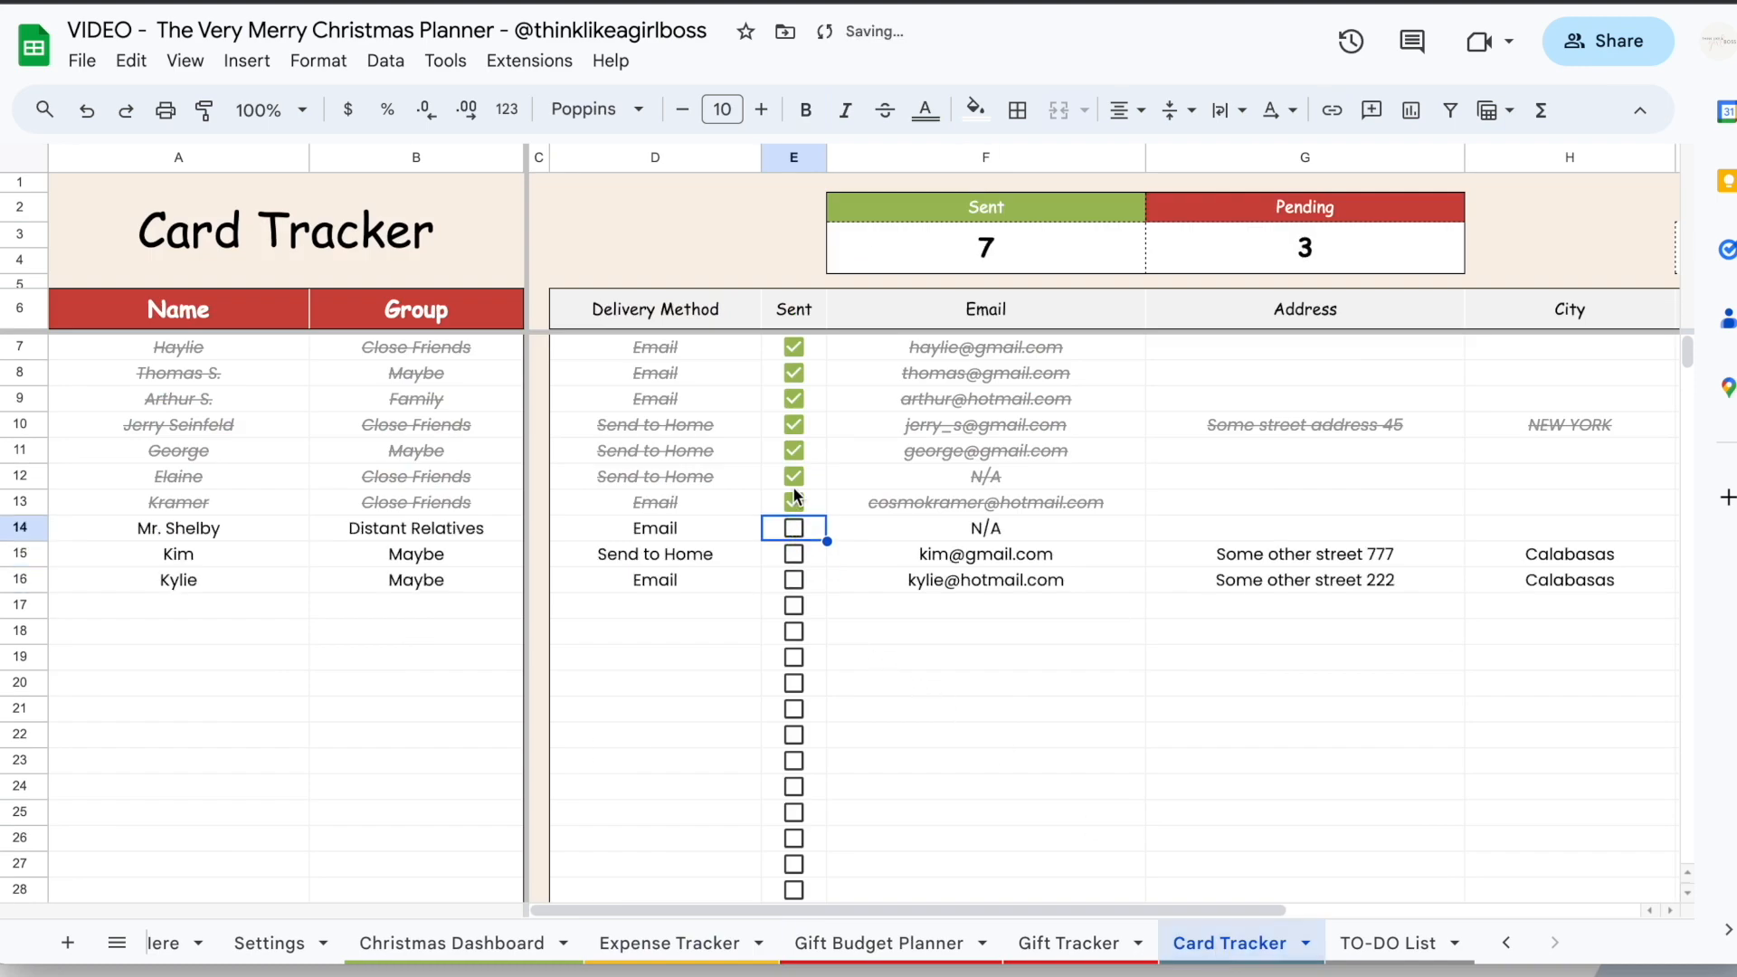
pyautogui.click(795, 495)
pyautogui.click(794, 476)
pyautogui.hscroll(5, 905, 452)
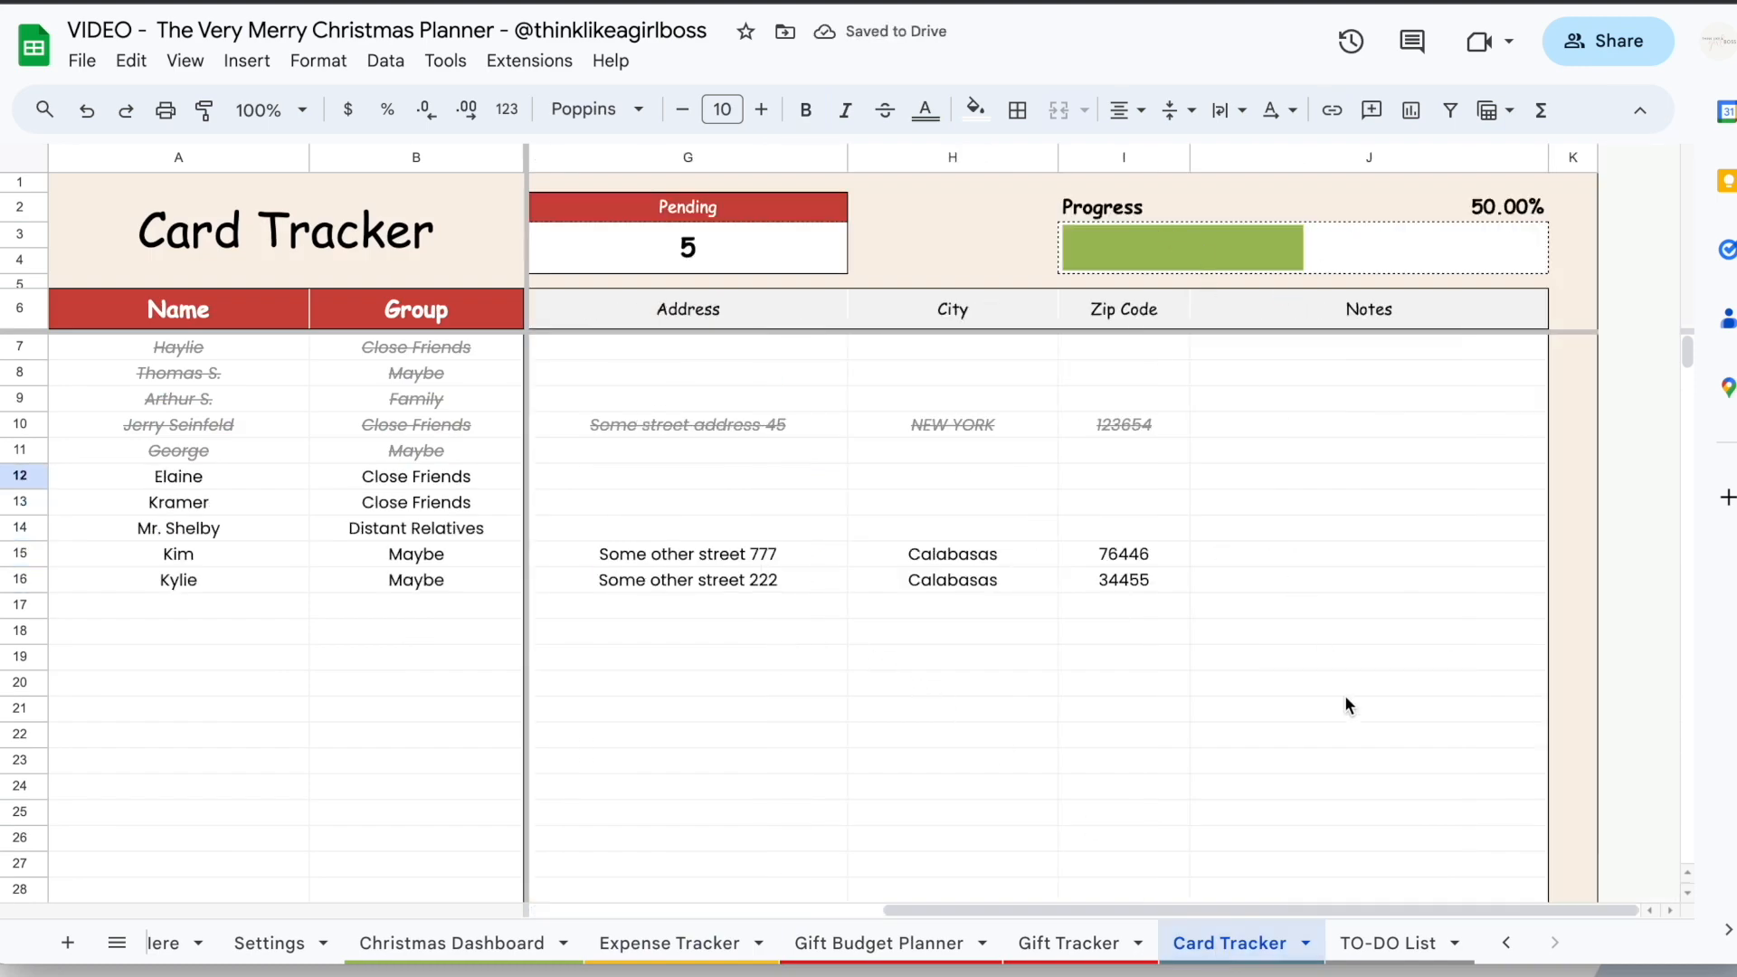
# Review the Pending Tasks Summary on the TO-DO List sheet and duplicate that sheet
pyautogui.click(1382, 944)
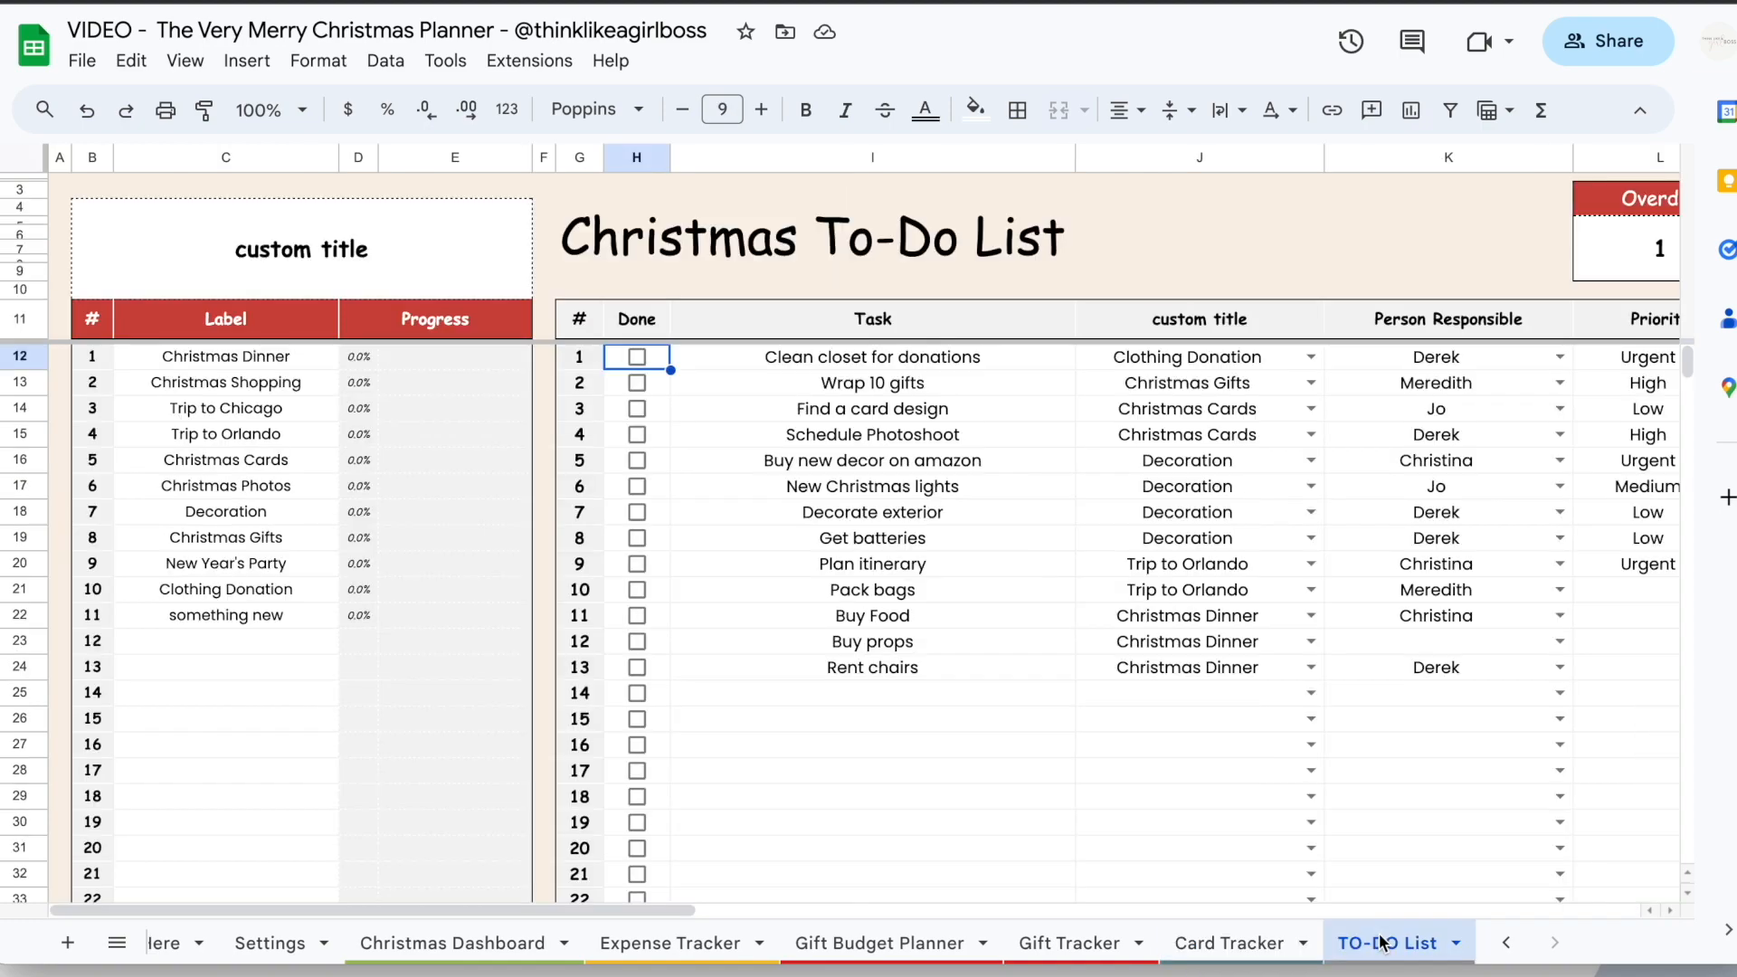
pyautogui.hscroll(10, 1185, 610)
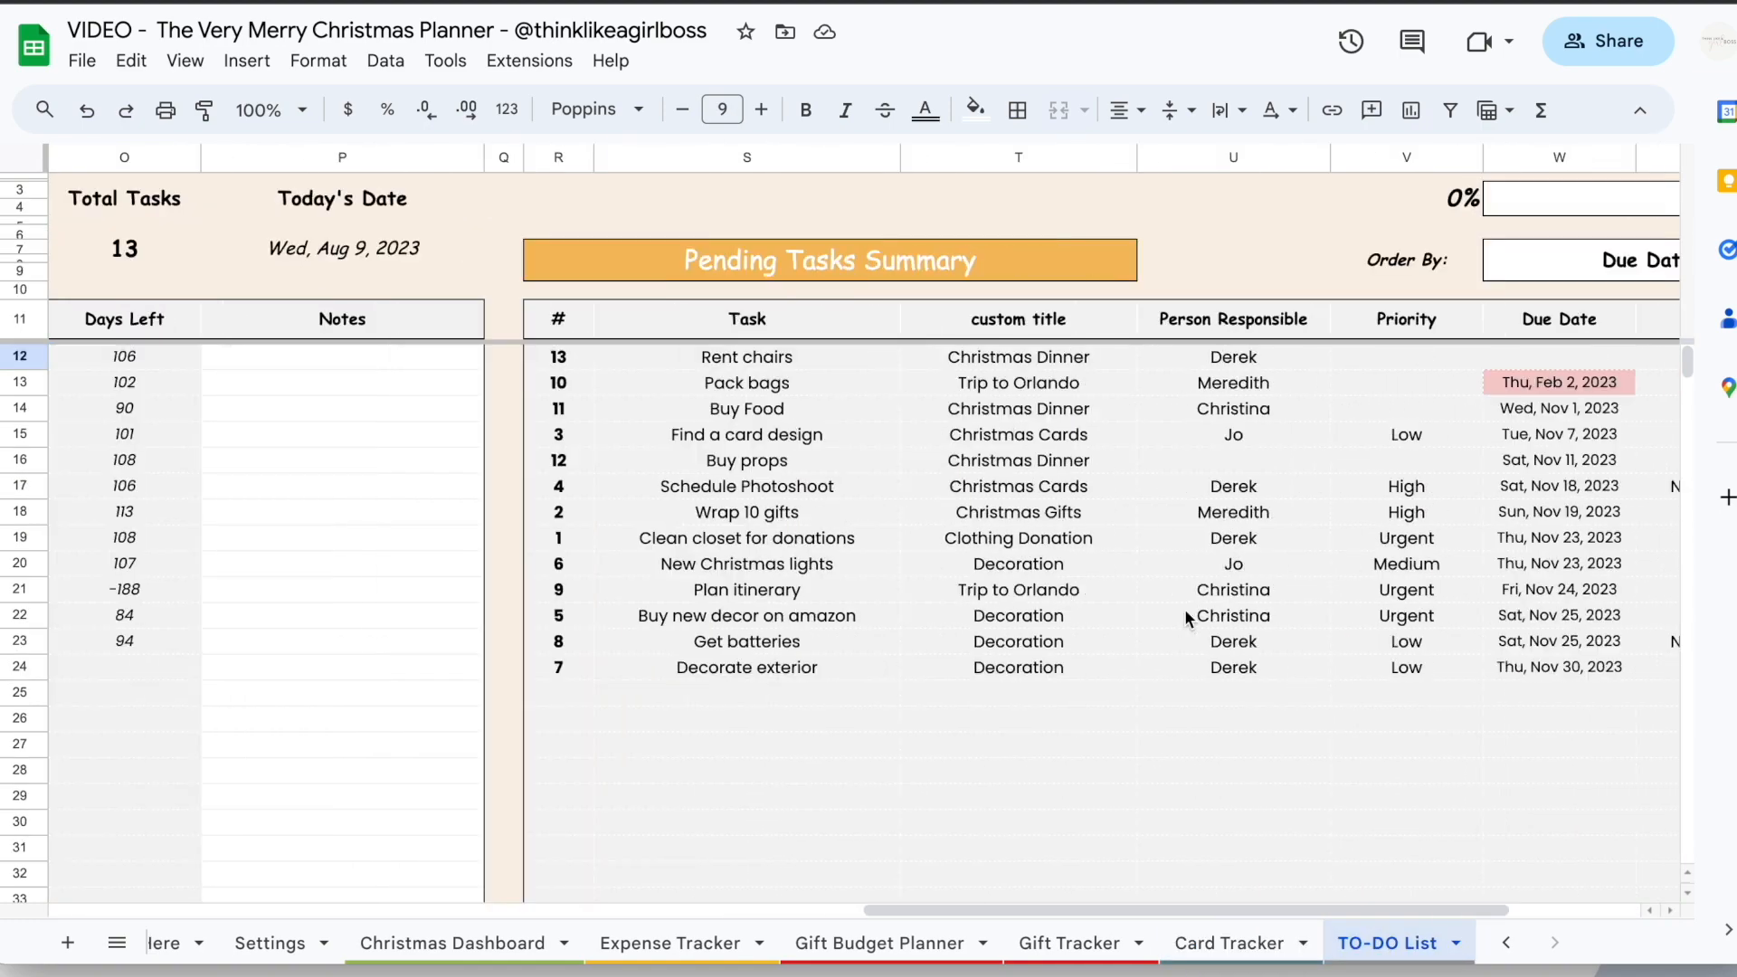
pyautogui.hscroll(3, 1185, 610)
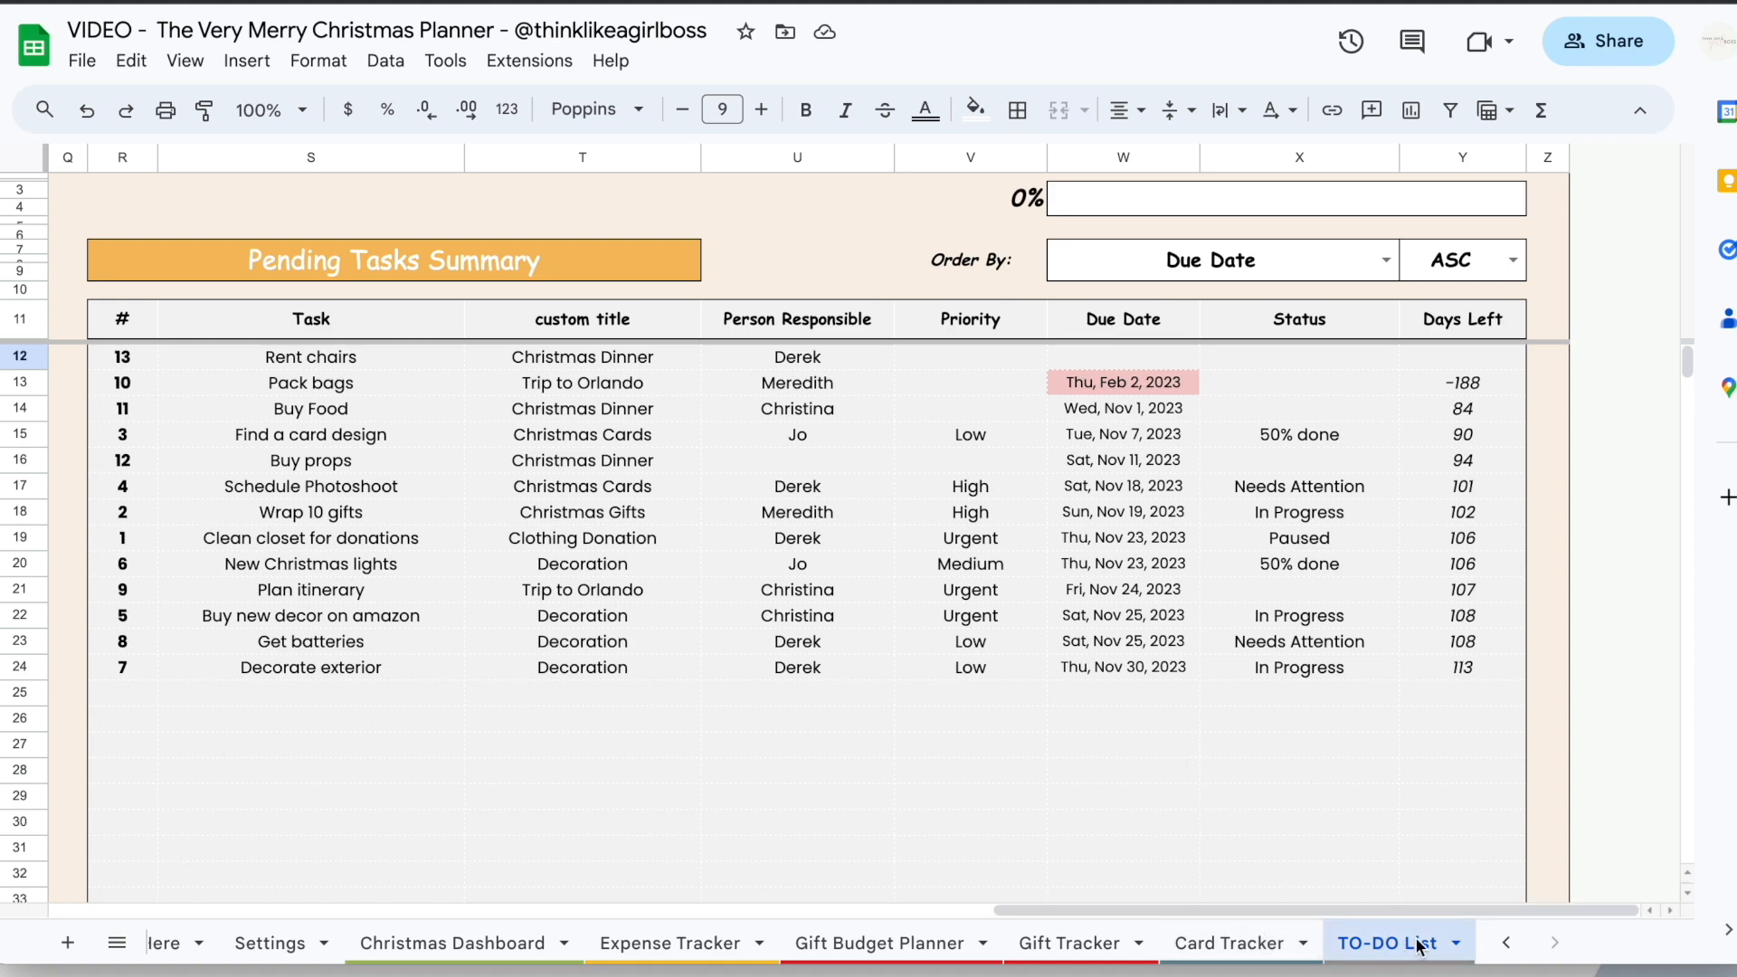
pyautogui.click(1455, 944)
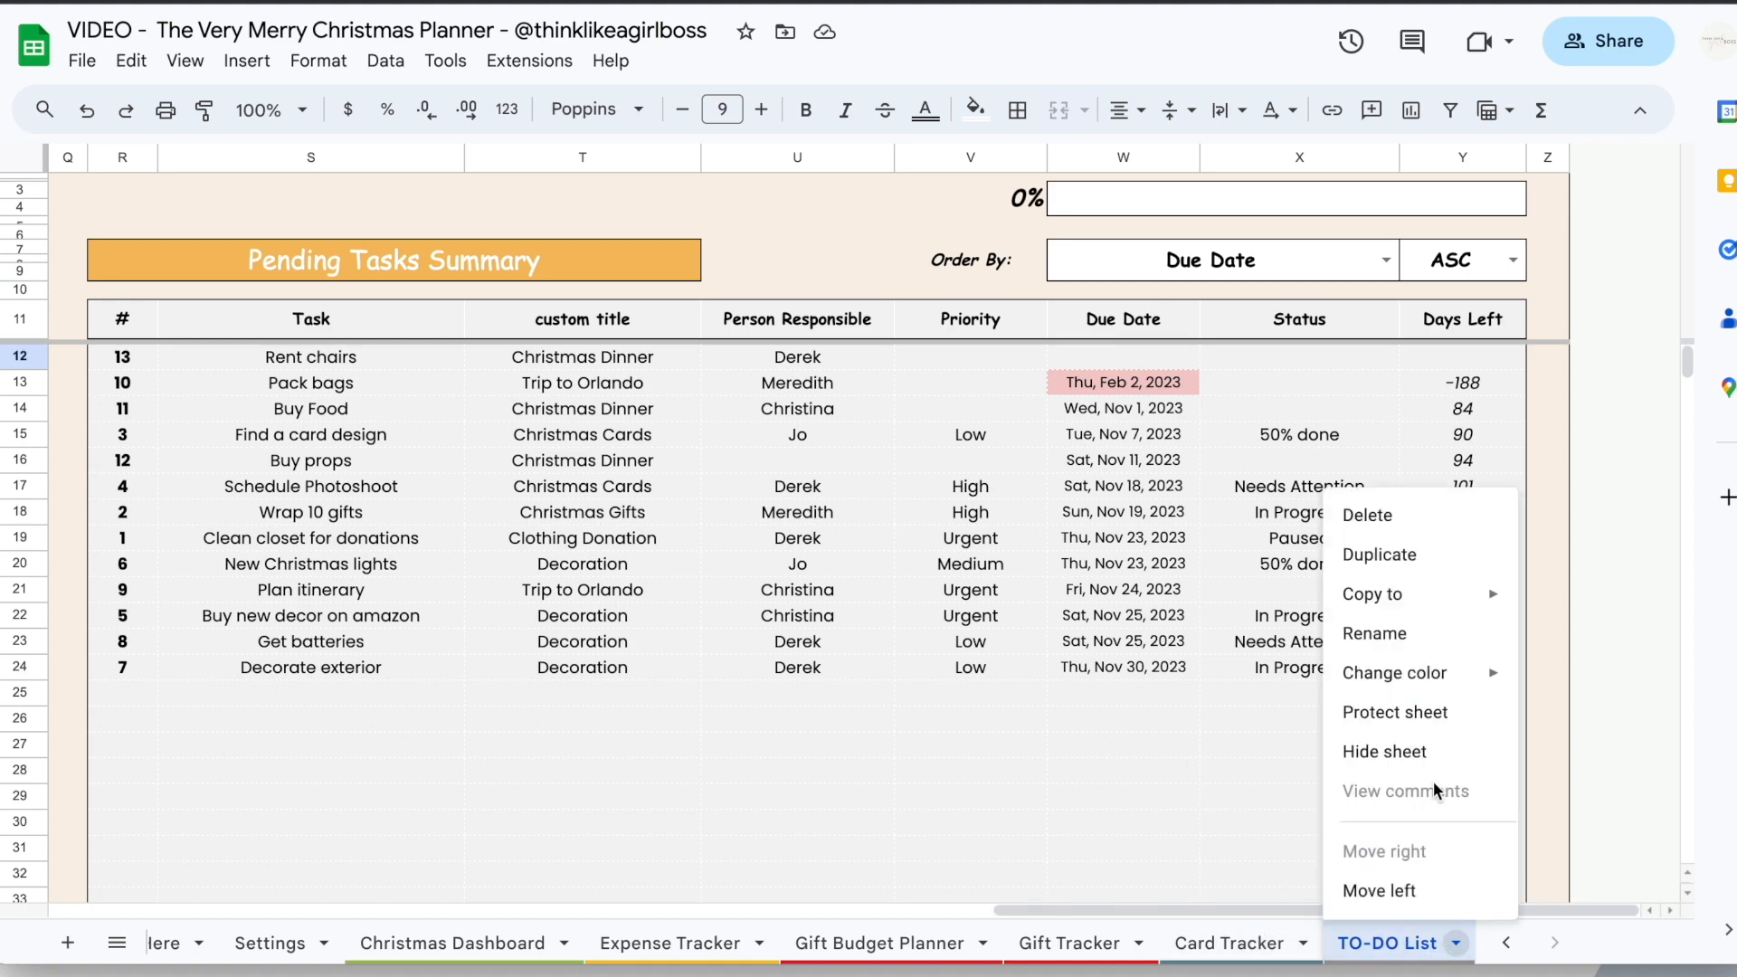
pyautogui.click(1453, 566)
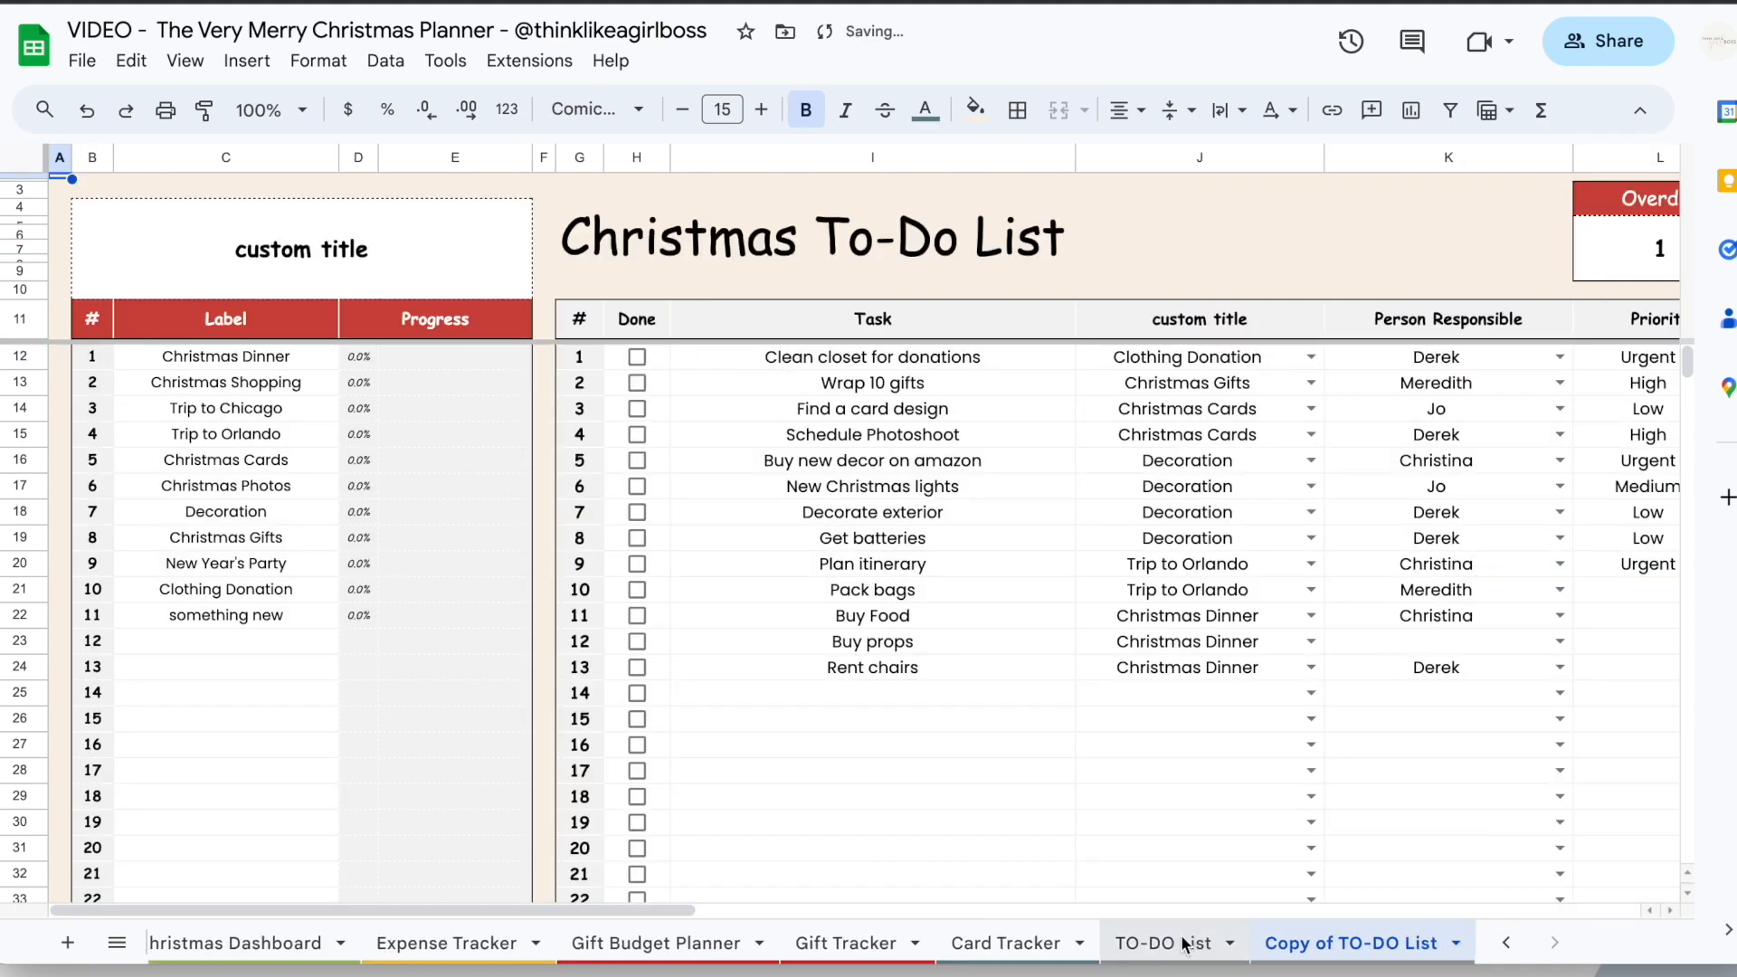
# Rename the original TO-DO List sheet as Dinner and its copy as Trip
pyautogui.click(1184, 945)
pyautogui.doubleClick(1184, 946)
pyautogui.write('Dinner')
pyautogui.press('Return')
pyautogui.doubleClick(1375, 945)
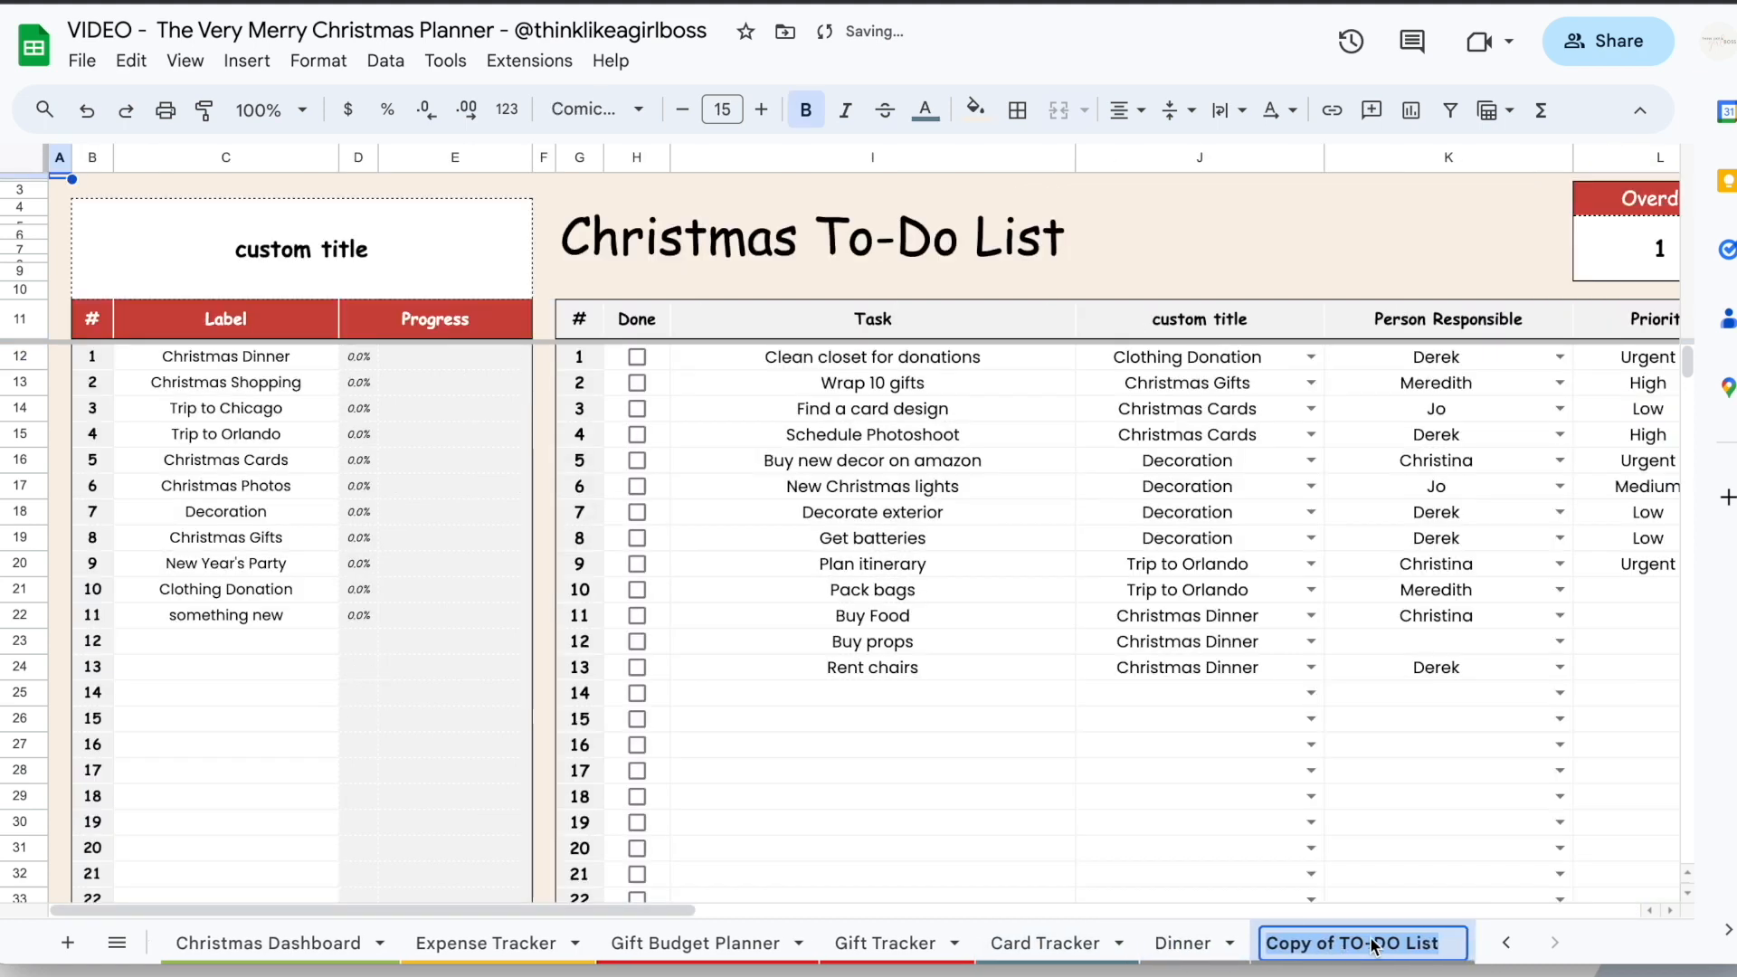
pyautogui.write('Trip')
pyautogui.press('Return')
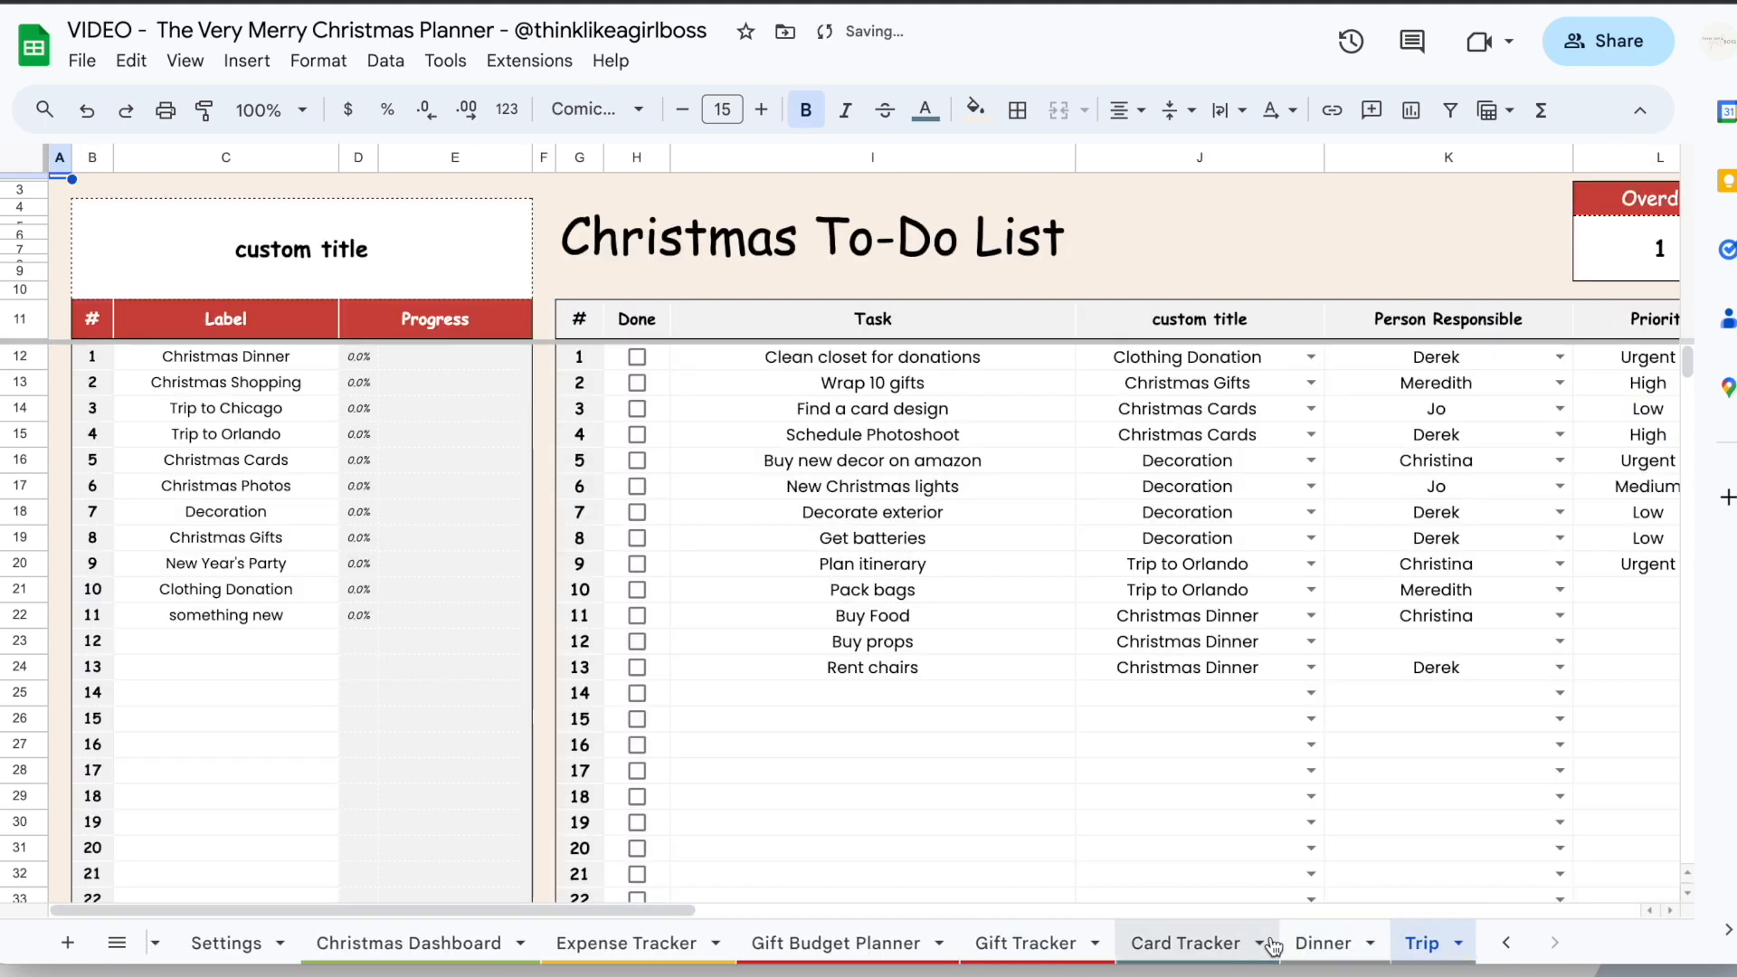
# On the Trip sheet, mark tasks 1 to 11, from Clean closet for donations to Buy Food, as done
pyautogui.click(637, 357)
pyautogui.click(637, 383)
pyautogui.click(637, 409)
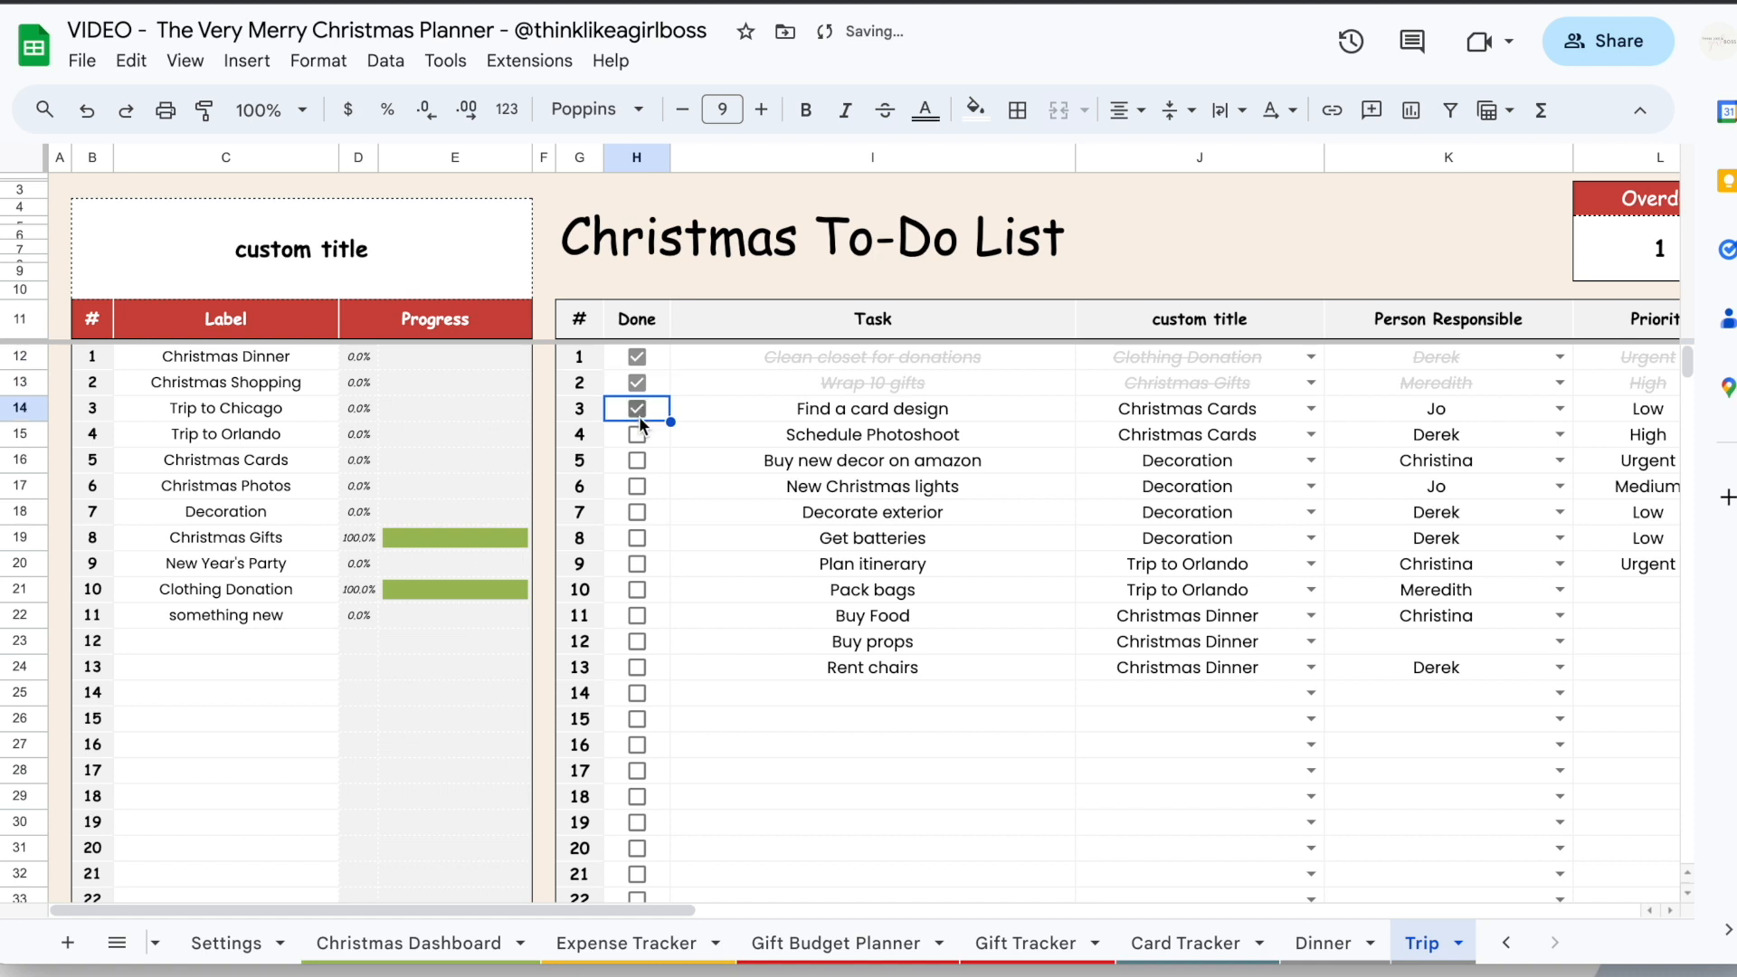
pyautogui.click(637, 434)
pyautogui.click(637, 460)
pyautogui.click(637, 486)
pyautogui.click(637, 512)
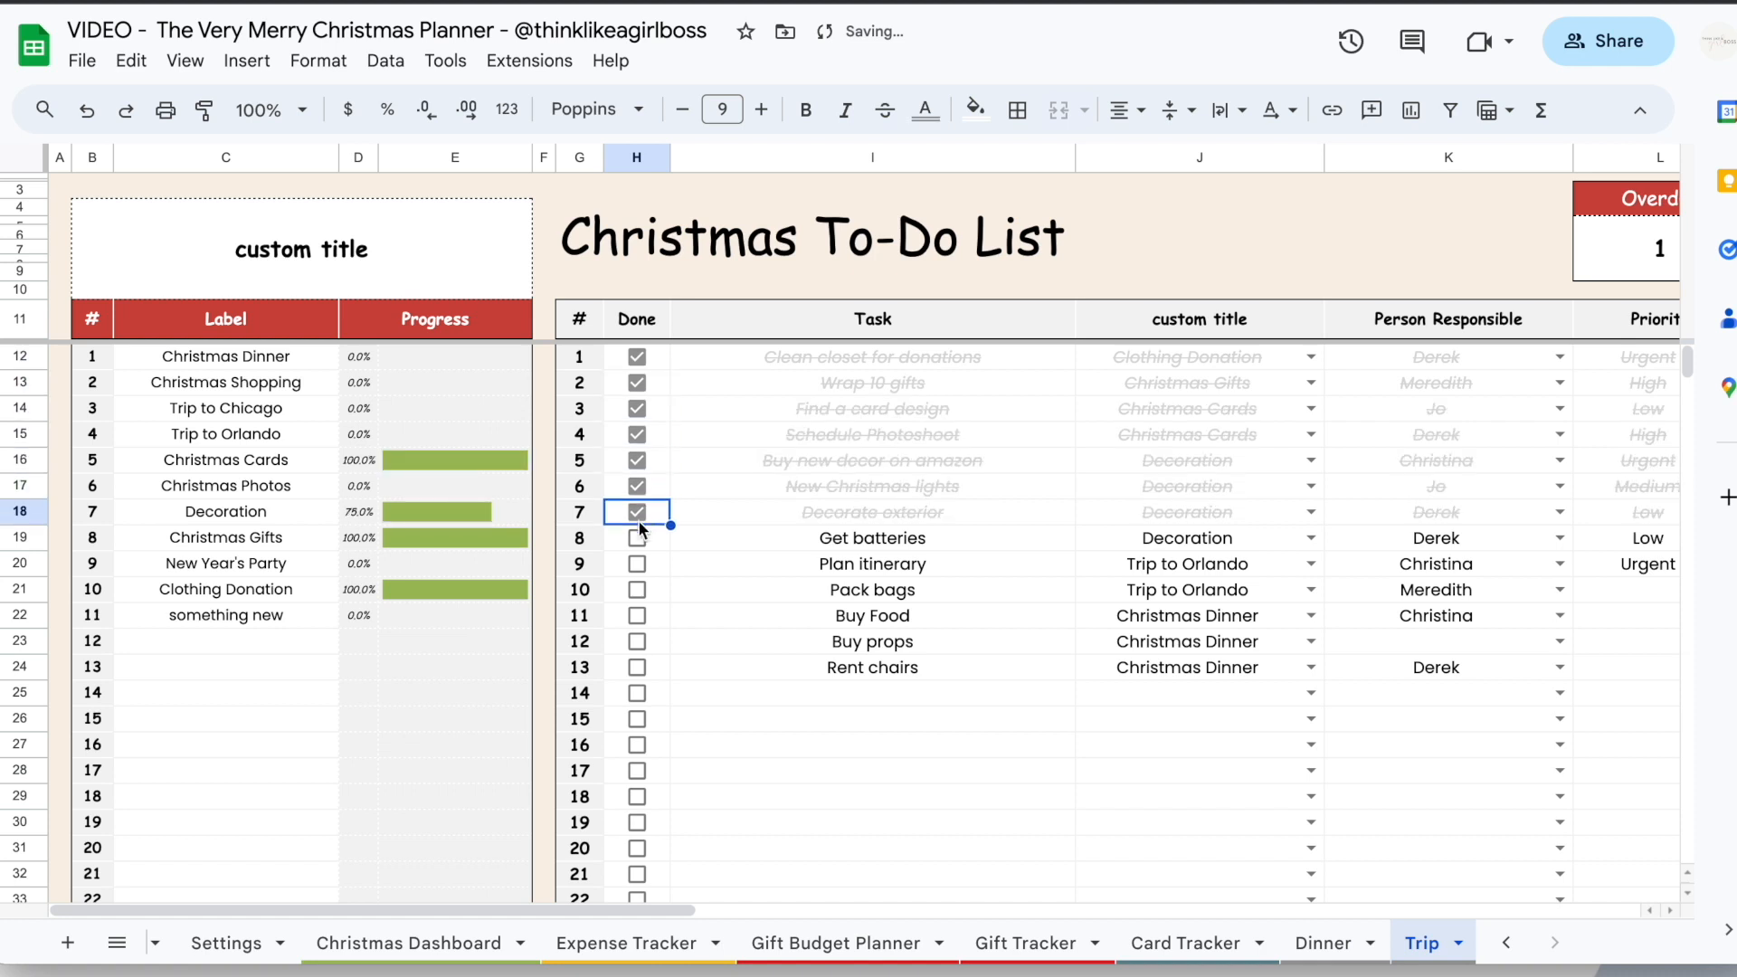
pyautogui.click(637, 538)
pyautogui.click(637, 563)
pyautogui.click(637, 589)
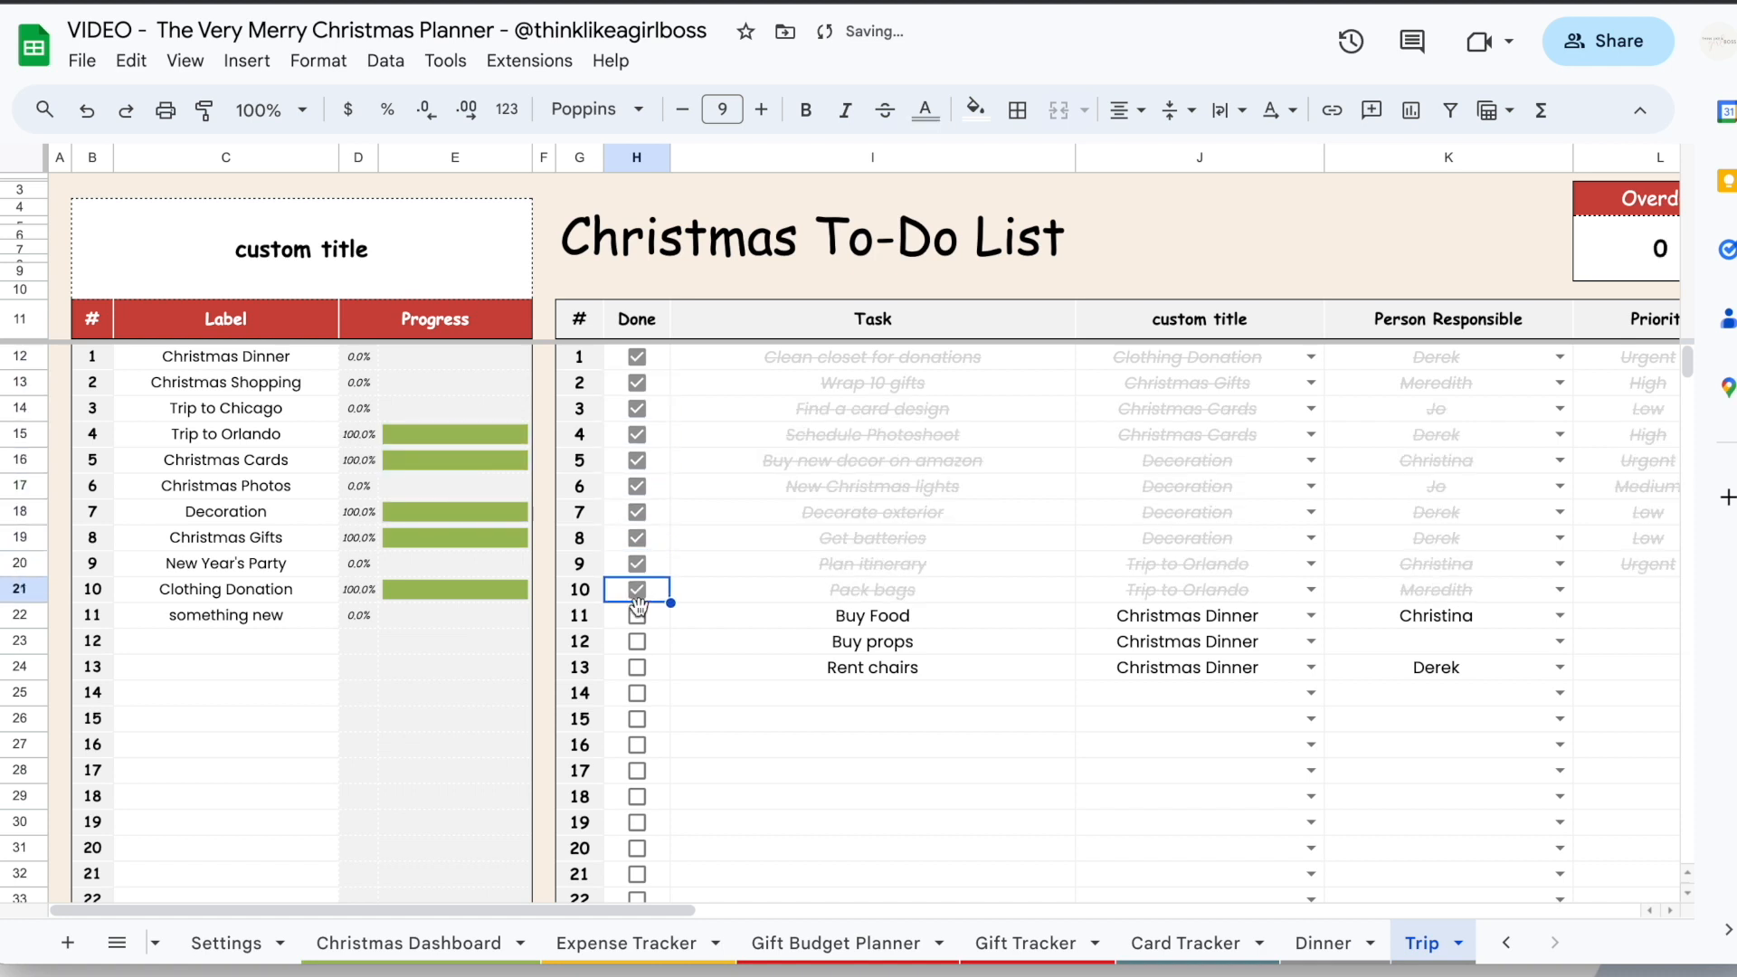
pyautogui.click(637, 616)
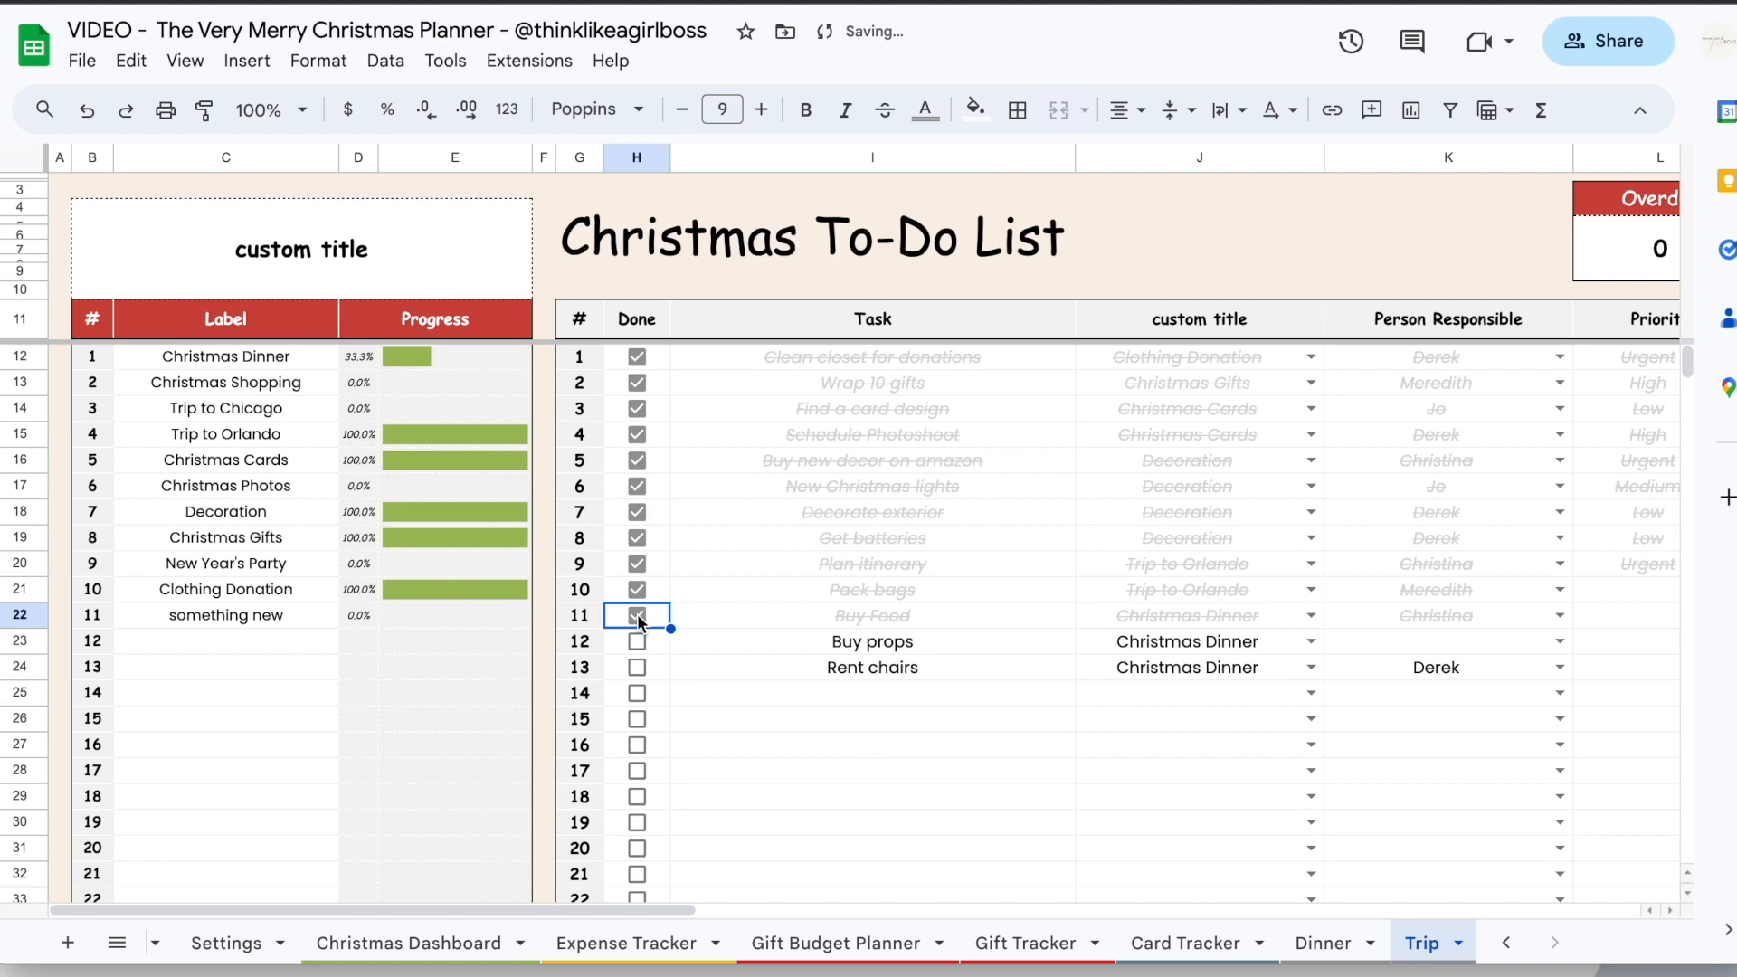
# On the Trip sheet, look through the to-do columns, the Priority options of task 2 and the Pending Tasks Summary
pyautogui.hscroll(3, 1020, 597)
pyautogui.click(1020, 383)
pyautogui.click(1270, 385)
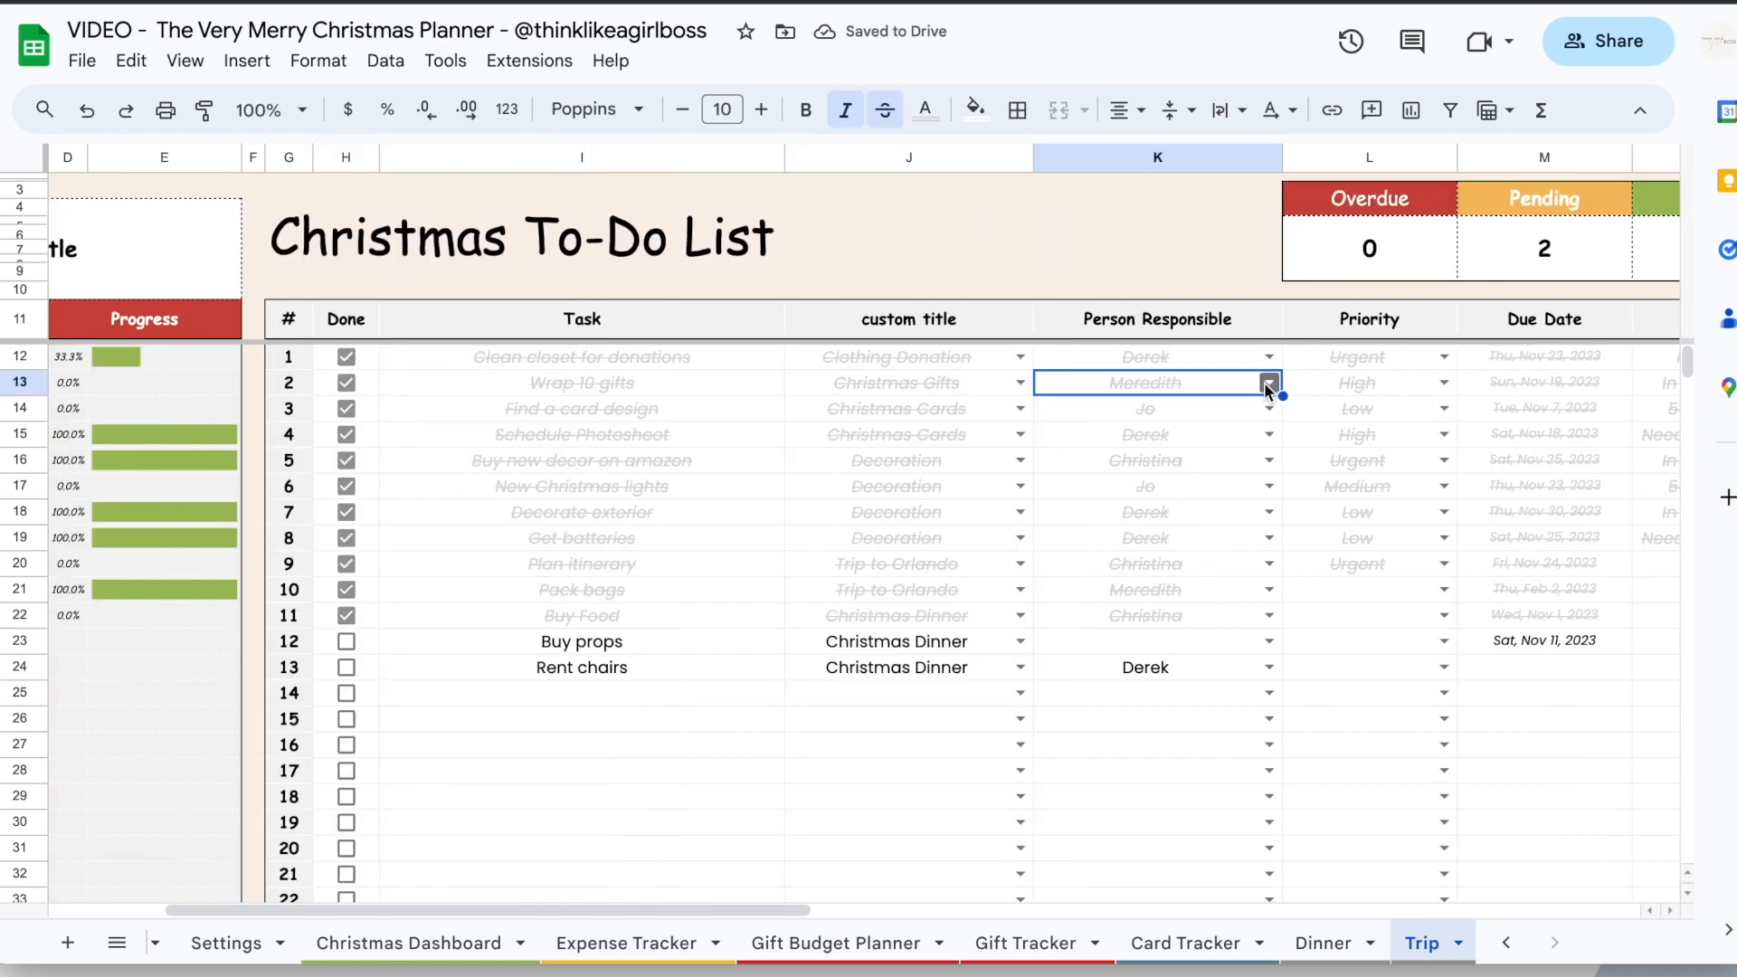
pyautogui.click(1444, 383)
pyautogui.hscroll(5, 1309, 611)
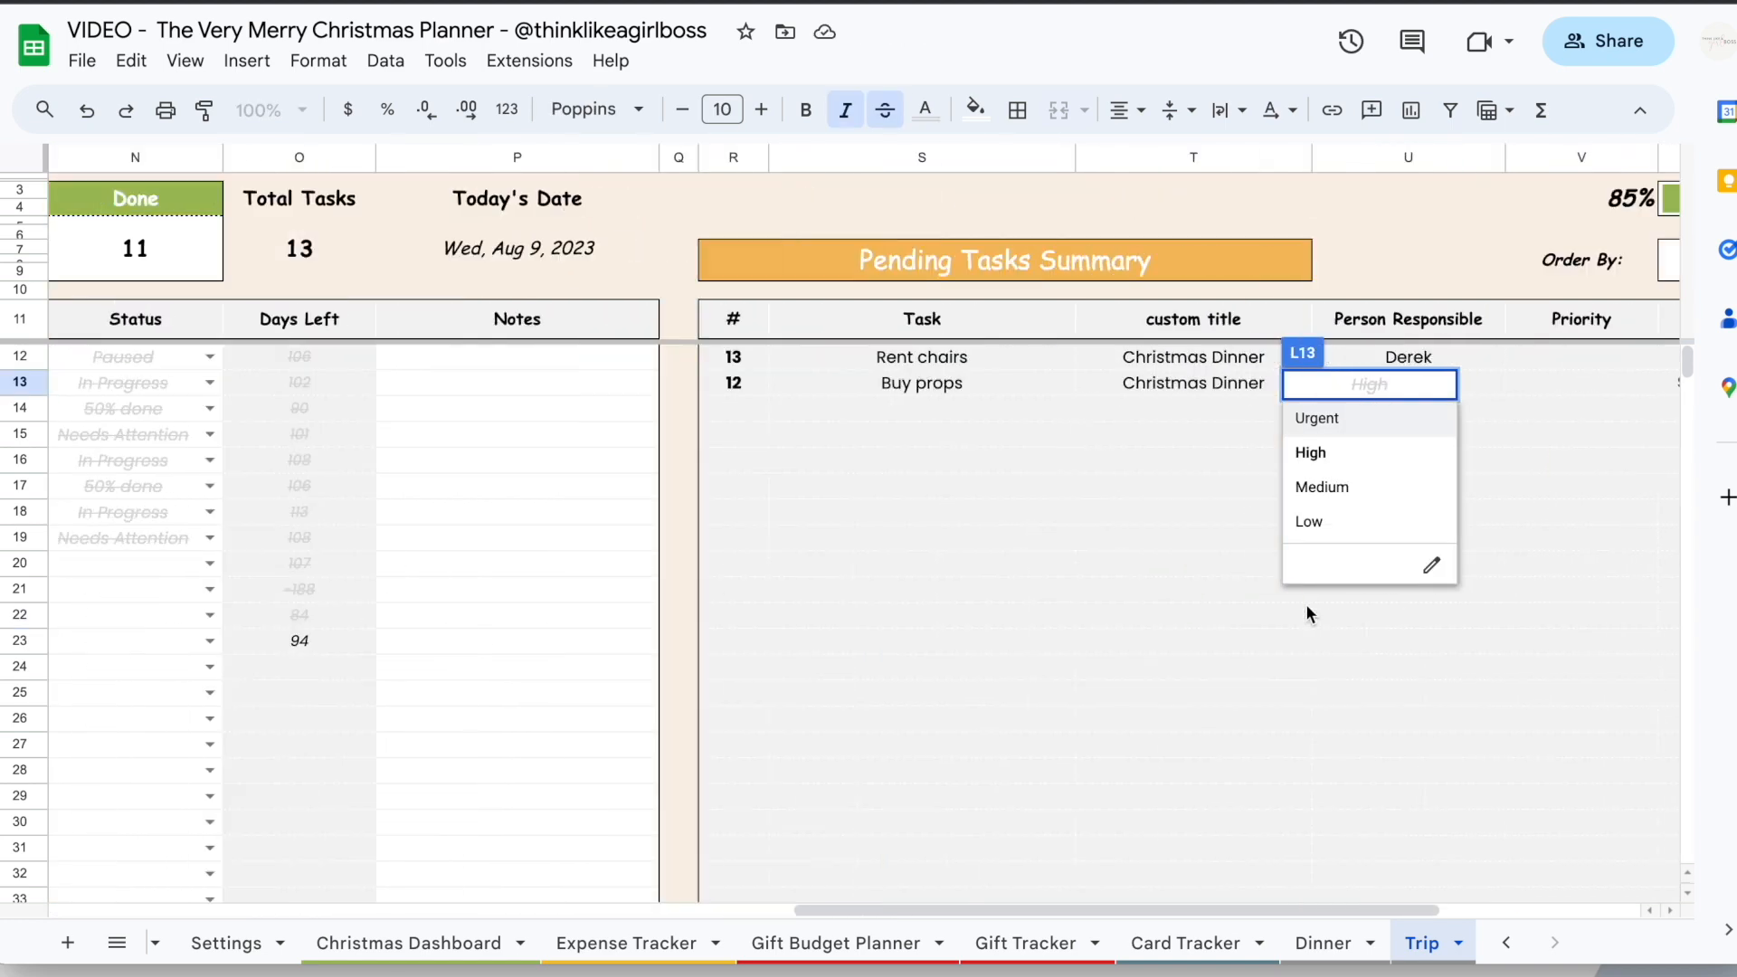
pyautogui.hscroll(2, 1308, 611)
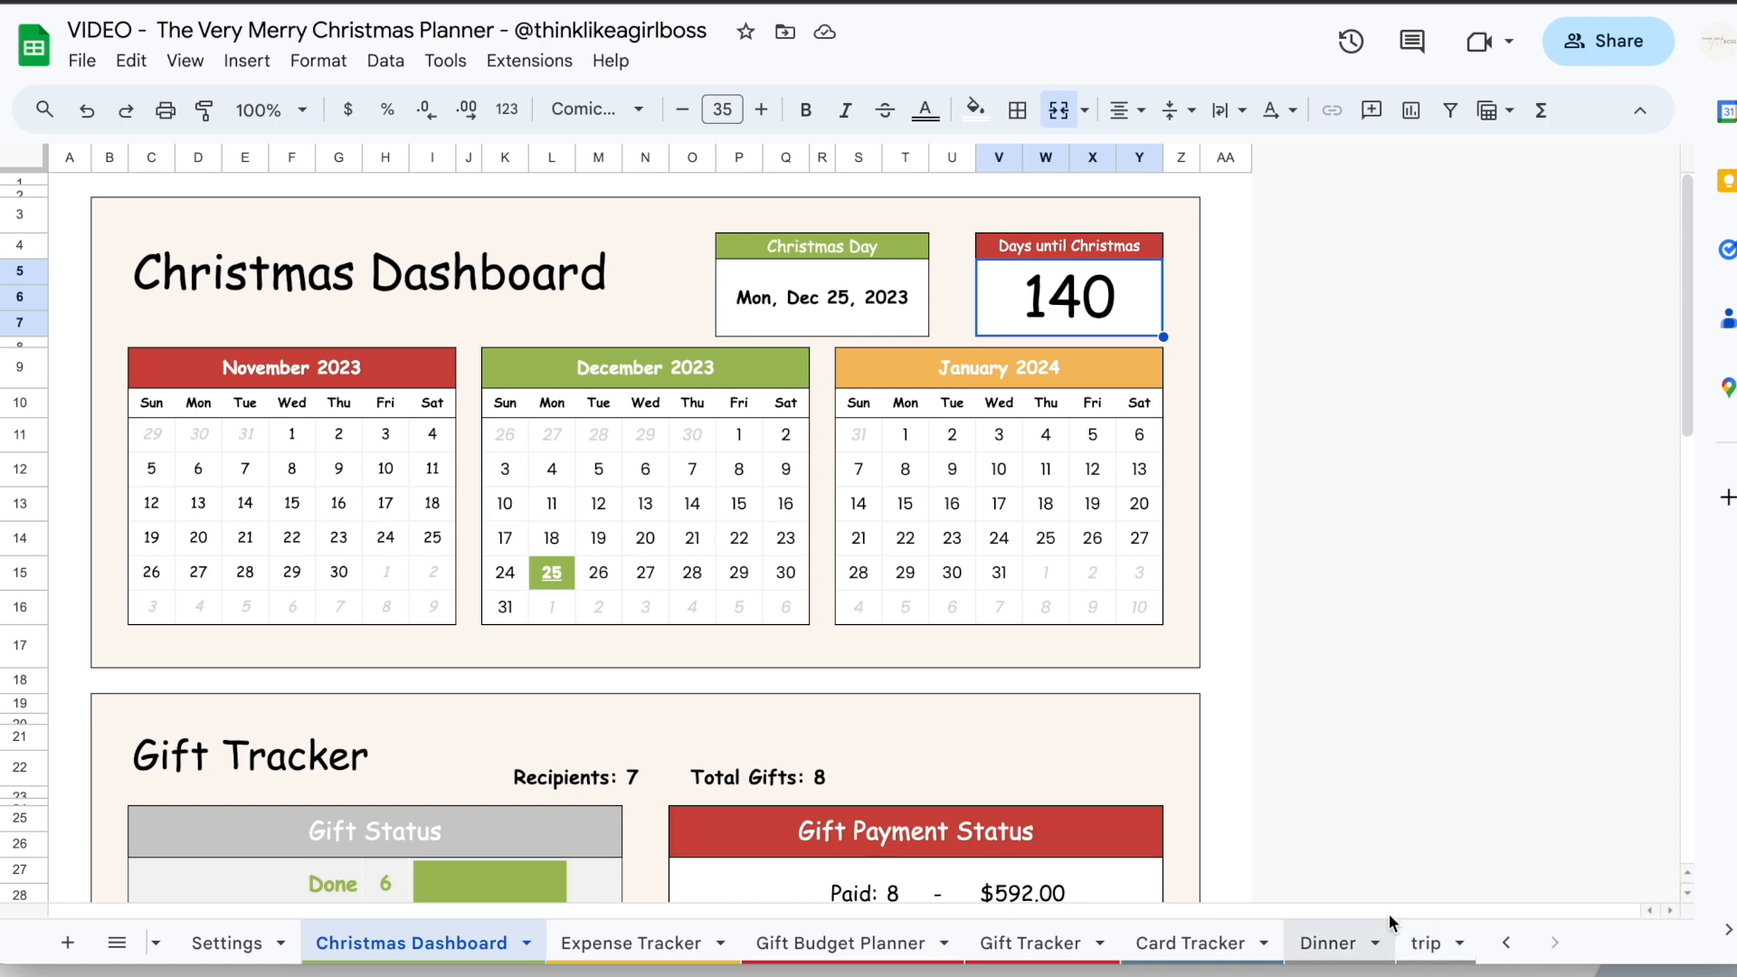
# Review the gift and expense sections of the Christmas Dashboard and the Christmas Day date cell on the Settings sheet
pyautogui.scroll(-5, 1006, 617)
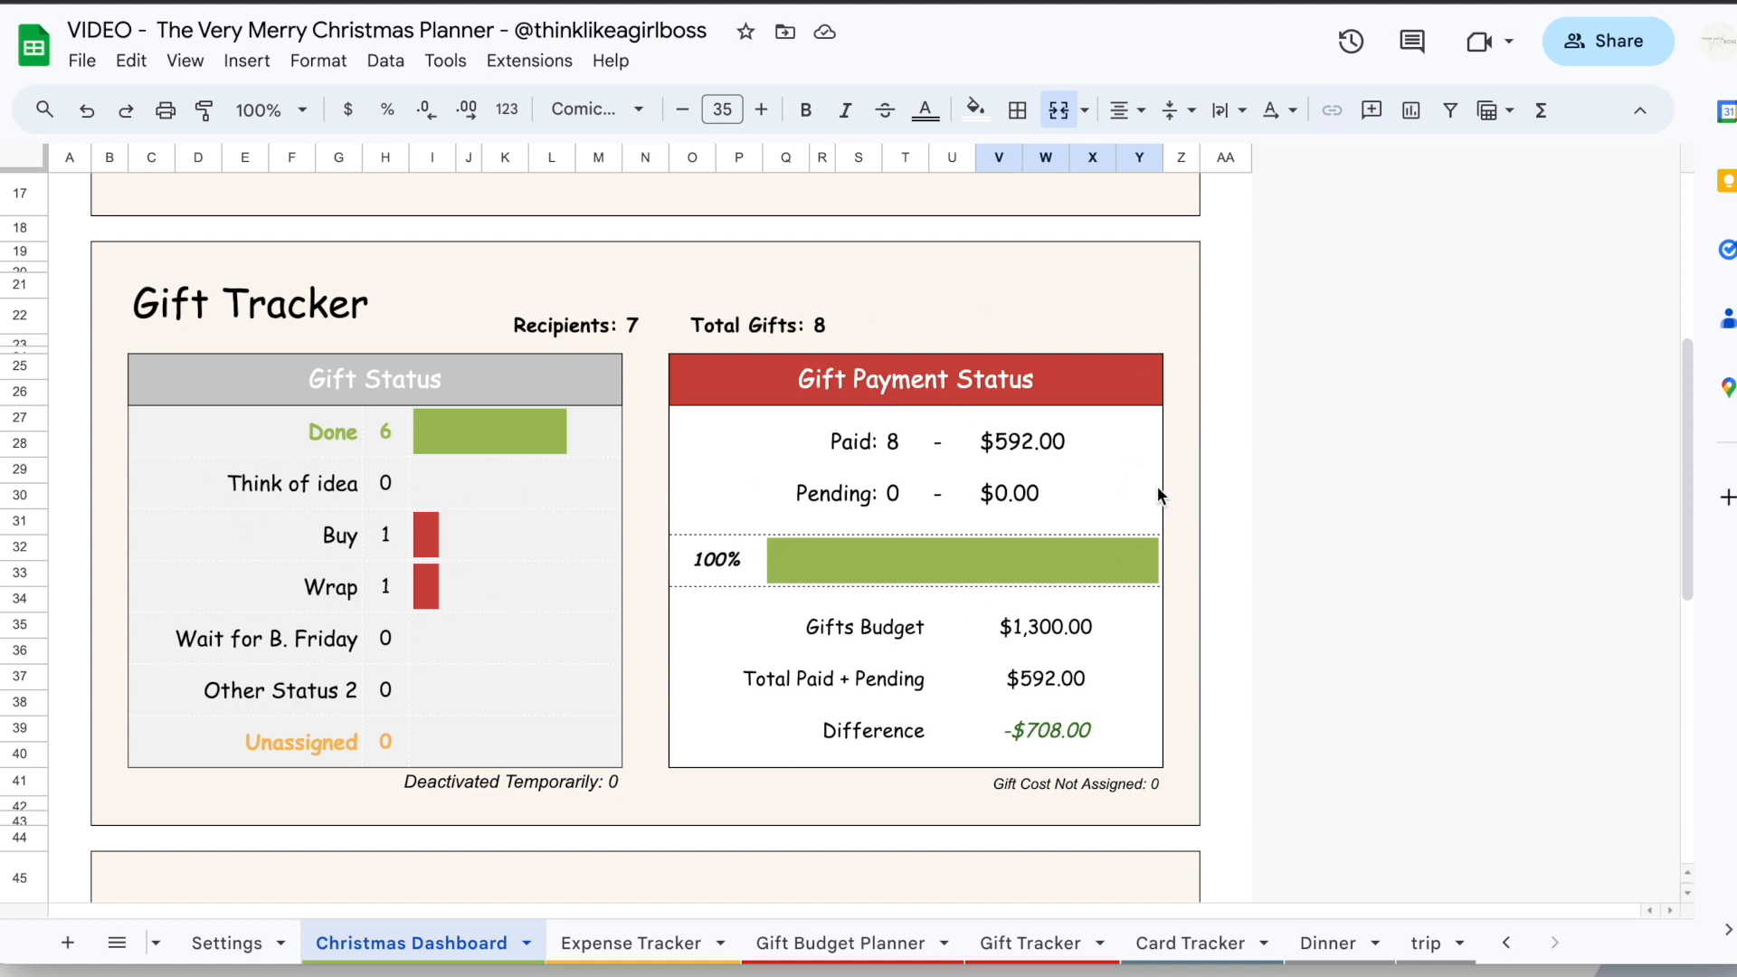
pyautogui.scroll(-5, 1158, 490)
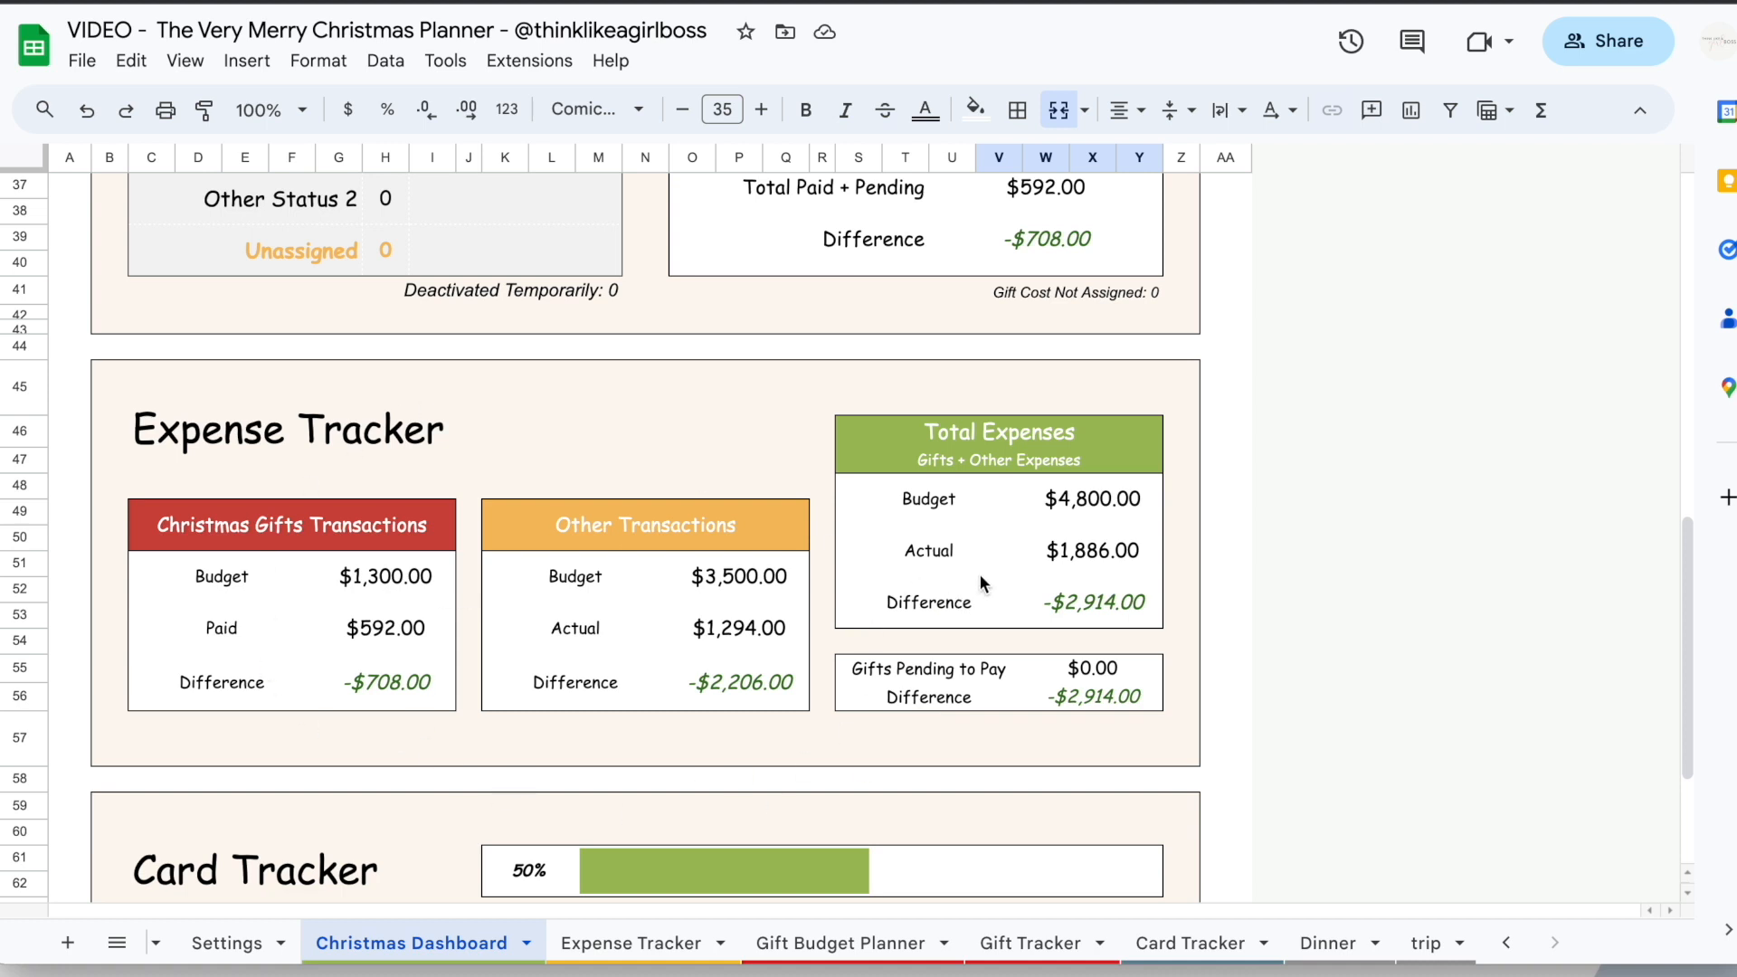
pyautogui.scroll(9, 914, 411)
pyautogui.click(745, 317)
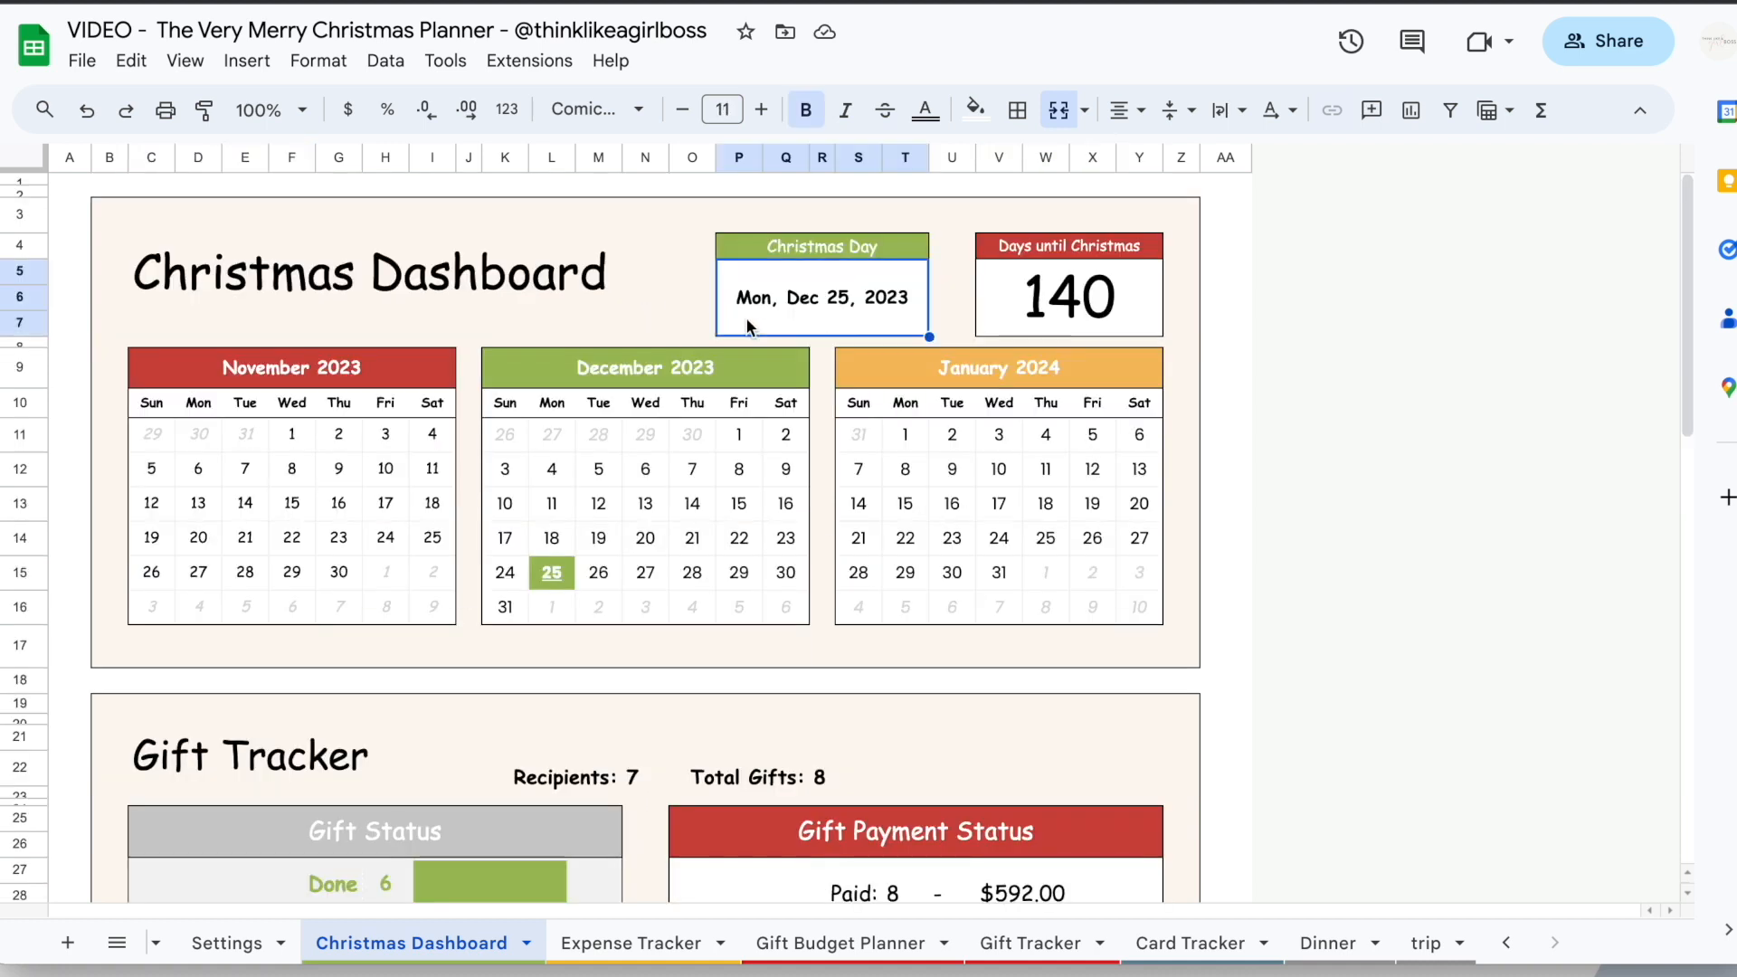
pyautogui.click(226, 943)
pyautogui.doubleClick(1023, 258)
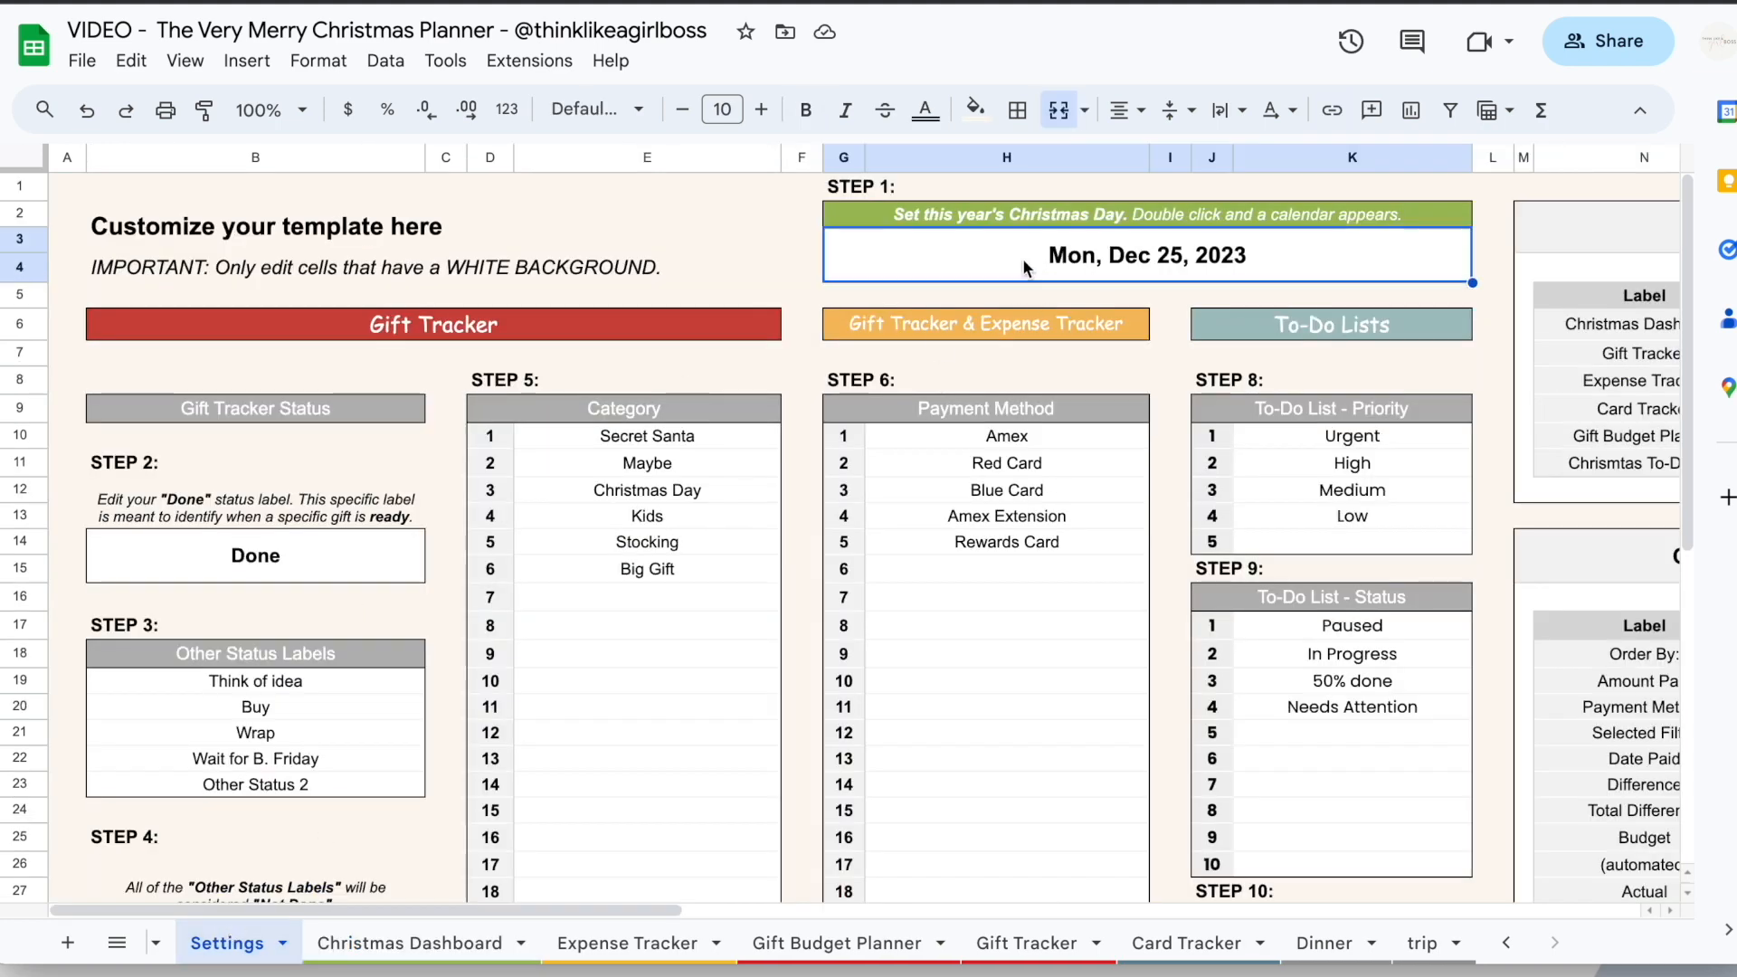
pyautogui.click(1344, 305)
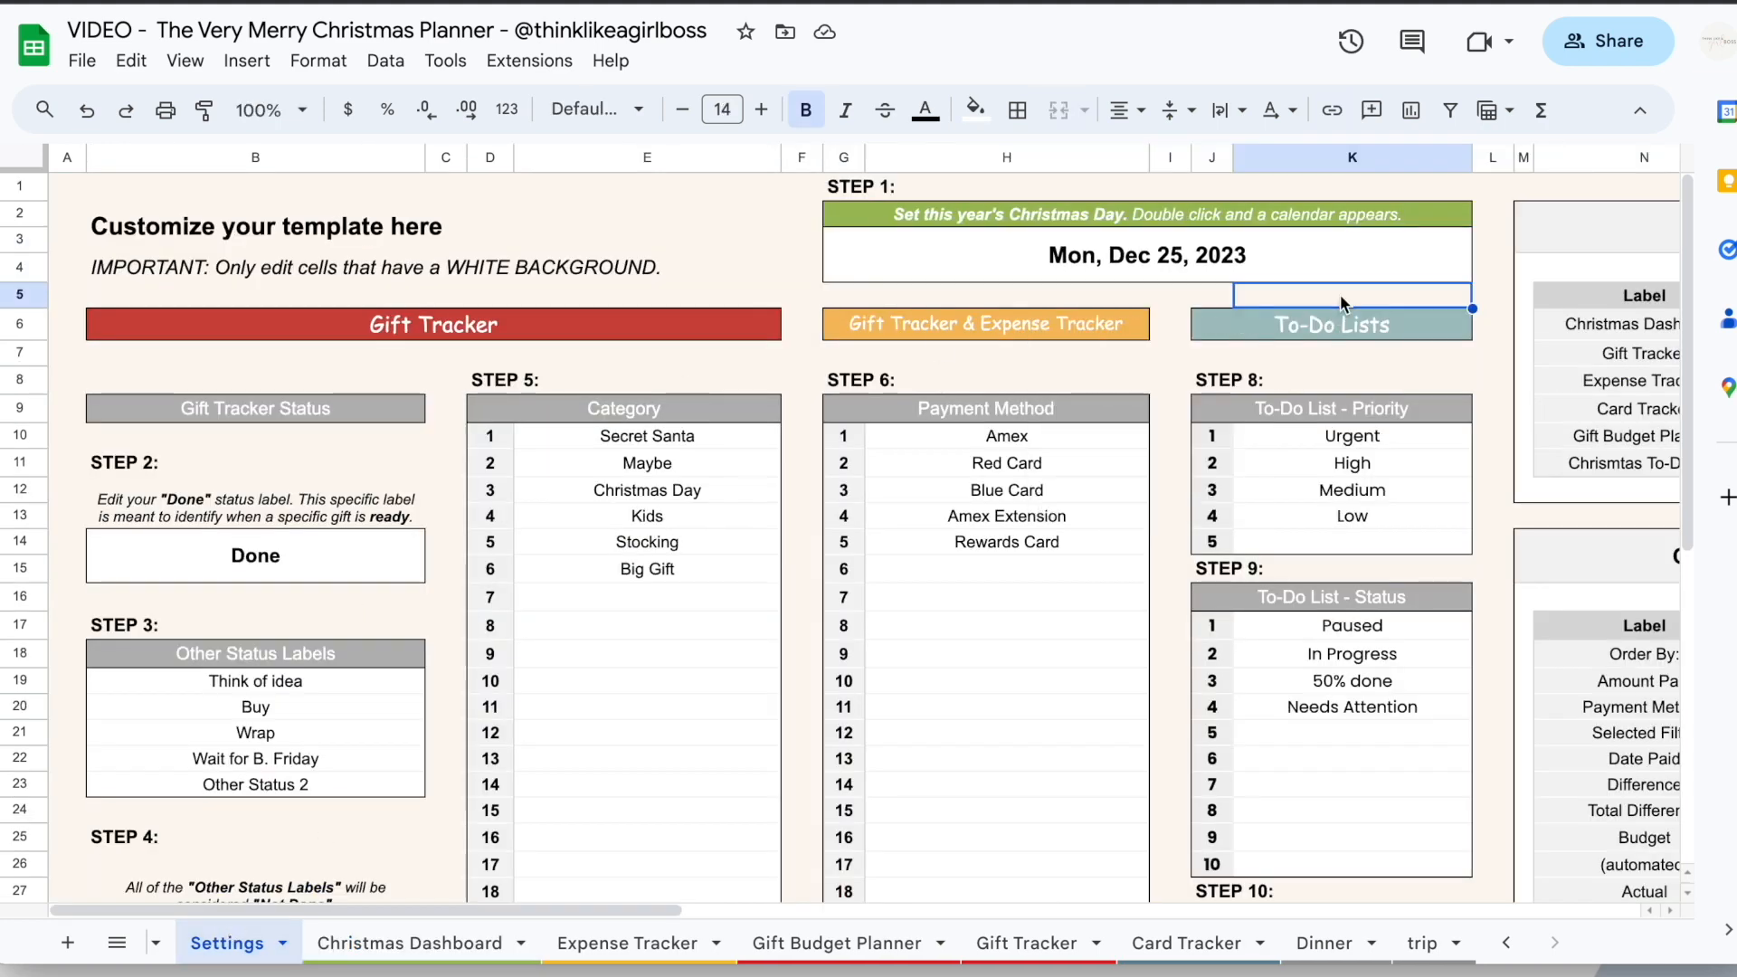
pyautogui.click(411, 942)
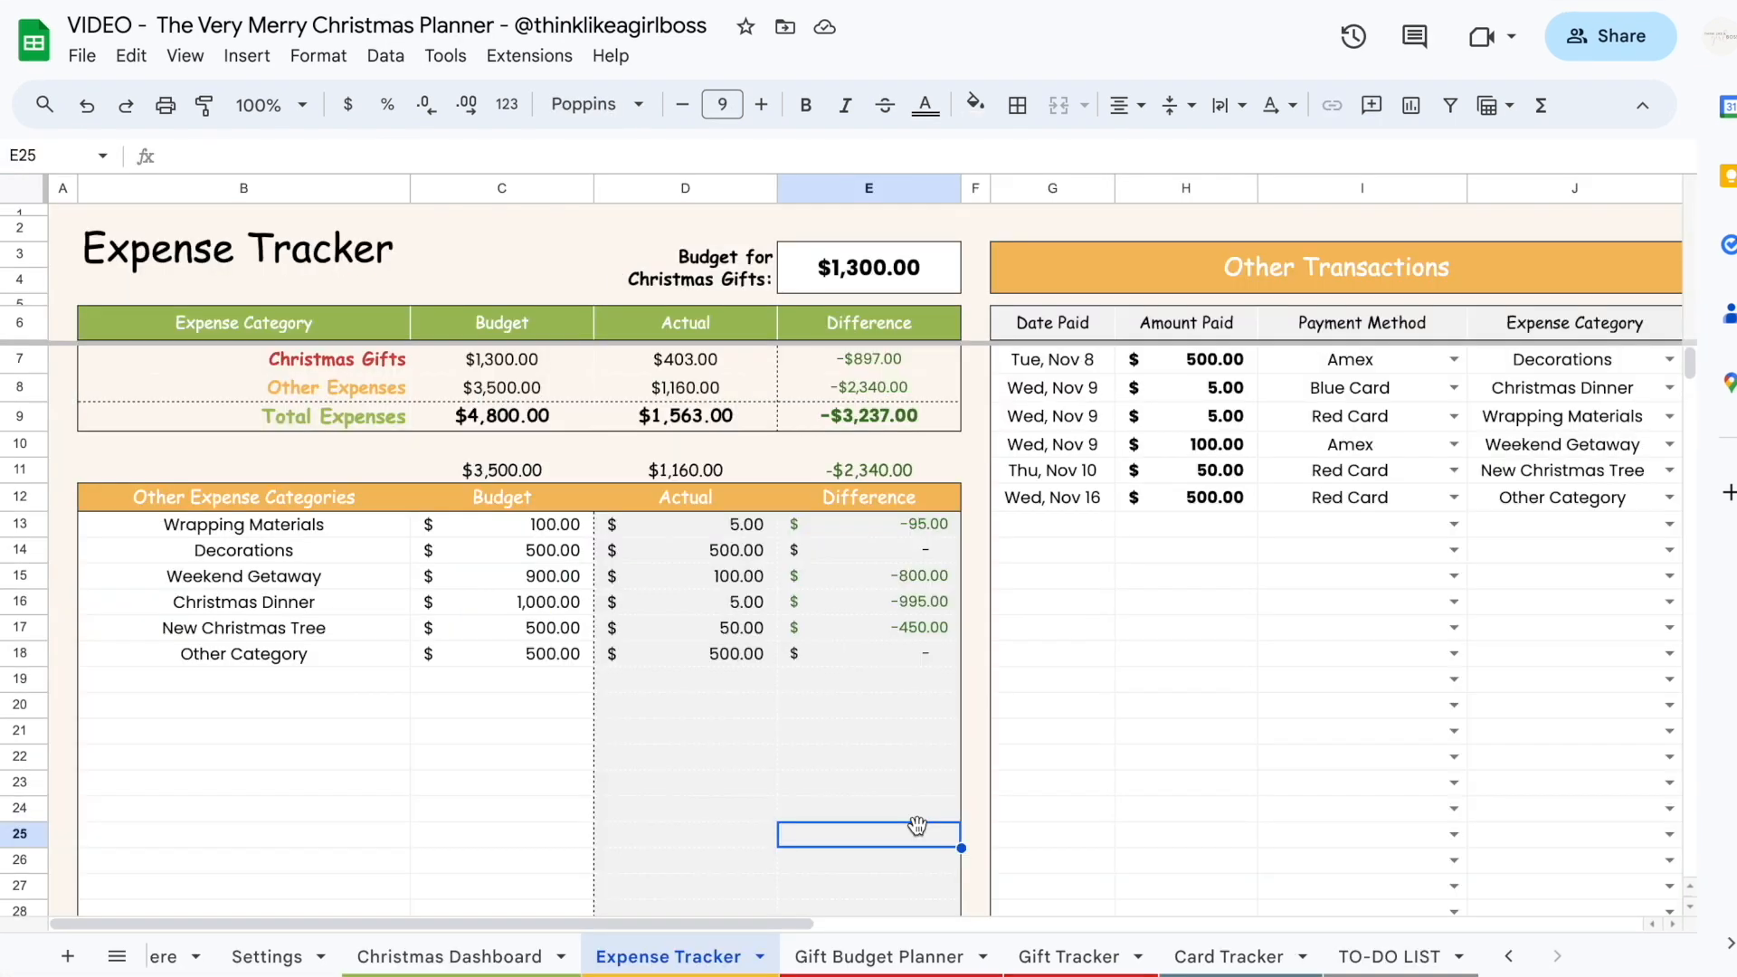
# Examine the Expense Tracker sheet's gift budget, expense categories, transaction tables, Payment Method Summary and the Christmas Gifts and Other Expenses summary rows
pyautogui.hscroll(15, 917, 825)
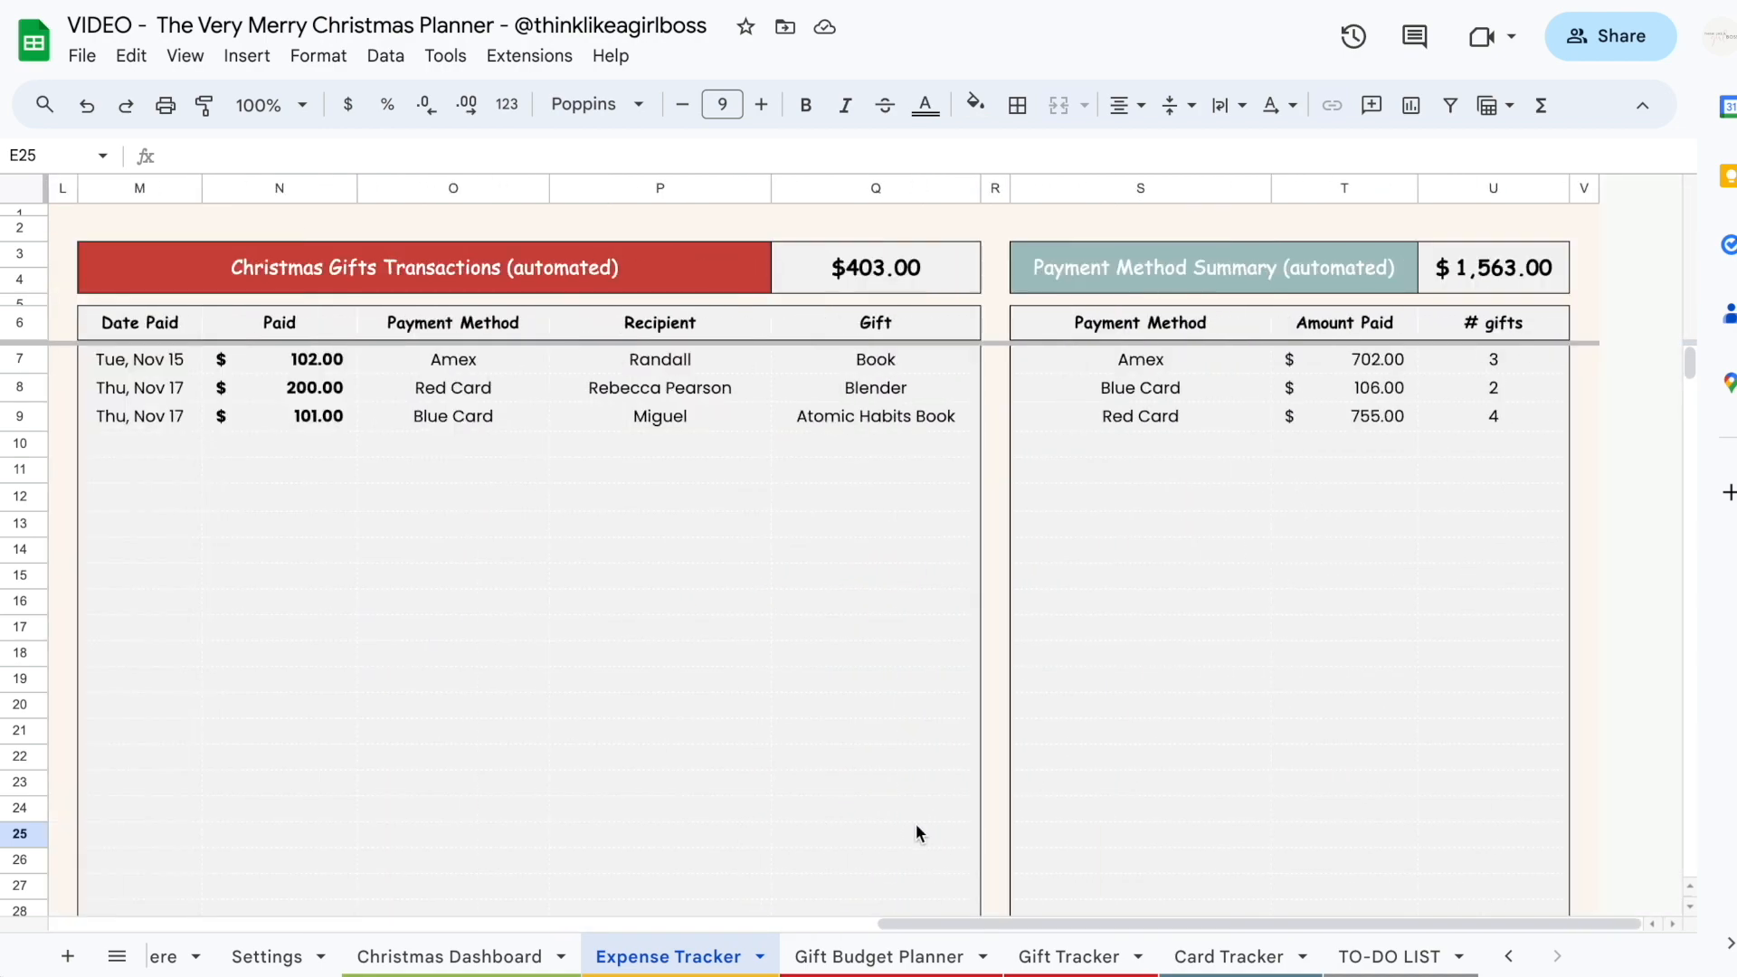
pyautogui.hscroll(-15, 916, 825)
pyautogui.scroll(-1, 916, 825)
pyautogui.scroll(1, 915, 831)
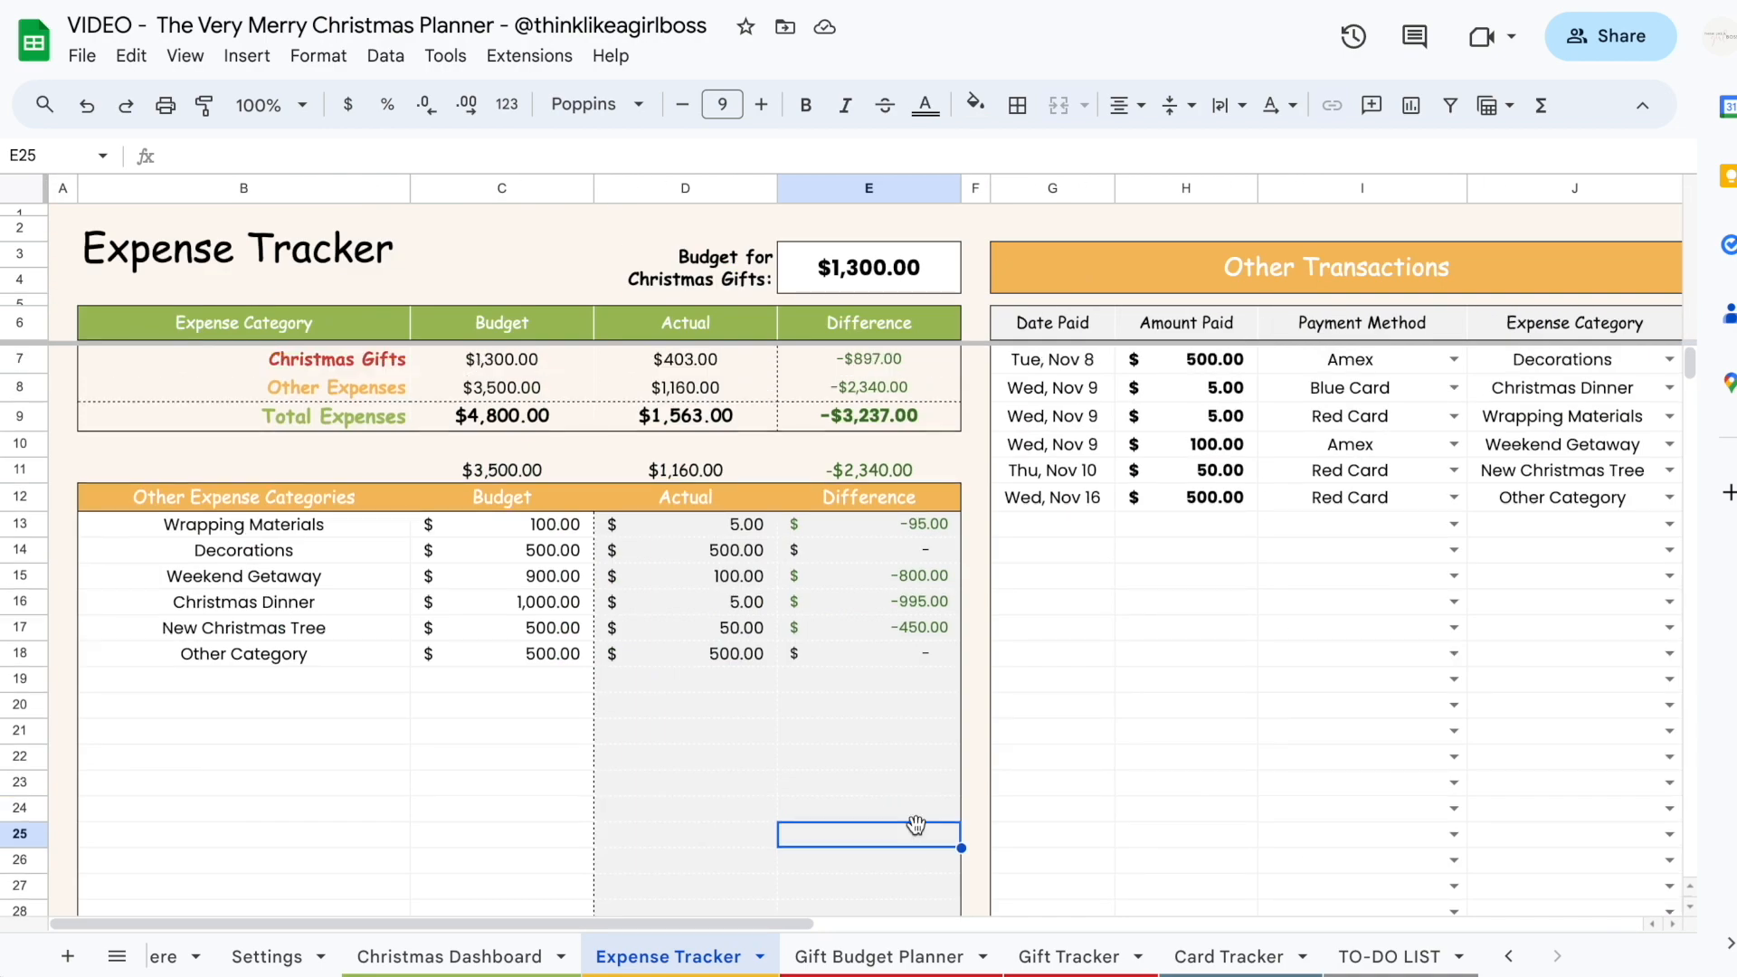
pyautogui.click(935, 274)
pyautogui.moveTo(344, 521); pyautogui.dragTo(501, 790)
pyautogui.hscroll(5, 950, 701)
pyautogui.moveTo(362, 362); pyautogui.dragTo(1027, 695)
pyautogui.click(1072, 654)
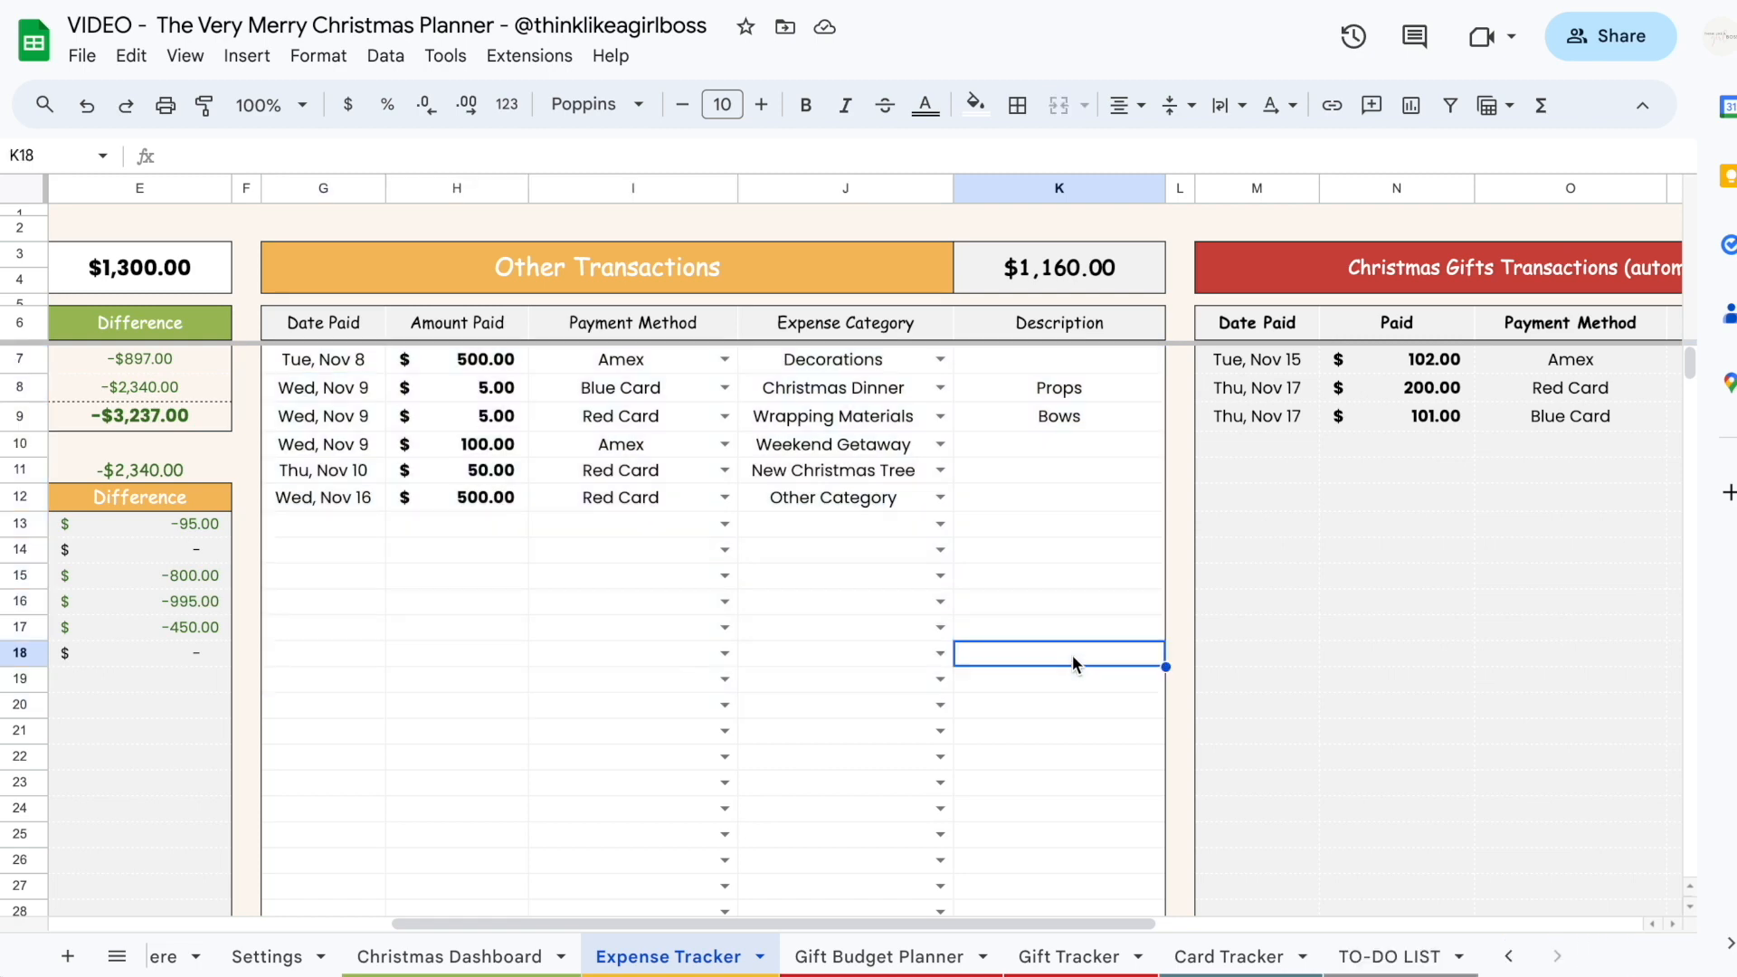
pyautogui.hscroll(-5, 1072, 654)
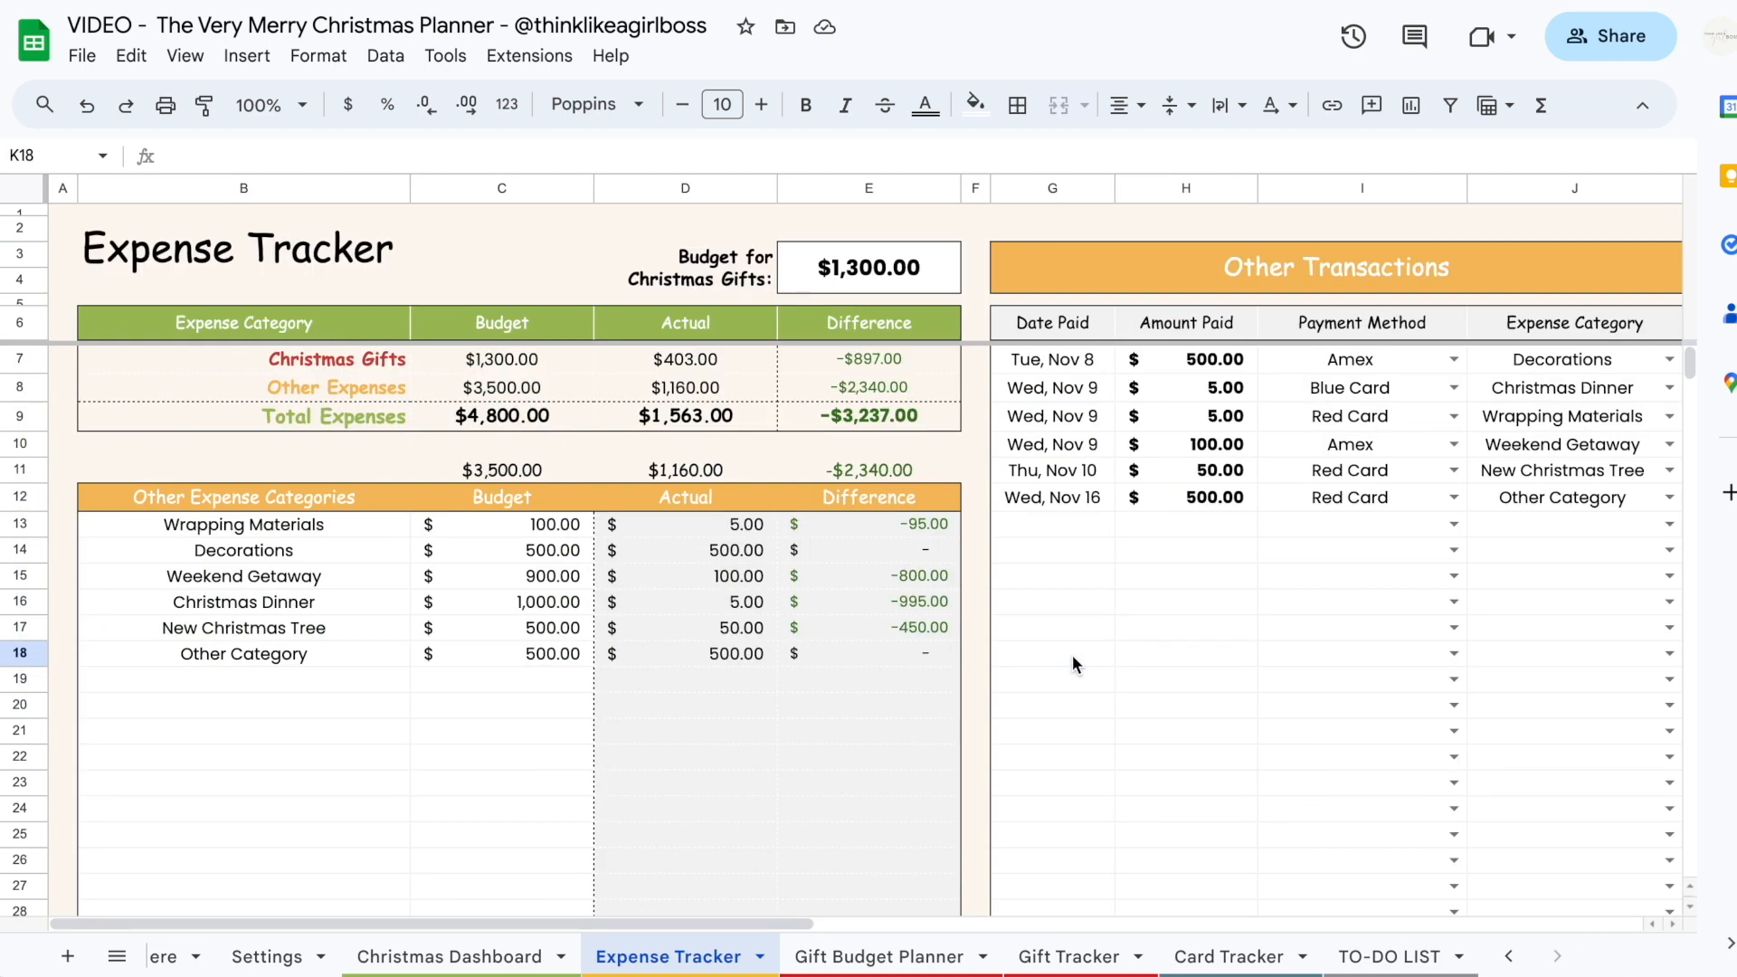
pyautogui.moveTo(384, 362); pyautogui.dragTo(778, 375)
pyautogui.moveTo(333, 393); pyautogui.dragTo(827, 388)
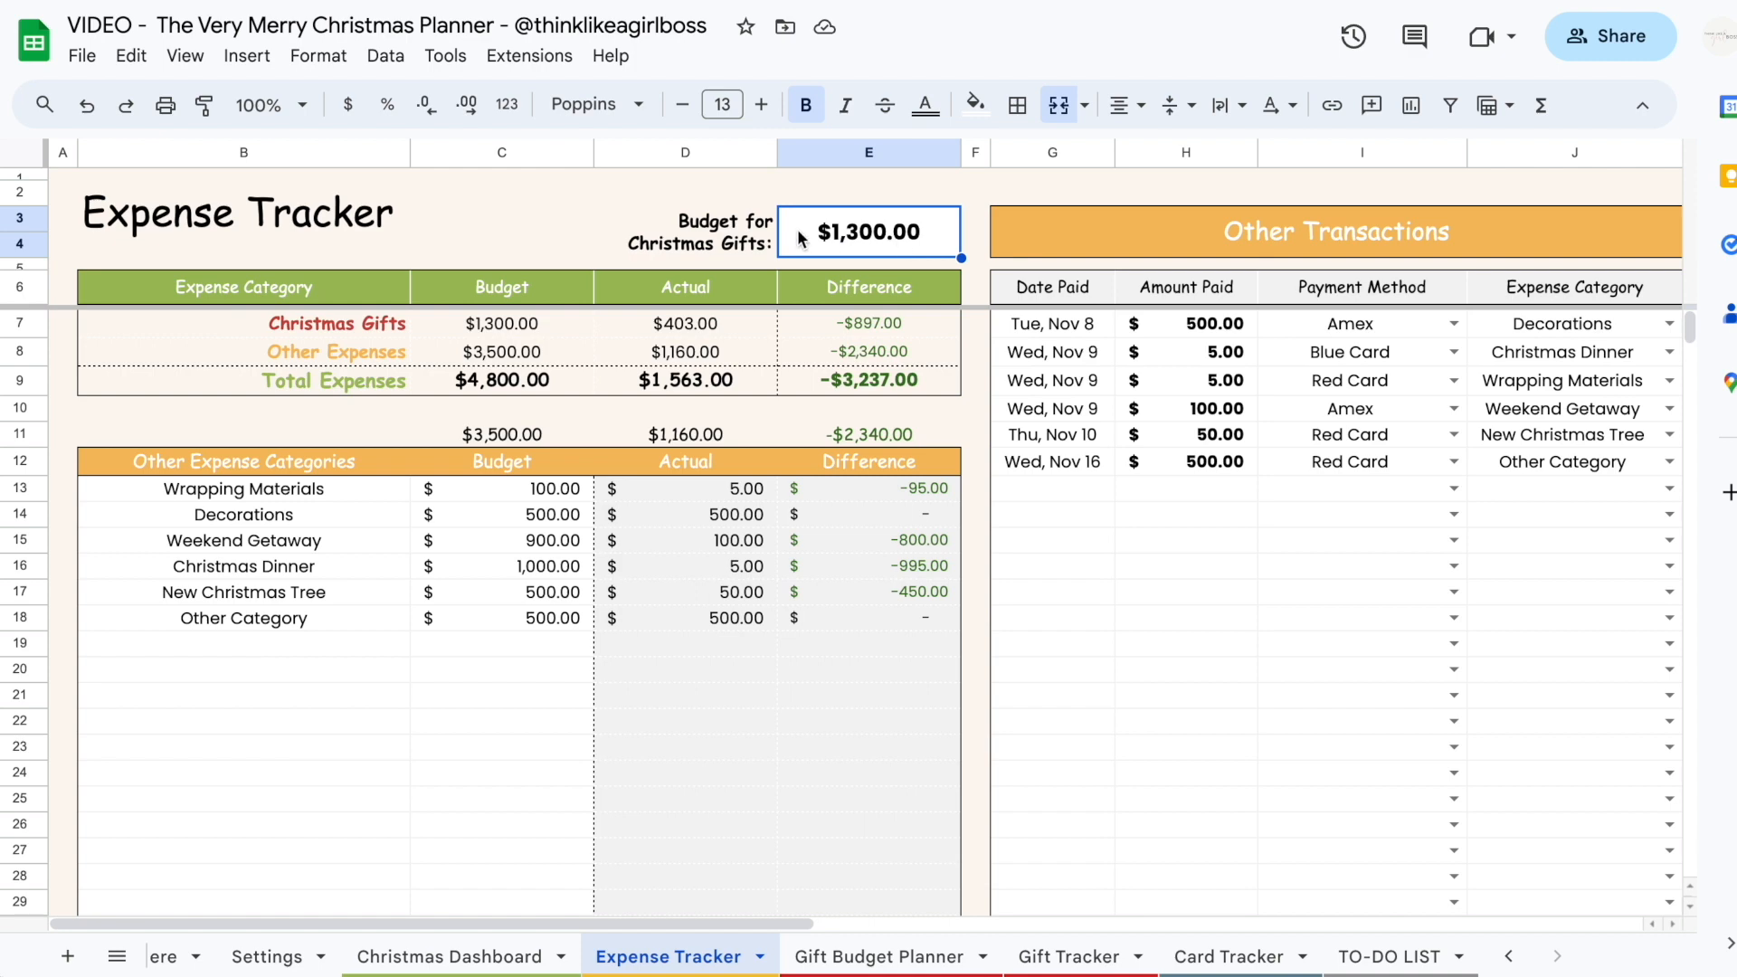
# Set the Budget for Christmas Gifts to 1111 and check the Christmas Gifts budget in the summary
pyautogui.write('1111')
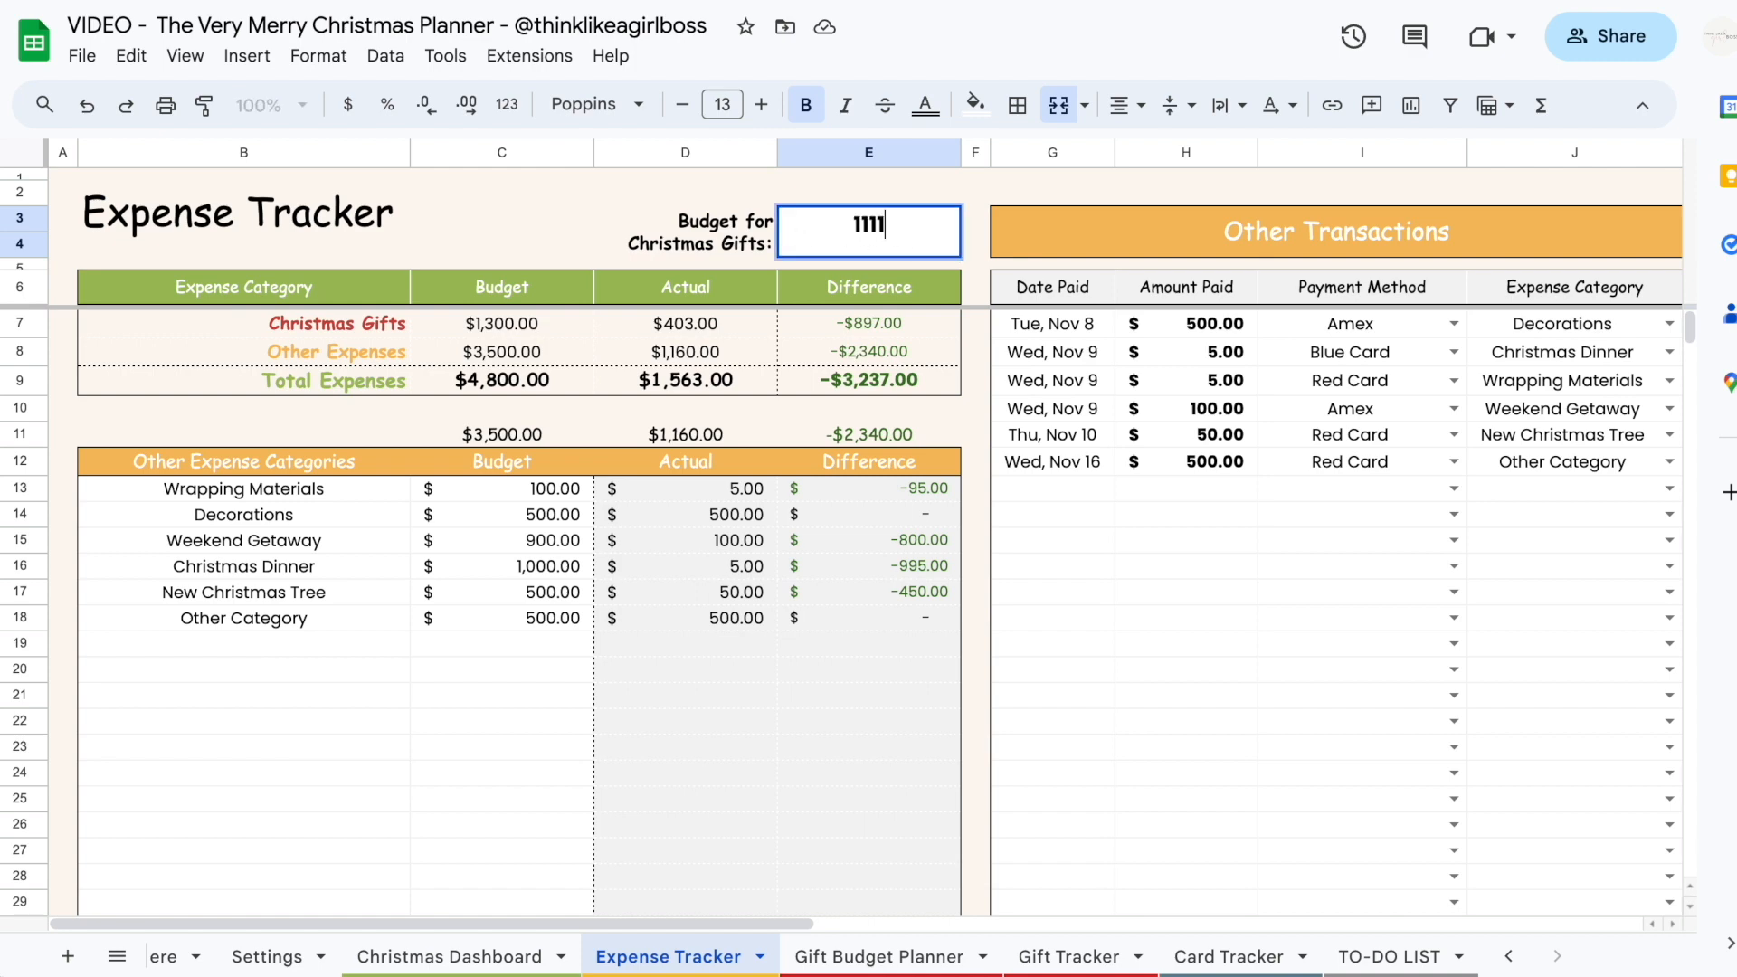
pyautogui.press('Return')
pyautogui.click(546, 329)
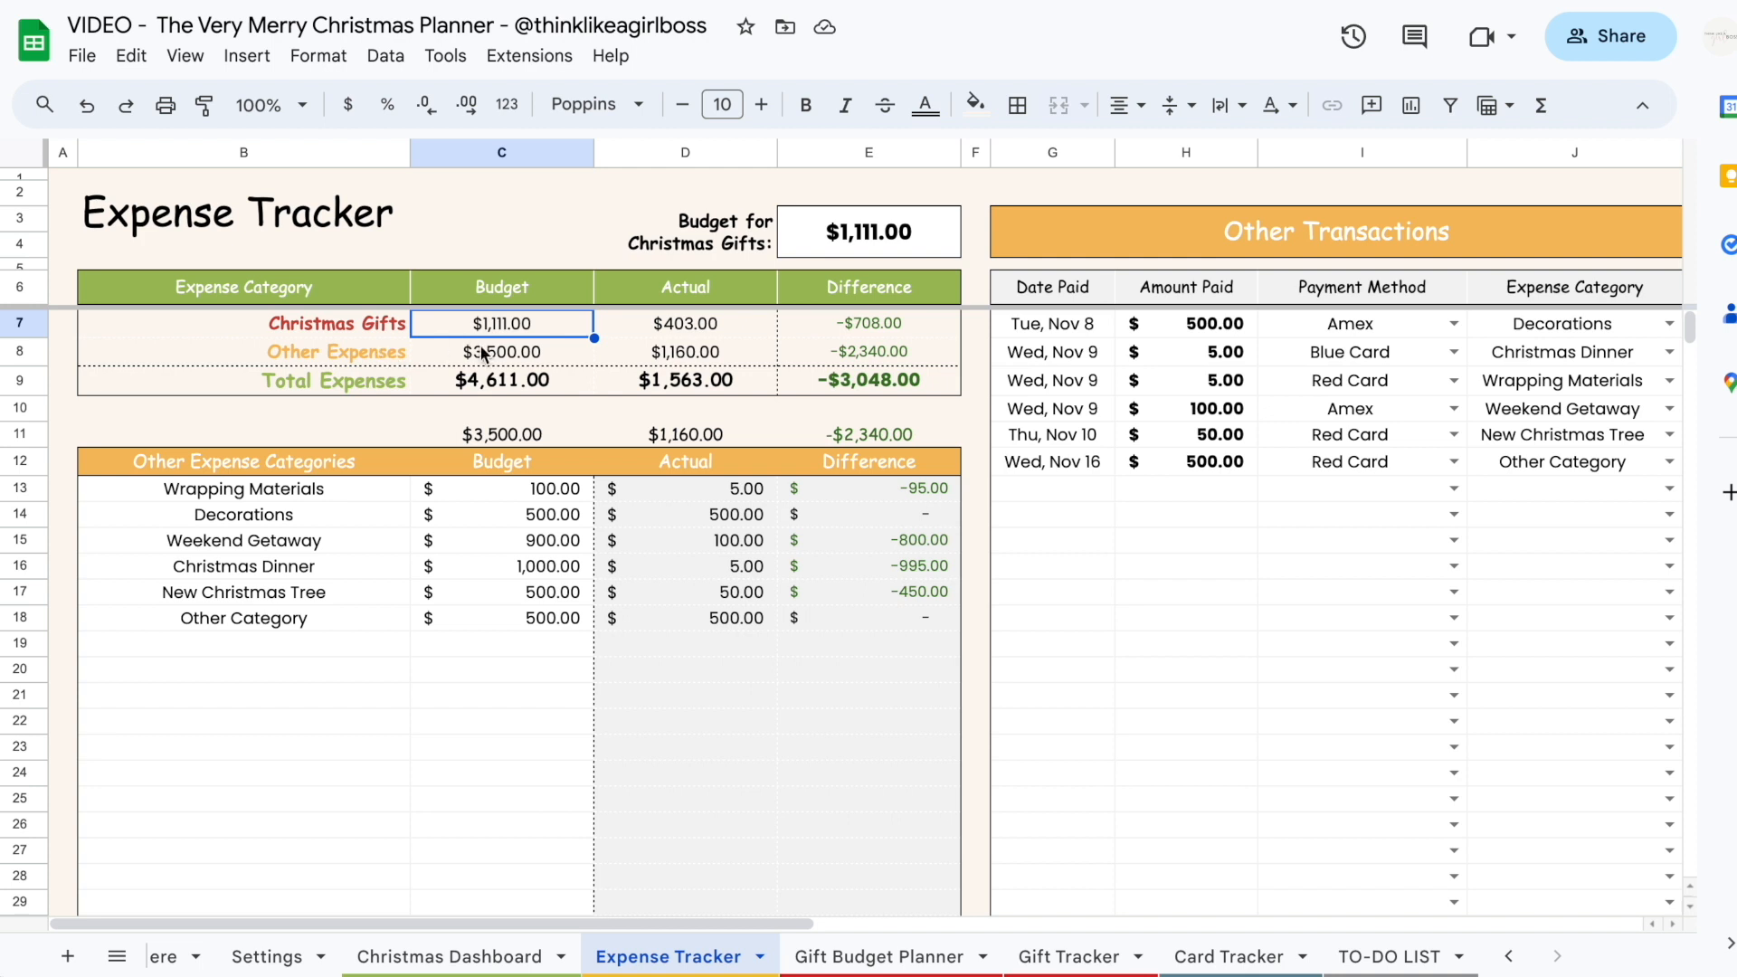
# Review the Other Expense Categories with their budgets, and the budget cells for gifts, other expenses and total expenses
pyautogui.moveTo(321, 491); pyautogui.dragTo(284, 704)
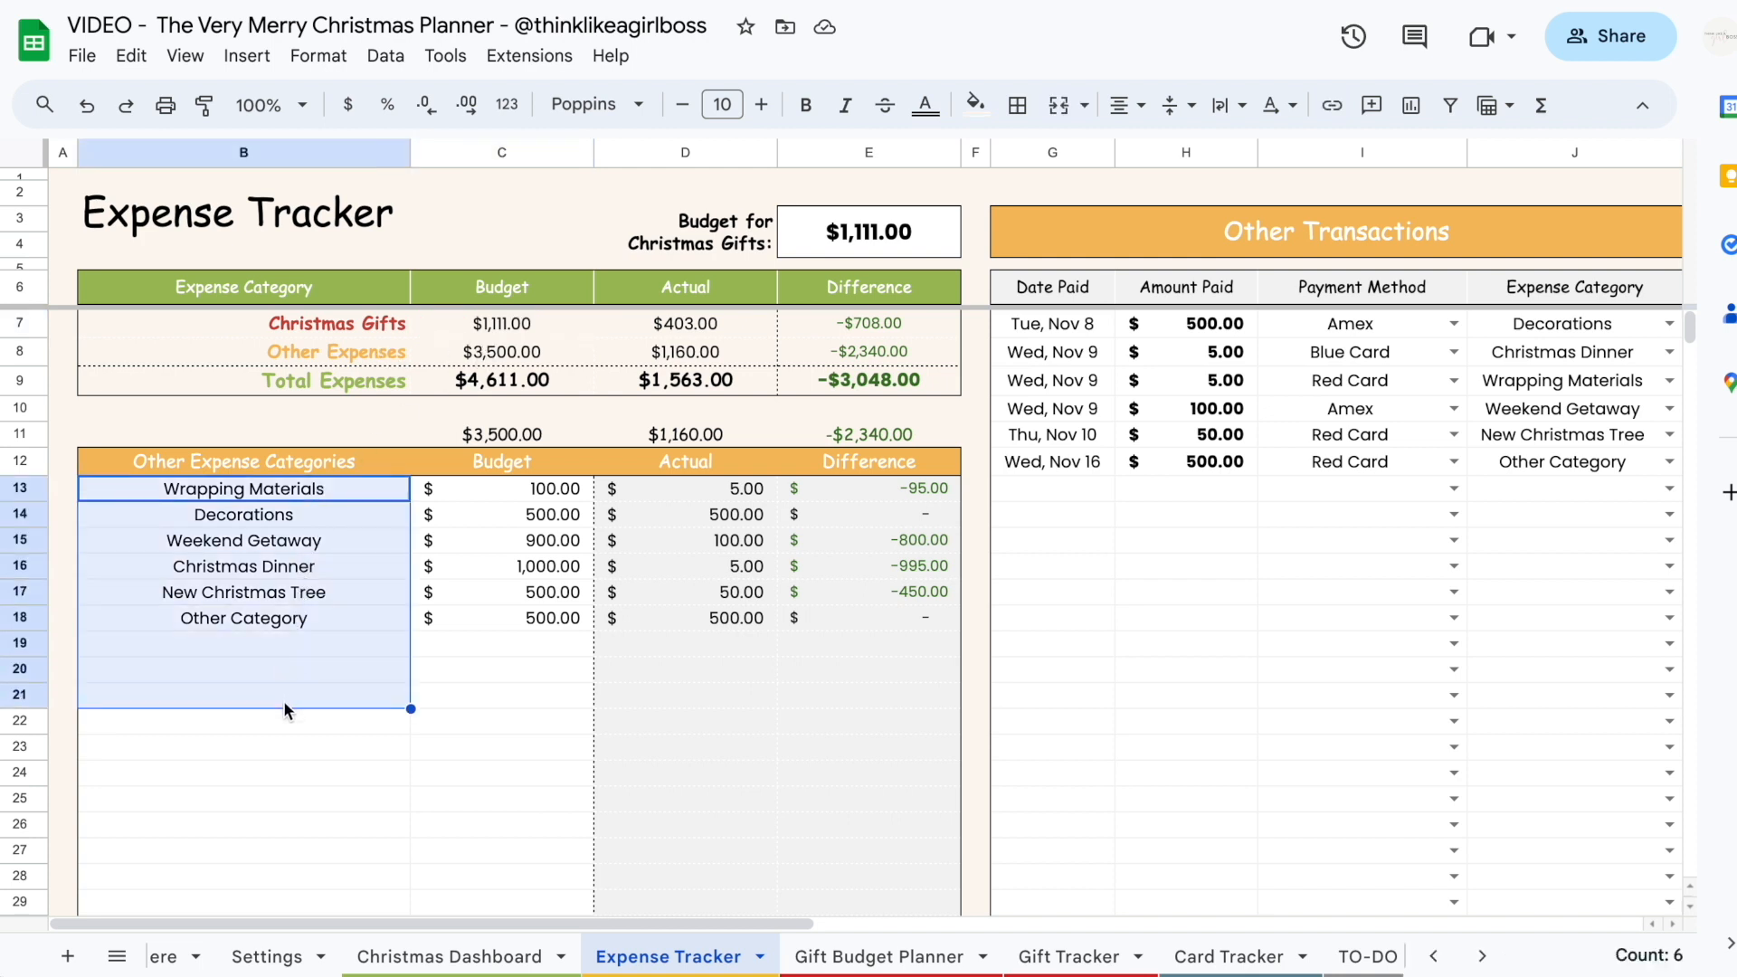
pyautogui.moveTo(470, 485); pyautogui.dragTo(470, 644)
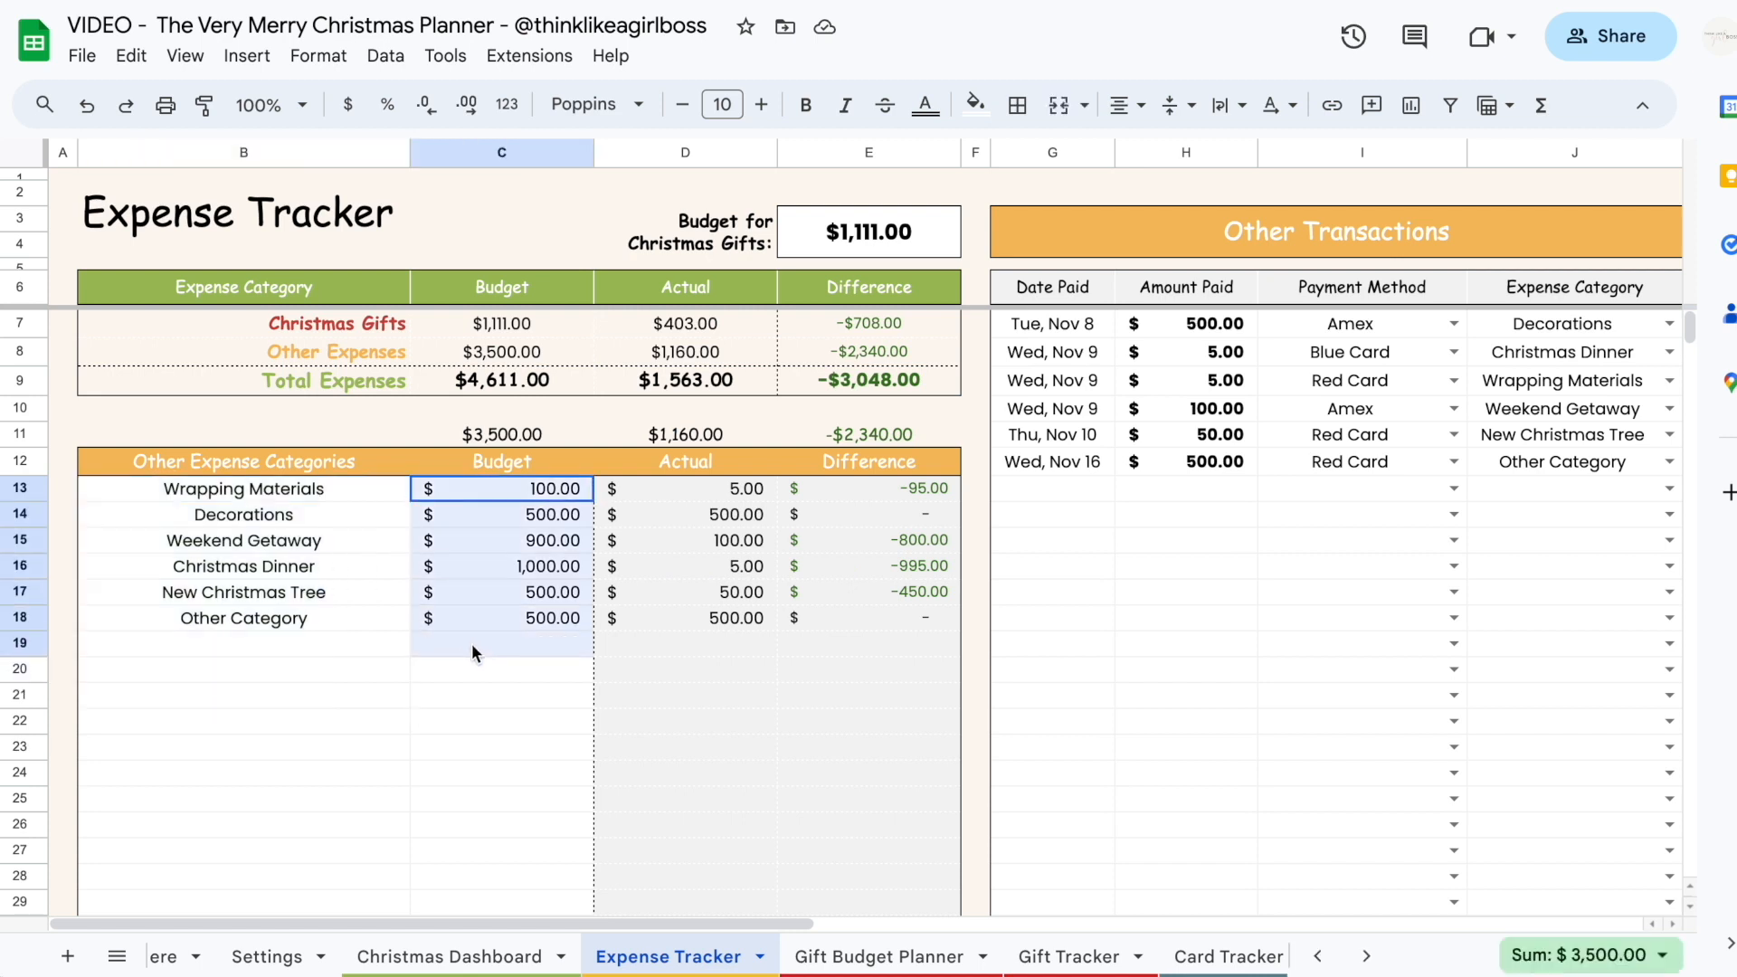
pyautogui.click(570, 357)
pyautogui.click(546, 382)
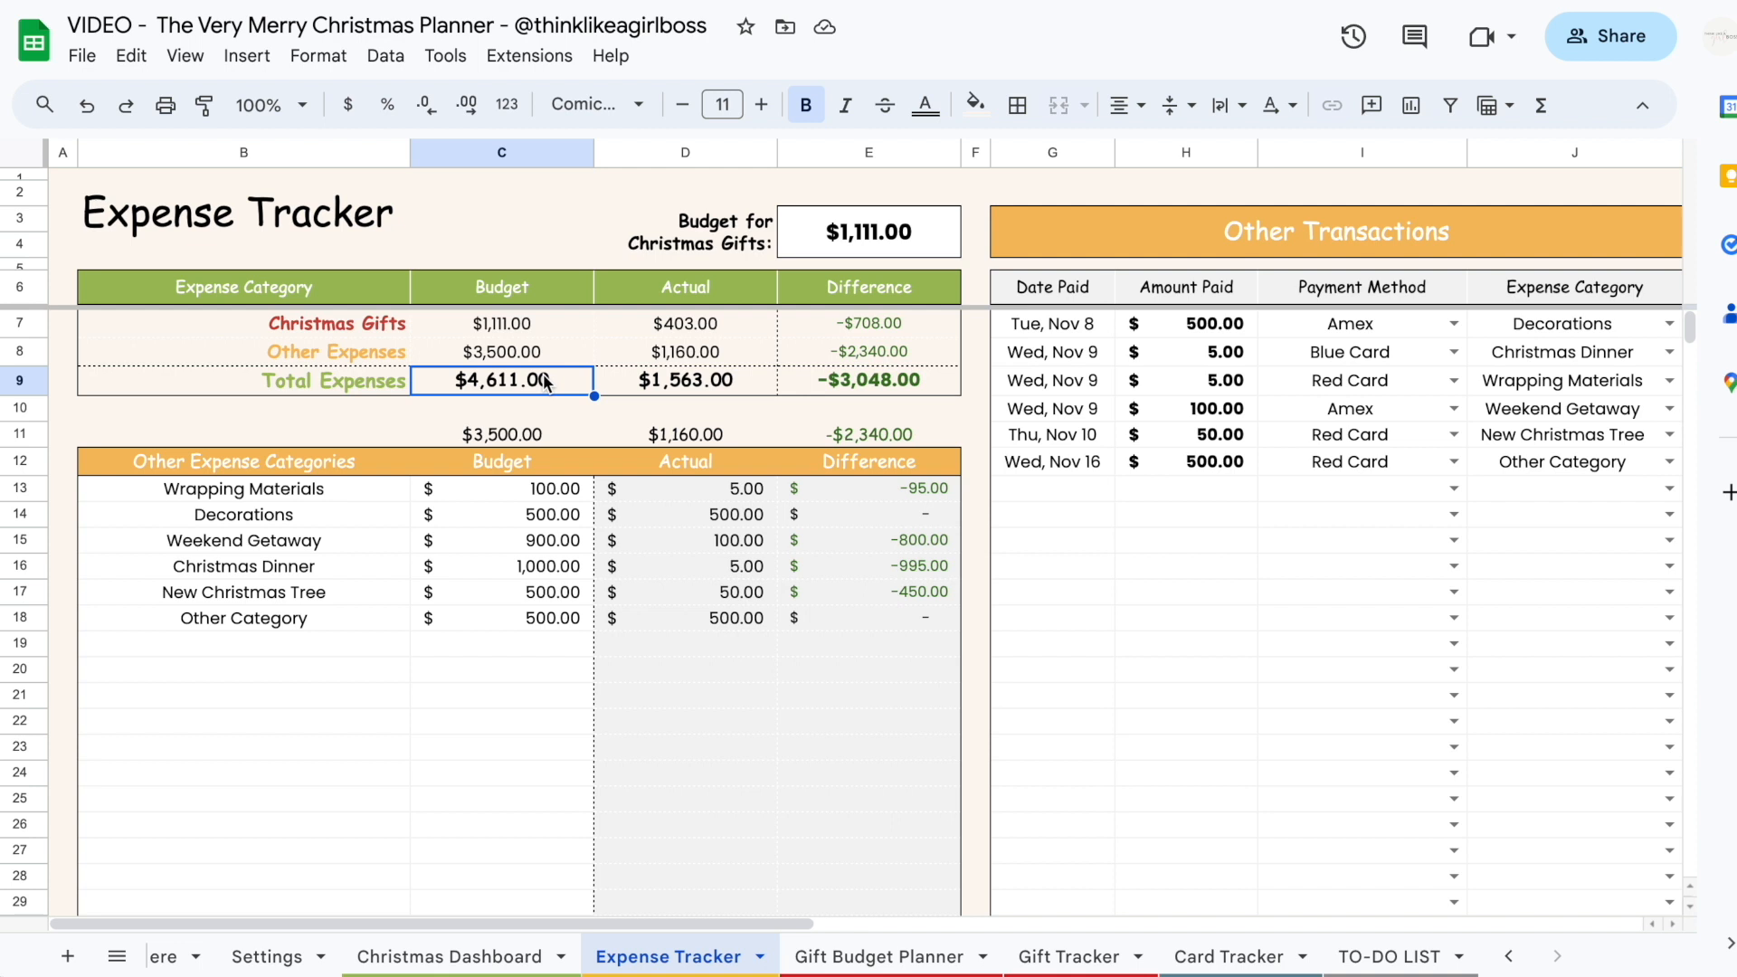
pyautogui.click(512, 329)
pyautogui.click(509, 355)
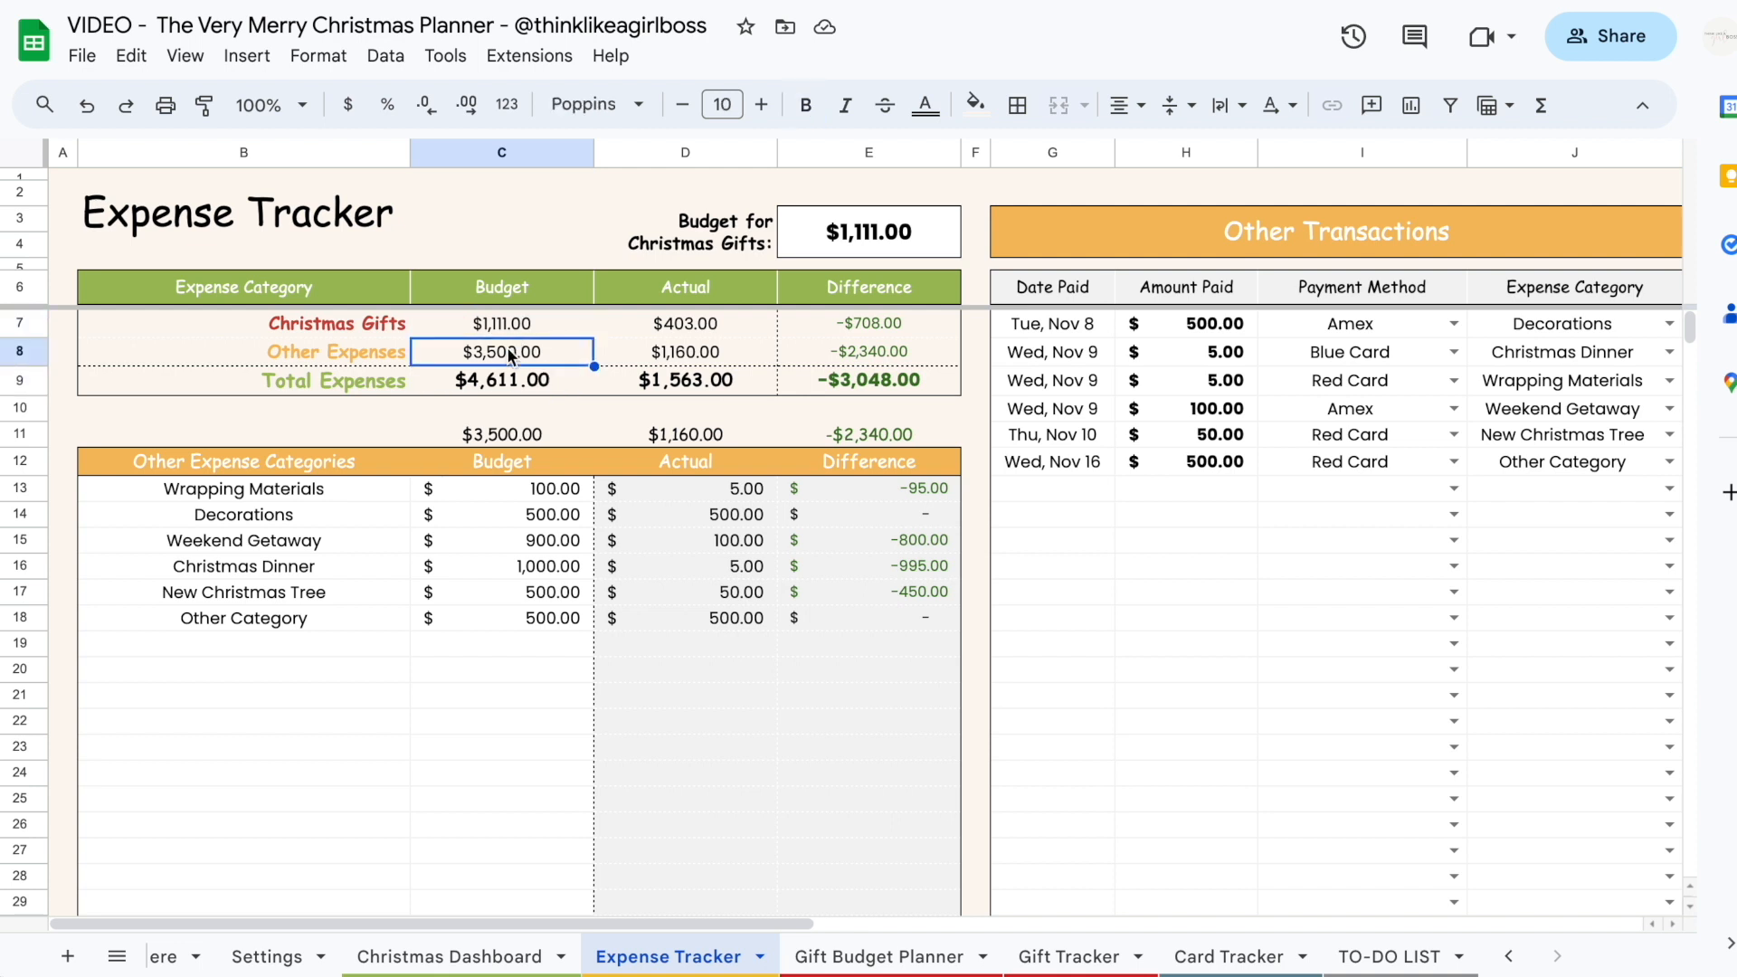
# Set the Budget for Christmas Gifts to 1300
pyautogui.click(868, 231)
pyautogui.write('1300')
pyautogui.click(1185, 643)
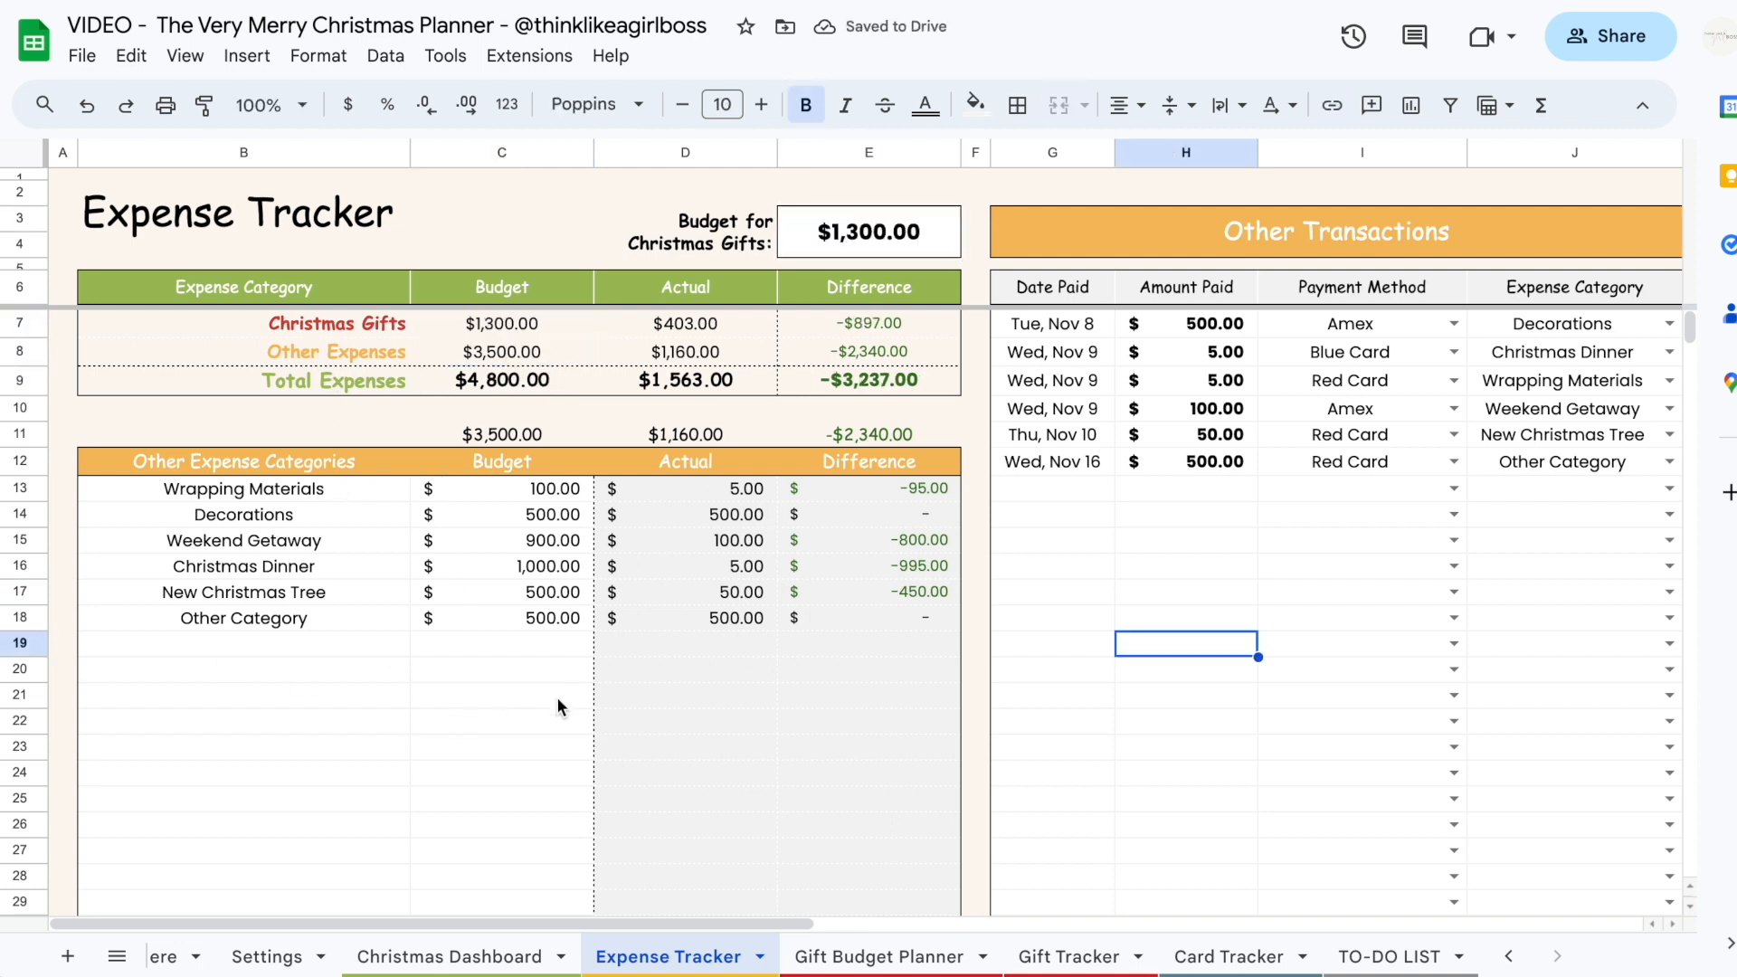
# Examine the Other Transactions table, including its blank entry row 13 and the Description column
pyautogui.hscroll(4, 620, 670)
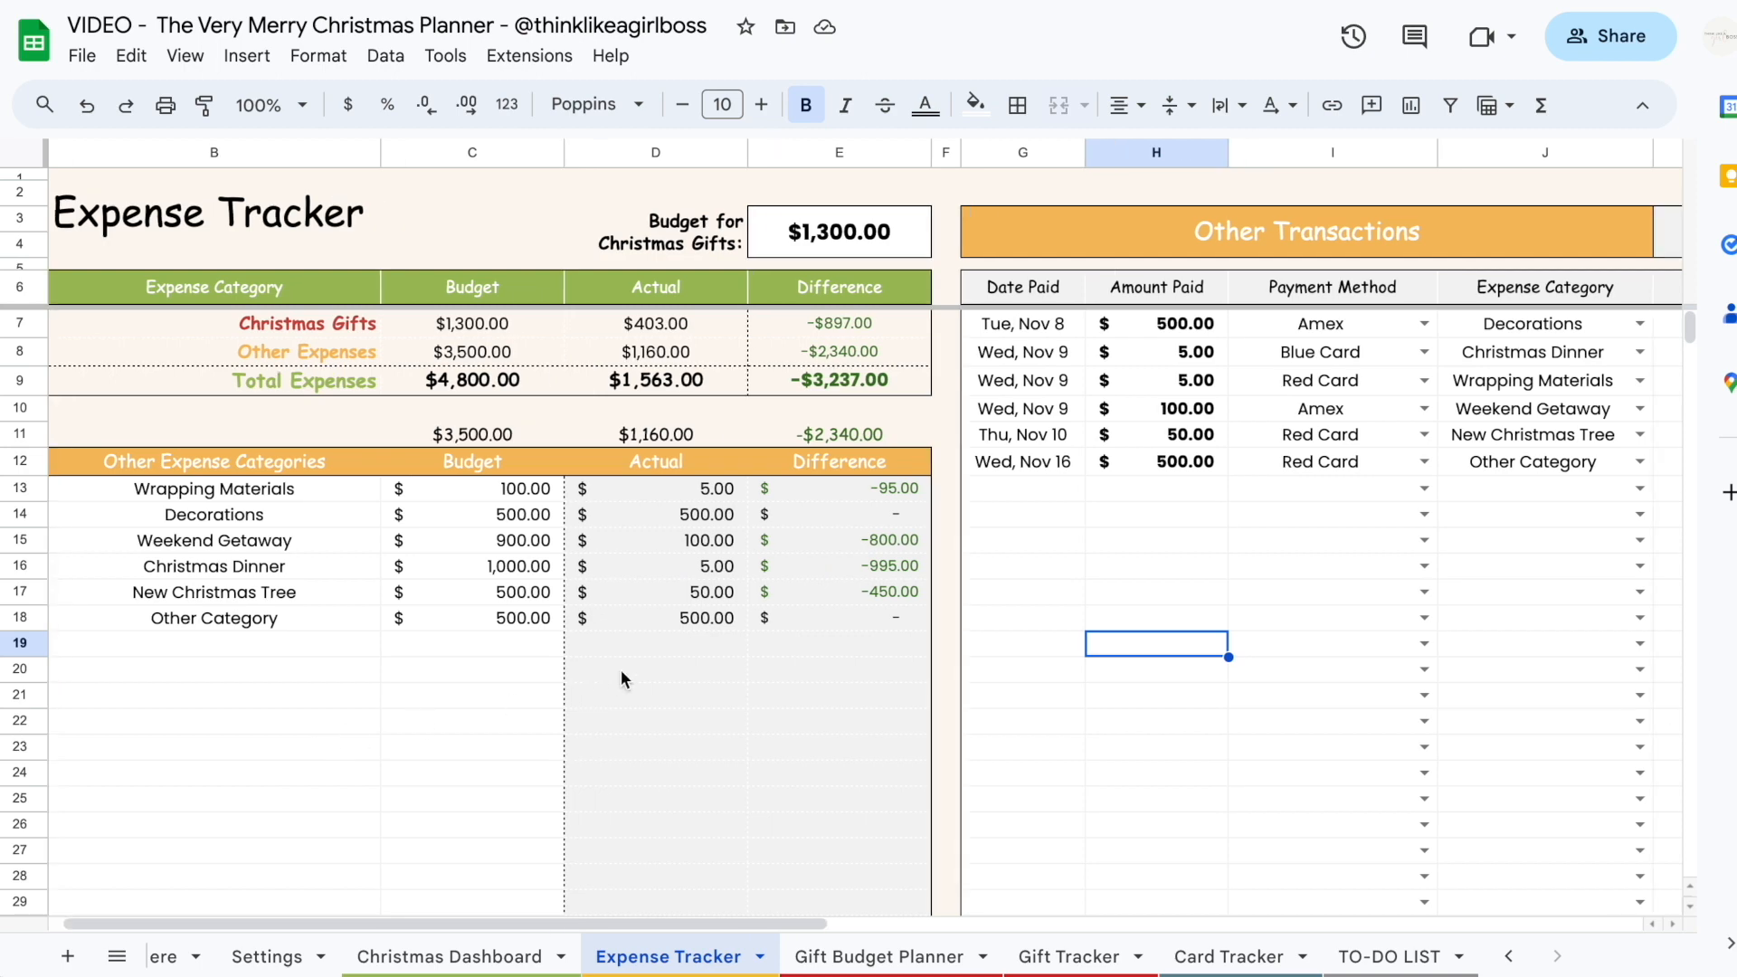
pyautogui.moveTo(715, 324); pyautogui.dragTo(1355, 680)
pyautogui.click(1427, 618)
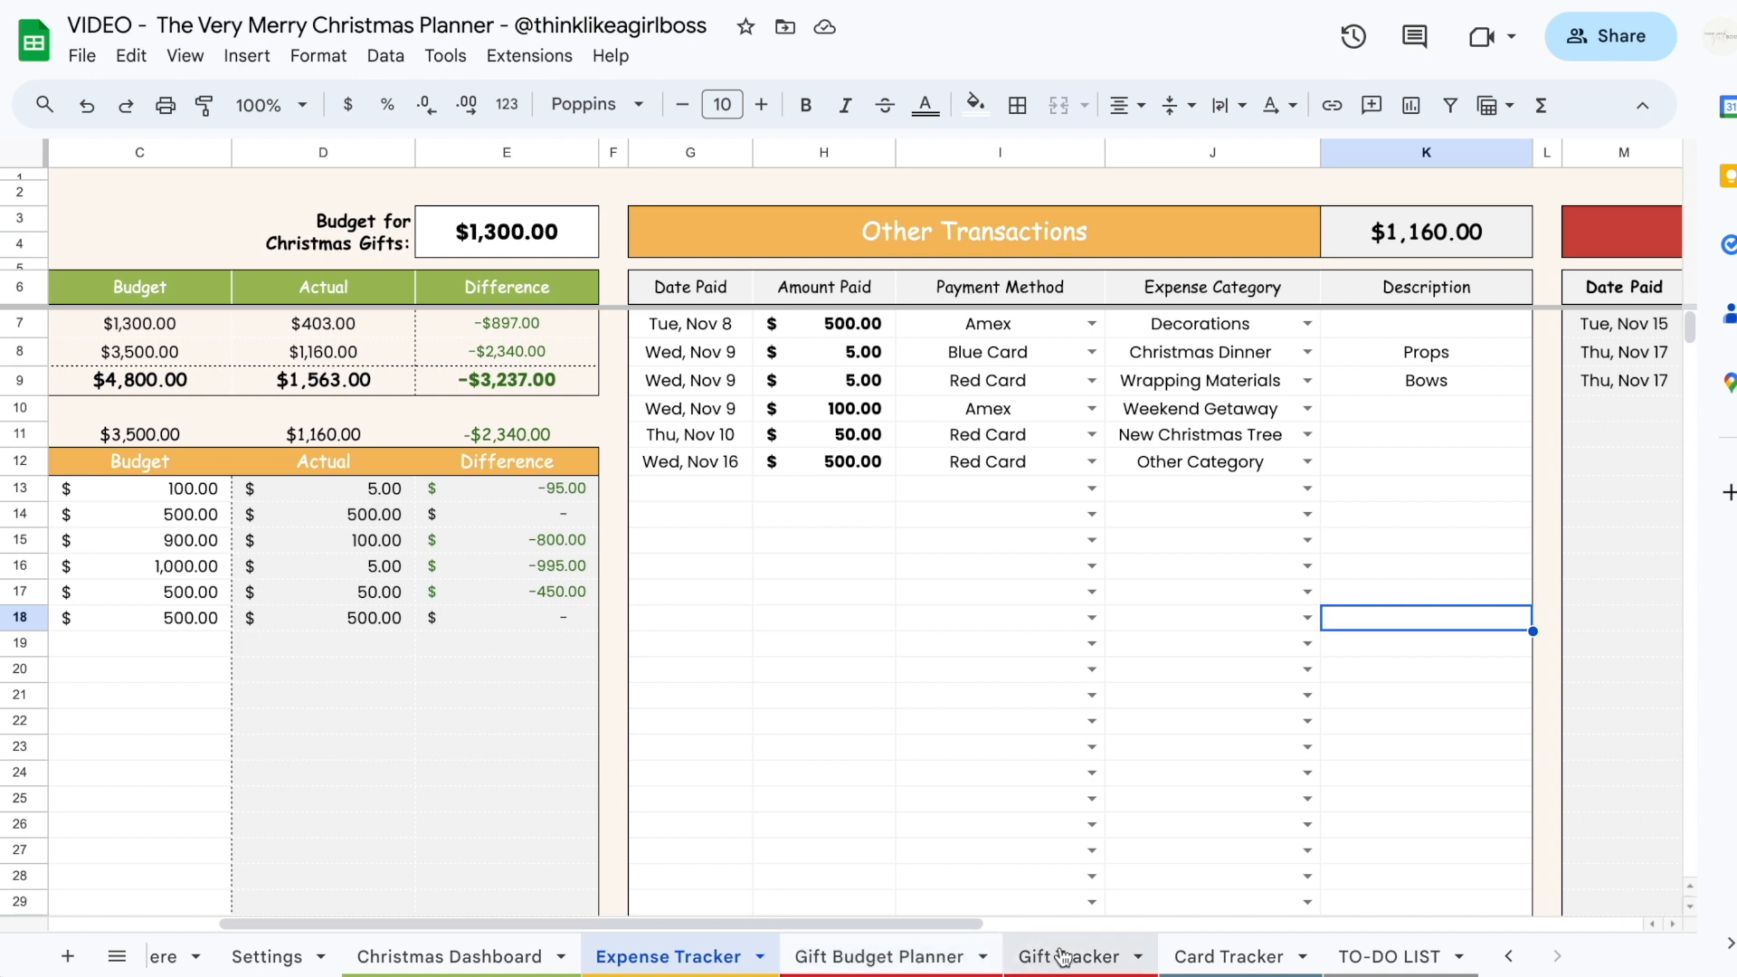
pyautogui.click(1156, 641)
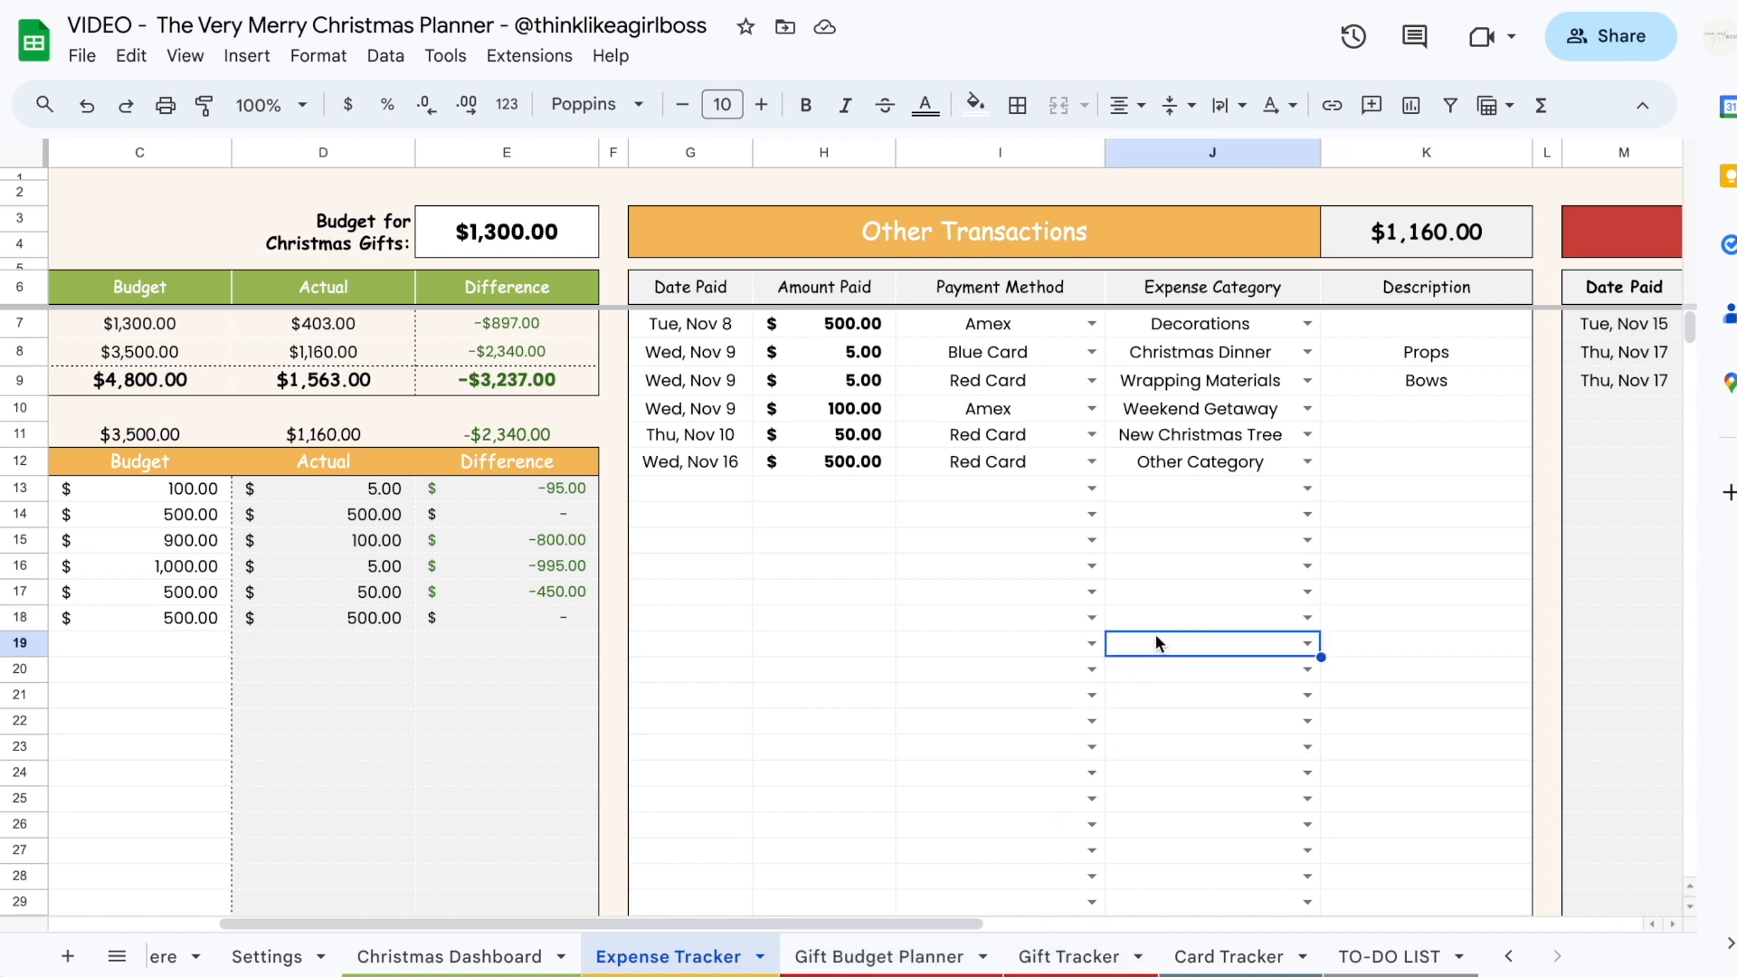
pyautogui.moveTo(723, 489); pyautogui.dragTo(1299, 504)
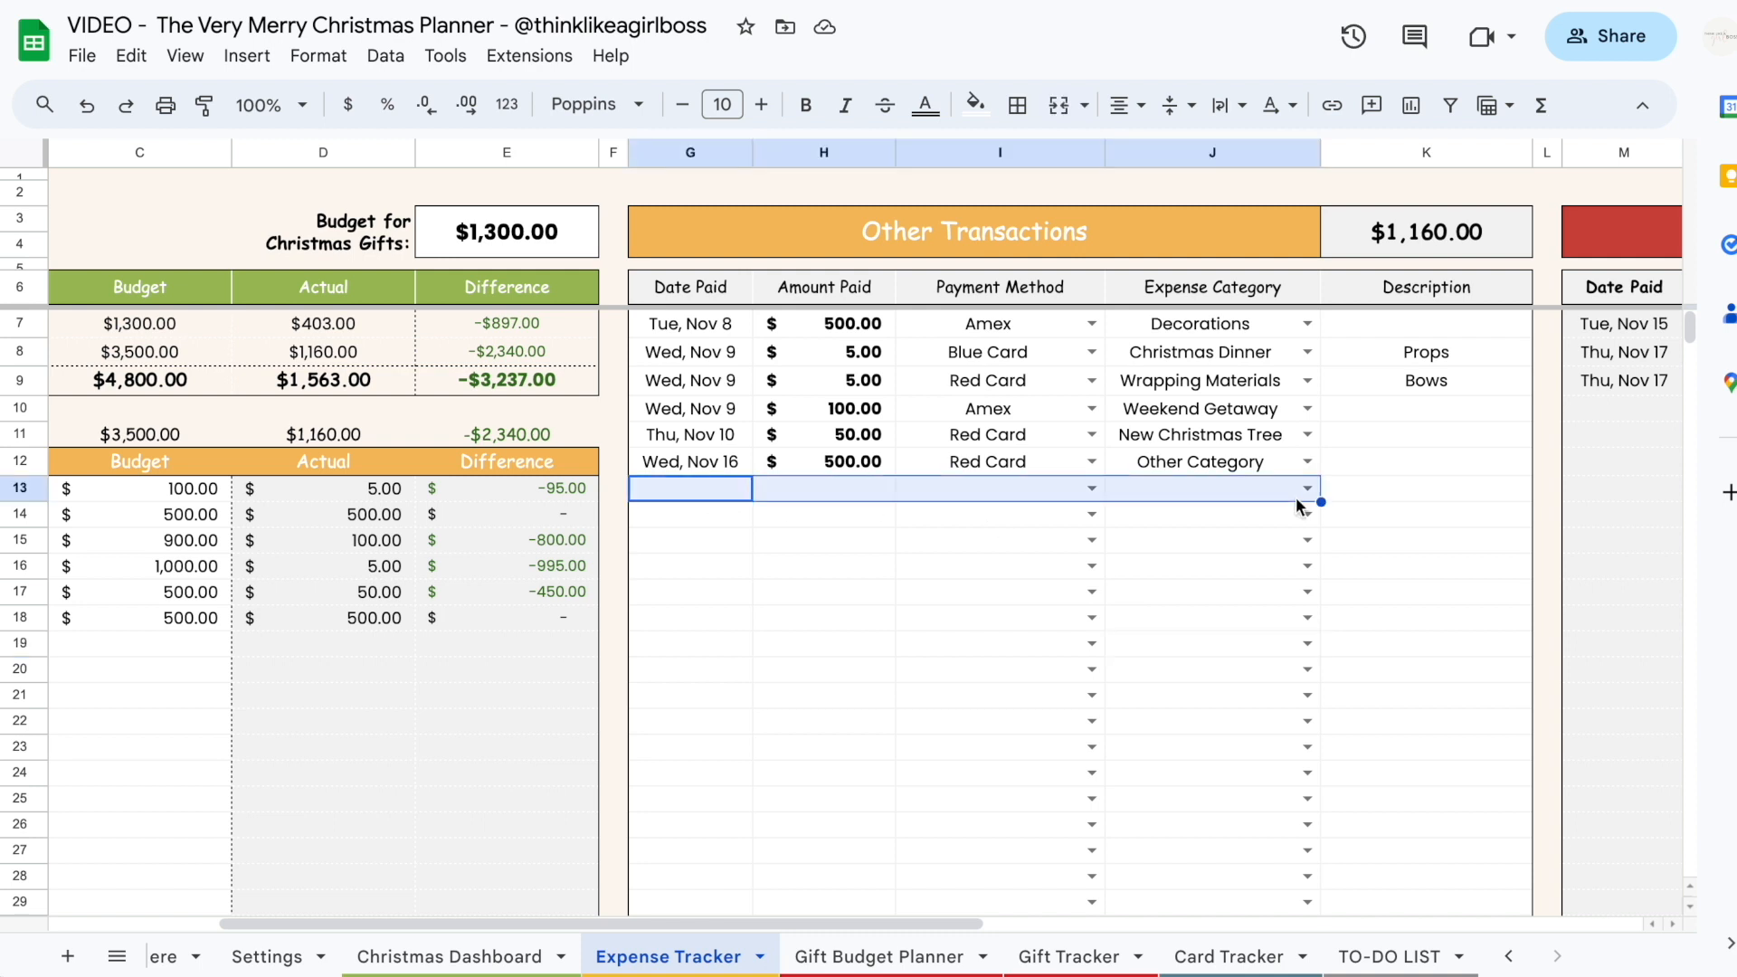
pyautogui.click(1393, 507)
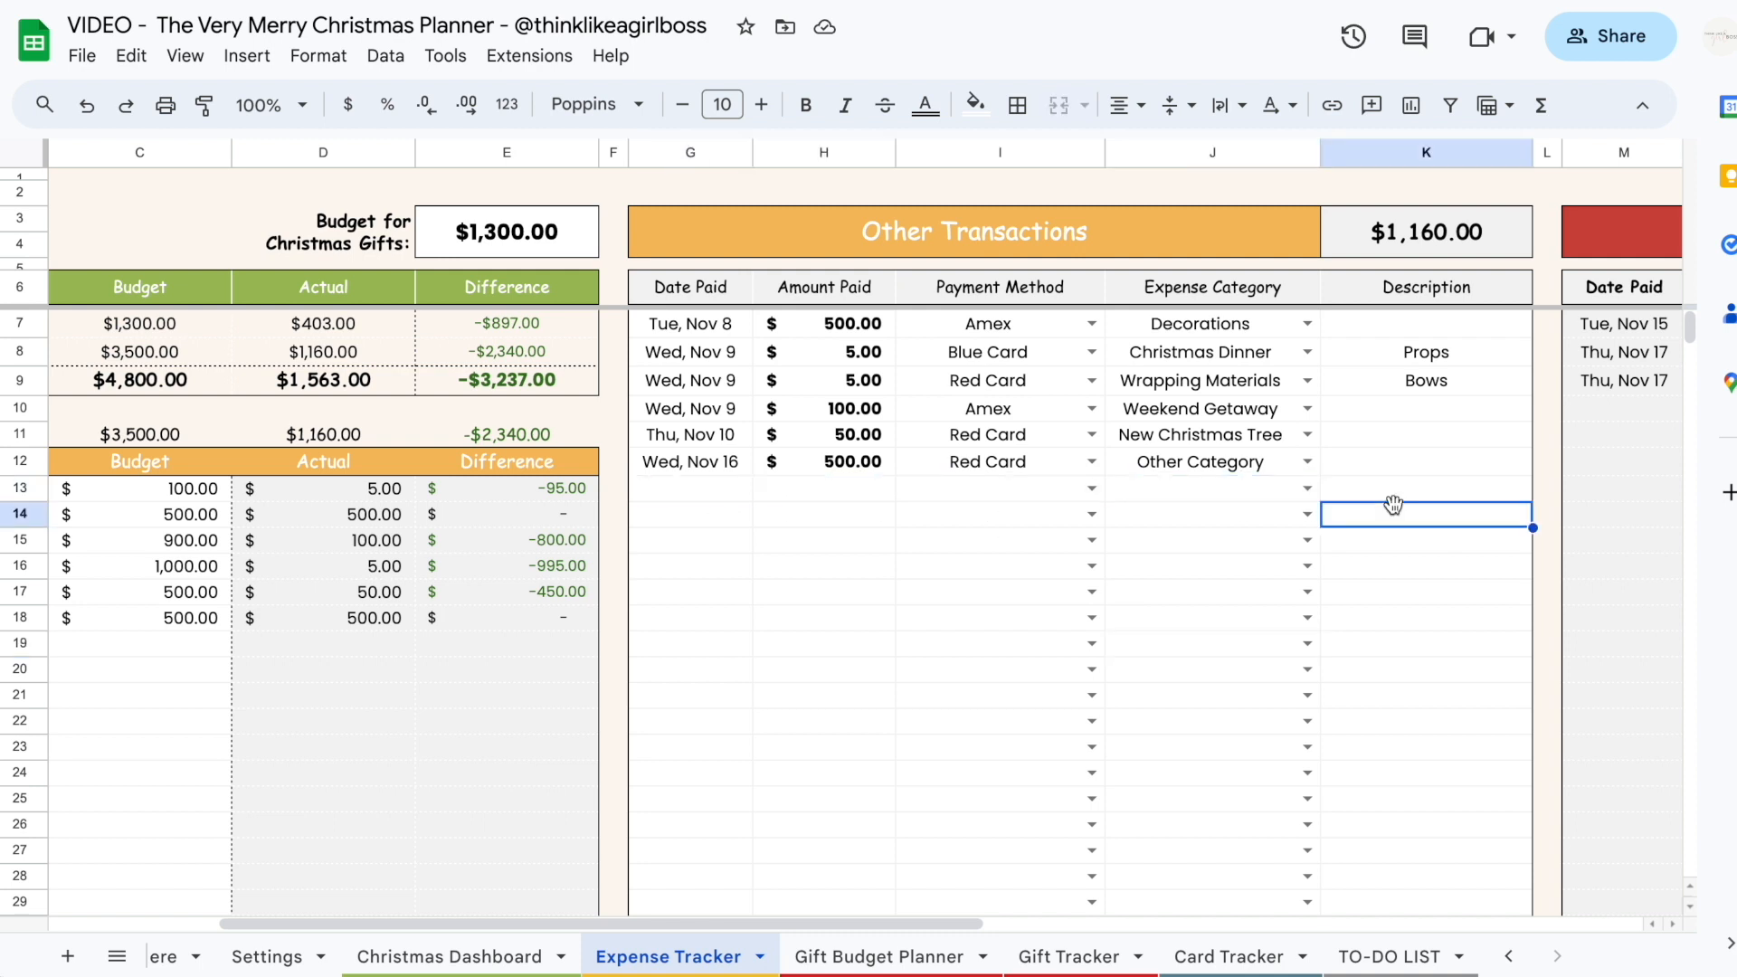
# Assign the Christmas Dinner expense category to row 13 of Other Transactions and view the category options again
pyautogui.click(1308, 489)
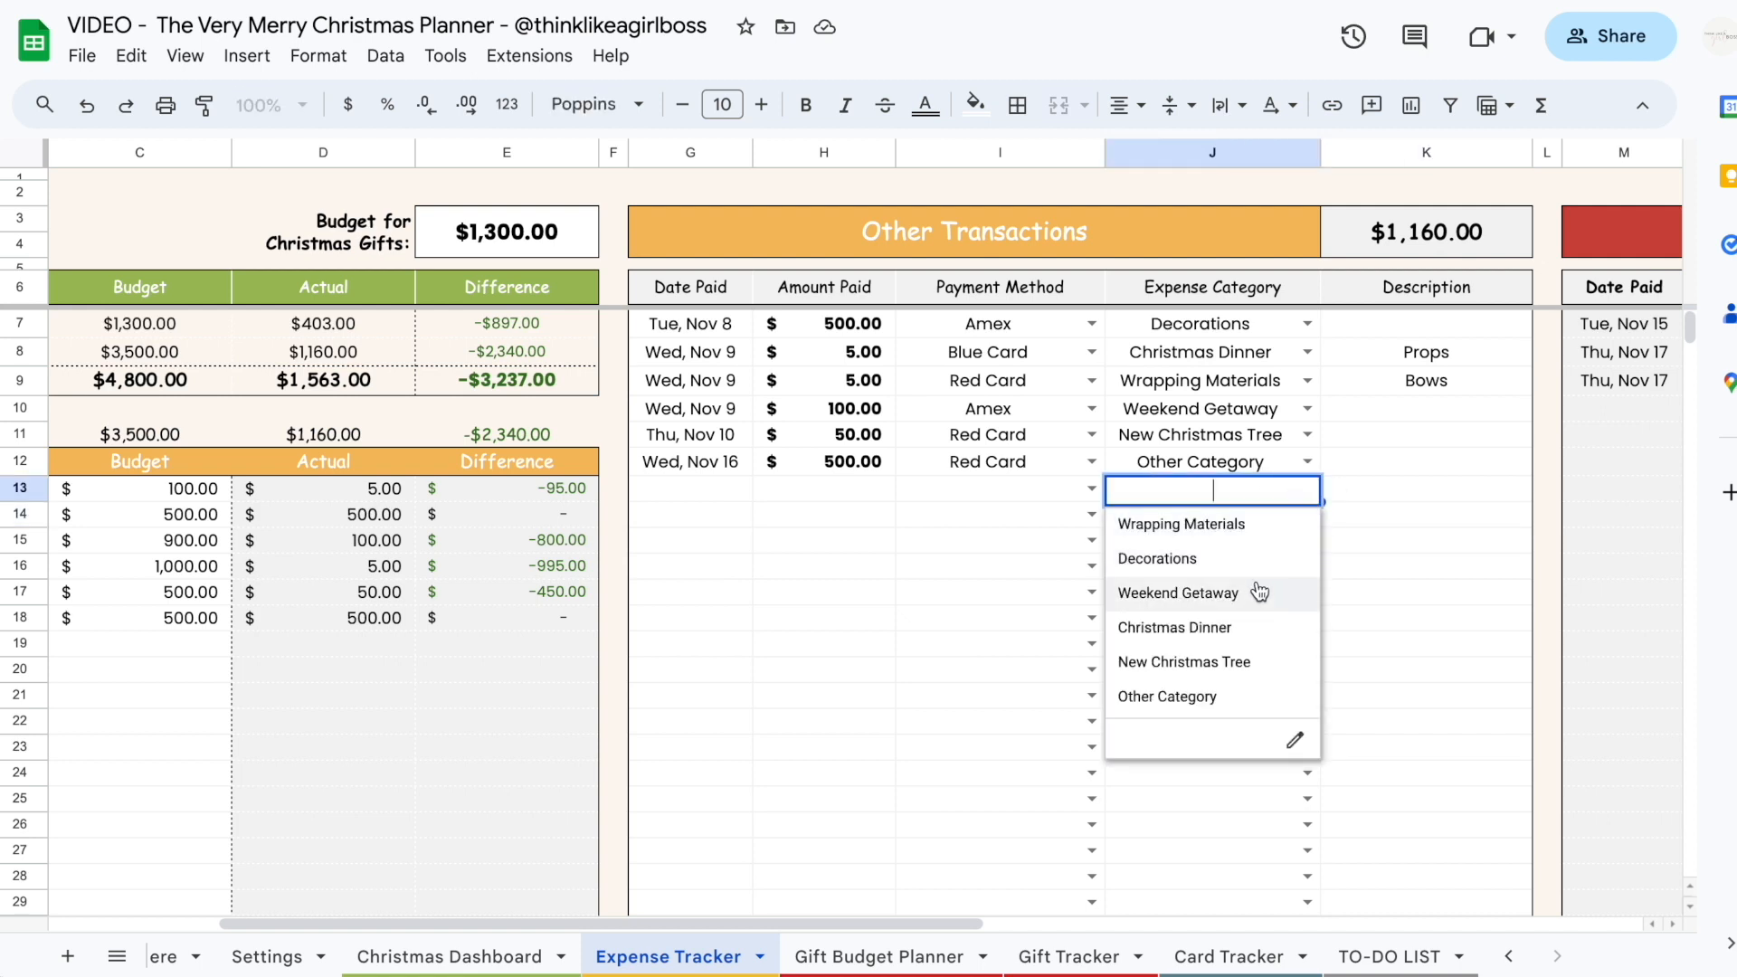
pyautogui.click(1264, 628)
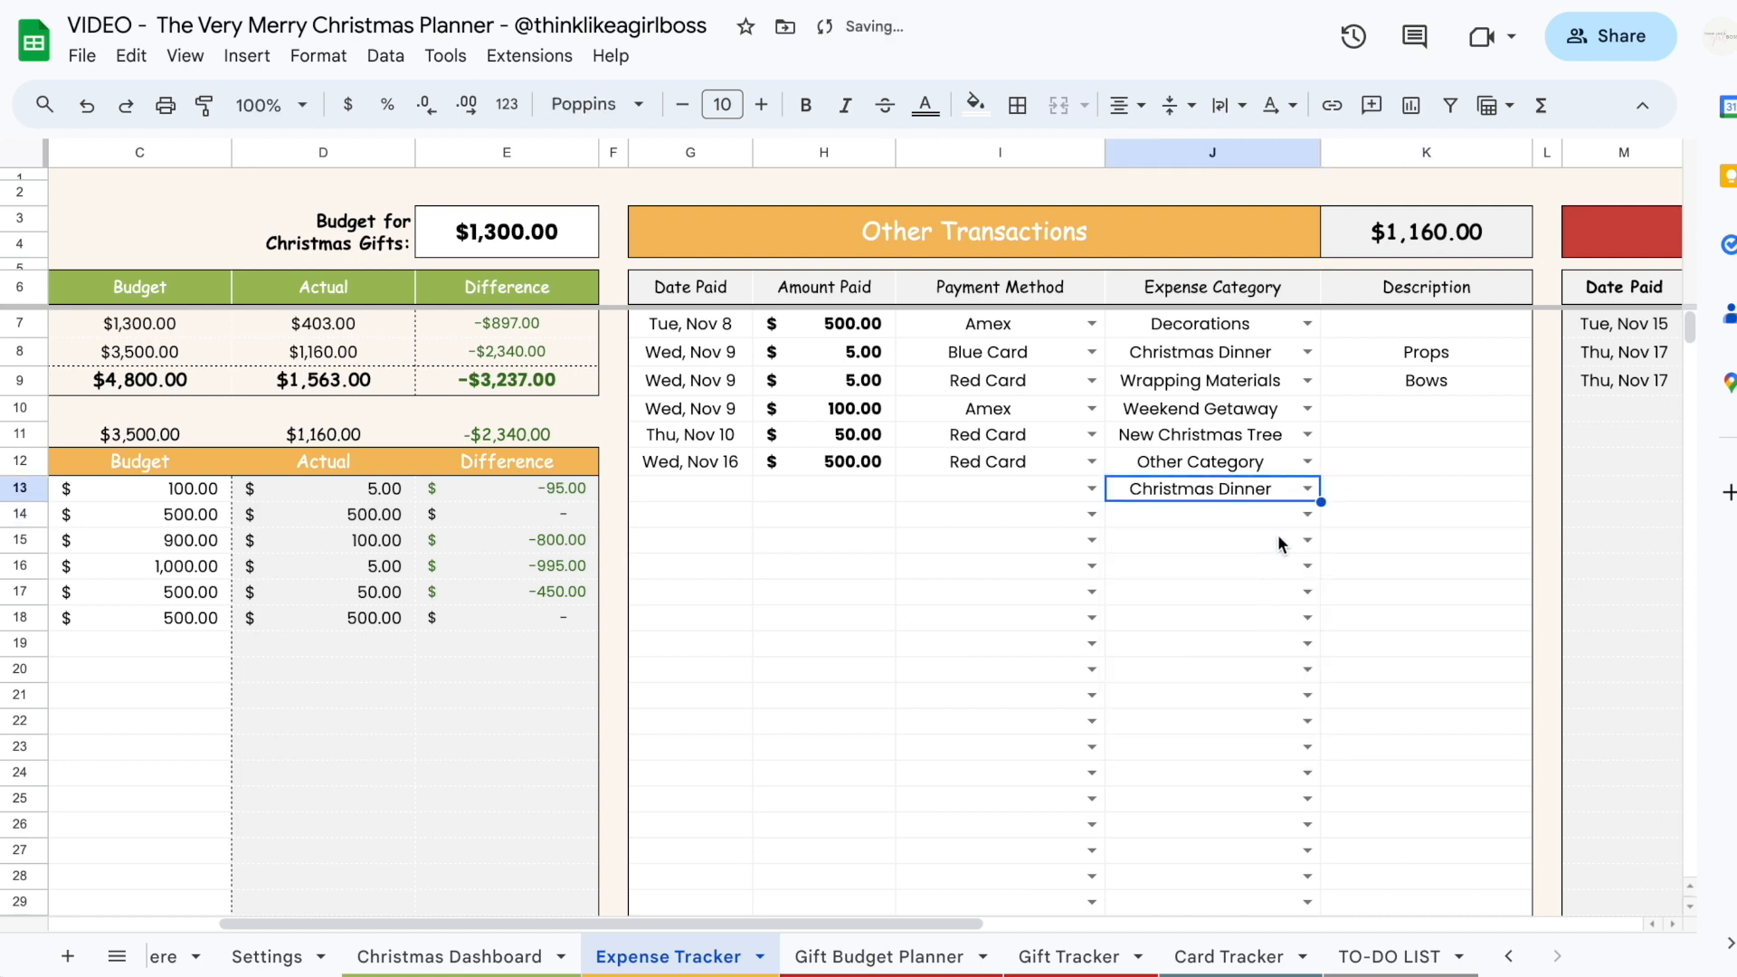
pyautogui.click(1308, 488)
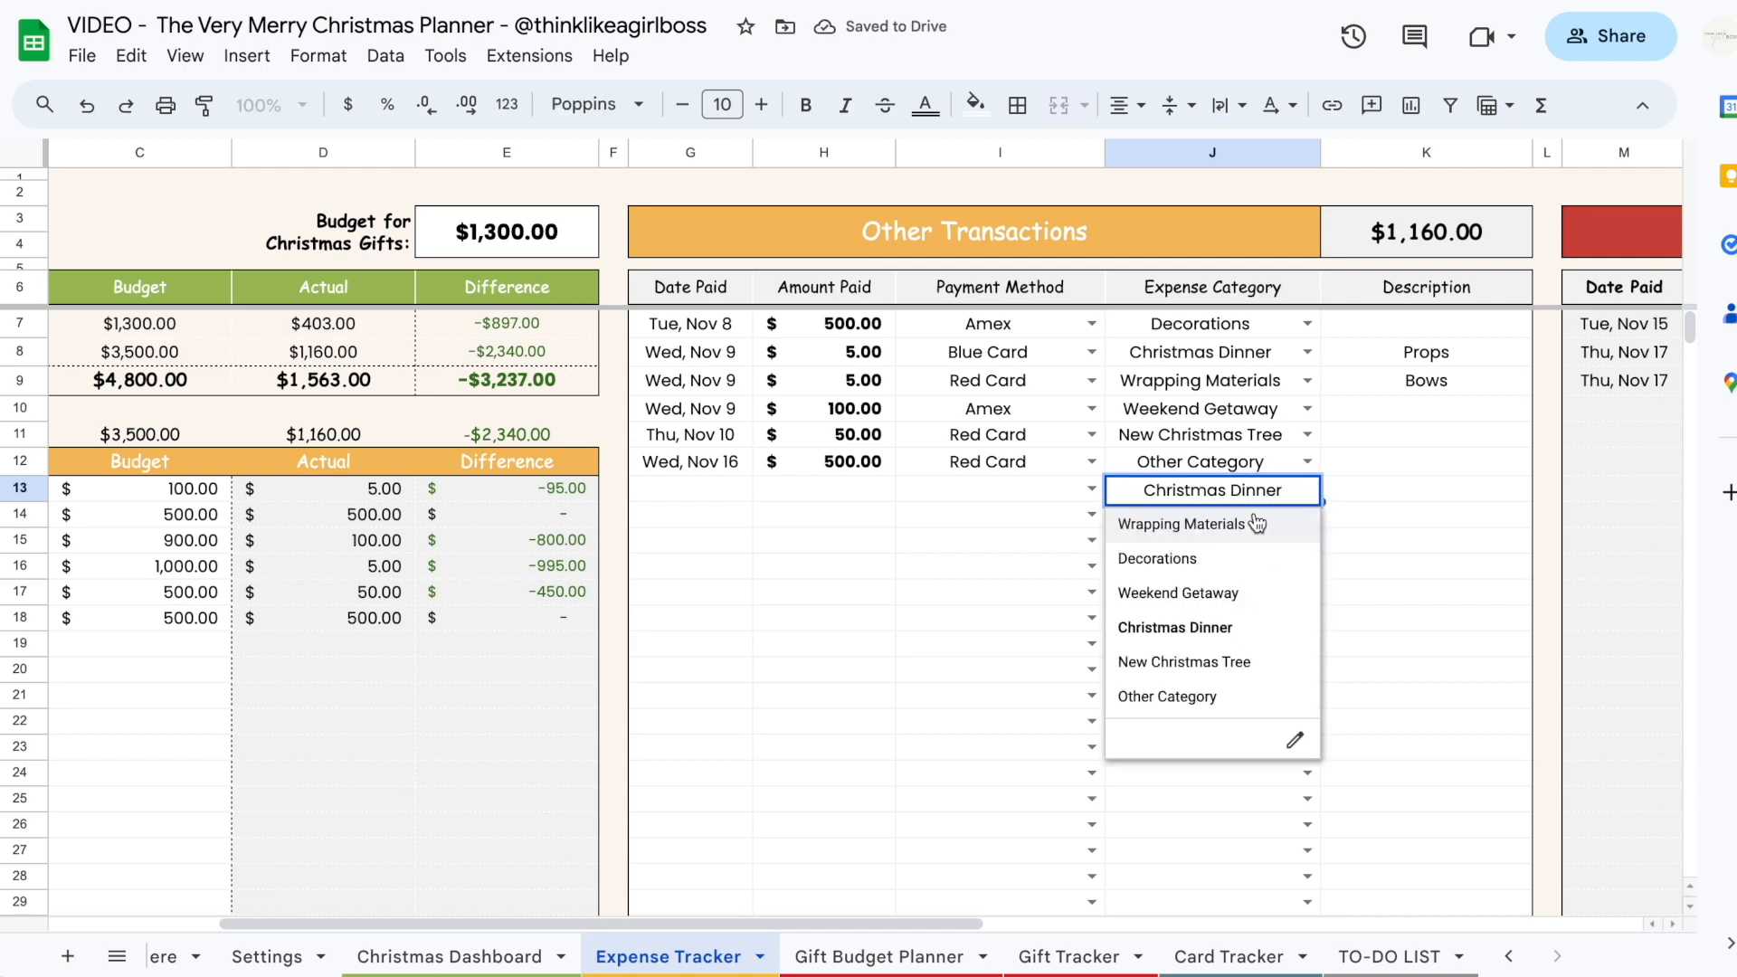
# Add SOMETHING NEW as a category in row 19 of the Other Expense Categories list
pyautogui.hscroll(-5, 955, 580)
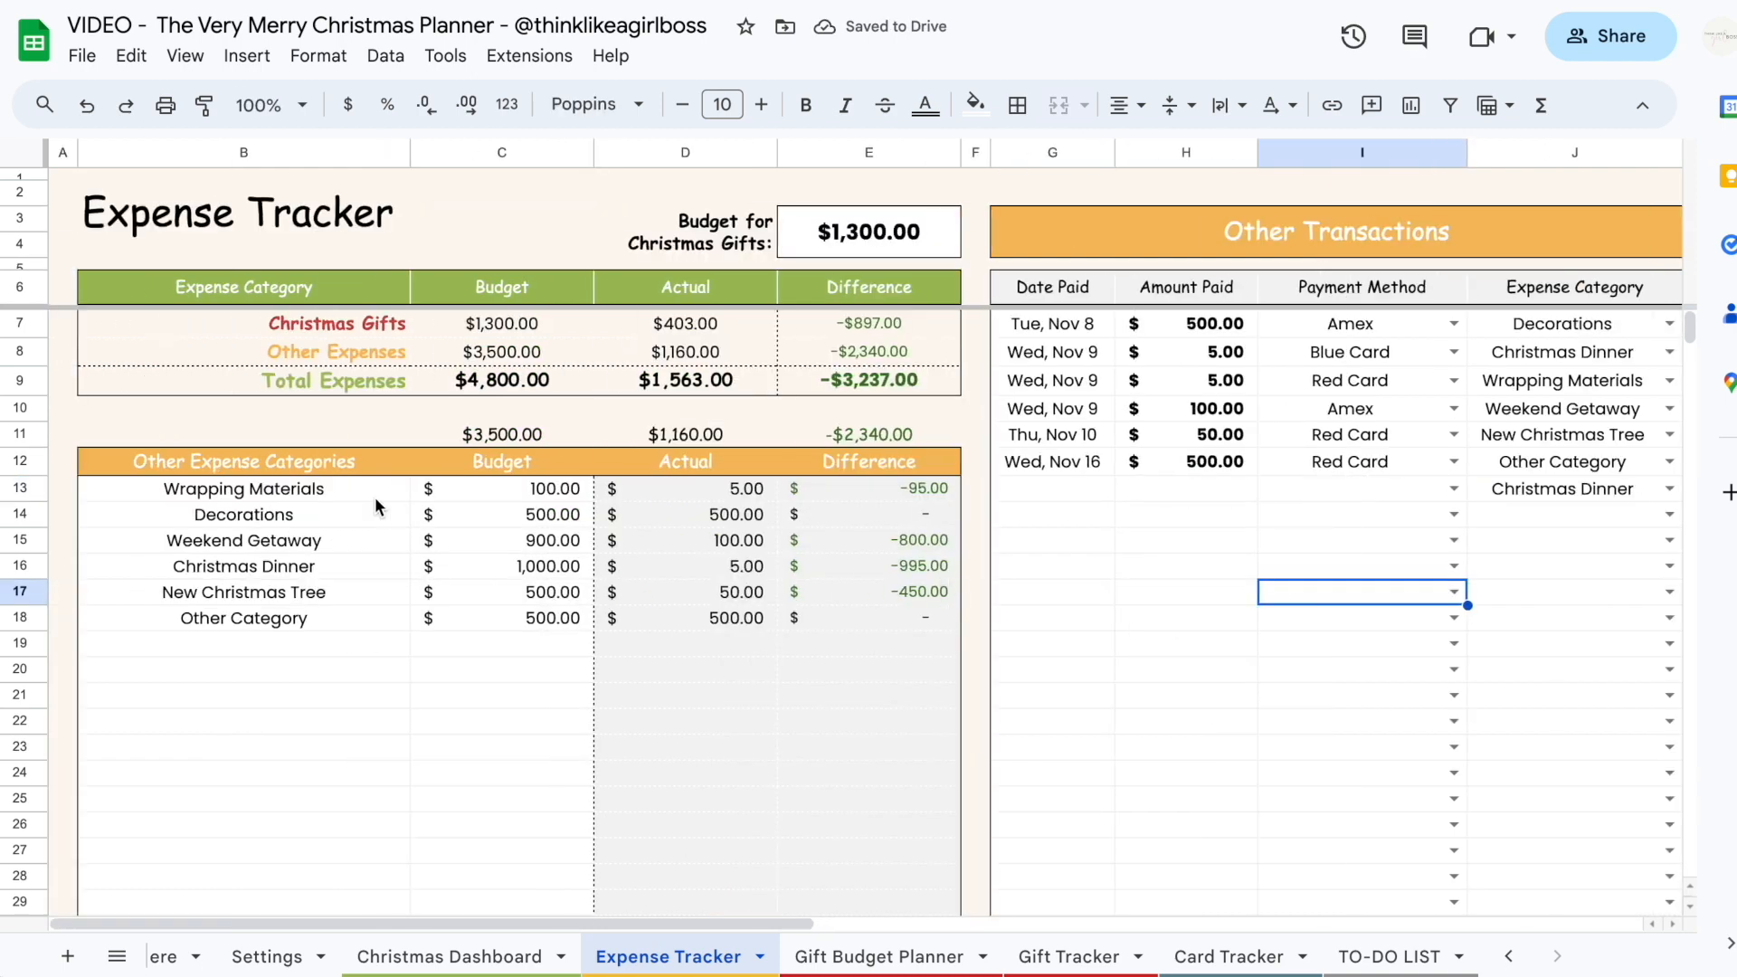
pyautogui.moveTo(377, 496); pyautogui.dragTo(376, 589)
pyautogui.click(376, 644)
pyautogui.write('SOMETHING NEW')
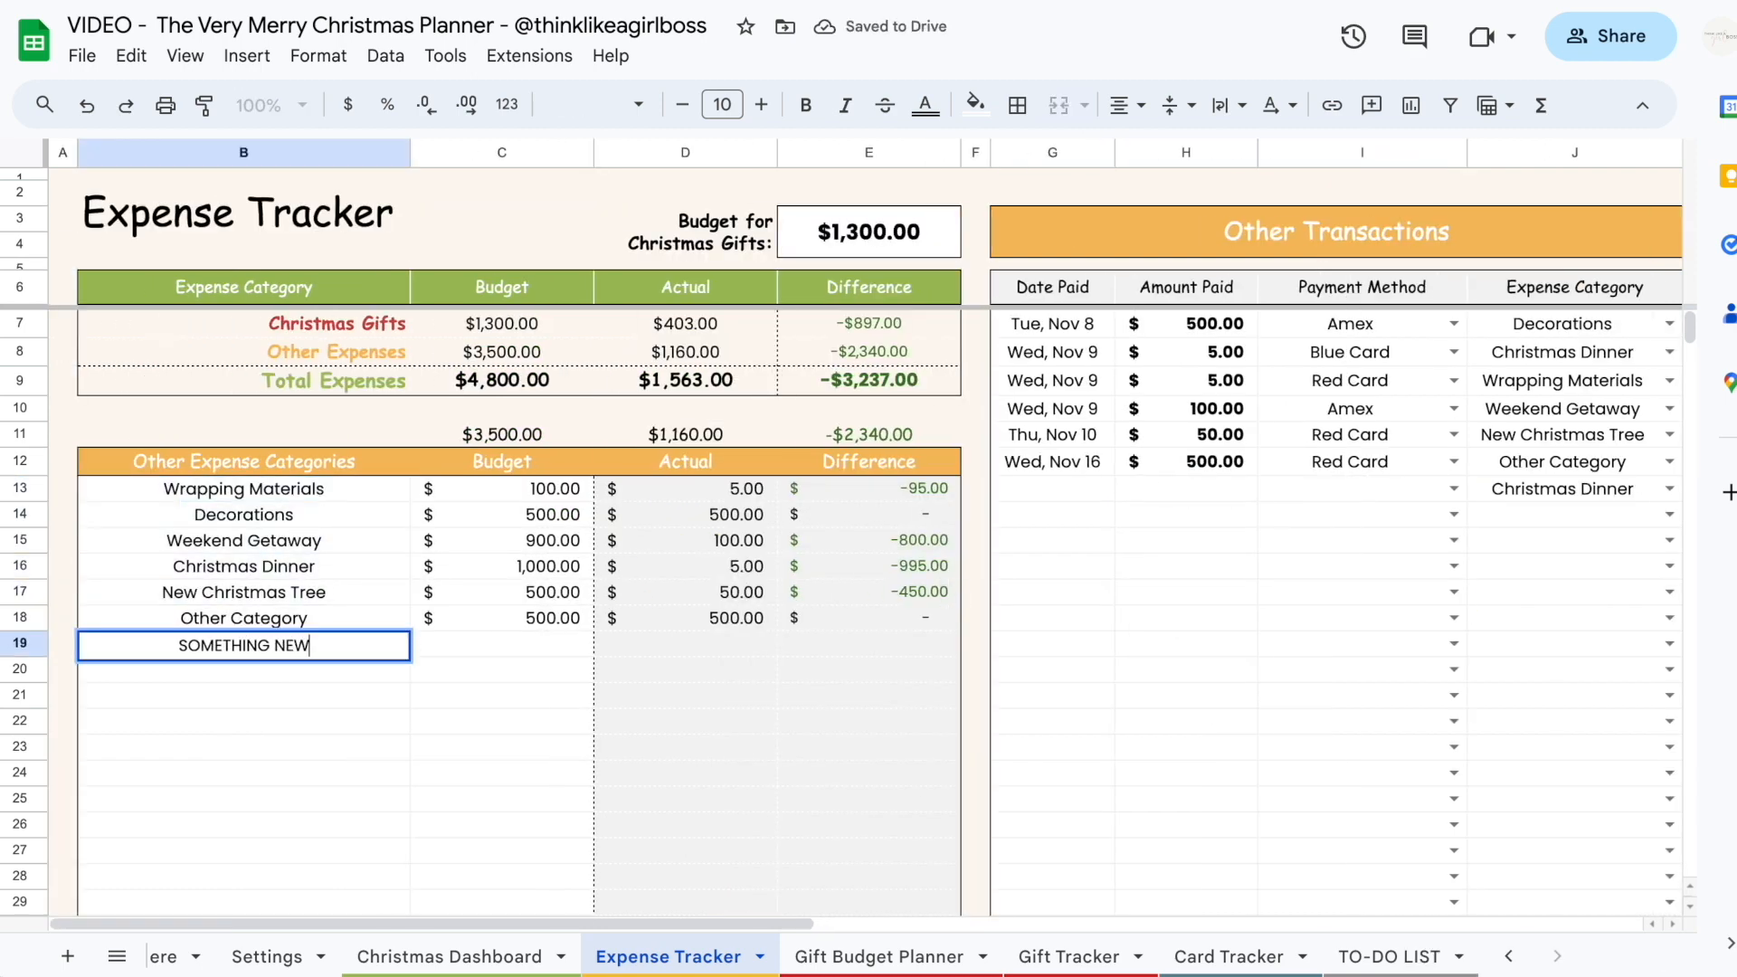
pyautogui.press('Return')
# In row 13 of Other Transactions, choose the SOMETHING NEW category, enter 34 as the amount paid, and check that category's actual amount
pyautogui.hscroll(4, 1652, 624)
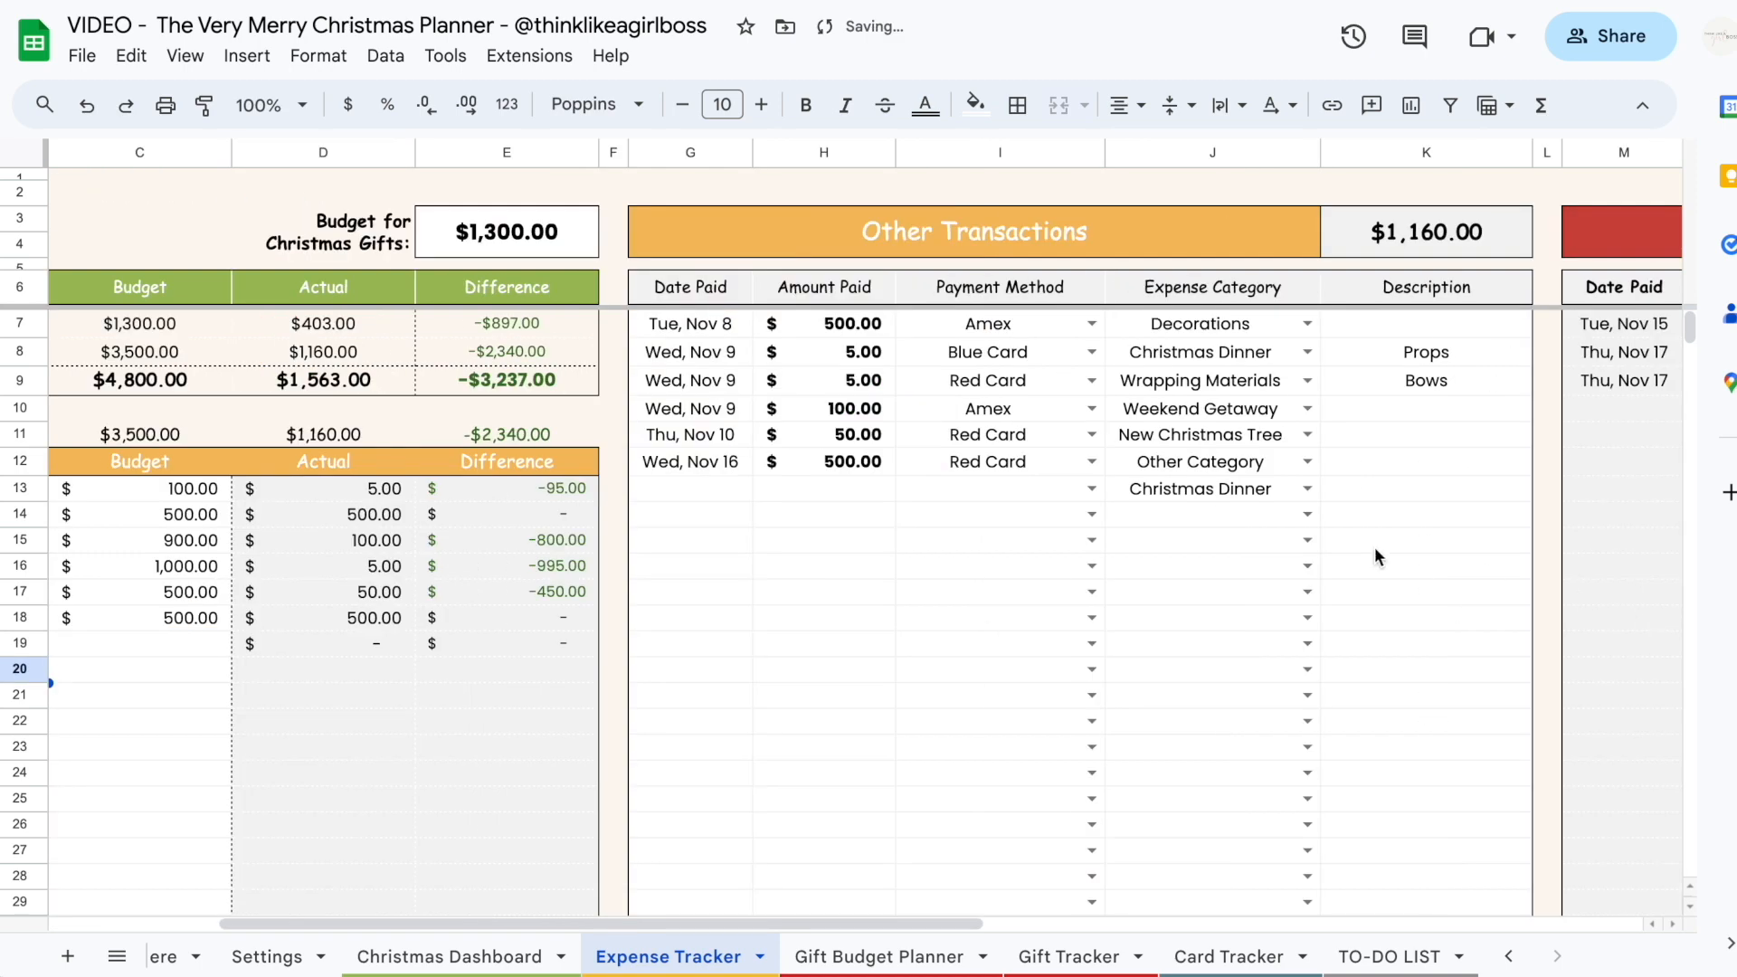
pyautogui.click(1308, 489)
pyautogui.click(1192, 725)
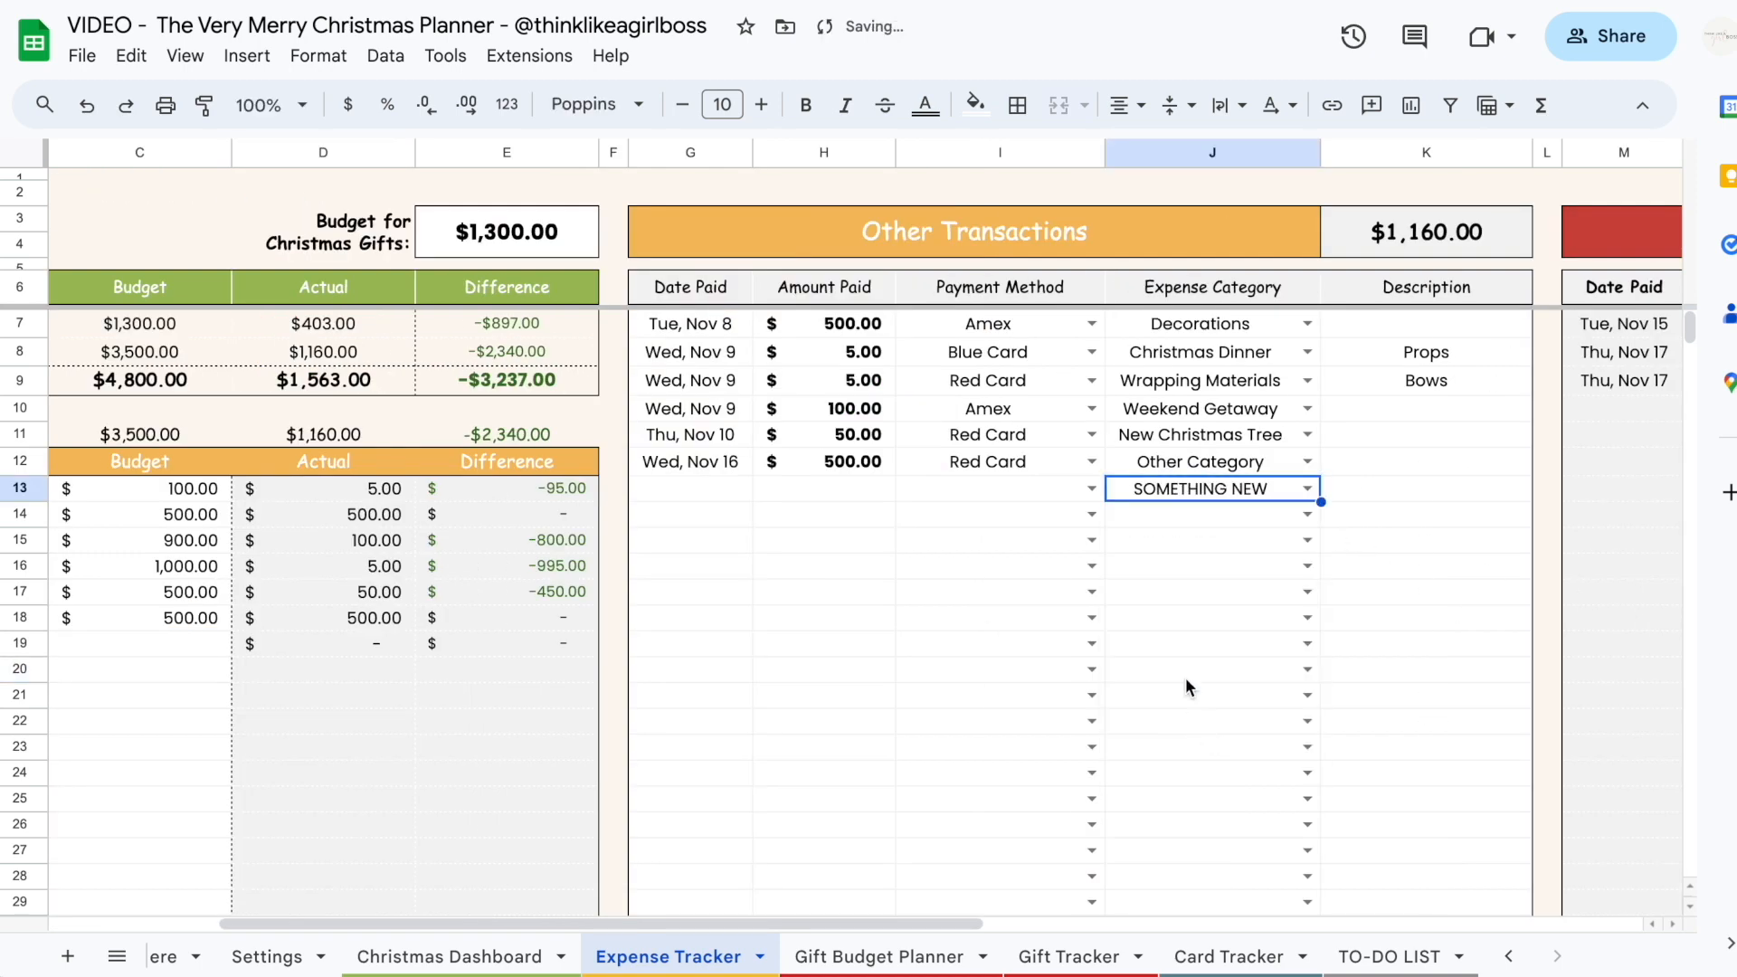
pyautogui.press('Down')
pyautogui.hscroll(-4, 1176, 633)
pyautogui.click(1160, 485)
pyautogui.write('34')
pyautogui.press('Return')
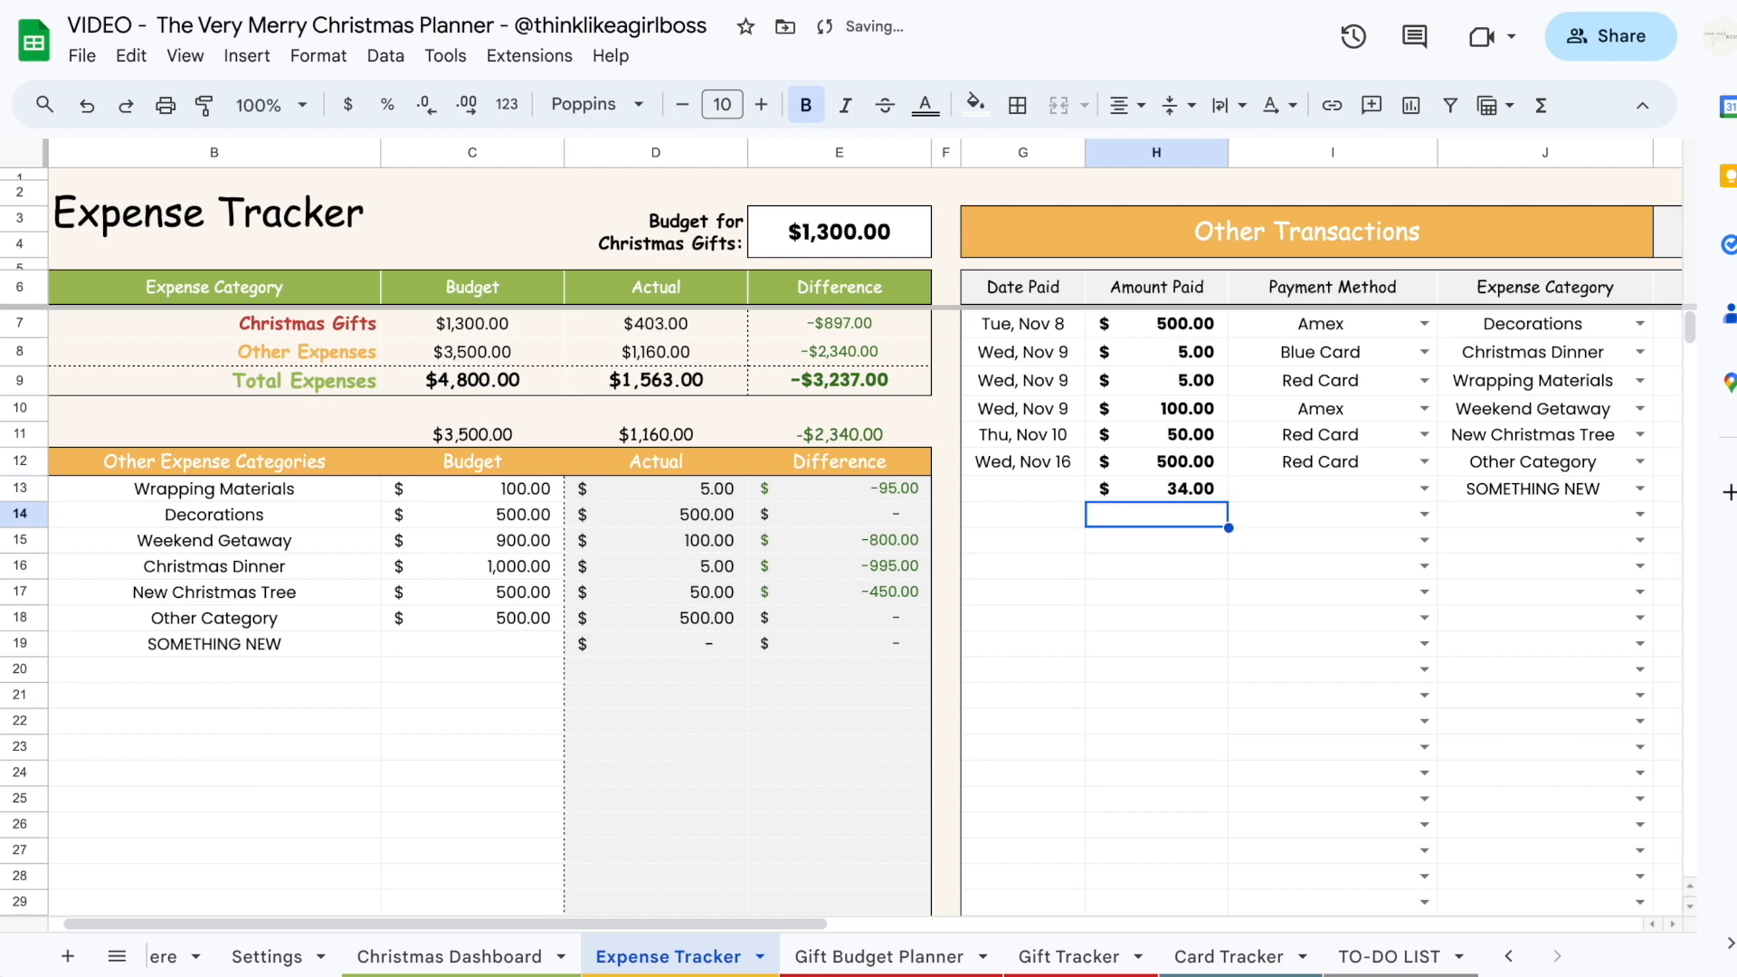
pyautogui.click(692, 638)
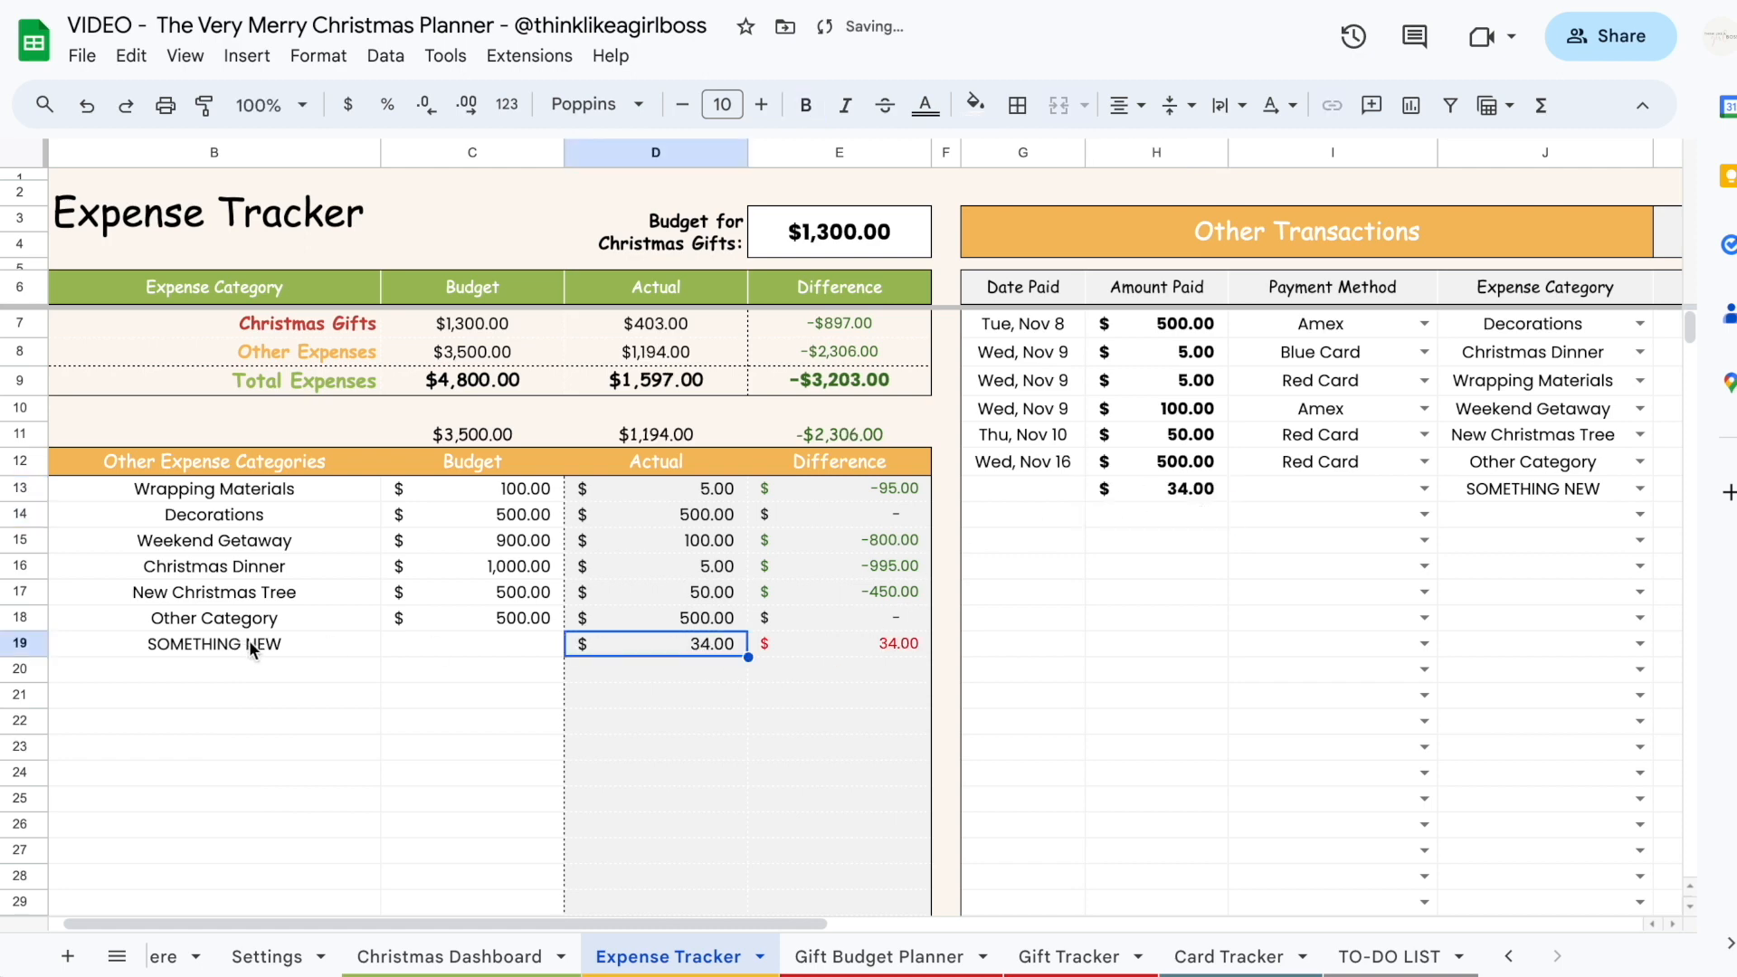
# In row 14 of Other Transactions, assign the SOMETHING NEW category with 100 as the amount paid, and check that category's actual amount
pyautogui.moveTo(277, 640); pyautogui.dragTo(598, 638)
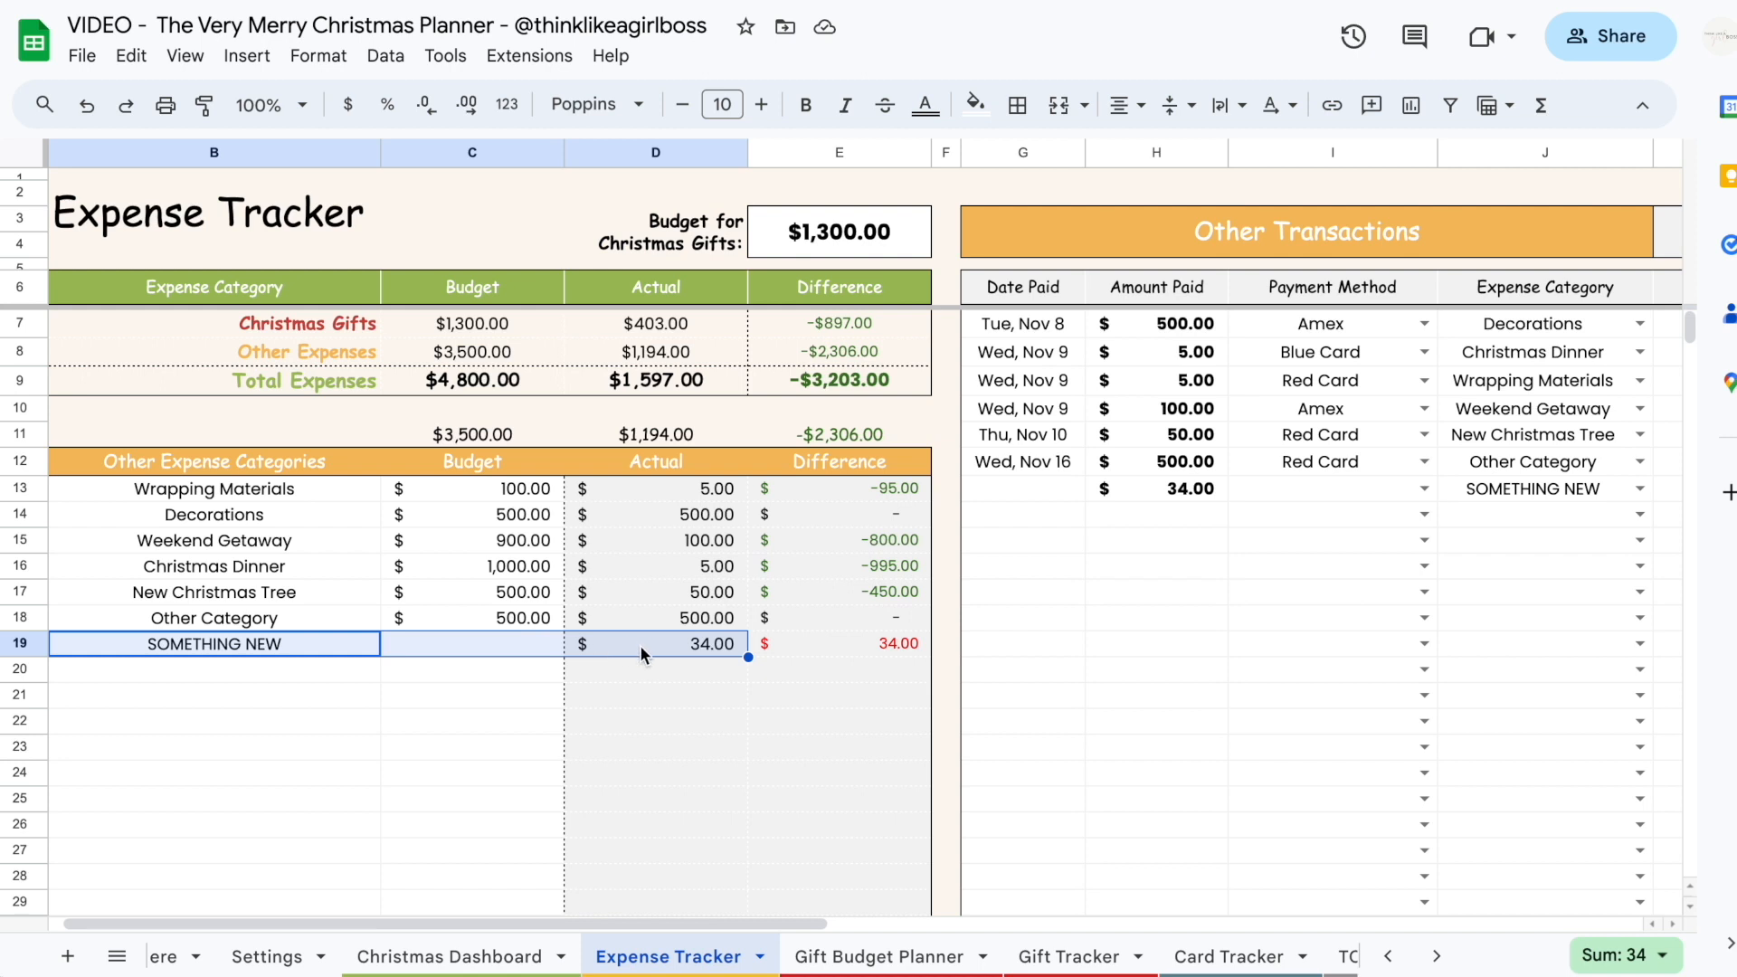
pyautogui.click(641, 648)
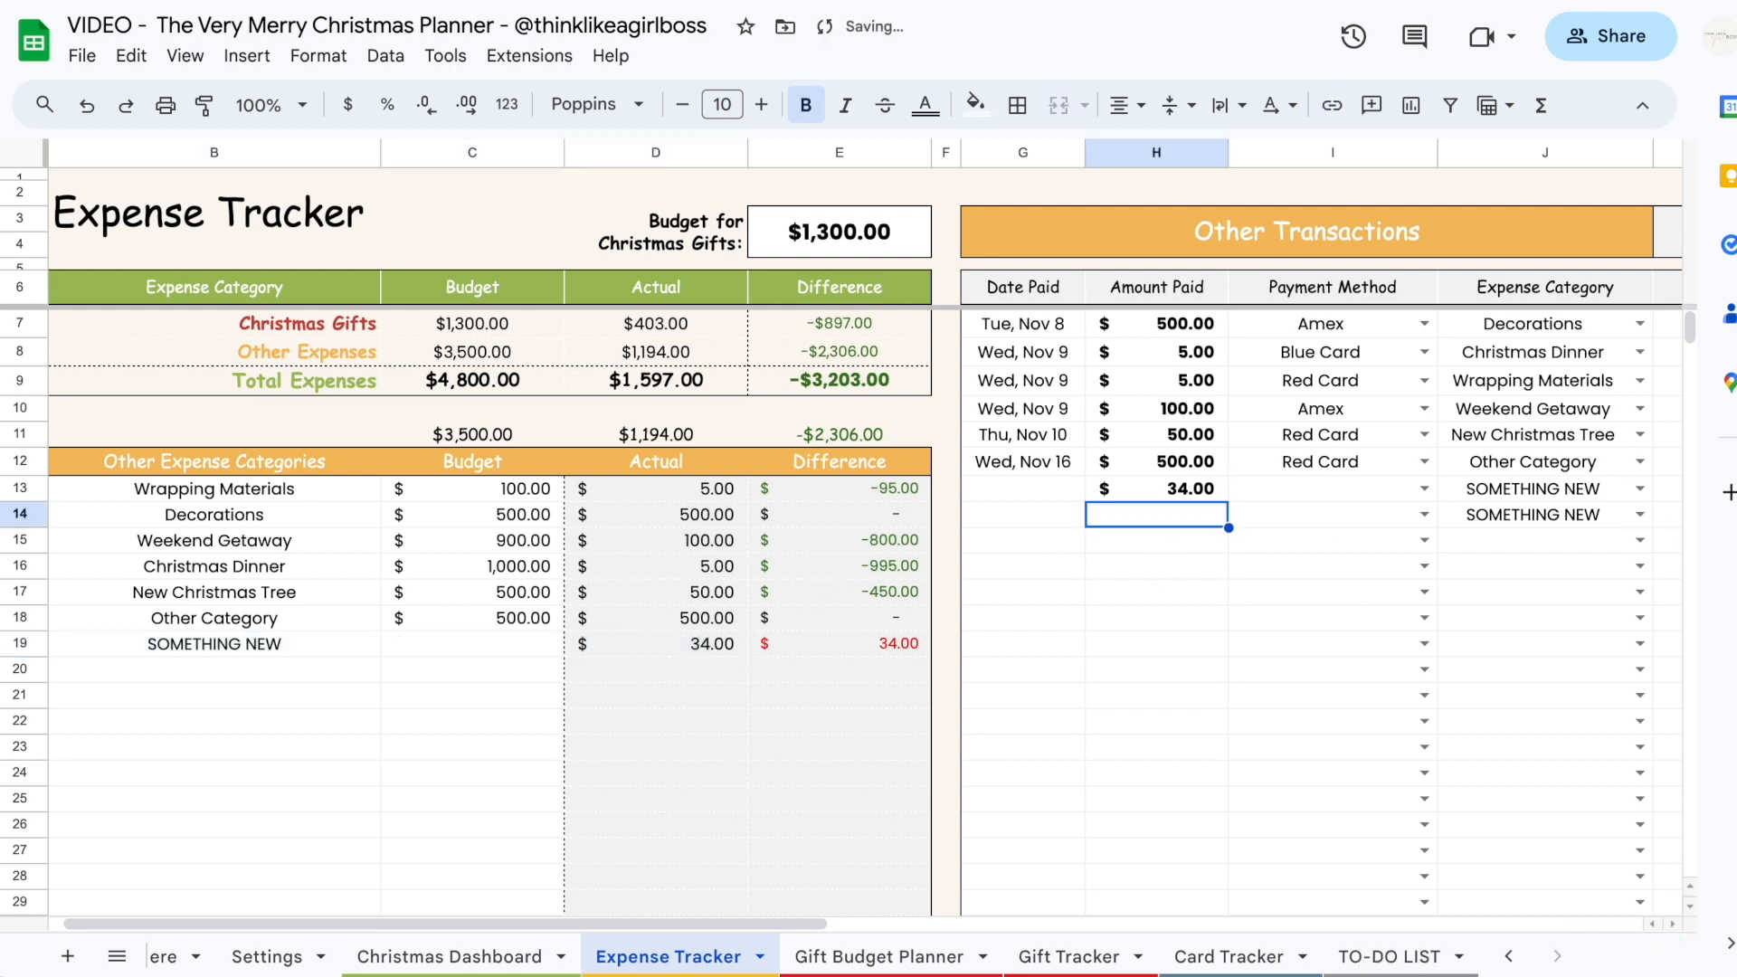
pyautogui.write('100')
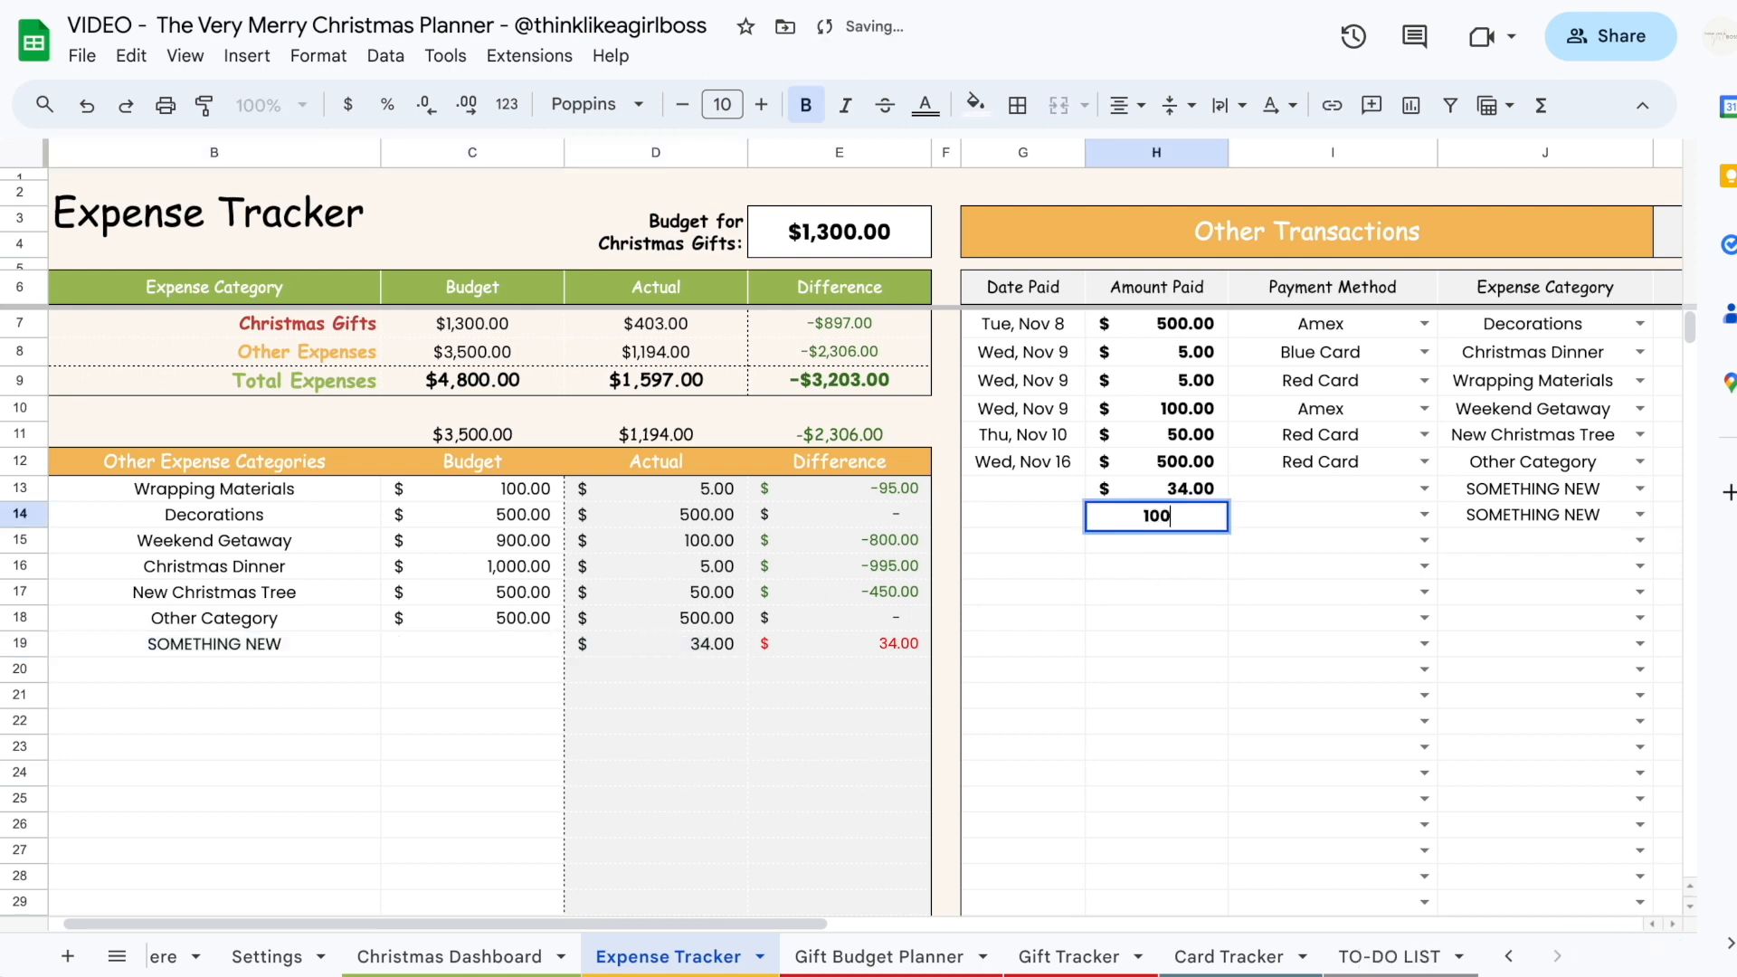
pyautogui.press('Return')
pyautogui.click(704, 644)
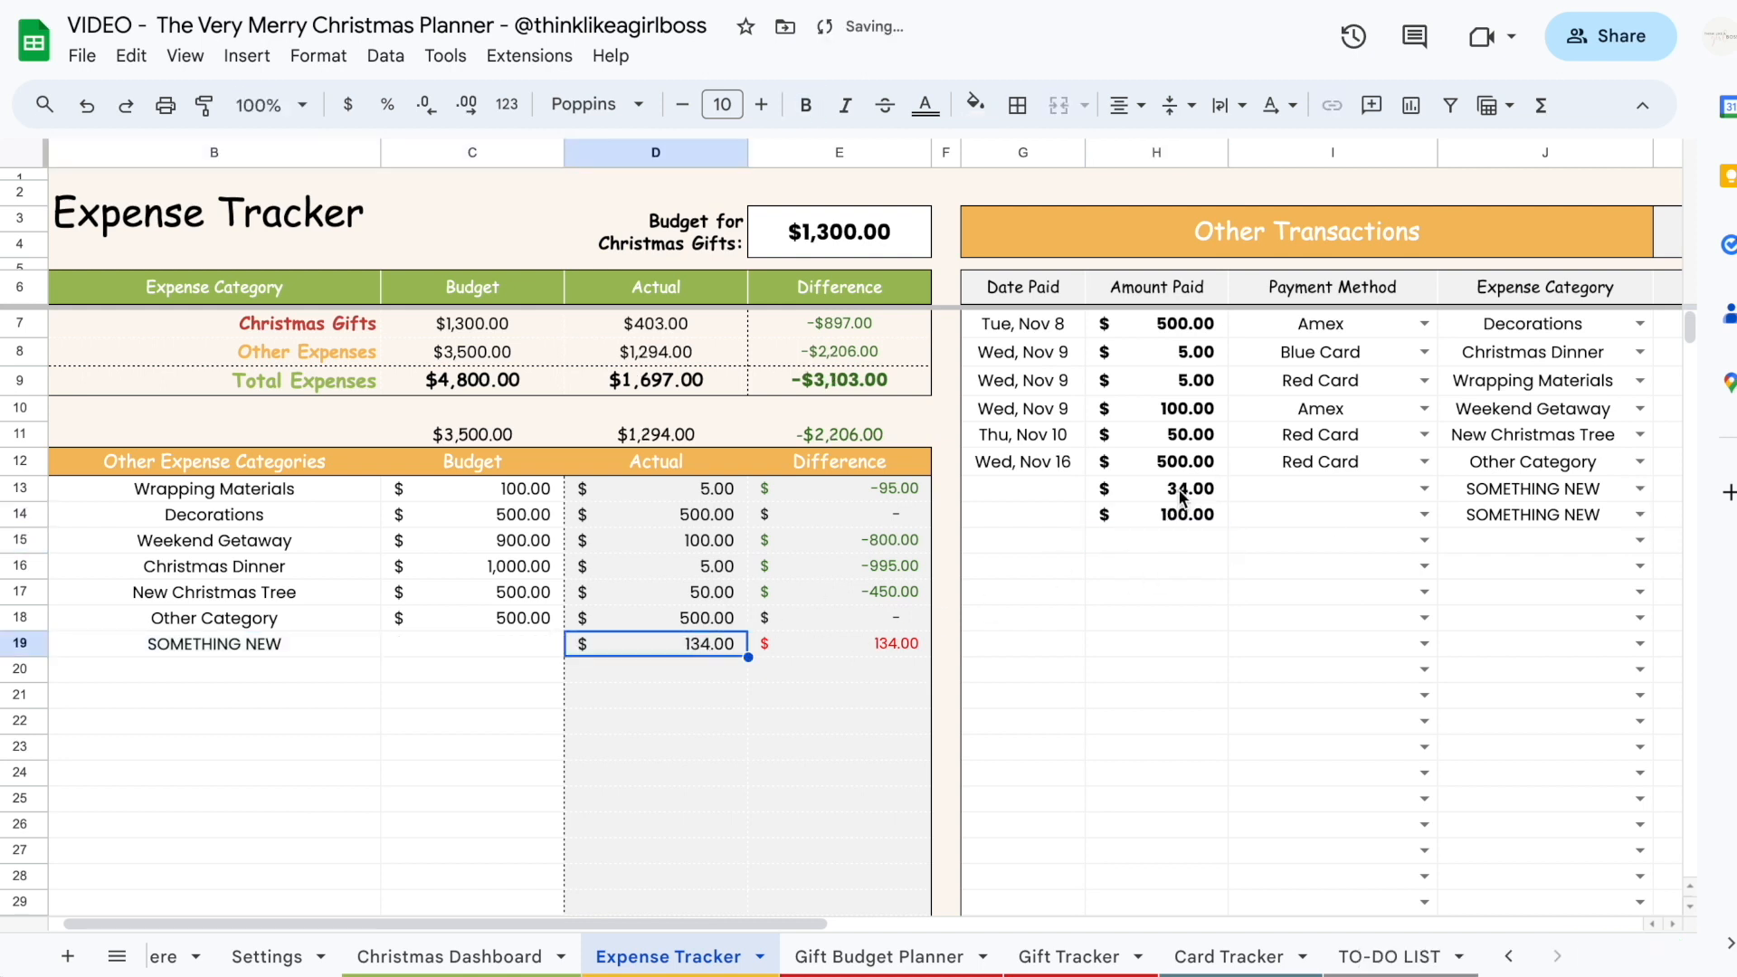
# Compare the SOMETHING NEW amounts in rows 13 and 14 of Other Transactions with the Actual column of Other Expense Categories
pyautogui.moveTo(1180, 493); pyautogui.dragTo(1185, 515)
pyautogui.click(628, 645)
pyautogui.click(284, 648)
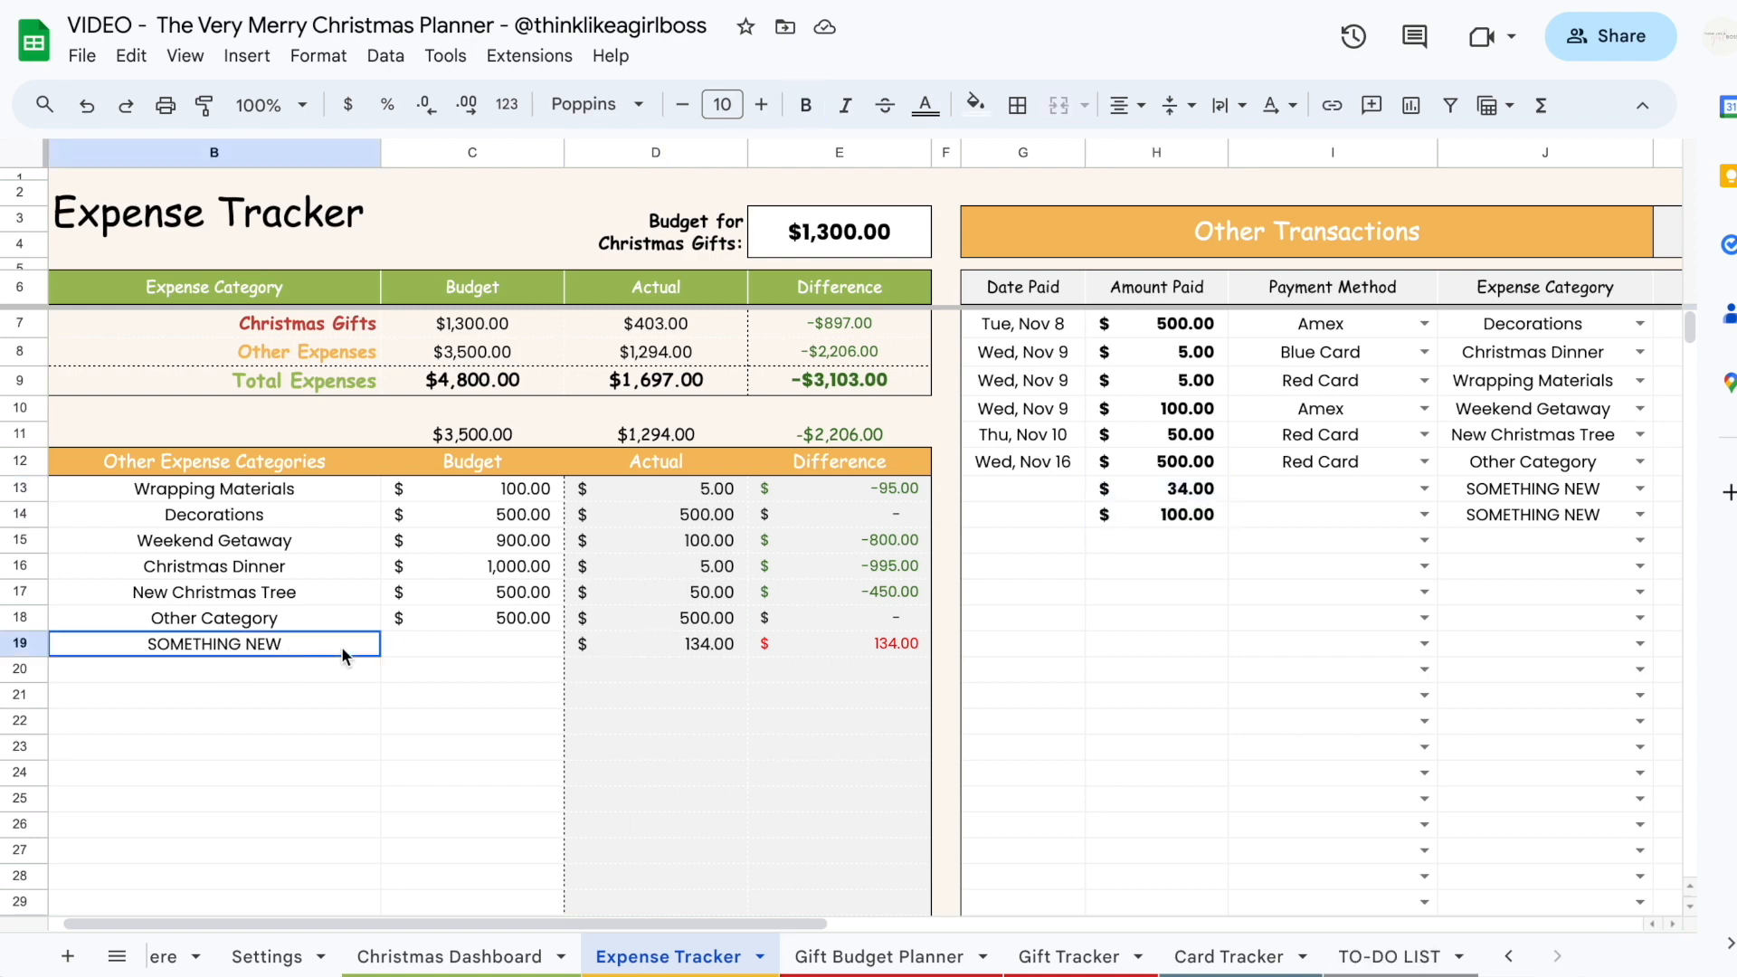
pyautogui.click(598, 645)
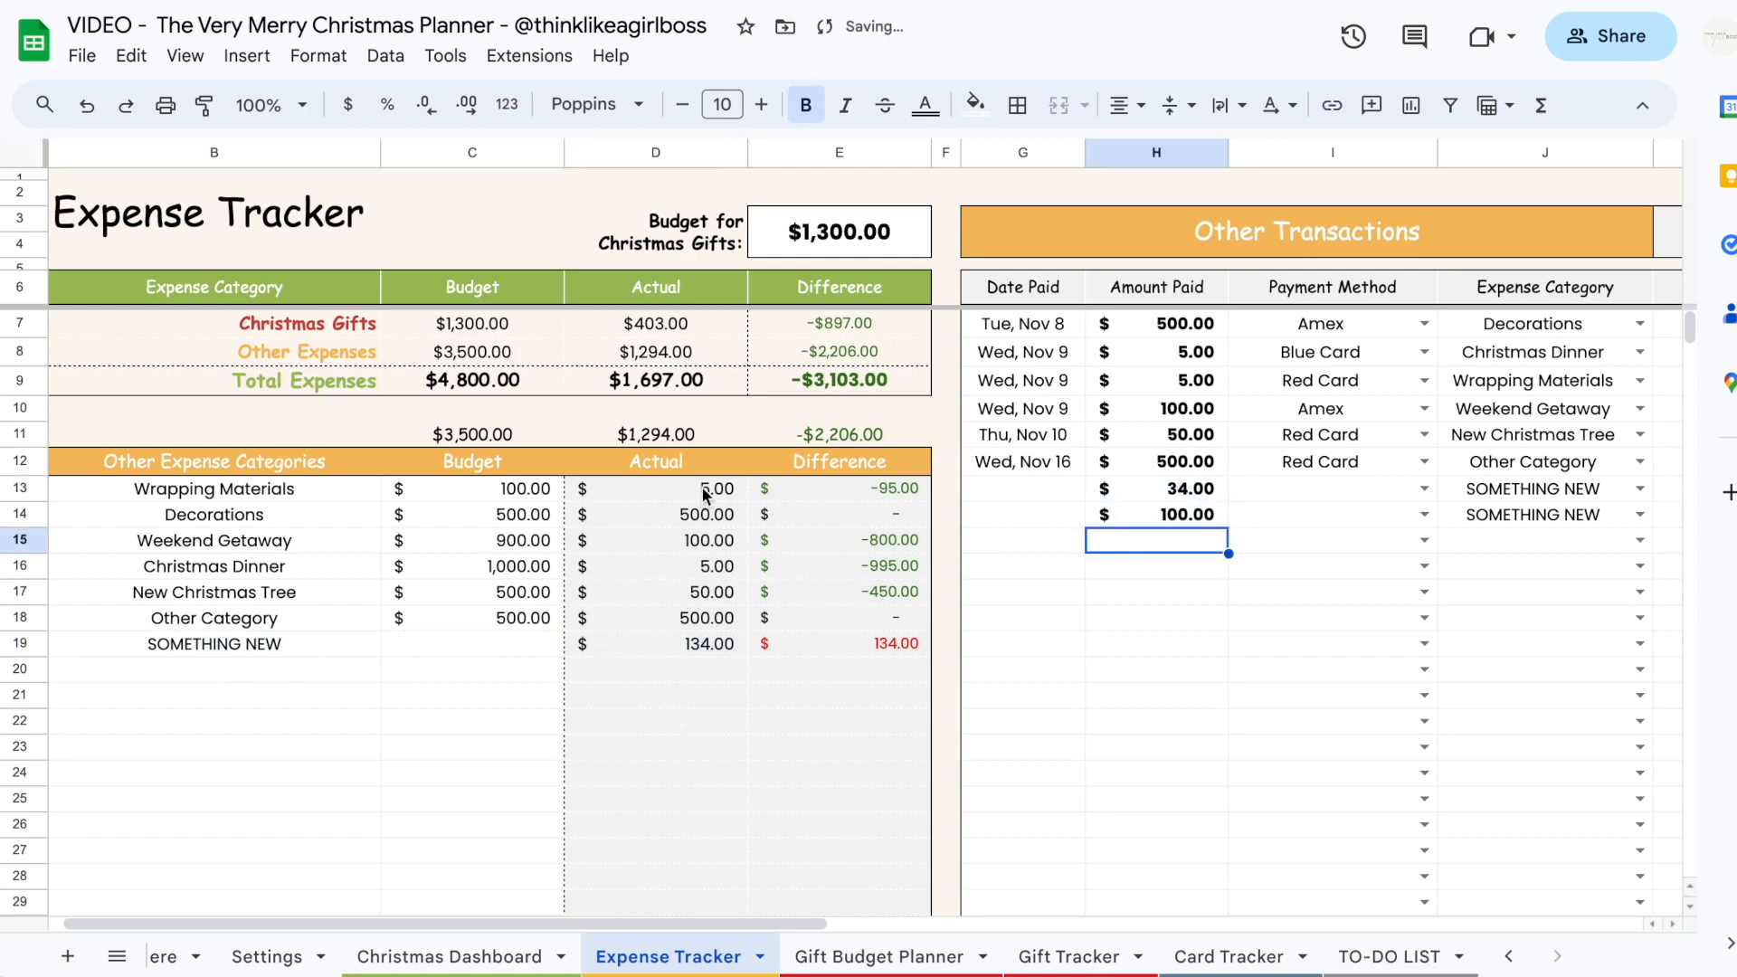
pyautogui.moveTo(704, 493); pyautogui.dragTo(711, 769)
pyautogui.click(693, 493)
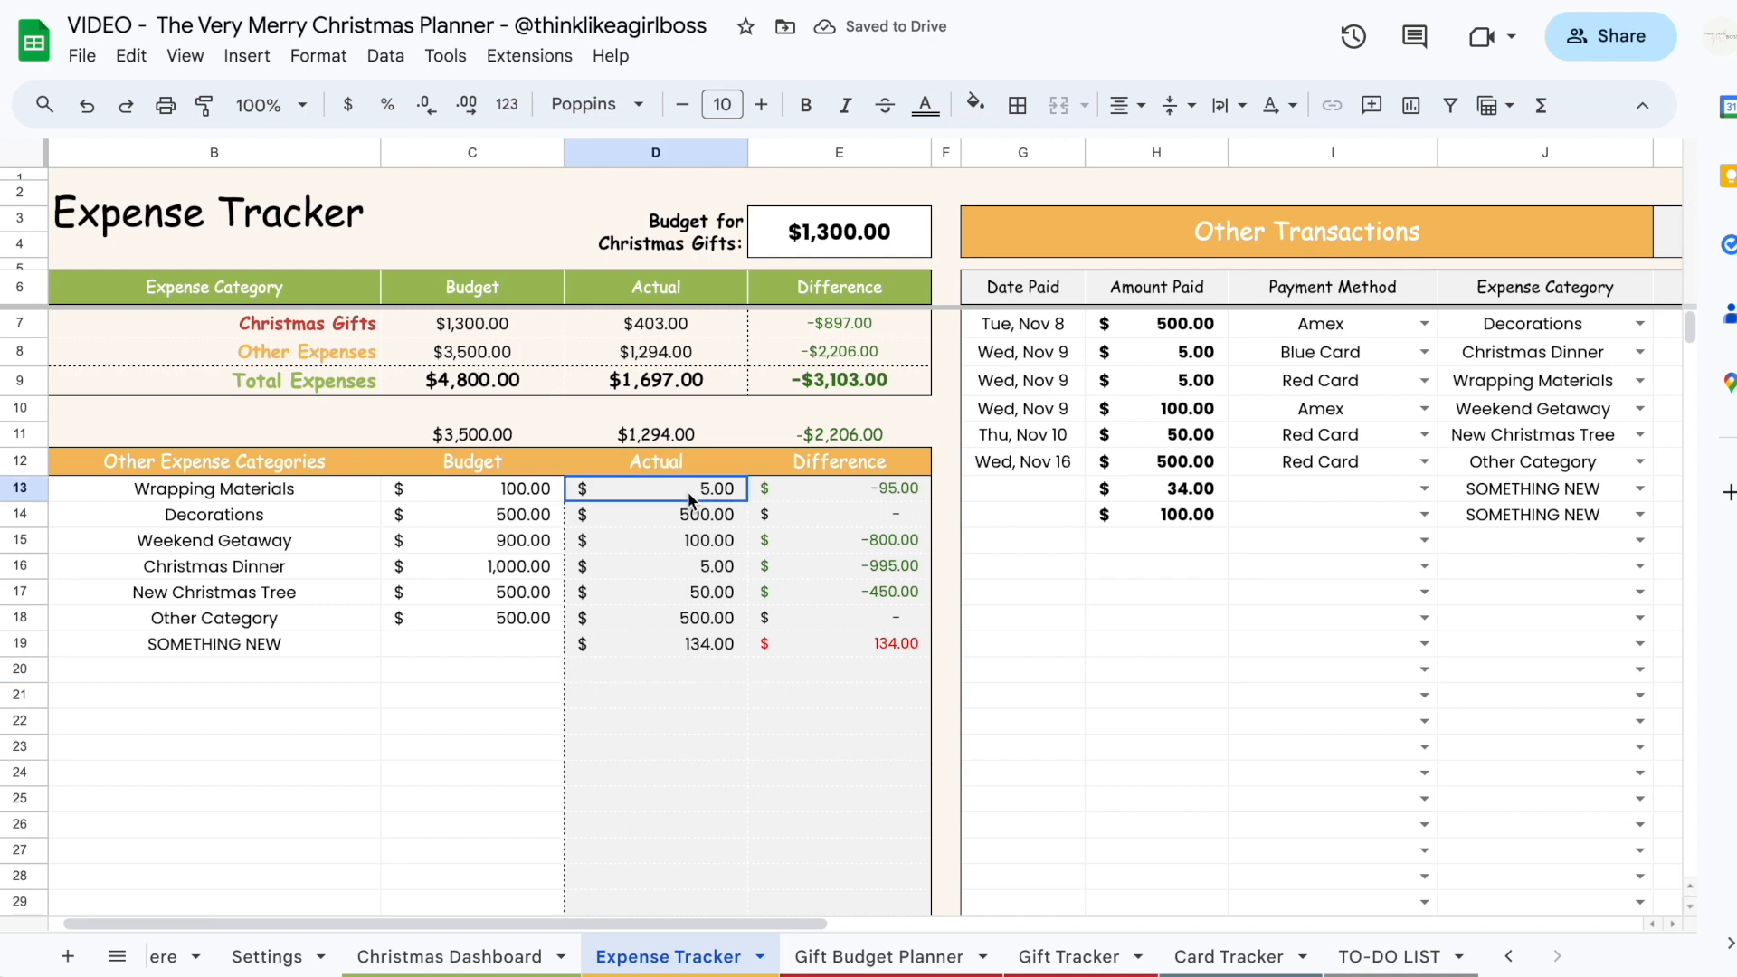
pyautogui.moveTo(691, 498); pyautogui.dragTo(675, 644)
pyautogui.click(1180, 541)
pyautogui.moveTo(1136, 489); pyautogui.dragTo(1135, 513)
pyautogui.click(695, 644)
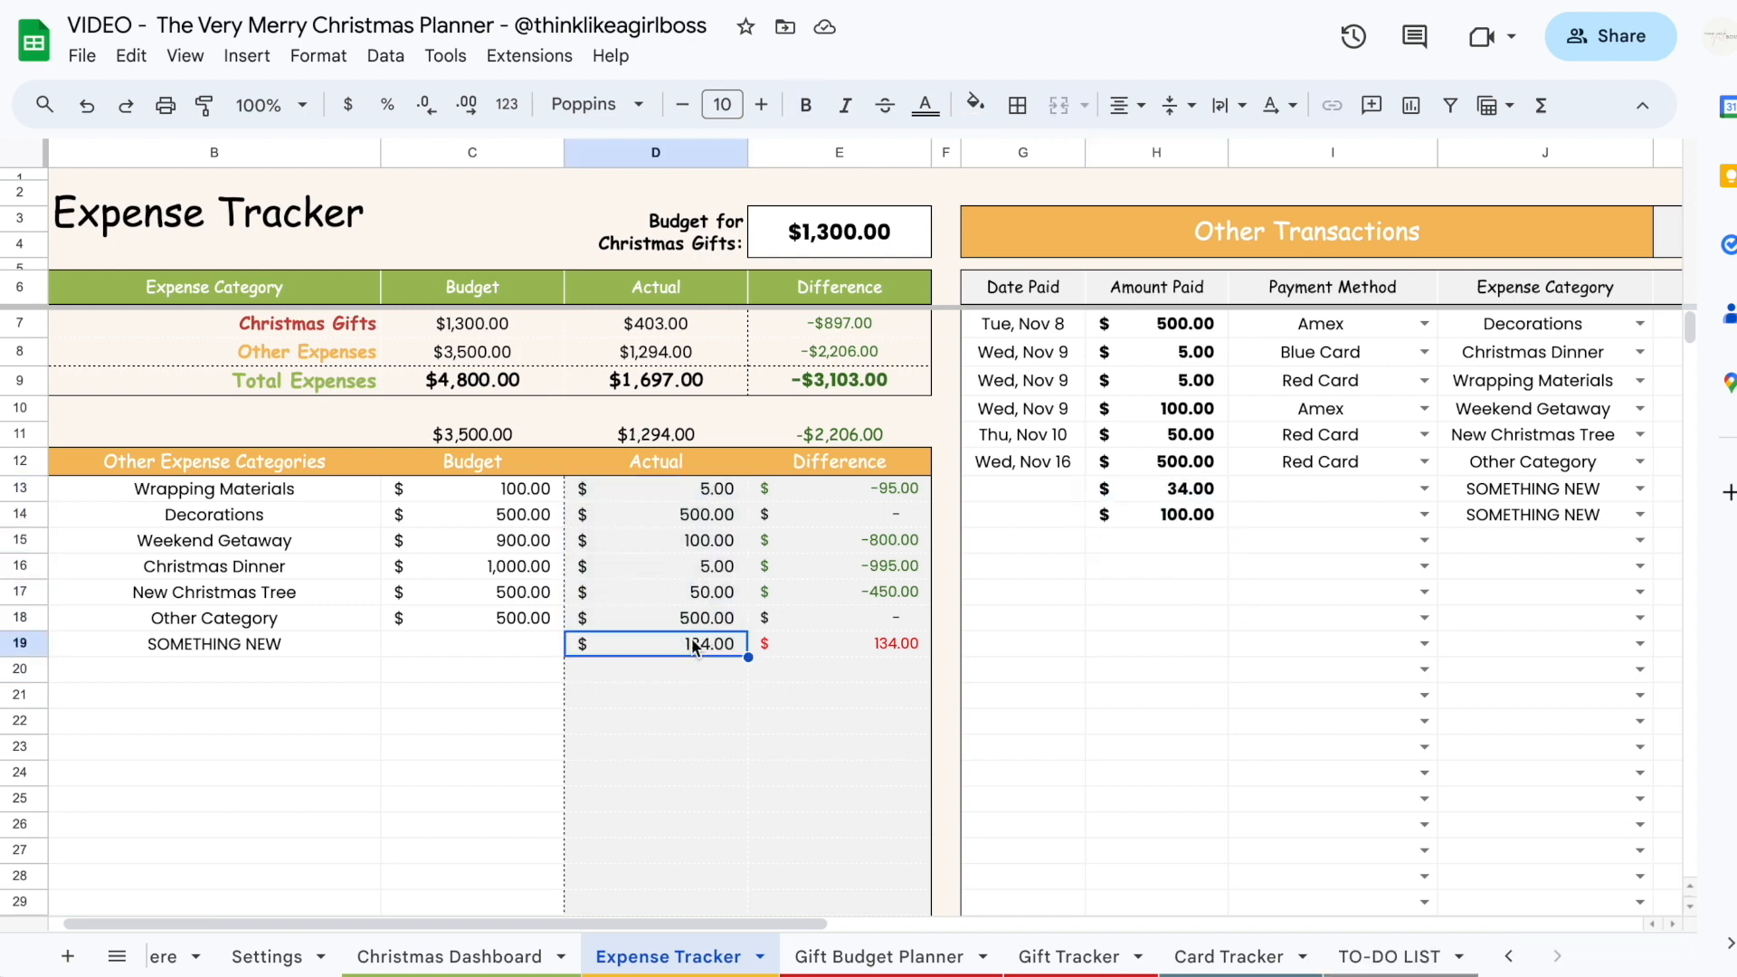
# Examine the Difference column of Other Expense Categories against the budget and actual amounts
pyautogui.moveTo(843, 500); pyautogui.dragTo(843, 671)
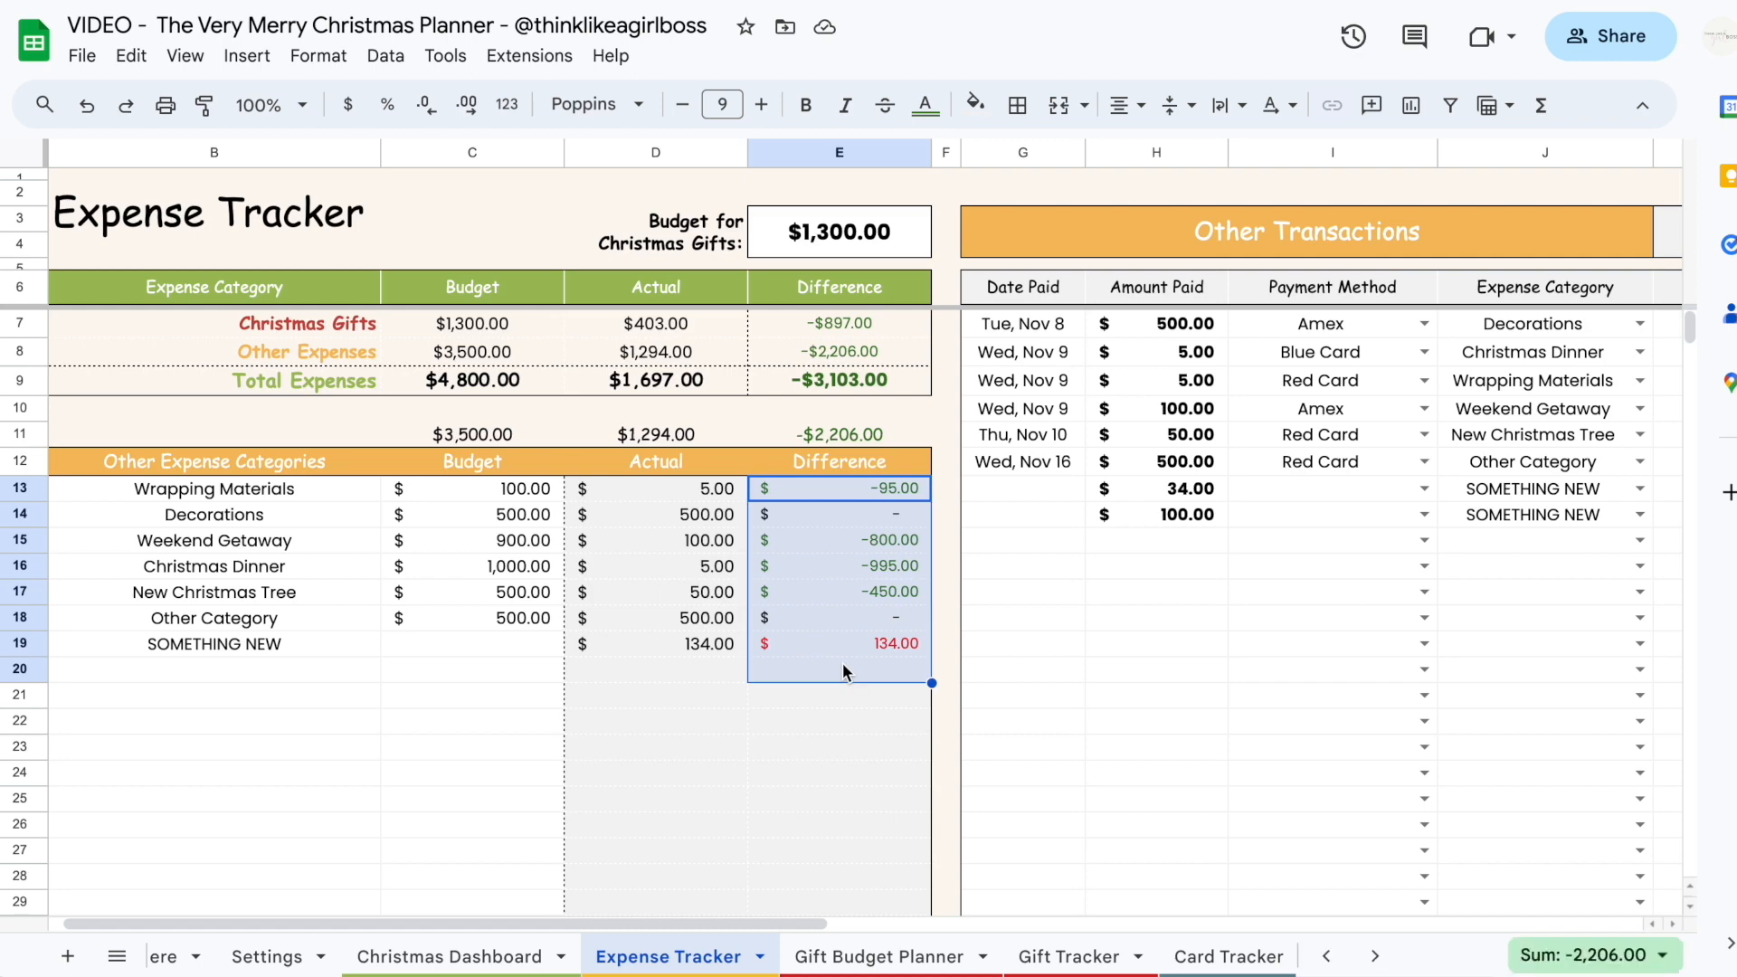
pyautogui.click(442, 508)
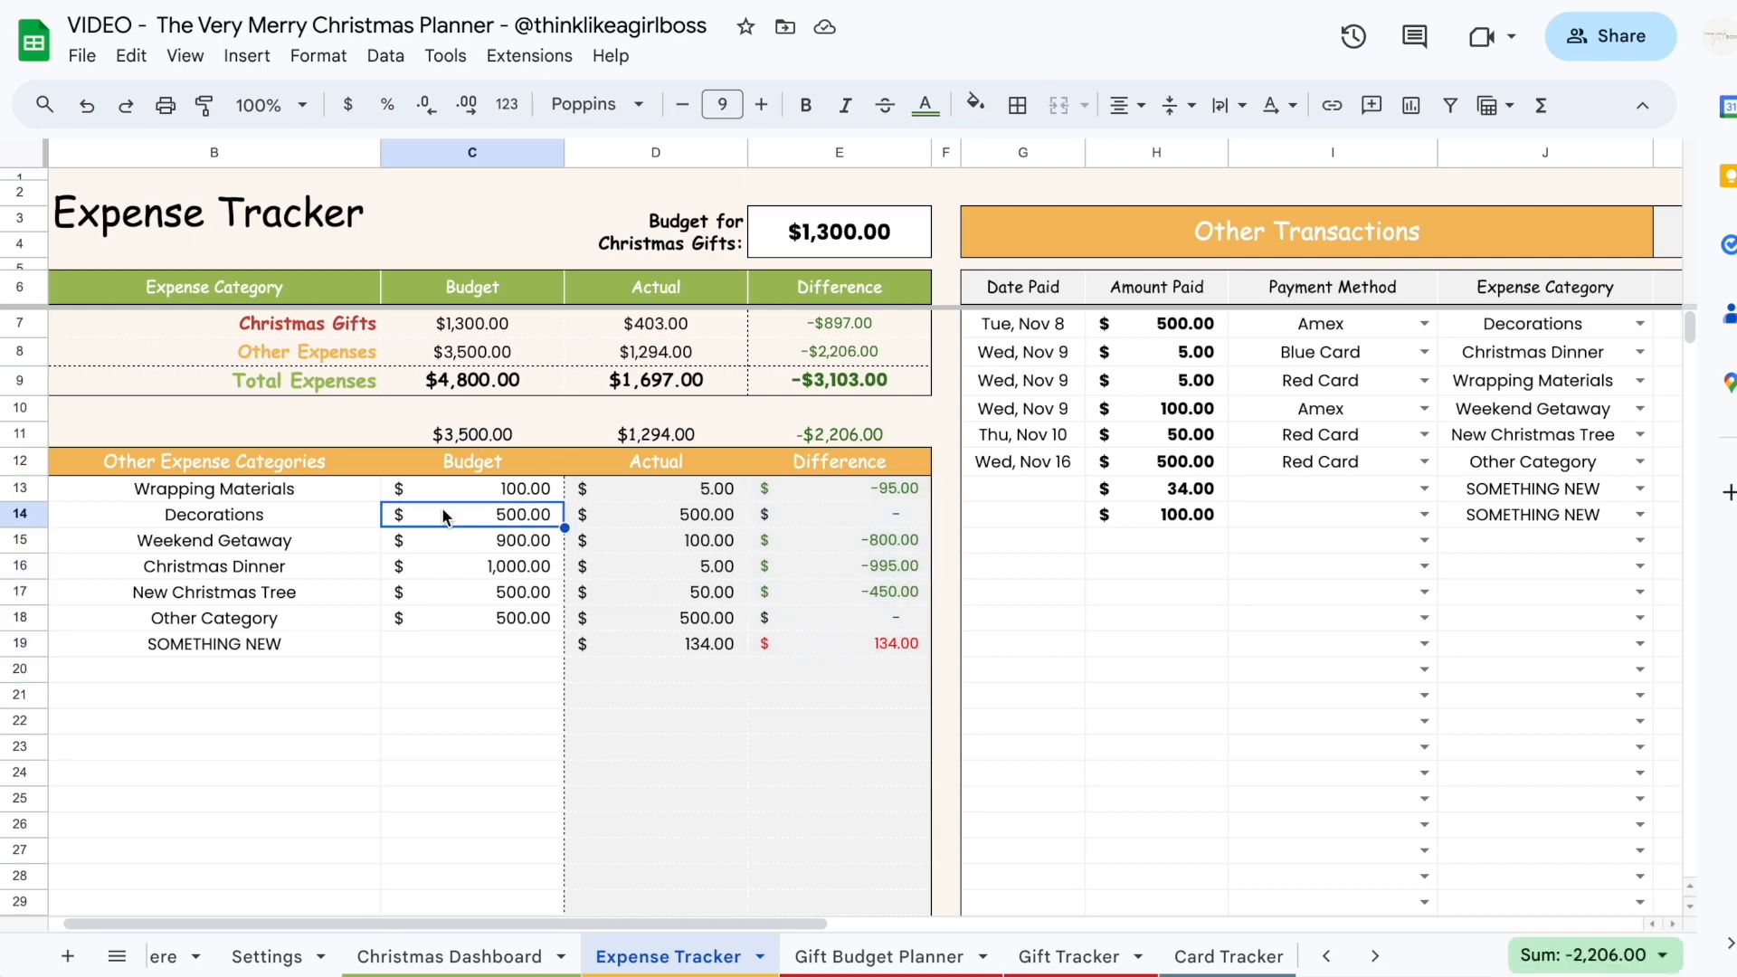
pyautogui.click(661, 550)
pyautogui.click(811, 550)
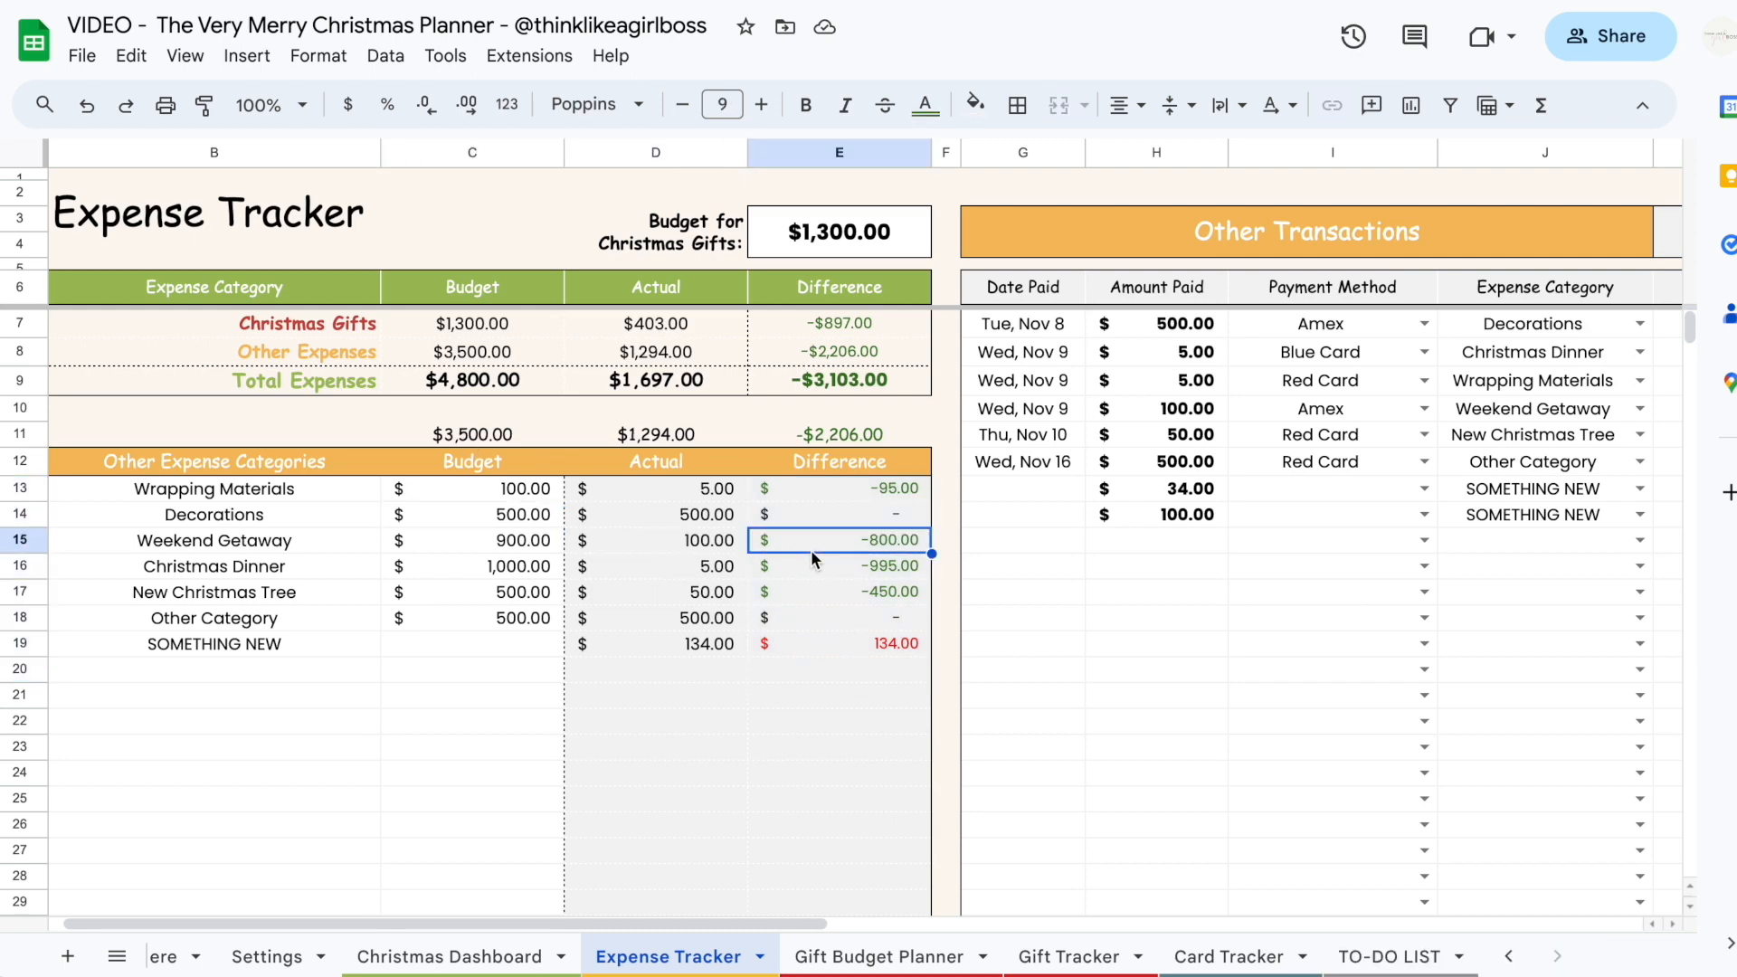
# Pick November 10, 2023 as the date paid in row 13 of Other Transactions and view its payment method options
pyautogui.hscroll(4, 878, 570)
pyautogui.click(947, 590)
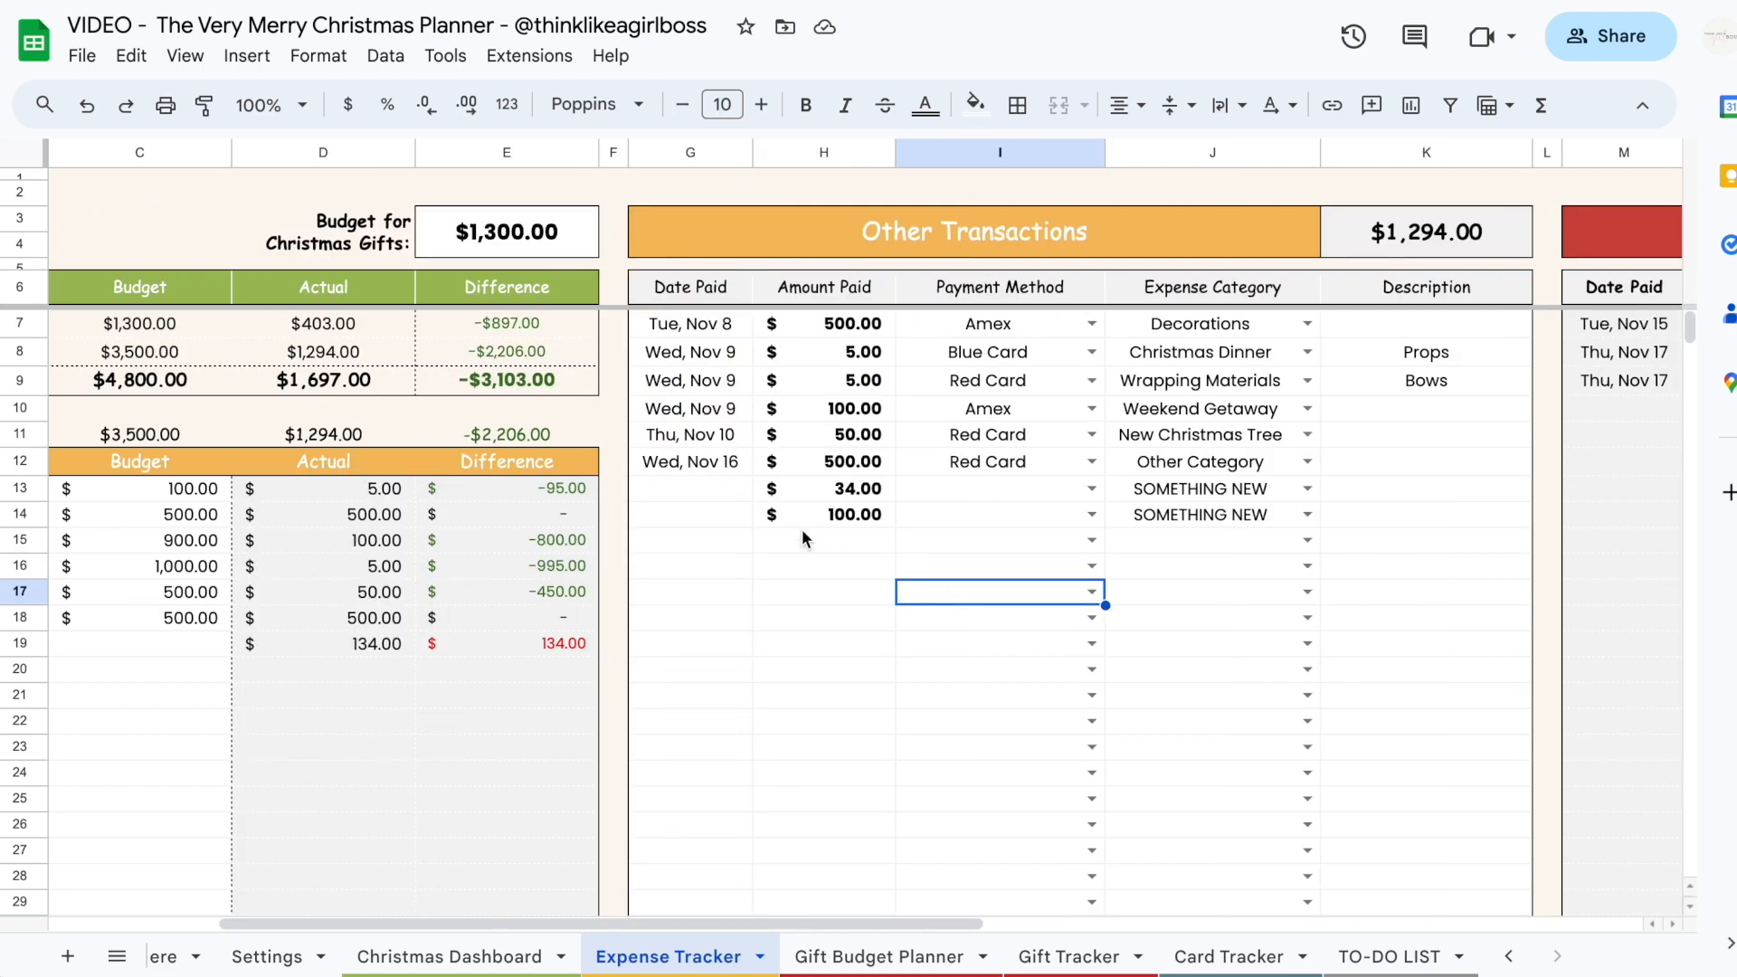
pyautogui.doubleClick(729, 488)
pyautogui.click(776, 534)
pyautogui.click(776, 534)
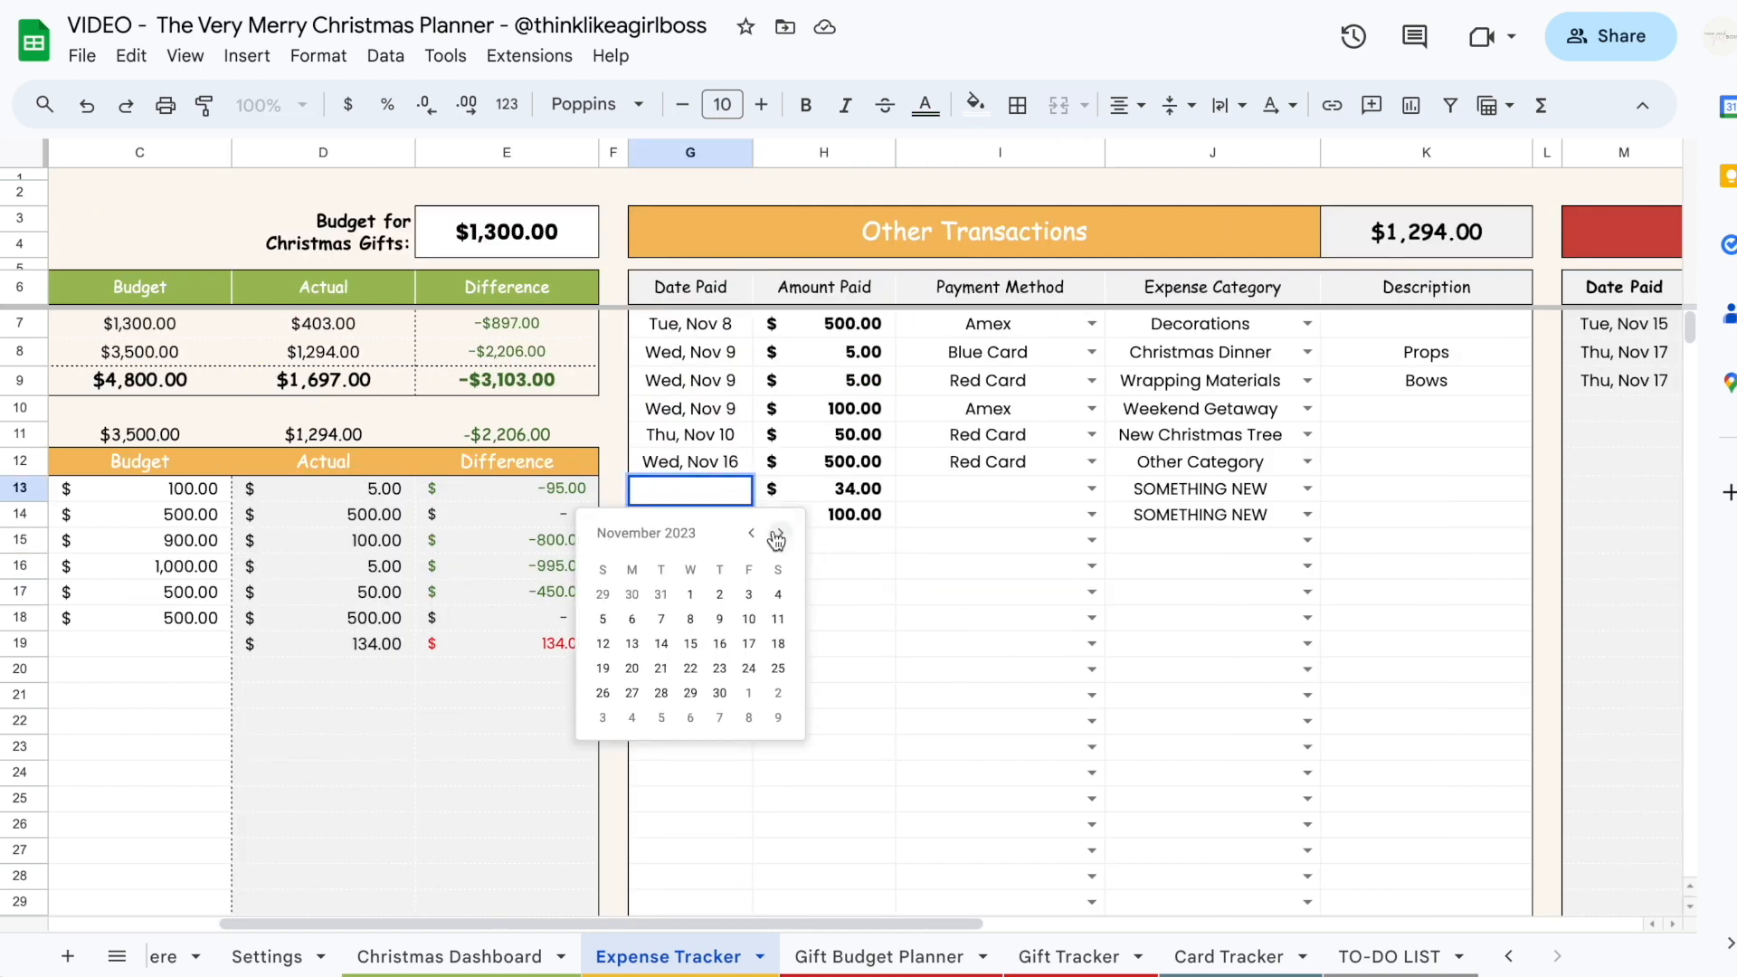
pyautogui.click(742, 623)
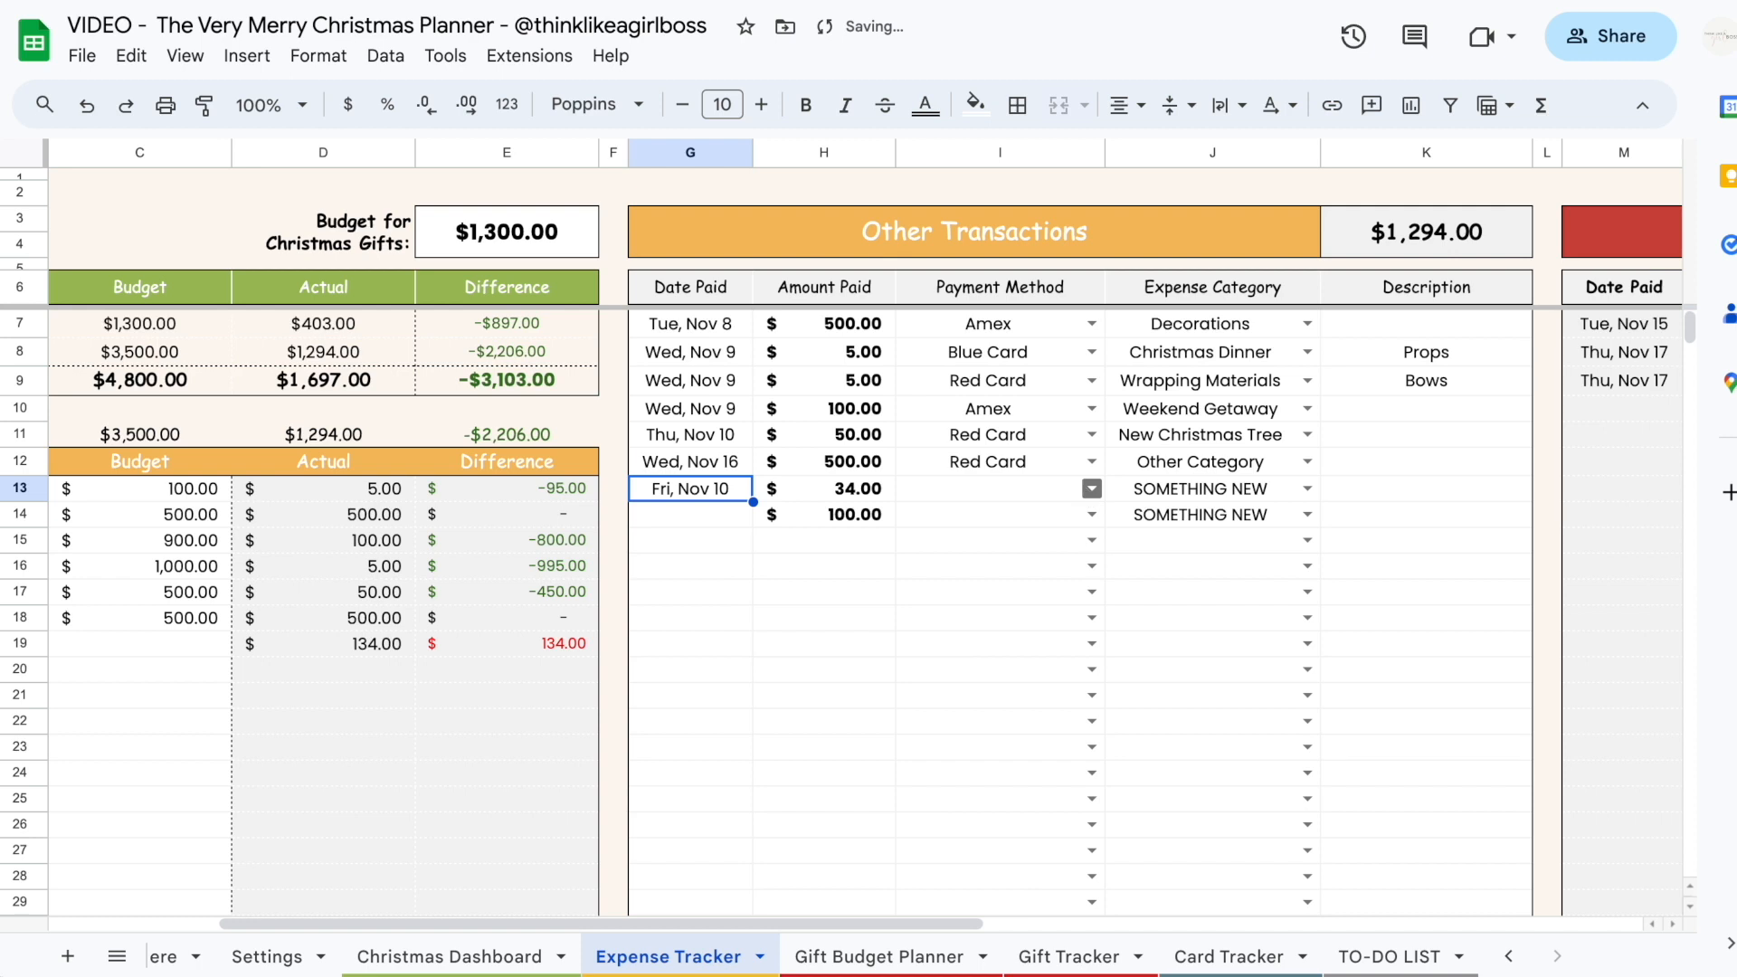
pyautogui.click(1091, 489)
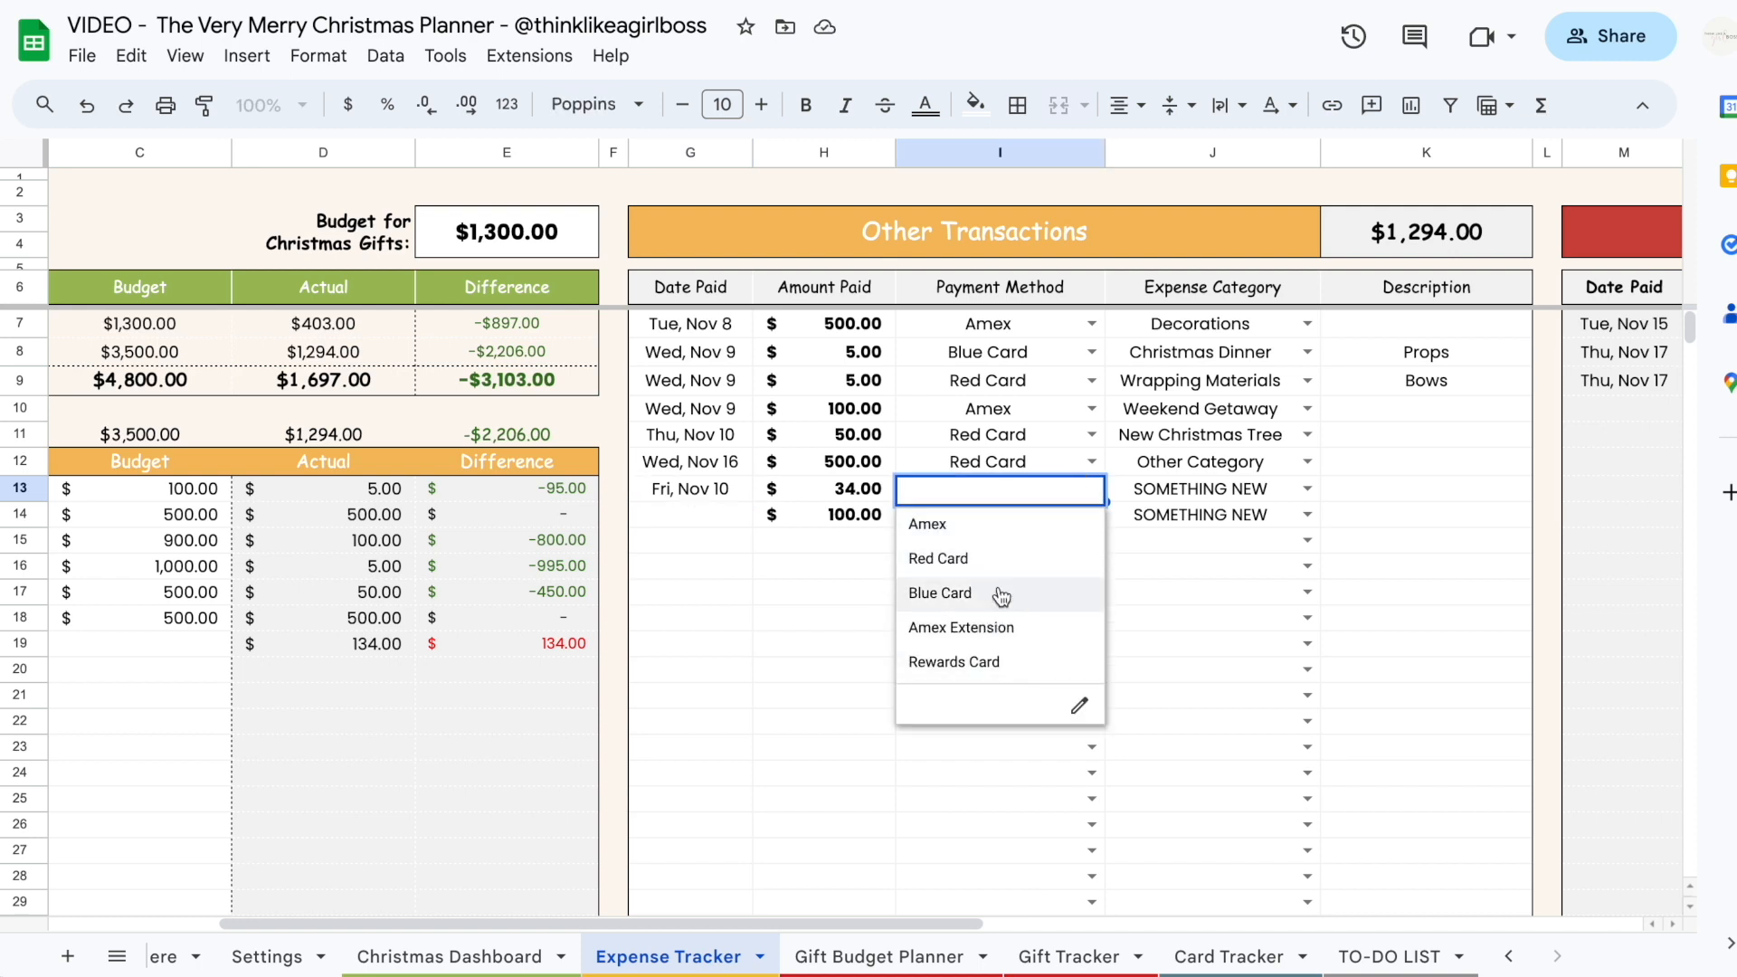
# Check the Other Transactions total against the Other Expenses budget, actual and difference in the expense summary
pyautogui.click(1348, 228)
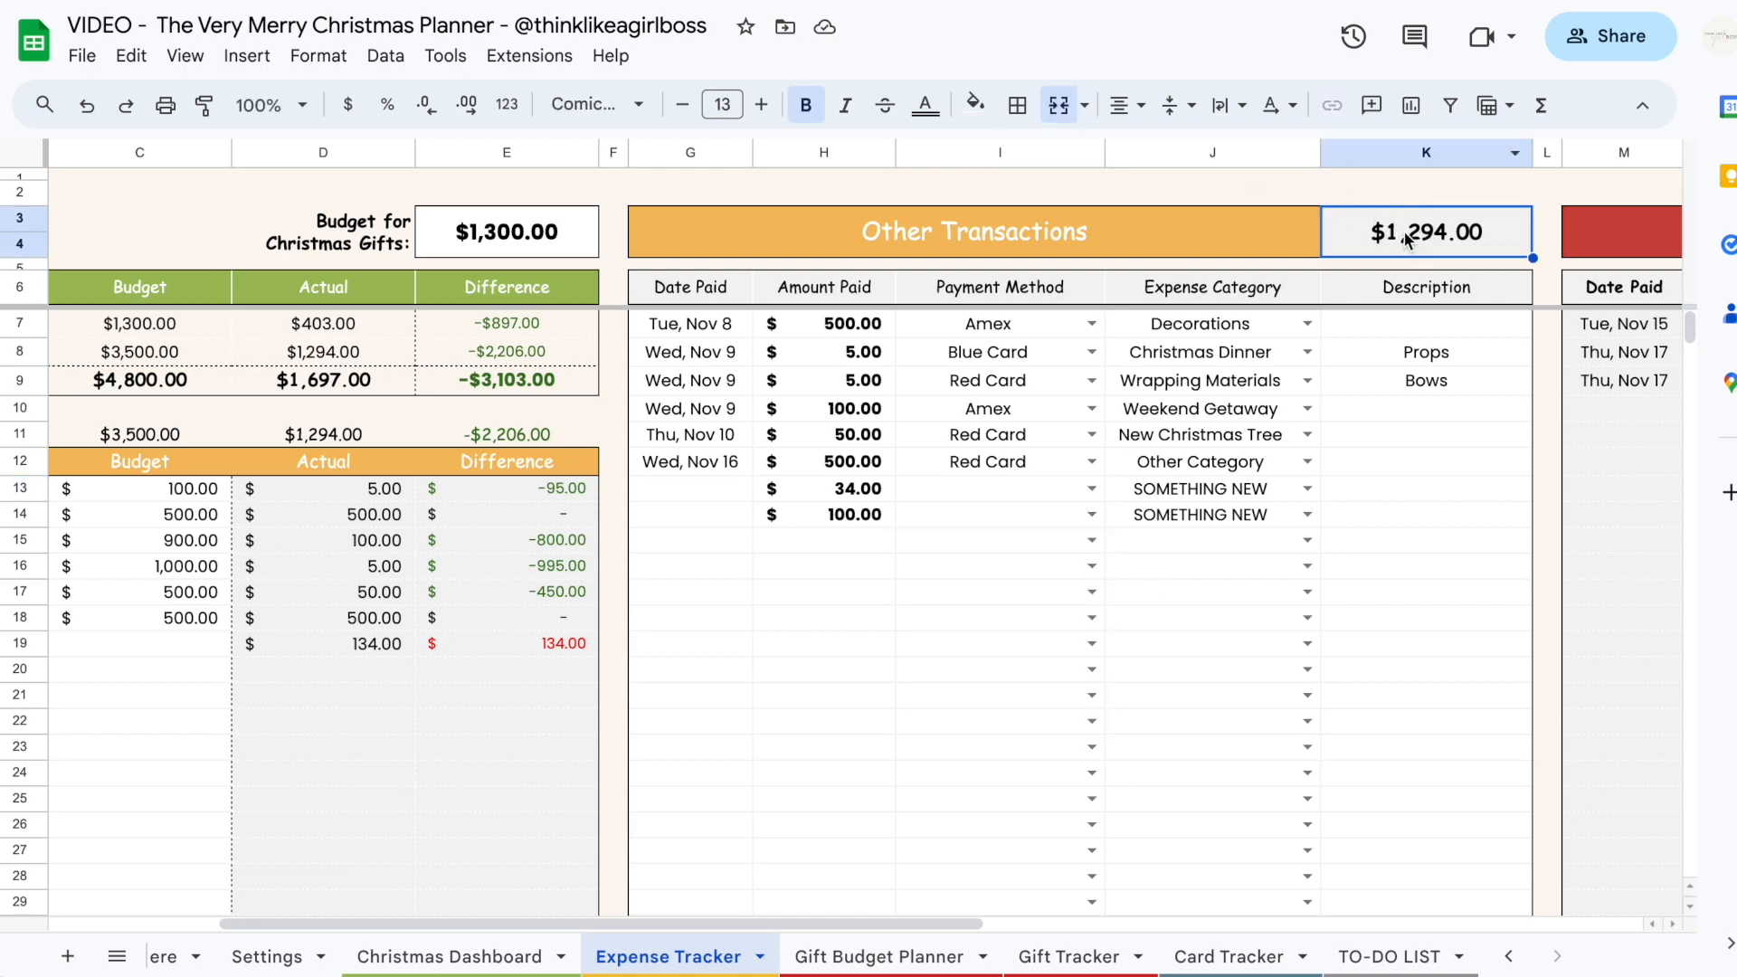
pyautogui.hscroll(-5, 1045, 464)
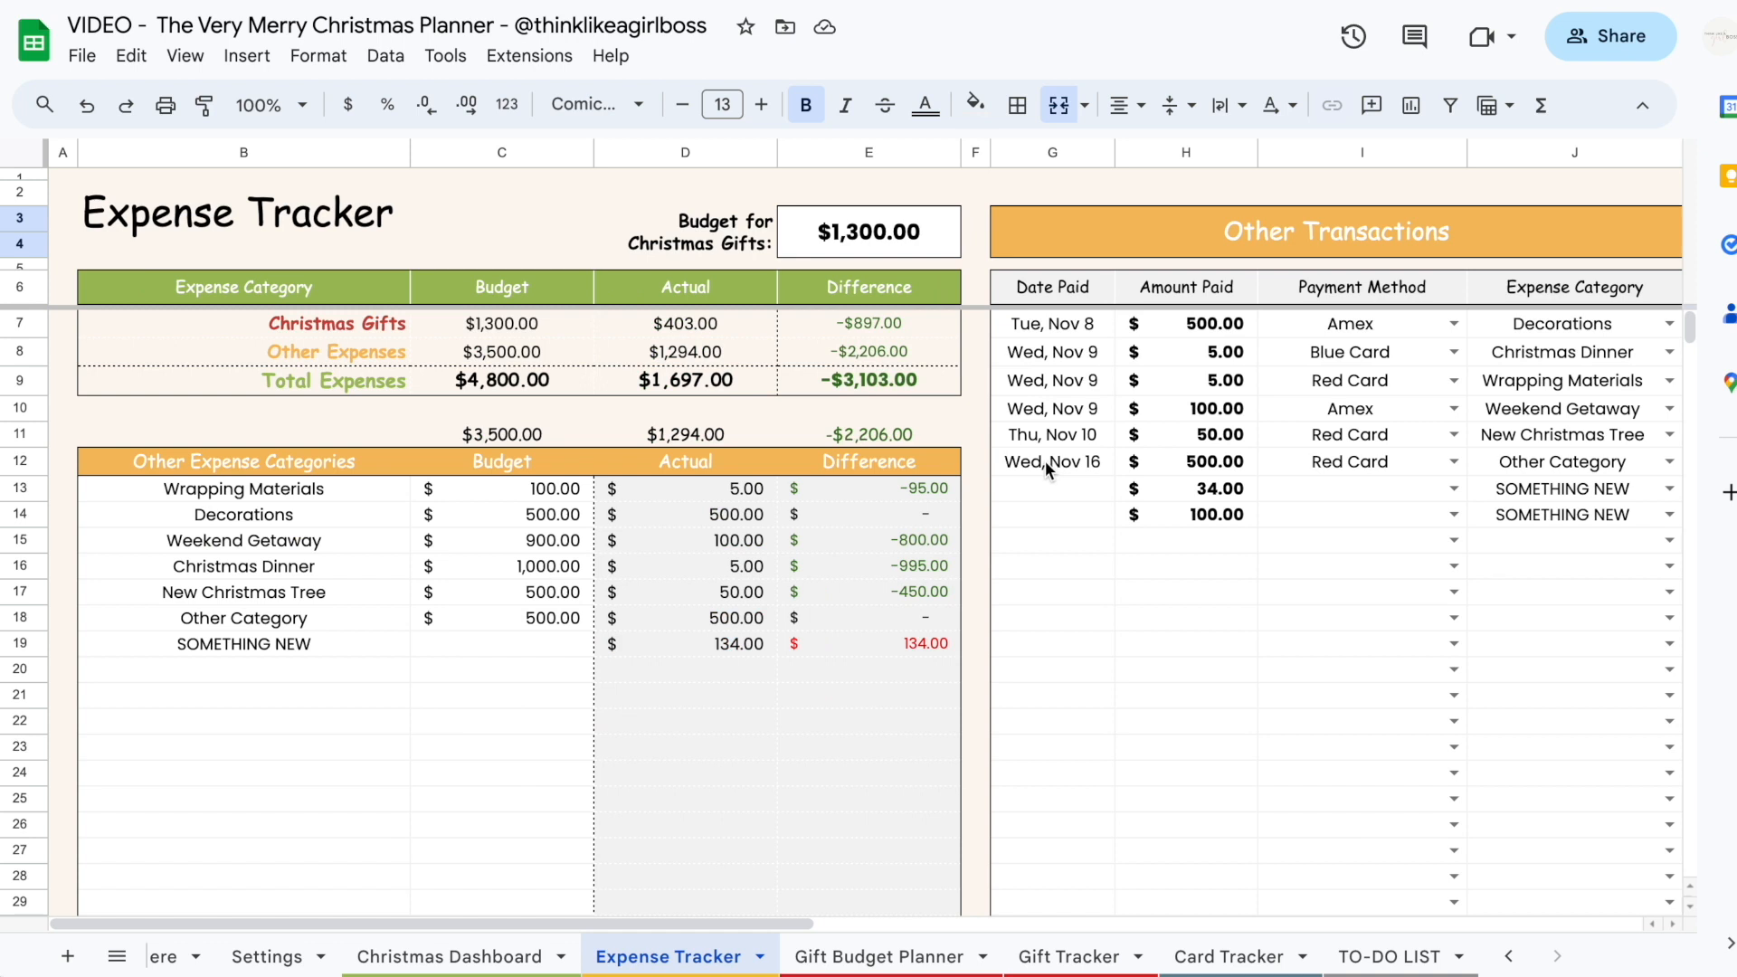
pyautogui.click(528, 353)
pyautogui.click(645, 361)
pyautogui.click(855, 362)
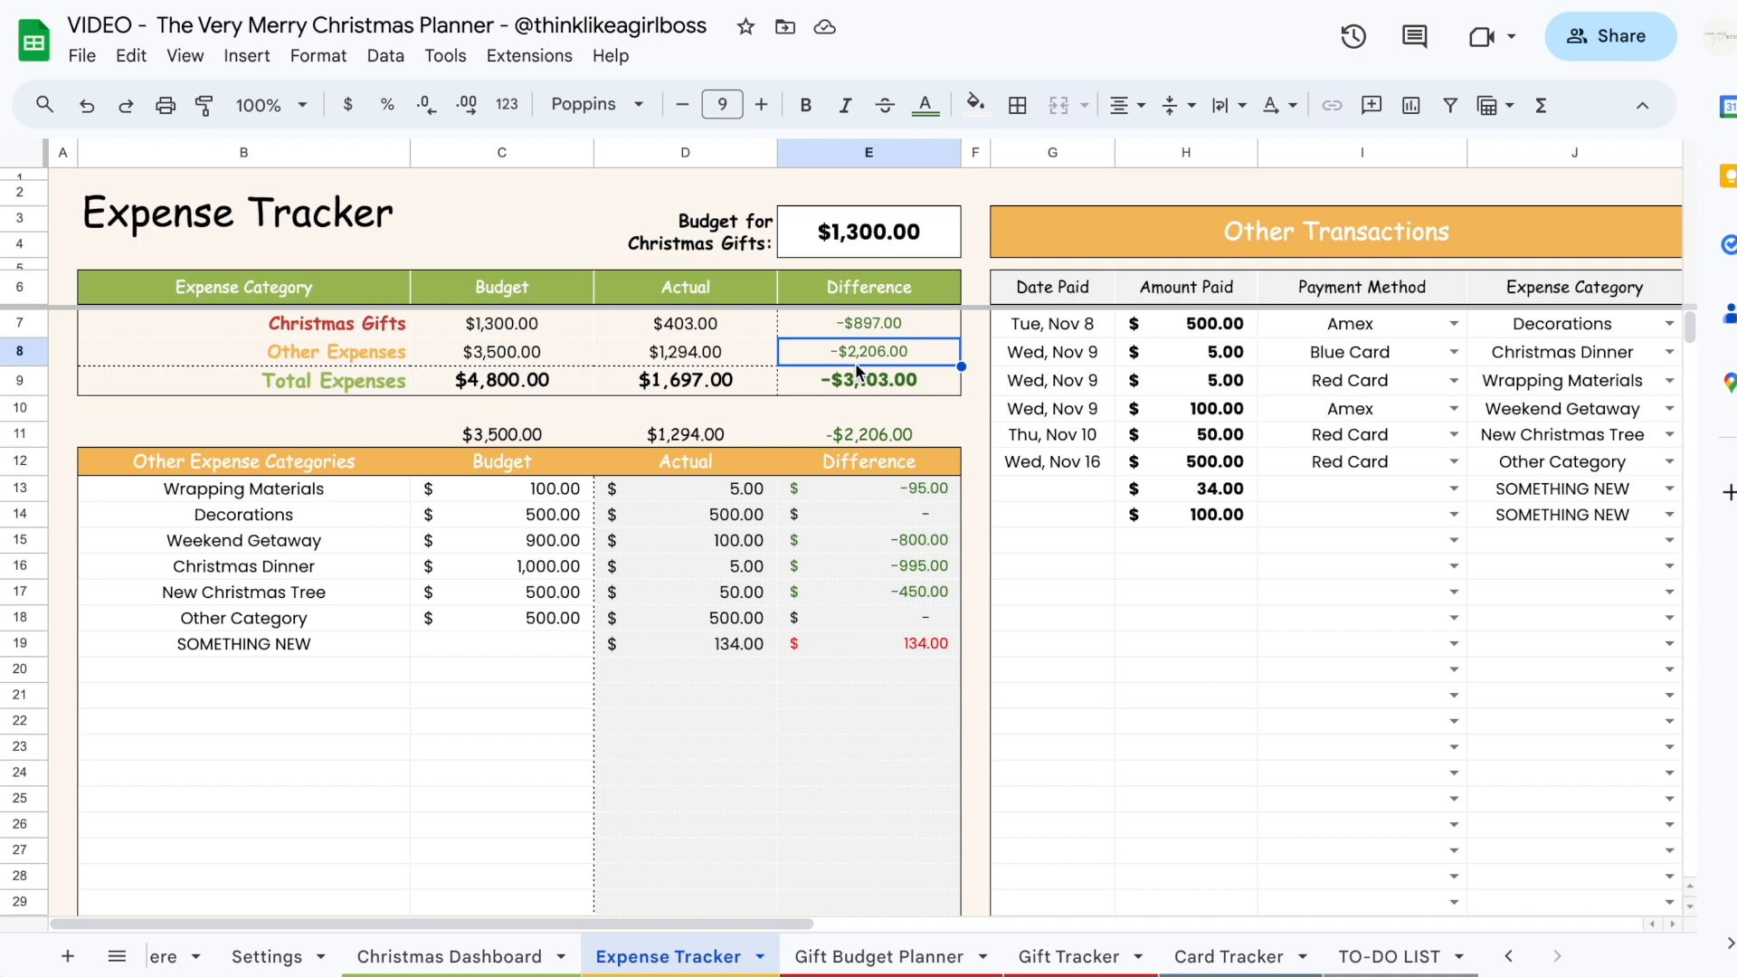
pyautogui.click(1068, 617)
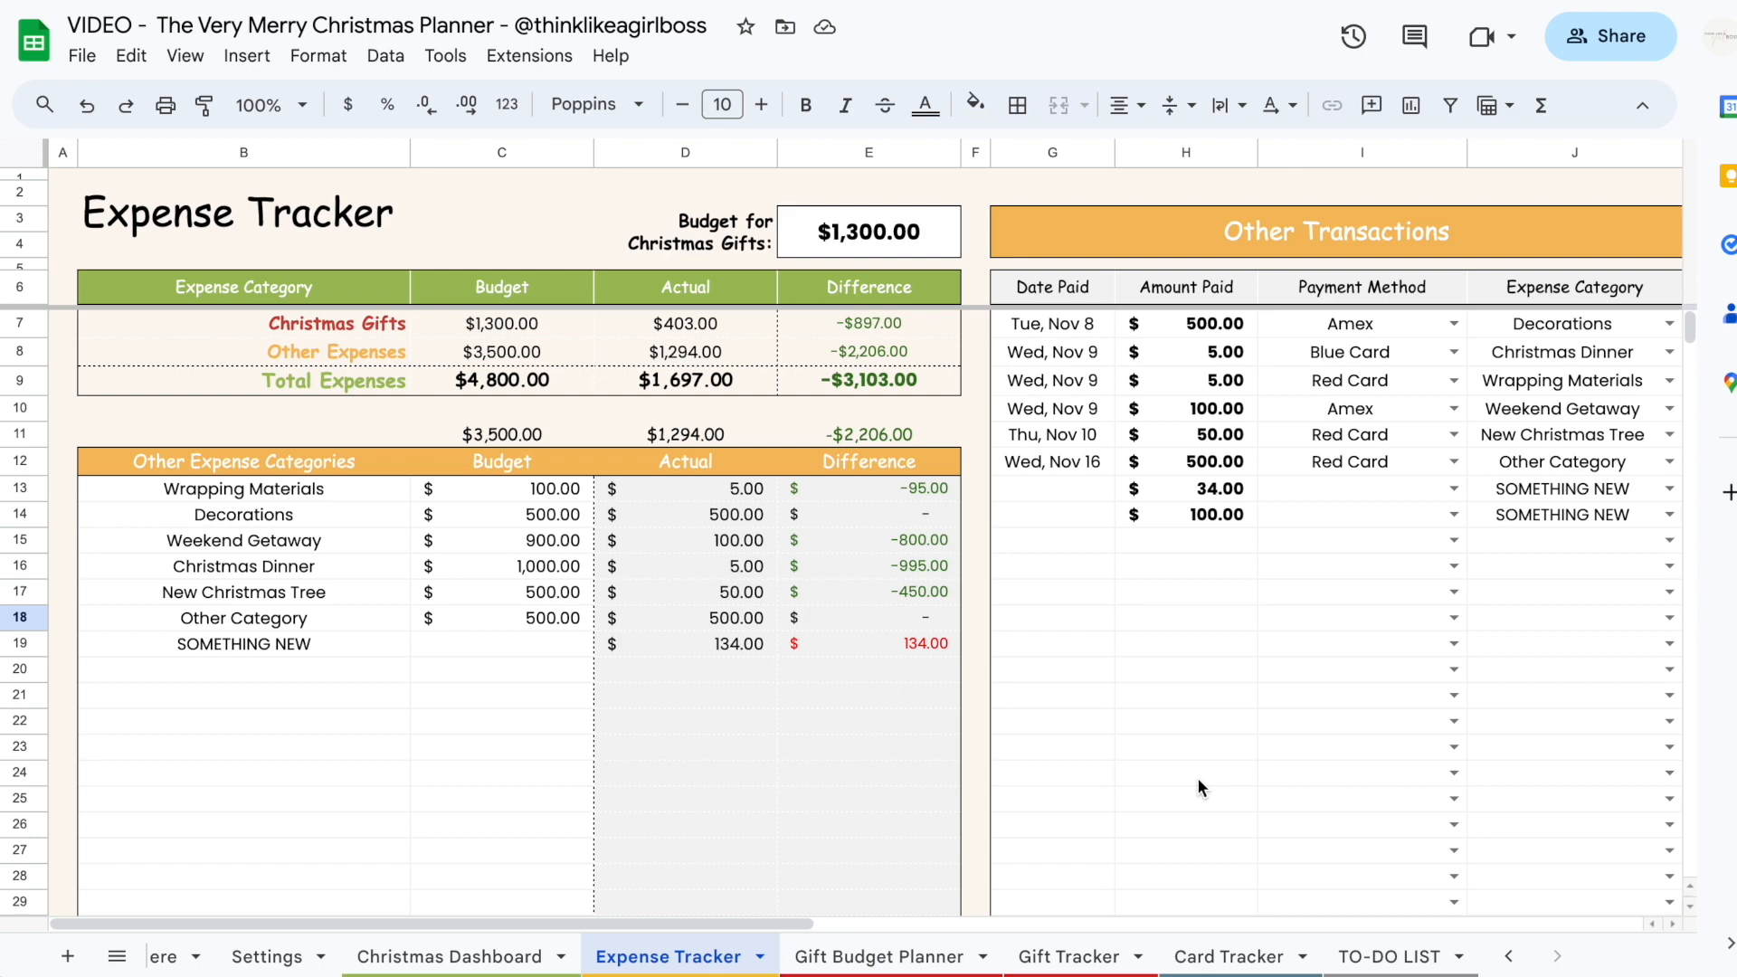
# Examine the automated Christmas Gifts Transactions table, its entries and its total amount
pyautogui.hscroll(10, 1197, 779)
pyautogui.hscroll(4, 1197, 778)
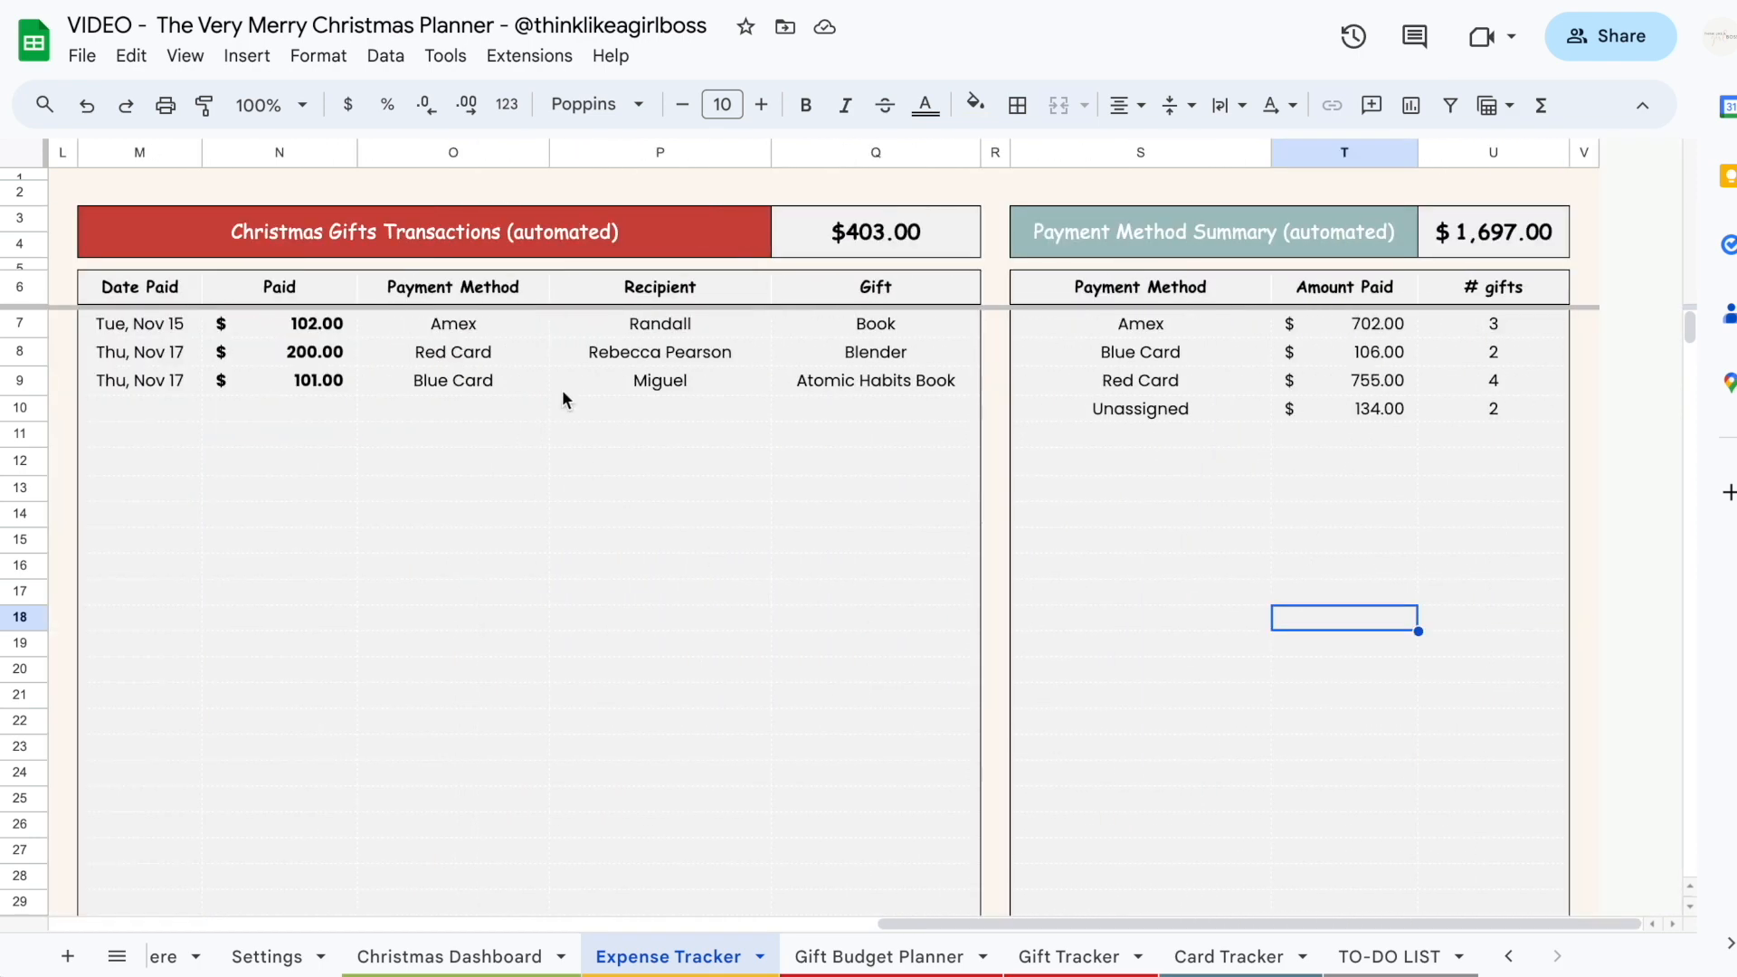
pyautogui.click(660, 523)
pyautogui.moveTo(306, 224); pyautogui.dragTo(789, 527)
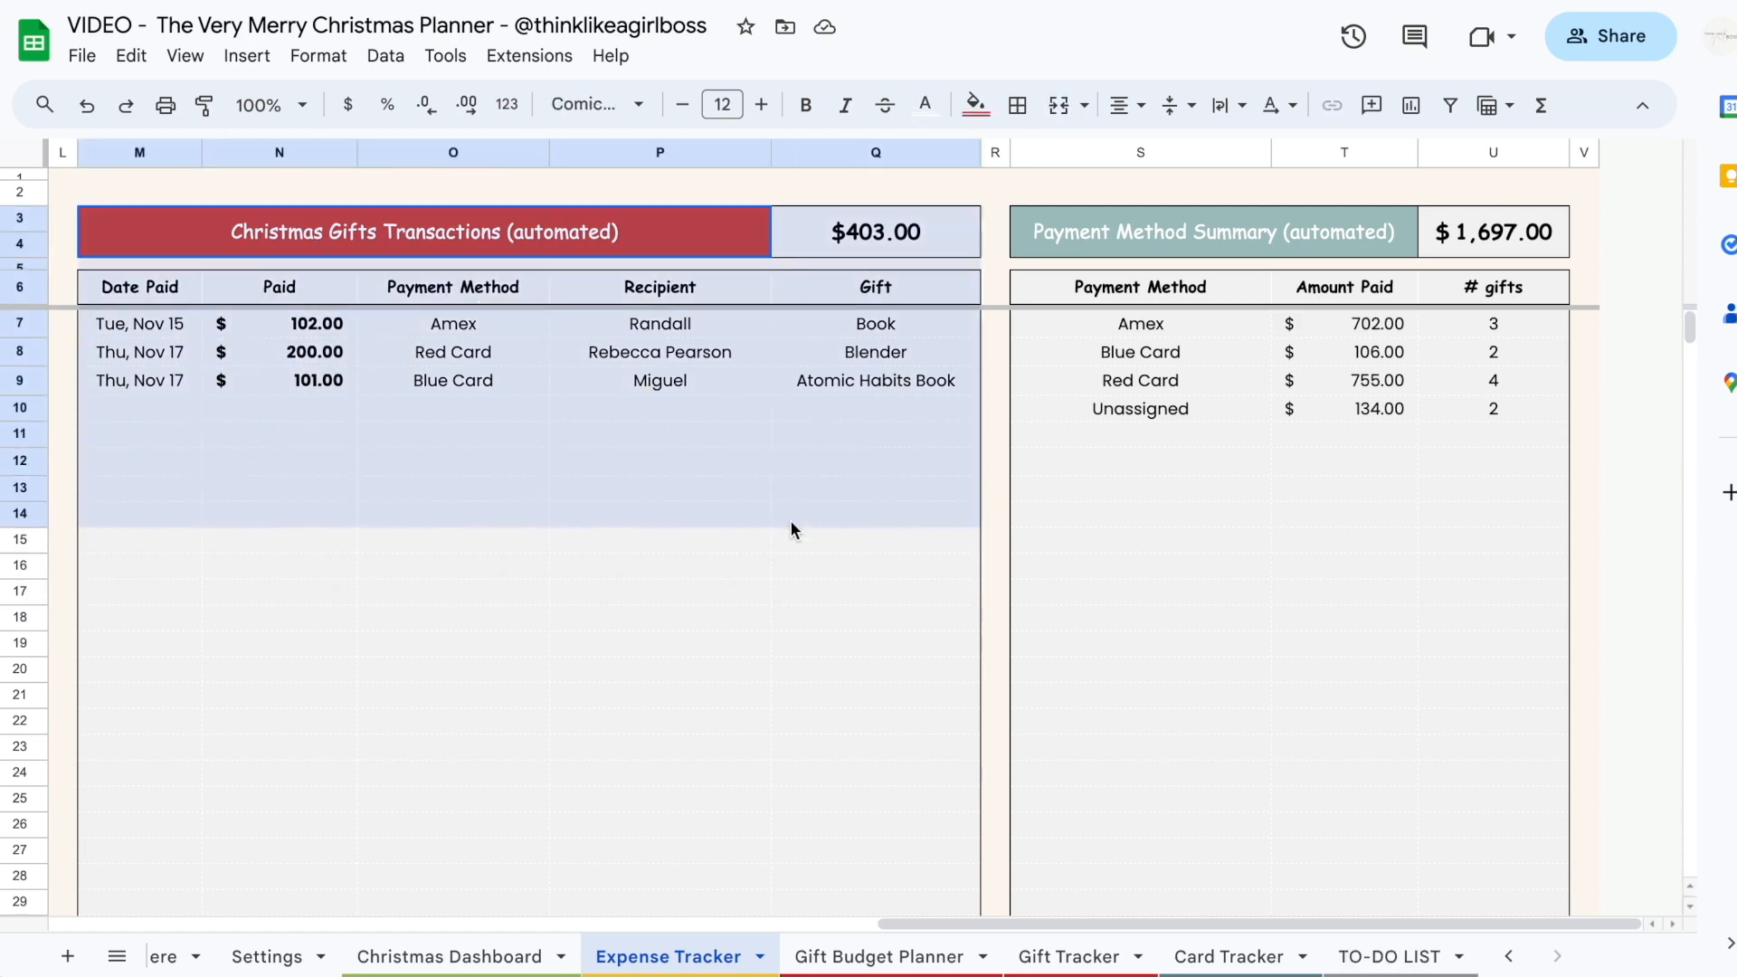
pyautogui.click(715, 491)
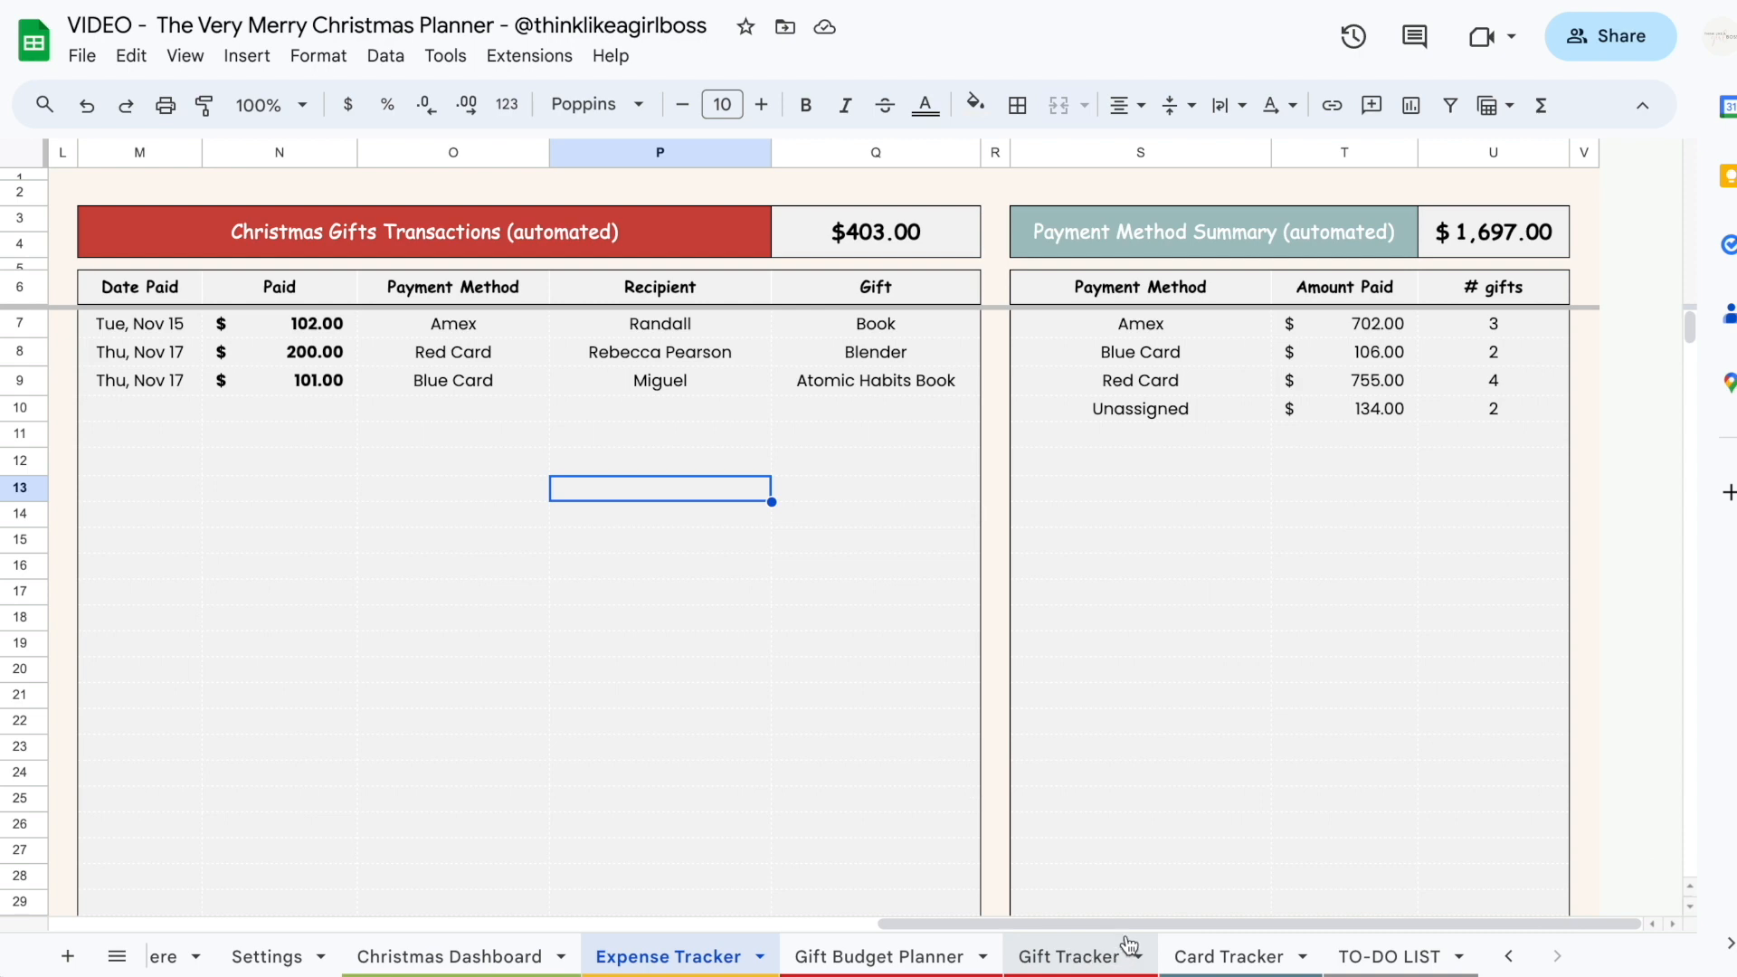
pyautogui.moveTo(178, 408); pyautogui.dragTo(795, 416)
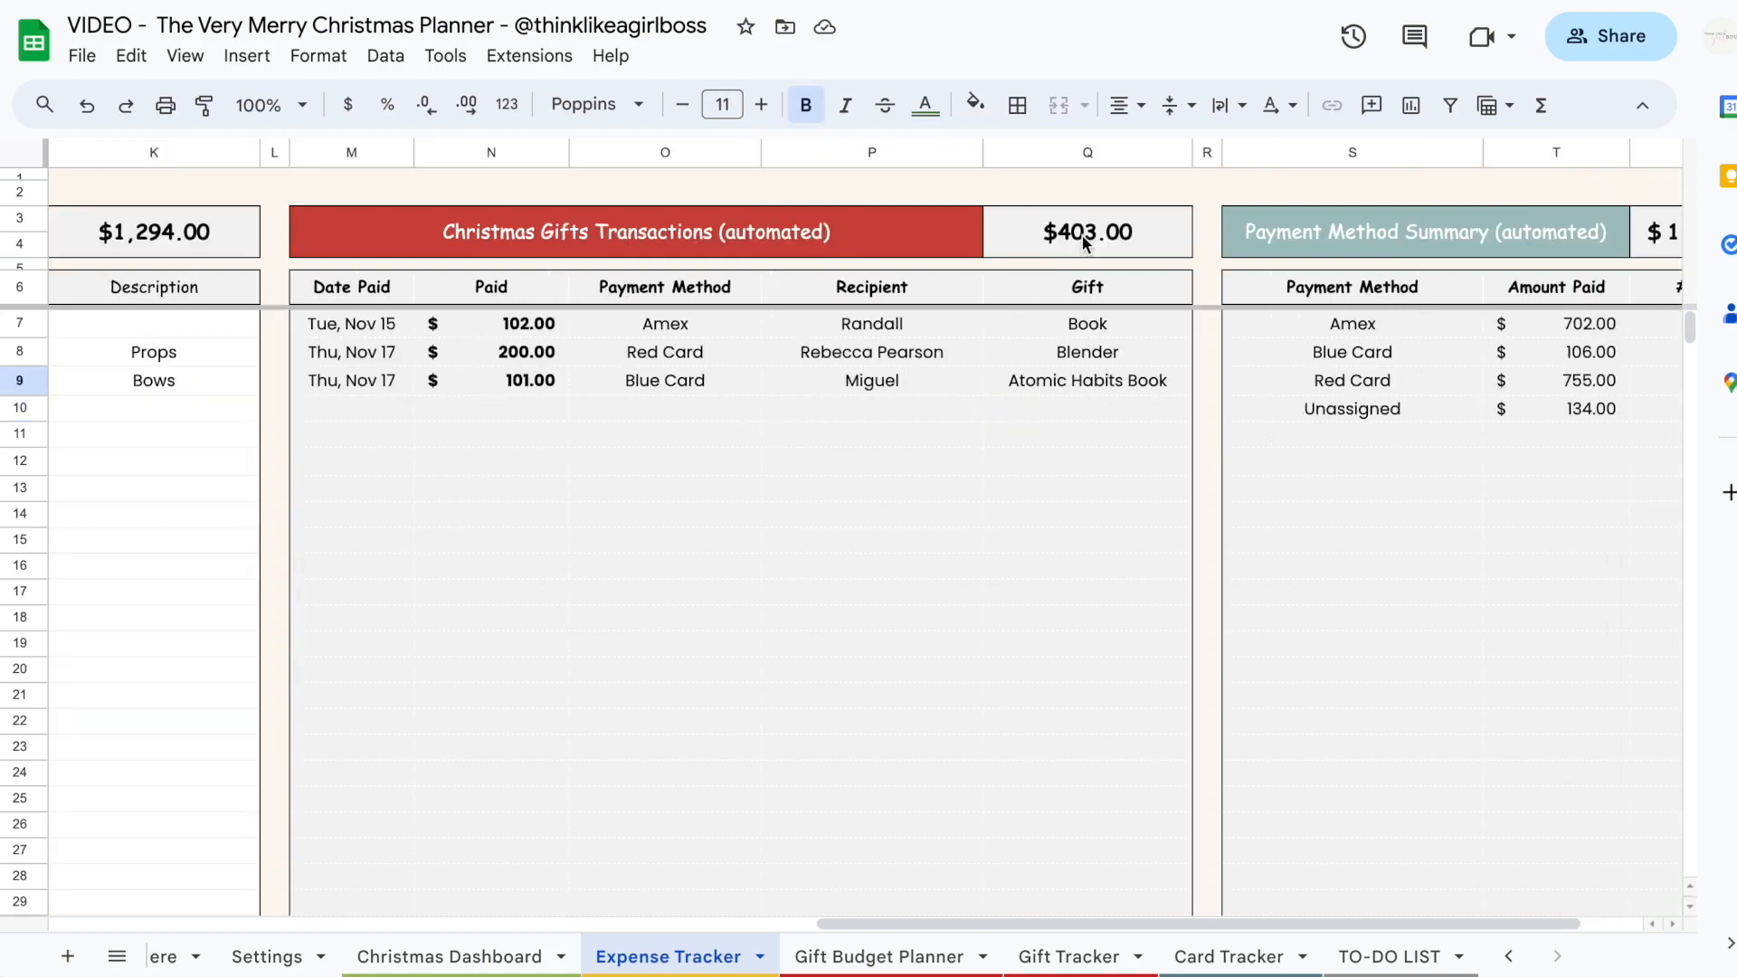
pyautogui.click(1084, 243)
# Review the actual amounts for Christmas Gifts and Other Expenses, and the Total Expenses actual, budget and difference
pyautogui.hscroll(-15, 961, 470)
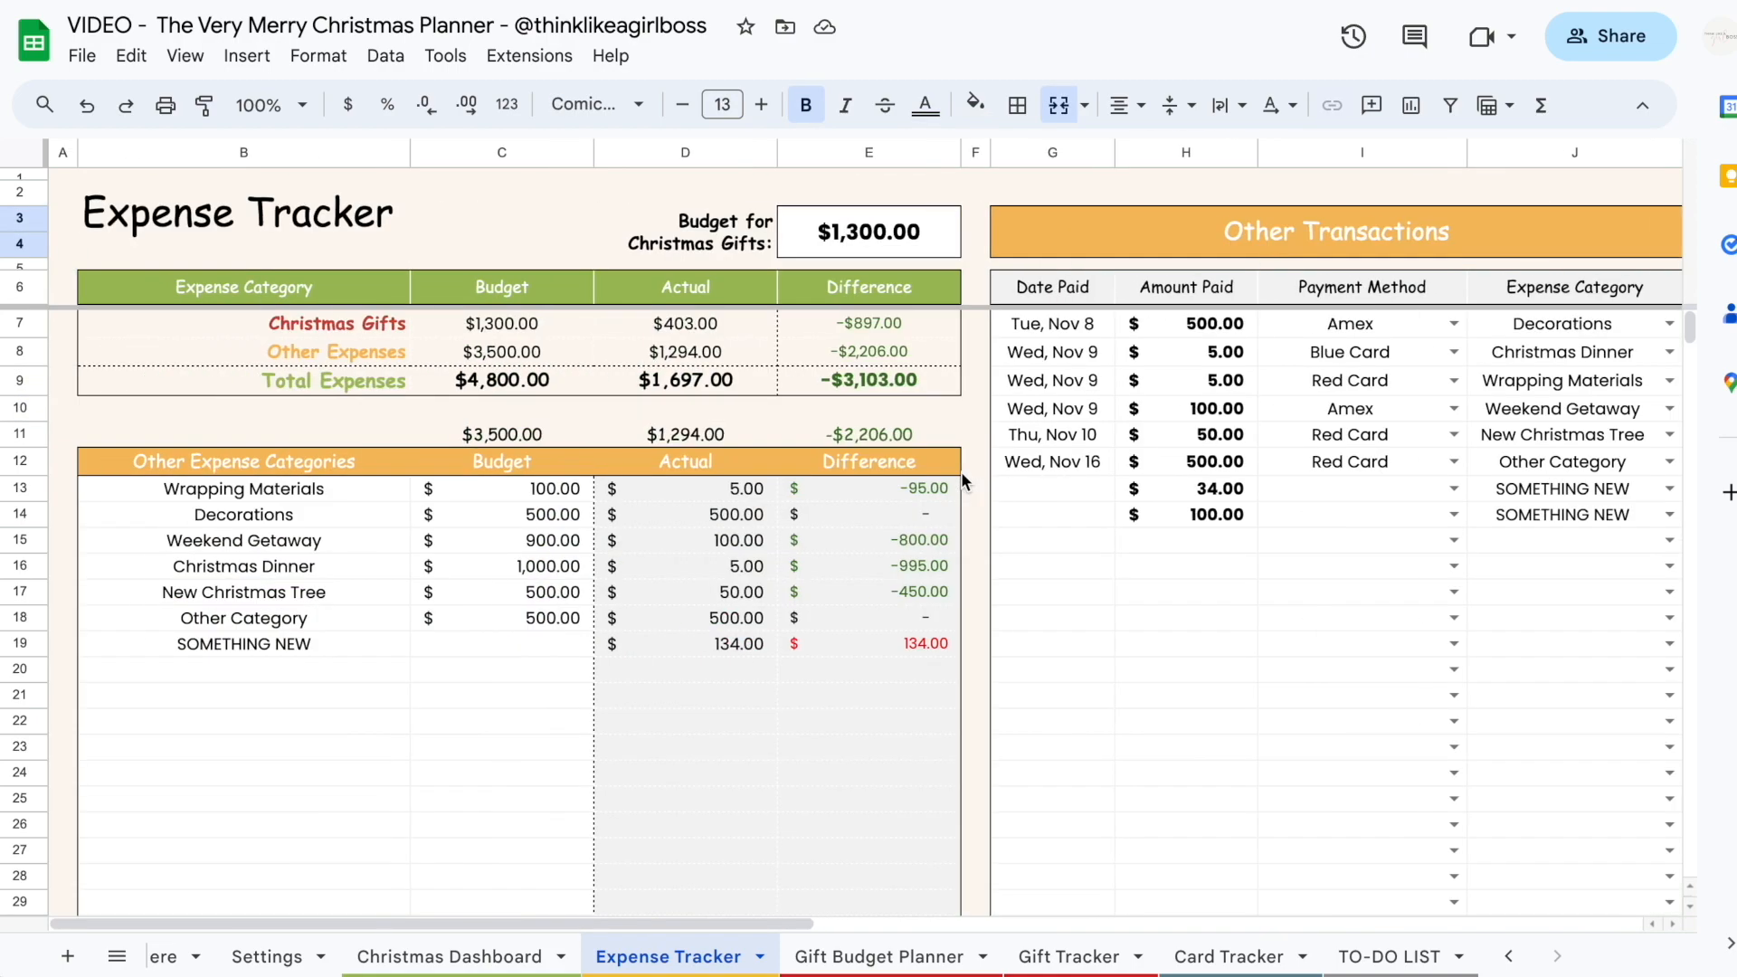
pyautogui.click(680, 326)
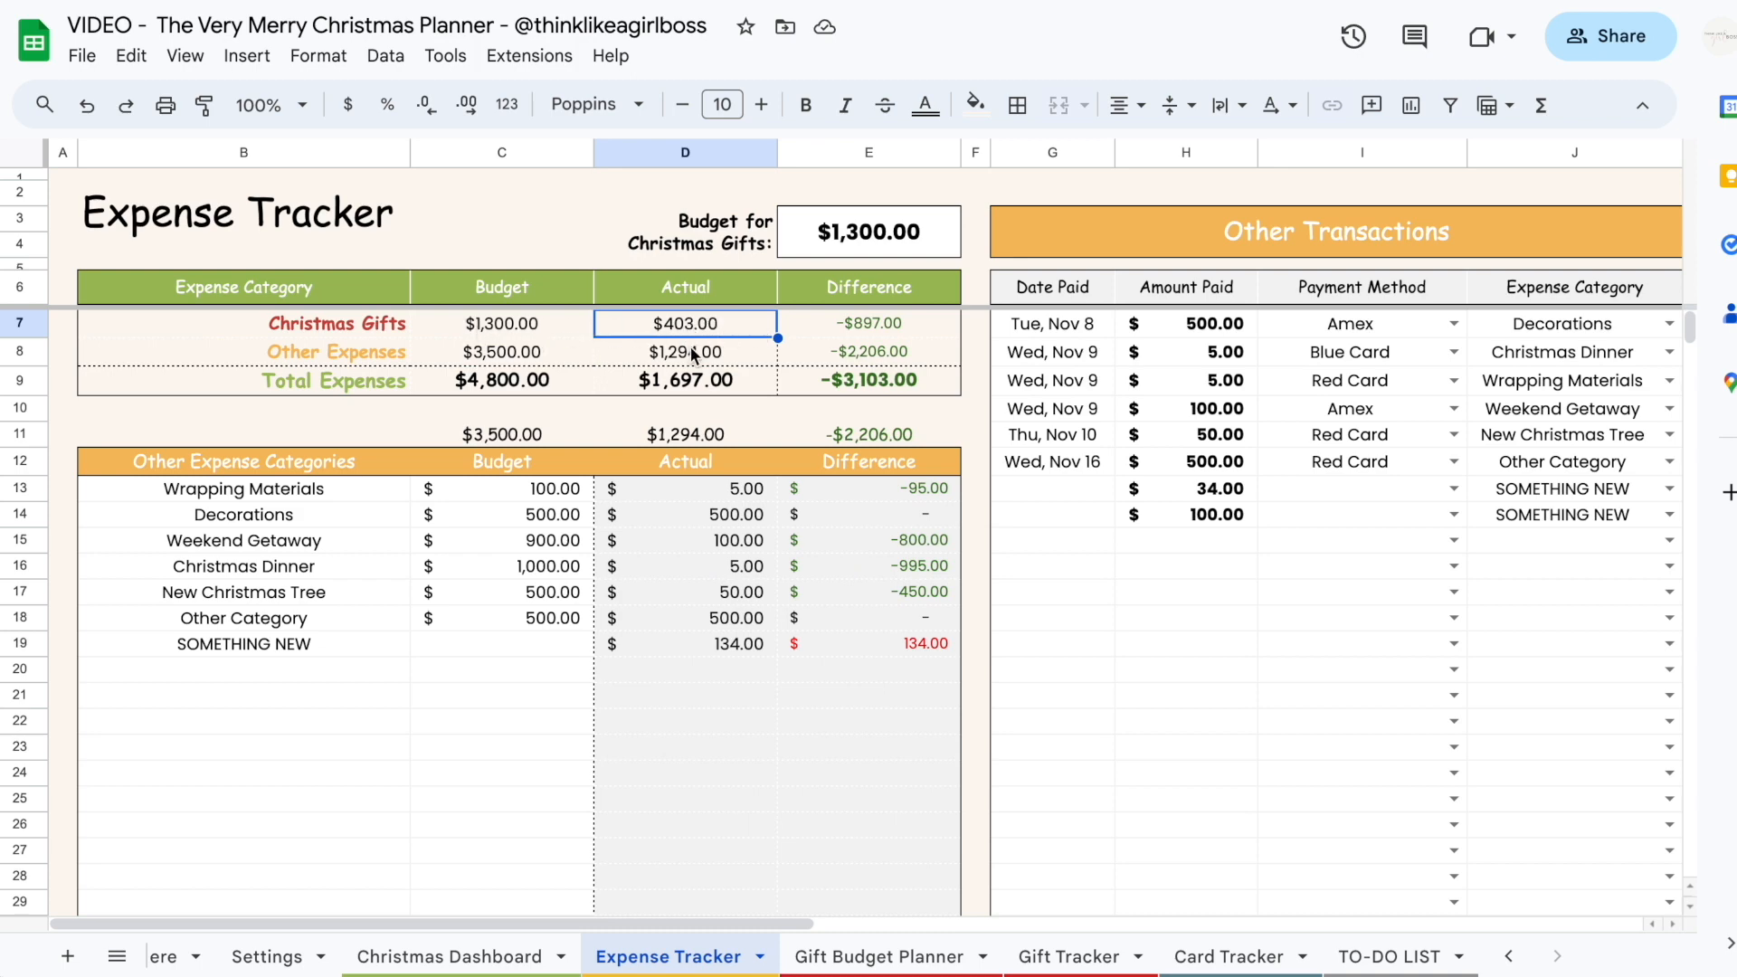
pyautogui.click(694, 352)
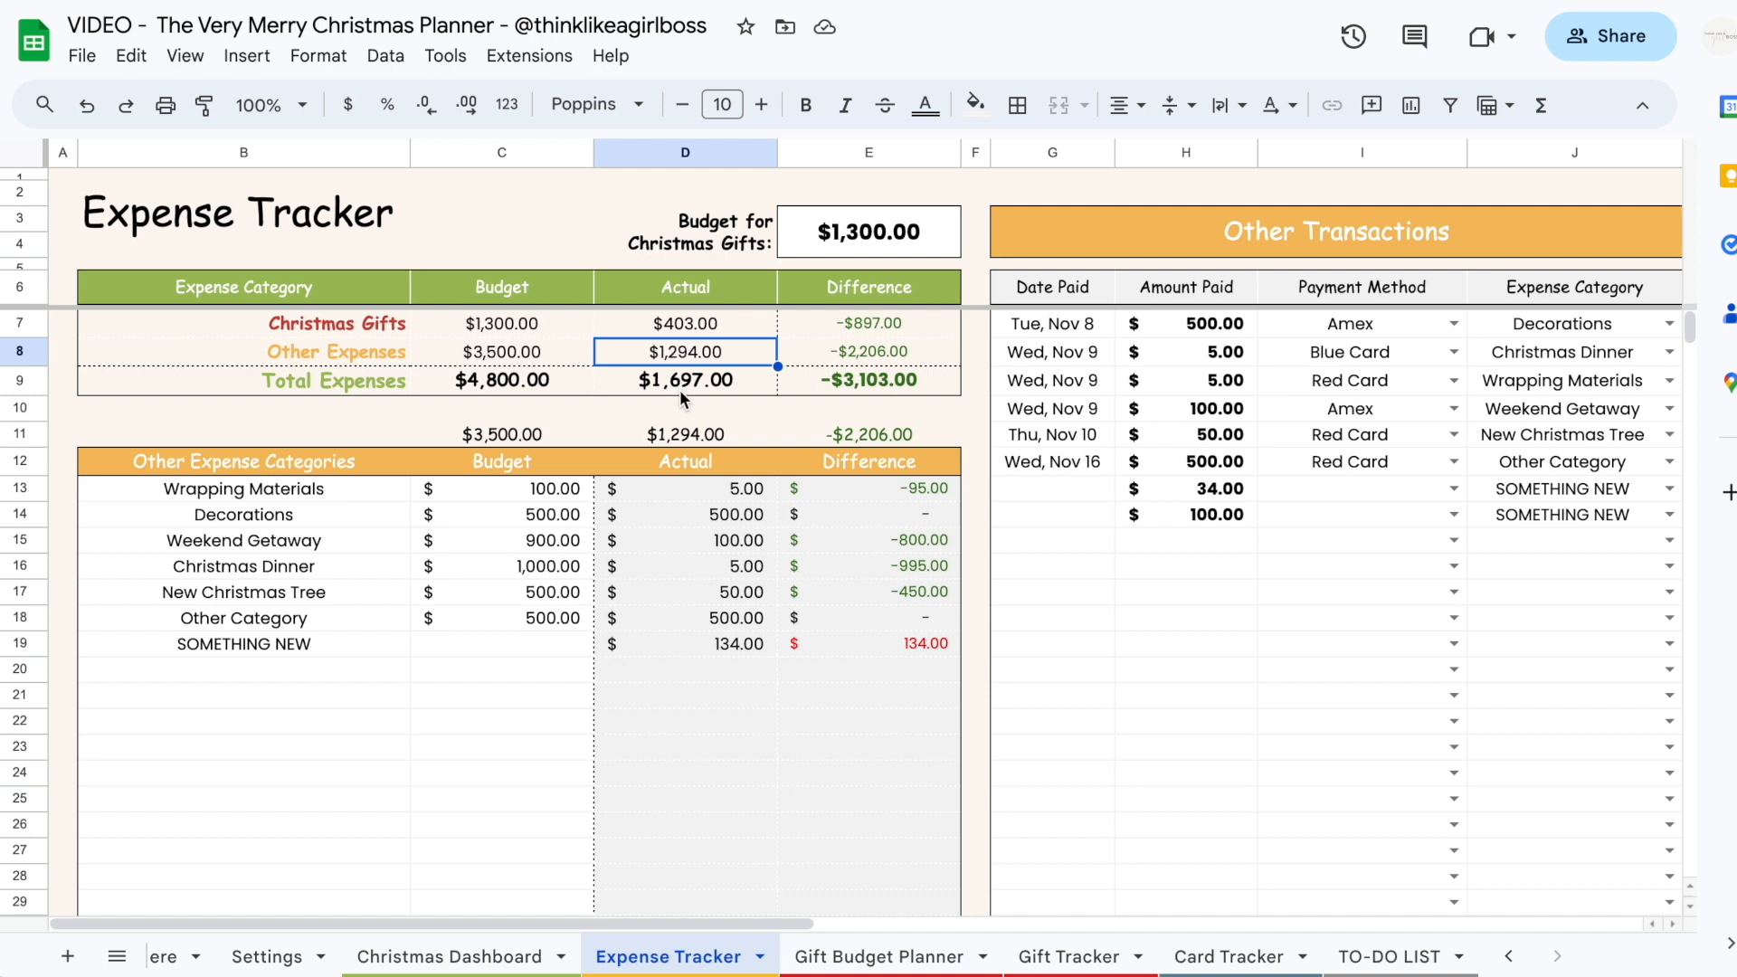
pyautogui.click(677, 380)
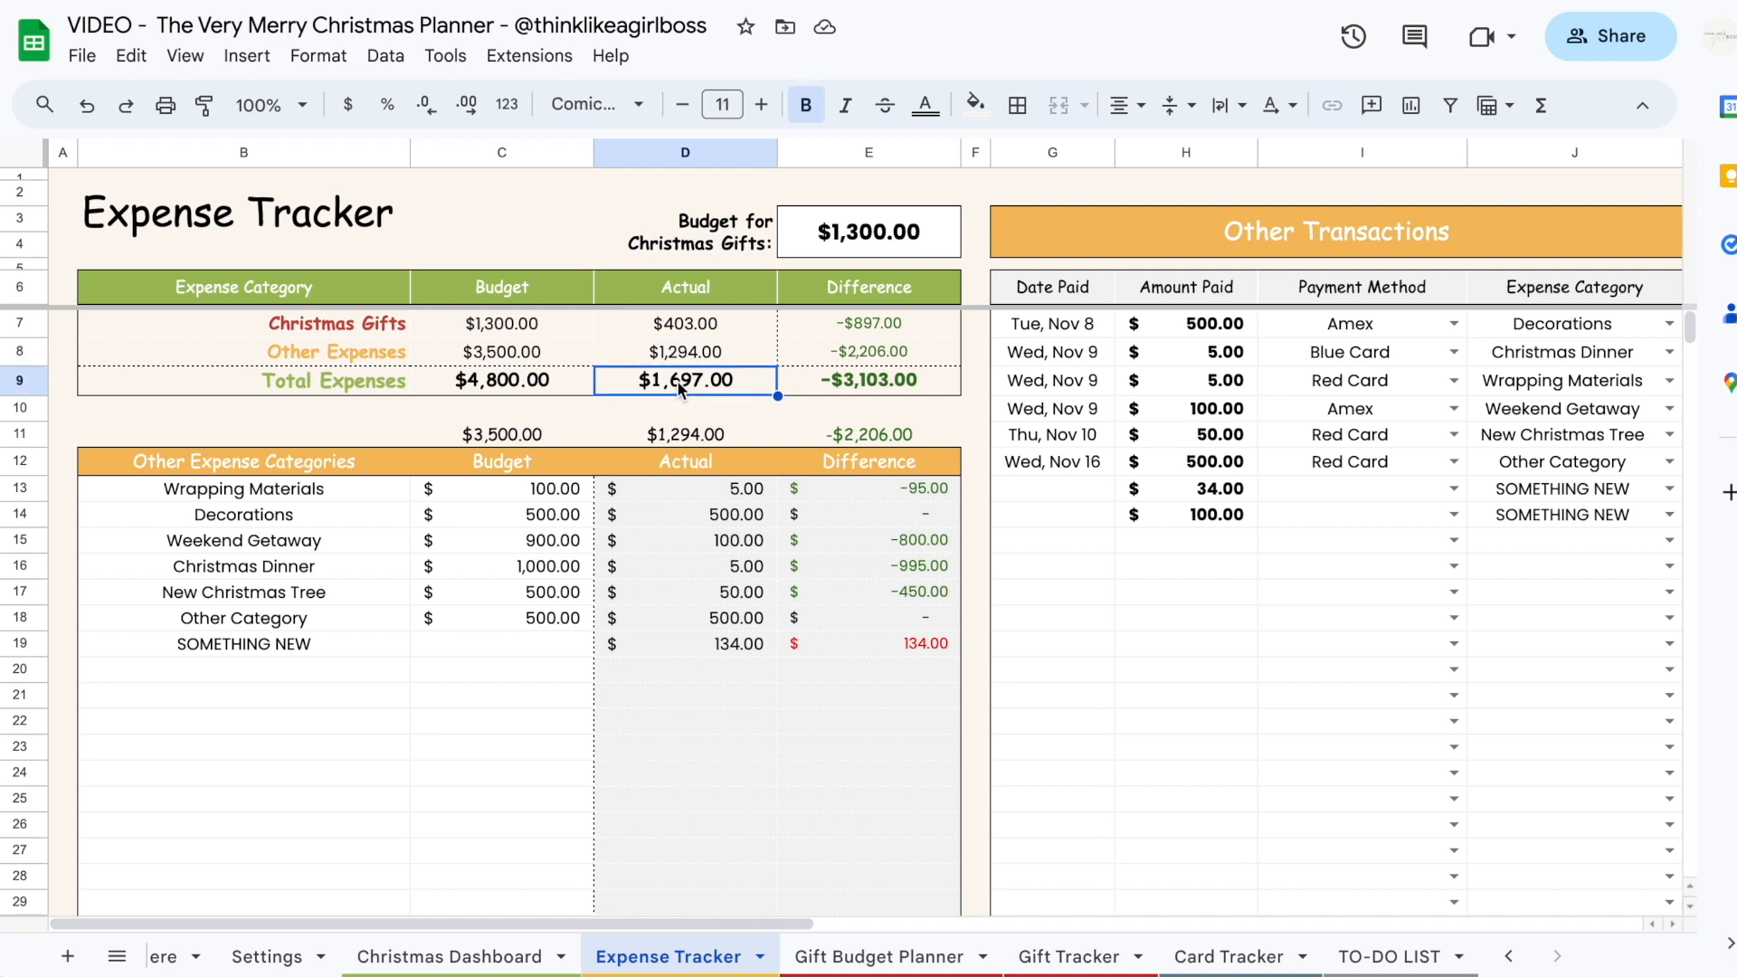
pyautogui.click(554, 382)
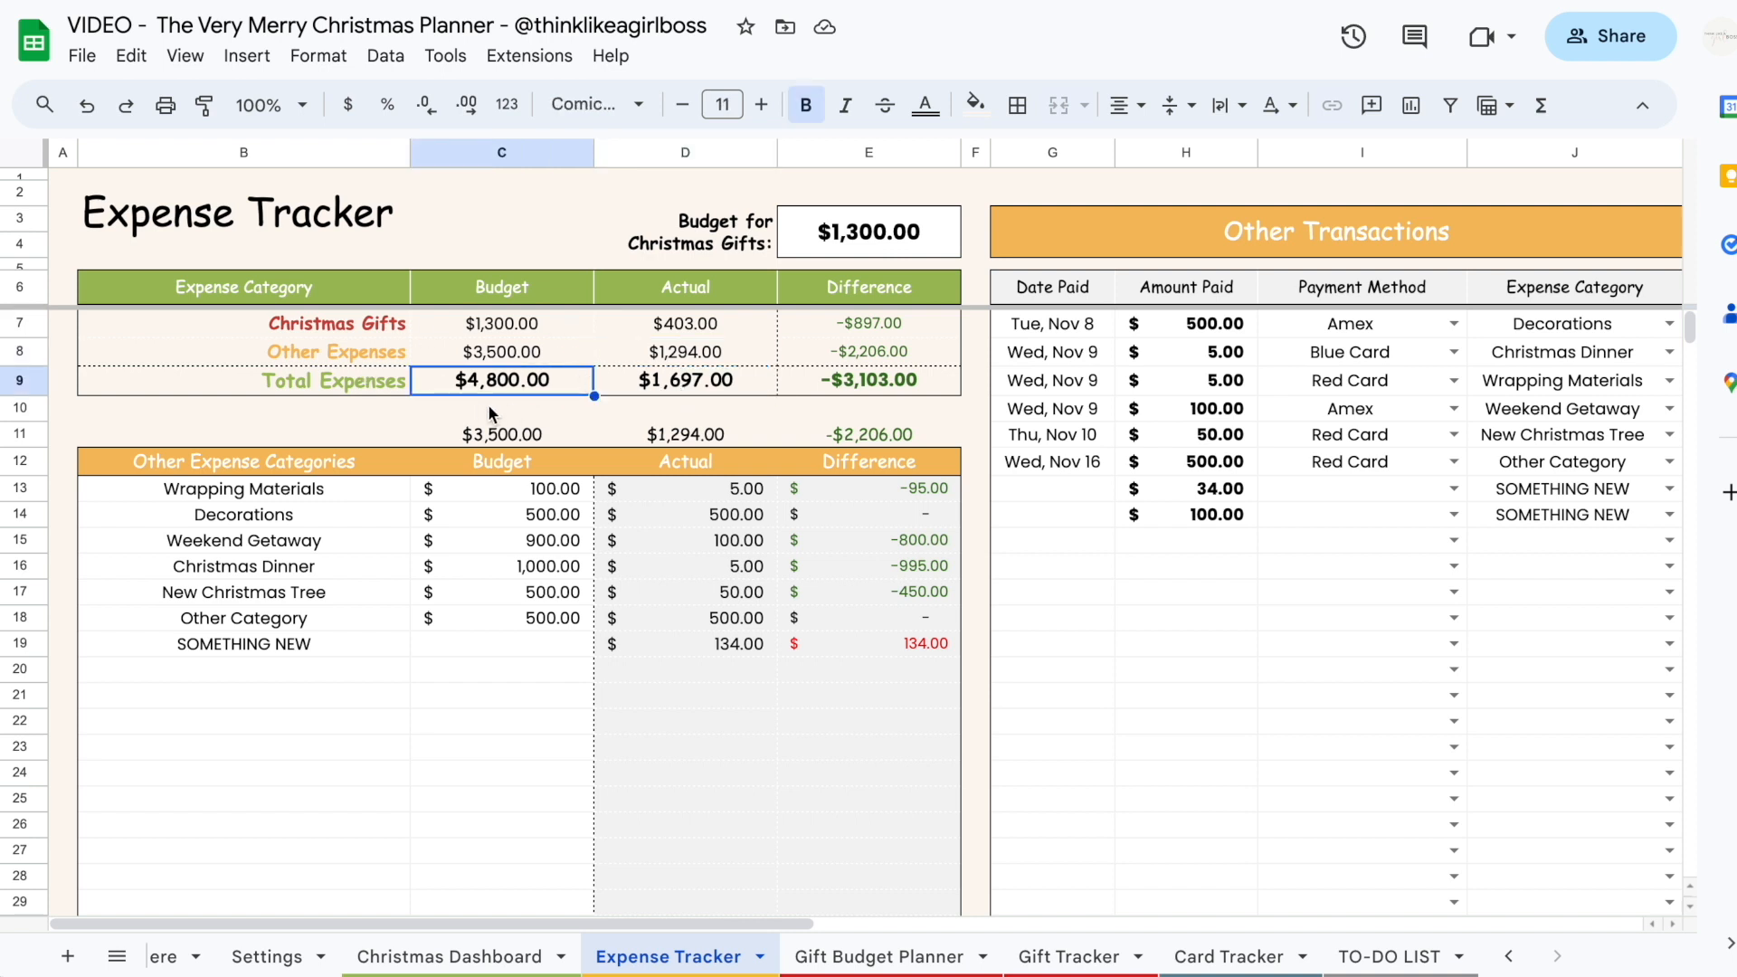
pyautogui.click(833, 381)
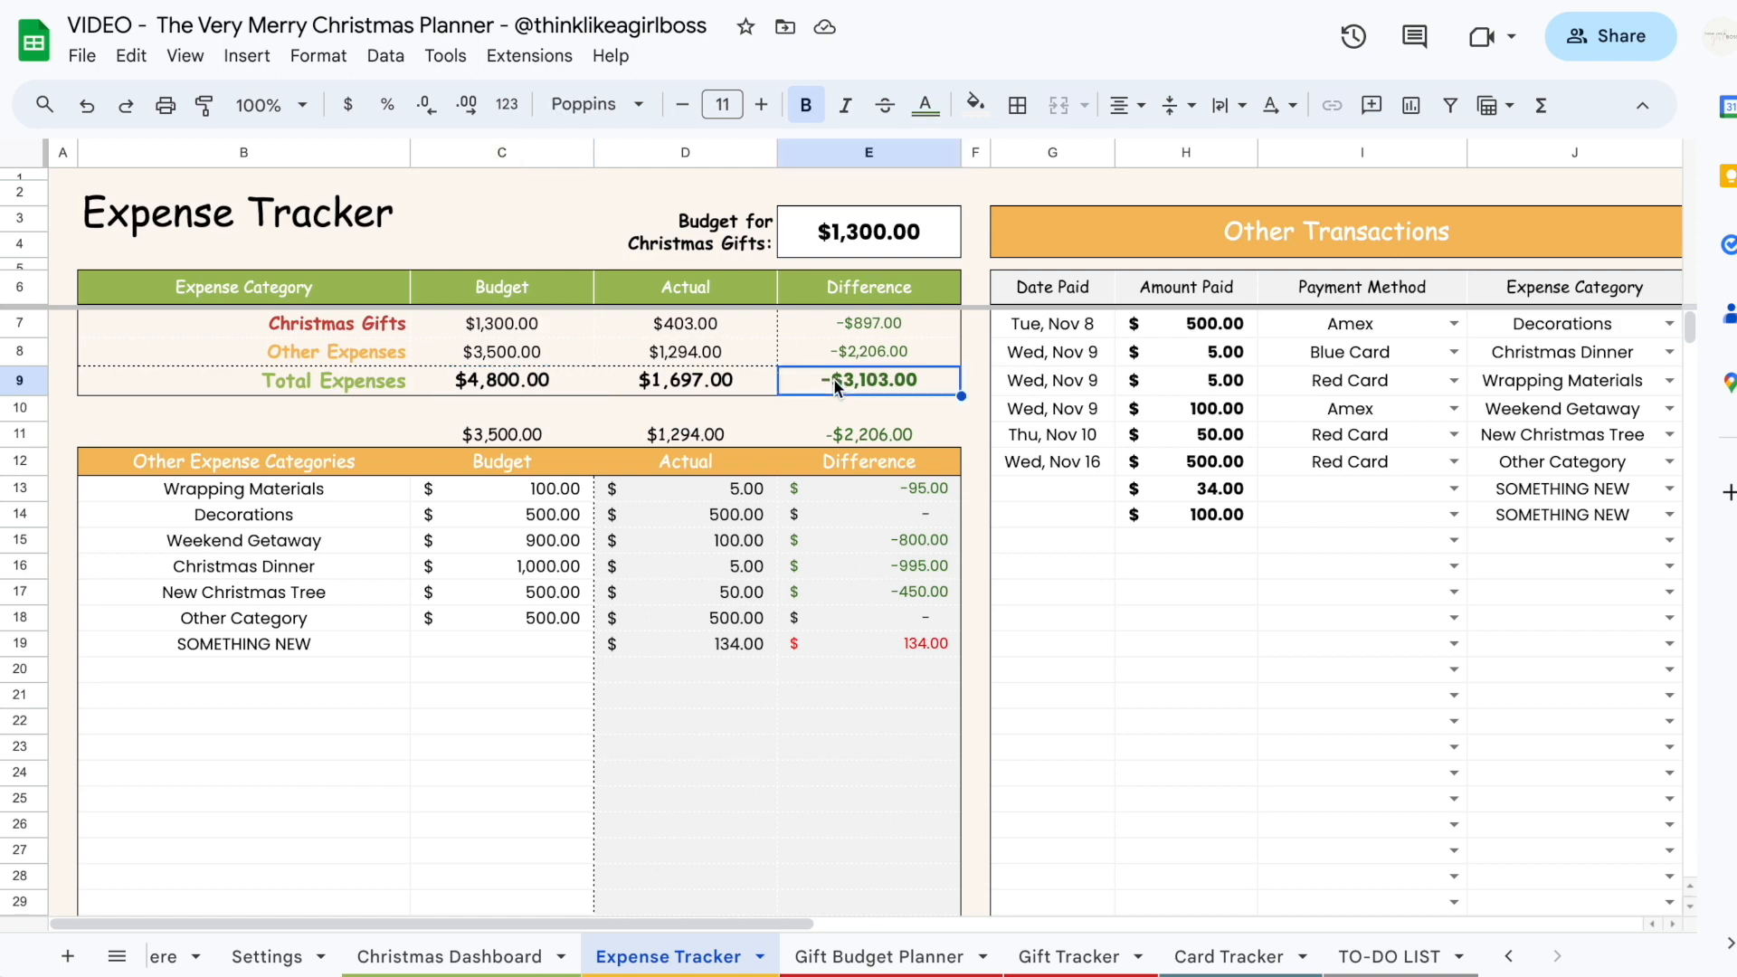
pyautogui.click(854, 435)
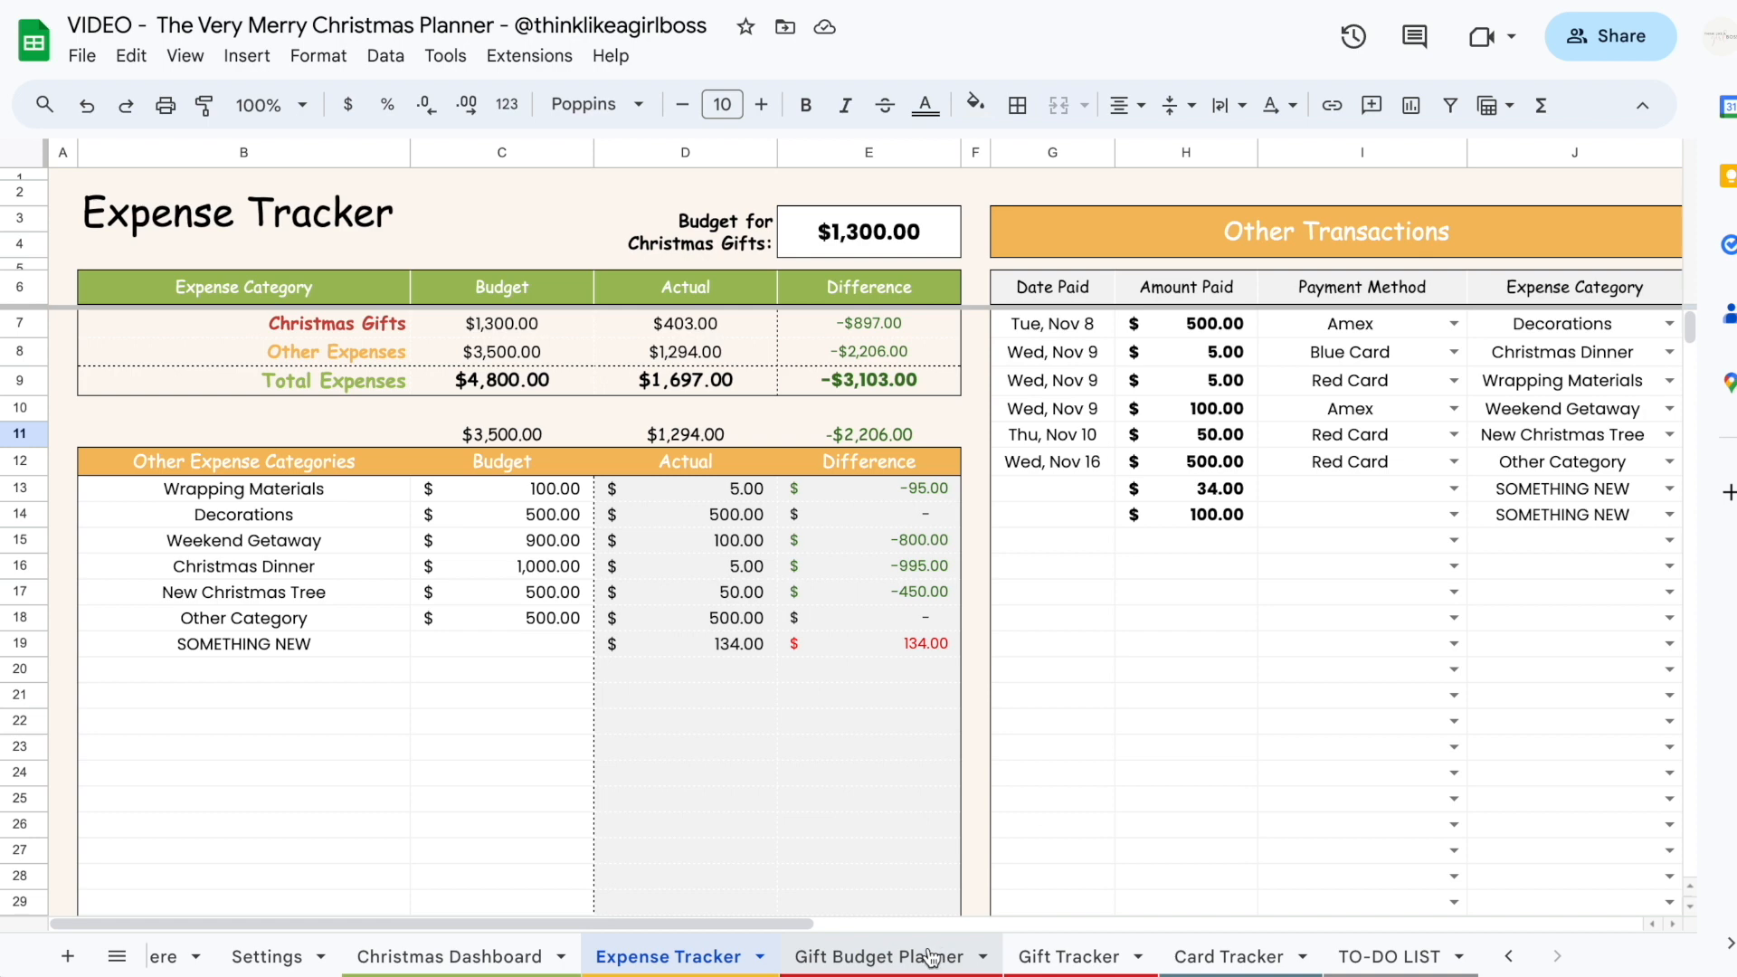
pyautogui.press('Down')
pyautogui.press('Down')
pyautogui.press('Down')
pyautogui.press('Down')
pyautogui.press('Down')
pyautogui.press('Down')
pyautogui.press('Down')
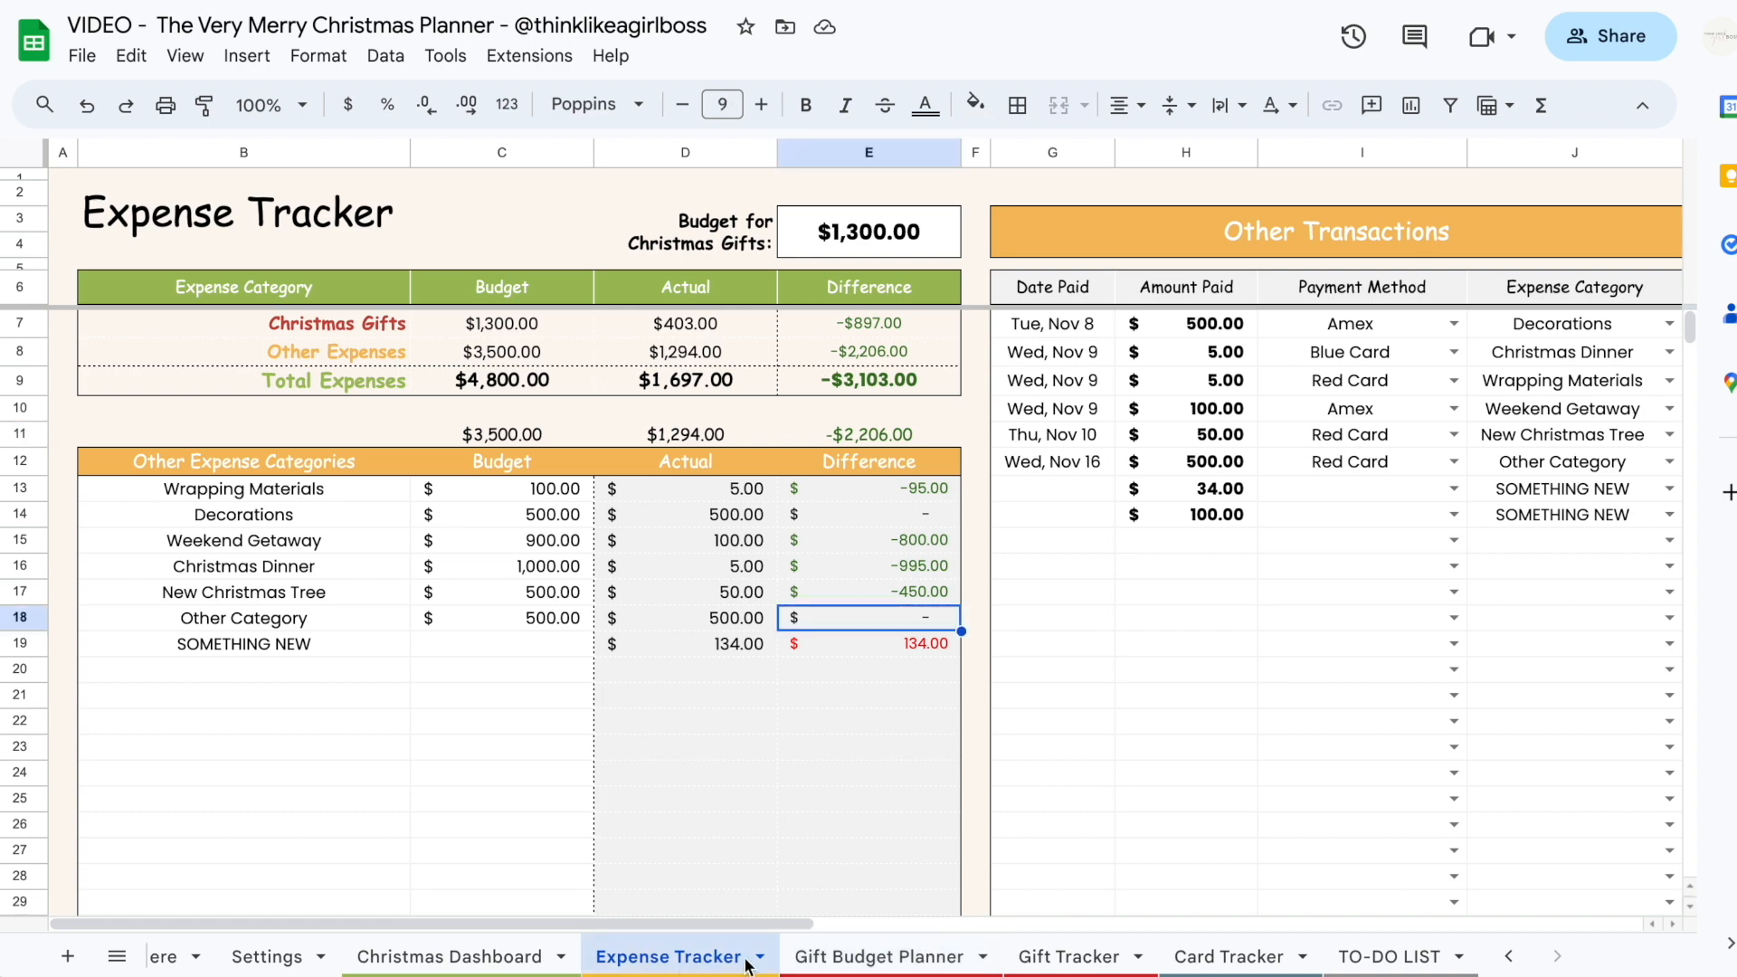
# Compare the Budget for Christmas Gifts in the Expense Tracker with the Gift Budget Planner sheet, ending on the planner
pyautogui.click(829, 957)
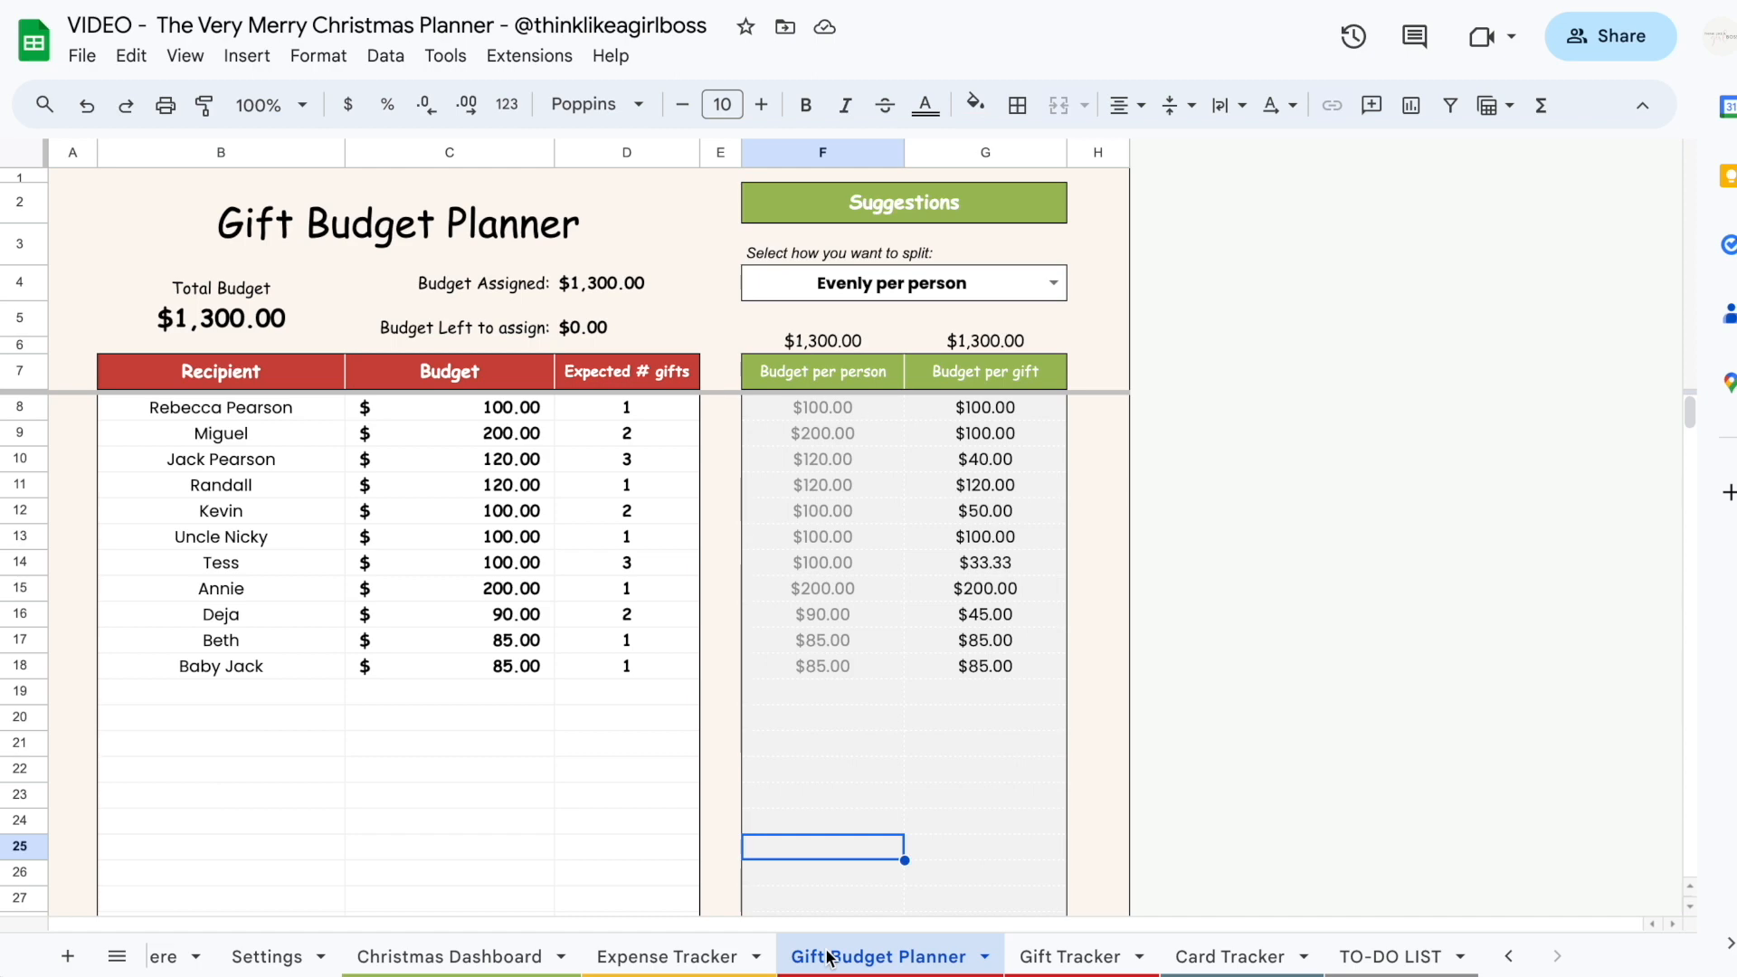
pyautogui.click(692, 952)
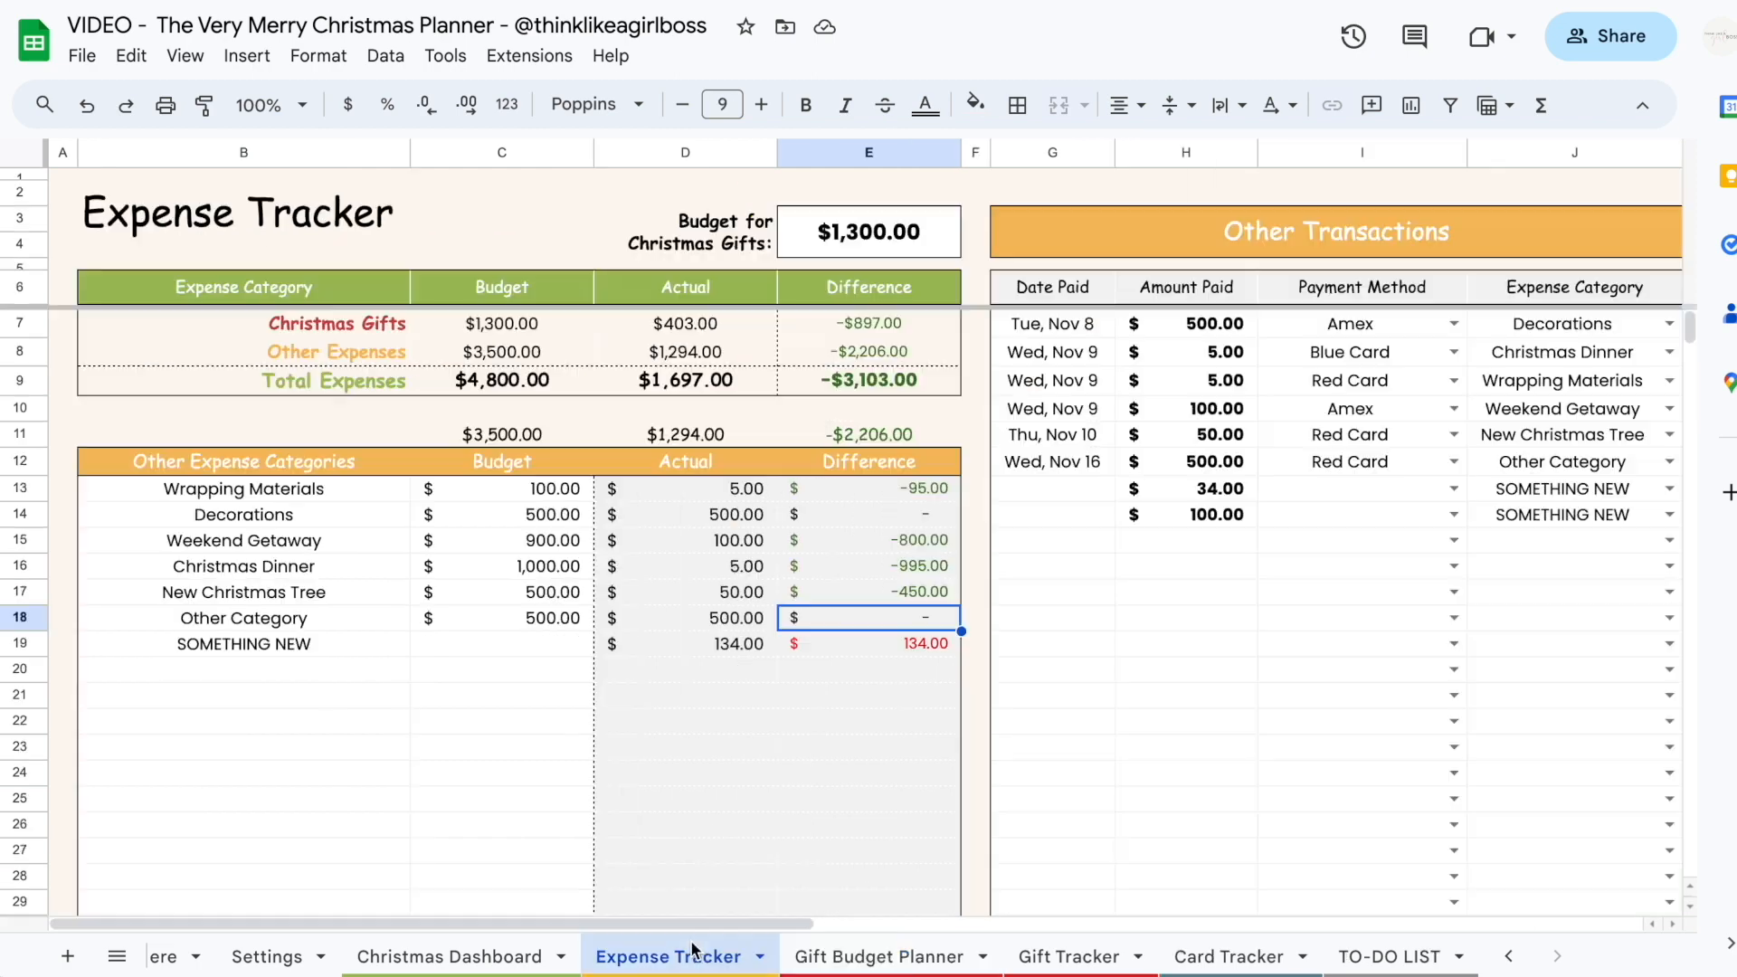
pyautogui.click(941, 238)
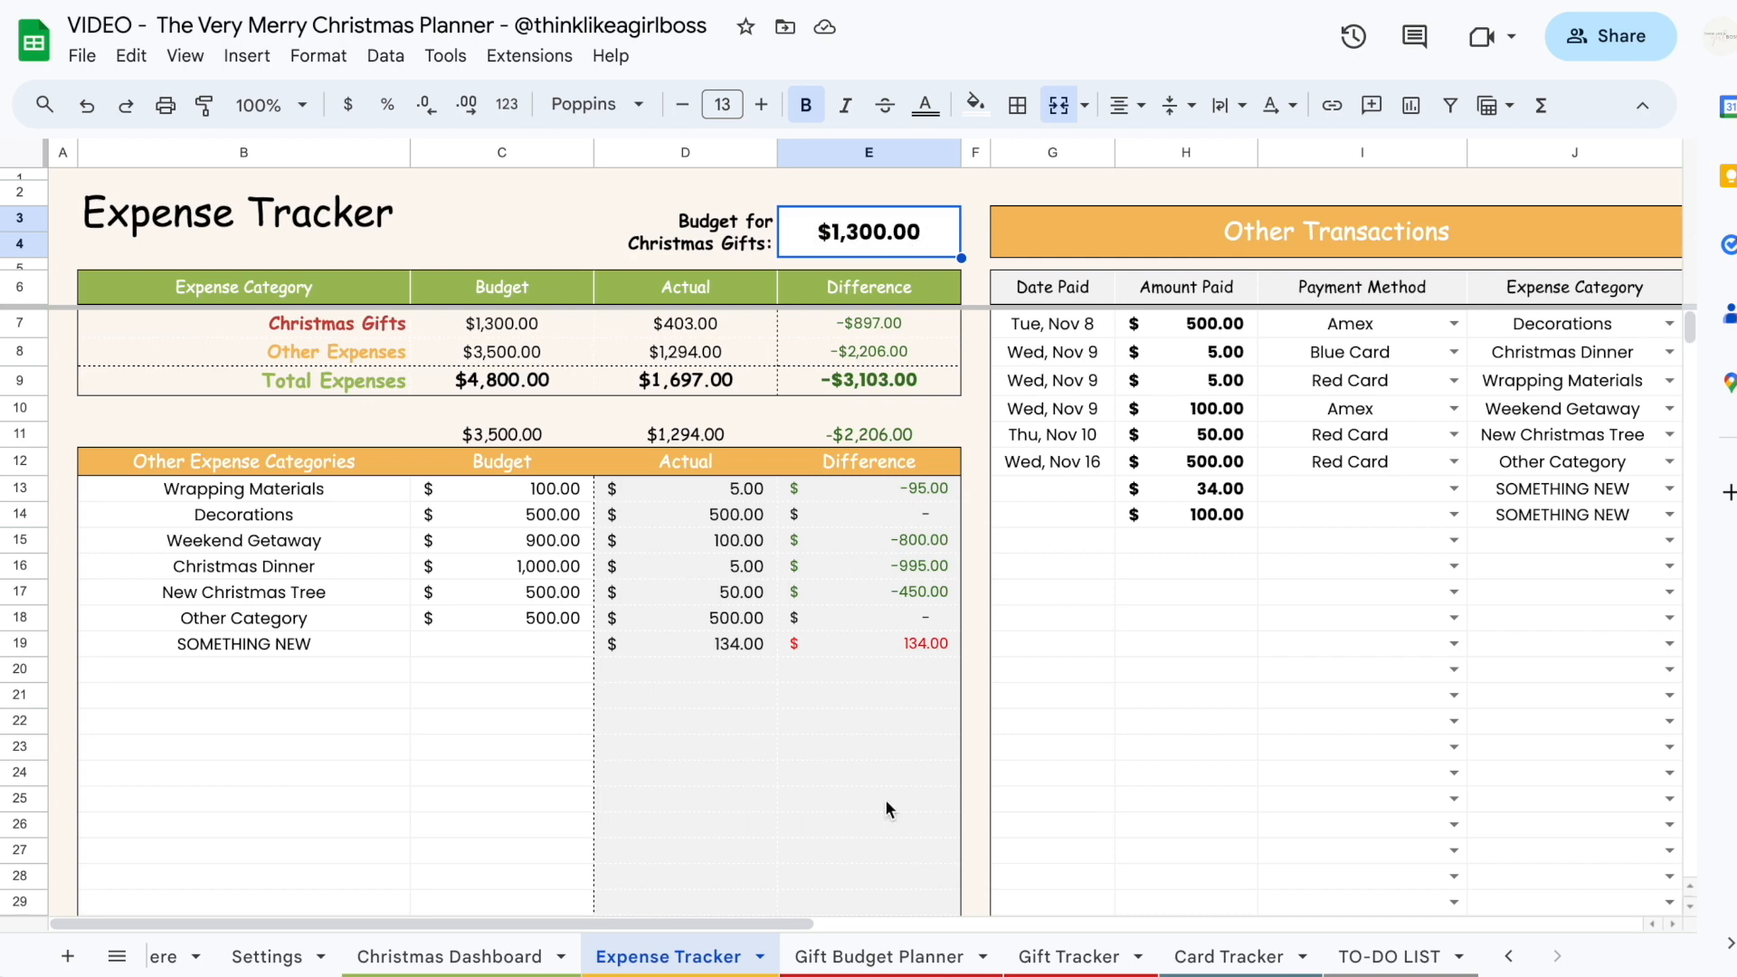
pyautogui.click(881, 945)
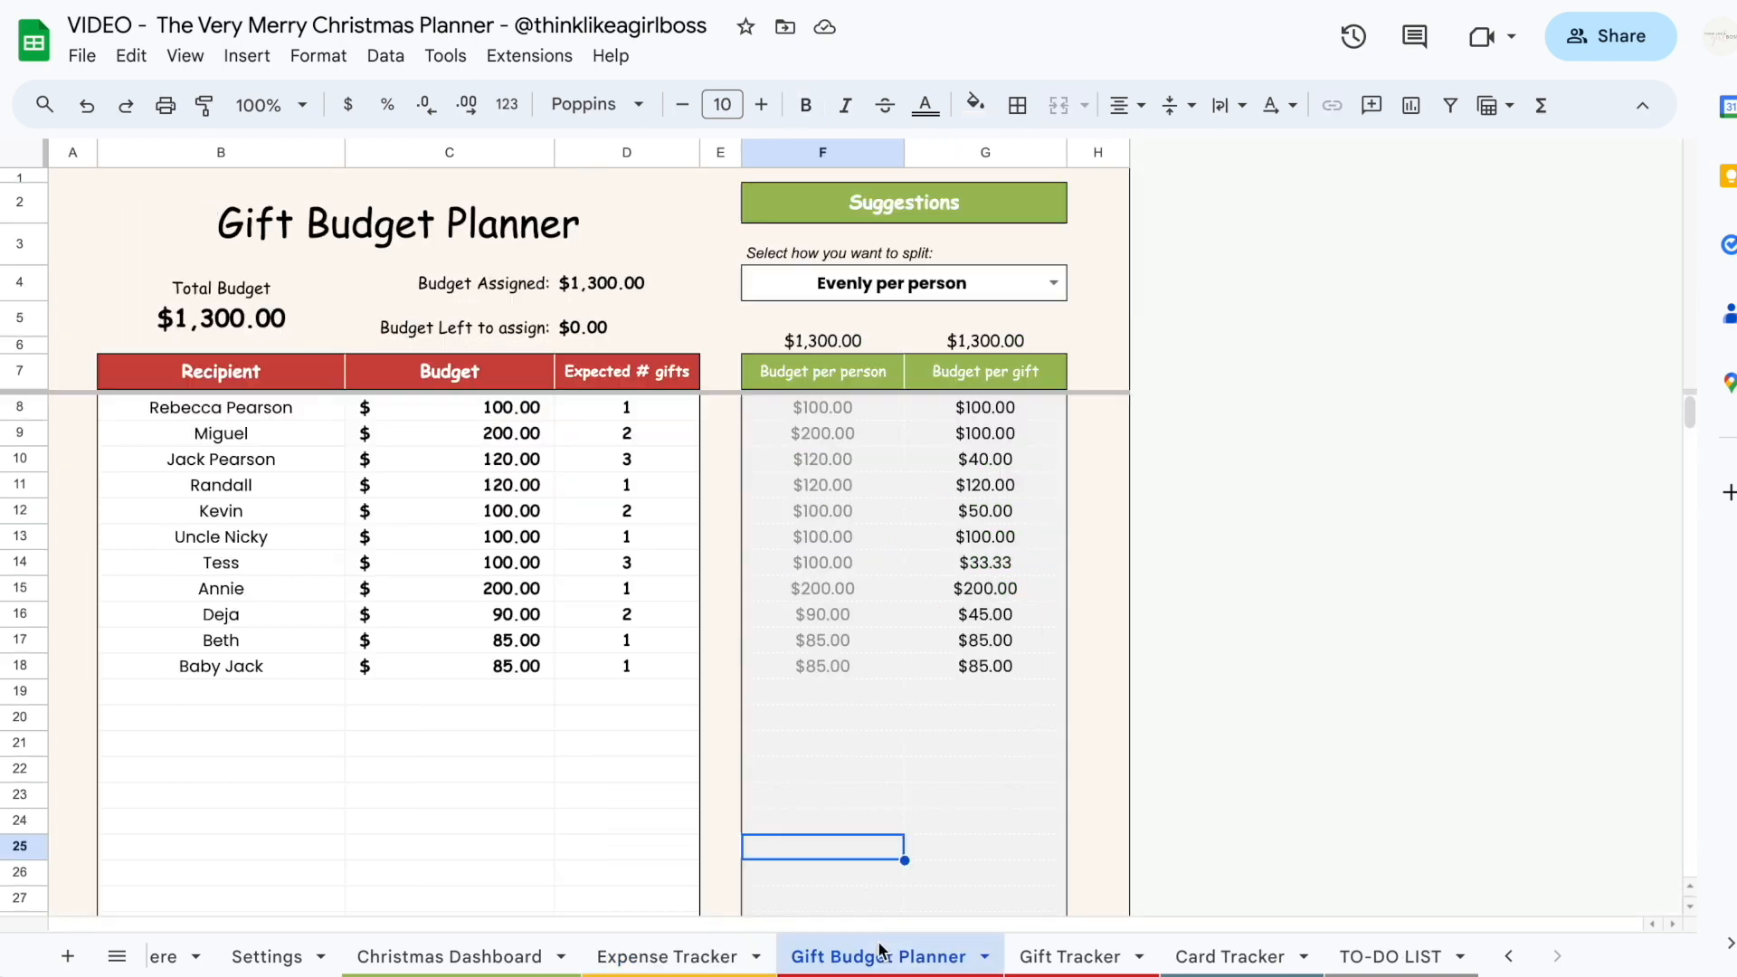
# Clear the Budget and Expected # gifts values for all recipients in rows 8 to 18 (C8:D18)
pyautogui.click(306, 324)
pyautogui.press('Down')
pyautogui.press('Down')
pyautogui.press('Down')
pyautogui.press('Down')
pyautogui.press('Down')
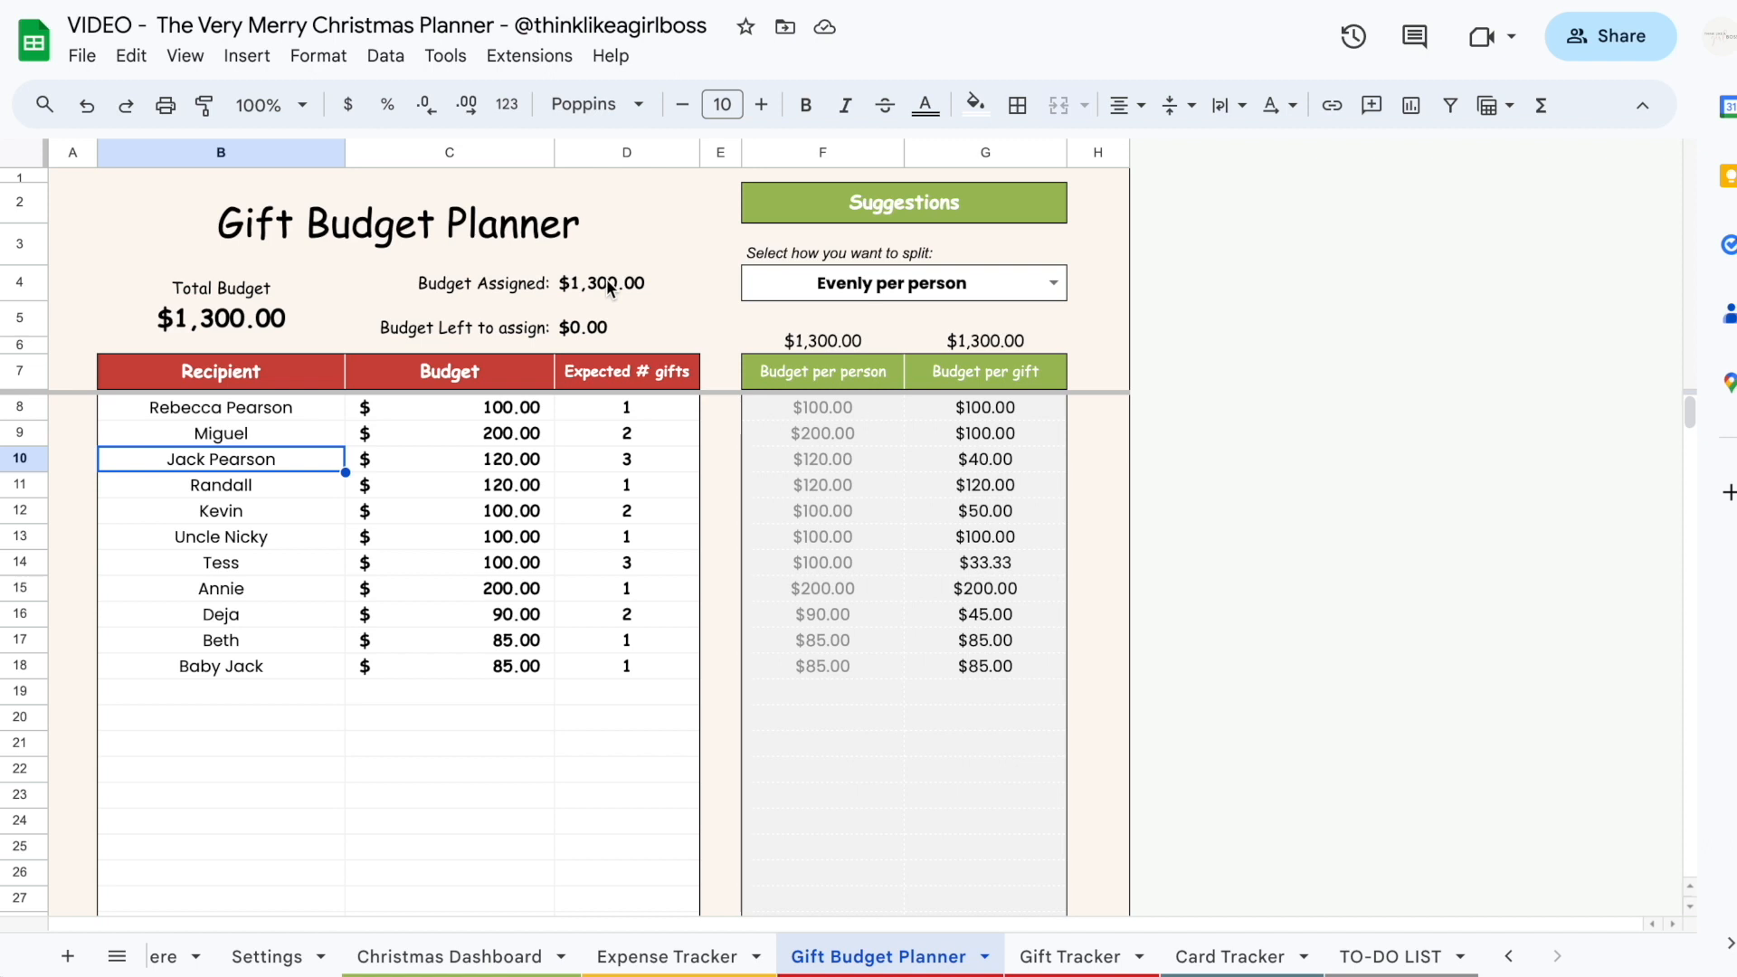
pyautogui.moveTo(497, 407); pyautogui.dragTo(597, 671)
pyautogui.press('Delete')
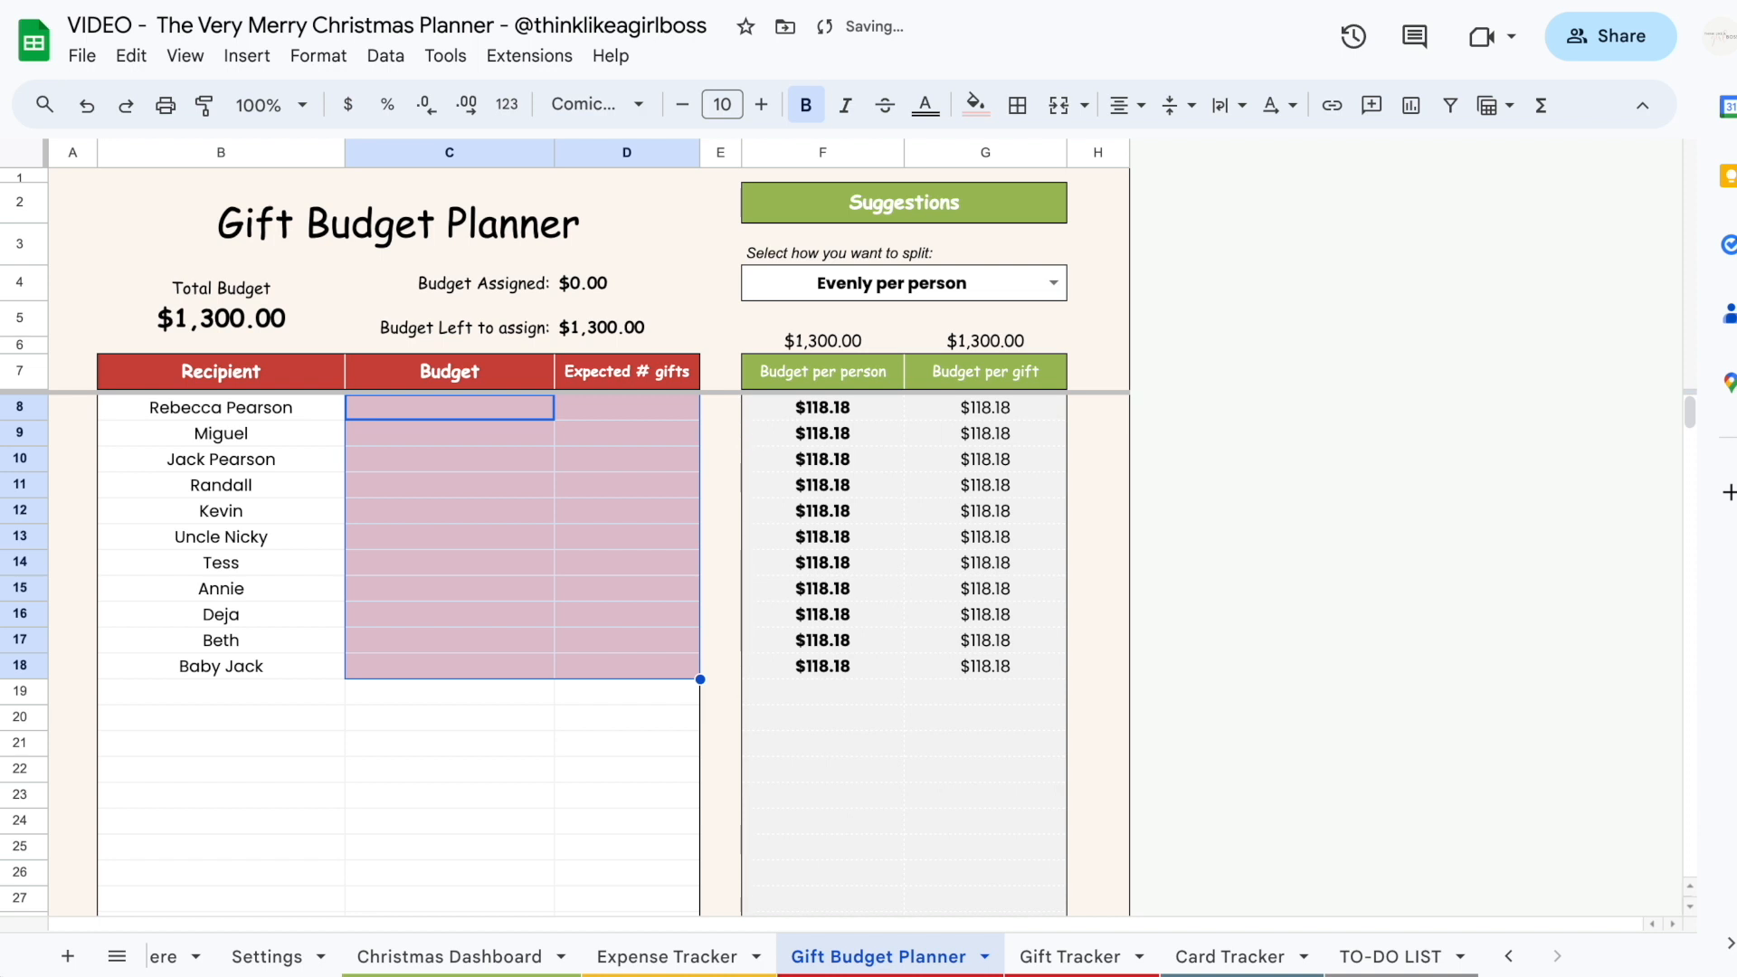
# Add "new person" to the Recipient list in row 19, below the existing recipients
pyautogui.press('Right')
pyautogui.moveTo(289, 410); pyautogui.dragTo(270, 708)
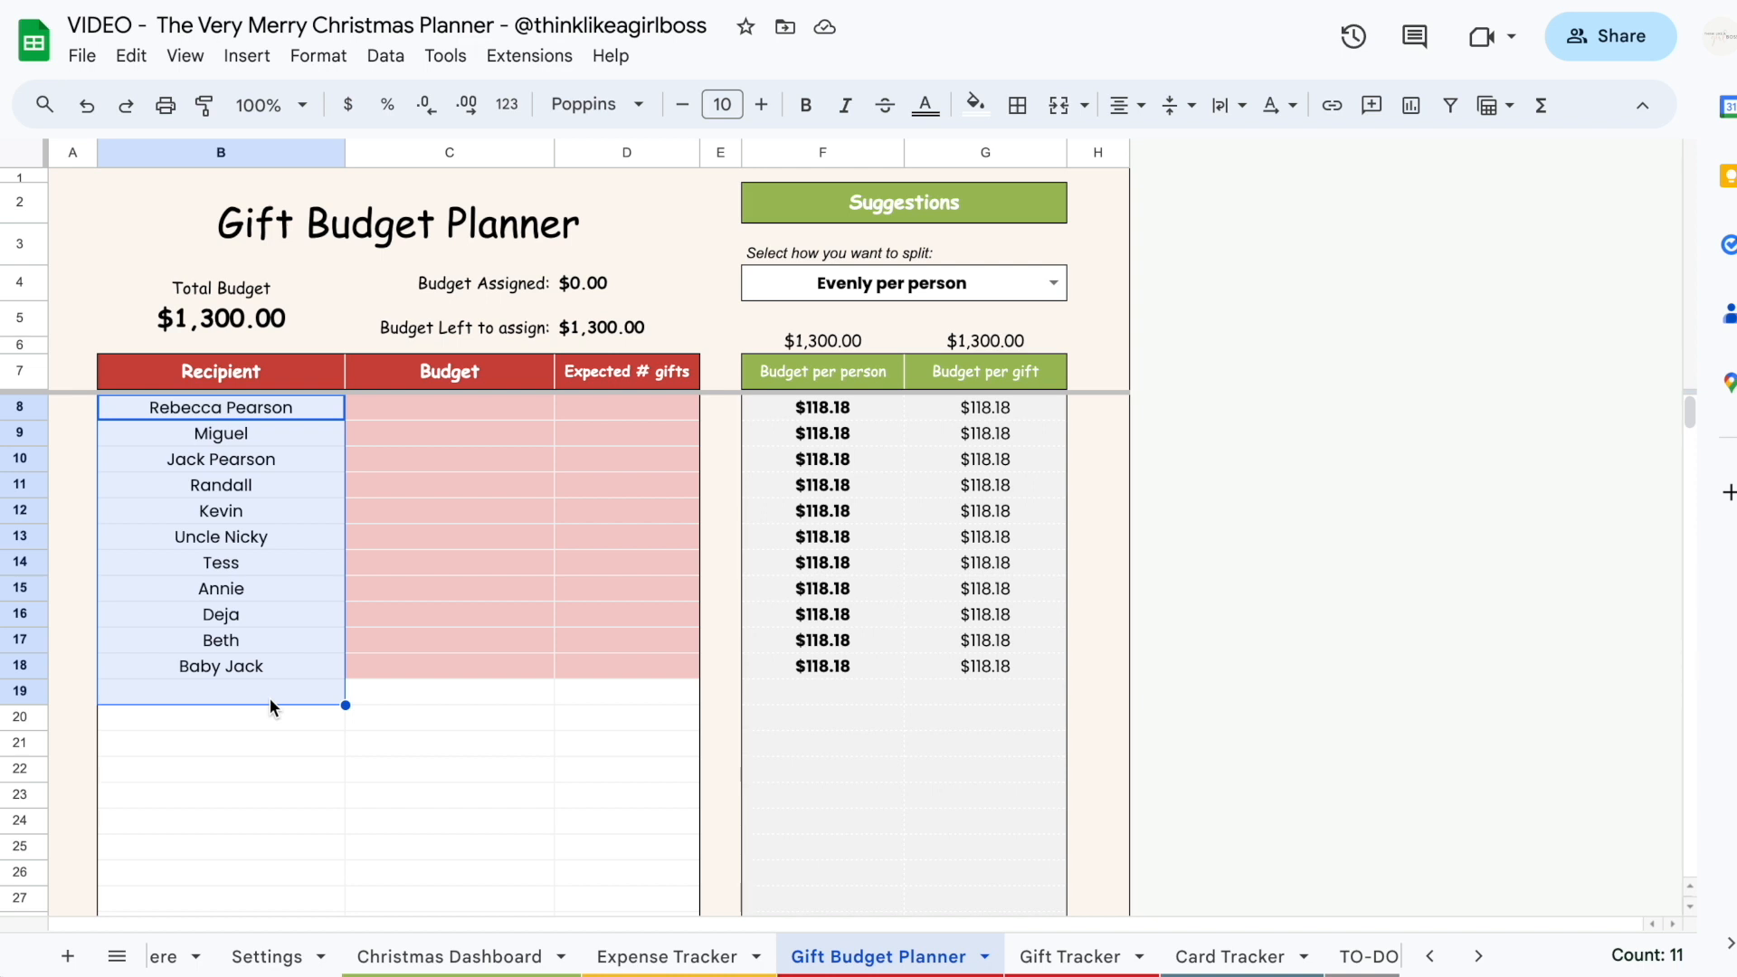
pyautogui.click(295, 572)
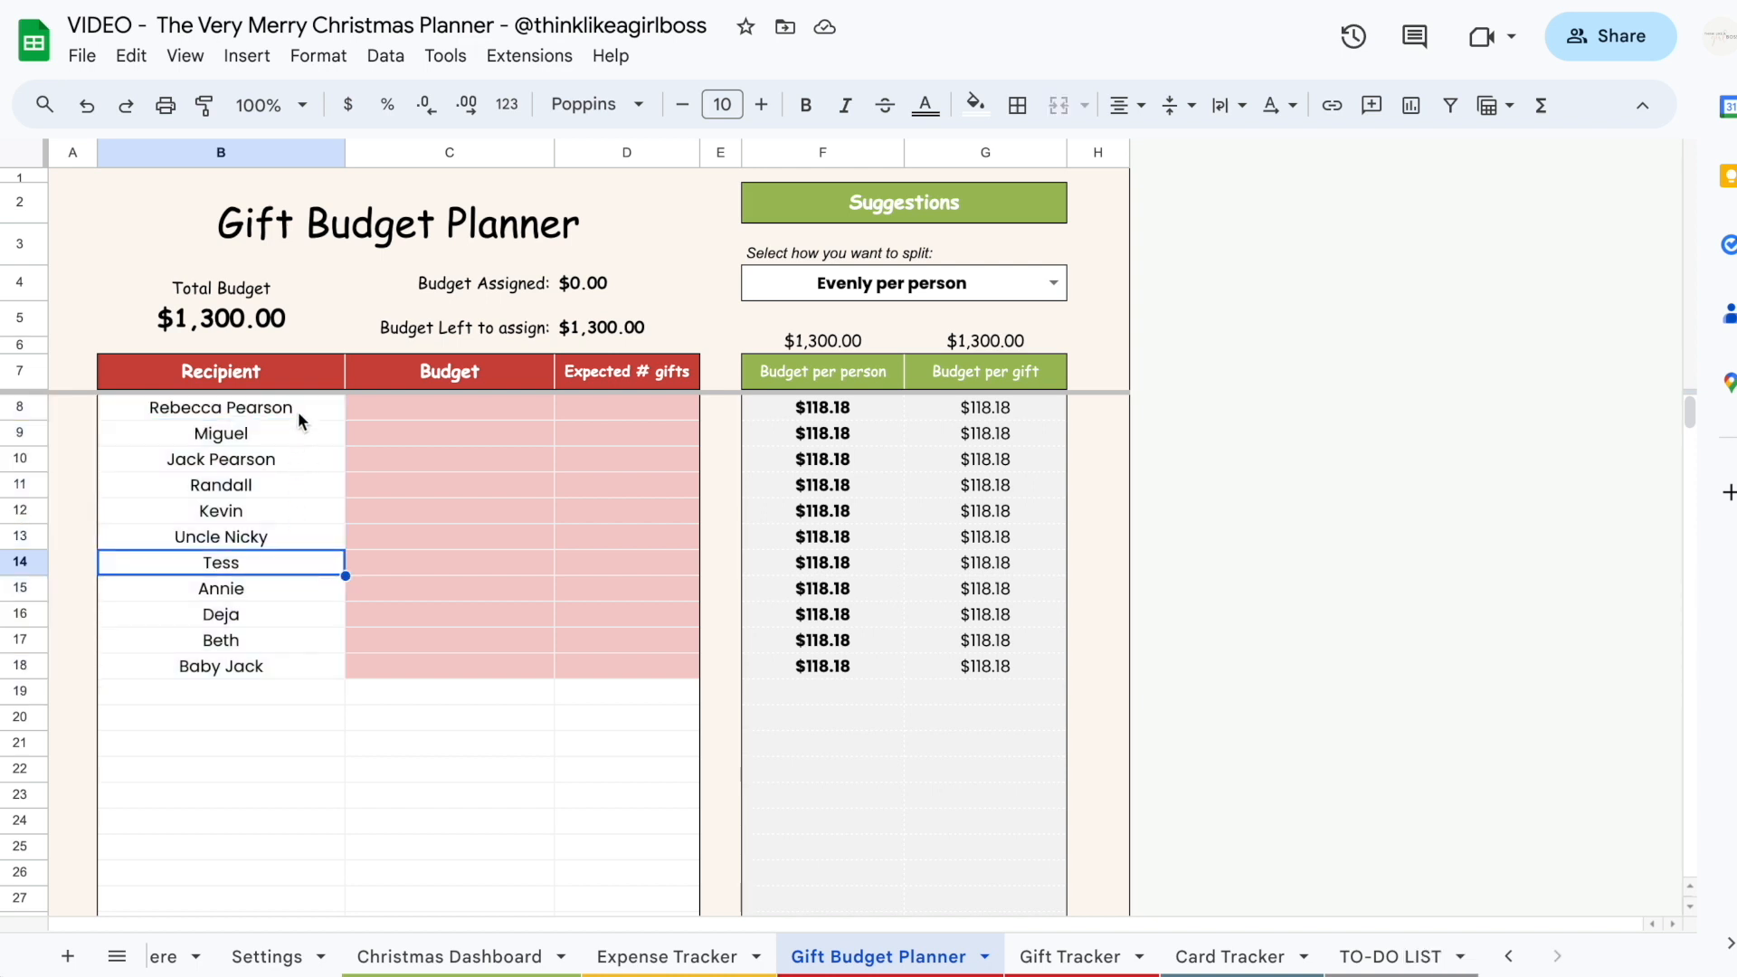
pyautogui.moveTo(297, 410); pyautogui.dragTo(295, 514)
pyautogui.click(271, 694)
pyautogui.write('new person')
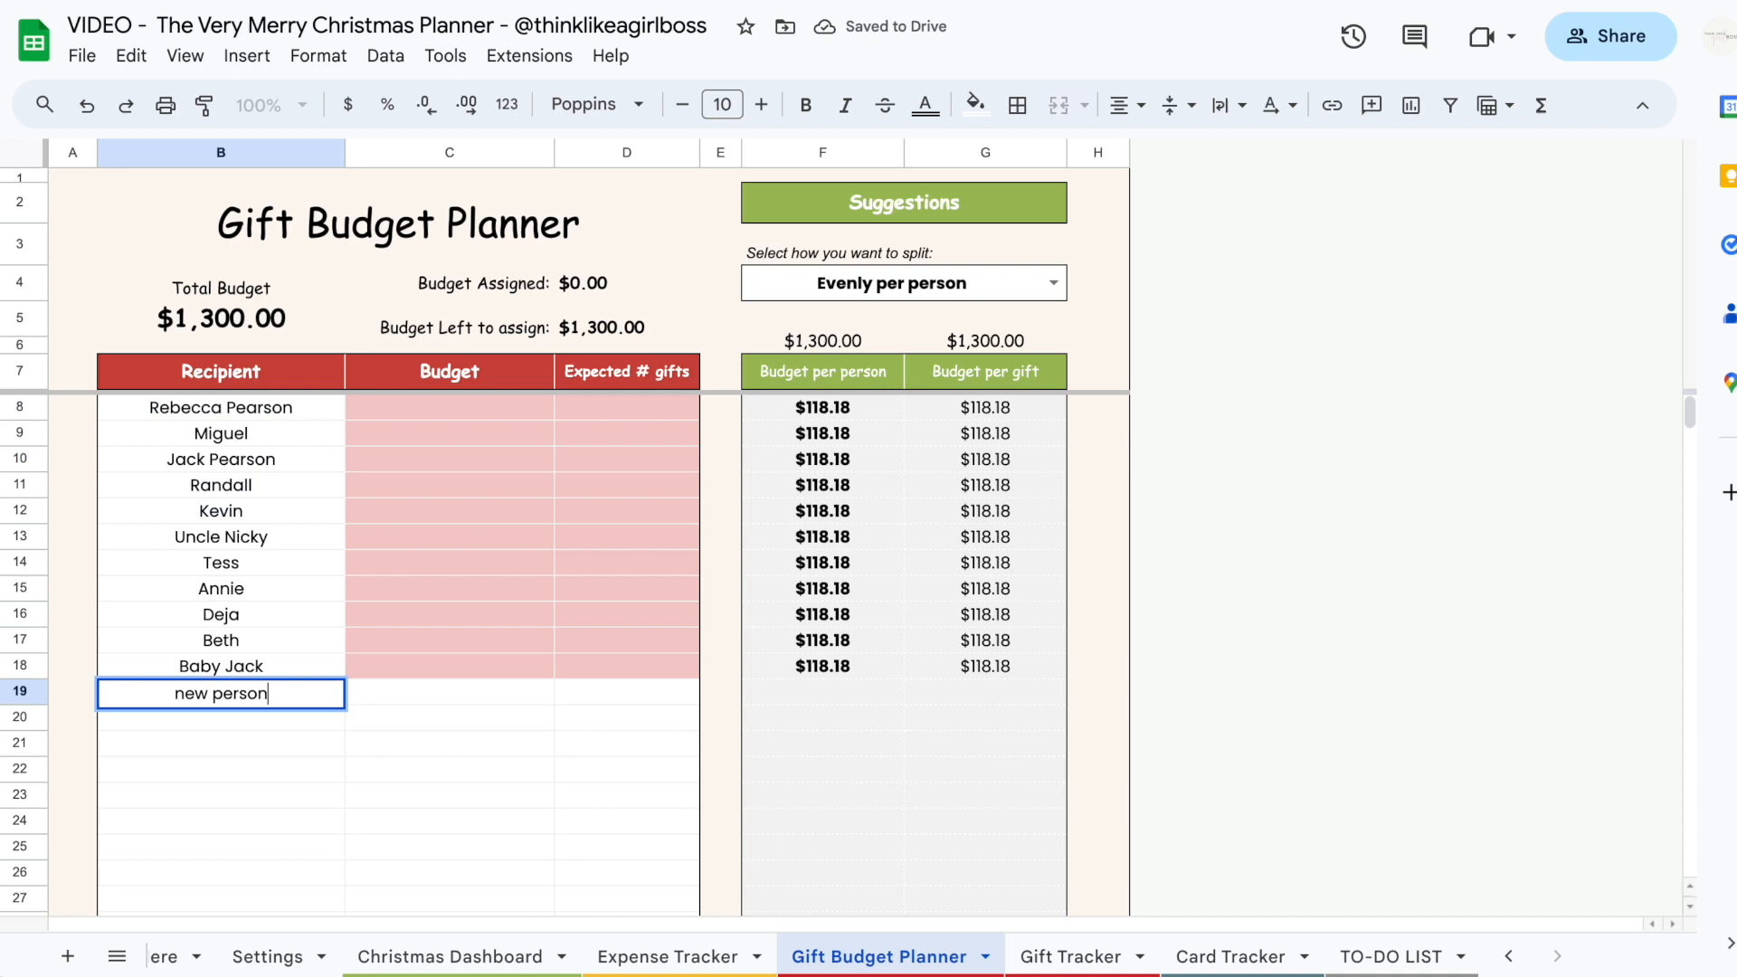
pyautogui.press('Return')
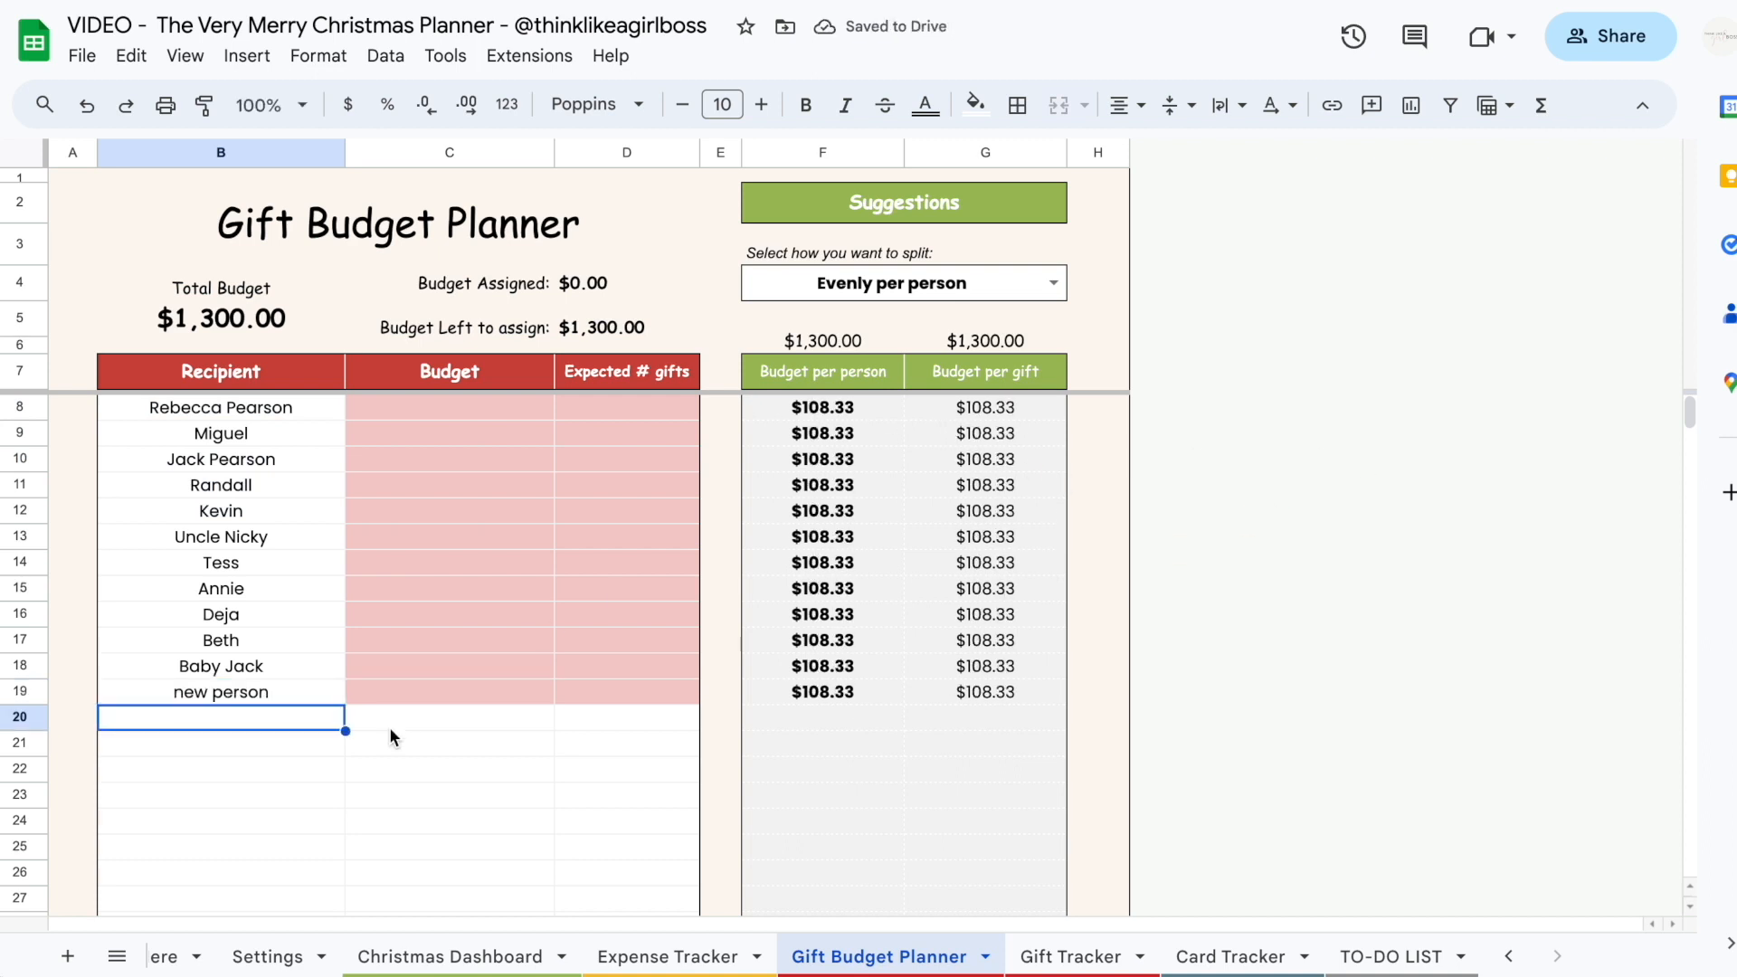
# Check the suggested budget per person, and set the Budget to 250 for each recipient in rows 8 to 10
pyautogui.moveTo(852, 408); pyautogui.dragTo(841, 694)
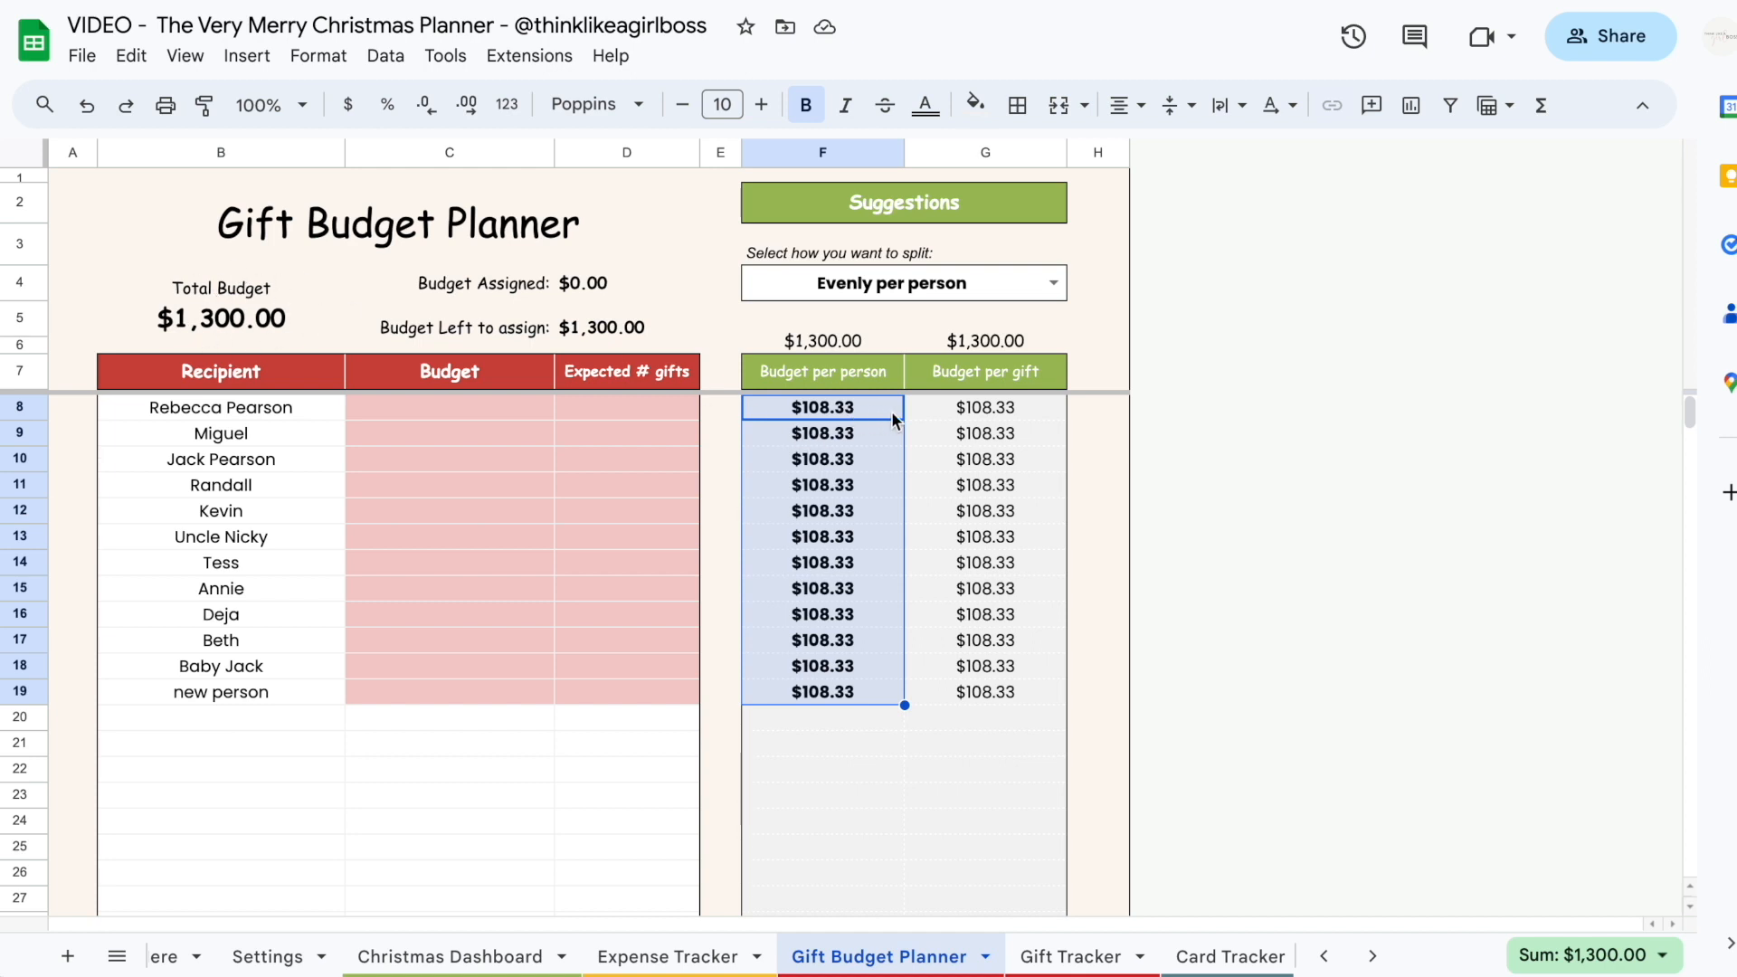
pyautogui.click(613, 612)
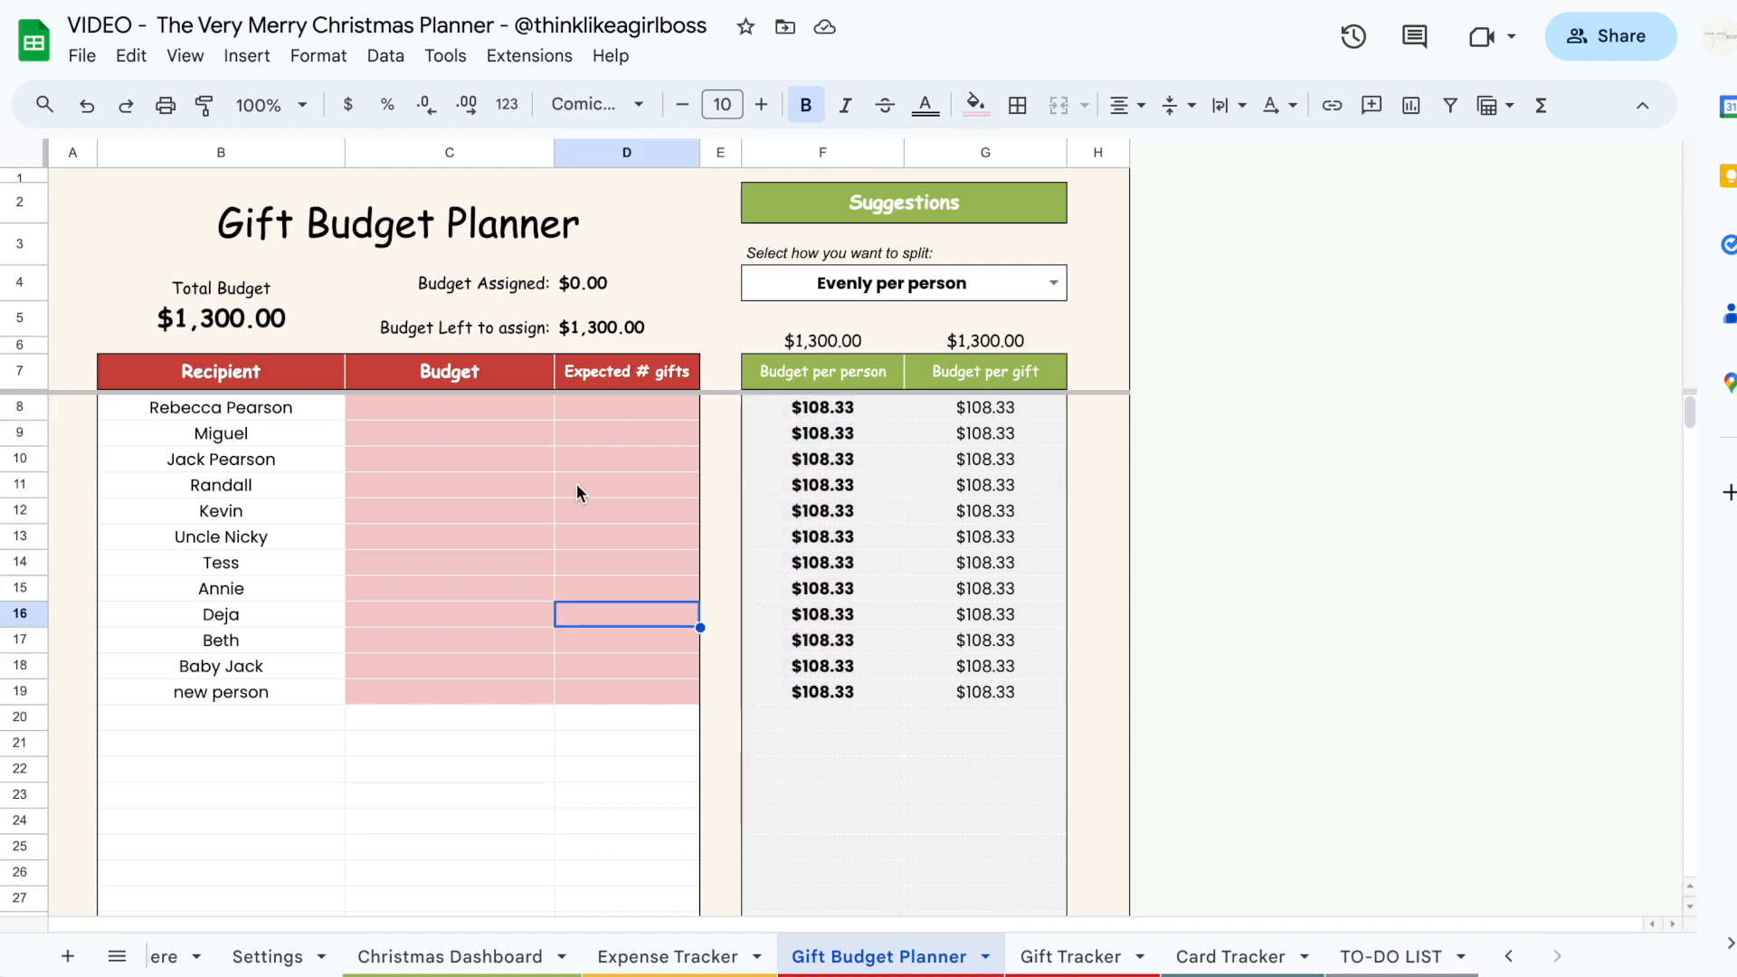
pyautogui.click(510, 409)
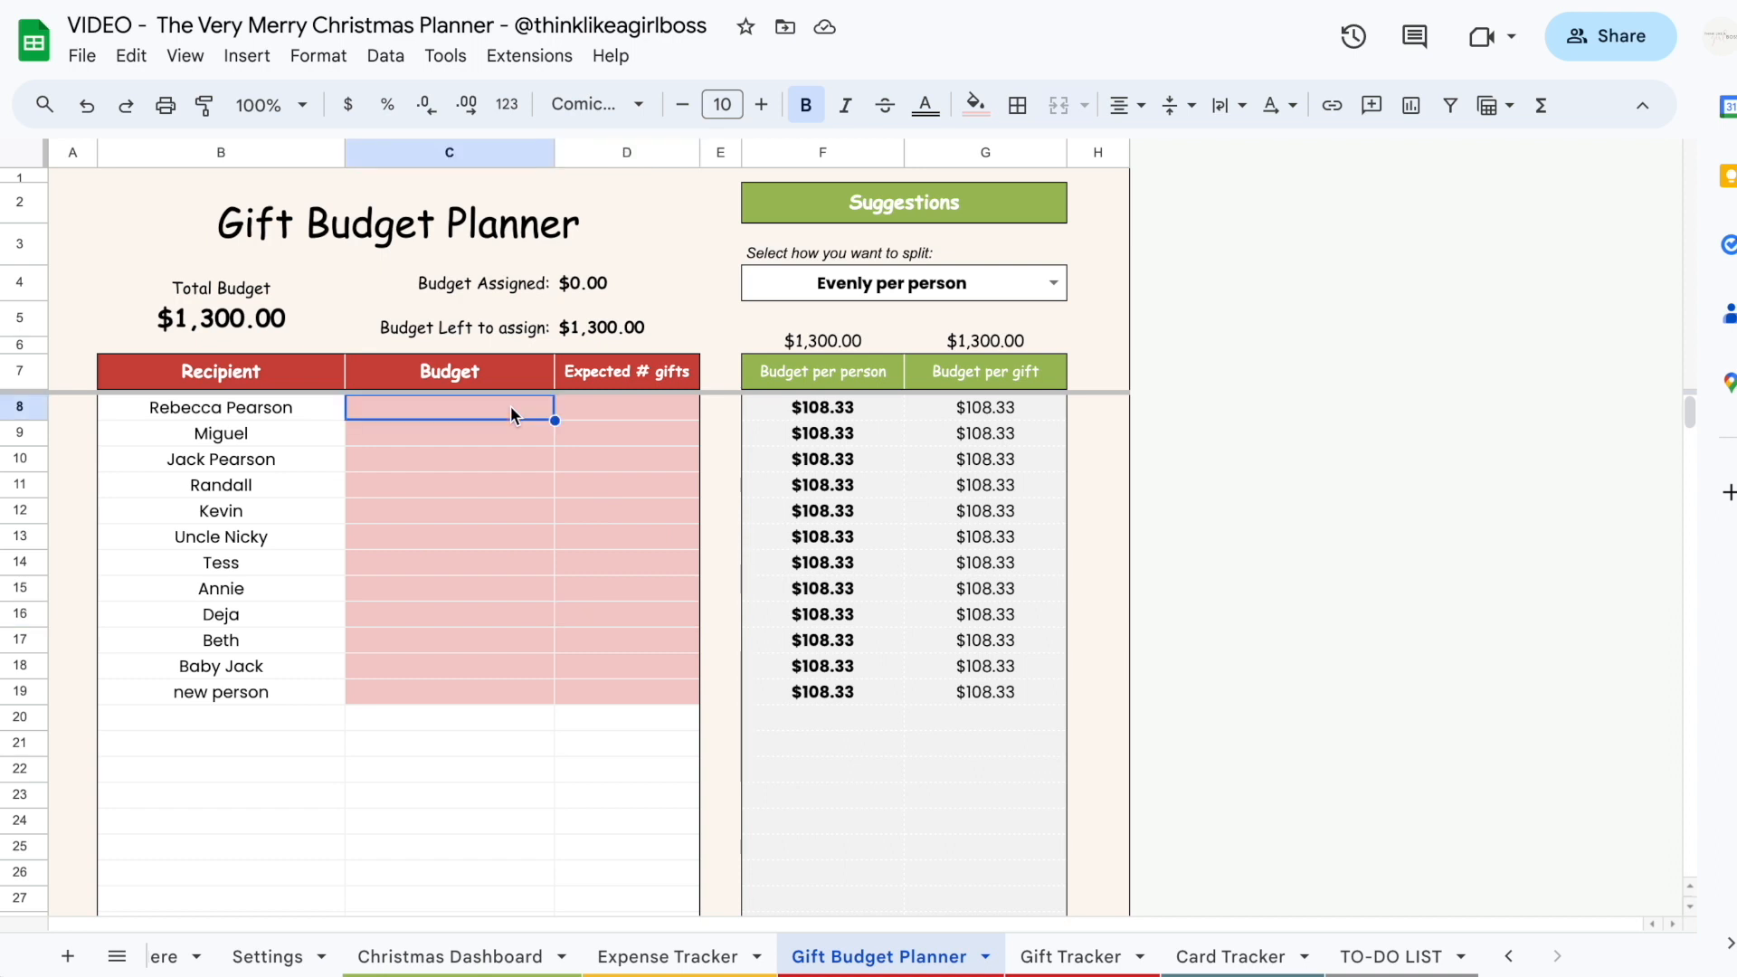
pyautogui.write('250')
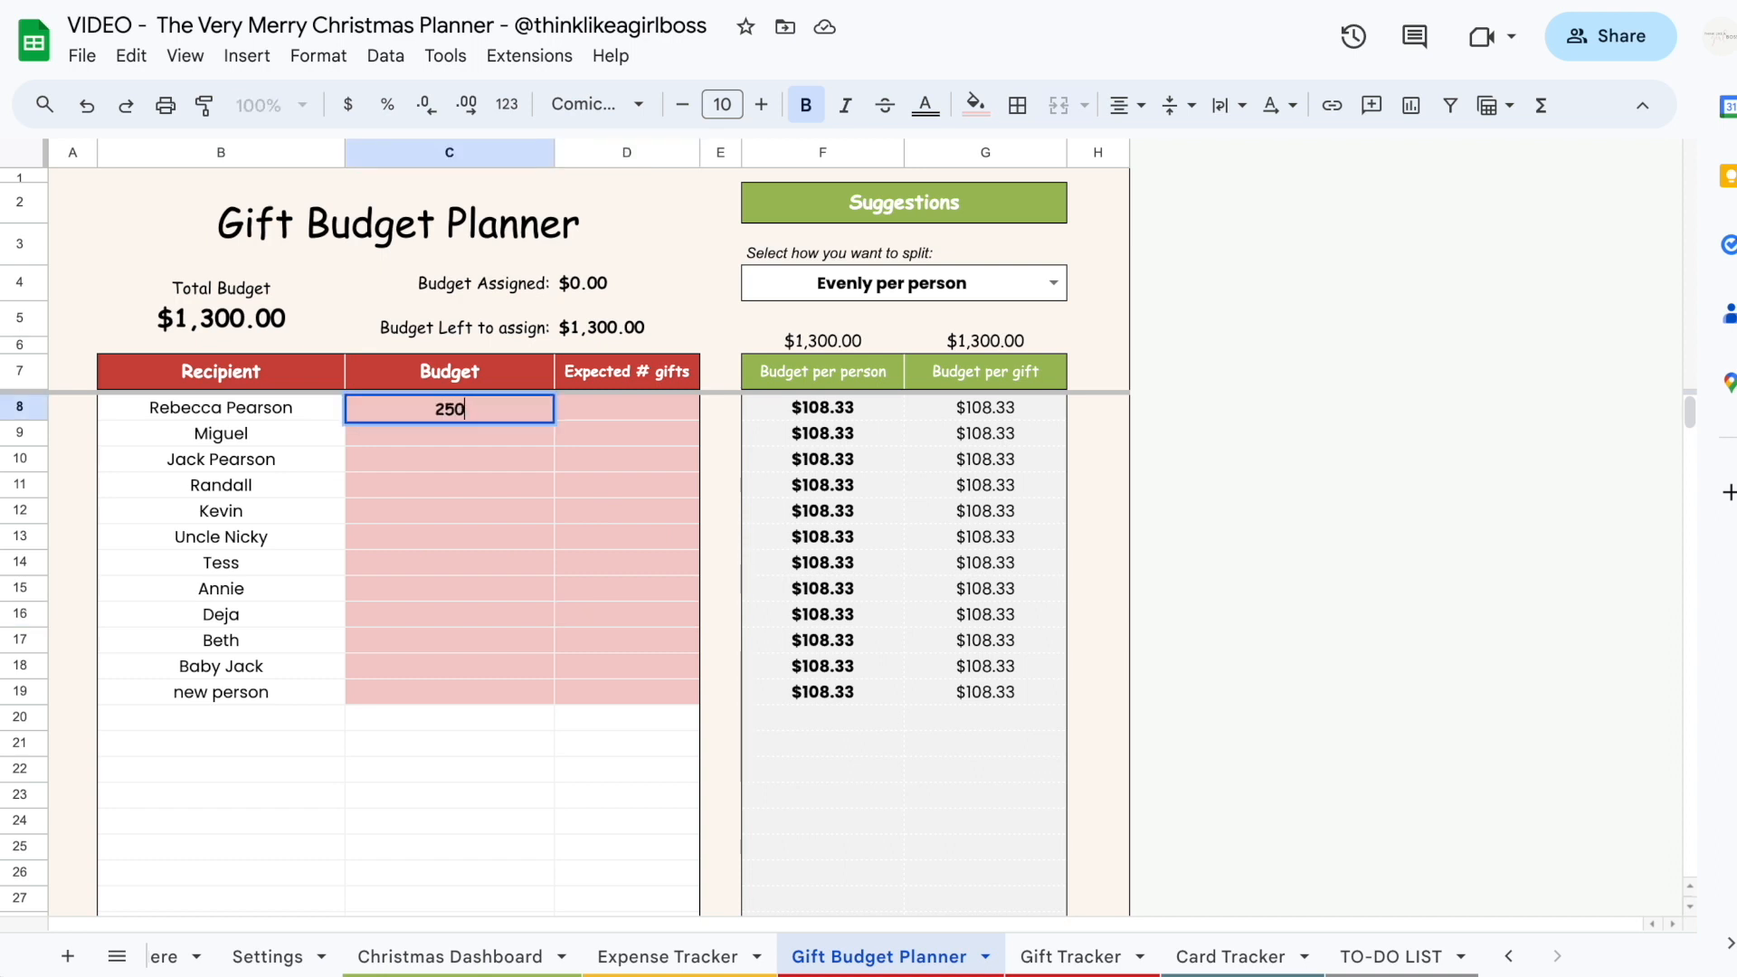
pyautogui.press('Return')
pyautogui.write('250')
pyautogui.press('Return')
pyautogui.write('250')
pyautogui.press('Return')
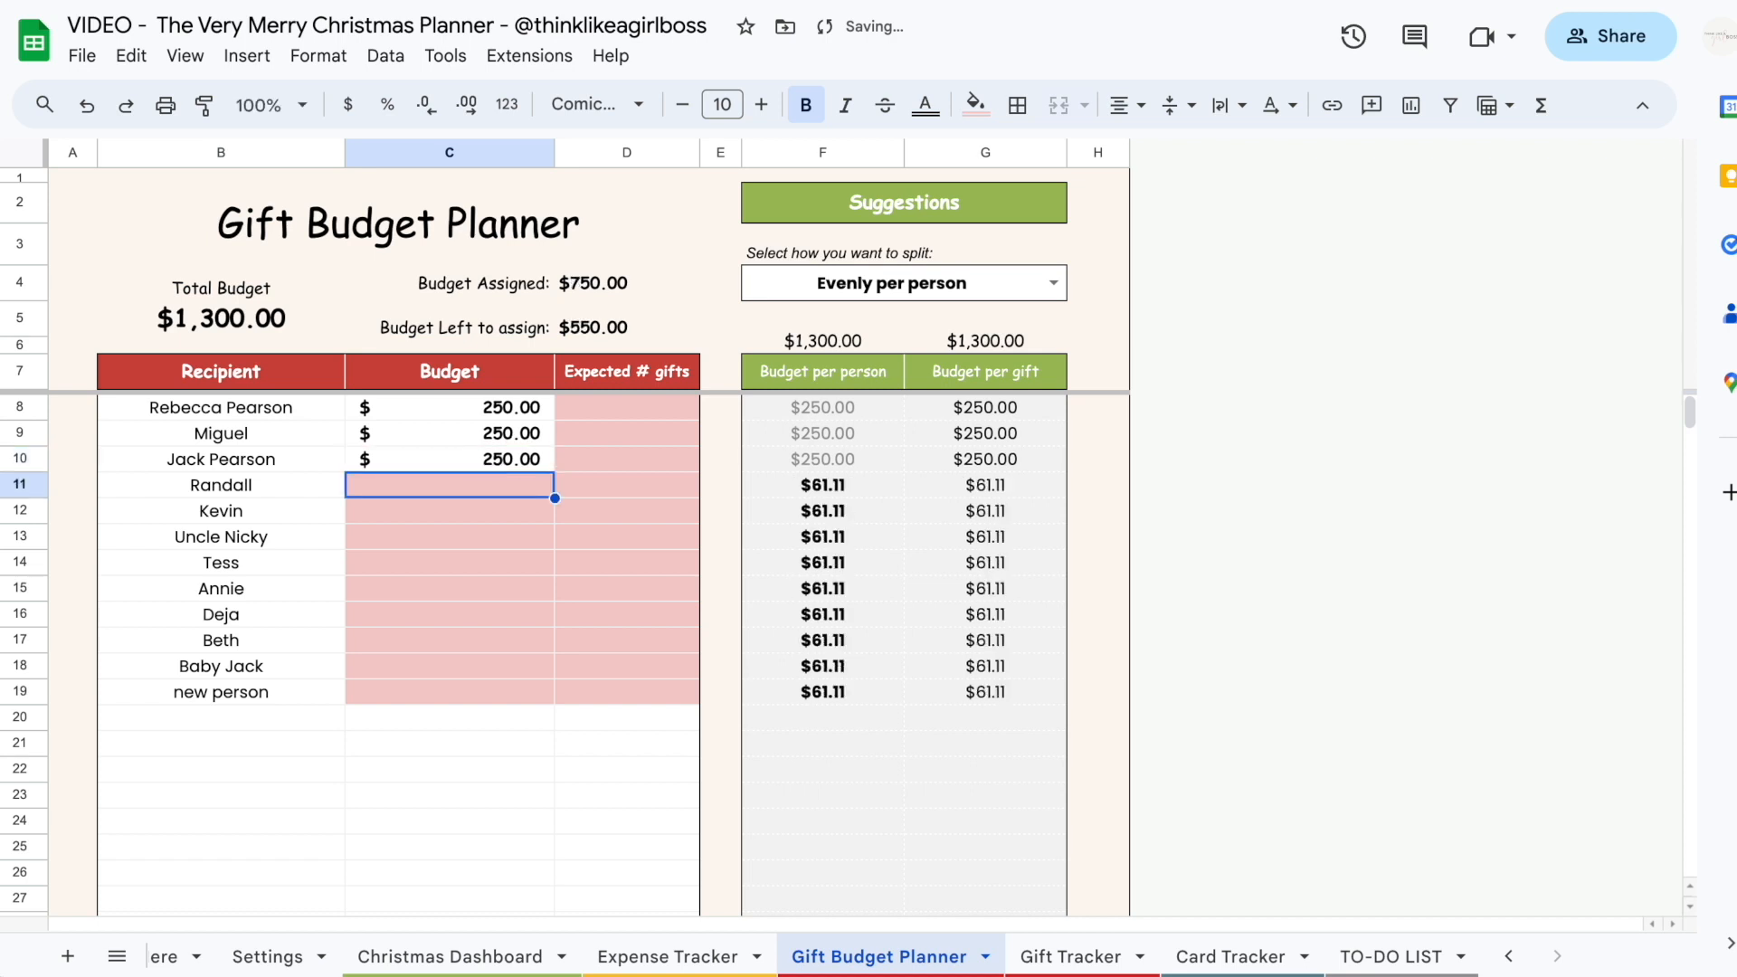
# Set the Budget to 100 for the recipient in row 11 and to 50 for the one in row 12
pyautogui.moveTo(877, 483); pyautogui.dragTo(878, 691)
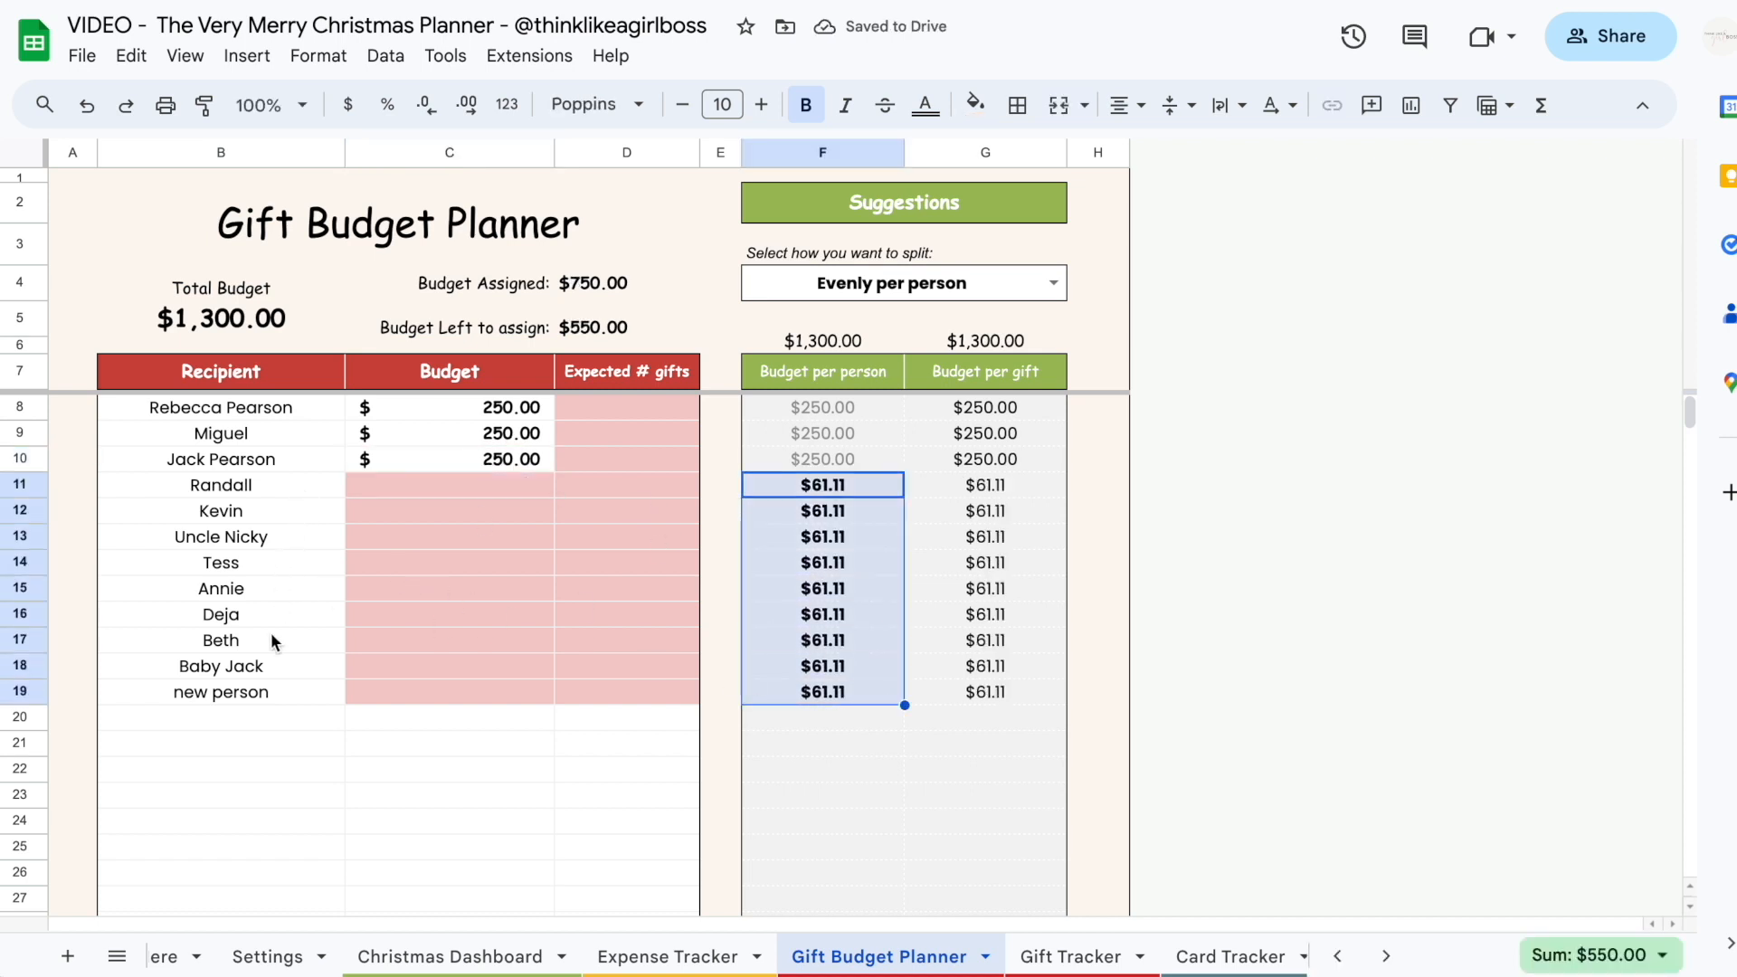
pyautogui.click(492, 485)
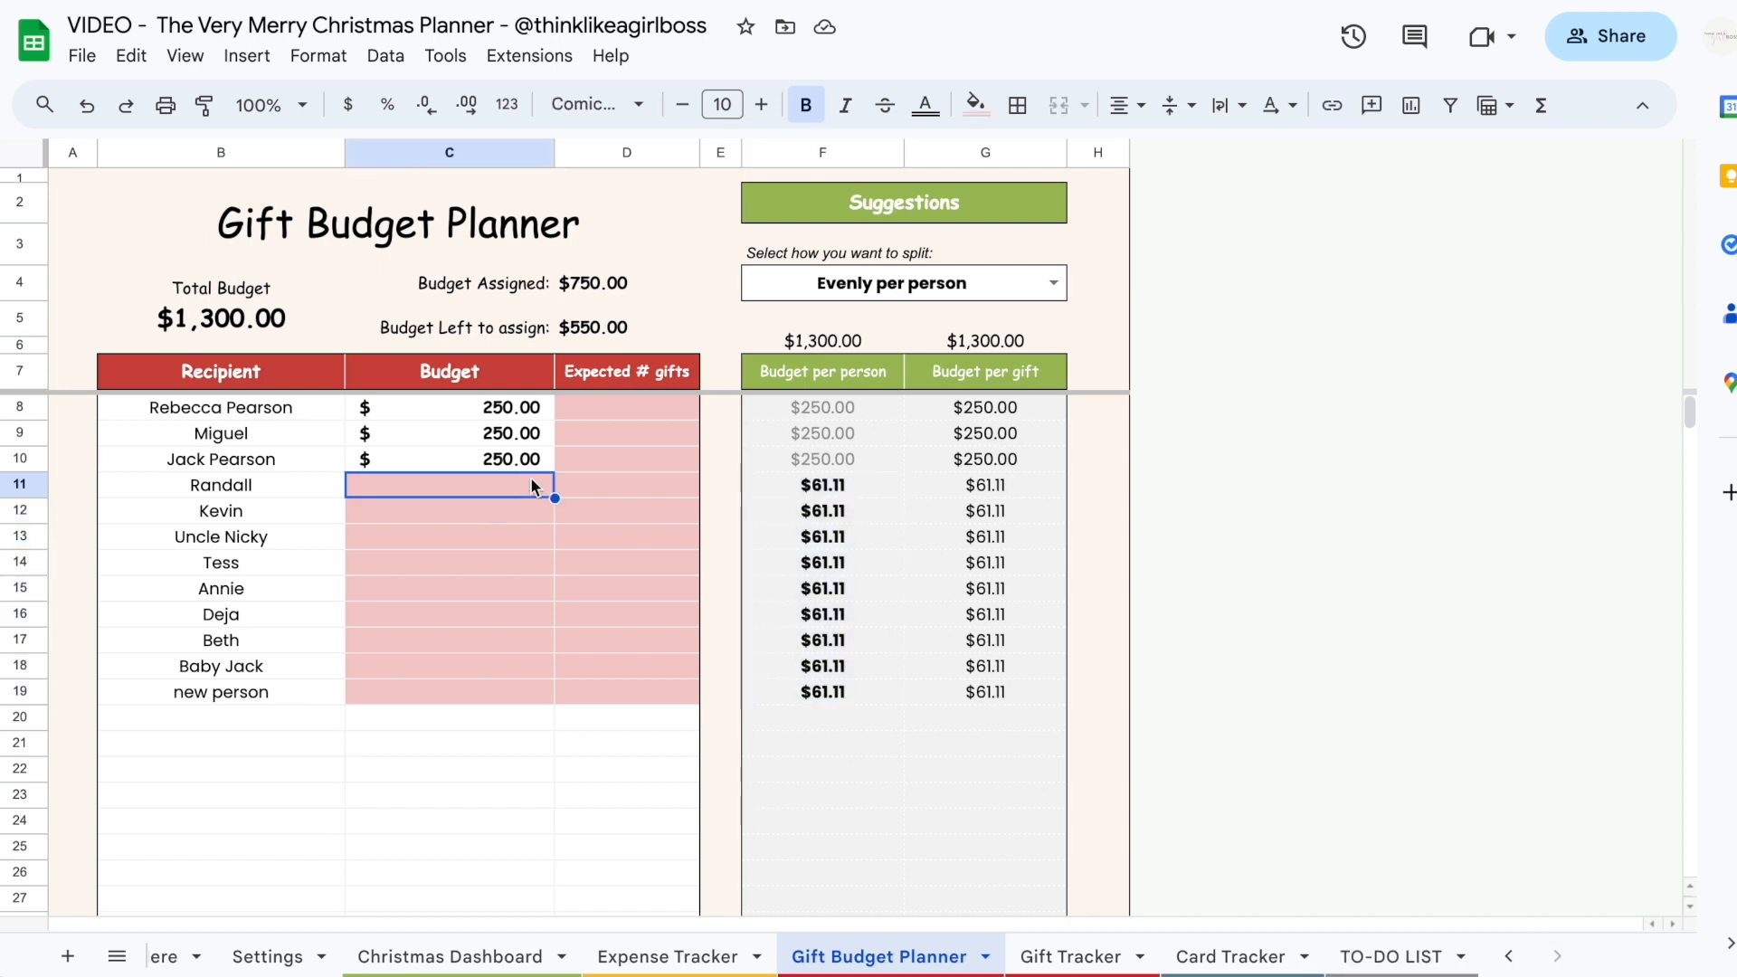
pyautogui.write('100')
pyautogui.press('Return')
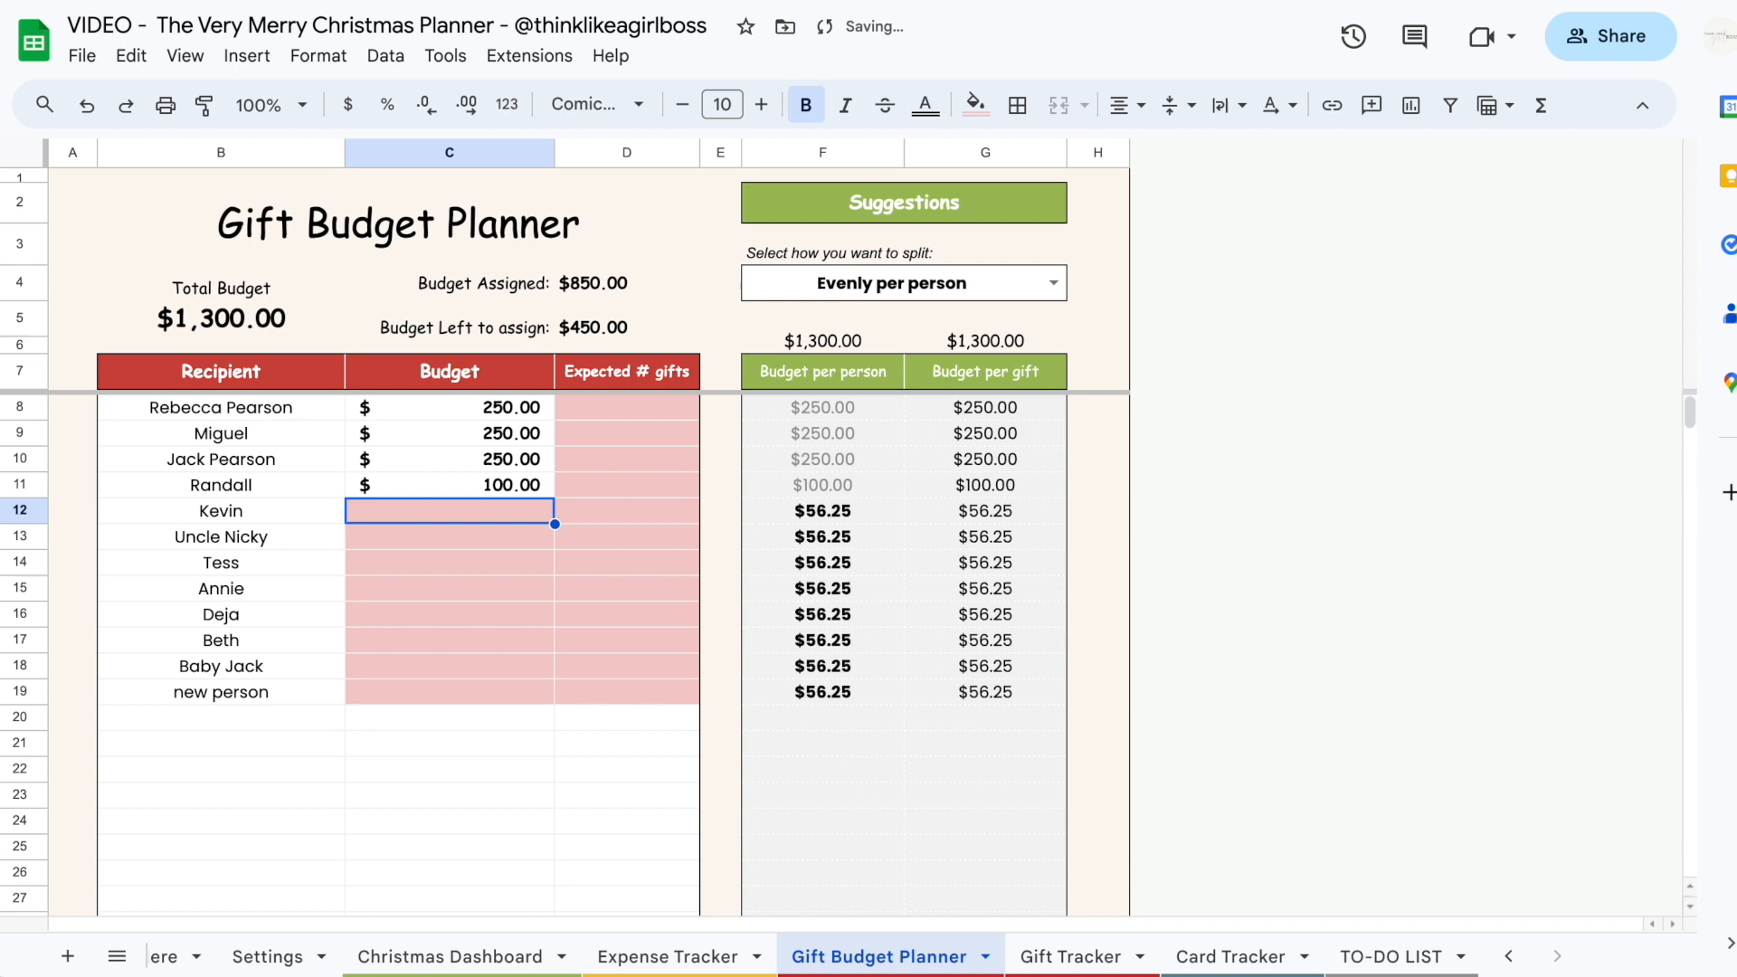
pyautogui.write('50')
pyautogui.press('Return')
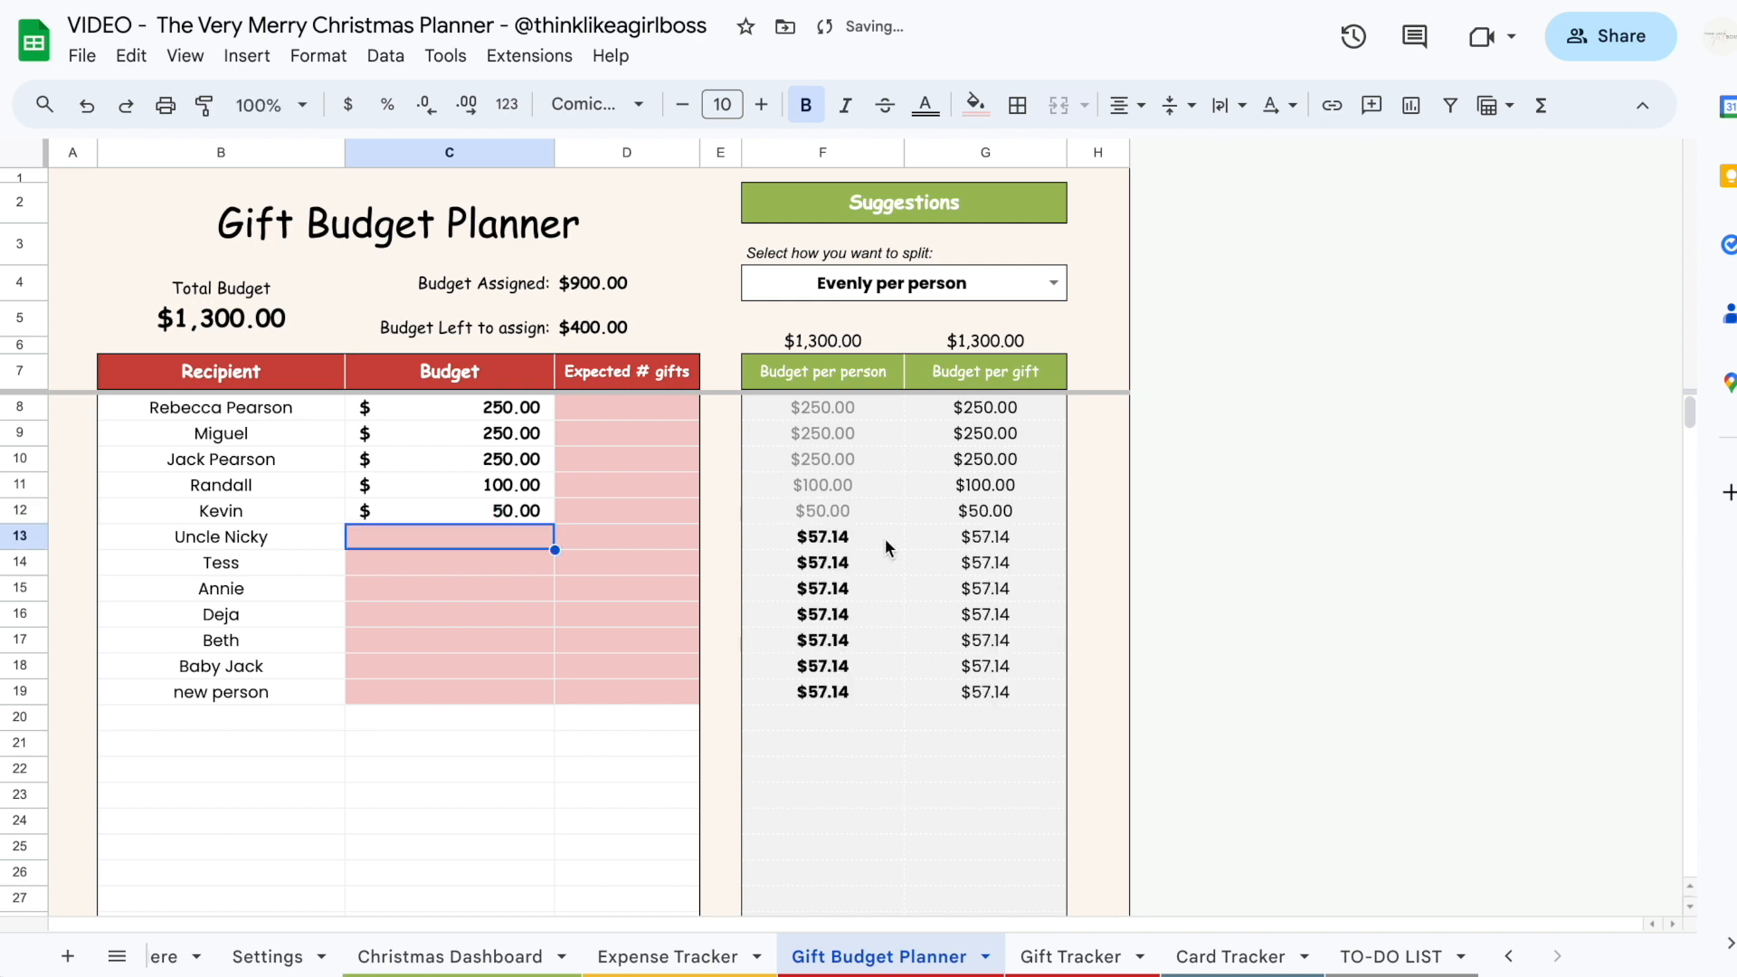
# Set Expected # gifts to 5 in row 8 and 10 in row 9, checking each resulting budget per gift
pyautogui.moveTo(892, 540); pyautogui.dragTo(892, 693)
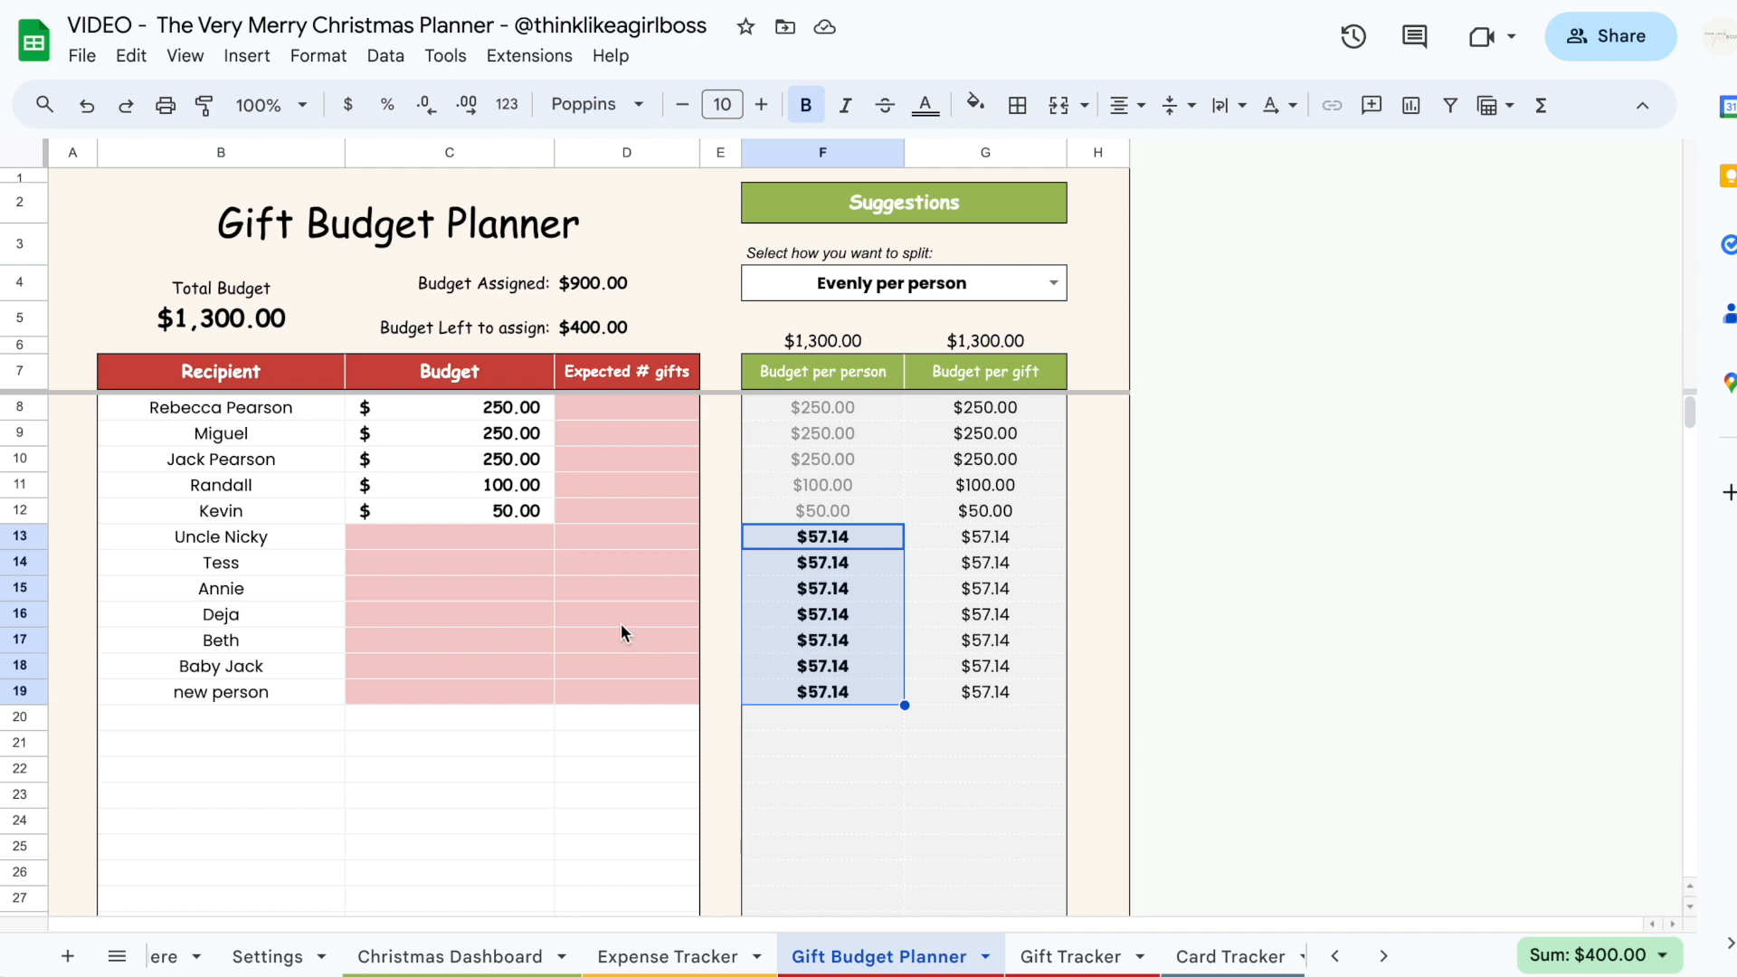
pyautogui.click(540, 545)
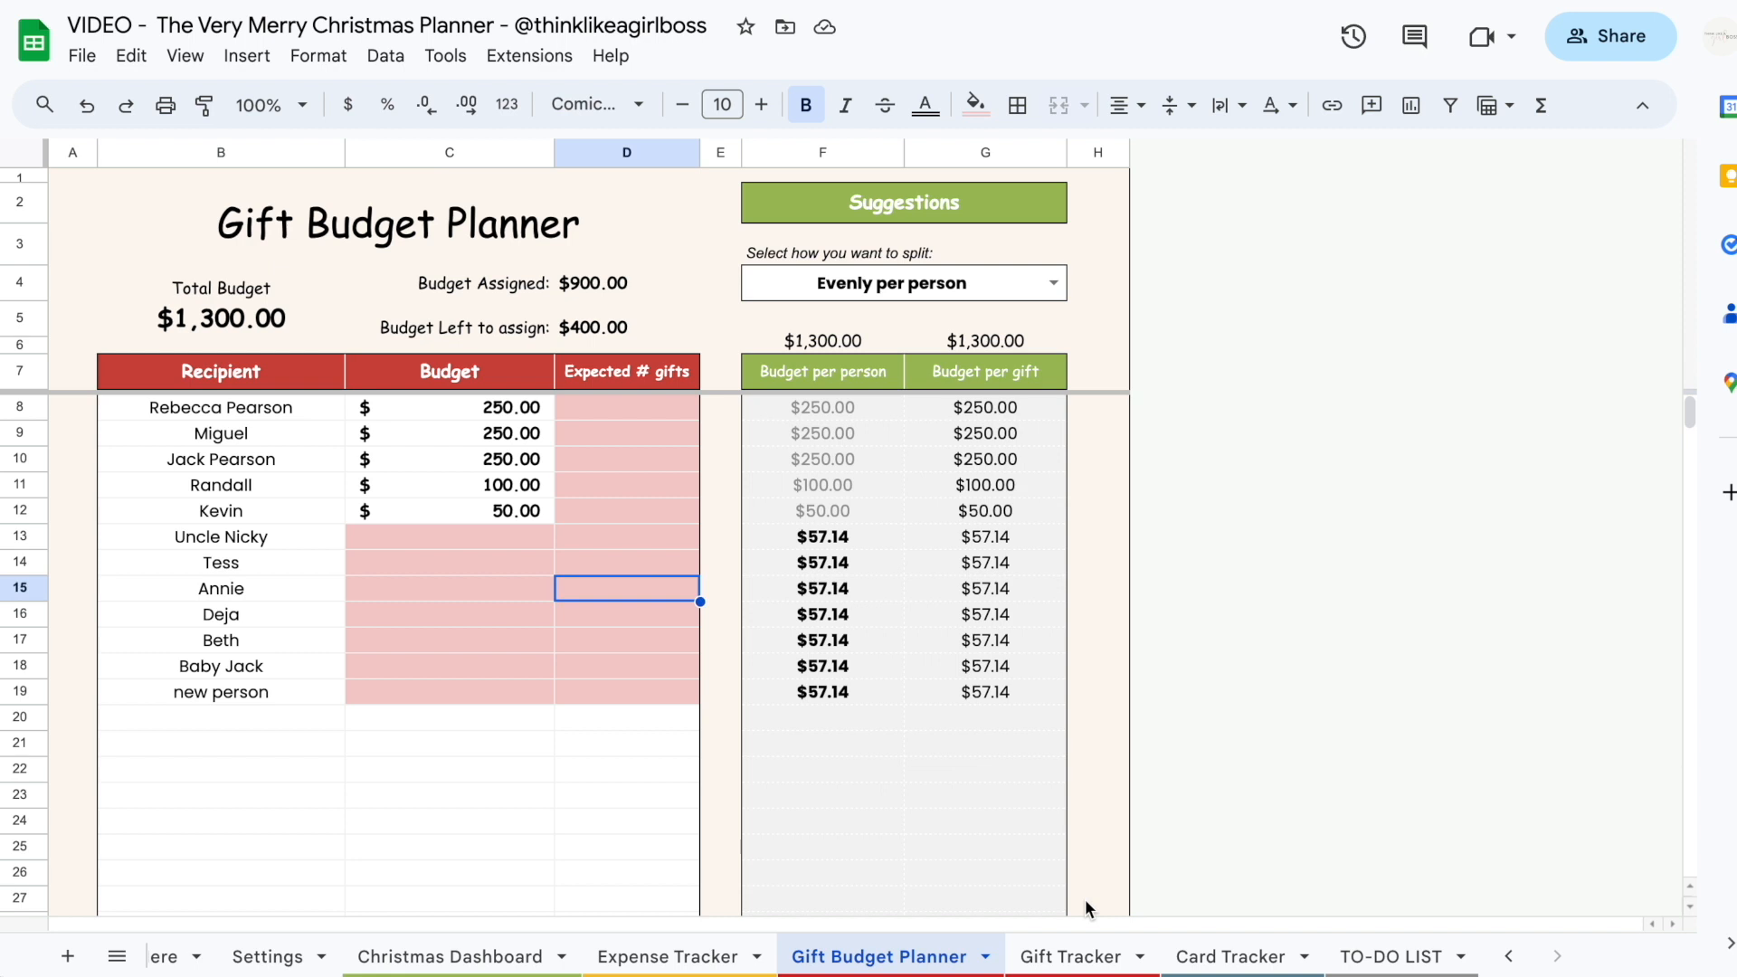
pyautogui.click(518, 616)
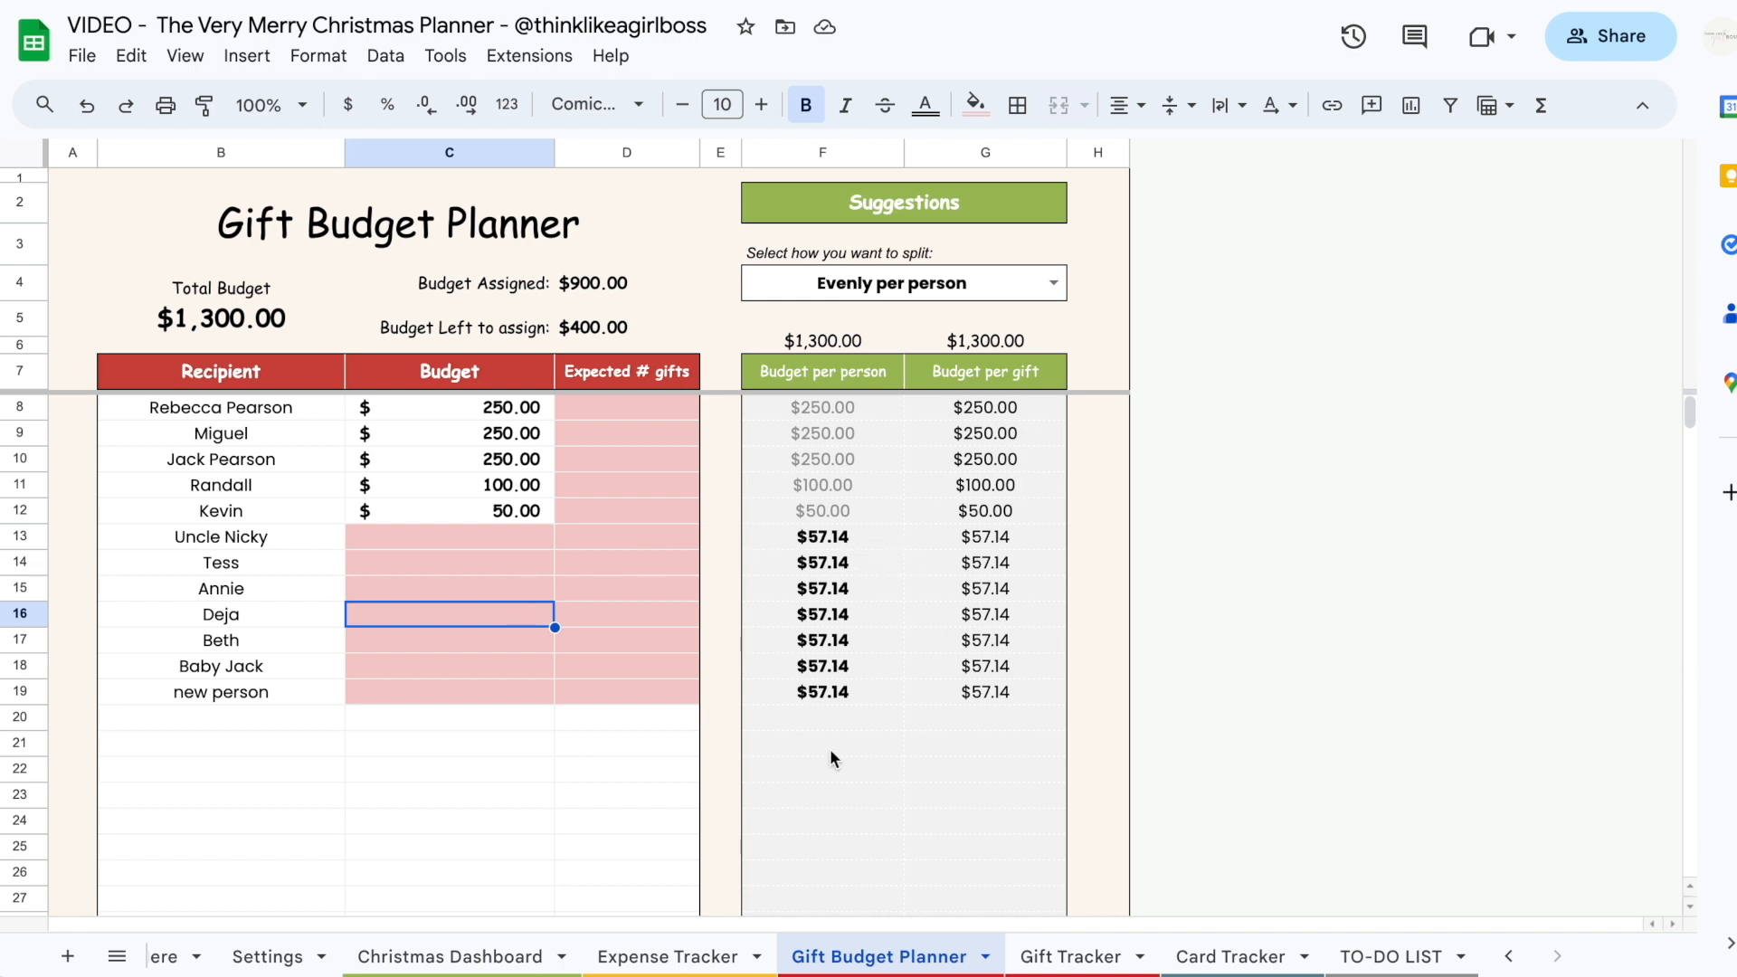
pyautogui.click(683, 409)
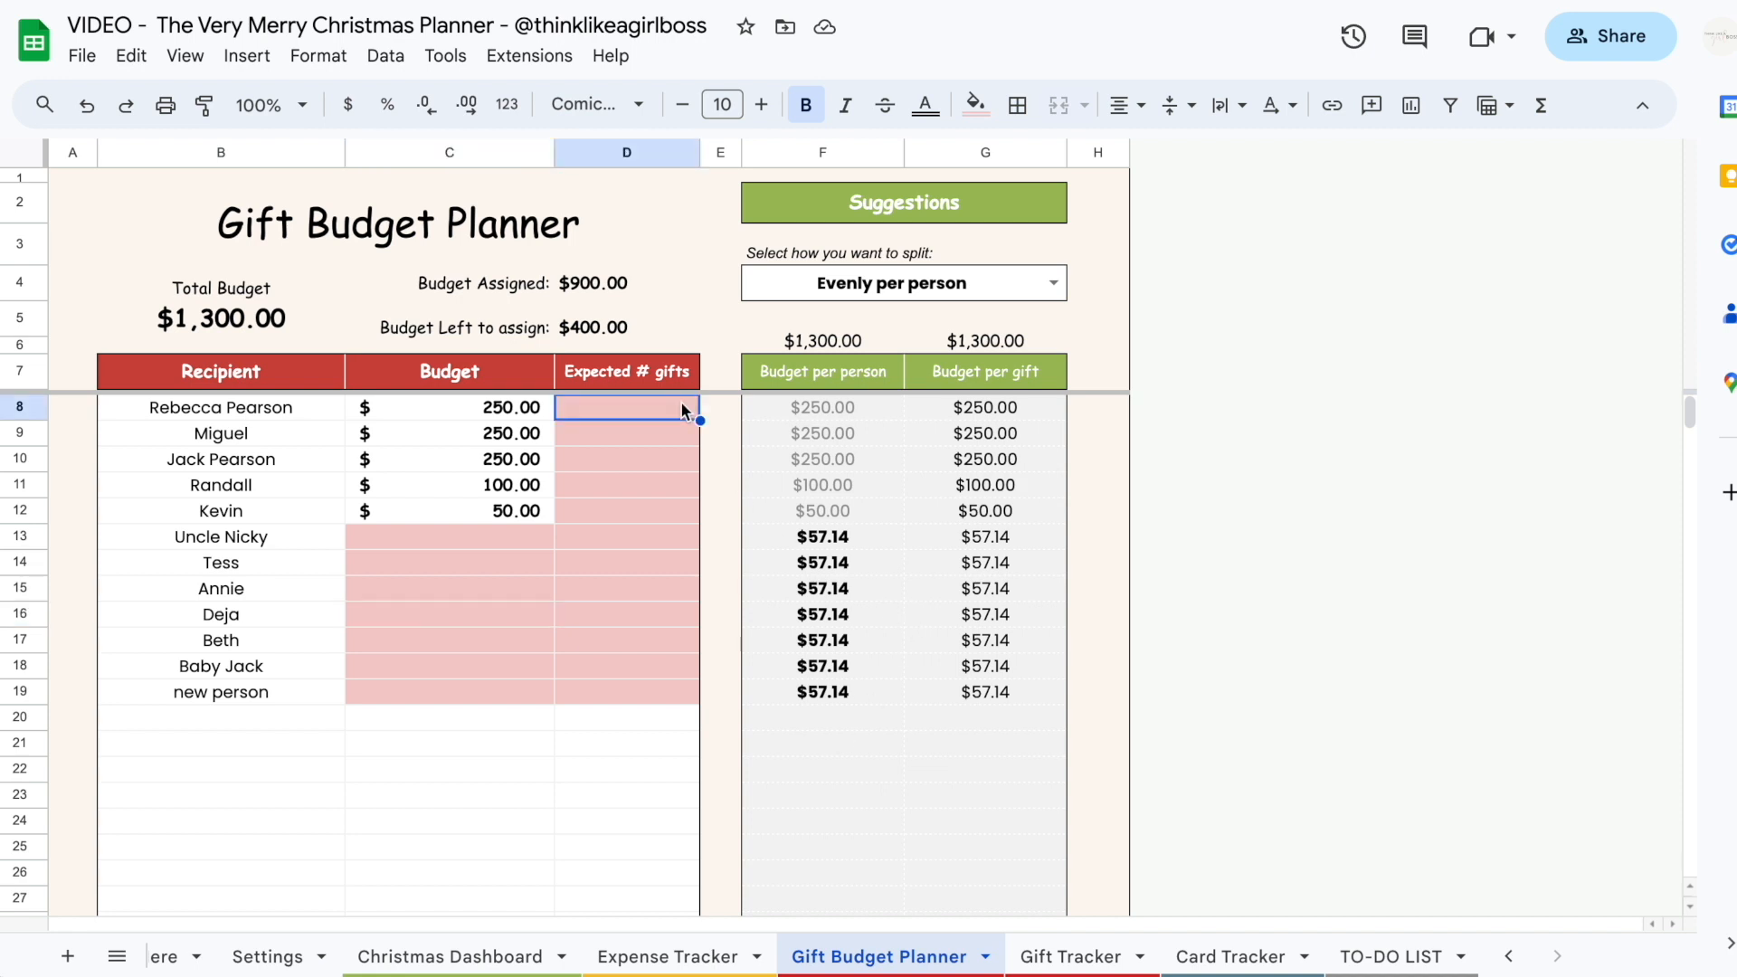
pyautogui.write('5')
pyautogui.press('Return')
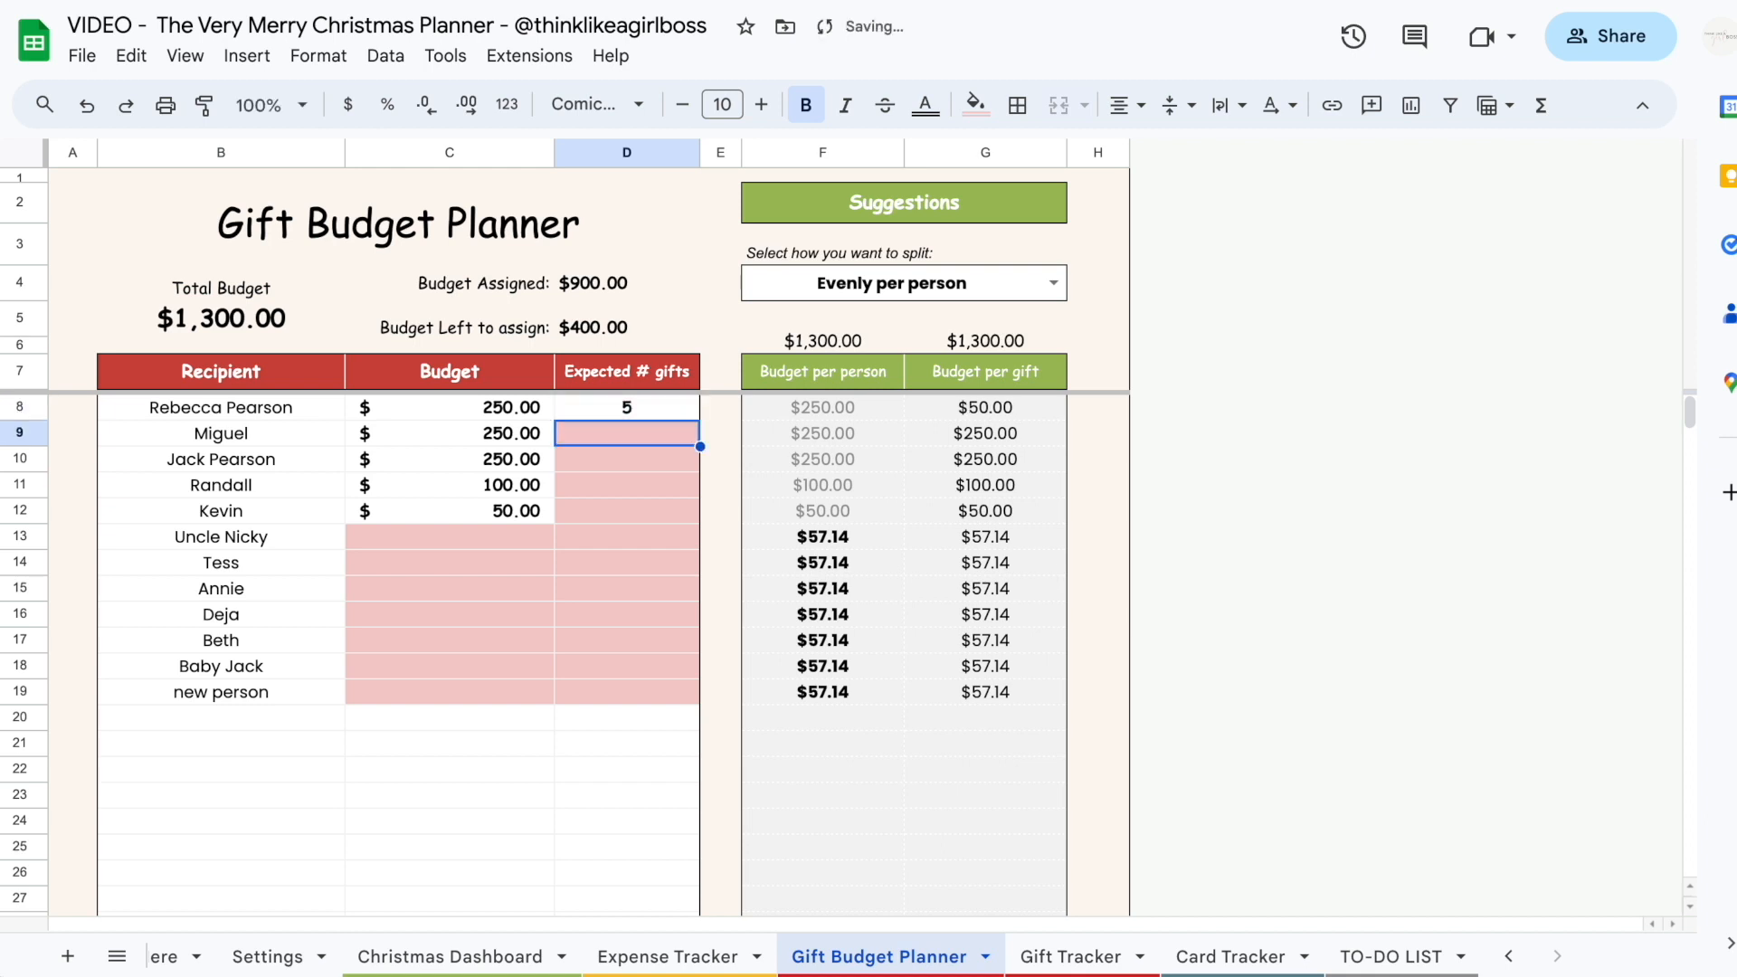
pyautogui.click(1049, 409)
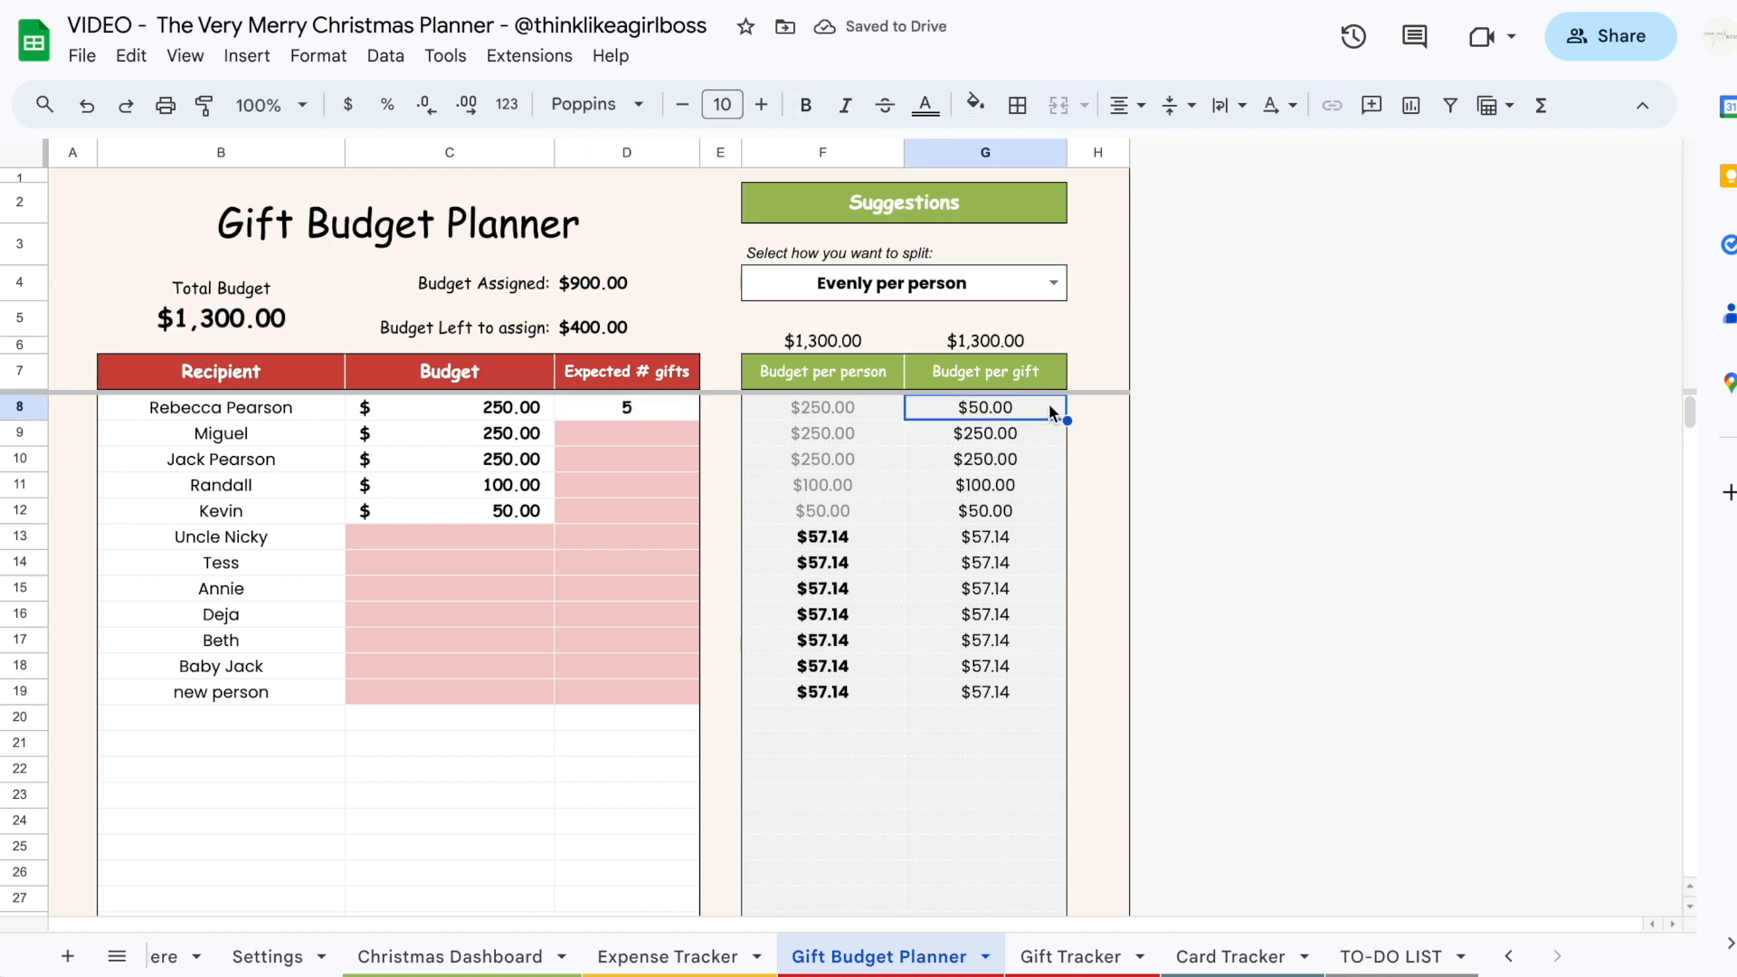
pyautogui.click(642, 438)
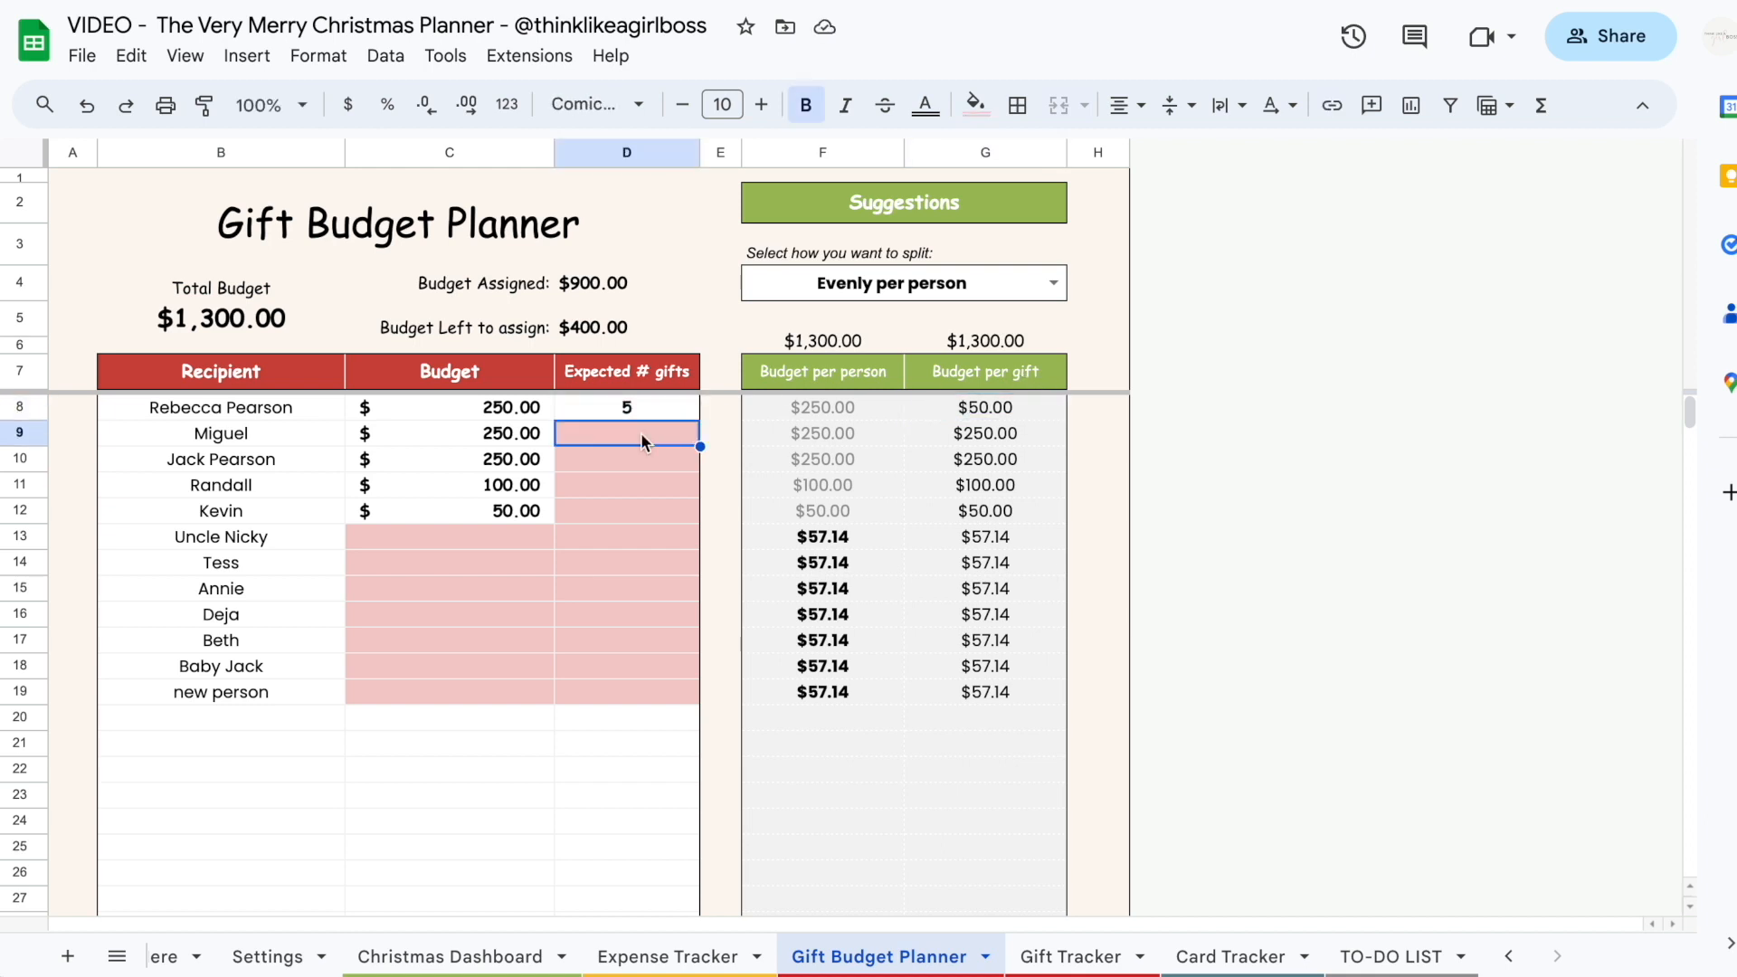
pyautogui.write('10')
pyautogui.press('Return')
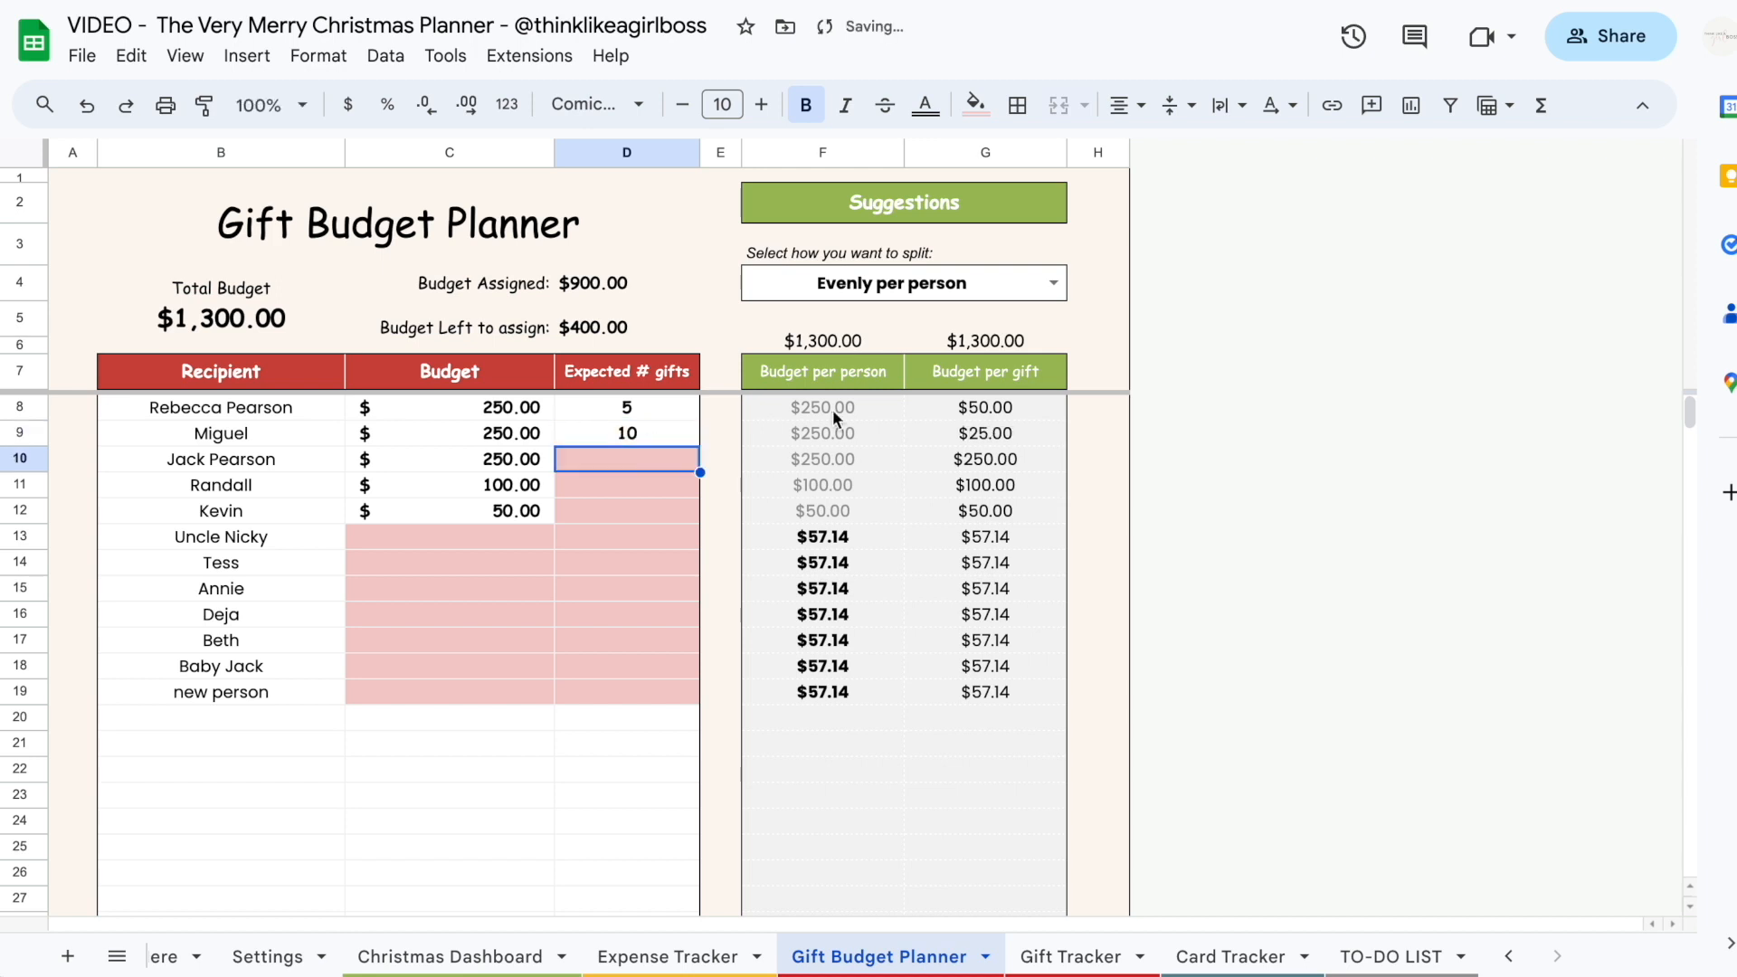
pyautogui.click(1029, 438)
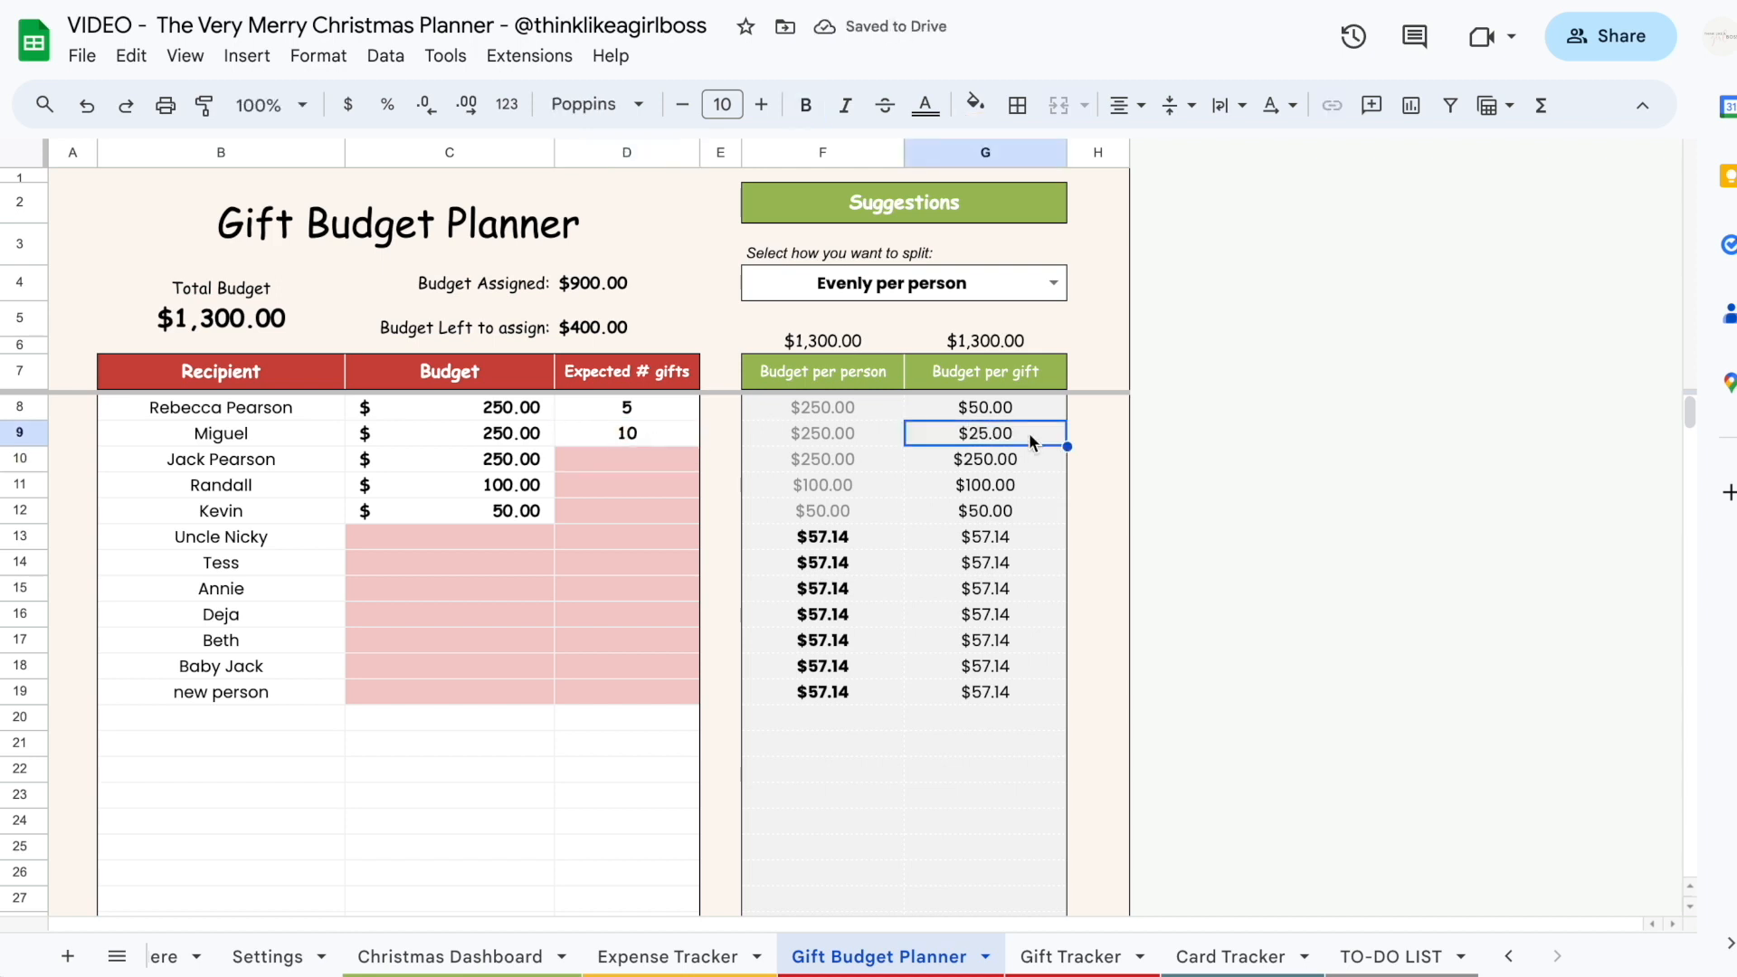
# Set Expected # gifts to 1 for each of the recipients in rows 10 to 12
pyautogui.click(671, 459)
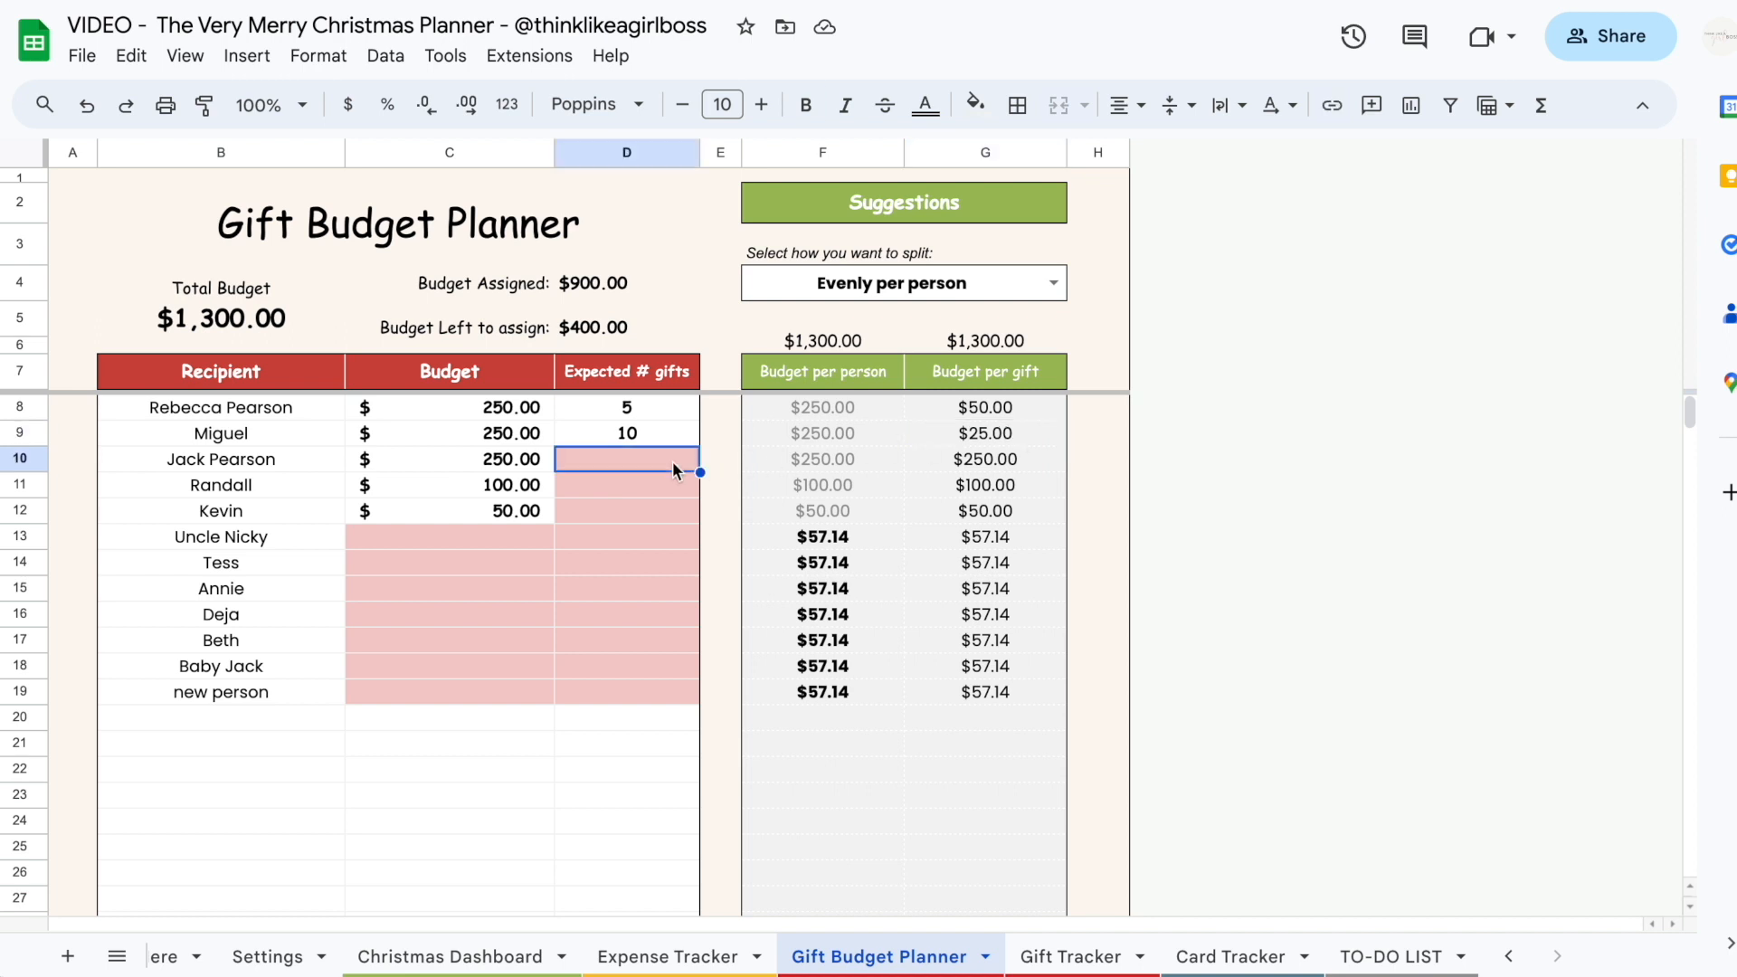
pyautogui.write('1')
pyautogui.press('Return')
pyautogui.write('1')
pyautogui.press('Return')
pyautogui.write('1')
pyautogui.press('Return')
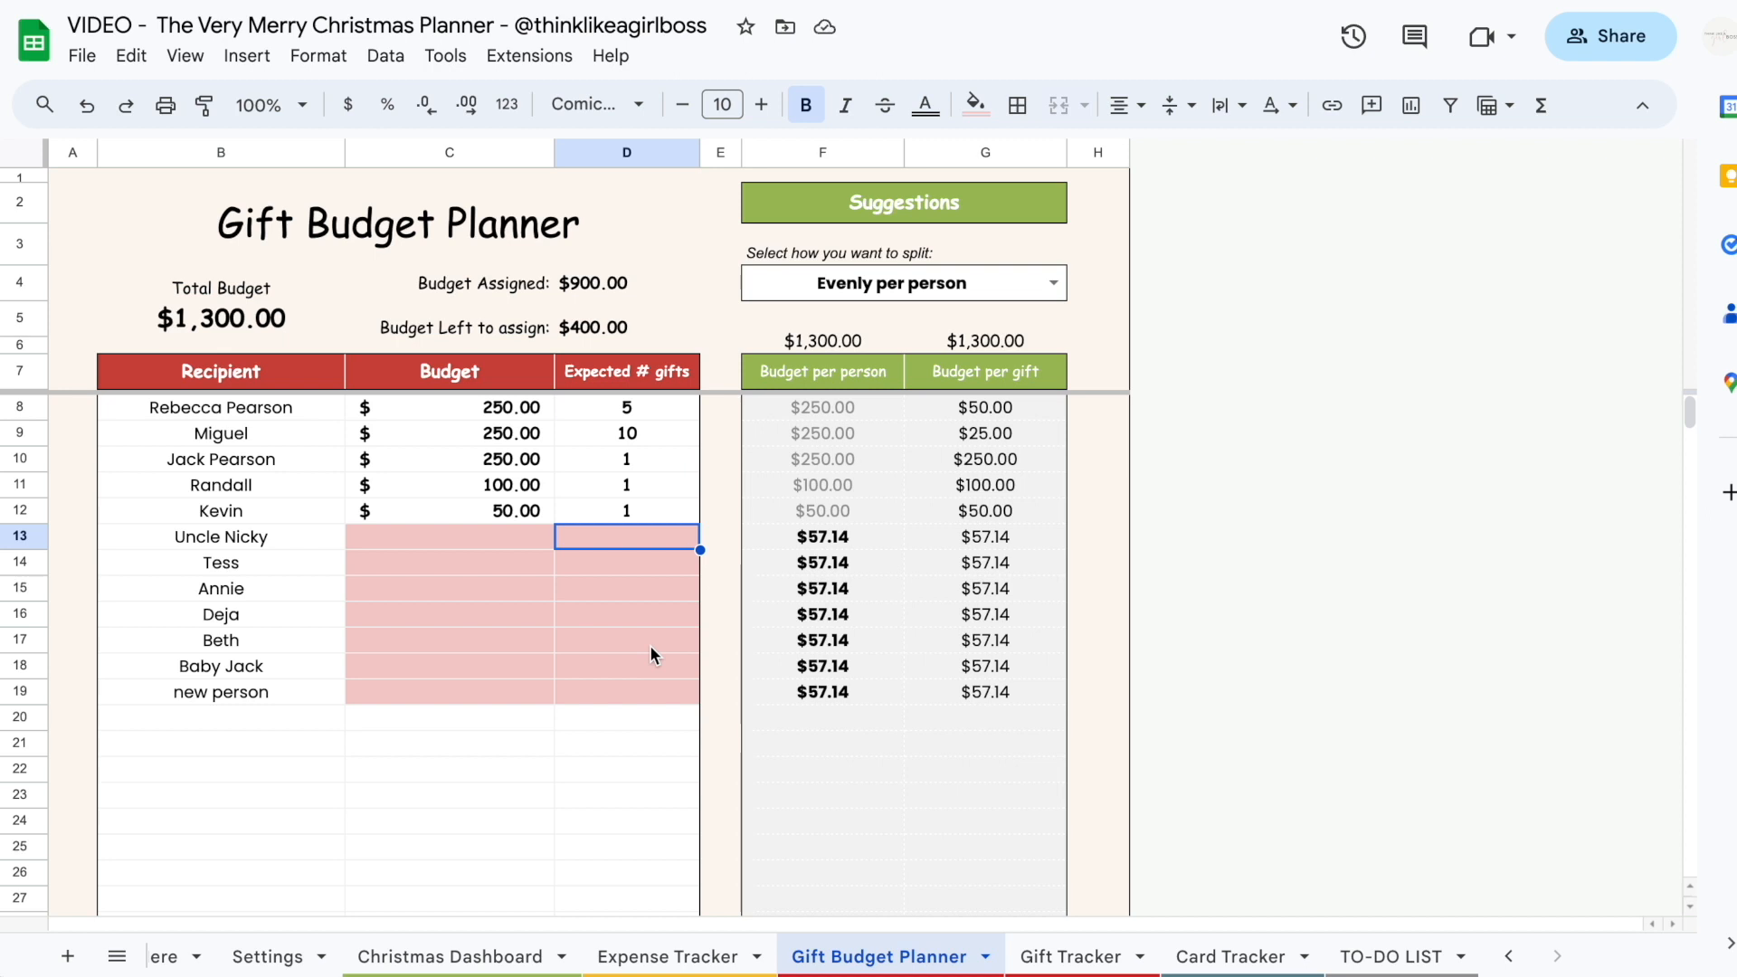
# Set Expected # gifts to 2 for each of the recipients in rows 13 to 15
pyautogui.write('2')
pyautogui.press('Return')
pyautogui.write('2')
pyautogui.press('Return')
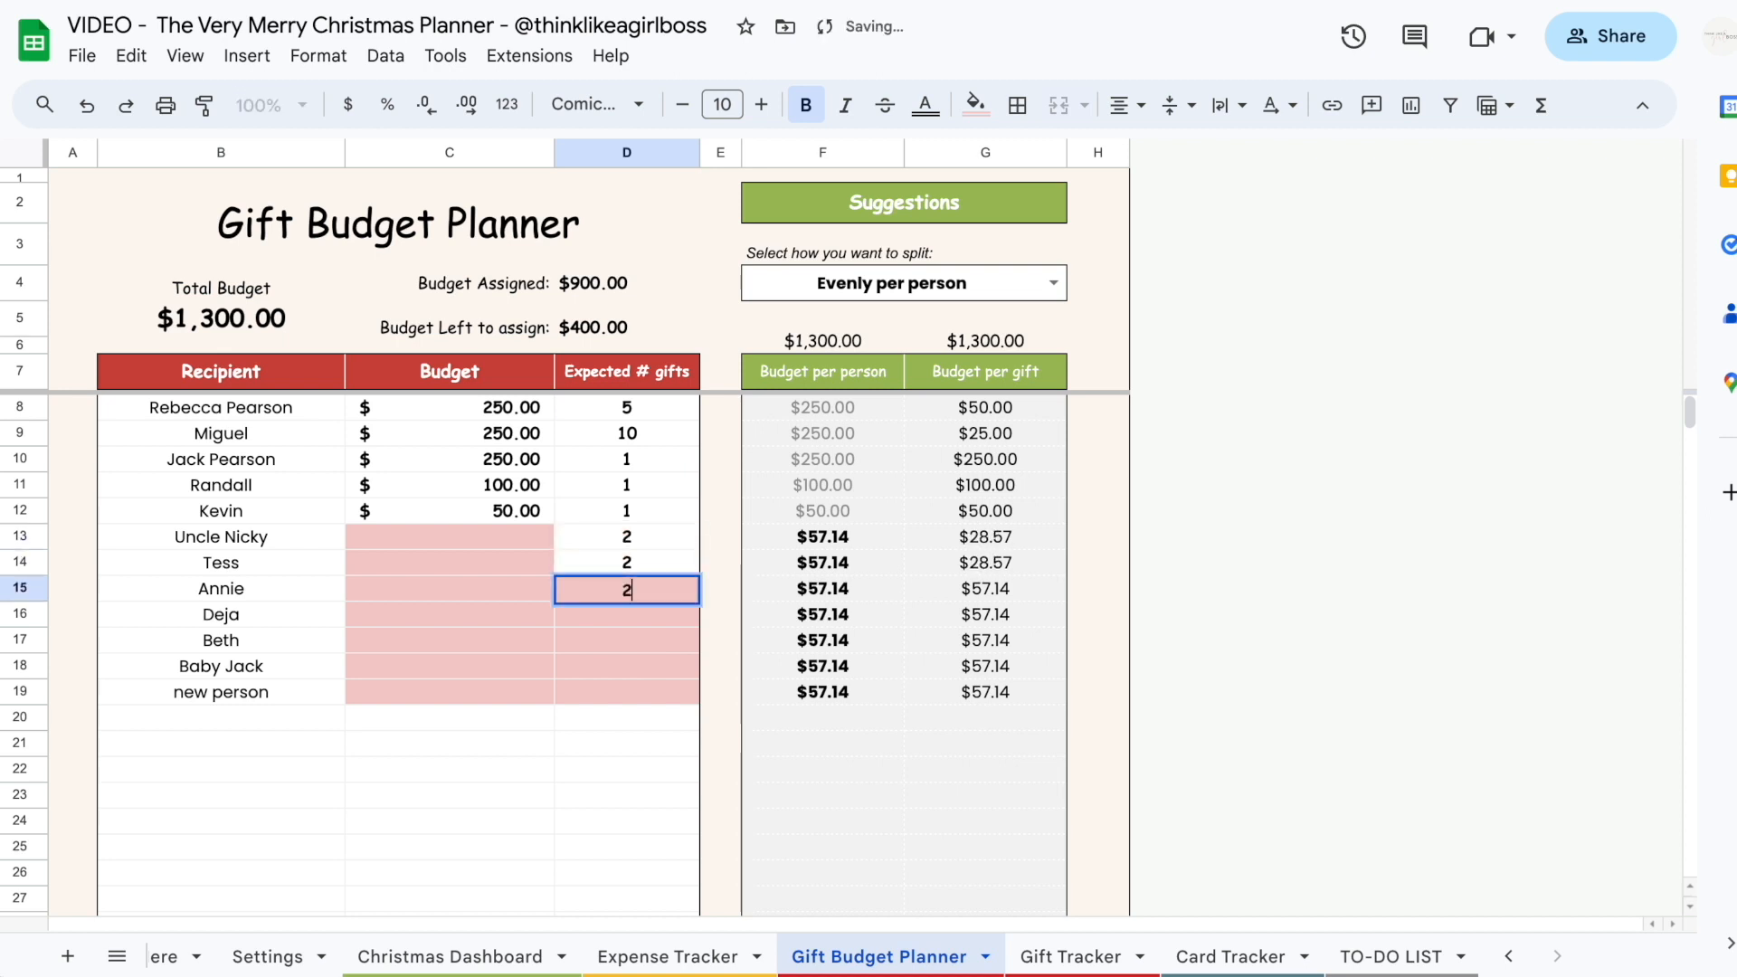
pyautogui.write('2')
pyautogui.press('Return')
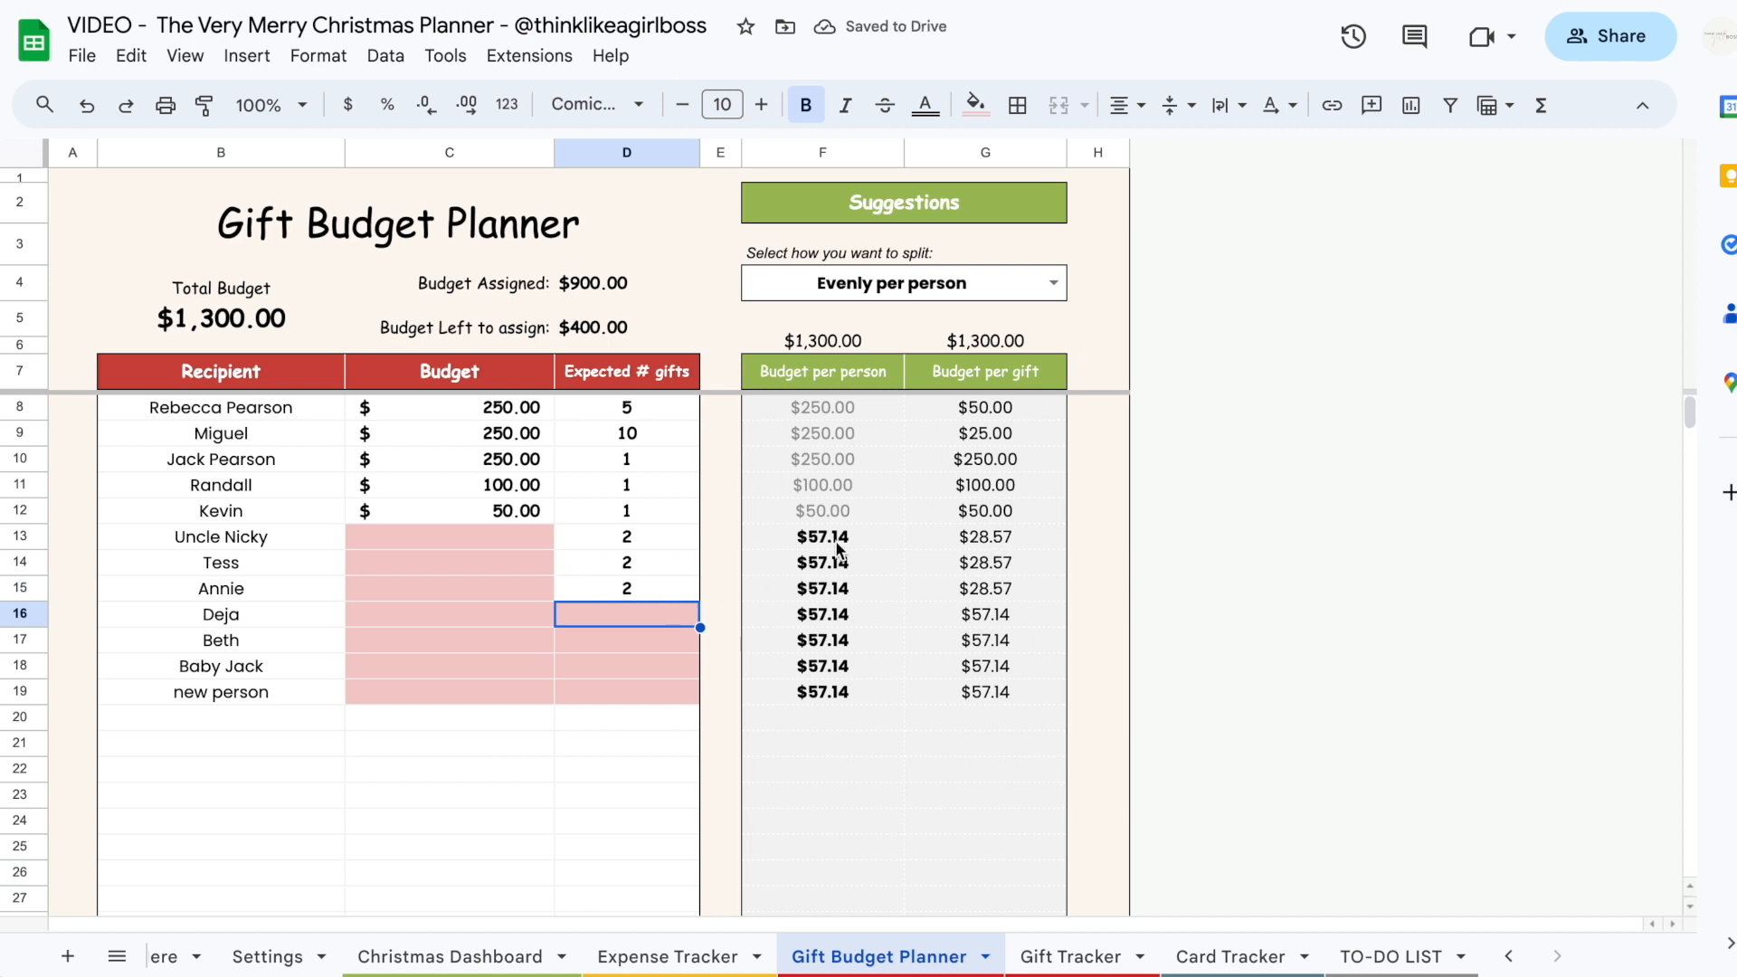
# Switch the suggestions split to Evenly per gift and compare the suggested budgets per person in rows 13 to 19
pyautogui.moveTo(856, 539); pyautogui.dragTo(842, 703)
pyautogui.moveTo(313, 546); pyautogui.dragTo(295, 693)
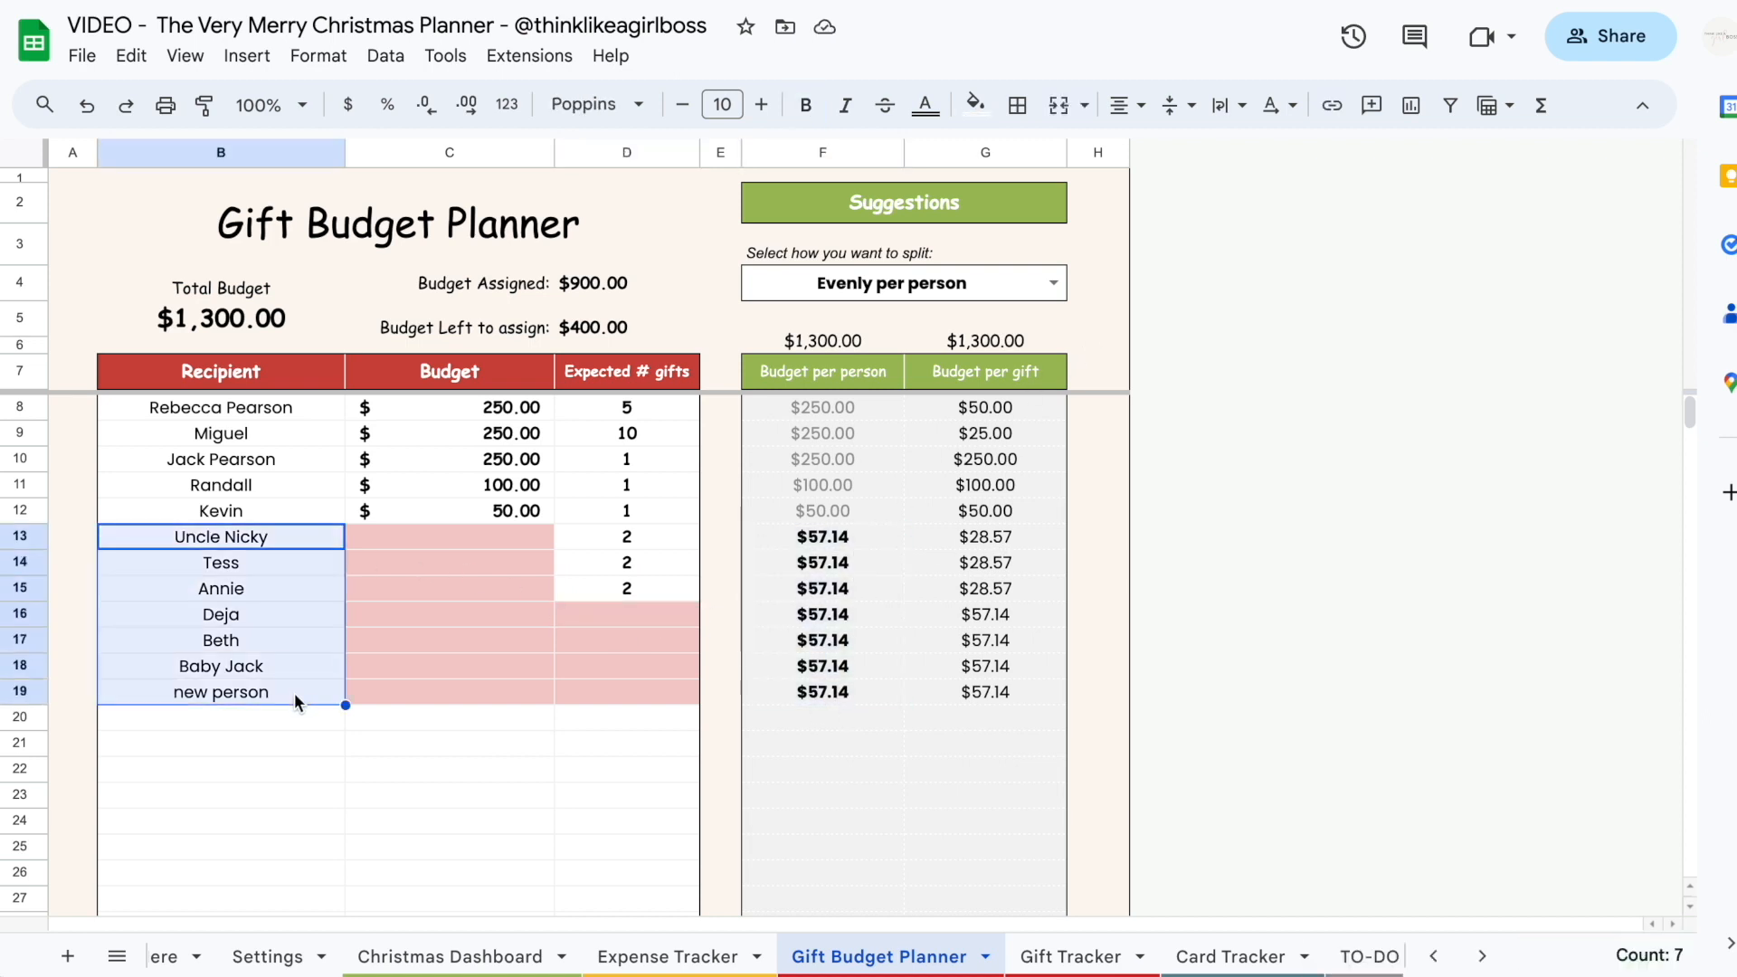
pyautogui.click(642, 541)
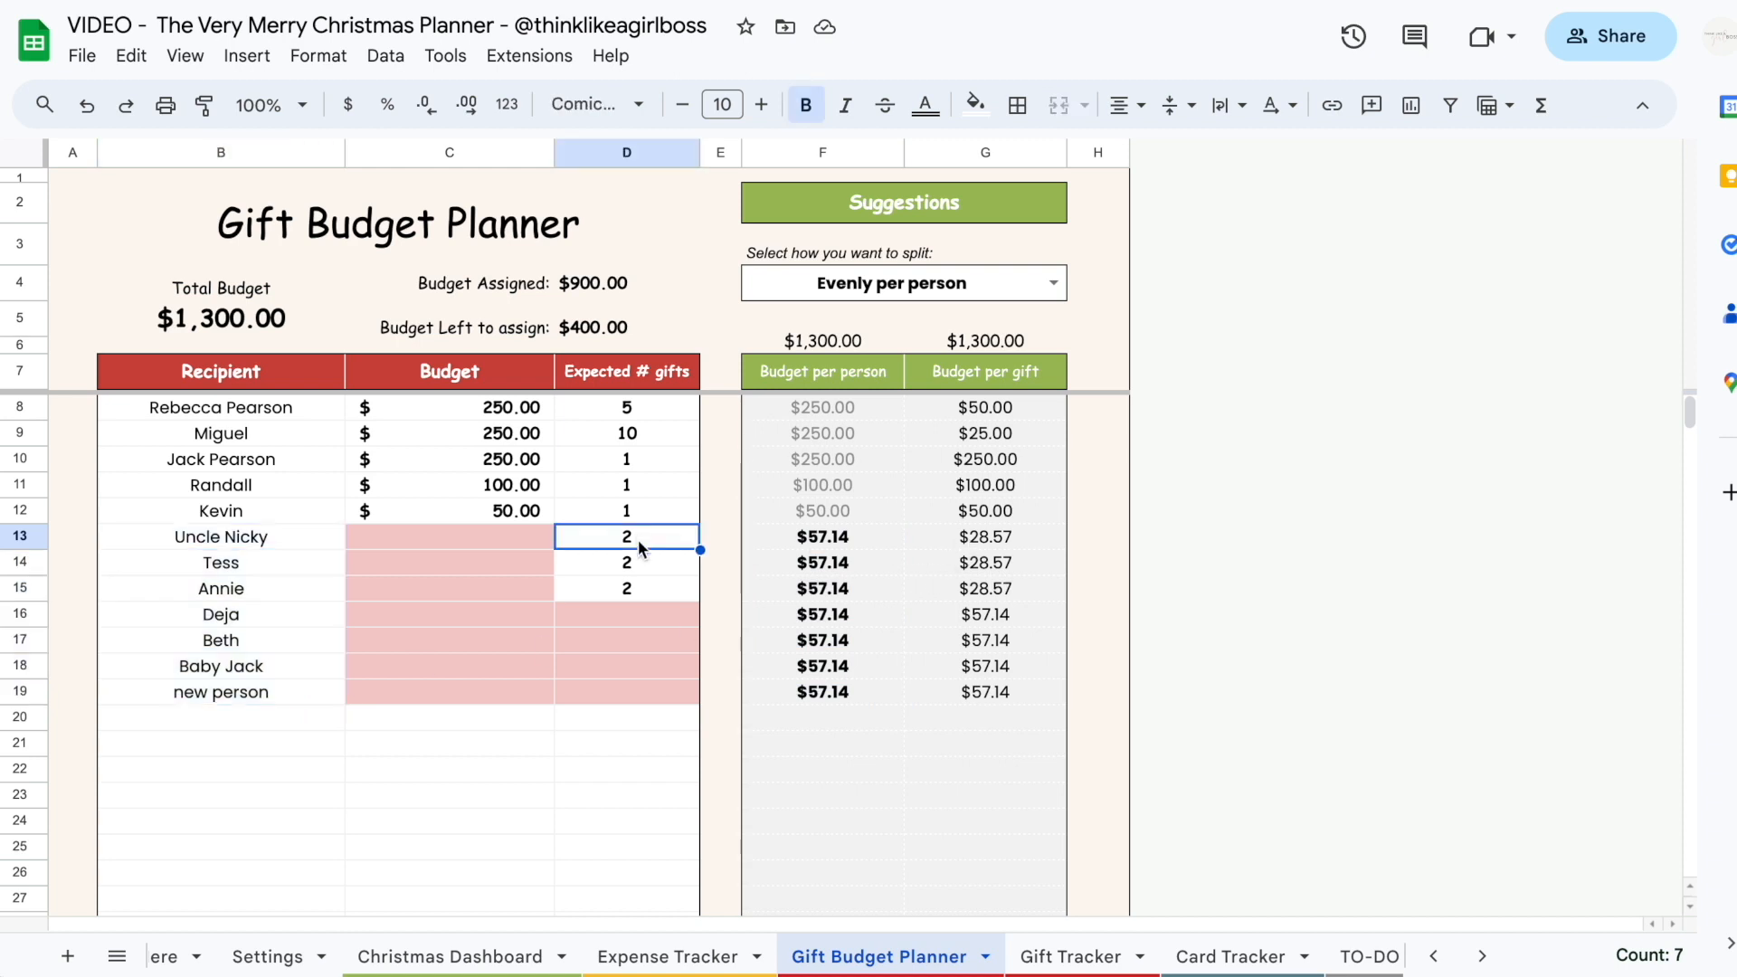
pyautogui.click(643, 566)
pyautogui.click(645, 593)
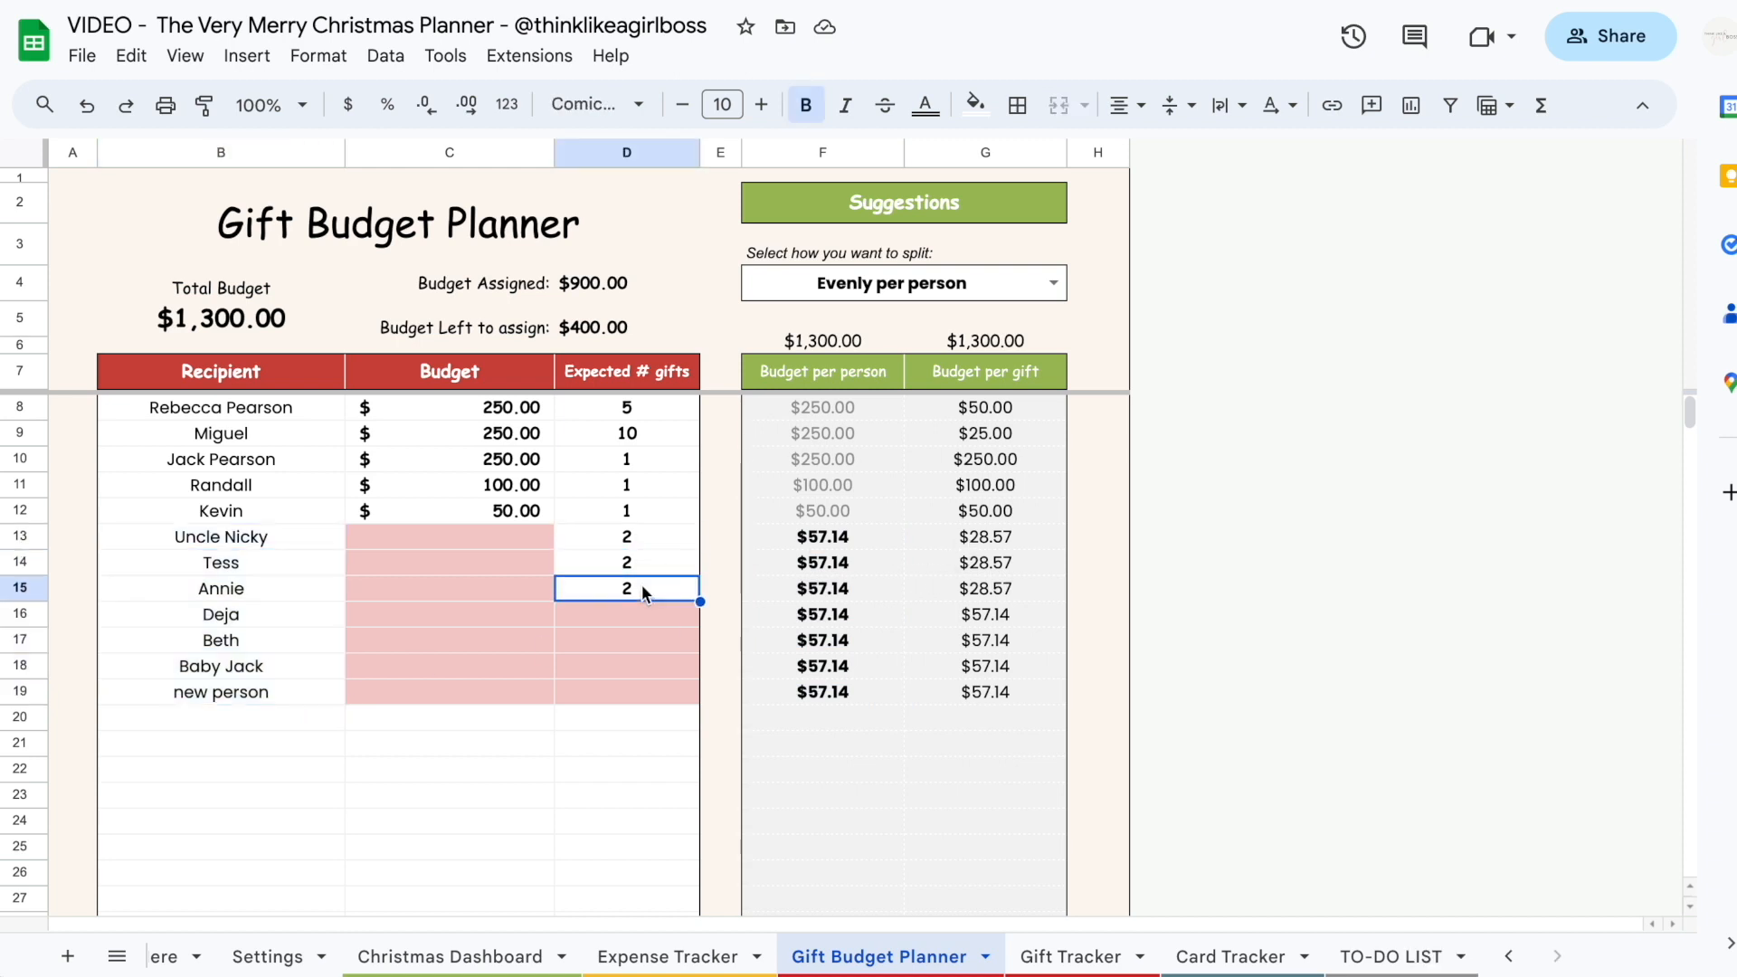
pyautogui.click(1053, 283)
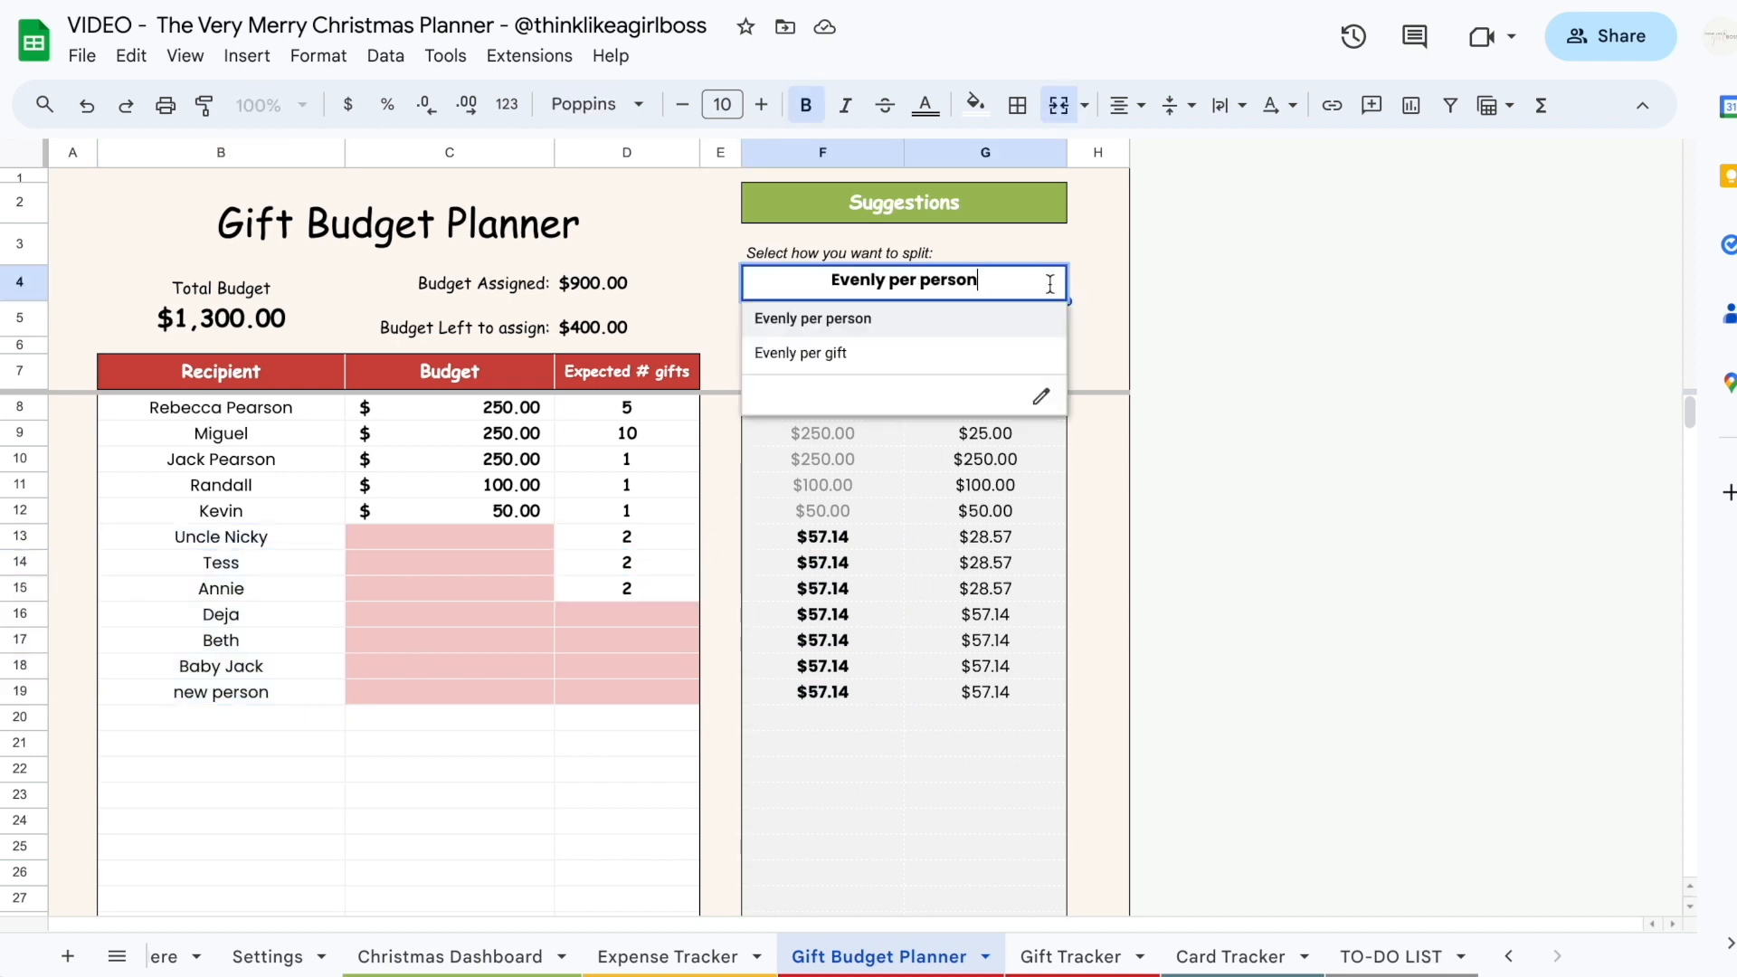
pyautogui.click(885, 354)
pyautogui.click(866, 539)
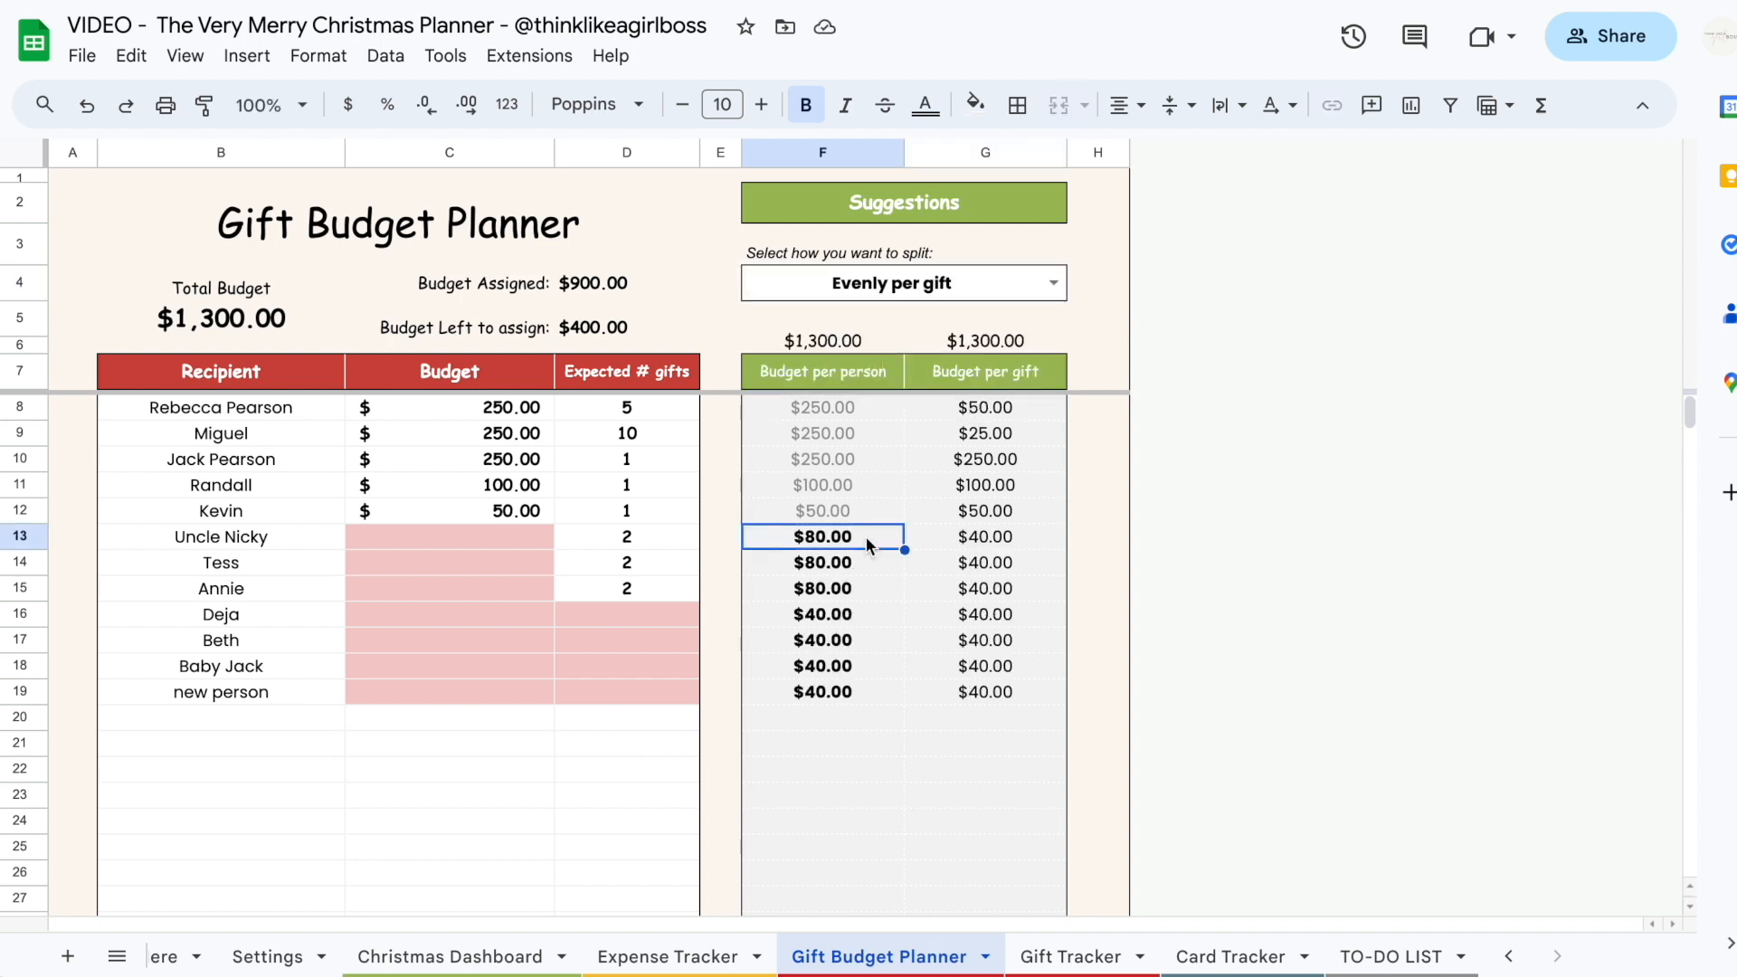
pyautogui.moveTo(880, 538); pyautogui.dragTo(840, 702)
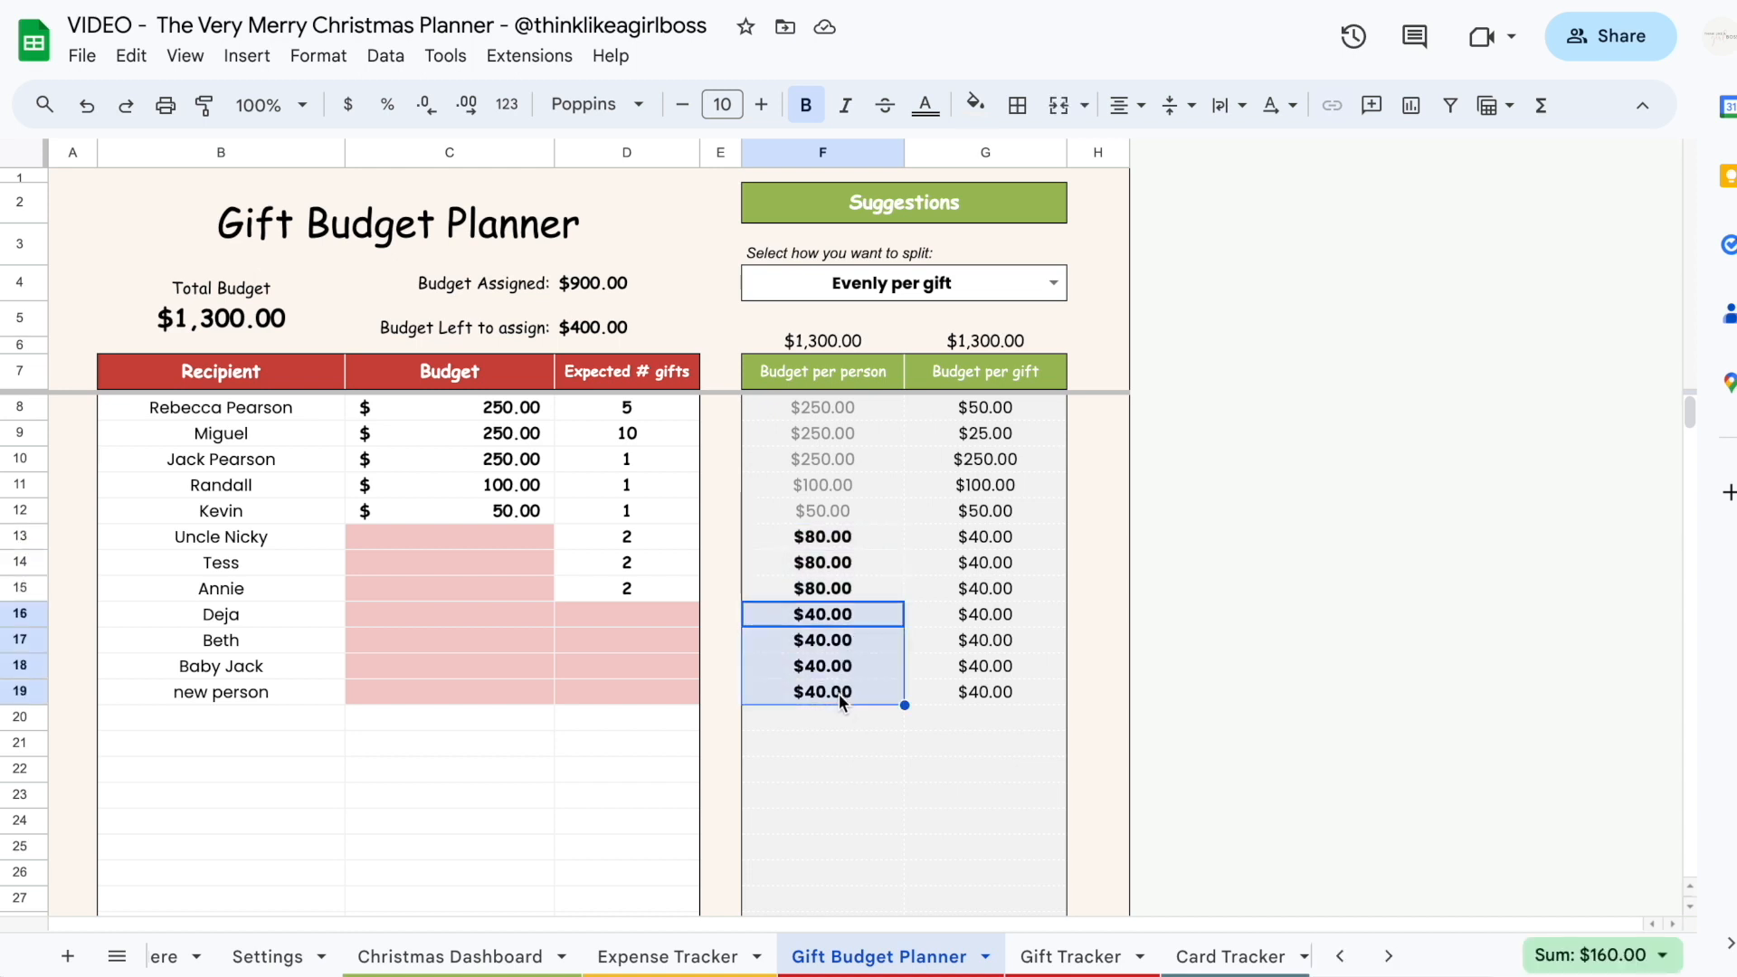
# Set Expected # gifts to 1 for each of the recipients in rows 16 to 19
pyautogui.click(662, 615)
pyautogui.write('1')
pyautogui.press('Return')
pyautogui.write('1')
pyautogui.press('Return')
pyautogui.write('1')
pyautogui.press('Return')
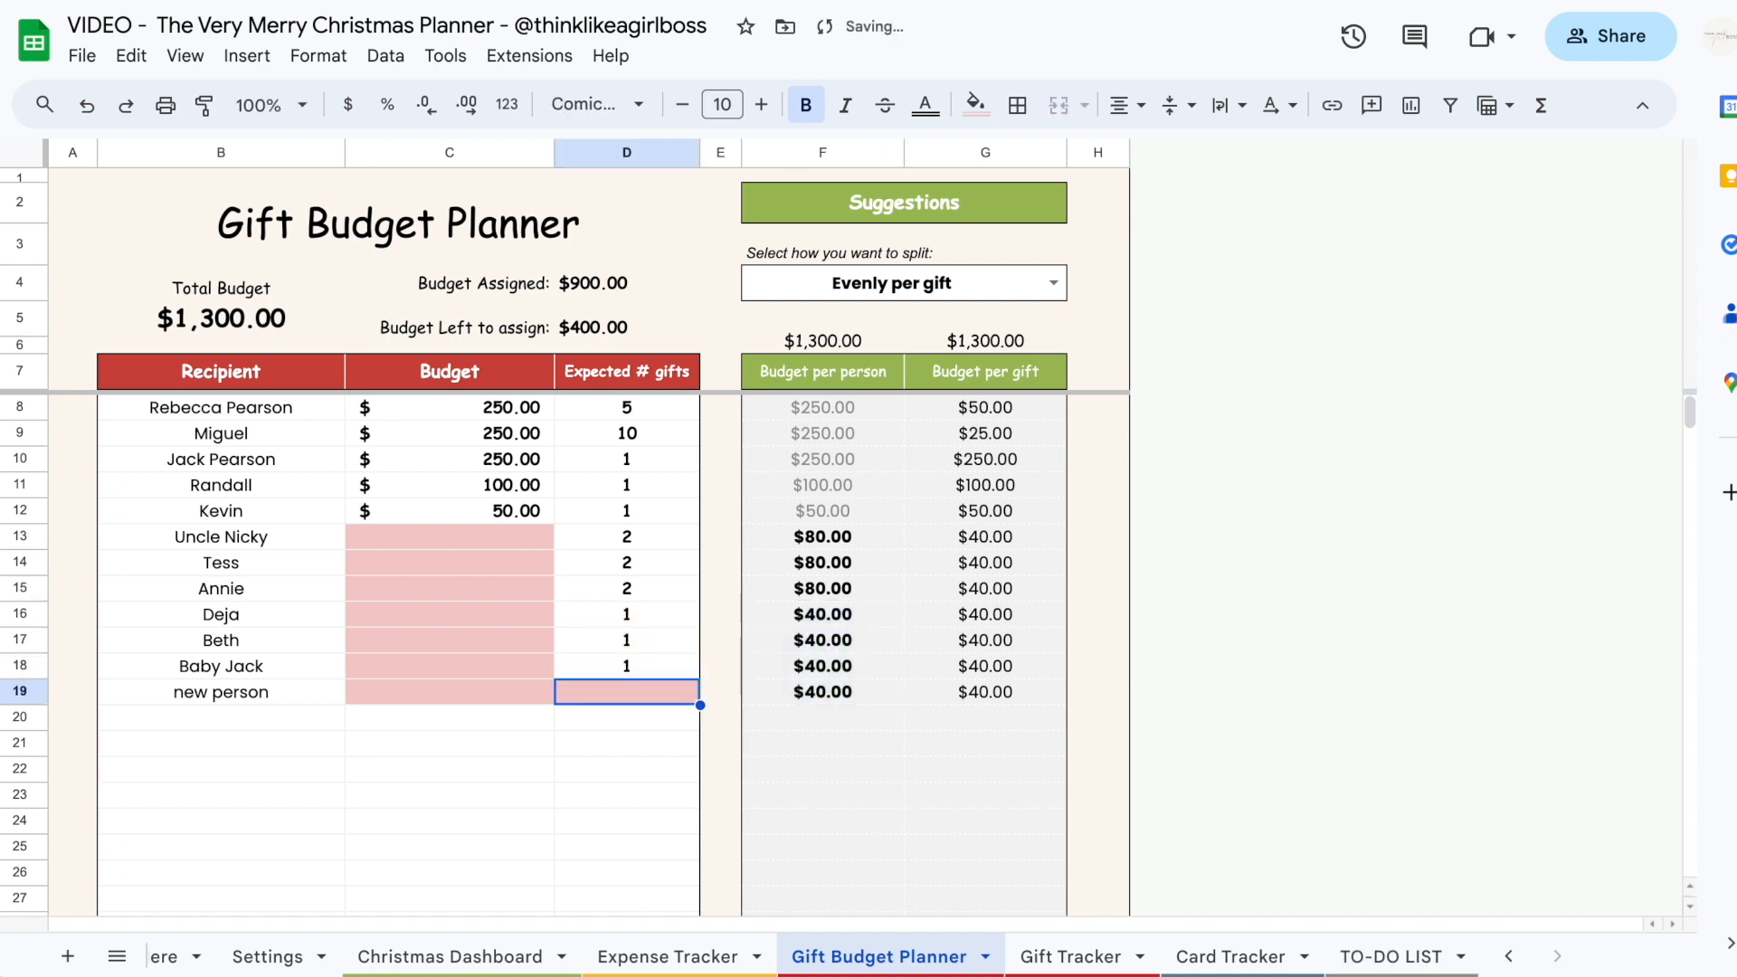
pyautogui.write('1')
pyautogui.press('Return')
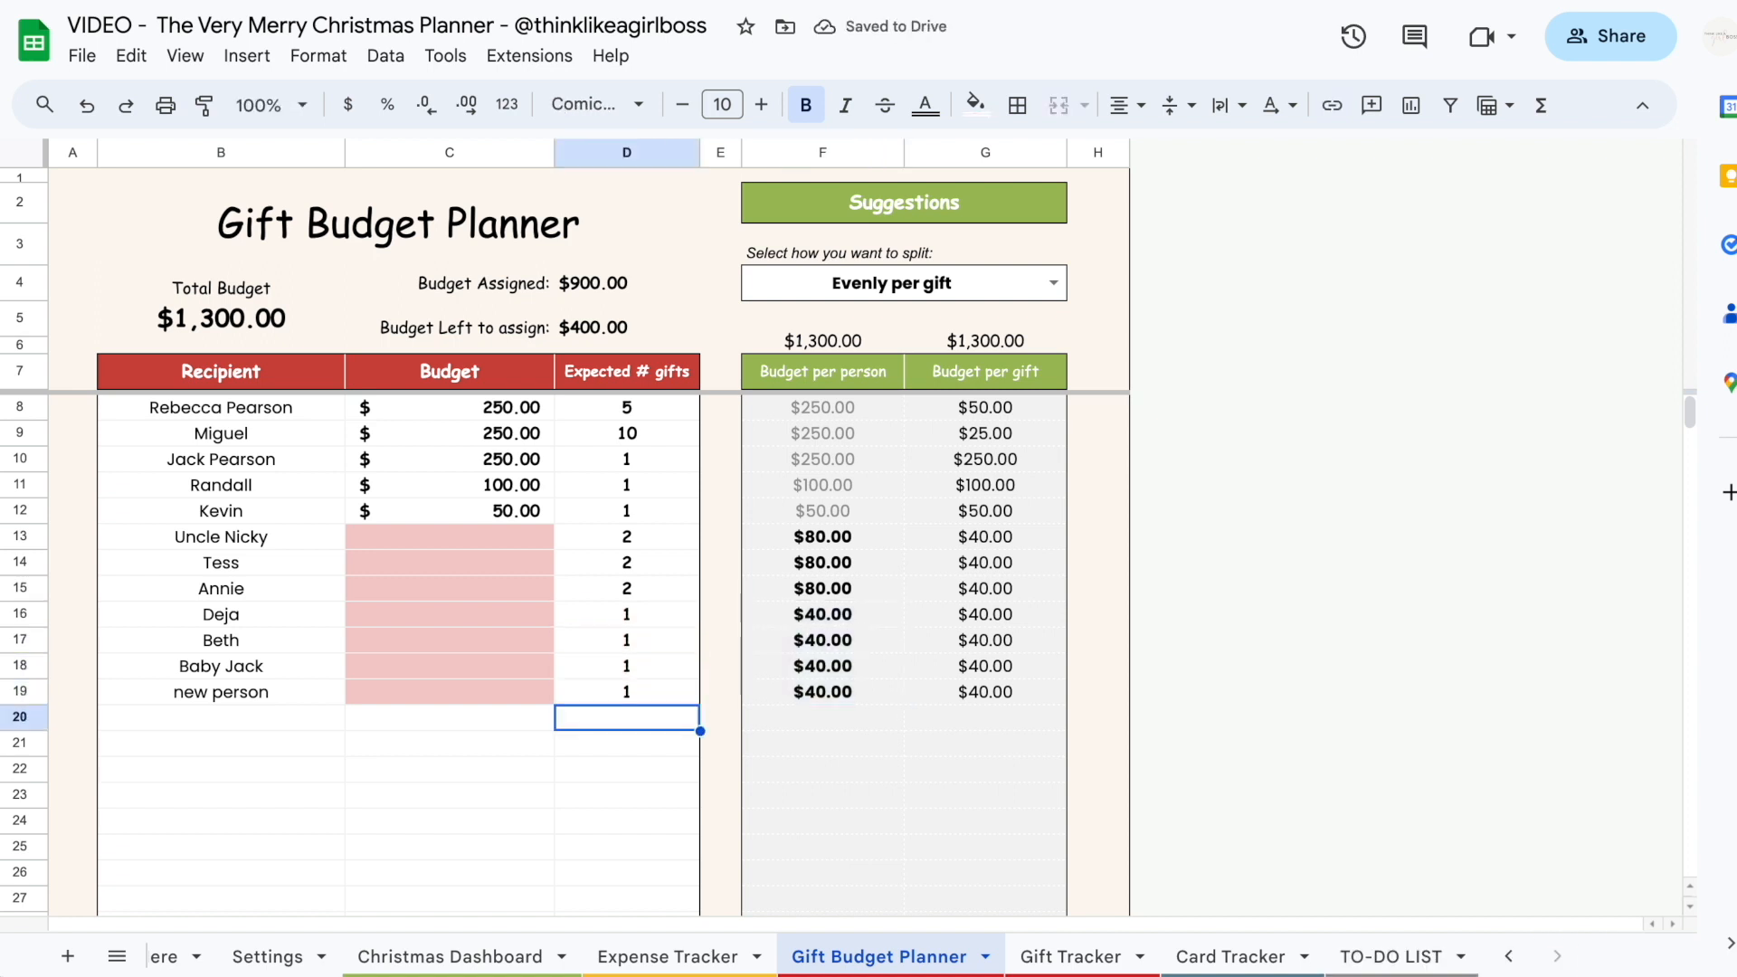
# Compare the suggested budgets per person and per gift for the recipients in rows 13 to 19
pyautogui.moveTo(866, 612); pyautogui.dragTo(858, 696)
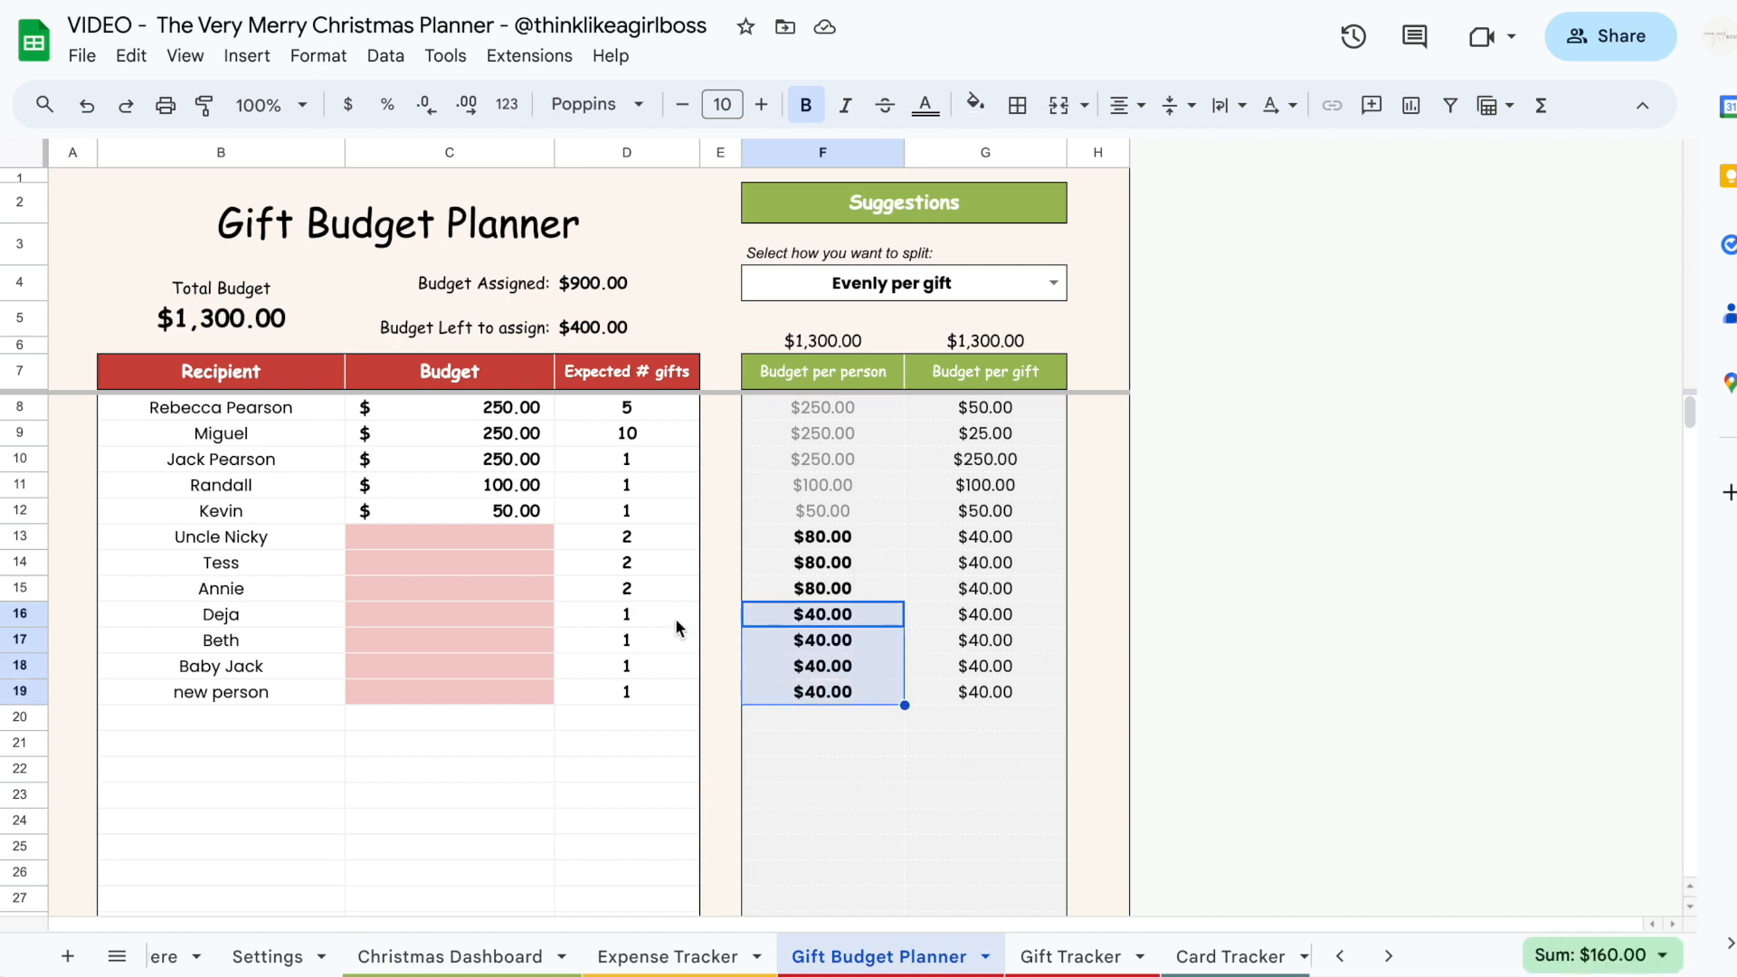
pyautogui.moveTo(862, 537); pyautogui.dragTo(860, 579)
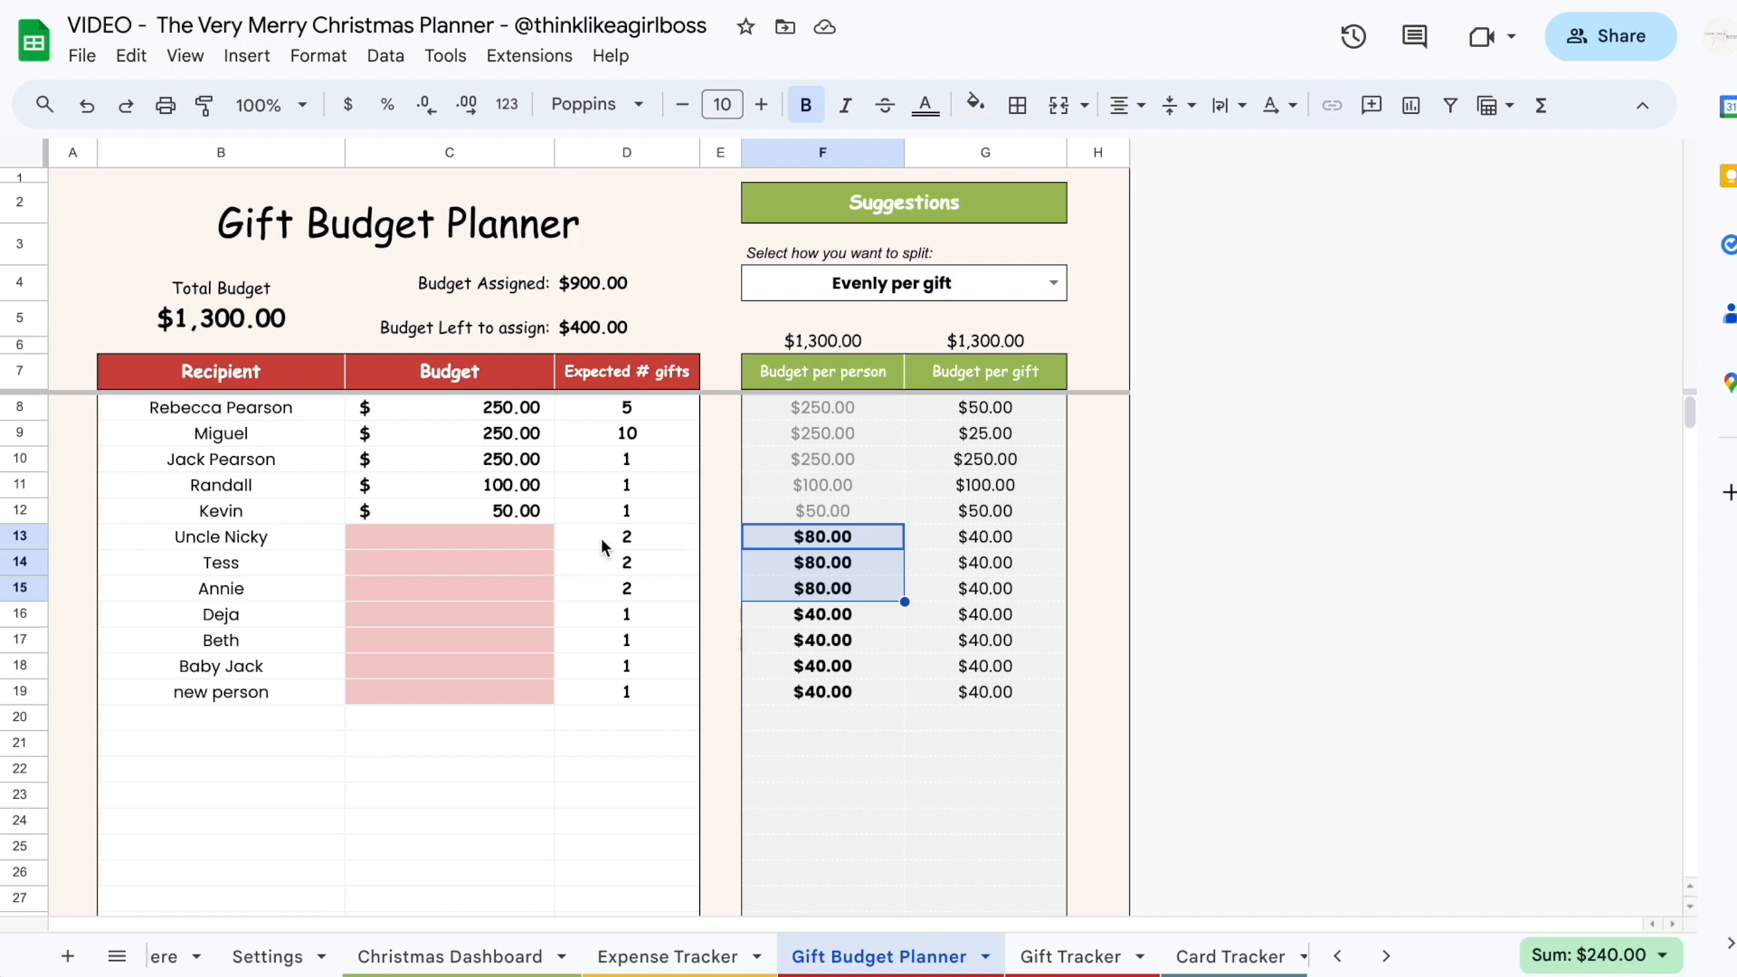
pyautogui.moveTo(986, 541); pyautogui.dragTo(975, 696)
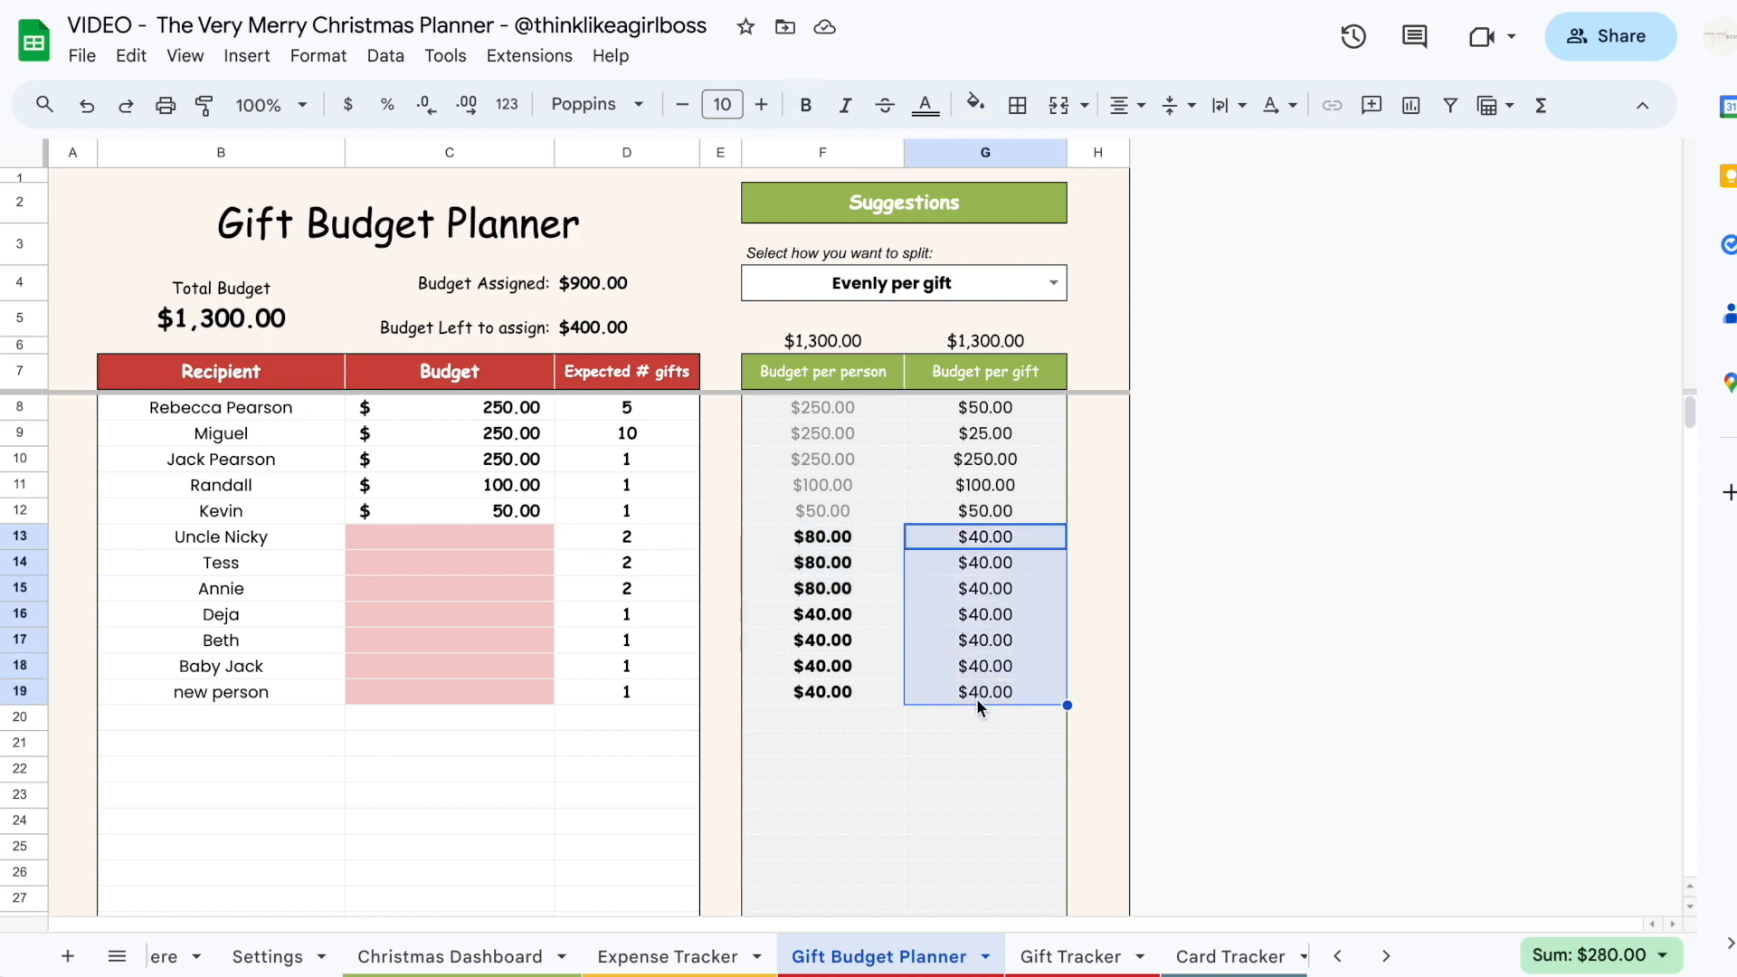
# Enter budgets of $100 in row 13, $25 in row 14 and $55 in each of rows 15 to 18
pyautogui.click(488, 541)
pyautogui.write('100')
pyautogui.press('Return')
pyautogui.write('25')
pyautogui.press('Return')
pyautogui.write('55')
pyautogui.press('Return')
pyautogui.write('55')
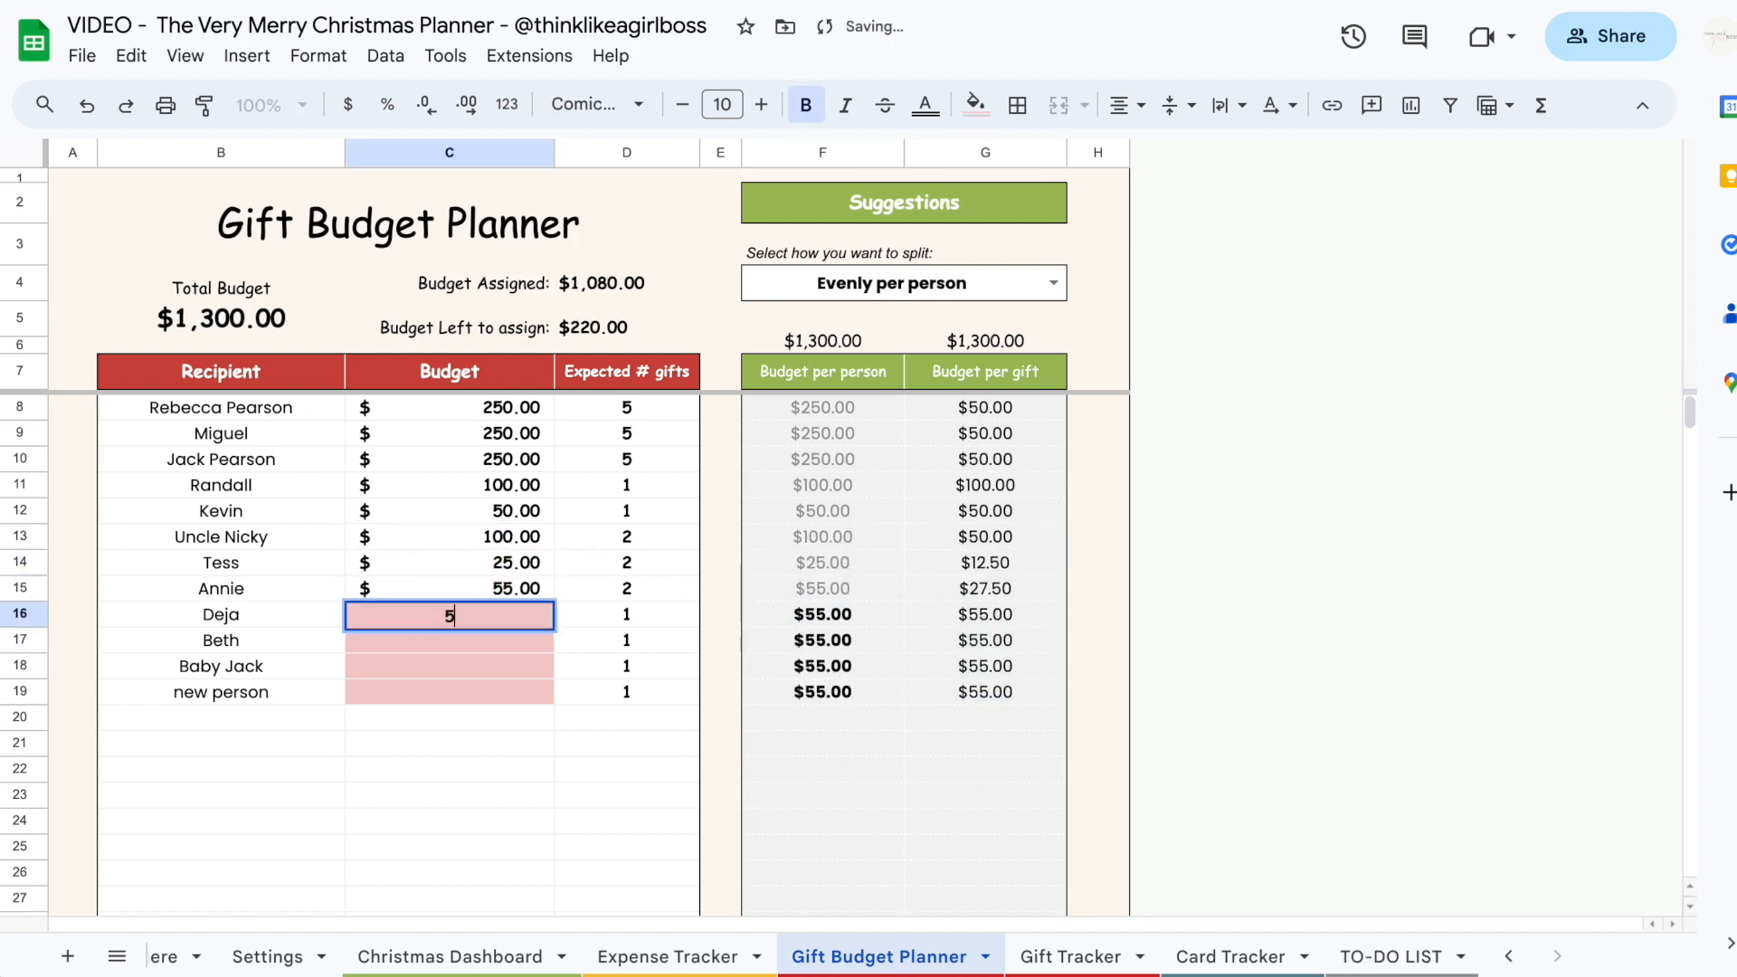
pyautogui.press('Return')
pyautogui.write('55')
pyautogui.press('Return')
pyautogui.write('55')
pyautogui.press('Return')
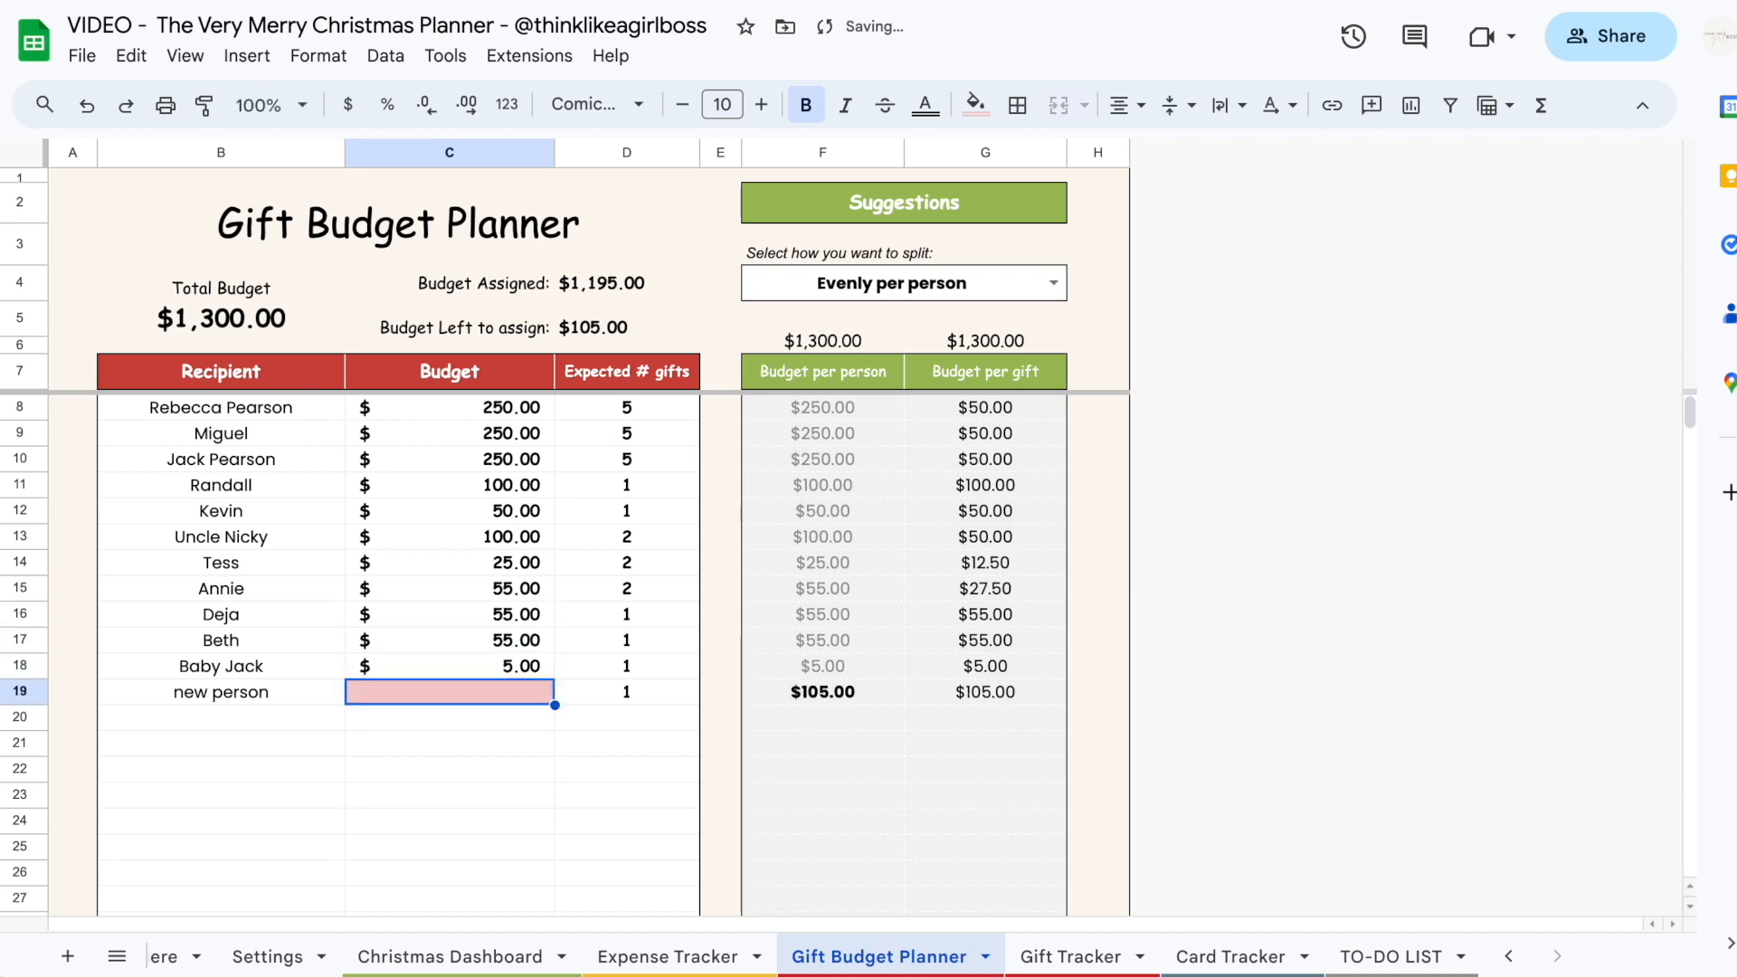
# Give the new person in row 19 a $55 budget, try $500 instead and check the Budget Assigned amount
pyautogui.write('55500')
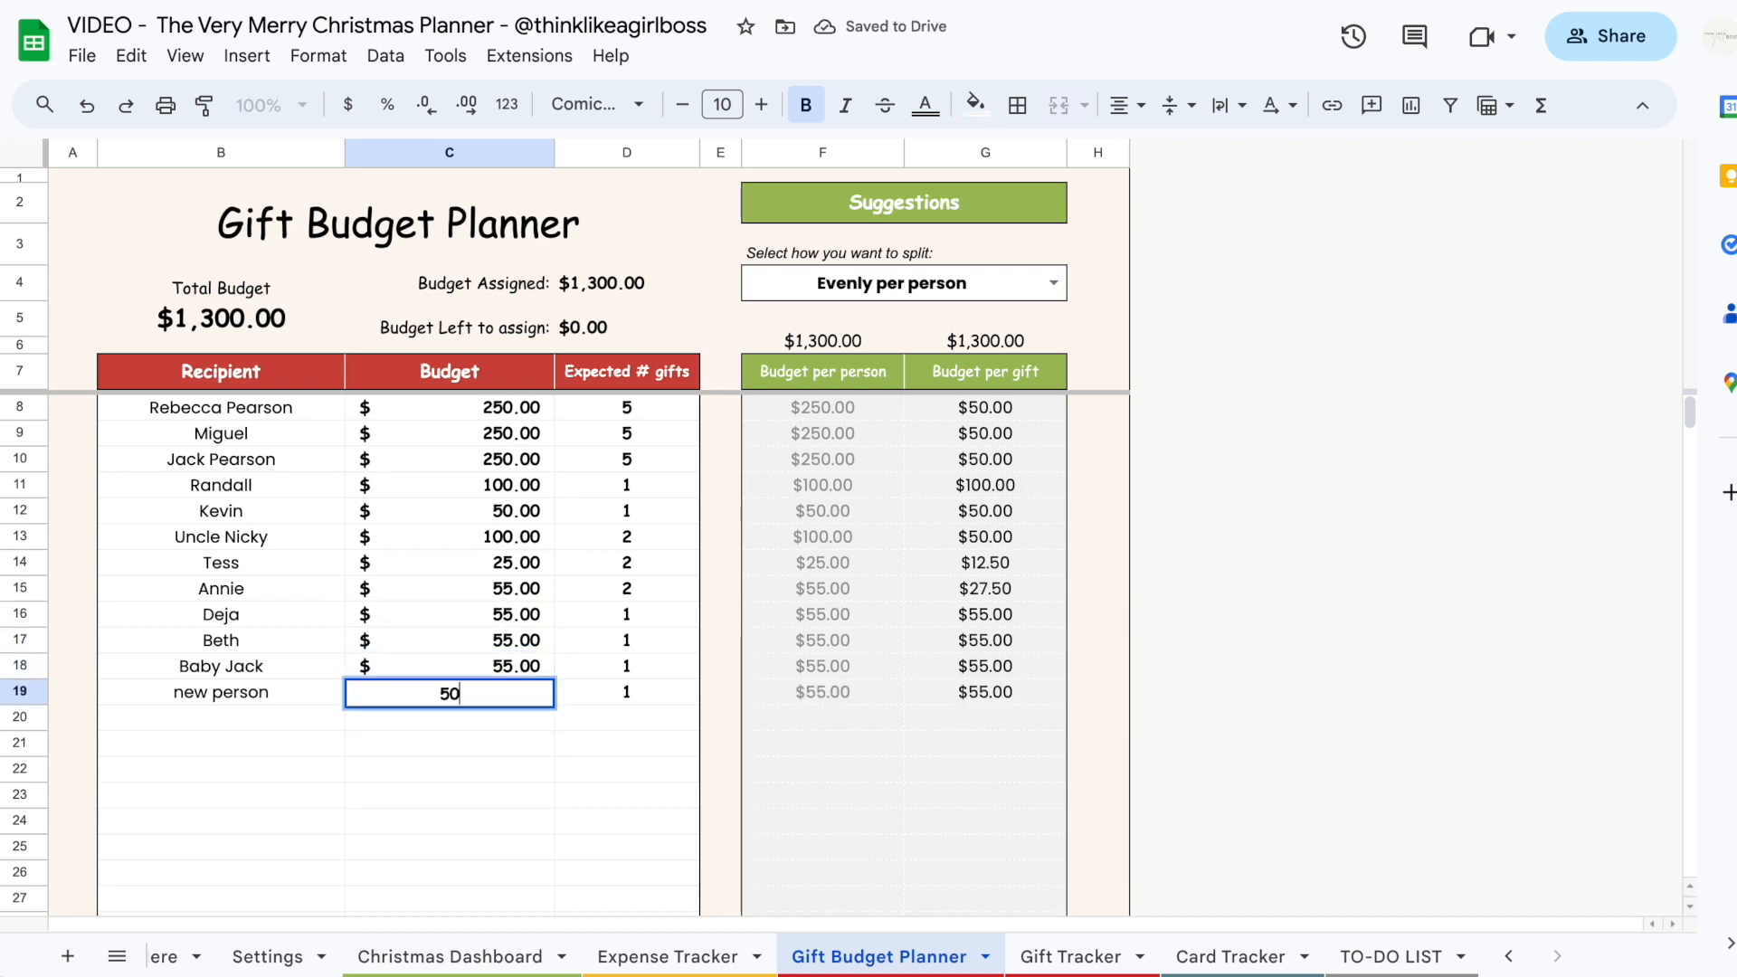
pyautogui.press('Return')
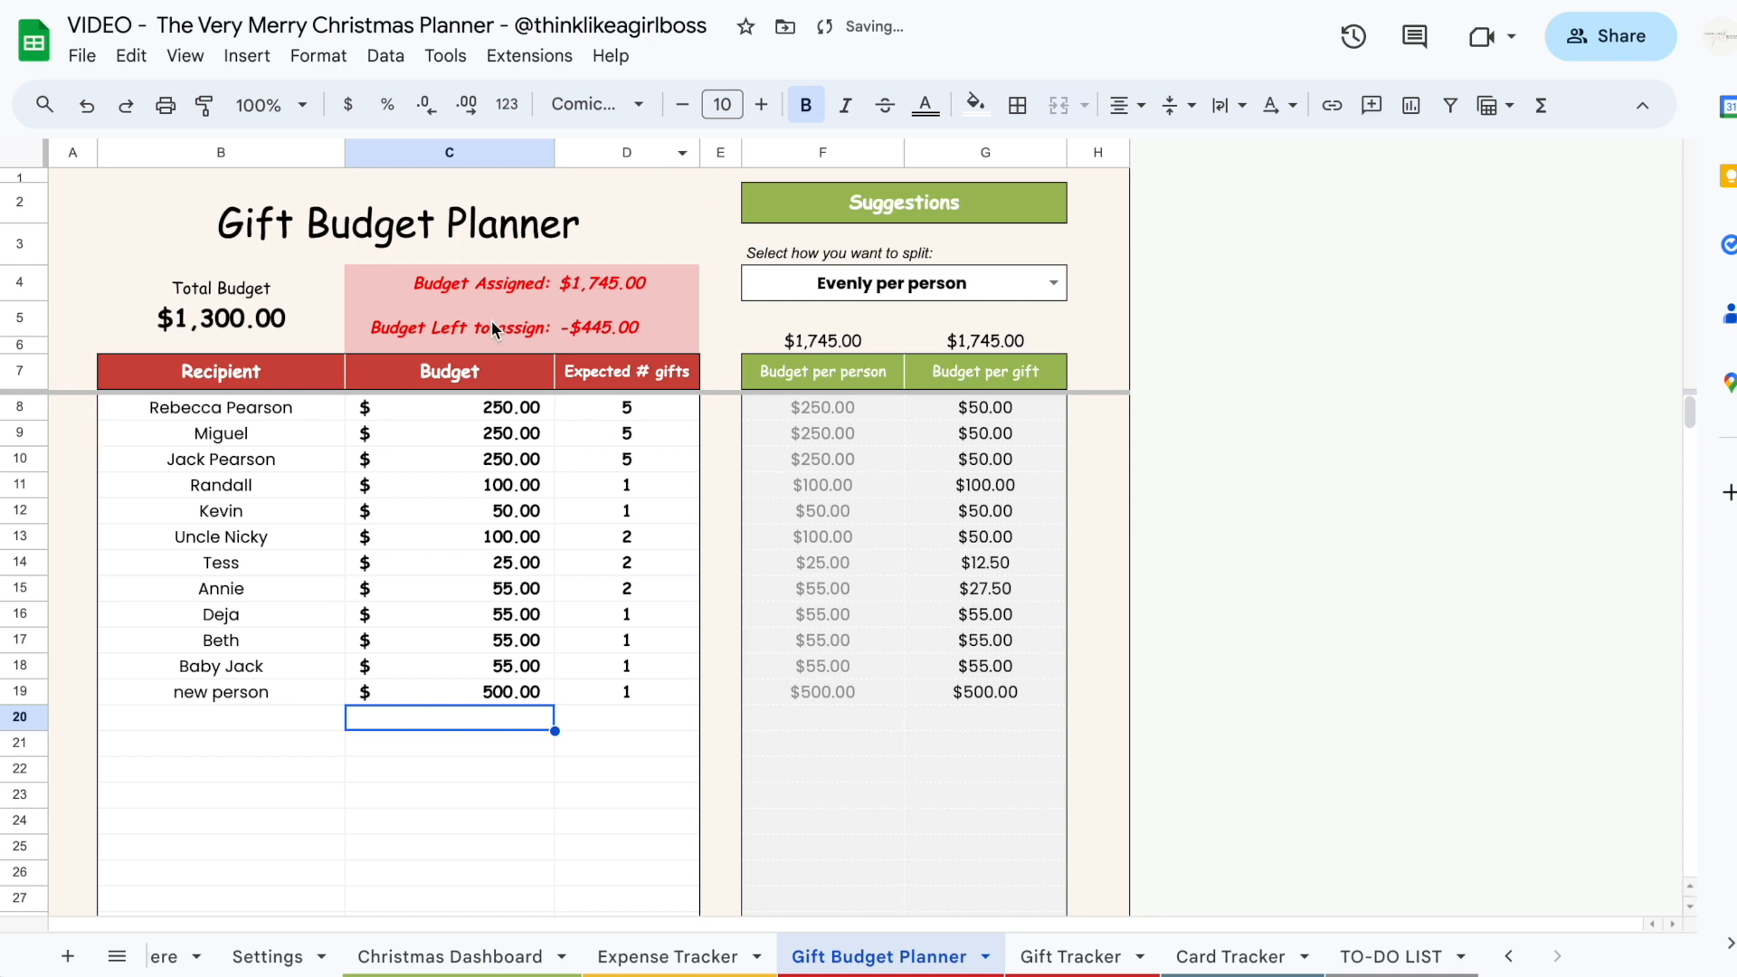
pyautogui.click(635, 297)
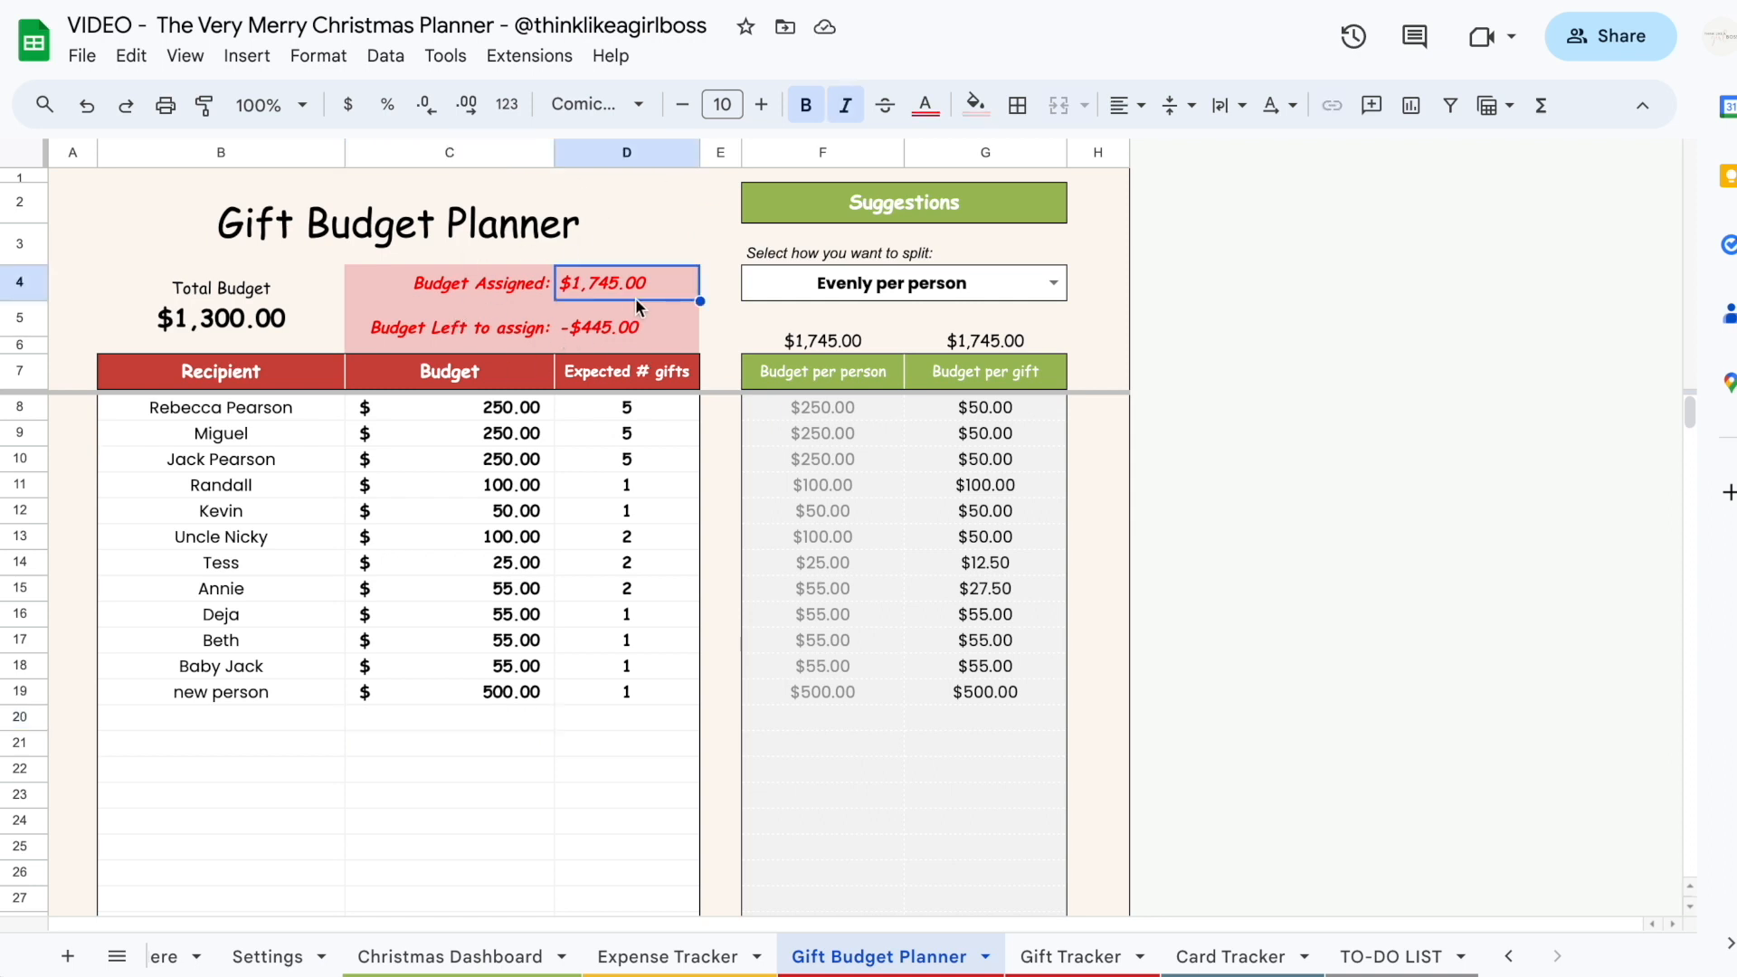
# Set the Expense Tracker's Budget for Christmas Gifts to $1,745 and return to the Gift Budget Planner
pyautogui.click(669, 955)
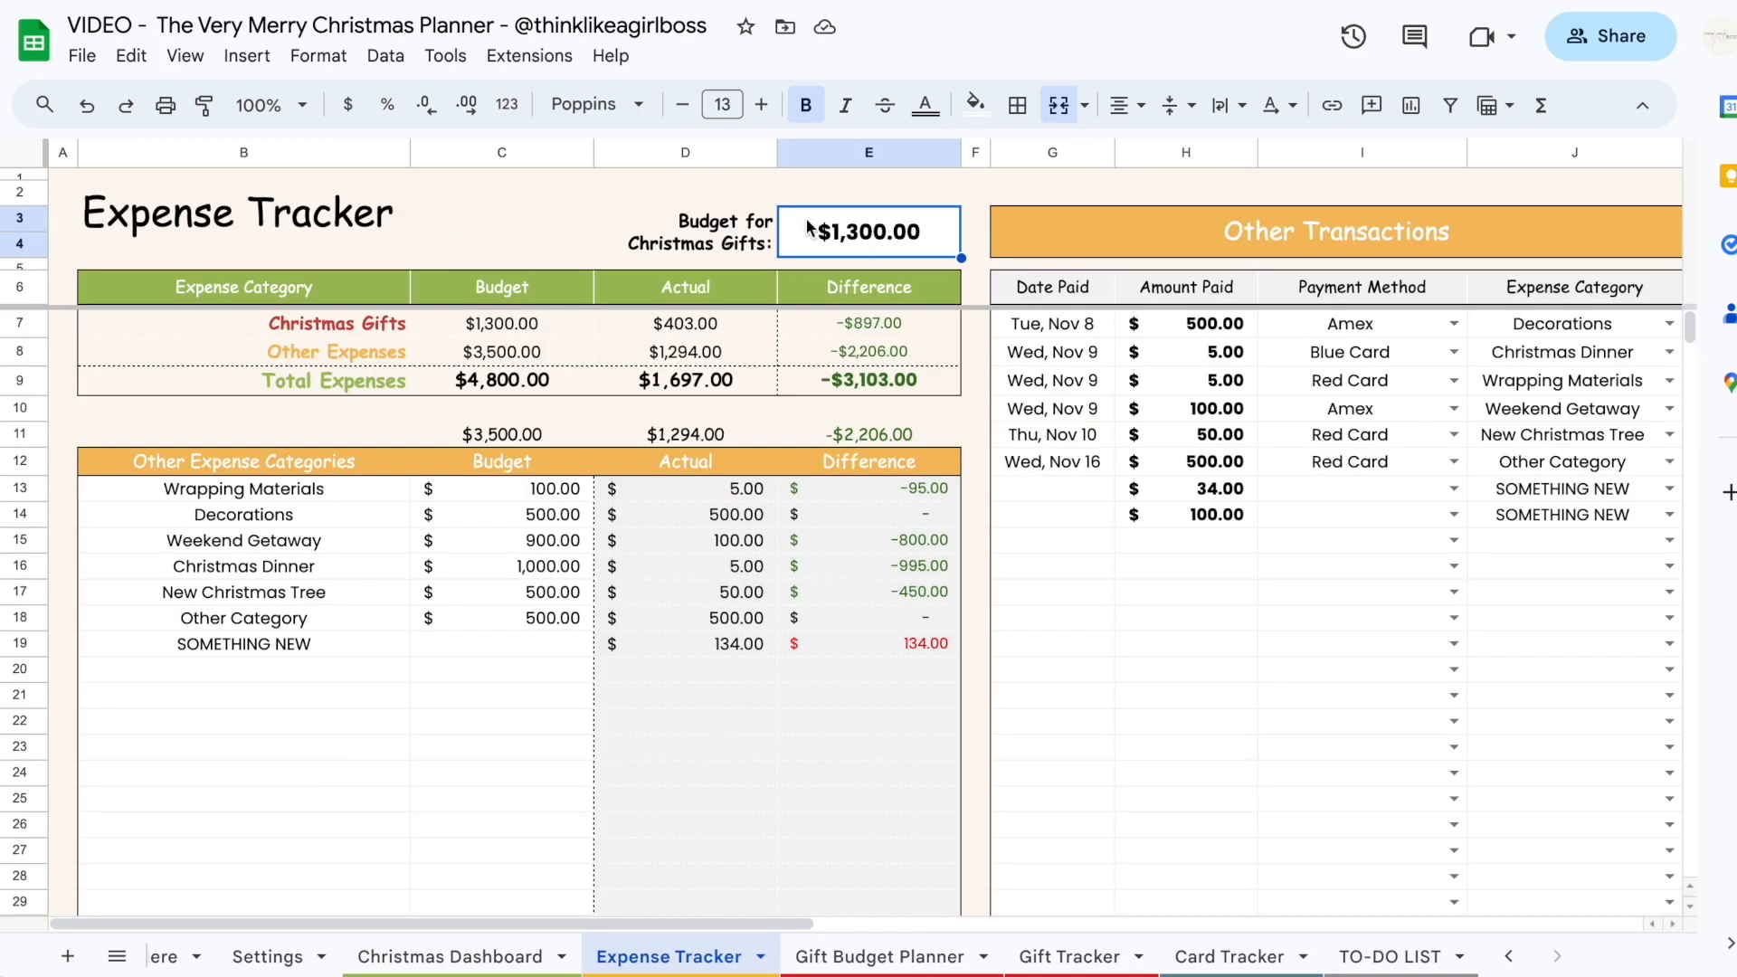
pyautogui.write('1745')
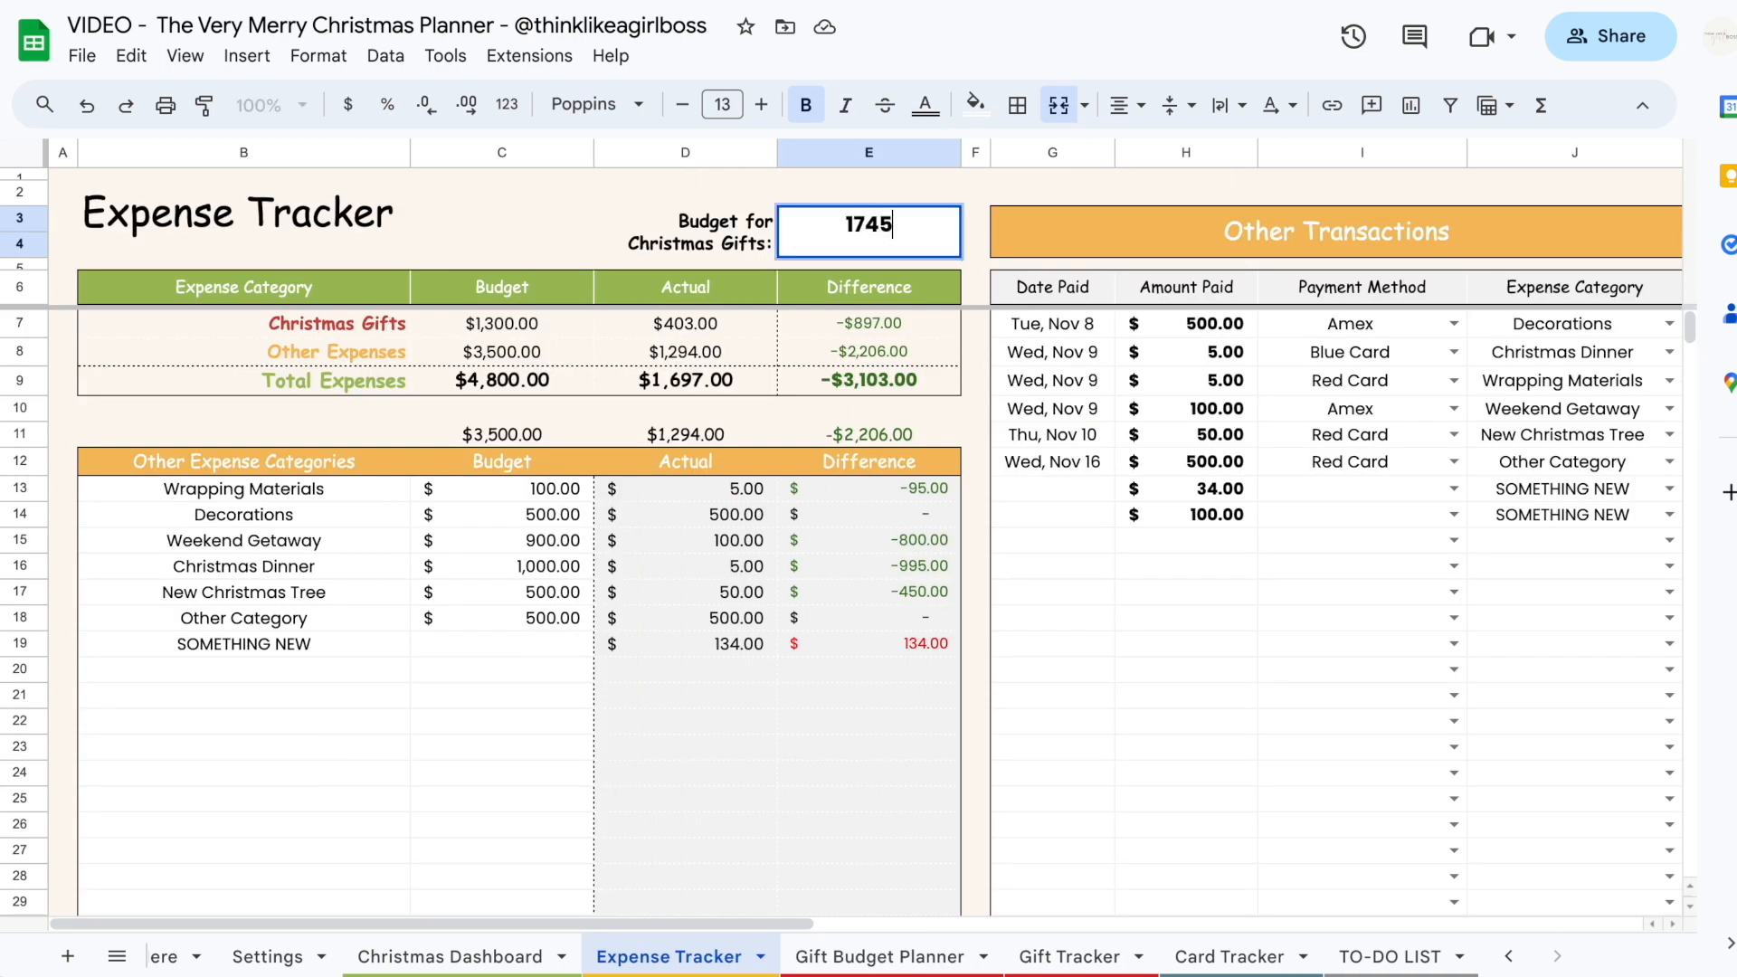
pyautogui.press('Return')
pyautogui.click(887, 953)
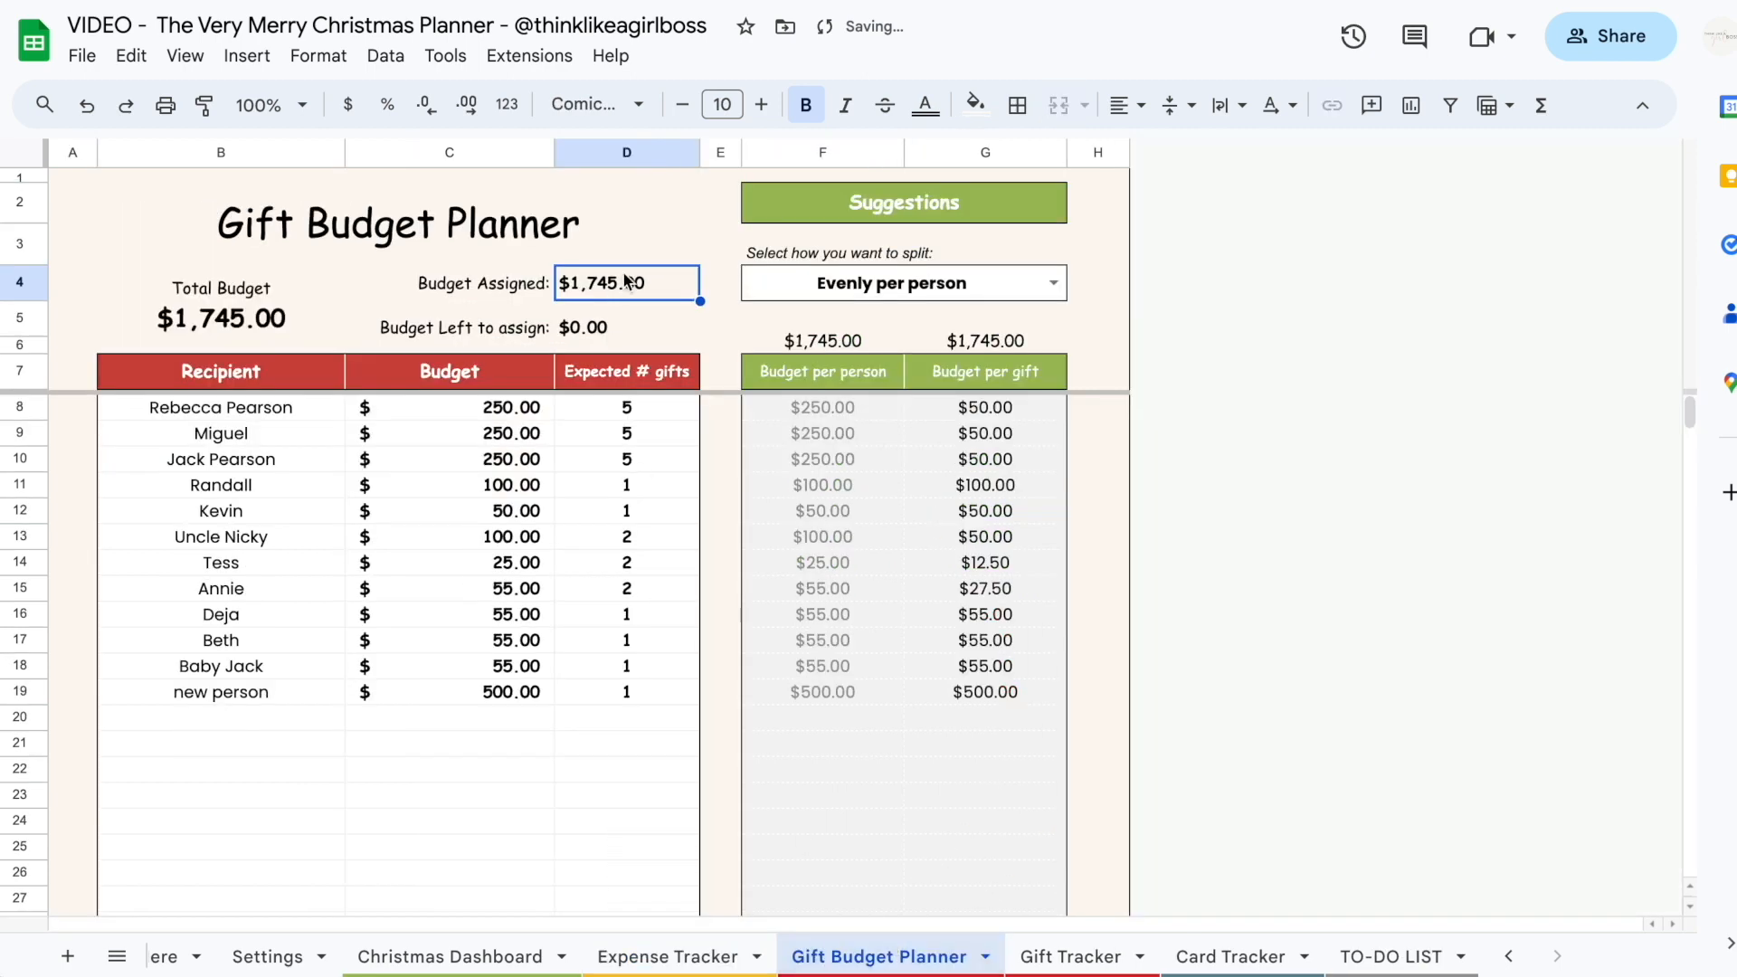
# Undo the Christmas gifts budget change and the $500 budget entered for the new person
pyautogui.hotkey('ctrl', 'z')
pyautogui.hotkey('ctrl', 'z')
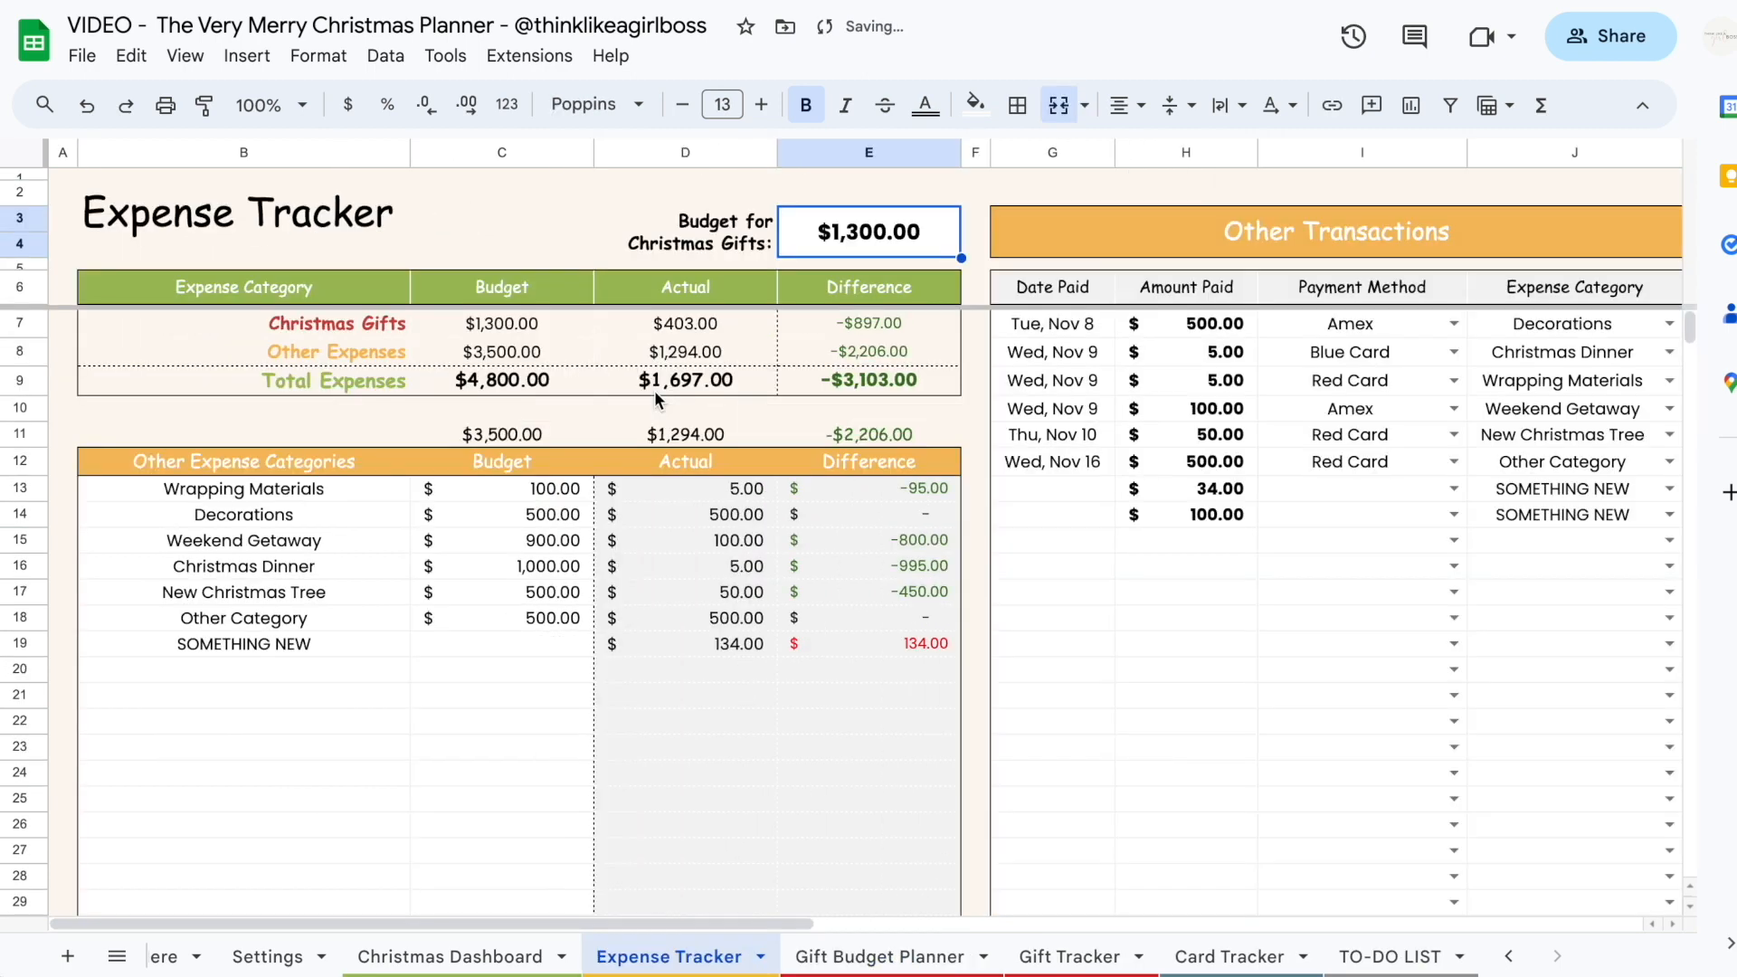
pyautogui.click(584, 700)
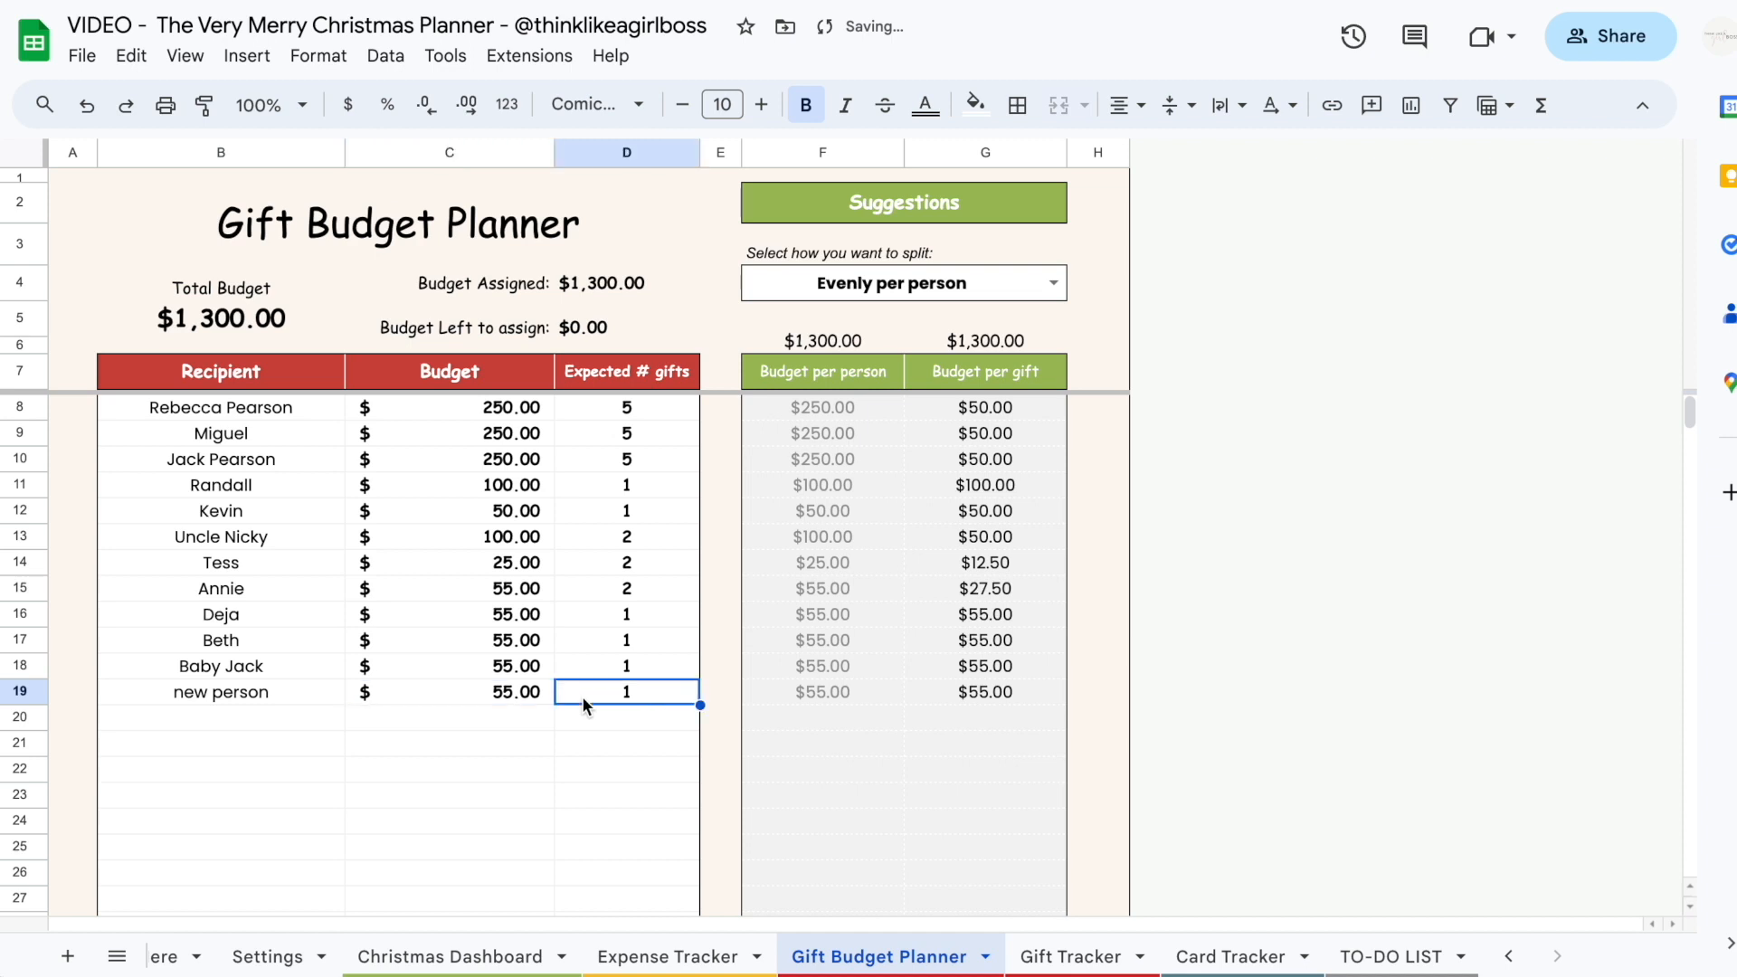
pyautogui.press('Up')
pyautogui.press('Up')
pyautogui.press('Up')
pyautogui.press('Up')
pyautogui.press('Up')
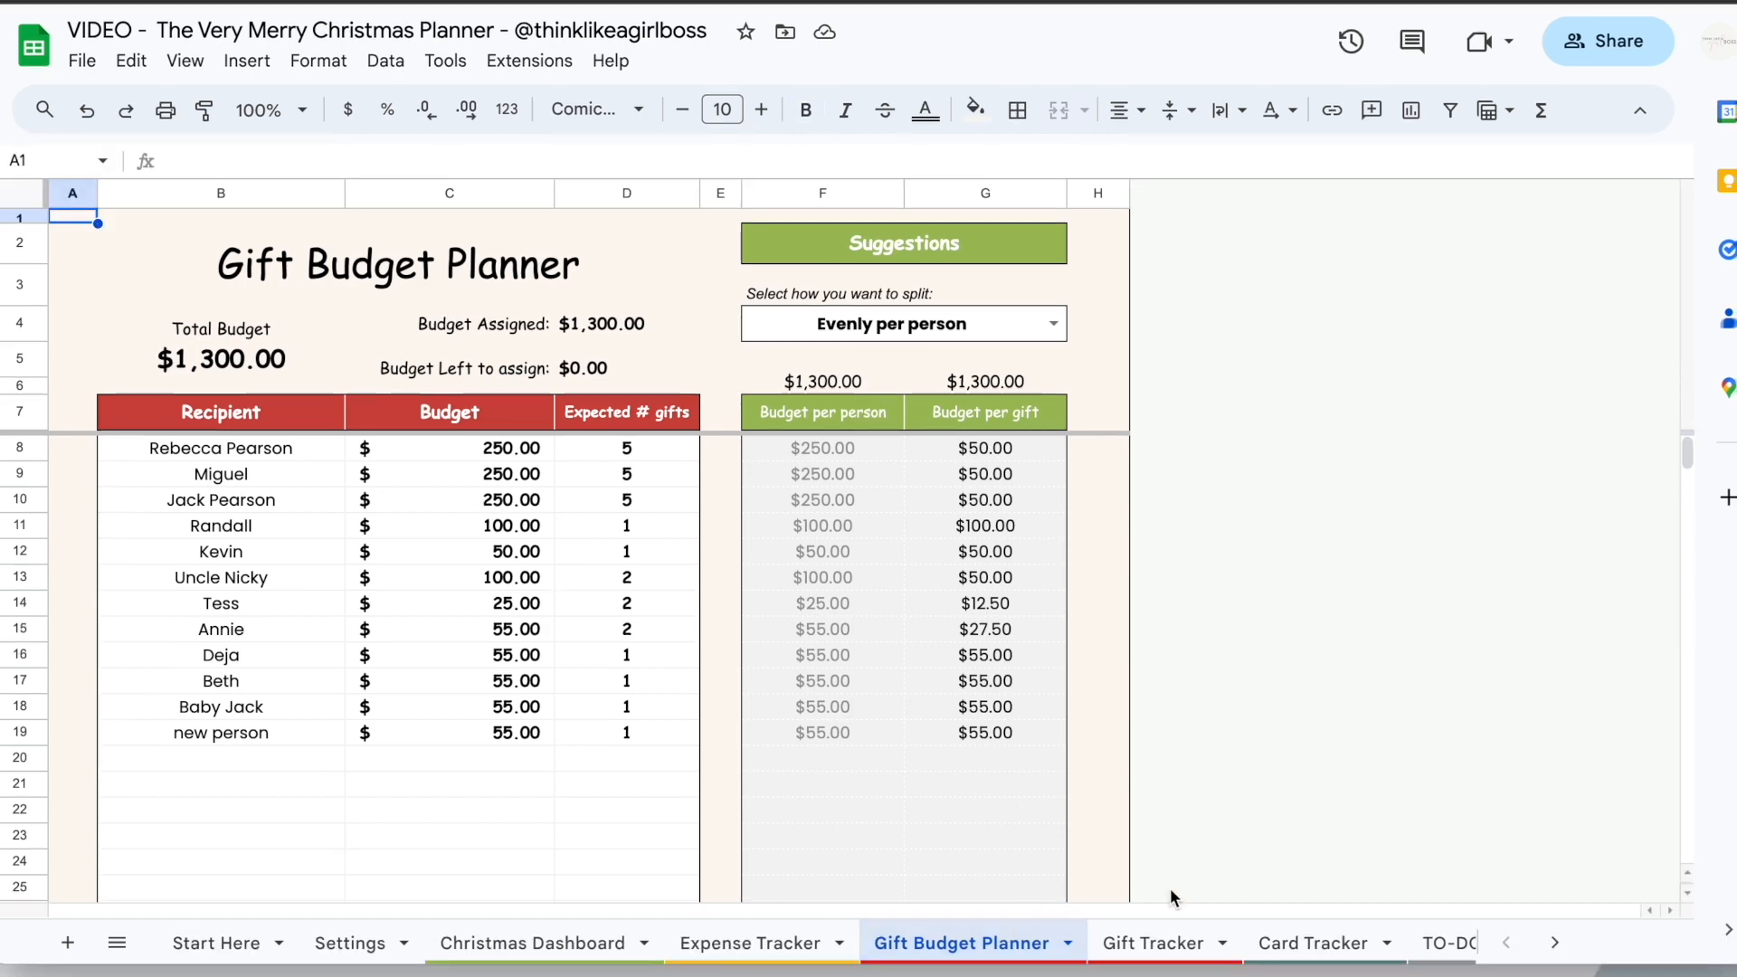
# Review the Gift Tracker's recipients and gifts, and compare its recipient choices with the recipient list in the Gift Budget Planner
pyautogui.click(1198, 942)
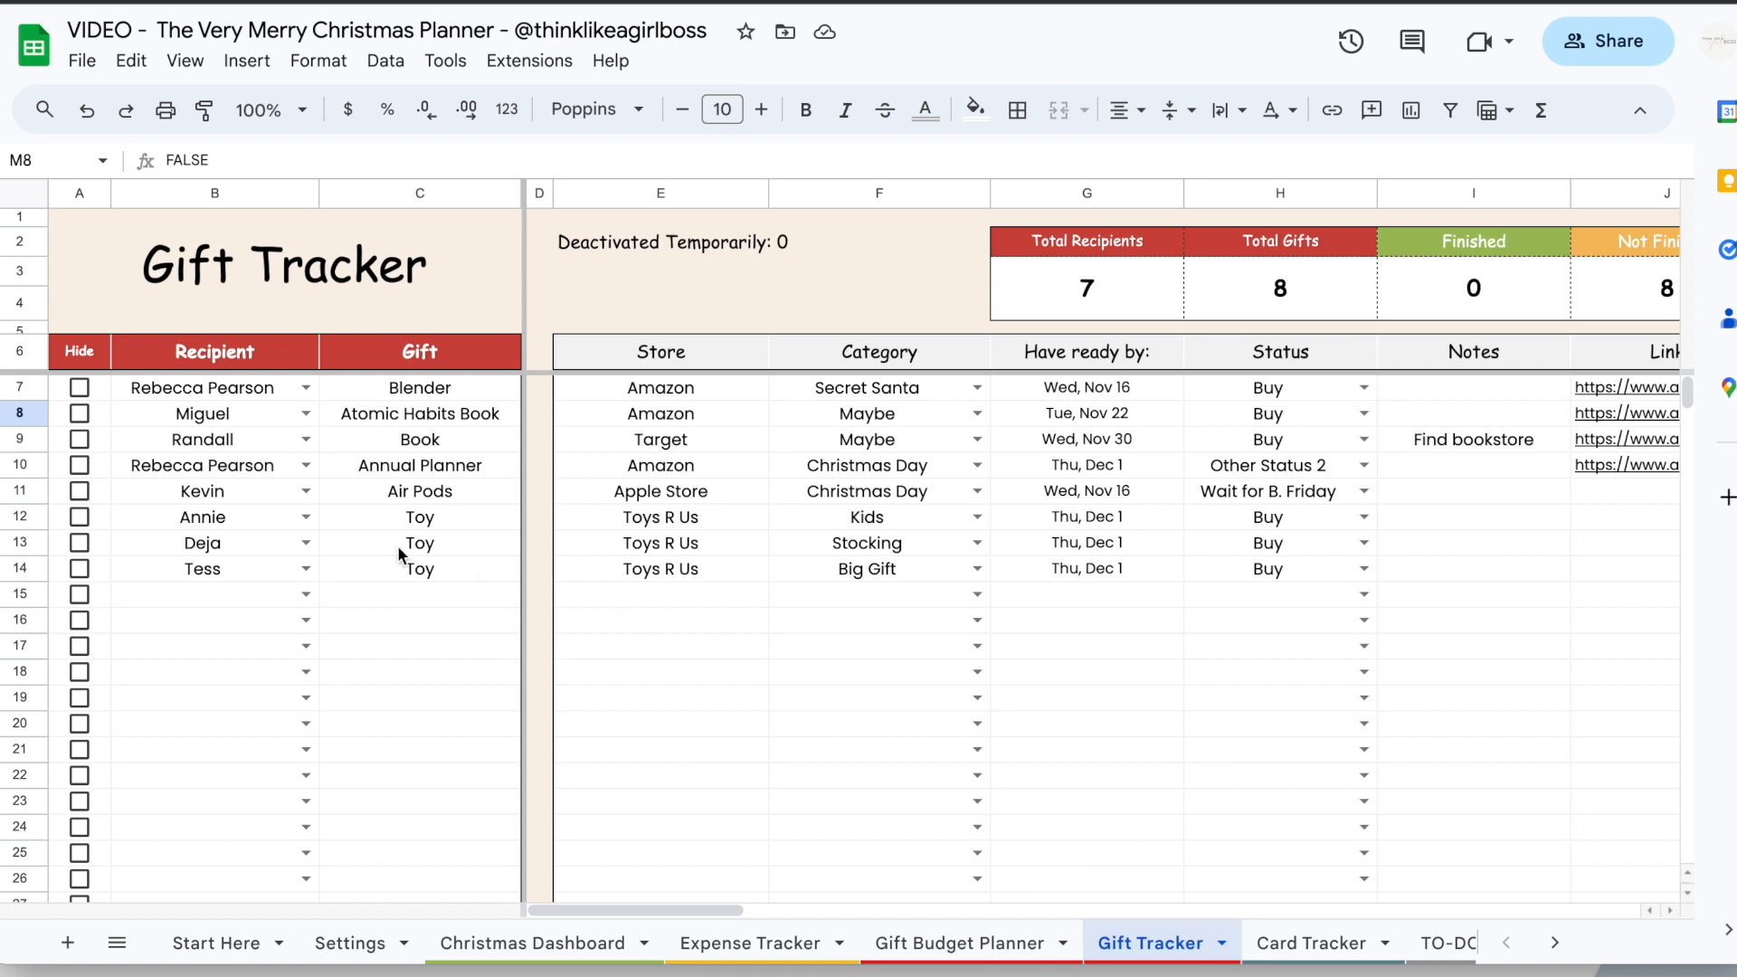
pyautogui.moveTo(231, 395); pyautogui.dragTo(373, 675)
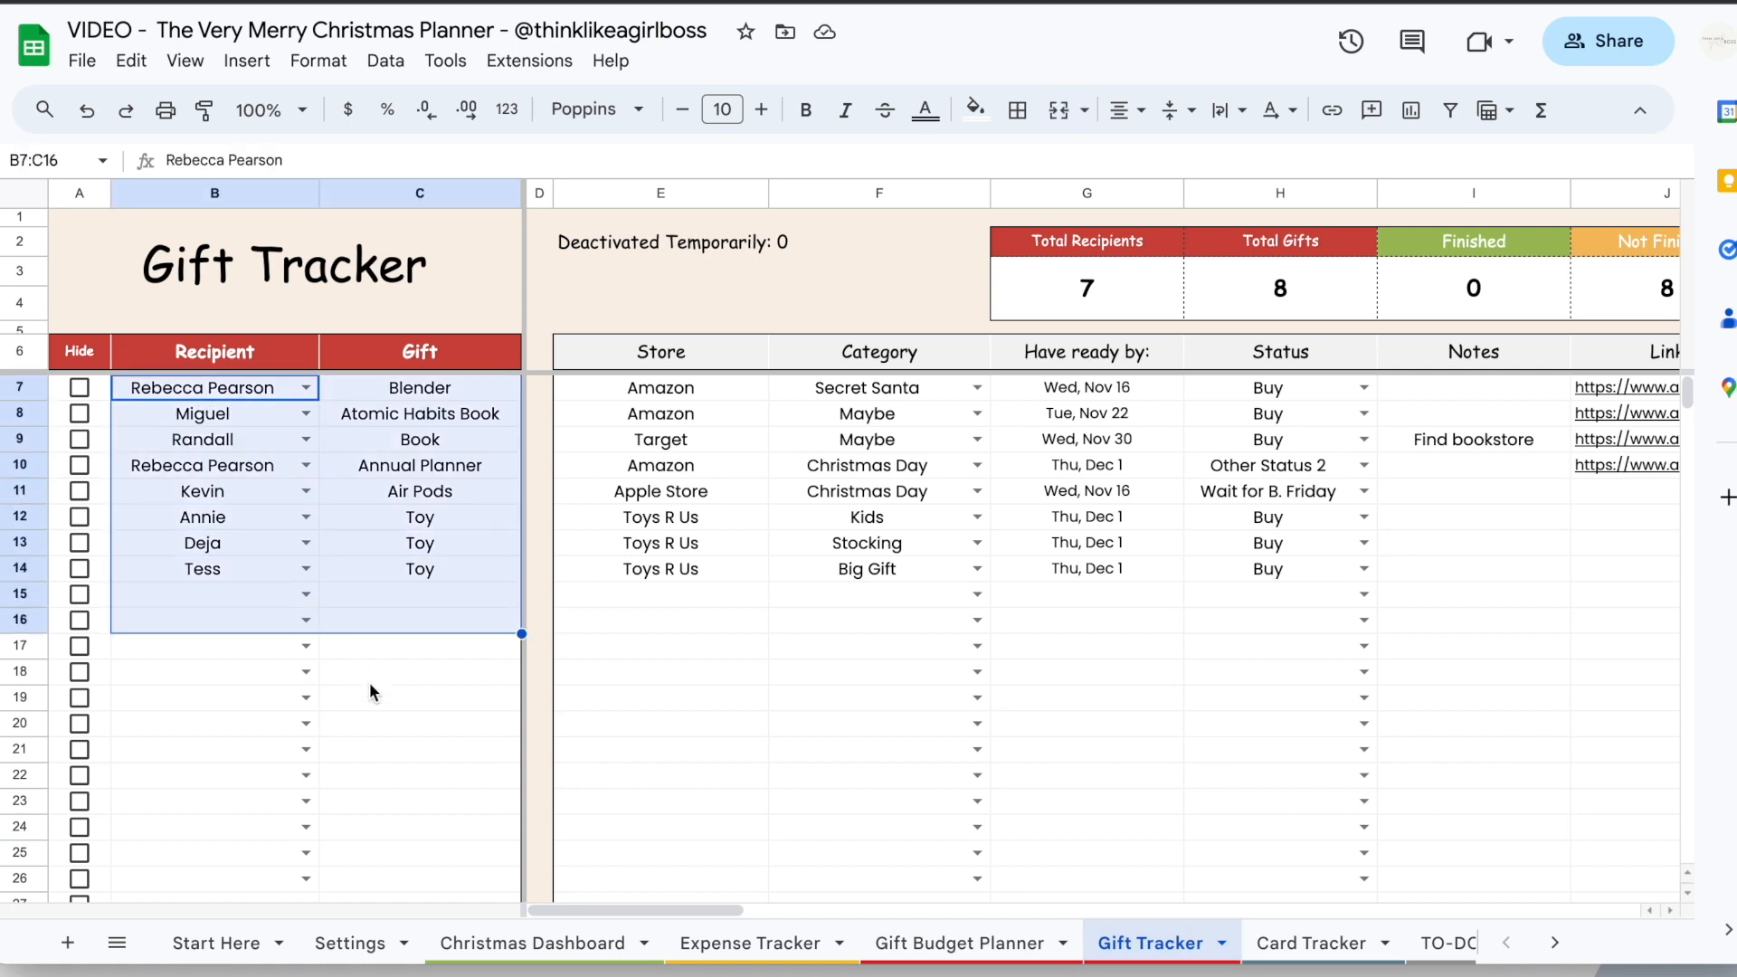
pyautogui.click(440, 625)
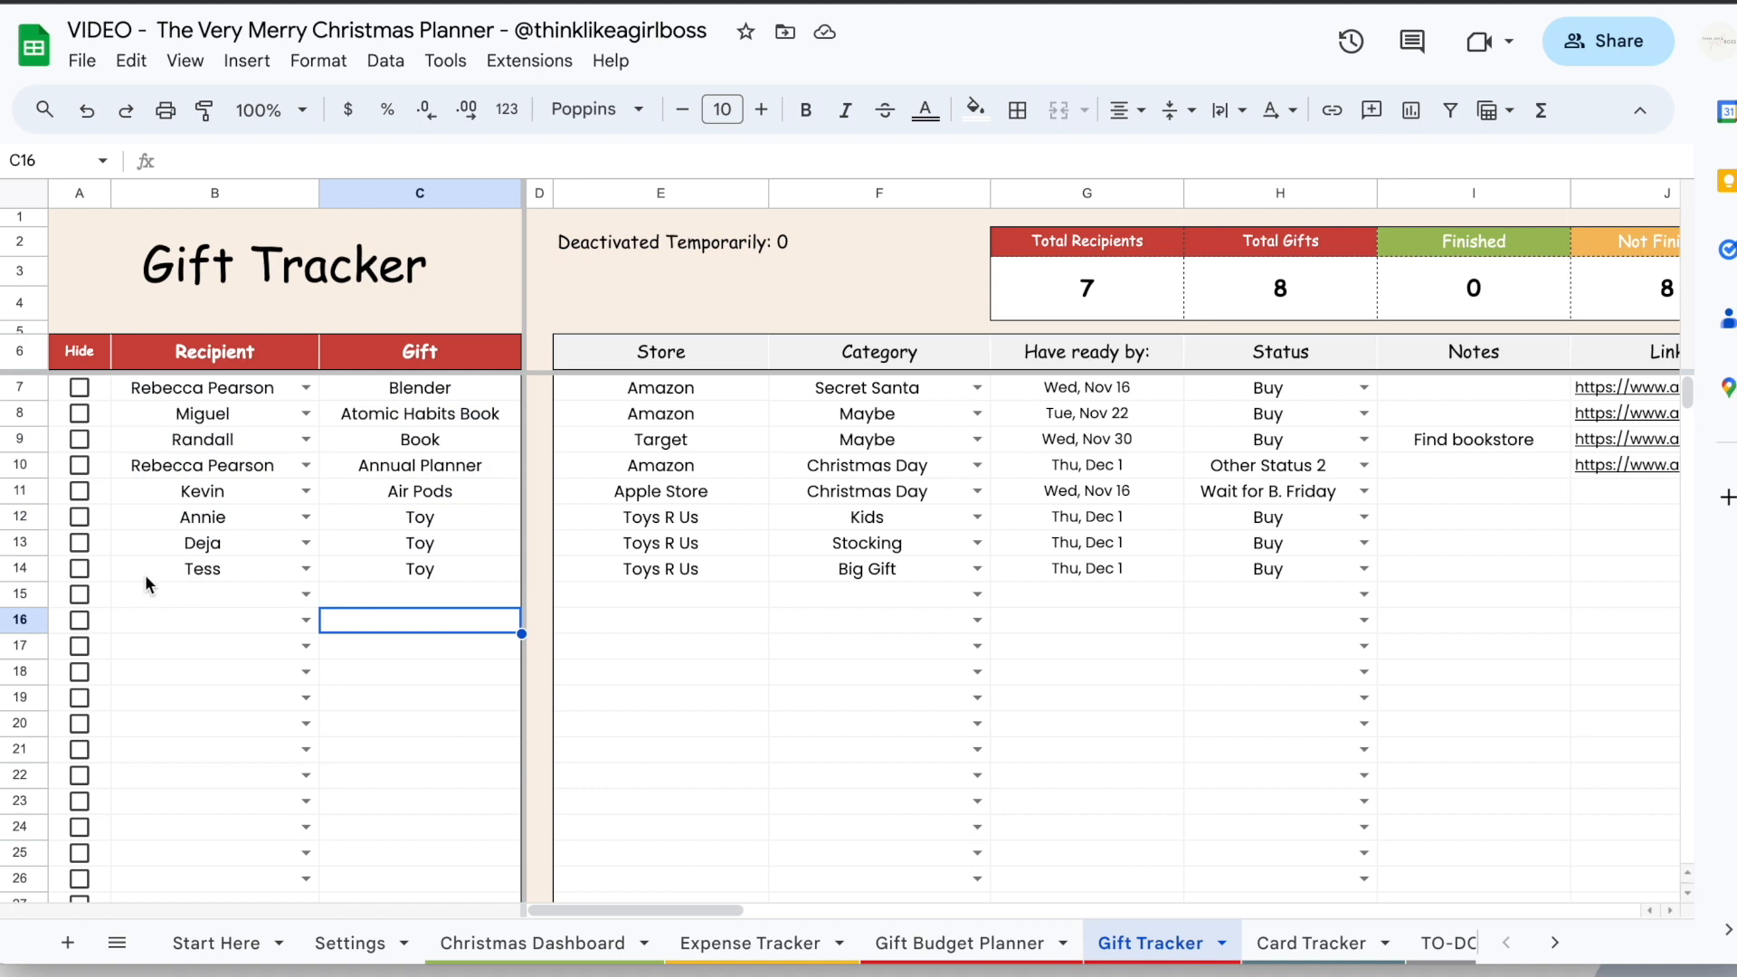
pyautogui.click(307, 596)
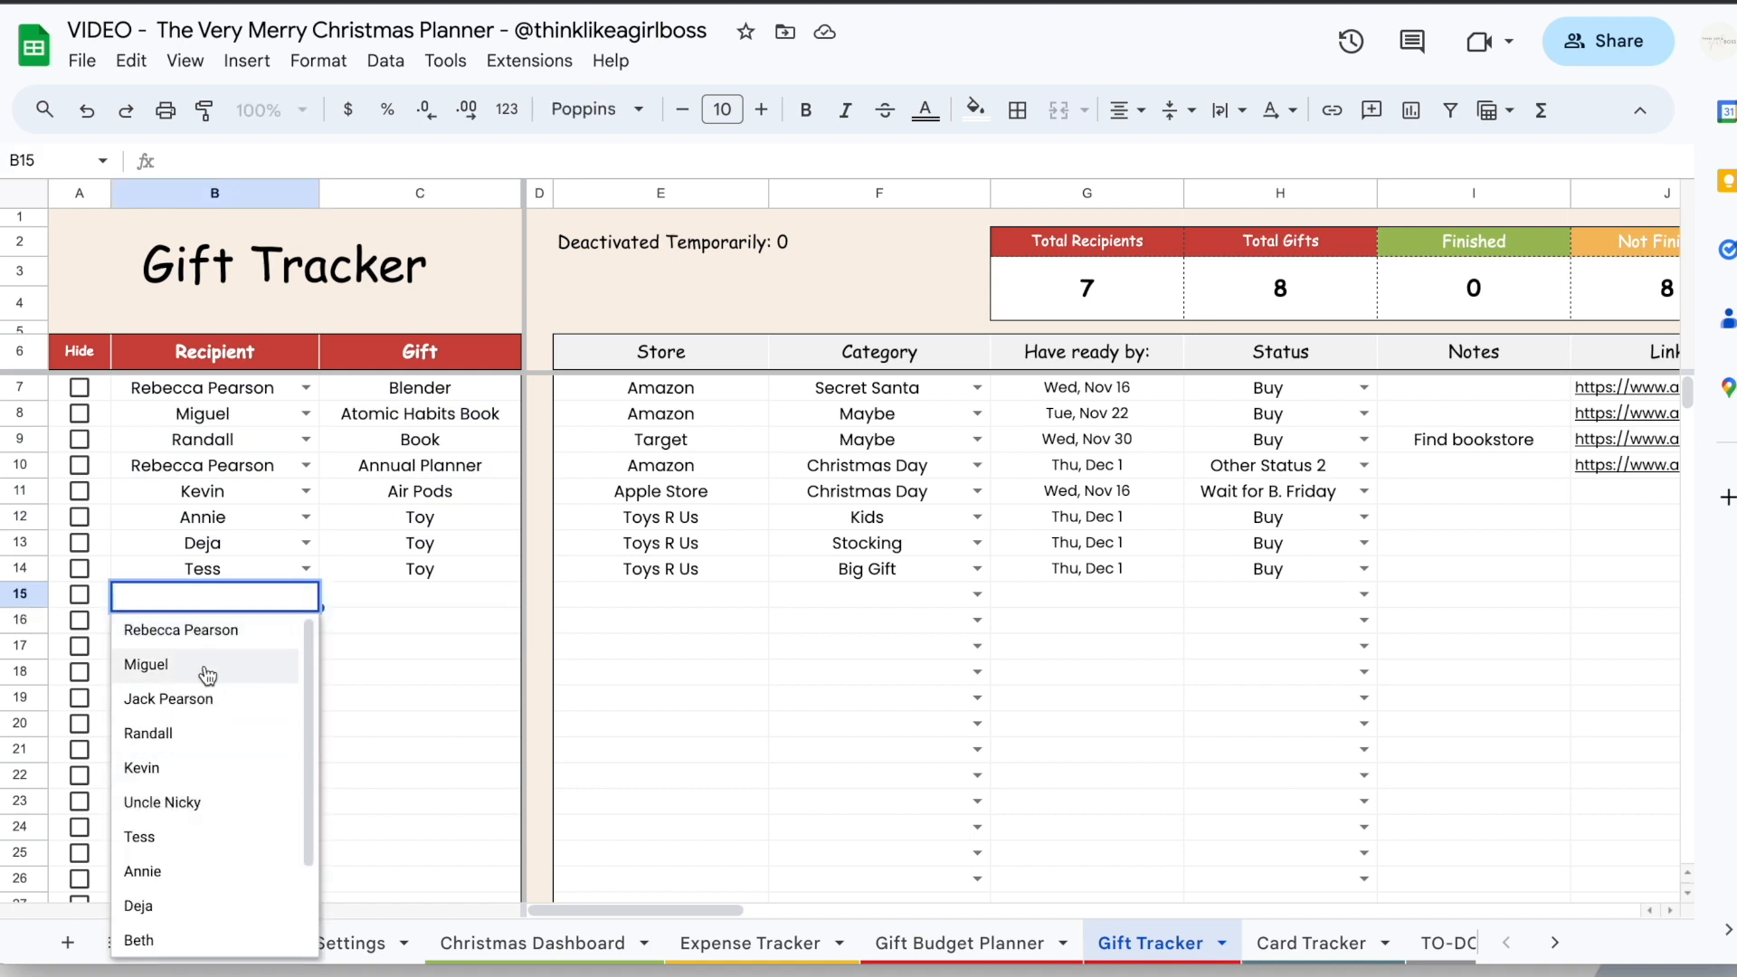
pyautogui.click(383, 636)
pyautogui.click(900, 939)
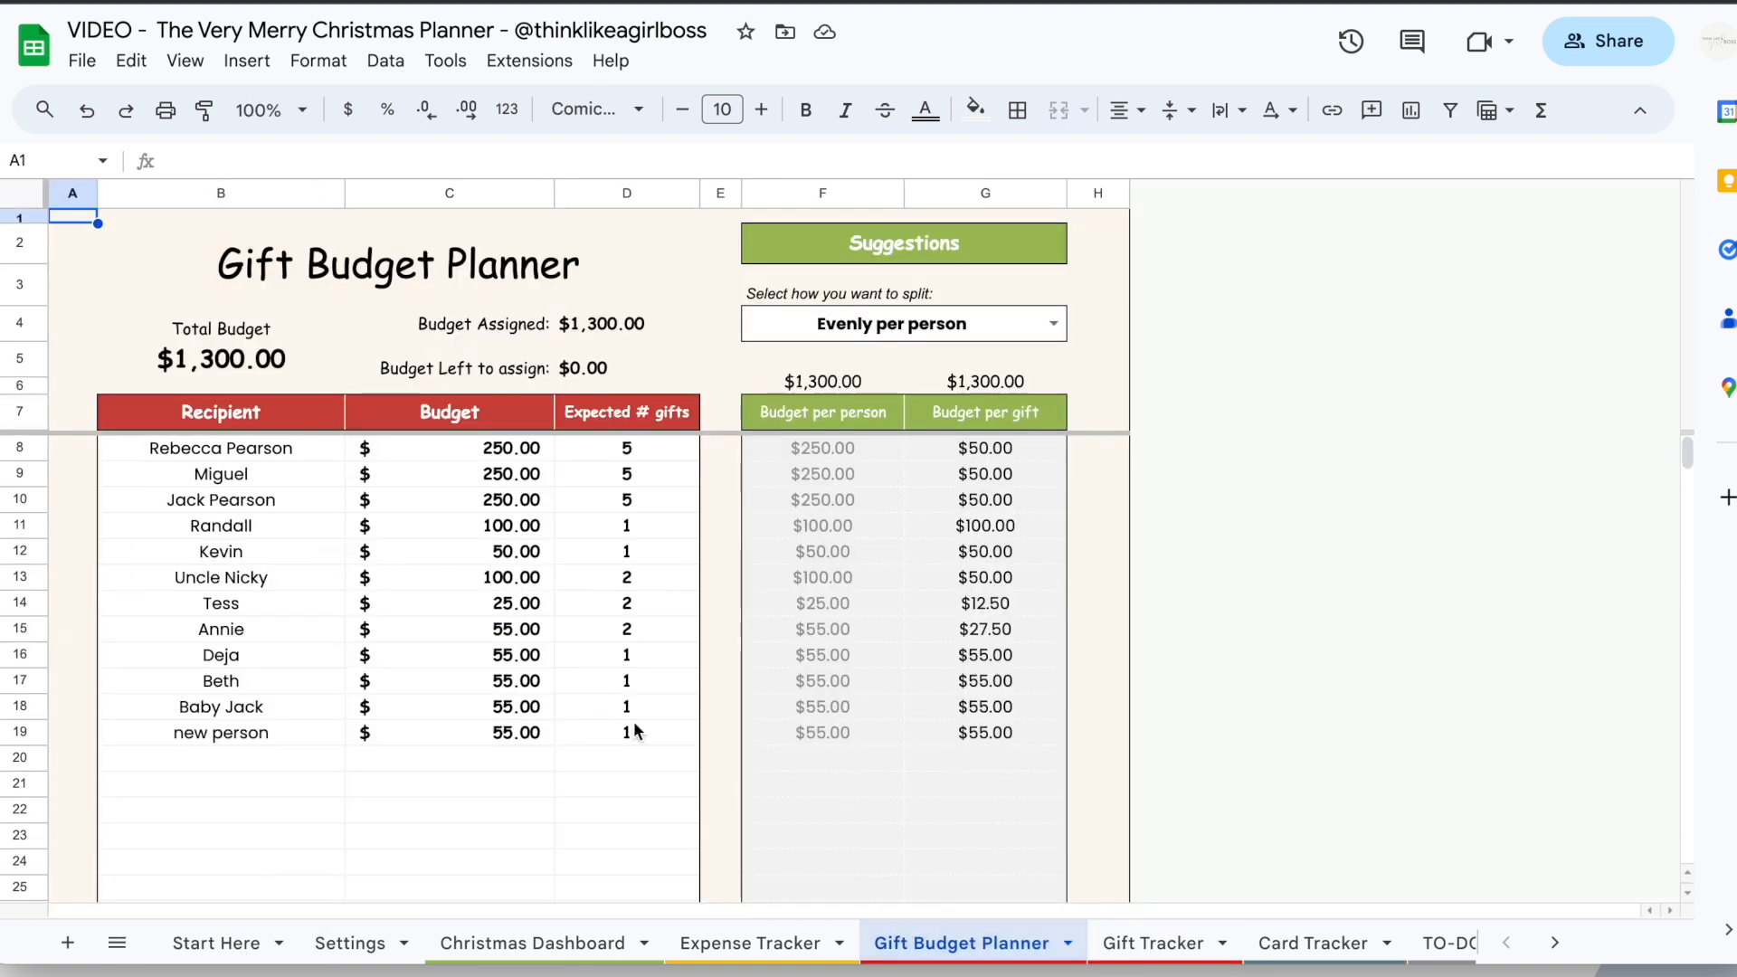
pyautogui.moveTo(307, 453); pyautogui.dragTo(268, 763)
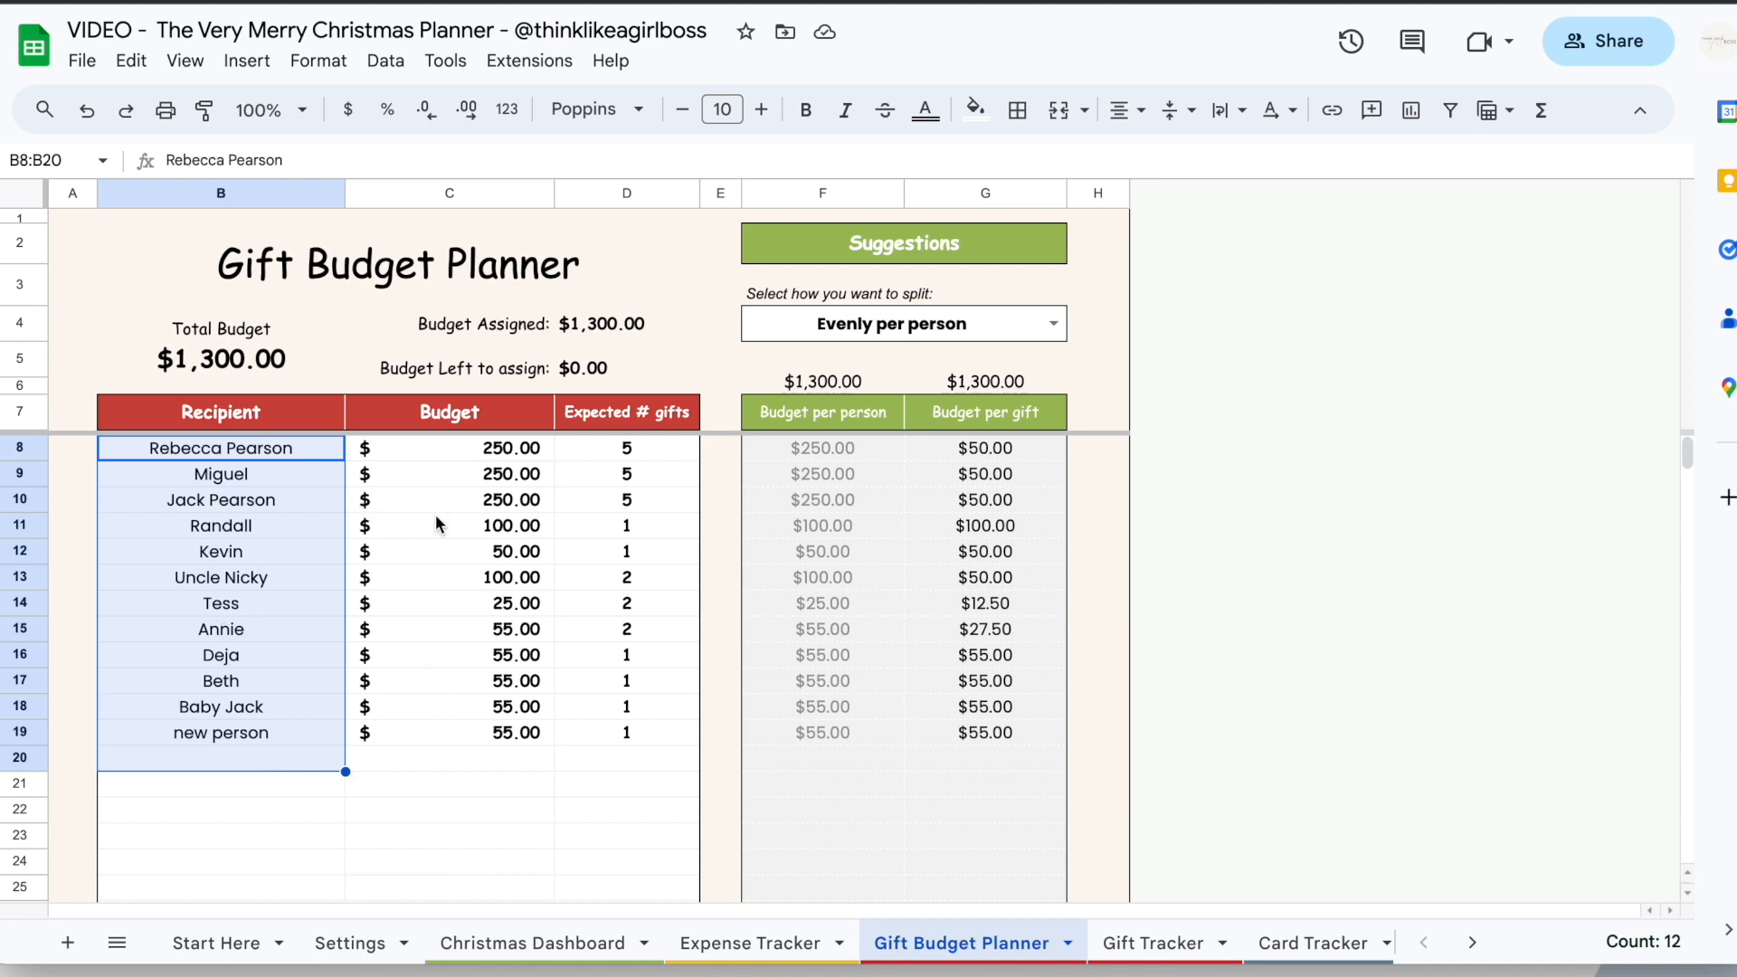
# Assign row 15 of the Gift Tracker to the same recipient as row 11
pyautogui.click(1162, 943)
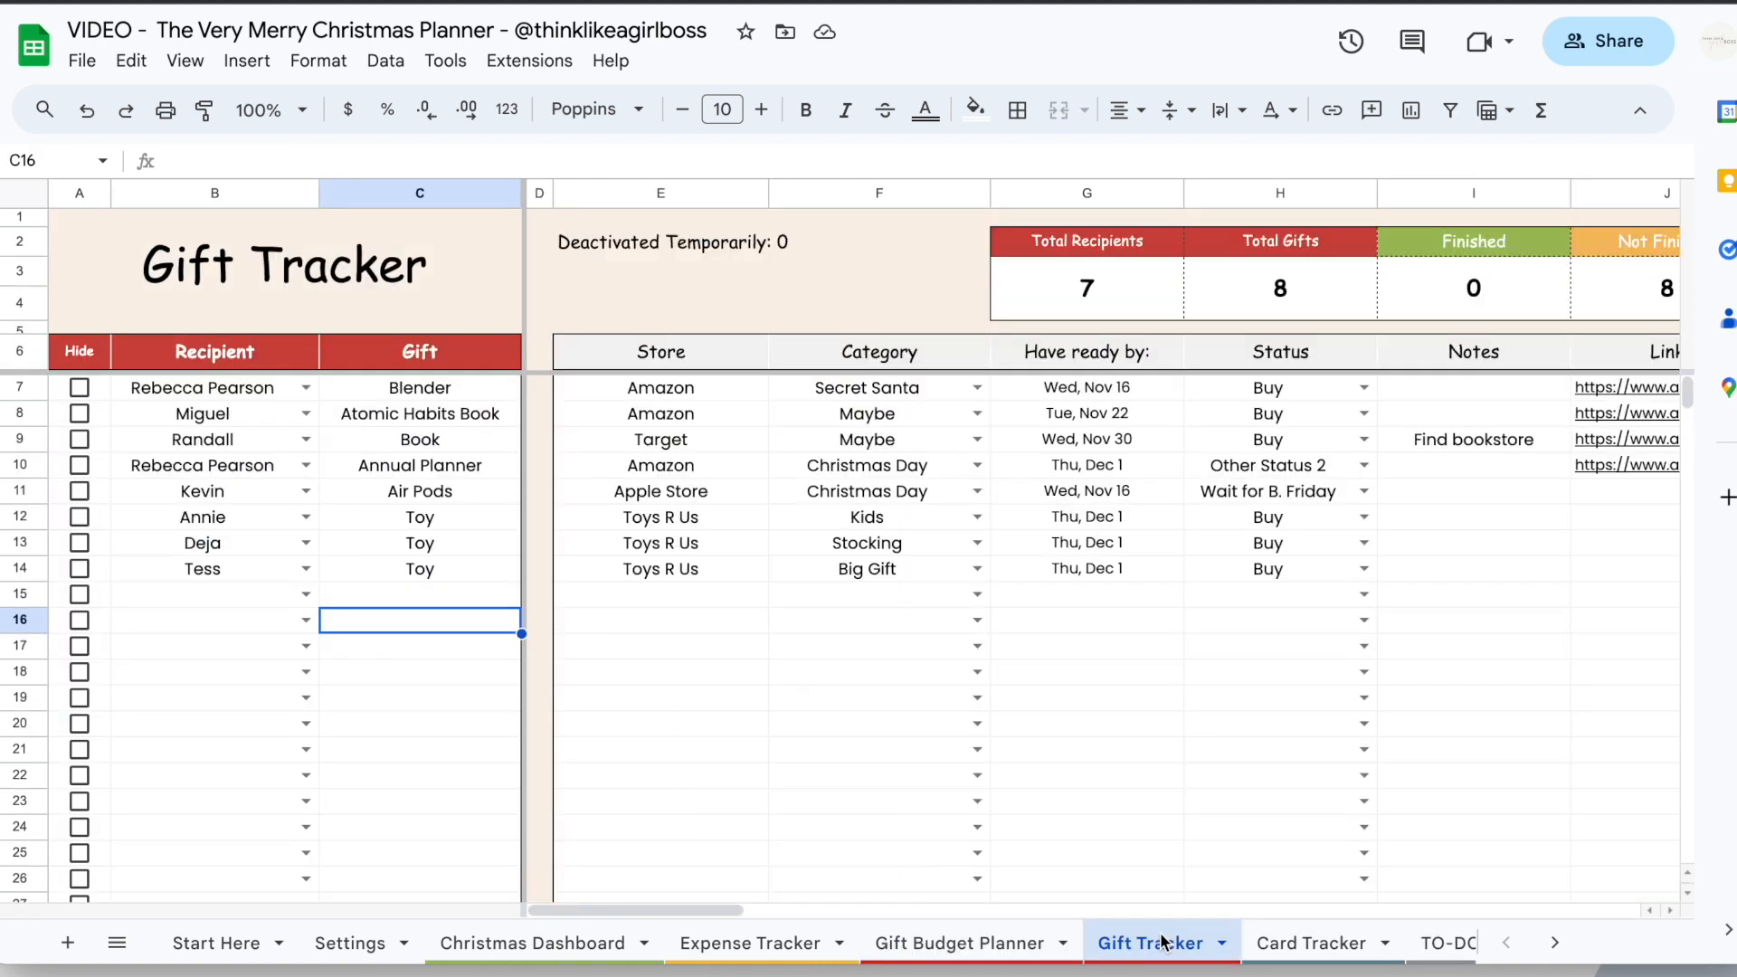
pyautogui.click(306, 594)
pyautogui.click(153, 763)
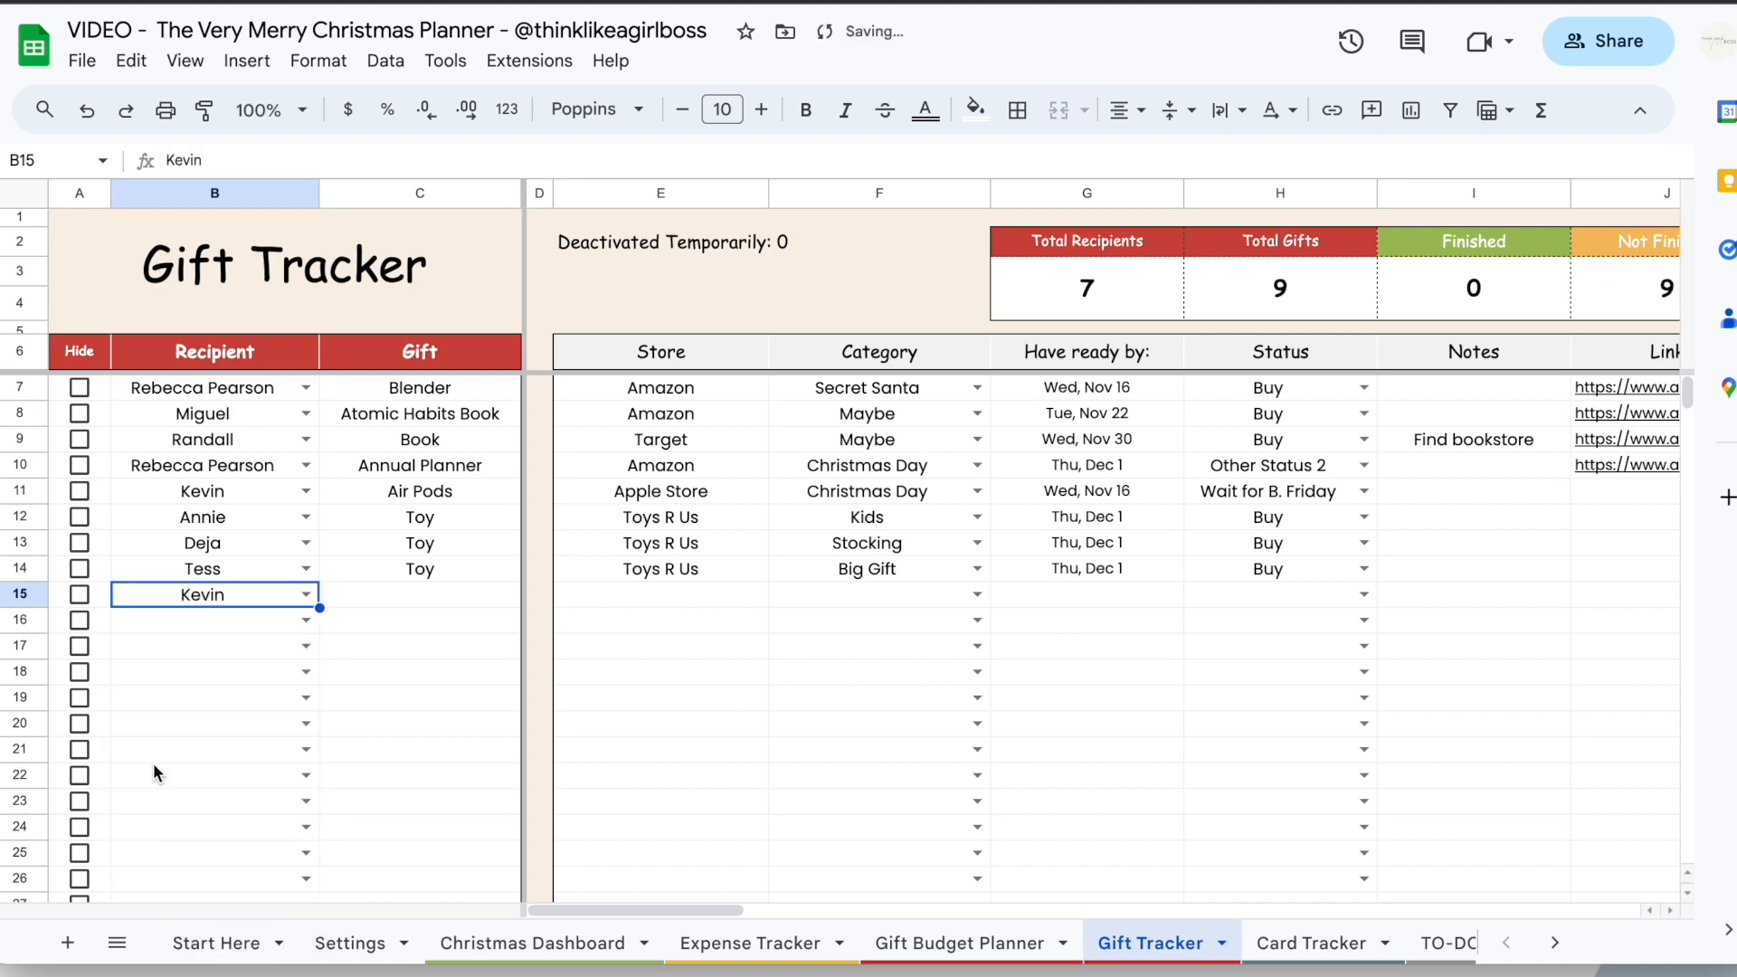
# Examine the Gift, Store, Category and Have ready by fields in rows 14 and 15, including the category options
pyautogui.click(355, 601)
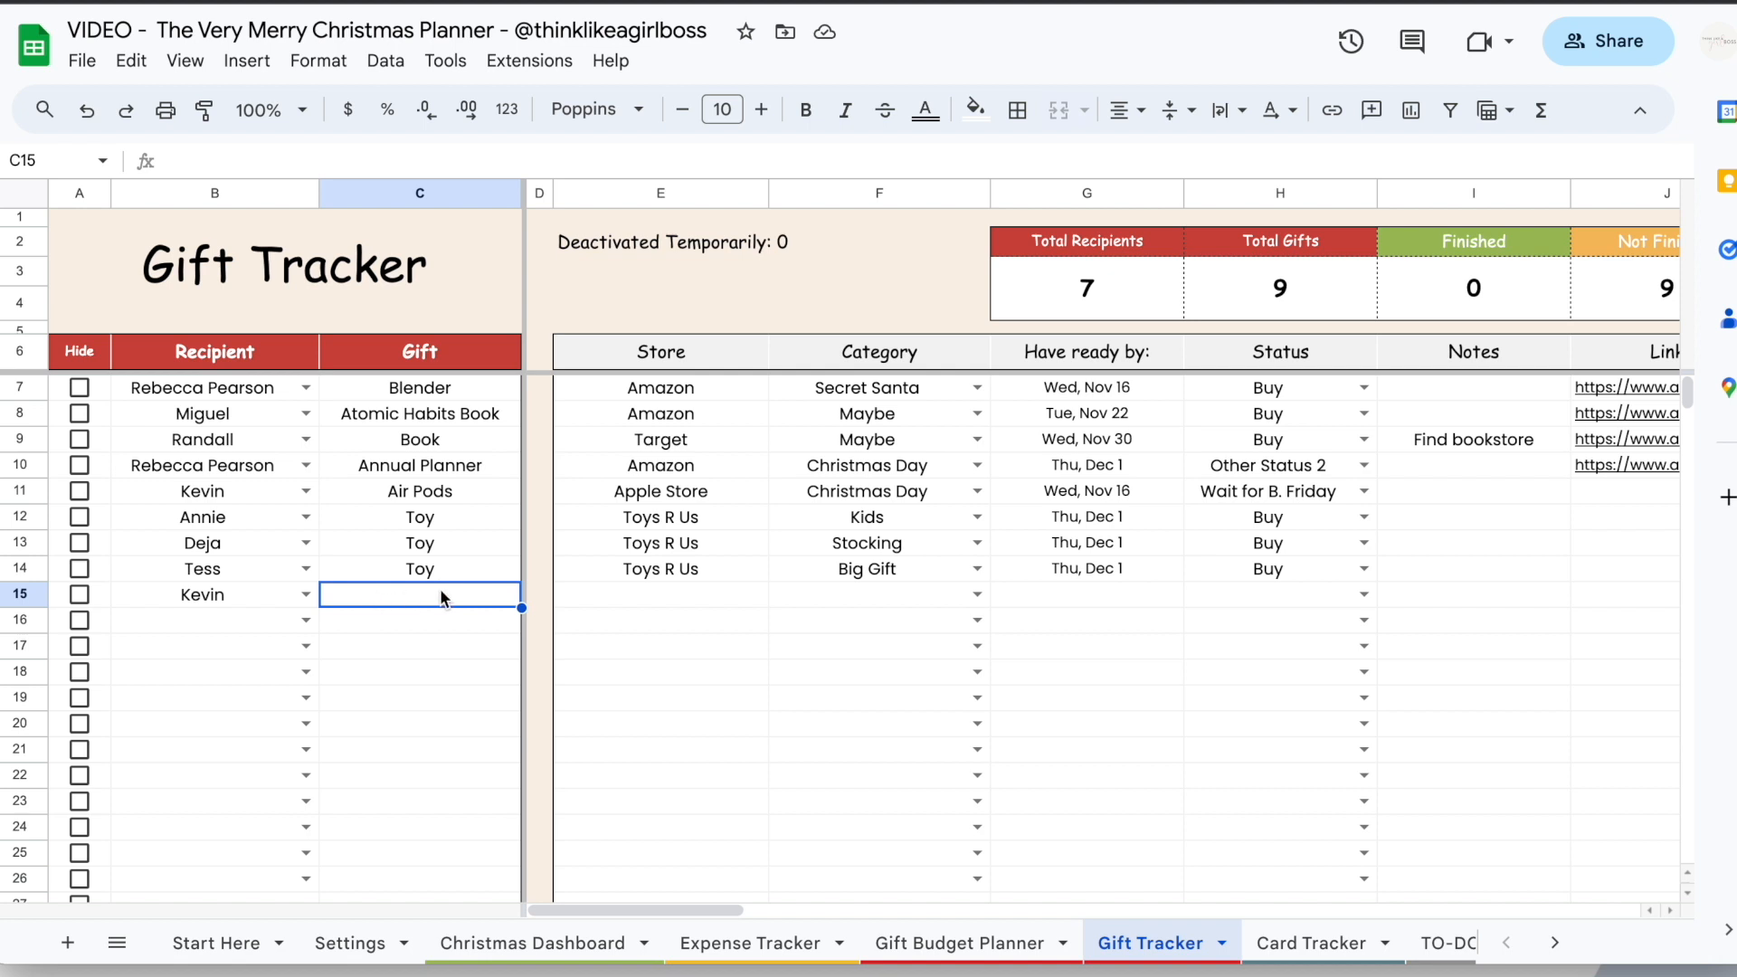
pyautogui.click(618, 596)
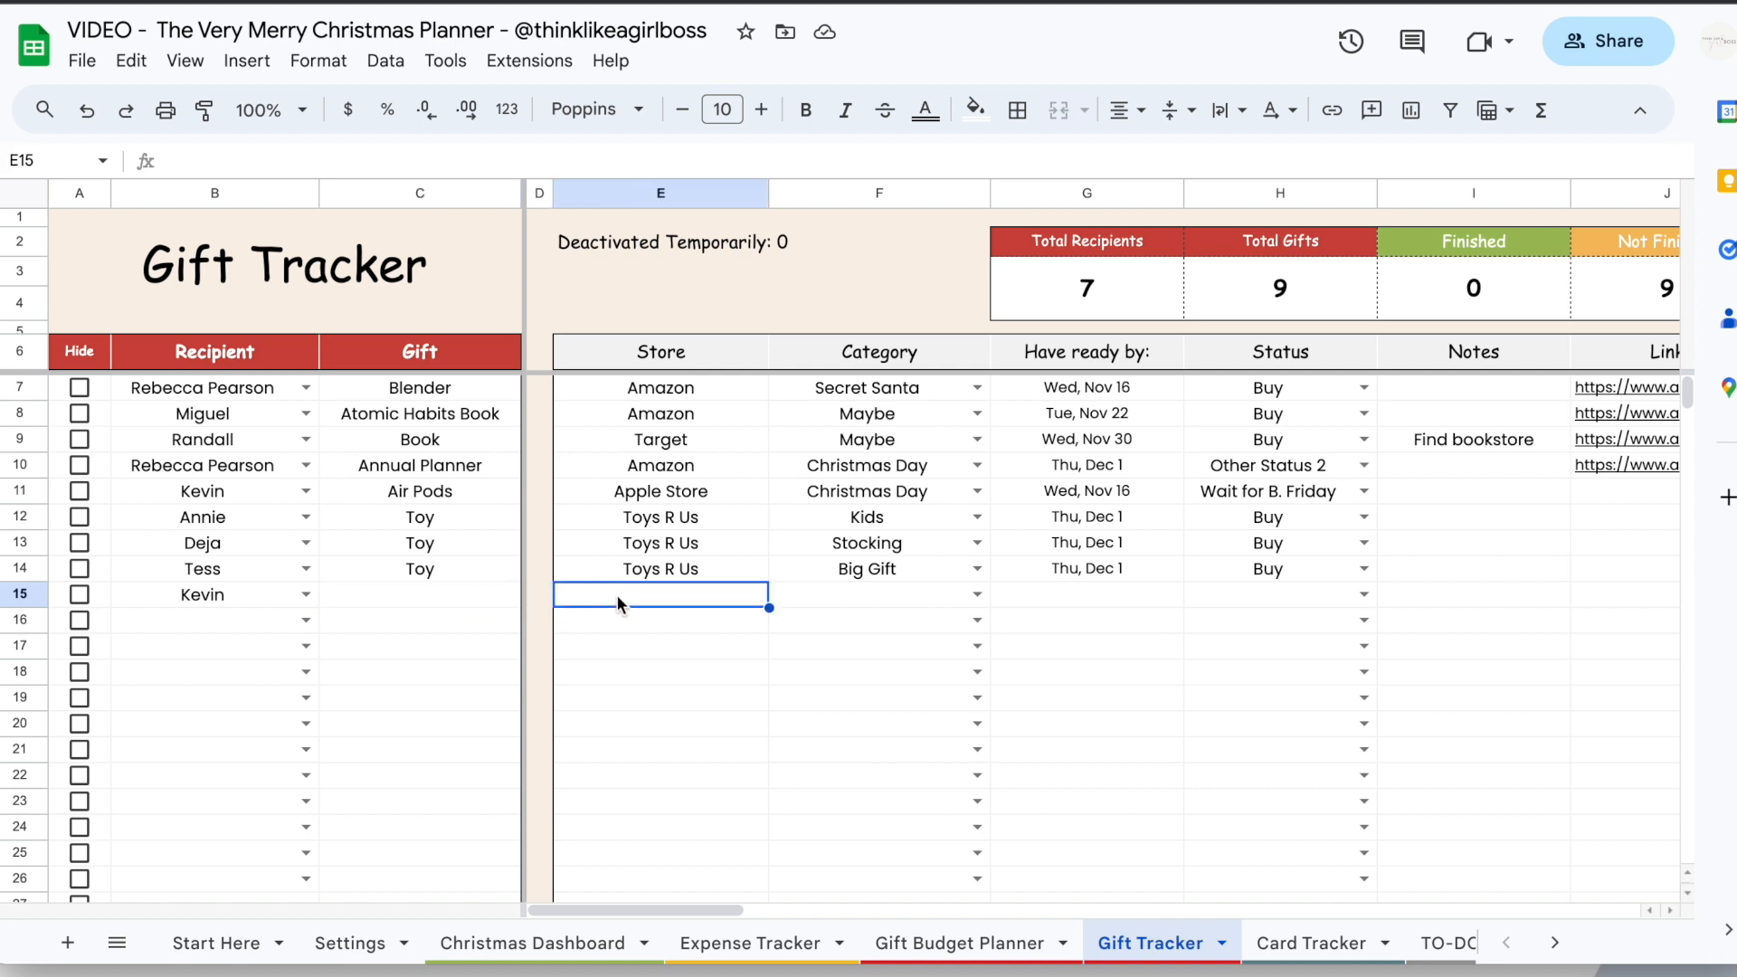
pyautogui.click(683, 566)
pyautogui.click(976, 568)
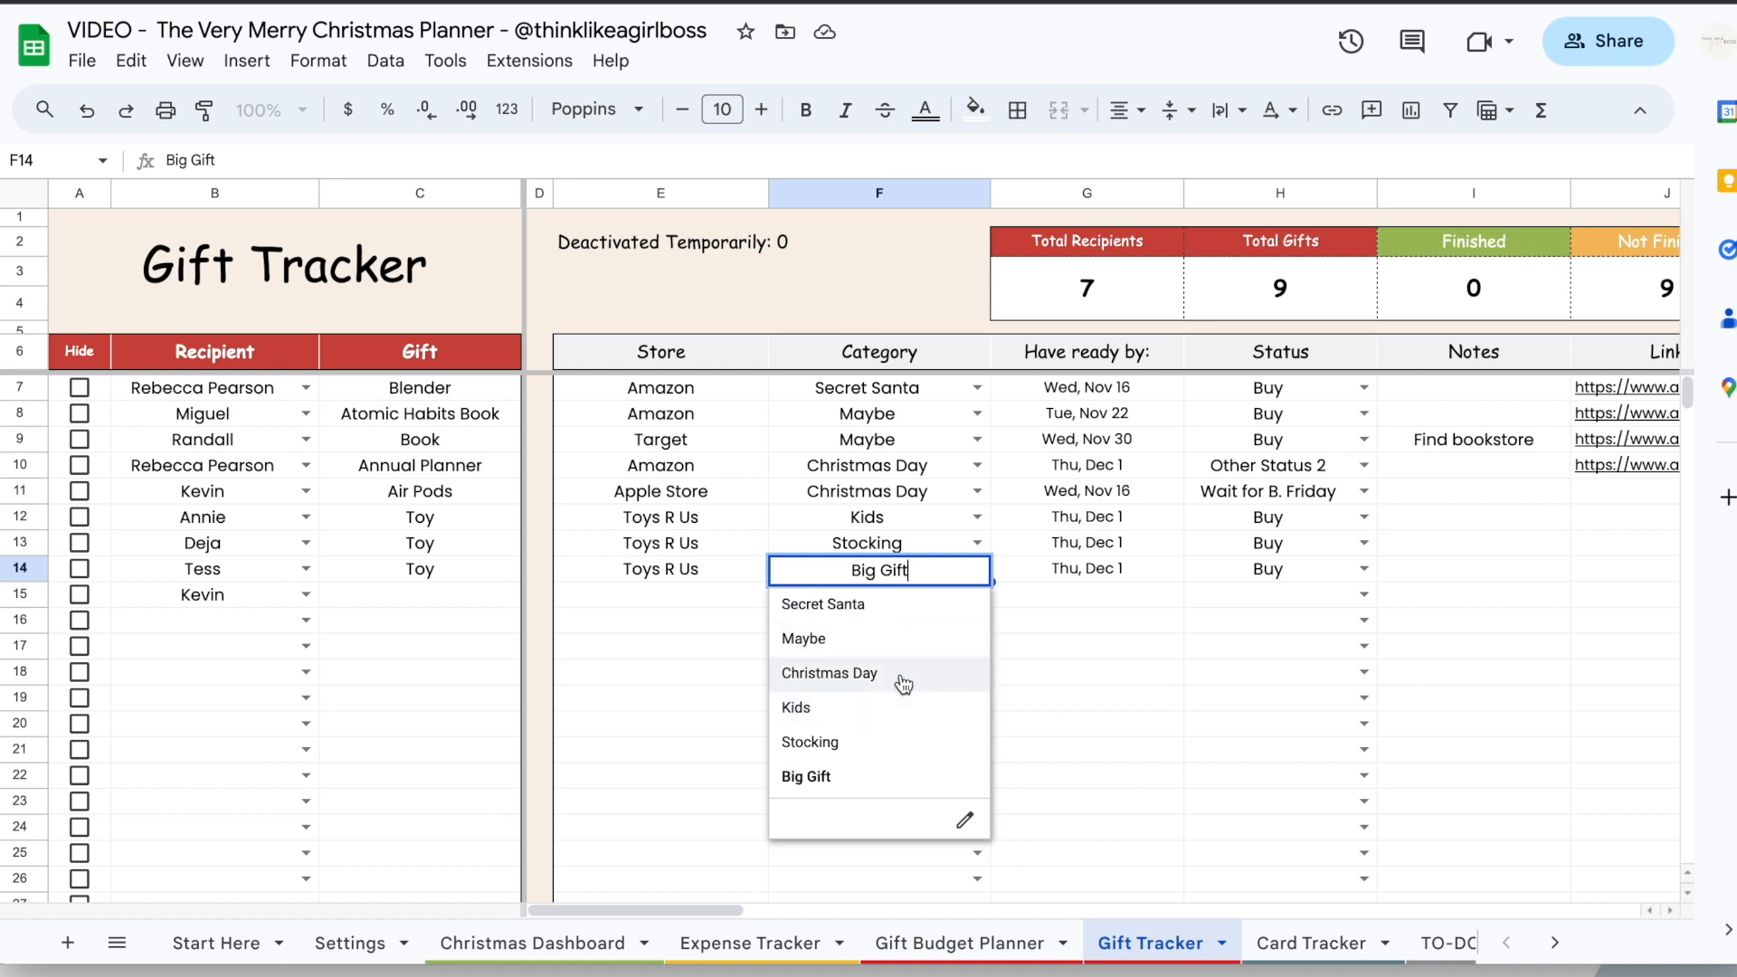
pyautogui.click(1027, 580)
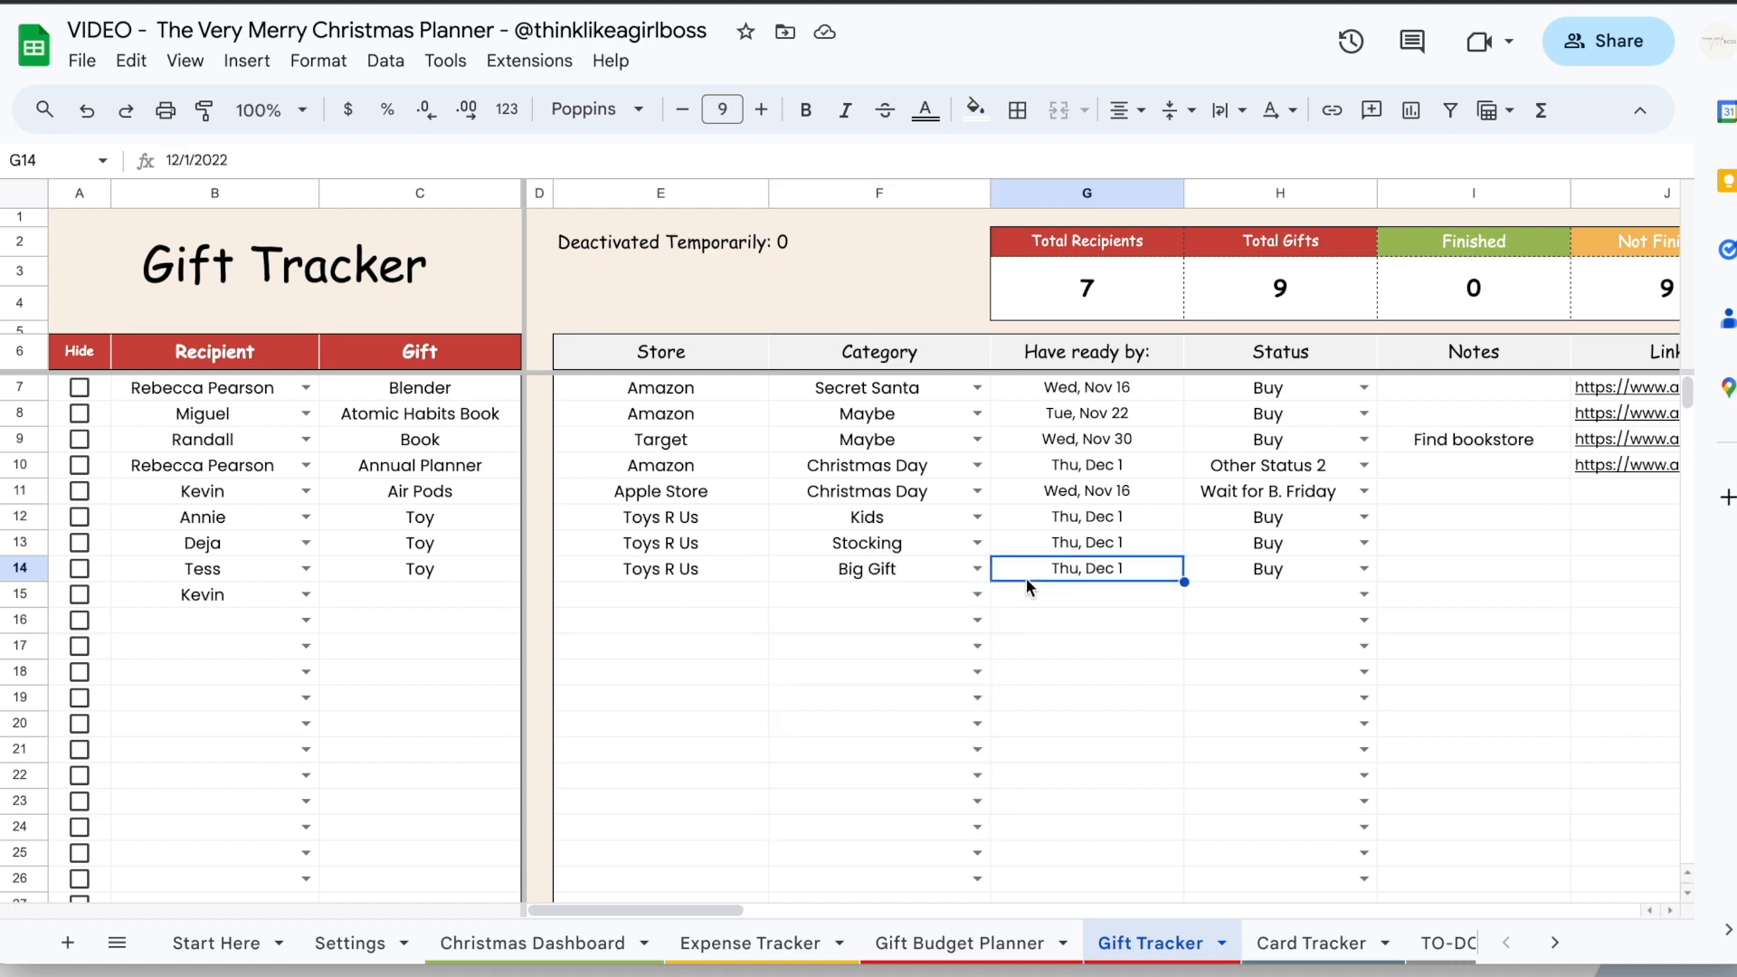
# Review the gift categories from Secret Santa to Big Gift in the Step 5 list of the Settings sheet
pyautogui.click(349, 942)
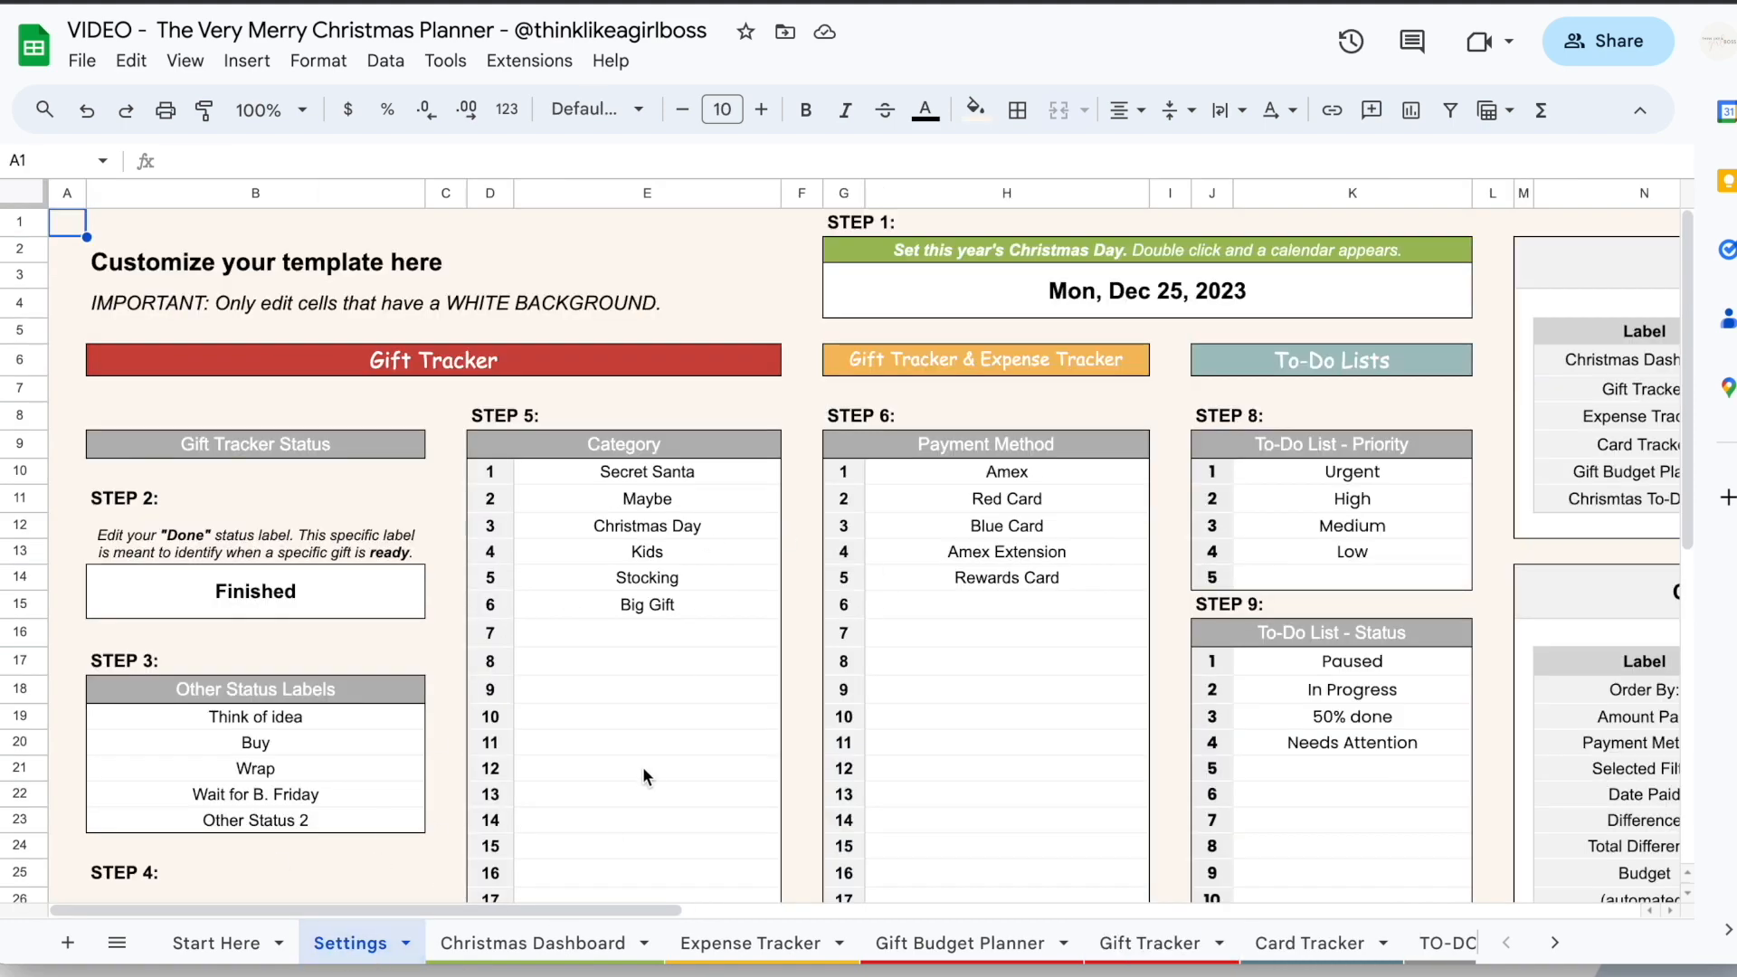
pyautogui.moveTo(707, 447); pyautogui.dragTo(675, 679)
pyautogui.click(686, 490)
pyautogui.click(675, 527)
pyautogui.click(665, 555)
pyautogui.click(664, 584)
pyautogui.click(666, 603)
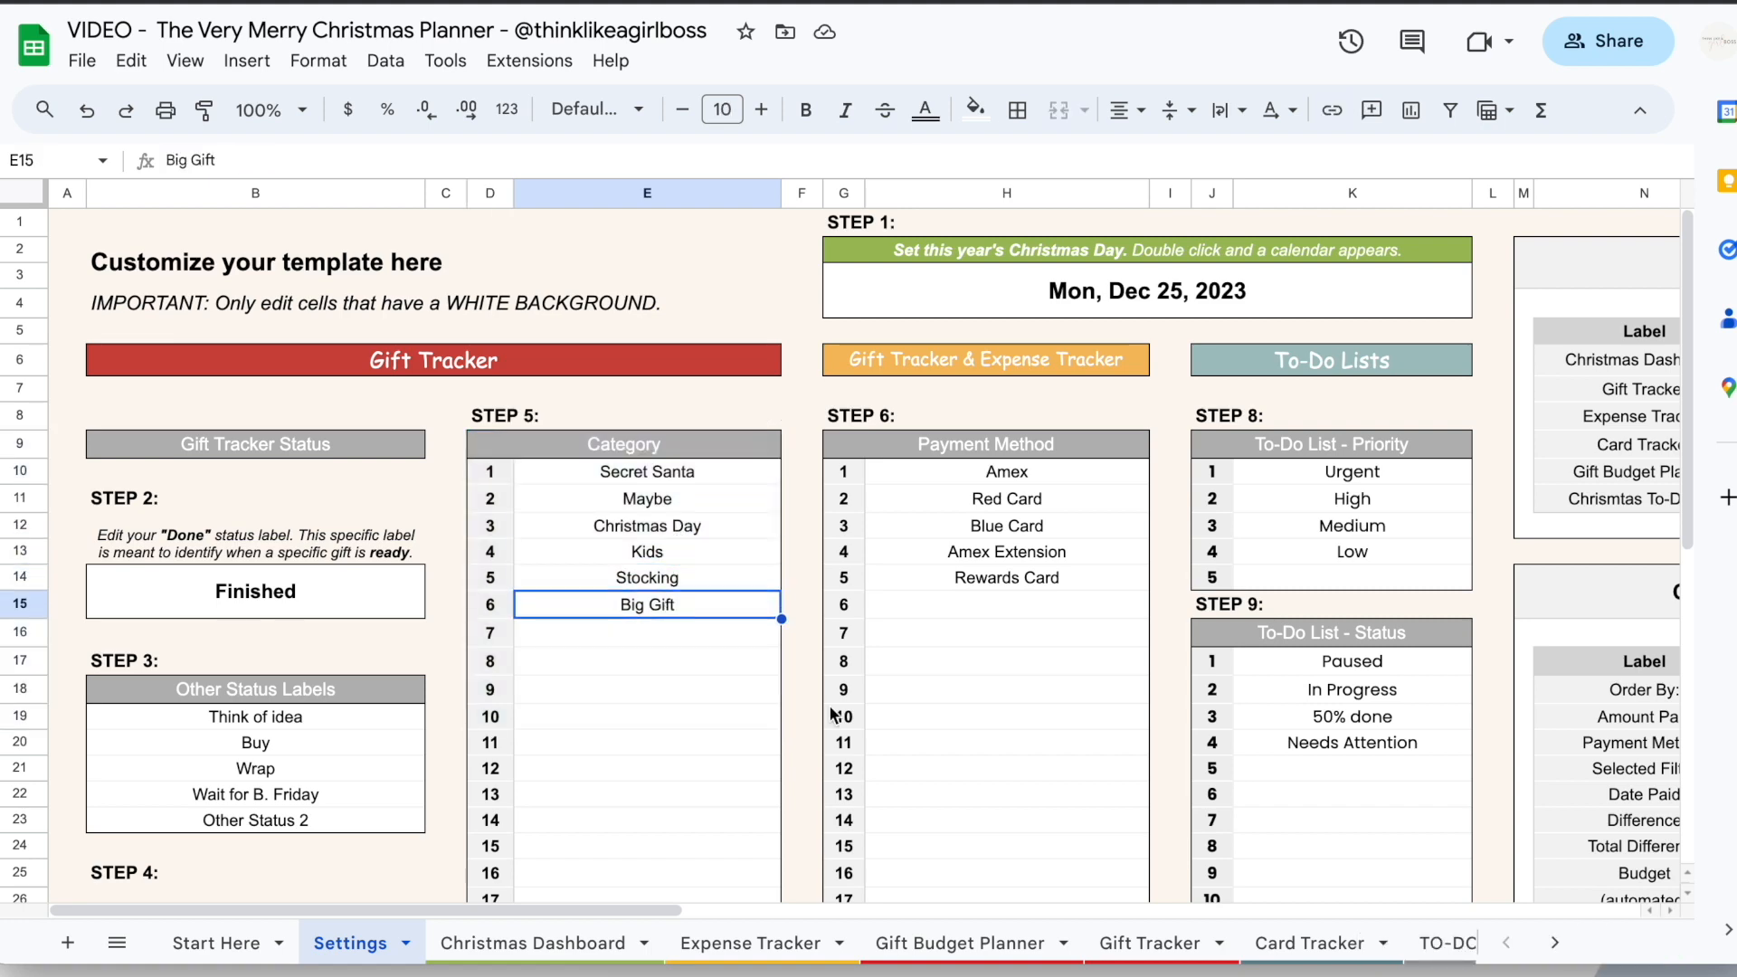
# Compare the category options for row 14 of the Gift Tracker with the category list in Settings
pyautogui.click(1130, 941)
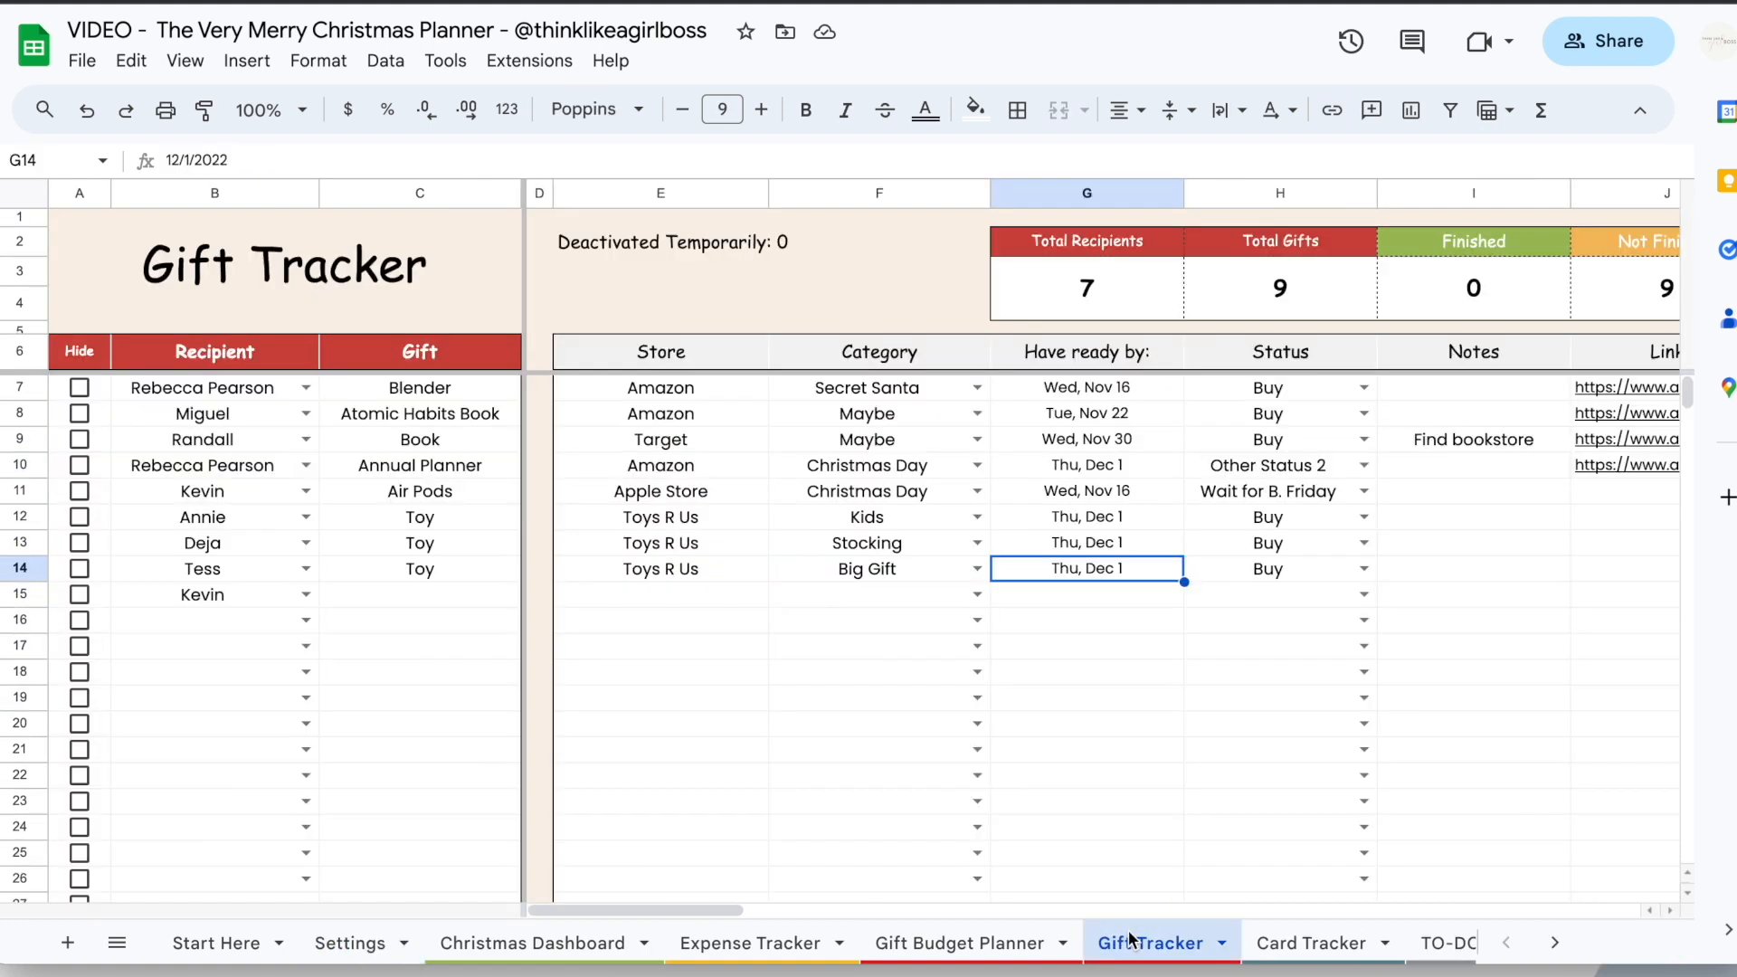
pyautogui.click(977, 570)
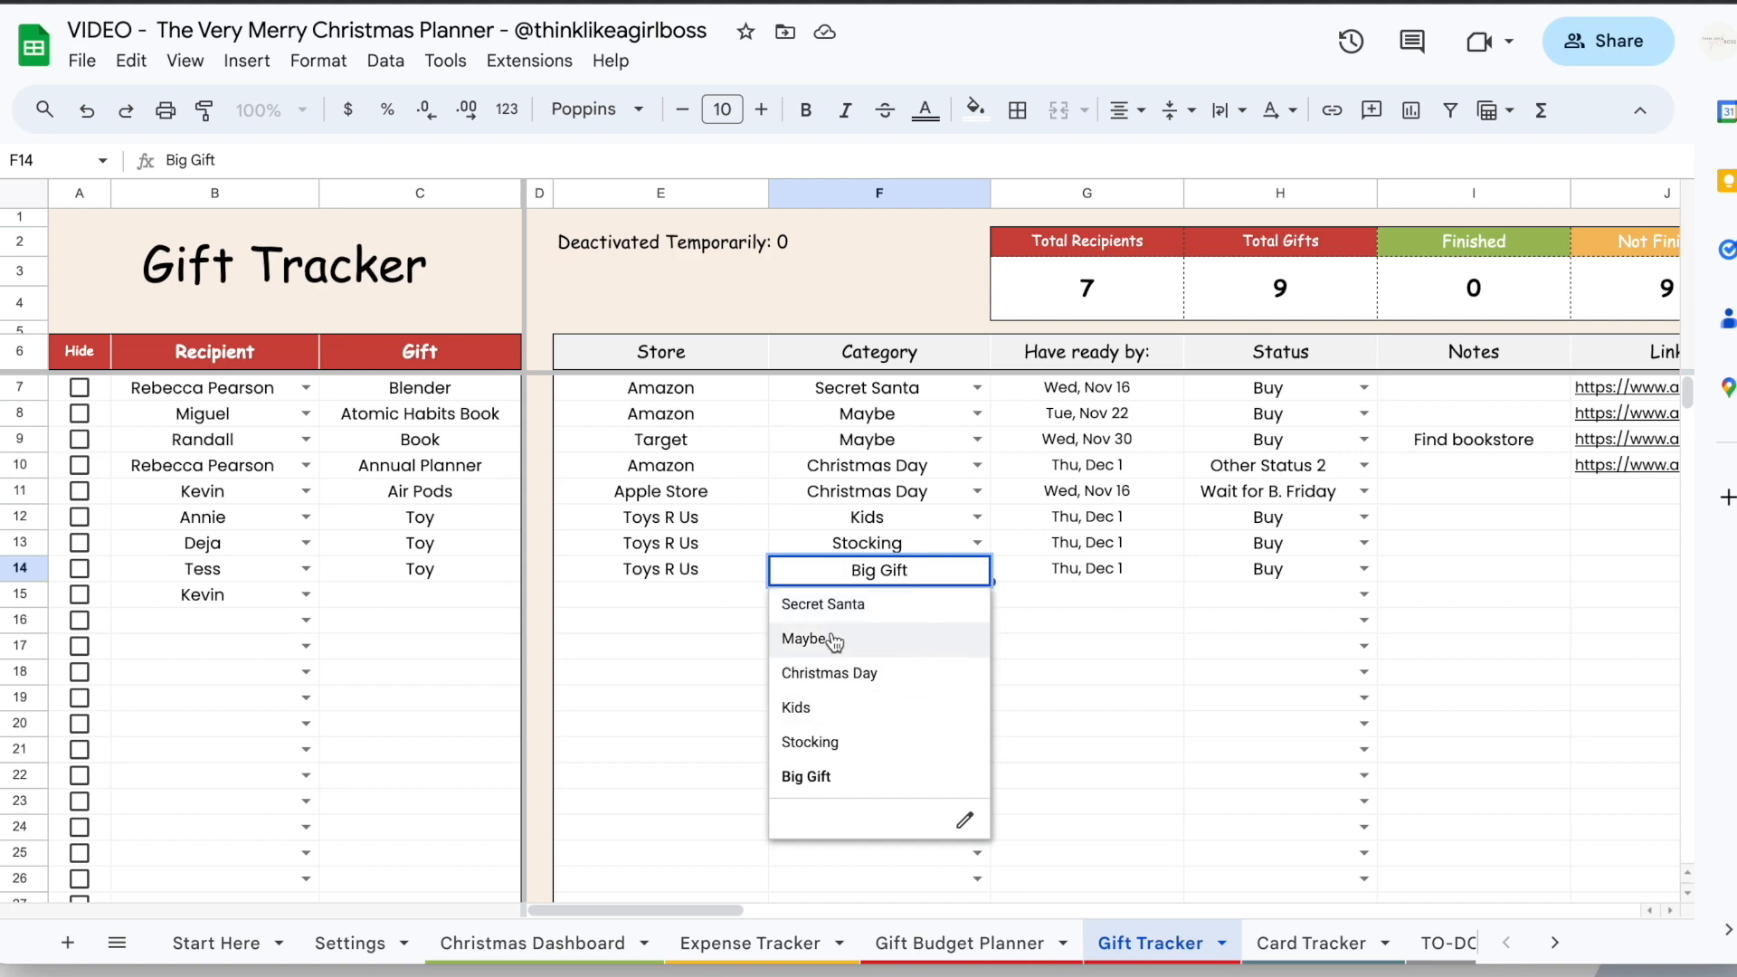
pyautogui.click(364, 932)
pyautogui.moveTo(653, 448); pyautogui.dragTo(633, 637)
# Set the Have ready by date in row 14 of the Gift Tracker to 12/13/2022
pyautogui.click(1150, 943)
pyautogui.doubleClick(1084, 570)
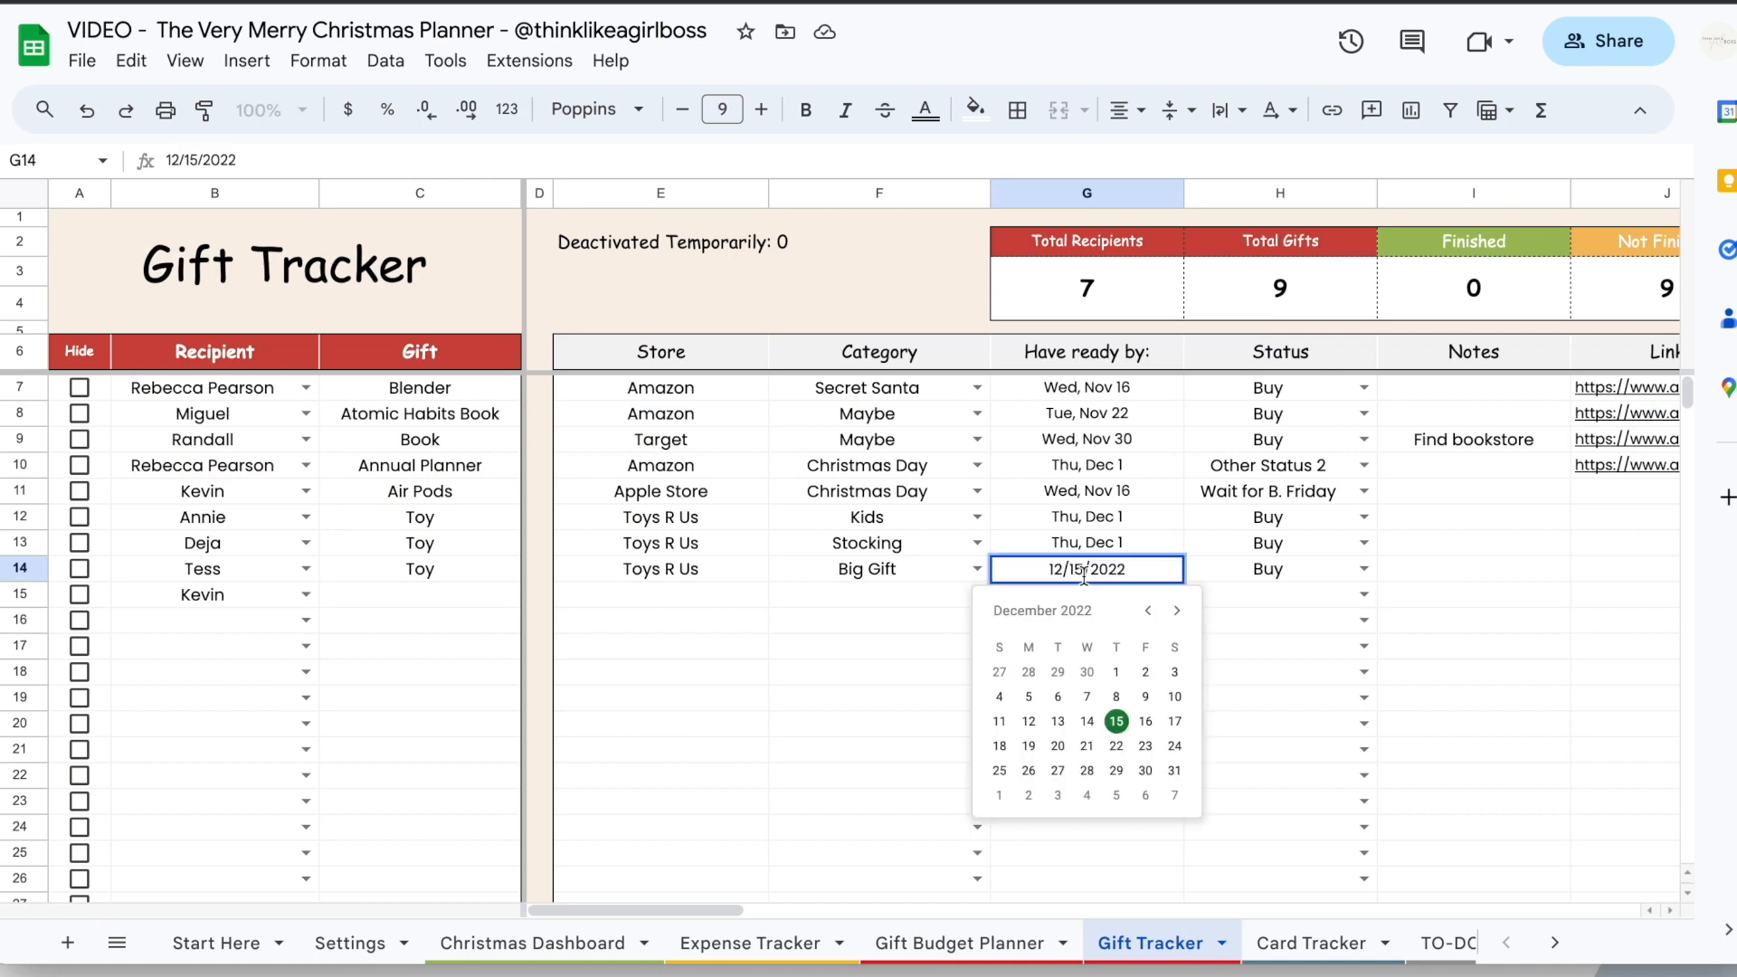
pyautogui.click(1059, 719)
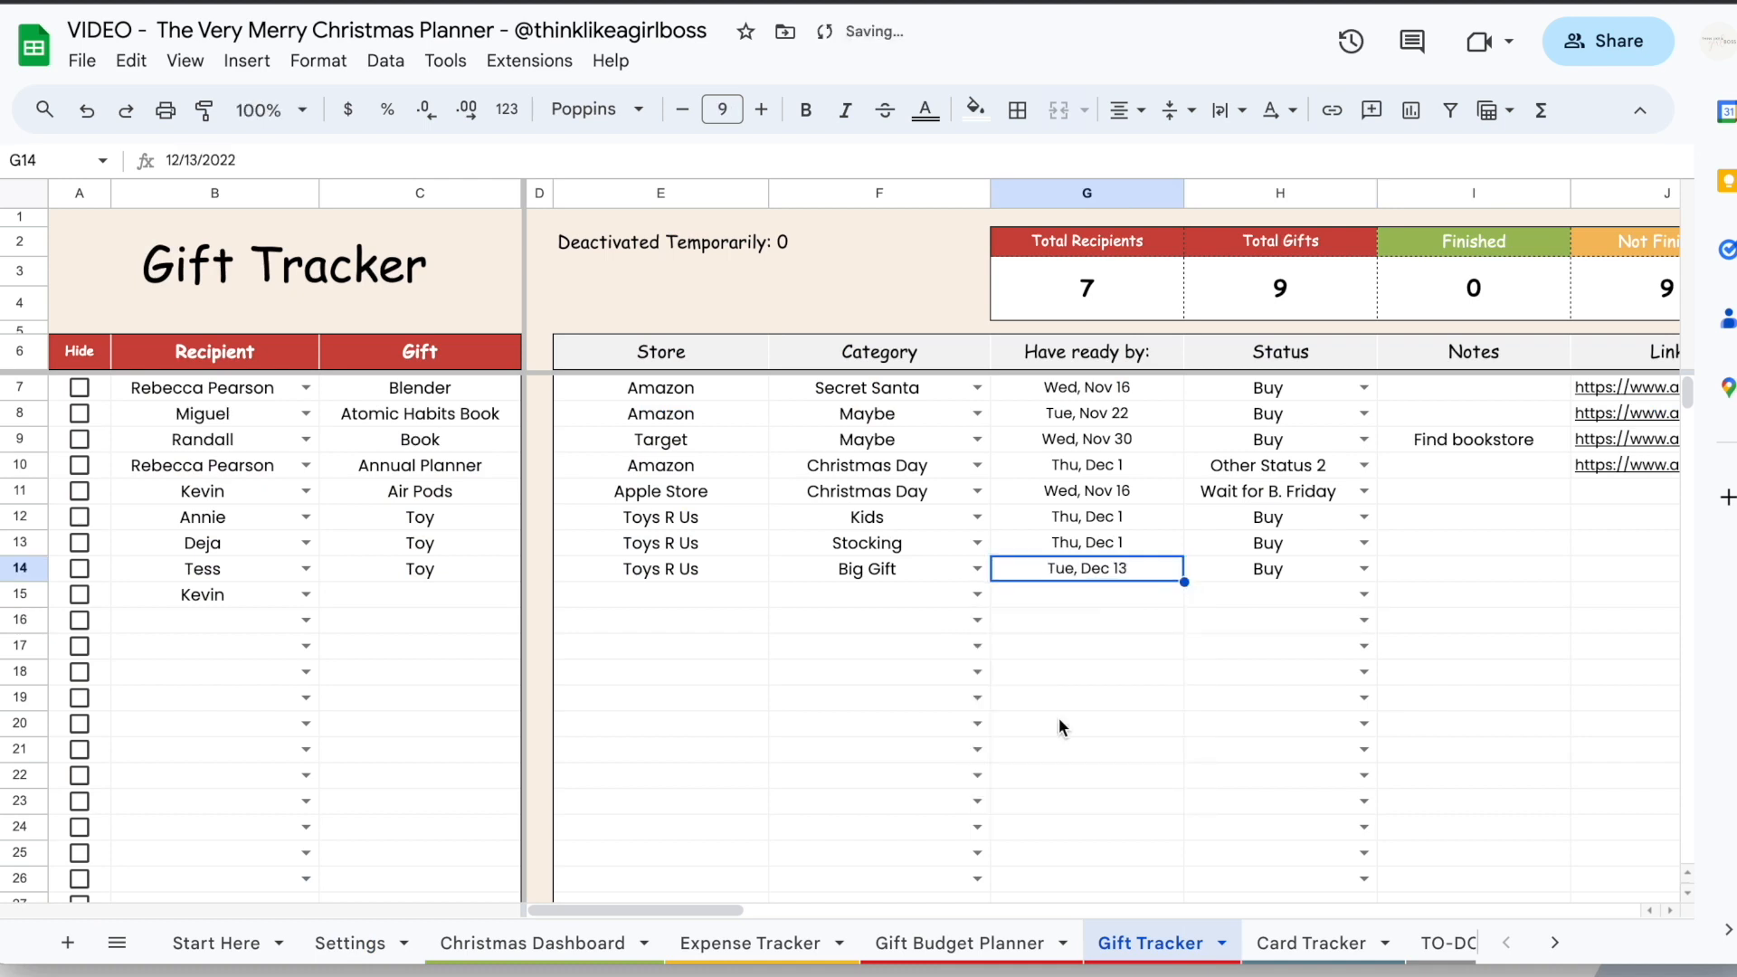
# Examine the Status options, Notes field and Link field for row 14 of the Gift Tracker
pyautogui.click(1360, 571)
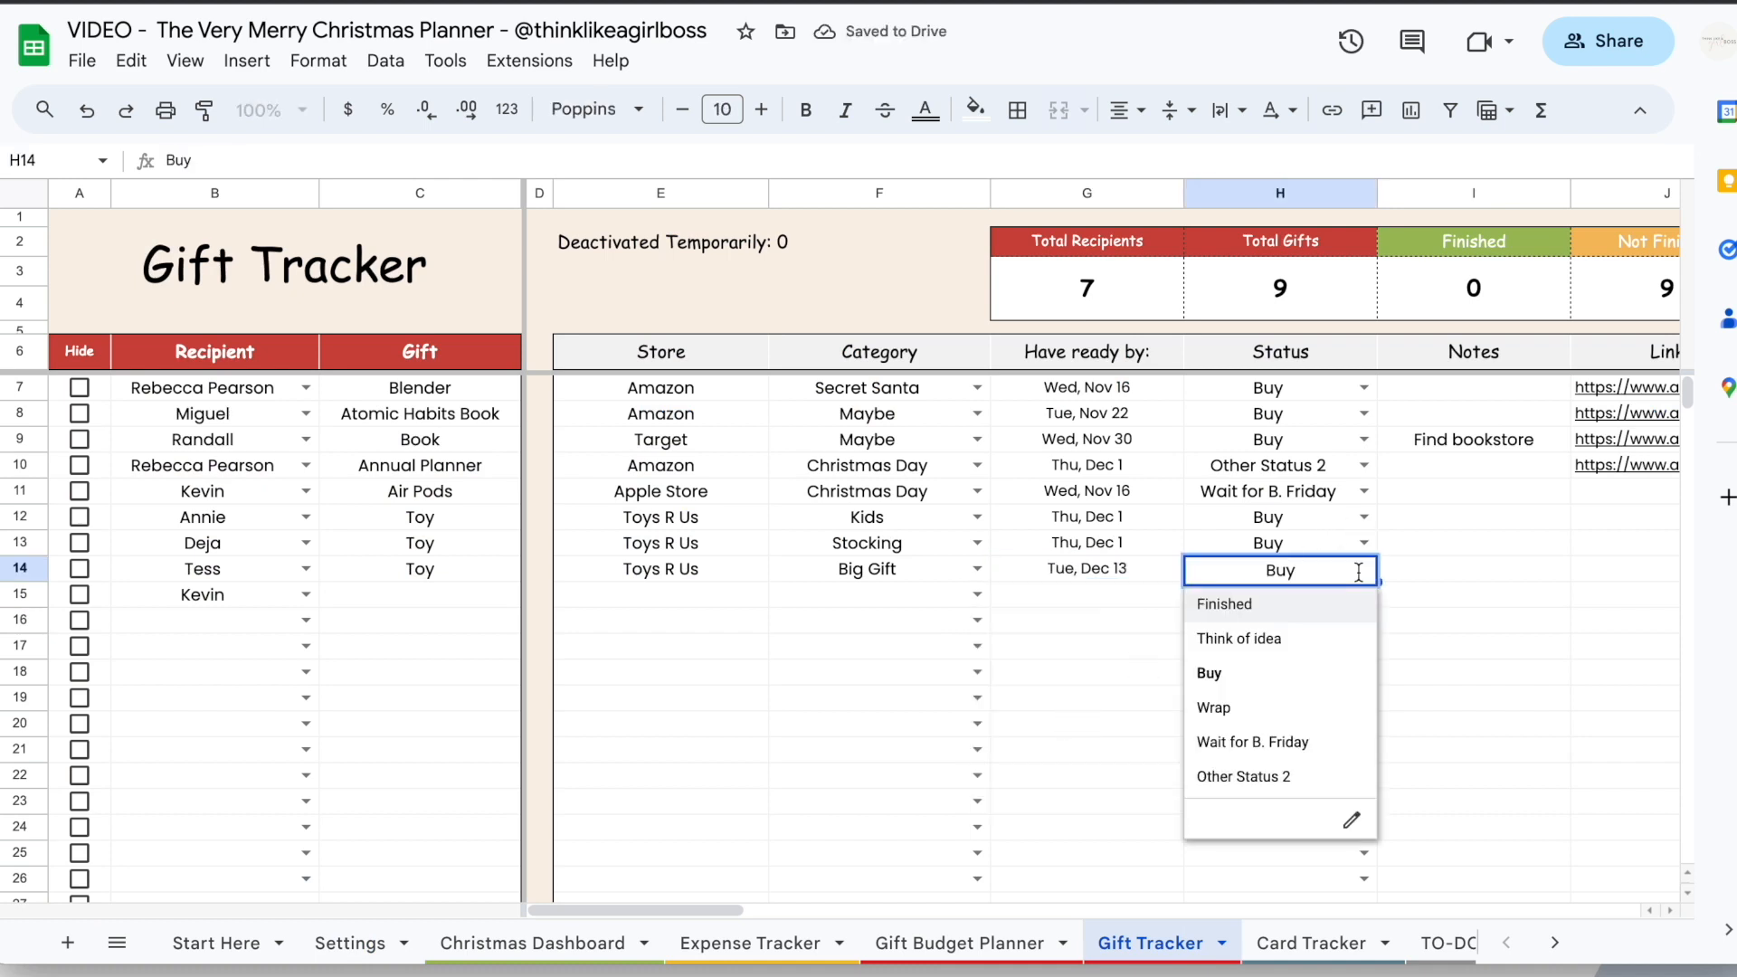
pyautogui.click(1411, 577)
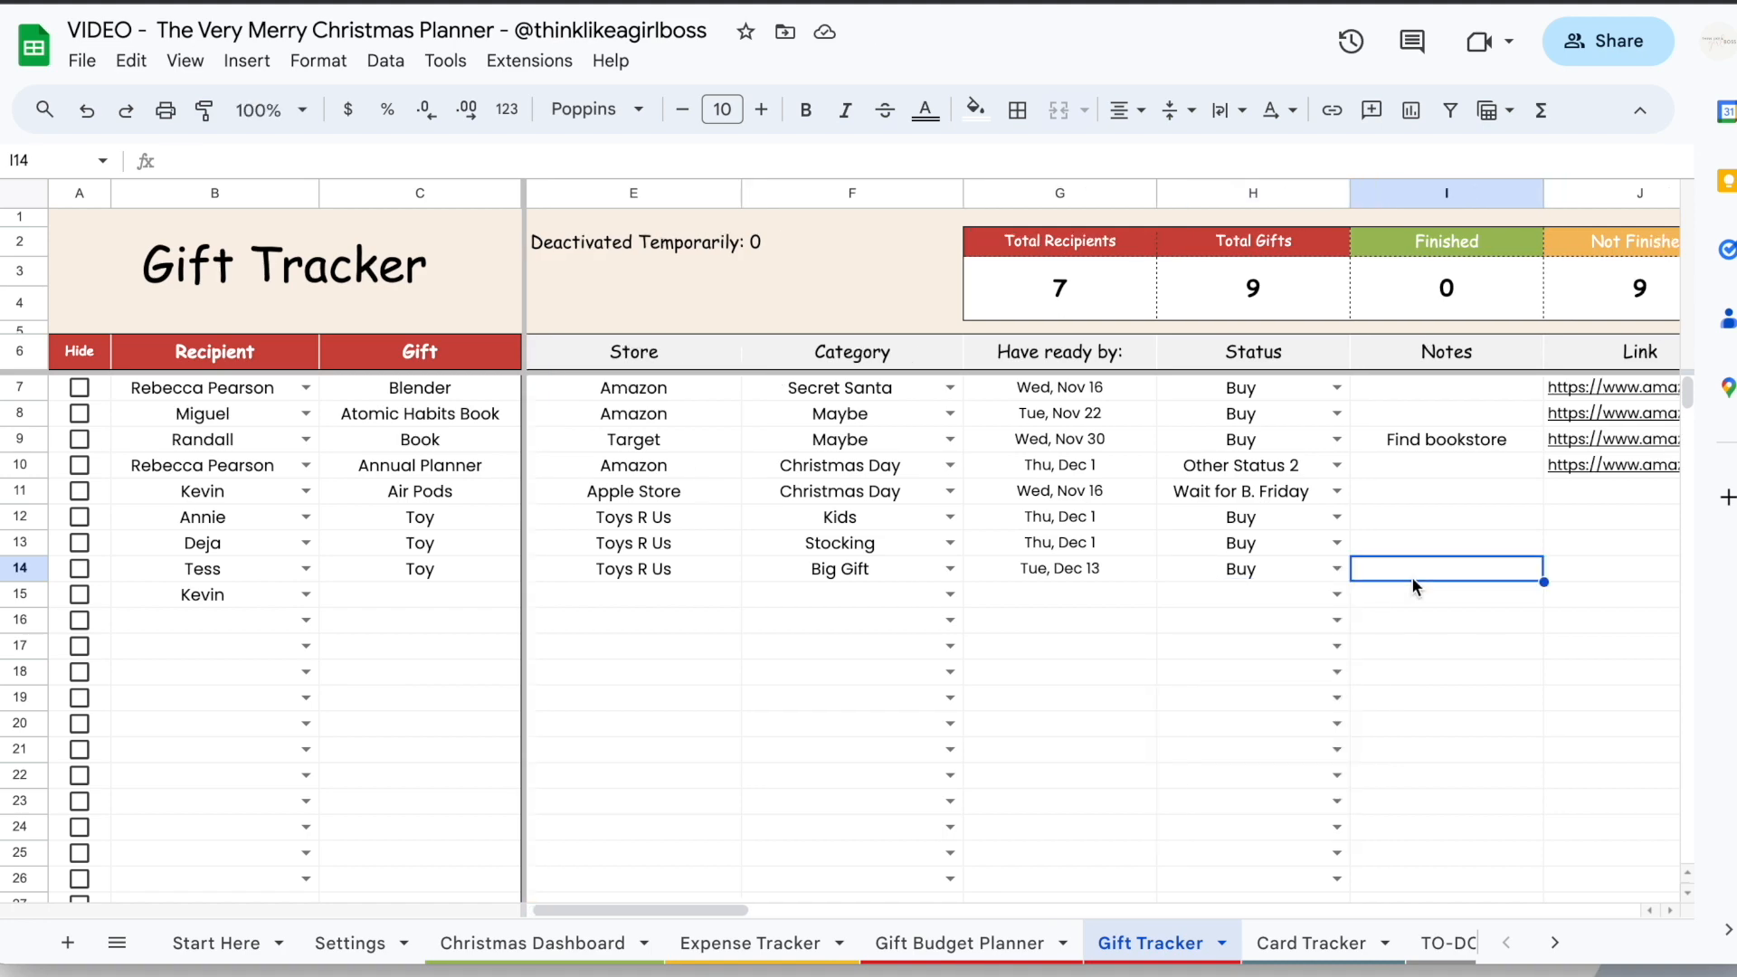
pyautogui.hscroll(3, 1272, 585)
pyautogui.click(1371, 557)
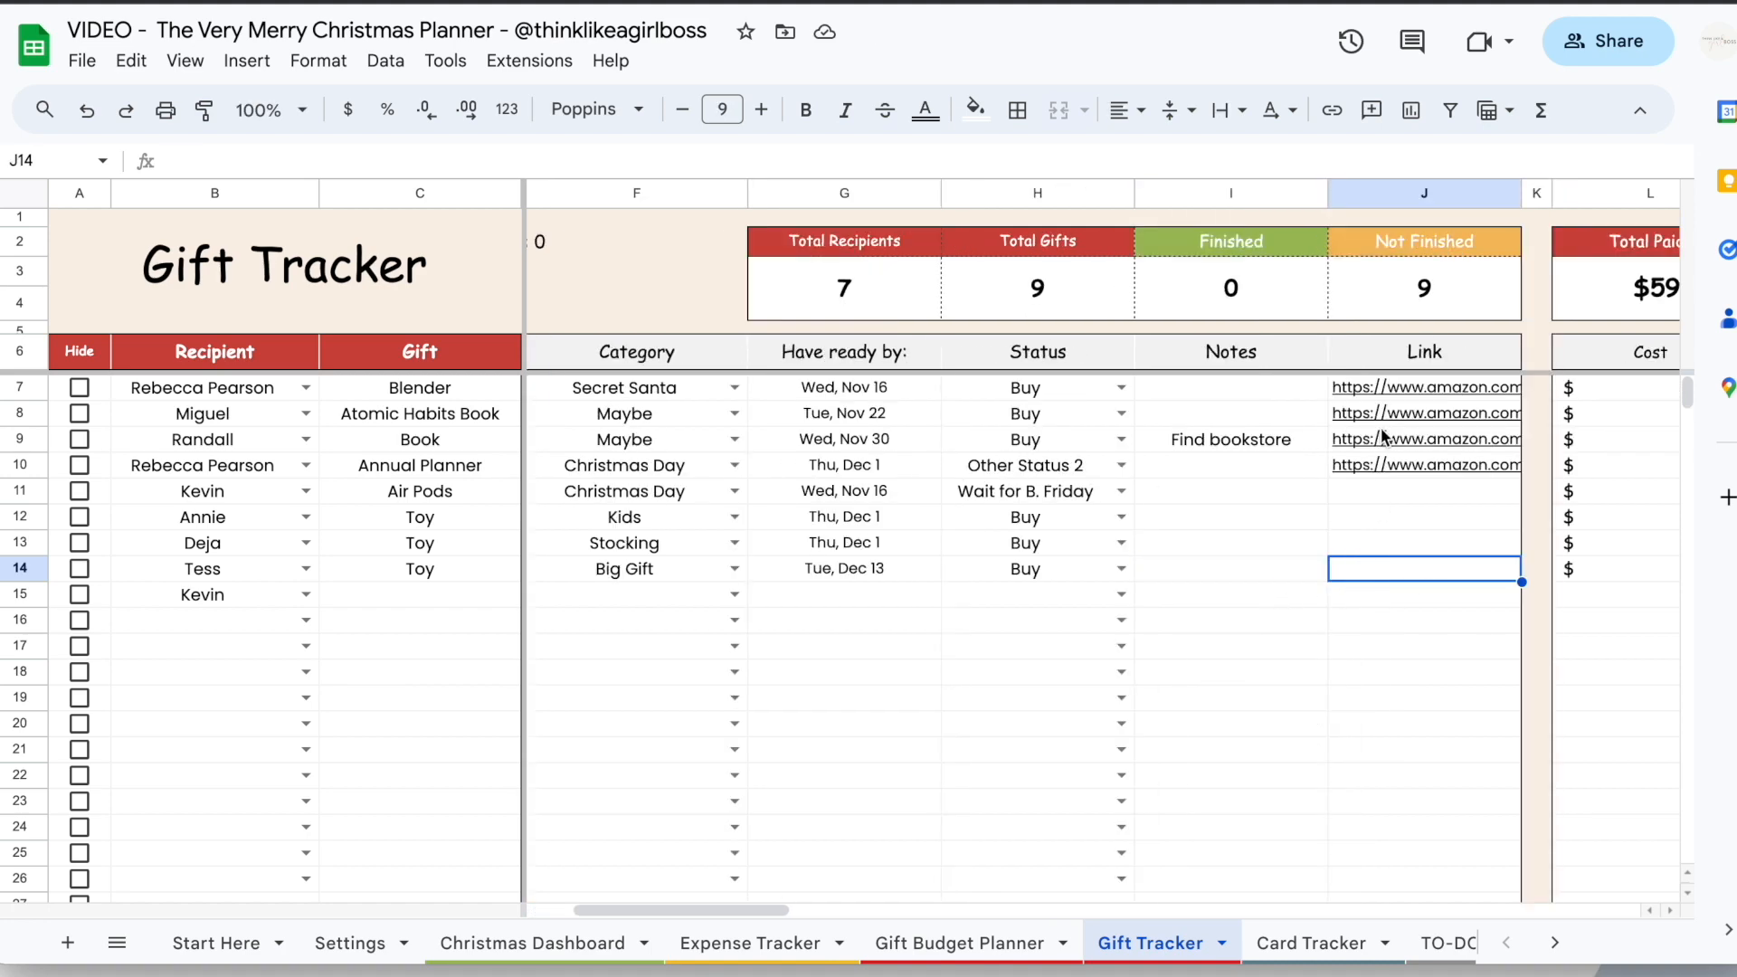
pyautogui.press('Return')
# Review the Gift Tracker's payment section from the Cost column L through the Pending column Q
pyautogui.hscroll(10, 1338, 720)
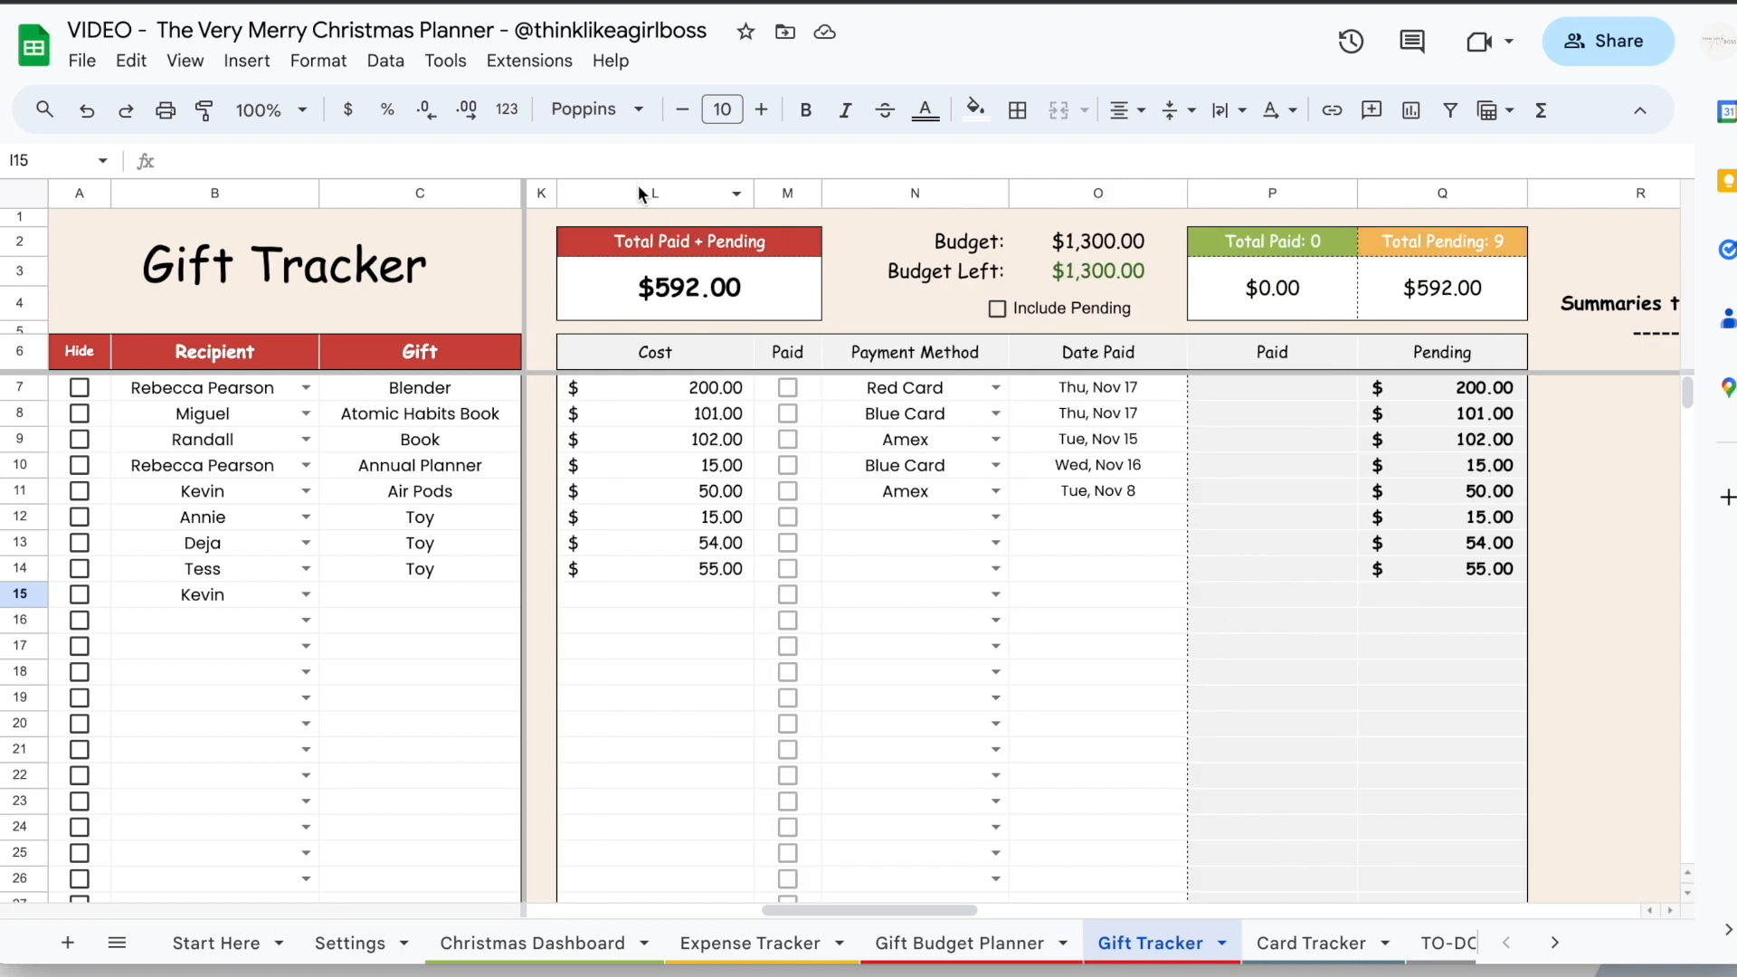
pyautogui.click(639, 185)
pyautogui.keyDown('shift'); pyautogui.click(1443, 193); pyautogui.keyUp('shift')
pyautogui.click(1300, 599)
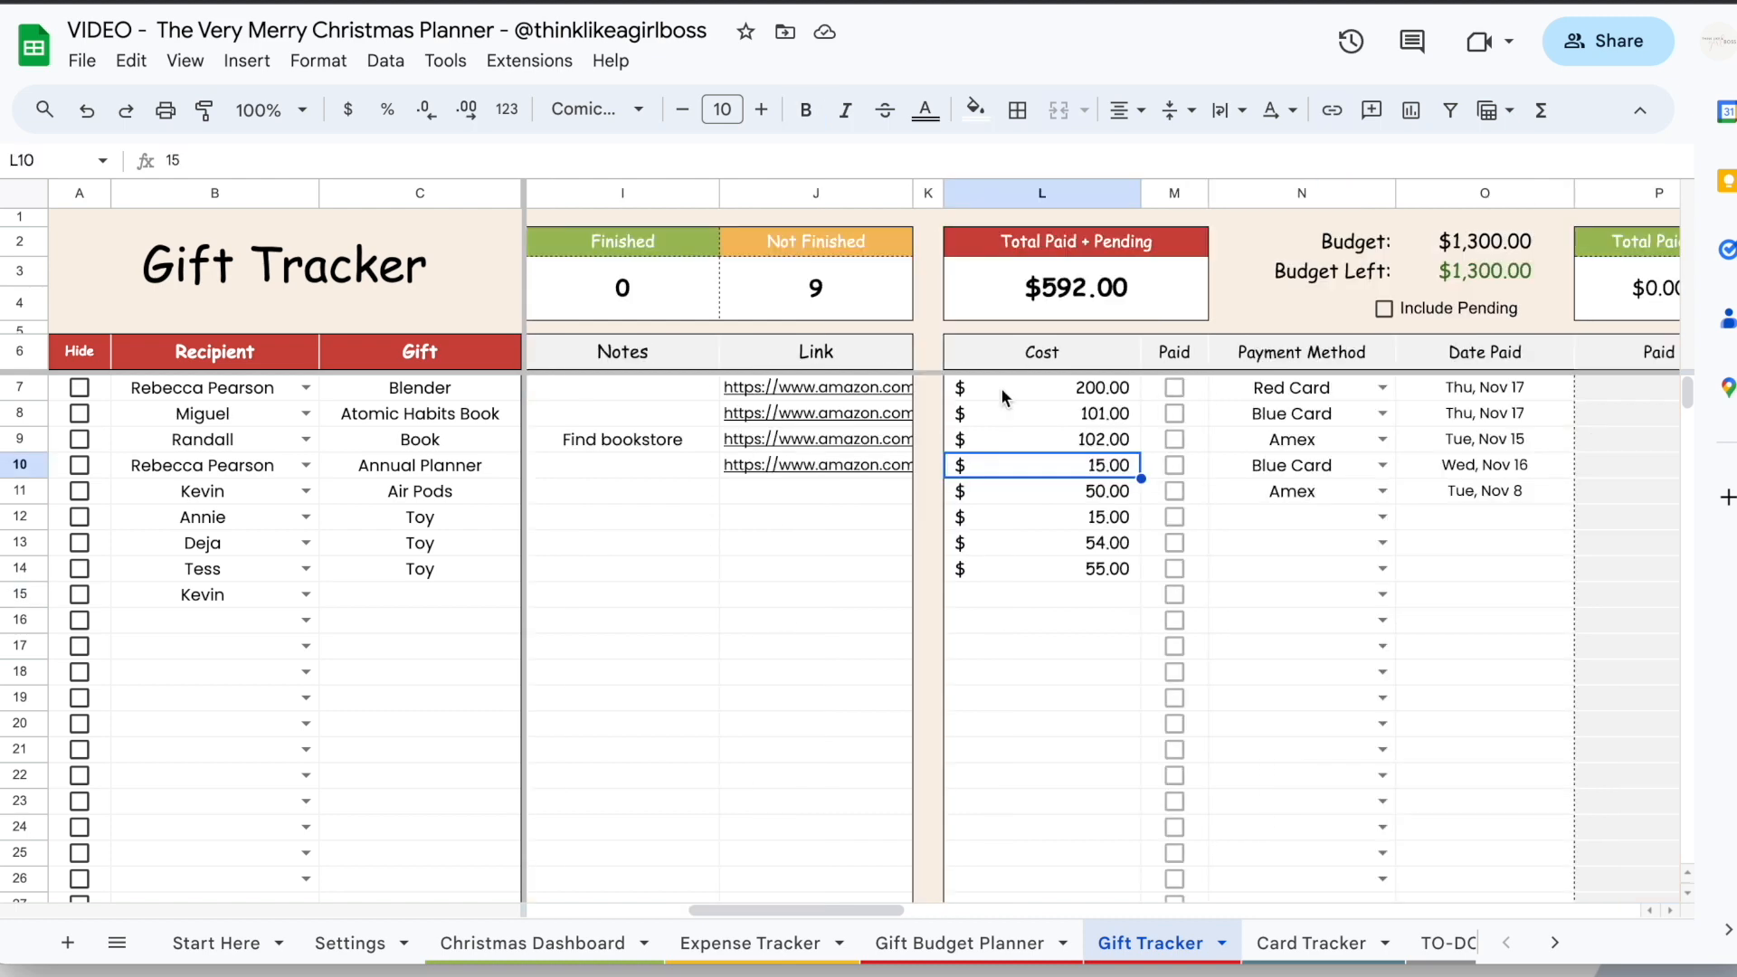
# Examine the individual gift costs in rows 7 to 10 of the Cost column
pyautogui.click(1001, 387)
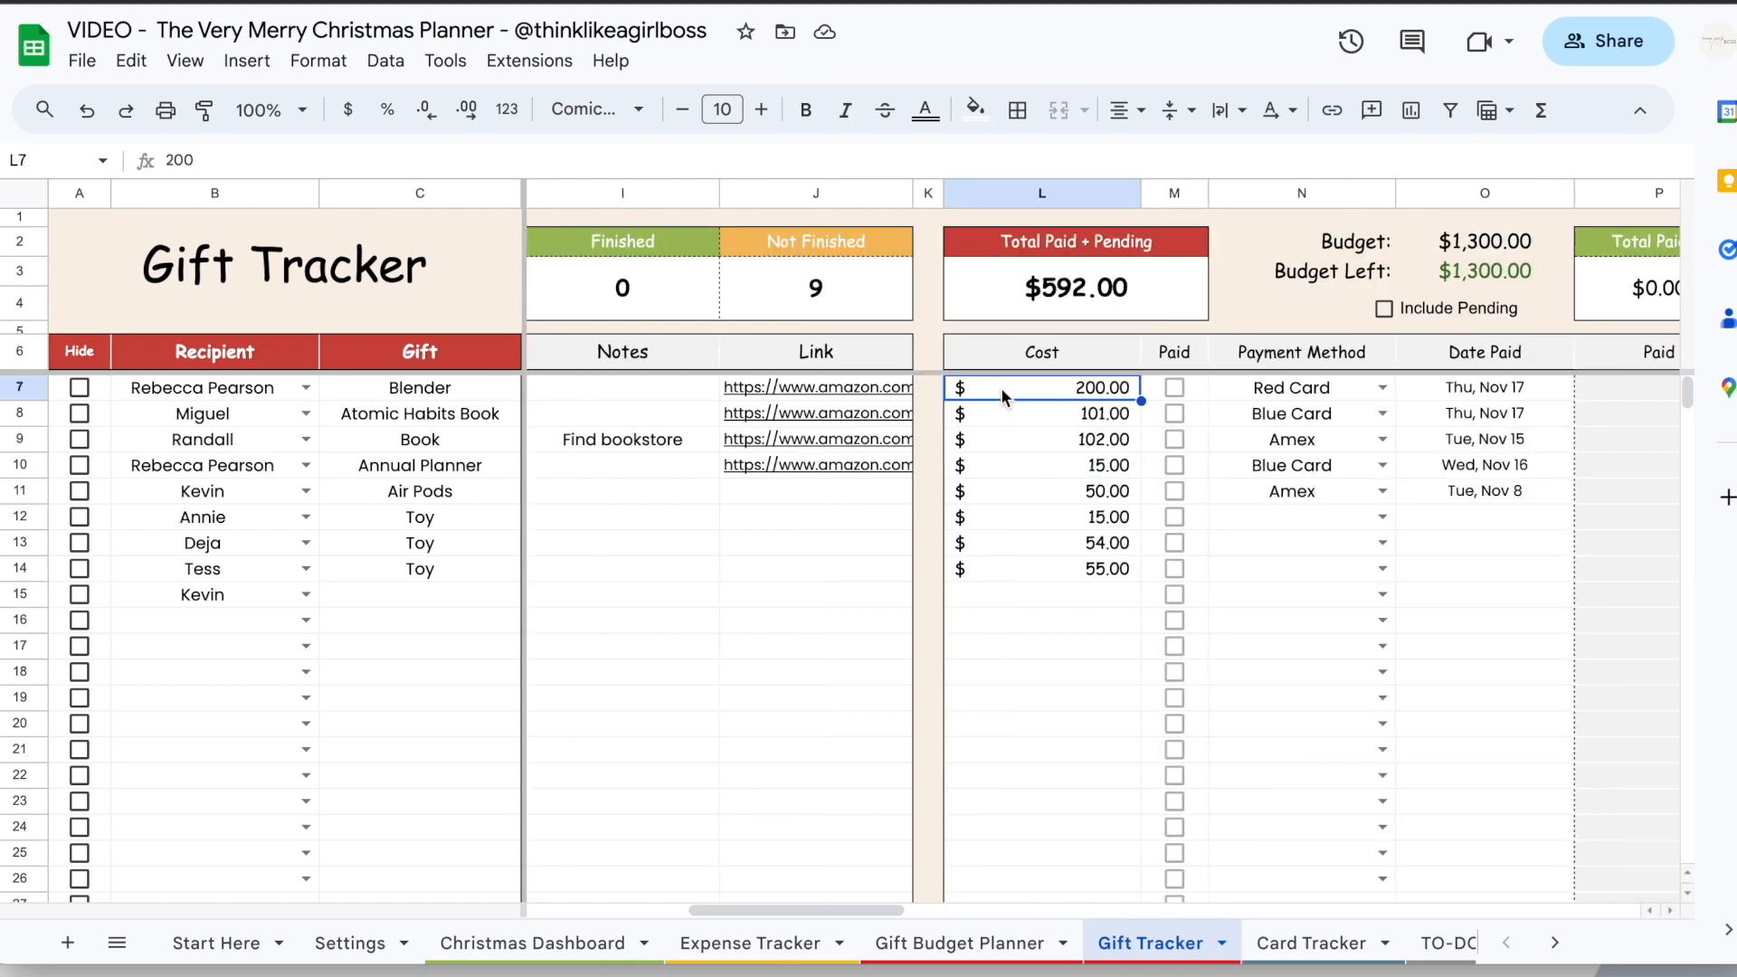
pyautogui.click(991, 412)
pyautogui.click(990, 438)
pyautogui.click(990, 468)
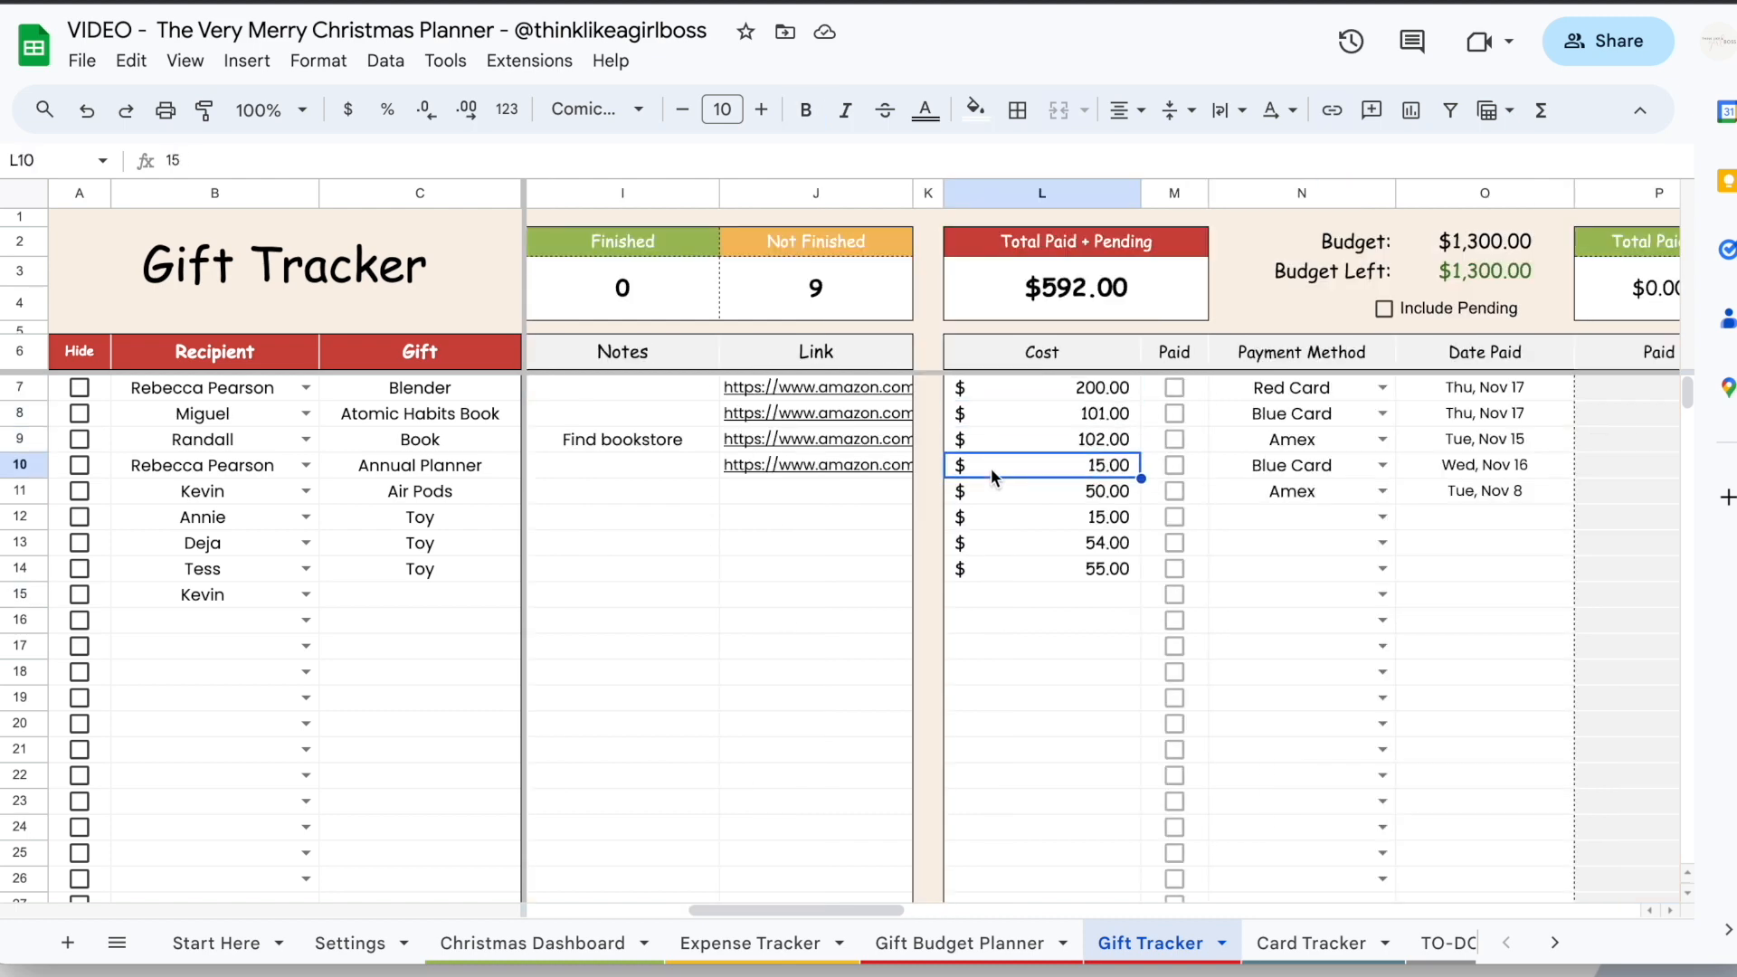
# Mark the gifts in rows 7 to 11 of the Gift Tracker as paid
pyautogui.hscroll(3, 1170, 558)
pyautogui.hscroll(-2, 1170, 557)
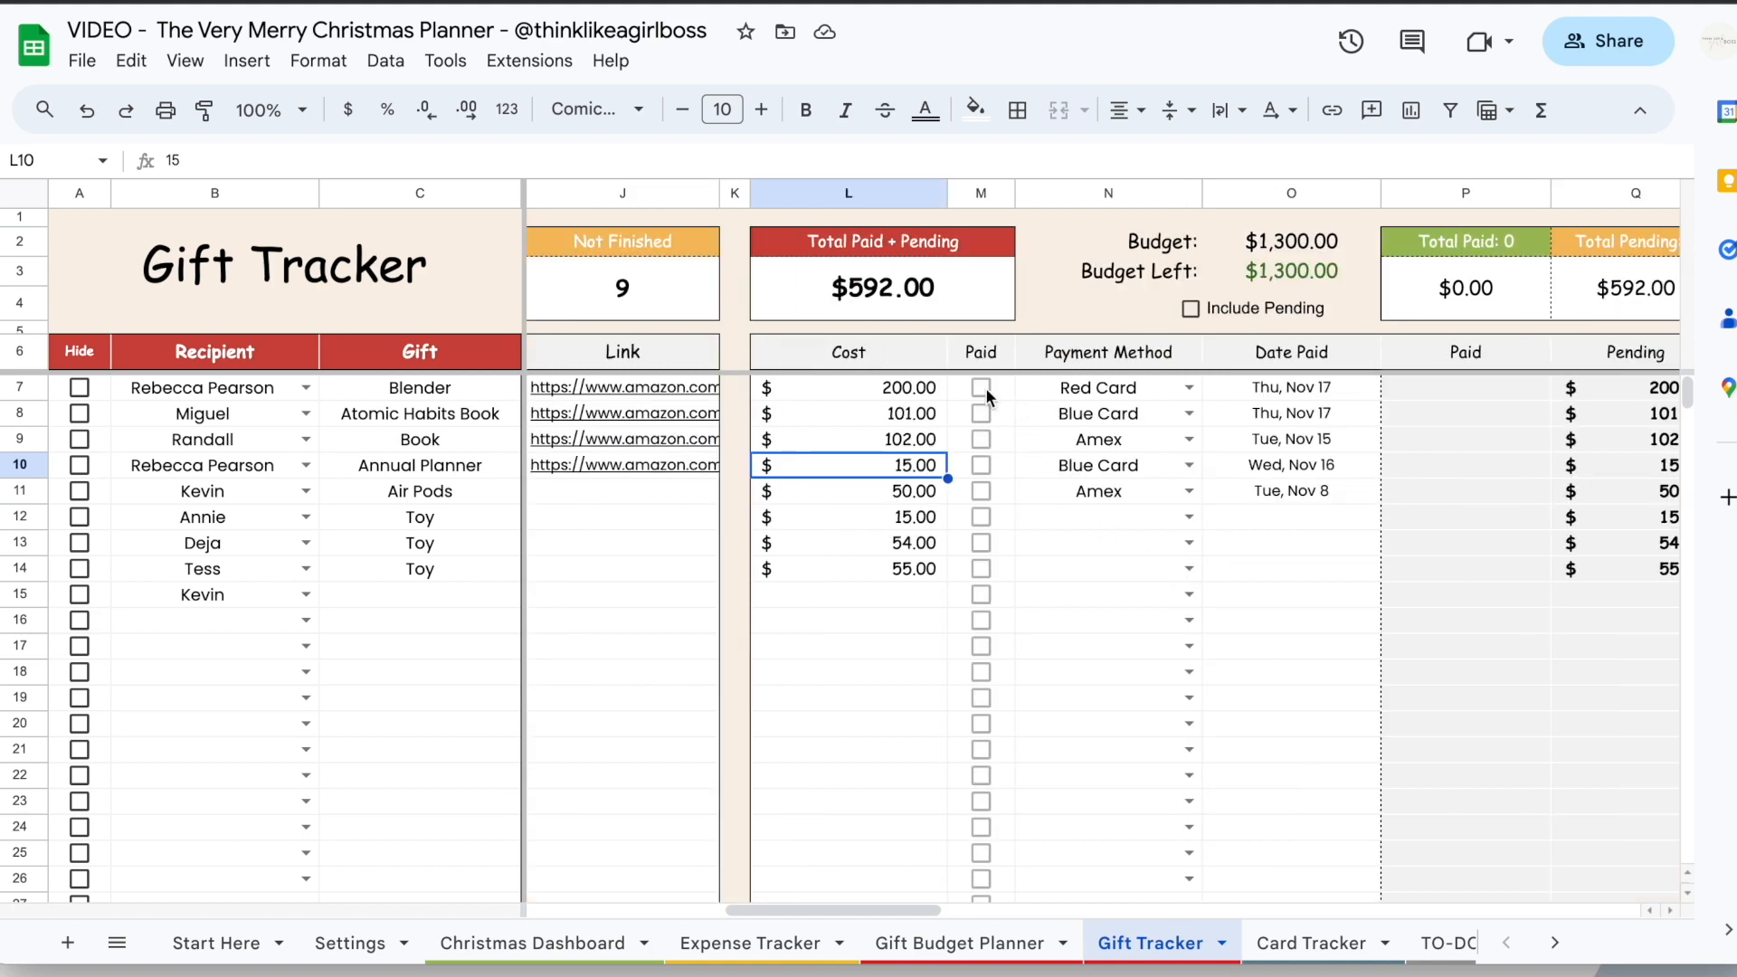
pyautogui.hscroll(2, 984, 395)
pyautogui.click(787, 388)
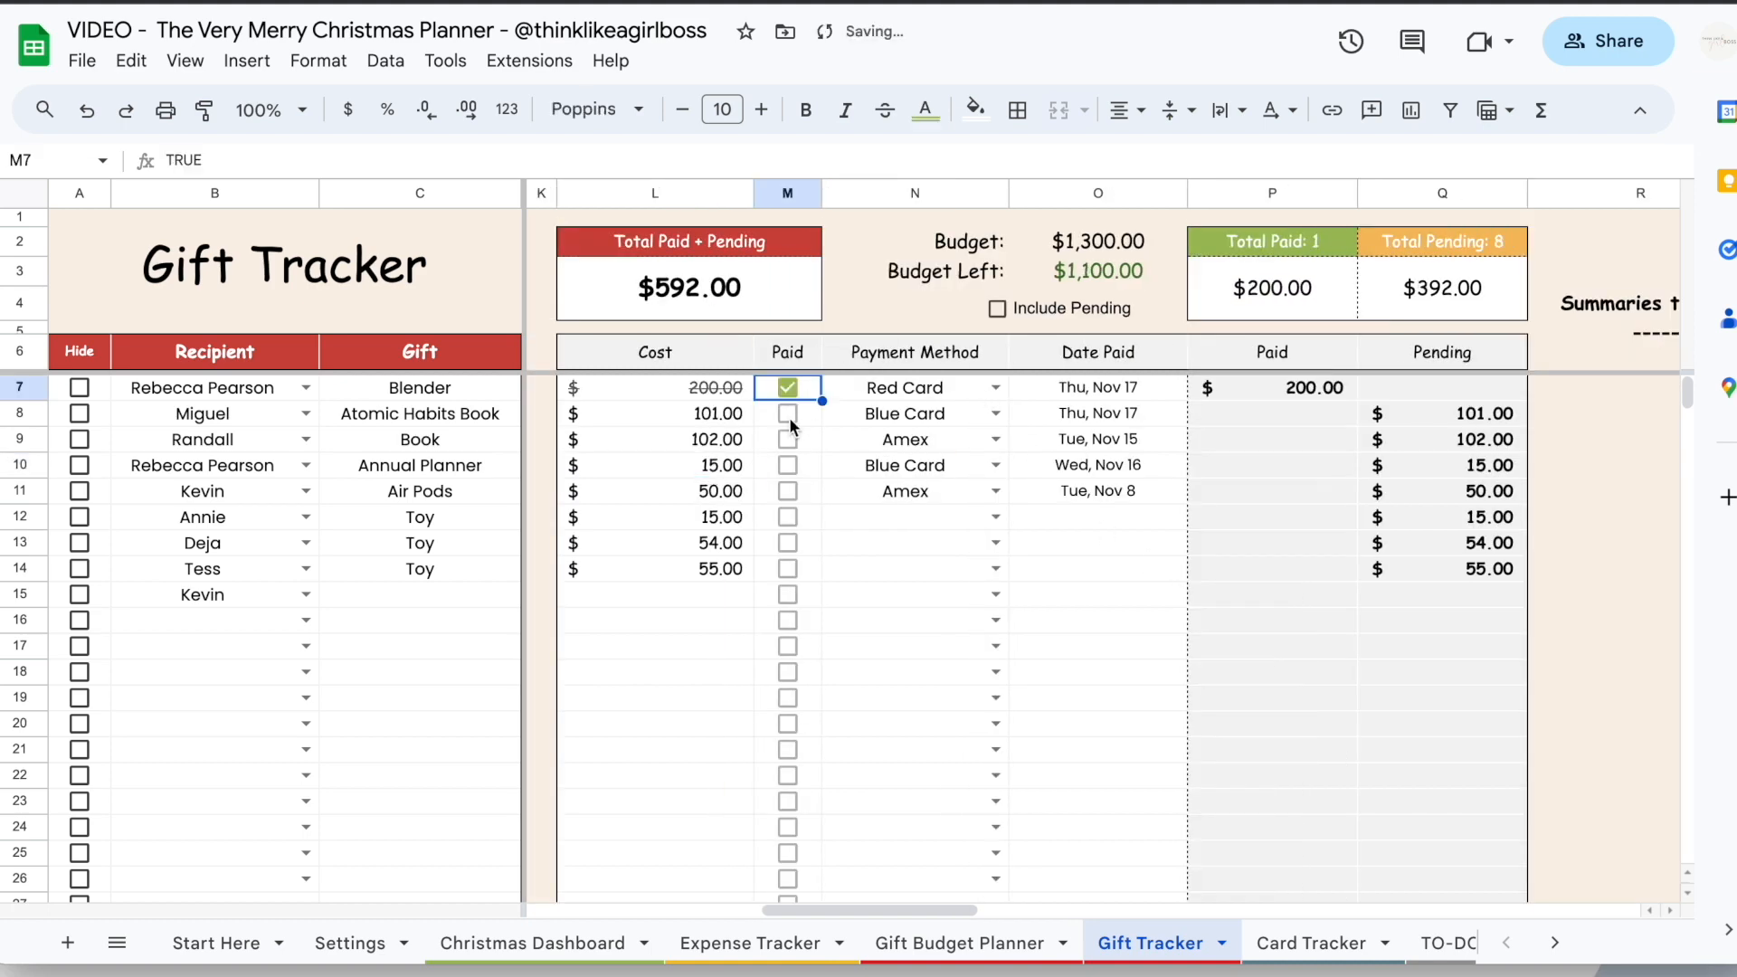
pyautogui.click(787, 413)
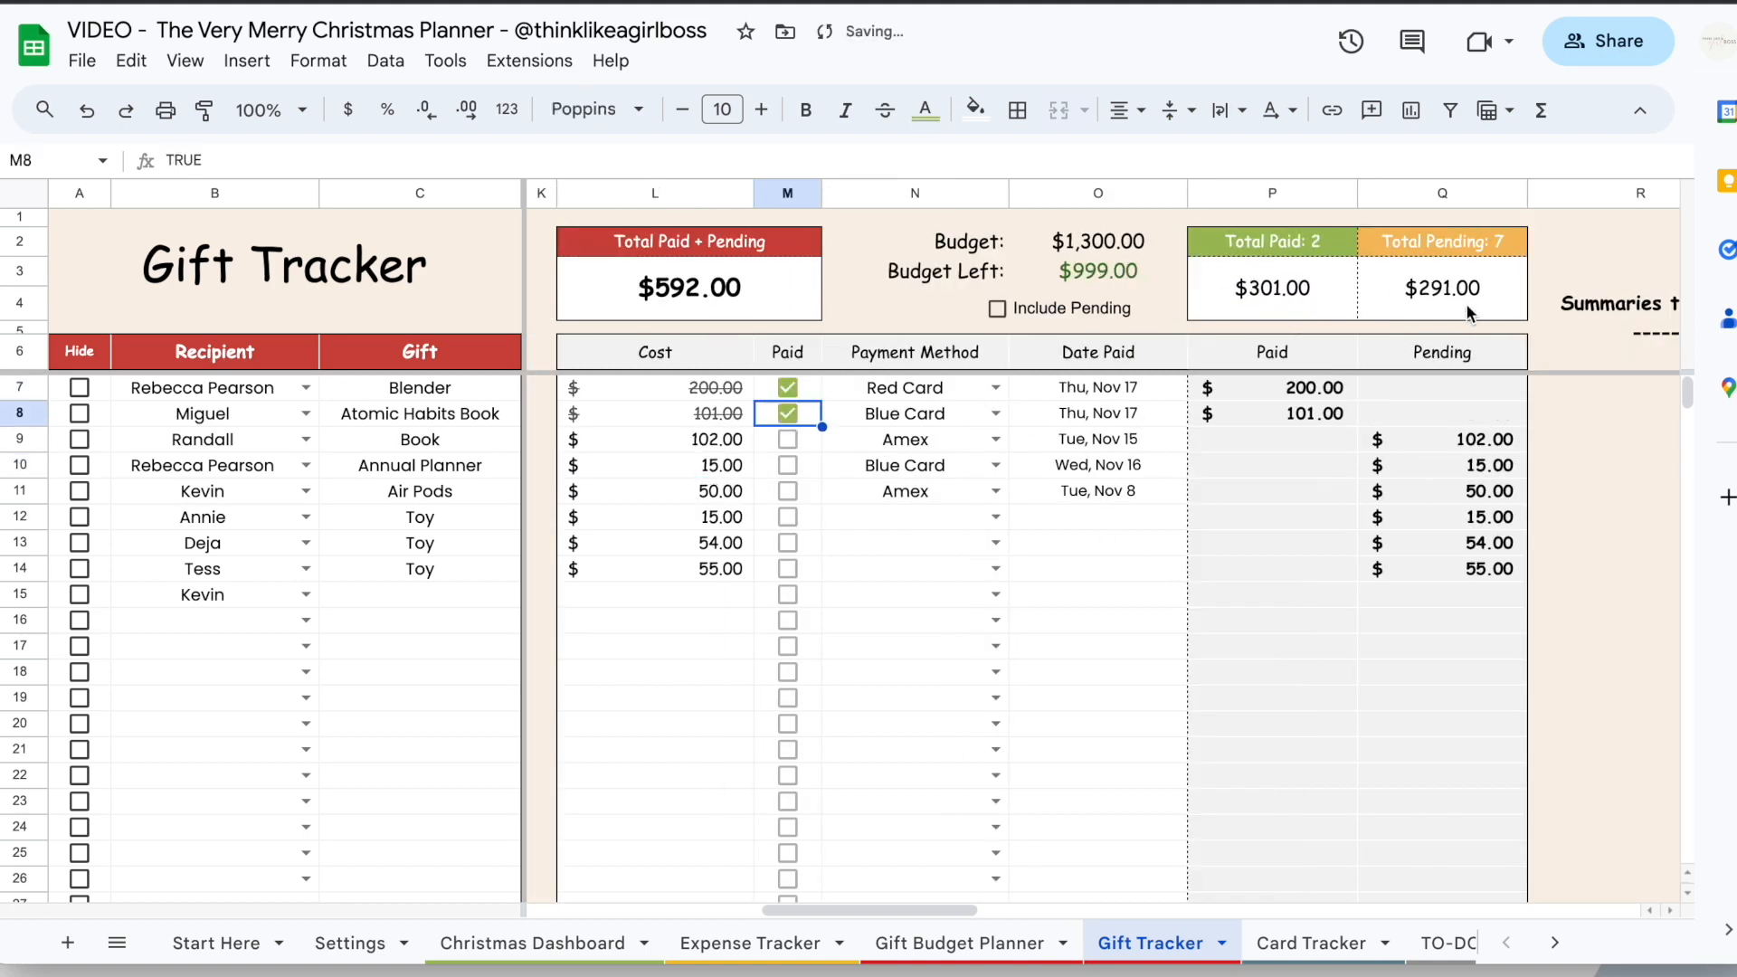
pyautogui.click(787, 439)
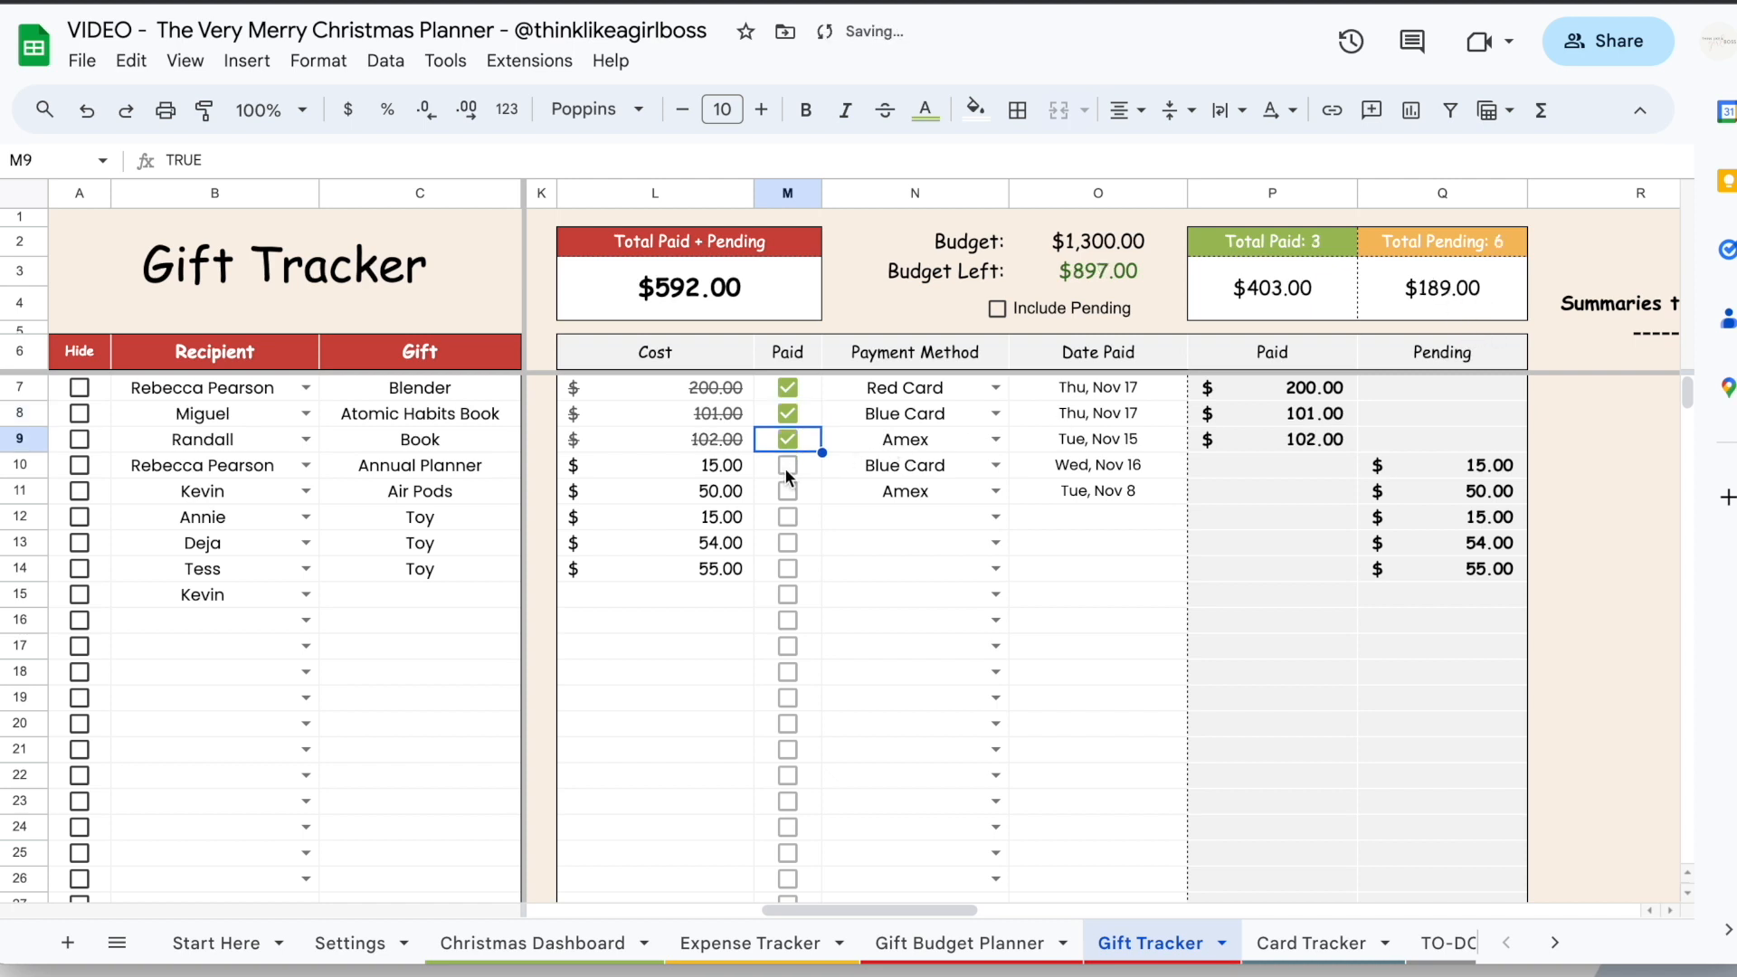
pyautogui.click(788, 465)
pyautogui.click(787, 492)
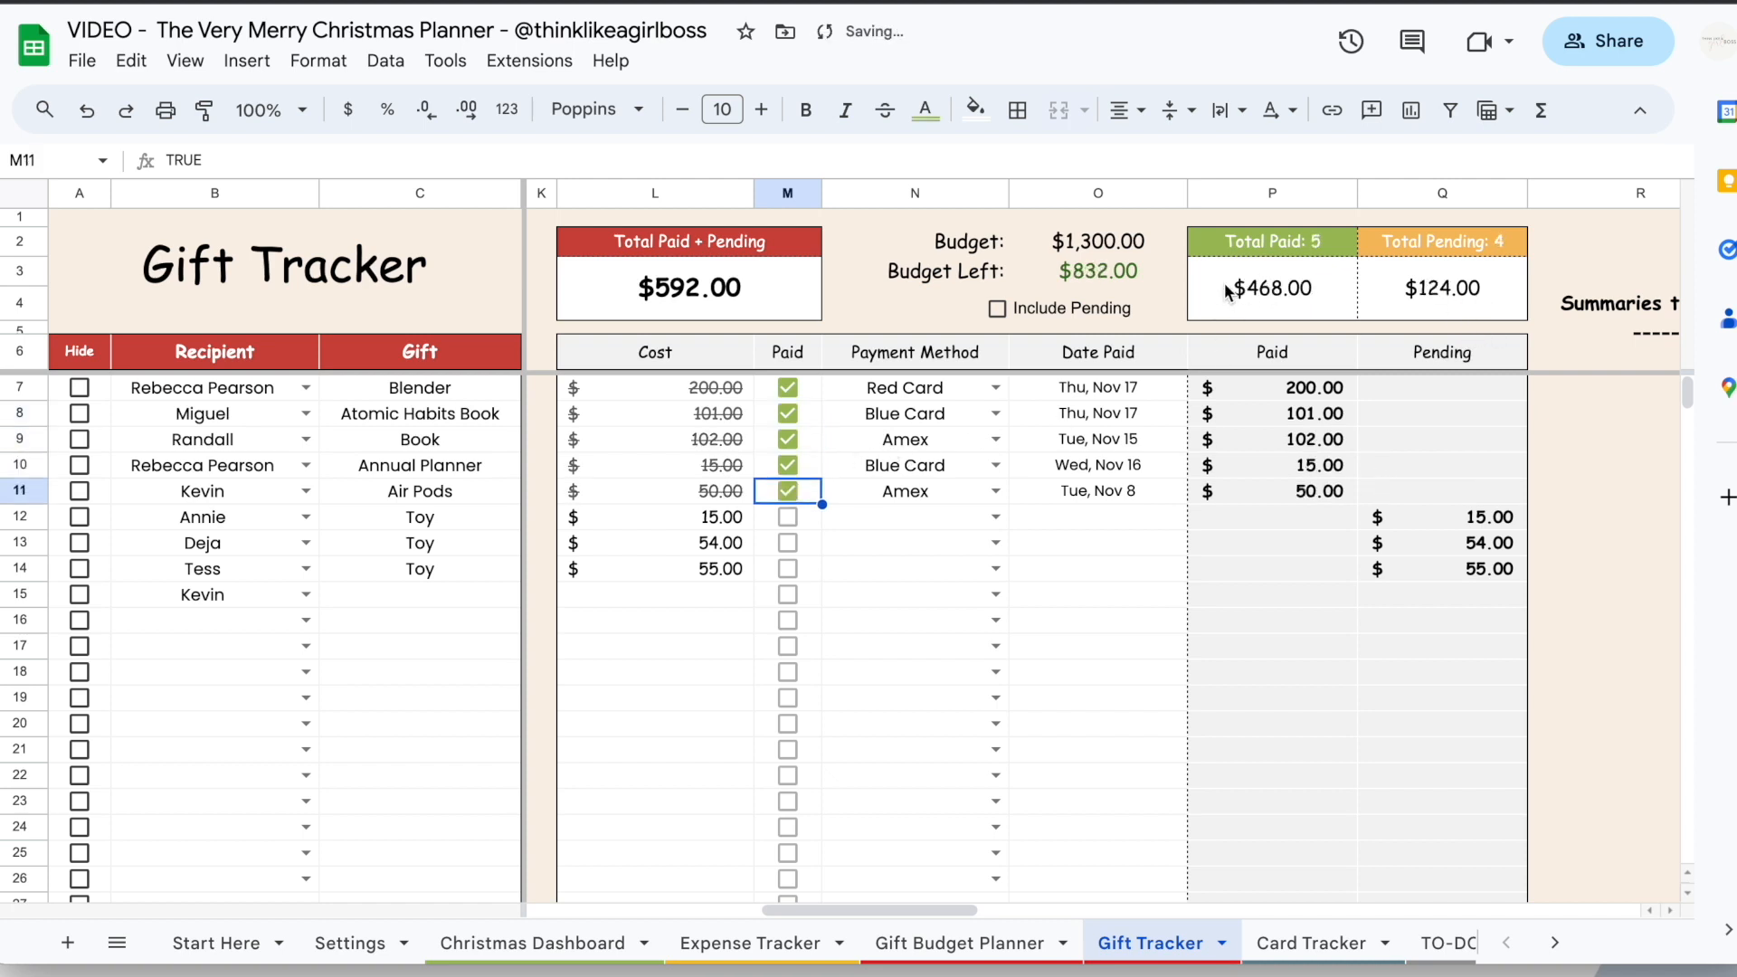
# Compare the Paid and Pending column amounts with the Total Paid and Total Pending cells above them
pyautogui.moveTo(1272, 387); pyautogui.dragTo(1256, 666)
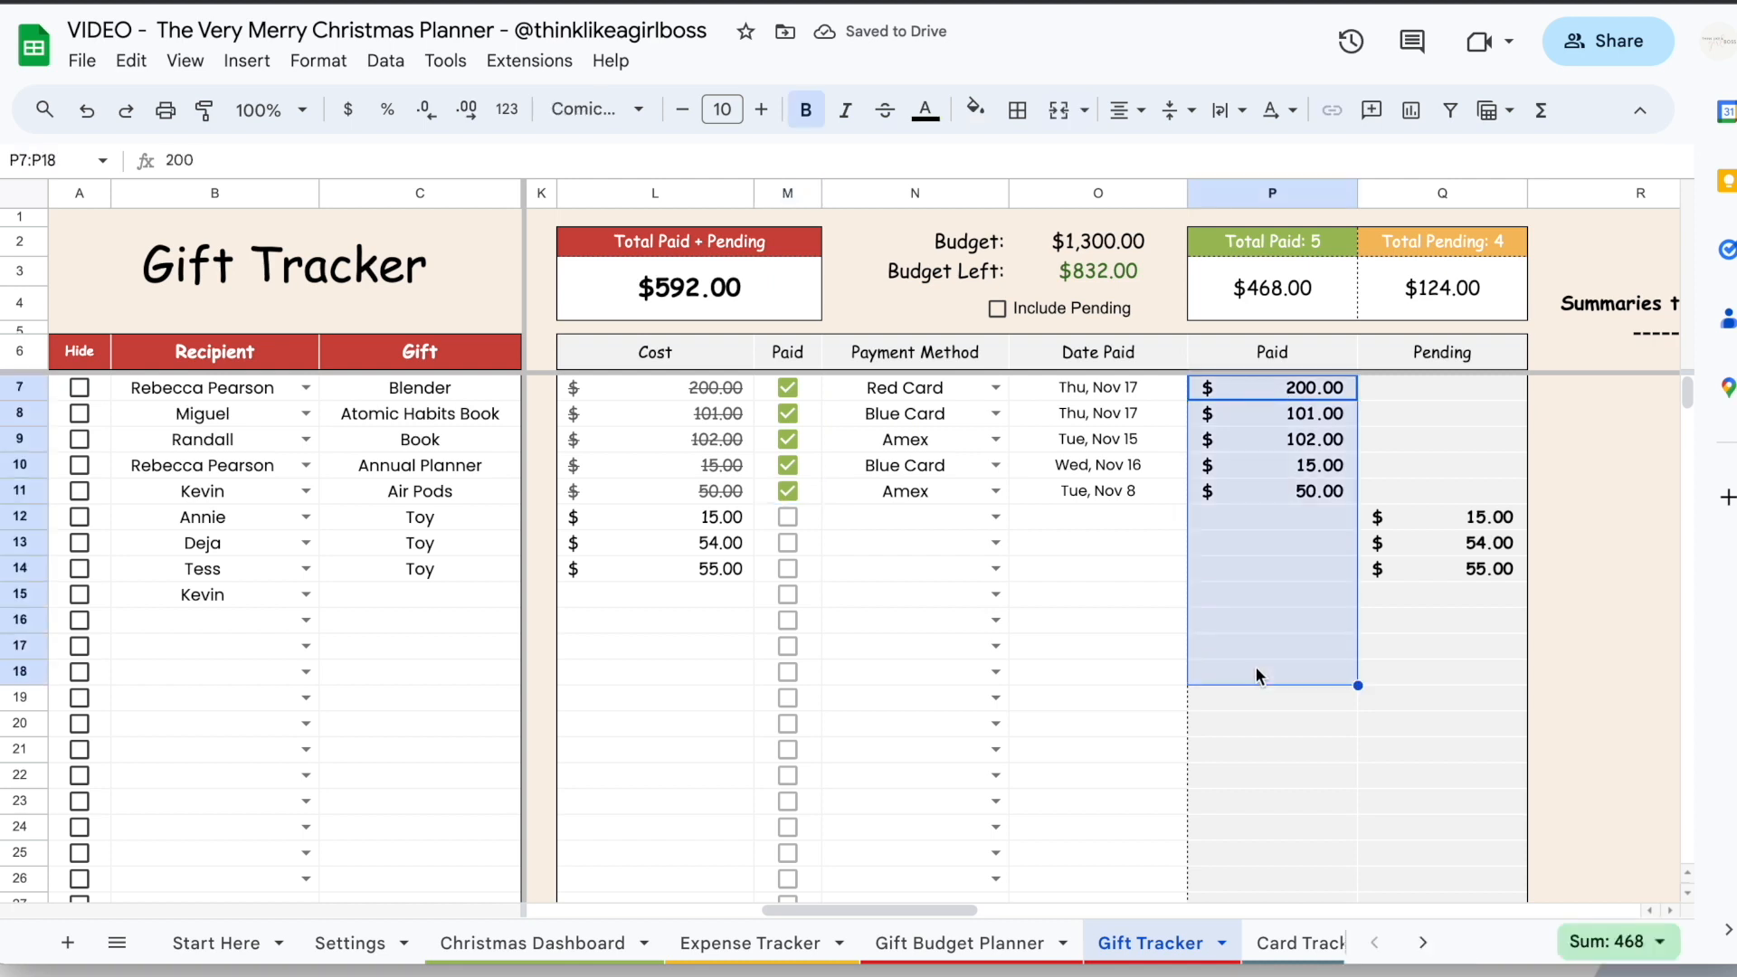
pyautogui.click(1263, 292)
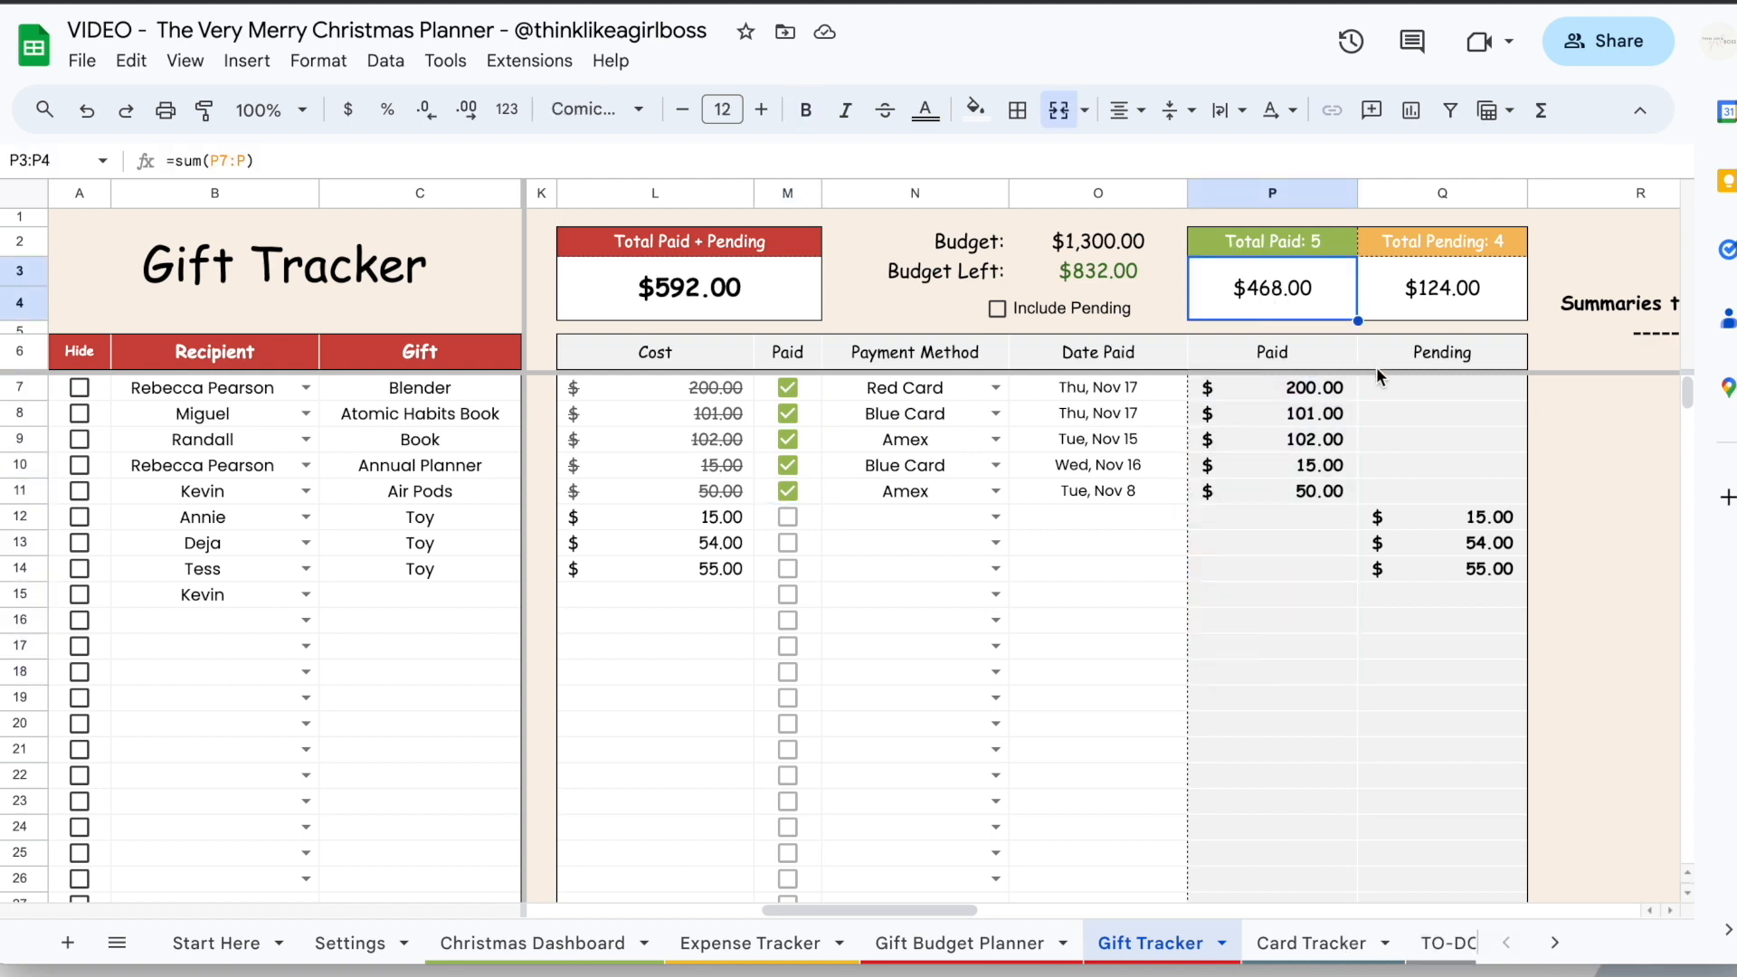
pyautogui.moveTo(1377, 391); pyautogui.dragTo(1369, 650)
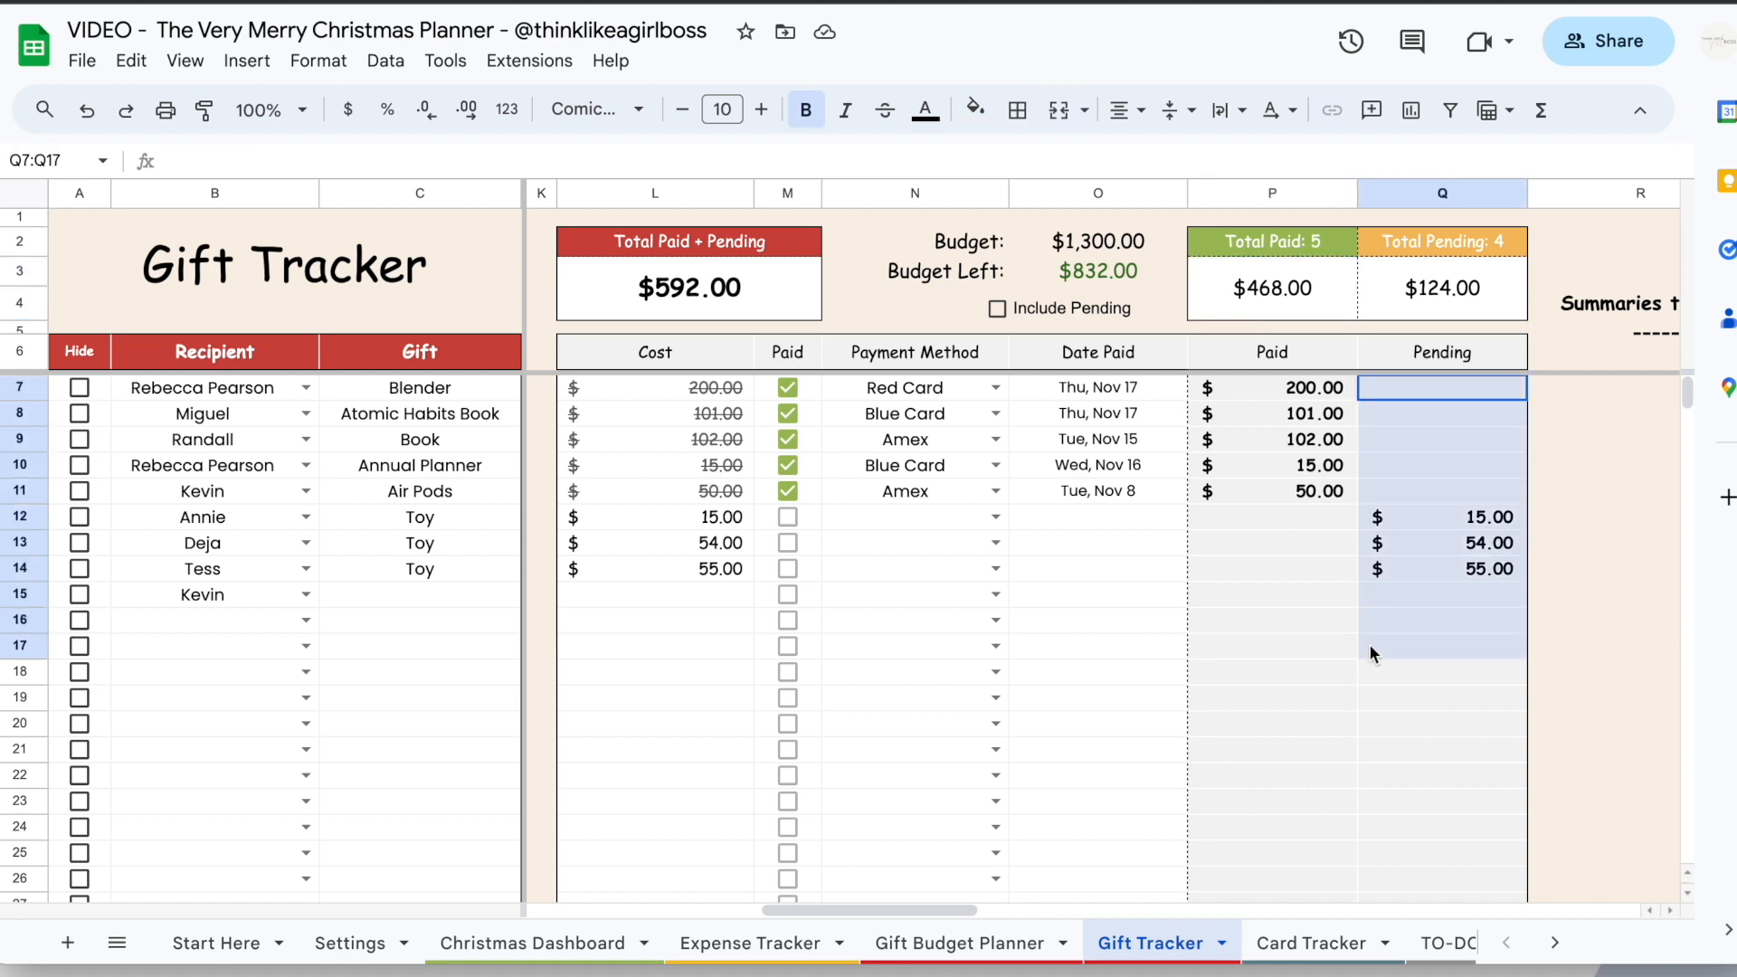
pyautogui.click(1445, 294)
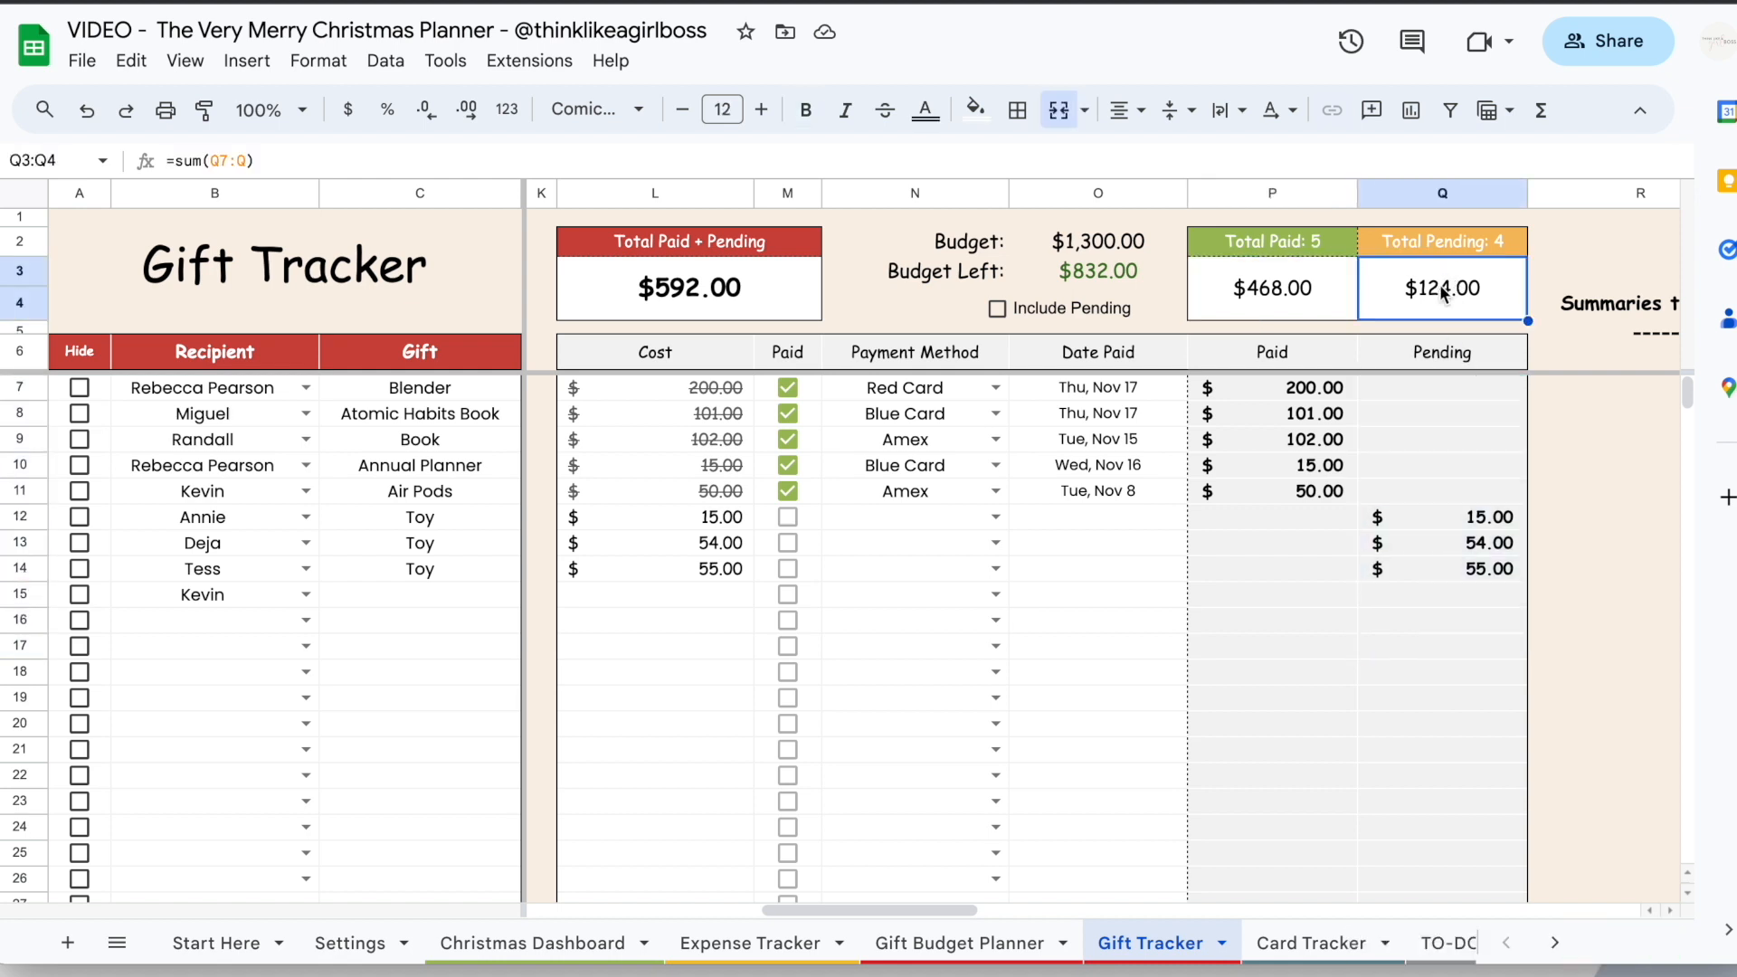
# Trace the gift budget to its source in the Expense Tracker, and inspect the Budget Left formula in the Gift Tracker
pyautogui.click(1090, 621)
pyautogui.click(1139, 246)
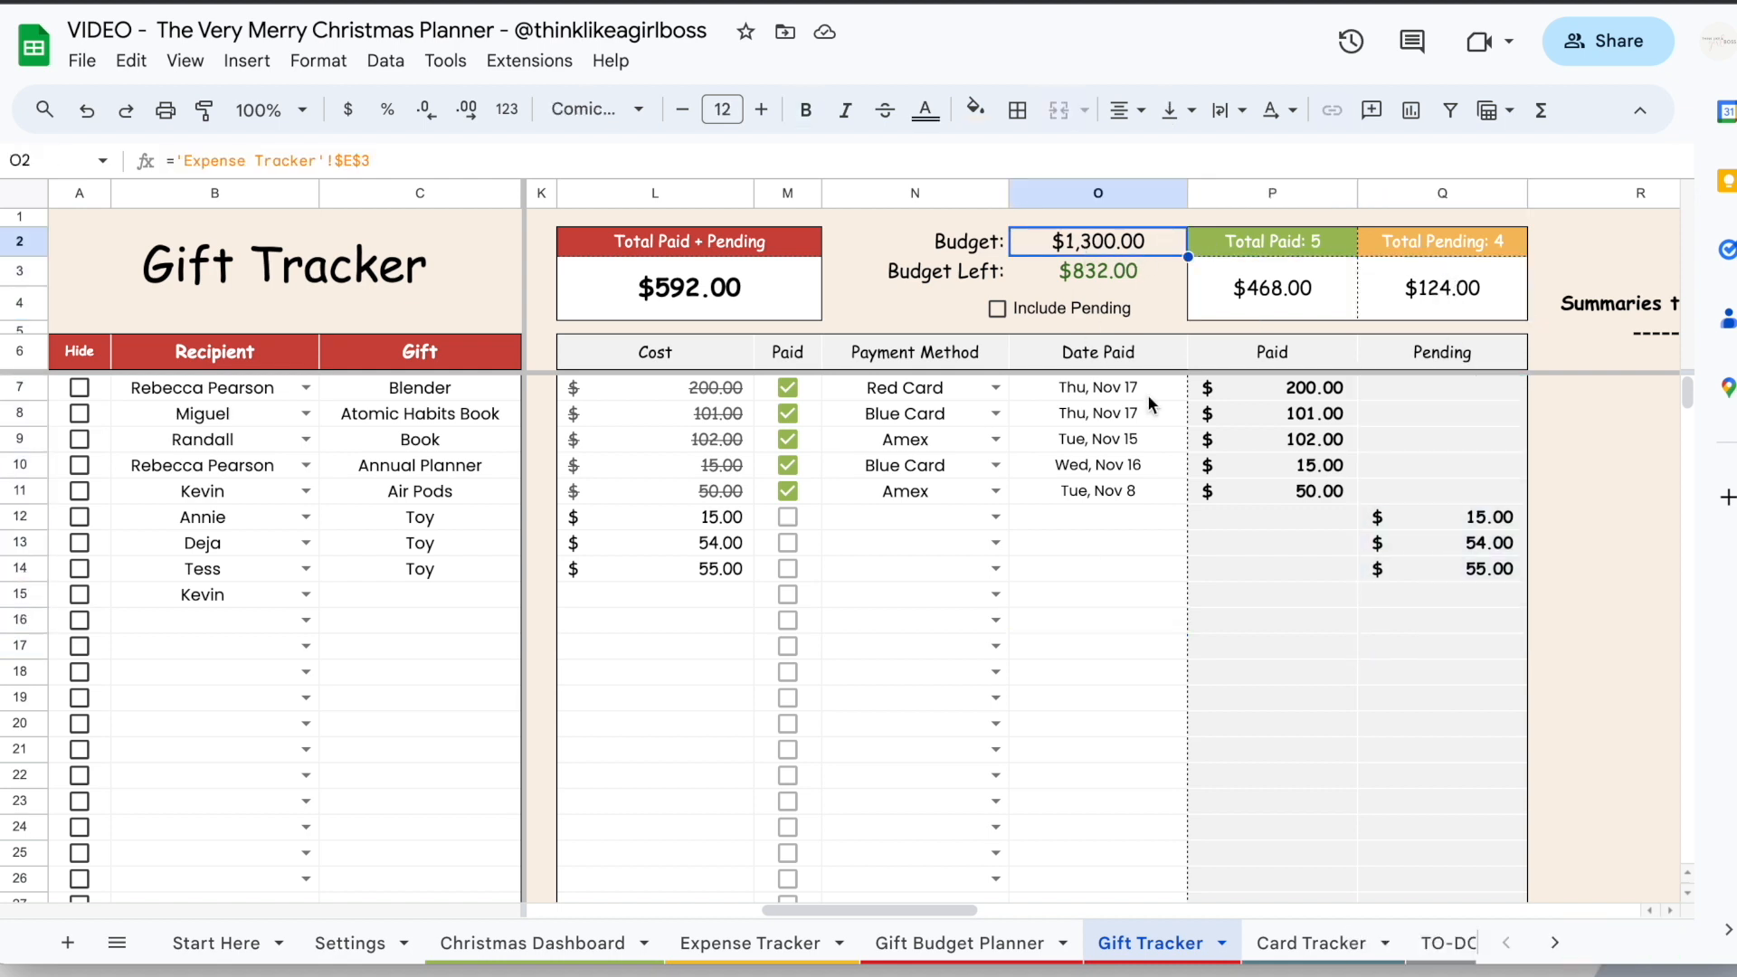
pyautogui.click(774, 941)
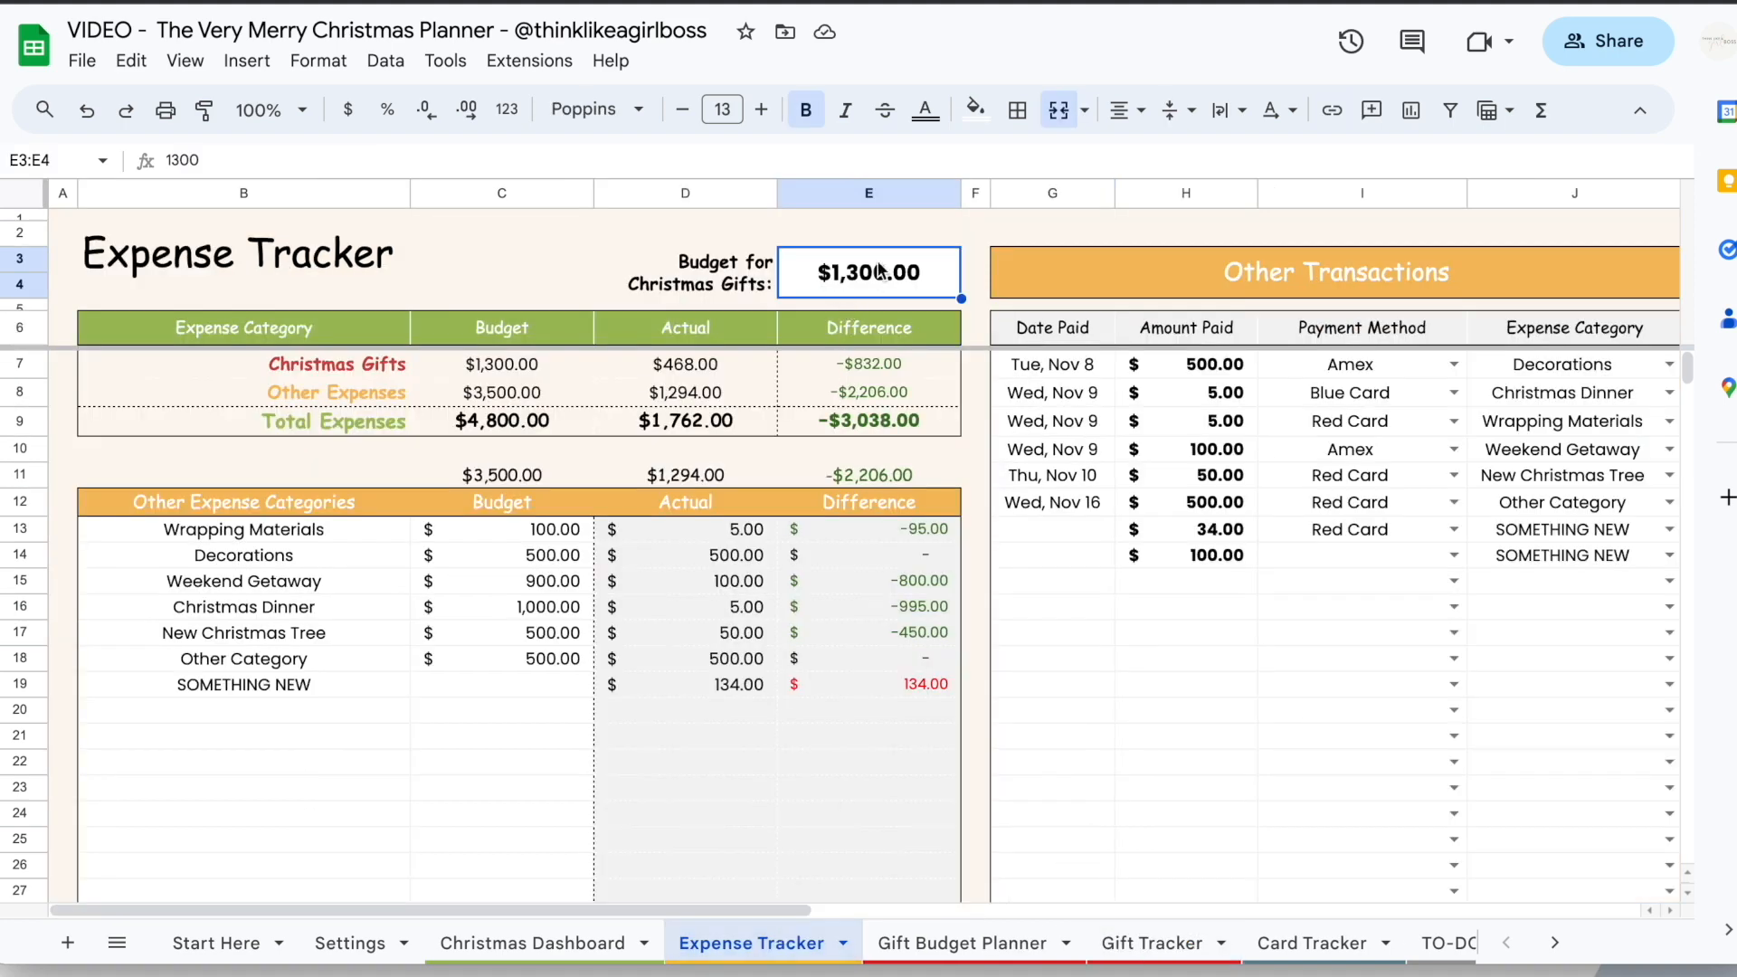
pyautogui.click(1167, 932)
pyautogui.click(1154, 289)
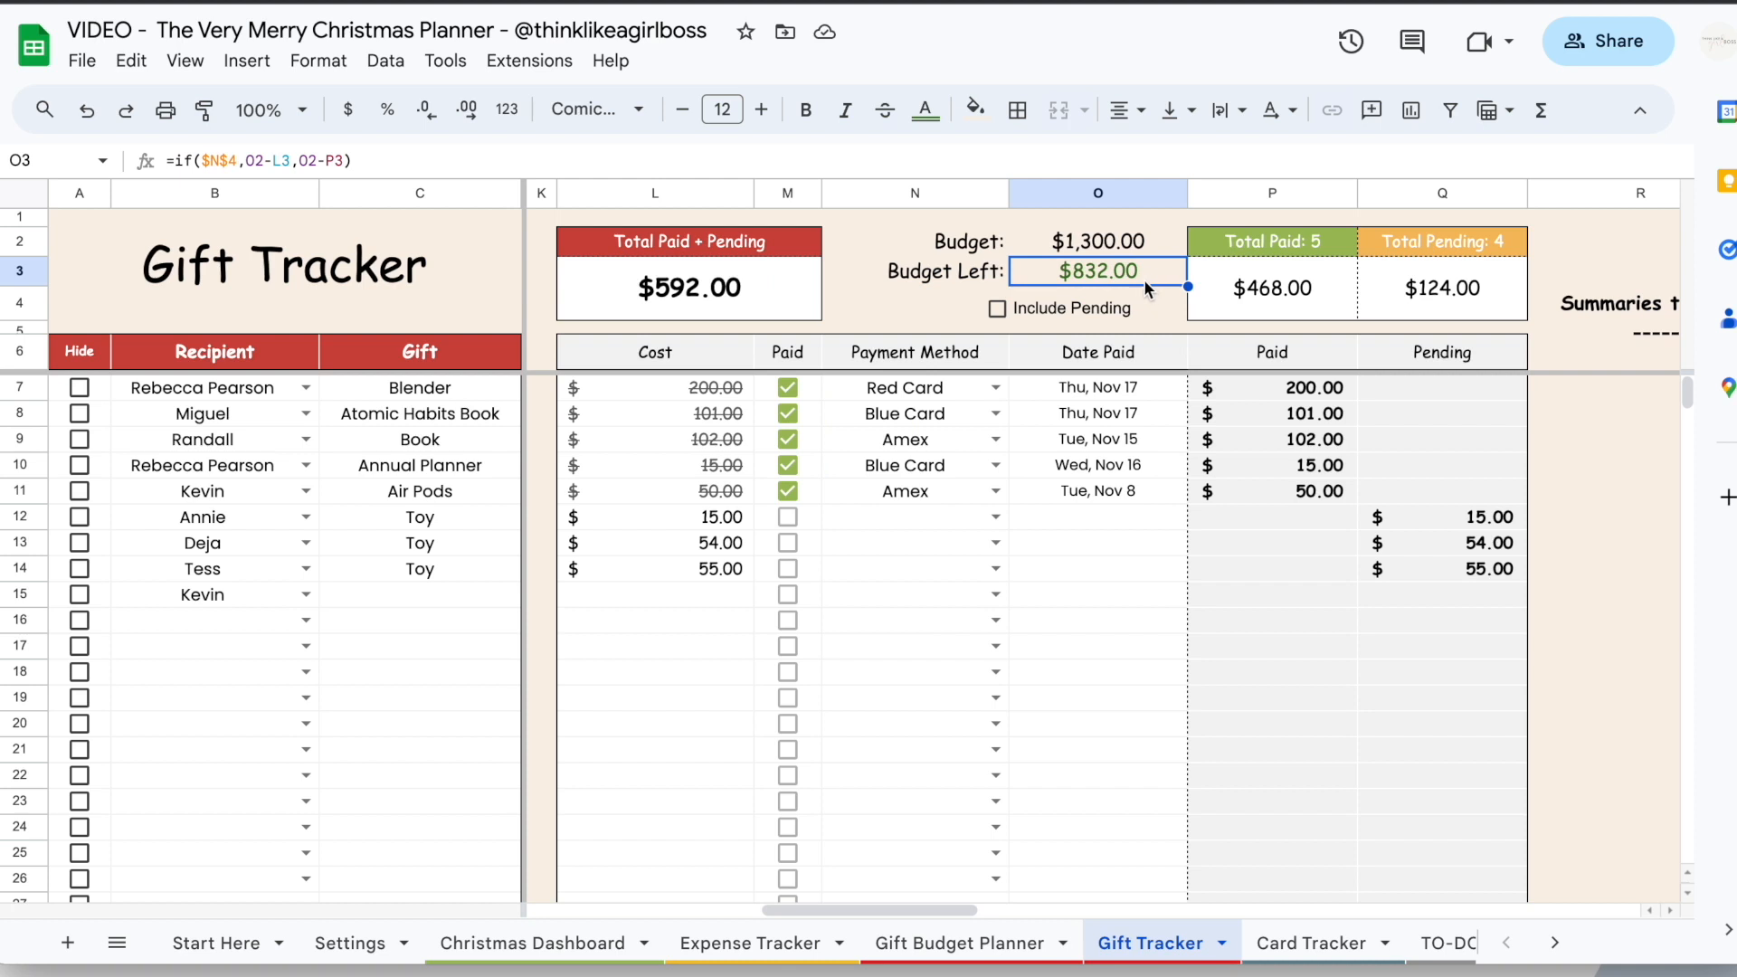
# Mark the toy gifts in rows 12 to 14 as paid to check Budget Left, and clear those marks again
pyautogui.click(787, 517)
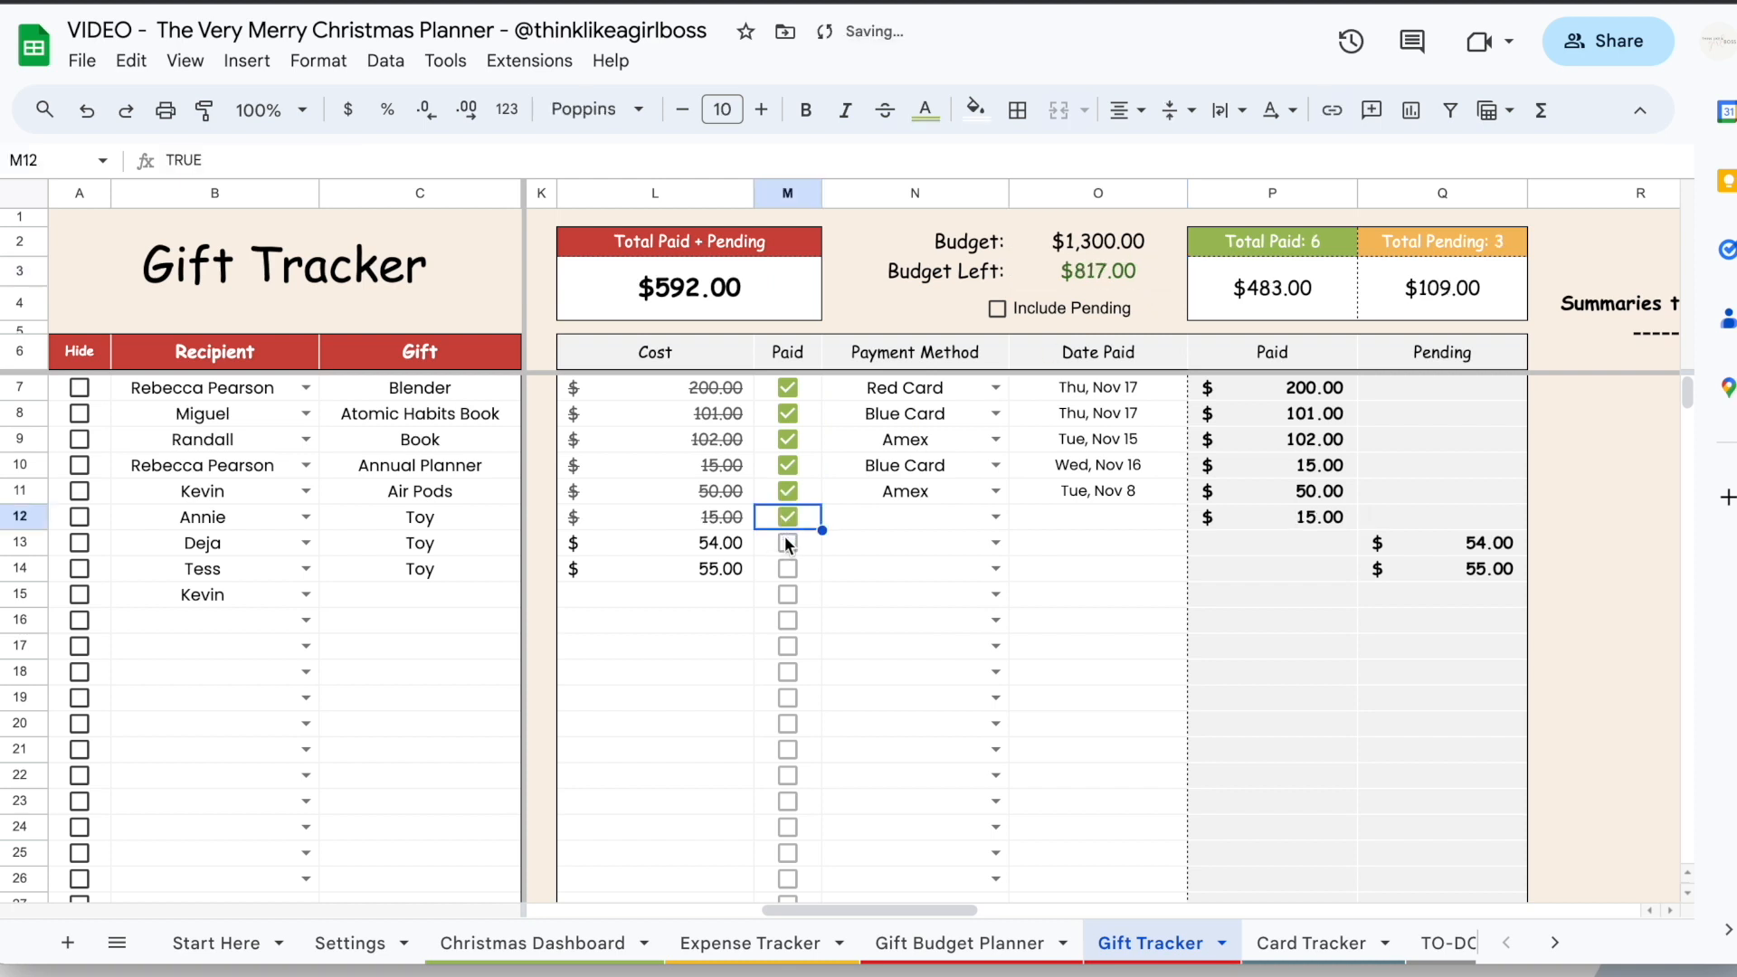
pyautogui.click(787, 543)
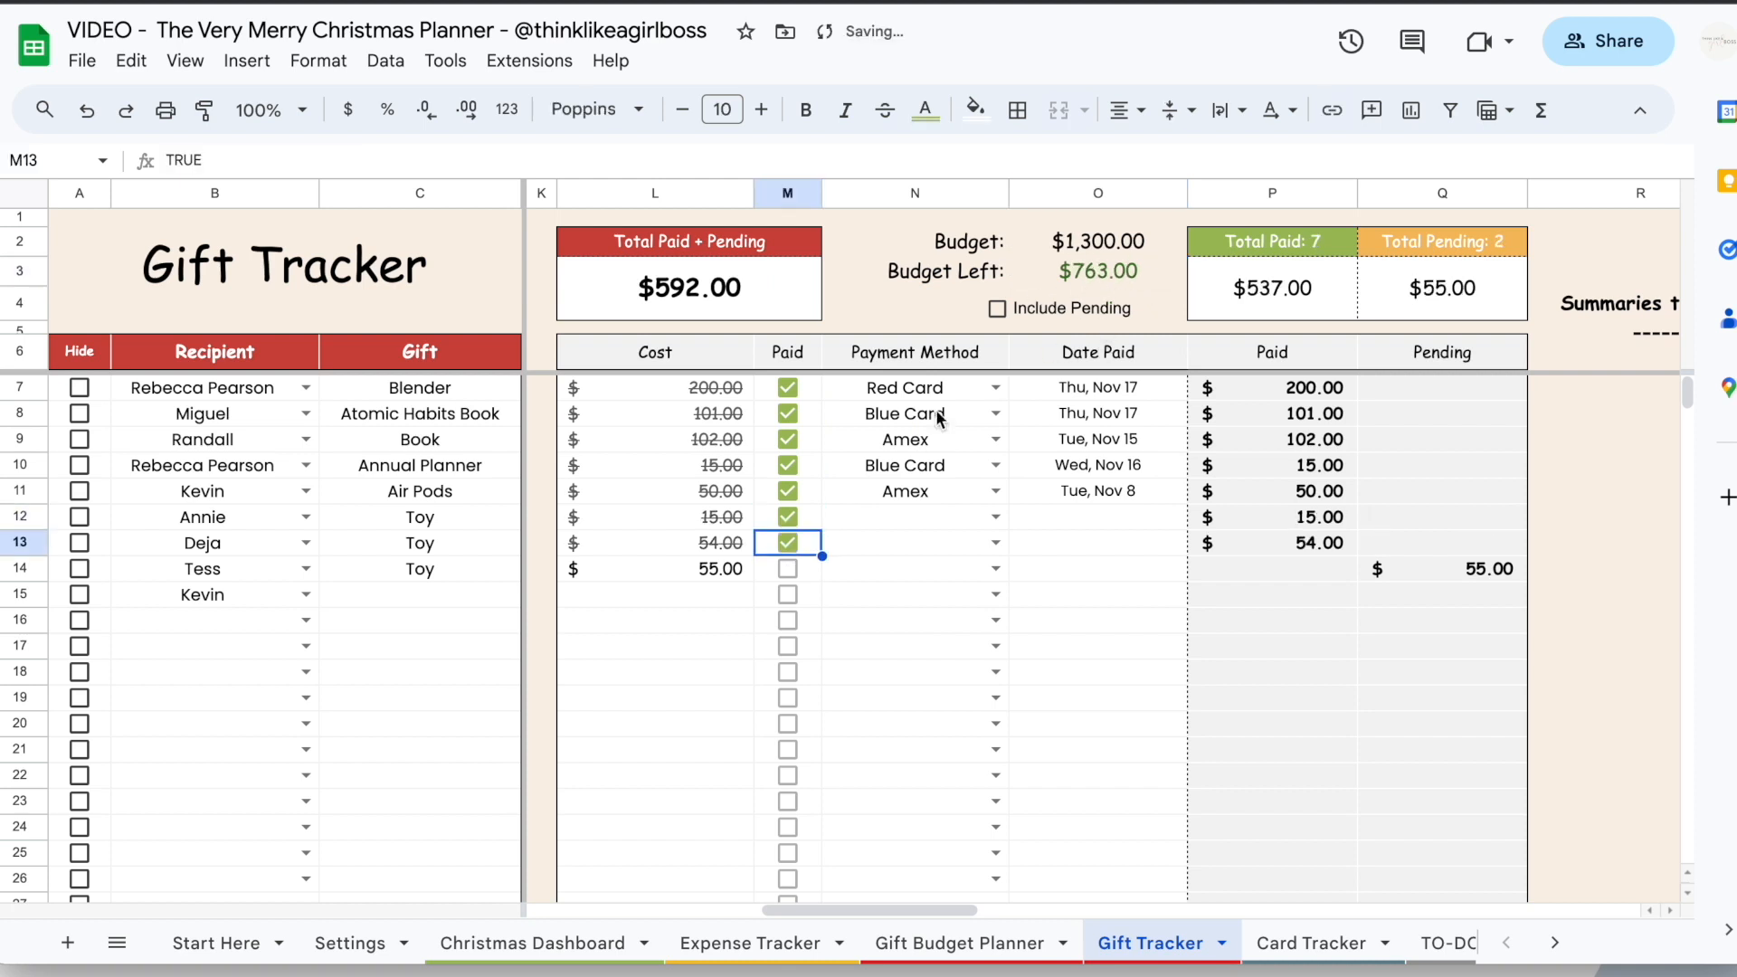
pyautogui.click(787, 568)
pyautogui.click(786, 568)
pyautogui.click(786, 543)
pyautogui.click(786, 517)
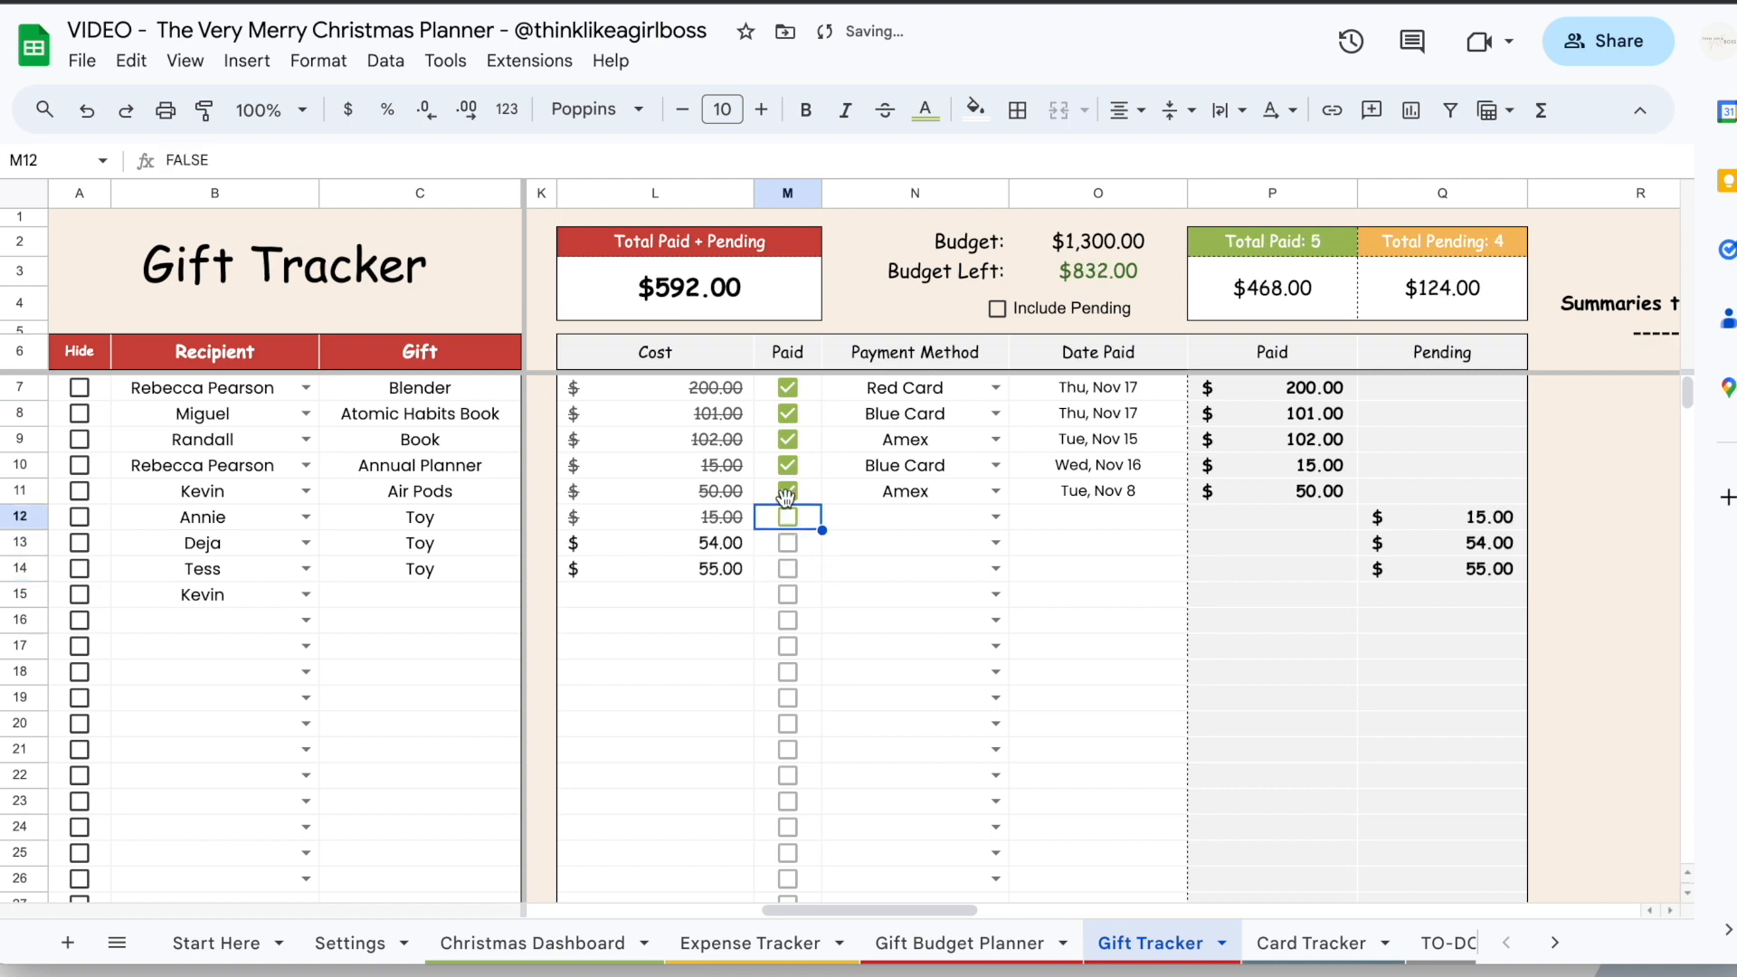
# Clear the Paid mark for the Air Pods in row 11 and highlight the unpaid costs in L11:L14
pyautogui.click(786, 492)
pyautogui.moveTo(724, 493); pyautogui.dragTo(721, 578)
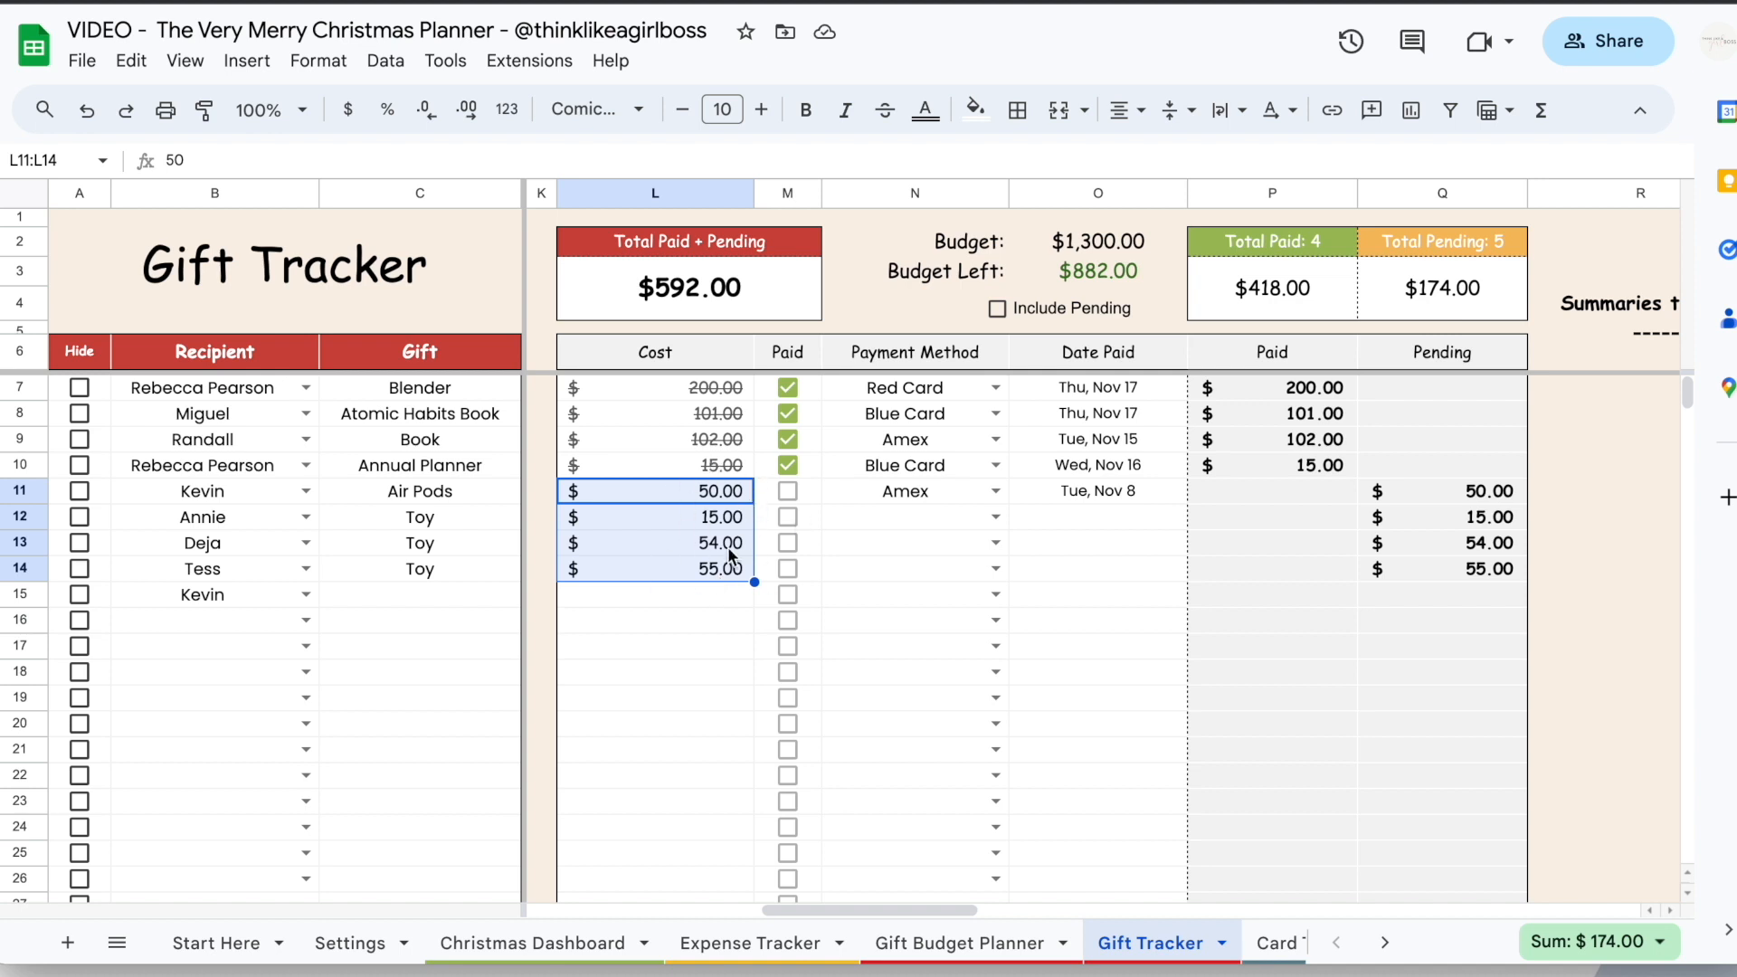
# Include pending costs in Budget Left, review the costs in L7:L14, and turn Include Pending back off
pyautogui.click(997, 311)
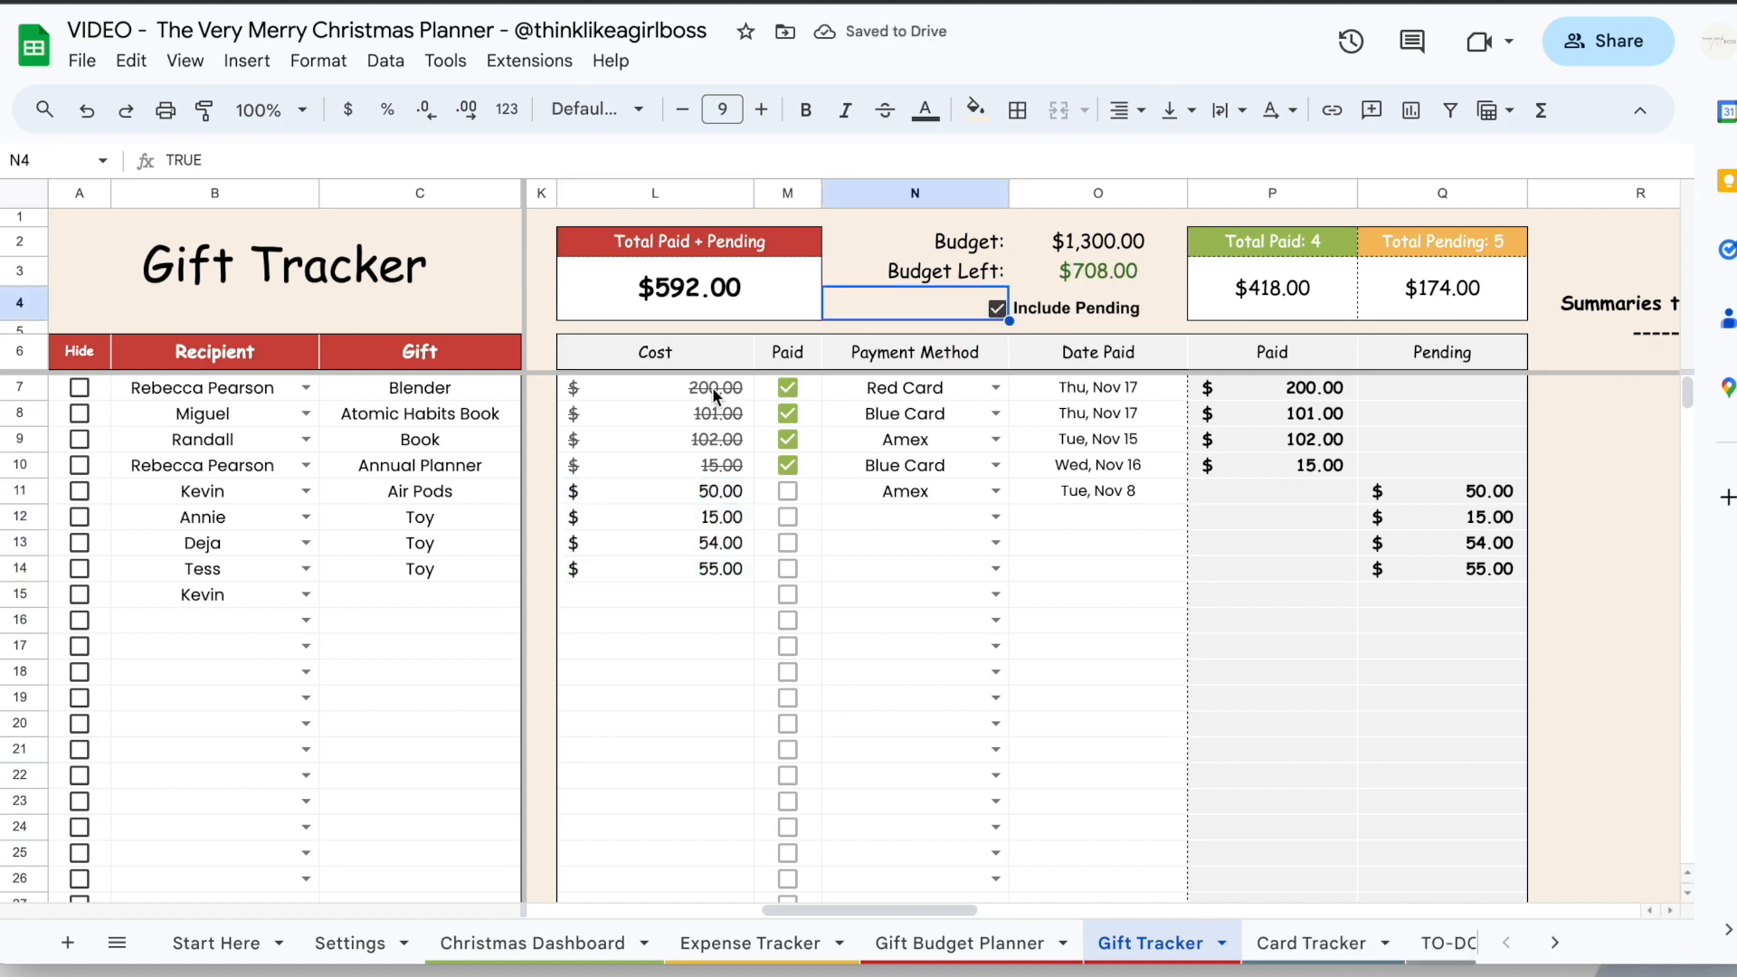
pyautogui.moveTo(713, 387); pyautogui.dragTo(693, 566)
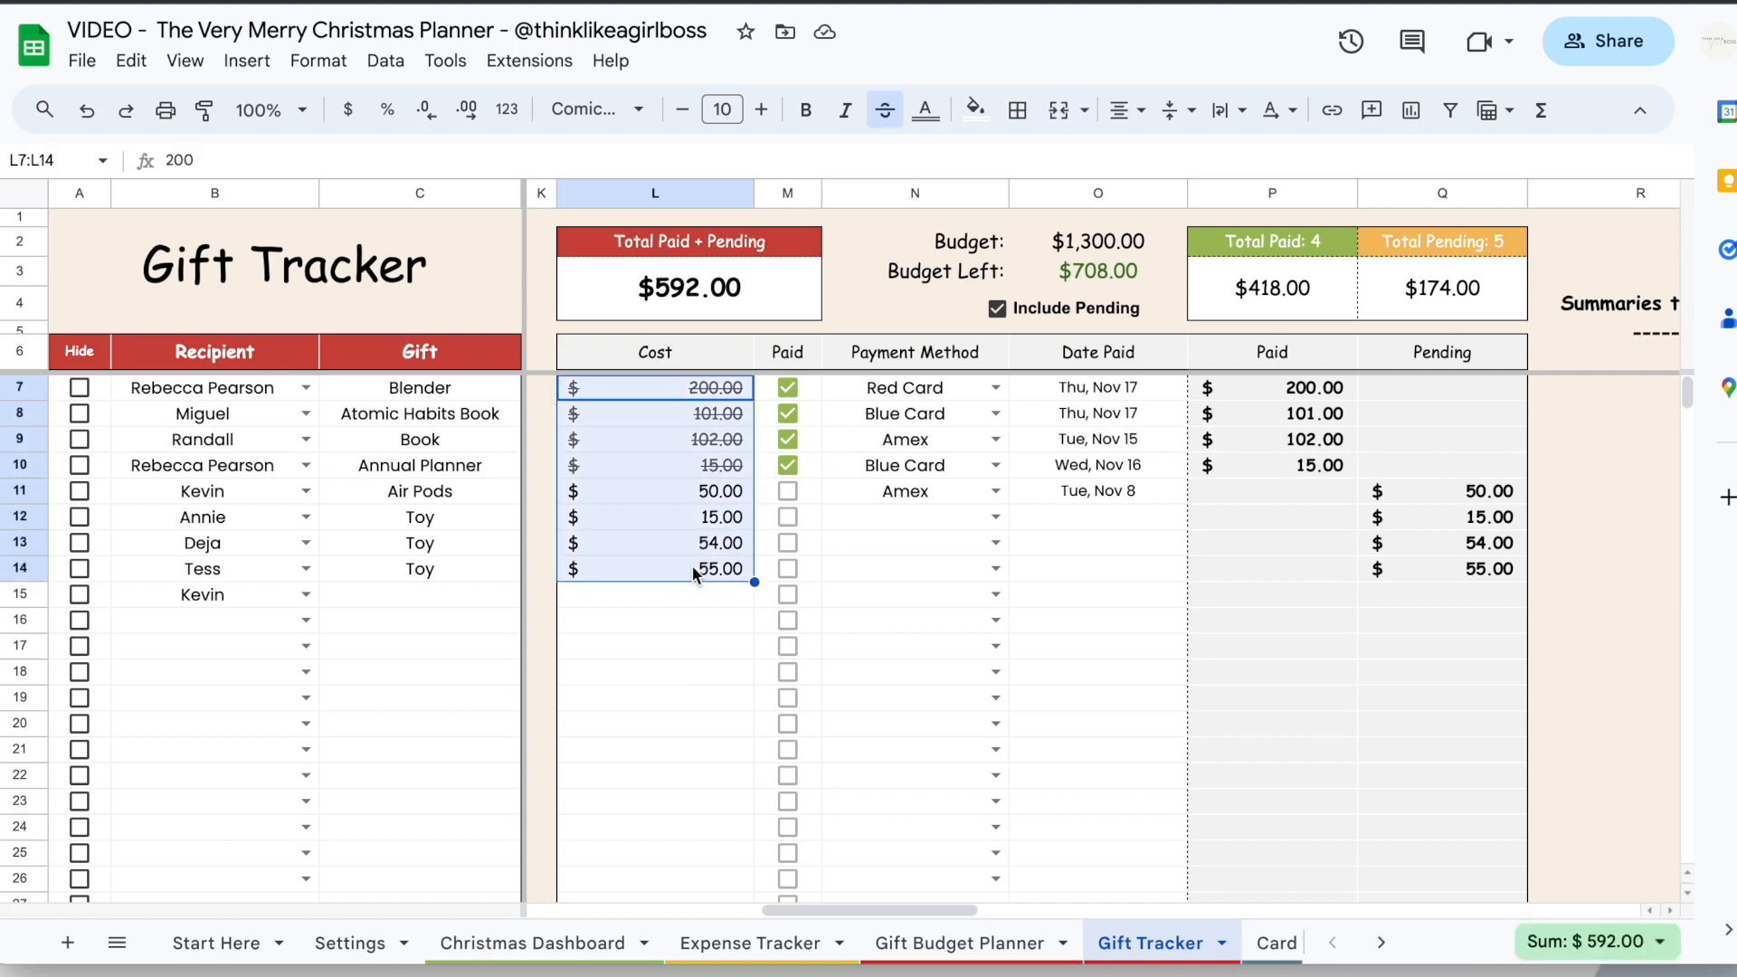
pyautogui.click(669, 652)
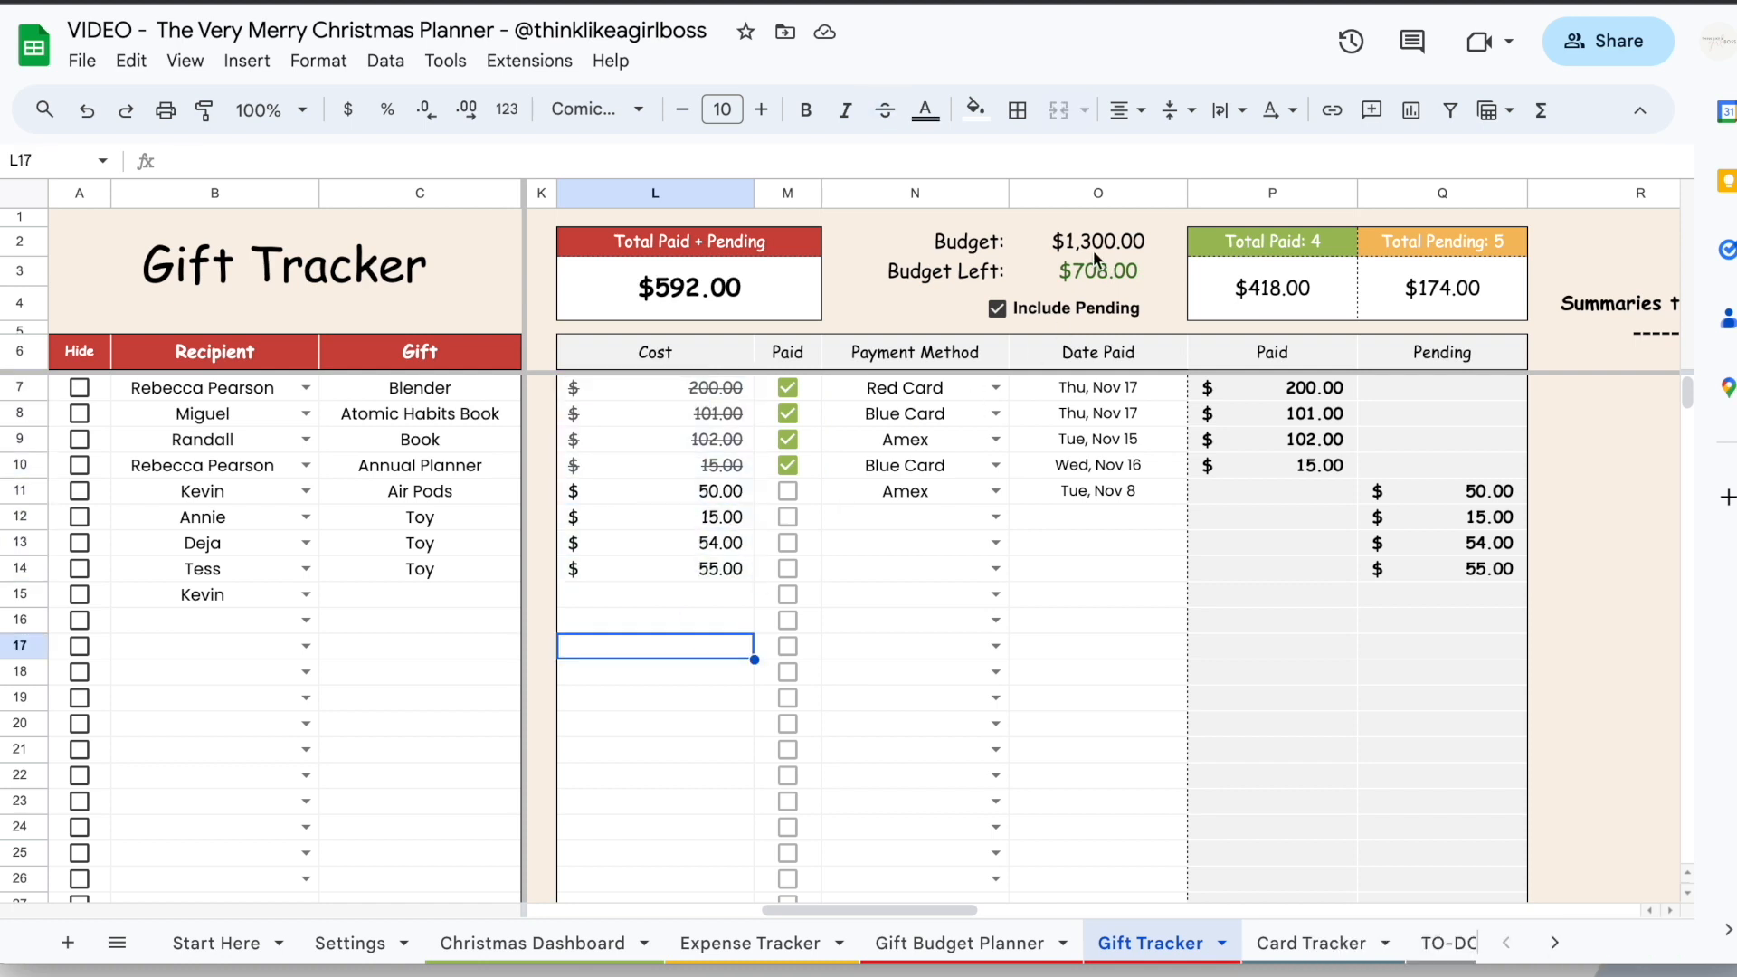
pyautogui.click(997, 309)
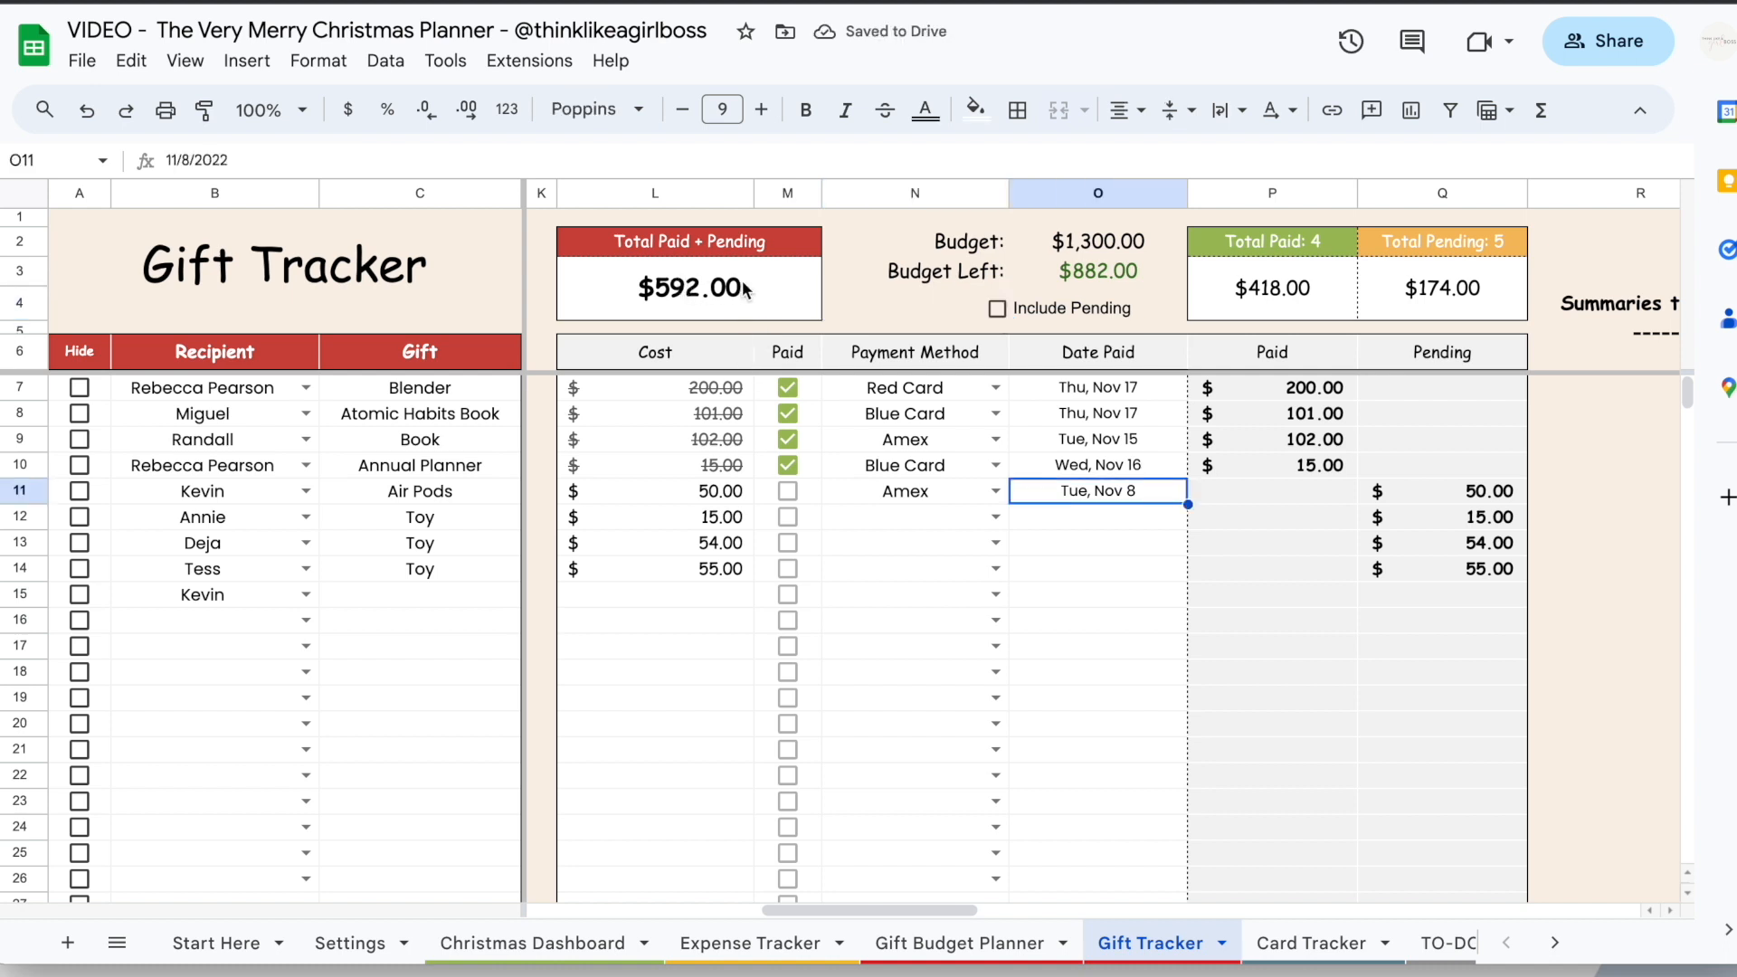
# Examine how the Total Paid and Total Pending amounts combine in the Total Paid + Pending cell
pyautogui.click(744, 284)
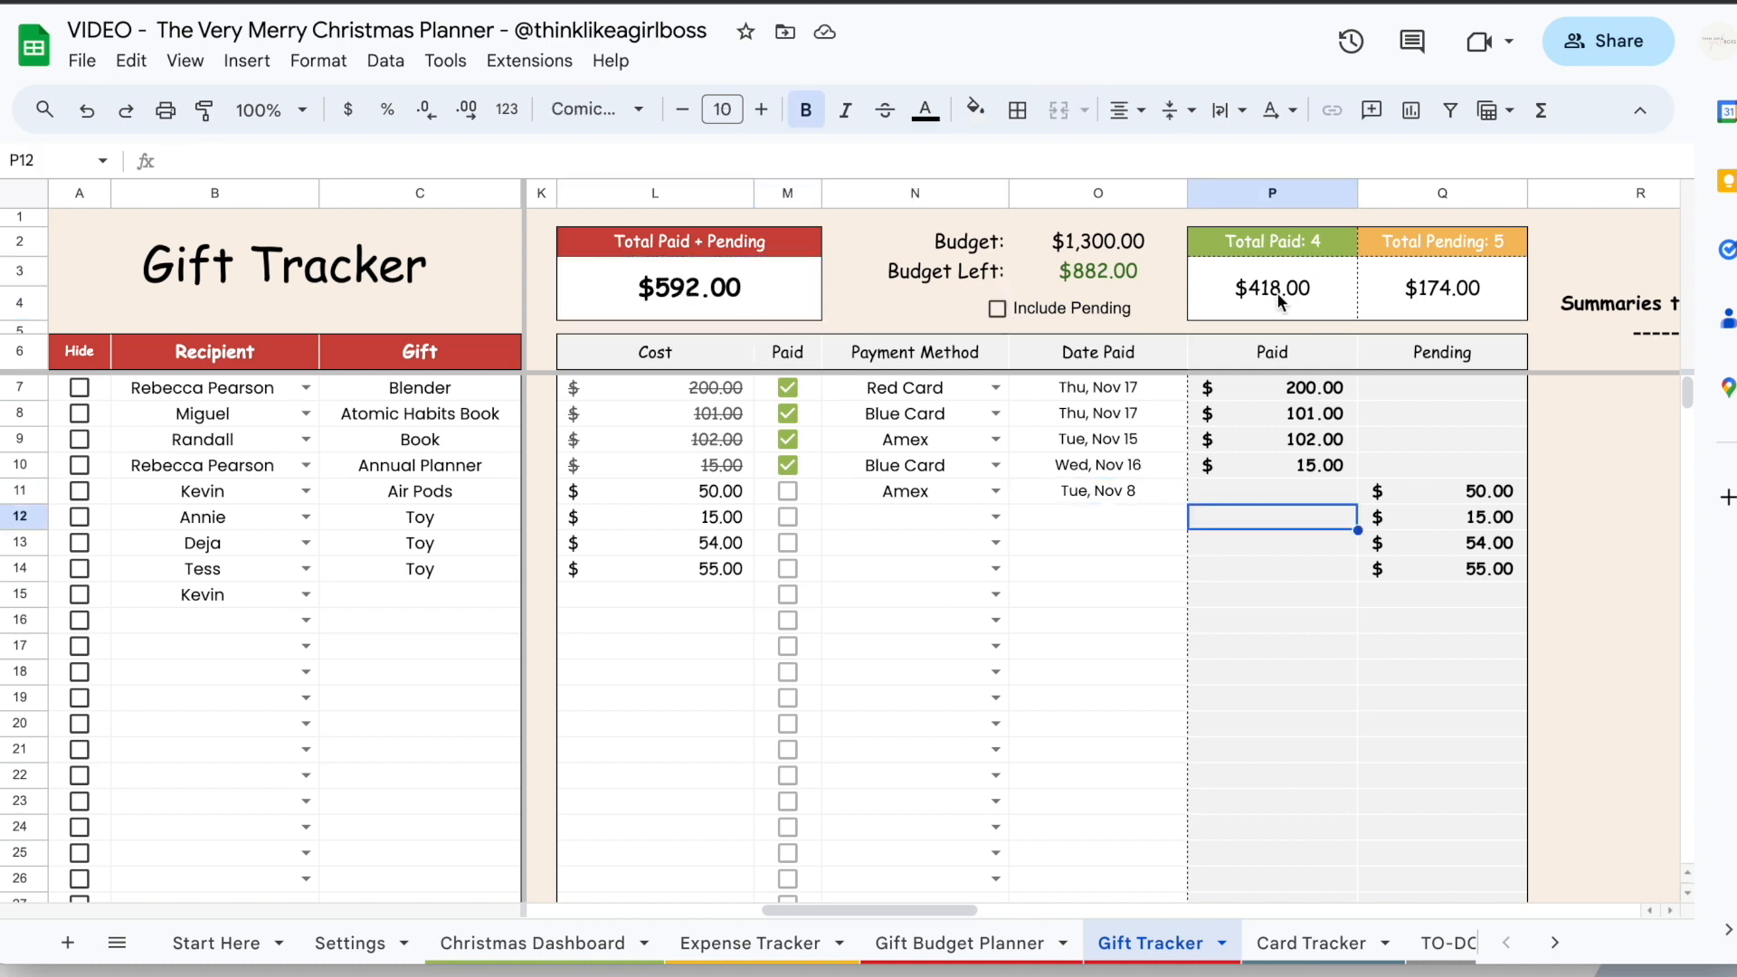
pyautogui.click(1277, 291)
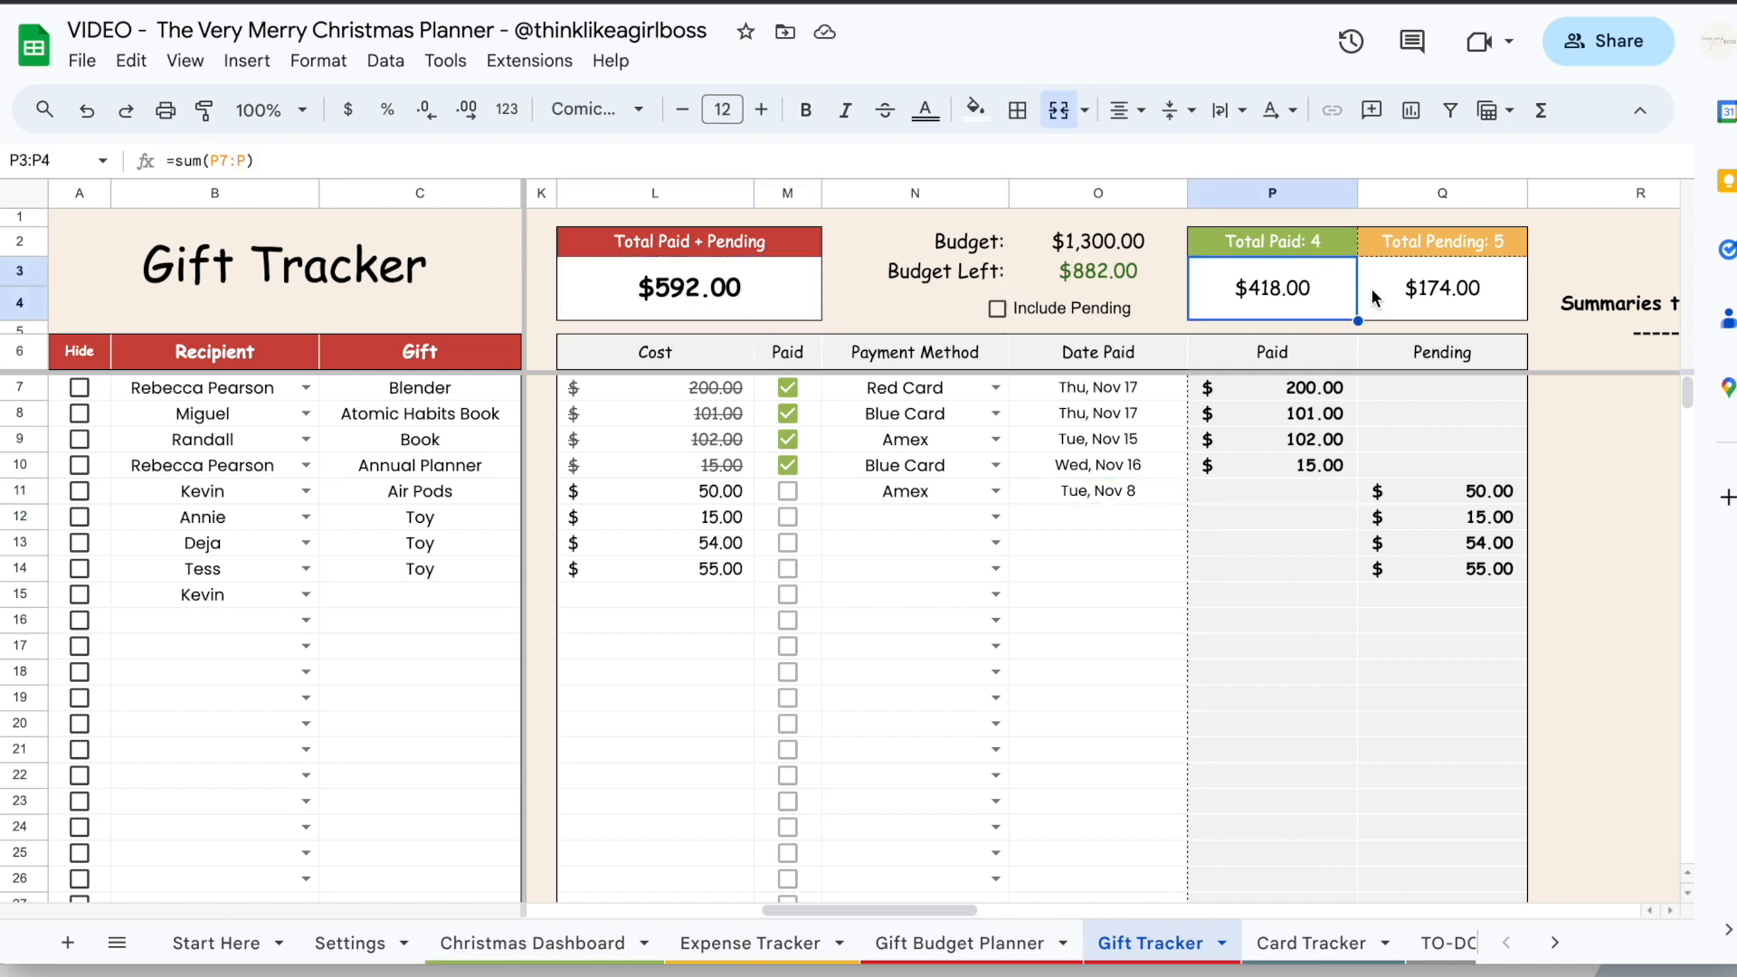
pyautogui.click(1423, 291)
pyautogui.moveTo(1312, 297); pyautogui.dragTo(1384, 297)
pyautogui.click(652, 300)
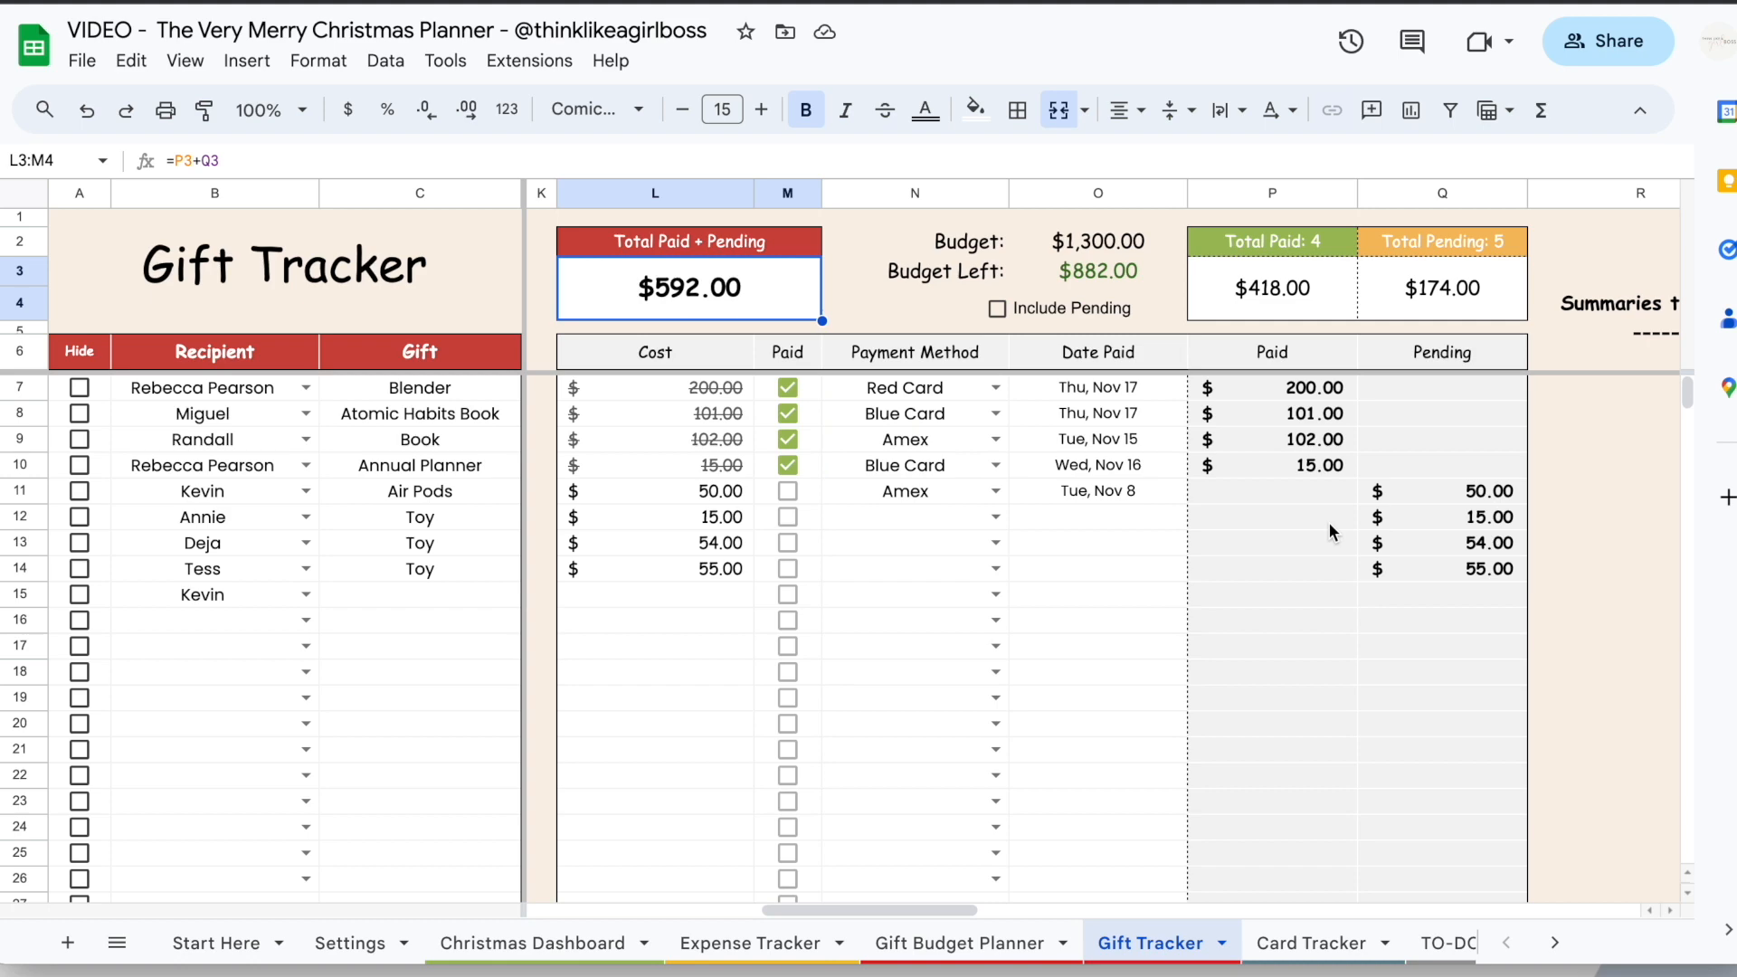
# Review the automated Christmas Gifts Transactions table in columns M to Q of the Expense Tracker
pyautogui.click(715, 946)
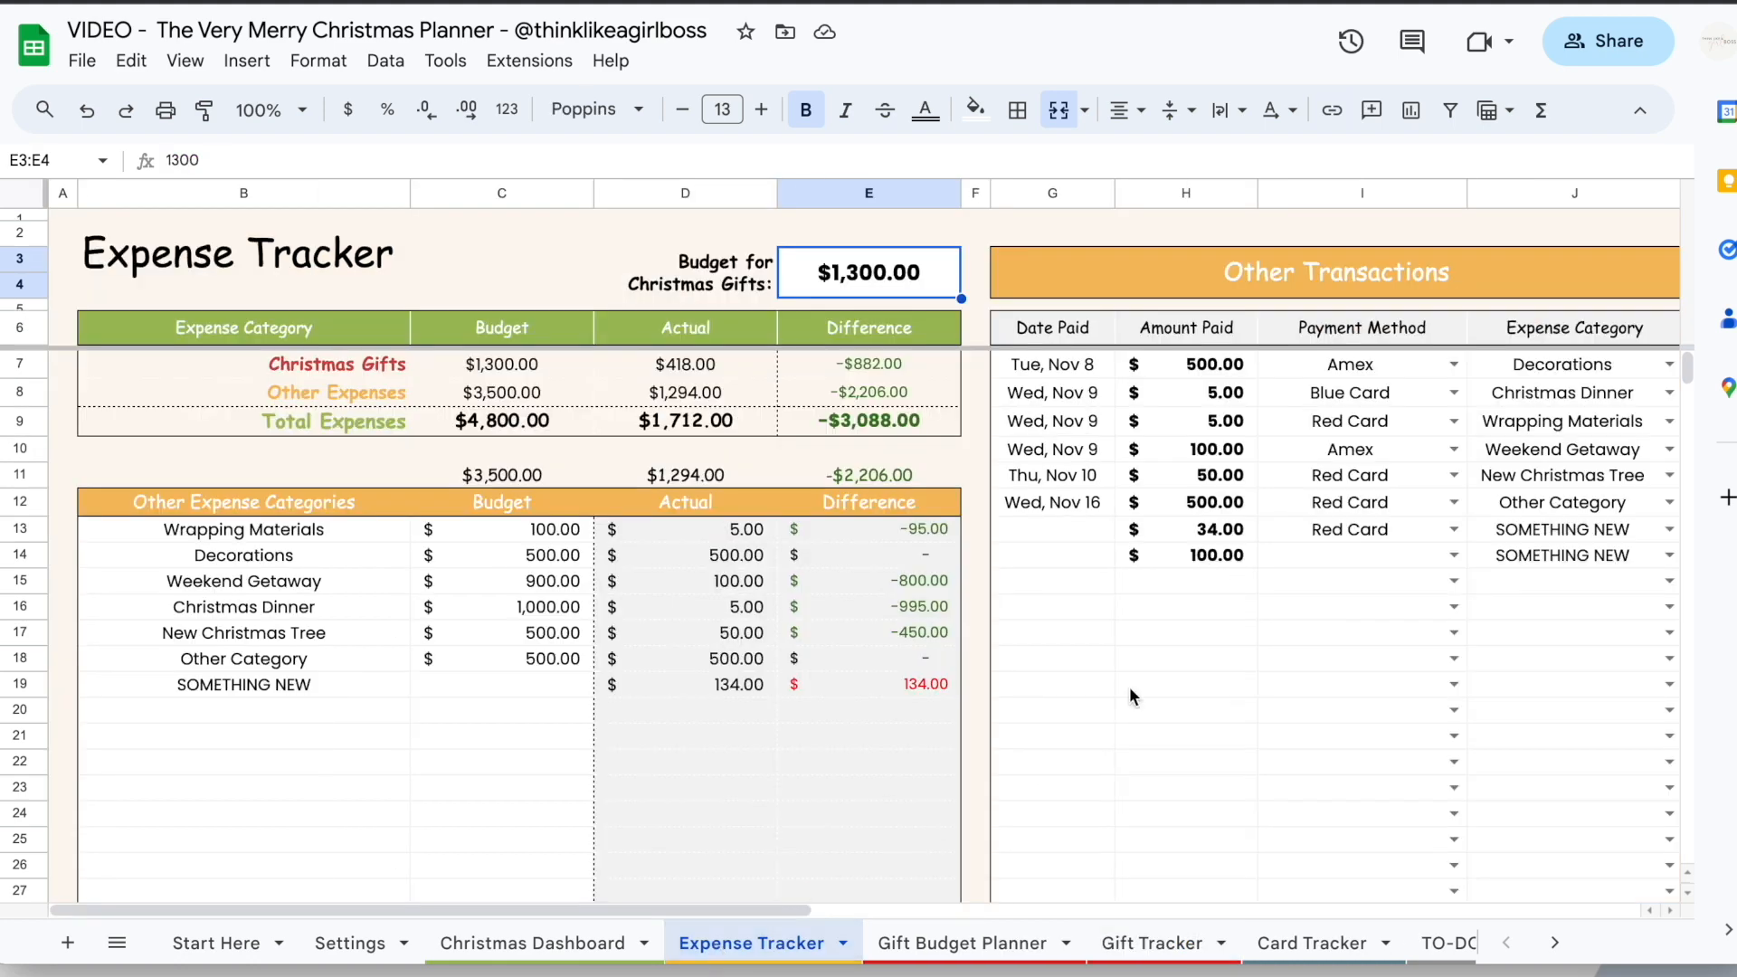
pyautogui.hscroll(10, 1129, 686)
pyautogui.moveTo(362, 191); pyautogui.dragTo(1176, 193)
pyautogui.click(873, 427)
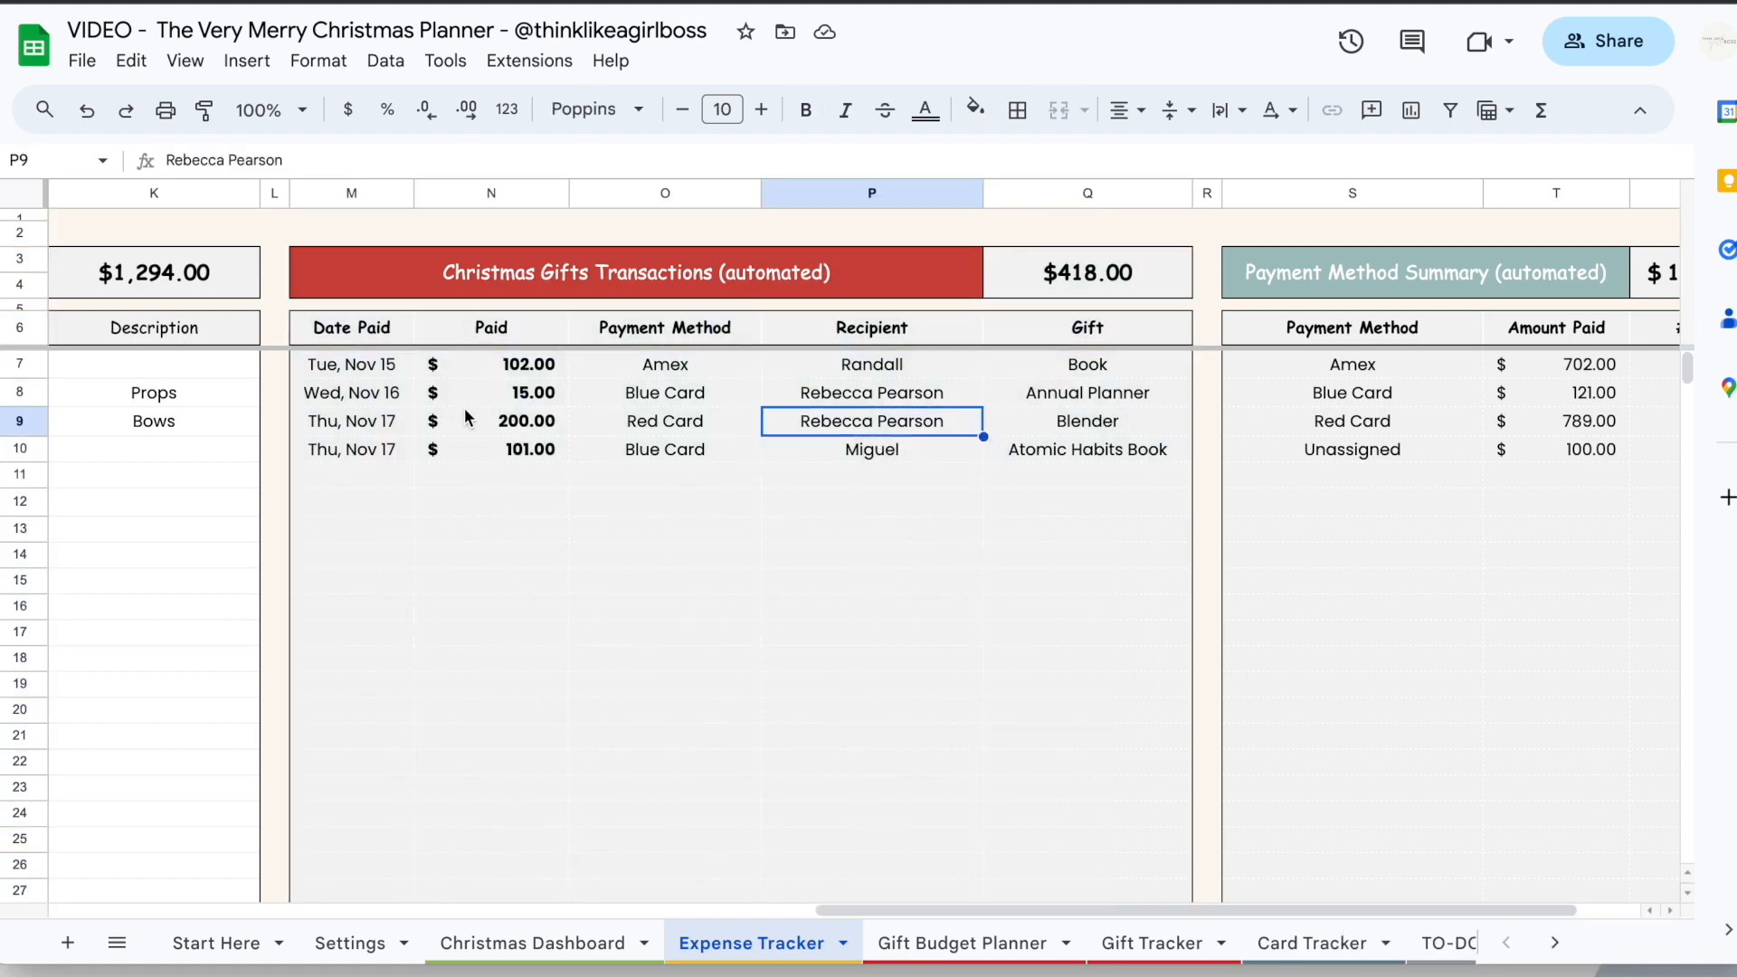
# Mark the Air Pods gift in row 11 of the Gift Tracker as paid
pyautogui.click(1147, 936)
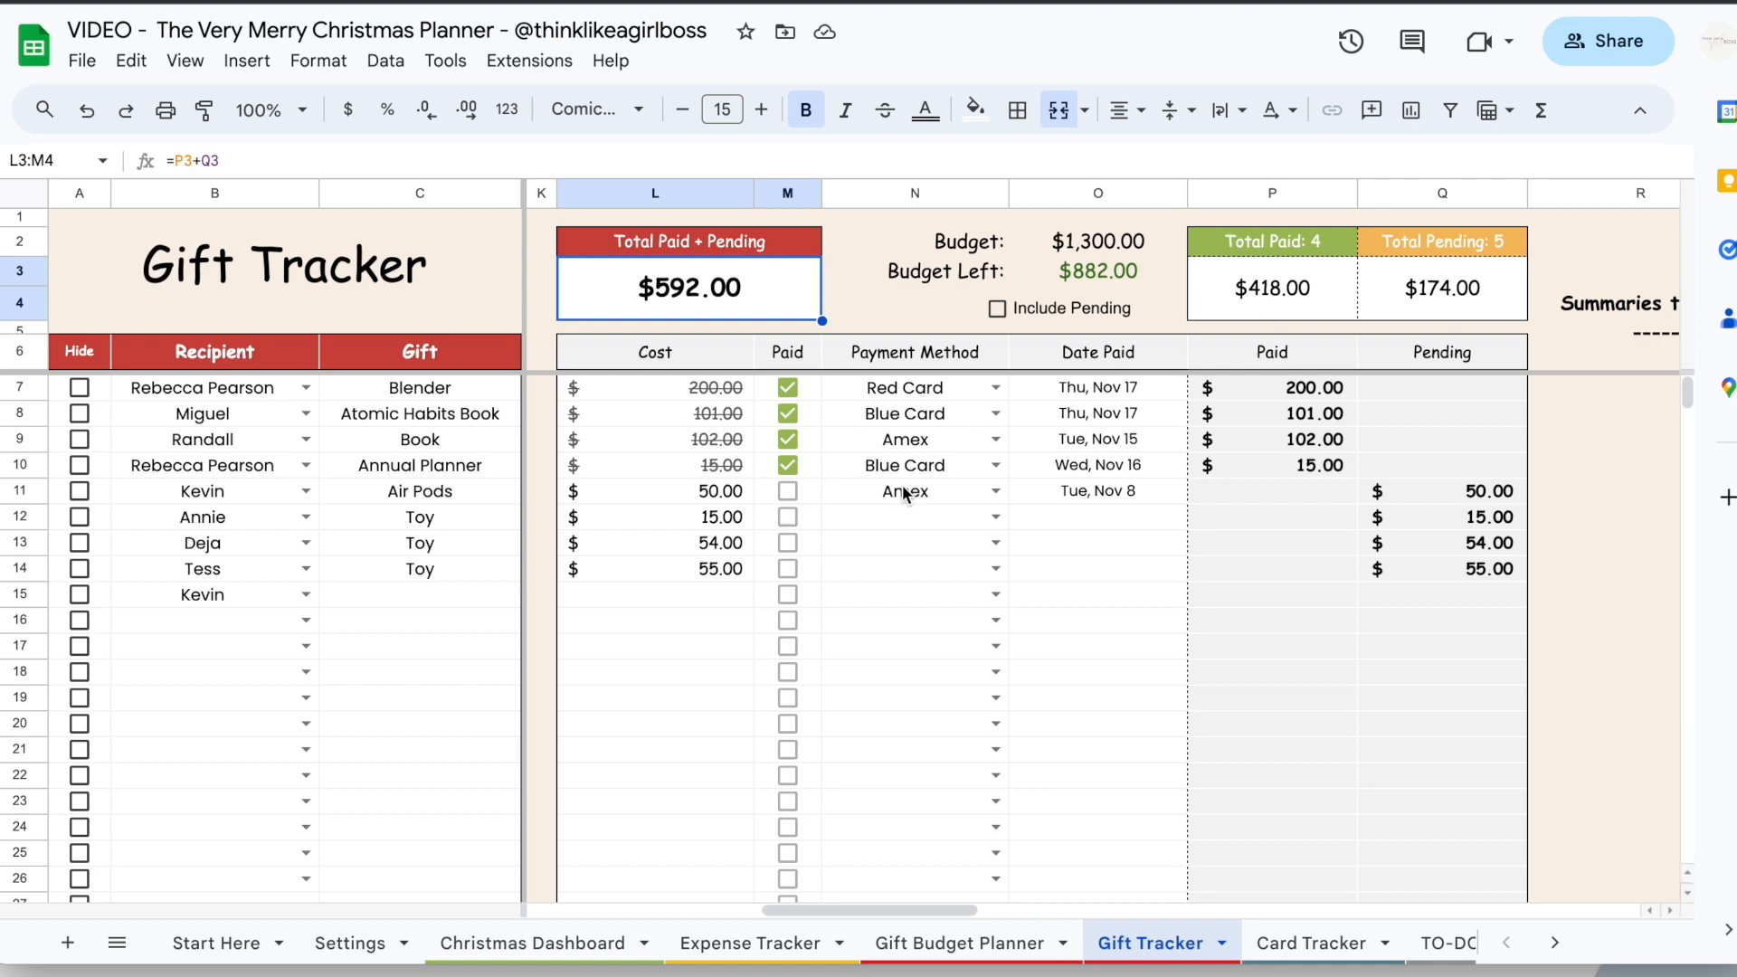
pyautogui.click(804, 491)
pyautogui.click(789, 497)
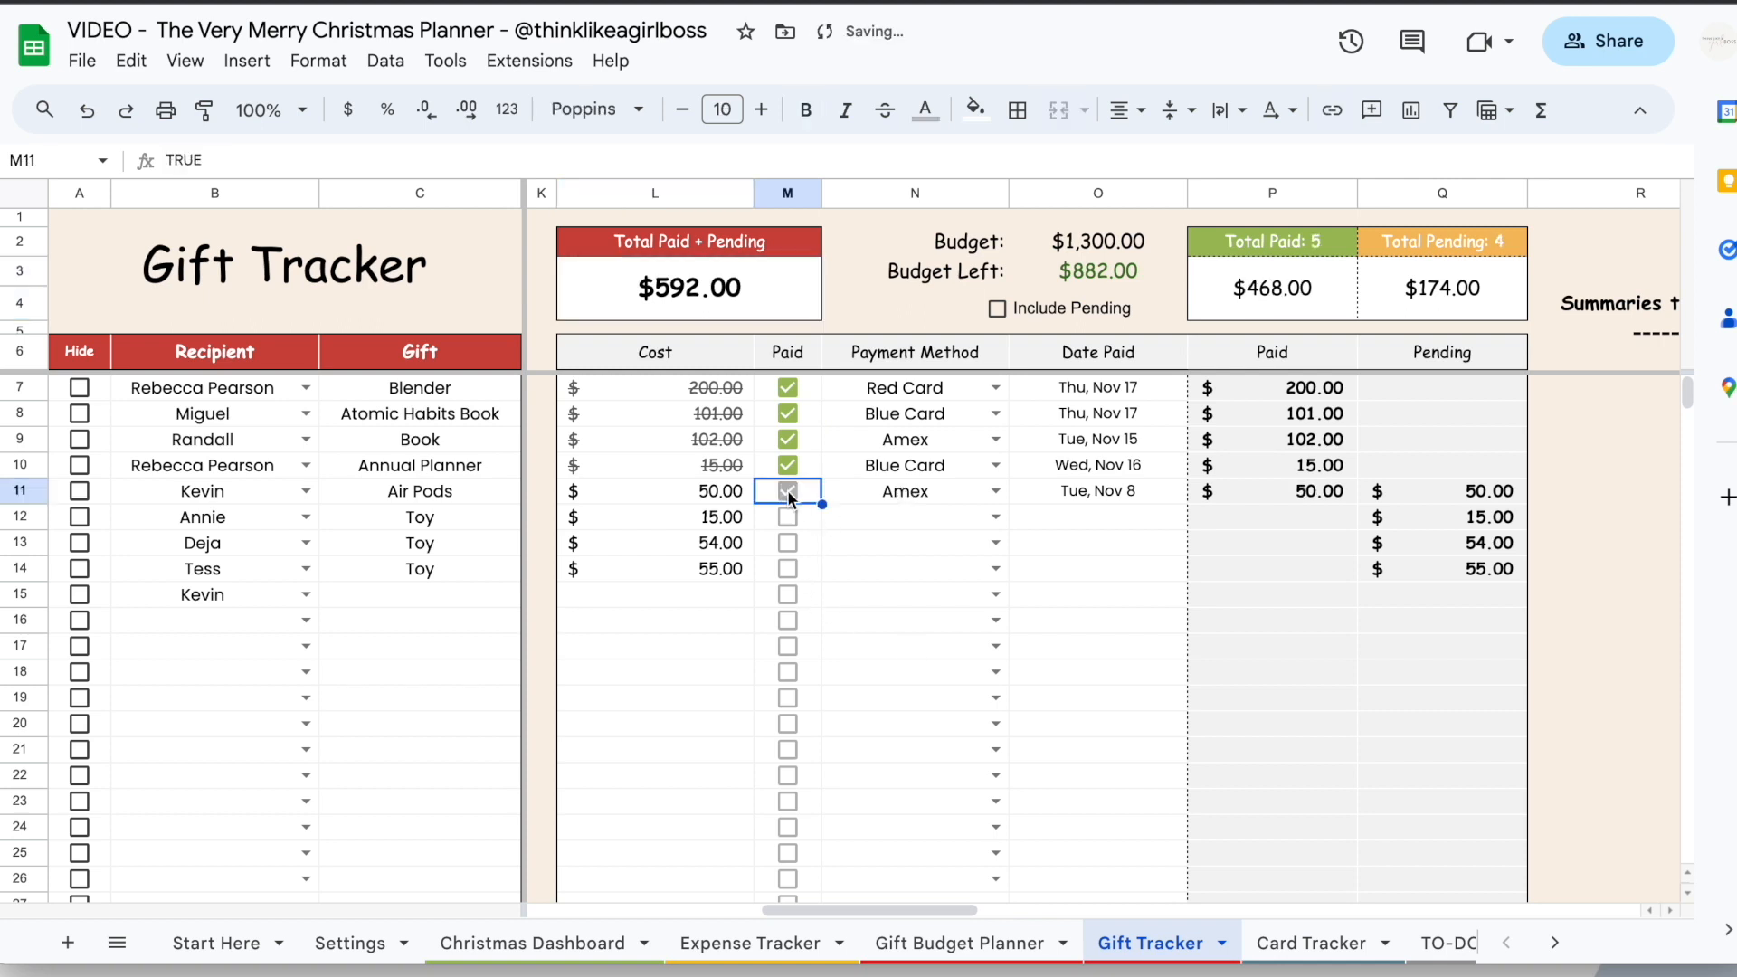
pyautogui.click(448, 496)
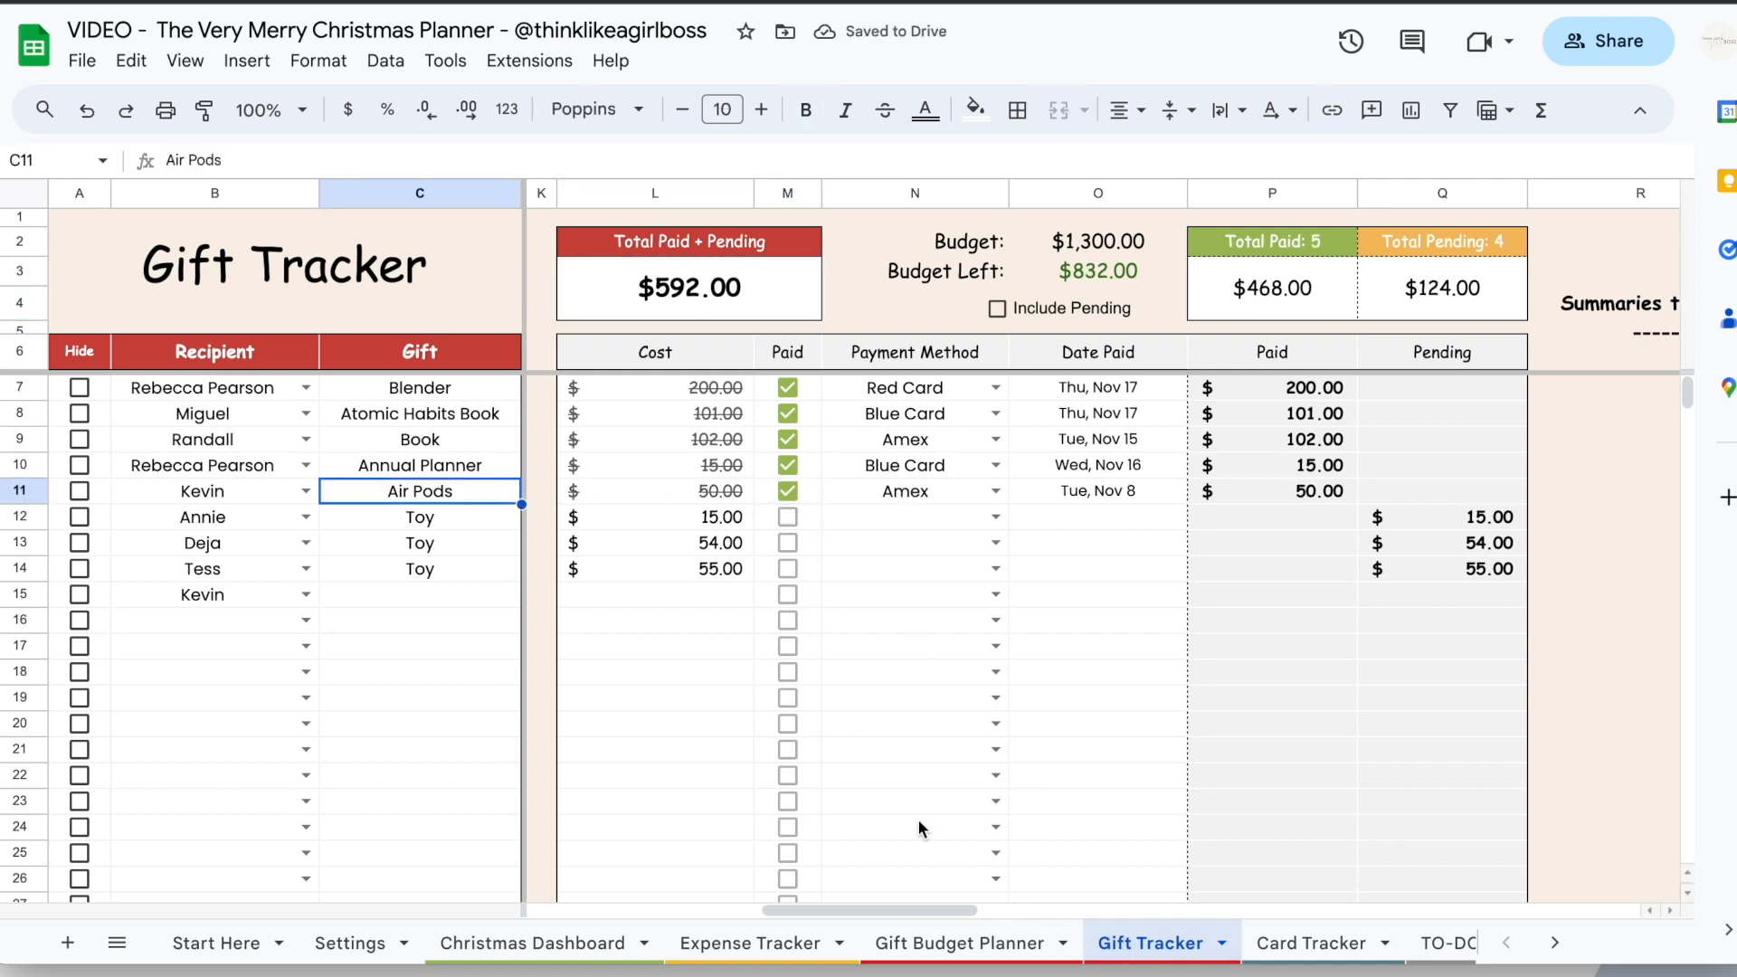
# Review the paid gift entries in M7:Q11 of the Expense Tracker's Christmas Gifts Transactions table
pyautogui.click(760, 941)
pyautogui.moveTo(378, 372); pyautogui.dragTo(1137, 365)
pyautogui.click(1095, 482)
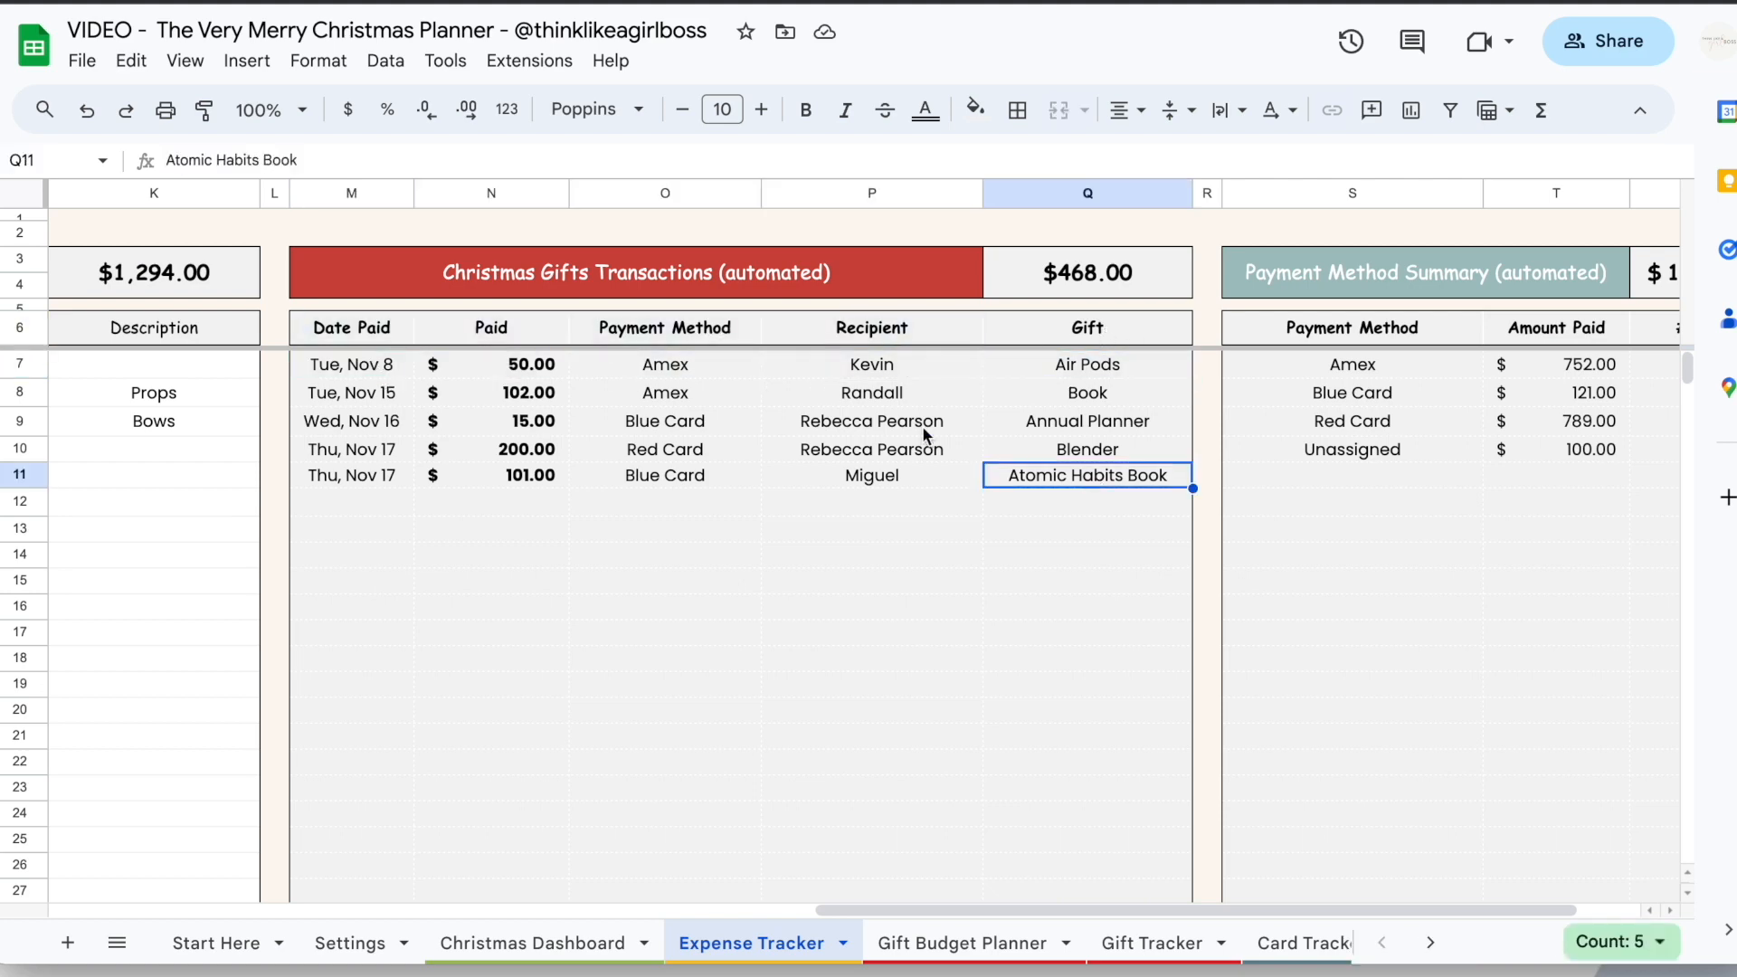
pyautogui.moveTo(399, 364); pyautogui.dragTo(976, 434)
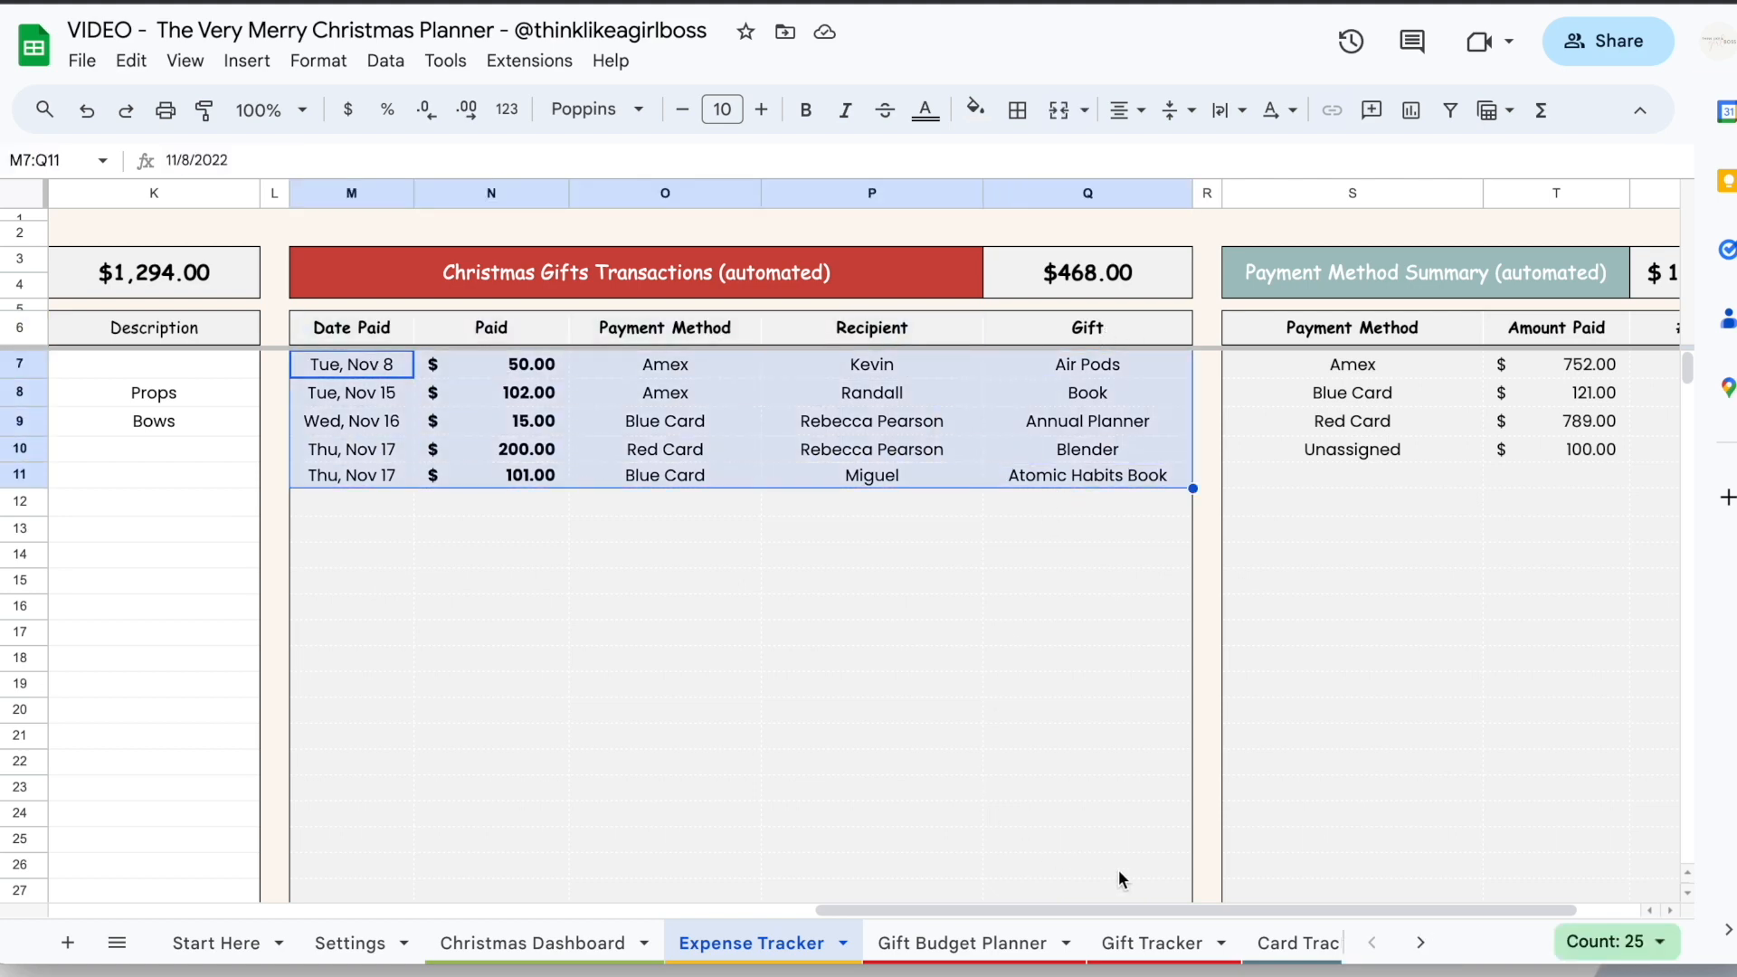
# Mark the three Toy gifts in rows 12 to 14 of the Gift Tracker as paid
pyautogui.click(1165, 944)
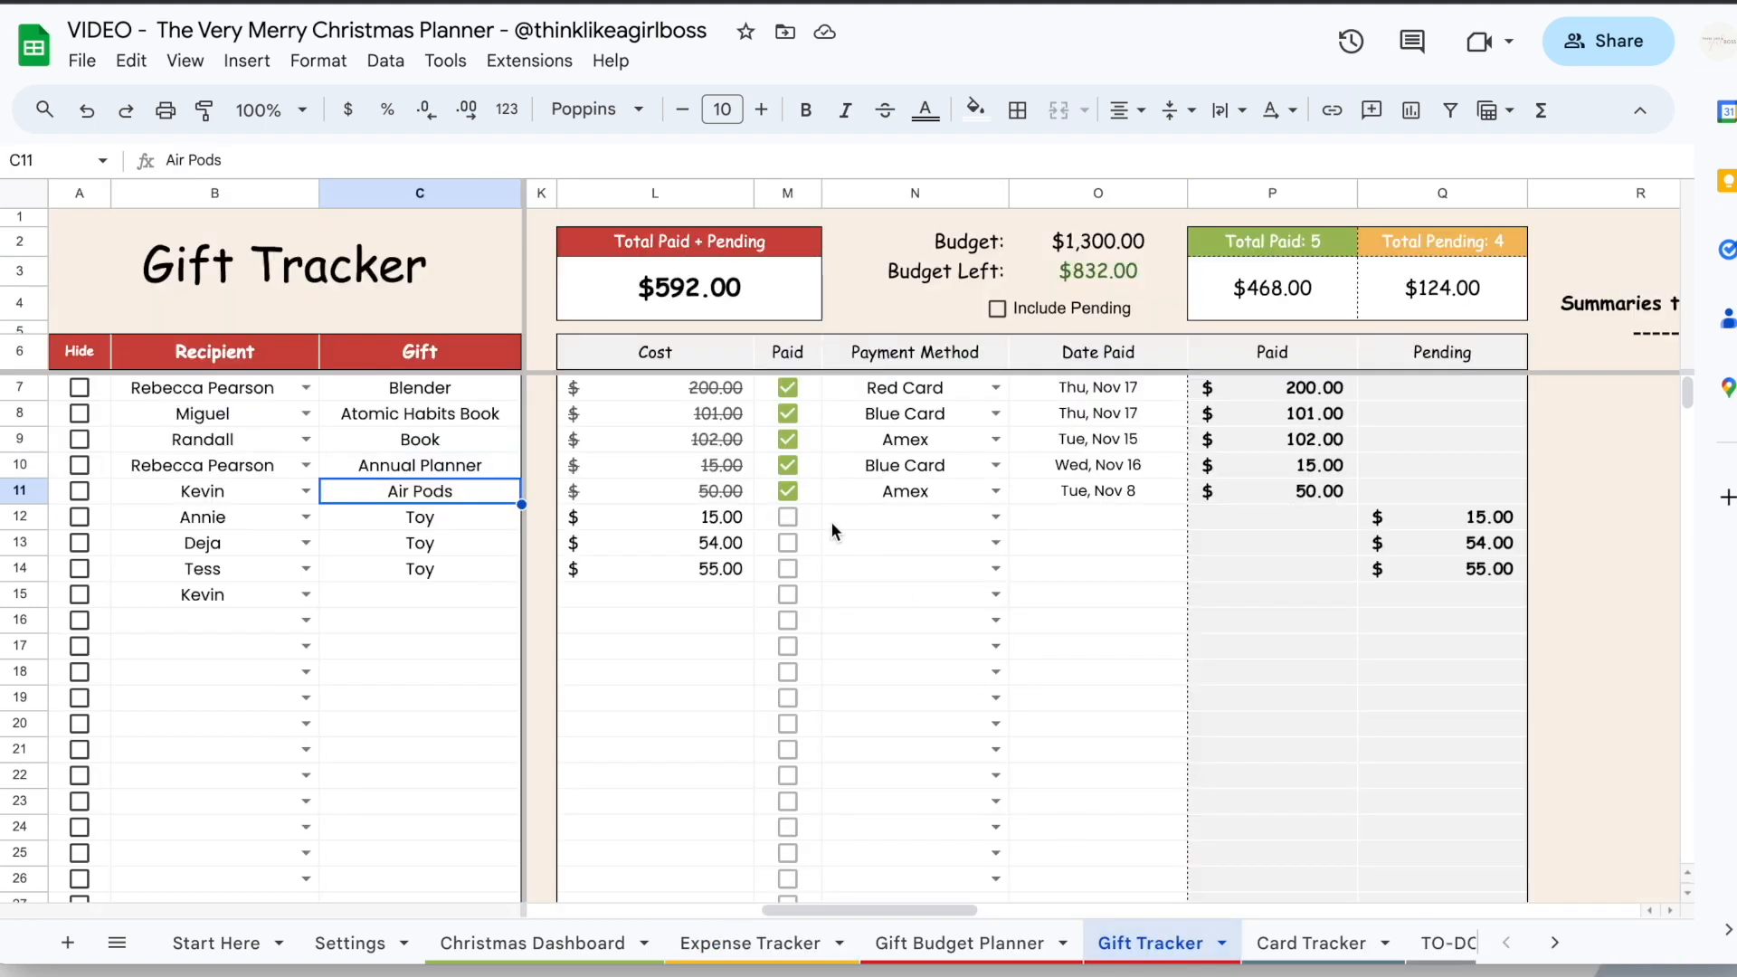
pyautogui.click(789, 521)
pyautogui.click(789, 545)
pyautogui.click(789, 568)
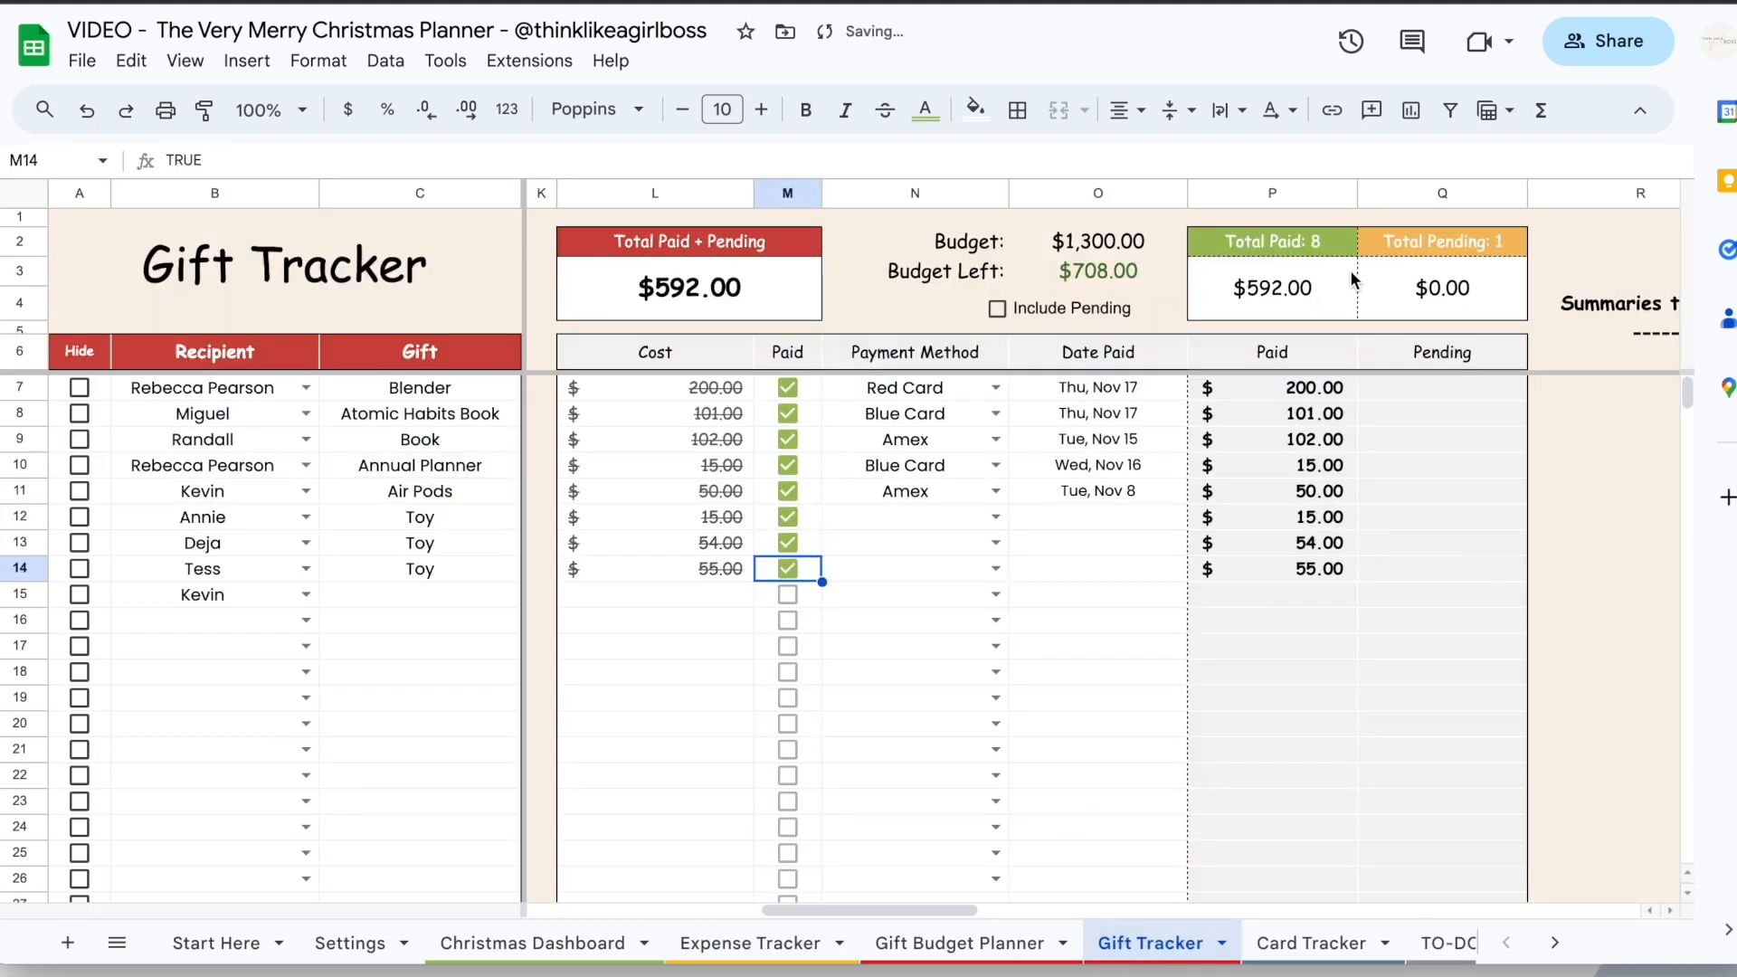
# Compare the Gift Tracker's Total Paid with the Christmas Gifts Transactions total and the Christmas Gifts Actual amount in the Expense Tracker
pyautogui.click(1273, 287)
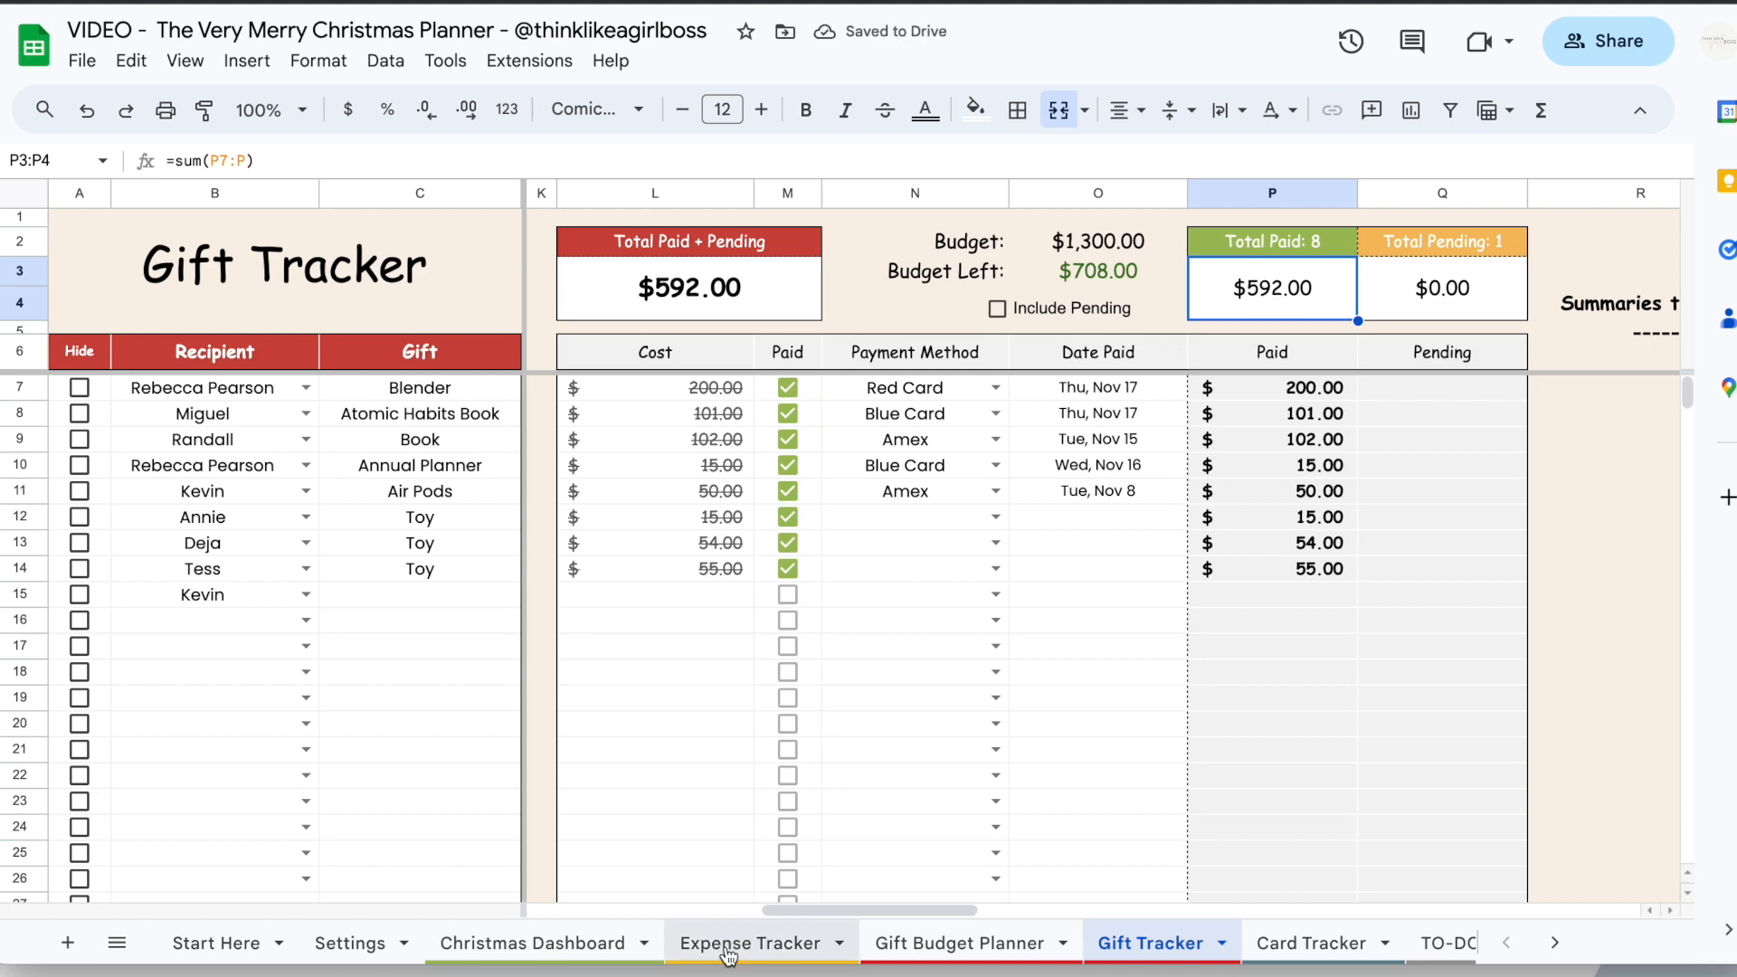
pyautogui.click(750, 944)
pyautogui.click(1104, 299)
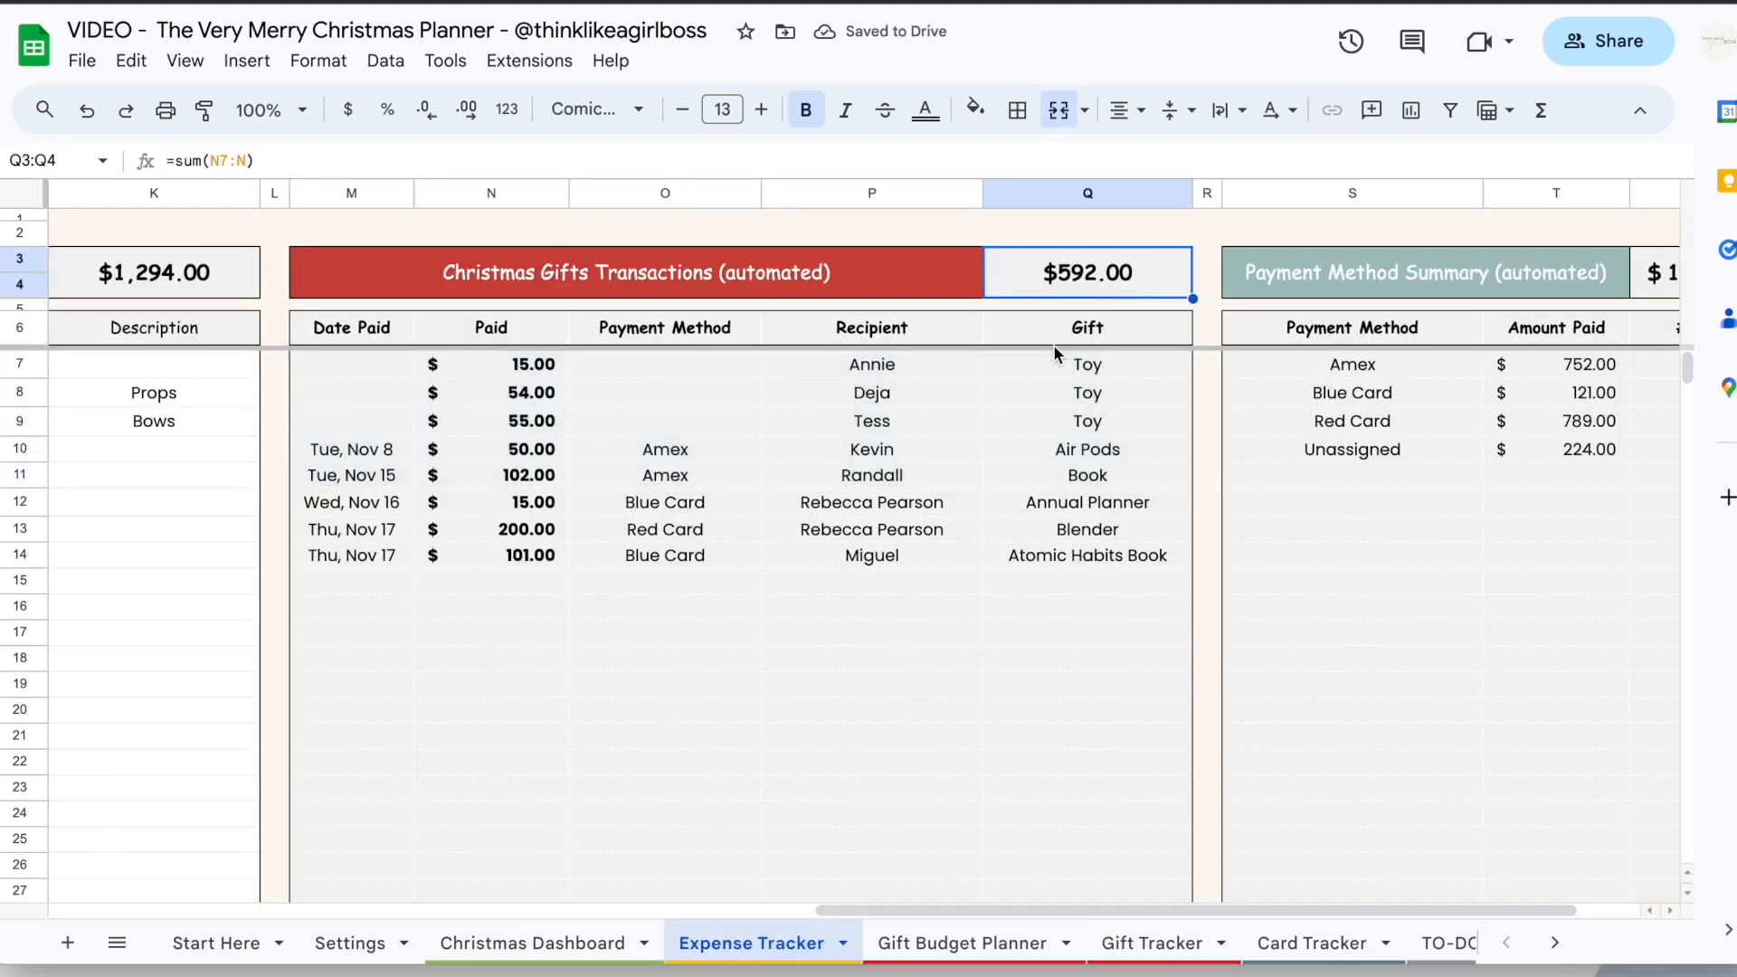
pyautogui.hscroll(-10, 784, 650)
pyautogui.click(711, 368)
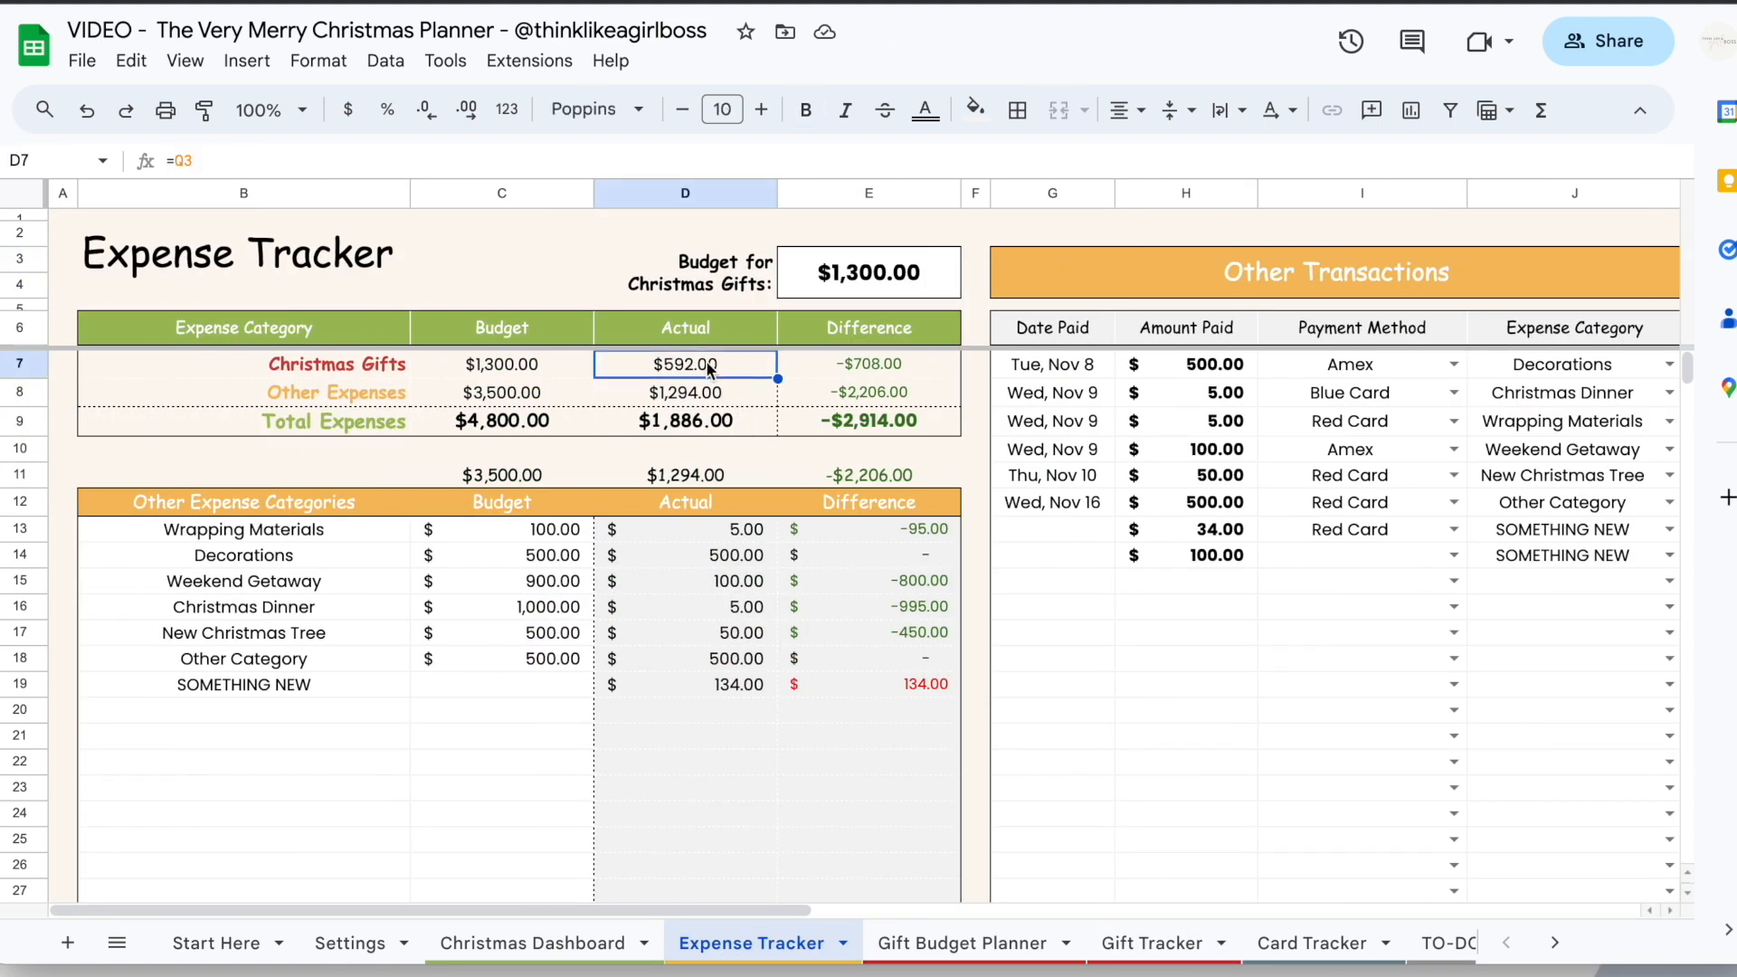
pyautogui.hscroll(10, 1251, 548)
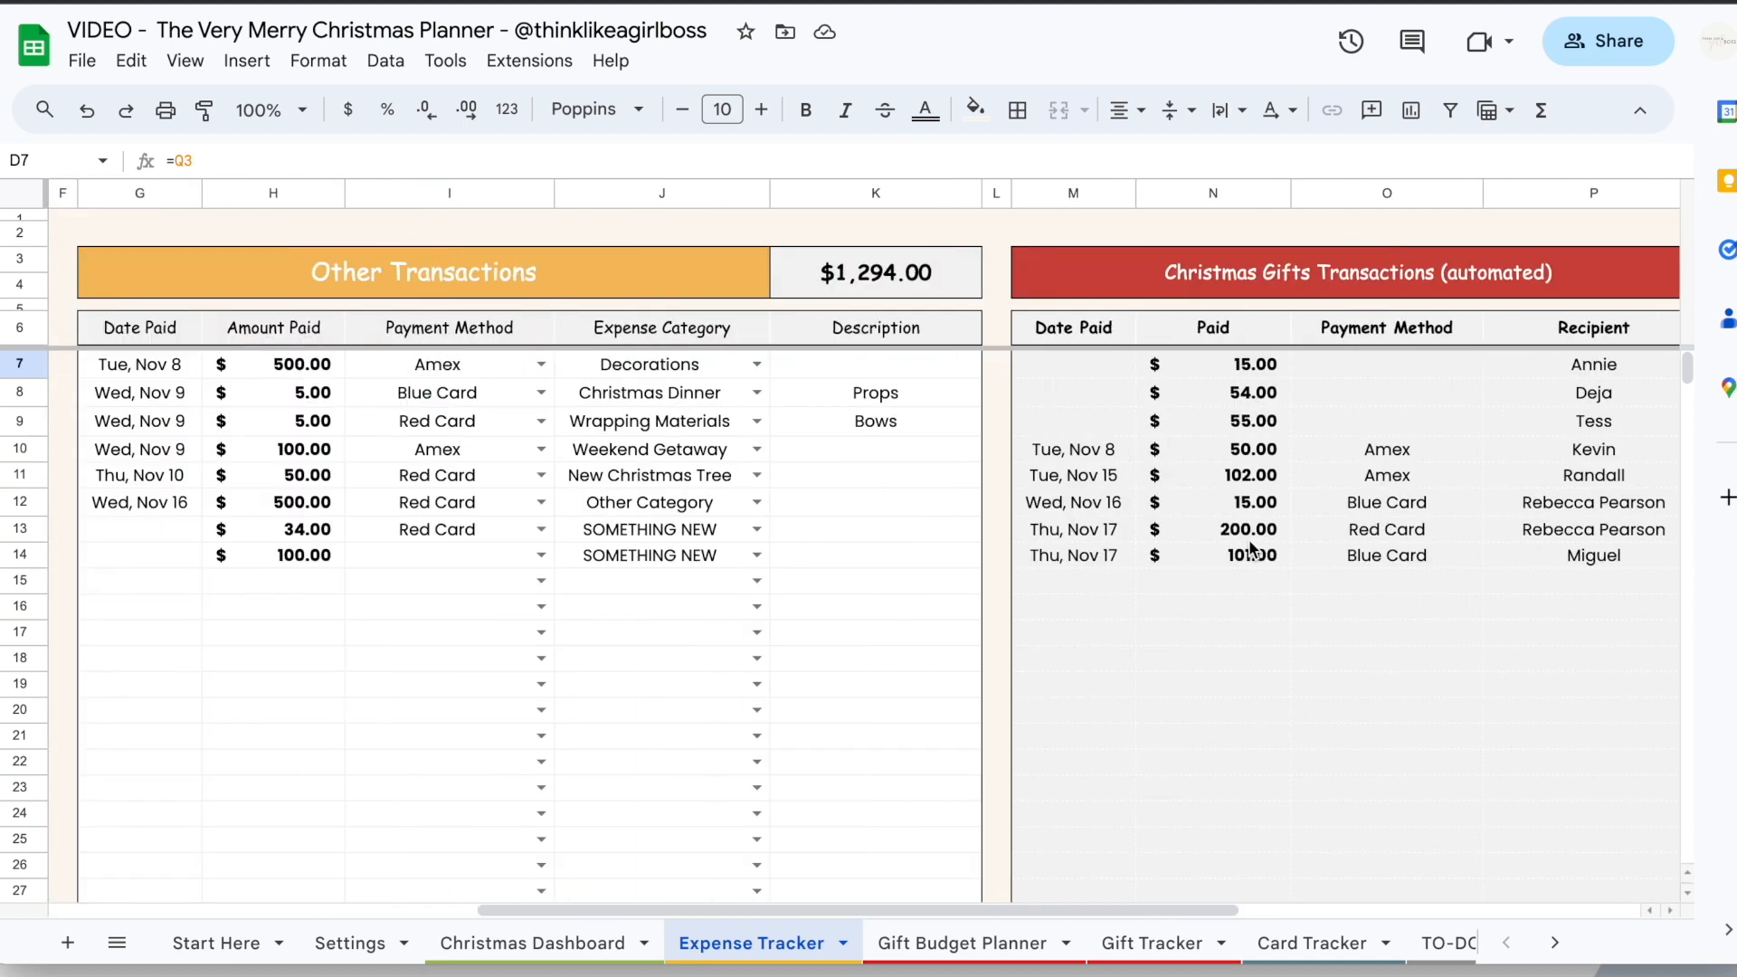
# Set the row 12 gift's payment method to Amex and its date paid to 8/16/2023 in the Gift Tracker
pyautogui.click(1156, 933)
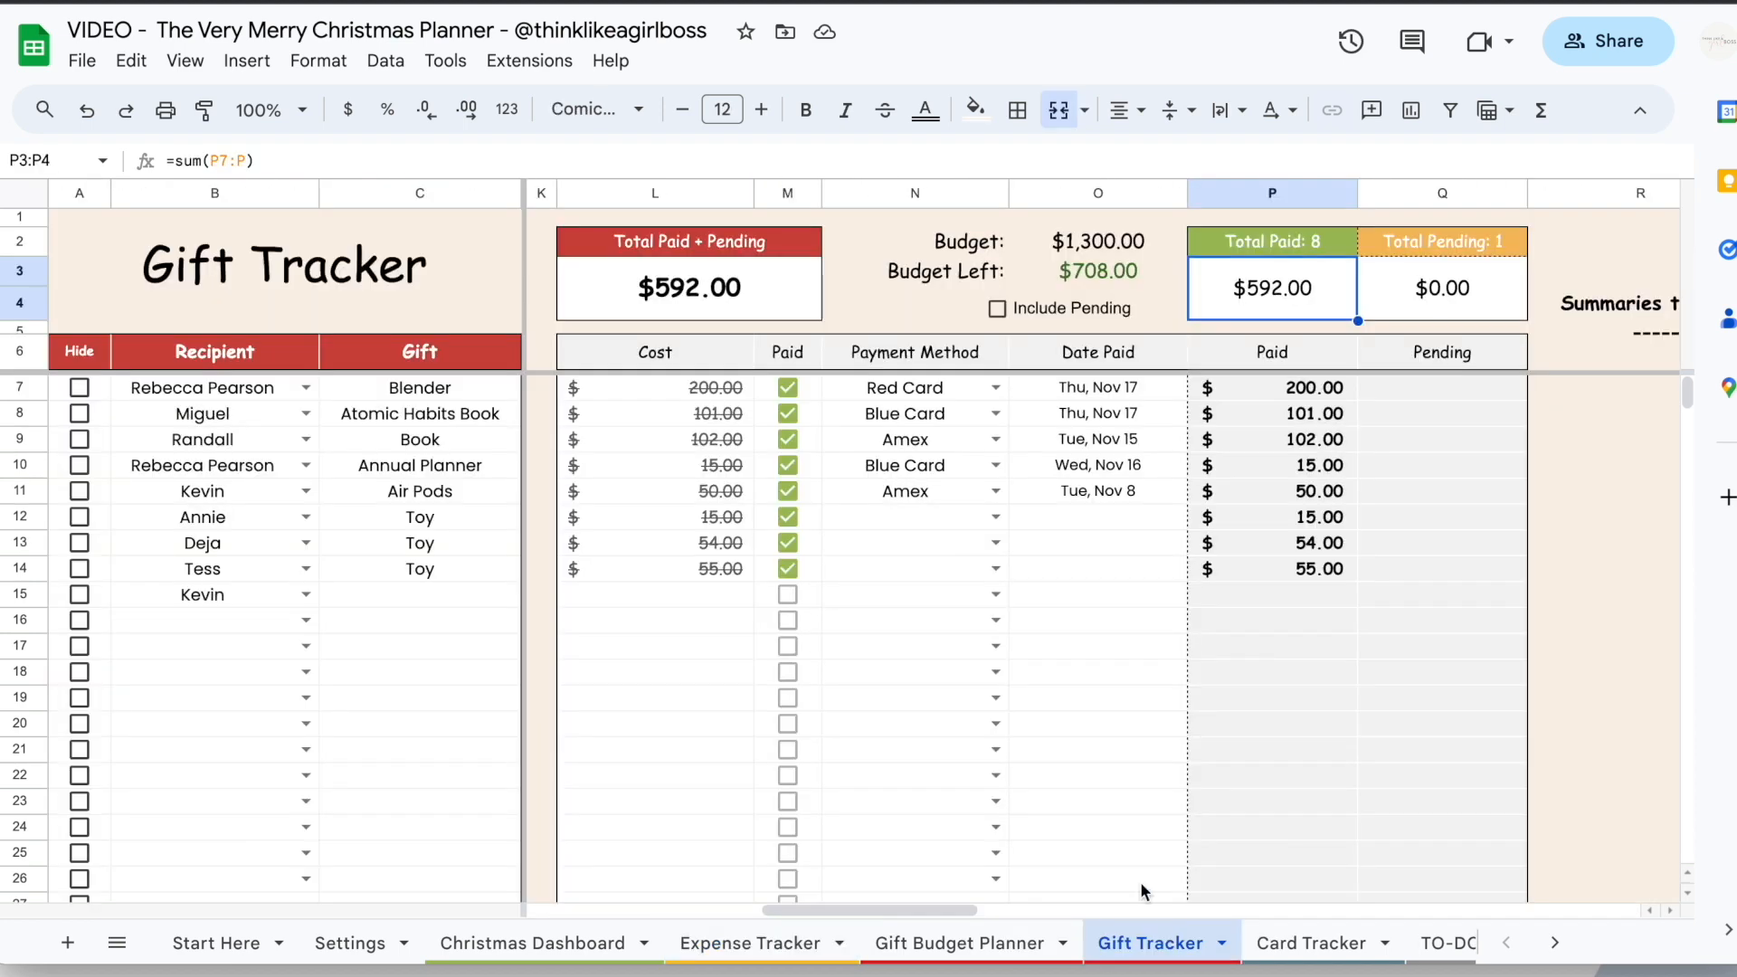
pyautogui.click(996, 516)
pyautogui.click(914, 553)
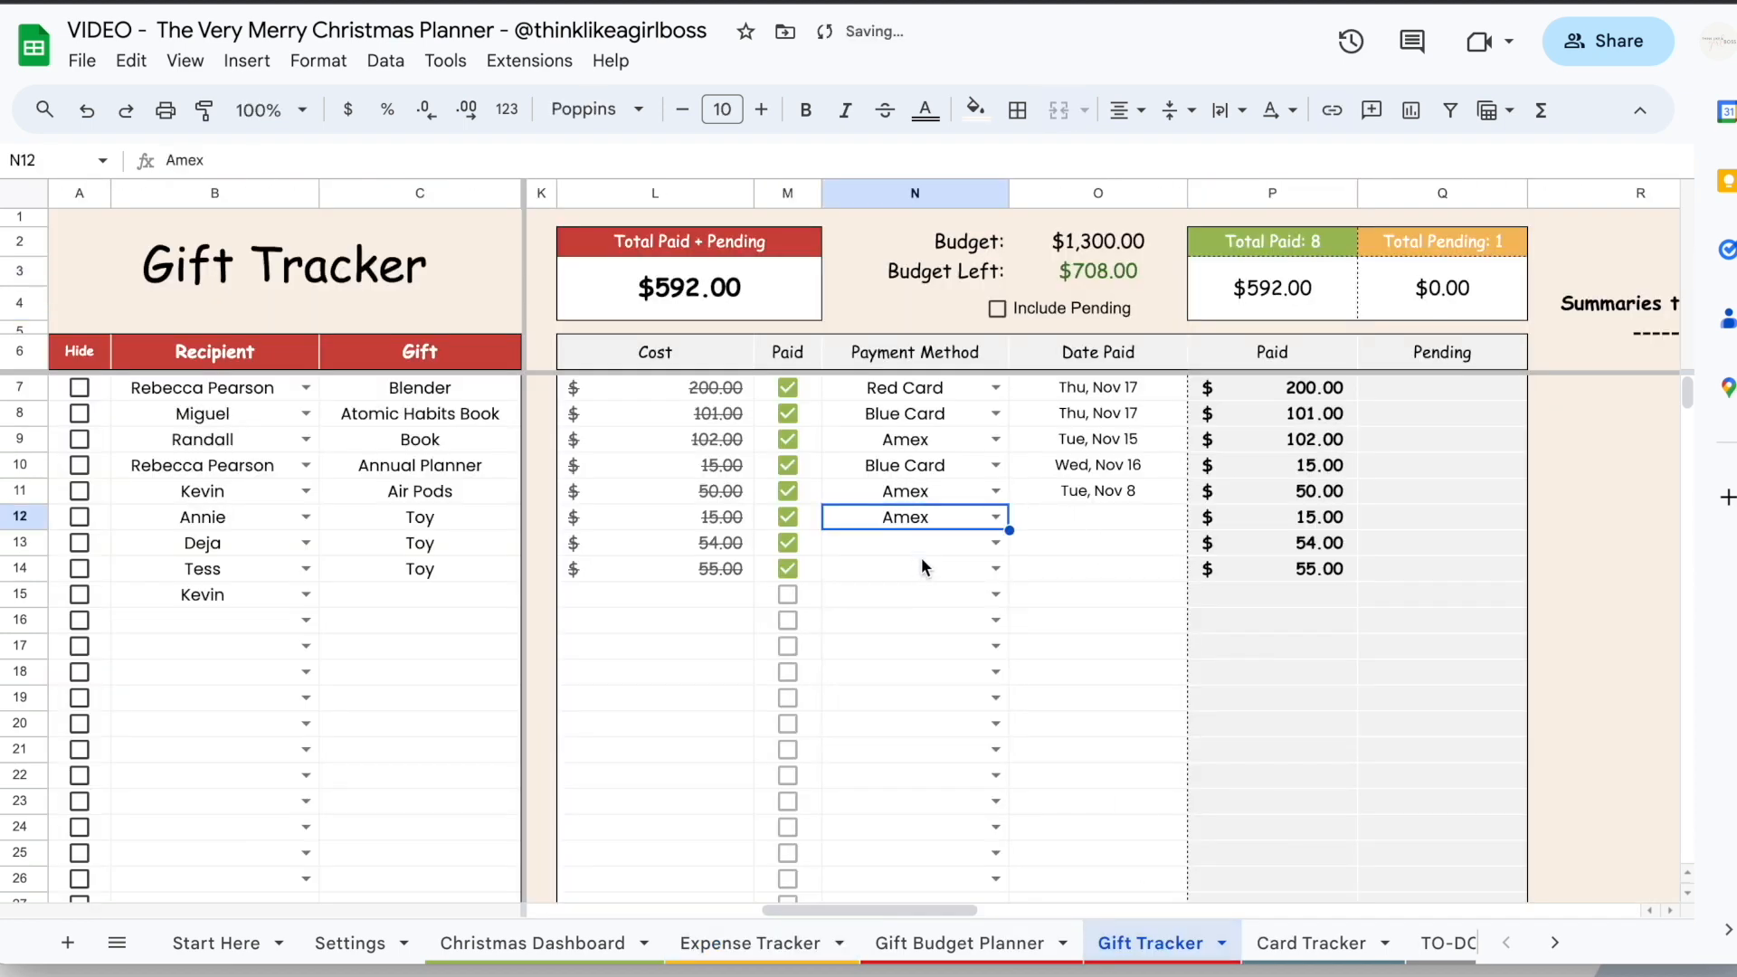
pyautogui.doubleClick(1069, 523)
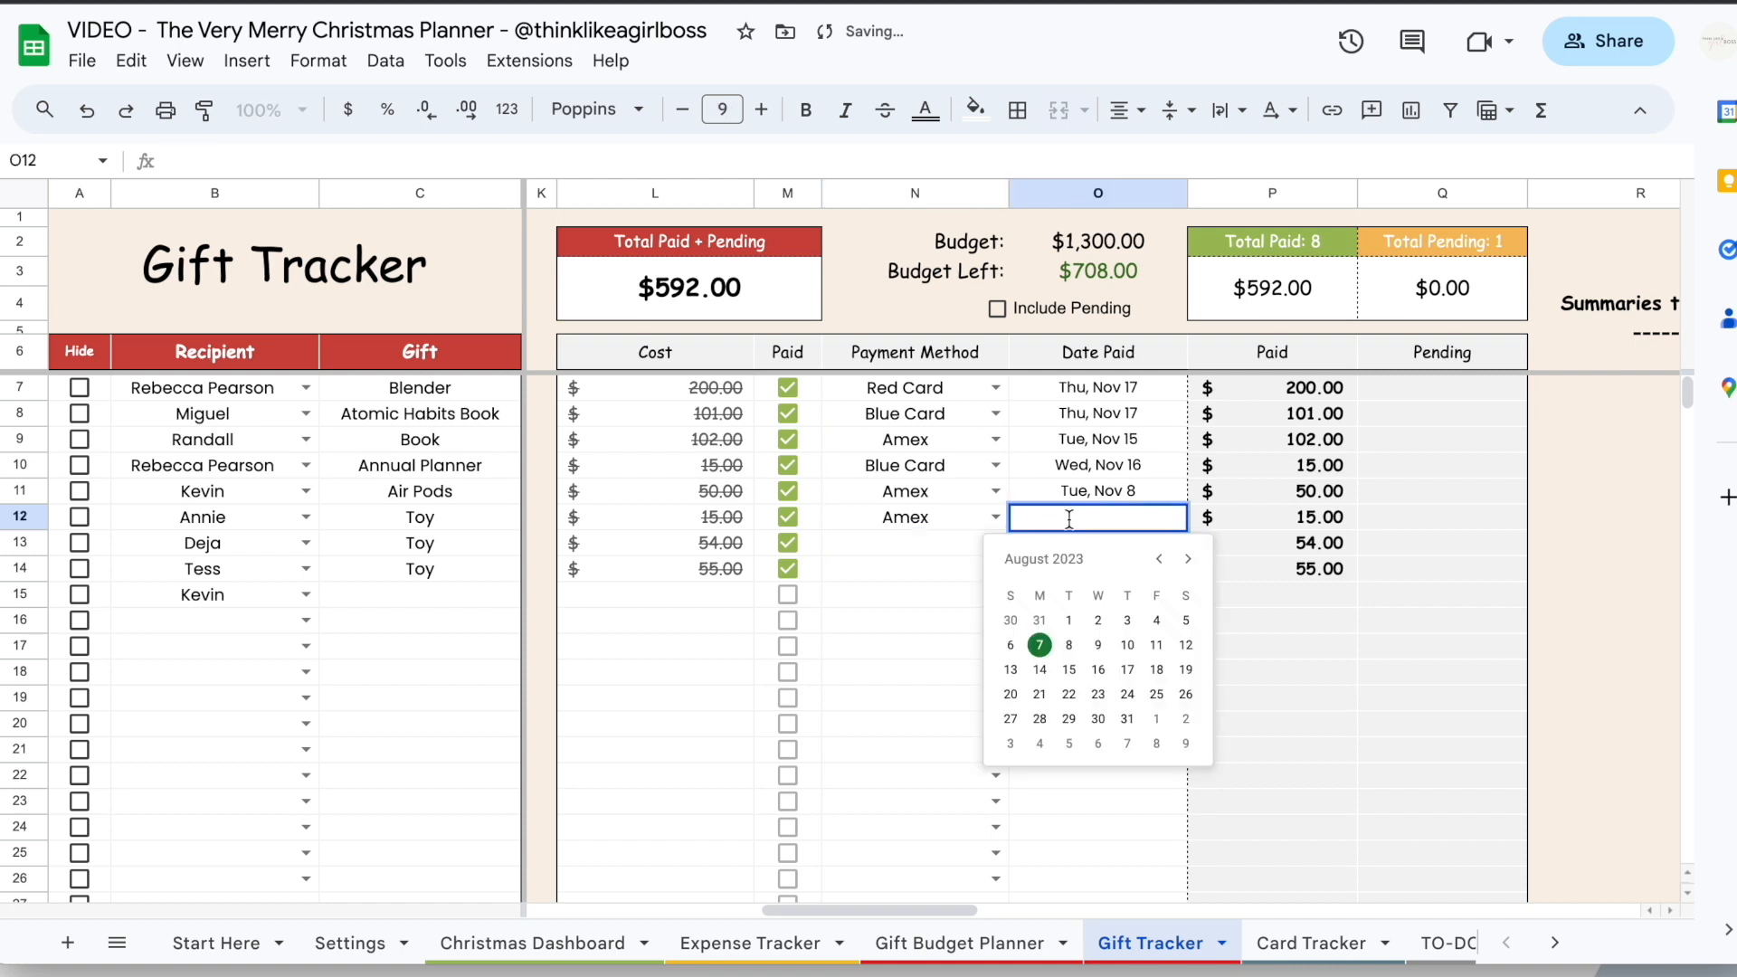
pyautogui.click(1100, 668)
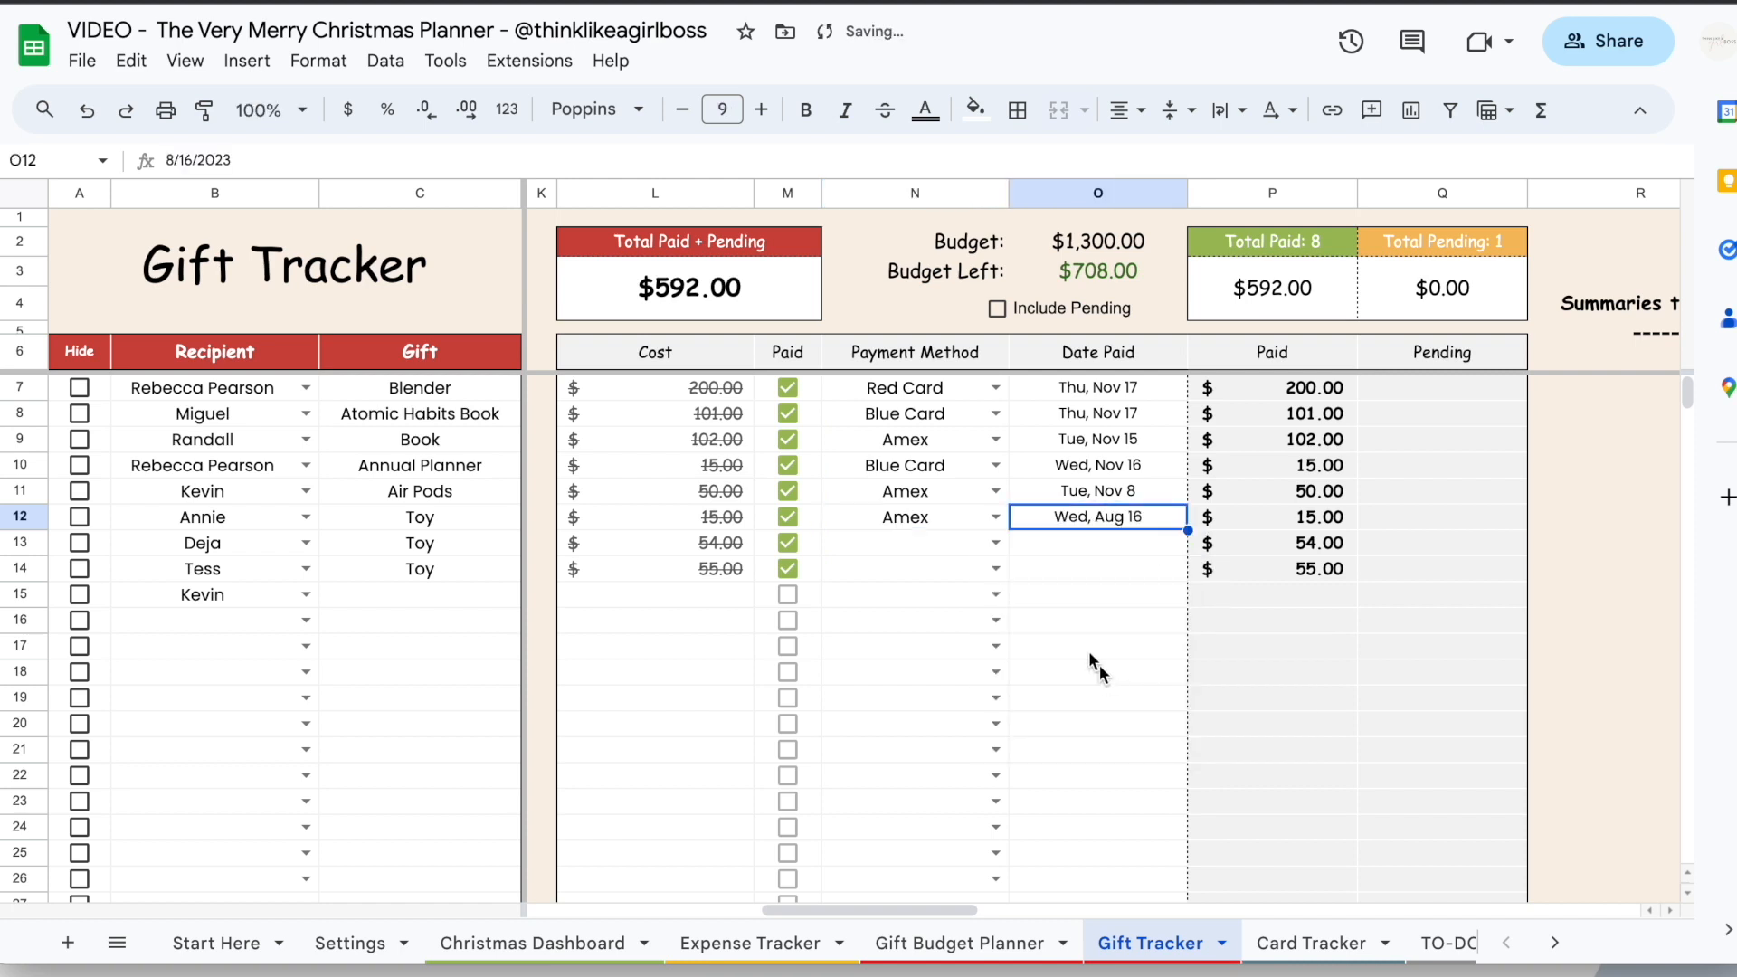
# Compare the payment method choices for the Gift Tracker entry in row 12 with the Payment Method list in Settings
pyautogui.click(996, 516)
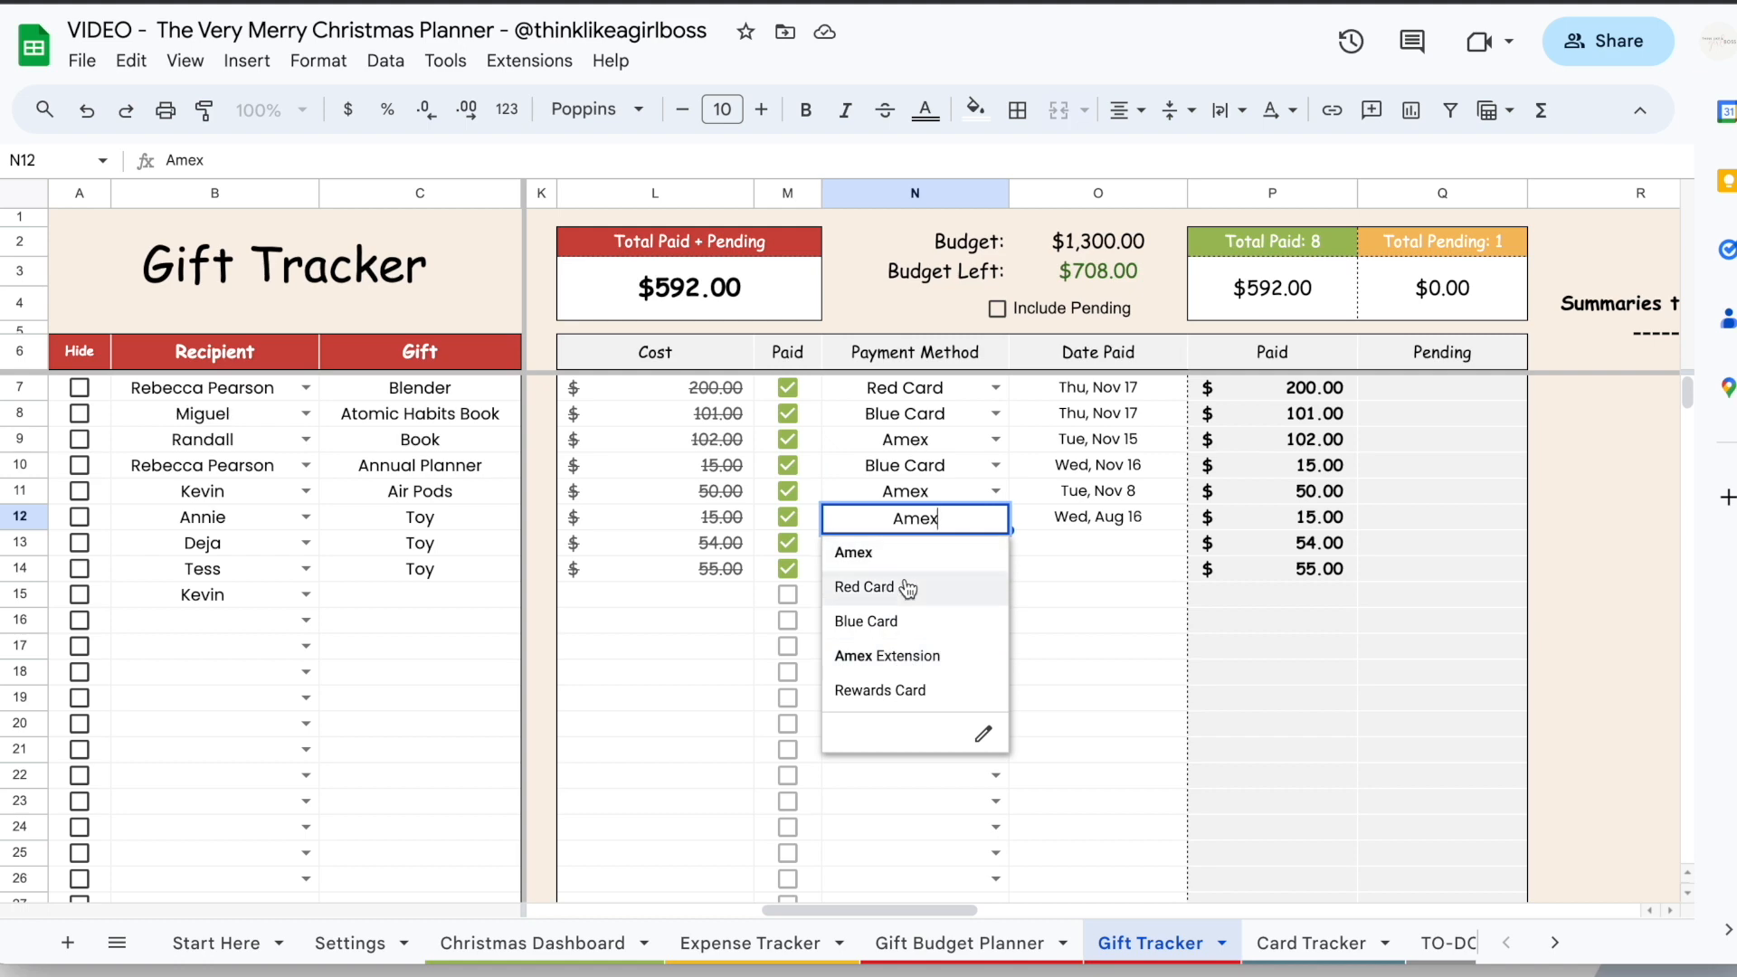
pyautogui.click(1098, 575)
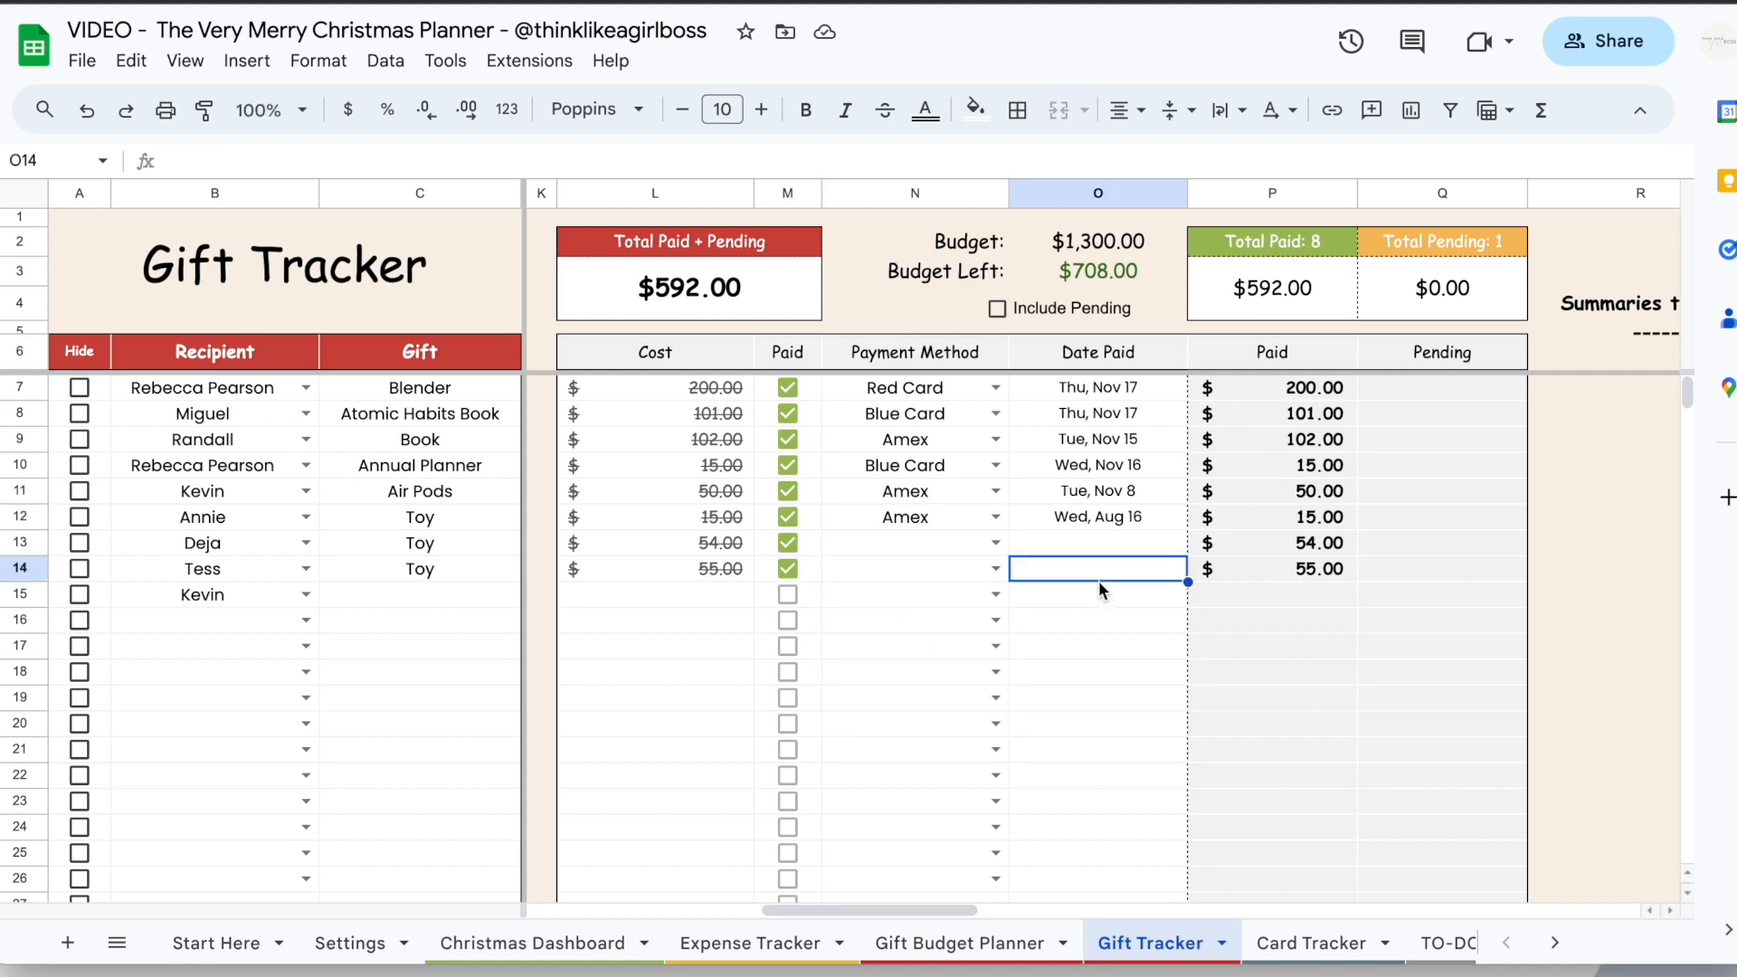
pyautogui.click(361, 941)
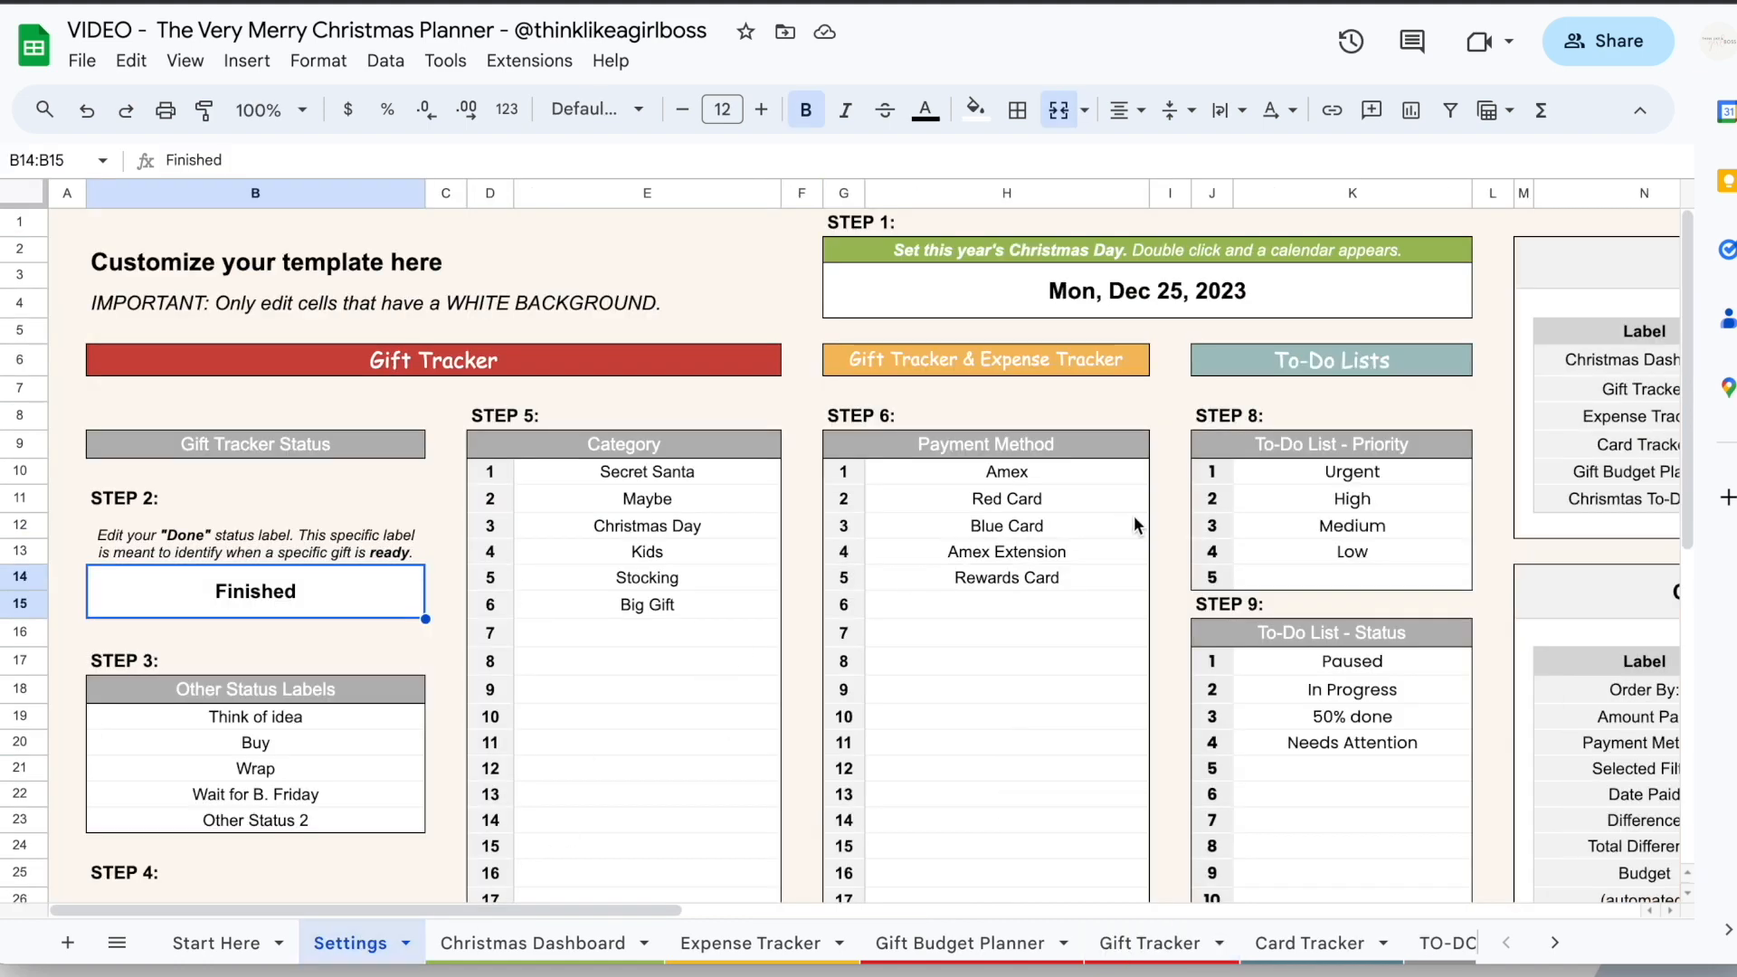
pyautogui.hscroll(1, 1139, 525)
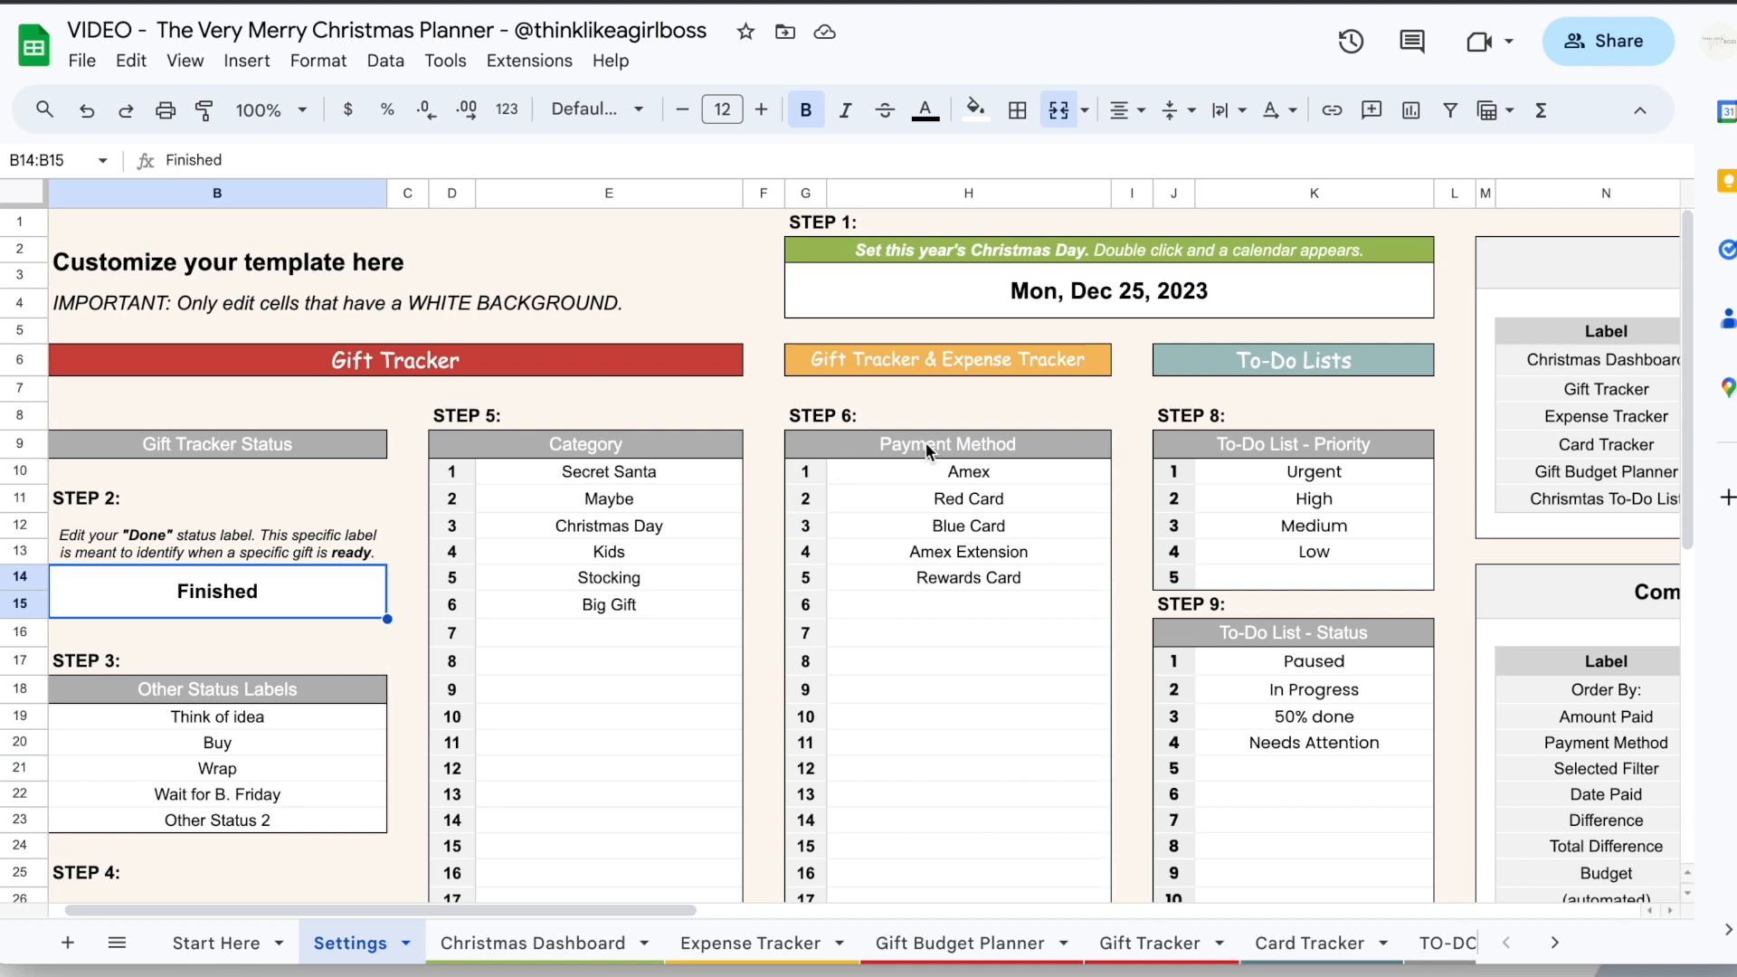
pyautogui.moveTo(932, 466); pyautogui.dragTo(973, 692)
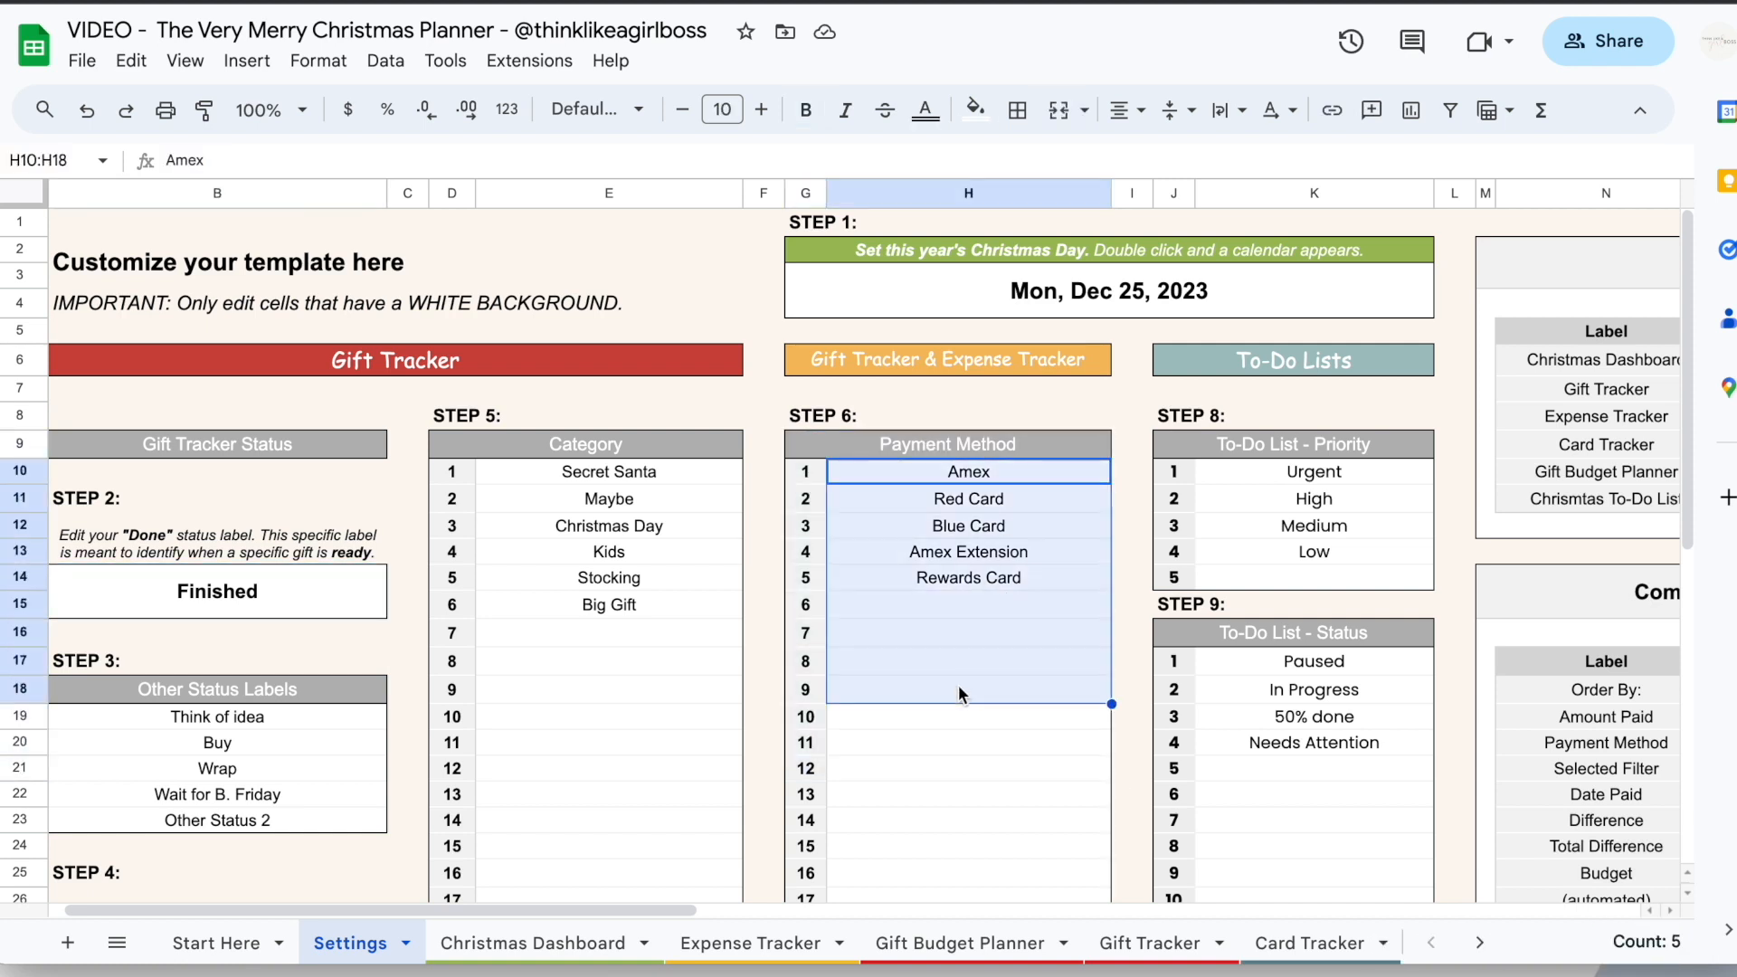
# Check the payment method choices in row 13 of the Gift Tracker and row 14 of the Expense Tracker's Other Transactions
pyautogui.click(1149, 945)
pyautogui.click(995, 543)
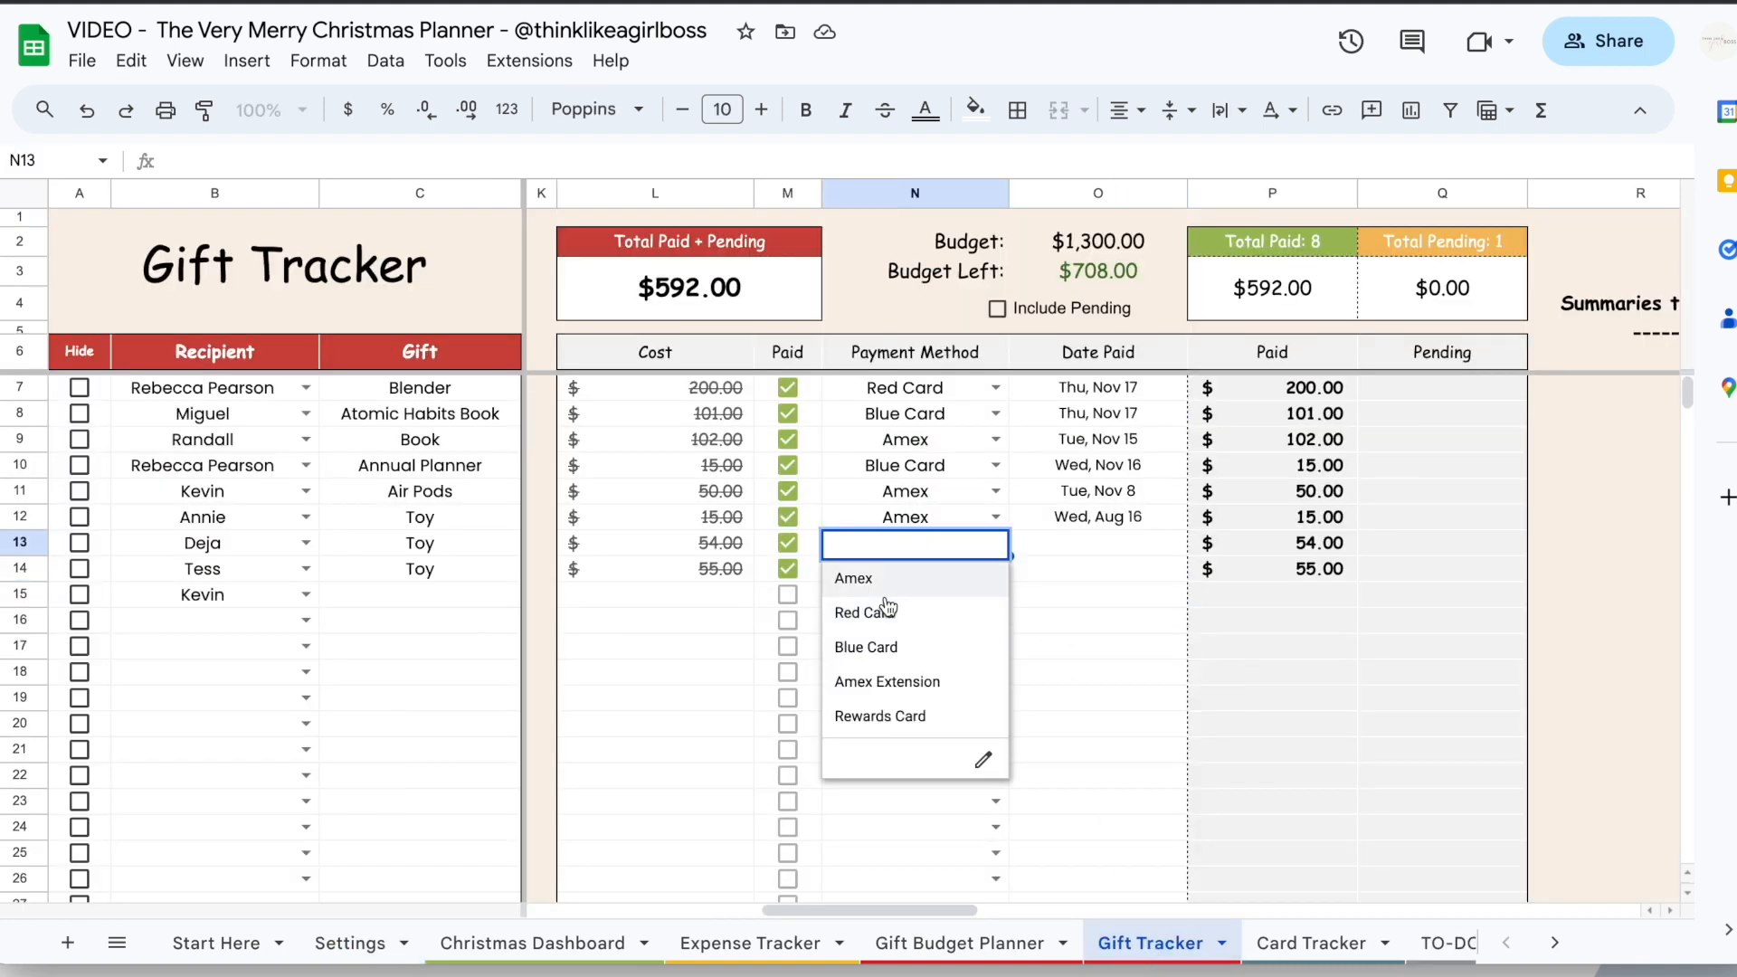
pyautogui.click(1110, 615)
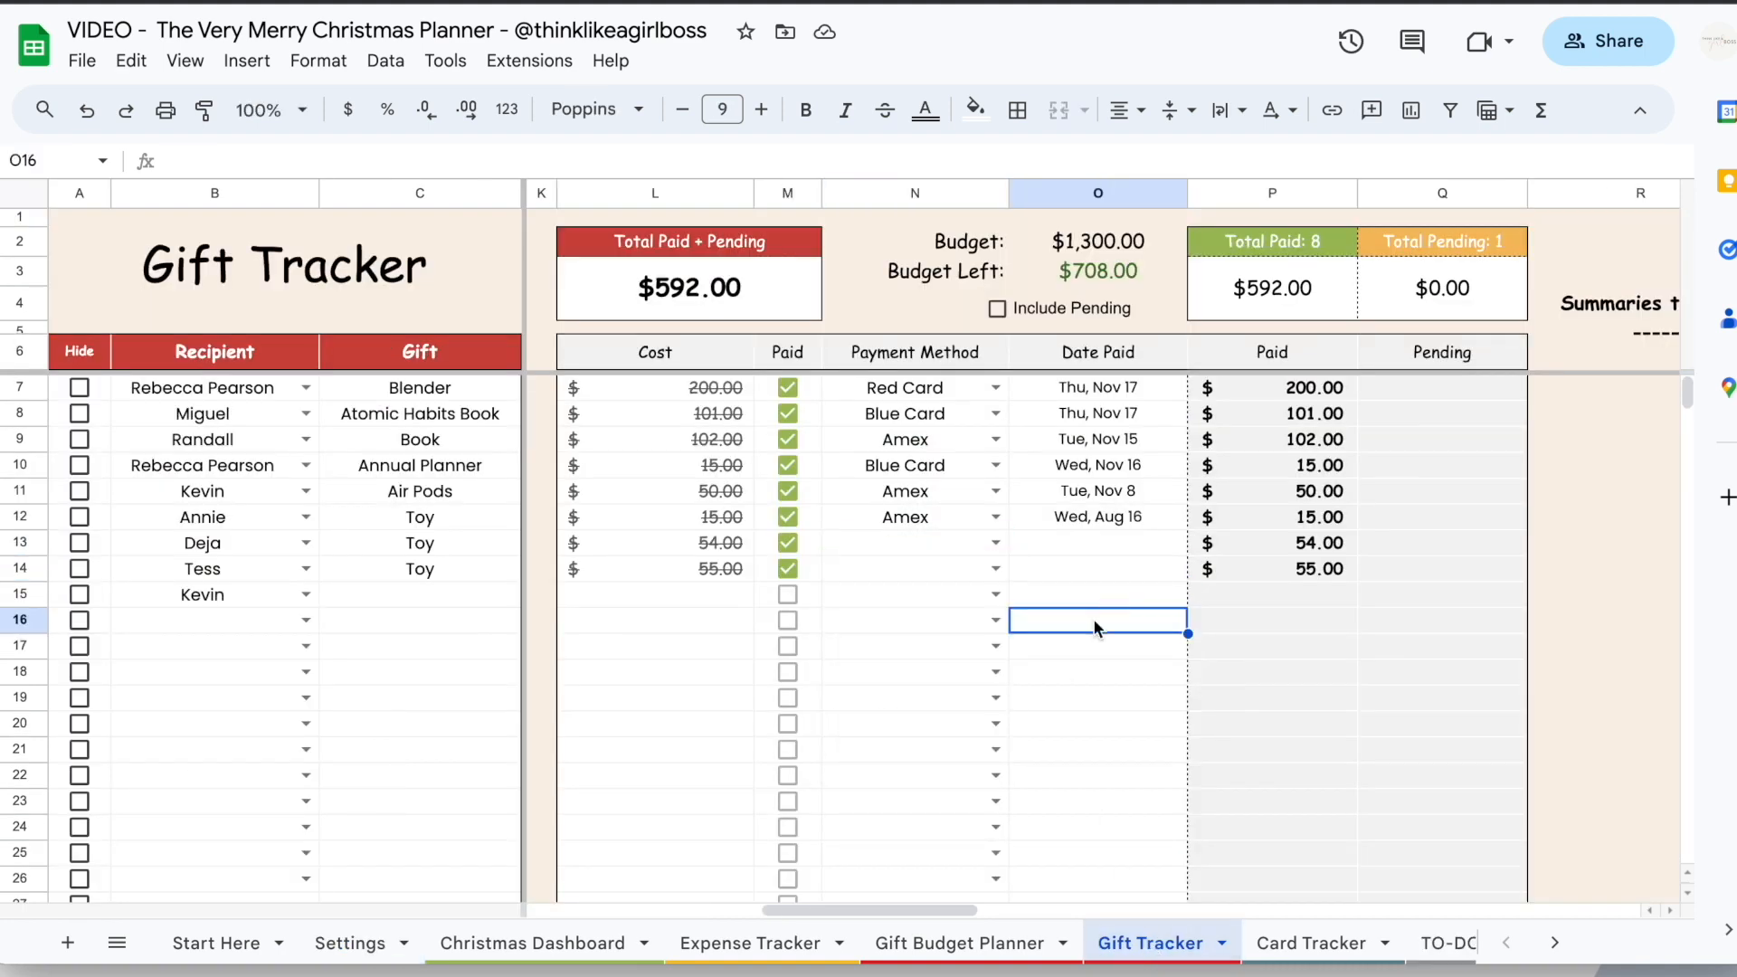
pyautogui.click(764, 944)
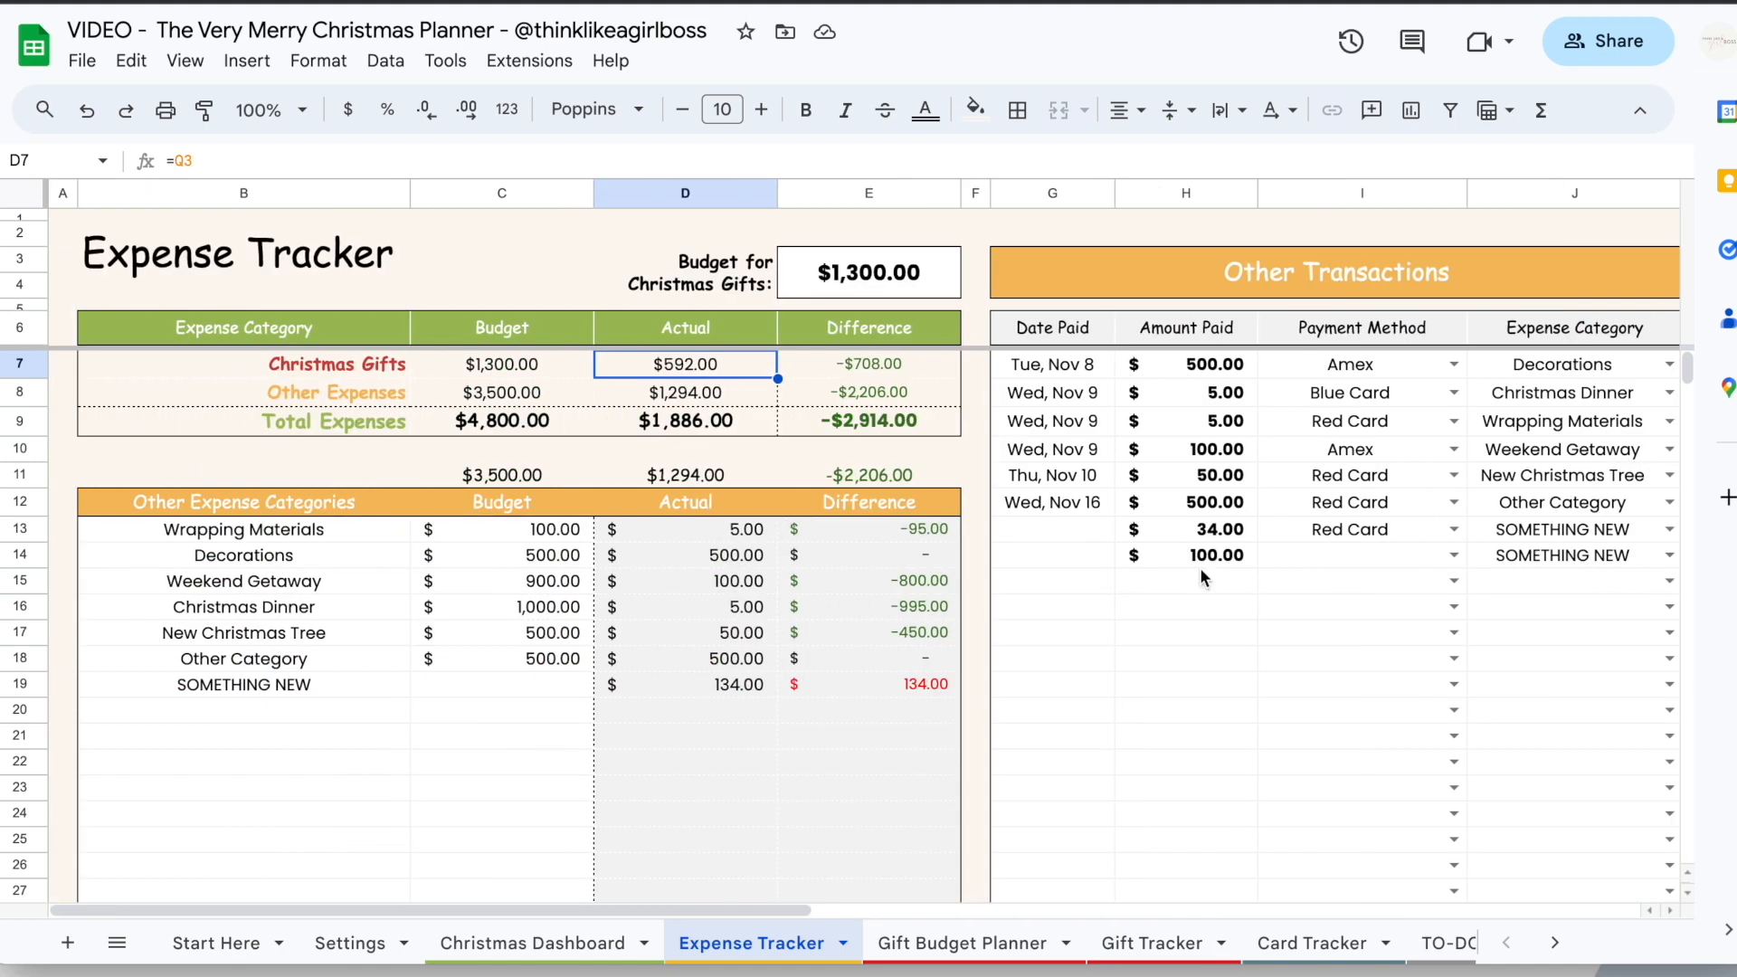
pyautogui.click(1452, 552)
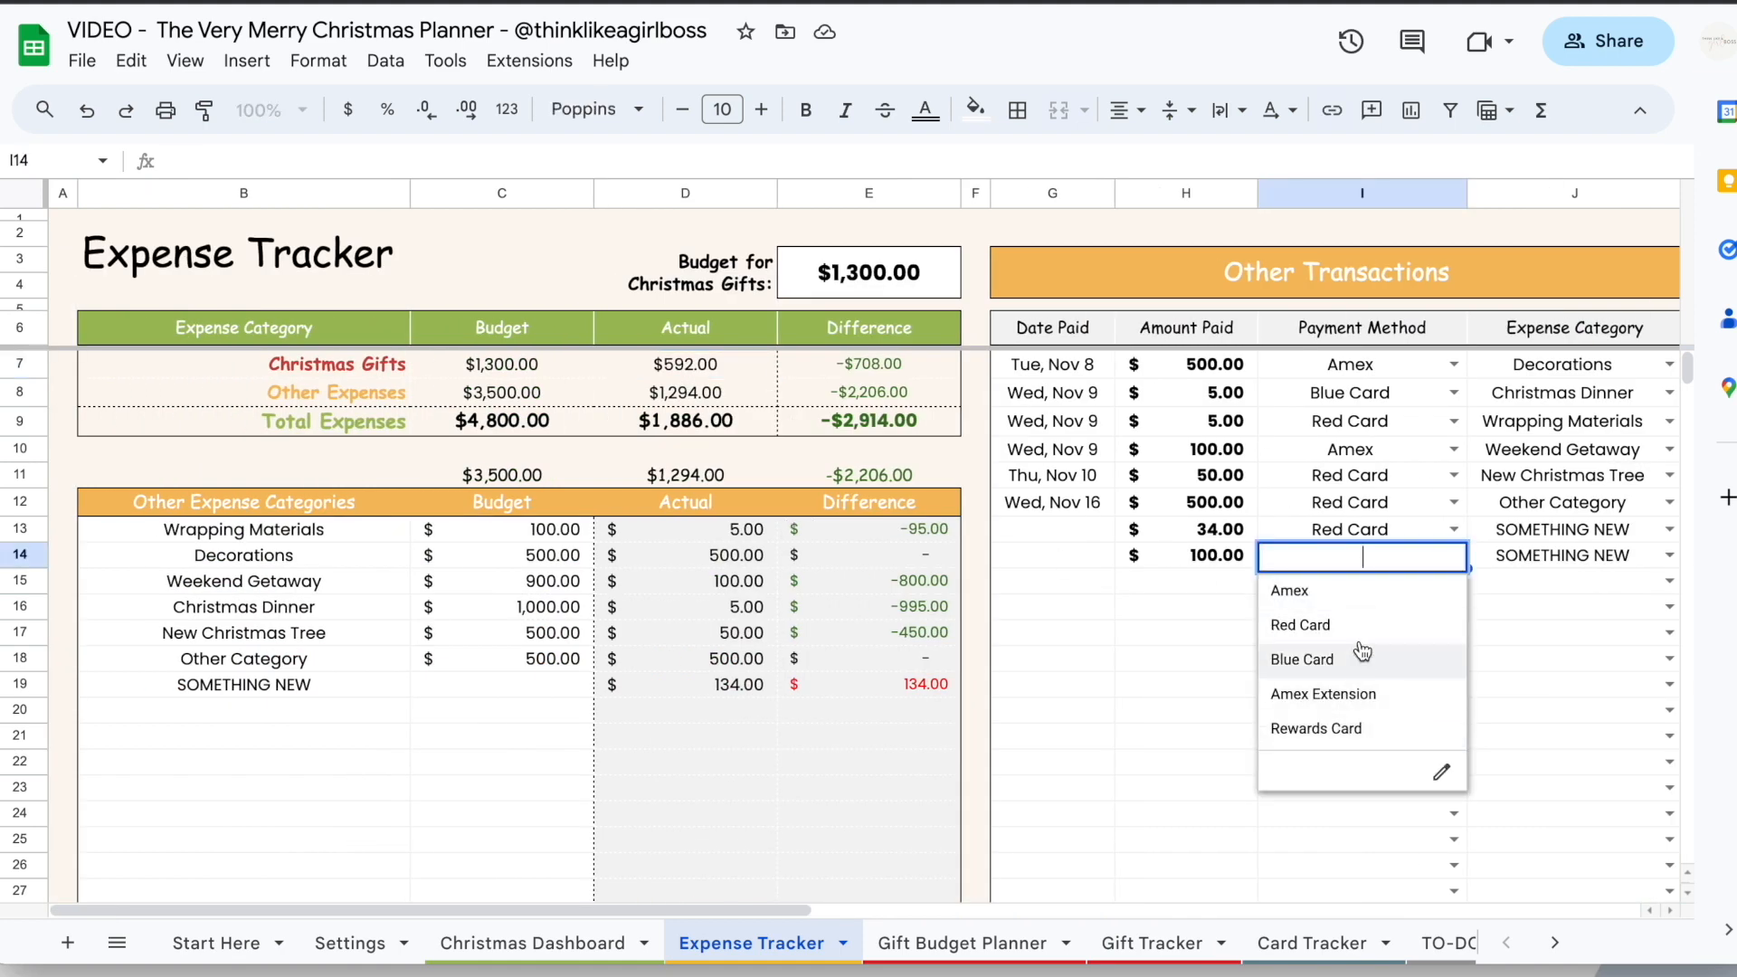
pyautogui.click(1574, 606)
pyautogui.hscroll(3, 1257, 778)
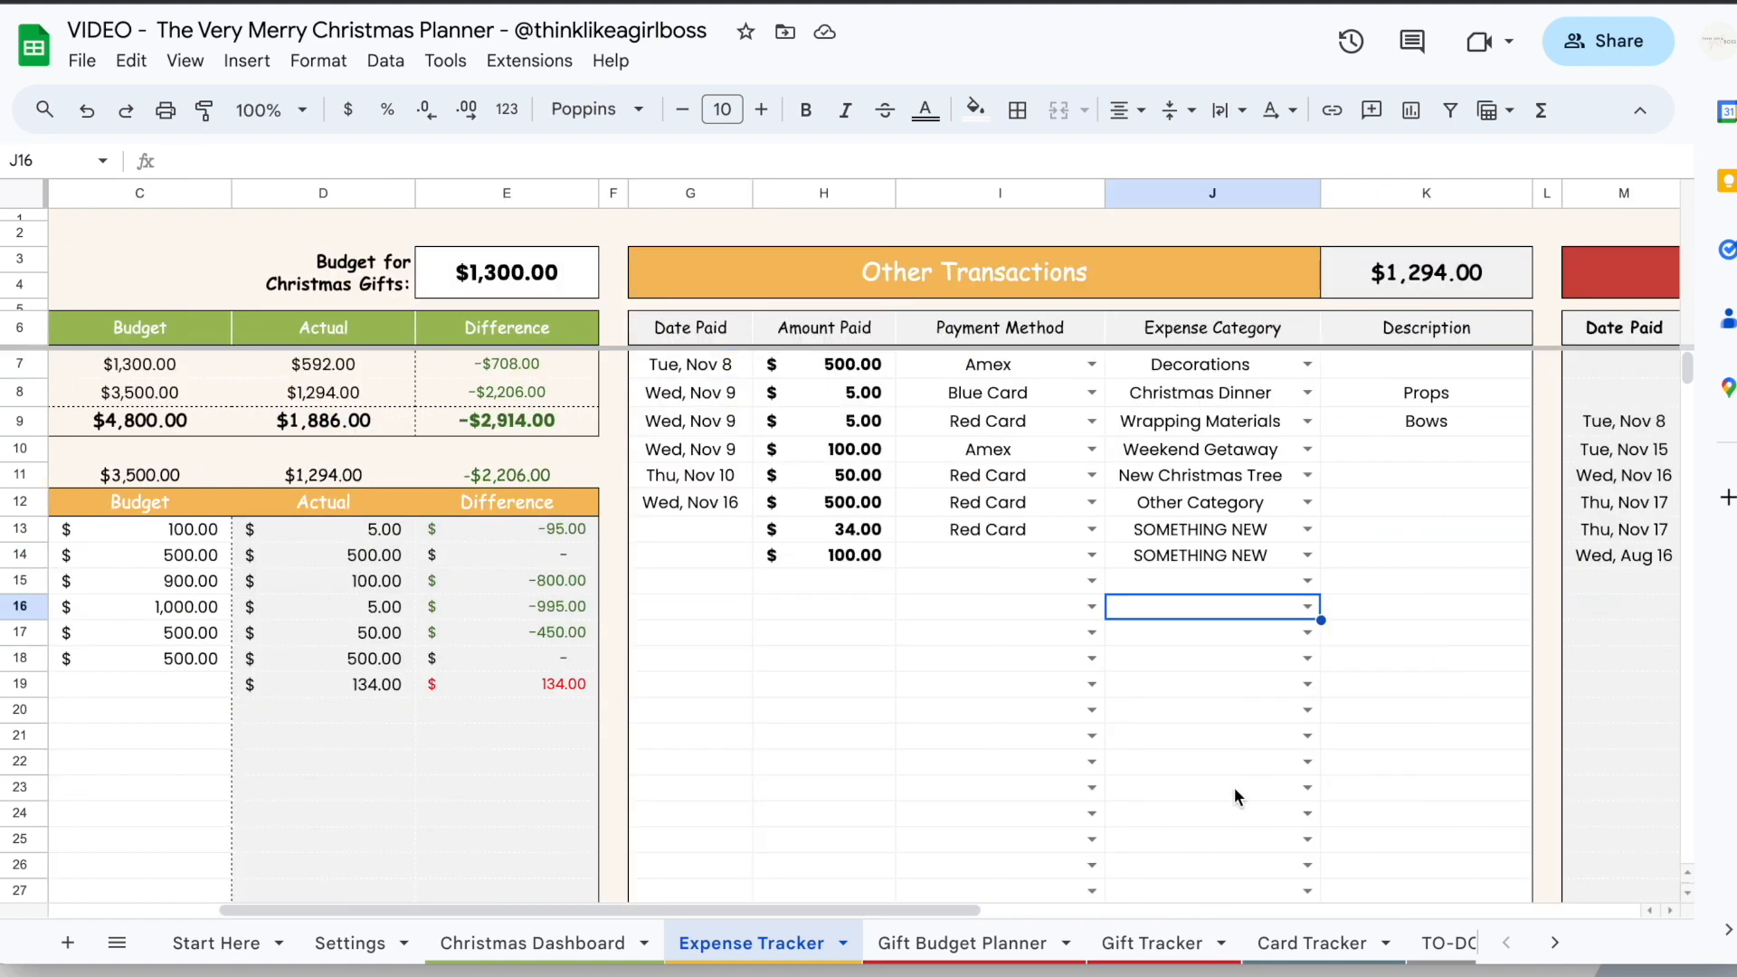
# Examine the Payment Method Summary on the Expense Tracker sheet, including its methods and amounts paid
pyautogui.click(1152, 944)
pyautogui.click(750, 943)
pyautogui.hscroll(5, 1120, 624)
pyautogui.hscroll(5, 1120, 626)
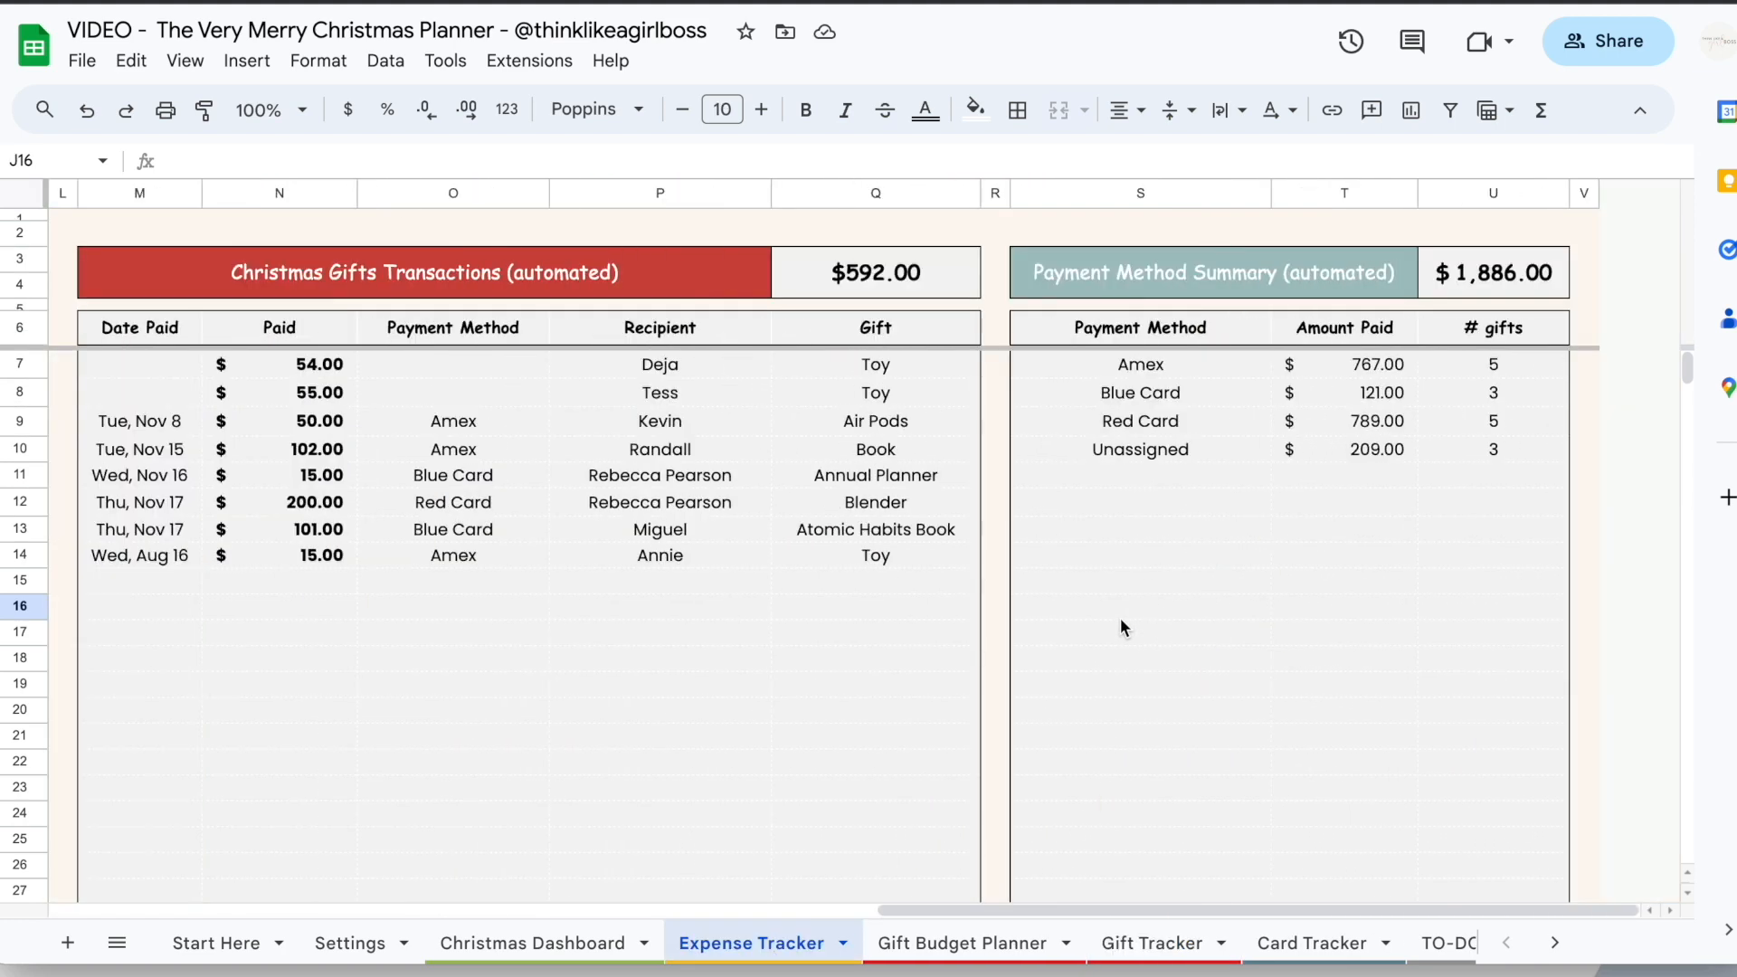
pyautogui.moveTo(1091, 188); pyautogui.dragTo(1498, 199)
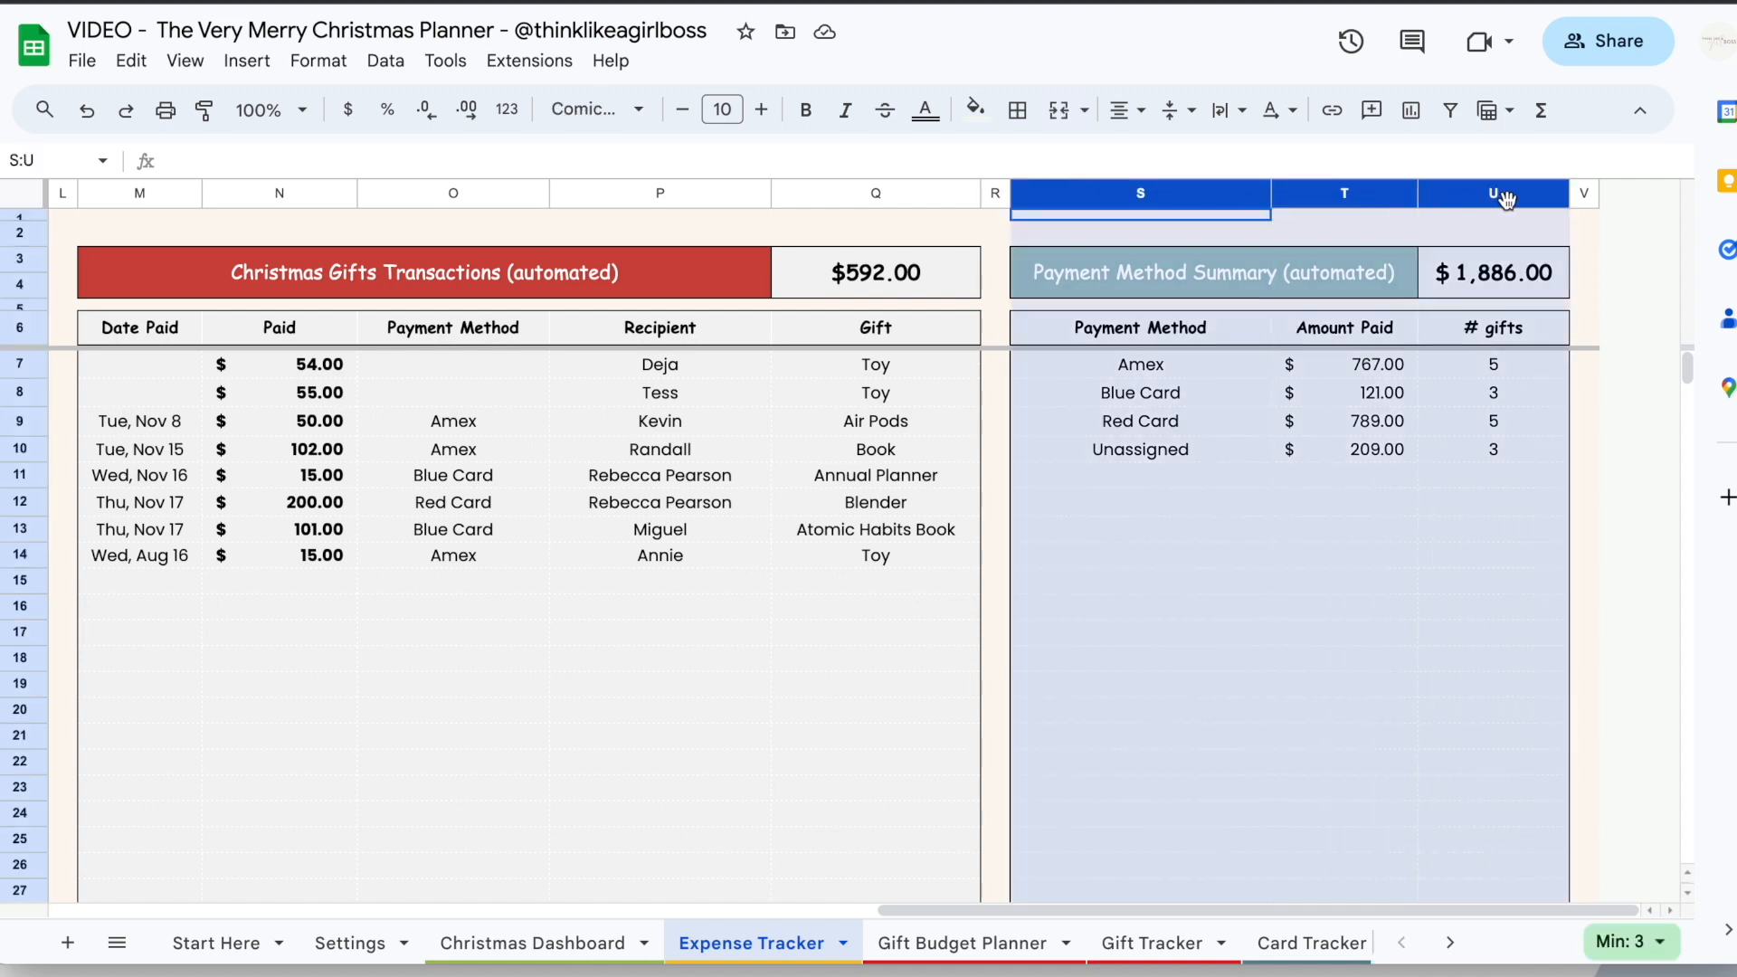
pyautogui.click(1299, 486)
pyautogui.moveTo(1160, 366); pyautogui.dragTo(1173, 516)
pyautogui.click(1314, 482)
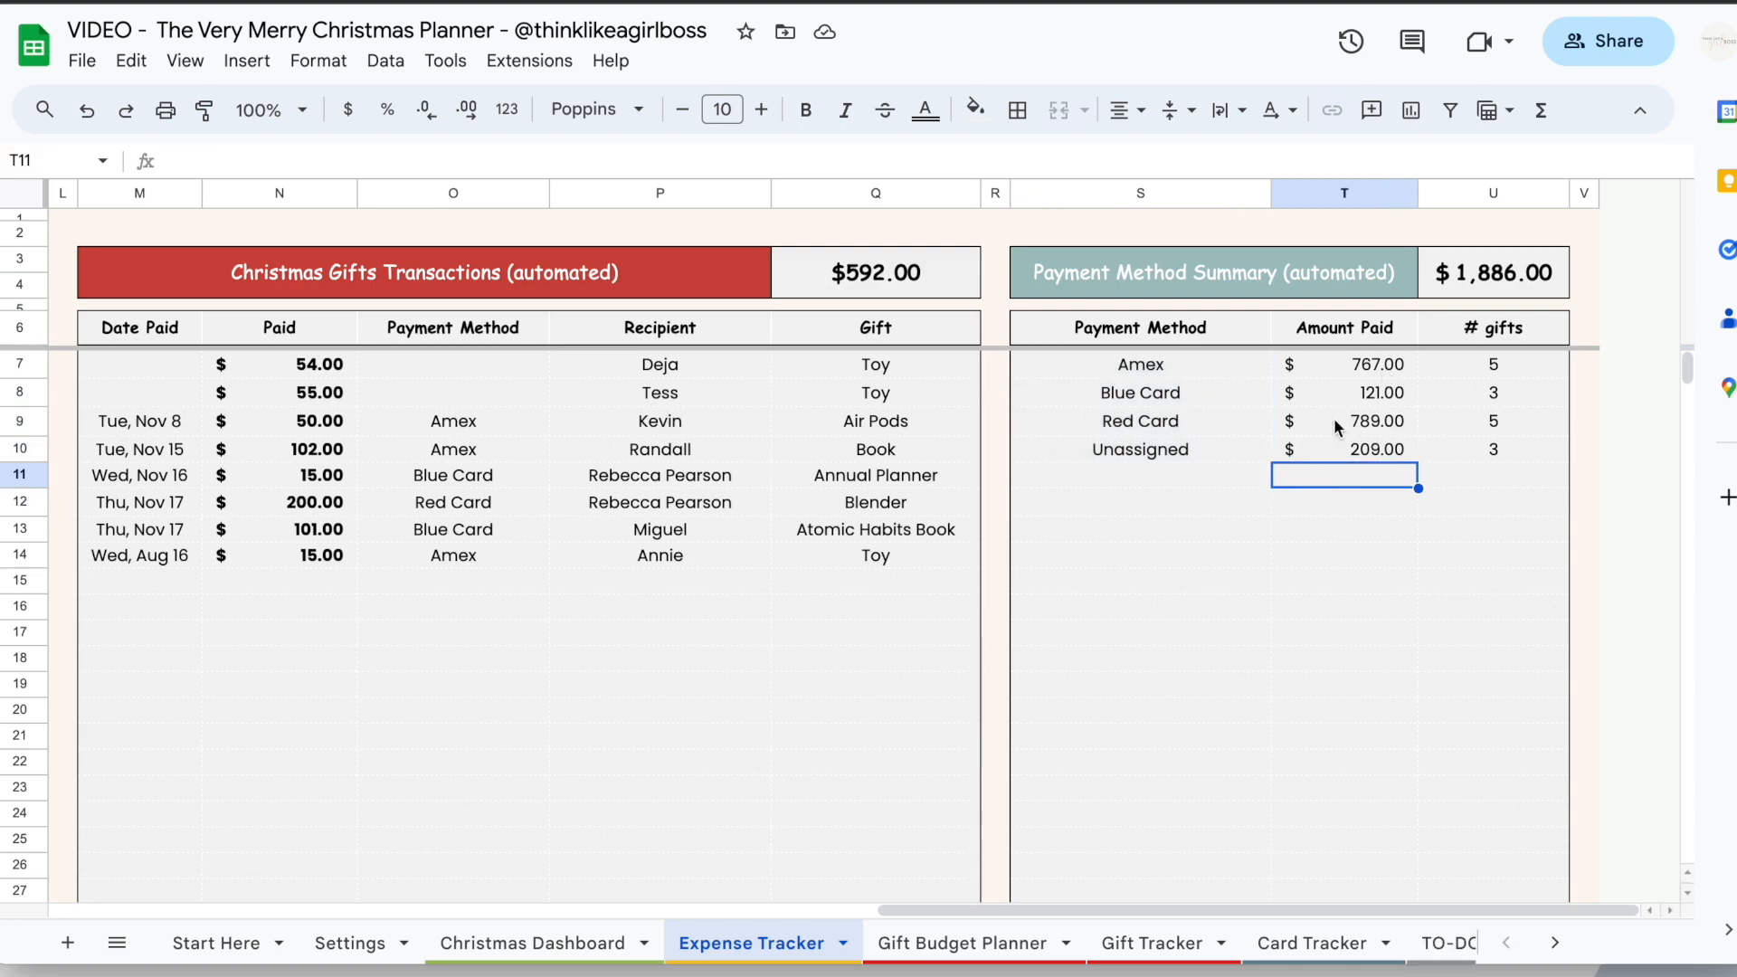
# Review the Christmas Gifts Transactions and Other Transactions tables, and inspect the actual Total Expenses cell
pyautogui.hscroll(-5, 1334, 418)
pyautogui.moveTo(1204, 271); pyautogui.dragTo(1429, 593)
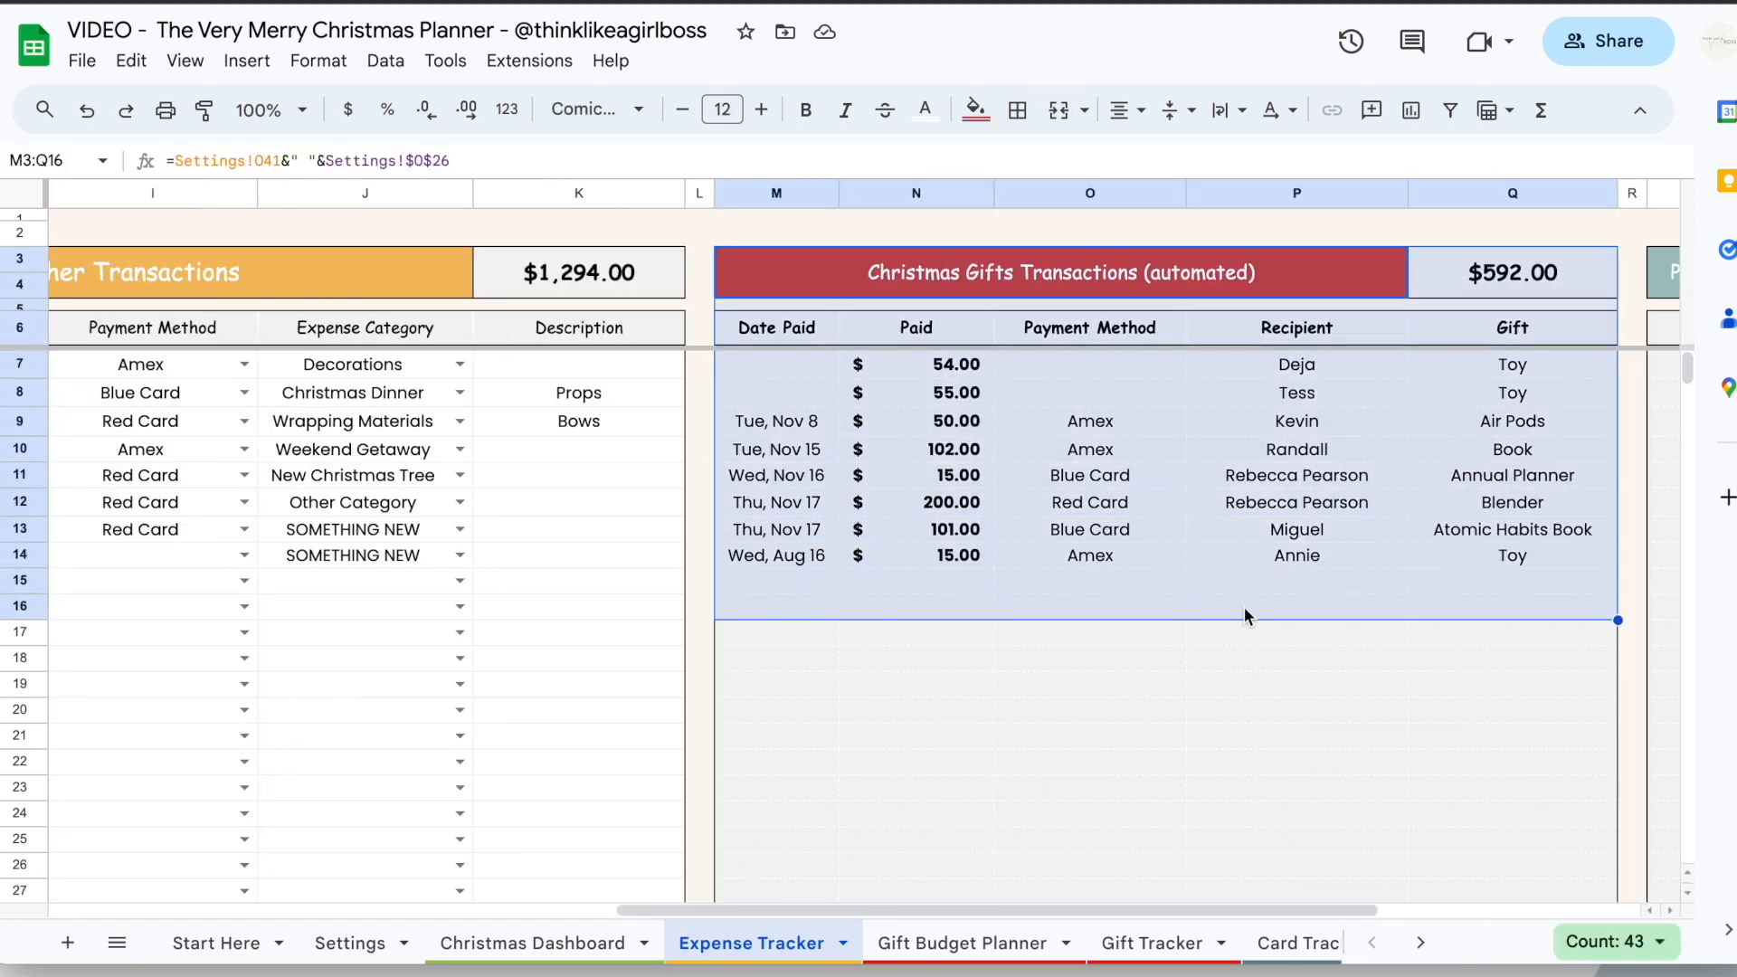
pyautogui.click(1245, 606)
pyautogui.hscroll(-5, 1245, 606)
pyautogui.moveTo(887, 311); pyautogui.dragTo(1291, 698)
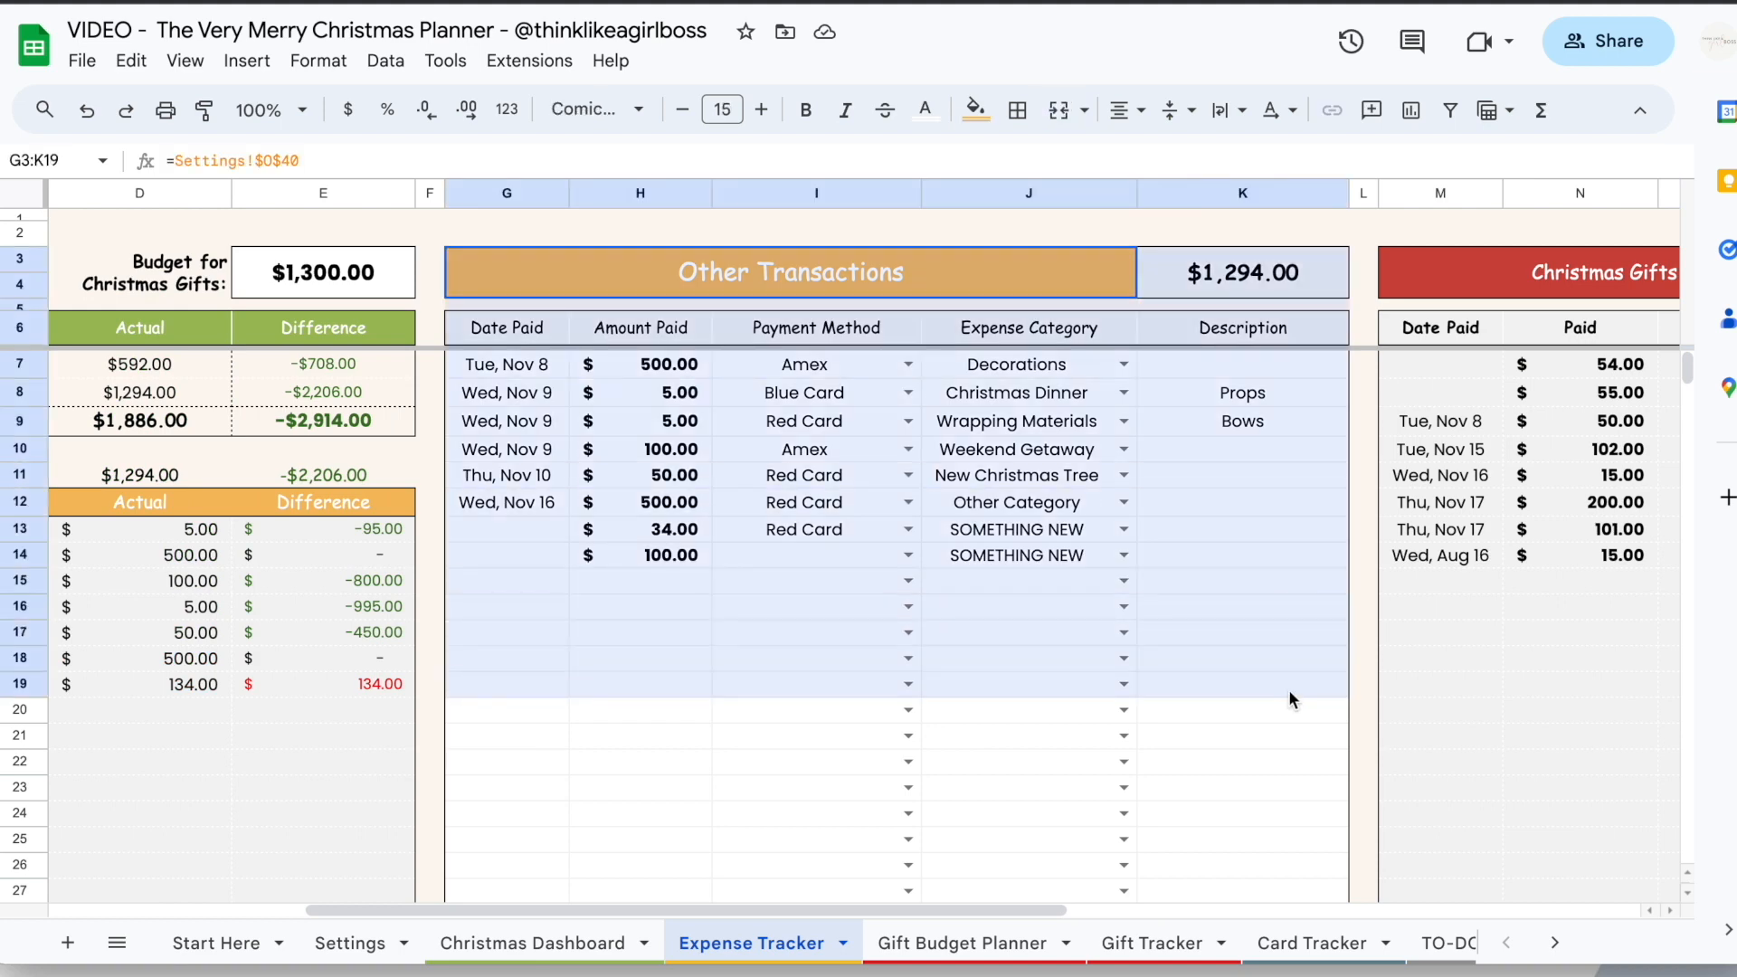
pyautogui.hscroll(-5, 1346, 310)
pyautogui.click(713, 426)
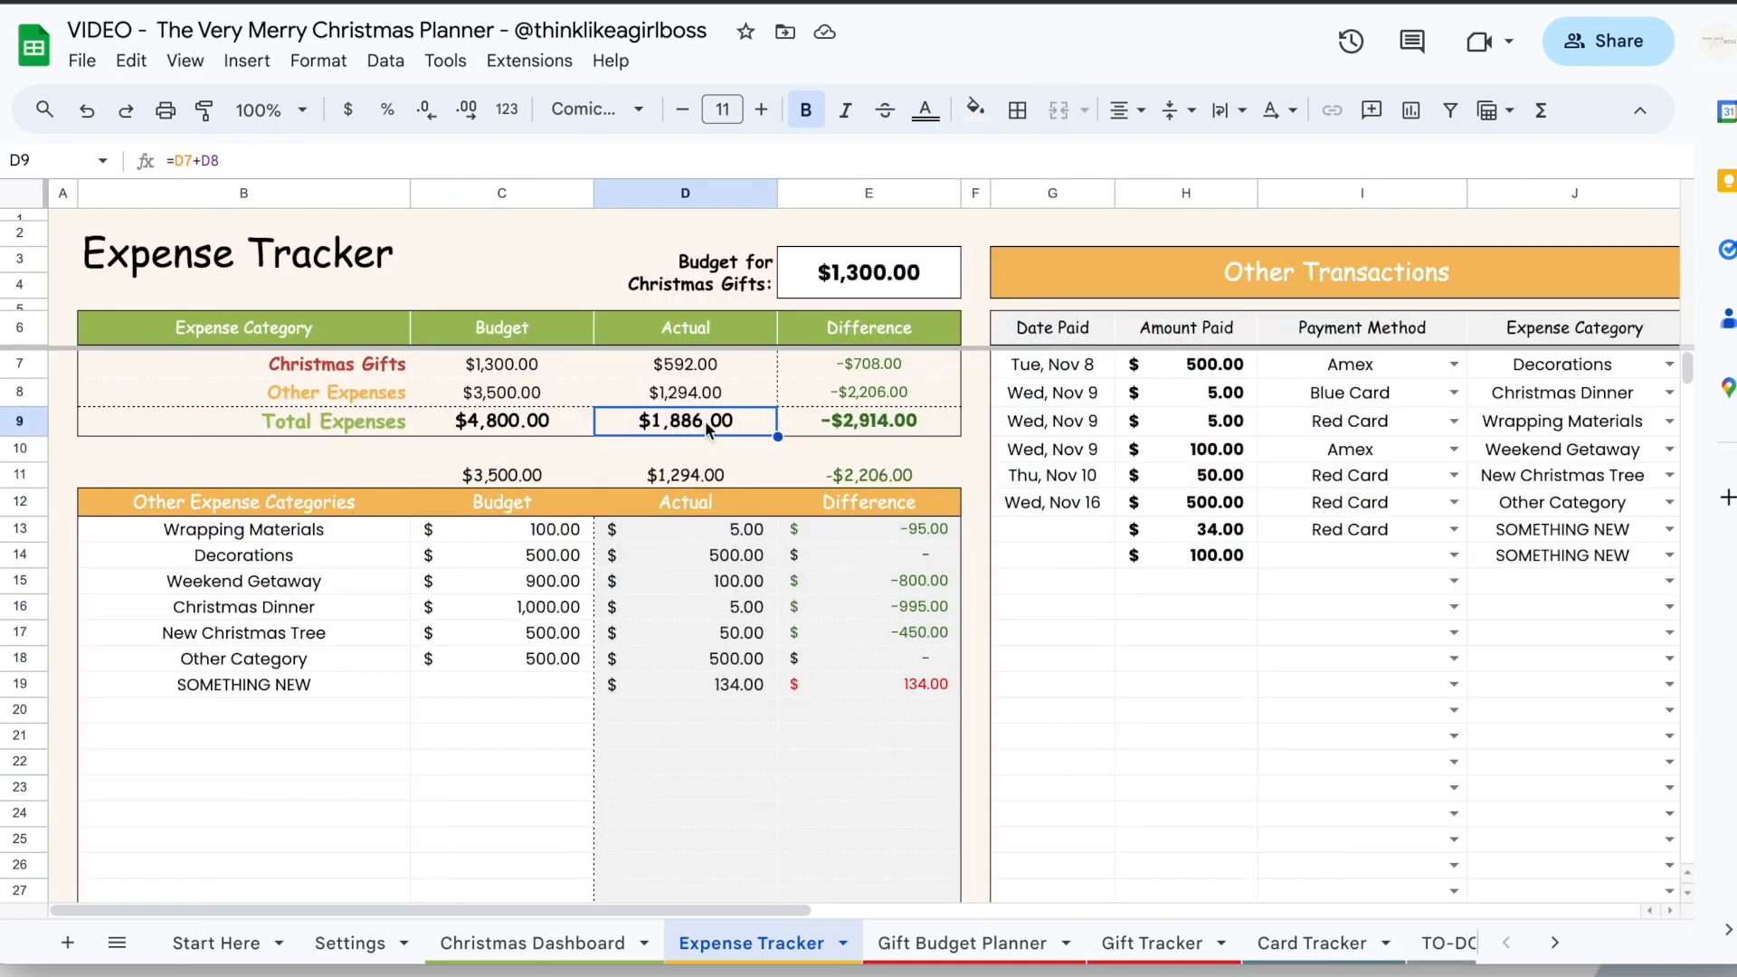
# Compare the Payment Method Summary total with the actual Total Expenses and check its listed payment methods
pyautogui.hscroll(5, 1251, 629)
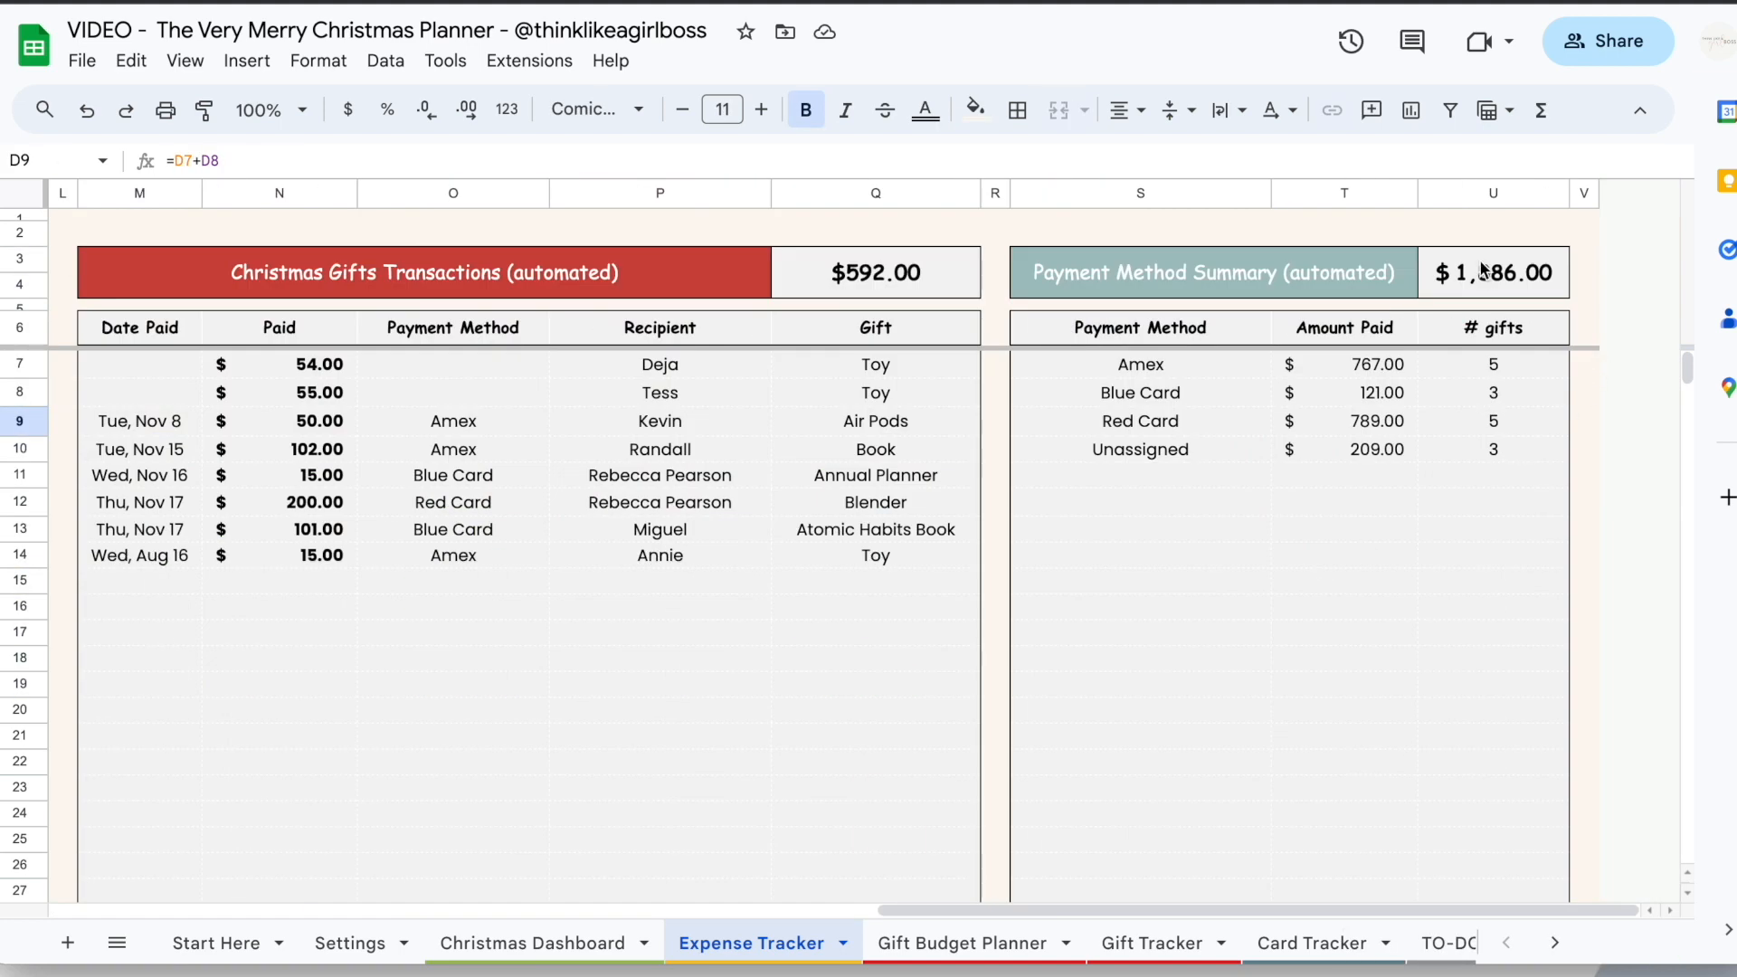
pyautogui.moveTo(1169, 366); pyautogui.dragTo(1169, 480)
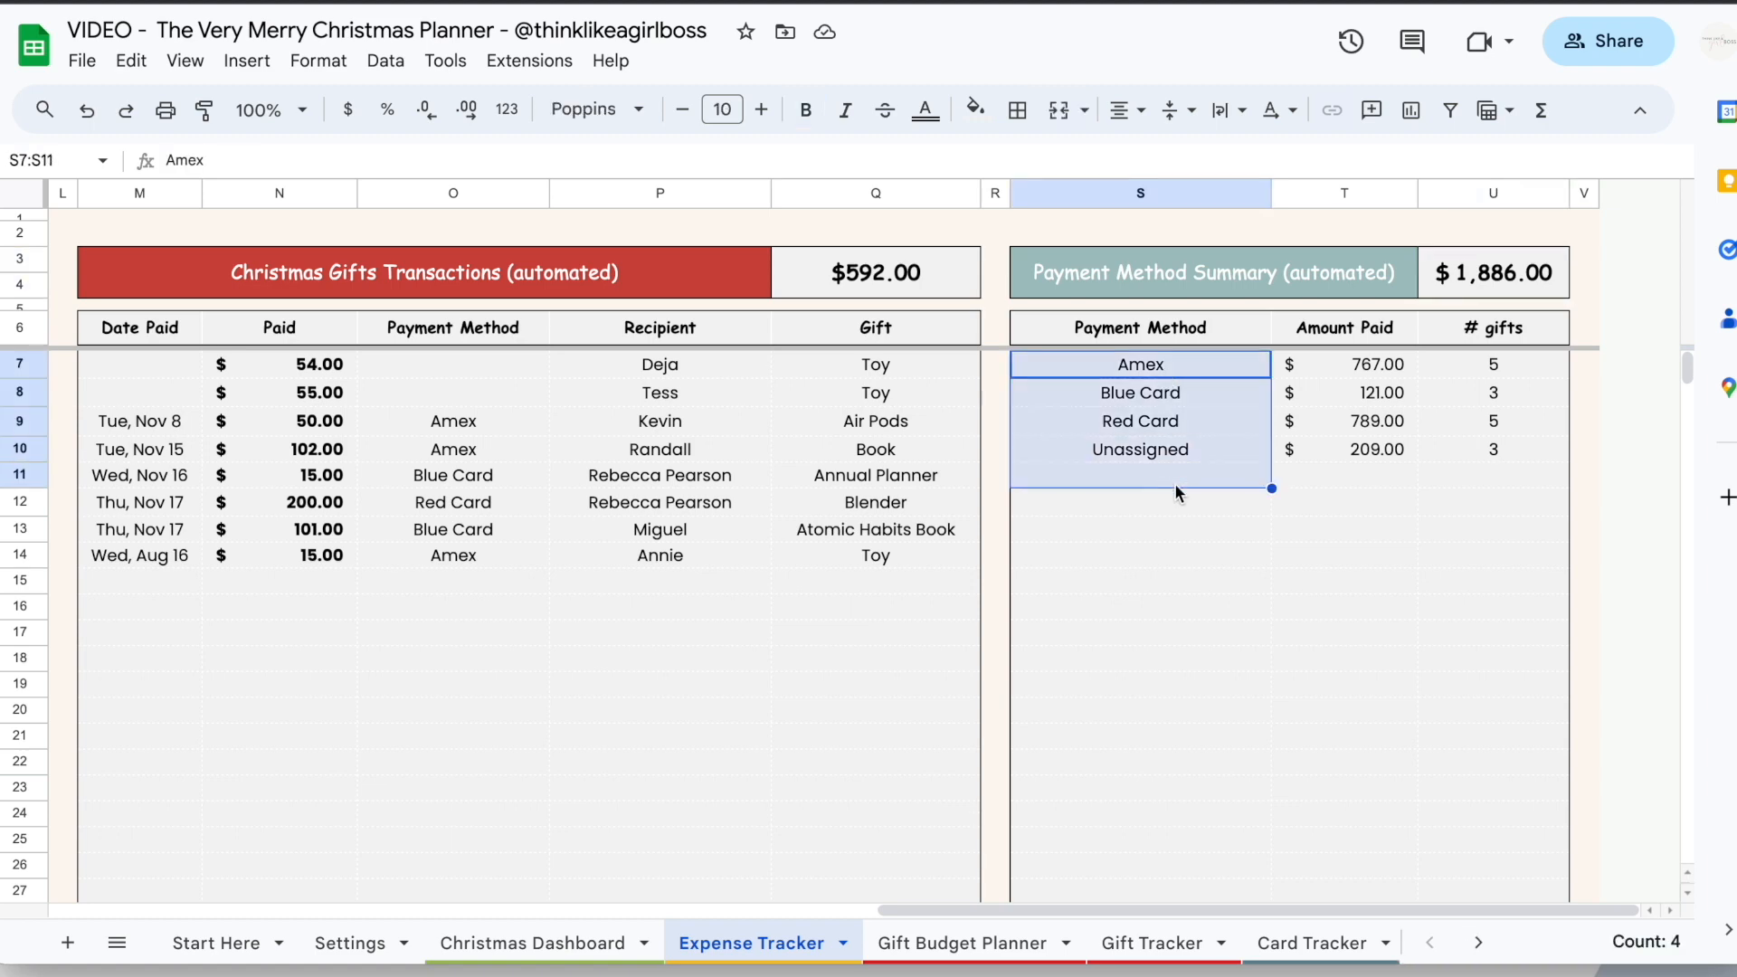
pyautogui.click(1349, 541)
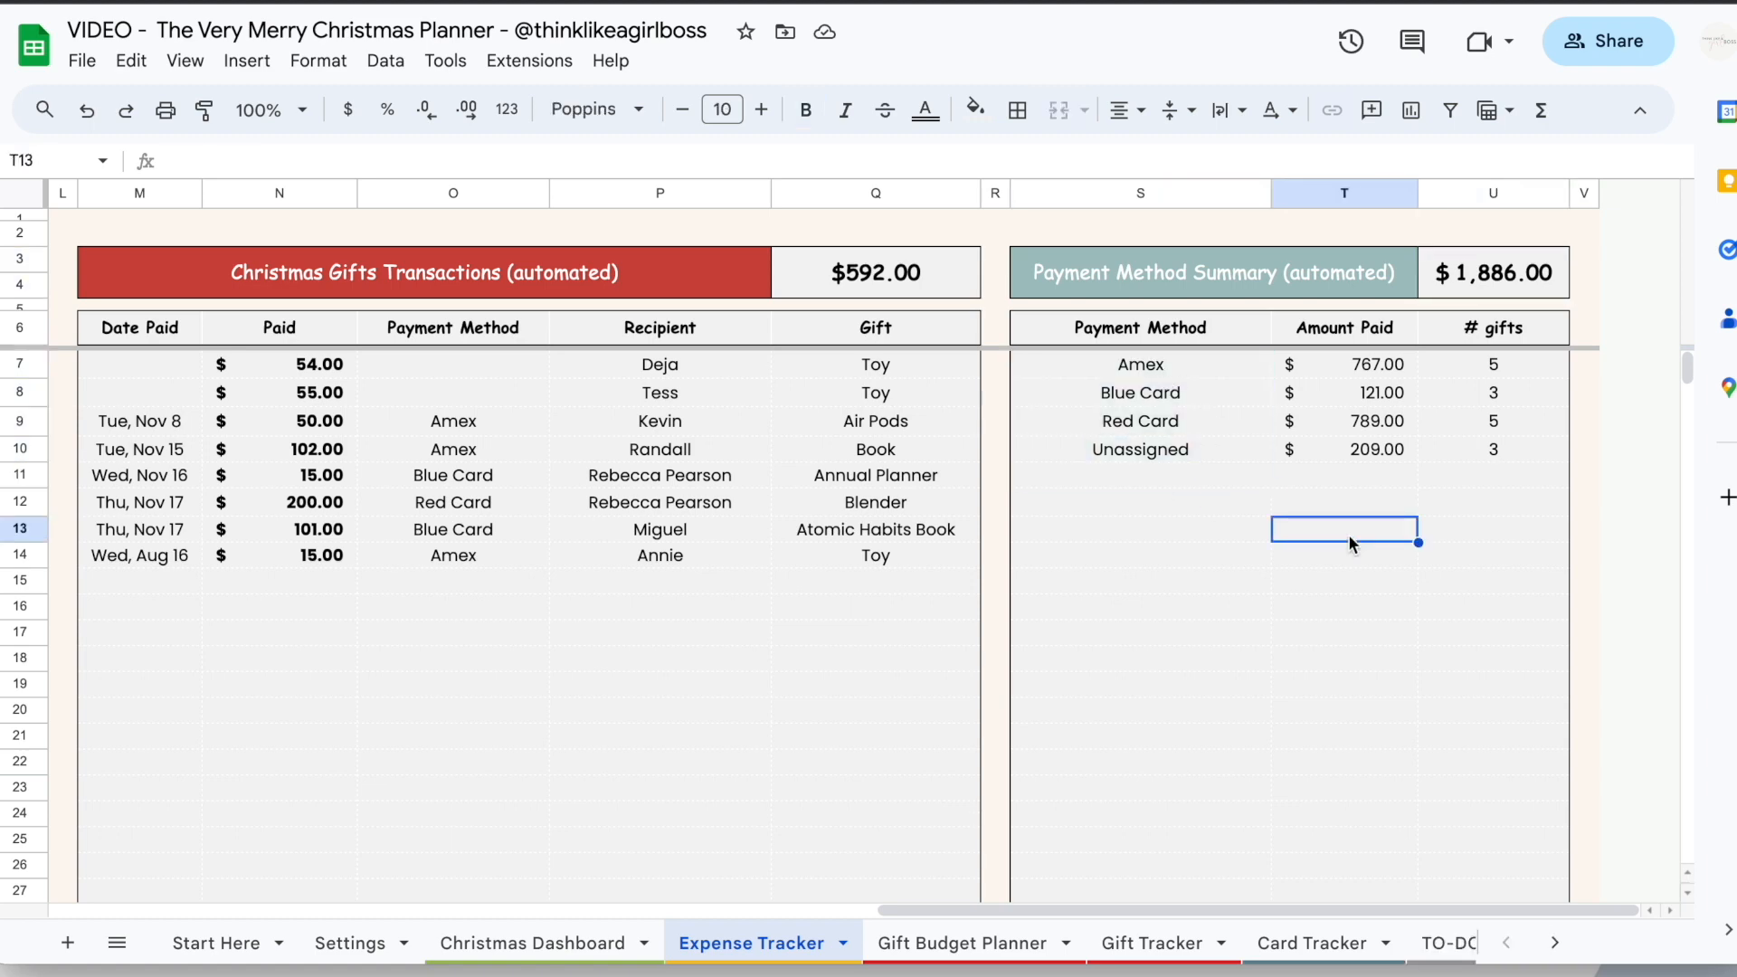
# Look over the gift details and status columns on the Gift Tracker sheet
pyautogui.click(1152, 942)
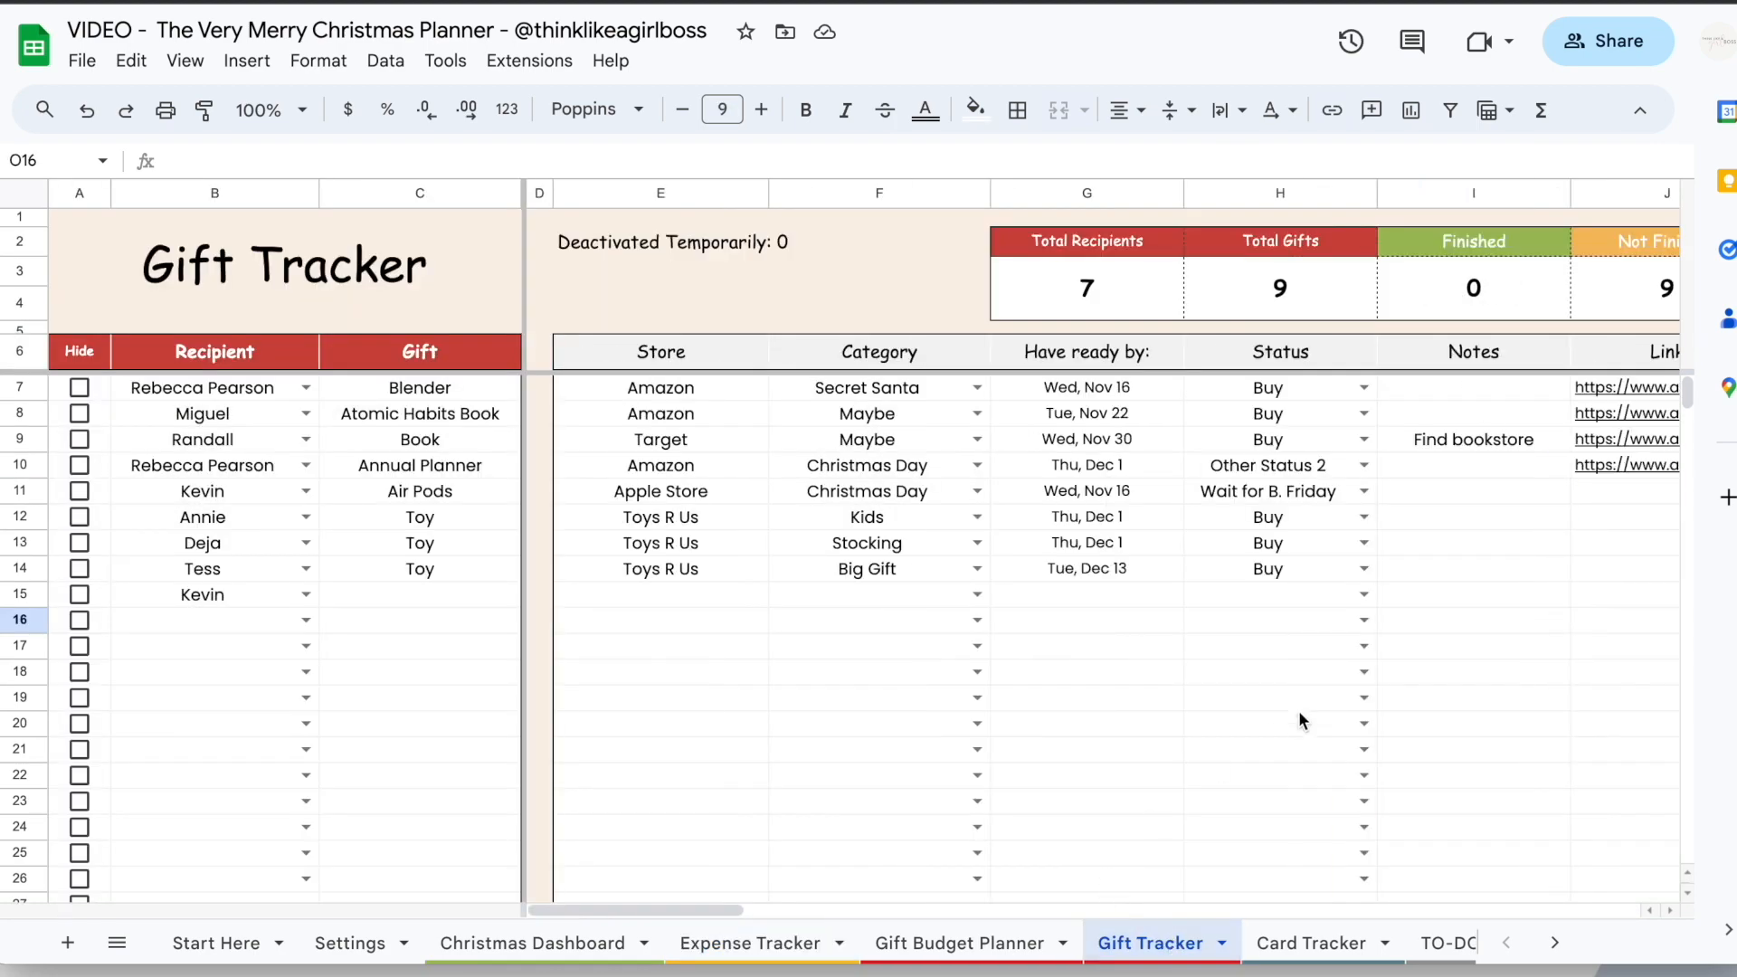
pyautogui.hscroll(3, 1299, 709)
pyautogui.hscroll(1, 1299, 709)
pyautogui.hscroll(-4, 1299, 710)
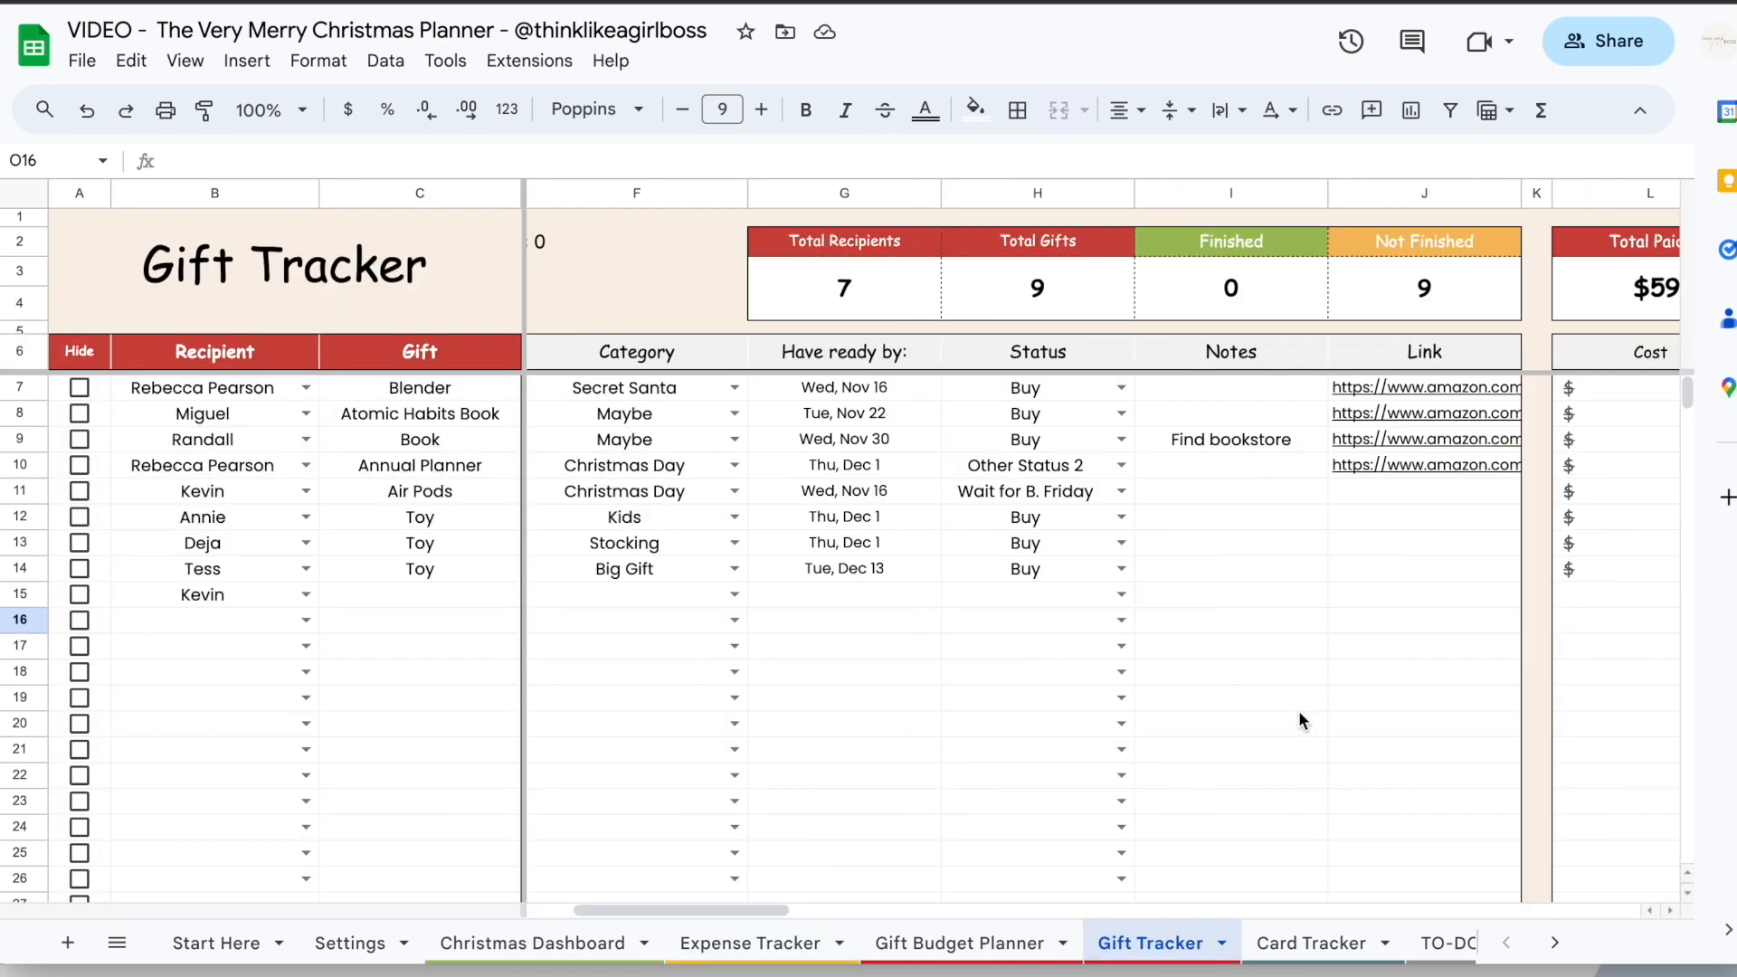
pyautogui.click(832, 624)
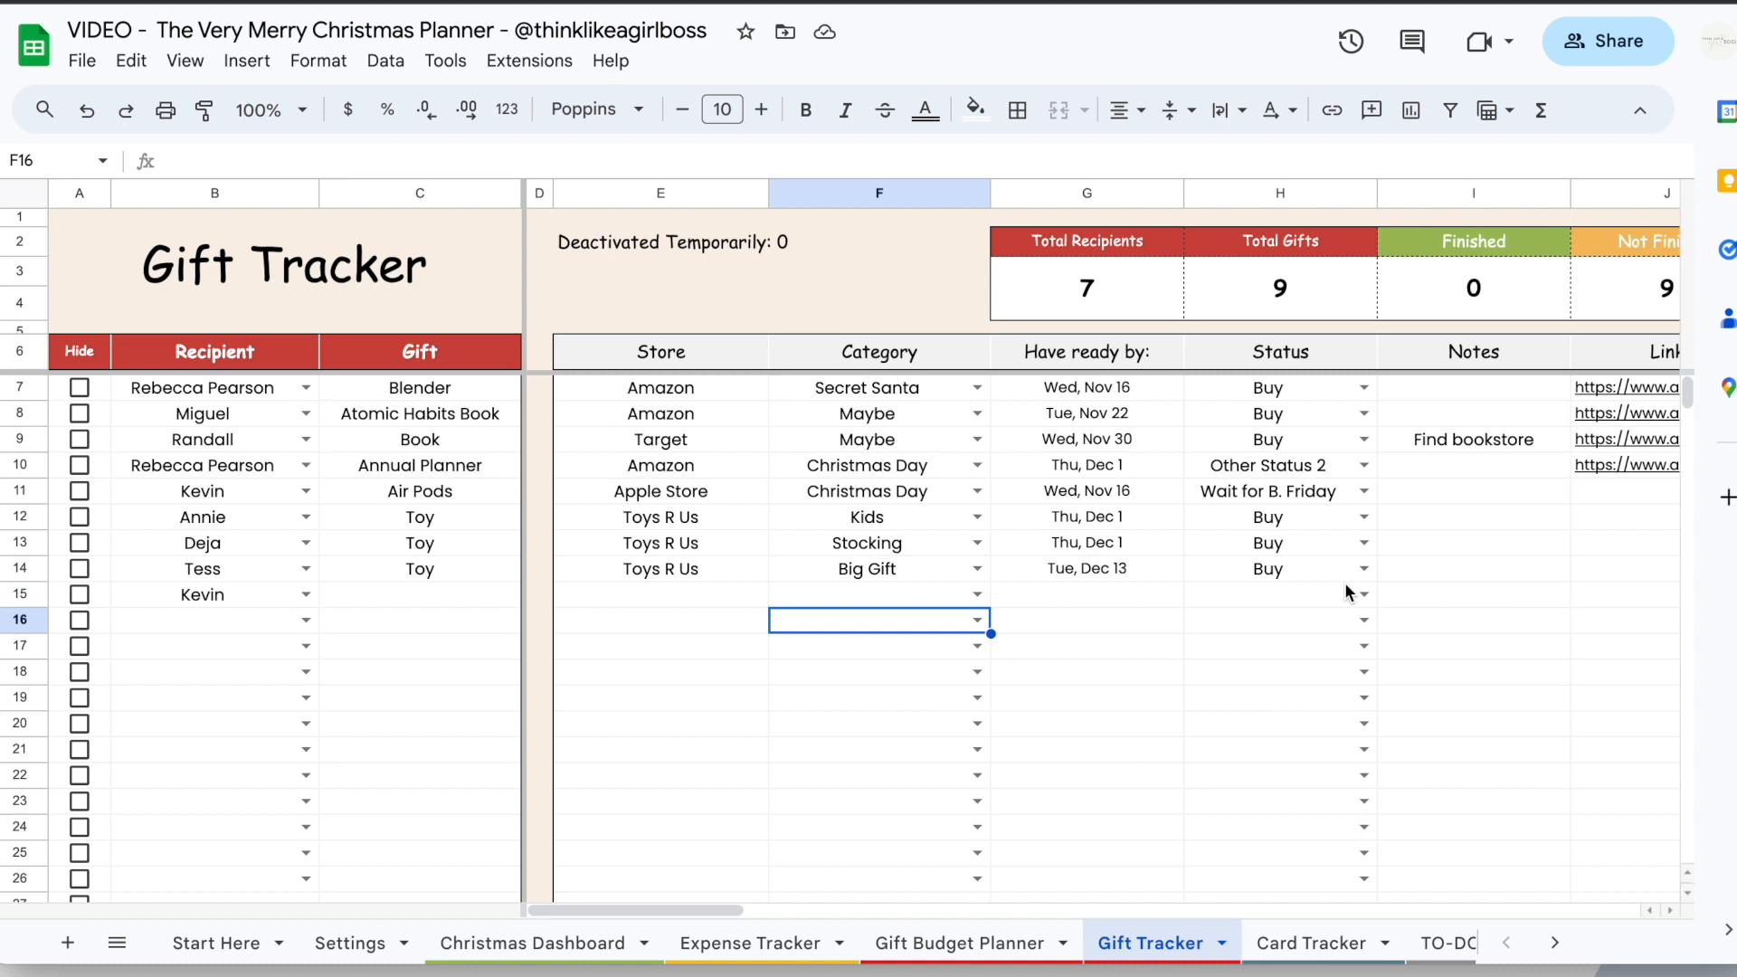
# Mark all gift entries in rows 7 to 15 of the Gift Tracker as hidden
pyautogui.click(80, 388)
pyautogui.click(79, 414)
pyautogui.click(80, 418)
pyautogui.click(79, 418)
pyautogui.click(80, 440)
pyautogui.click(80, 466)
pyautogui.click(80, 493)
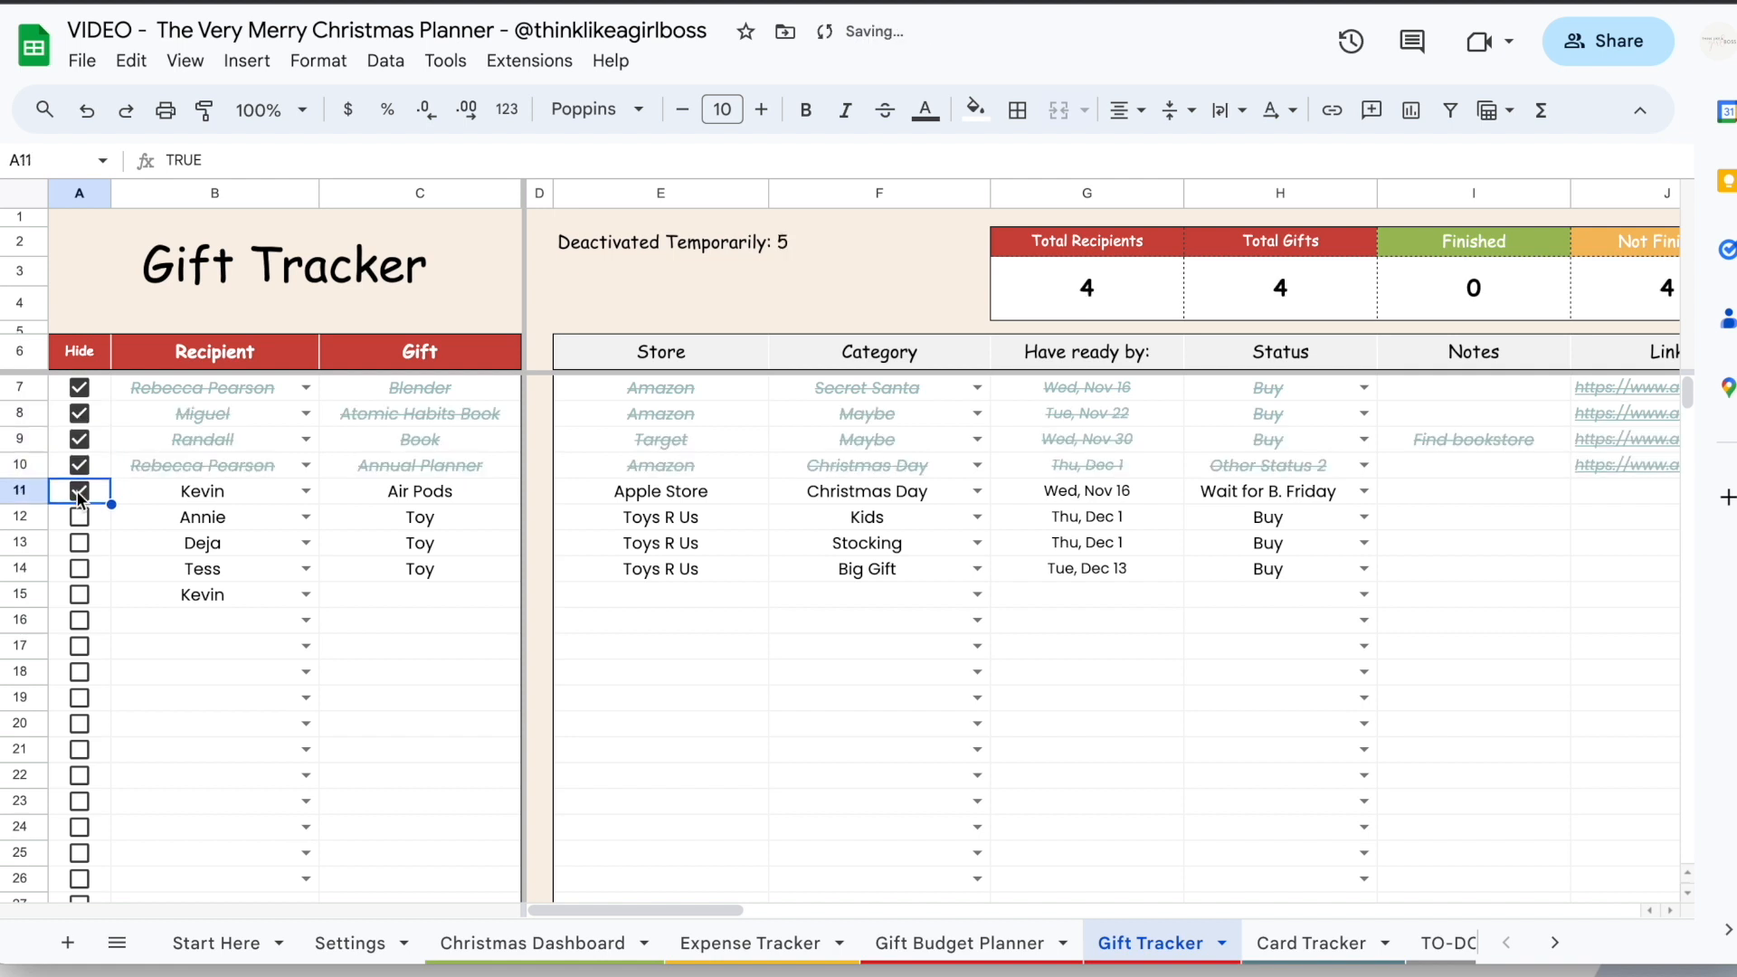
pyautogui.click(80, 516)
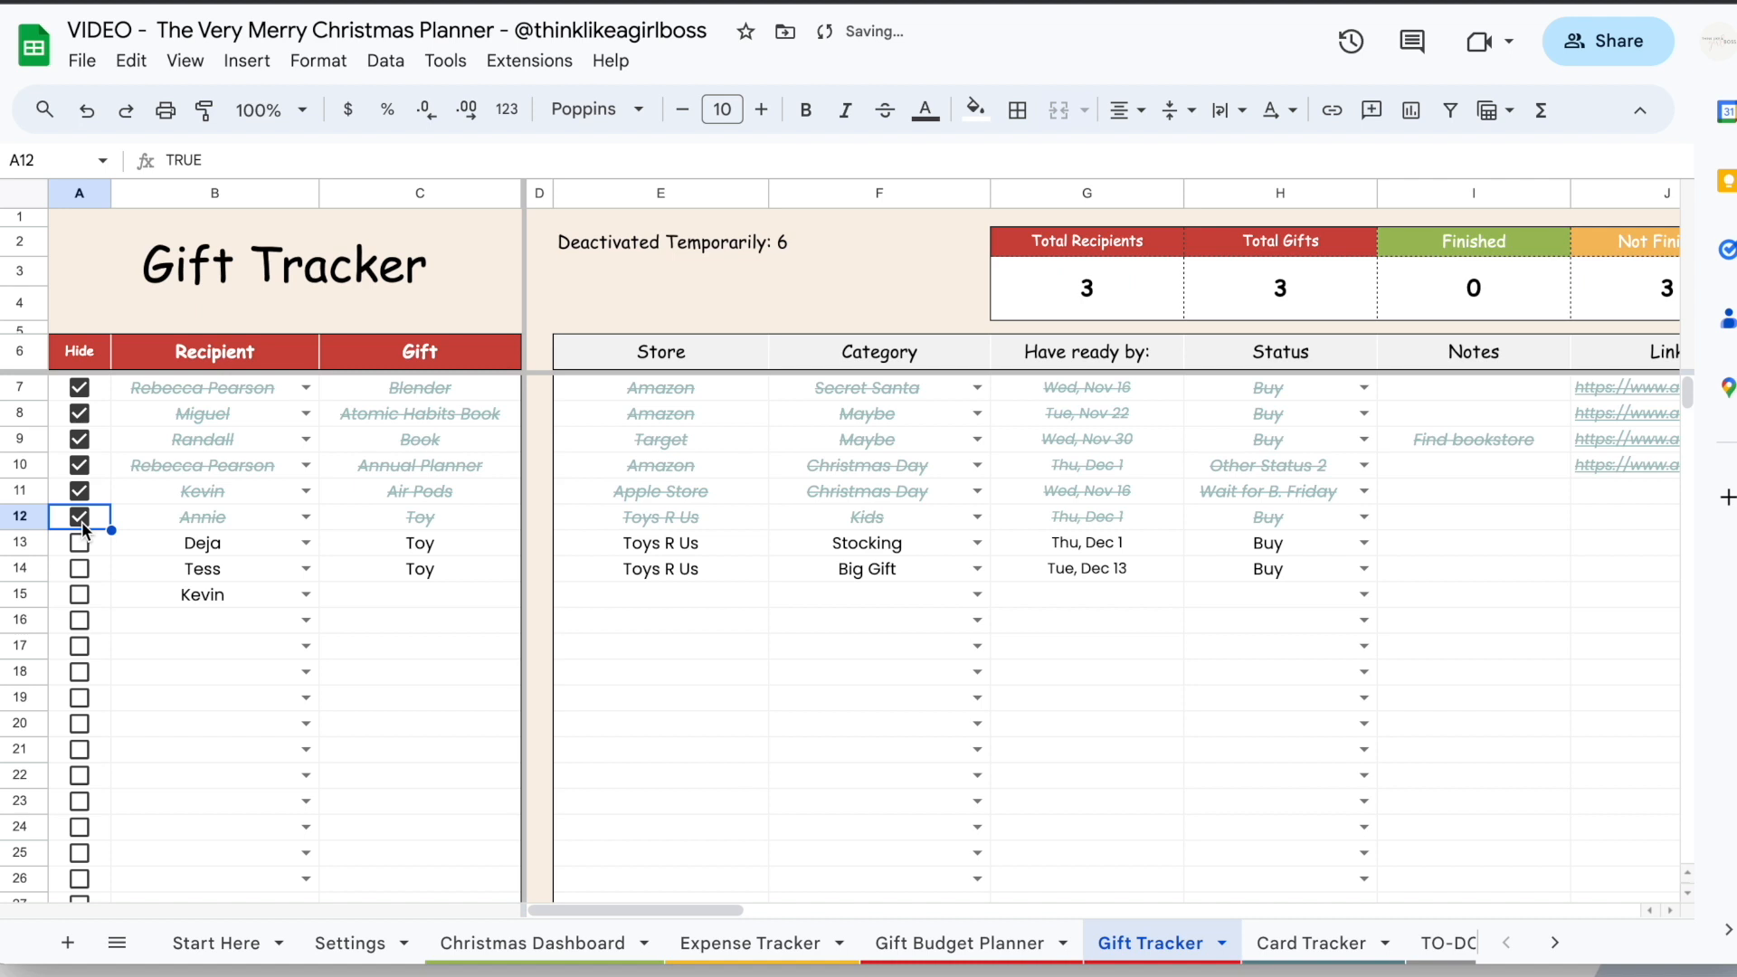
pyautogui.click(79, 549)
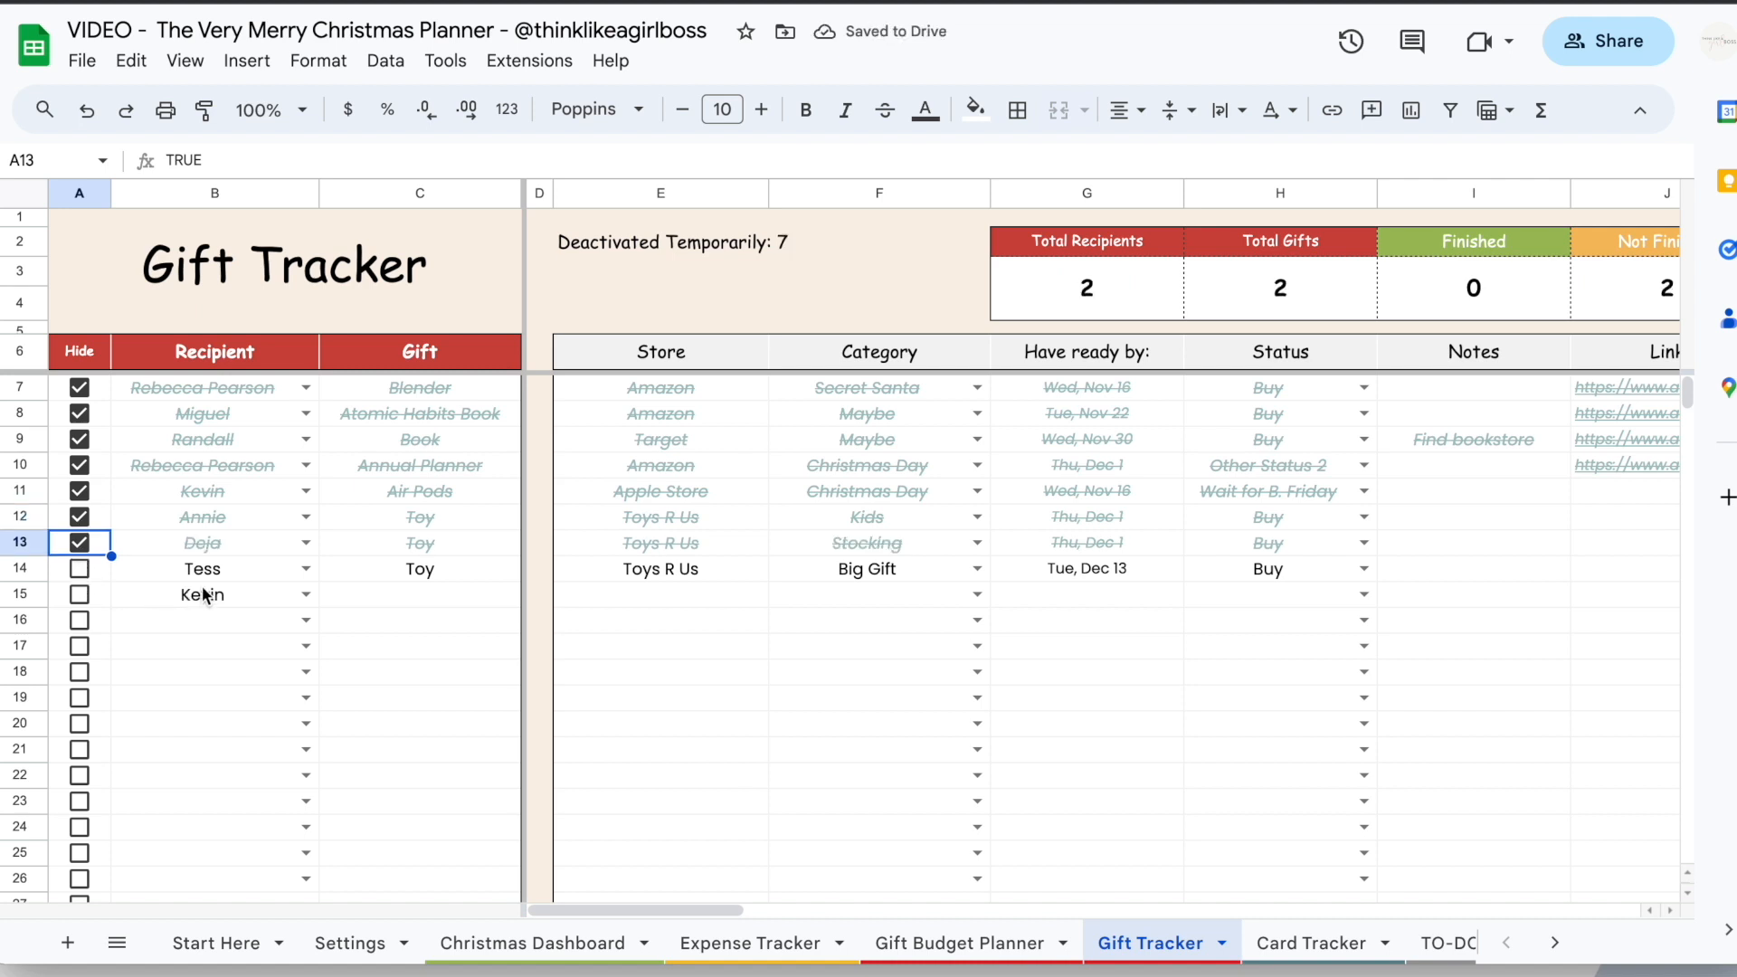
pyautogui.click(81, 570)
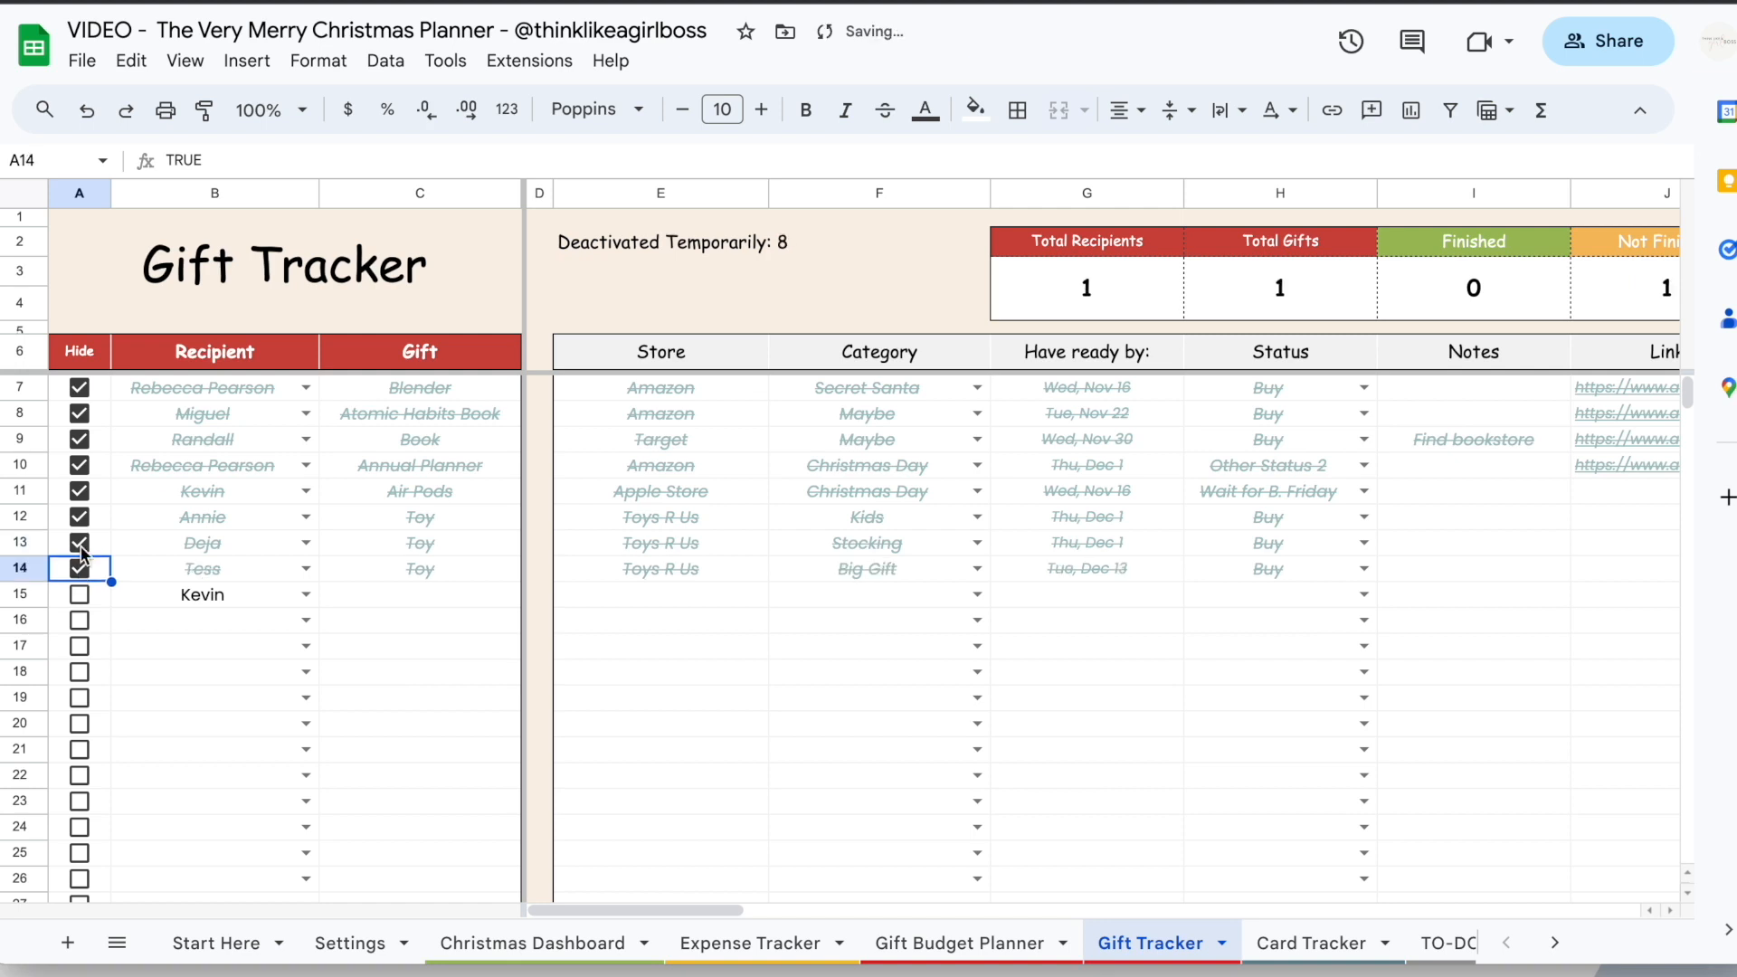
pyautogui.click(79, 545)
pyautogui.press('space')
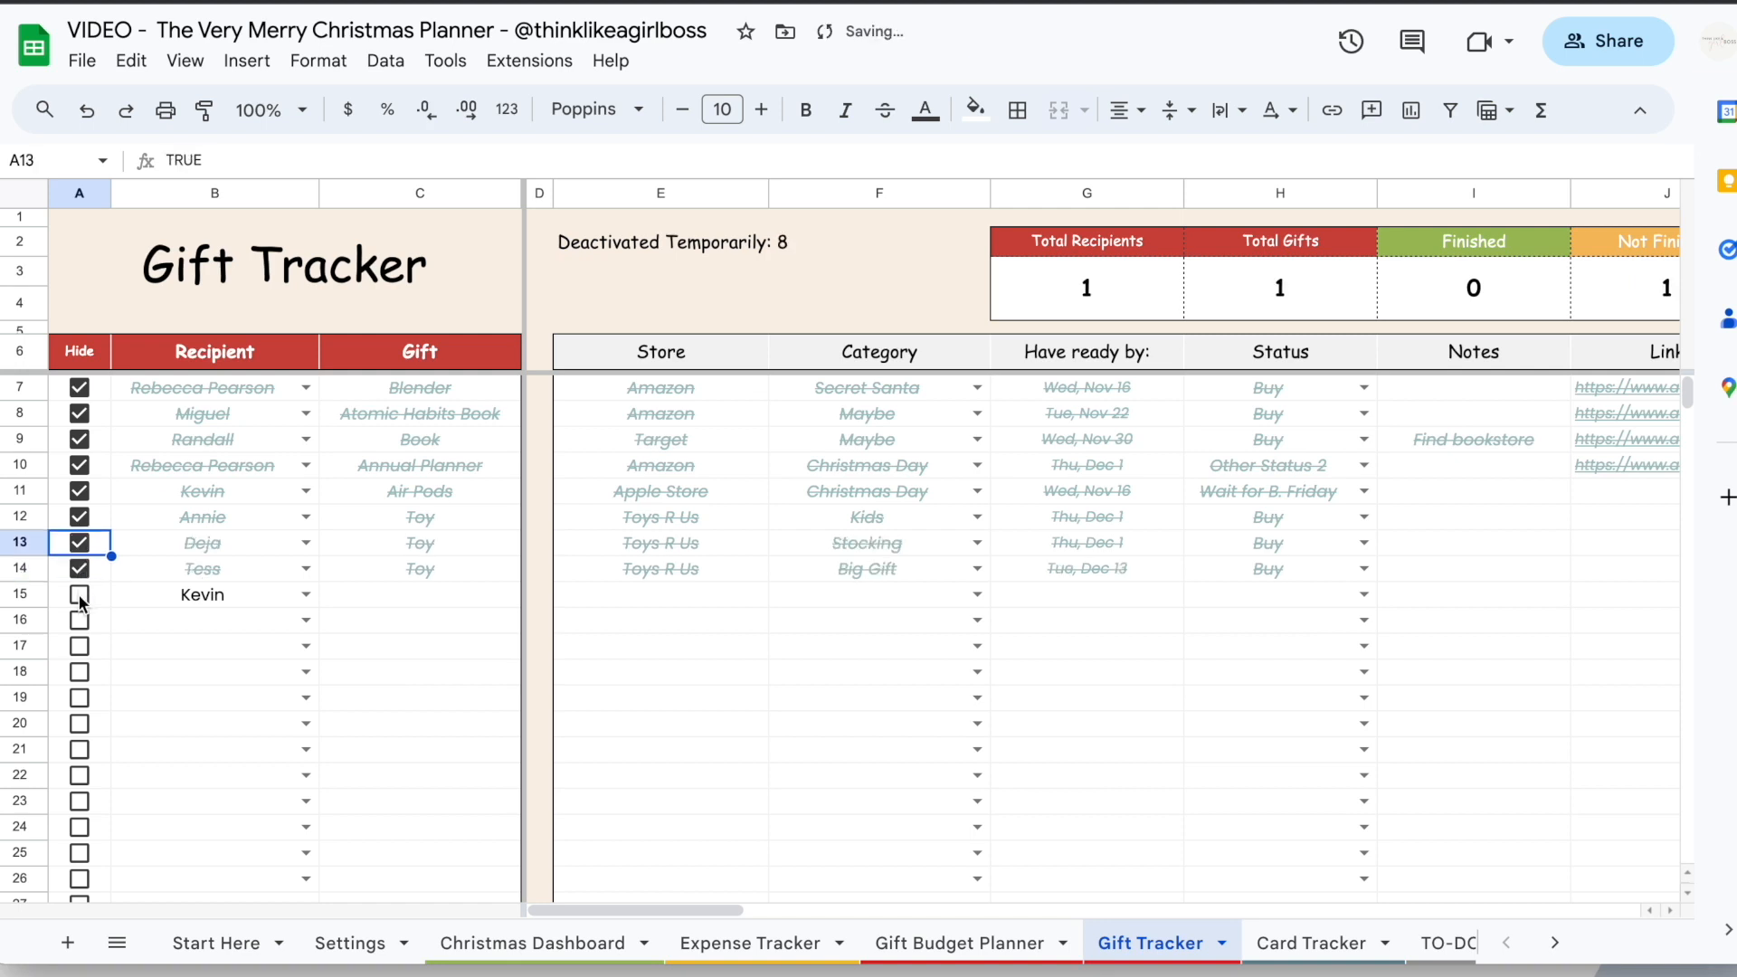
pyautogui.click(80, 594)
pyautogui.click(80, 570)
pyautogui.click(80, 570)
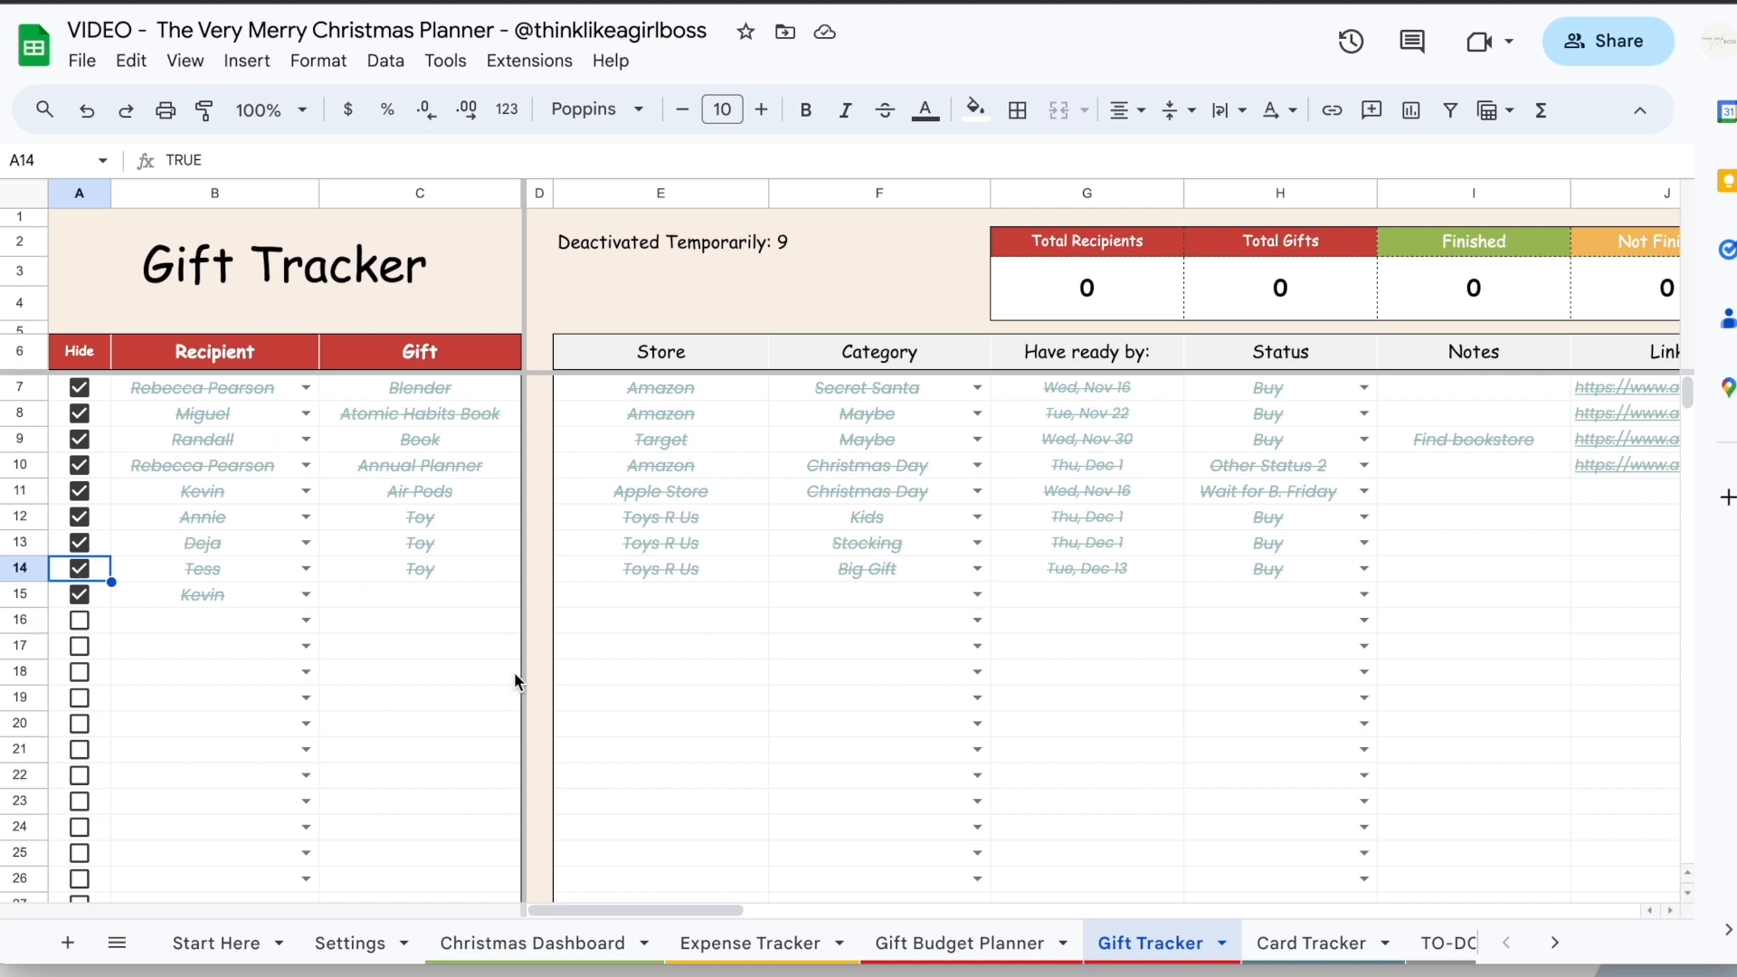
# Inspect the Gift Tracker's Total Recipients, Total Gifts, Finished and Not Finished counts
pyautogui.hscroll(1, 1182, 490)
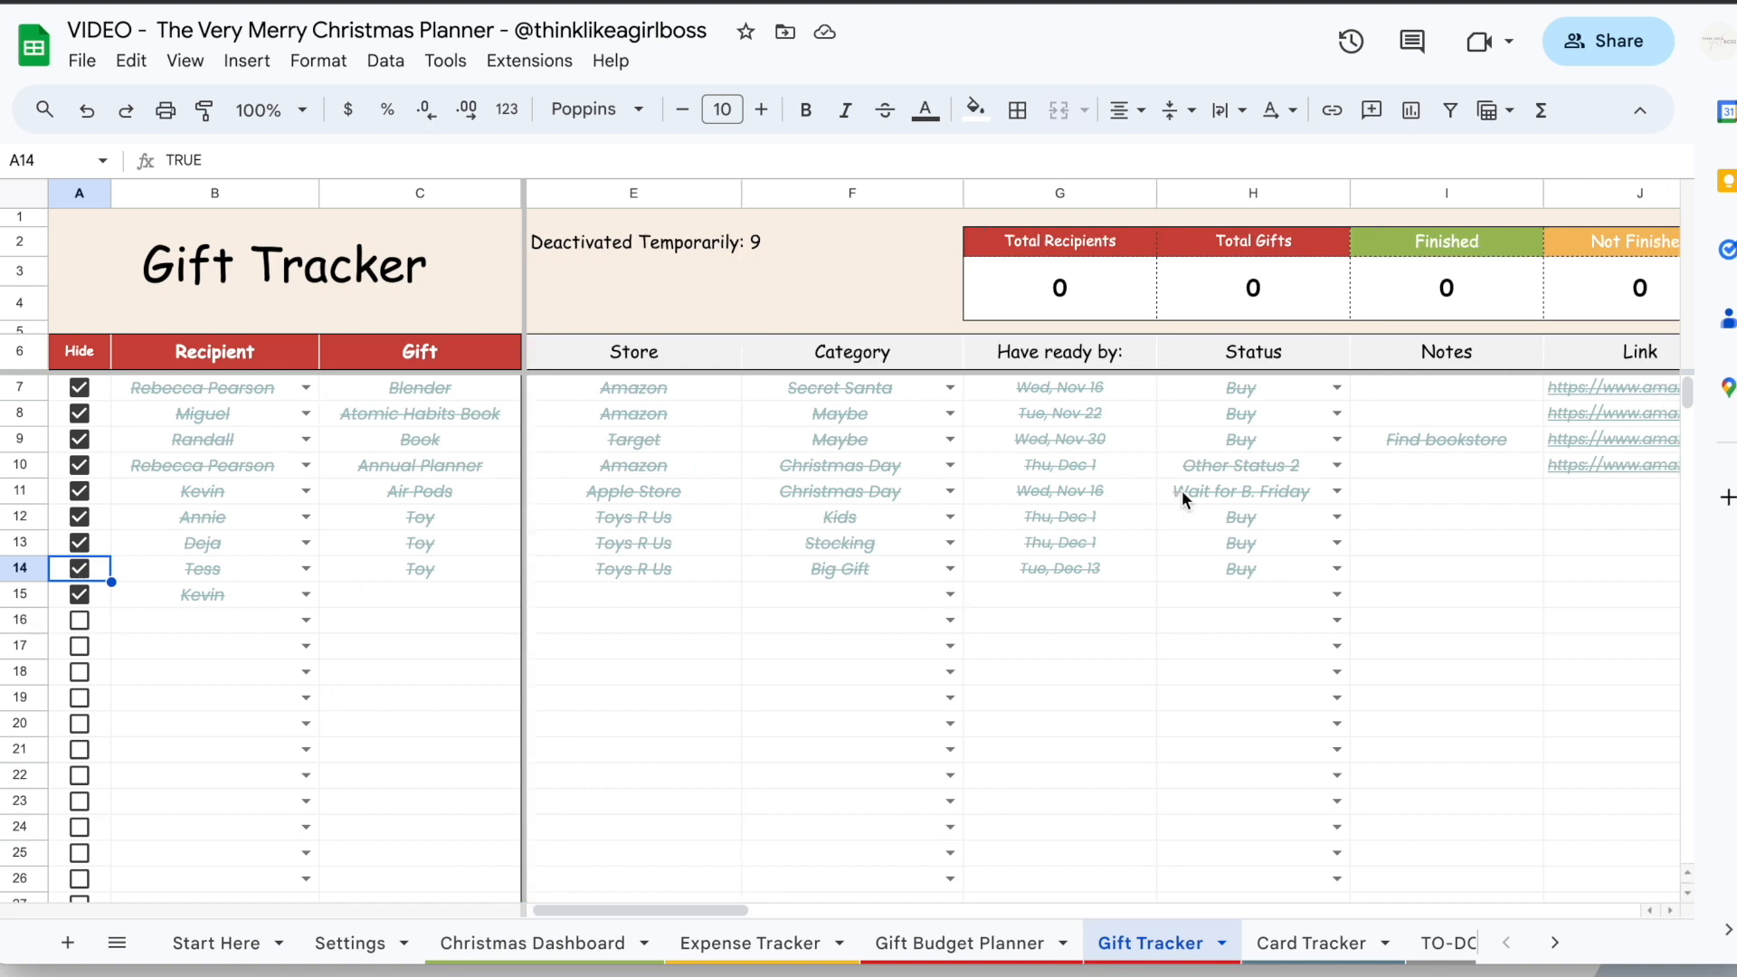
pyautogui.click(1109, 302)
pyautogui.click(1299, 299)
pyautogui.hscroll(2, 1299, 299)
pyautogui.click(1238, 301)
pyautogui.click(1401, 303)
# Inspect the Gift Tracker's Total Paid + Pending and Budget cells
pyautogui.hscroll(4, 1398, 301)
pyautogui.hscroll(2, 1398, 301)
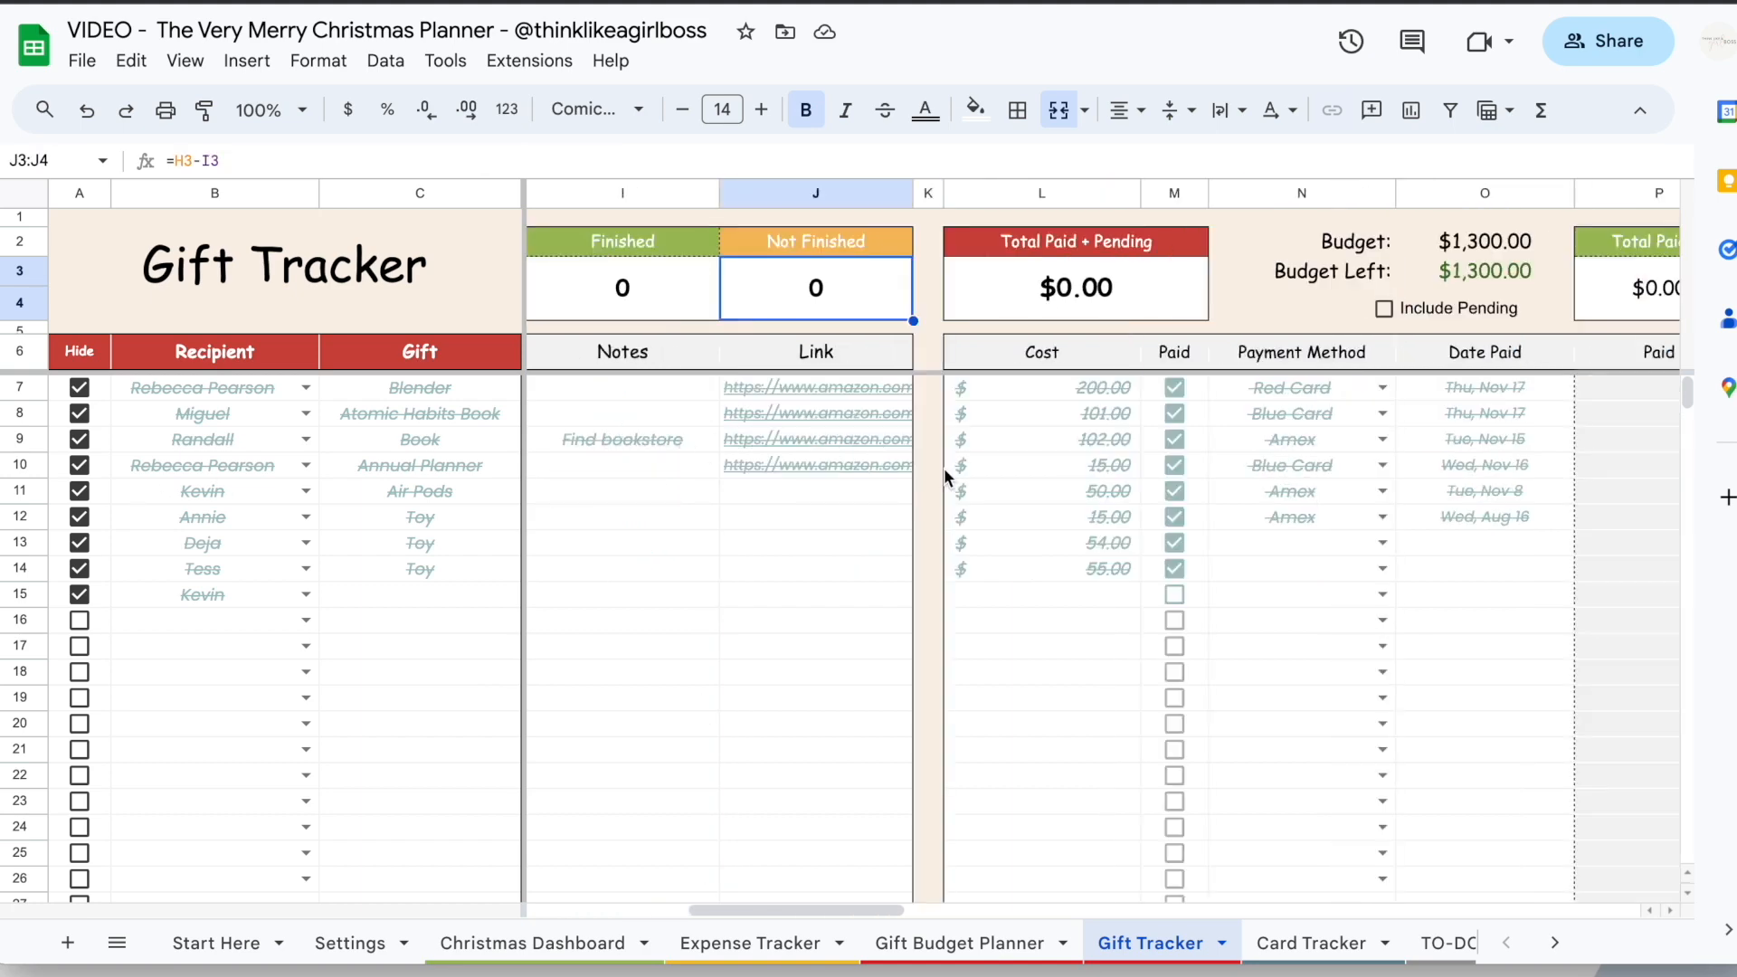
pyautogui.click(1153, 291)
pyautogui.hscroll(4, 1153, 291)
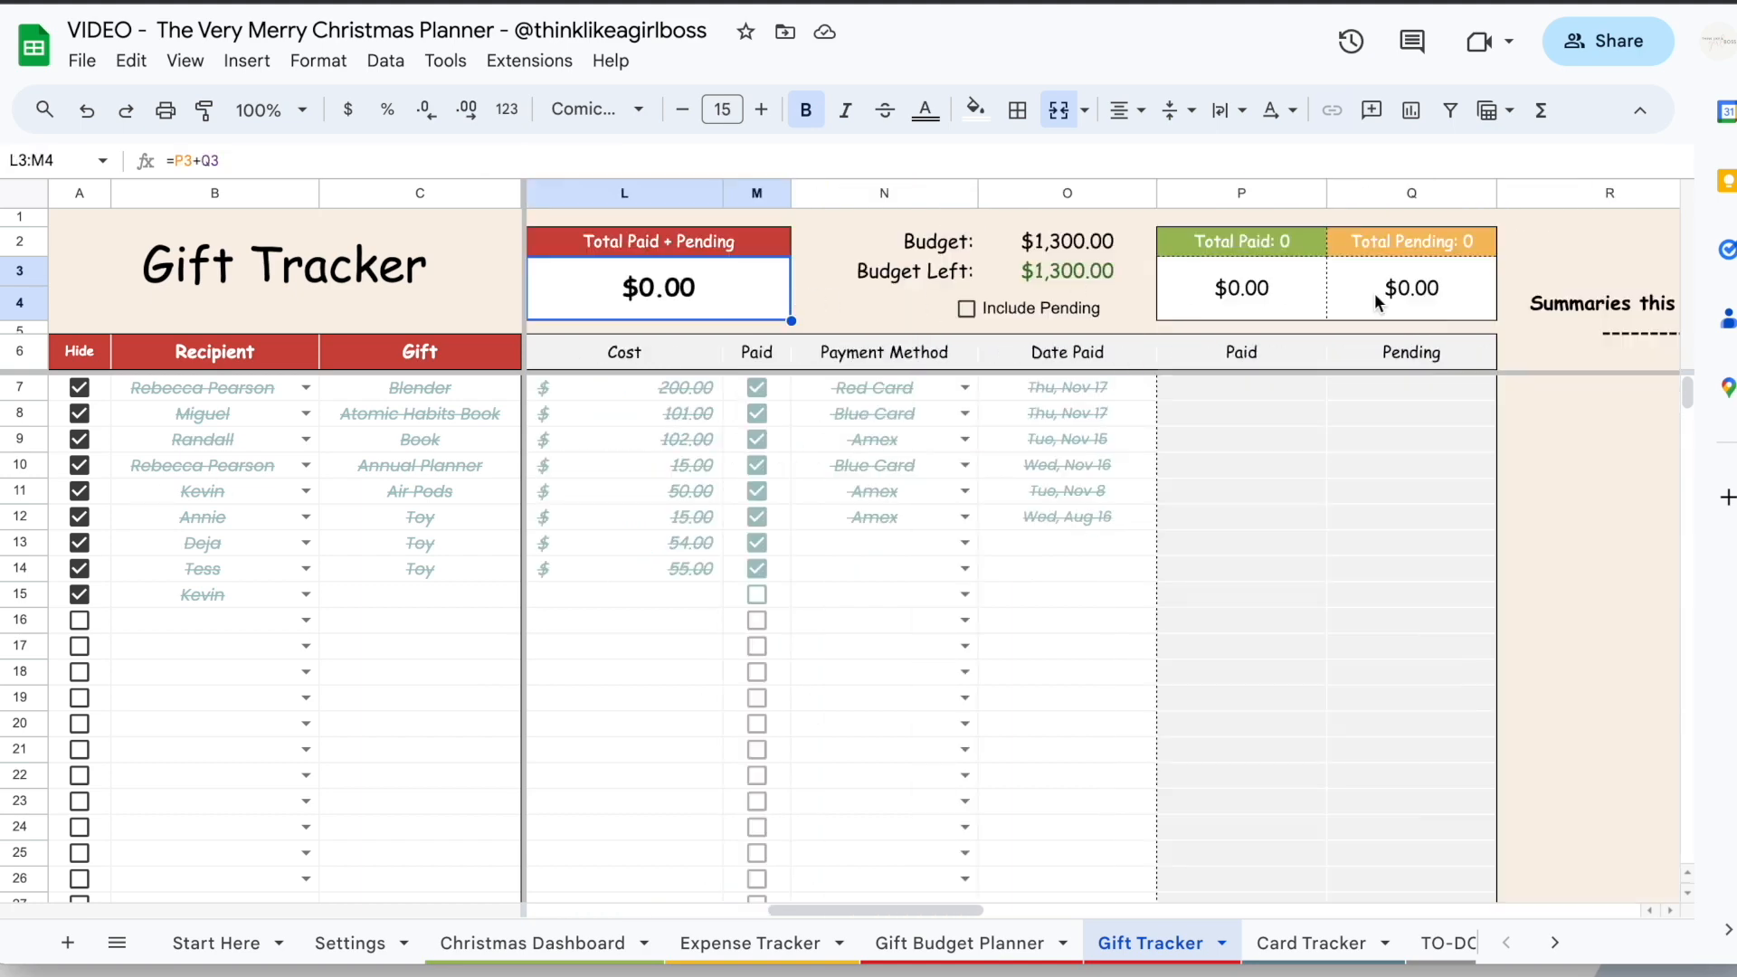
pyautogui.click(1122, 242)
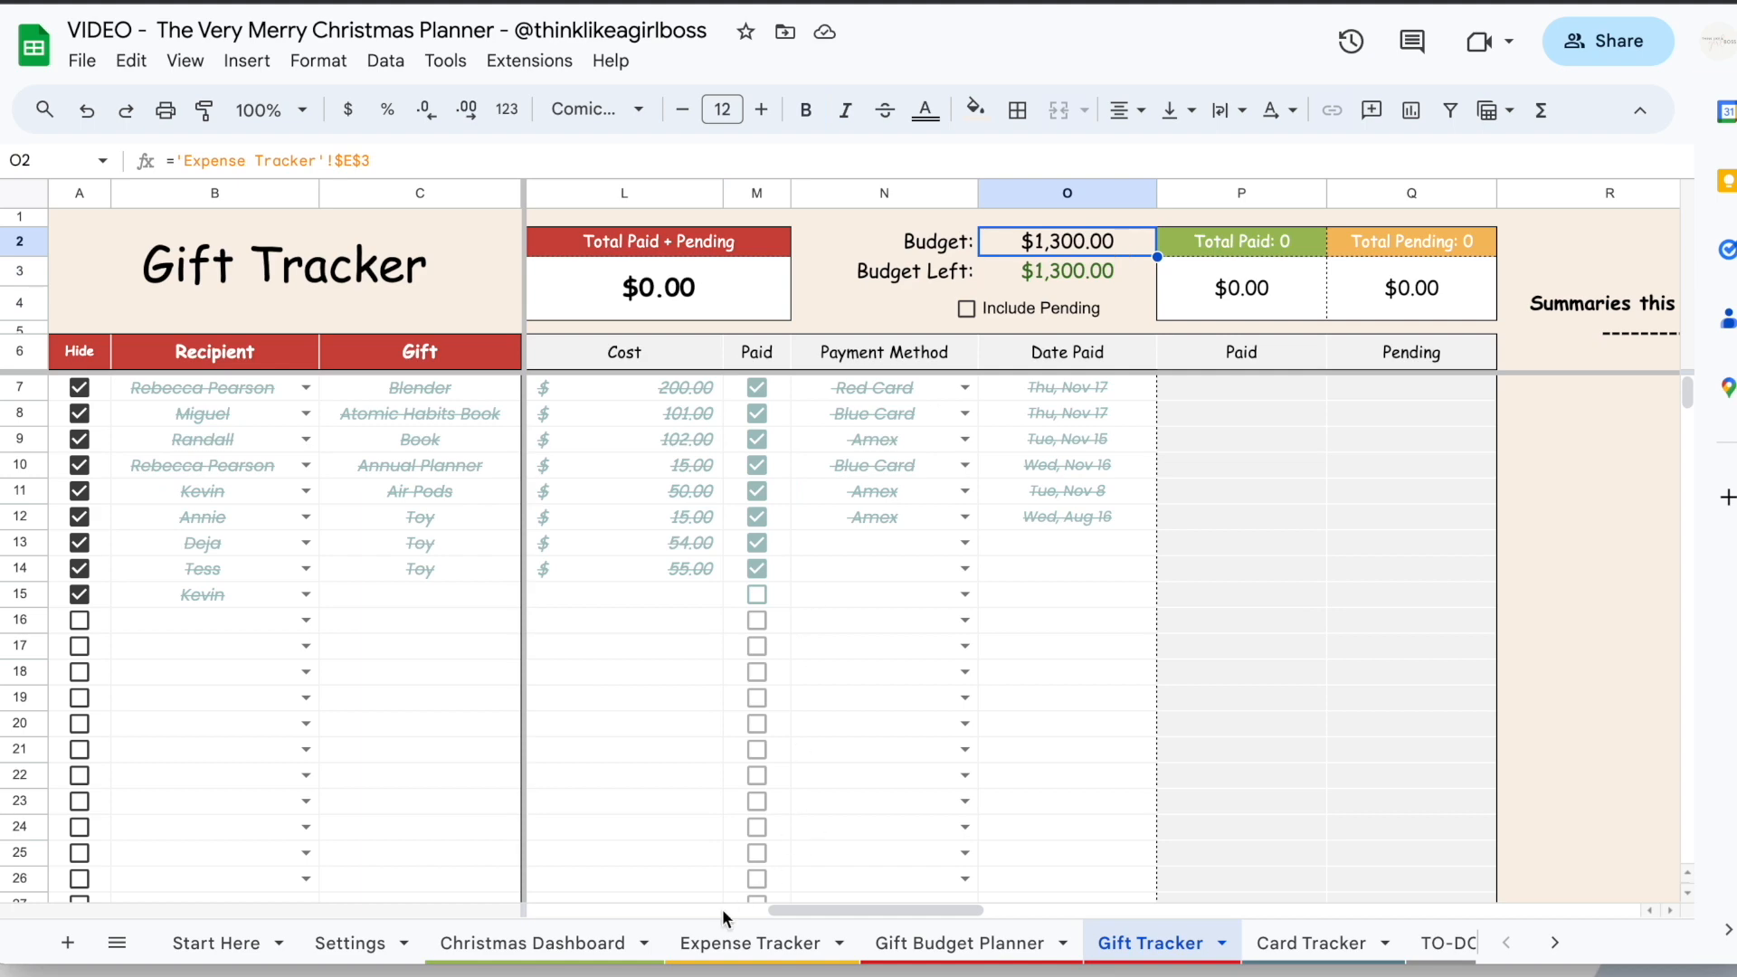
# Check the Christmas Gifts Transactions table on the Expense Tracker sheet, and return to the Gift Tracker's hidden entries
pyautogui.click(750, 943)
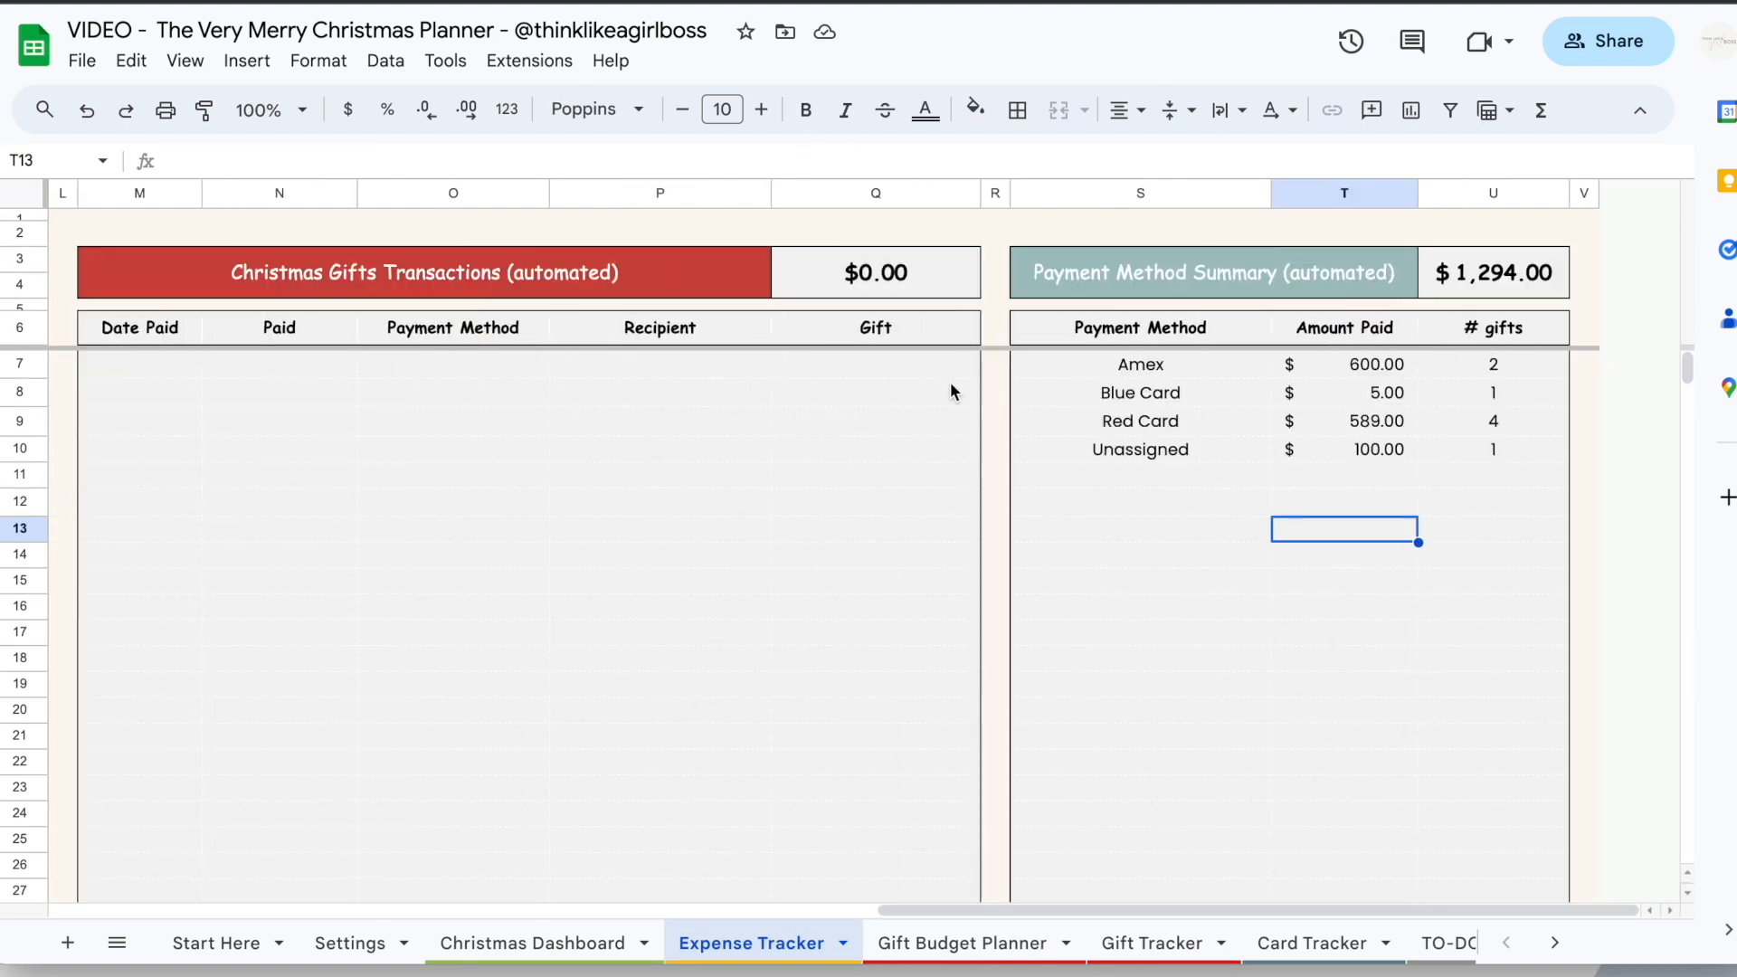
pyautogui.click(1167, 944)
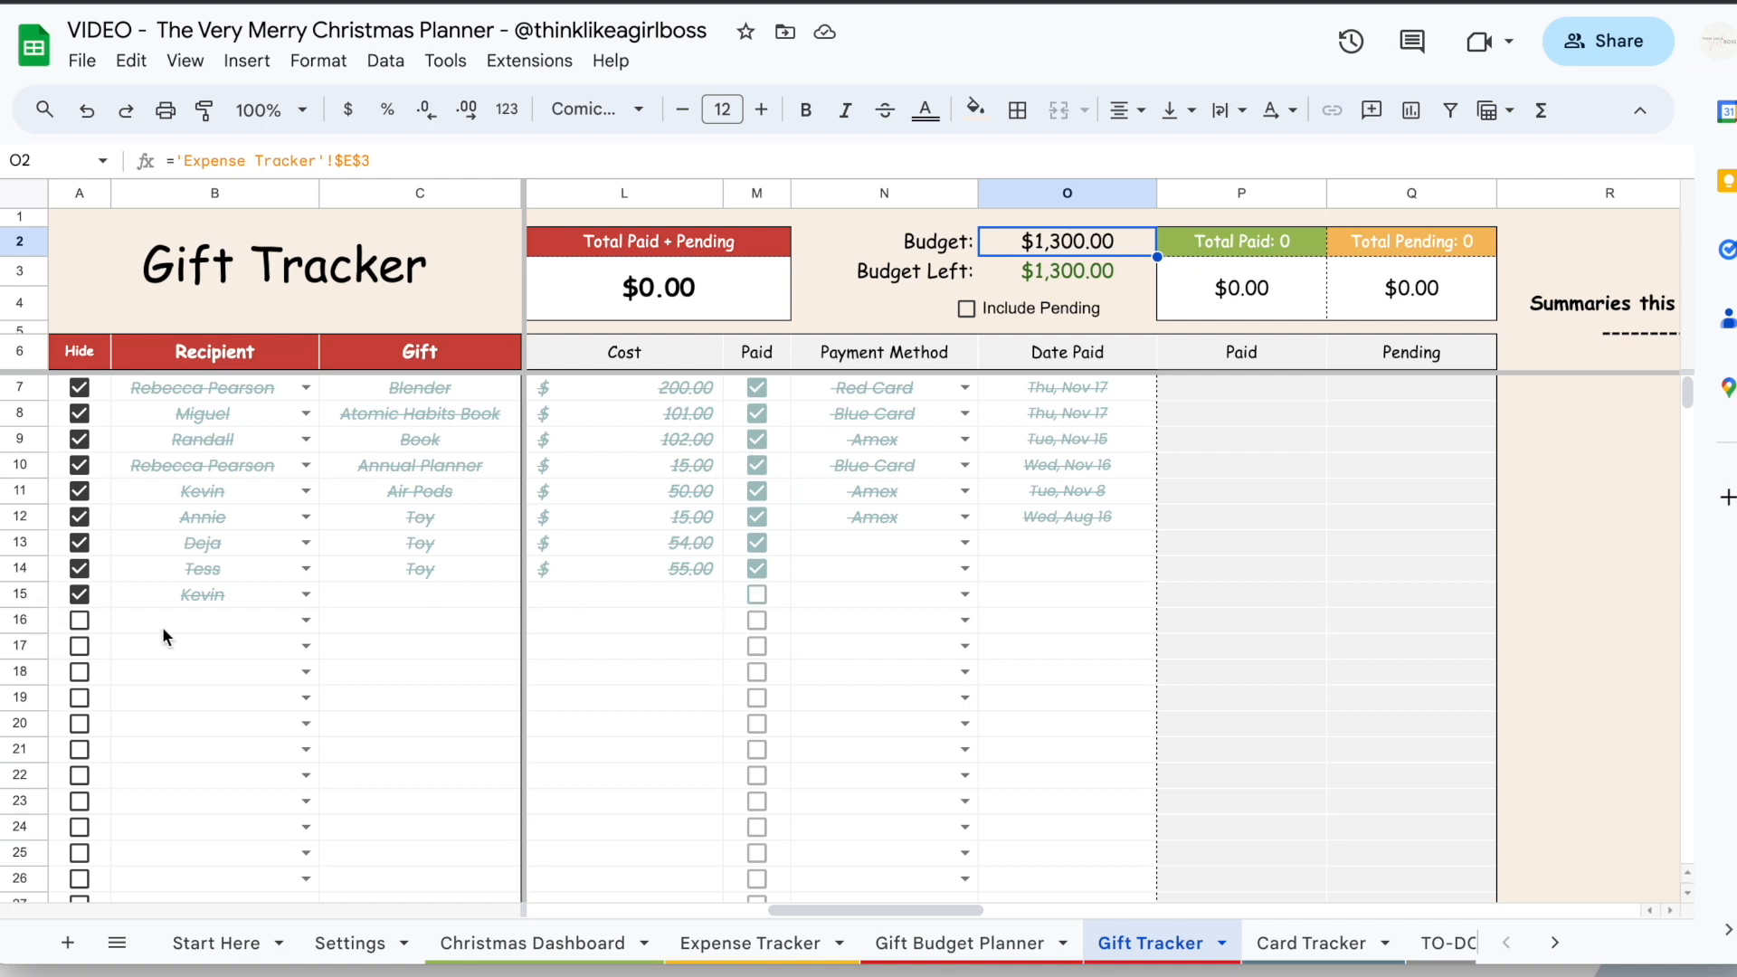
pyautogui.hscroll(-10, 1142, 305)
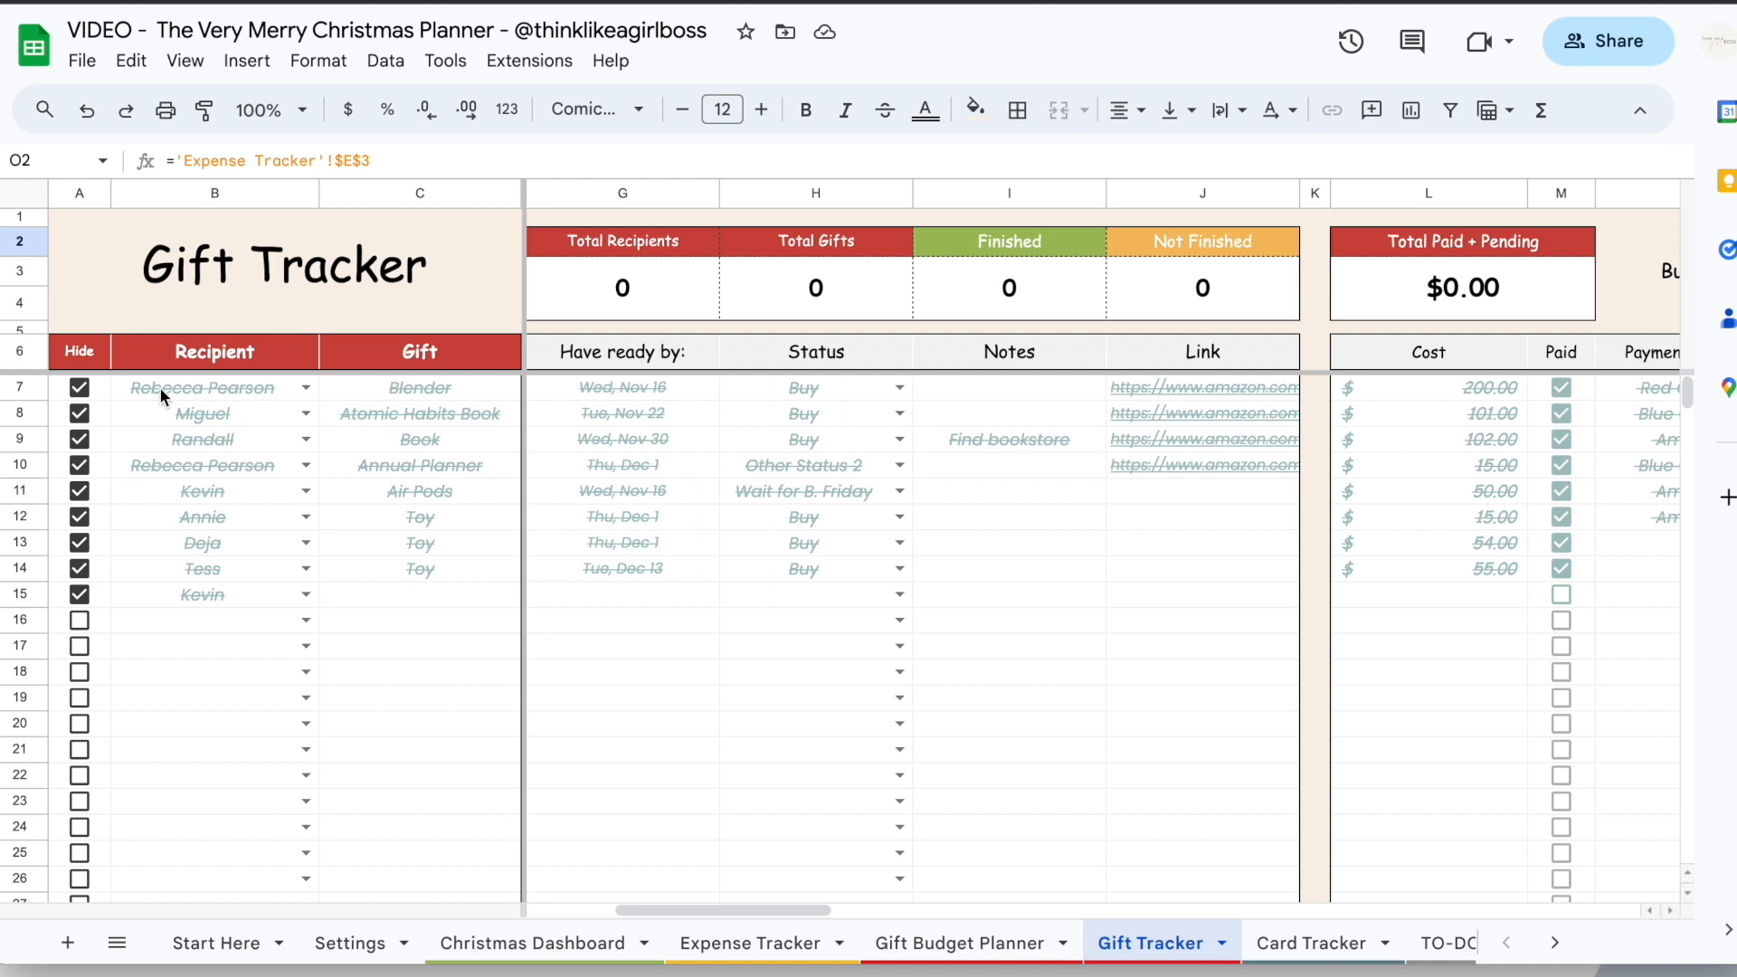
# Unhide all gift entries in rows 7 to 15 of the Gift Tracker
pyautogui.click(80, 388)
pyautogui.click(79, 415)
pyautogui.click(80, 441)
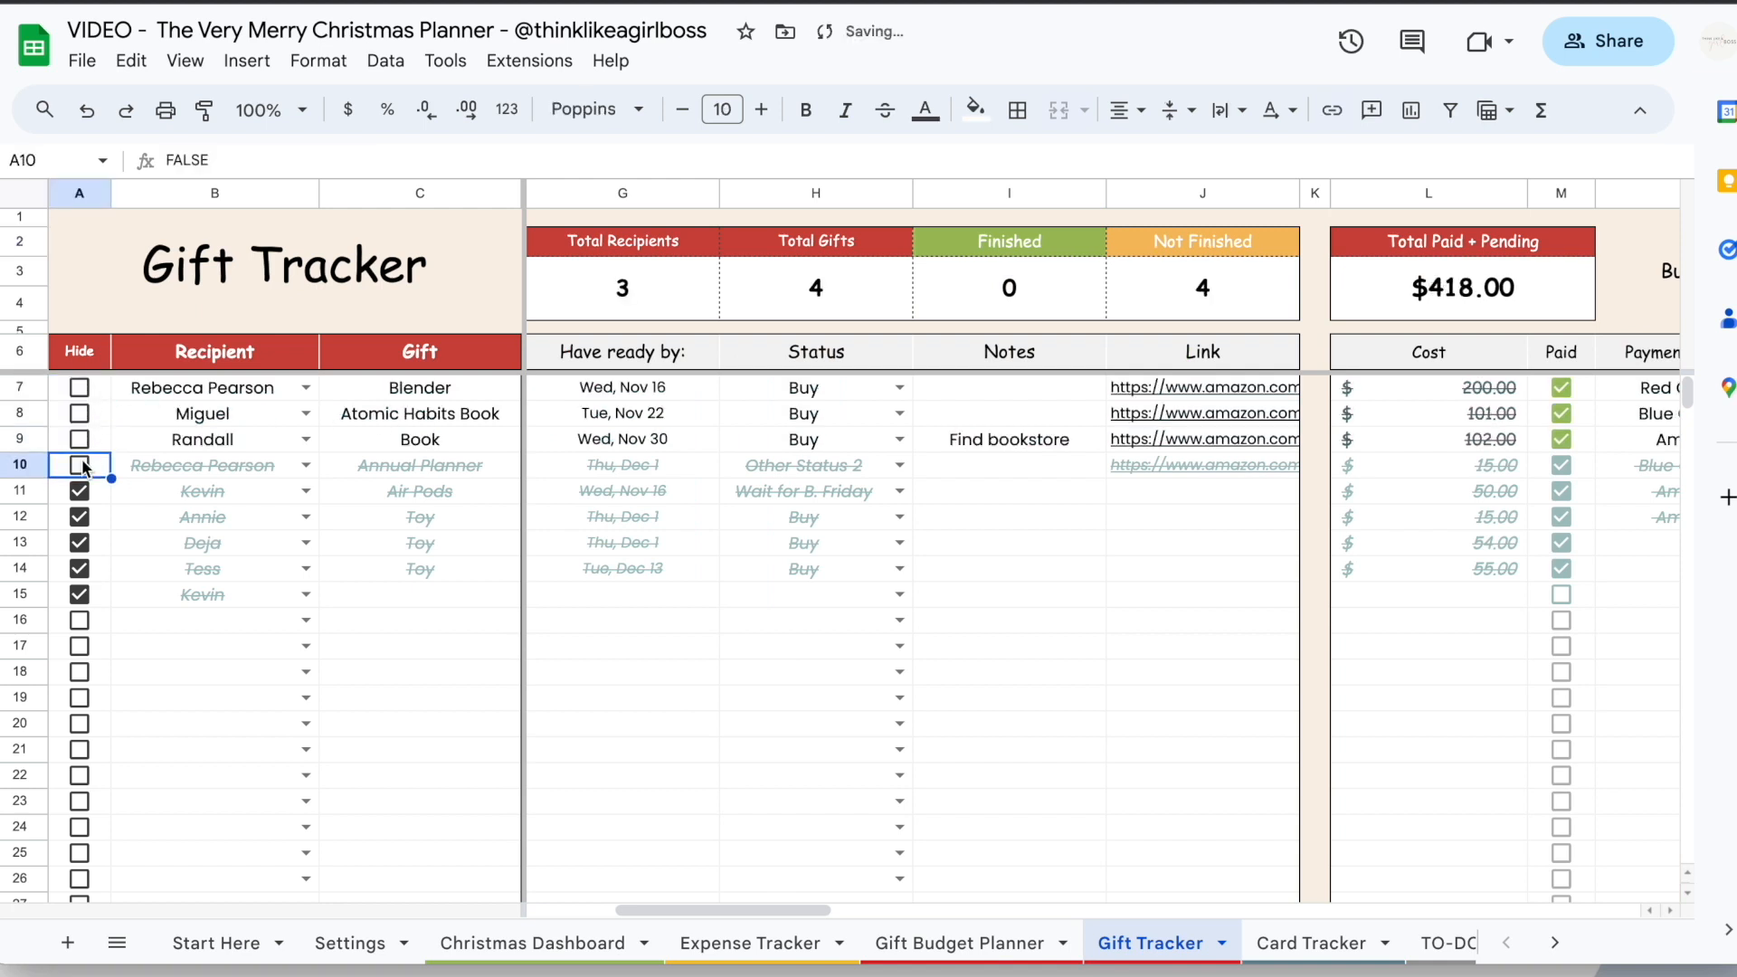
pyautogui.click(79, 466)
pyautogui.click(79, 491)
pyautogui.click(80, 517)
pyautogui.click(79, 543)
pyautogui.click(80, 569)
pyautogui.click(80, 594)
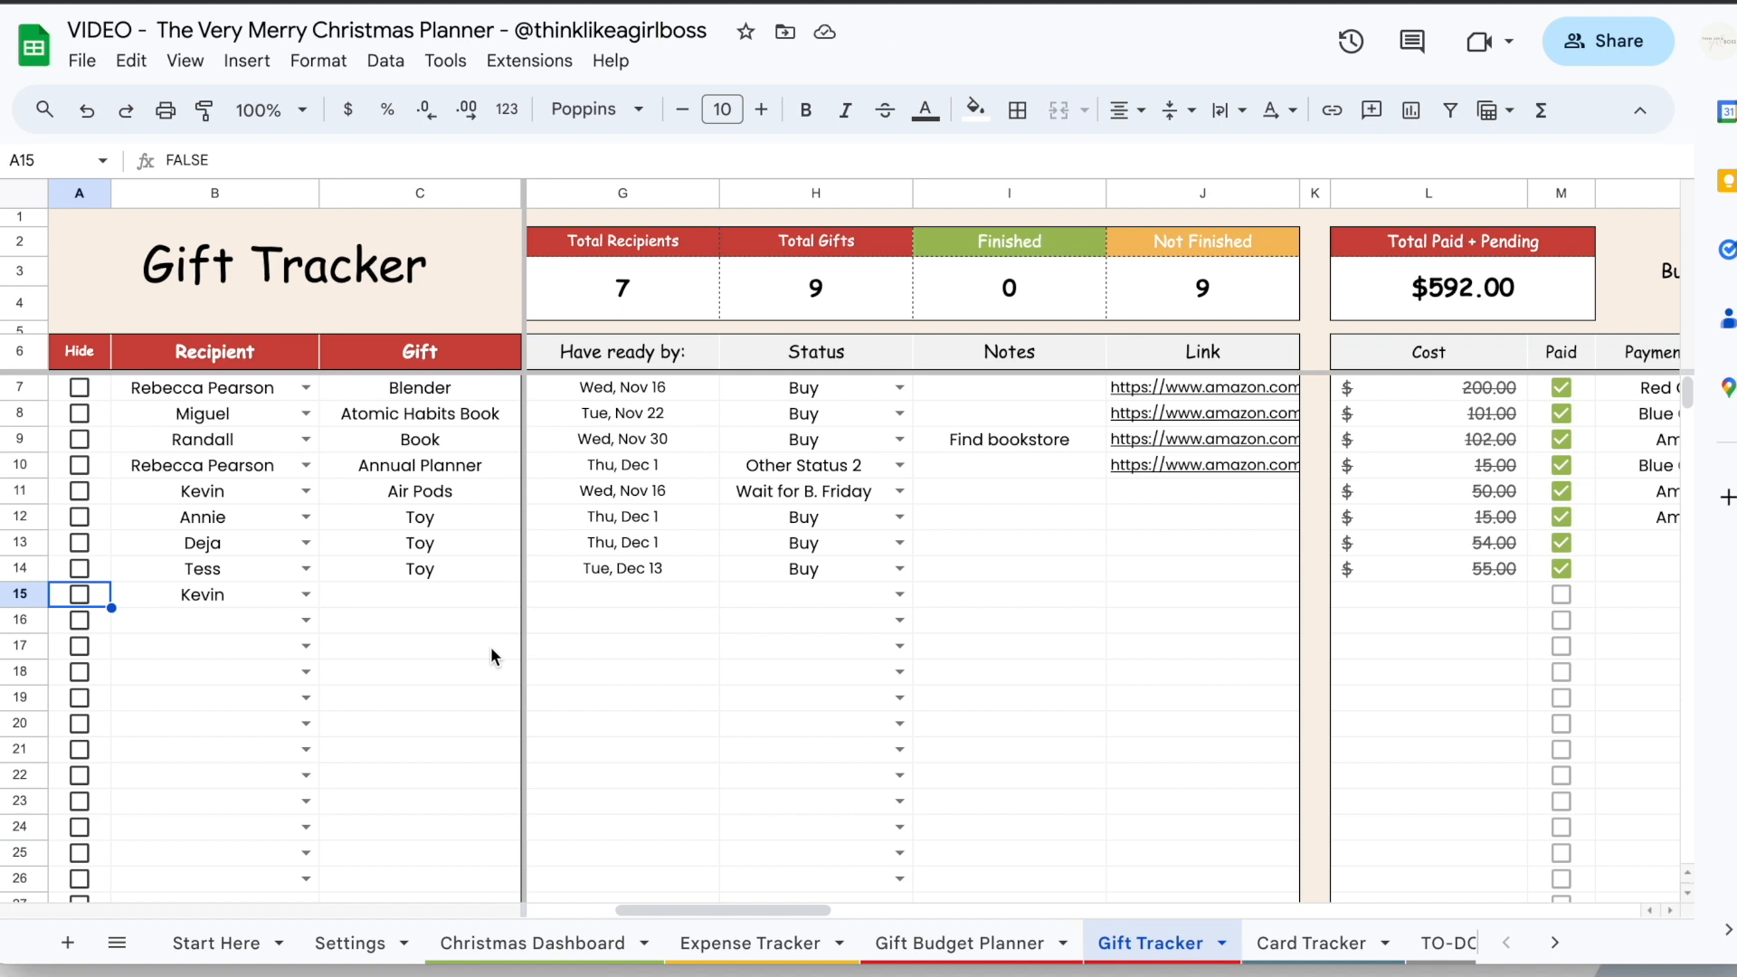
# Mark the gift entries in rows 7 and 8 as hidden, and unhide both again
pyautogui.hscroll(-2, 667, 651)
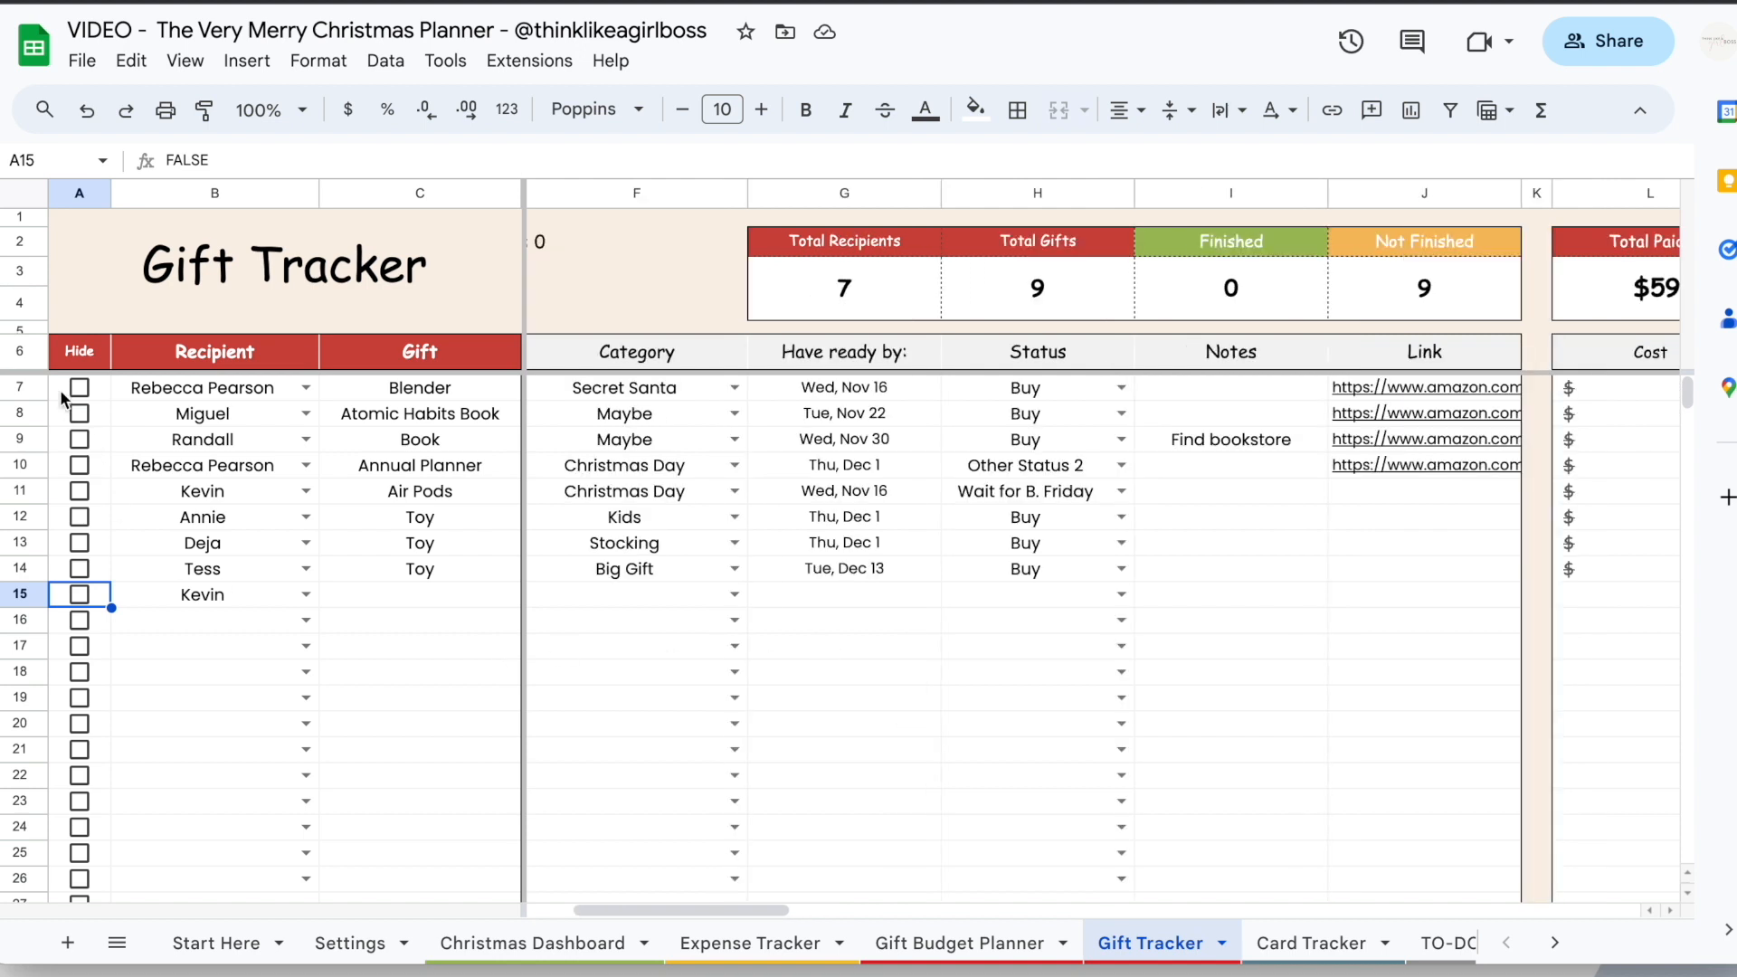
pyautogui.click(79, 391)
pyautogui.click(79, 416)
pyautogui.click(79, 417)
pyautogui.click(80, 390)
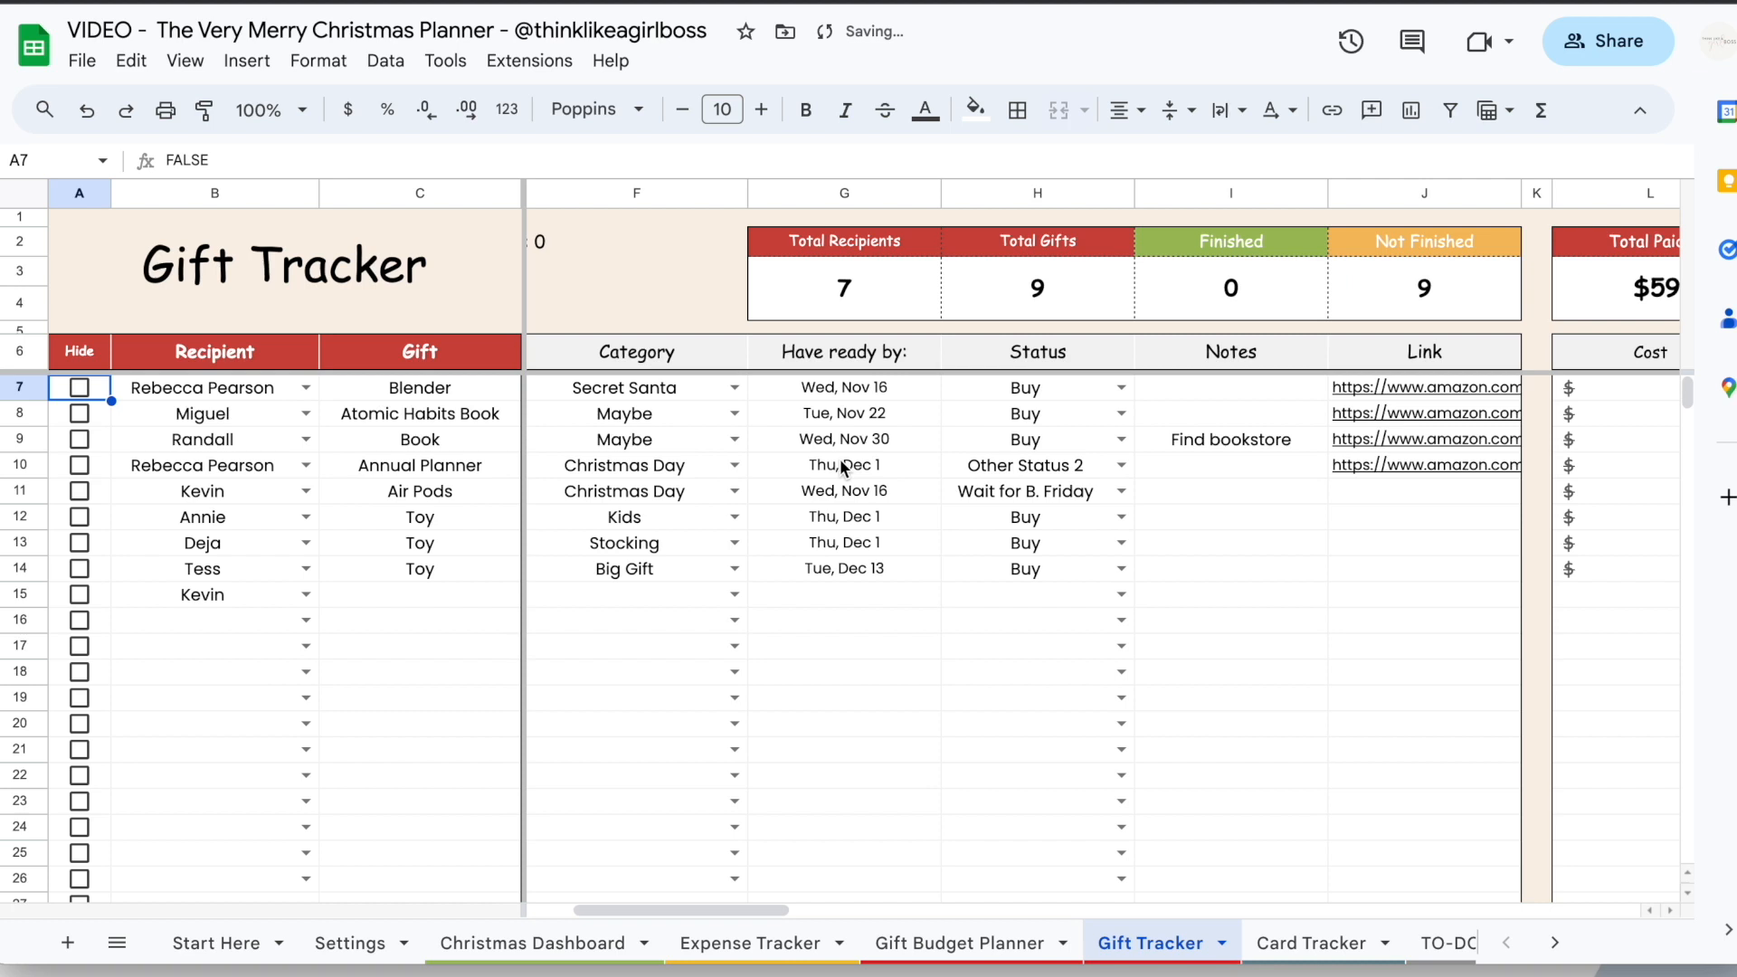
# Set the Blender gift's status in row 7 to Think of idea, and return it to Buy
pyautogui.click(1121, 388)
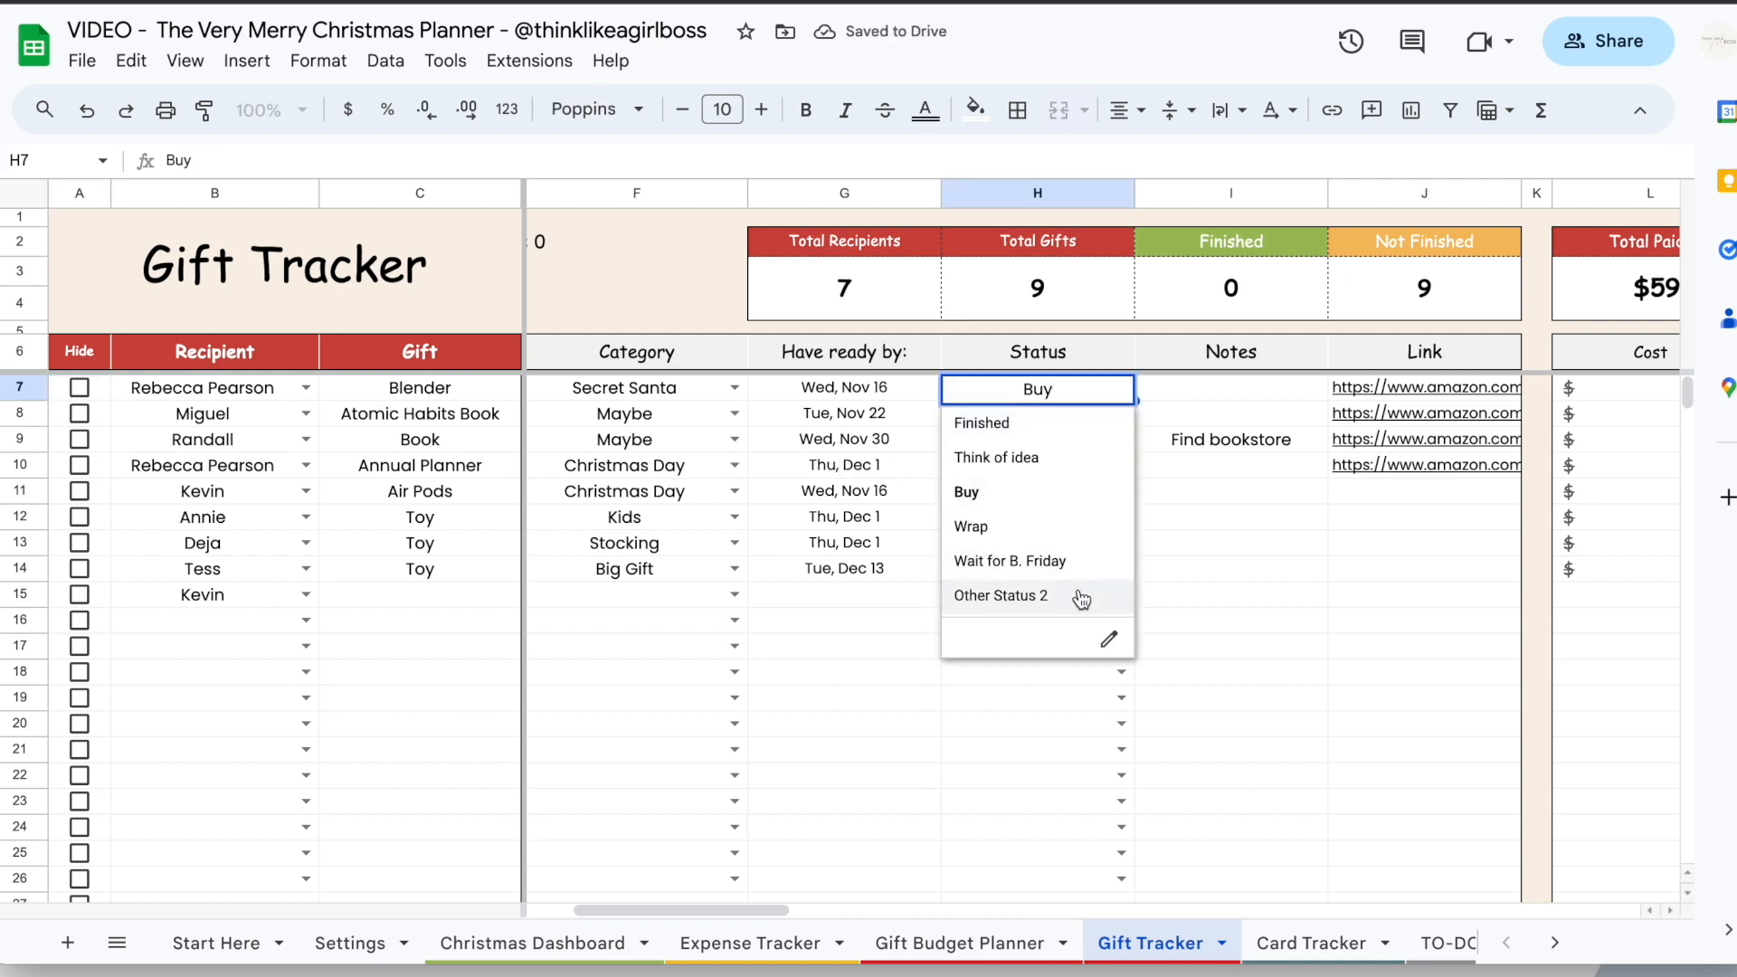
pyautogui.click(1095, 458)
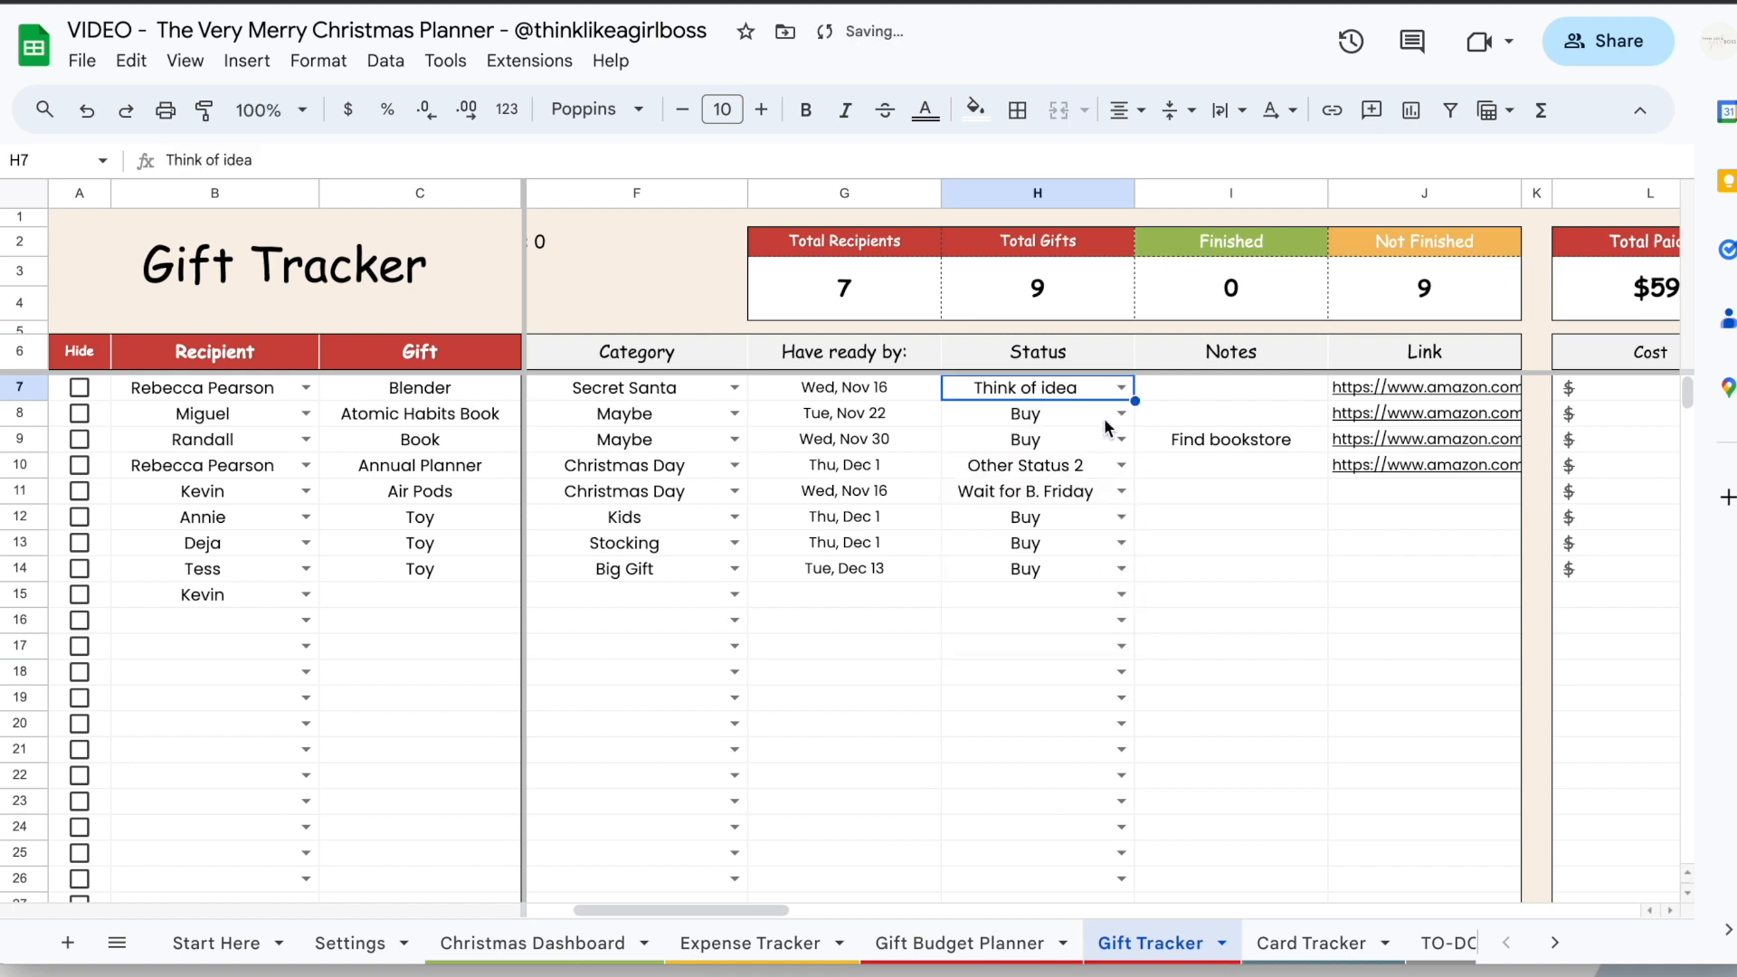
pyautogui.click(1122, 387)
pyautogui.click(1091, 507)
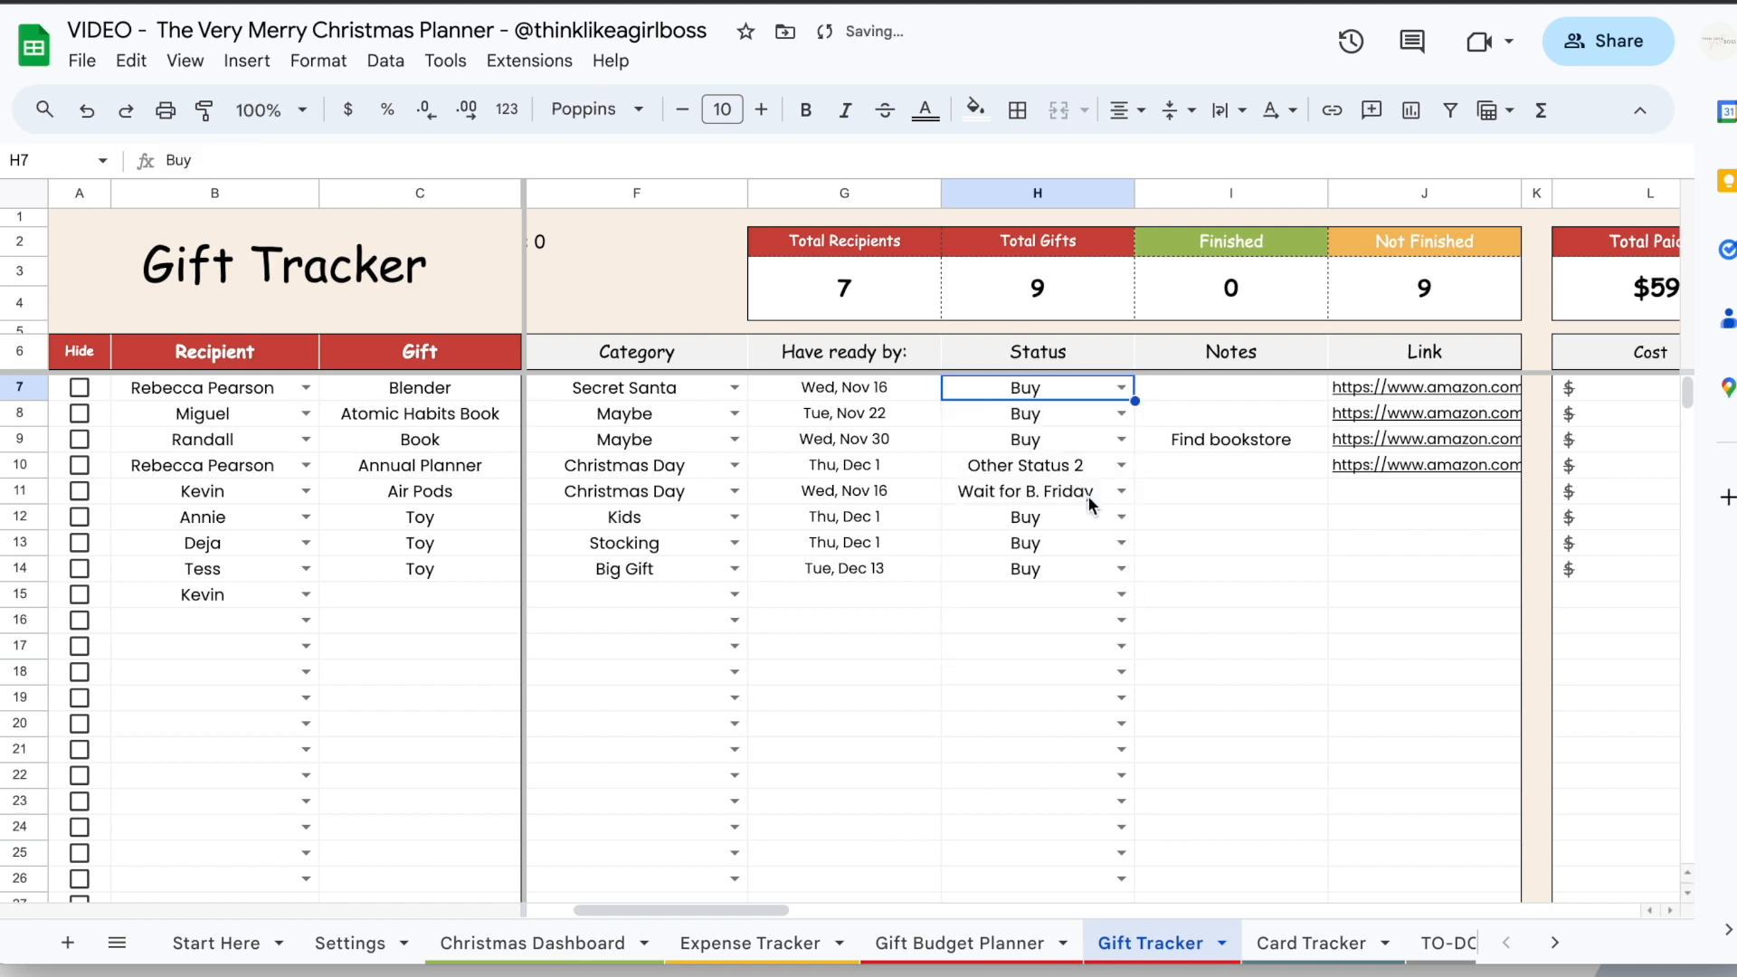
# Set the status of the gifts in rows 7 and 8 to Finished
pyautogui.click(1122, 387)
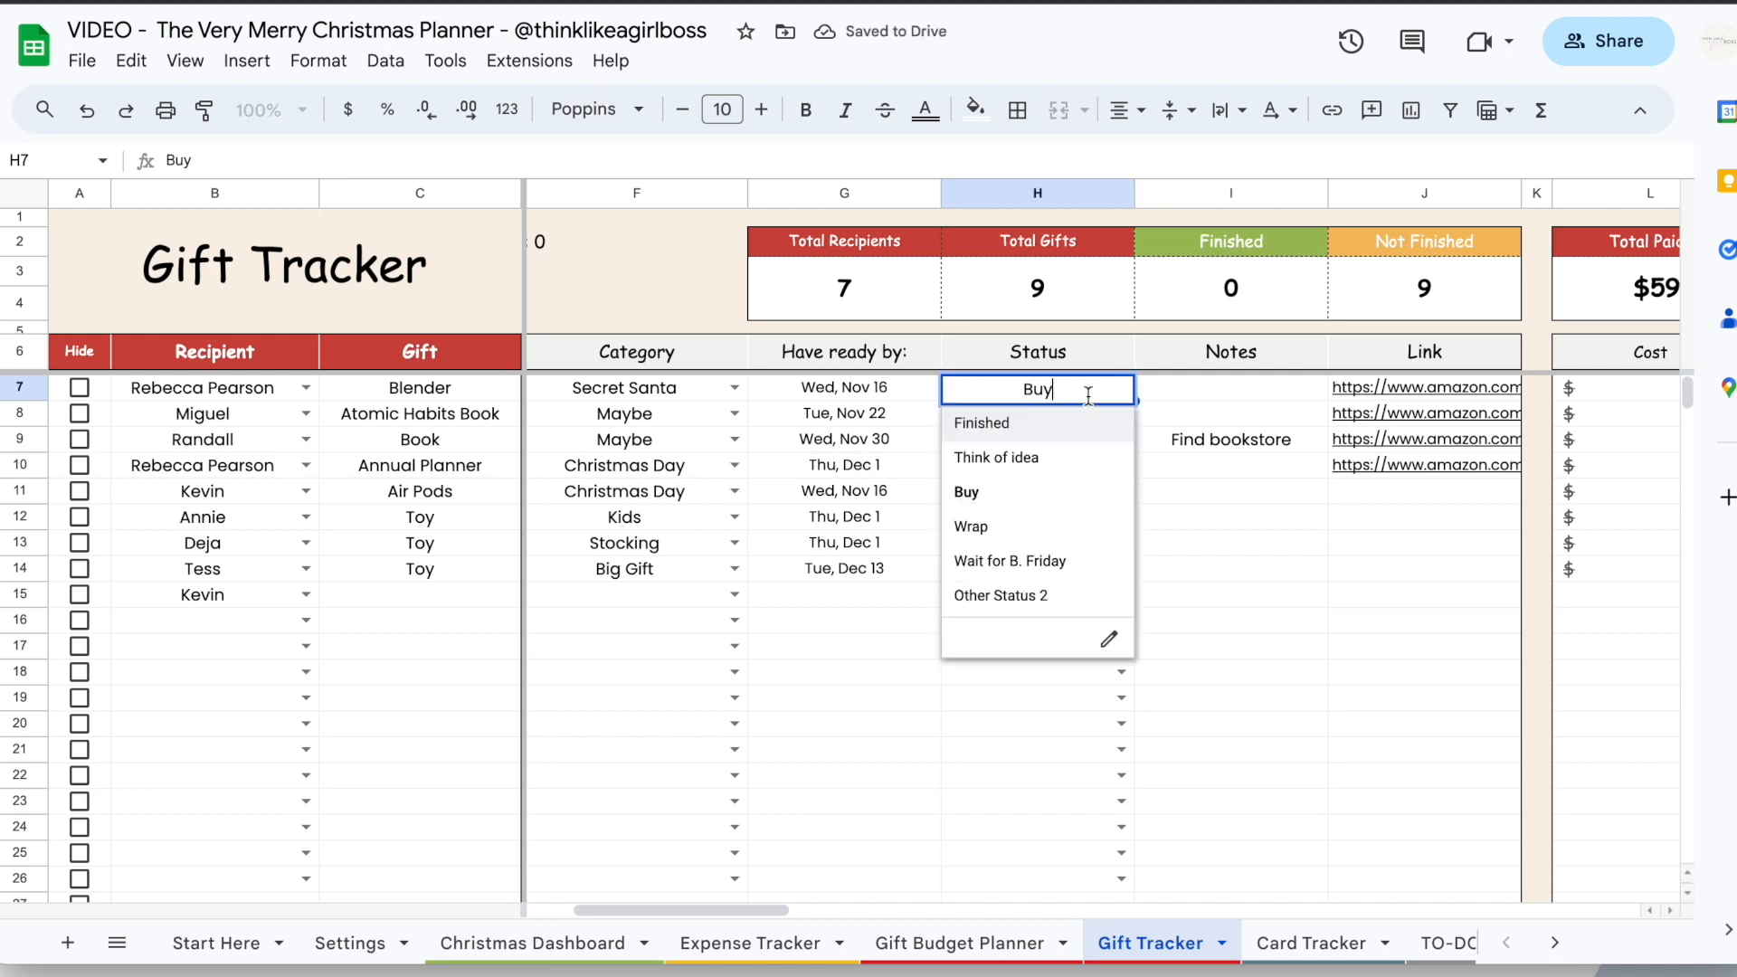
pyautogui.click(1068, 426)
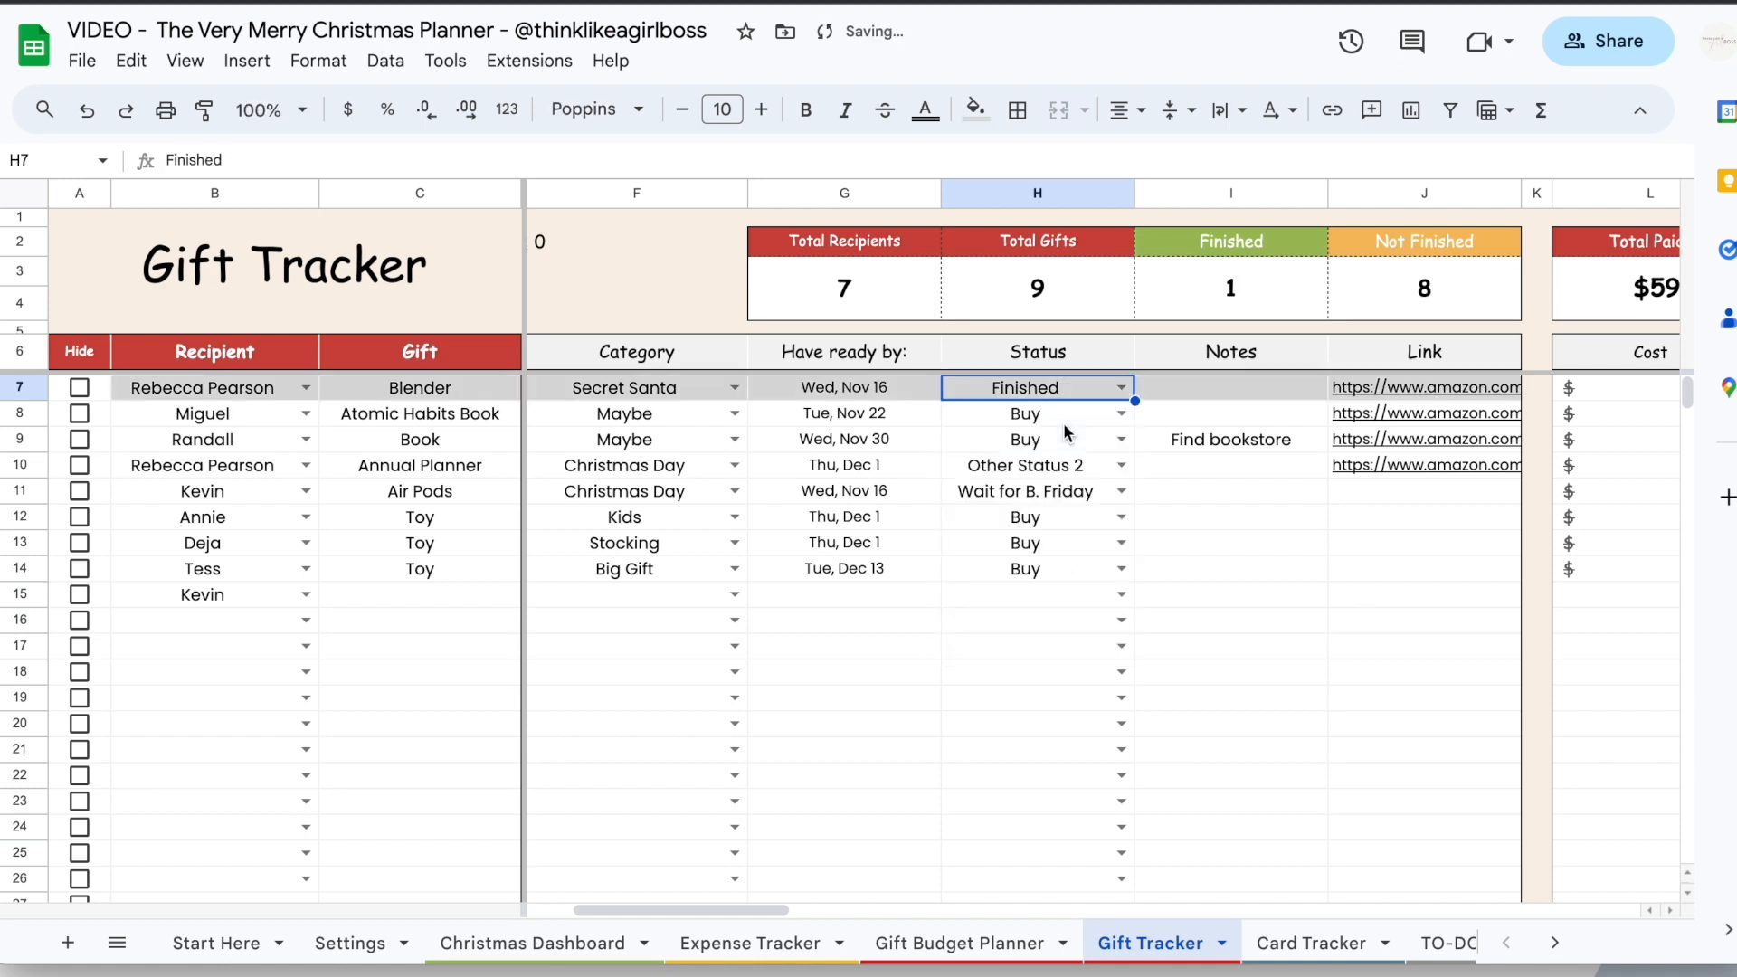
pyautogui.click(1122, 413)
pyautogui.click(1057, 449)
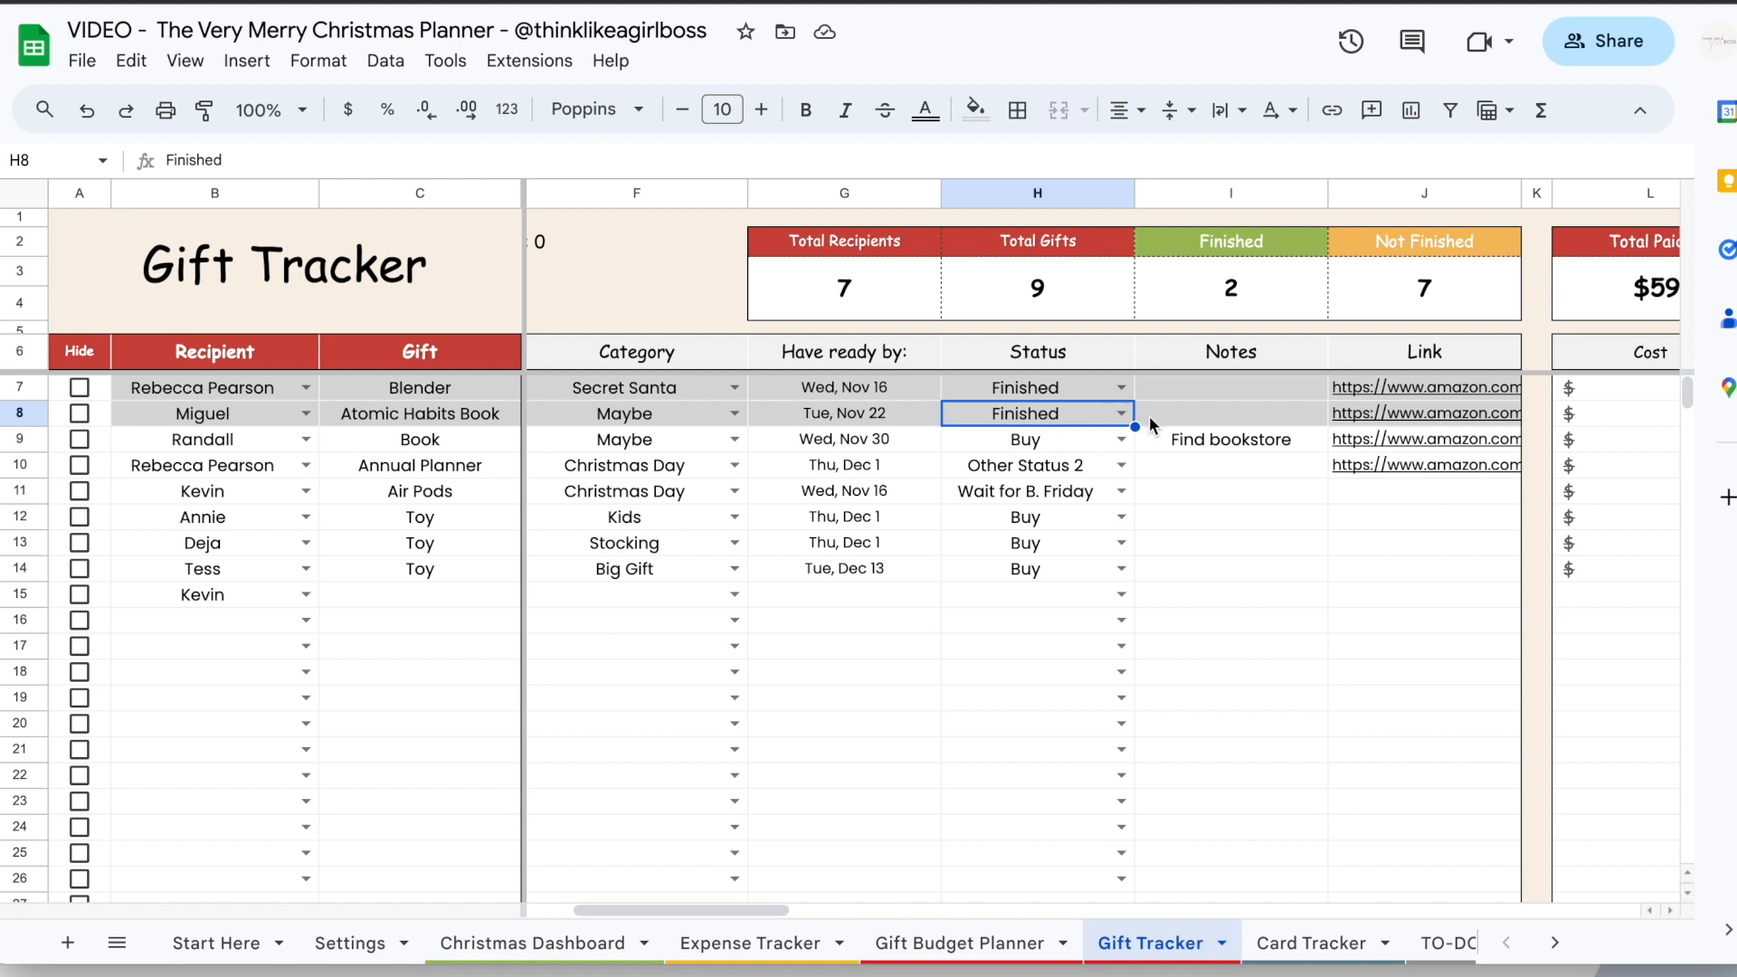
# Set the status in row 8 back to Buy and the status in row 7 to Wait for B. Friday
pyautogui.click(1122, 414)
pyautogui.click(1040, 516)
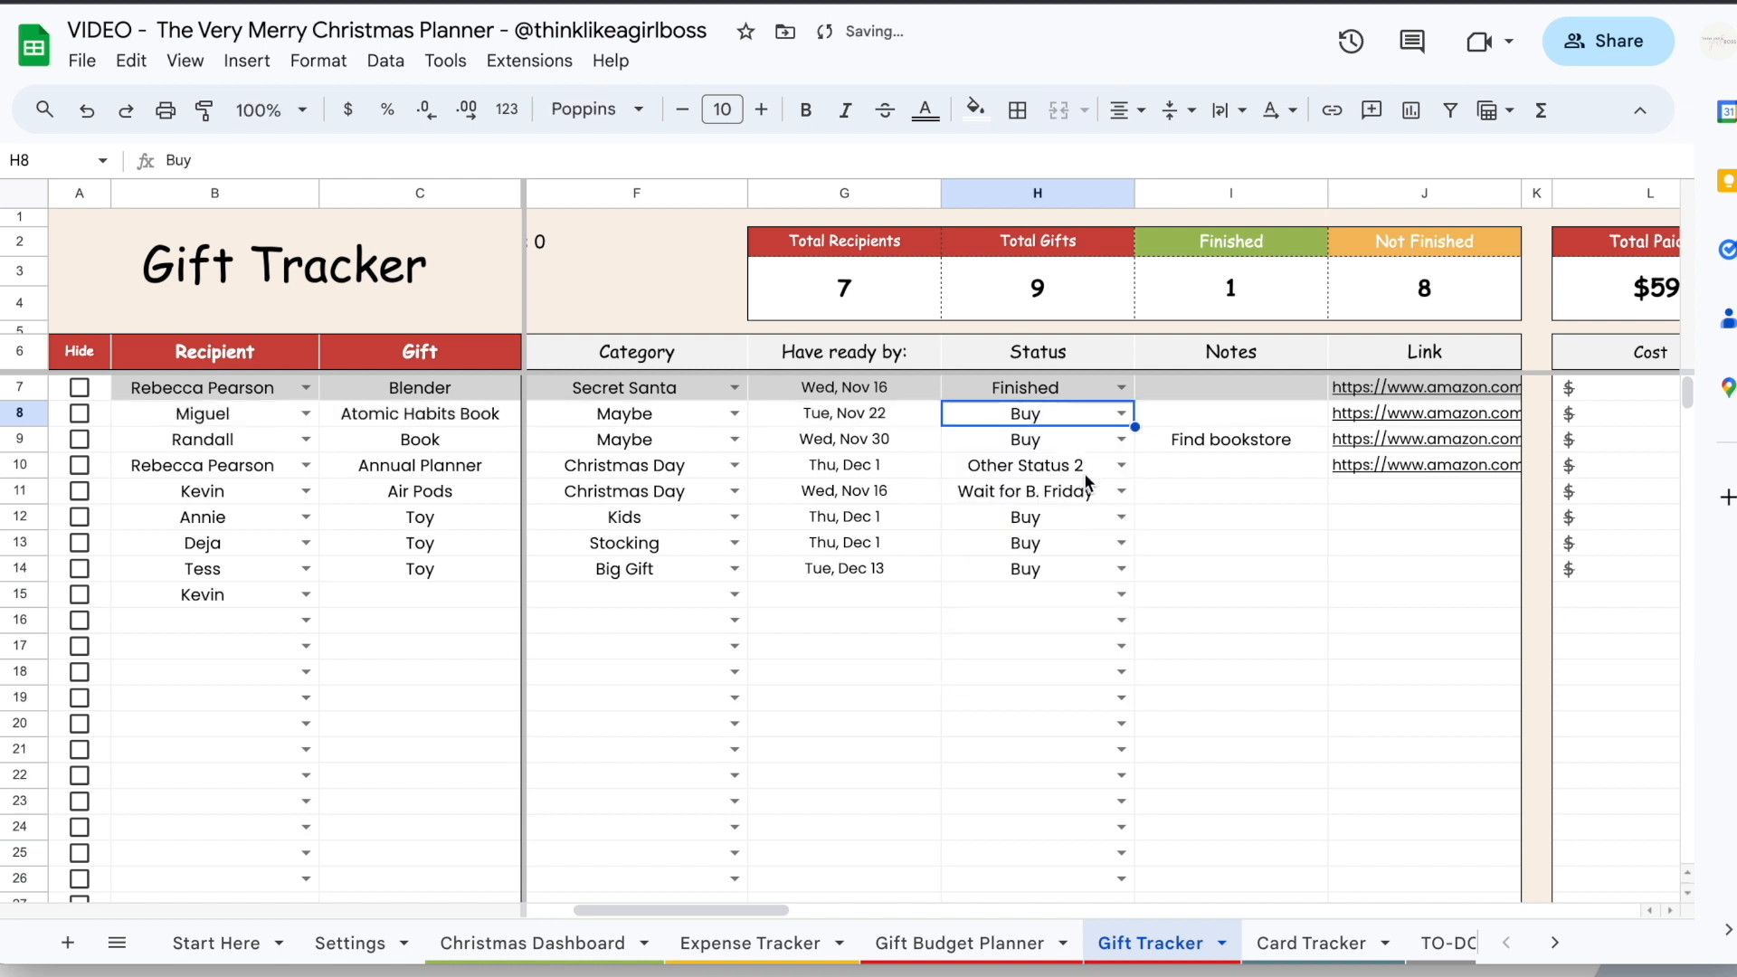
pyautogui.click(1122, 389)
pyautogui.click(1043, 559)
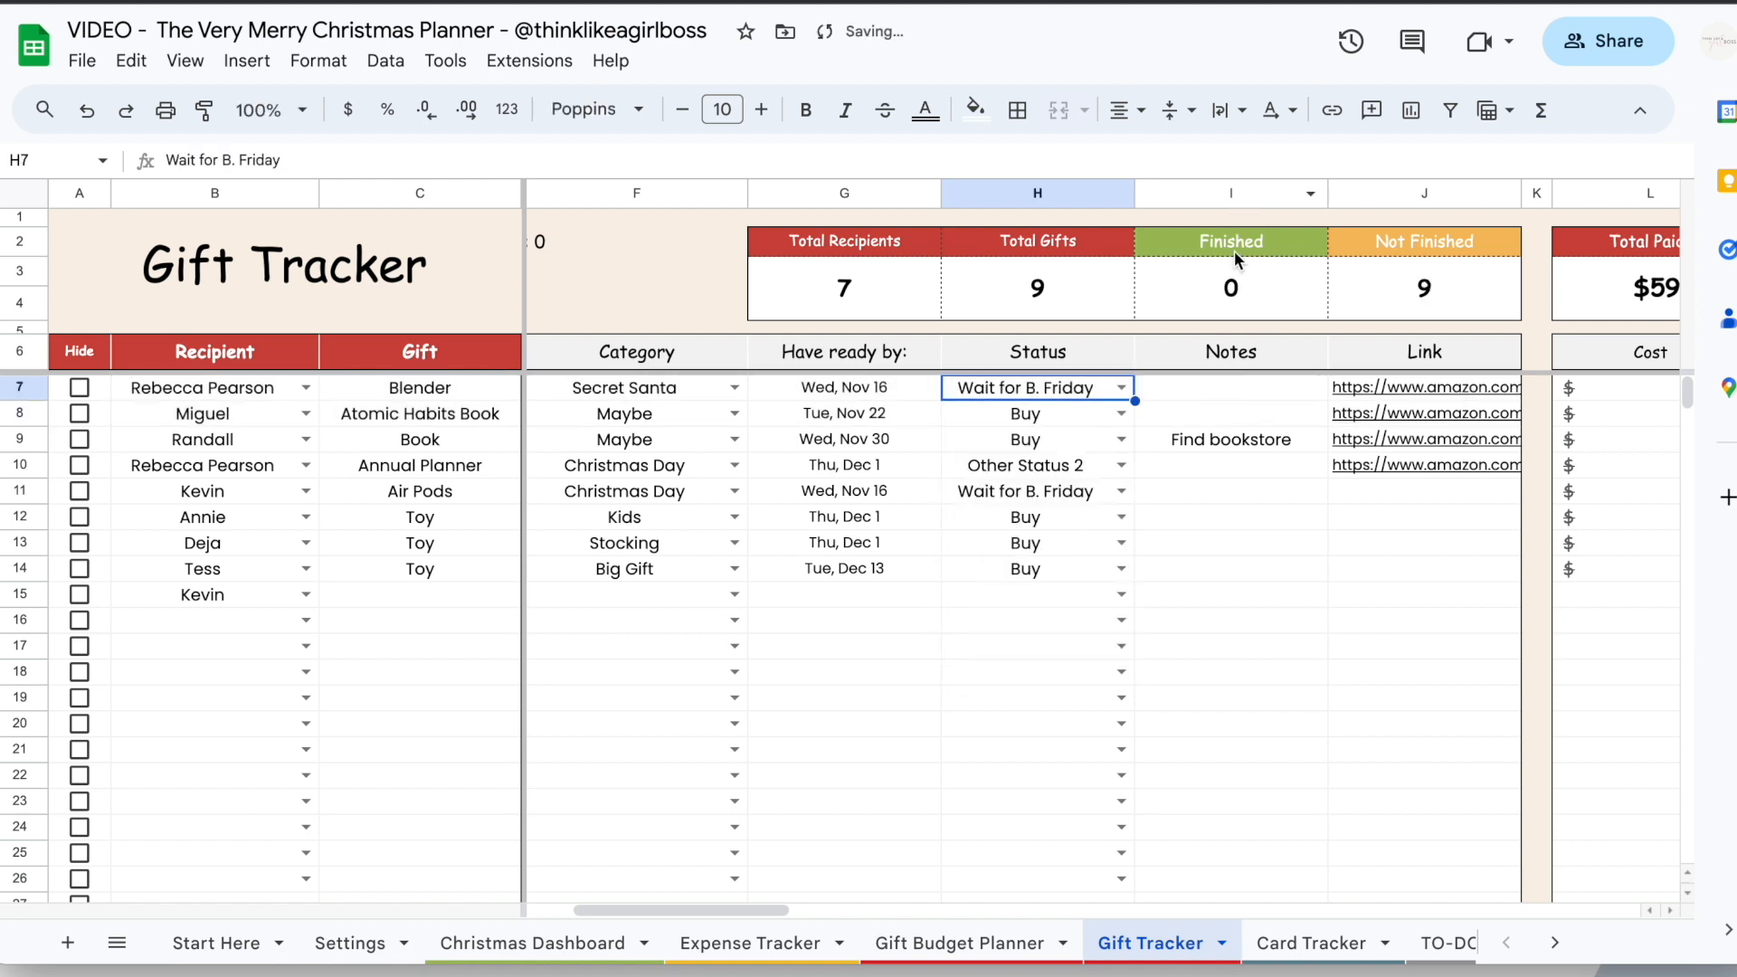
# Change the Step 2 completed-gift status label on the Settings sheet to Done
pyautogui.click(358, 942)
pyautogui.scroll(-2, 357, 538)
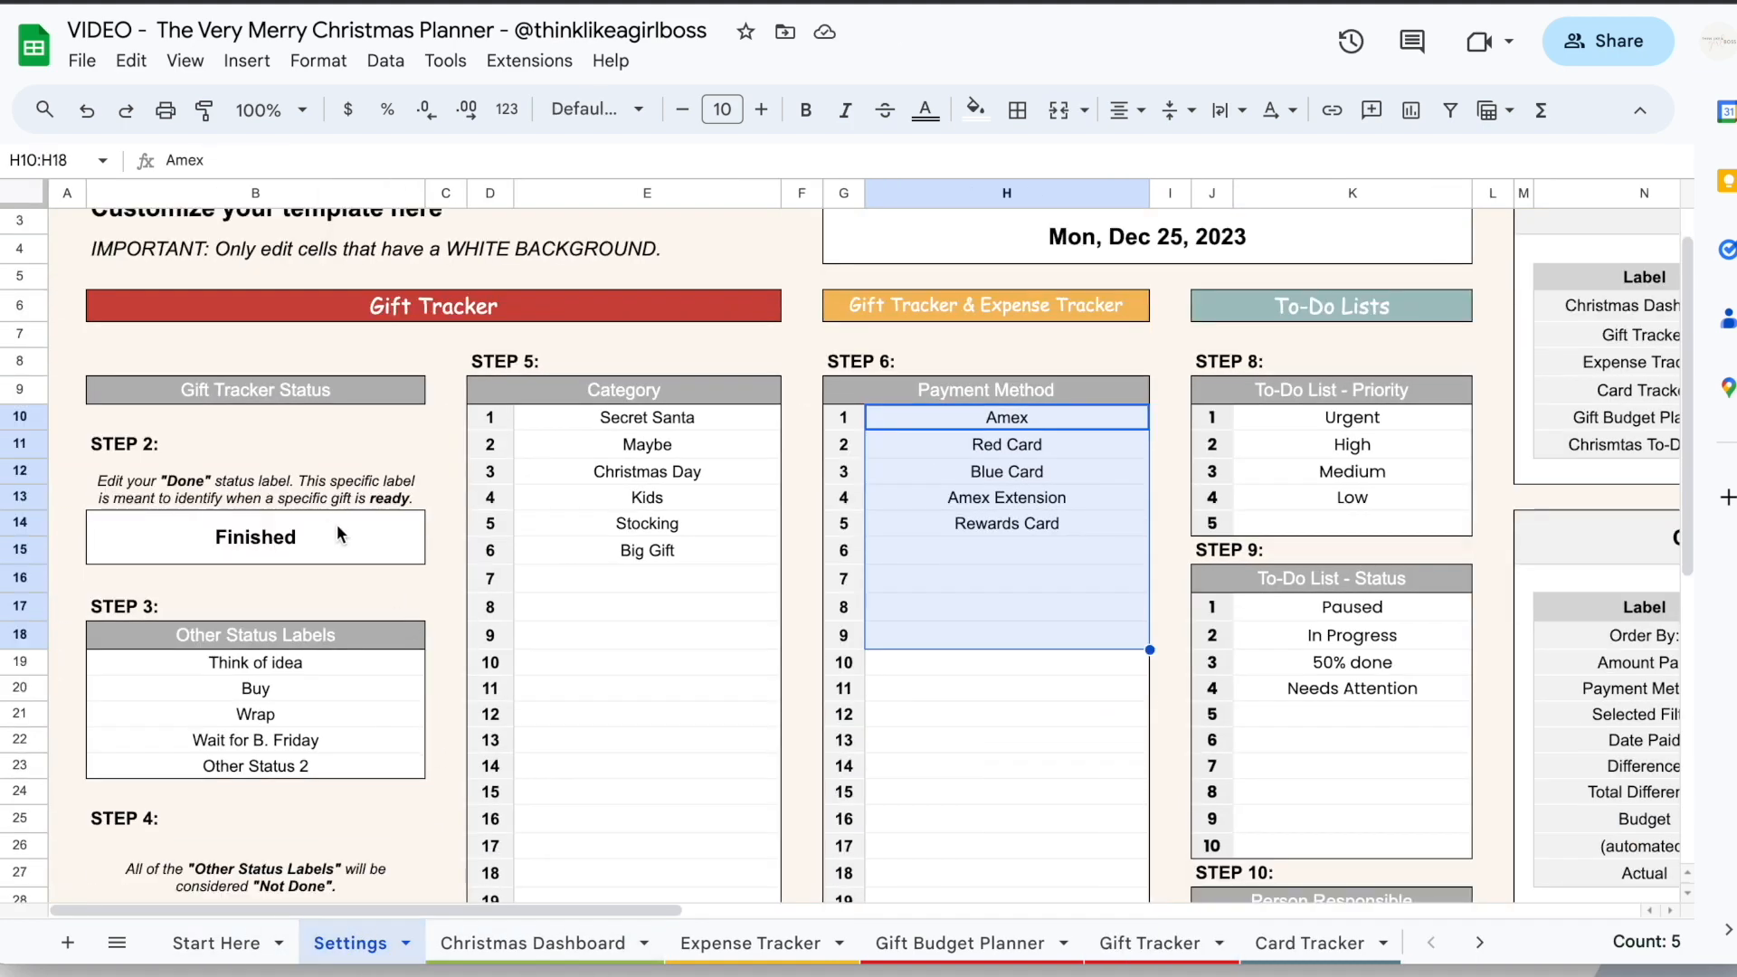
pyautogui.click(326, 520)
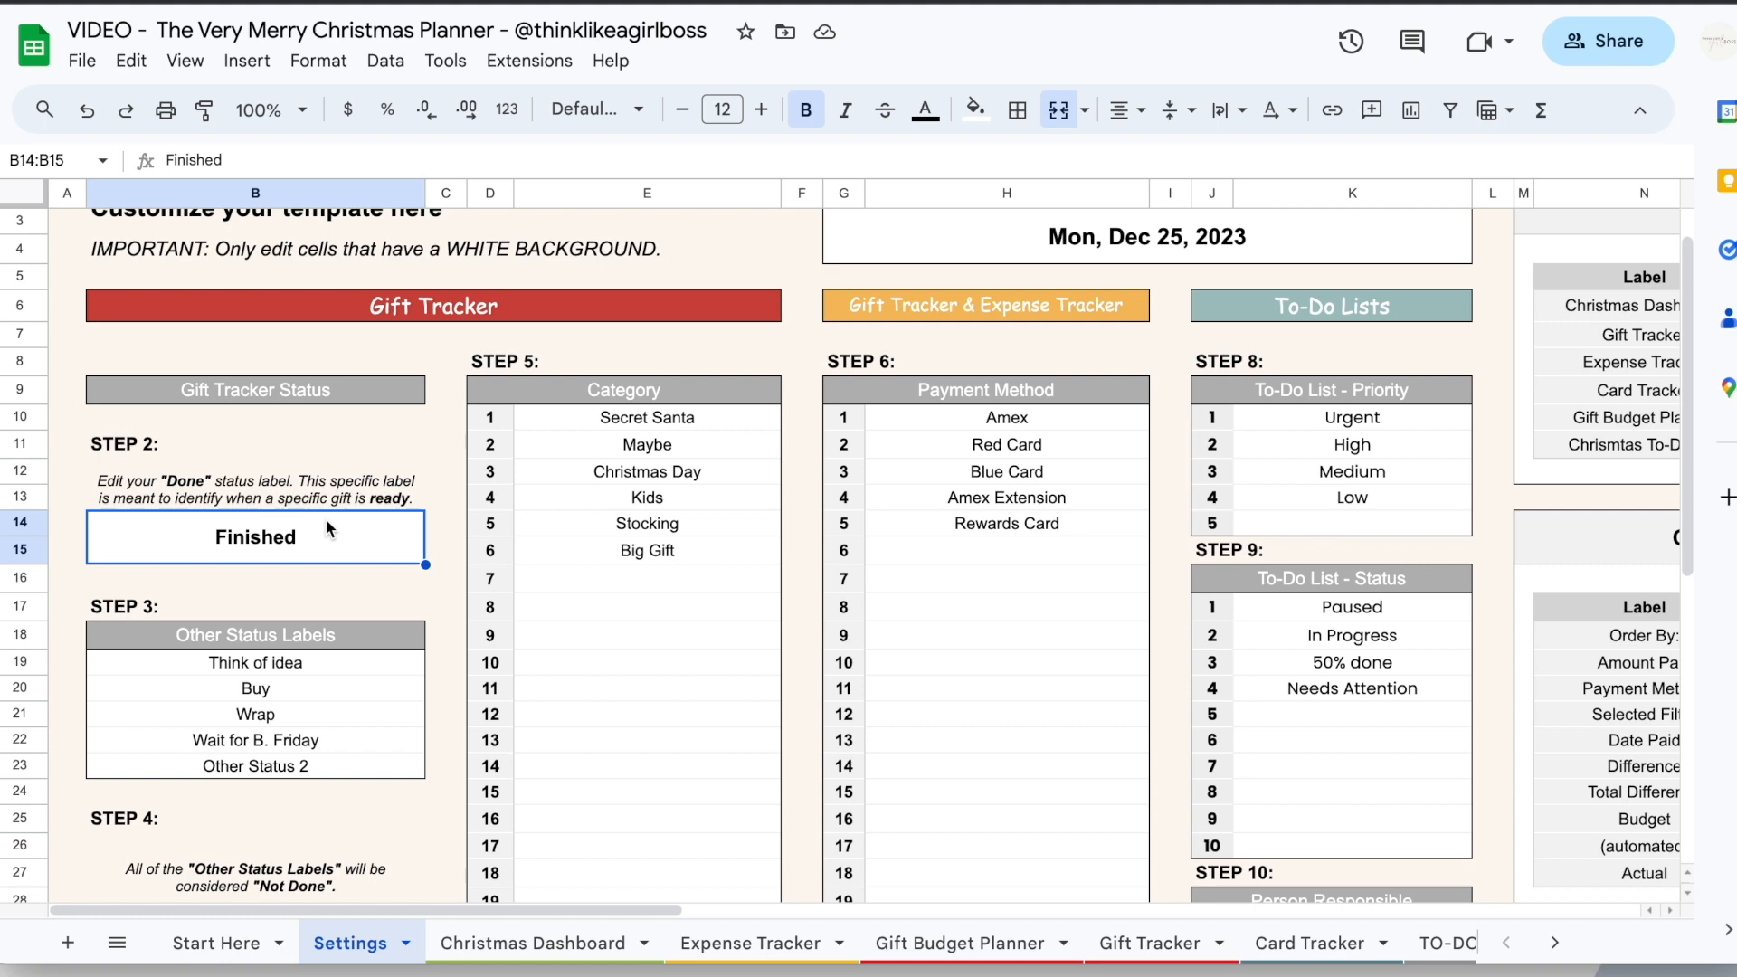
pyautogui.write('Done')
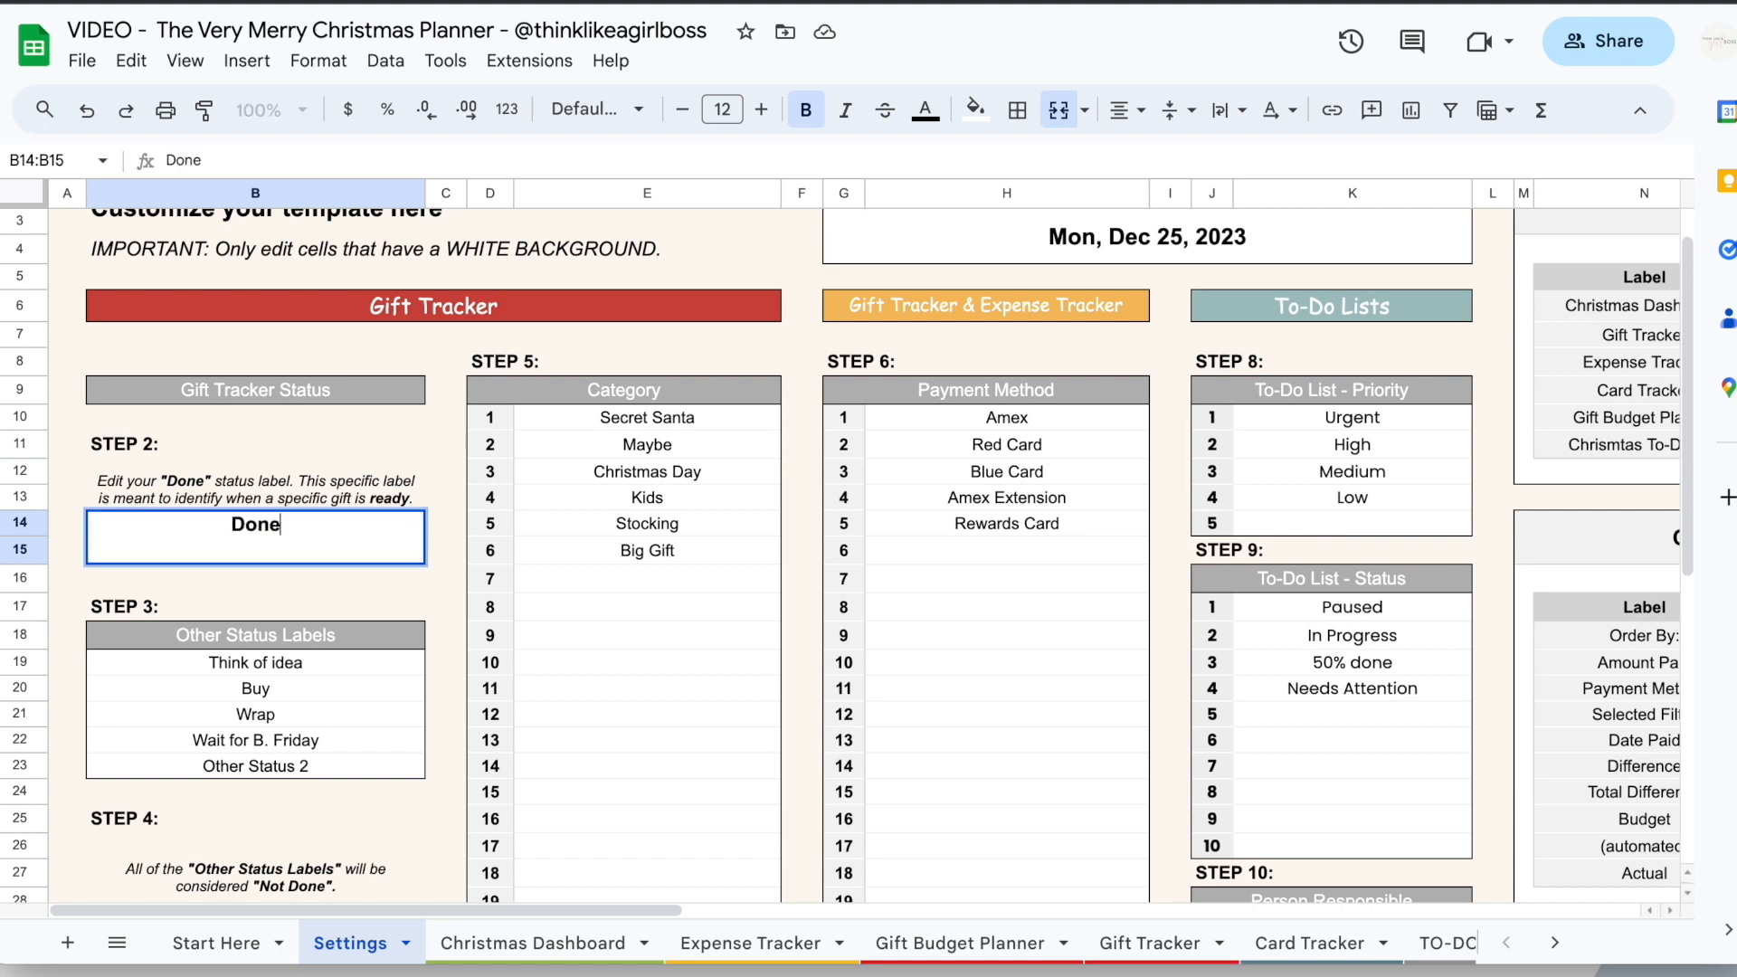
pyautogui.press('Return')
# Check the renamed counter heading on the Gift Tracker, and set the status of the gifts in rows 7 to 9 to Done
pyautogui.click(1149, 943)
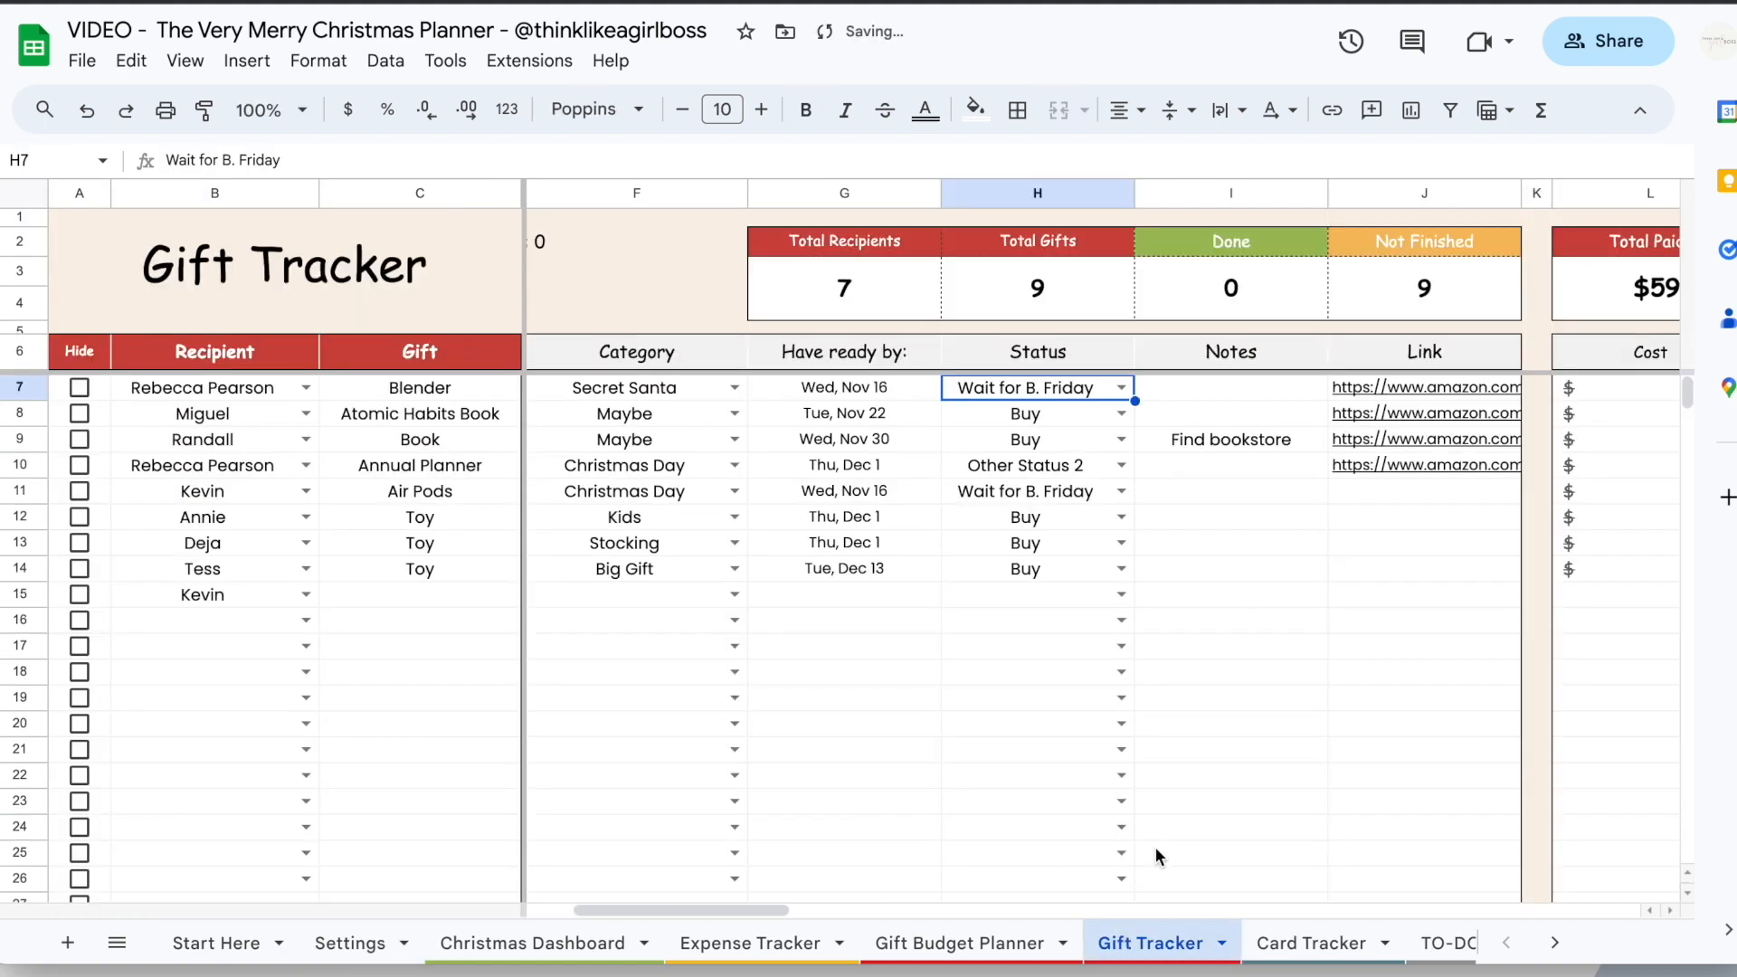
pyautogui.click(1225, 242)
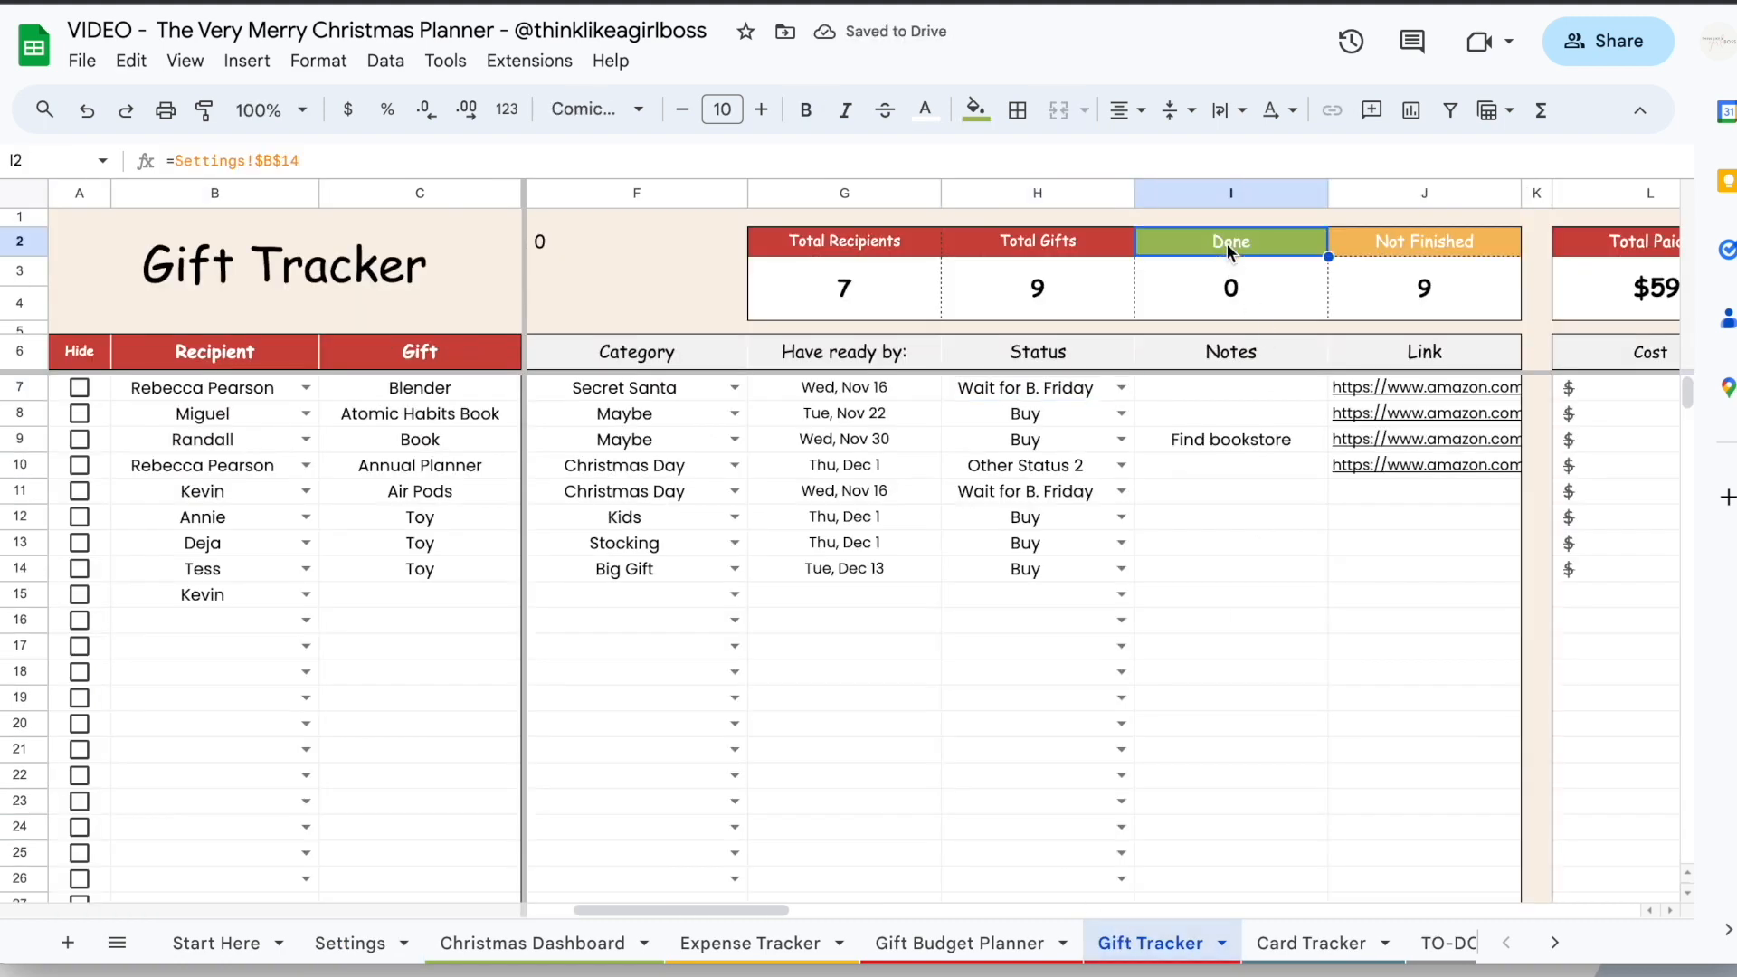
pyautogui.click(1121, 388)
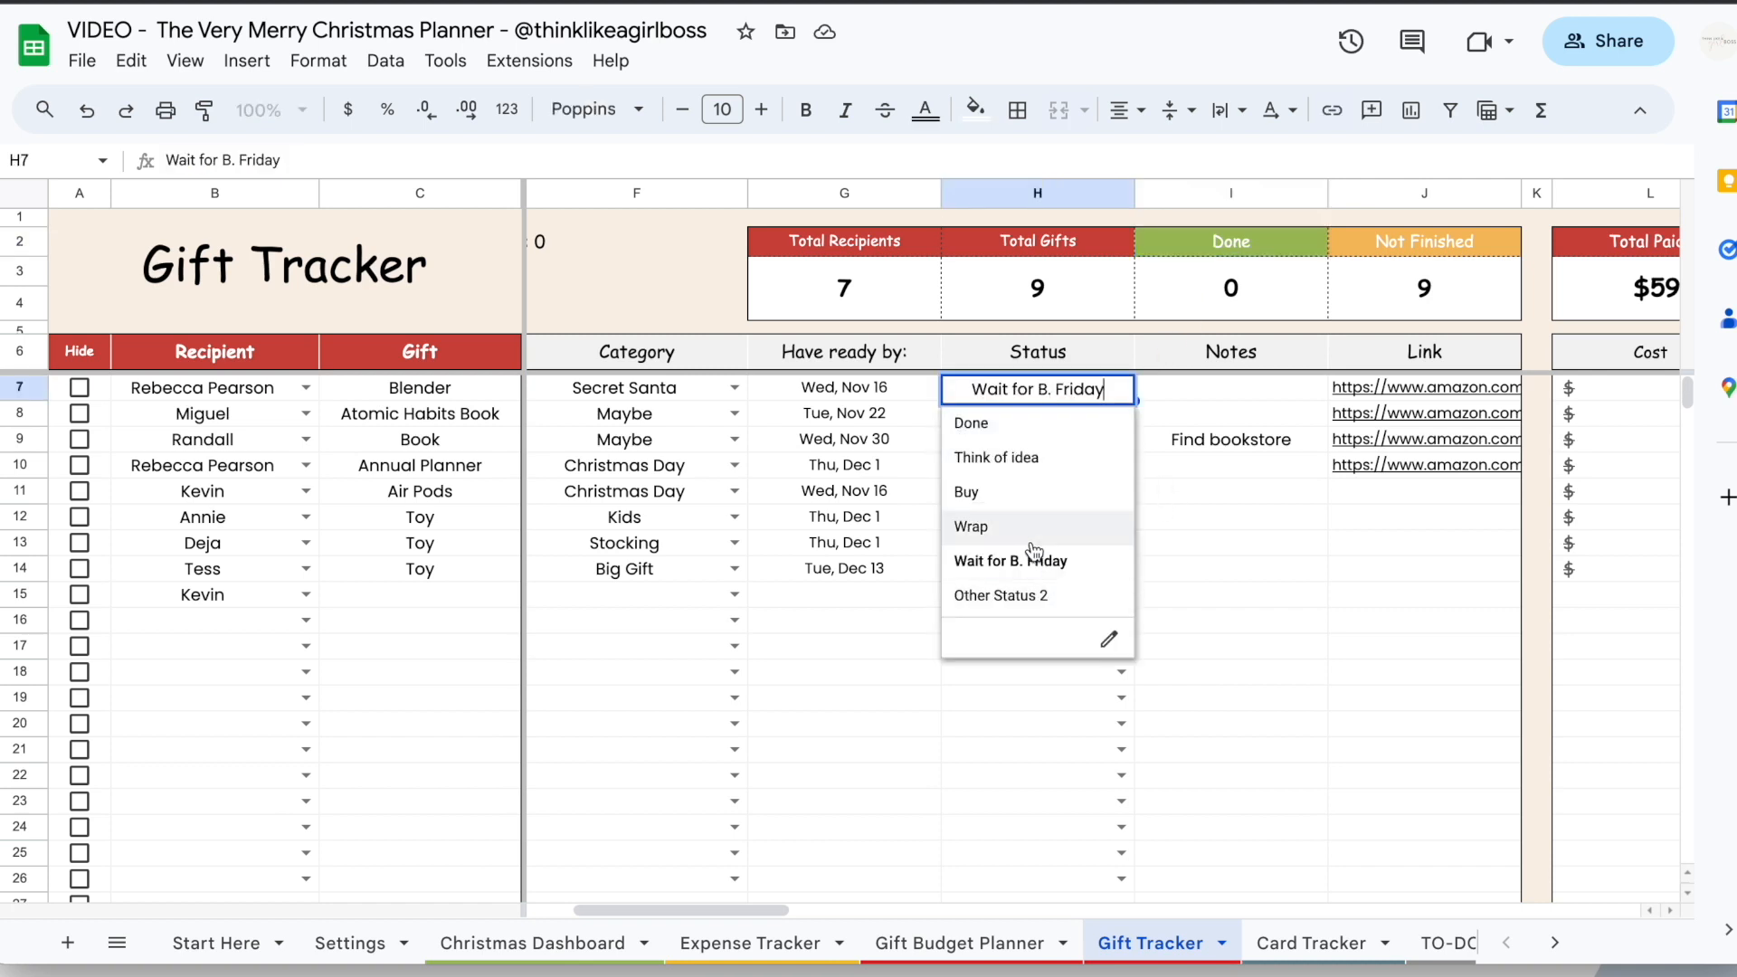
pyautogui.click(1078, 437)
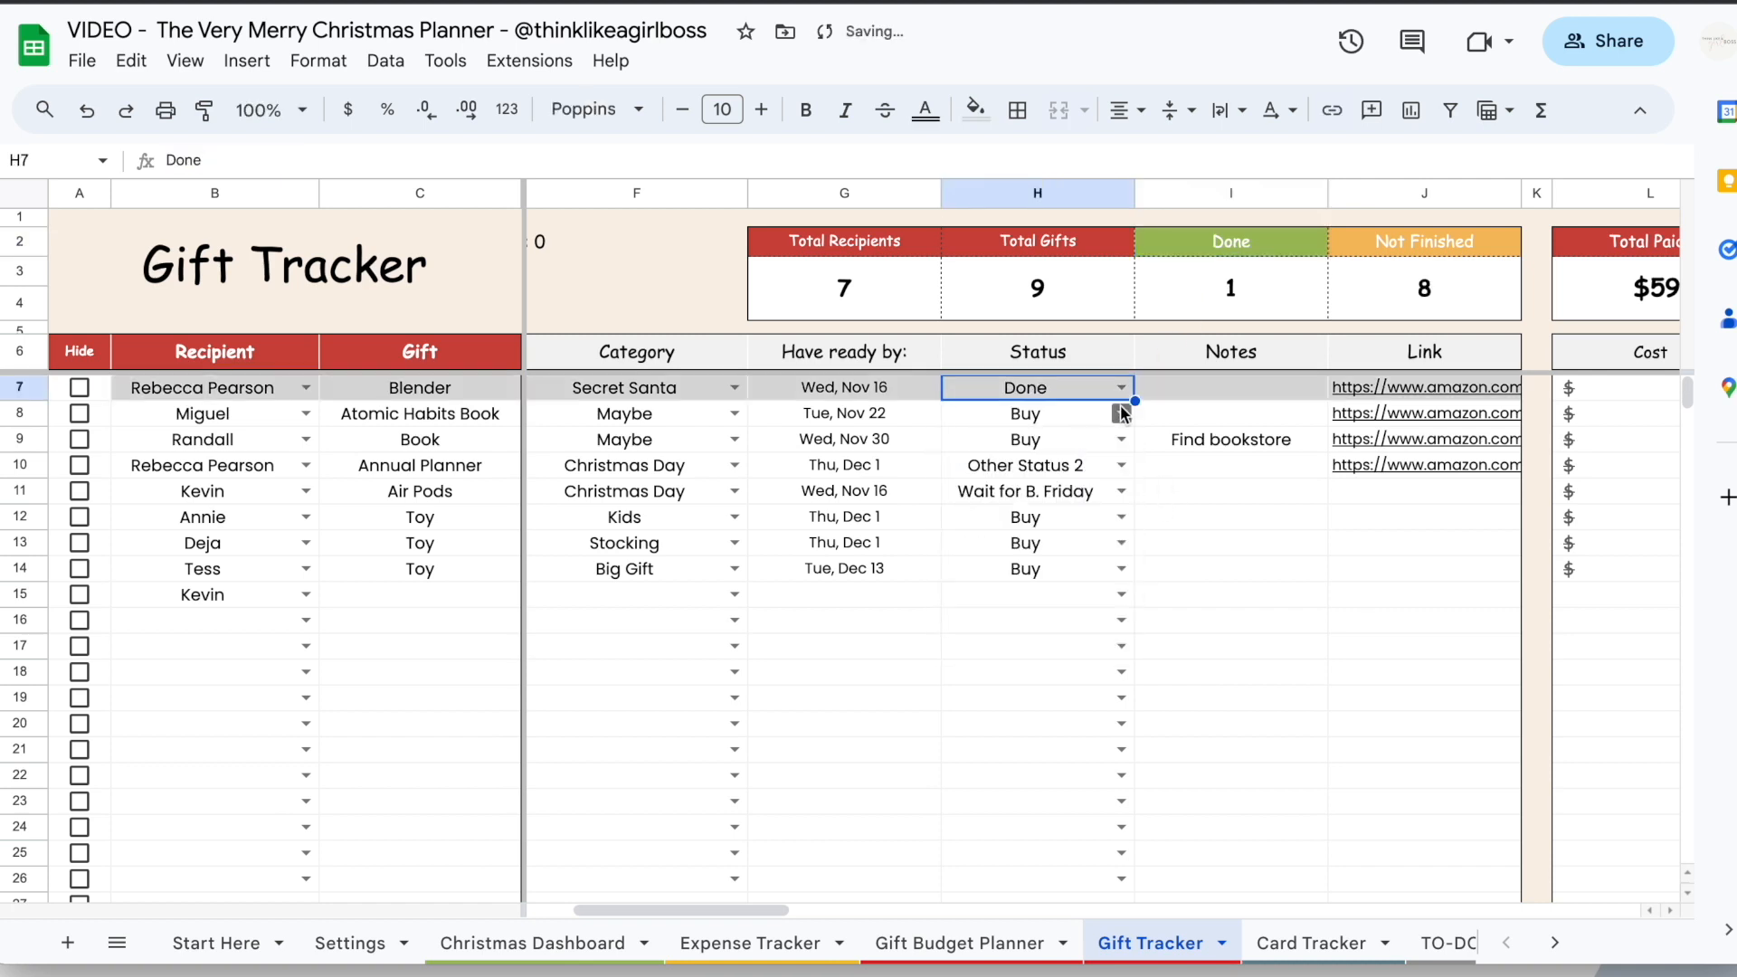
pyautogui.click(1121, 414)
pyautogui.click(1061, 451)
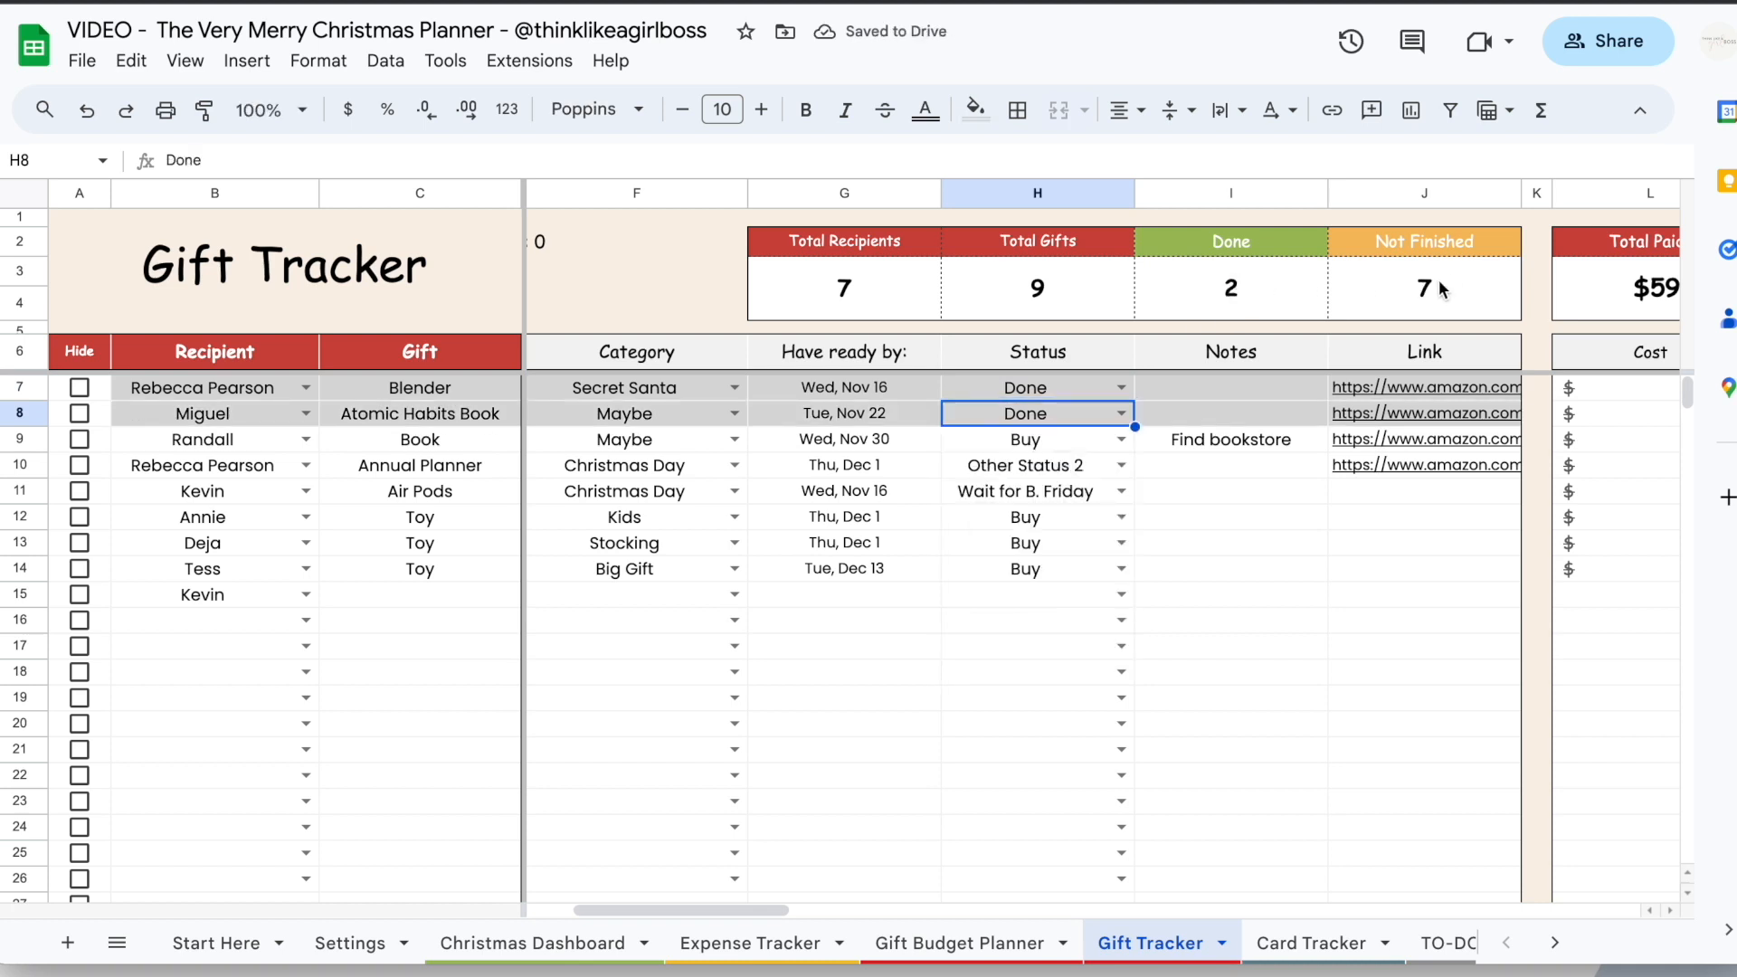
pyautogui.click(1121, 439)
pyautogui.click(1046, 474)
# Change the Step 4 label for the unfinished-gifts counter on the Settings sheet to Not Done
pyautogui.click(1404, 240)
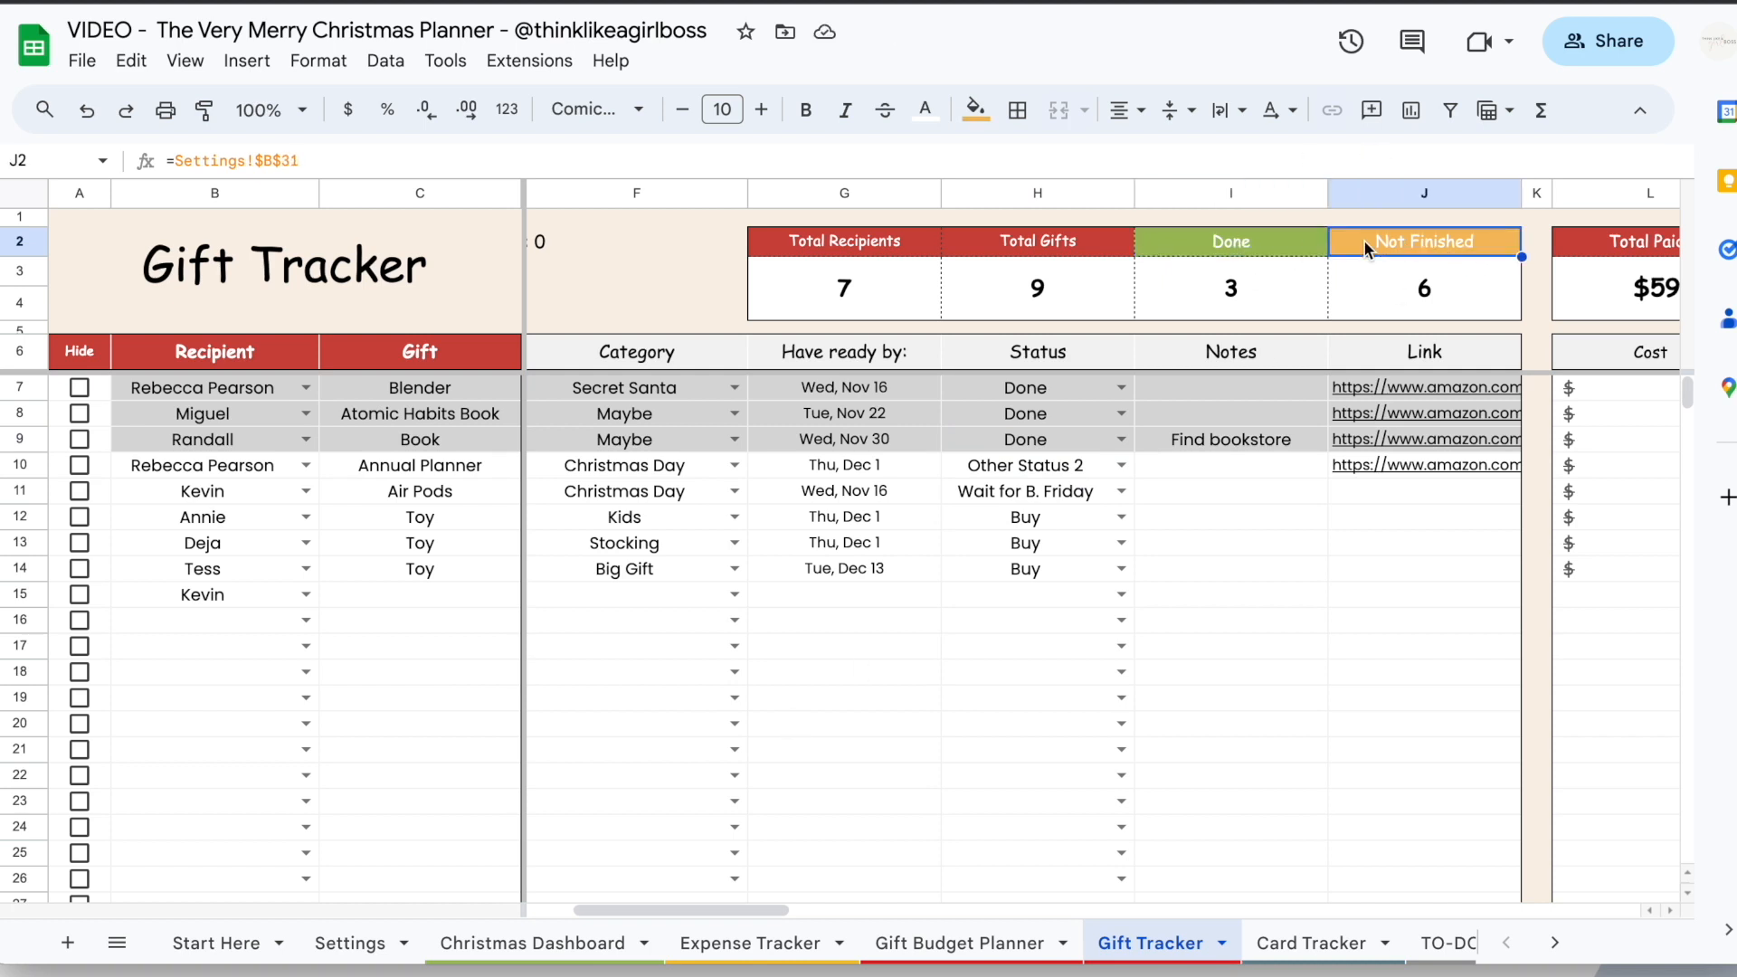
pyautogui.click(344, 943)
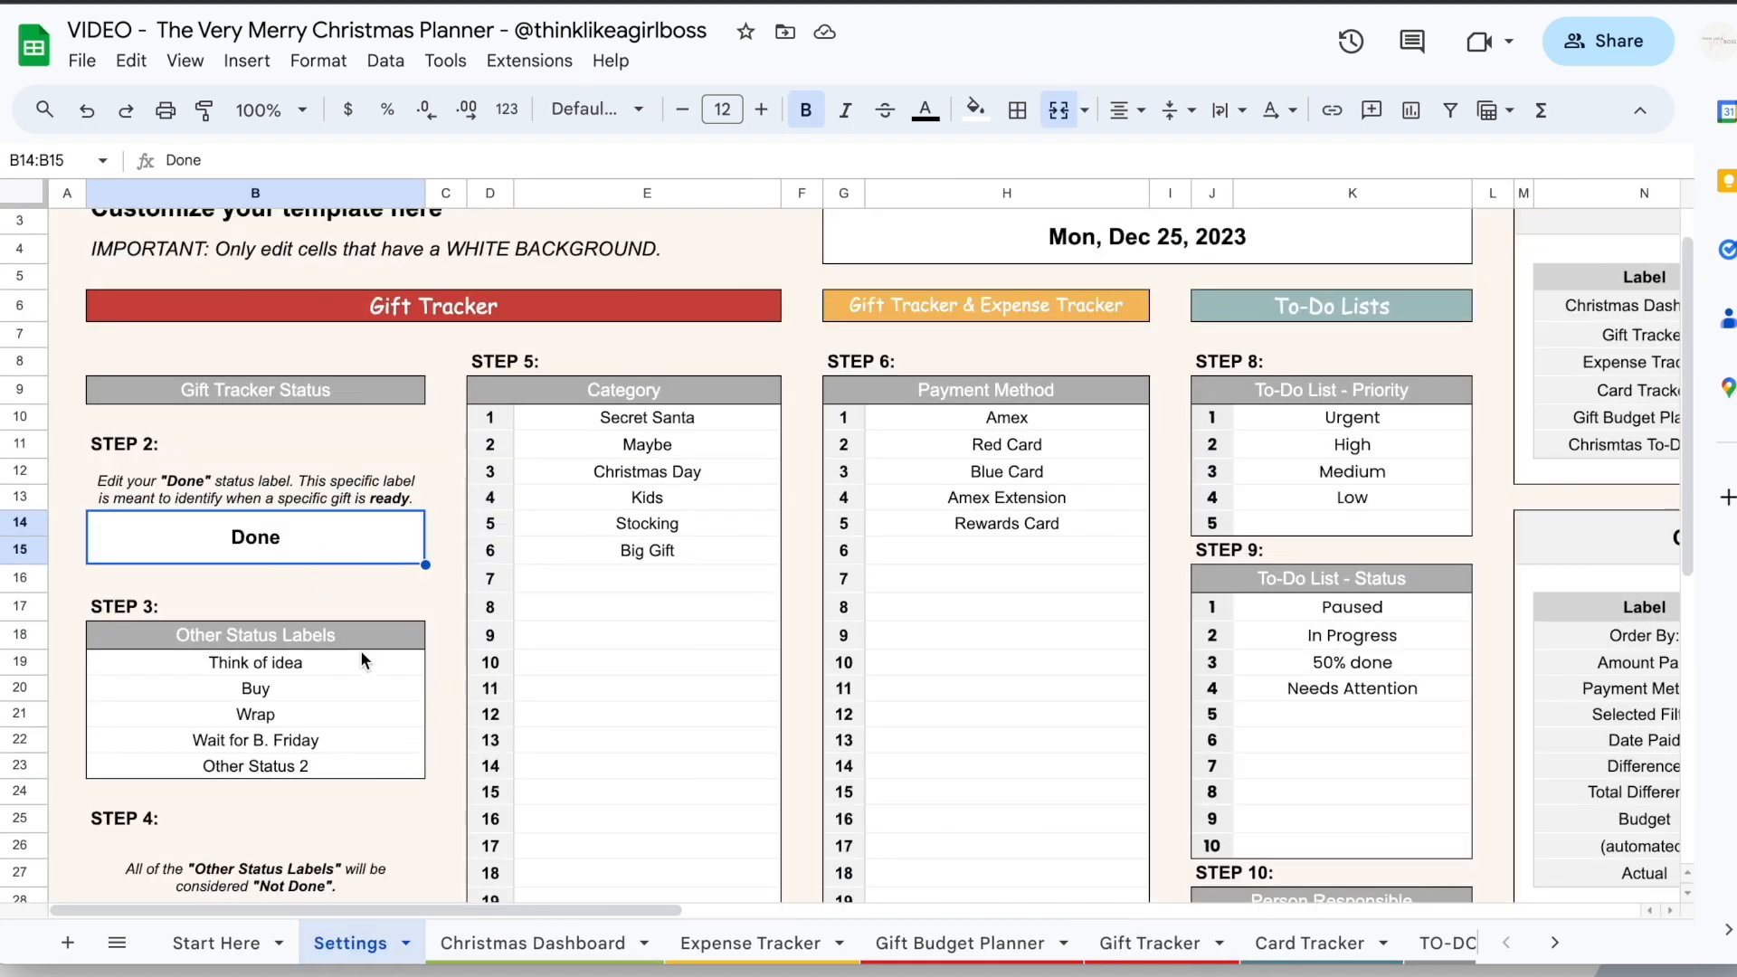
pyautogui.scroll(-3, 364, 661)
pyautogui.click(304, 773)
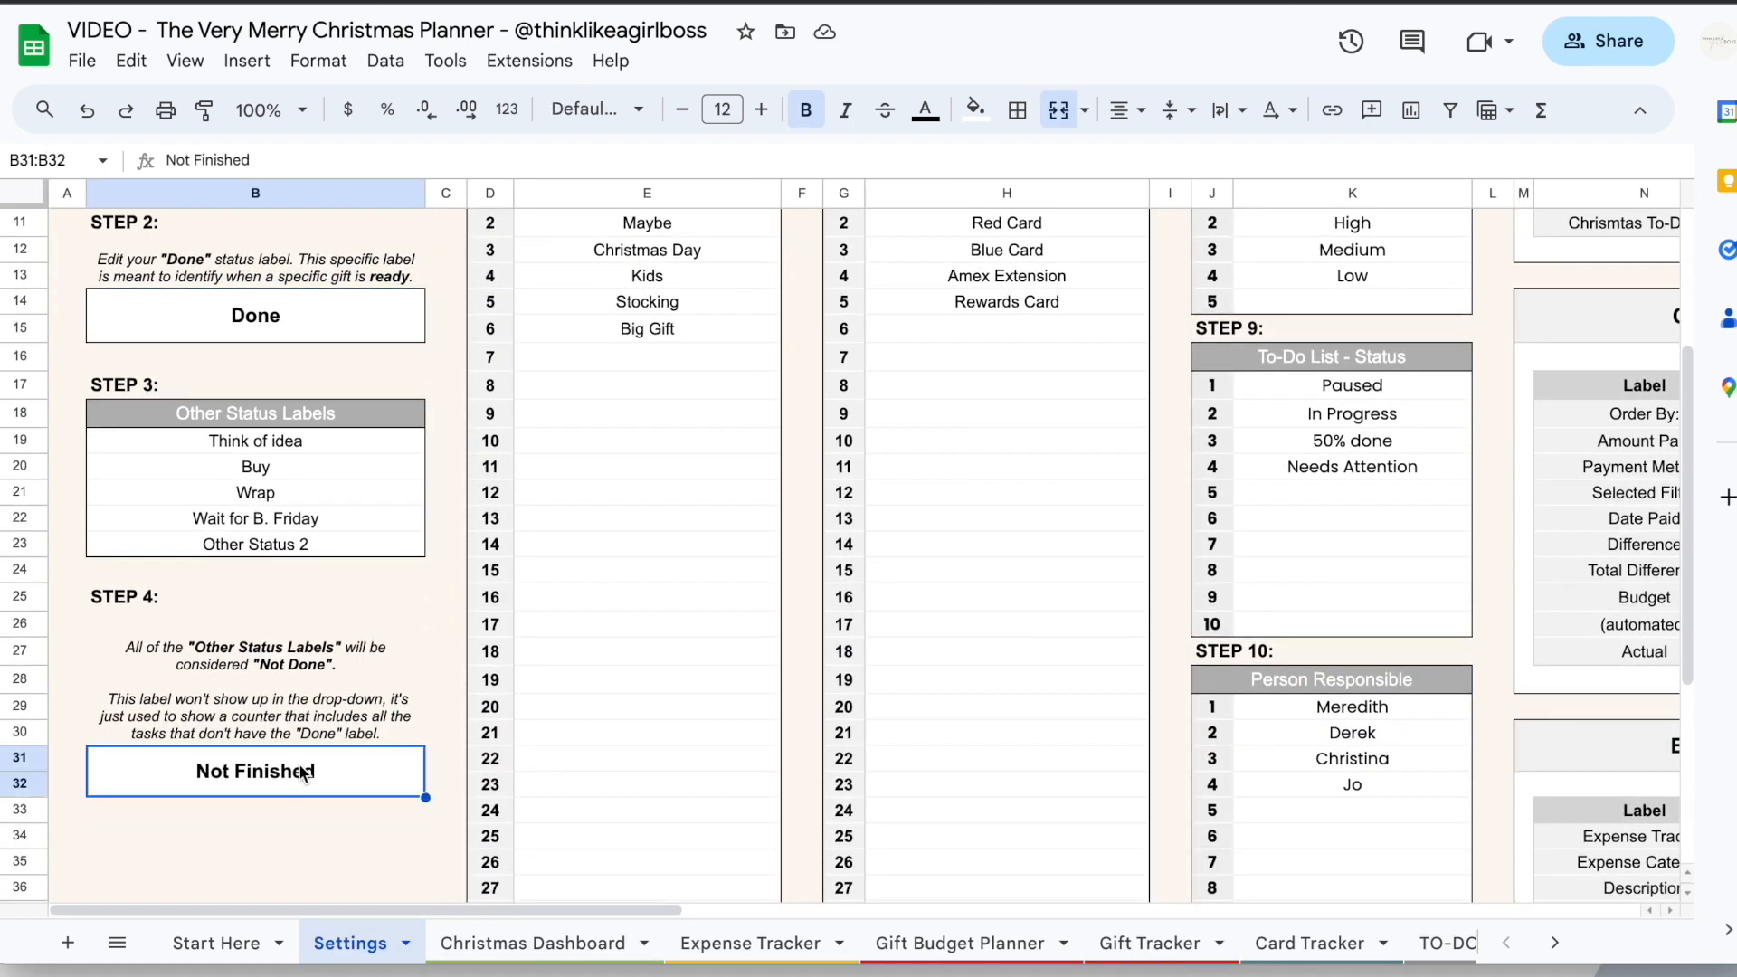
pyautogui.write('Not ')
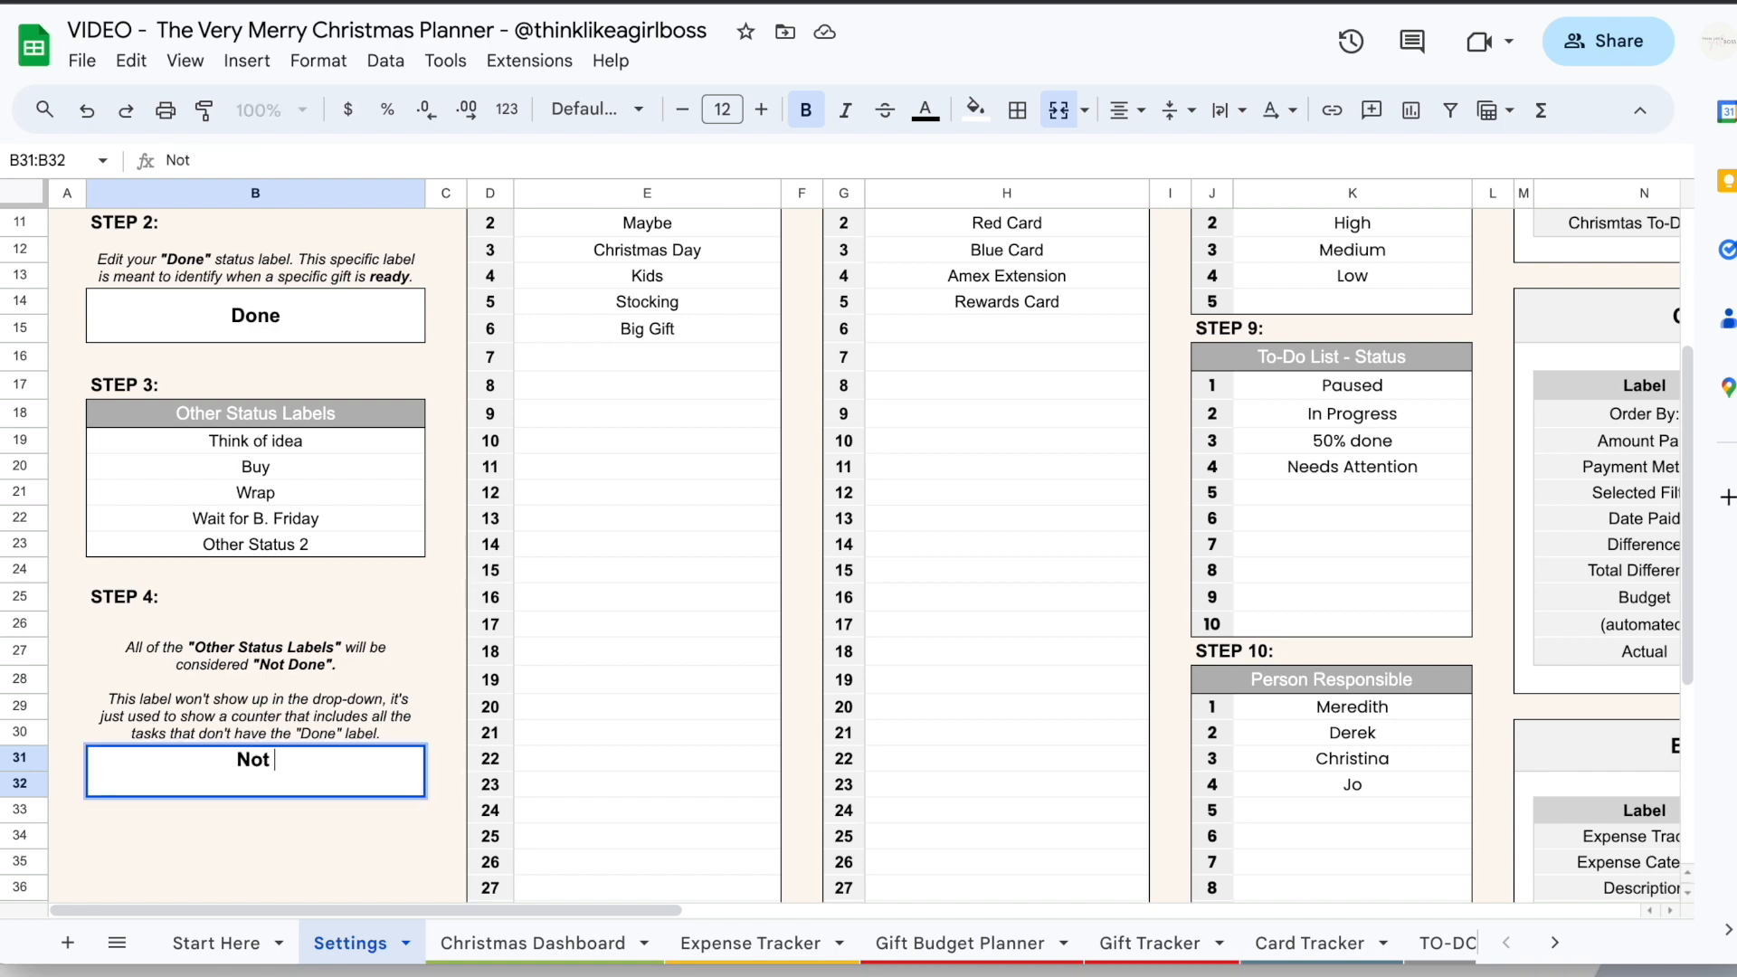
pyautogui.write('Done')
pyautogui.press('Return')
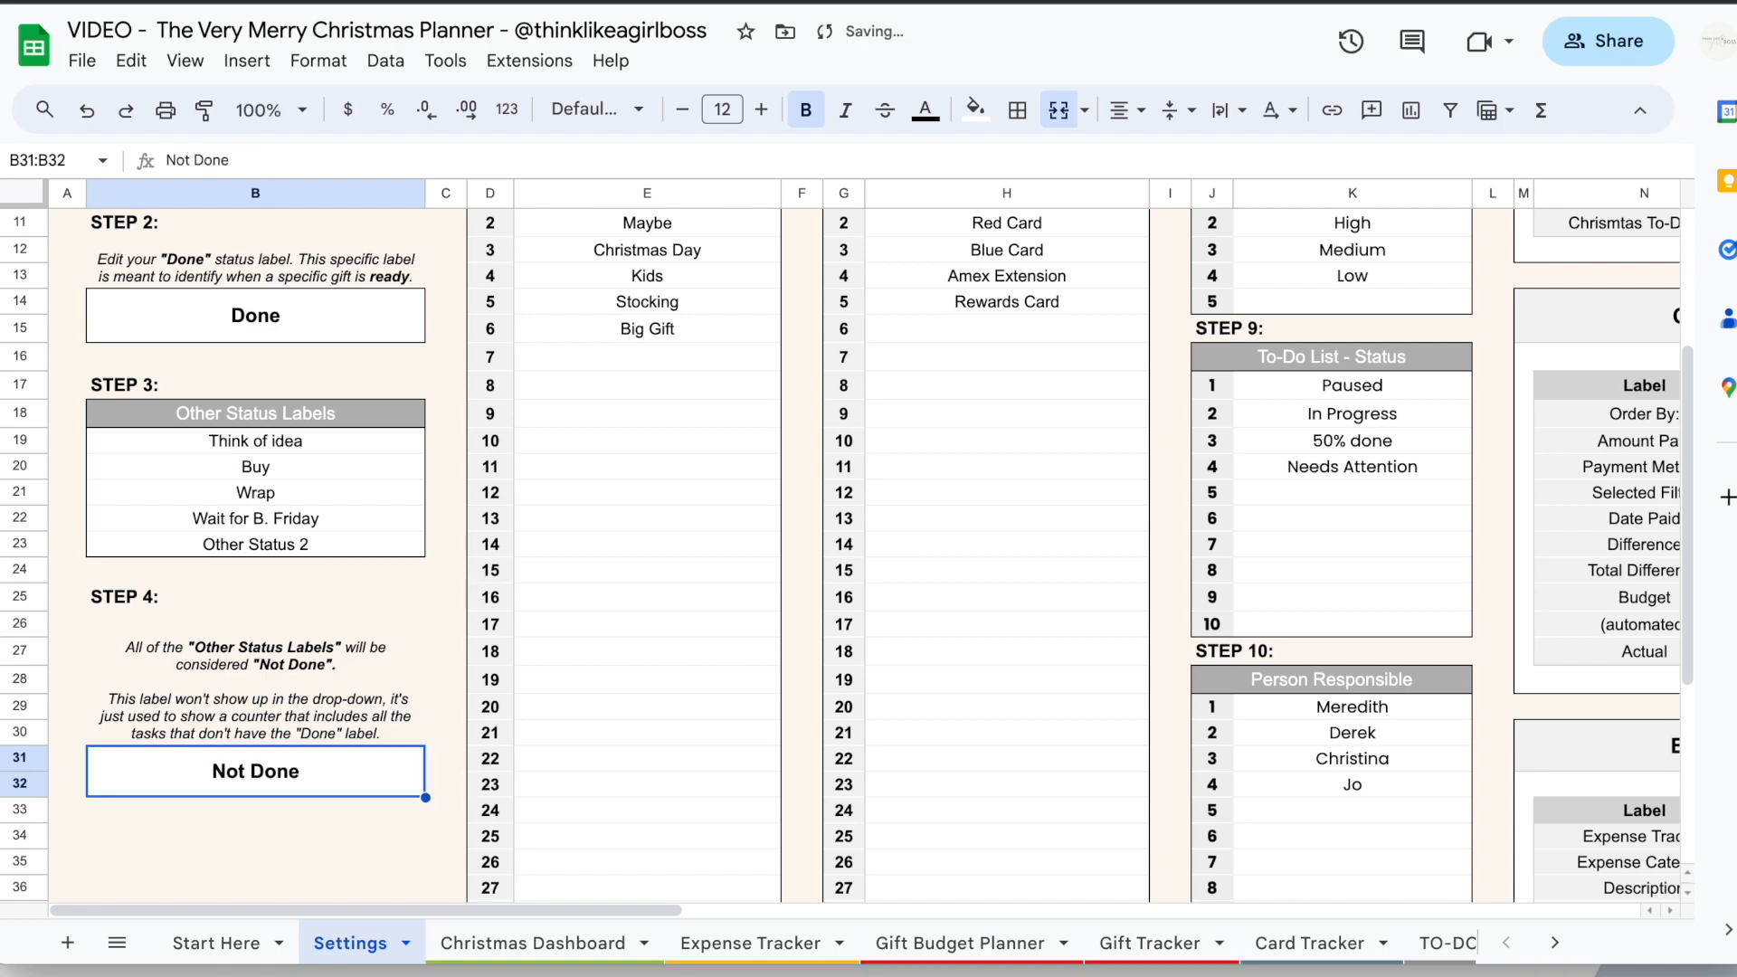
# Set the Annual Planner gift's status in row 10 of the Gift Tracker to Done
pyautogui.click(1149, 943)
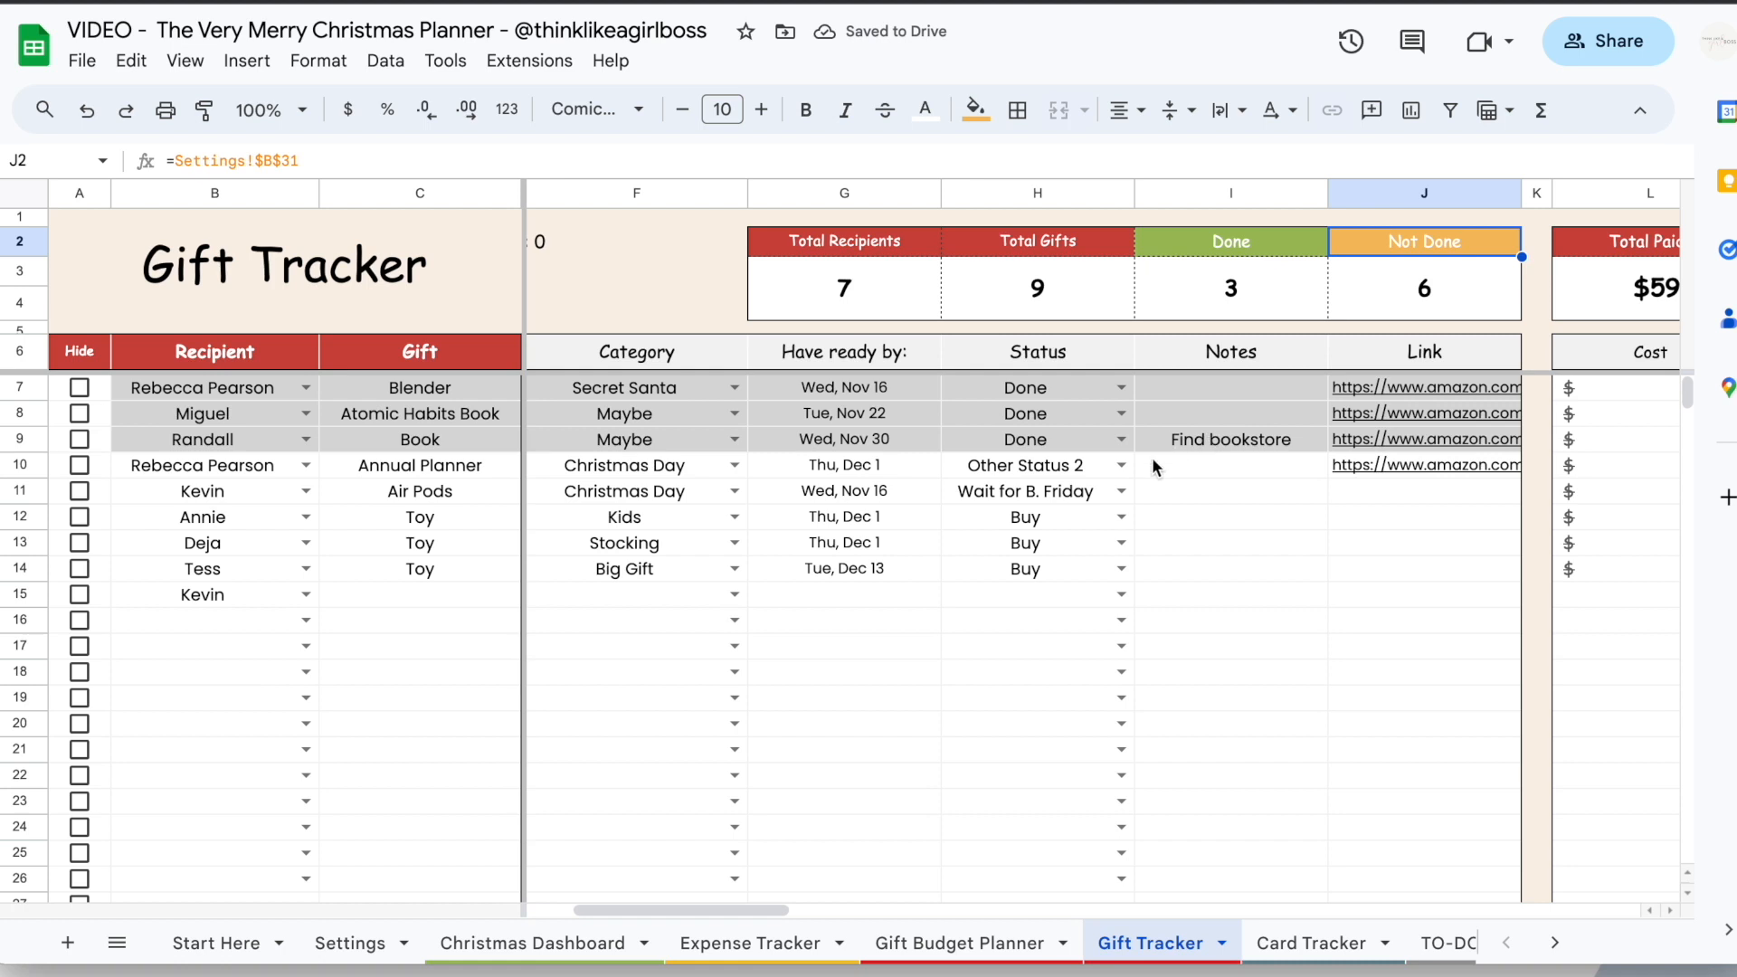
pyautogui.click(1122, 466)
pyautogui.click(1025, 503)
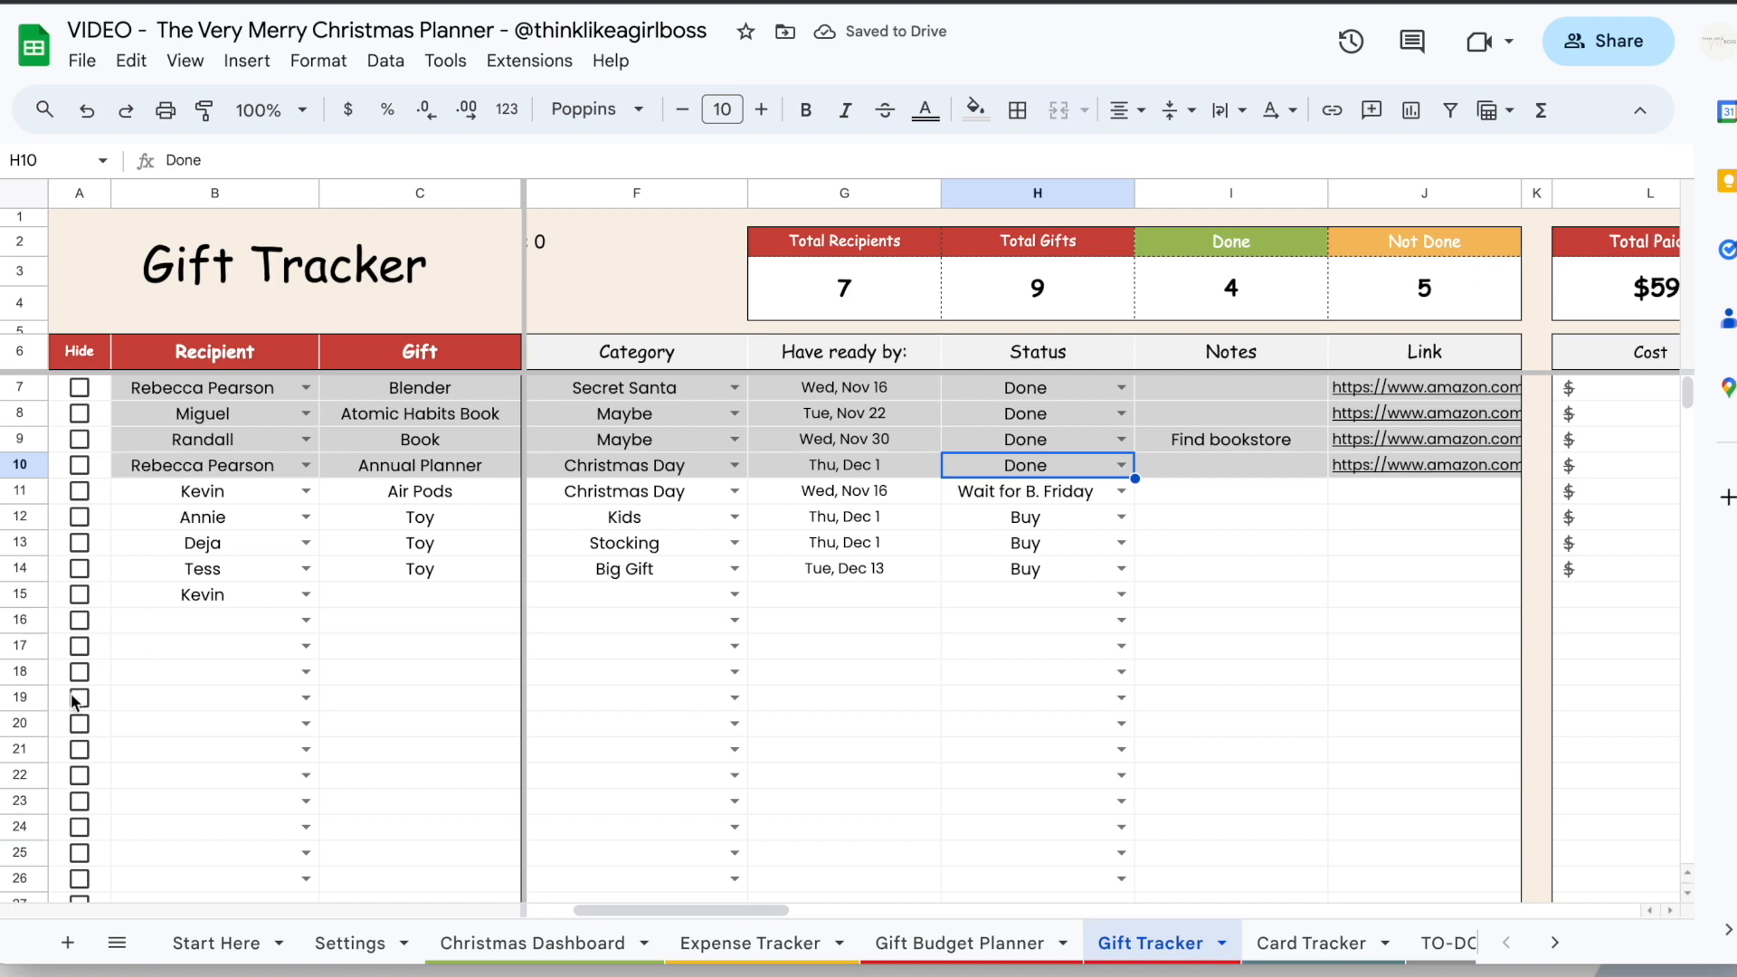
# Clear the recipient in row 15, and check the remaining open gifts against the Not Done counter
pyautogui.click(395, 608)
pyautogui.click(221, 597)
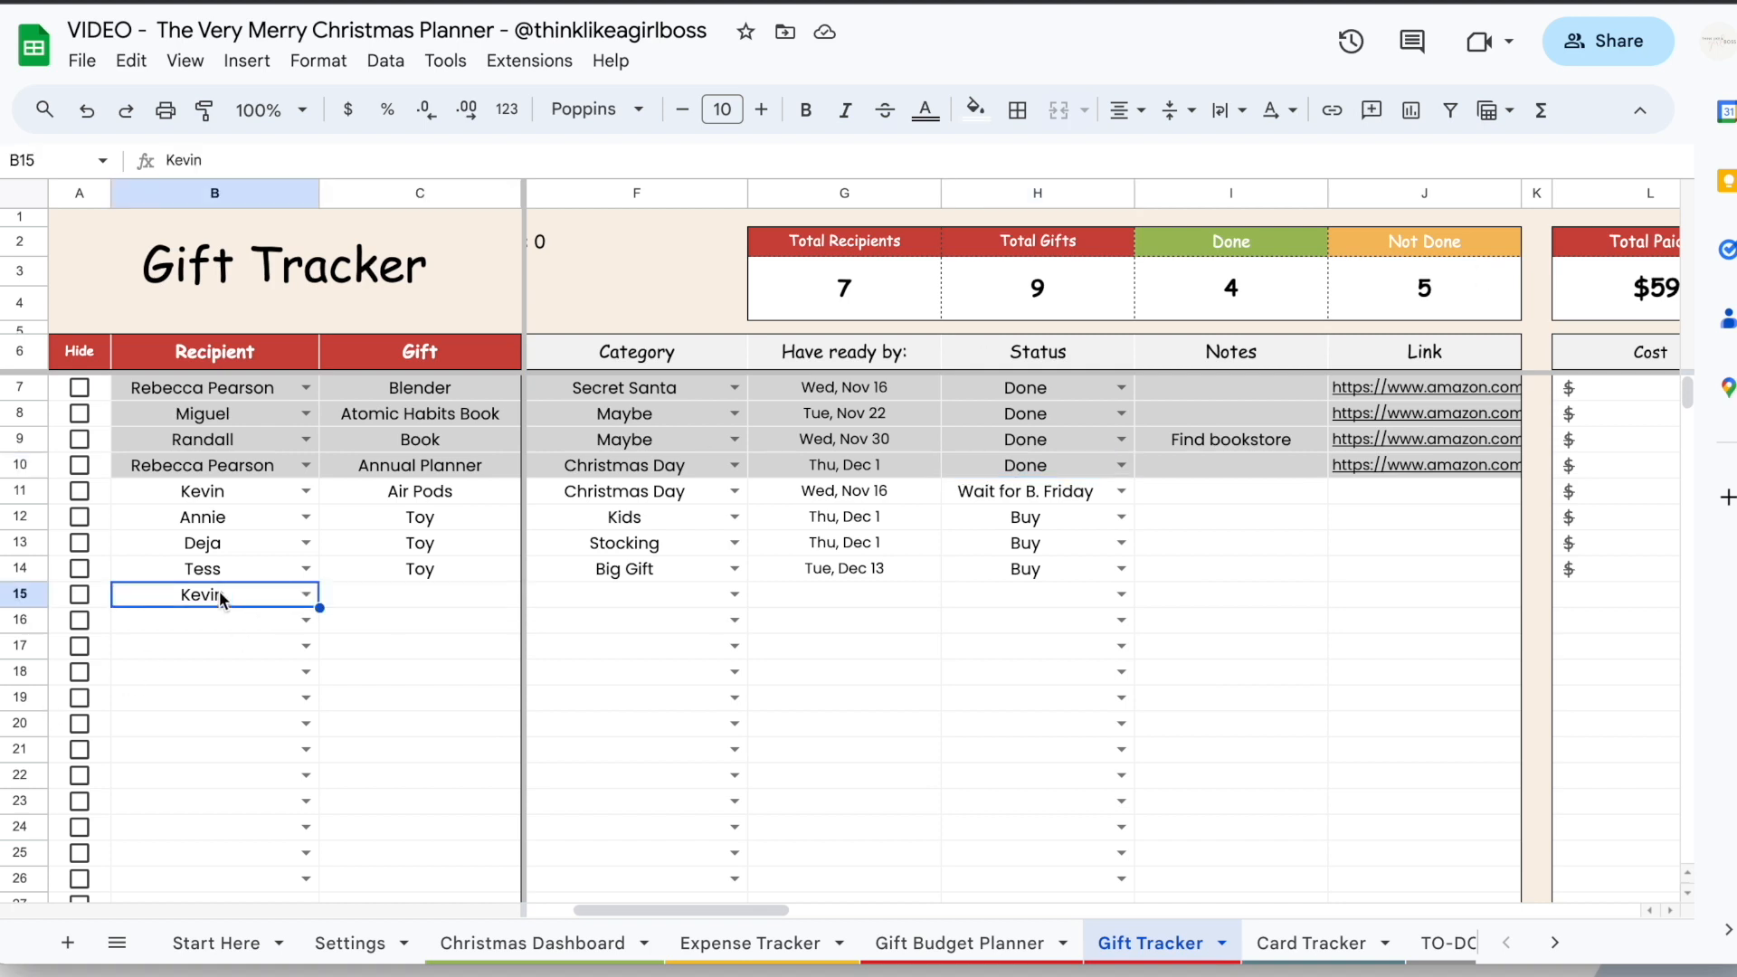
pyautogui.press('Delete')
pyautogui.moveTo(804, 492); pyautogui.dragTo(811, 567)
pyautogui.click(1400, 295)
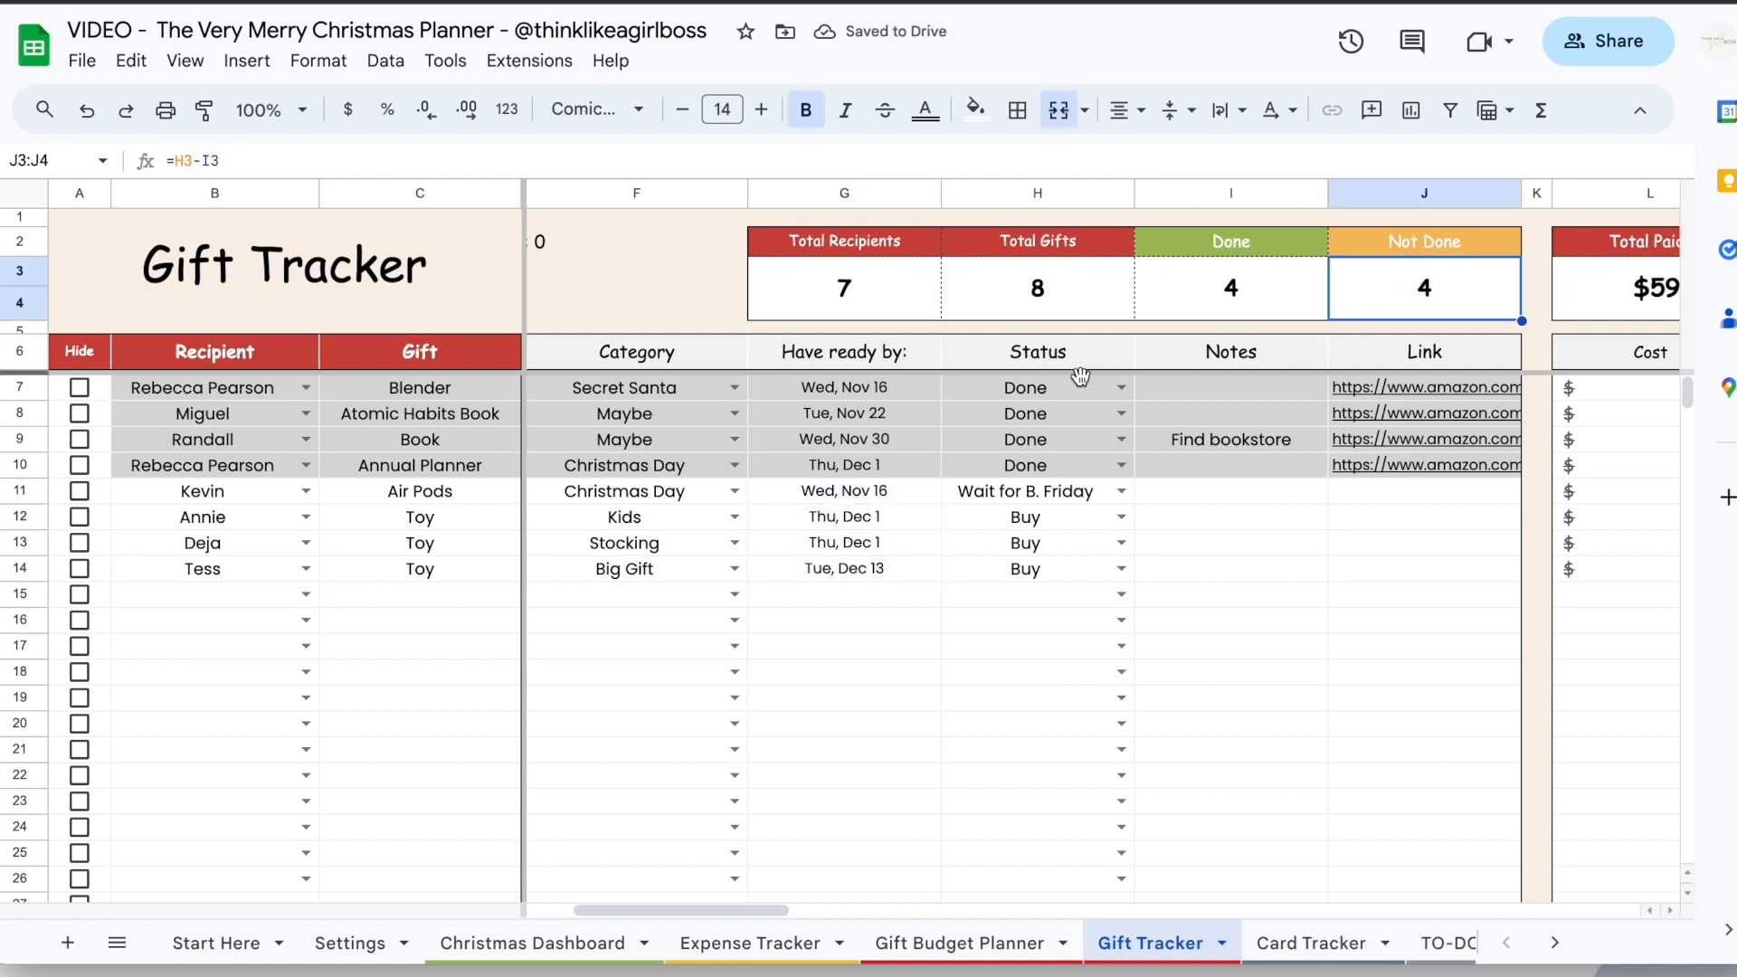
# Set the Air Pods gift's status in row 11 to Buy
pyautogui.click(1038, 491)
pyautogui.write('Buy')
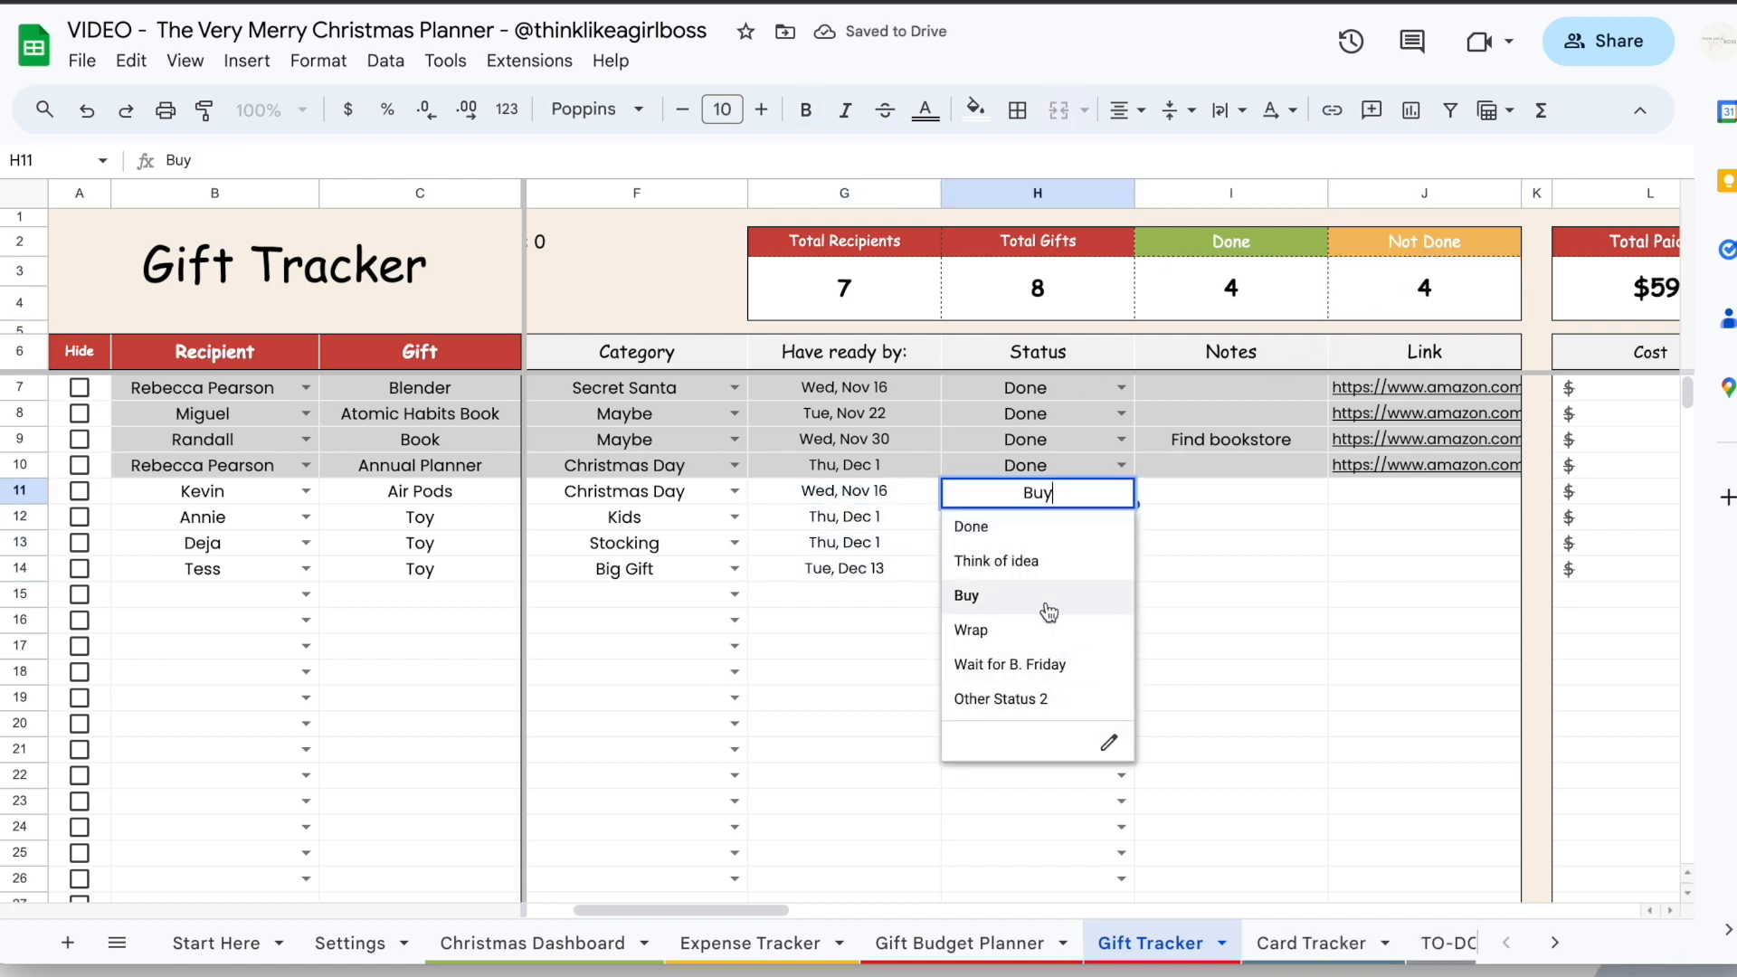
pyautogui.click(1208, 602)
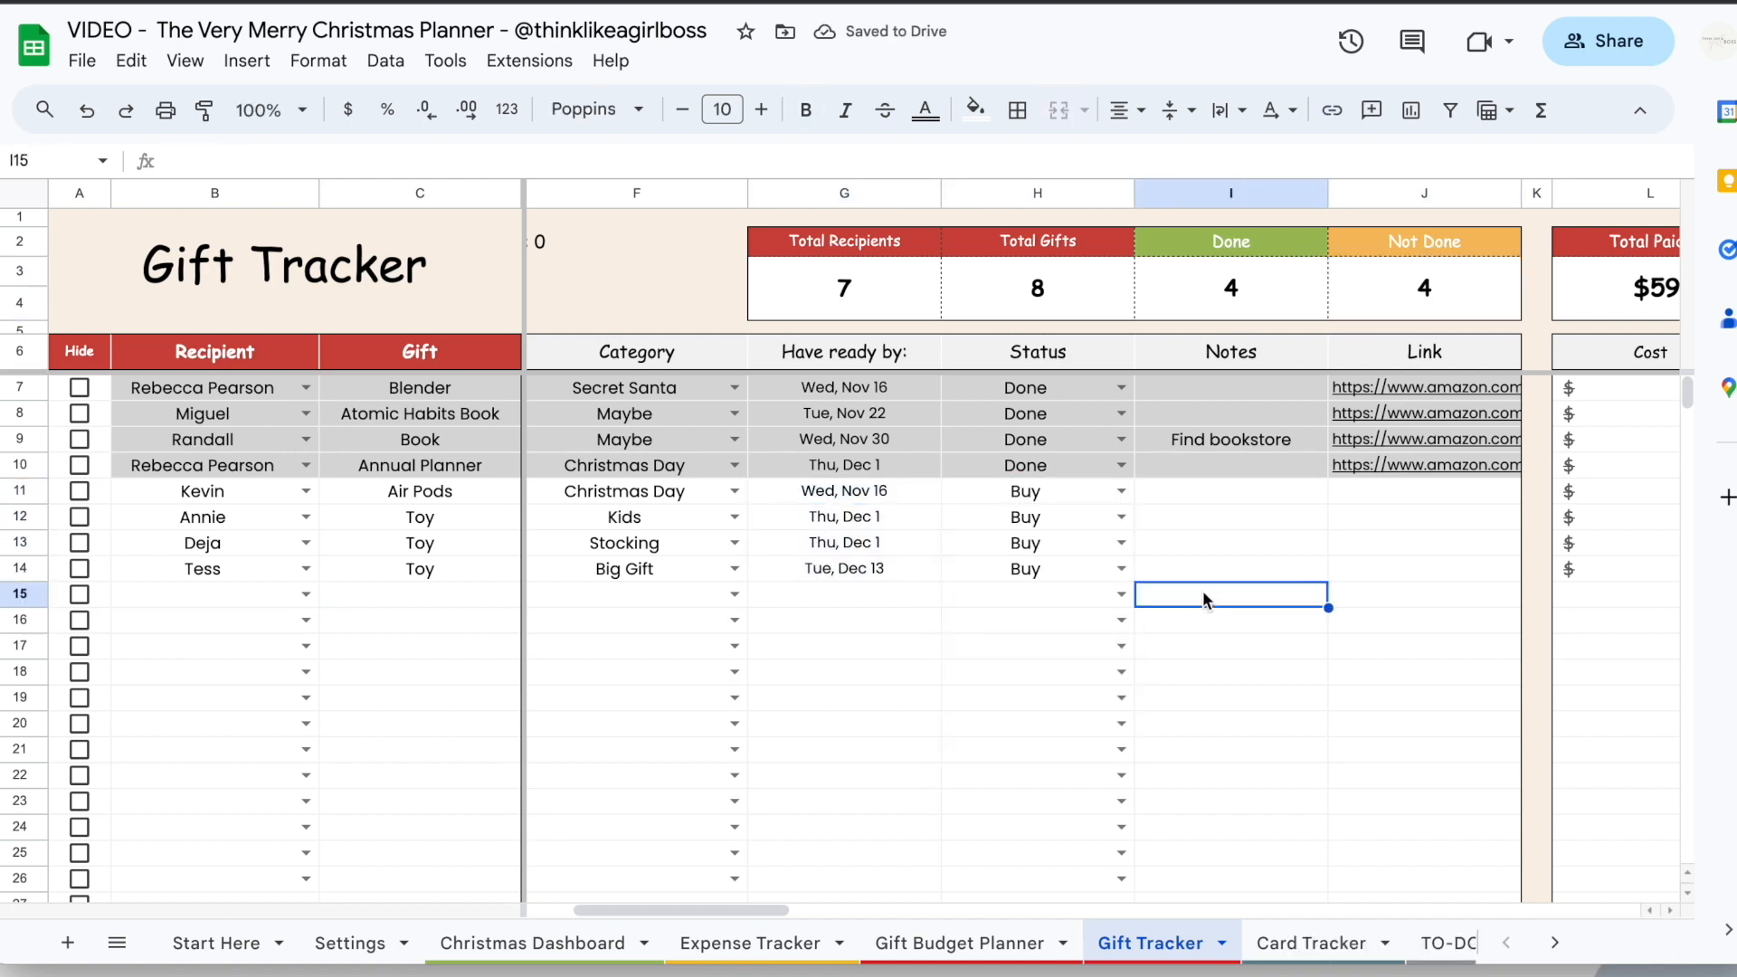
# Review the Other Status Labels list and the Done label on the Settings sheet
pyautogui.click(376, 929)
pyautogui.moveTo(335, 446); pyautogui.dragTo(327, 541)
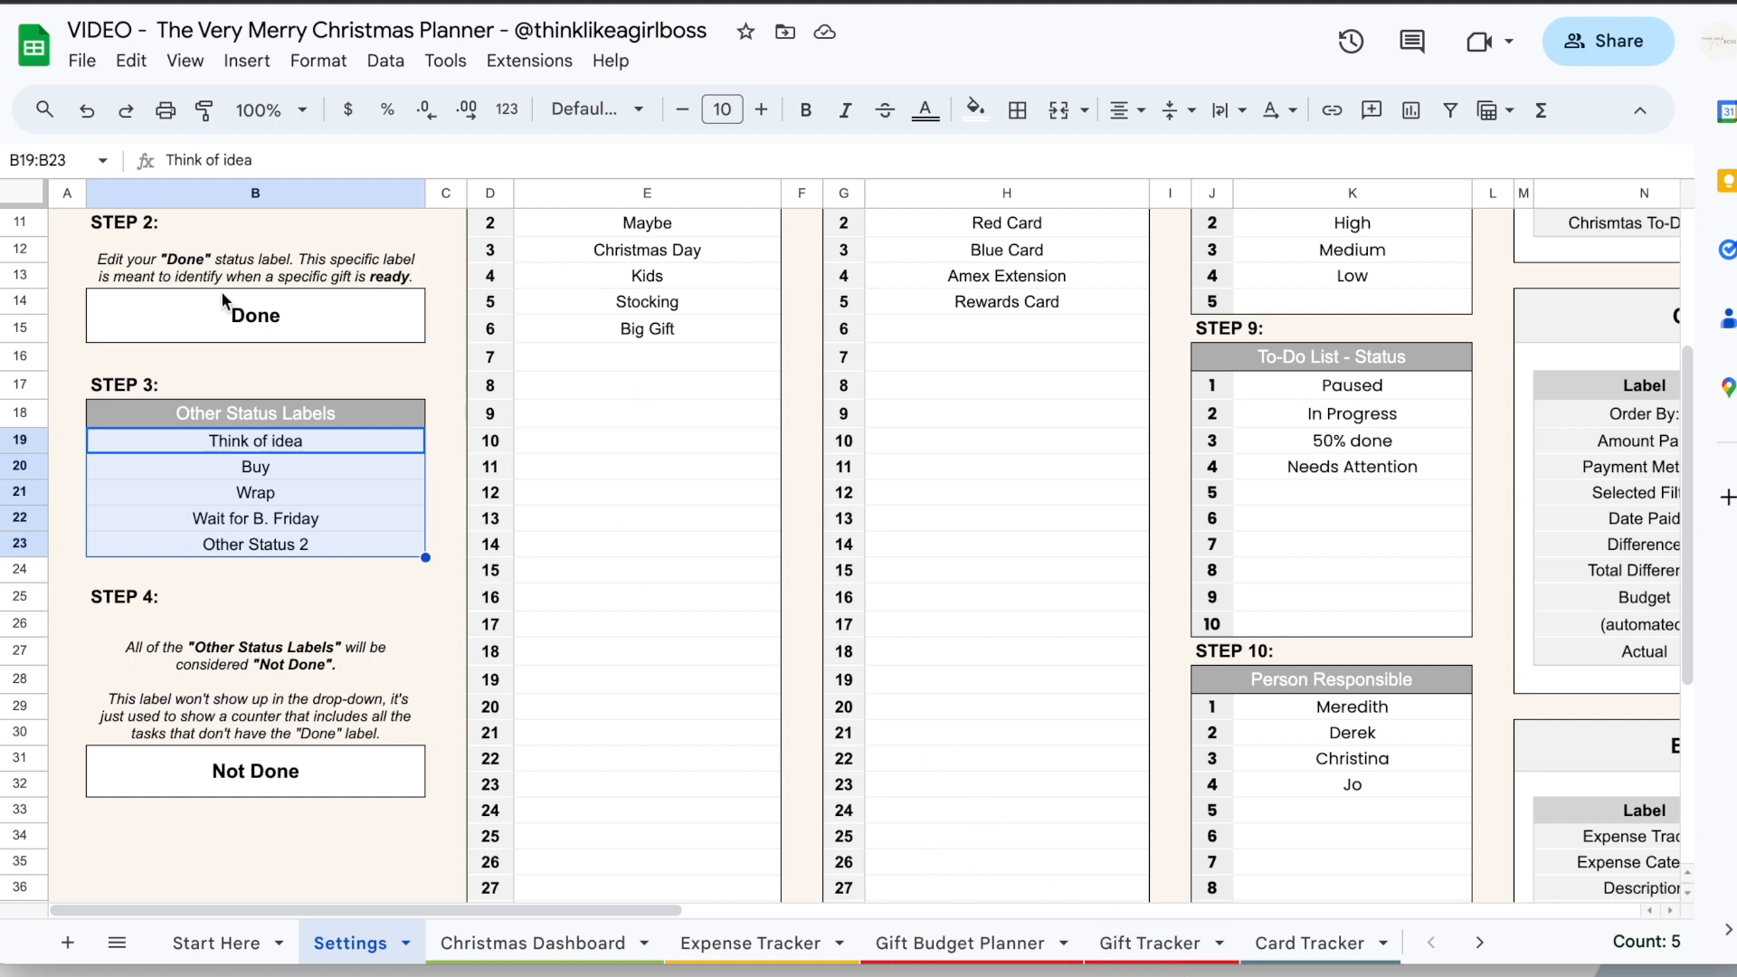
pyautogui.click(317, 330)
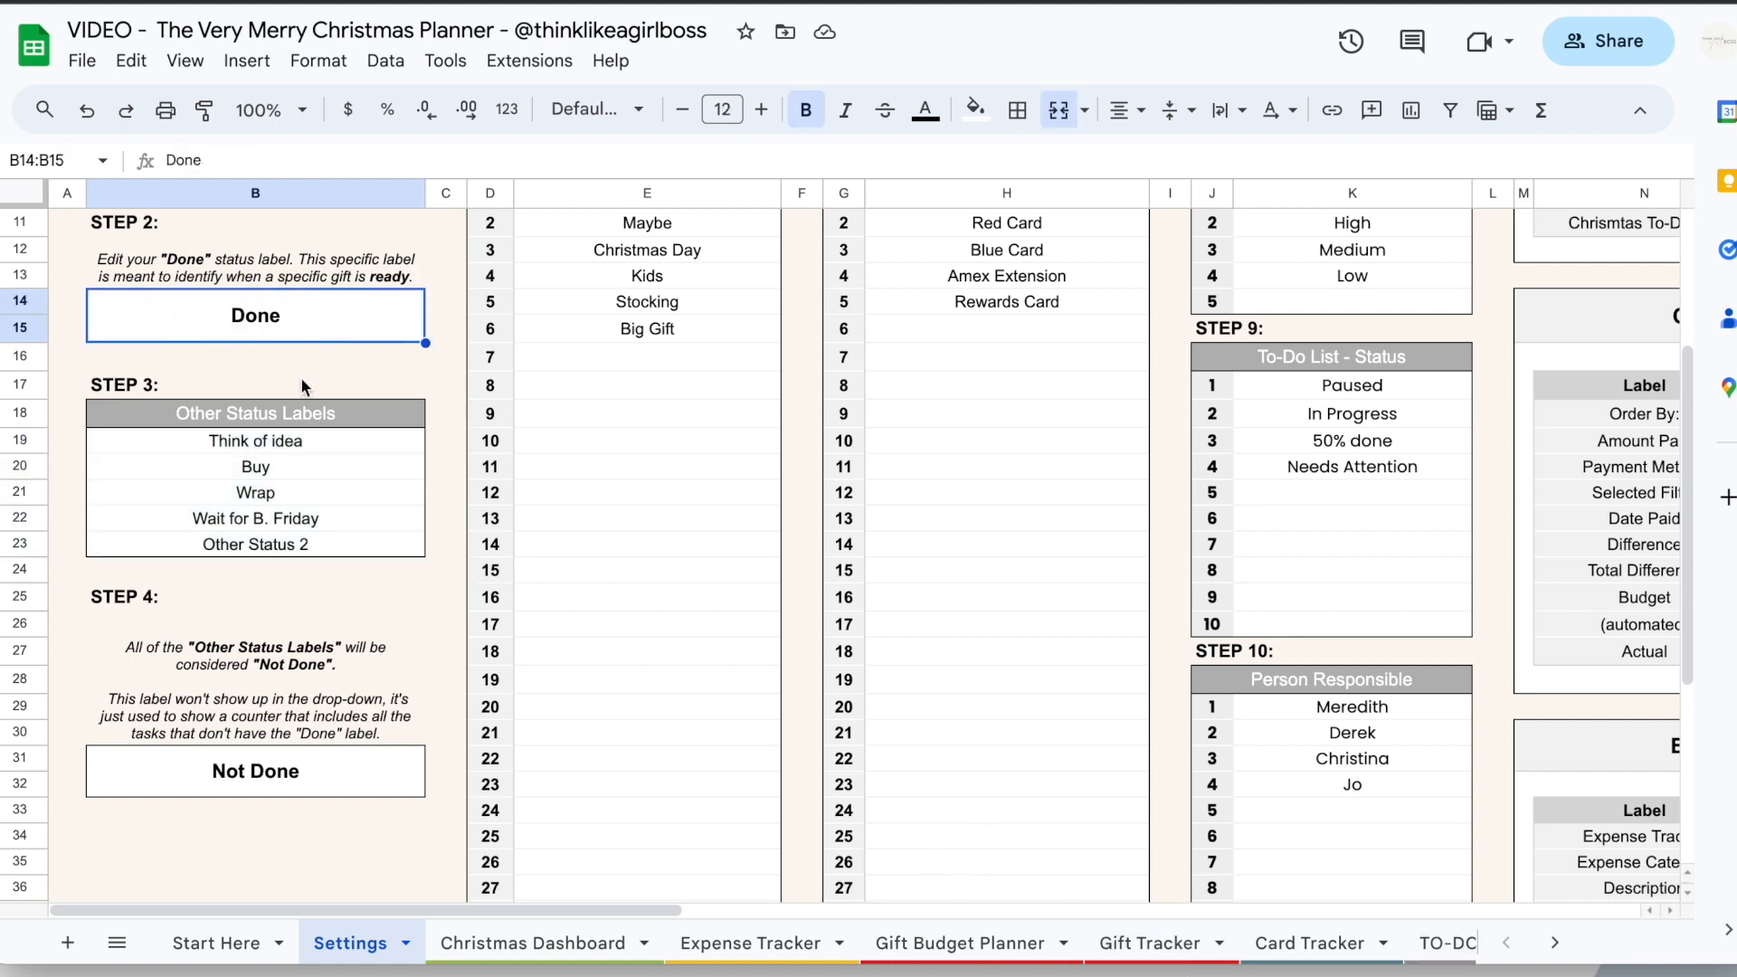
# Set the Air Pods gift's status in row 11 of the Gift Tracker to Done
pyautogui.click(1149, 942)
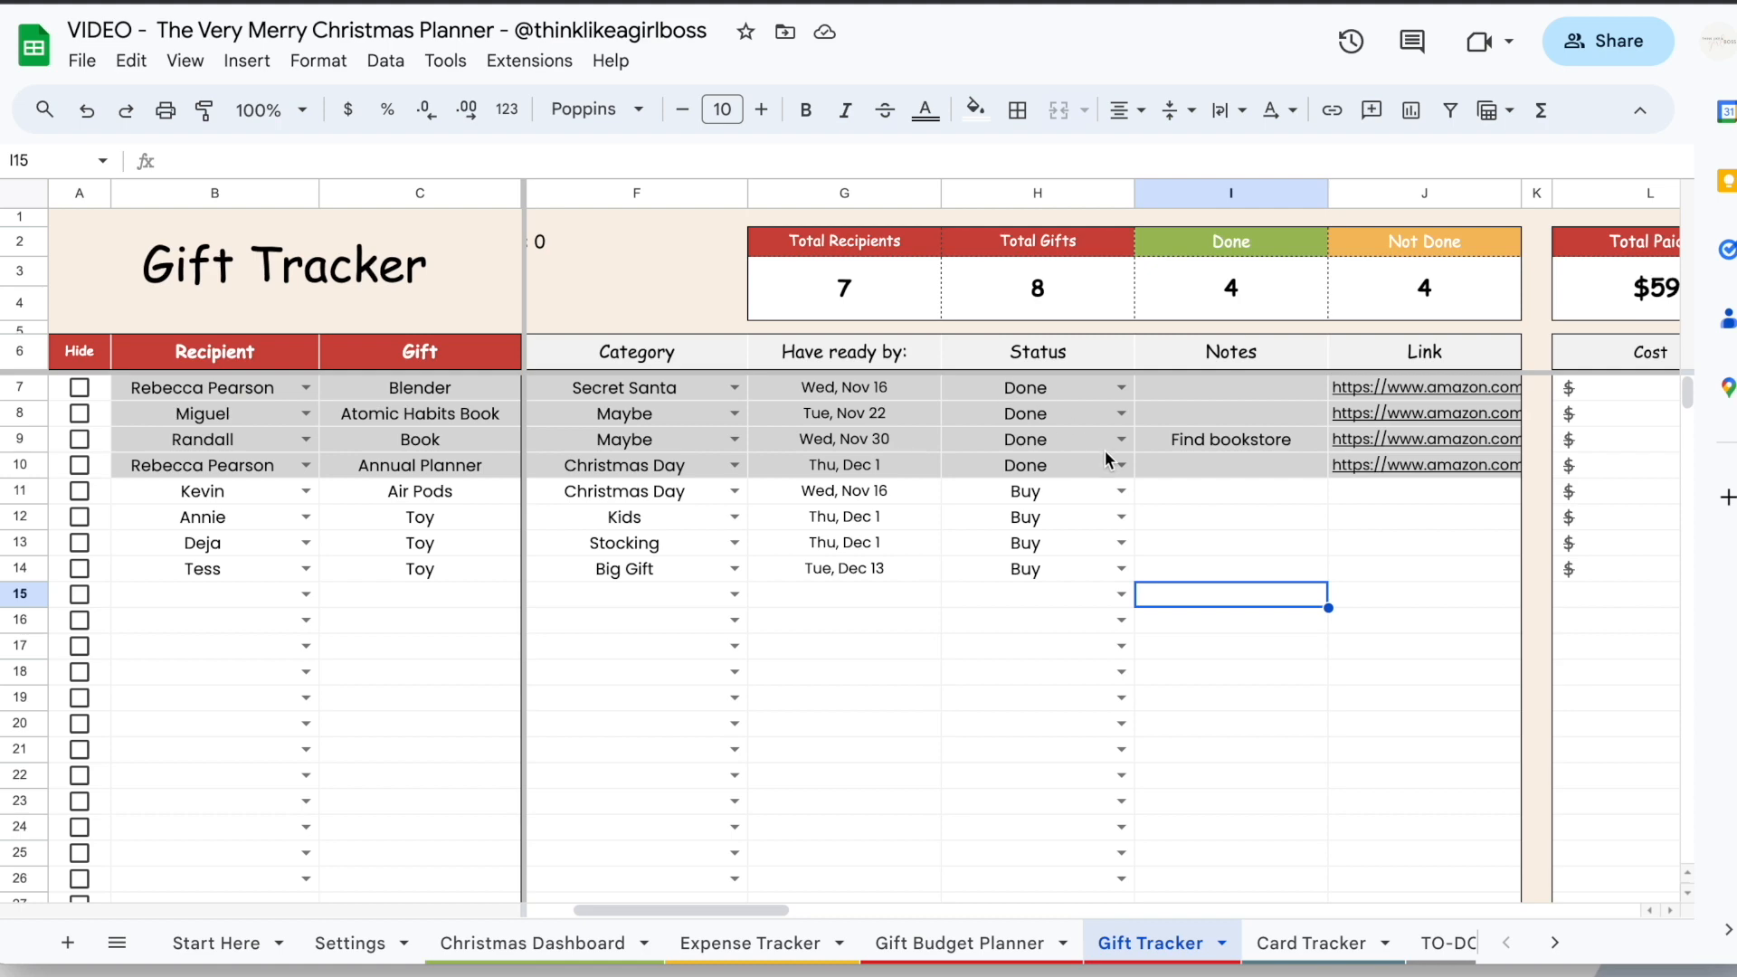
pyautogui.click(1121, 491)
pyautogui.click(1068, 530)
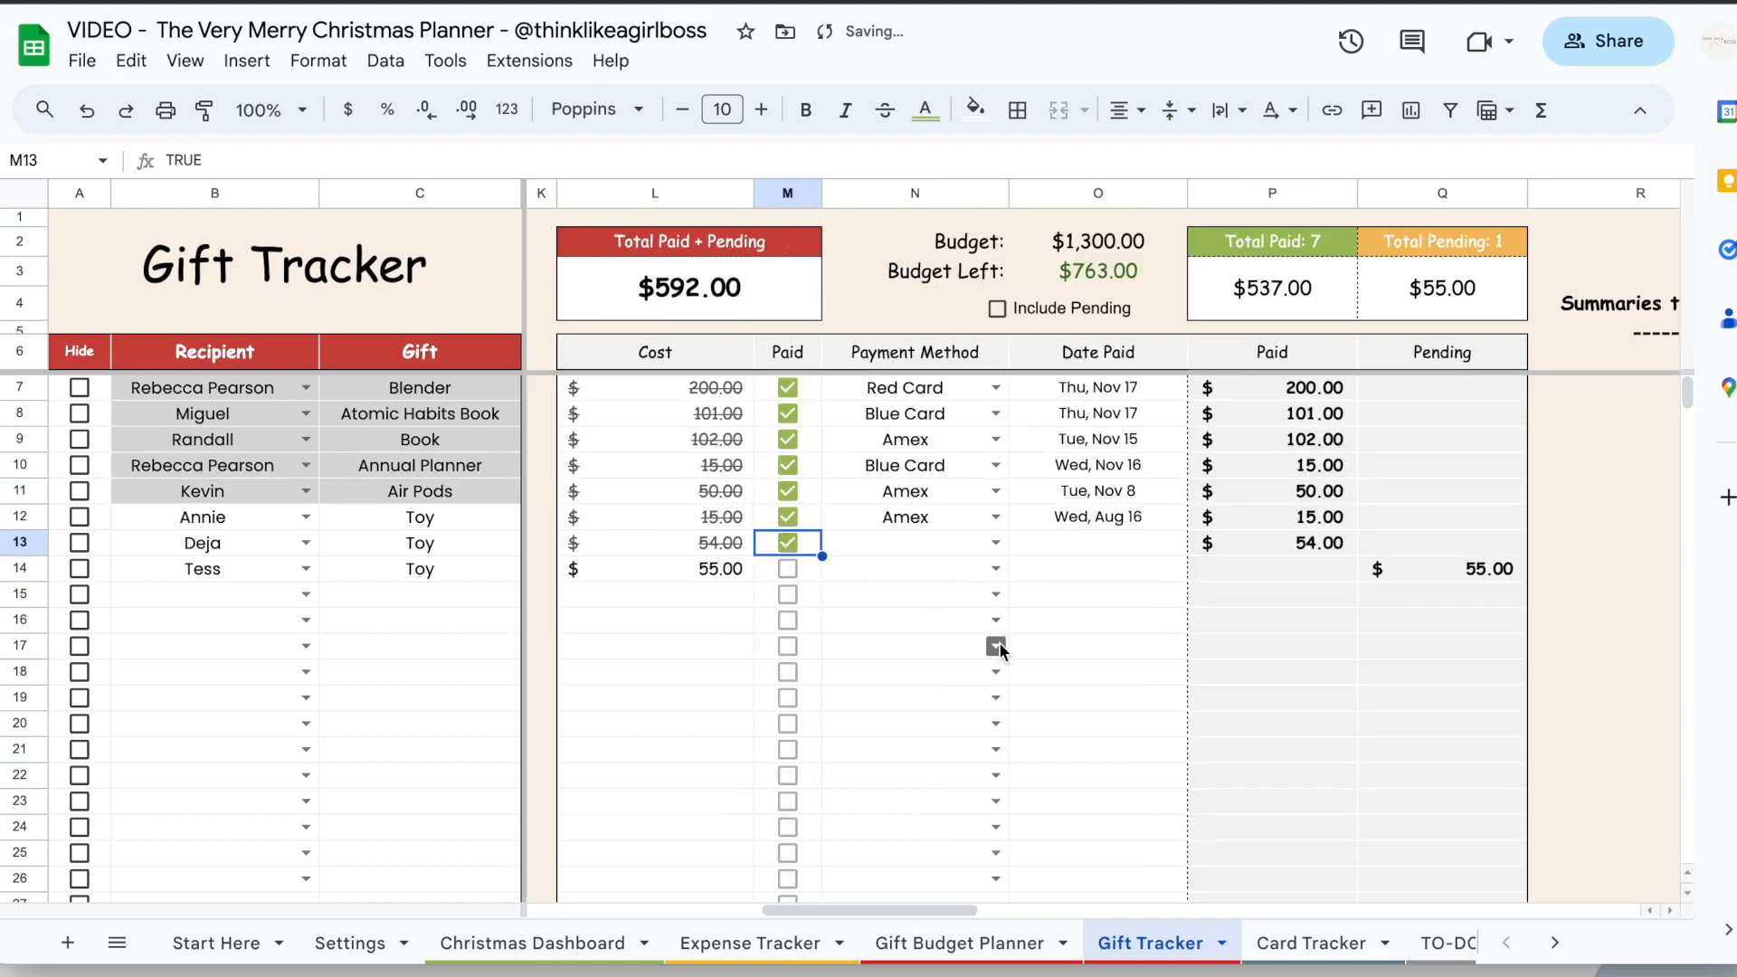
# Try the Sortable View ordered by Gift, and set it to order by Category in descending (DESC) order
pyautogui.hscroll(10, 999, 642)
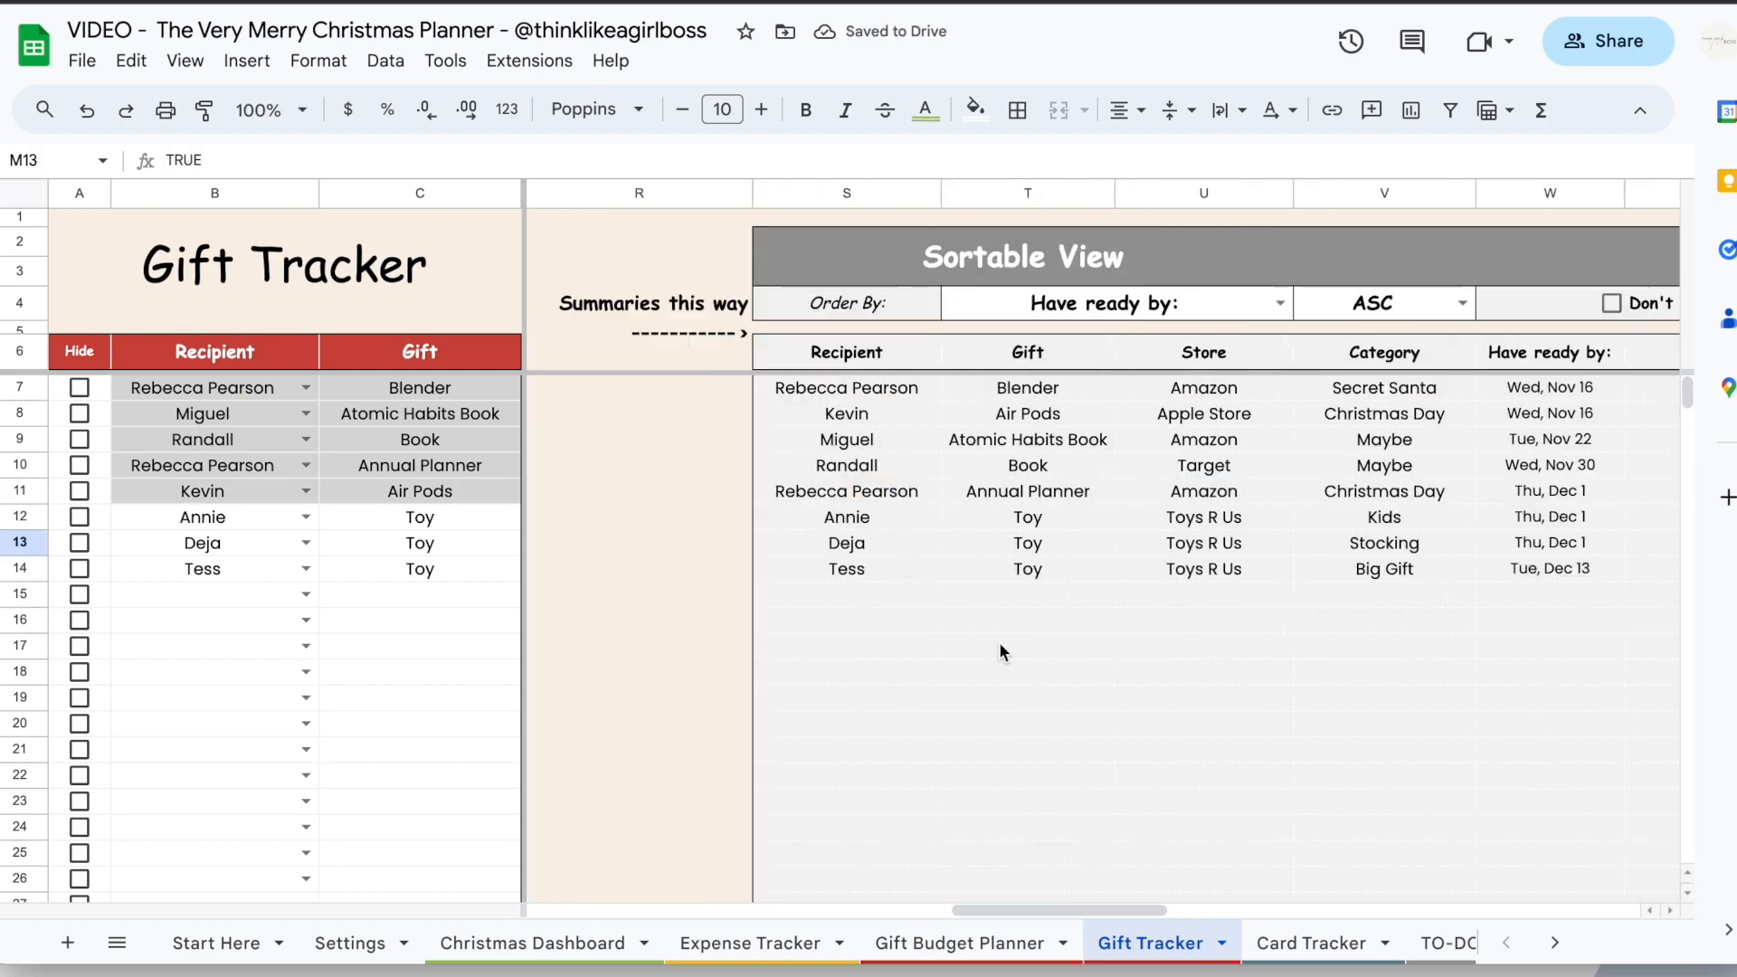
pyautogui.hscroll(3, 1000, 644)
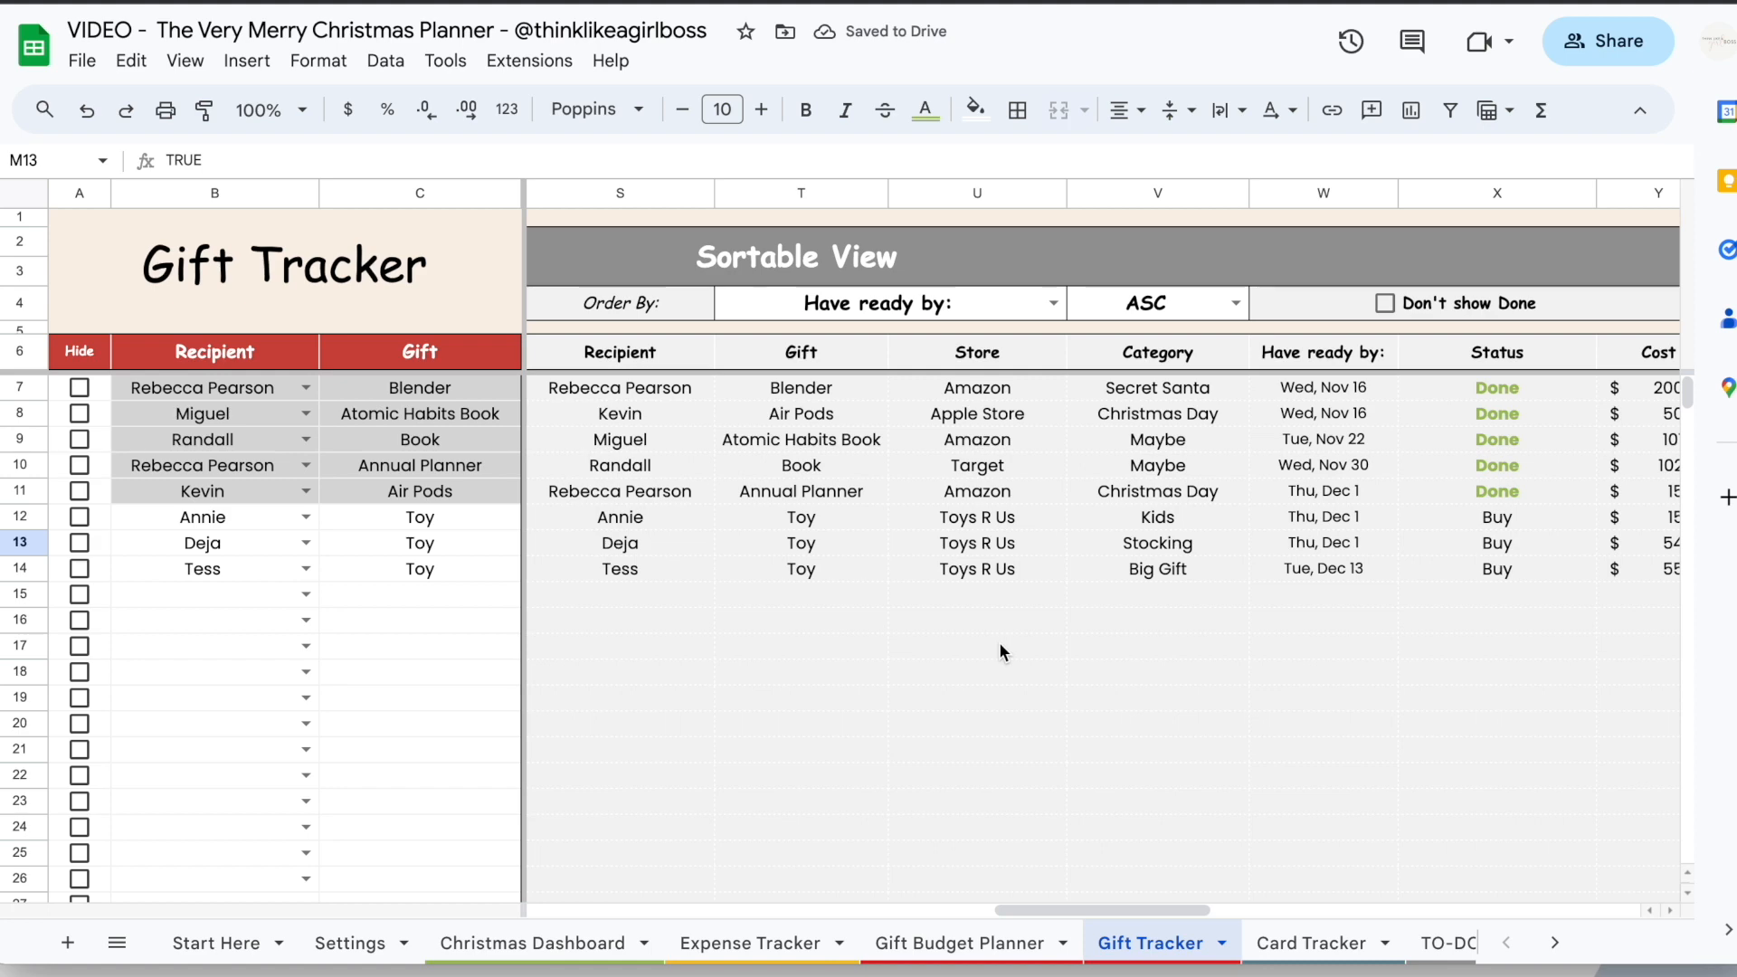
pyautogui.hscroll(5, 1114, 540)
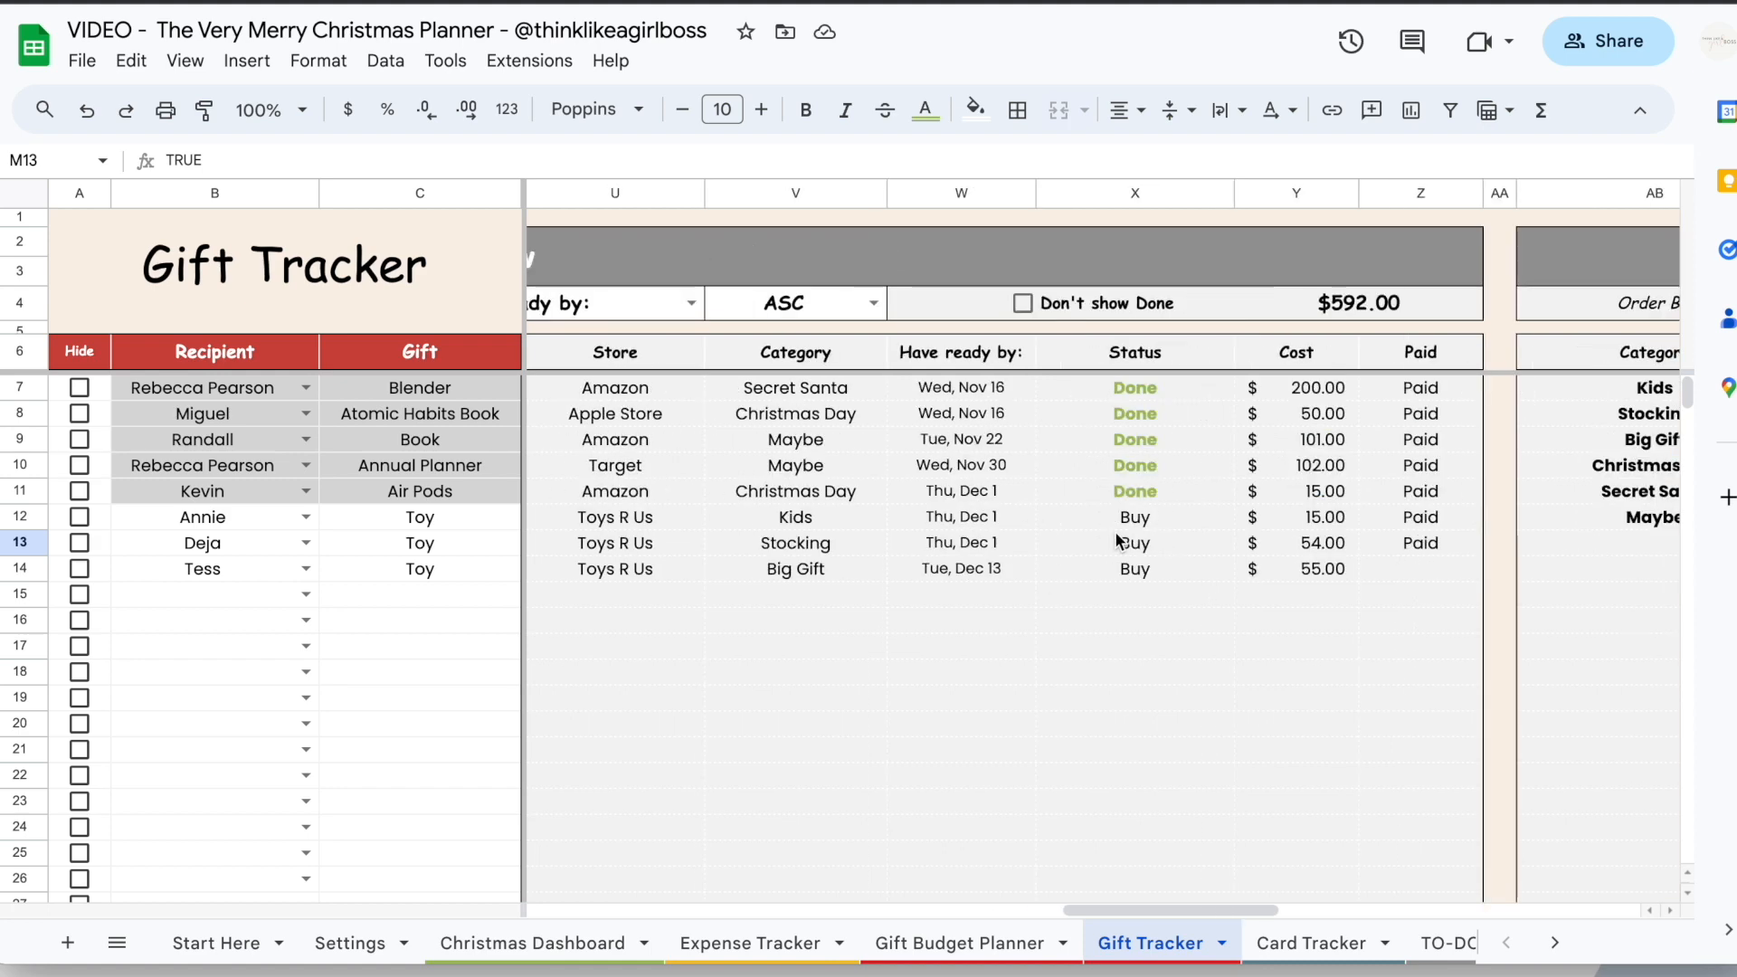
pyautogui.hscroll(-10, 1115, 539)
pyautogui.hscroll(-5, 1114, 530)
pyautogui.hscroll(8, 1071, 376)
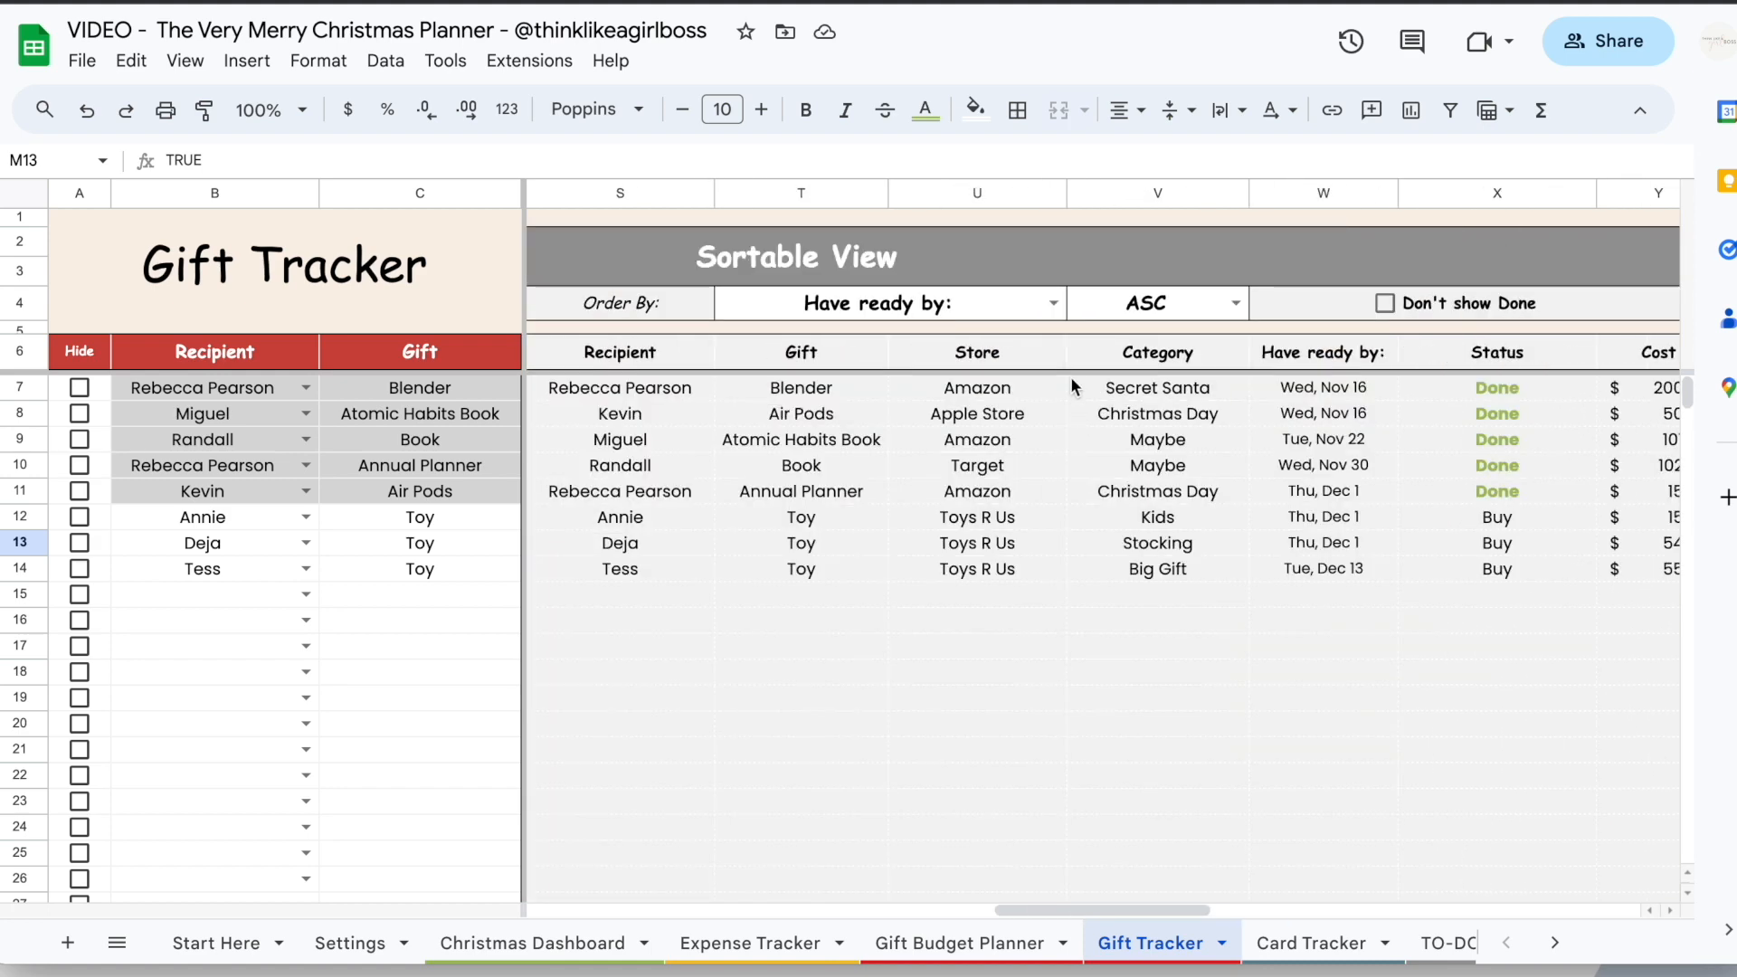
pyautogui.click(1055, 304)
pyautogui.click(915, 375)
pyautogui.click(1053, 305)
pyautogui.click(957, 442)
pyautogui.click(1236, 304)
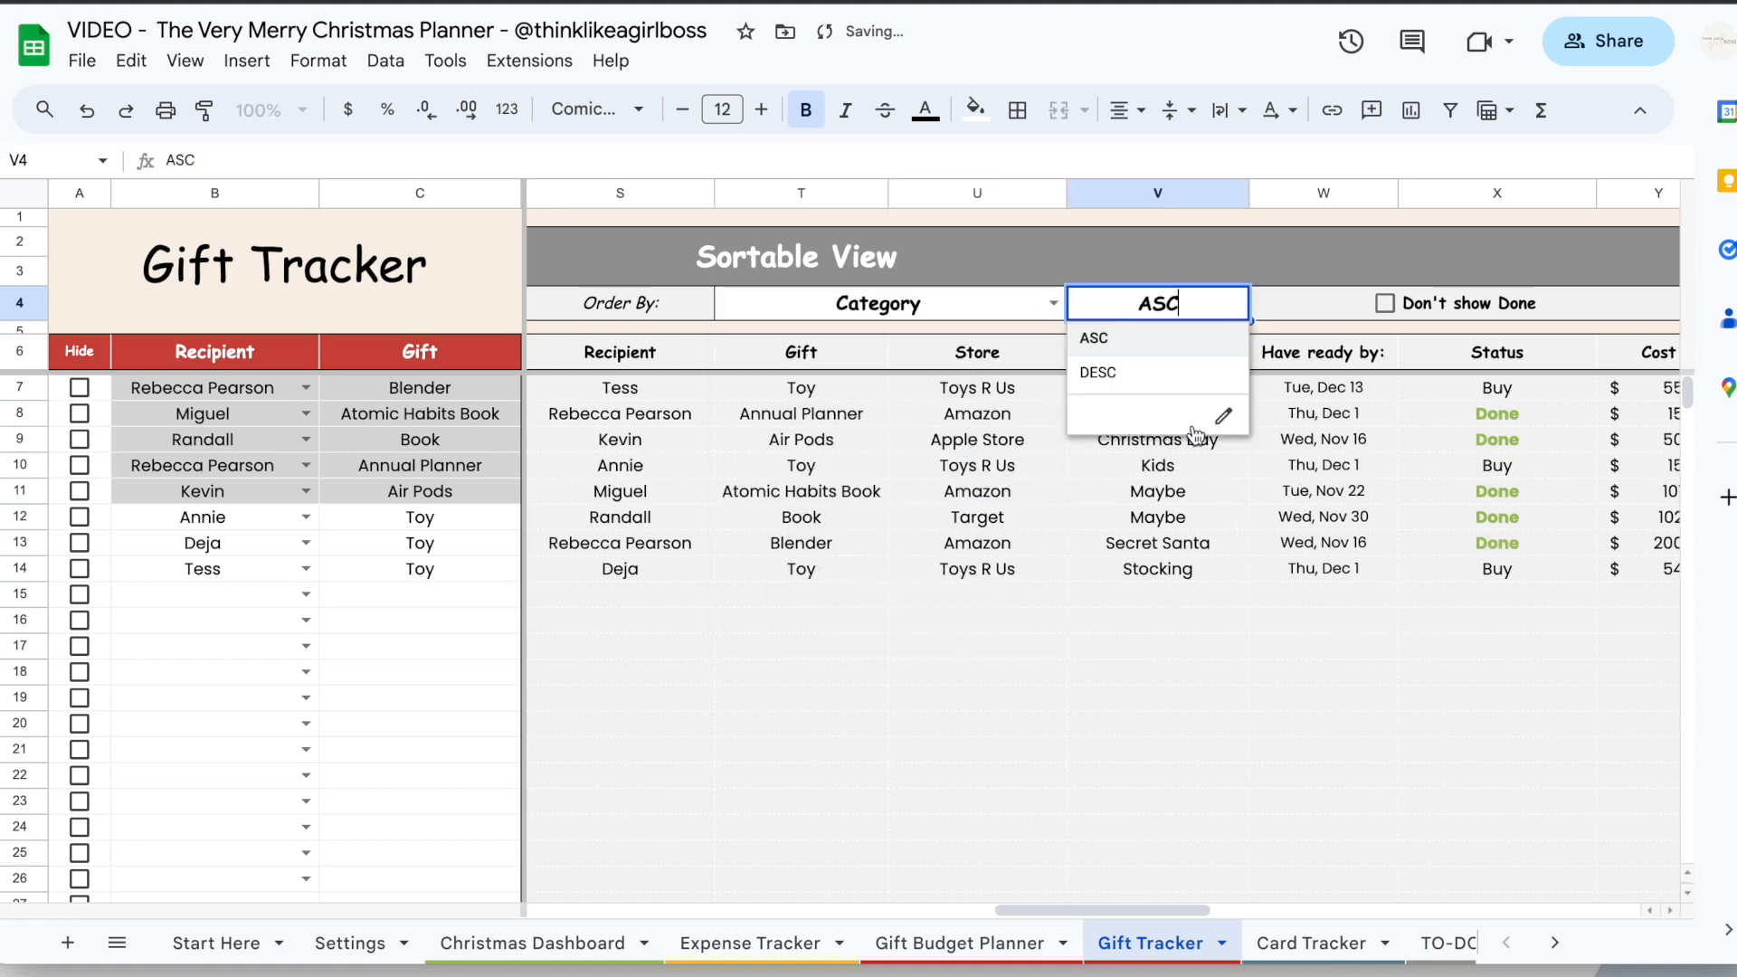
pyautogui.click(1181, 372)
# Enable Don't show Done in the Sortable View to leave out gifts whose status is Done
pyautogui.hscroll(2, 1365, 554)
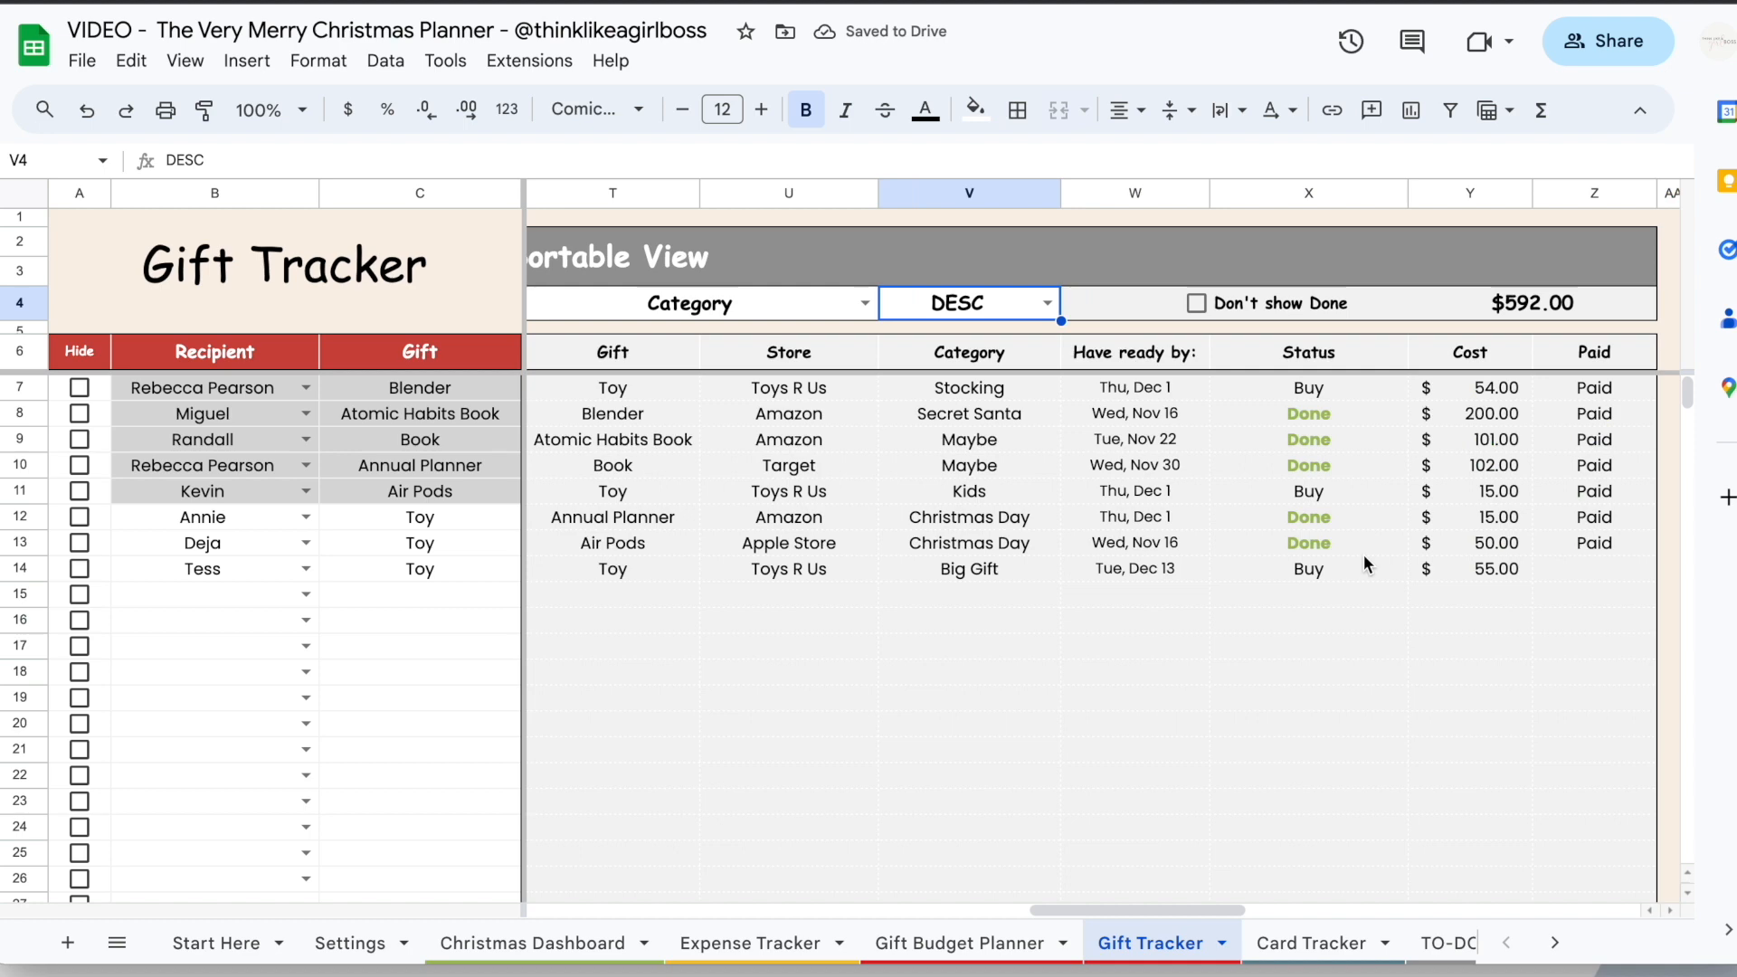
pyautogui.click(1327, 407)
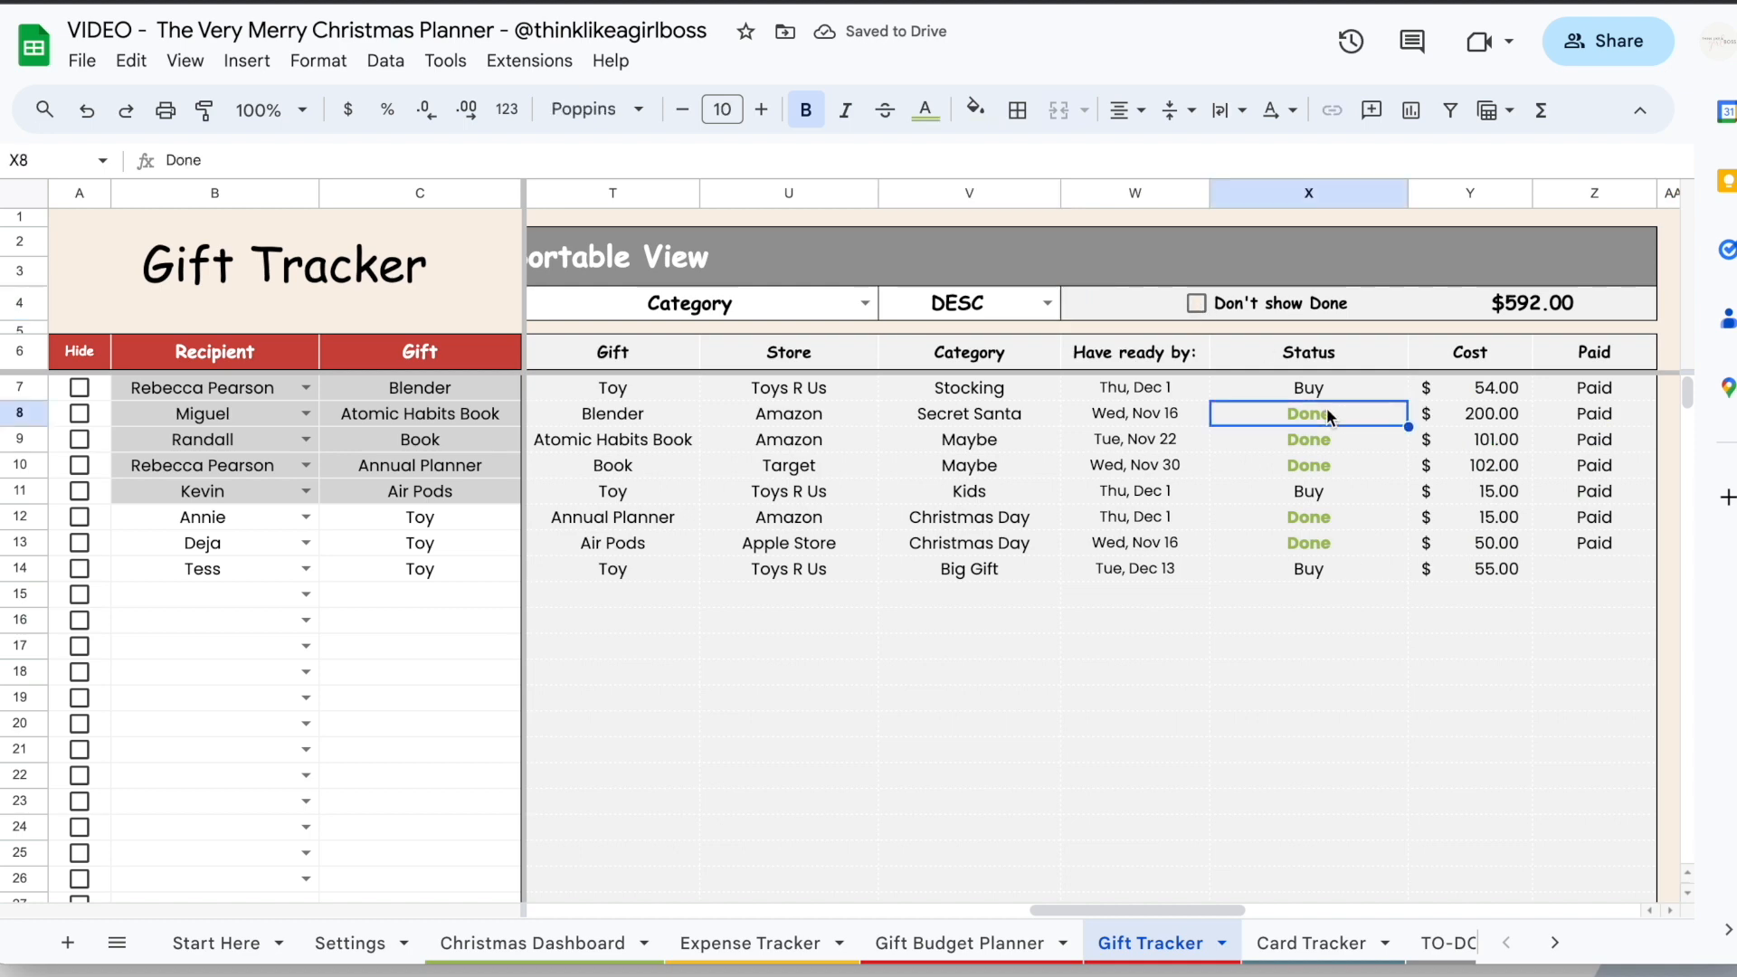
pyautogui.press('Down')
pyautogui.press('Down')
pyautogui.click(1196, 304)
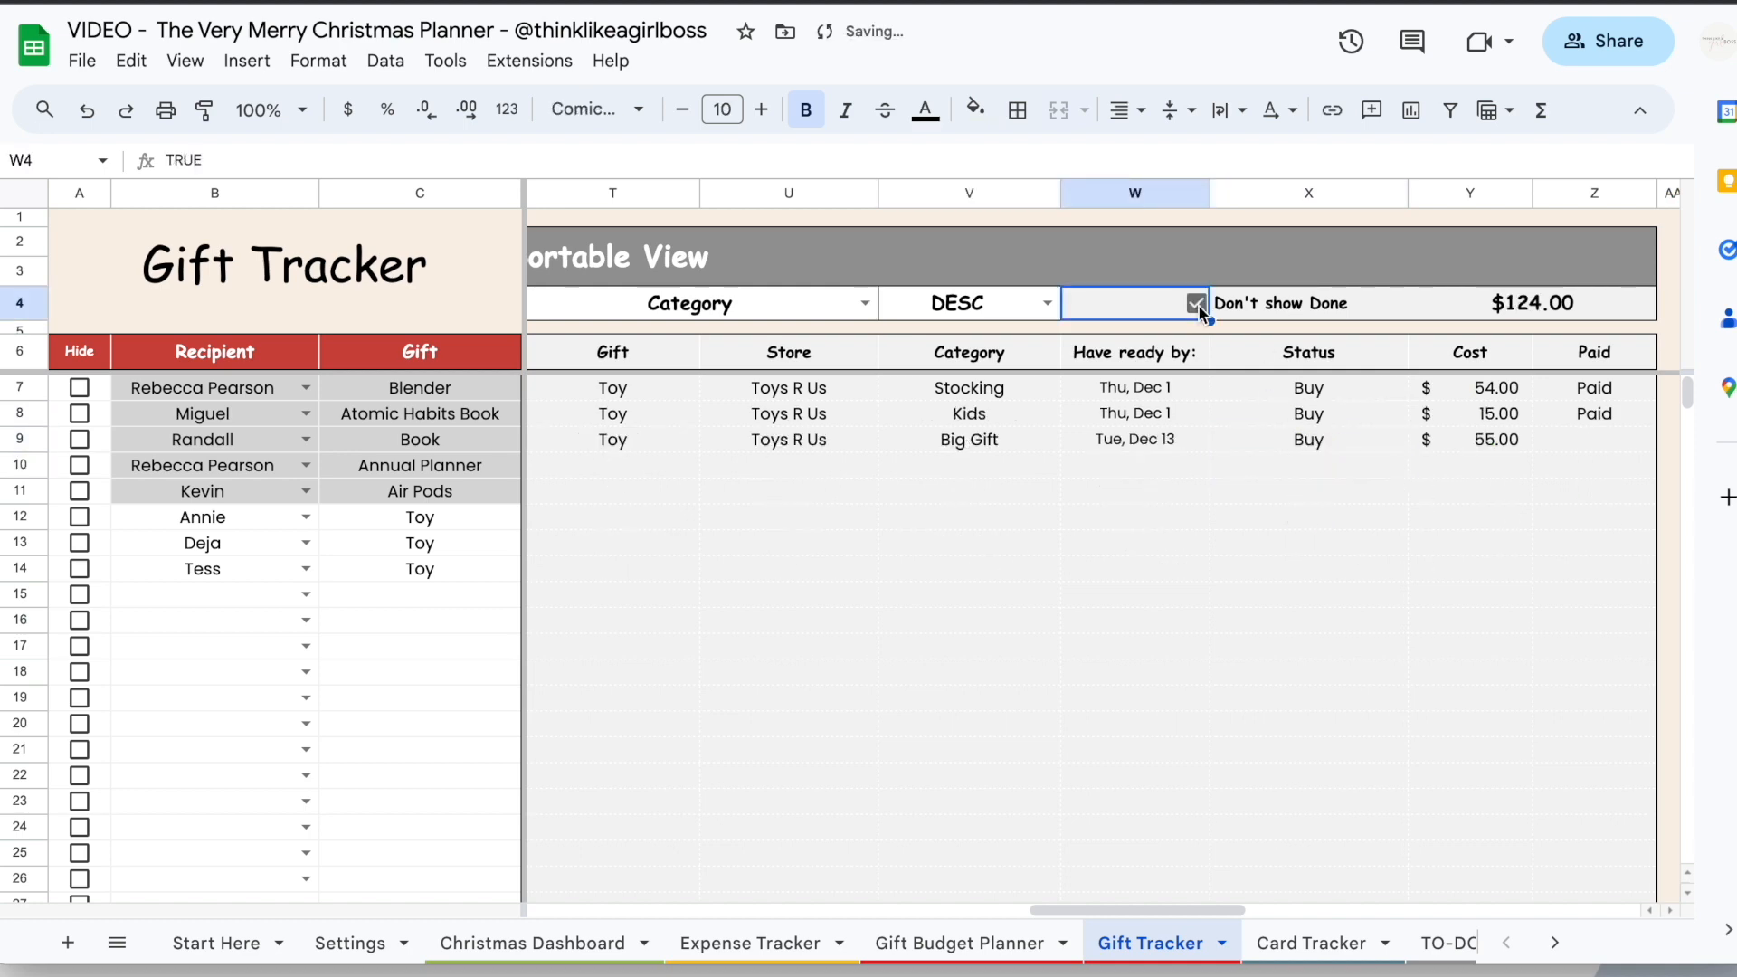
# Set the status of the three Toy gifts in rows 12 to 14 of the main gift list to Done
pyautogui.hscroll(-15, 1170, 590)
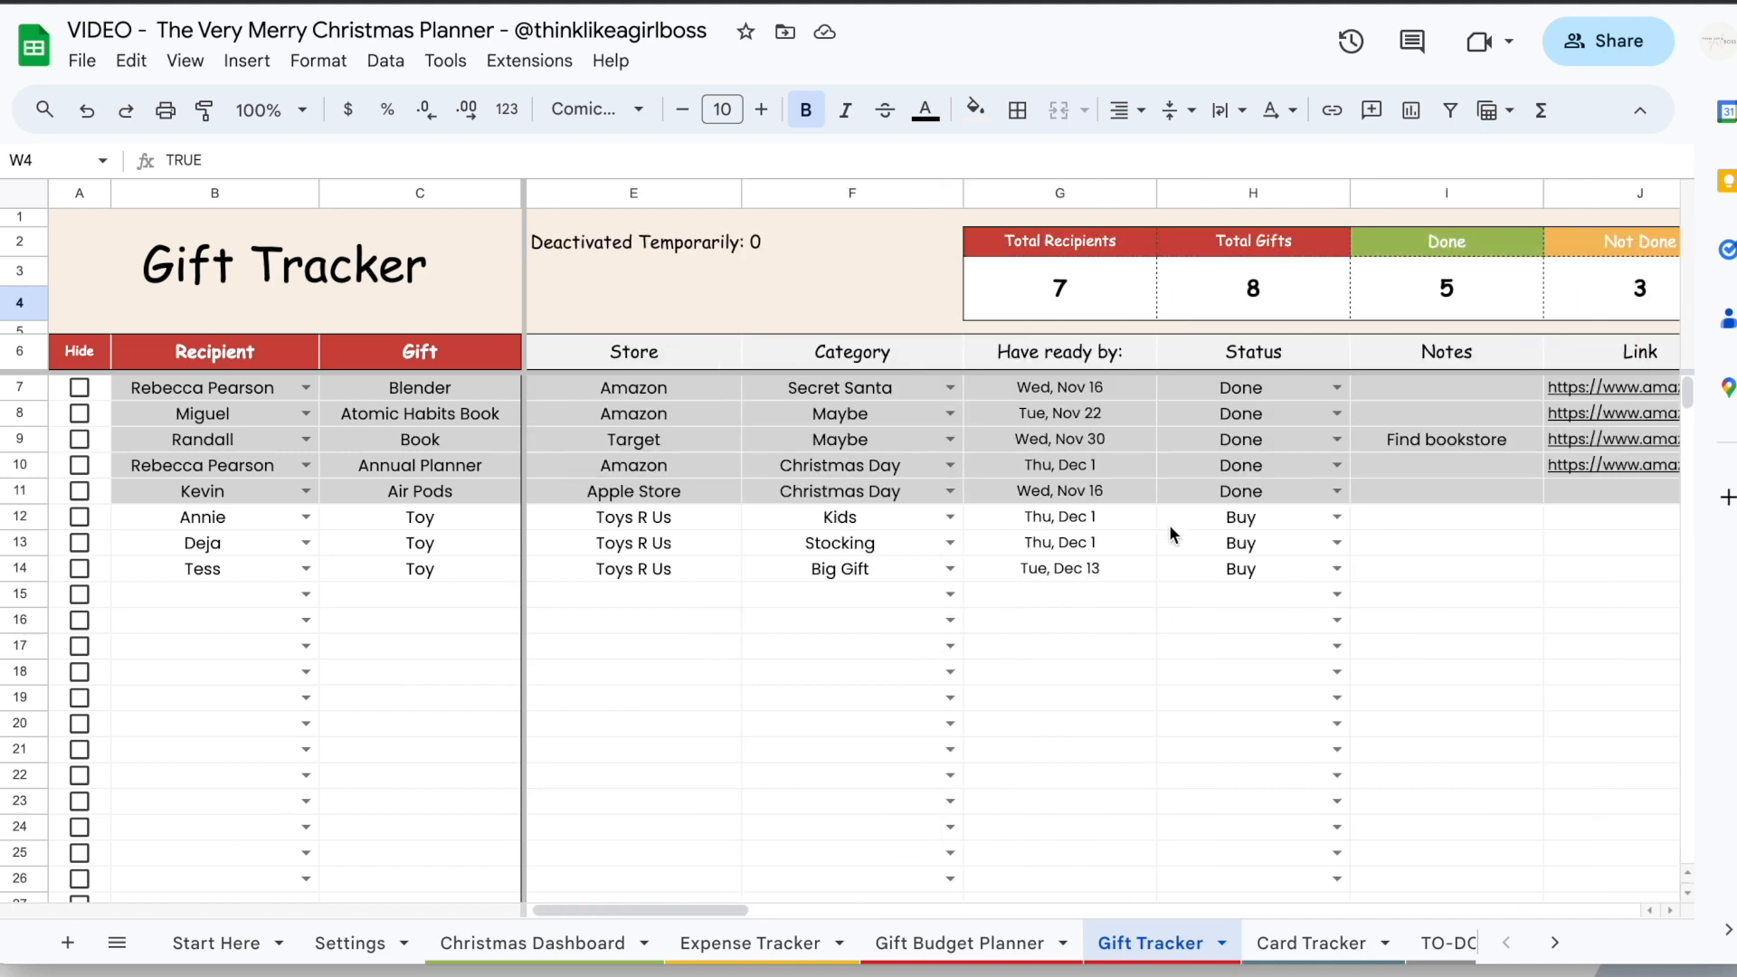
pyautogui.click(1336, 516)
pyautogui.click(1319, 553)
pyautogui.click(1322, 544)
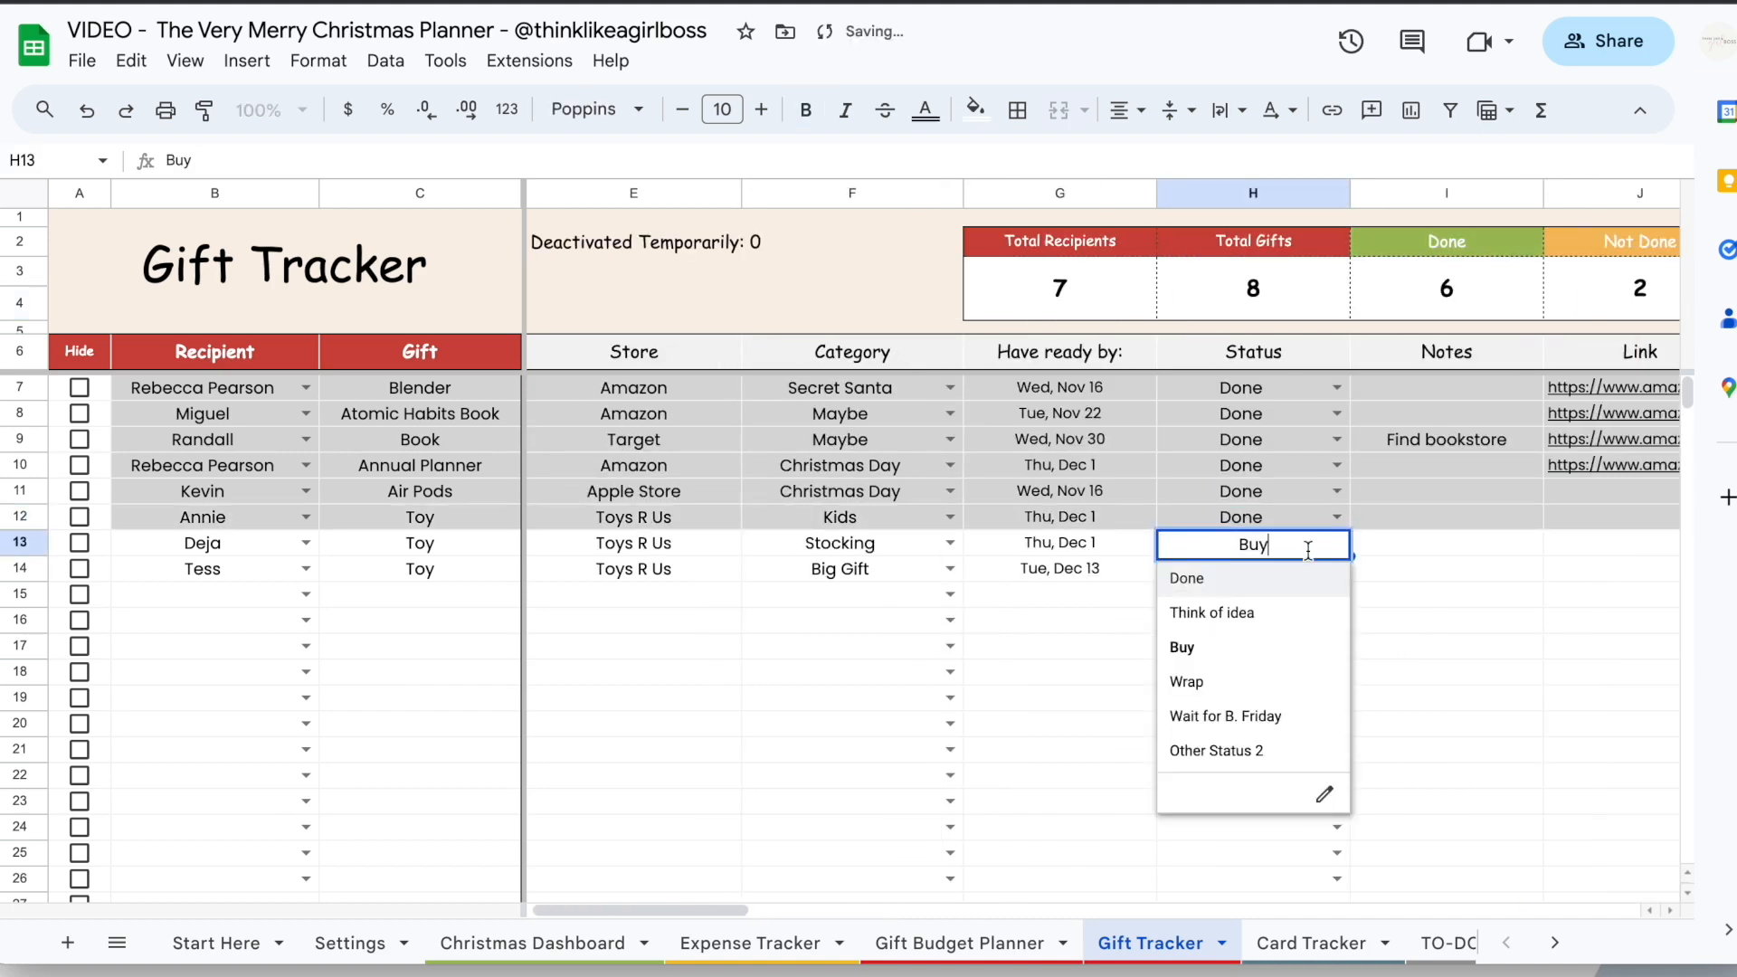
pyautogui.click(1254, 586)
pyautogui.click(1336, 569)
pyautogui.click(1271, 606)
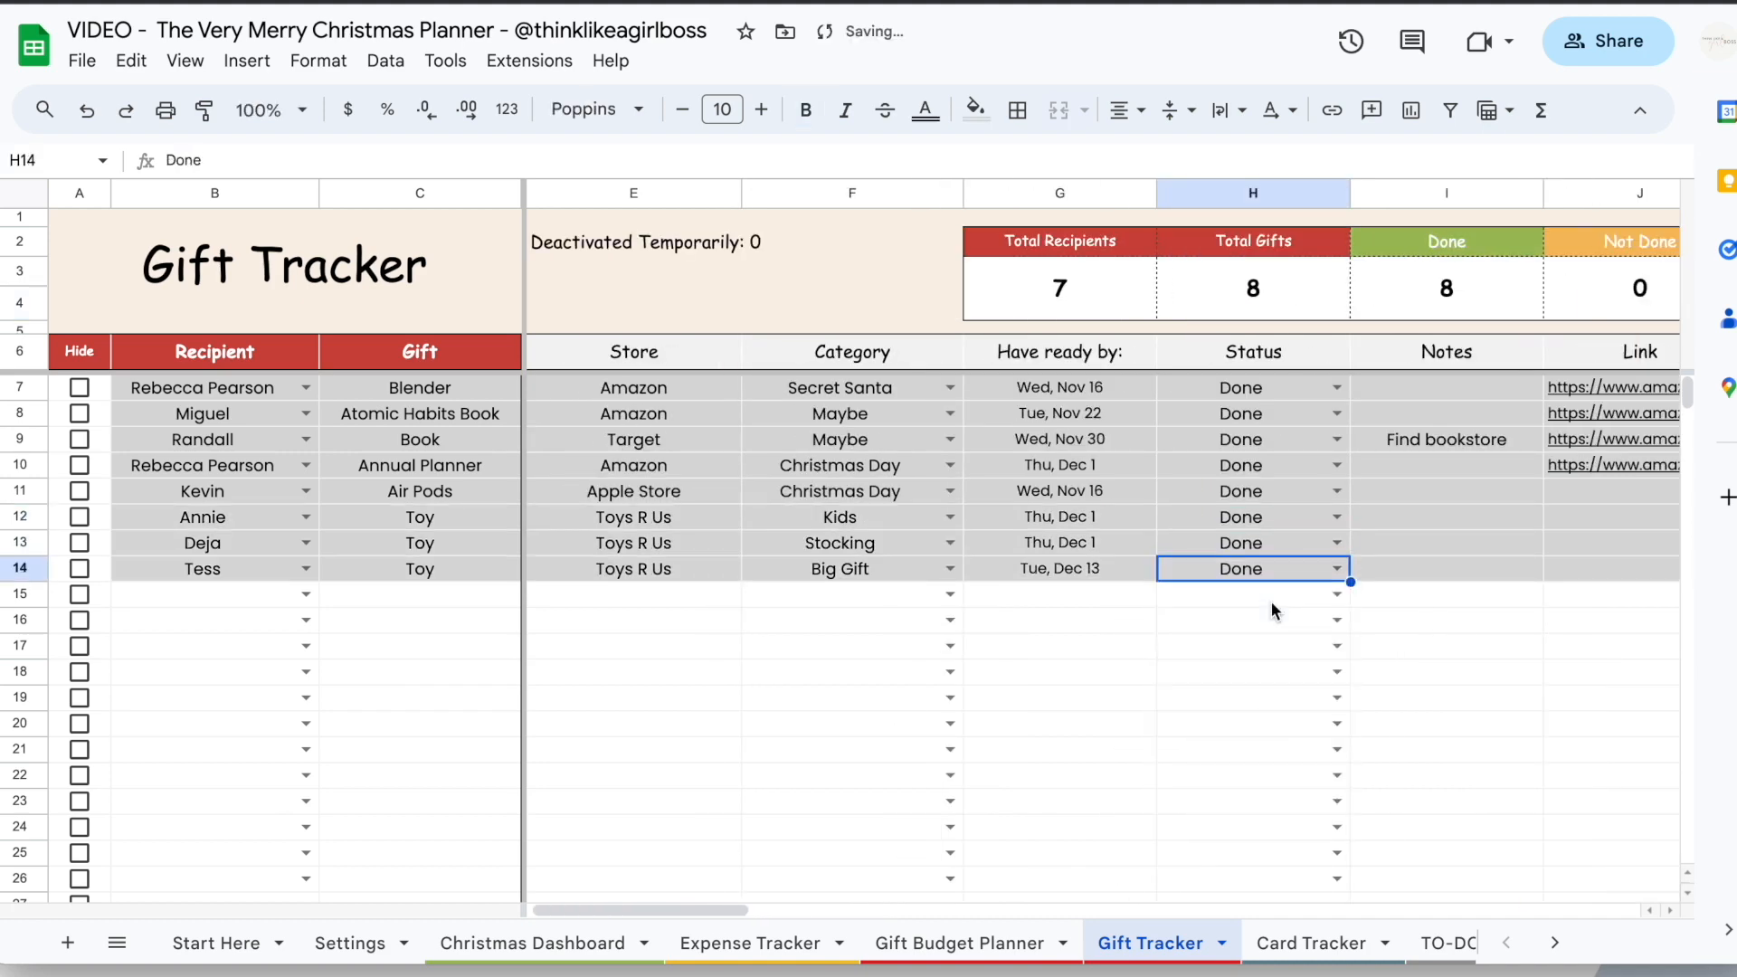
# Disable Don't show Done in the Sortable View and review the gifts' Status column
pyautogui.hscroll(15, 1274, 507)
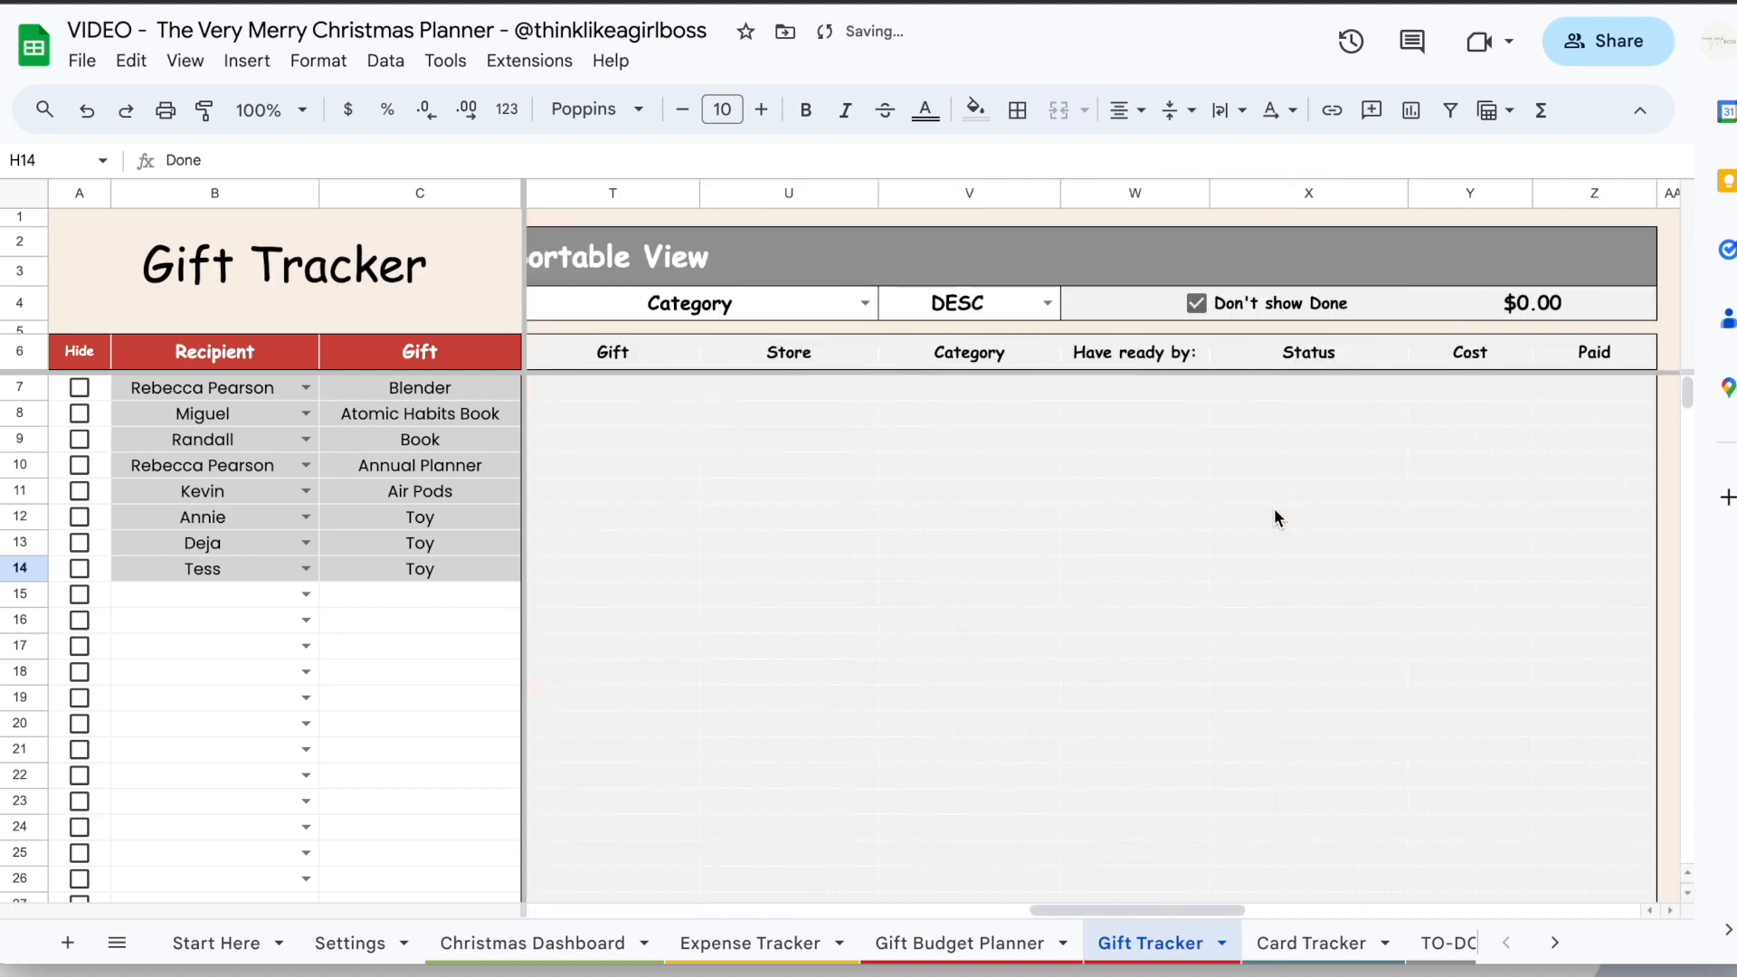
pyautogui.click(1196, 304)
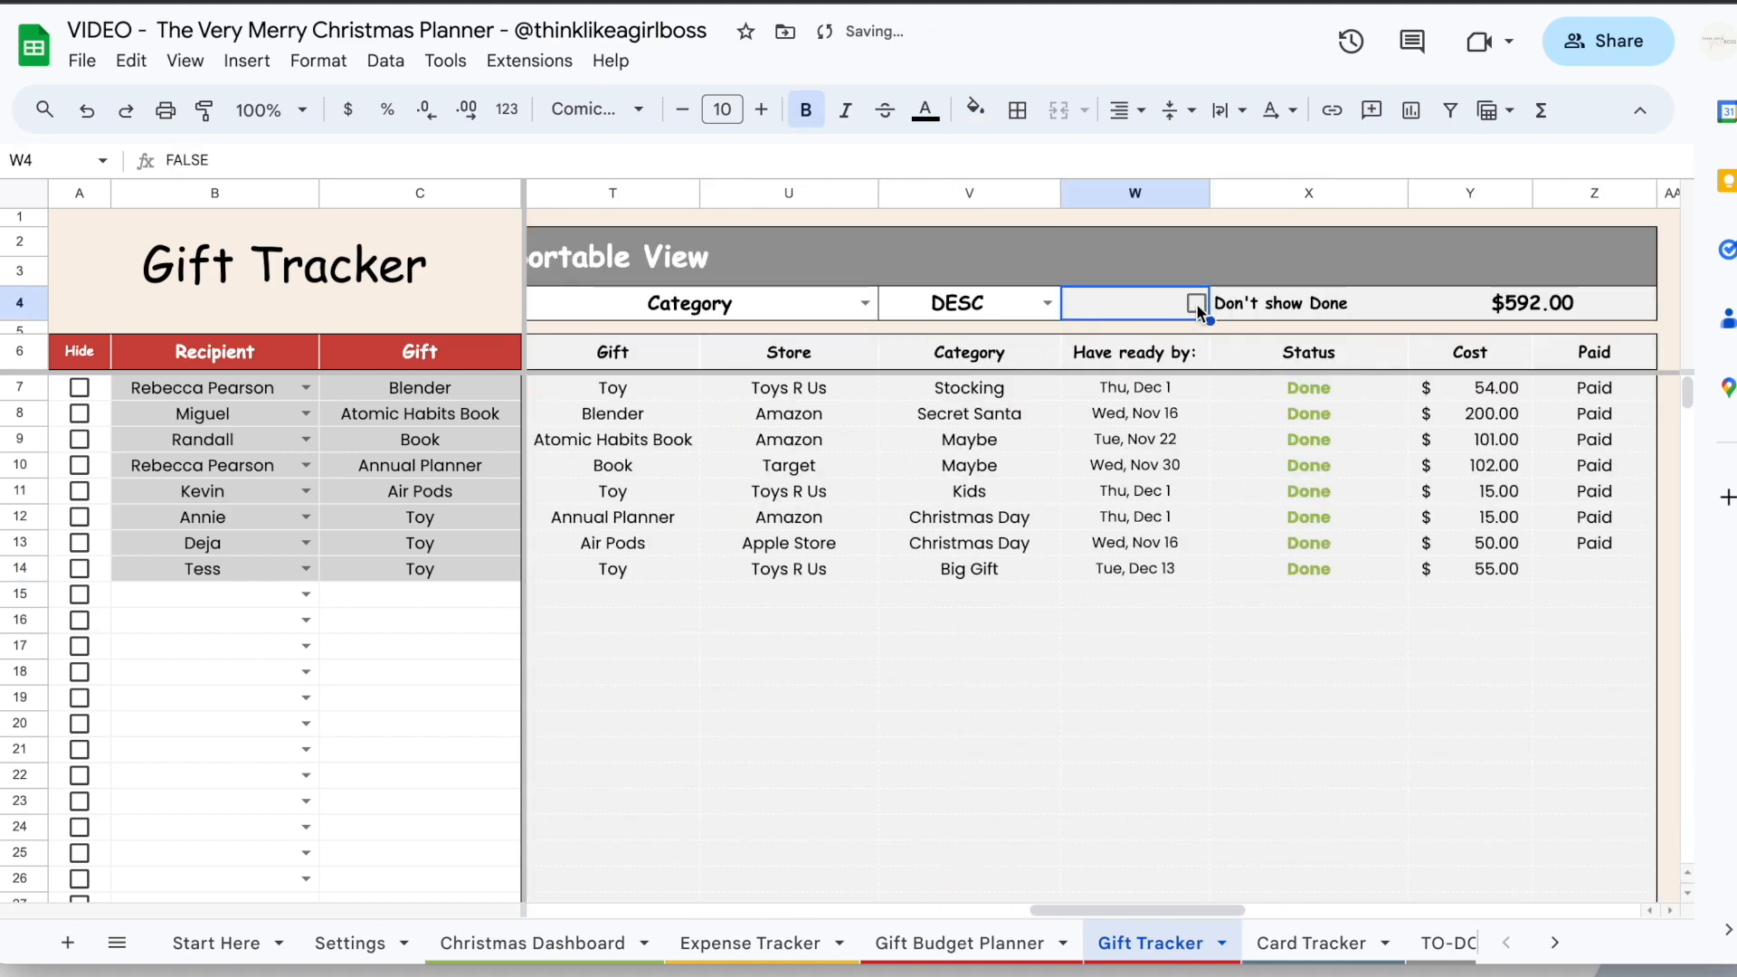
pyautogui.moveTo(1309, 388); pyautogui.dragTo(1308, 568)
# Check the Sortable View's Paid column and mark the Toy gift in row 14 as paid
pyautogui.click(1594, 387)
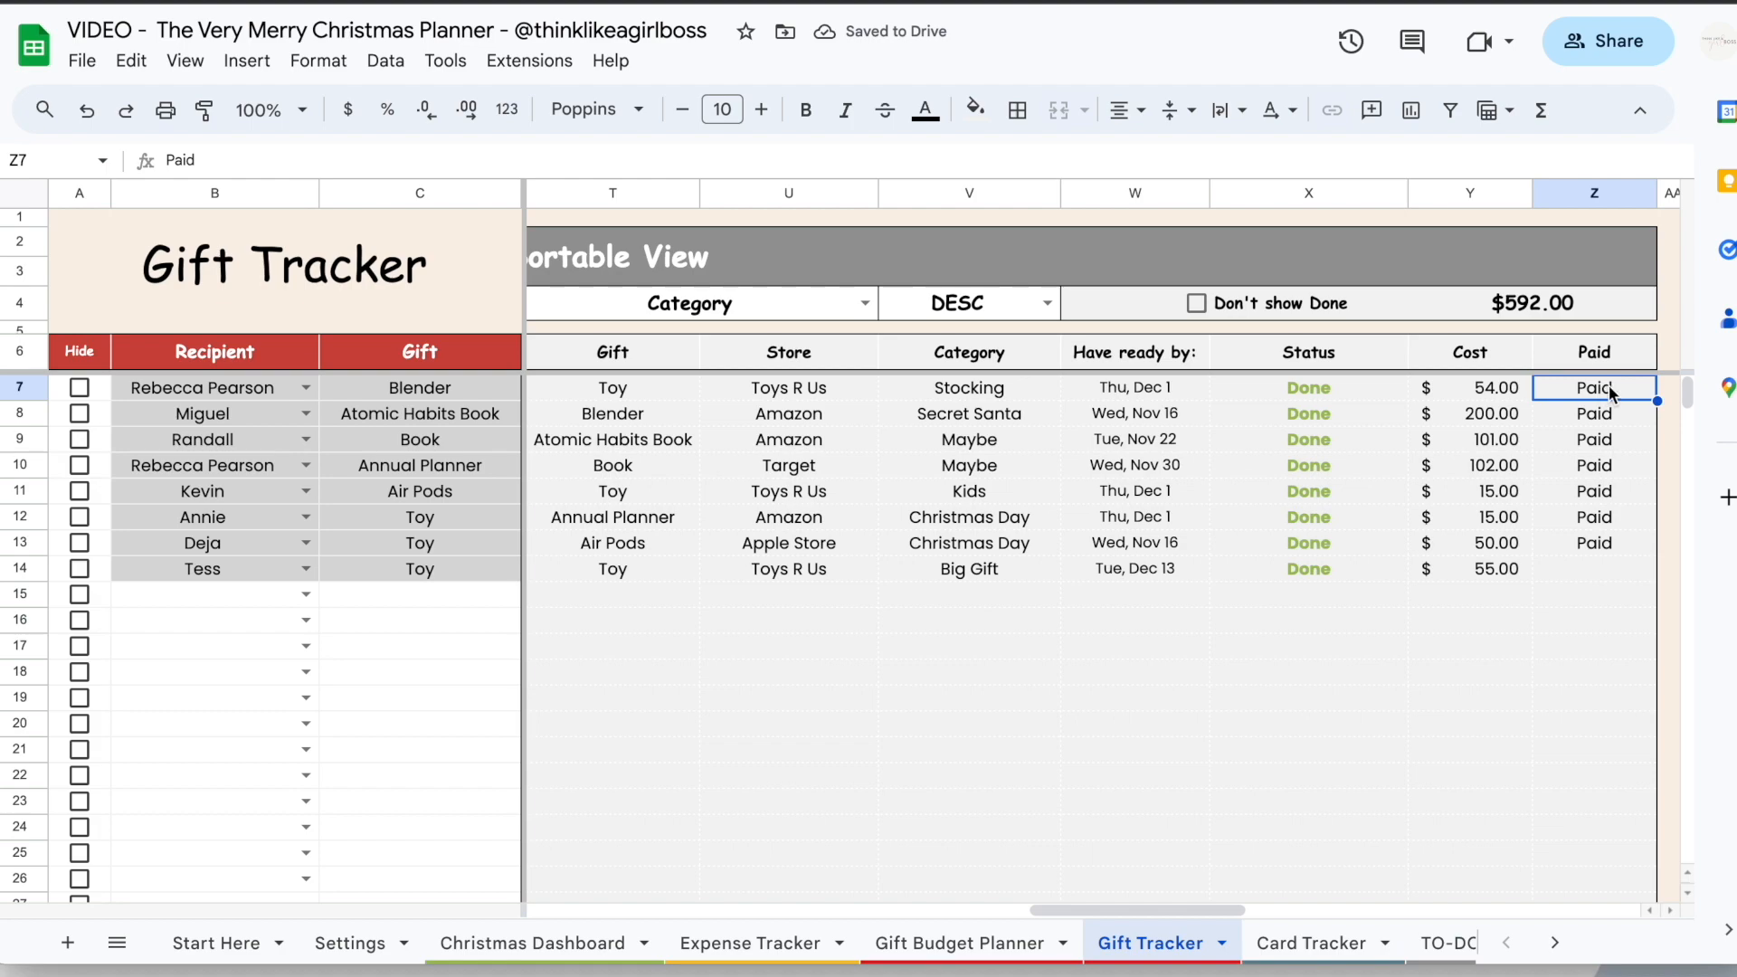
pyautogui.hscroll(-10, 1300, 566)
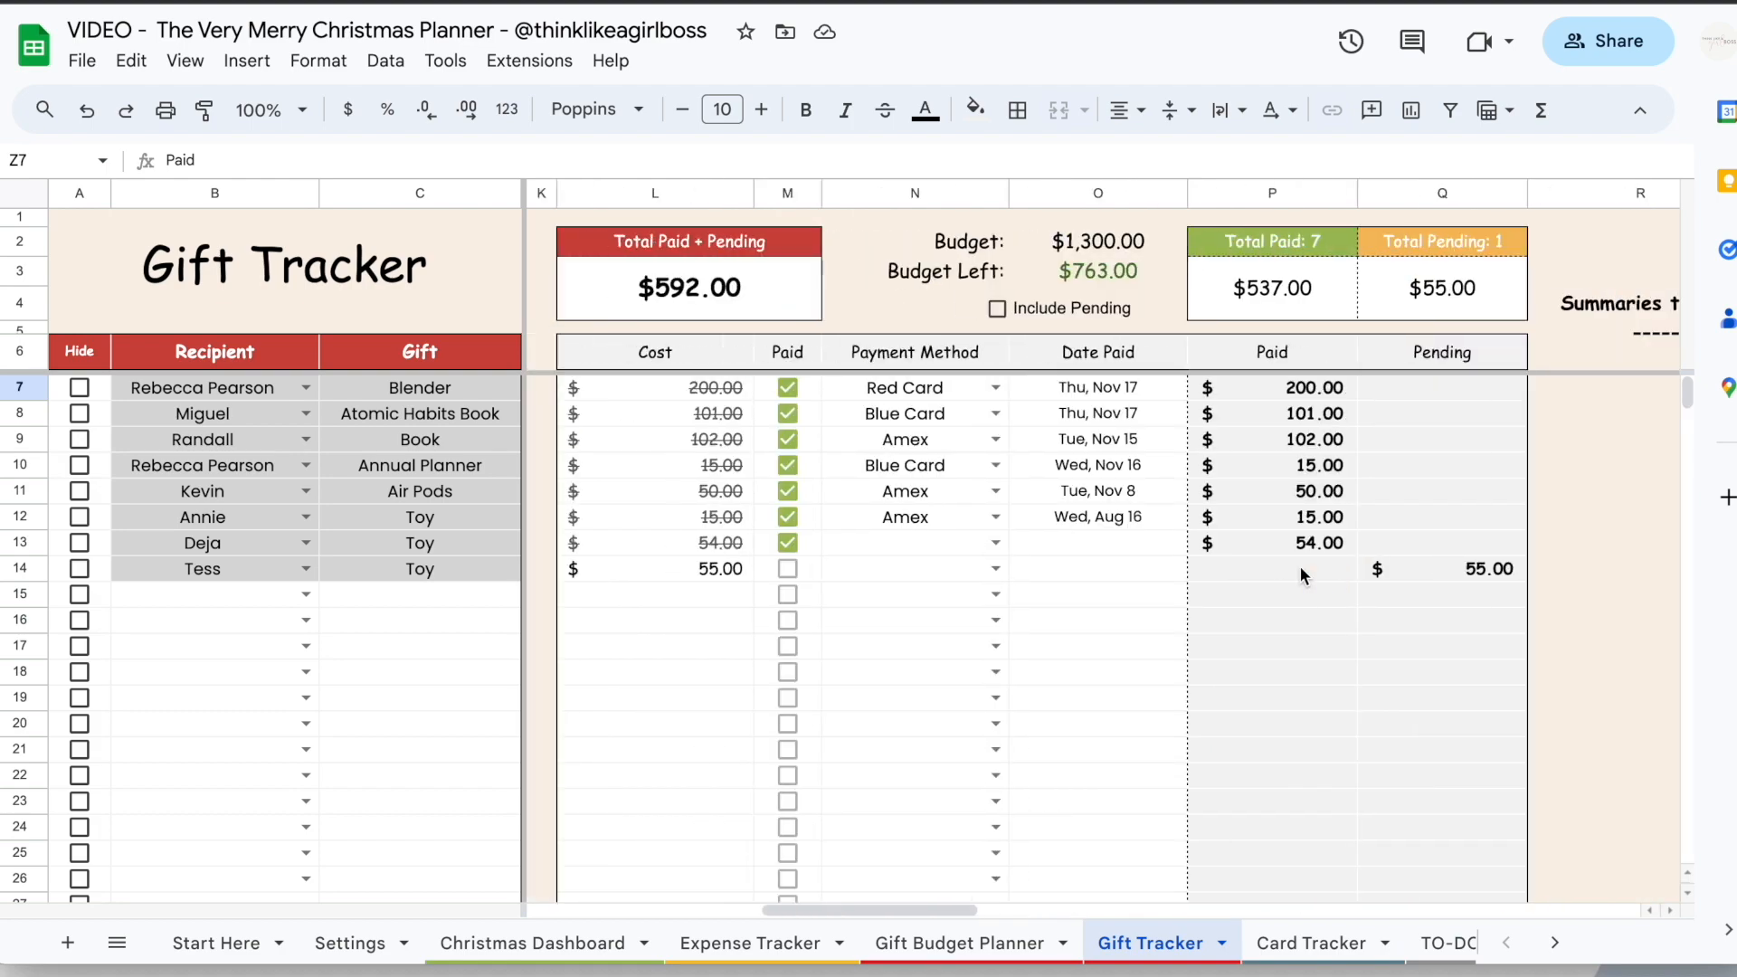
pyautogui.click(787, 568)
# Order the Sortable View by Store and look through the other available sort fields
pyautogui.hscroll(10, 1158, 601)
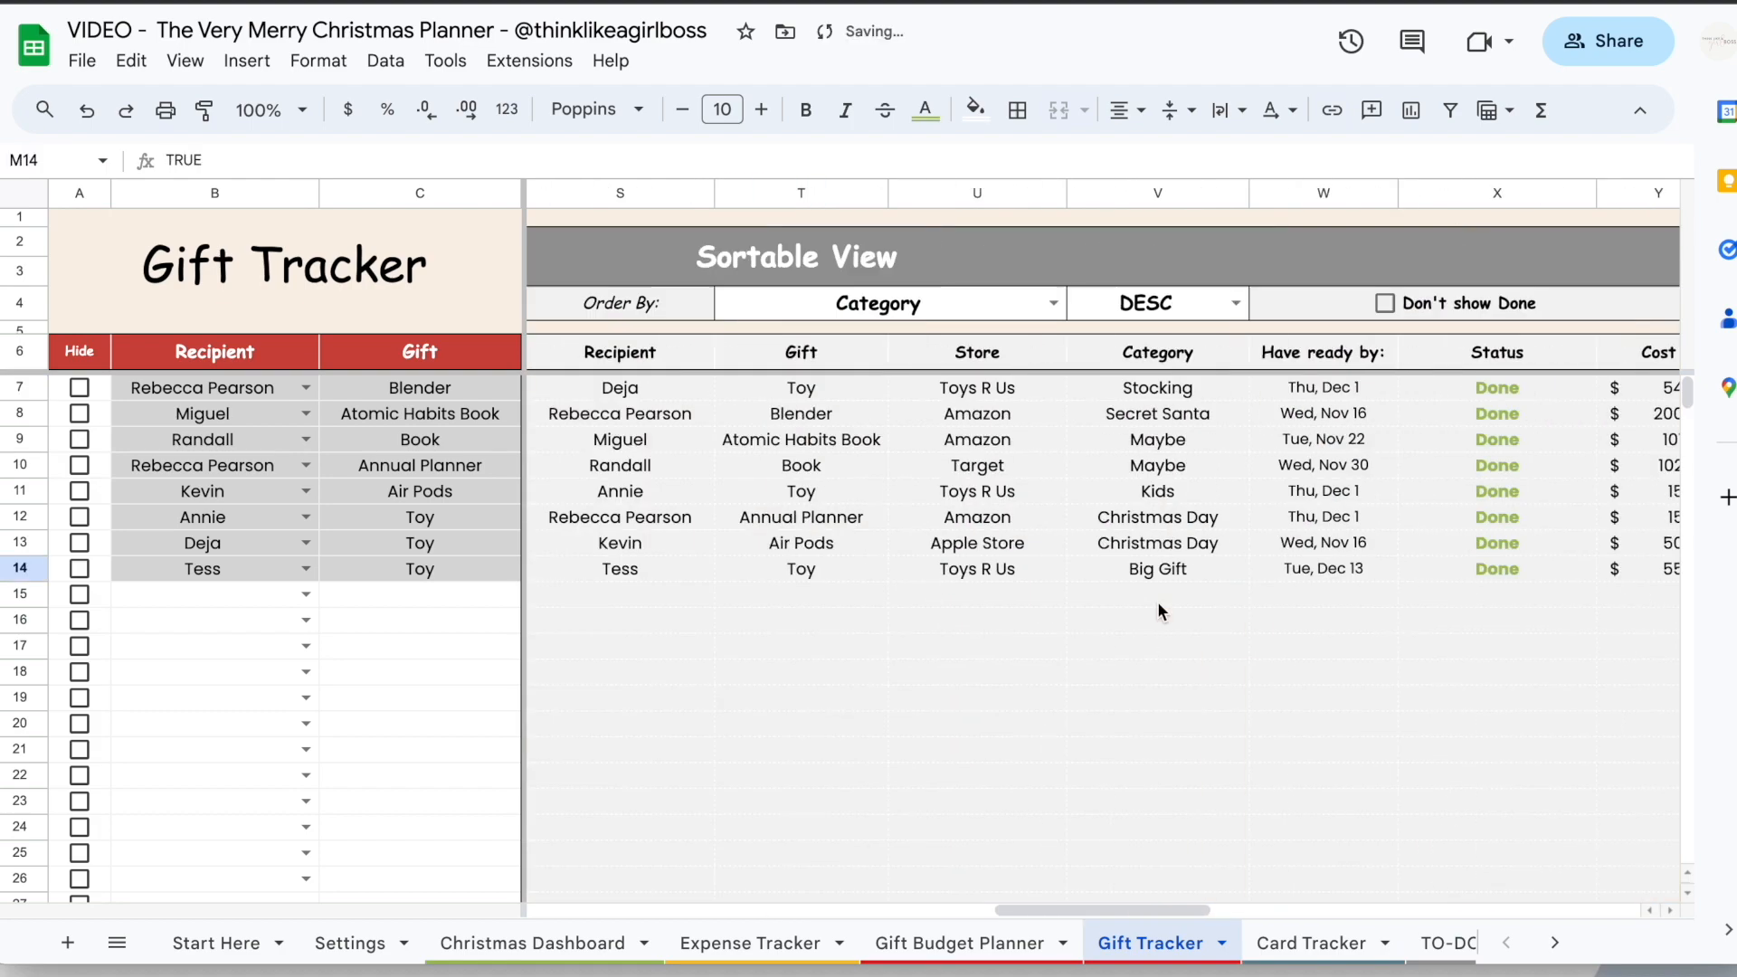
pyautogui.click(615, 303)
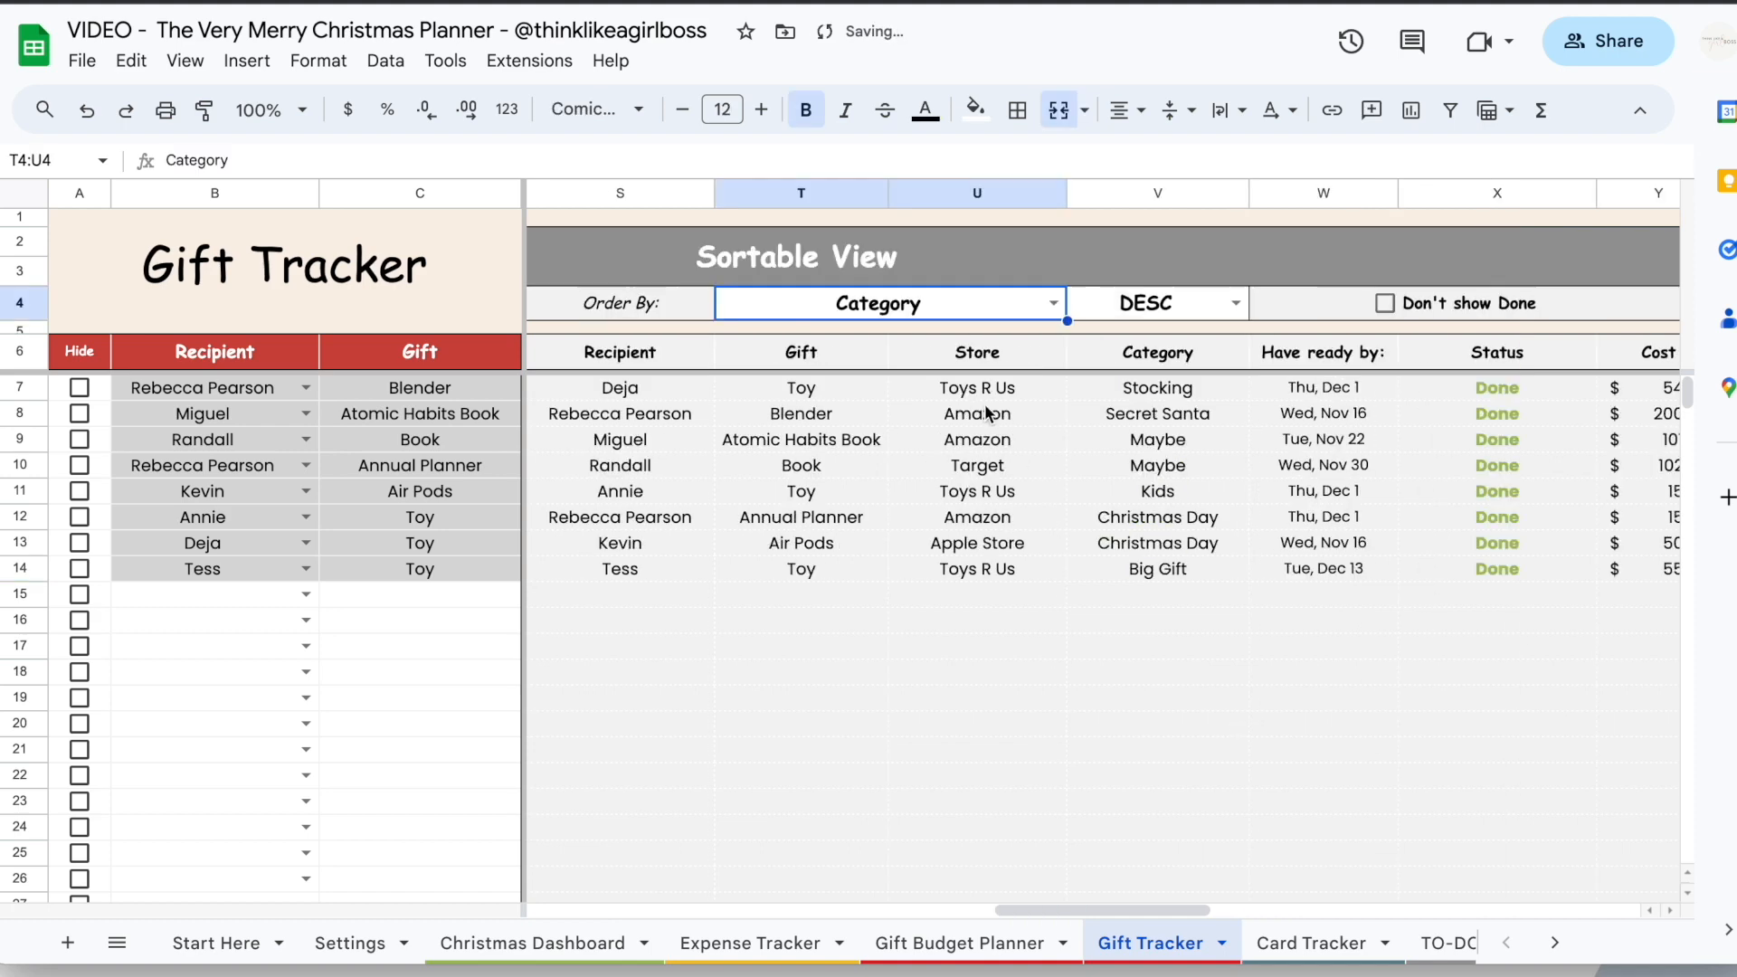
pyautogui.click(1055, 302)
pyautogui.click(815, 406)
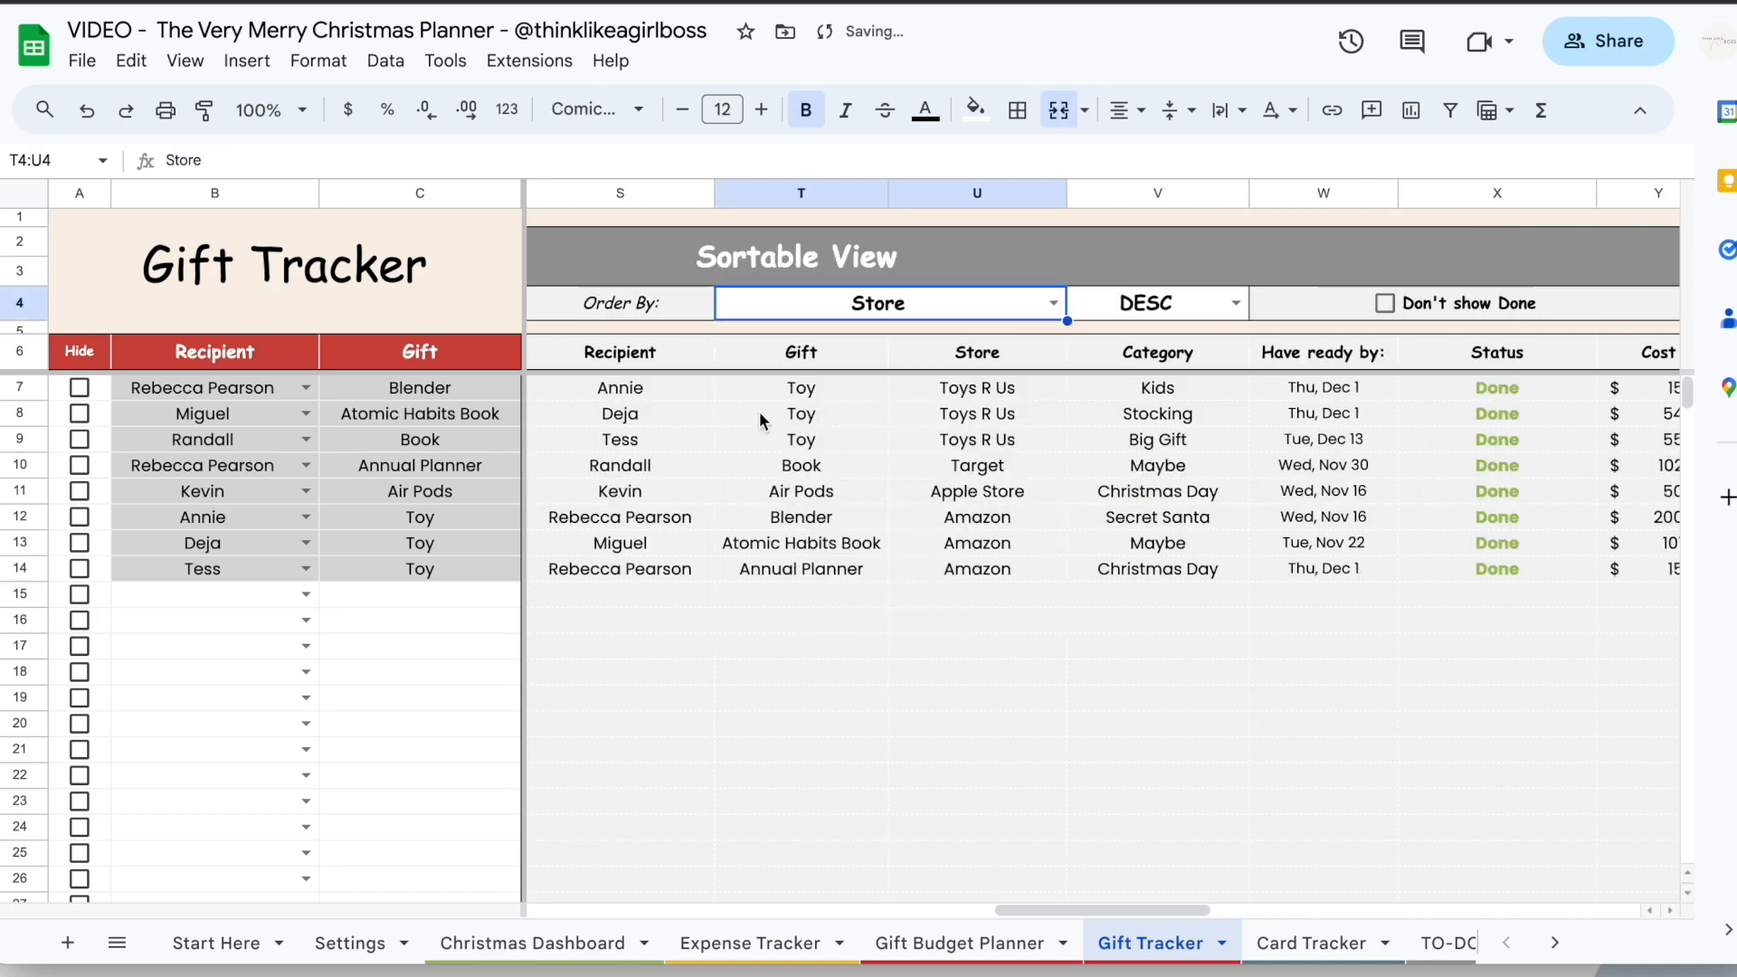
pyautogui.click(1057, 304)
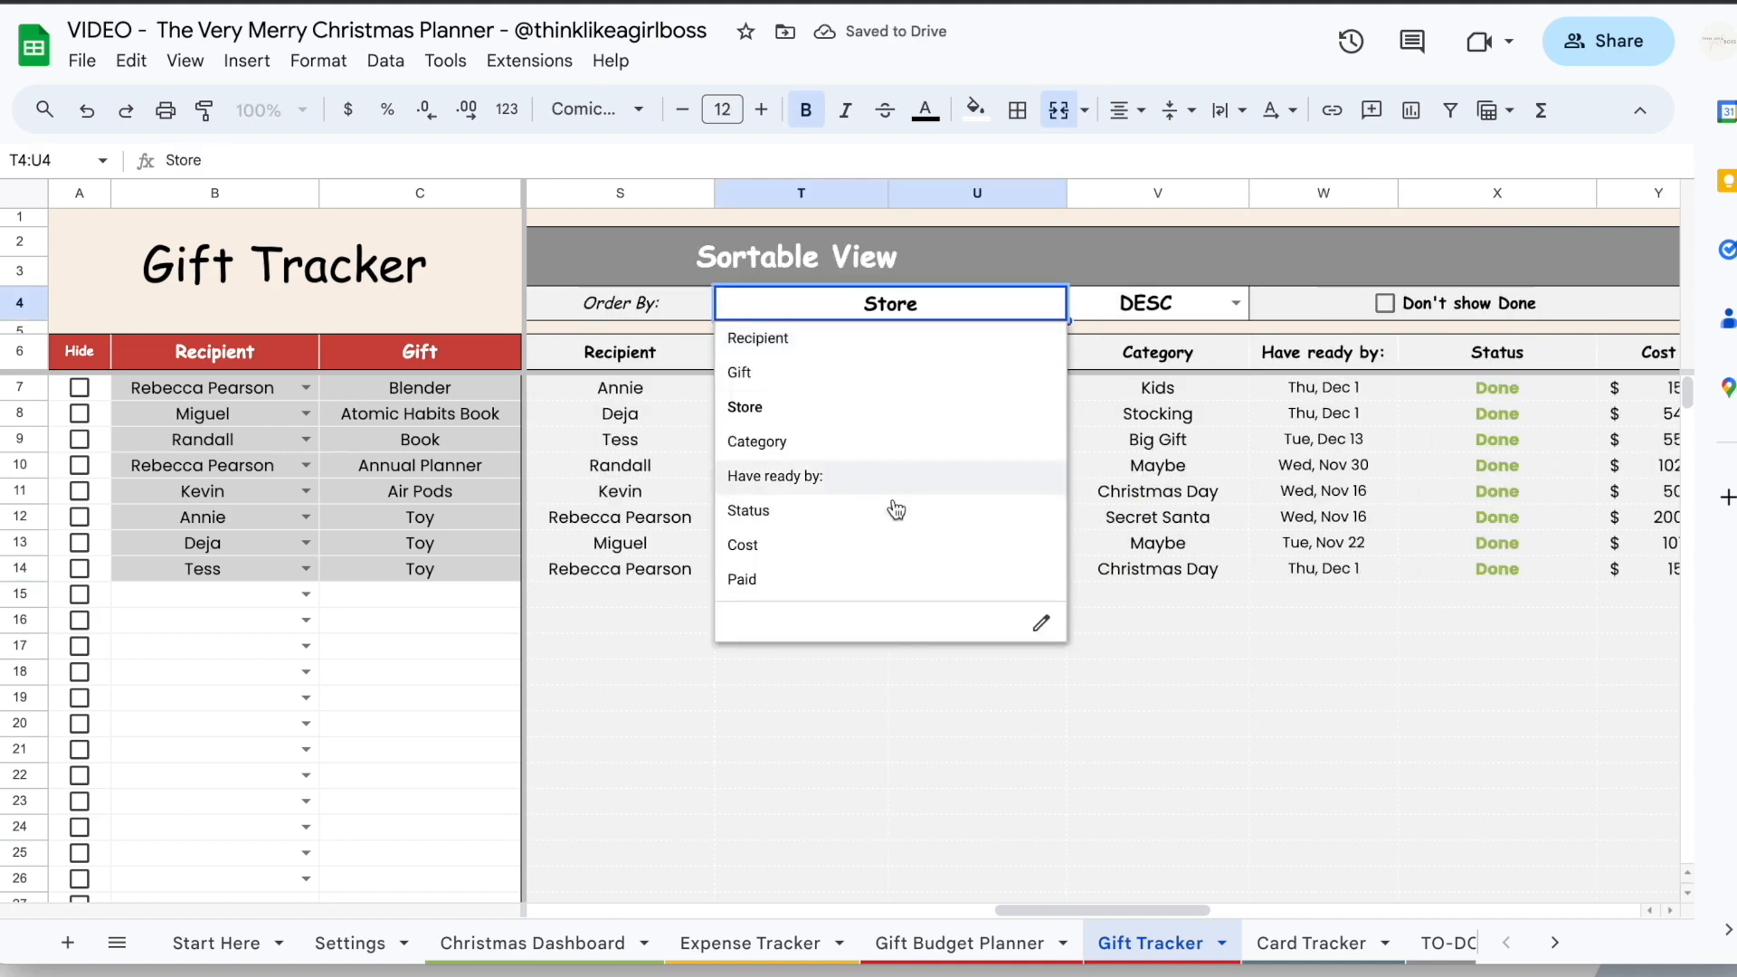
pyautogui.click(1339, 528)
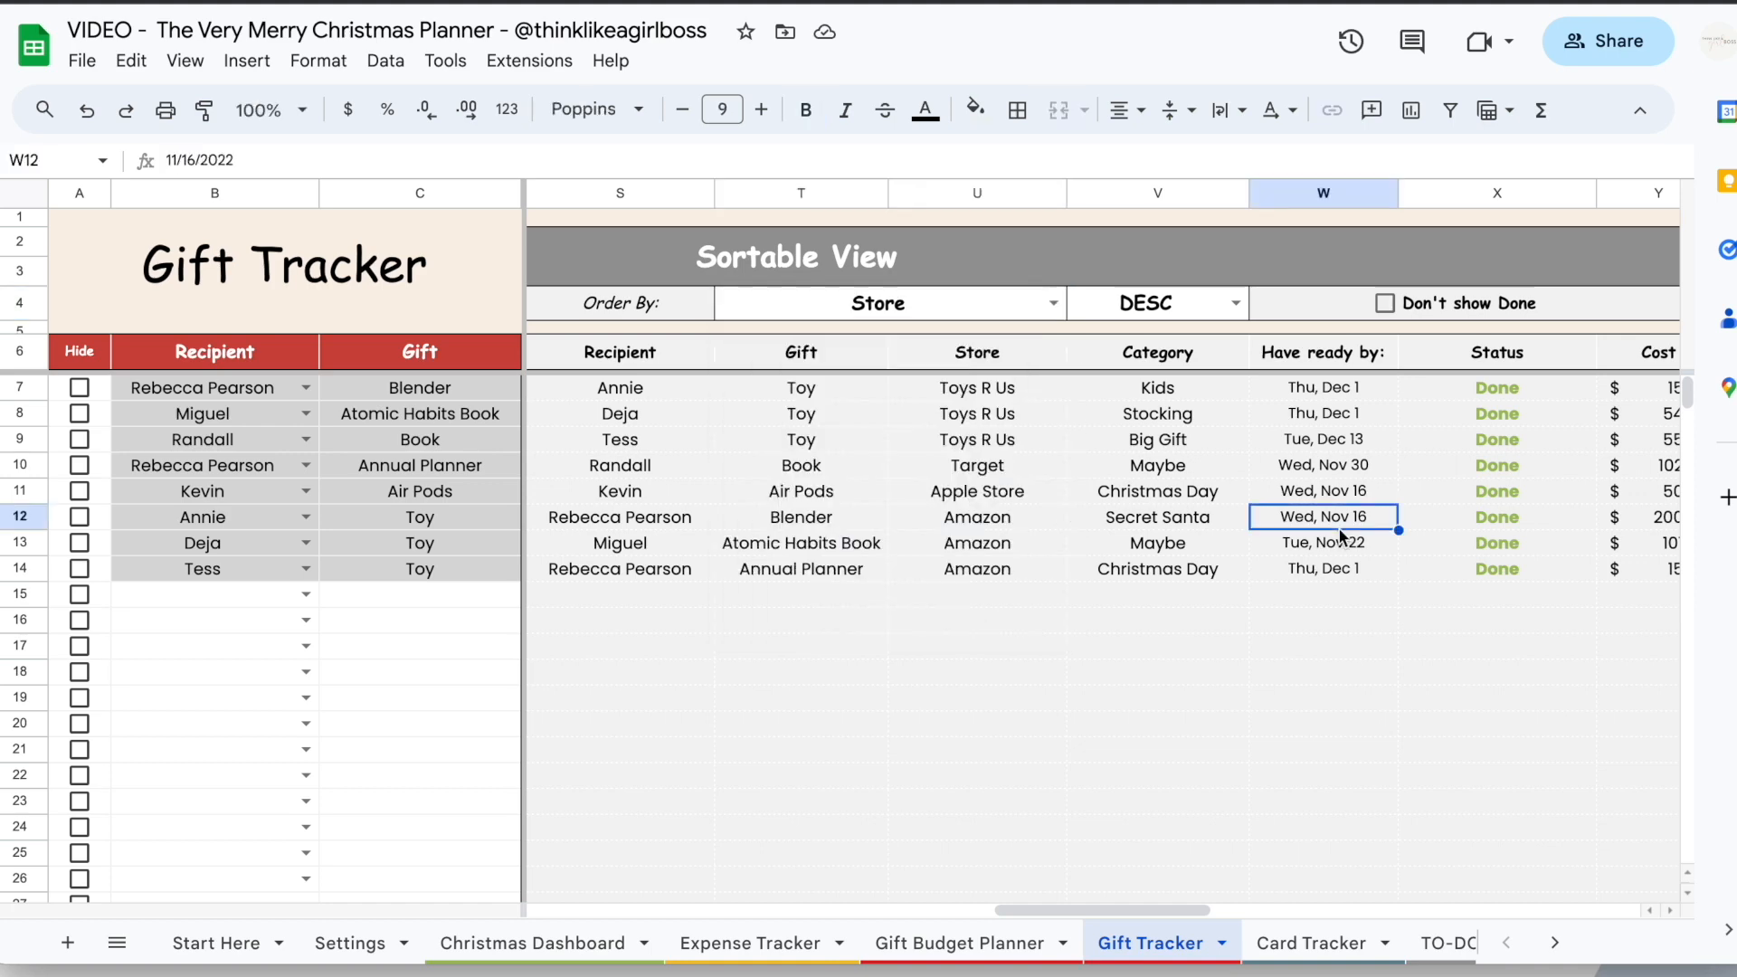
# Summarize the Summary View by Recipient and by Category, and examine the number of gifts in each category
pyautogui.hscroll(5, 1339, 529)
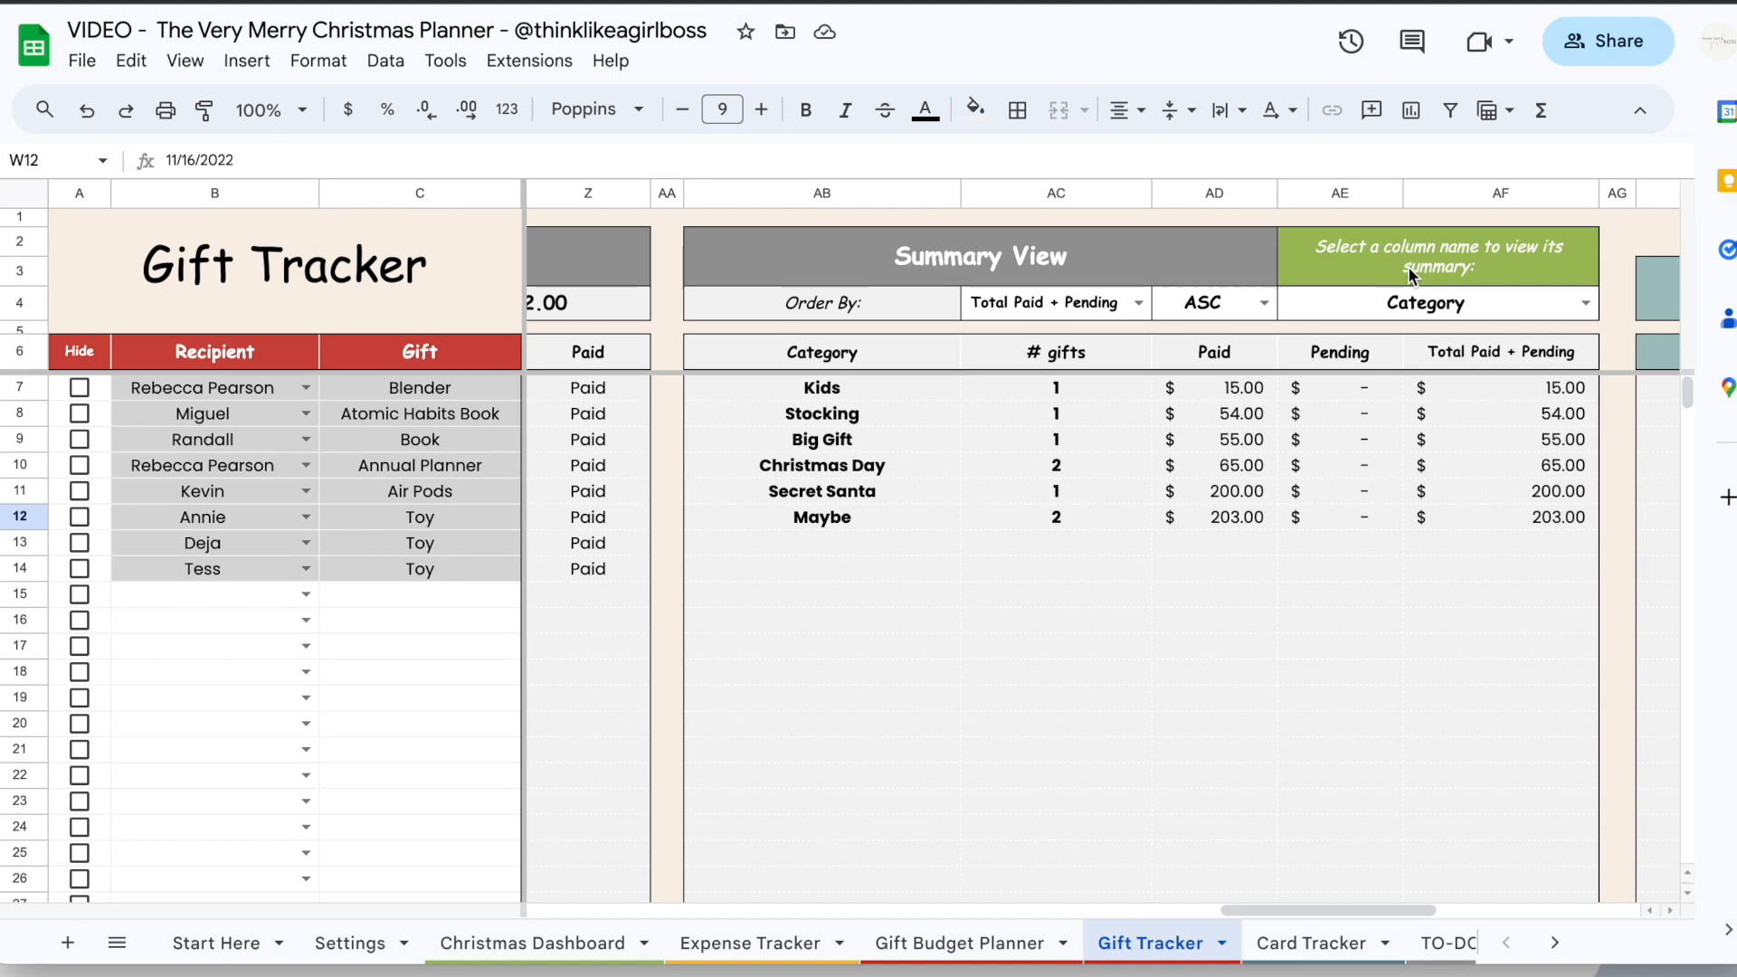
pyautogui.click(1583, 302)
pyautogui.click(1321, 339)
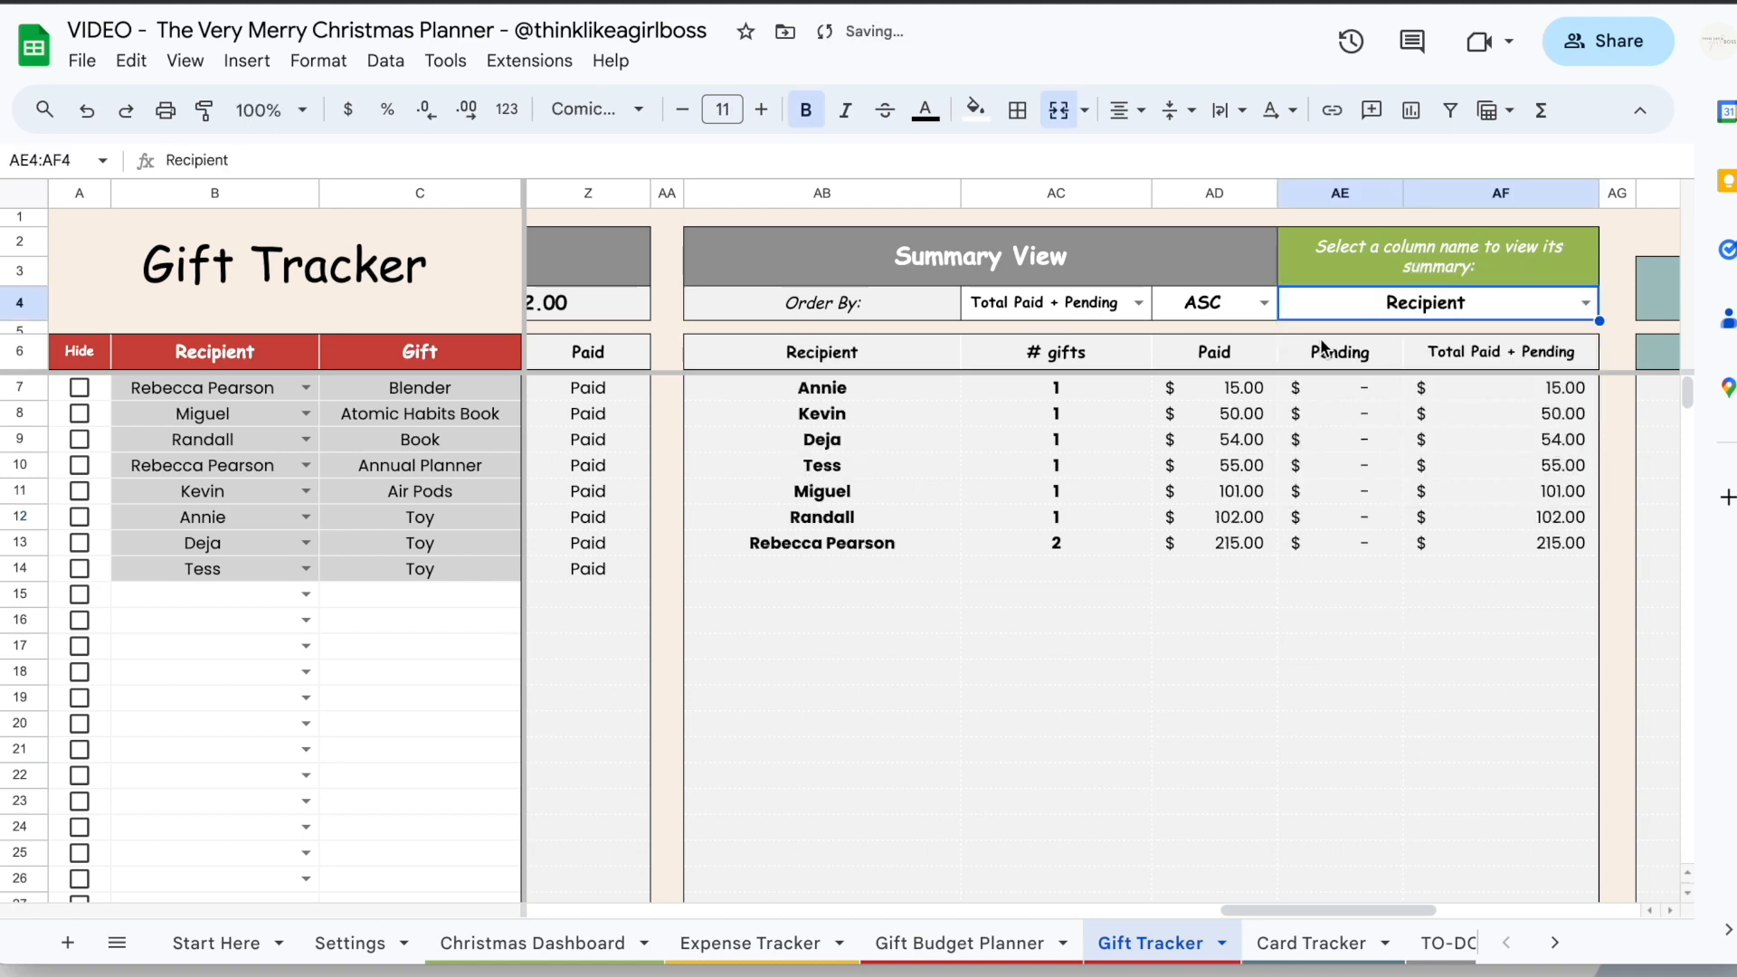
pyautogui.click(1585, 302)
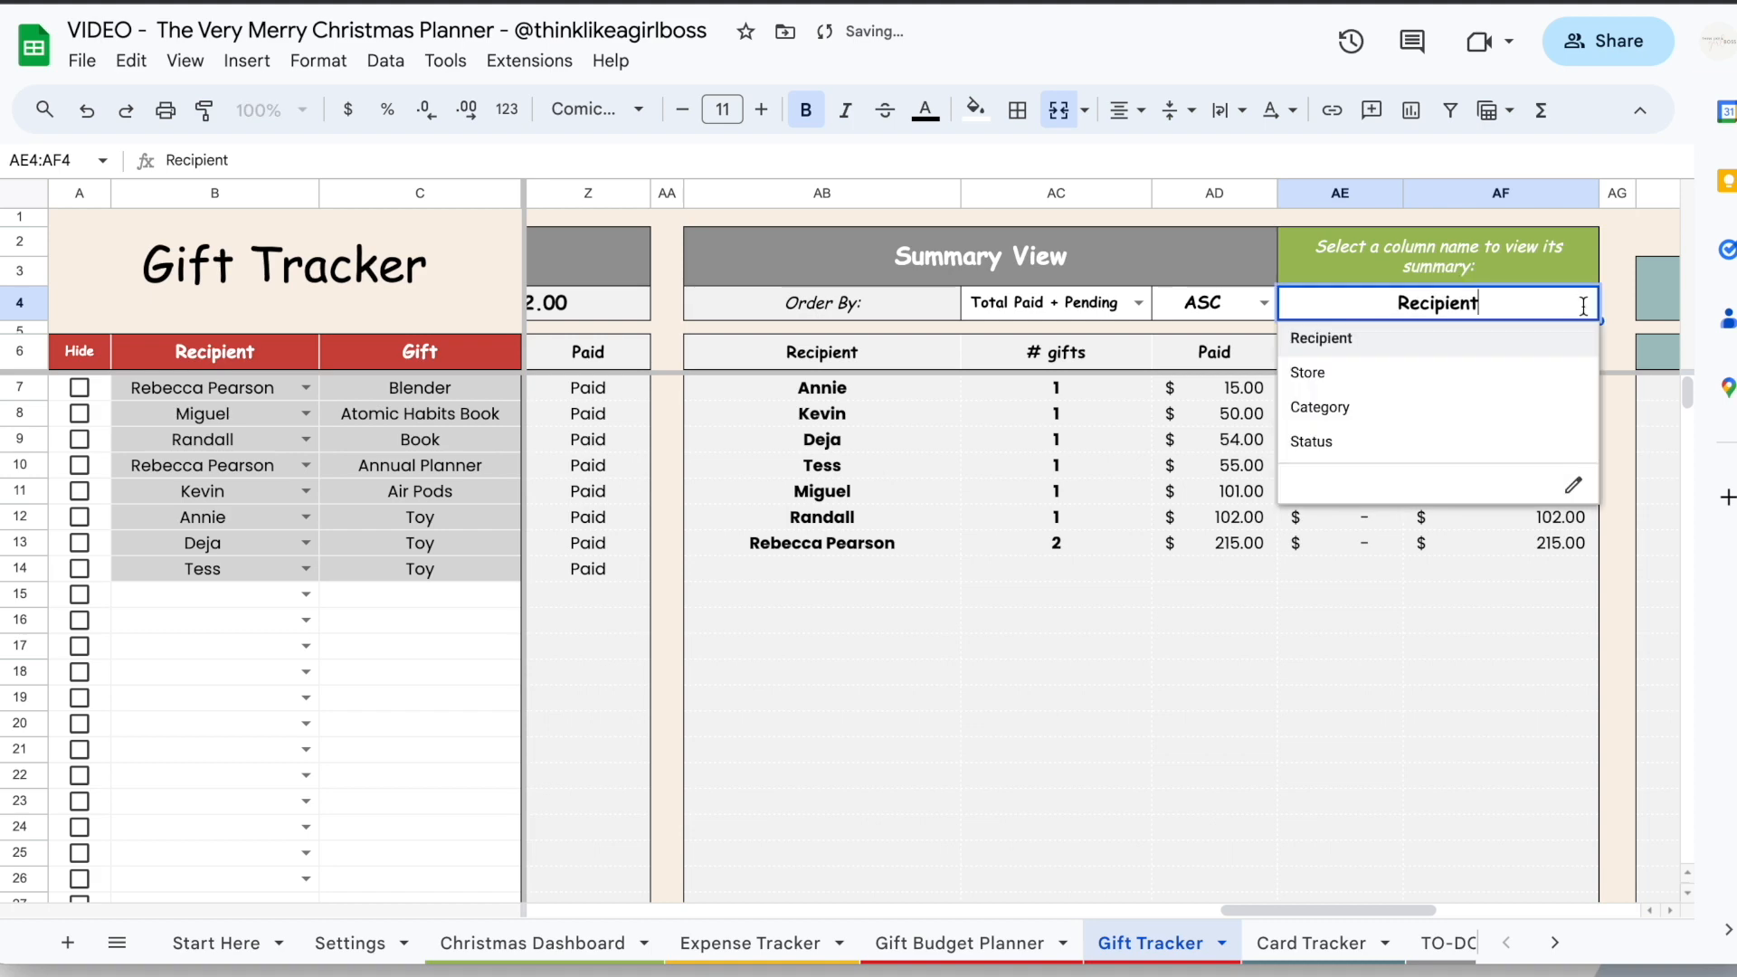
pyautogui.click(1396, 408)
pyautogui.press('Return')
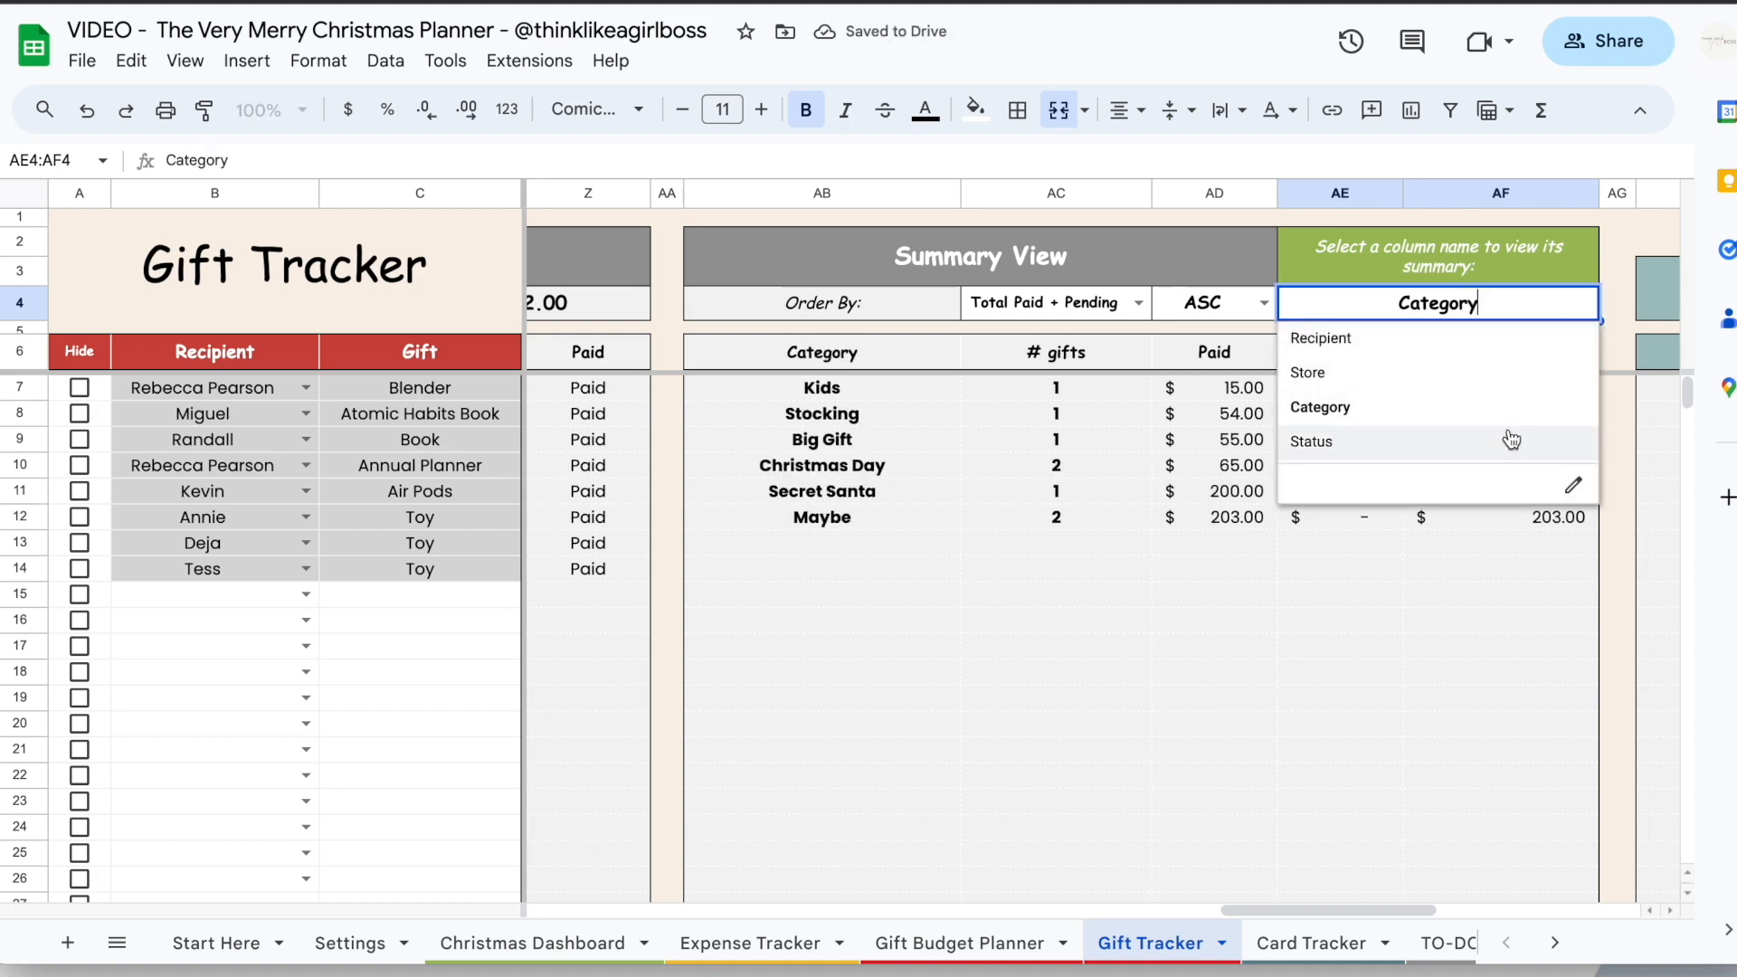
pyautogui.click(1318, 616)
pyautogui.moveTo(1019, 384); pyautogui.dragTo(1023, 520)
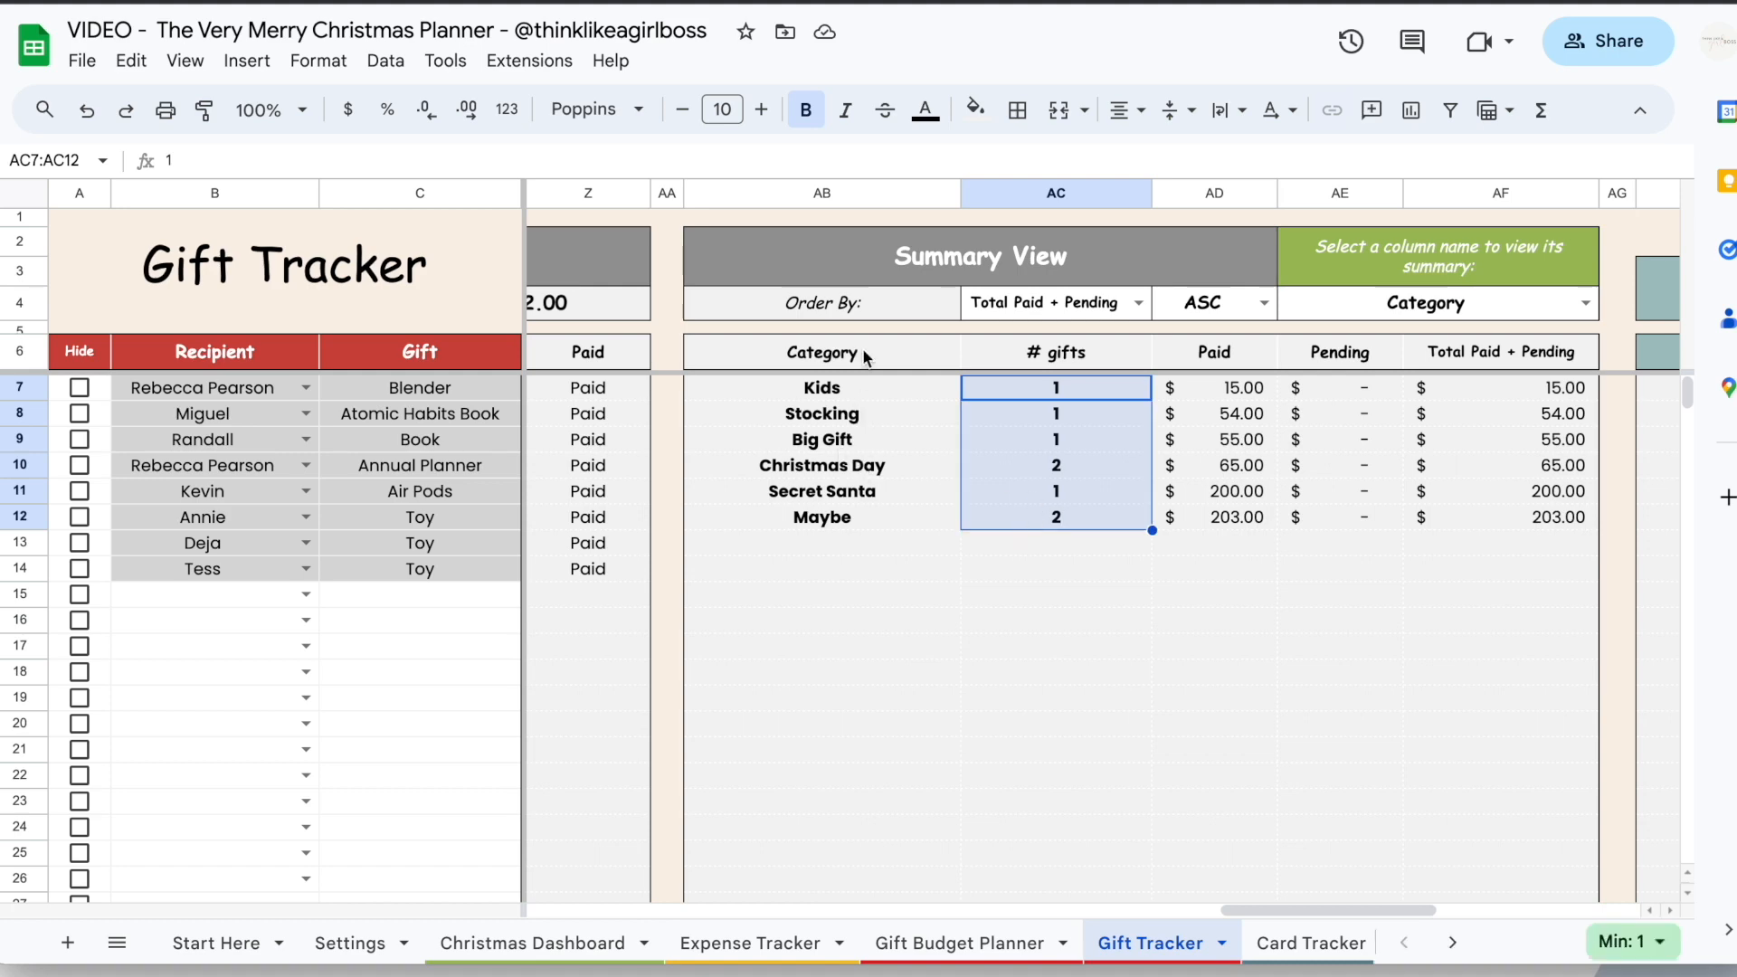
# Set the Summary View to summarize by Recipient and review the amounts paid per person
pyautogui.click(1583, 303)
pyautogui.click(1321, 337)
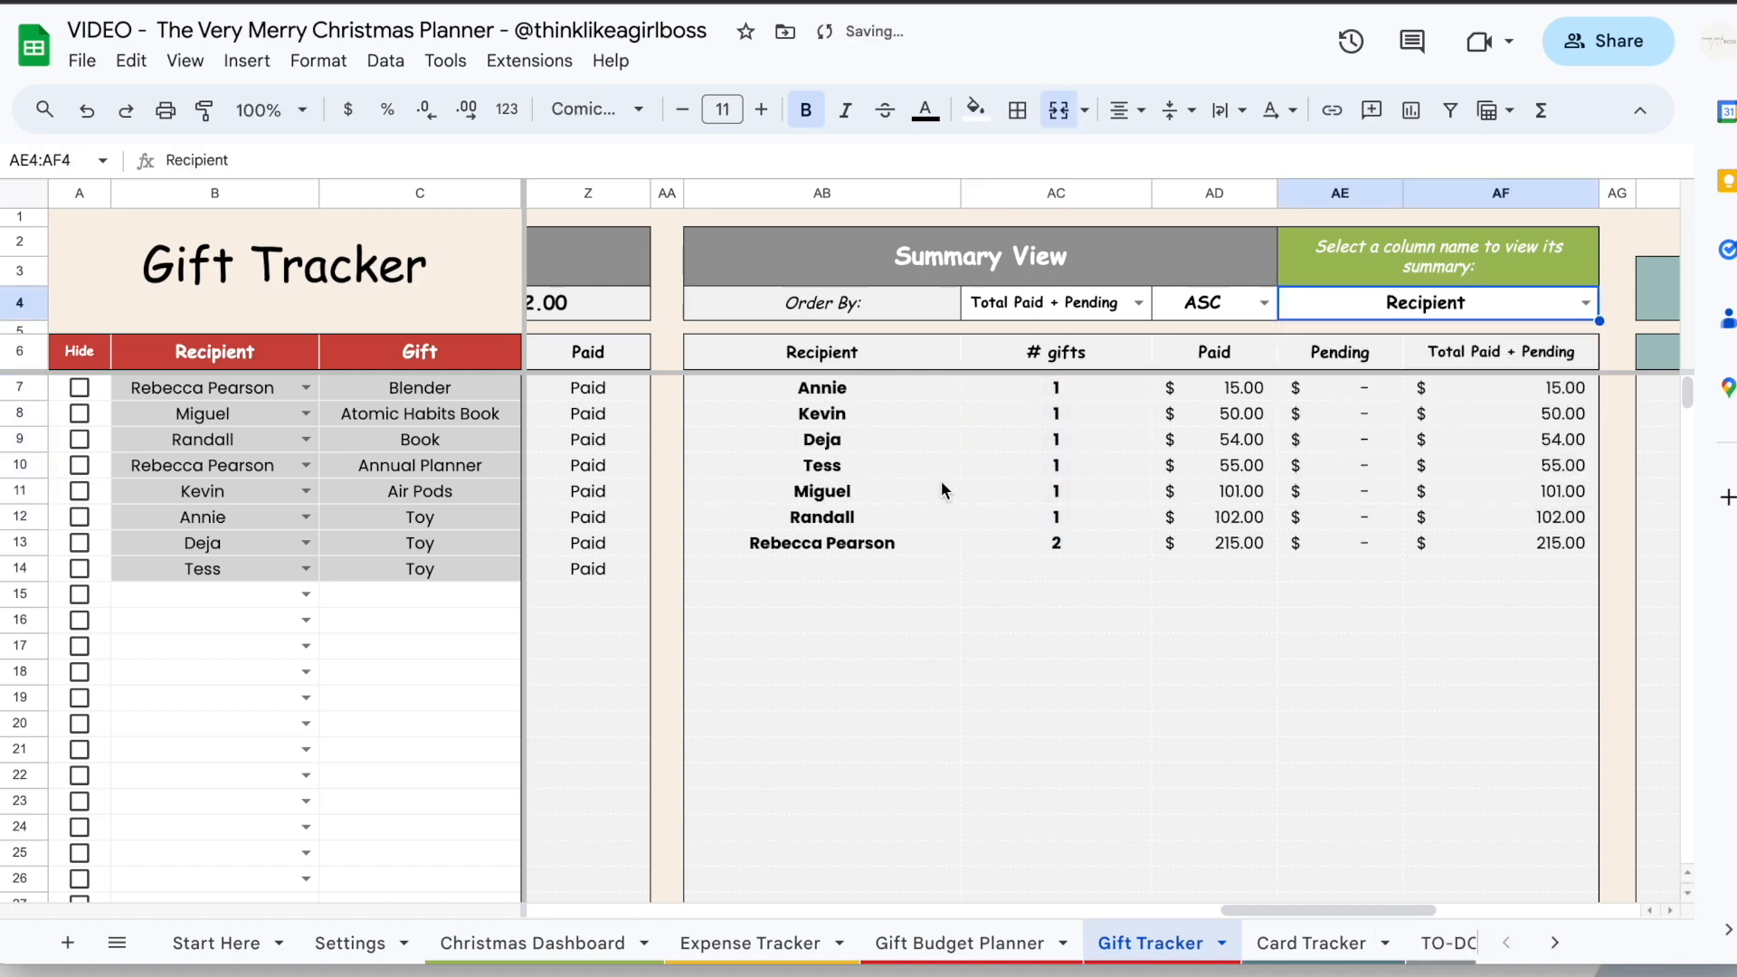
pyautogui.click(1187, 382)
pyautogui.click(1178, 545)
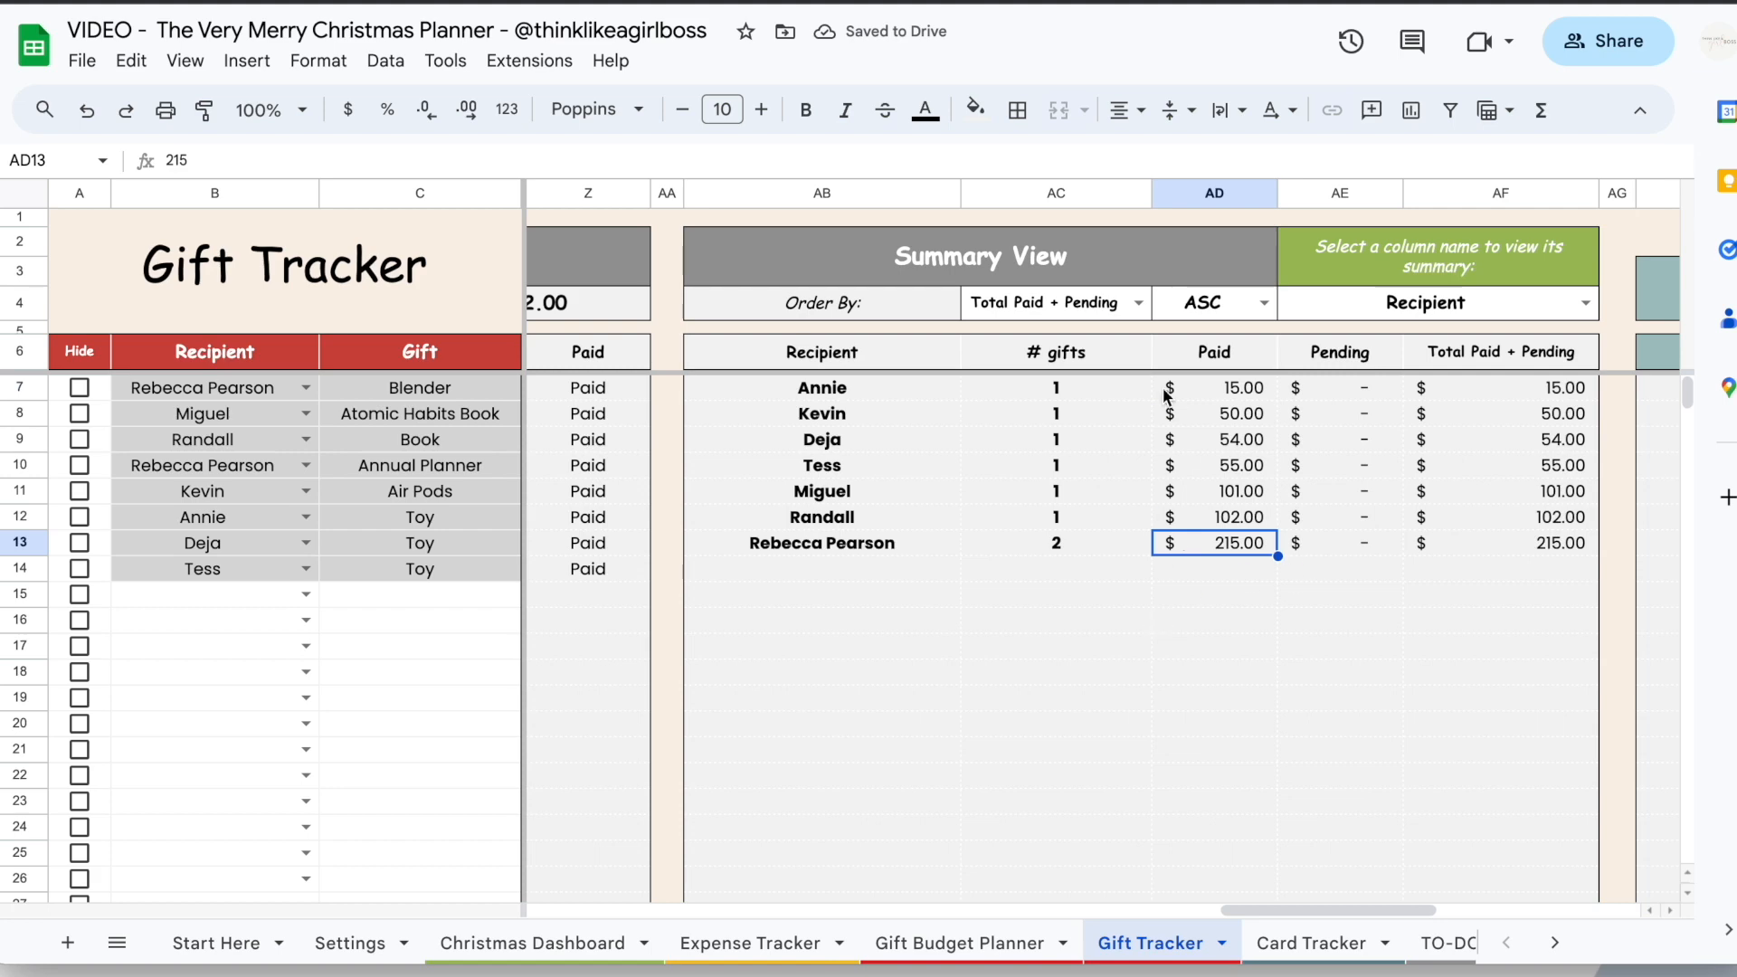
# Try ordering the Summary View by # gifts in DESC order, and set it to order by Pending in ASC order
pyautogui.click(1139, 304)
pyautogui.click(1078, 366)
pyautogui.click(1262, 303)
pyautogui.click(1184, 372)
pyautogui.click(1262, 302)
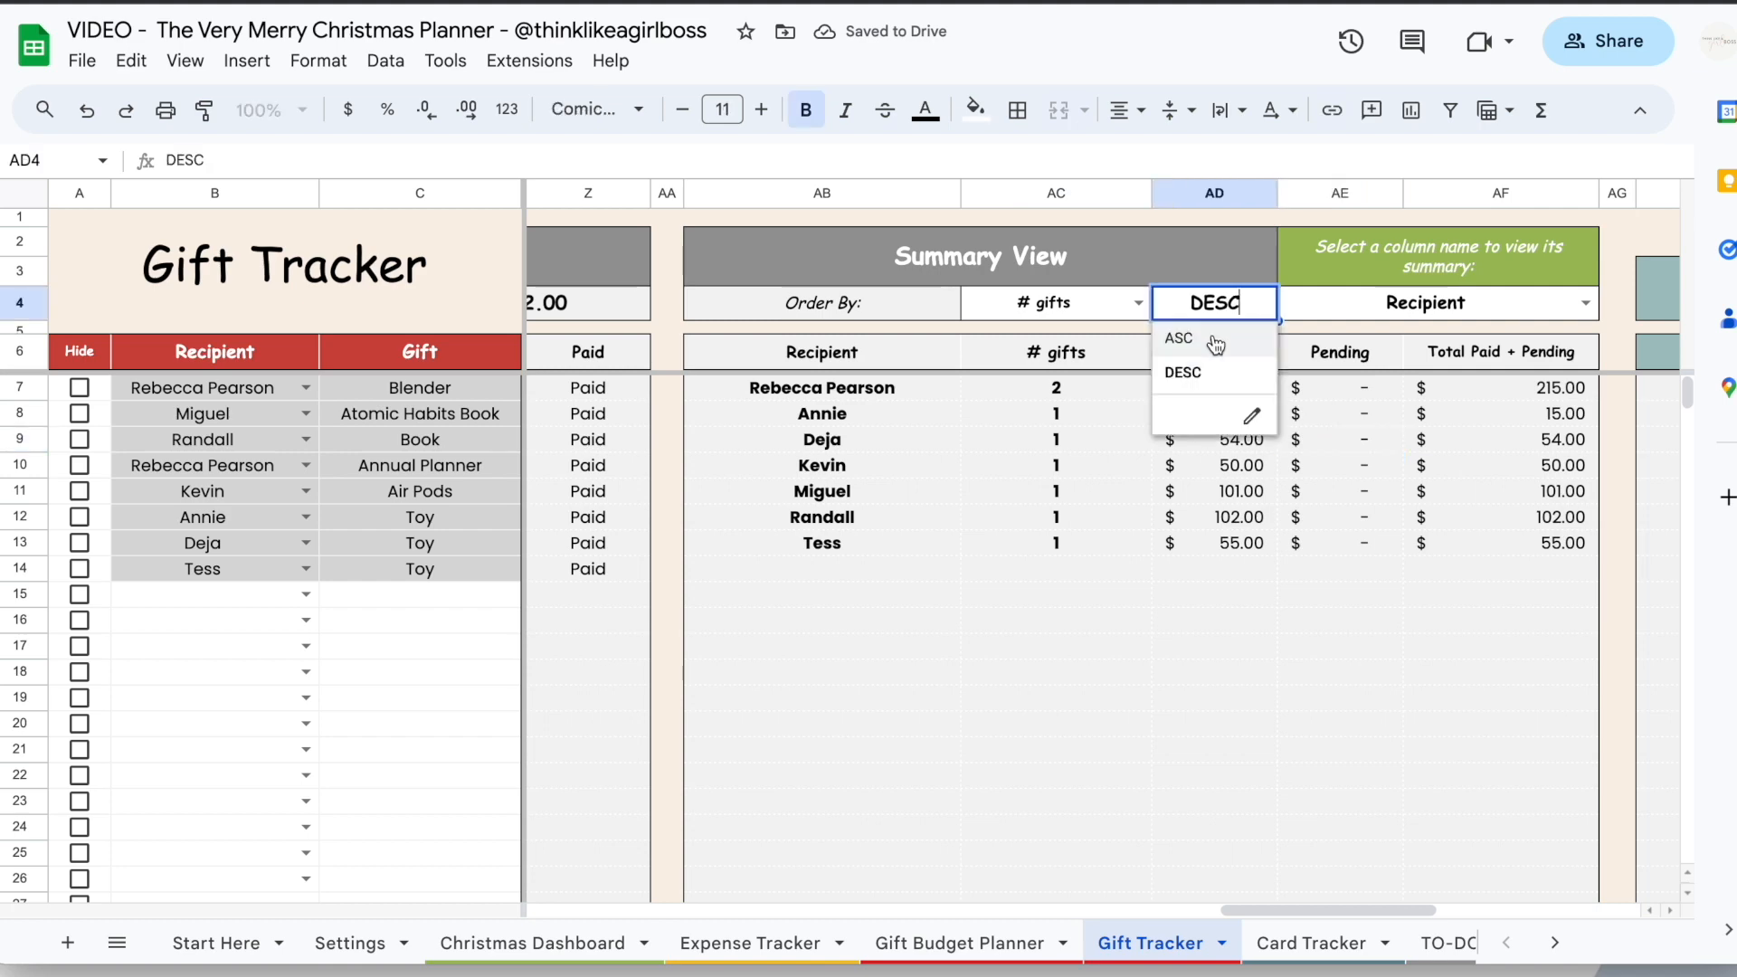
pyautogui.click(1179, 338)
pyautogui.click(1138, 302)
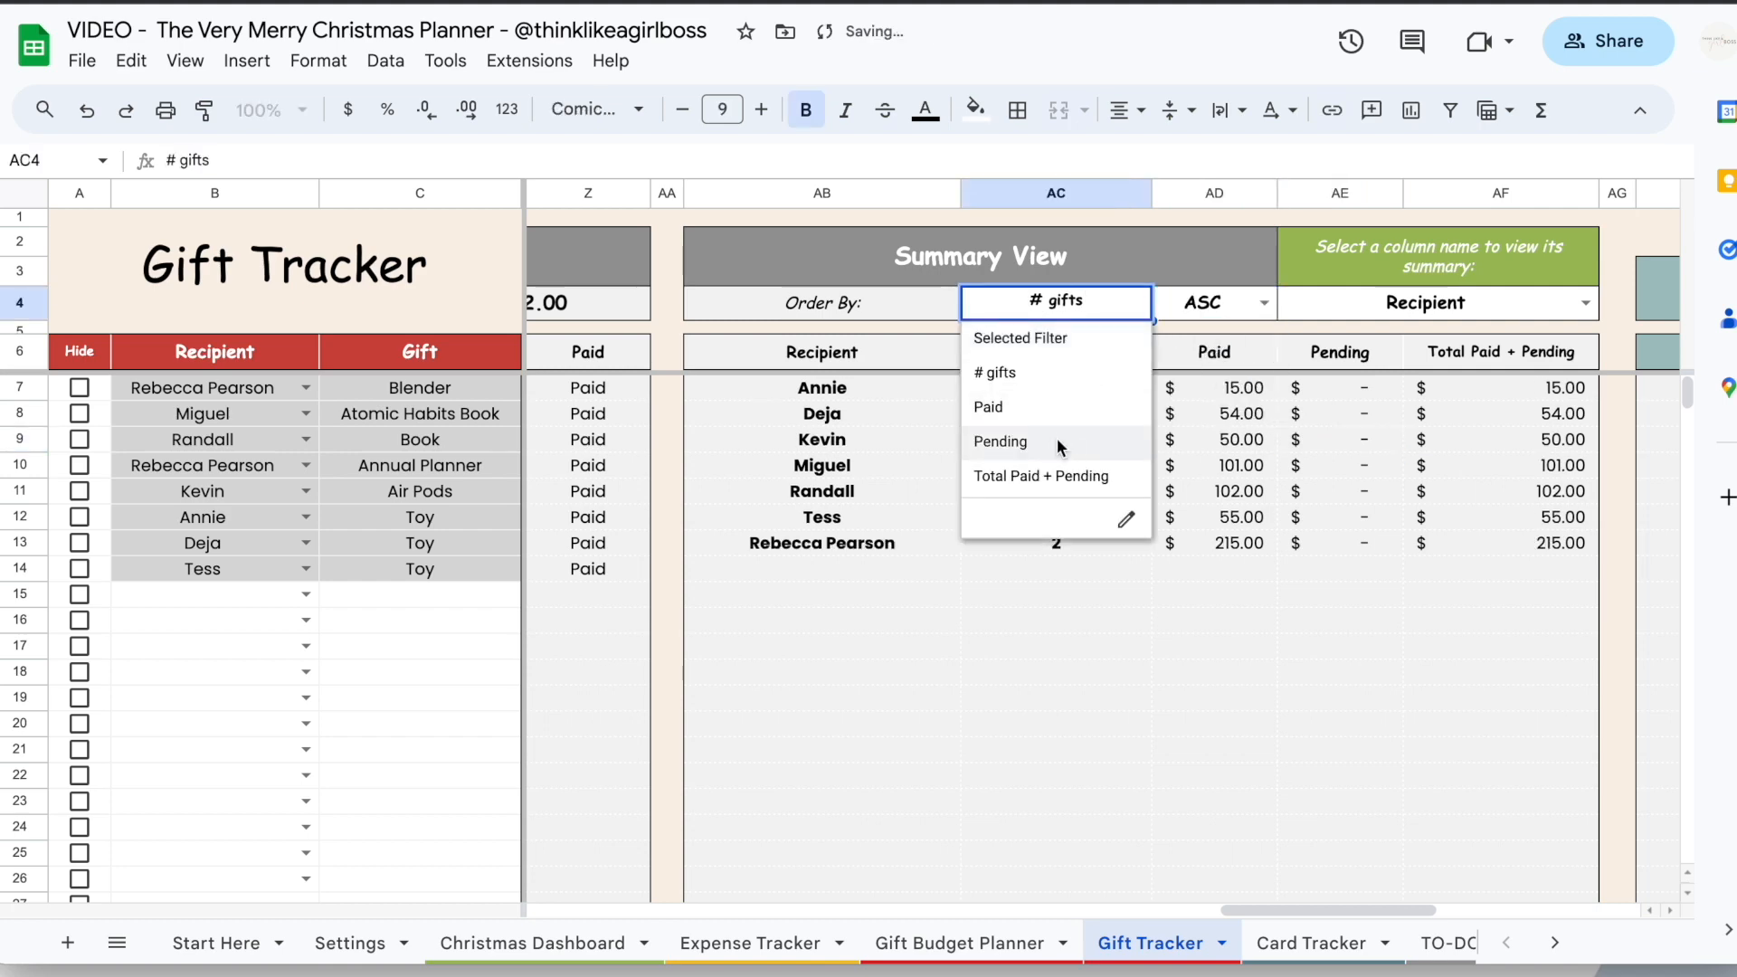
pyautogui.click(1057, 438)
# Compare the recipients and budgets in the Budget Vs. Actual table with those on the Gift Budget Planner sheet
pyautogui.hscroll(10, 1139, 525)
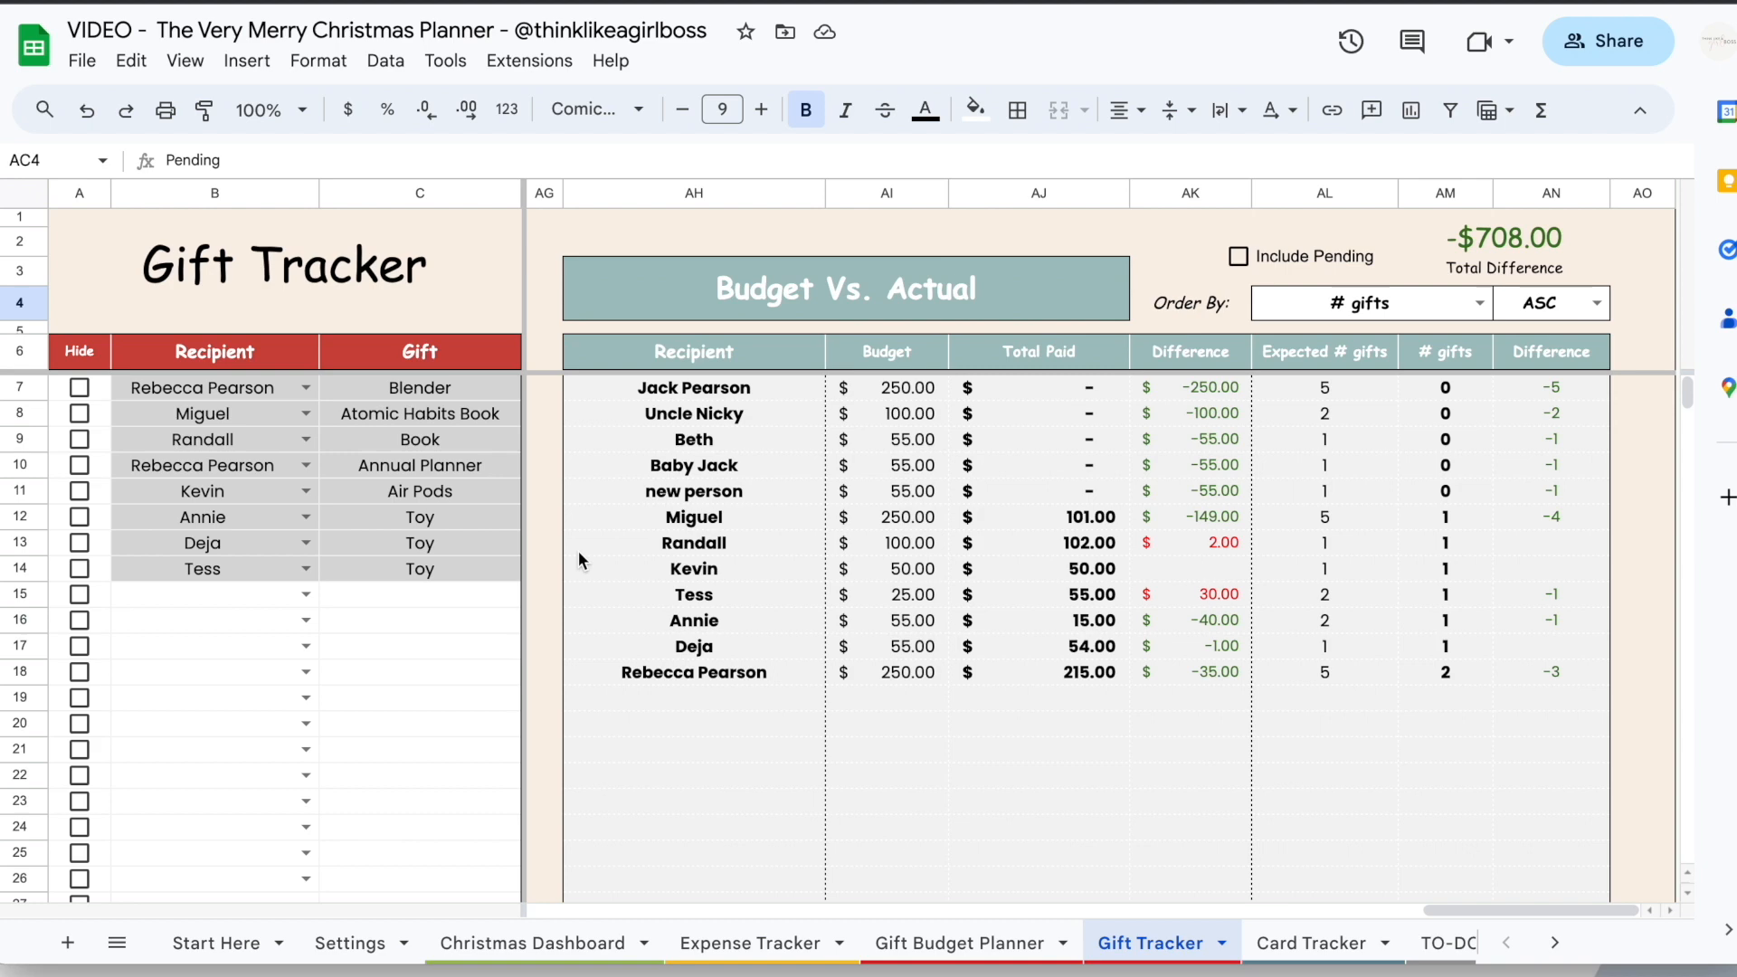
pyautogui.moveTo(718, 388); pyautogui.dragTo(709, 677)
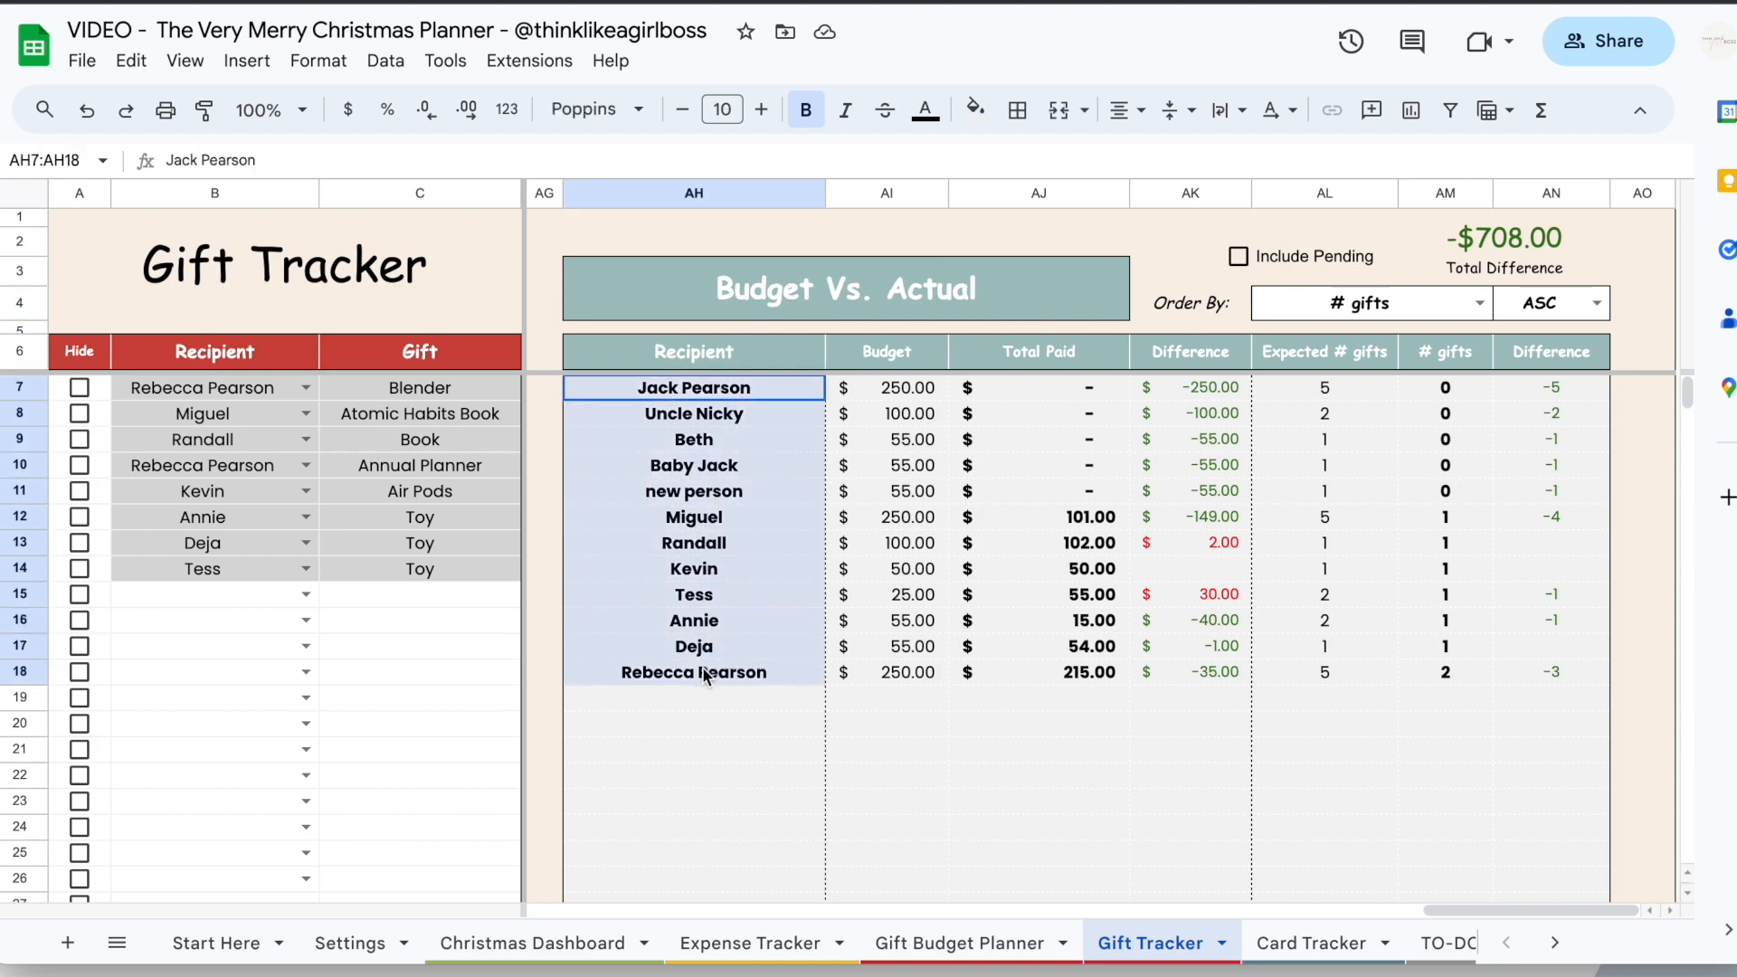
pyautogui.click(915, 943)
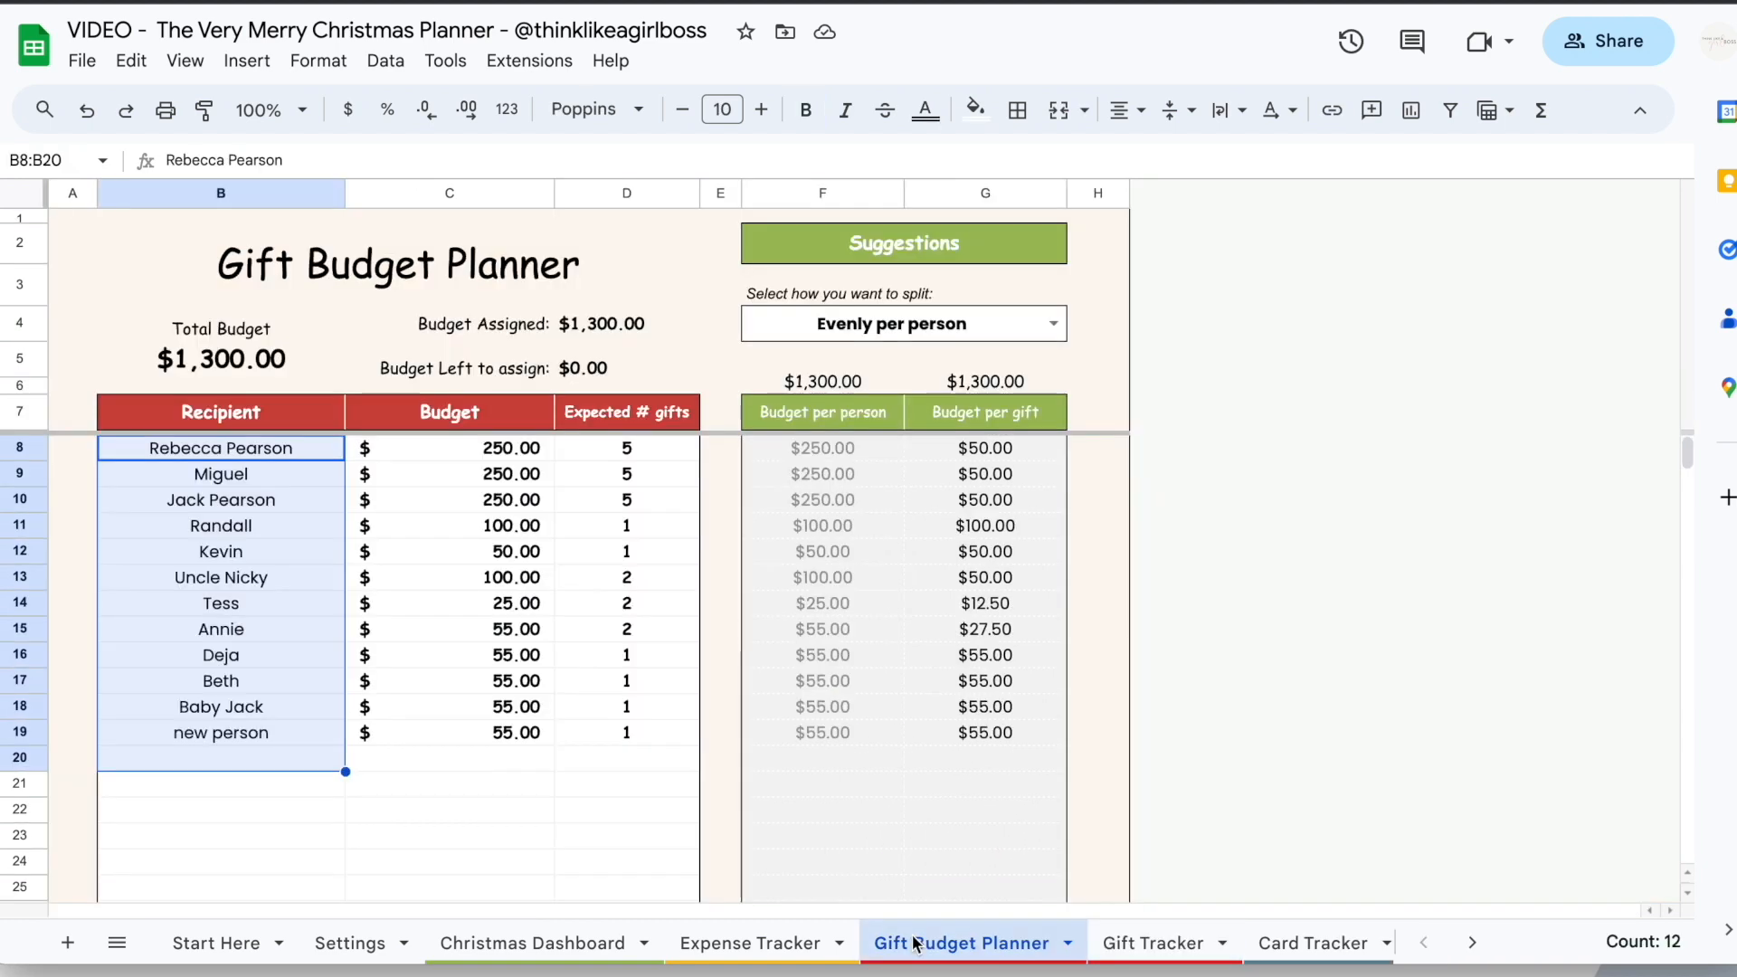
pyautogui.click(270, 507)
pyautogui.click(1175, 951)
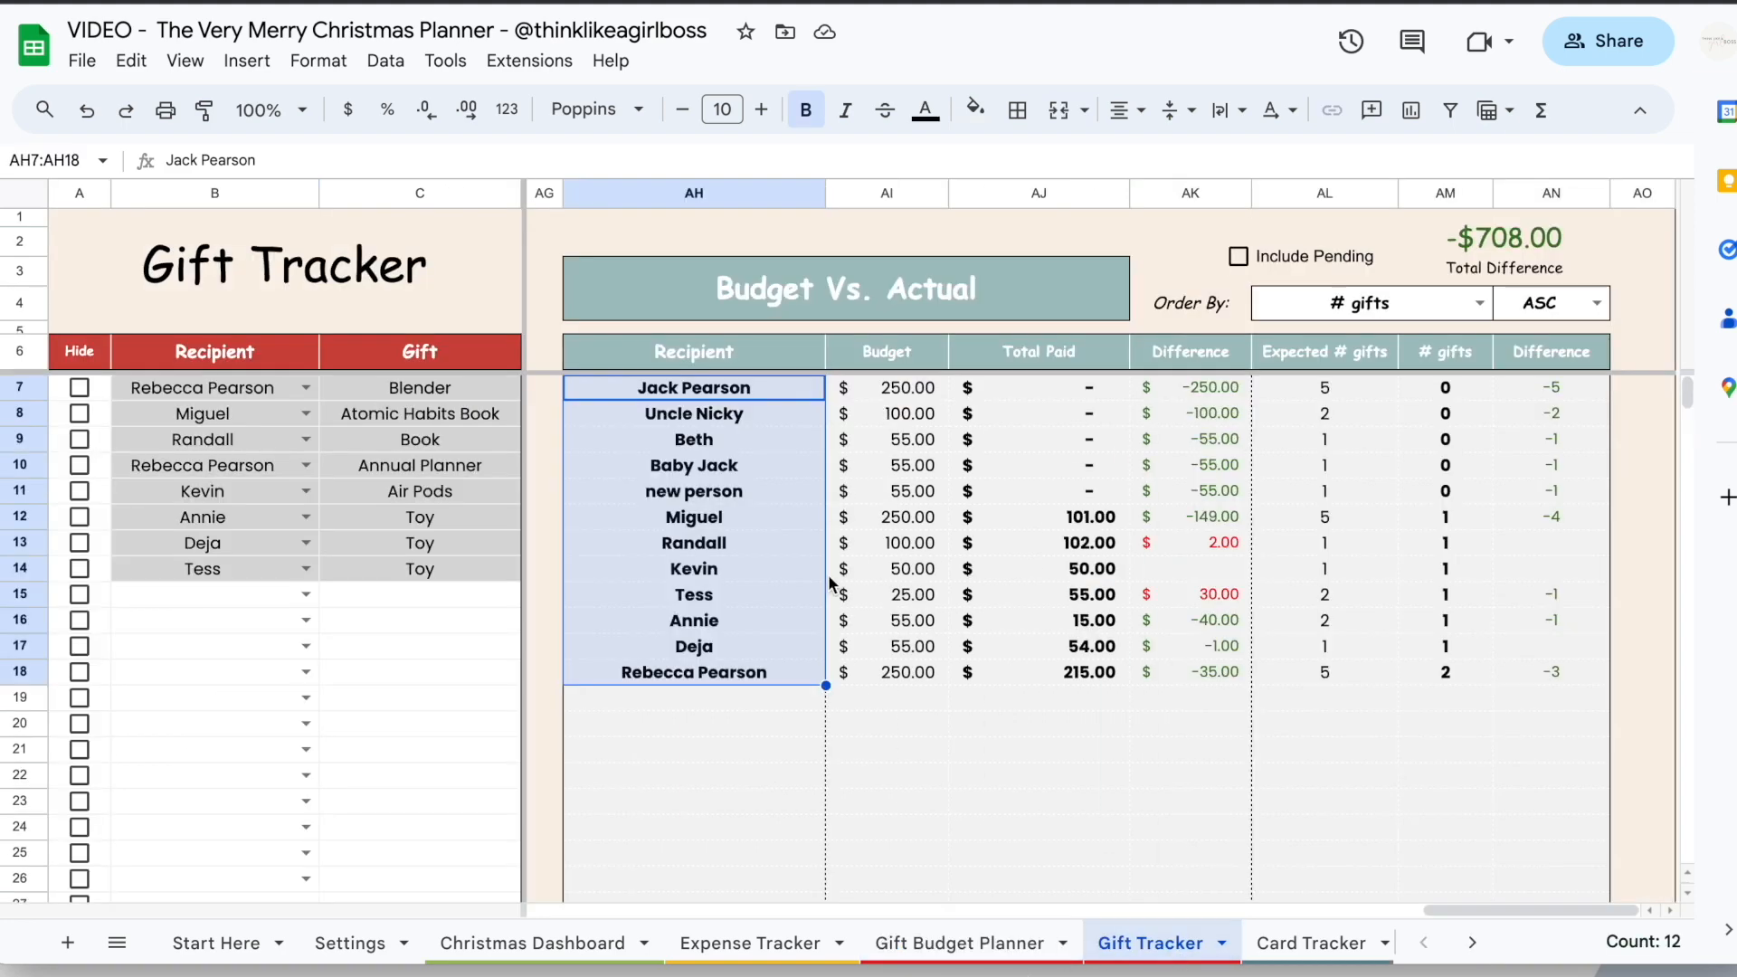
pyautogui.moveTo(888, 398); pyautogui.dragTo(882, 674)
pyautogui.click(949, 934)
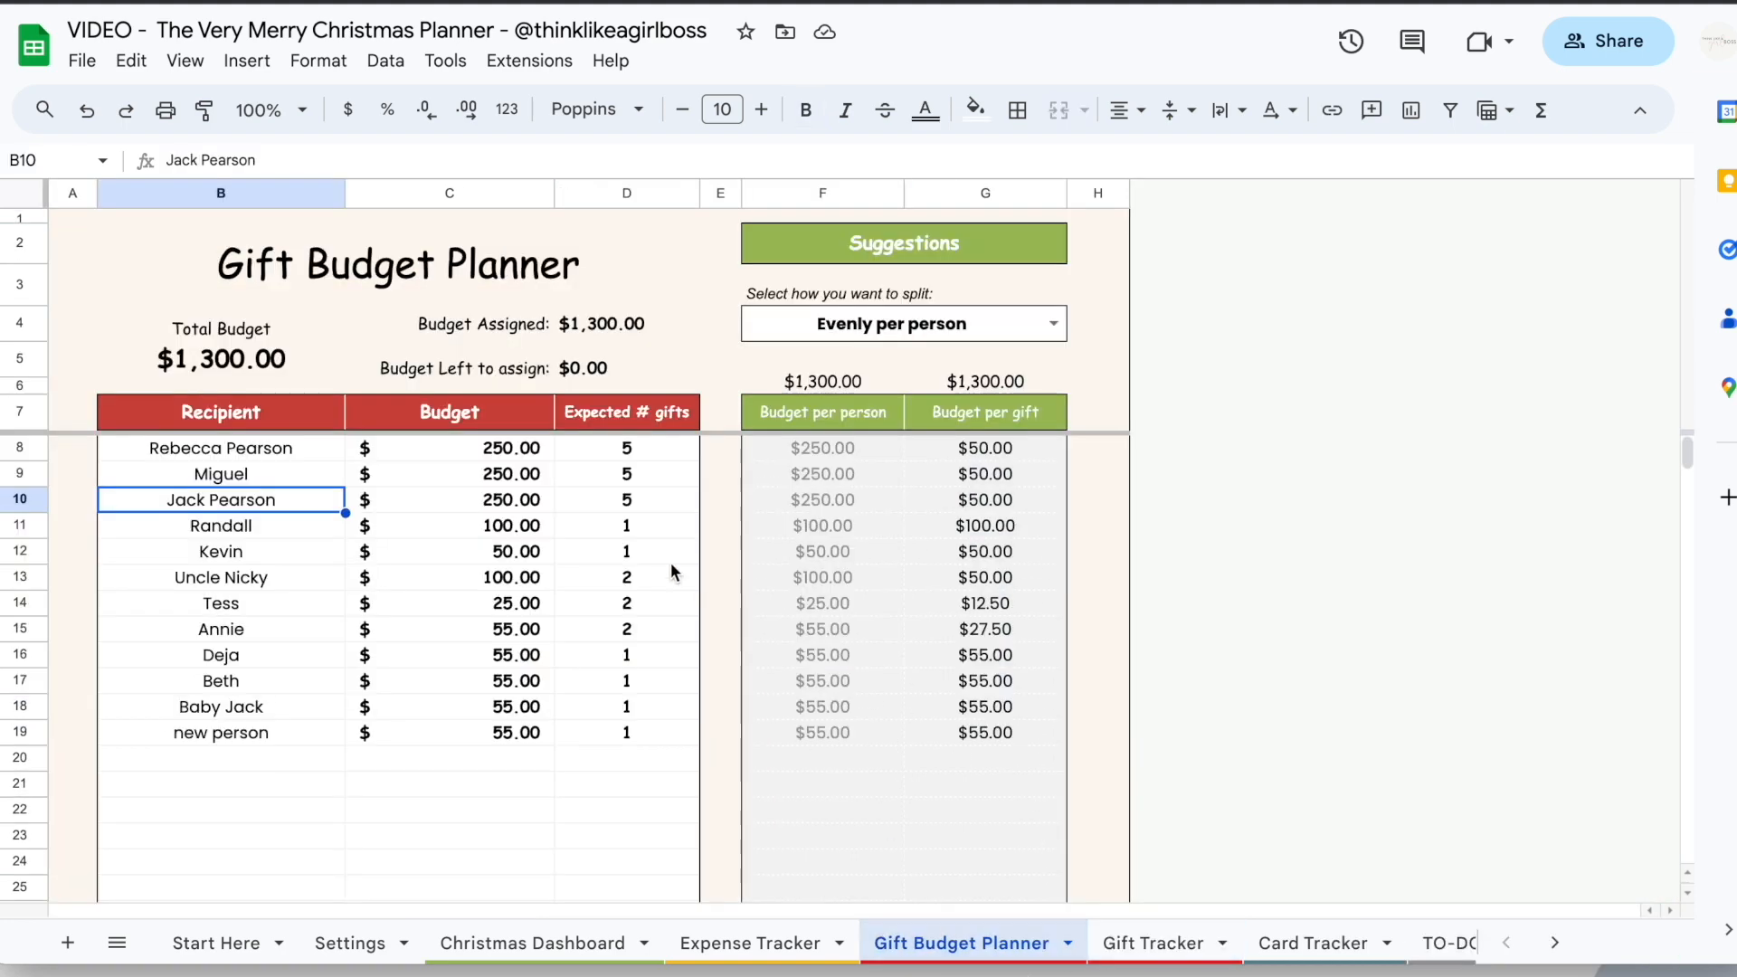
pyautogui.moveTo(496, 453); pyautogui.dragTo(497, 758)
pyautogui.click(1156, 942)
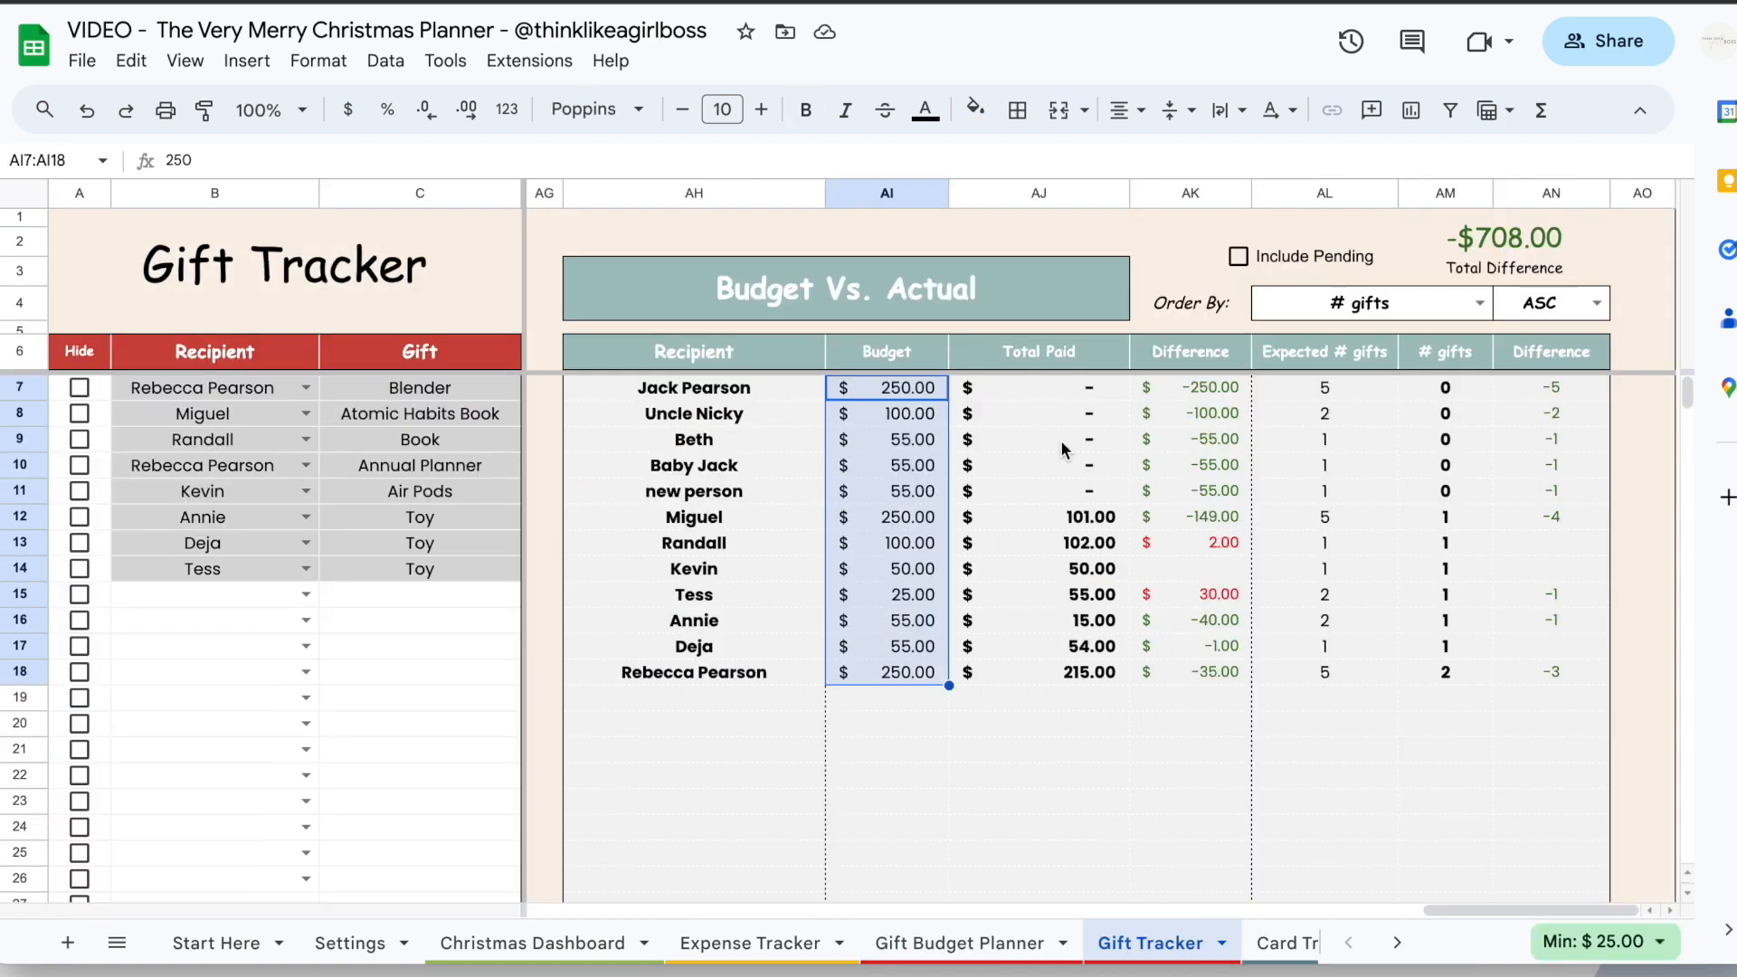
# Examine the Total Paid, Expected # gifts, # gifts and Difference columns of Budget Vs. Actual, and view its Order By options
pyautogui.click(1041, 396)
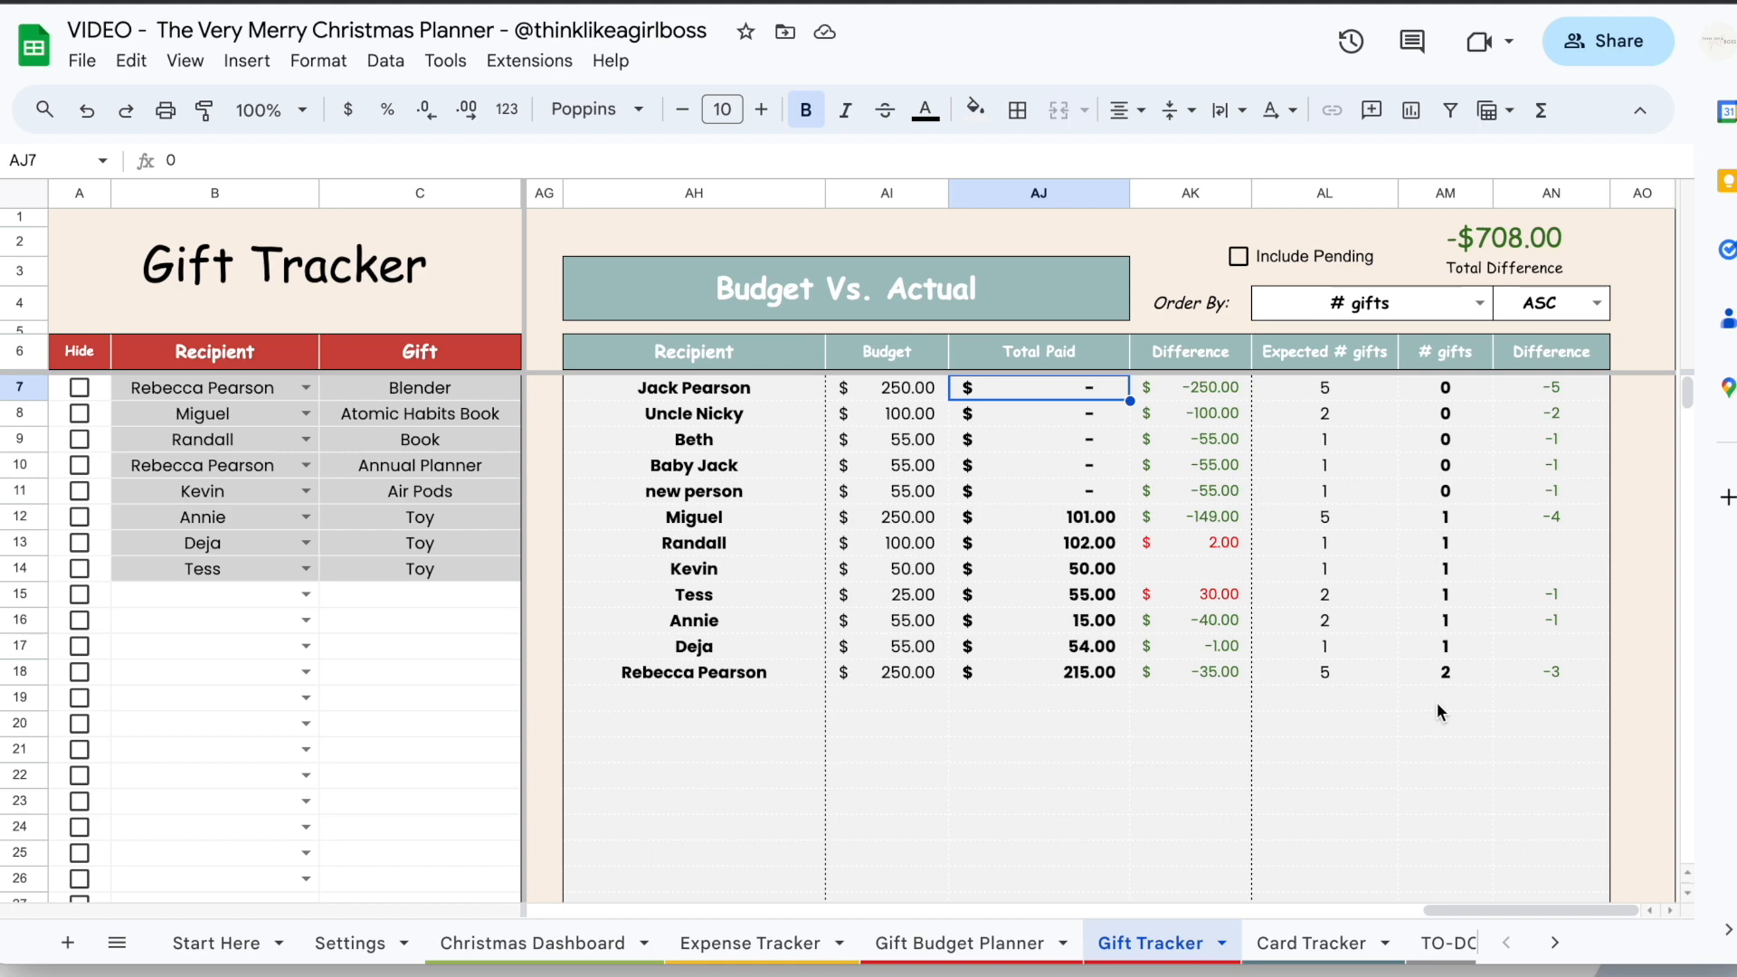
pyautogui.moveTo(1364, 391); pyautogui.dragTo(1335, 669)
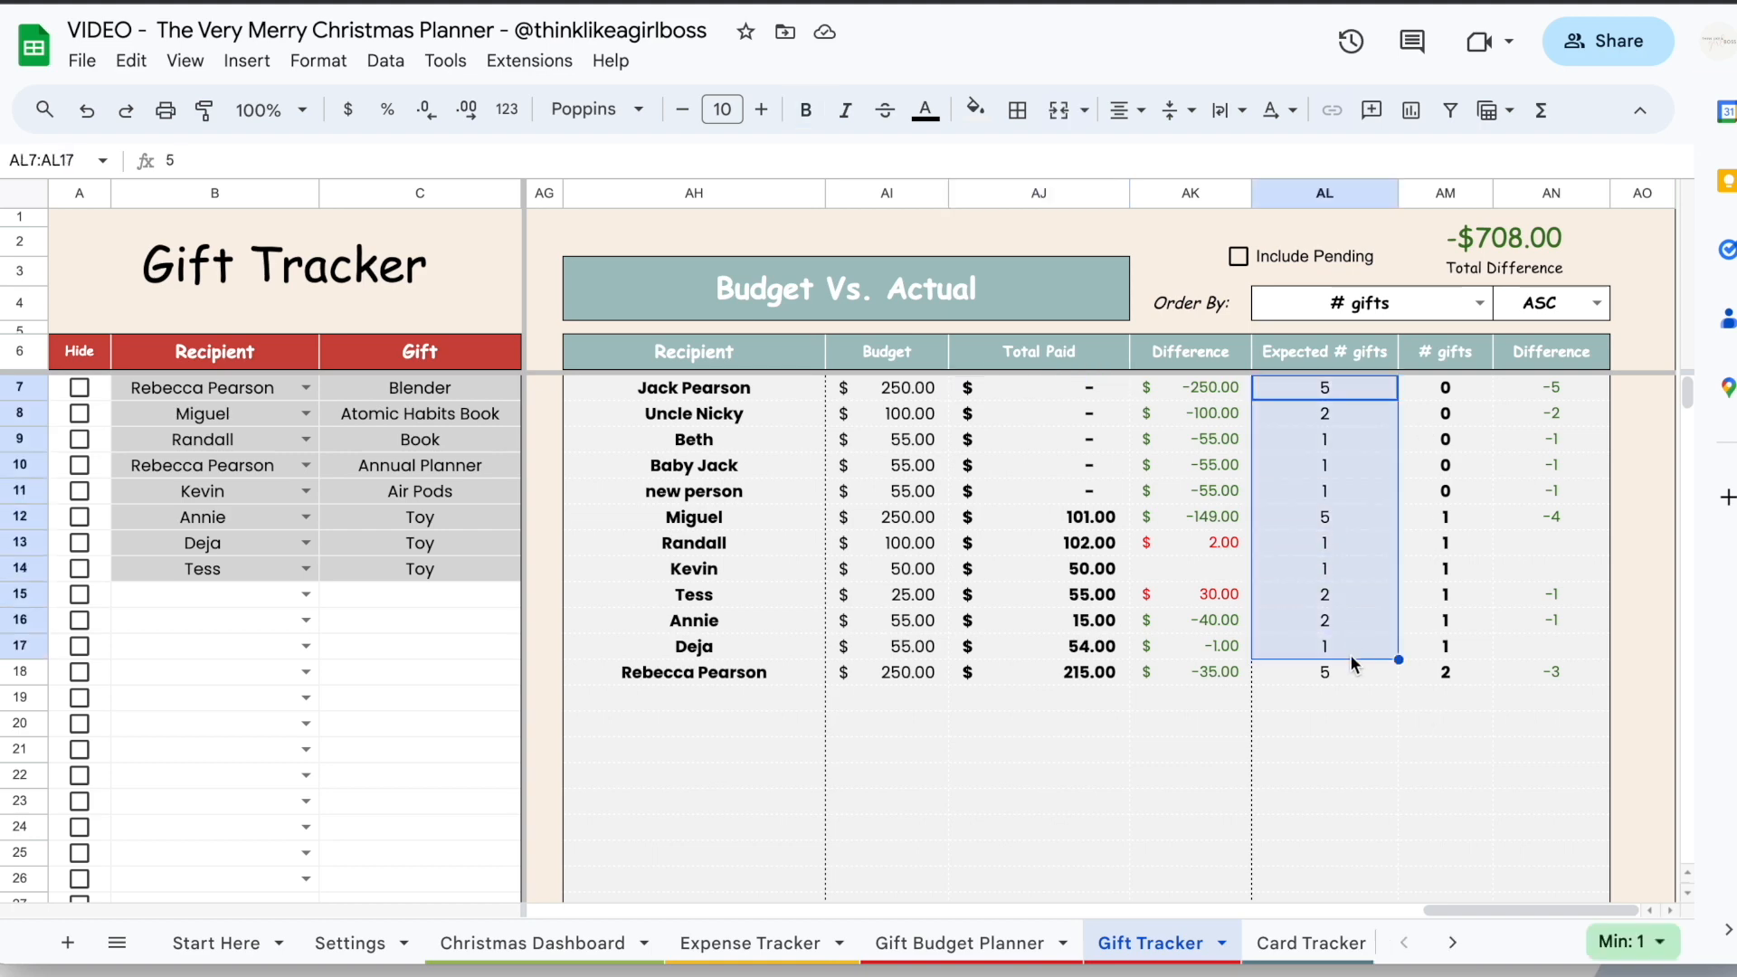
pyautogui.moveTo(1470, 403); pyautogui.dragTo(1467, 704)
pyautogui.moveTo(1583, 391); pyautogui.dragTo(1592, 685)
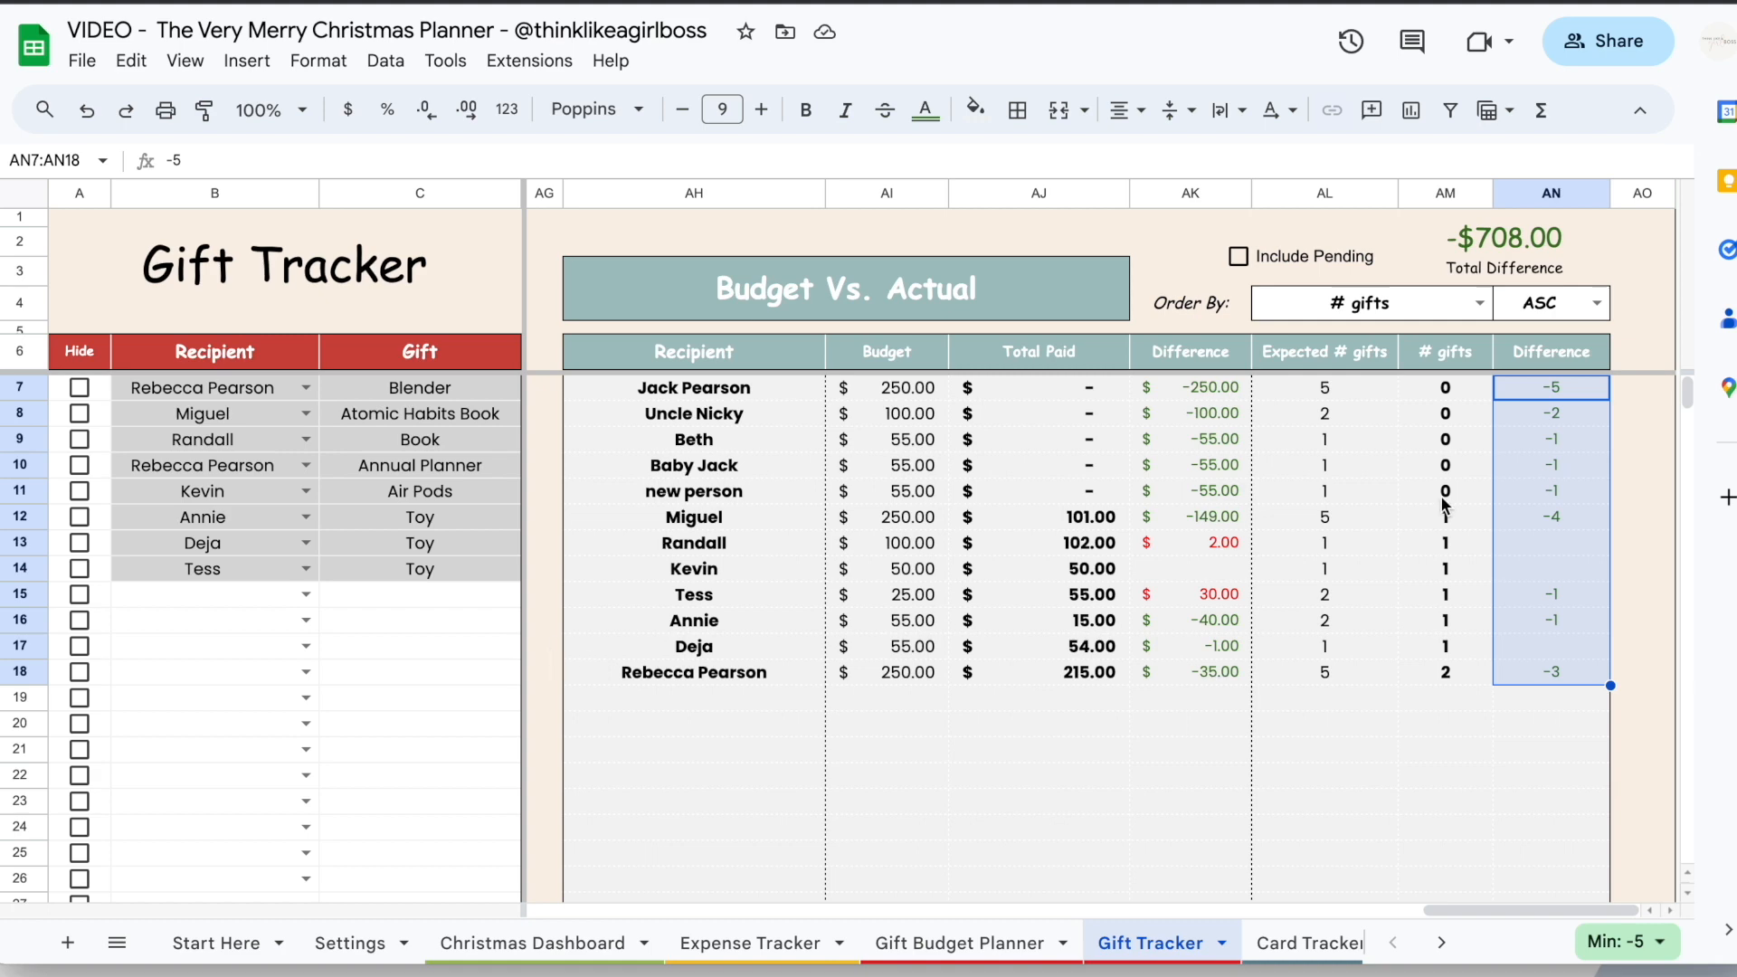
pyautogui.click(1471, 311)
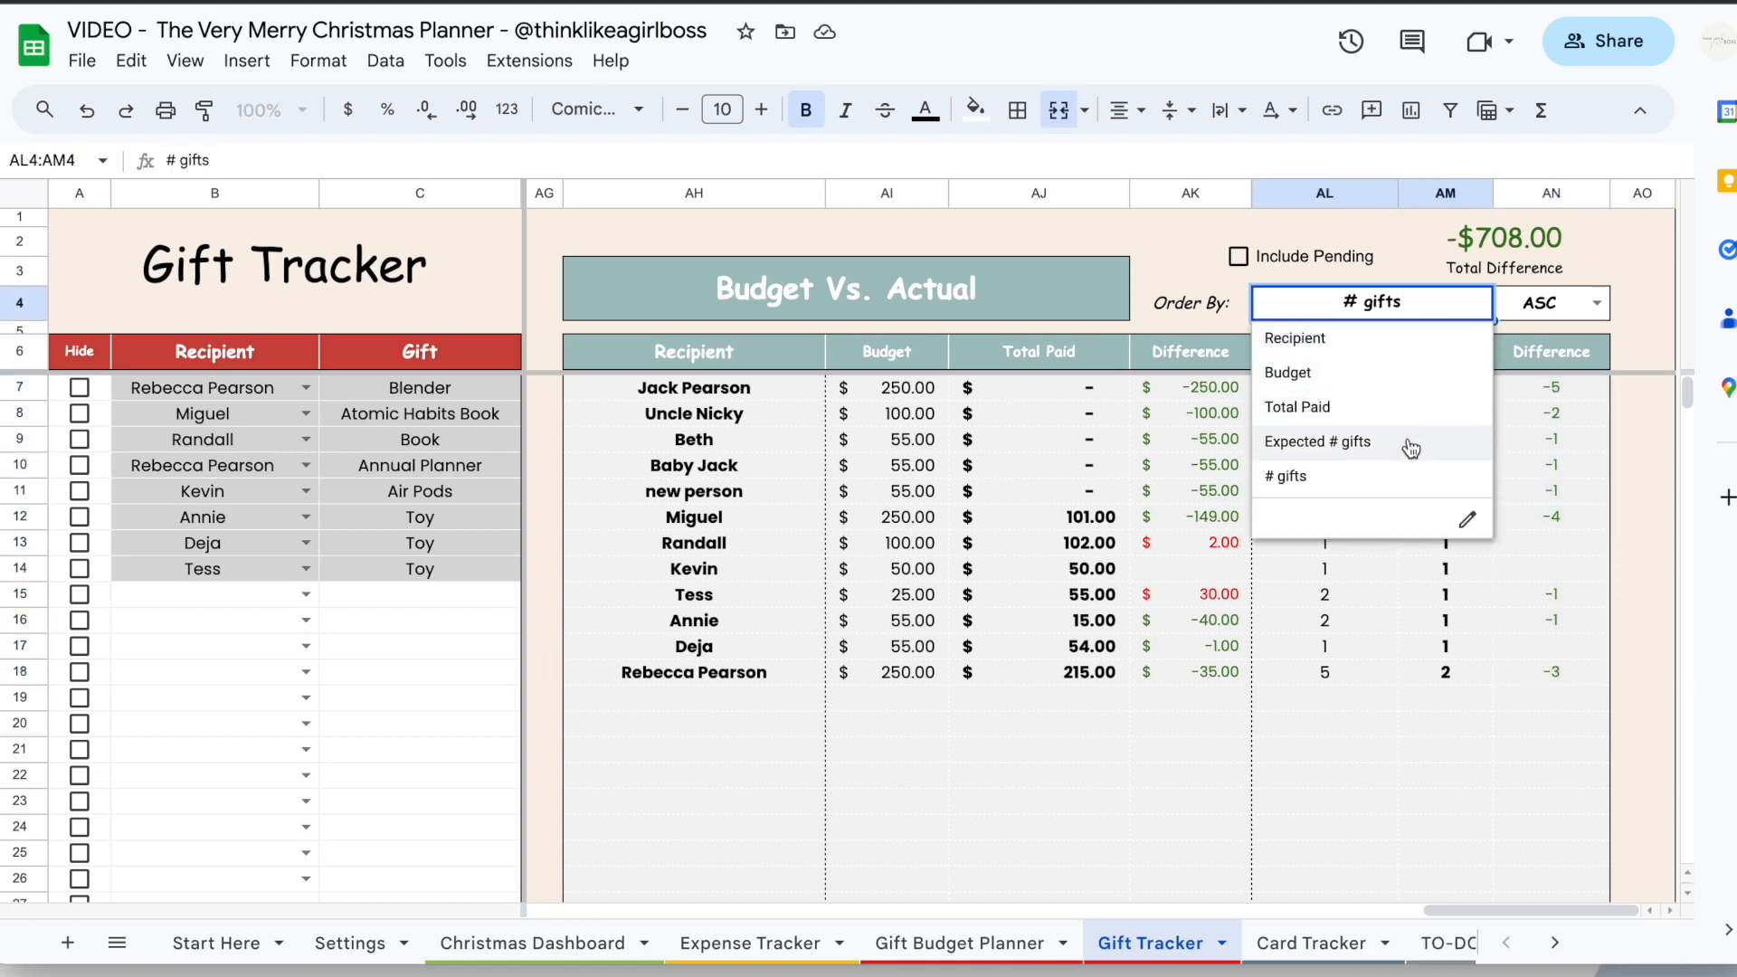
pyautogui.click(1597, 303)
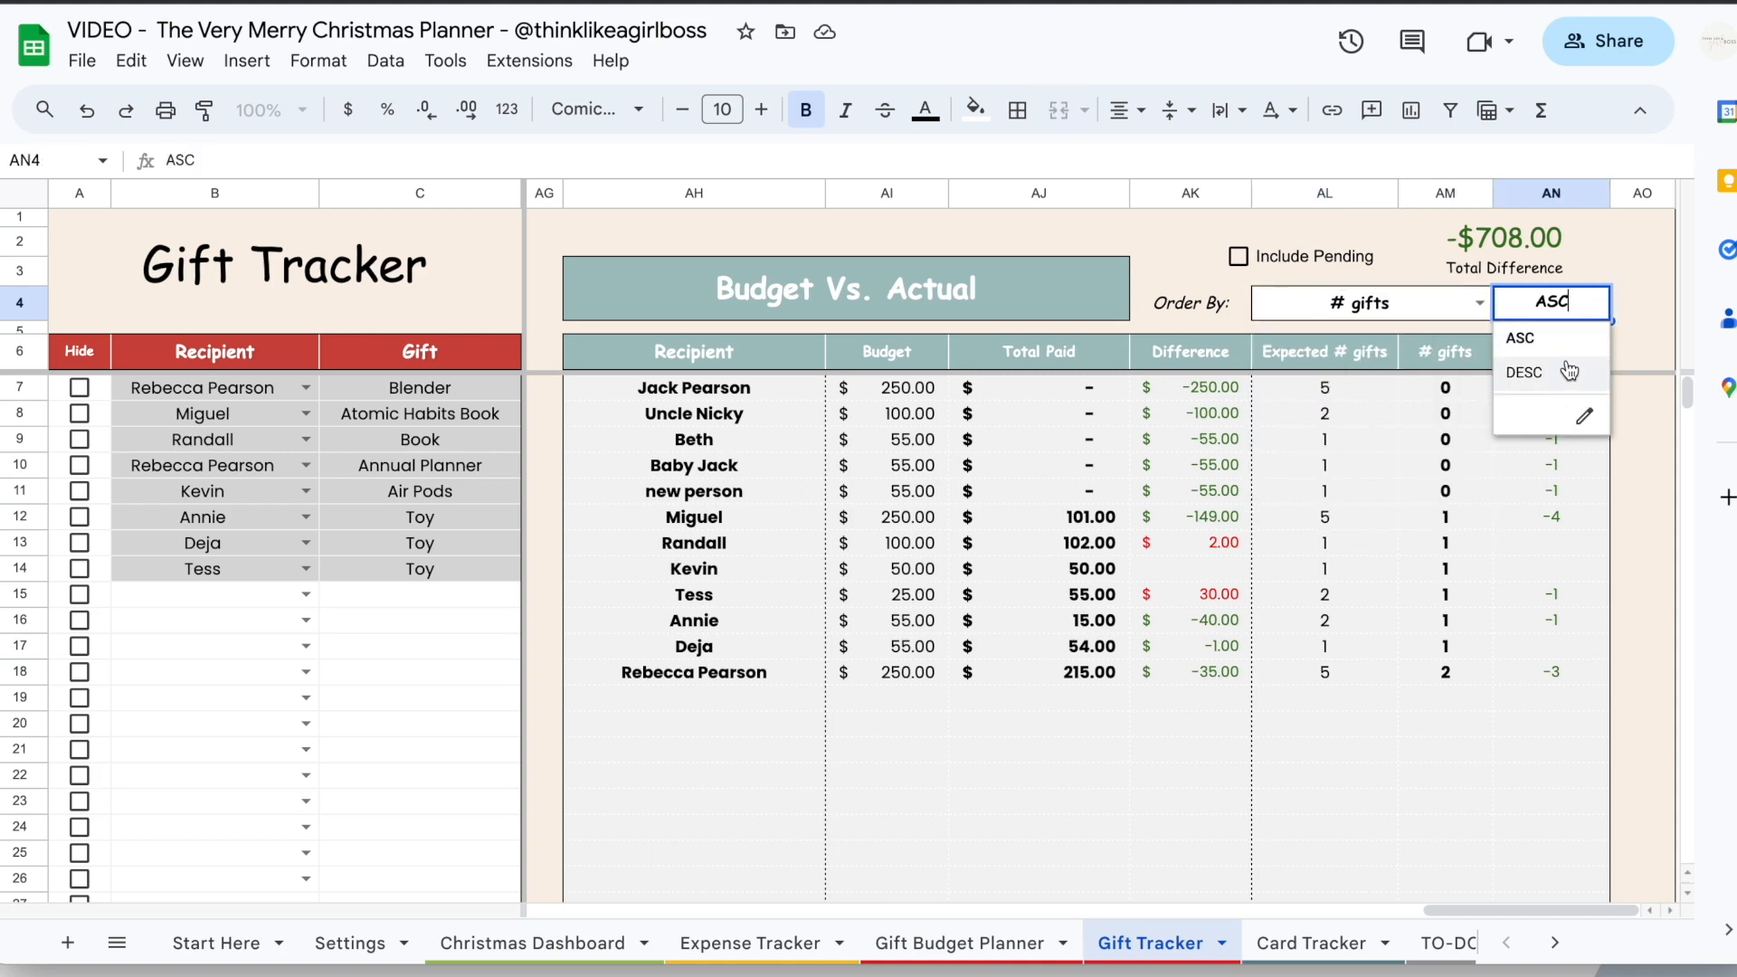
pyautogui.click(1389, 223)
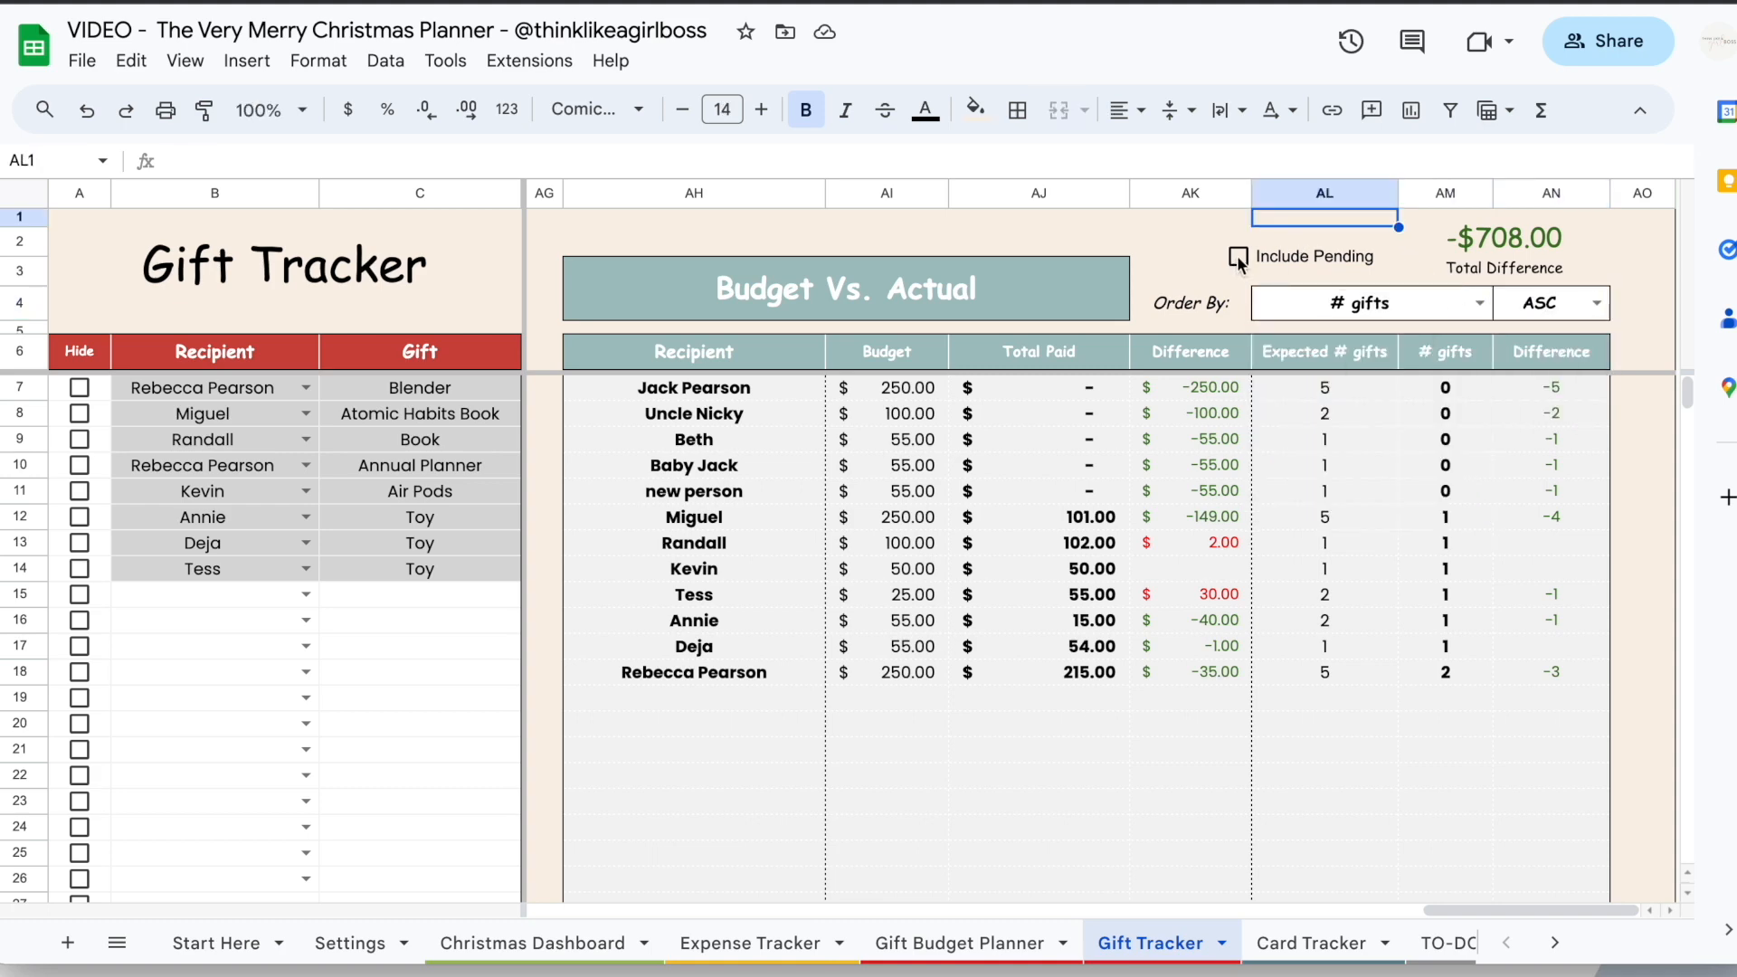
# Include pending amounts in the Budget Vs. Actual table and clear the Paid marks of the gifts in rows 10 to 14
pyautogui.click(1238, 257)
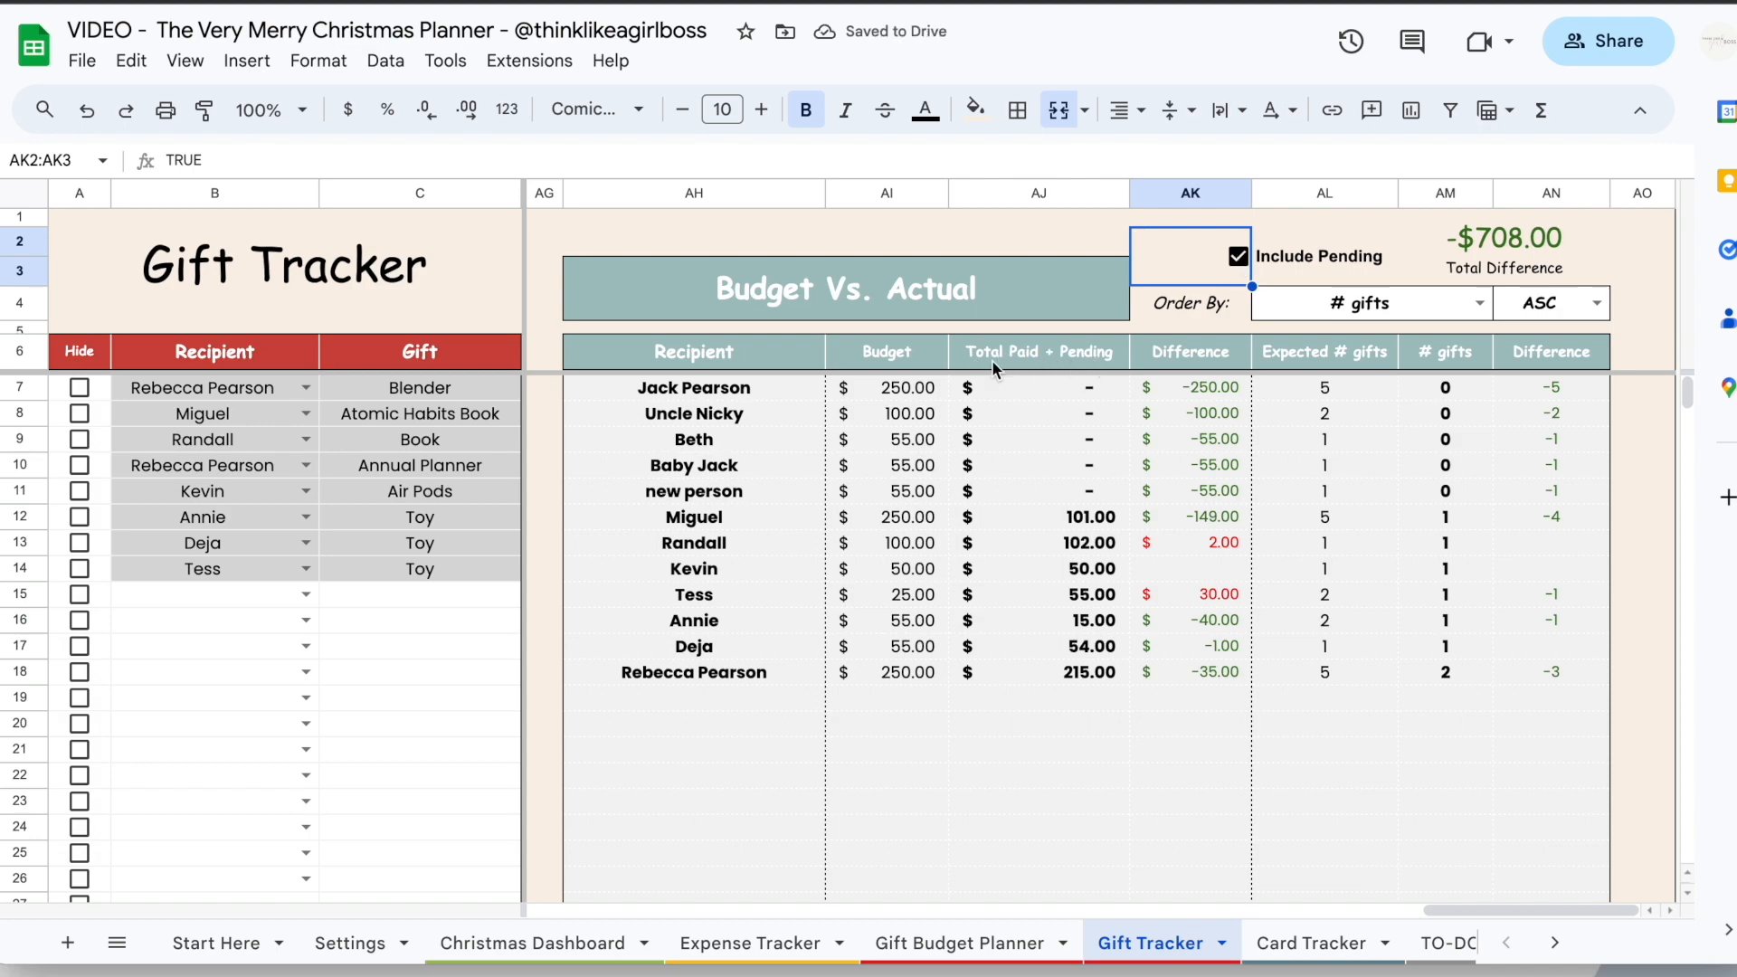
pyautogui.hscroll(-15, 988, 512)
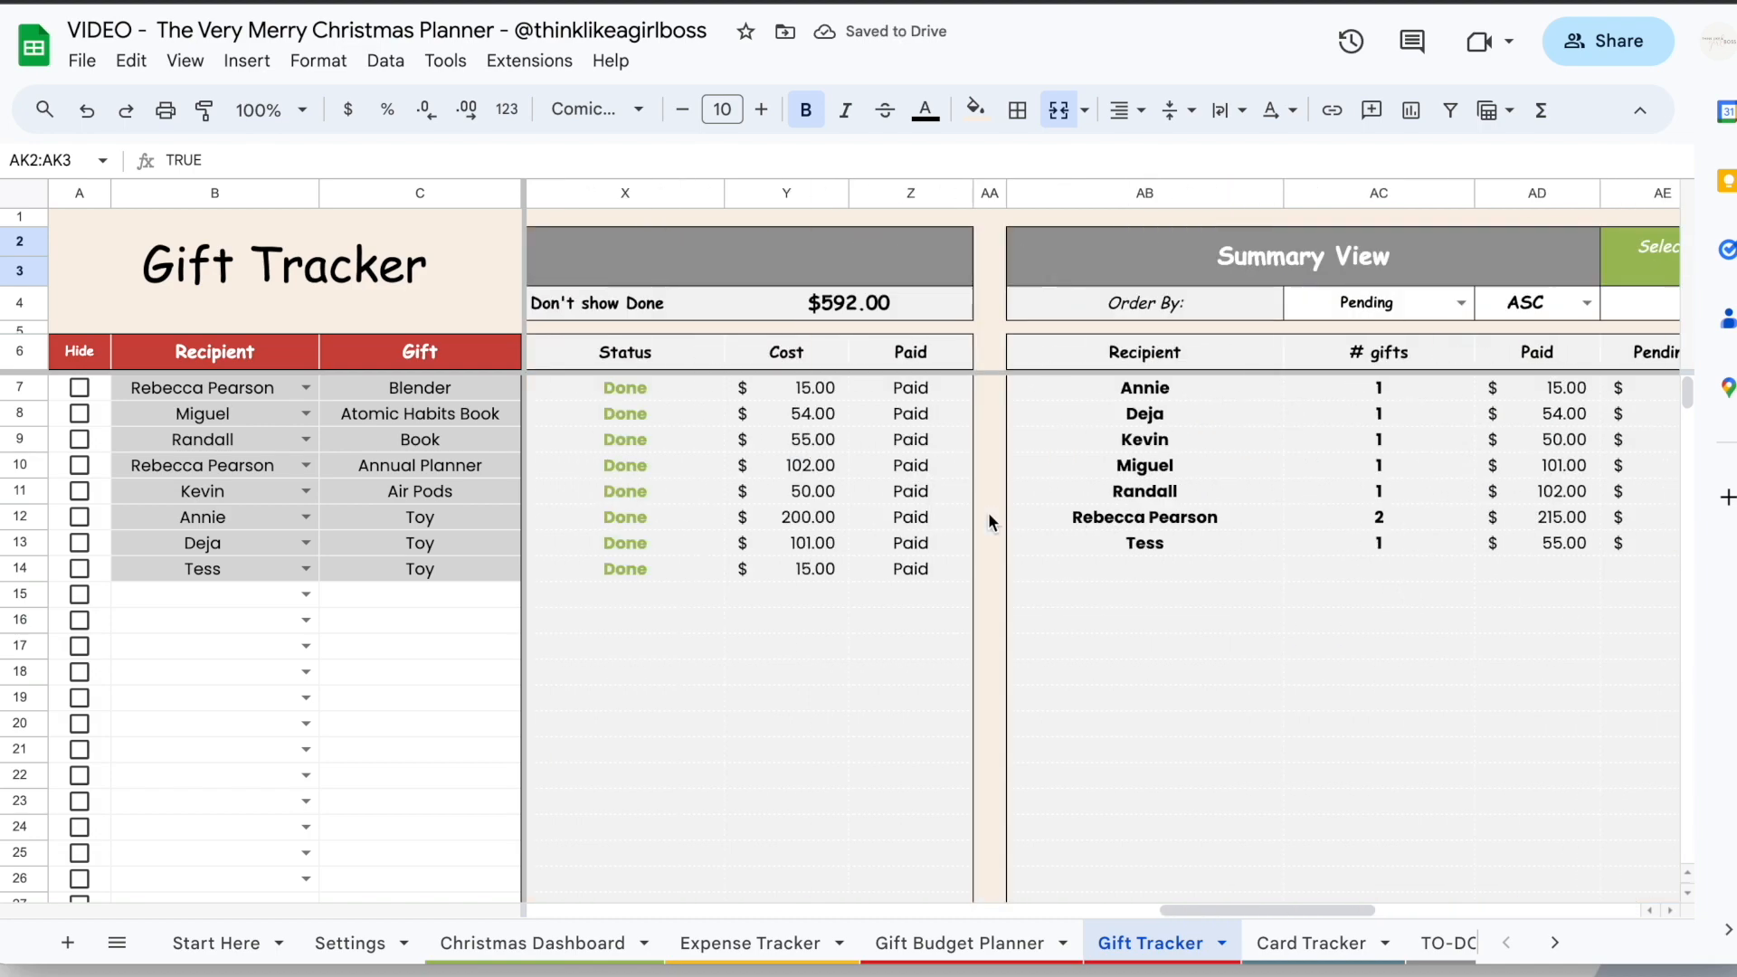
pyautogui.click(979, 561)
pyautogui.click(979, 543)
pyautogui.click(979, 517)
pyautogui.click(980, 491)
pyautogui.click(979, 465)
pyautogui.hscroll(15, 1068, 524)
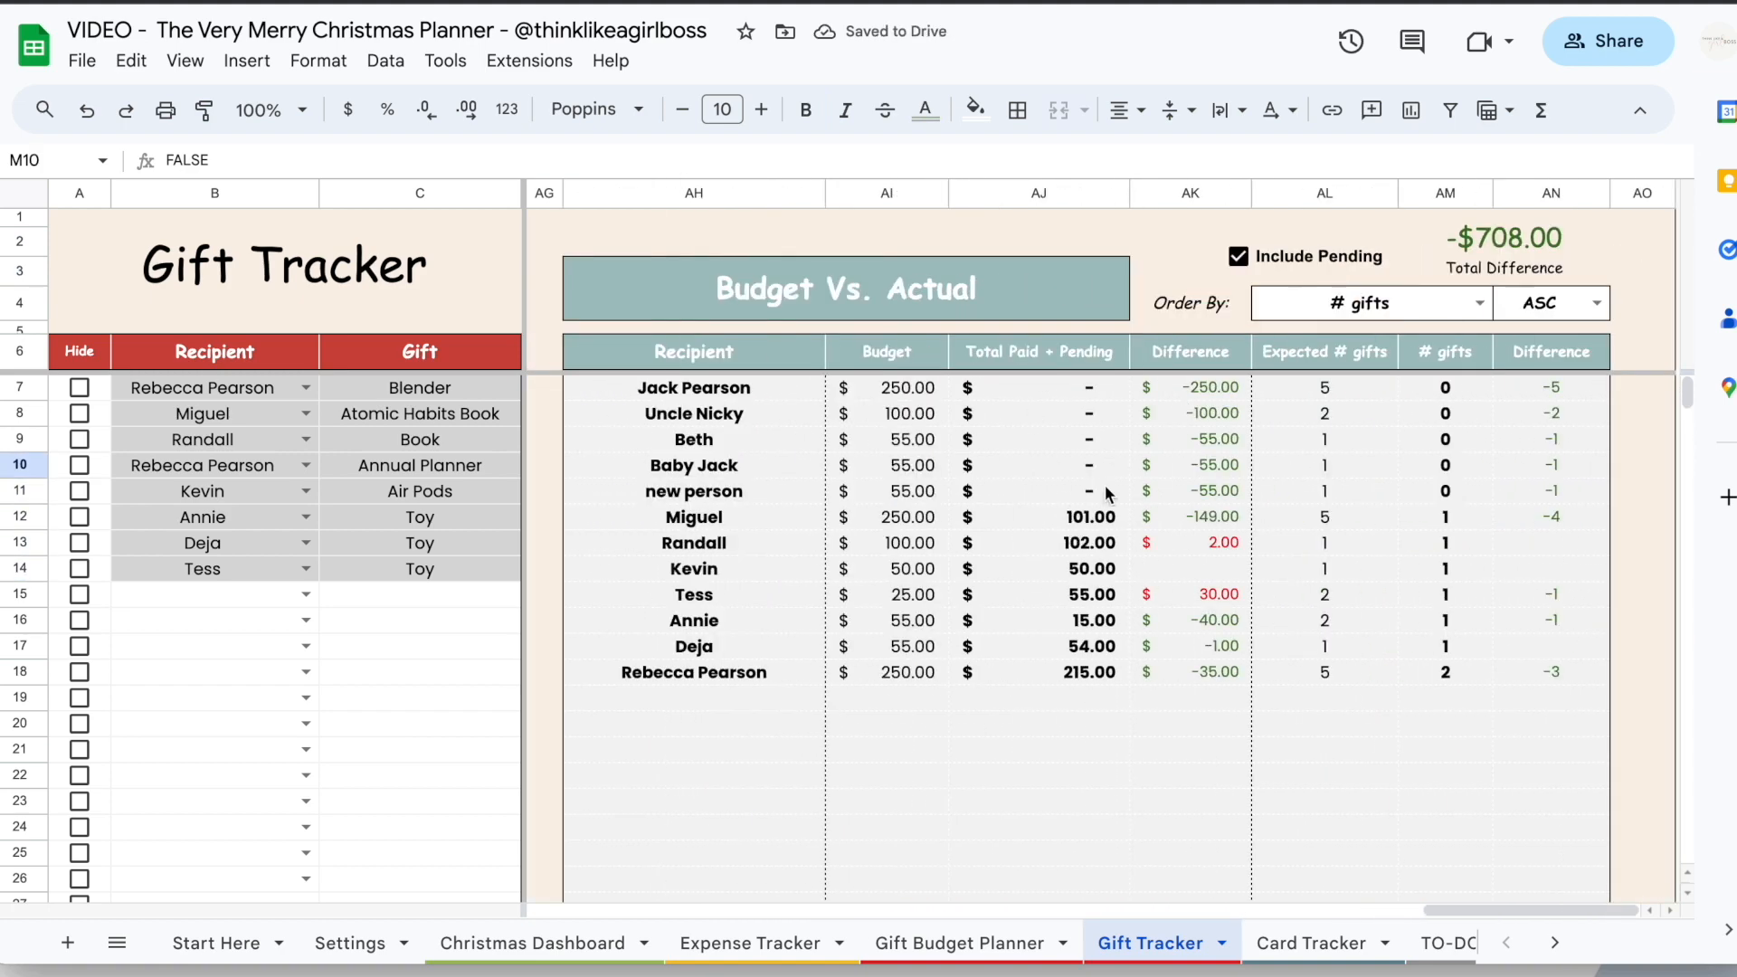
# Exclude pending amounts from the Budget Vs. Actual table and examine its Total Paid column
pyautogui.click(1238, 257)
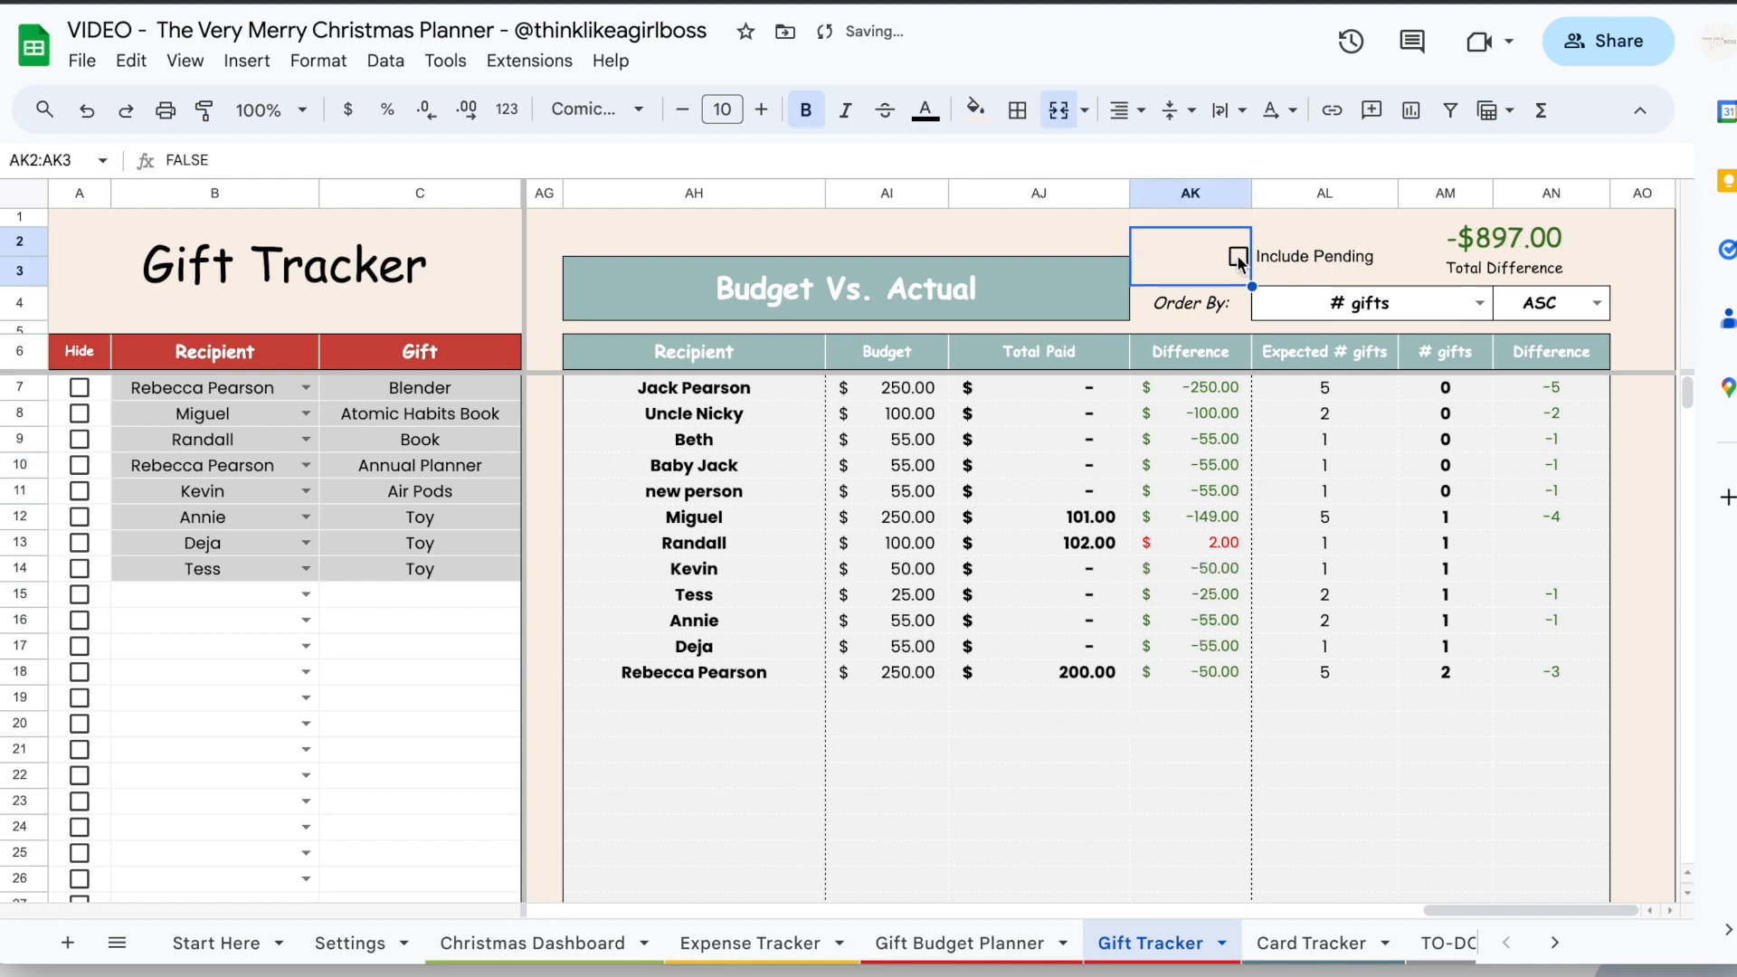
pyautogui.click(1045, 358)
pyautogui.moveTo(1052, 385); pyautogui.dragTo(1035, 703)
pyautogui.click(1030, 632)
# Review the unpaid gifts' costs in the Gift Tracker and try including pending amounts in Budget Left
pyautogui.hscroll(-5, 1030, 632)
pyautogui.hscroll(-10, 1030, 632)
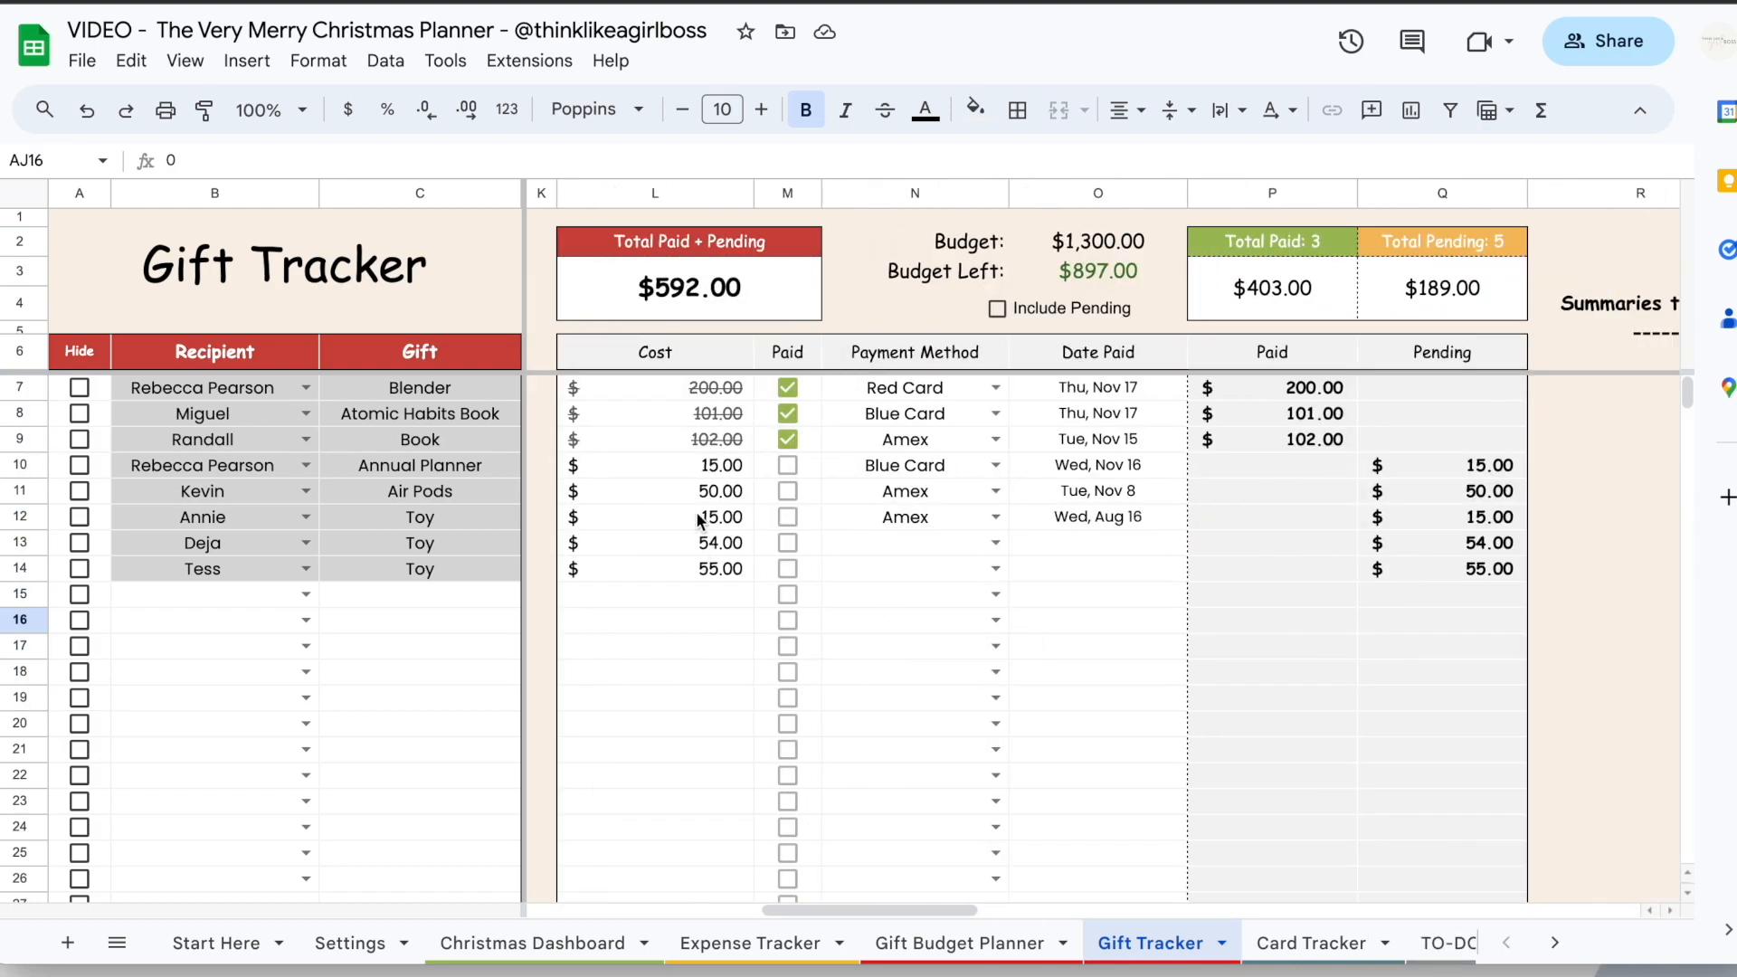
pyautogui.moveTo(692, 463); pyautogui.dragTo(690, 622)
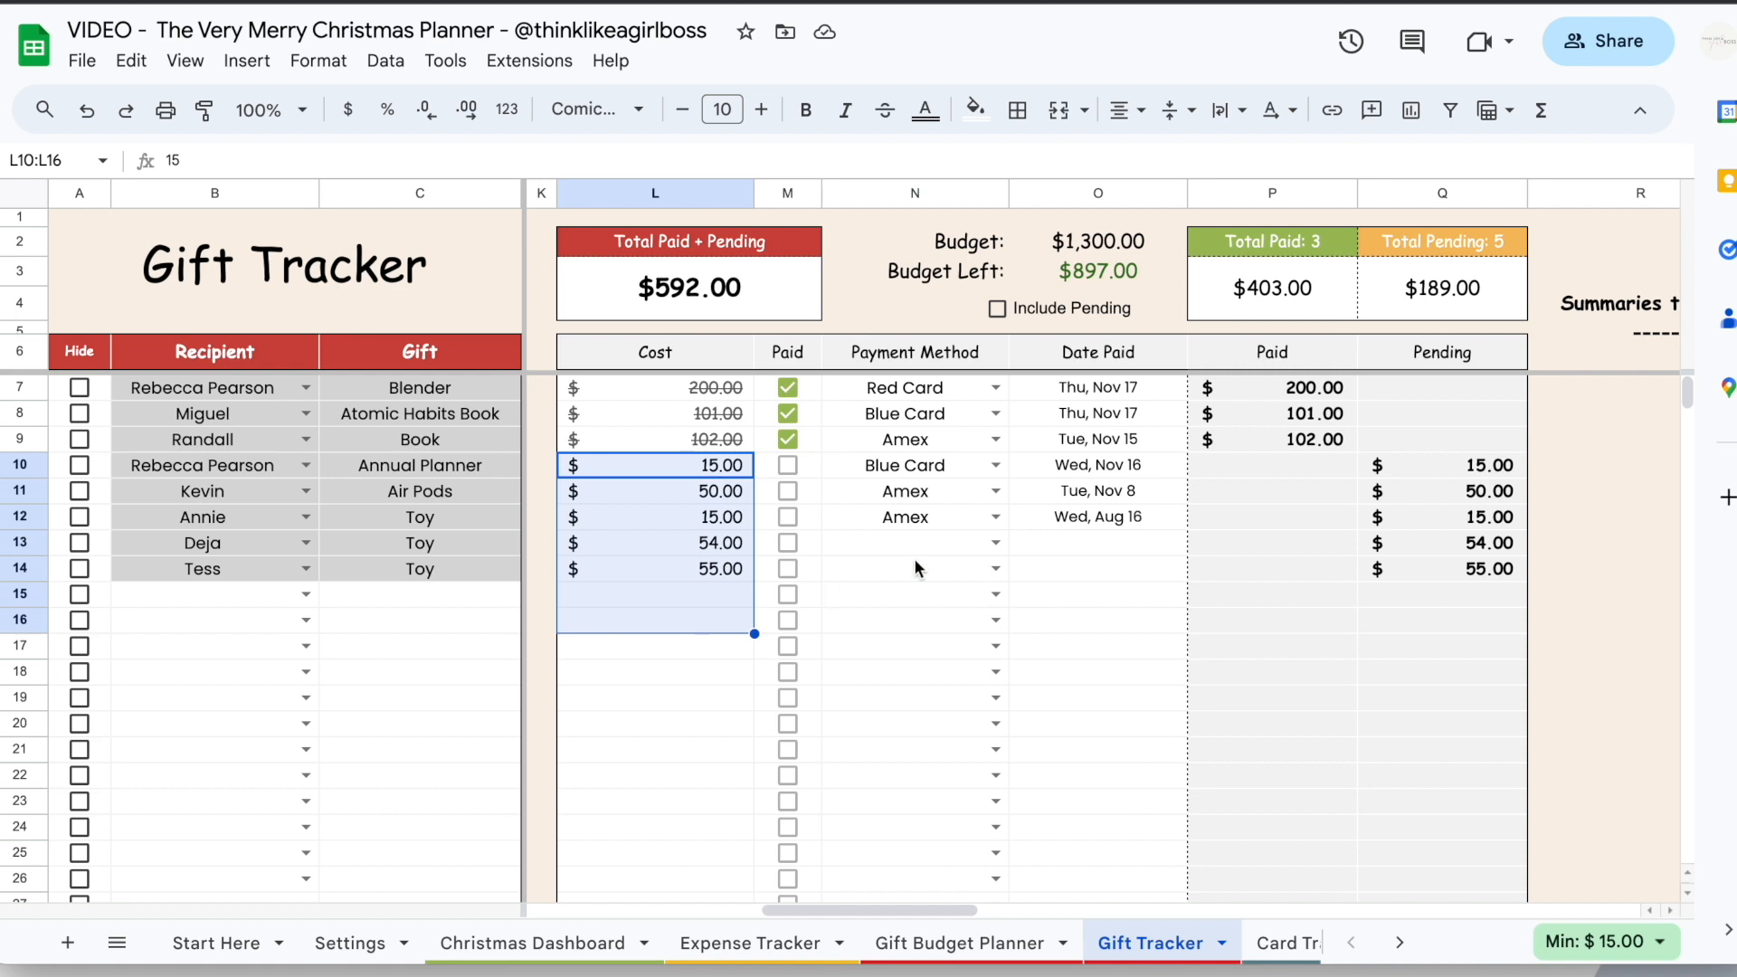
pyautogui.click(997, 309)
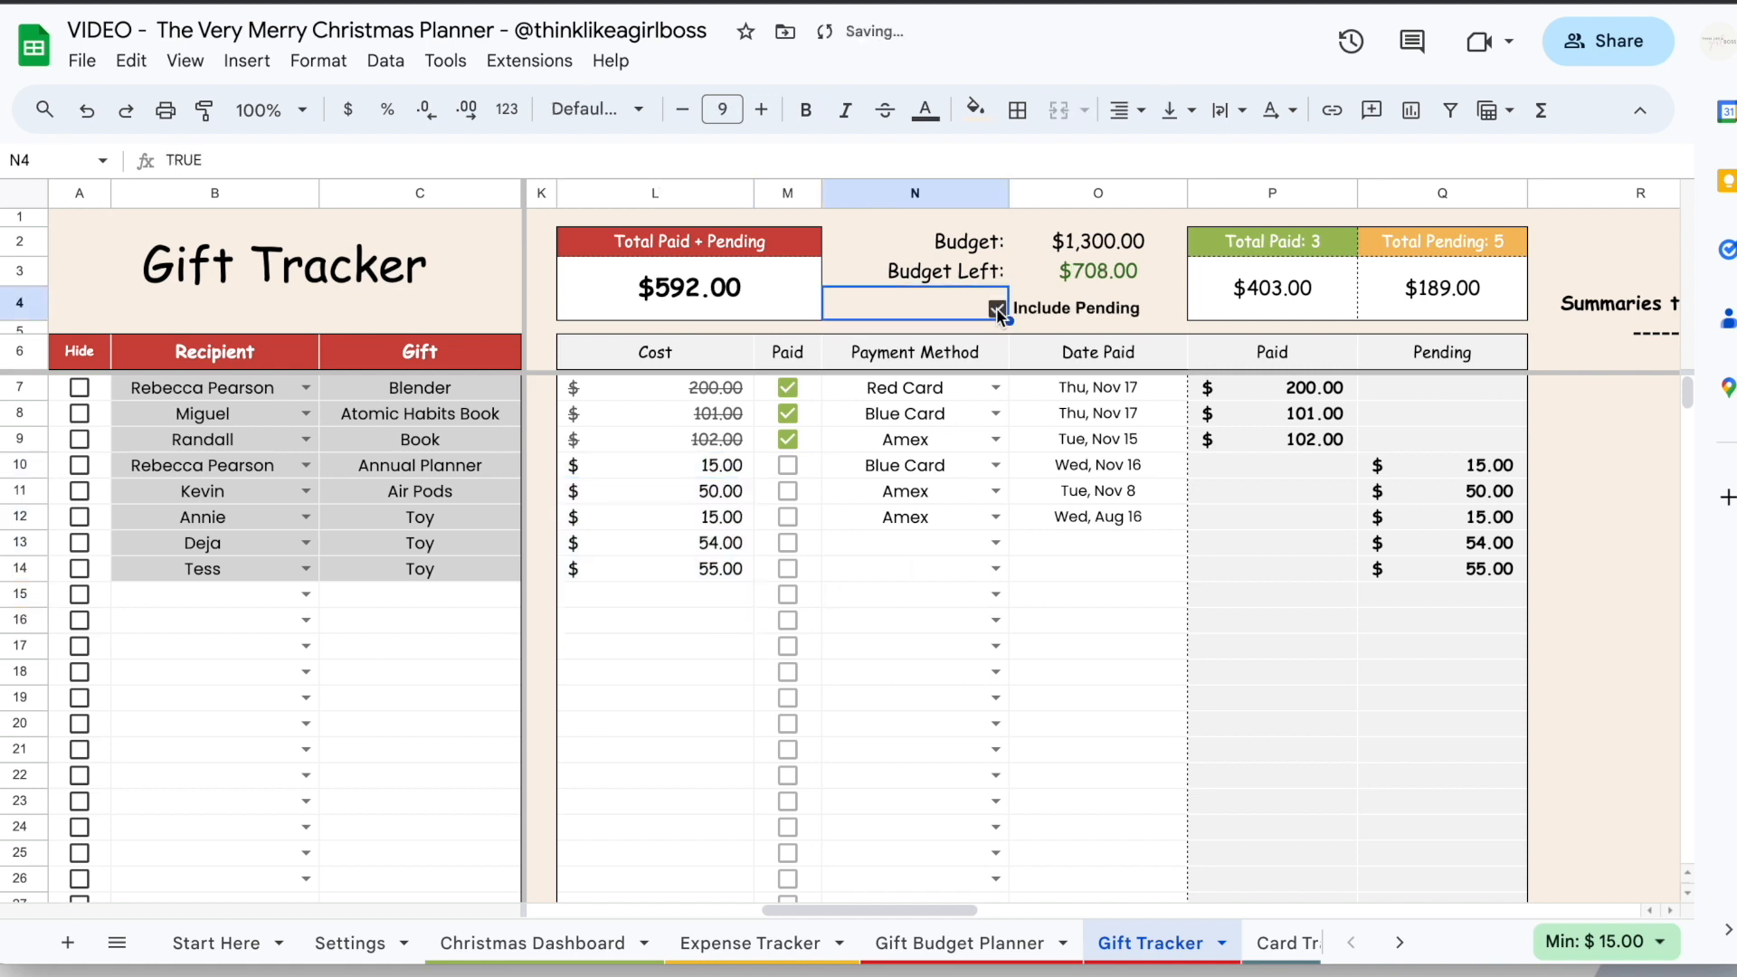
pyautogui.click(997, 308)
# Recheck the Budget Vs. Actual table and the gift list, and view the automated gift transactions on the Expense Tracker sheet
pyautogui.hscroll(10, 1120, 889)
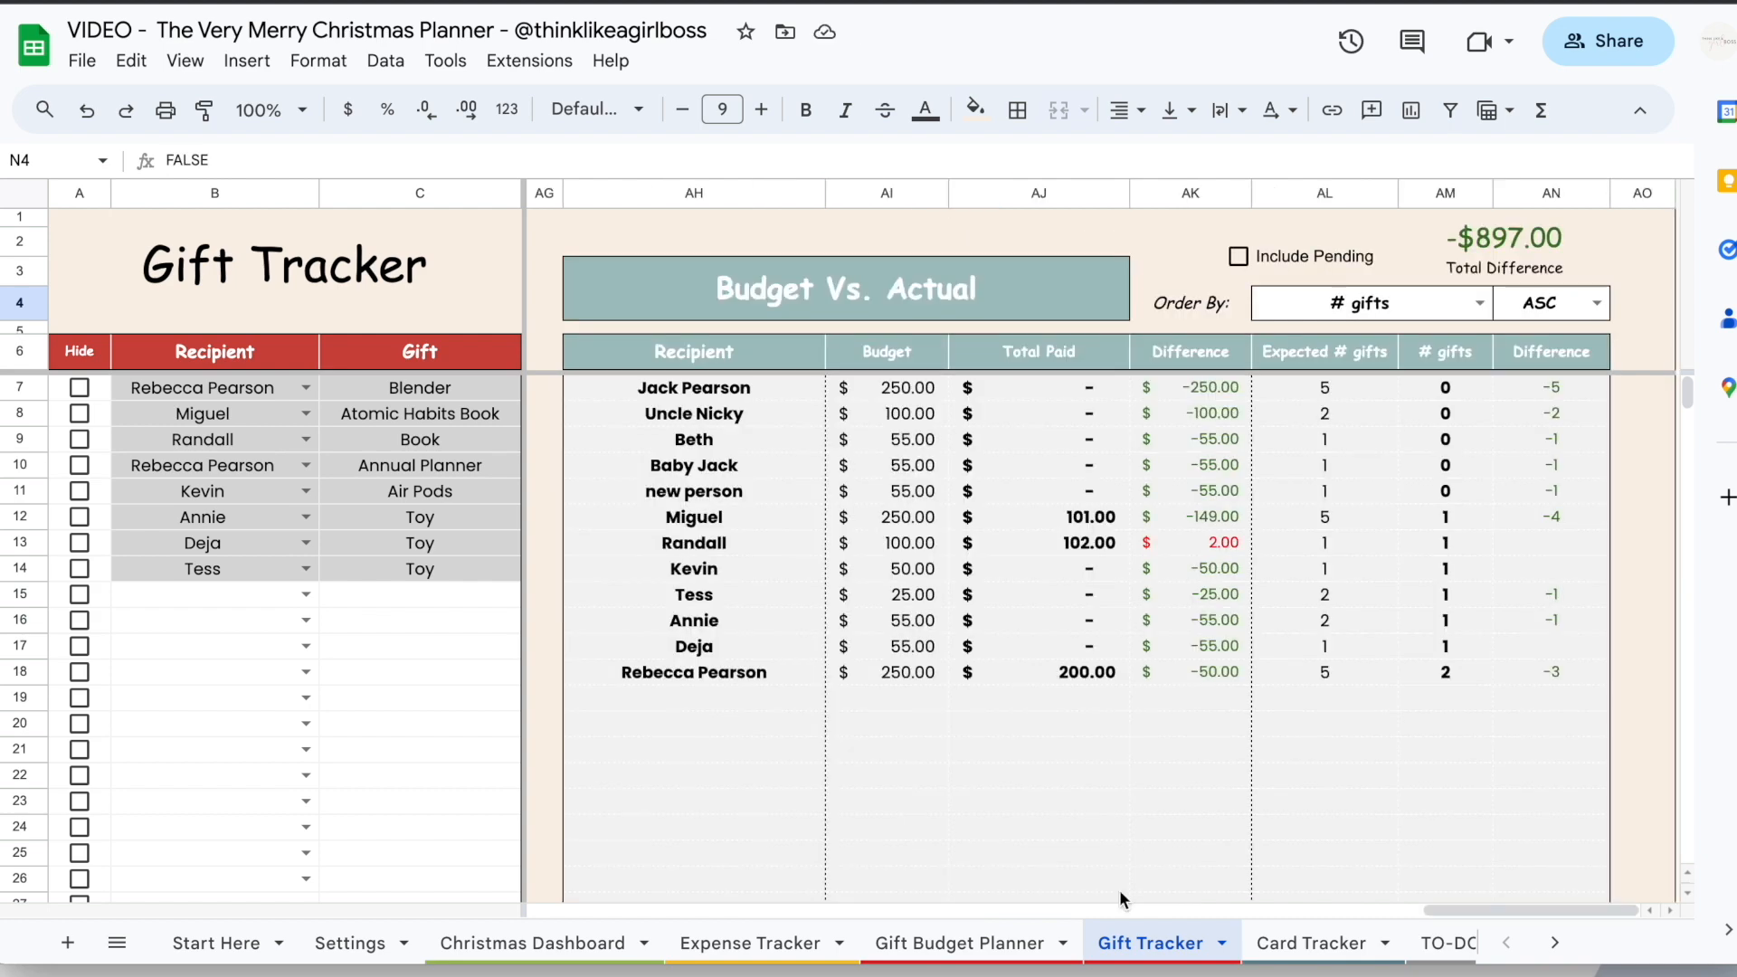
pyautogui.hscroll(-10, 983, 684)
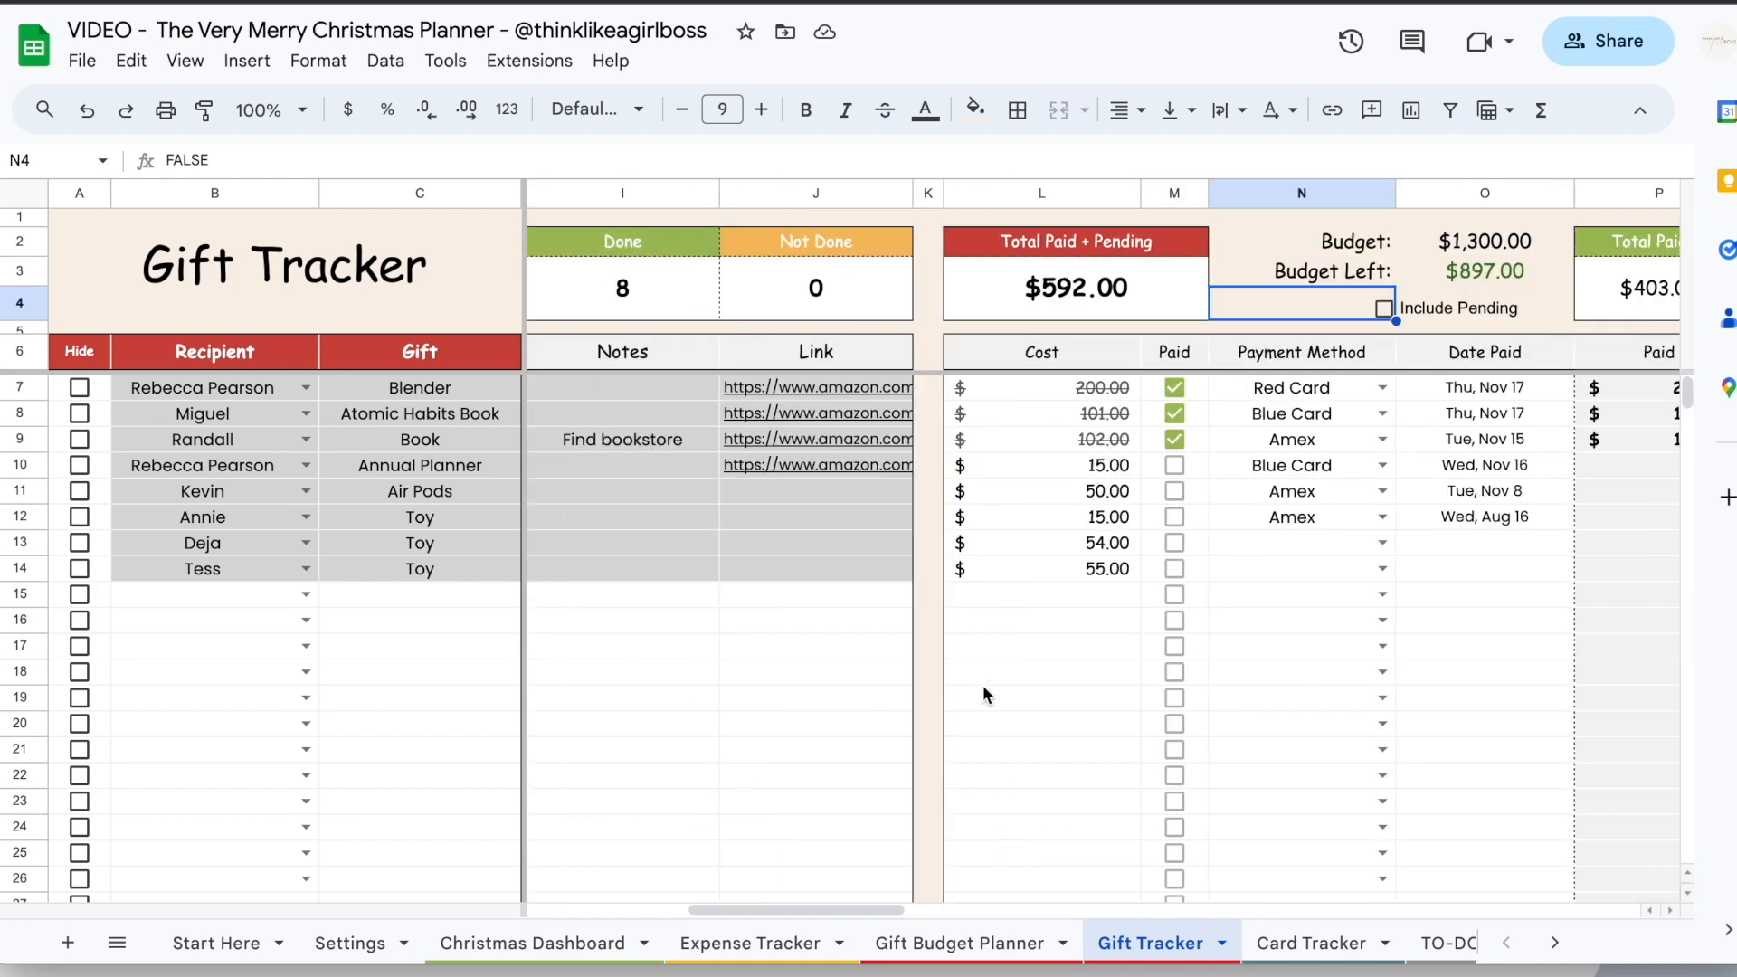
pyautogui.hscroll(-5, 983, 684)
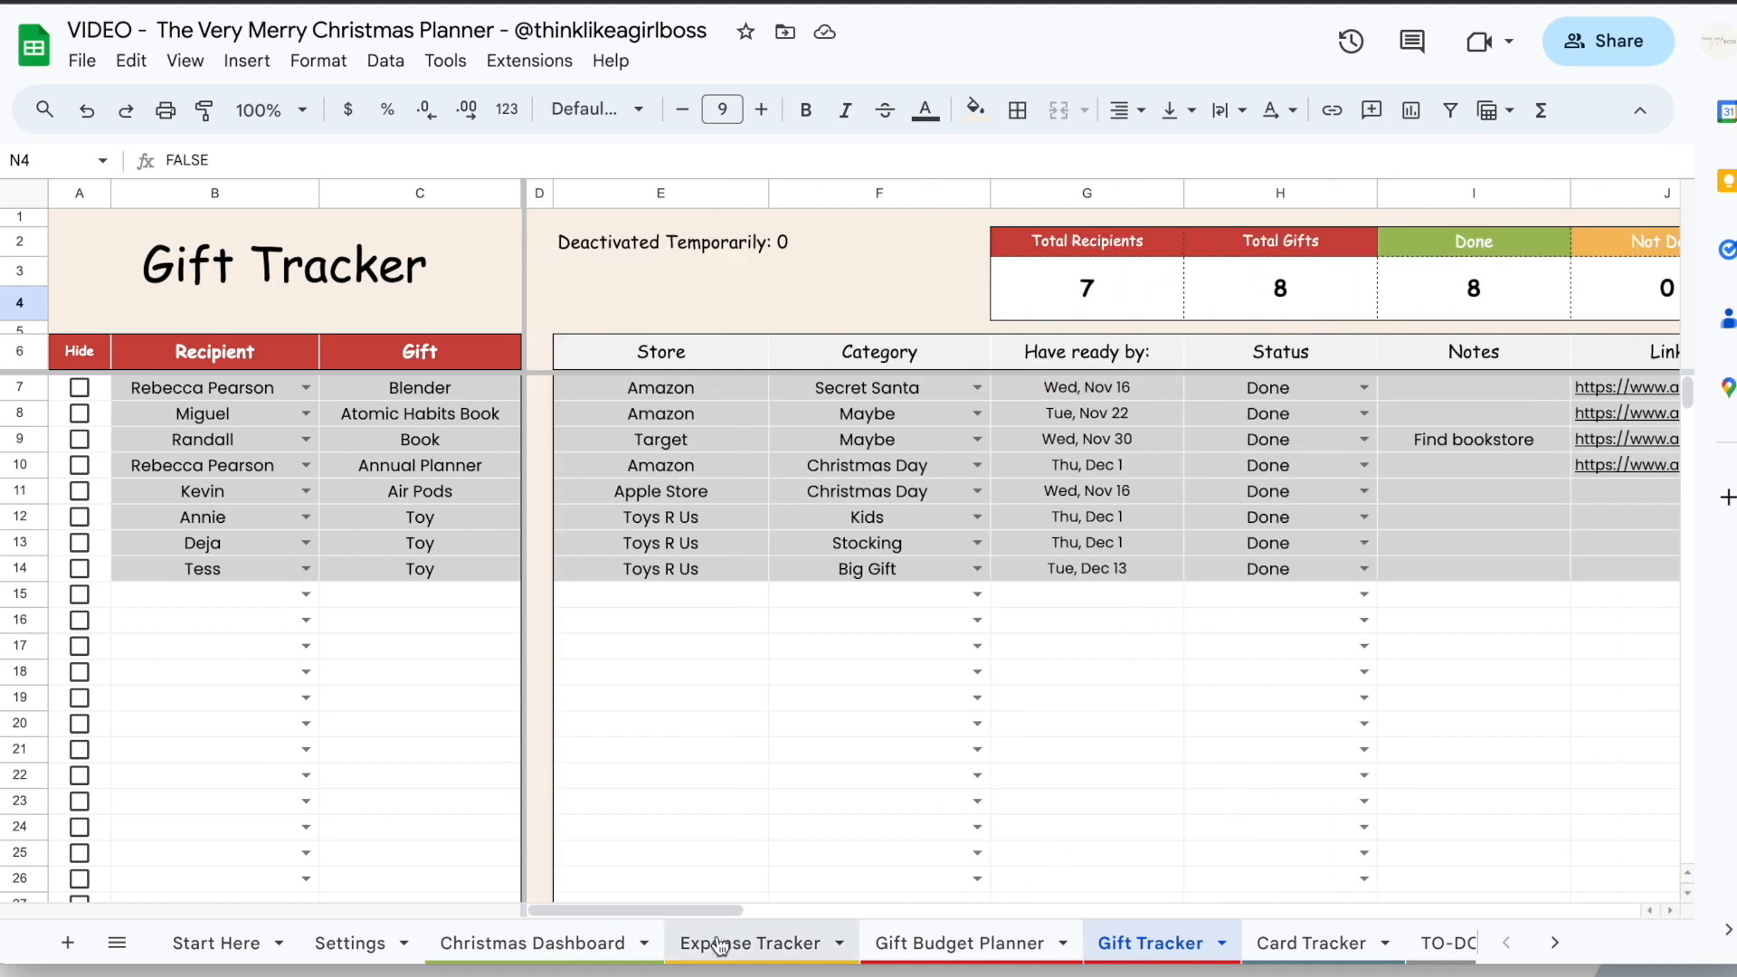
pyautogui.click(719, 946)
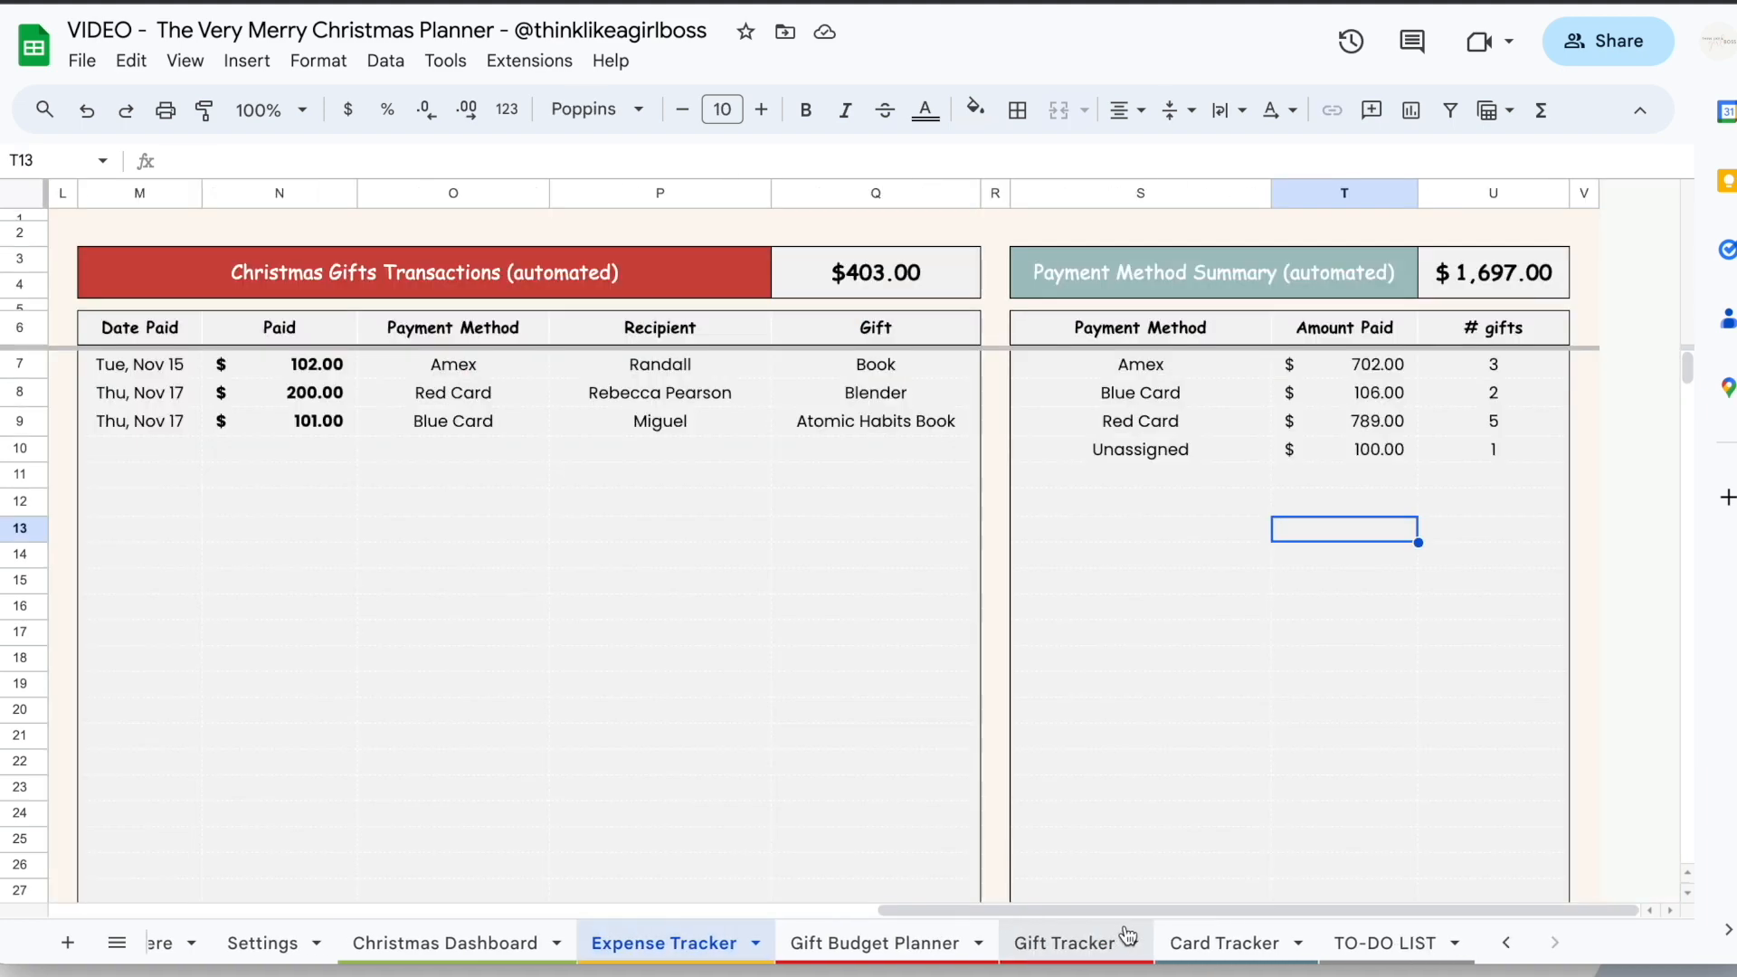
# Open the Card Tracker sheet and clear the Sent marks of the cards in rows 7 to 14
pyautogui.click(1226, 945)
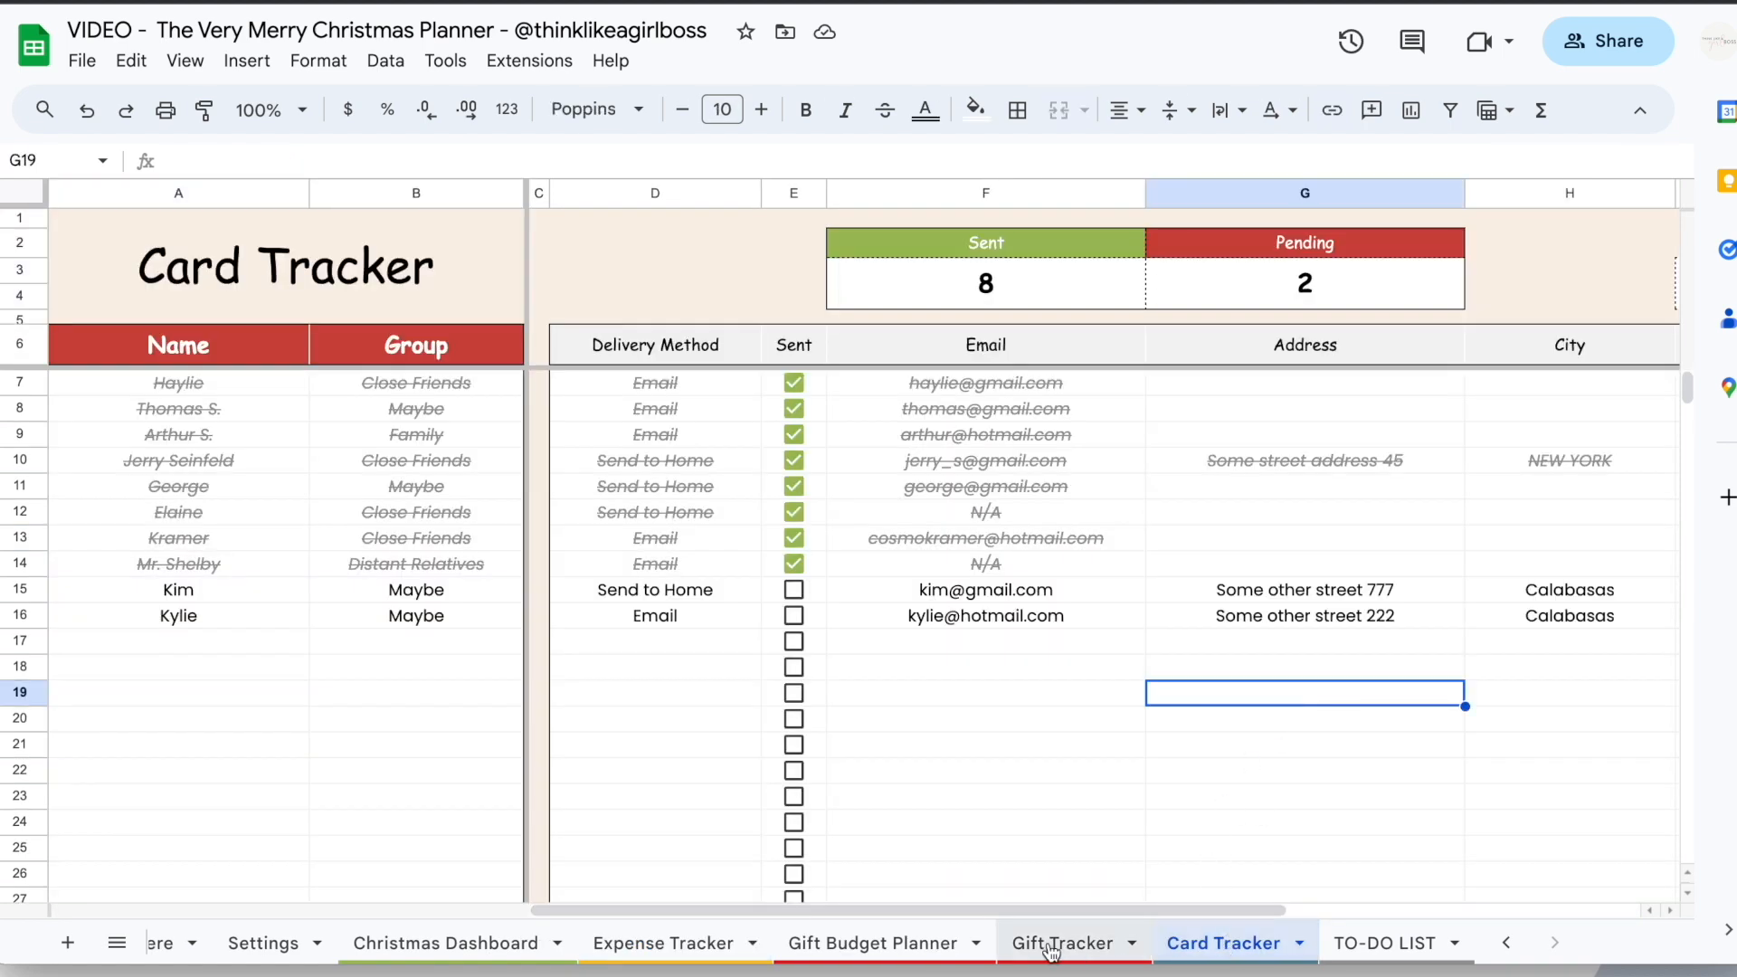
pyautogui.click(794, 564)
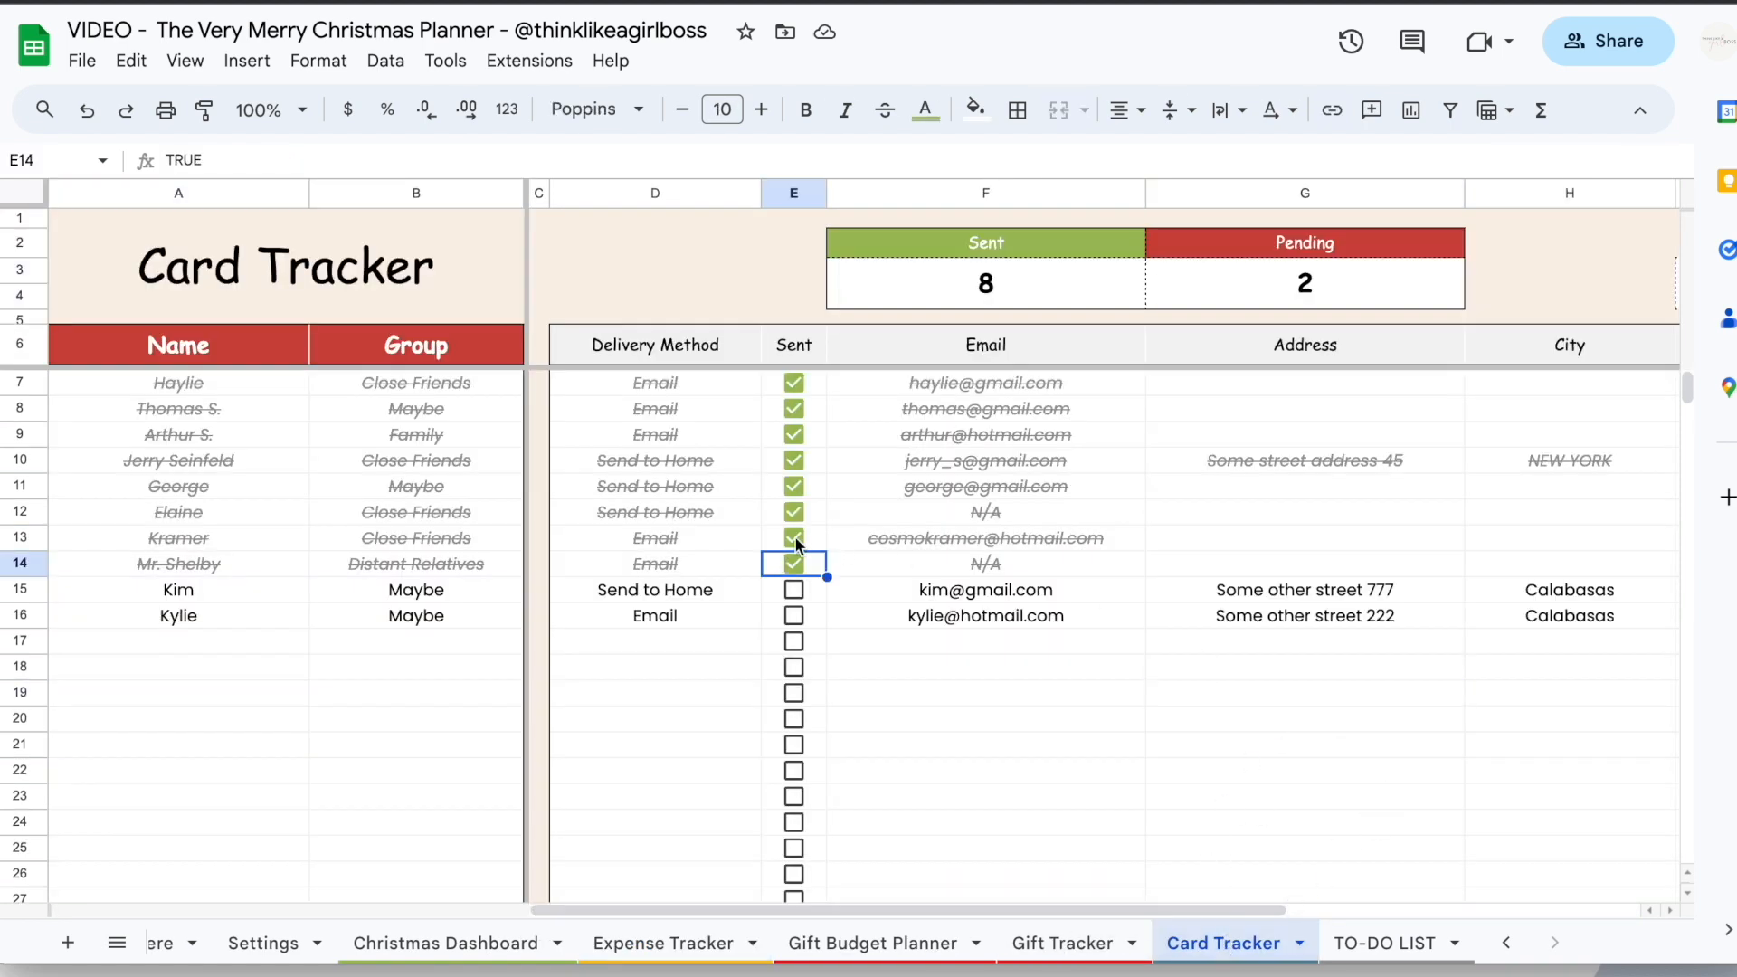
pyautogui.click(794, 537)
pyautogui.click(793, 512)
pyautogui.click(793, 486)
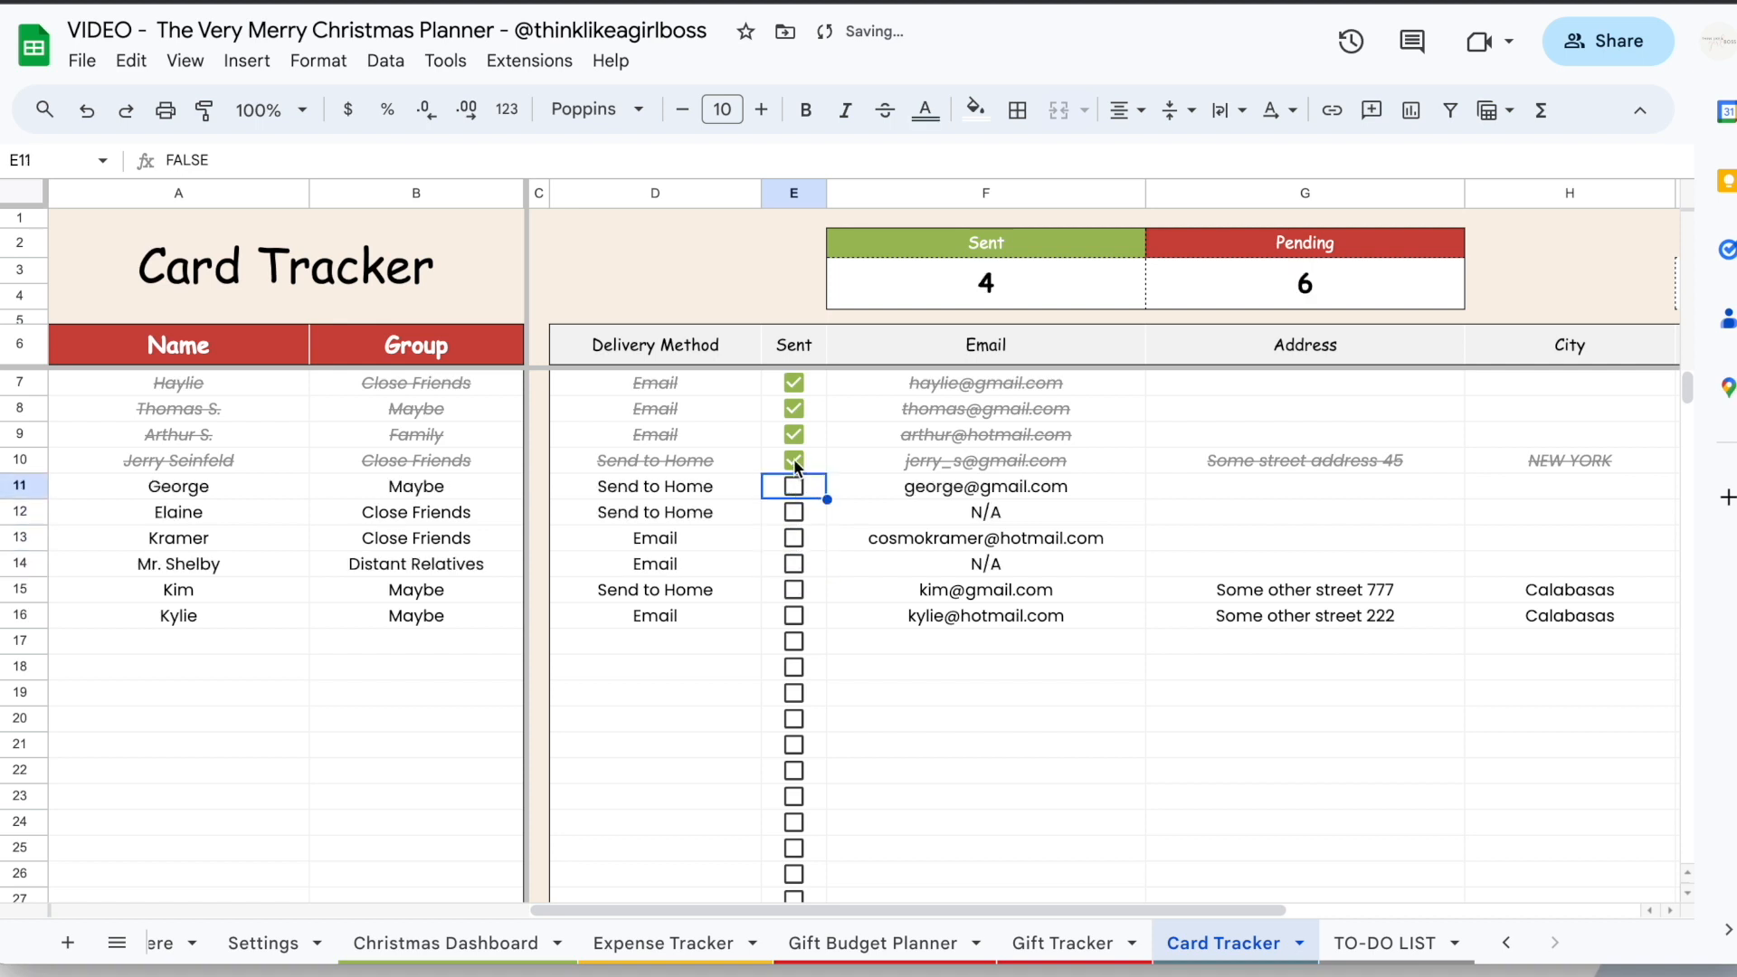
pyautogui.click(794, 461)
pyautogui.click(794, 434)
pyautogui.click(794, 409)
pyautogui.click(794, 382)
# Examine the Card Tracker's name, group, delivery method, email, address and progress fields
pyautogui.click(384, 572)
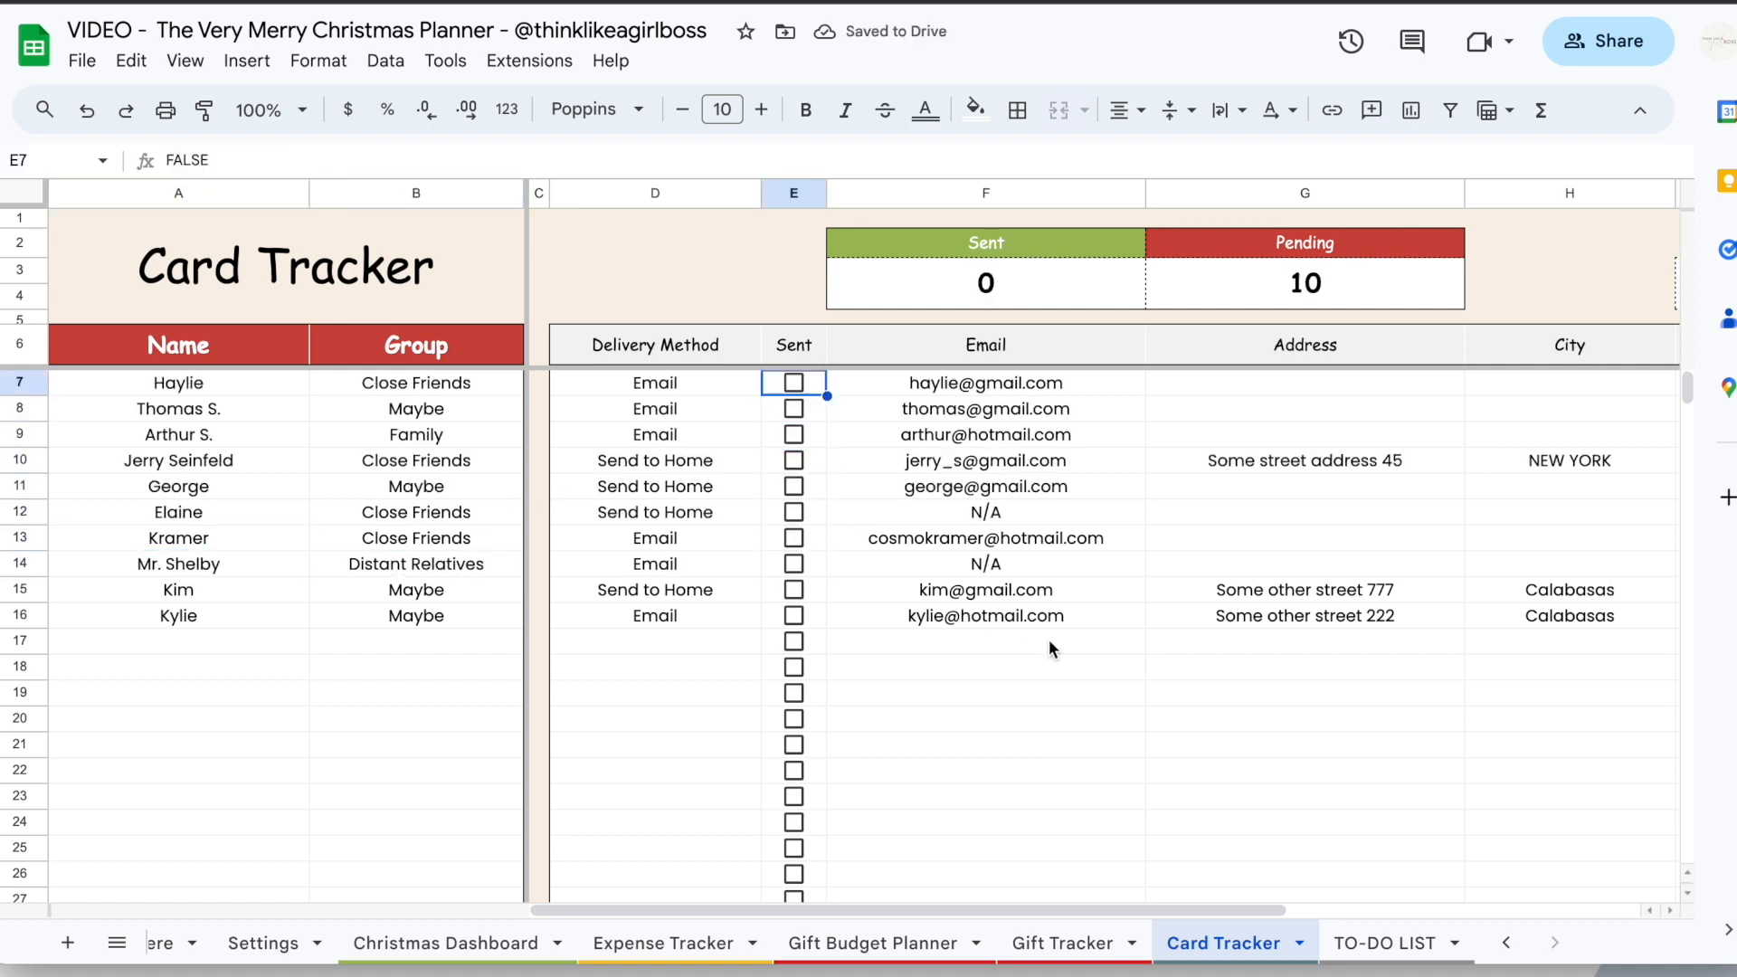
pyautogui.hscroll(5, 1050, 638)
pyautogui.hscroll(-5, 1050, 639)
pyautogui.click(234, 443)
pyautogui.hscroll(5, 1064, 436)
pyautogui.hscroll(-5, 1064, 436)
pyautogui.click(371, 489)
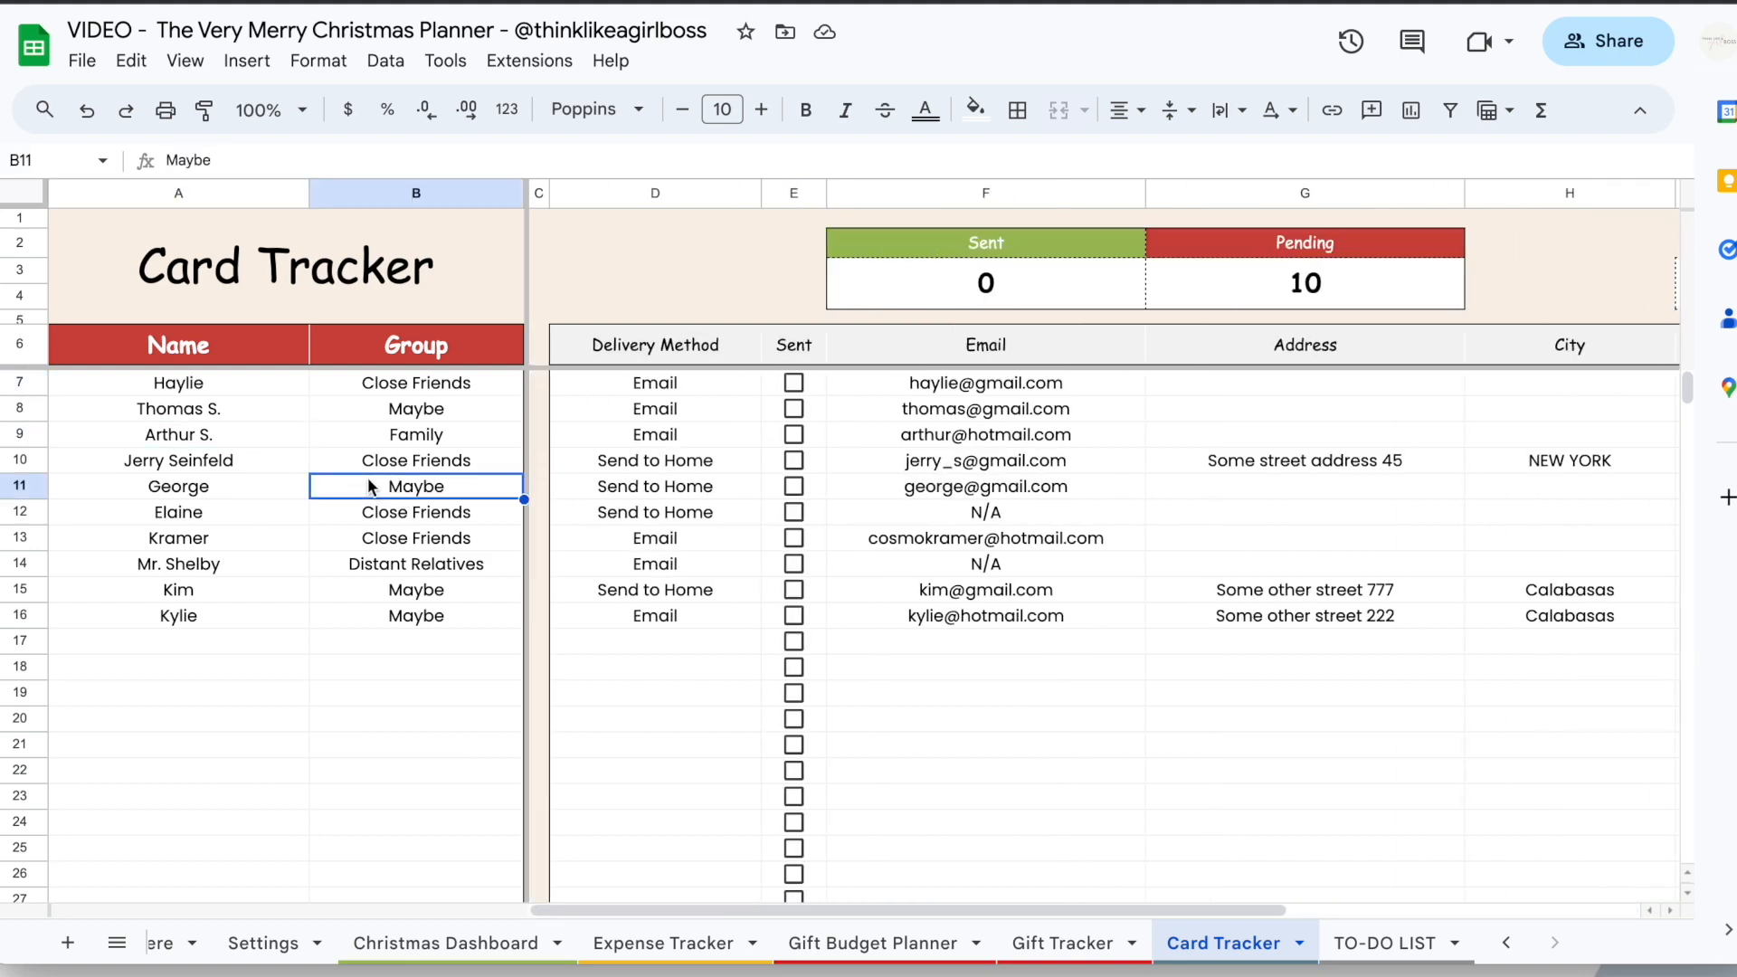
pyautogui.click(1214, 540)
pyautogui.hscroll(5, 1214, 543)
pyautogui.hscroll(-5, 1214, 540)
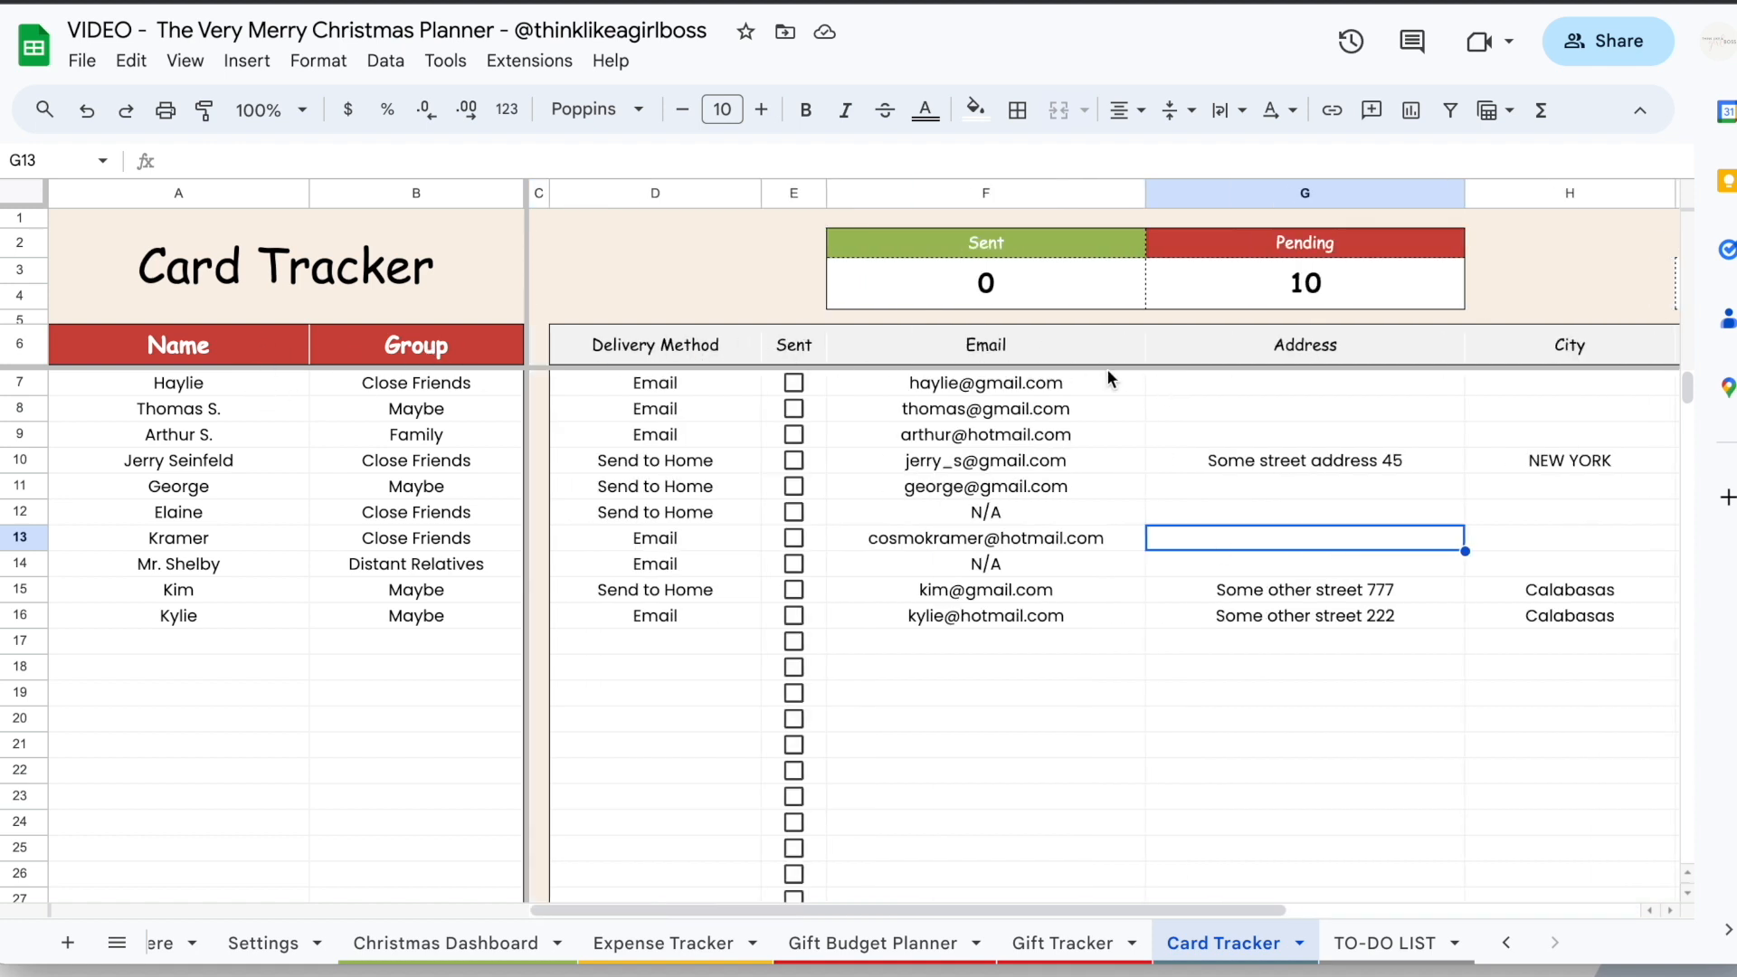
pyautogui.hscroll(1, 1055, 524)
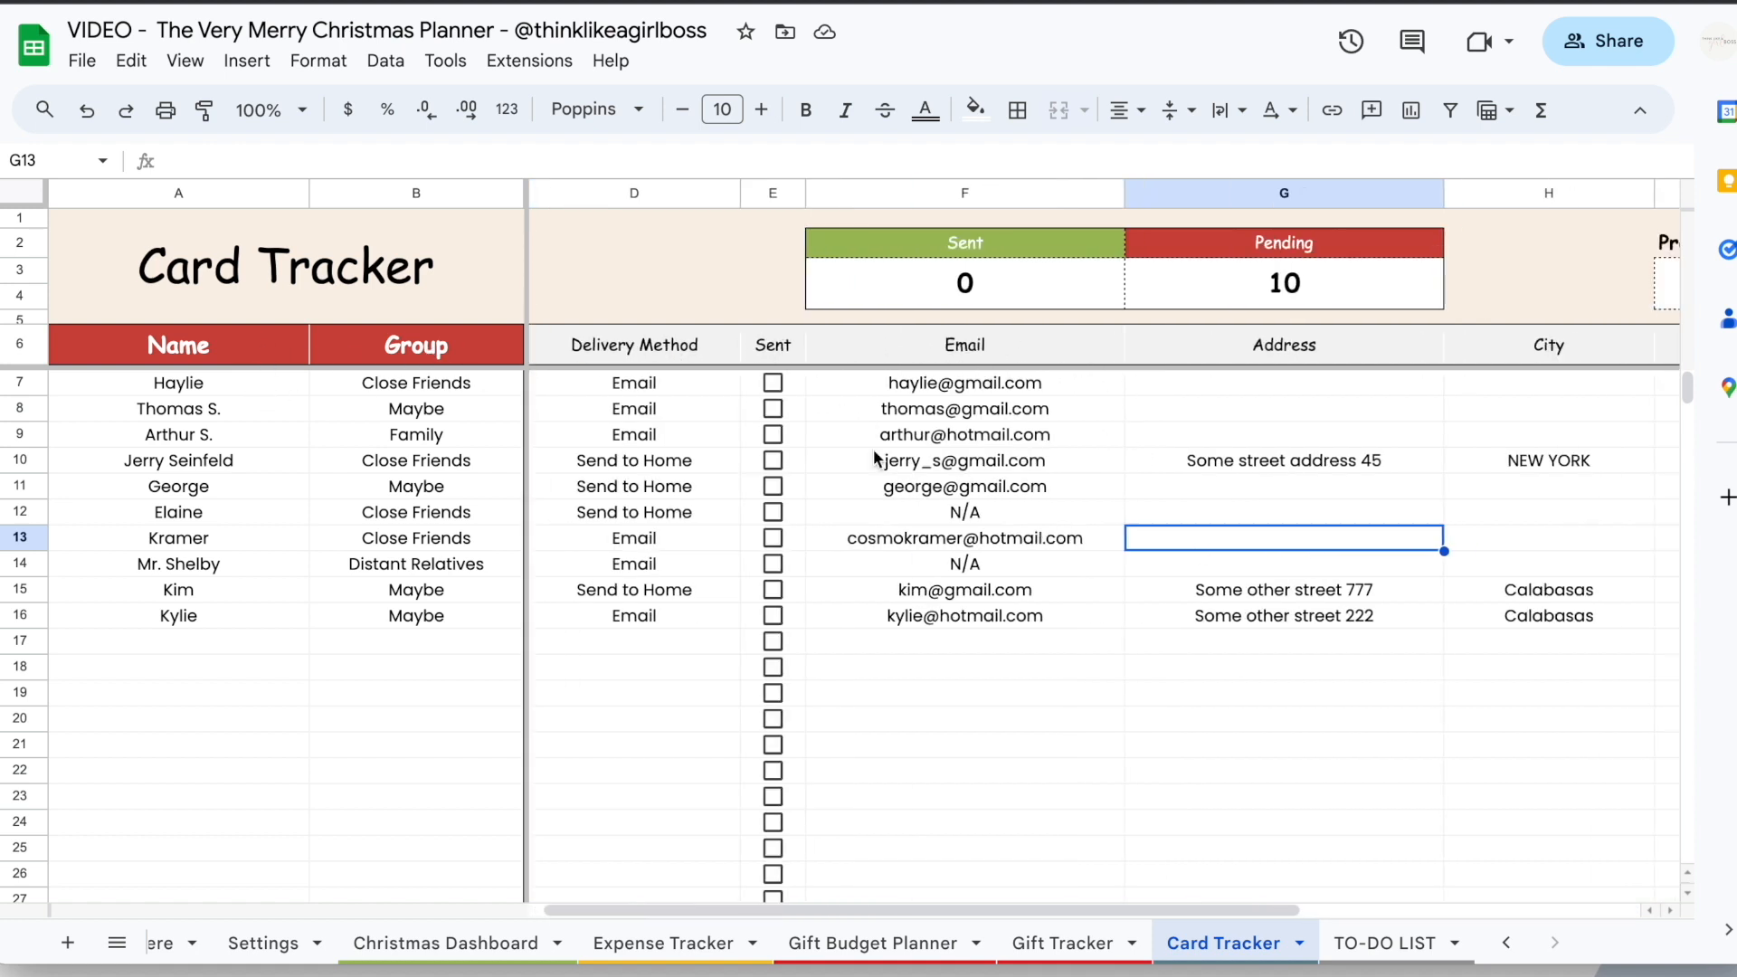
# Mark the cards in rows 7 to 10 as Sent and check the Progress bar
pyautogui.click(773, 383)
pyautogui.click(773, 408)
pyautogui.click(773, 434)
pyautogui.click(773, 461)
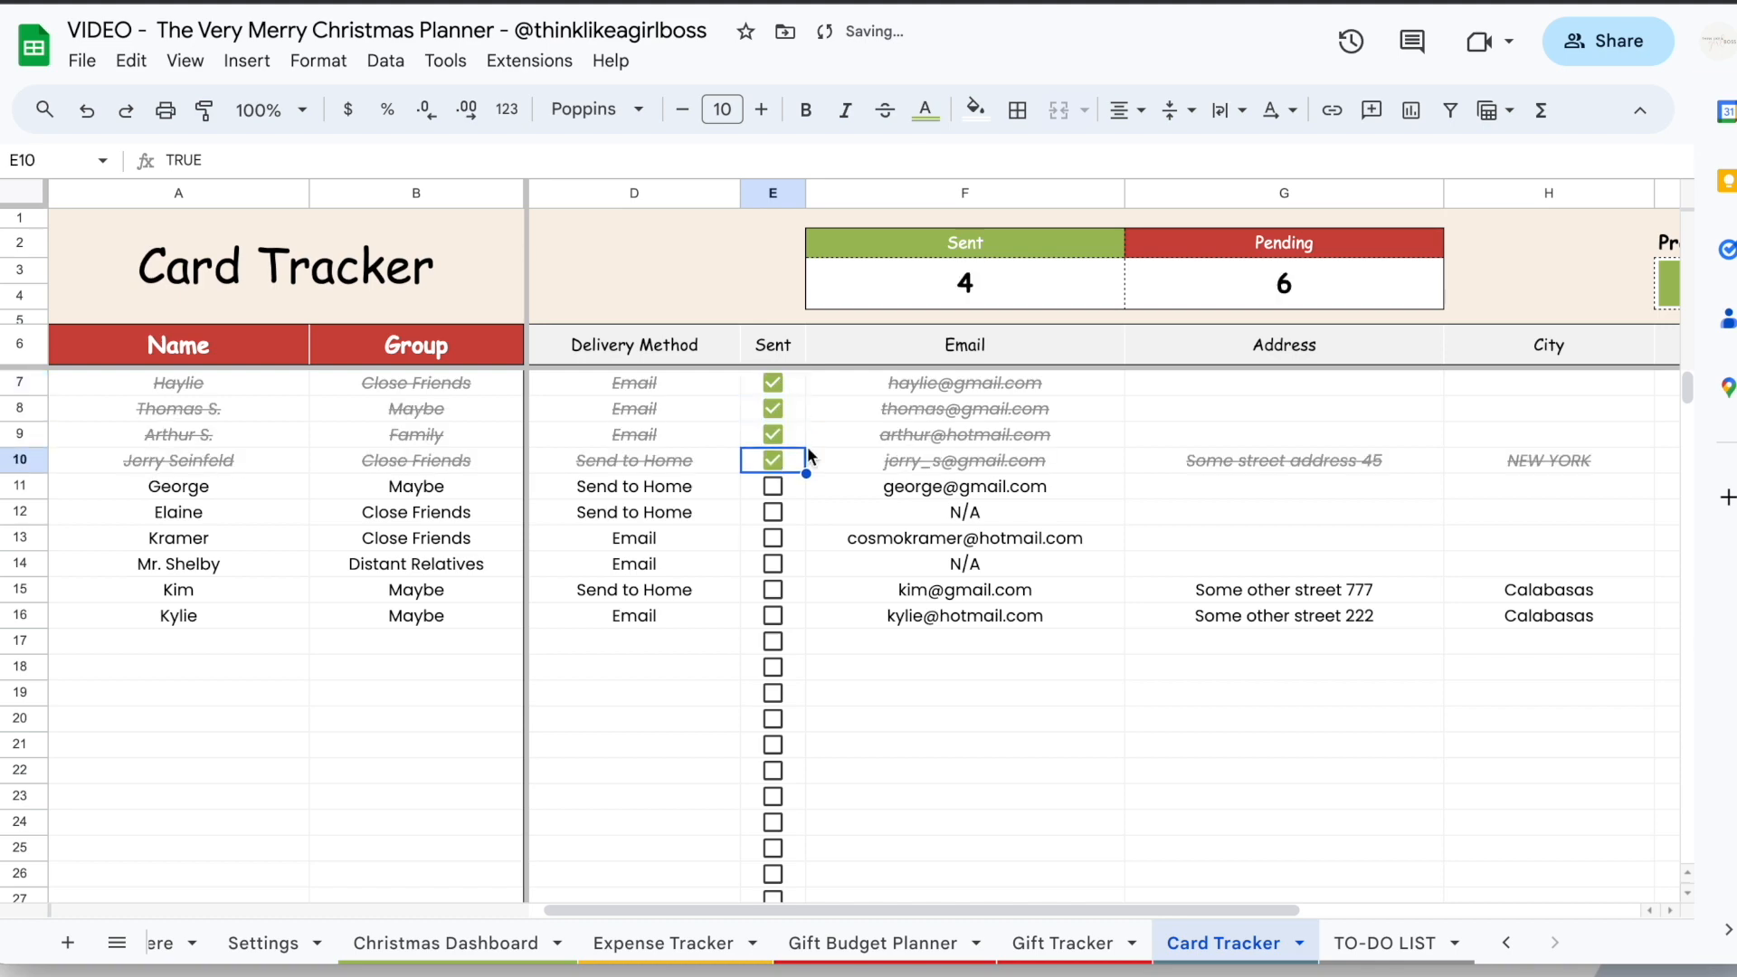
pyautogui.hscroll(4, 1249, 502)
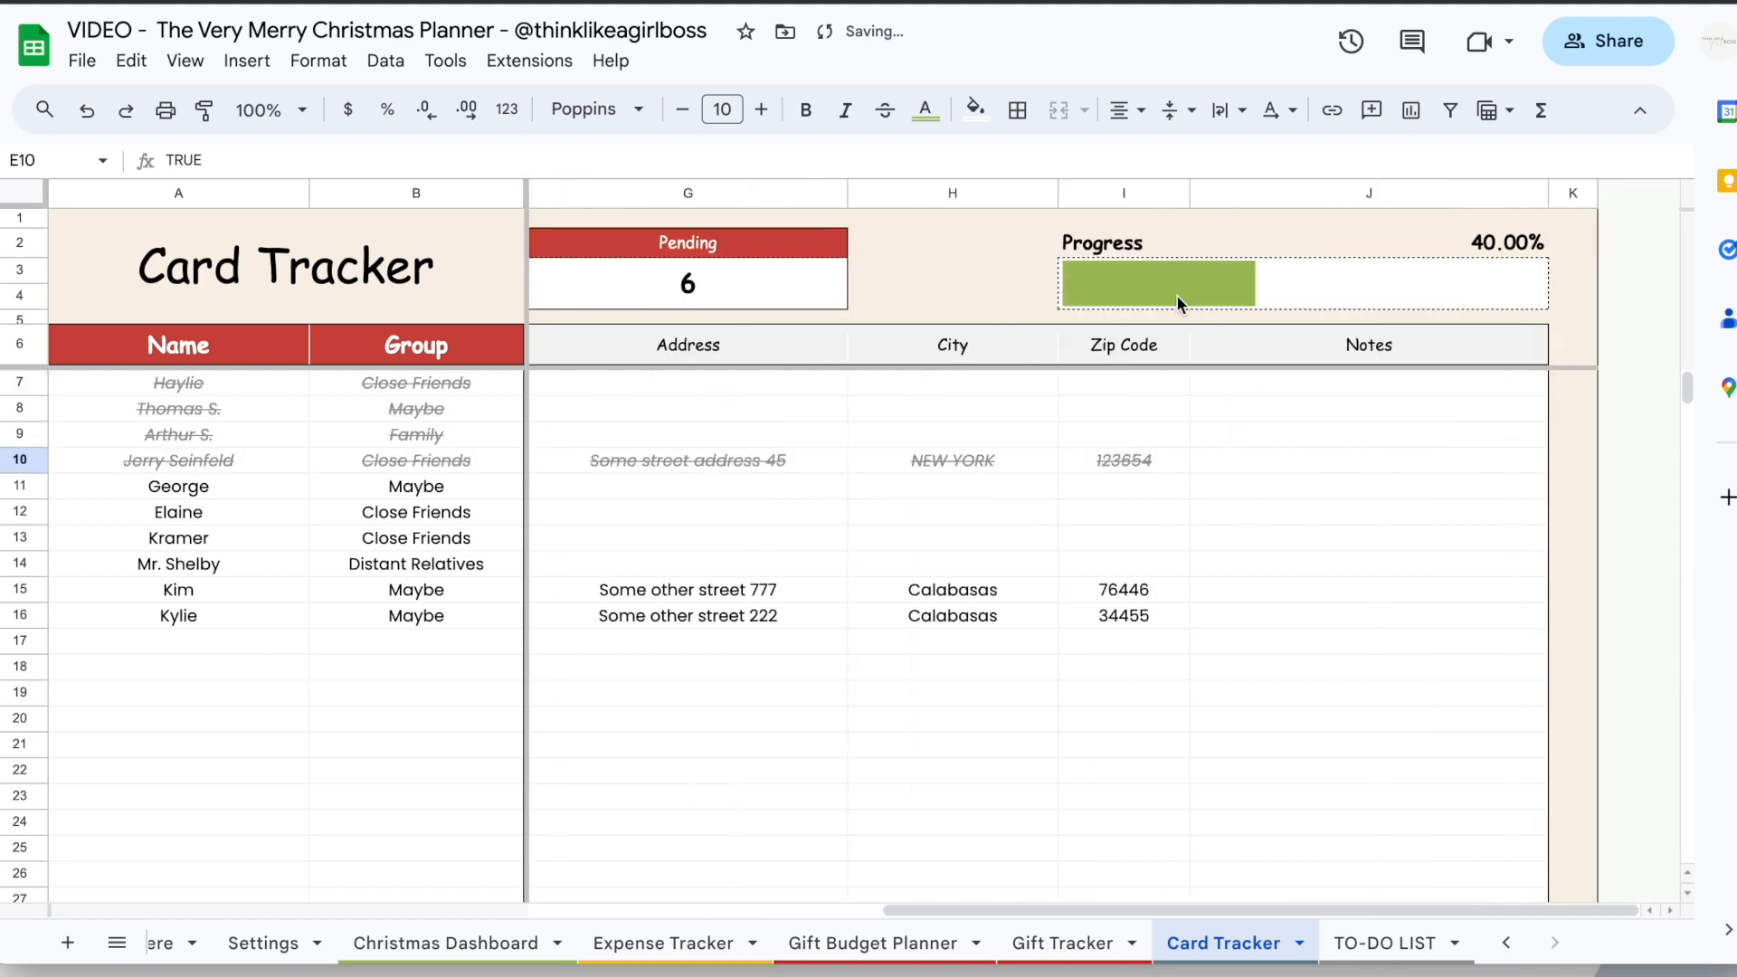
pyautogui.hscroll(-4, 1102, 499)
# Mark the remaining cards in rows 11 to 16 as Sent
pyautogui.click(773, 486)
pyautogui.click(772, 513)
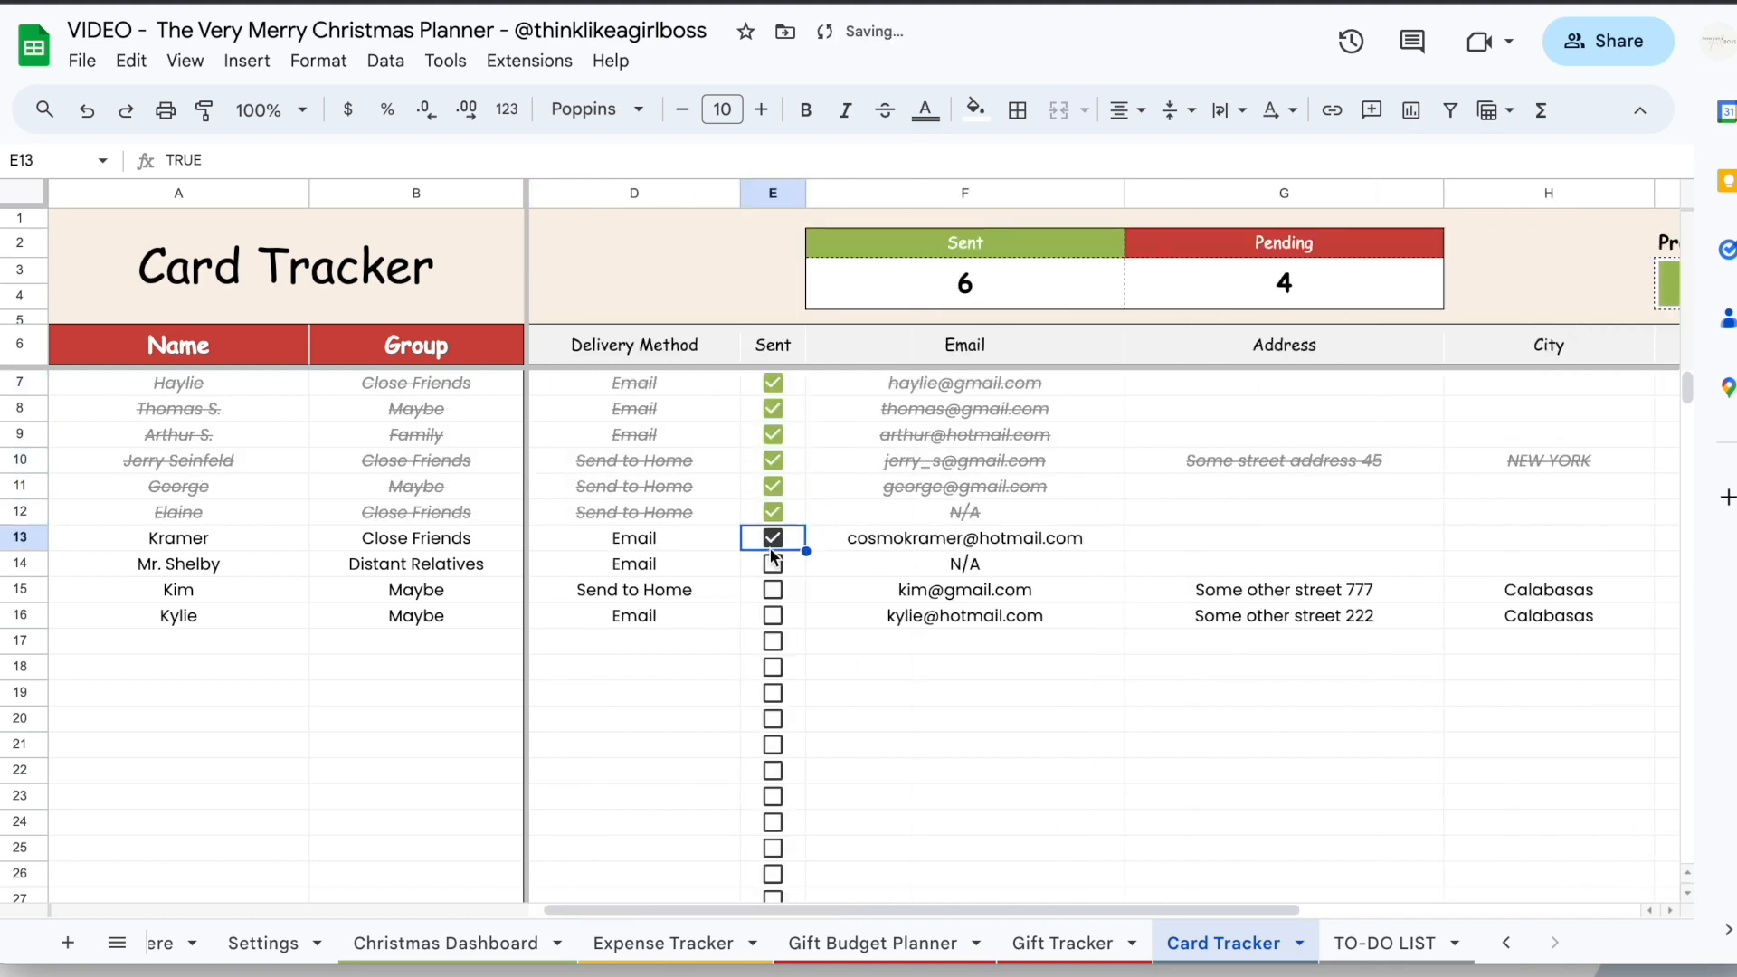
pyautogui.click(773, 537)
pyautogui.click(772, 563)
pyautogui.click(773, 589)
pyautogui.click(772, 615)
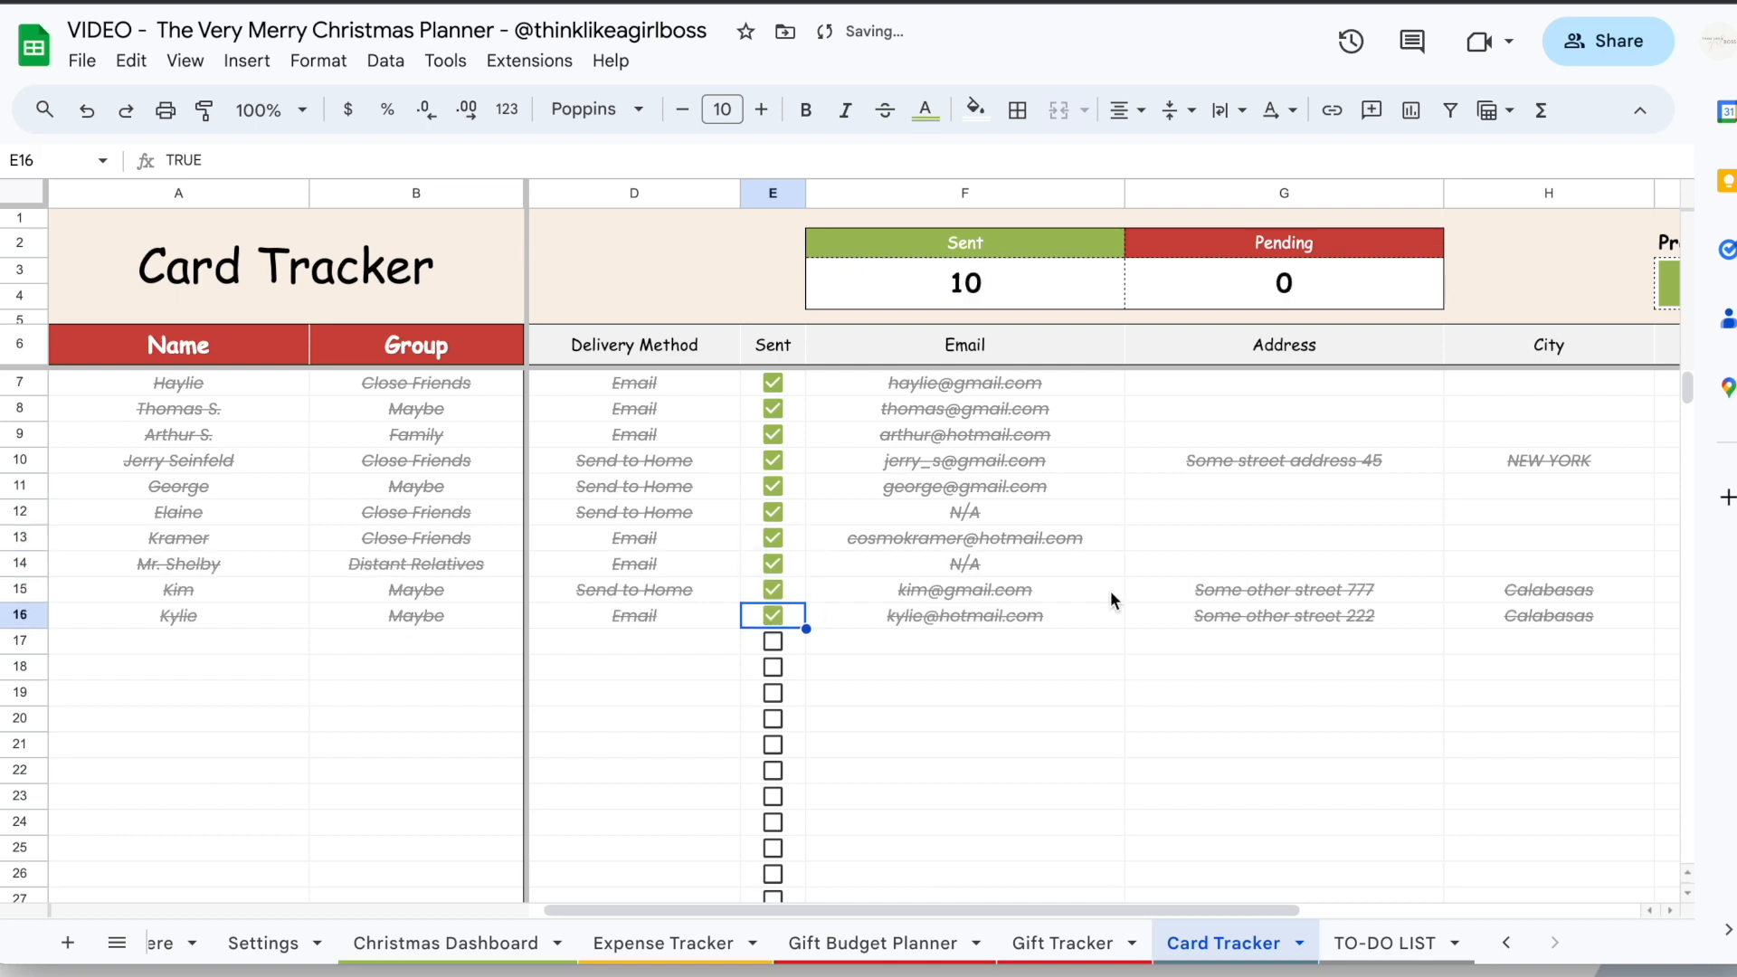
# Clear the Sent marks of the cards in rows 15 and 16 and check the Progress bar
pyautogui.hscroll(4, 1110, 590)
pyautogui.hscroll(-4, 1051, 633)
pyautogui.hotkey('ctrl', 'z')
pyautogui.hotkey('ctrl', 'z')
pyautogui.click(796, 590)
pyautogui.click(797, 615)
pyautogui.click(797, 613)
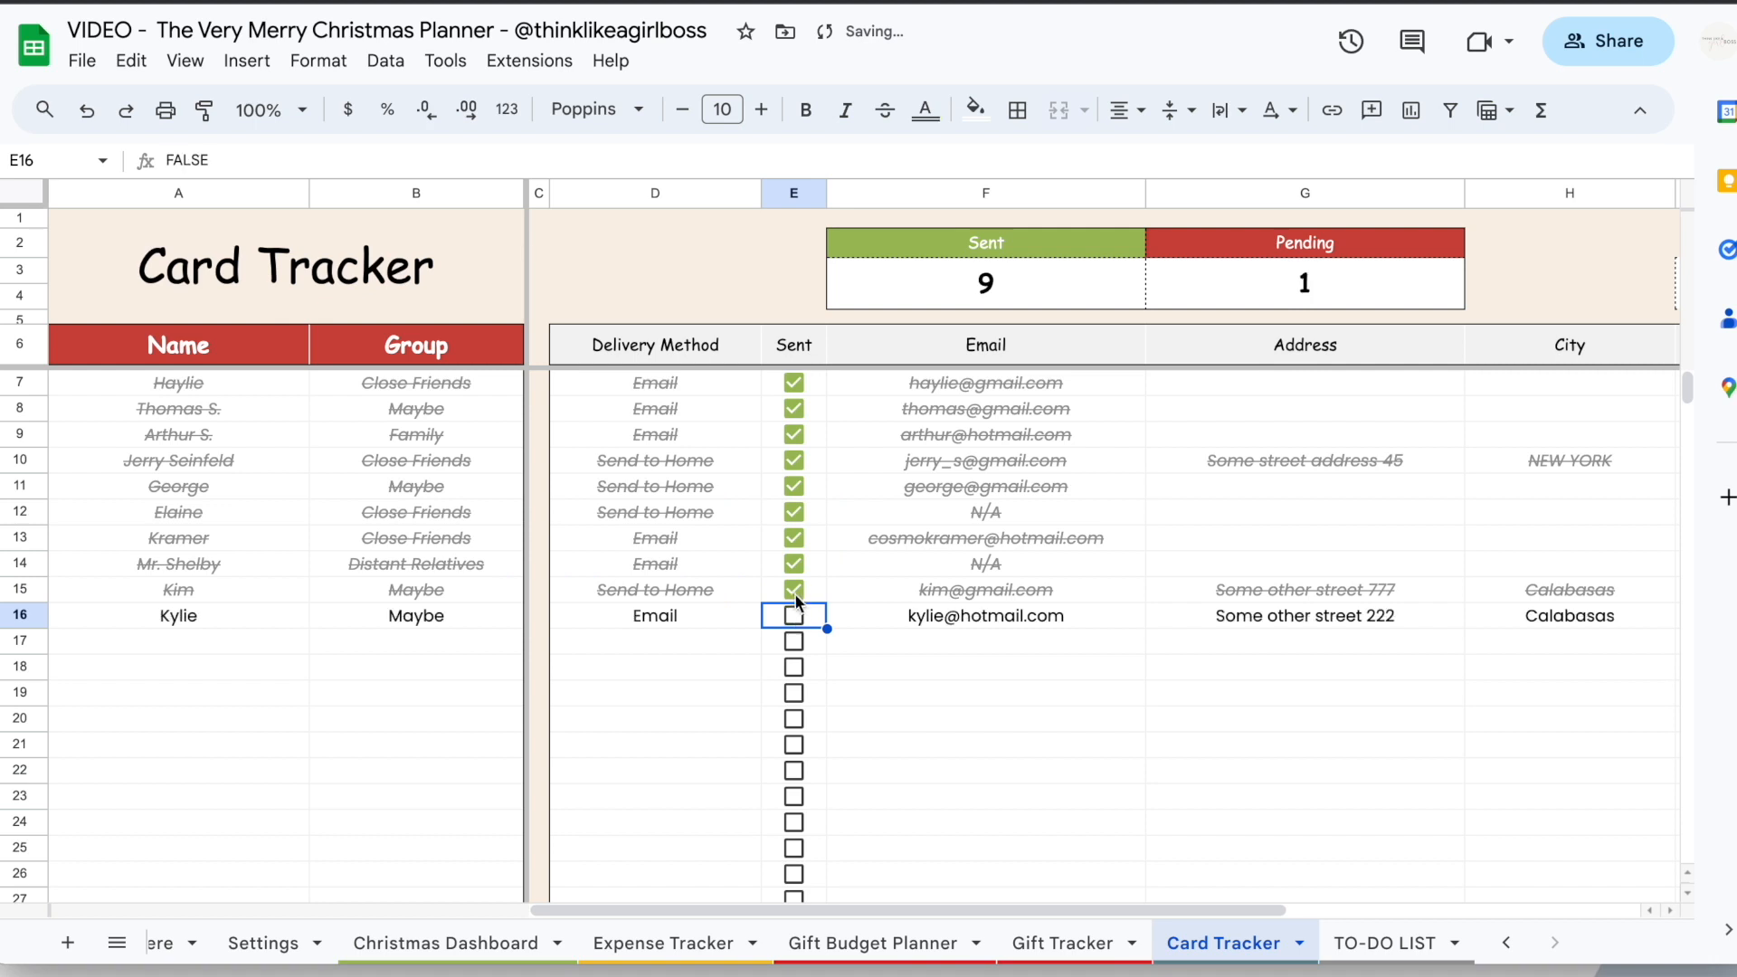
pyautogui.click(794, 590)
pyautogui.hscroll(4, 1202, 631)
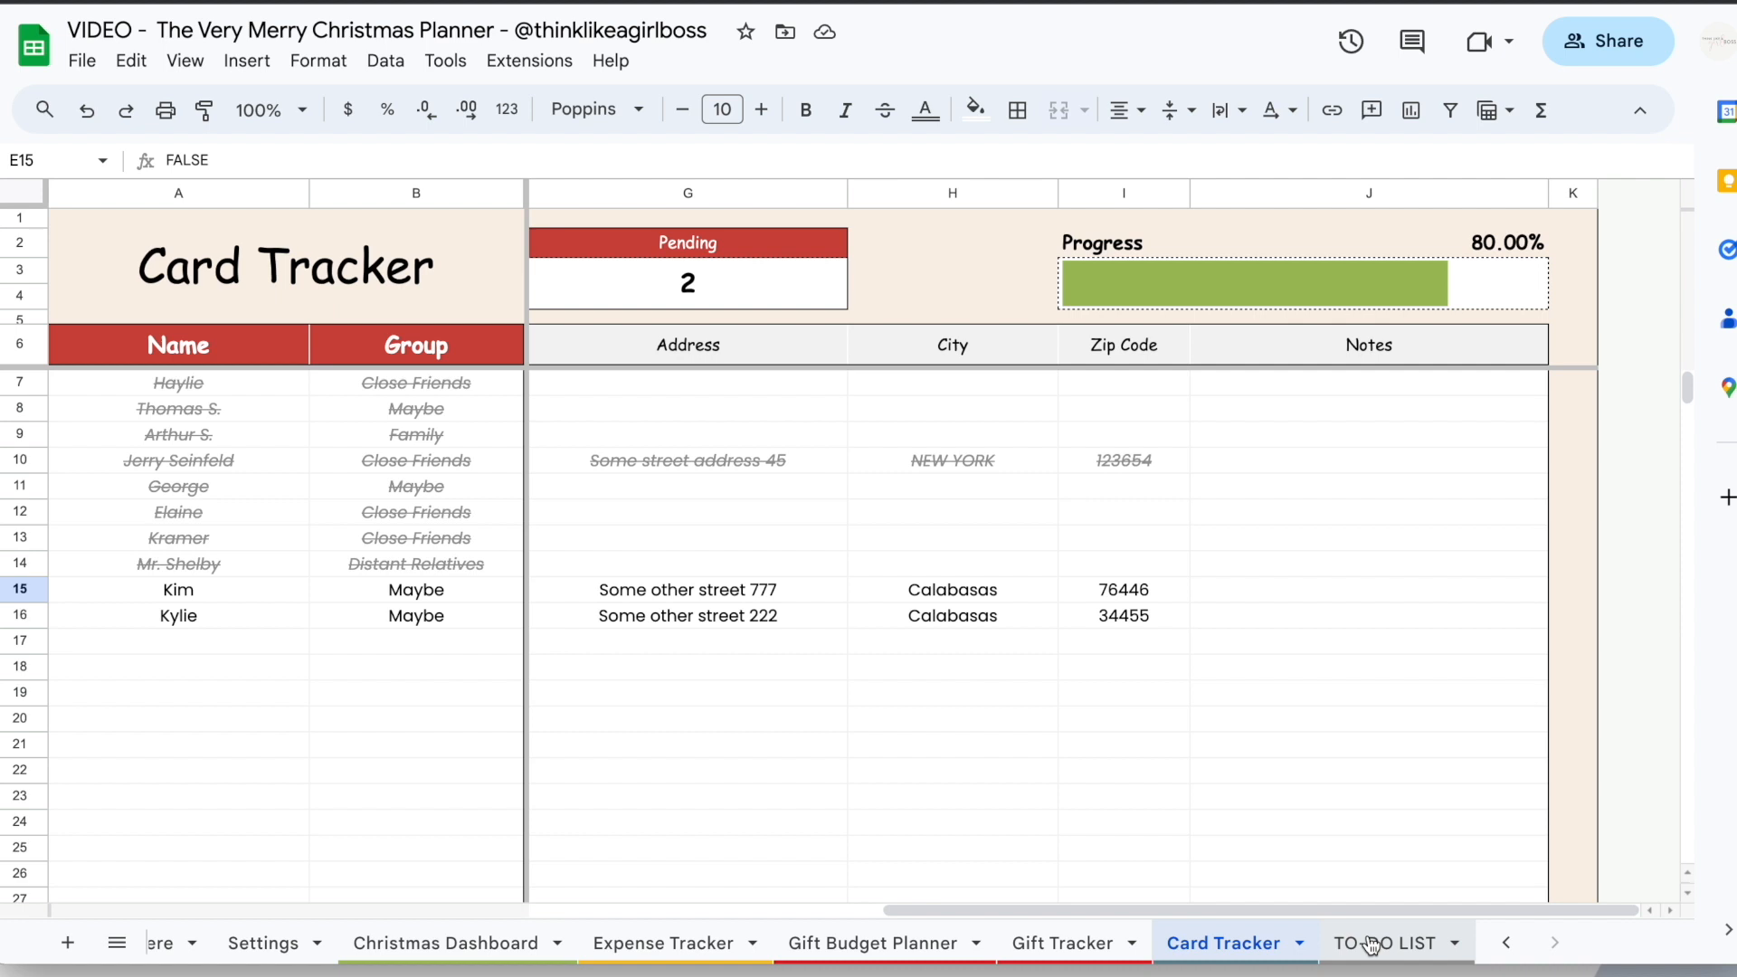
# Open the TO-DO List sheet and view the custom title and Person Responsible options of the first task
pyautogui.click(1371, 944)
pyautogui.hscroll(5, 1214, 453)
pyautogui.click(986, 359)
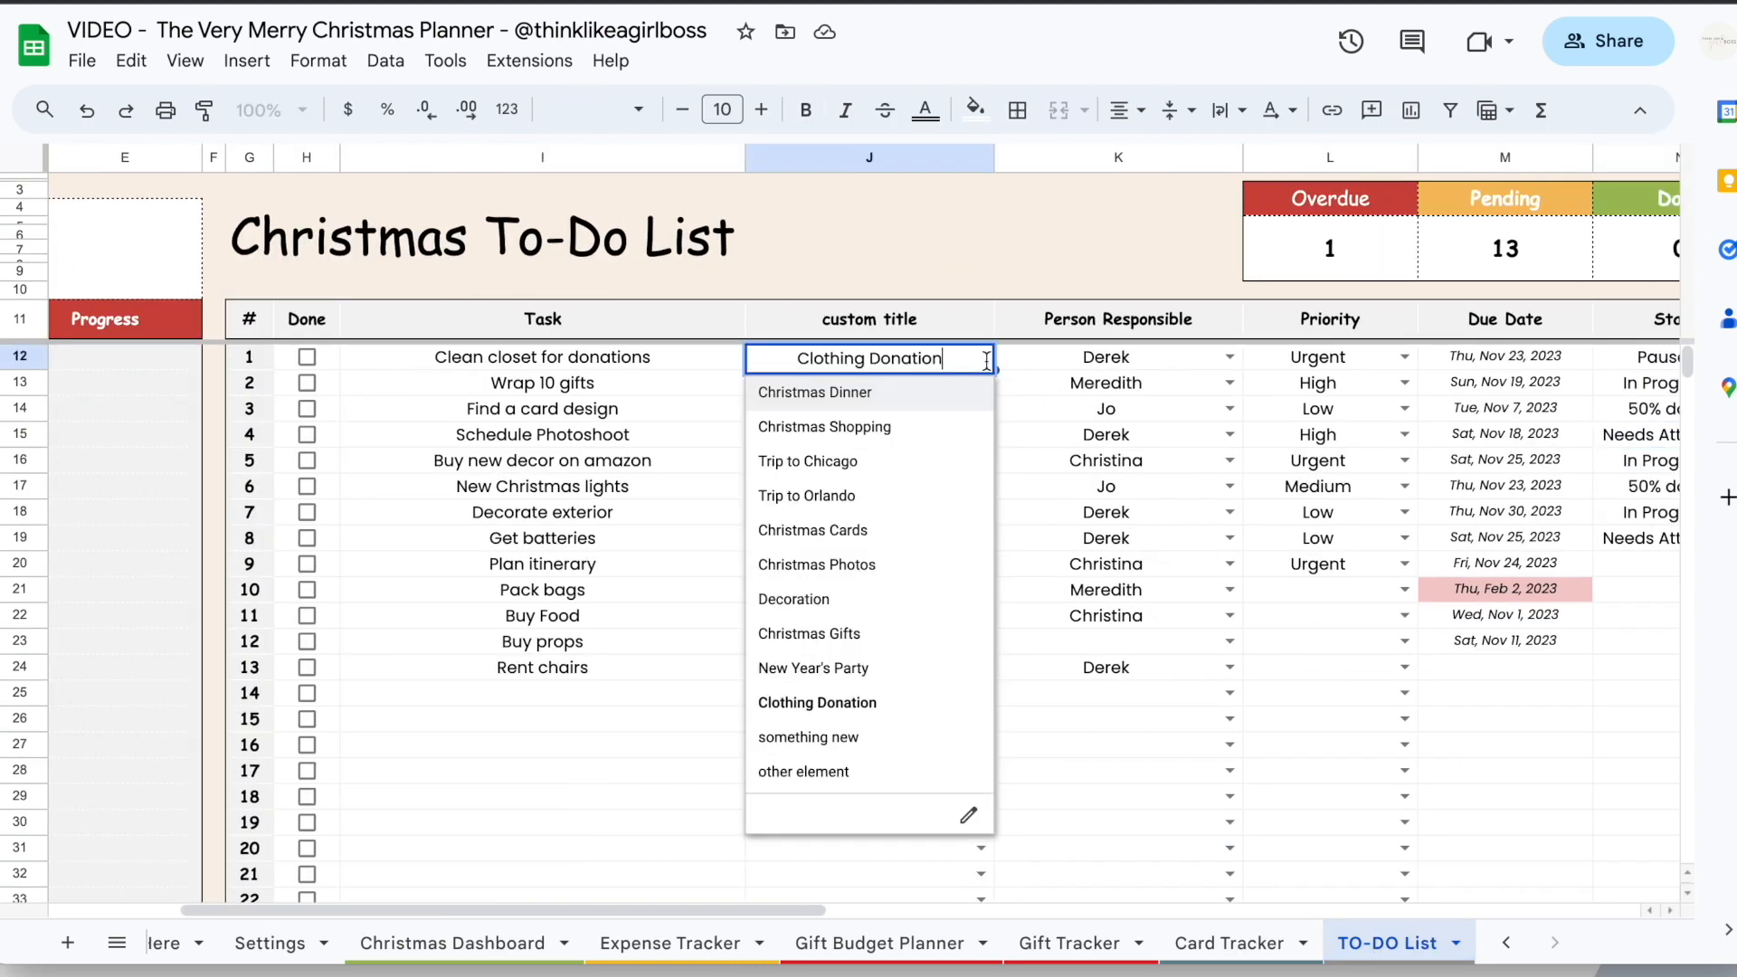
pyautogui.click(1228, 358)
pyautogui.click(1506, 692)
# Set the due date of the "Wrap 10 gifts" task to Wed, Nov 29, 2023 and view its Status options
pyautogui.hscroll(4, 1220, 664)
pyautogui.doubleClick(1228, 387)
pyautogui.click(1201, 584)
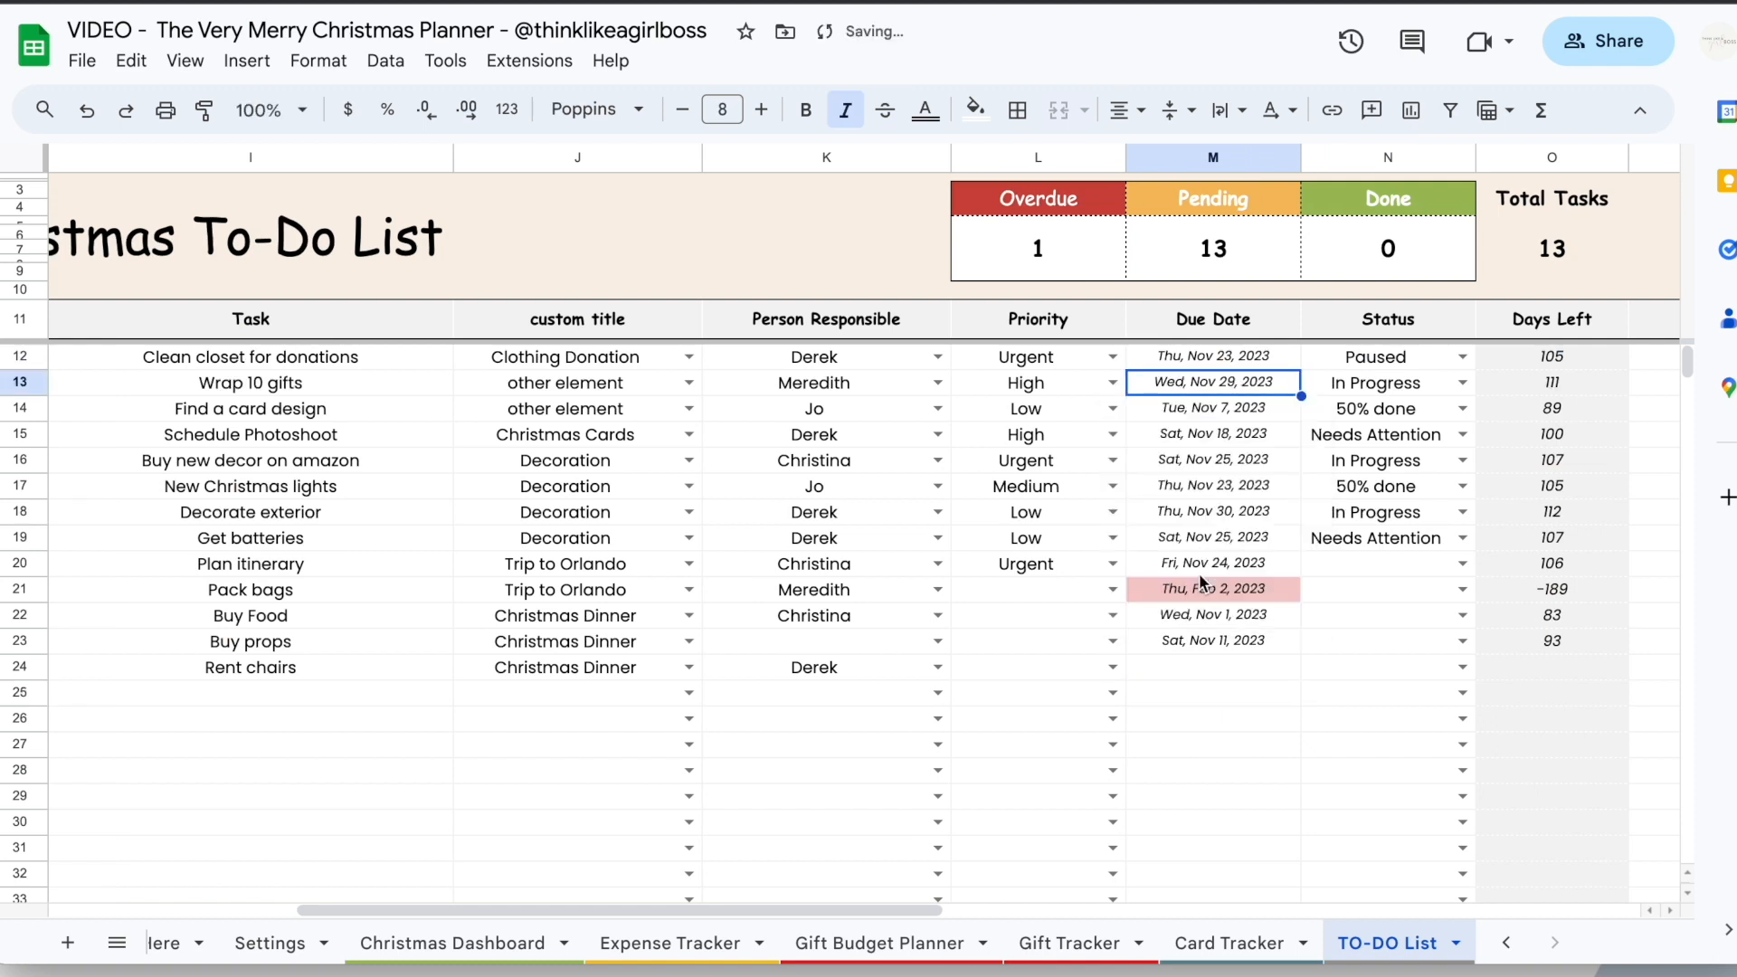
pyautogui.click(1463, 382)
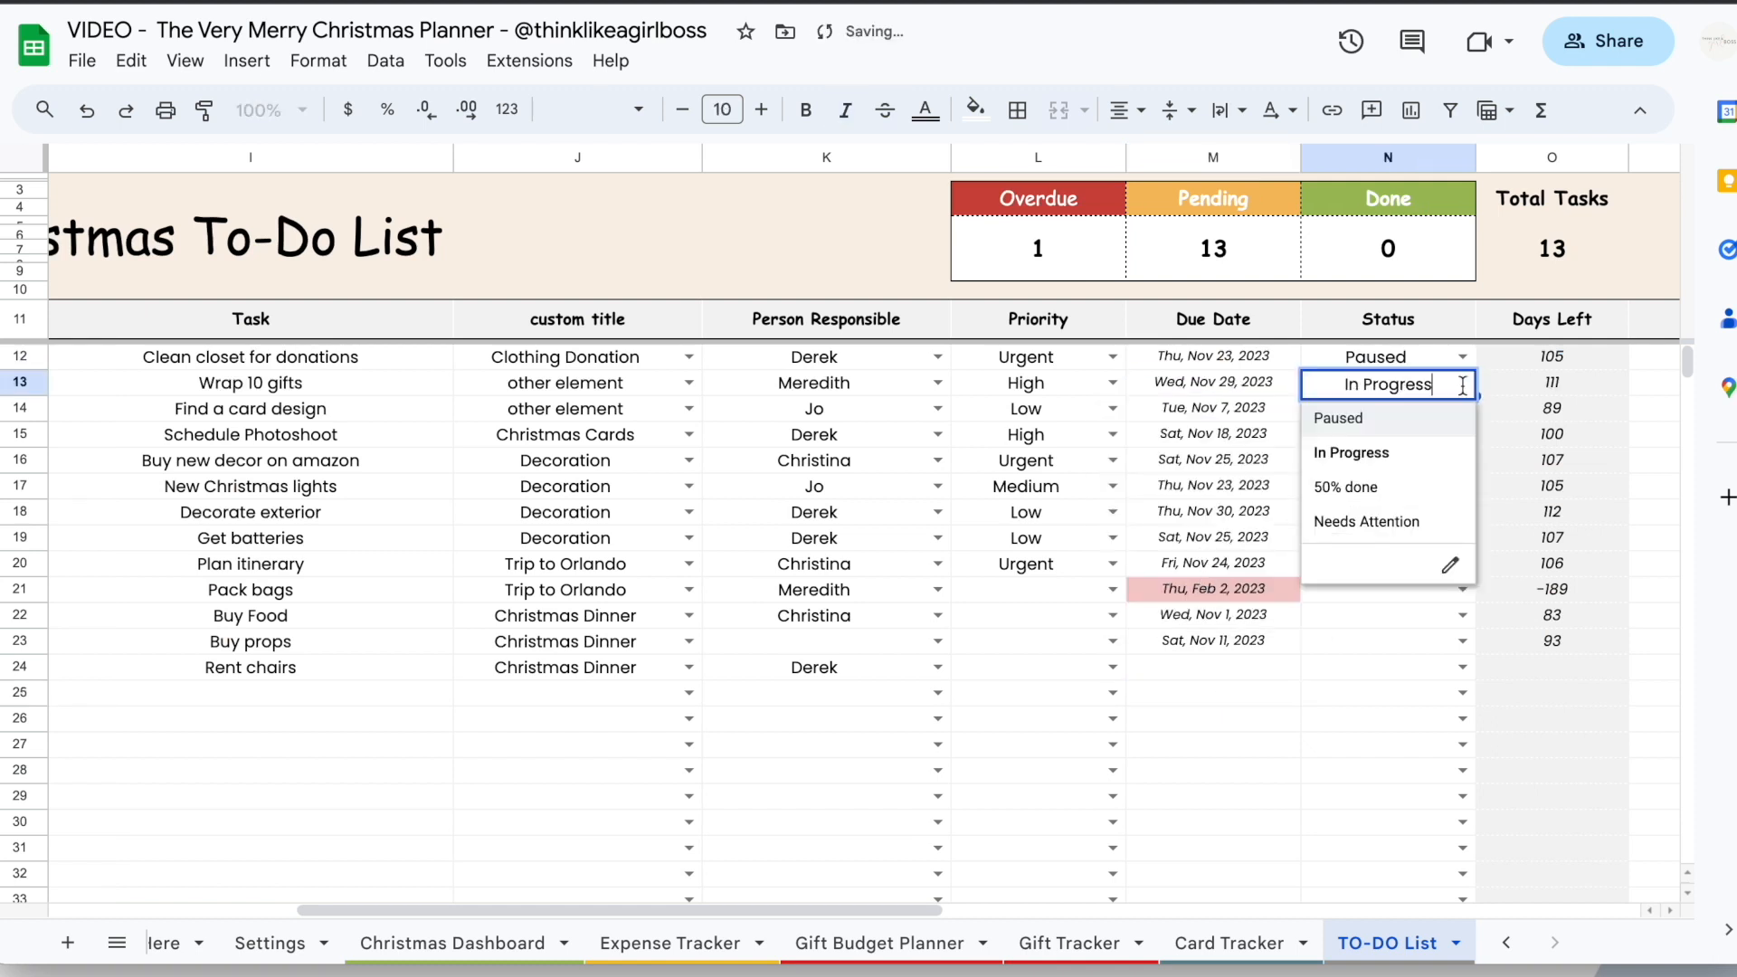
pyautogui.click(1384, 675)
# Select the Person Responsible, Priority and Status column headers of the task table on the TO-DO List sheet
pyautogui.hscroll(-1, 1385, 678)
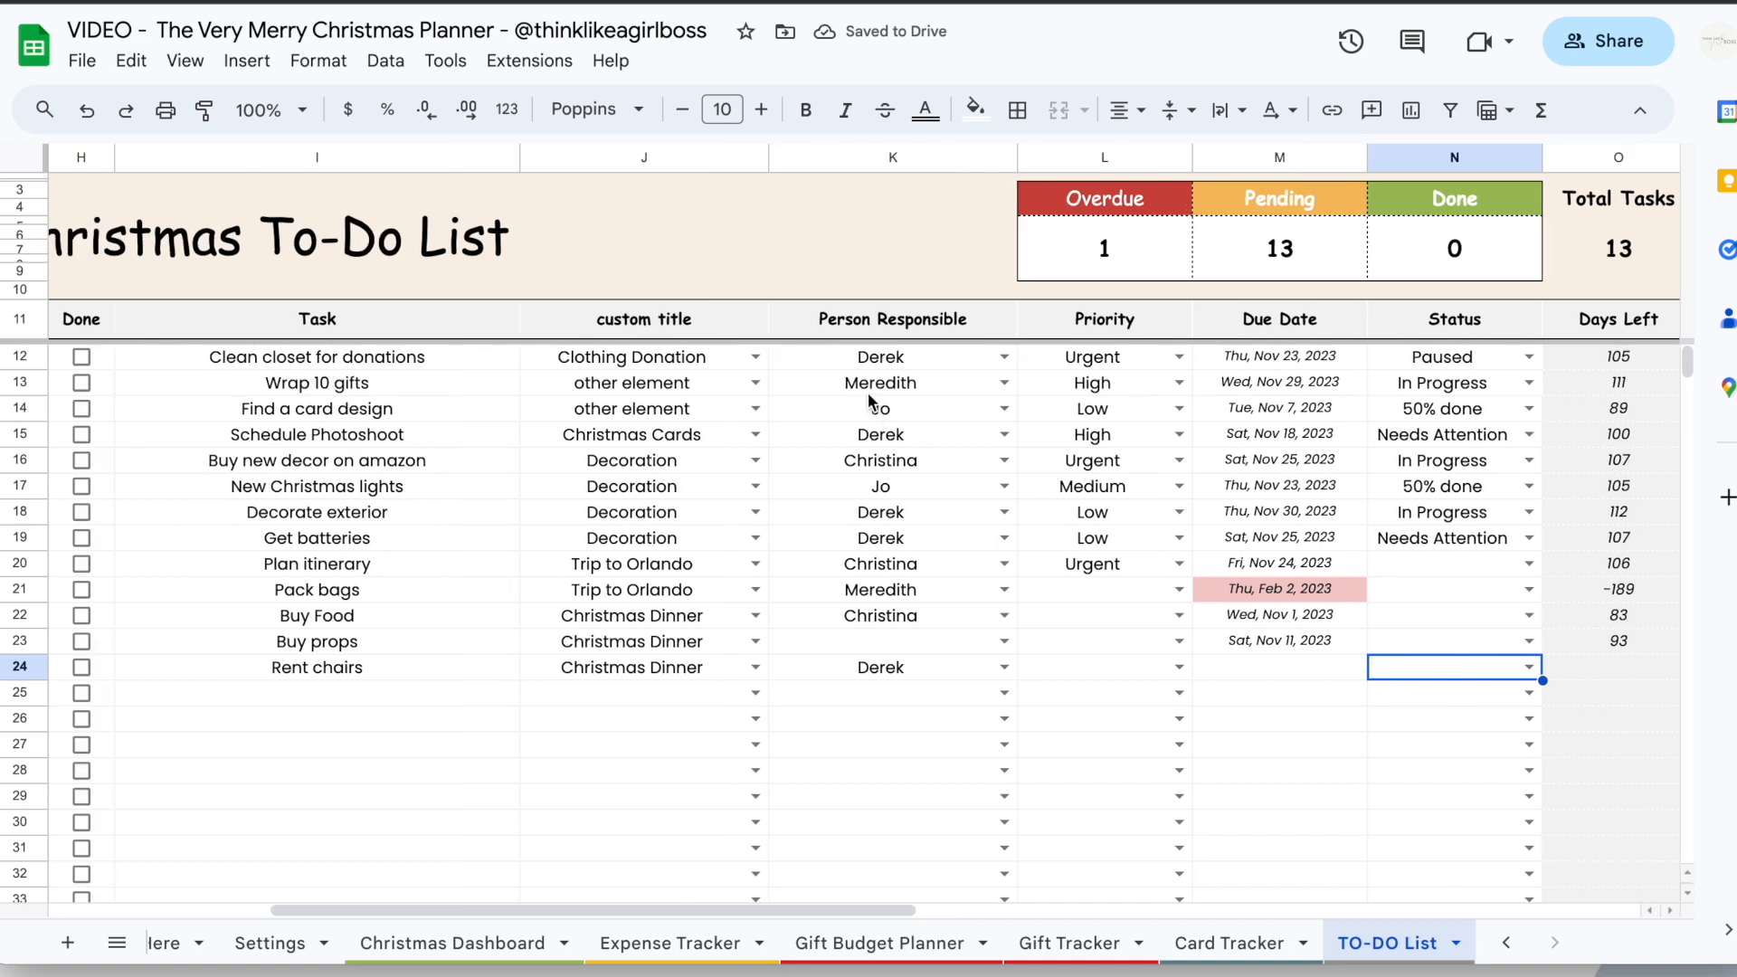
pyautogui.click(949, 317)
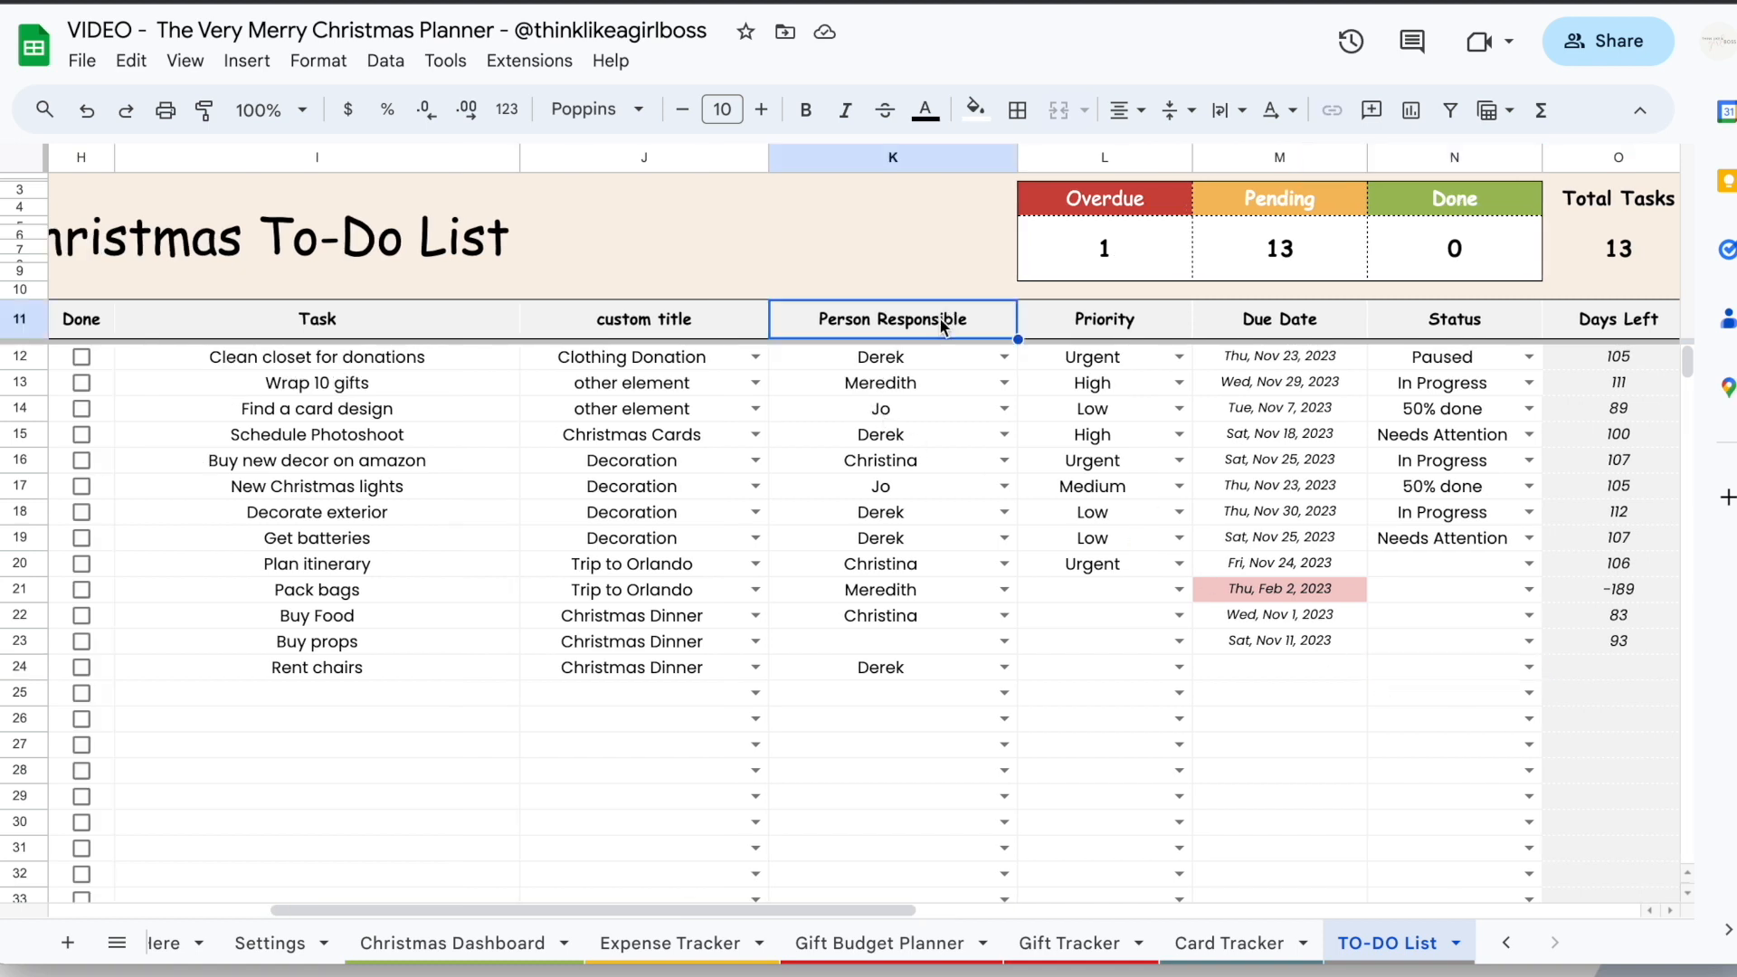
pyautogui.keyDown('shift'); pyautogui.click(1130, 325); pyautogui.keyUp('shift')
pyautogui.keyDown('ctrl'); pyautogui.click(1445, 330); pyautogui.keyUp('ctrl')
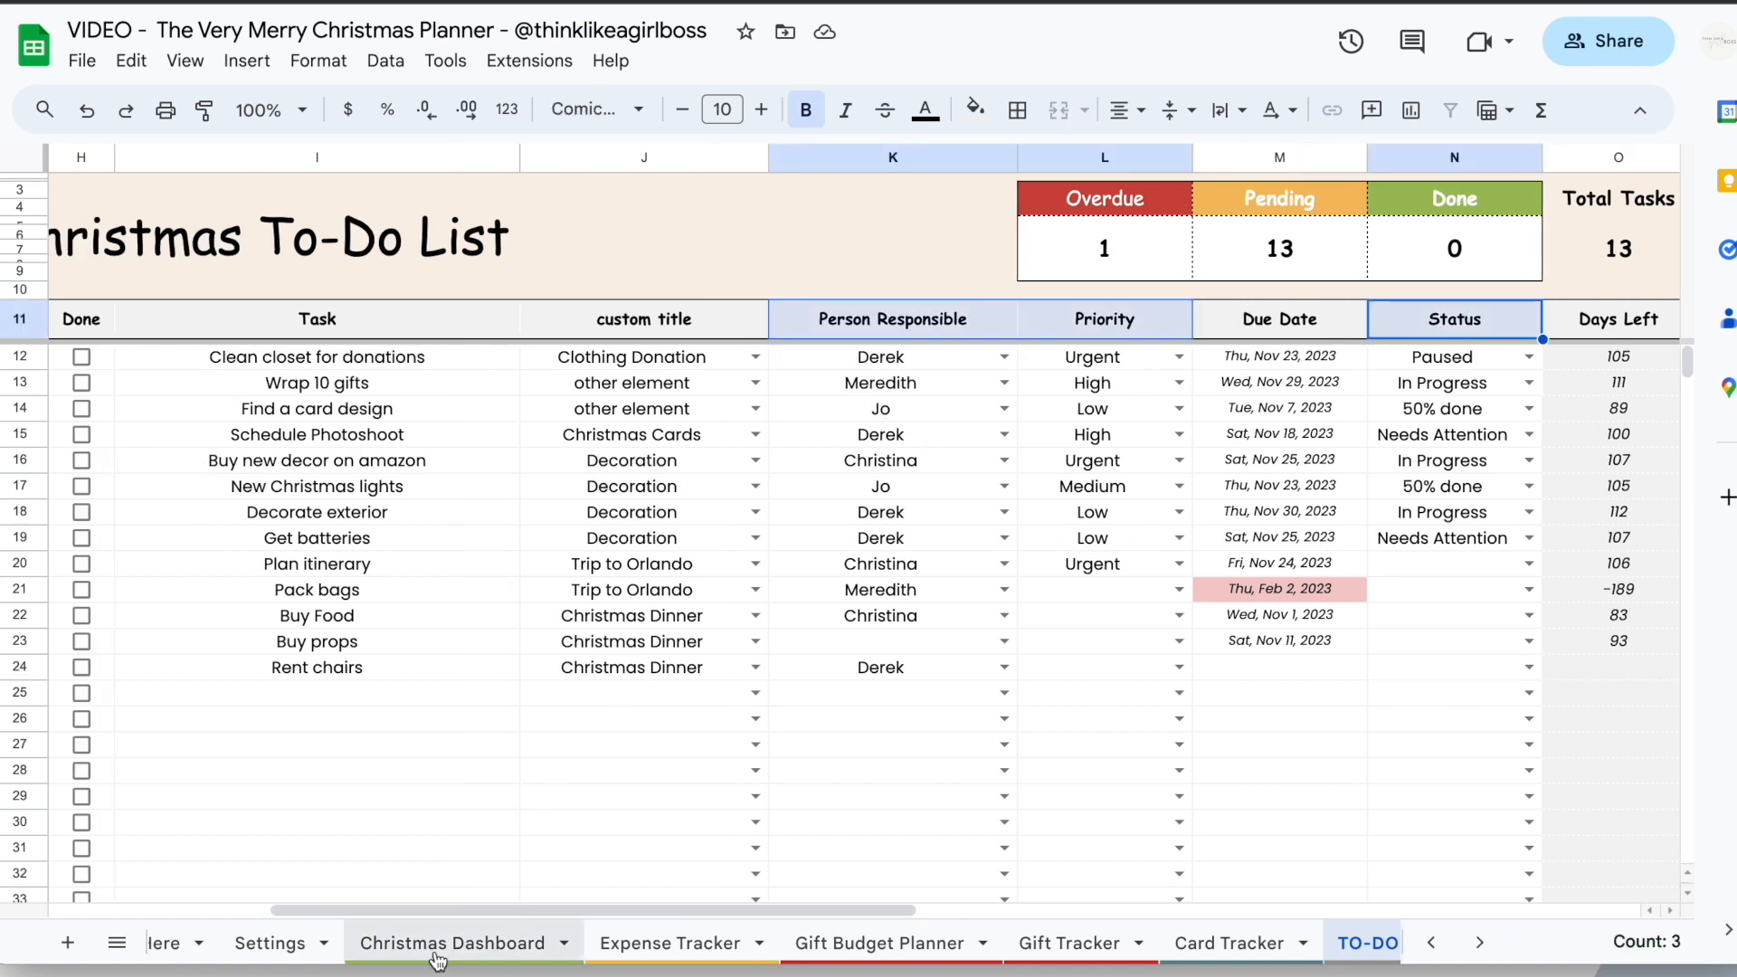
# Open the Settings sheet and examine the Person Responsible, To-Do List Status and priority lists that supply the task options
pyautogui.click(269, 943)
pyautogui.moveTo(898, 328); pyautogui.dragTo(958, 702)
pyautogui.click(961, 704)
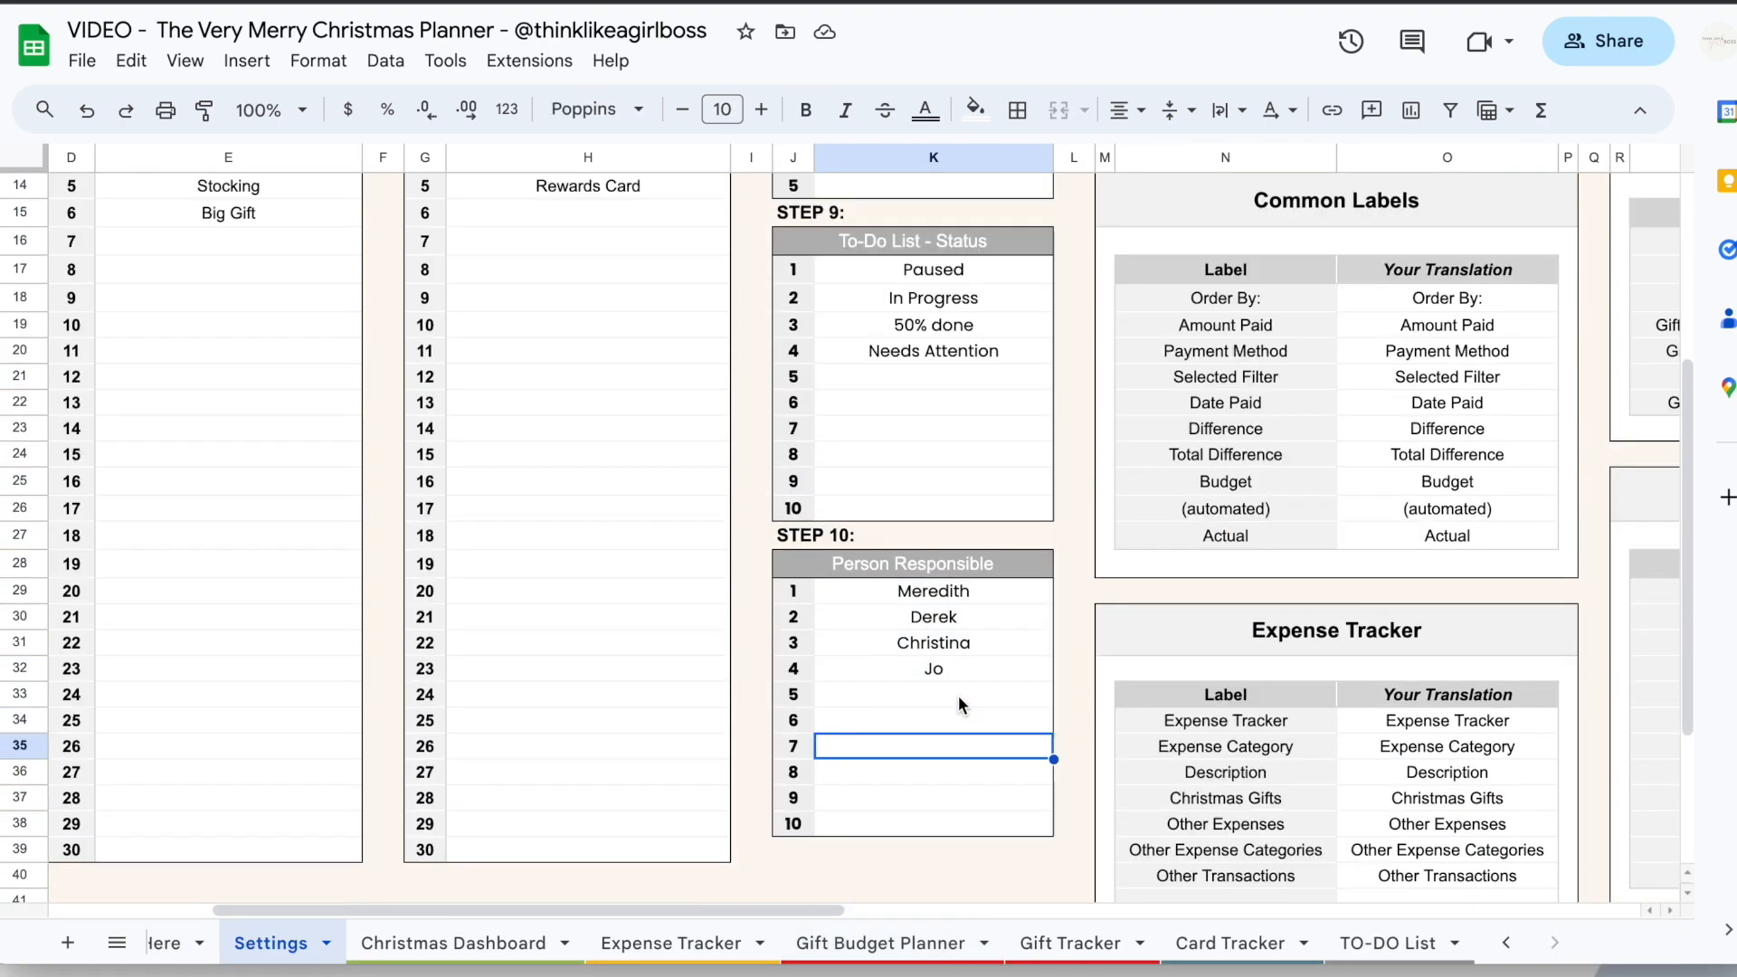
pyautogui.scroll(2, 961, 704)
pyautogui.click(941, 481)
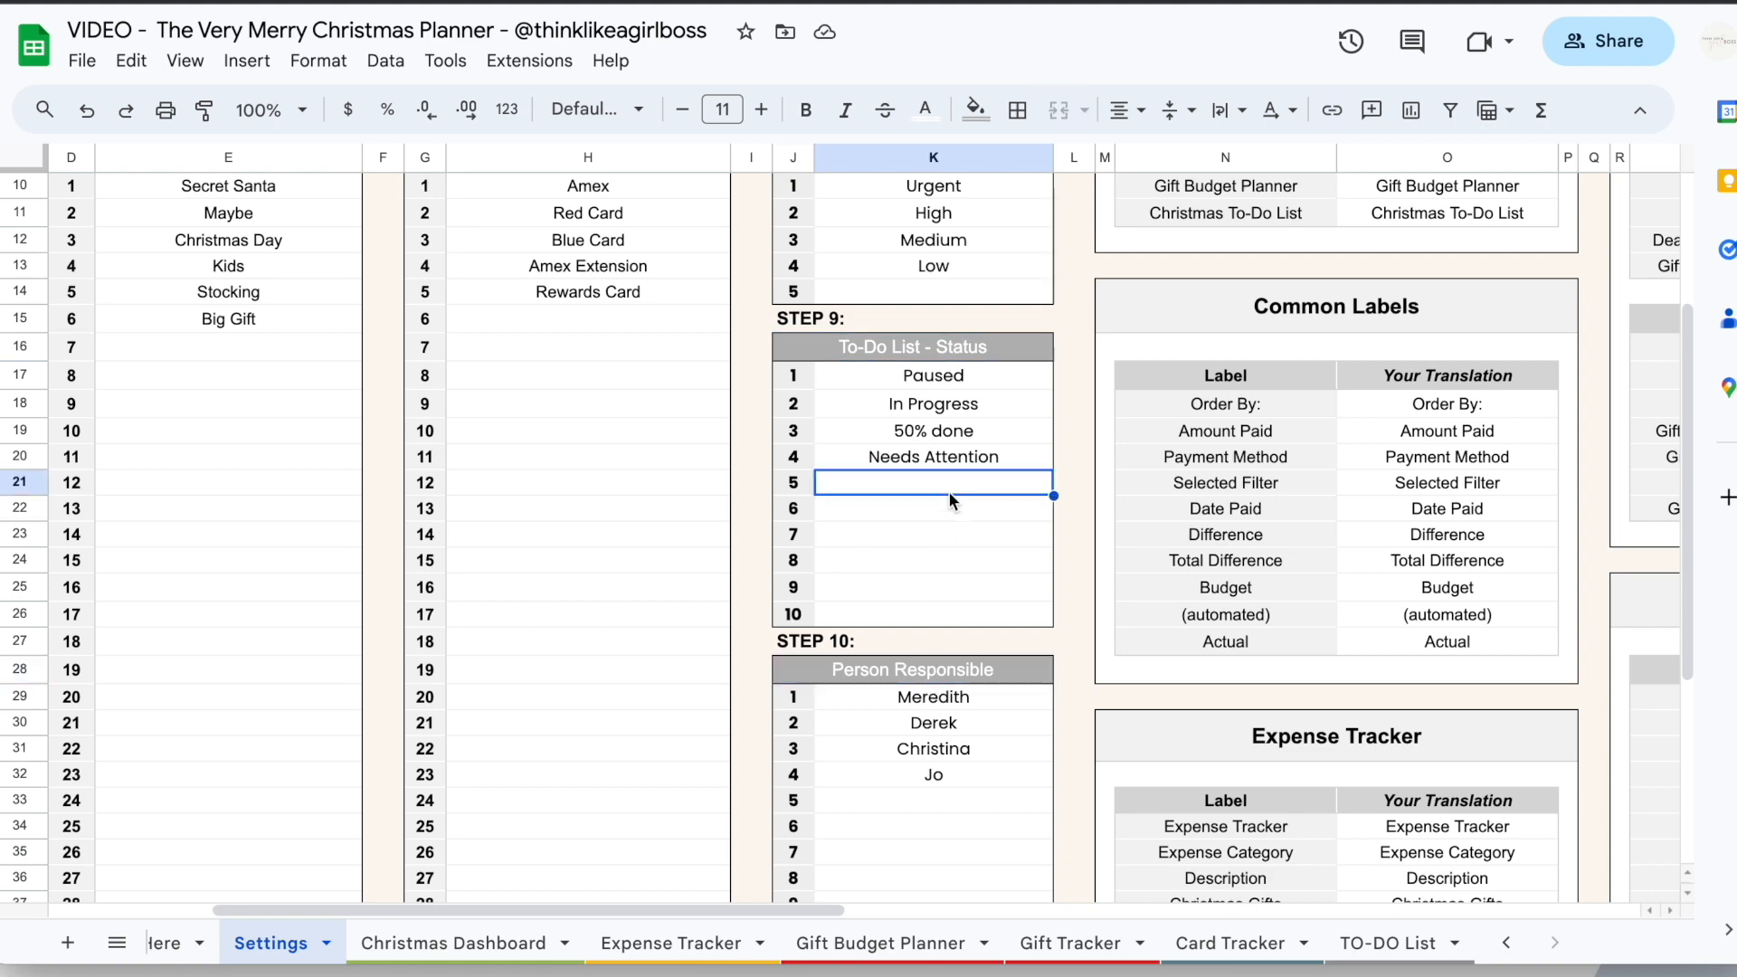
pyautogui.scroll(3, 948, 491)
pyautogui.click(952, 360)
# Return to the TO-DO List sheet and examine the custom title column alongside the custom title label table
pyautogui.click(1382, 944)
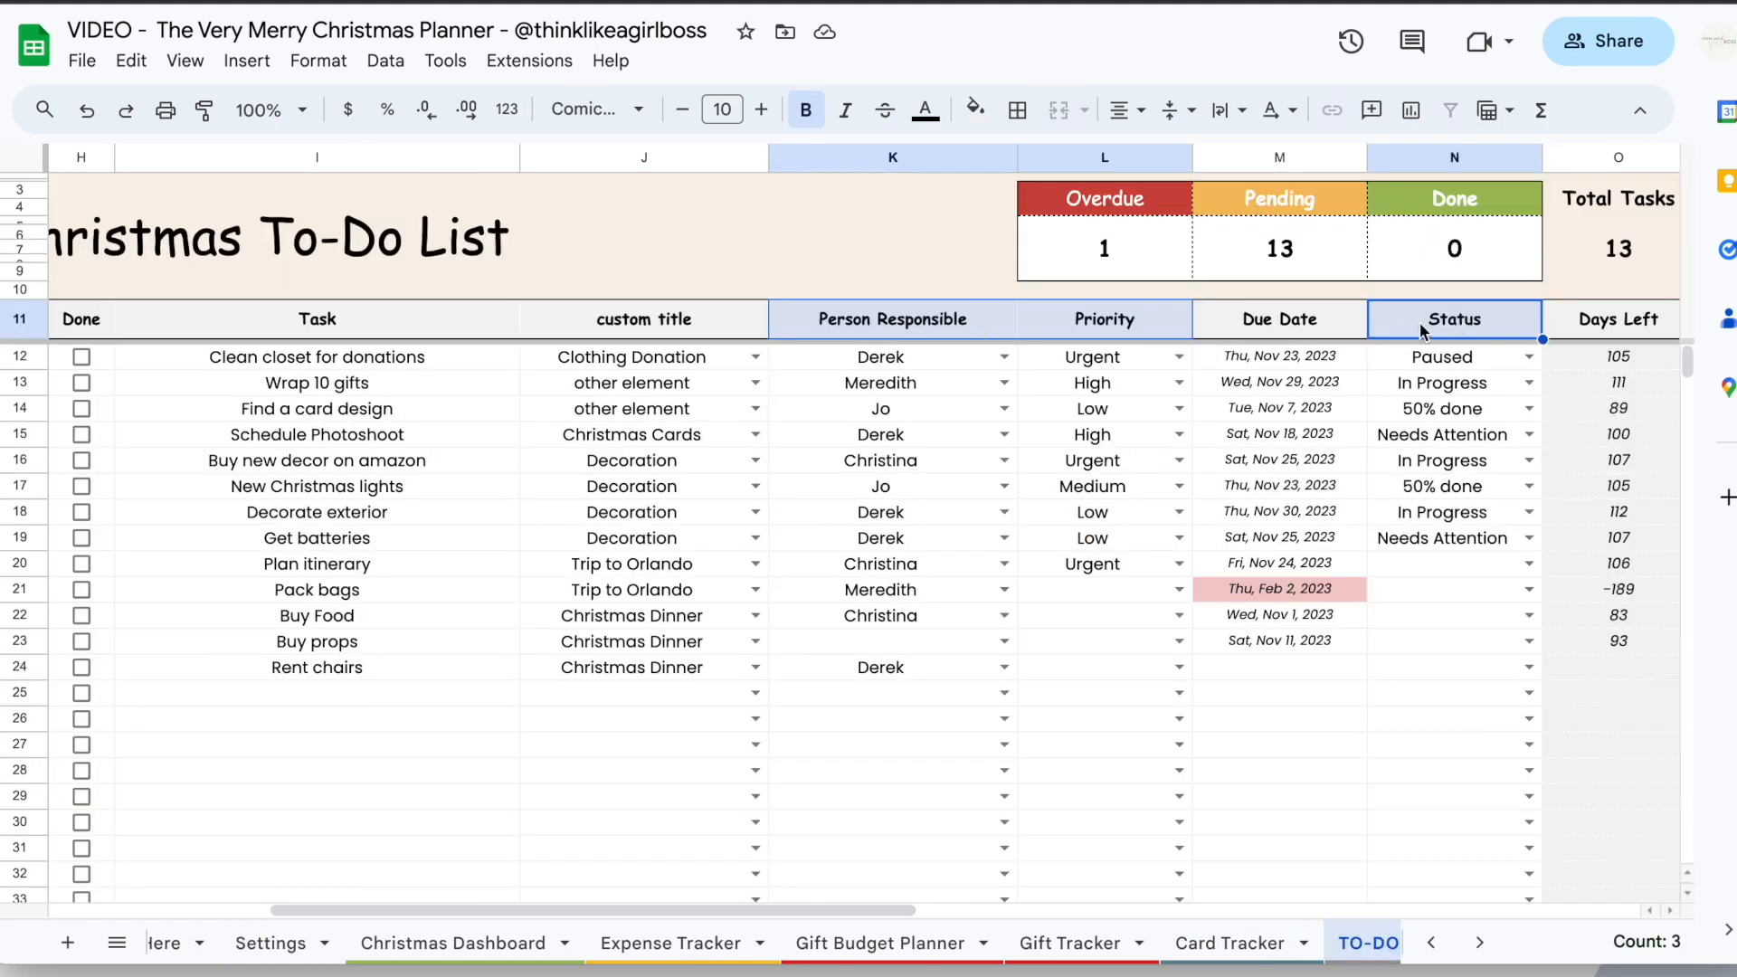
pyautogui.hscroll(-6, 984, 588)
pyautogui.moveTo(1173, 323); pyautogui.dragTo(1180, 713)
pyautogui.click(1155, 691)
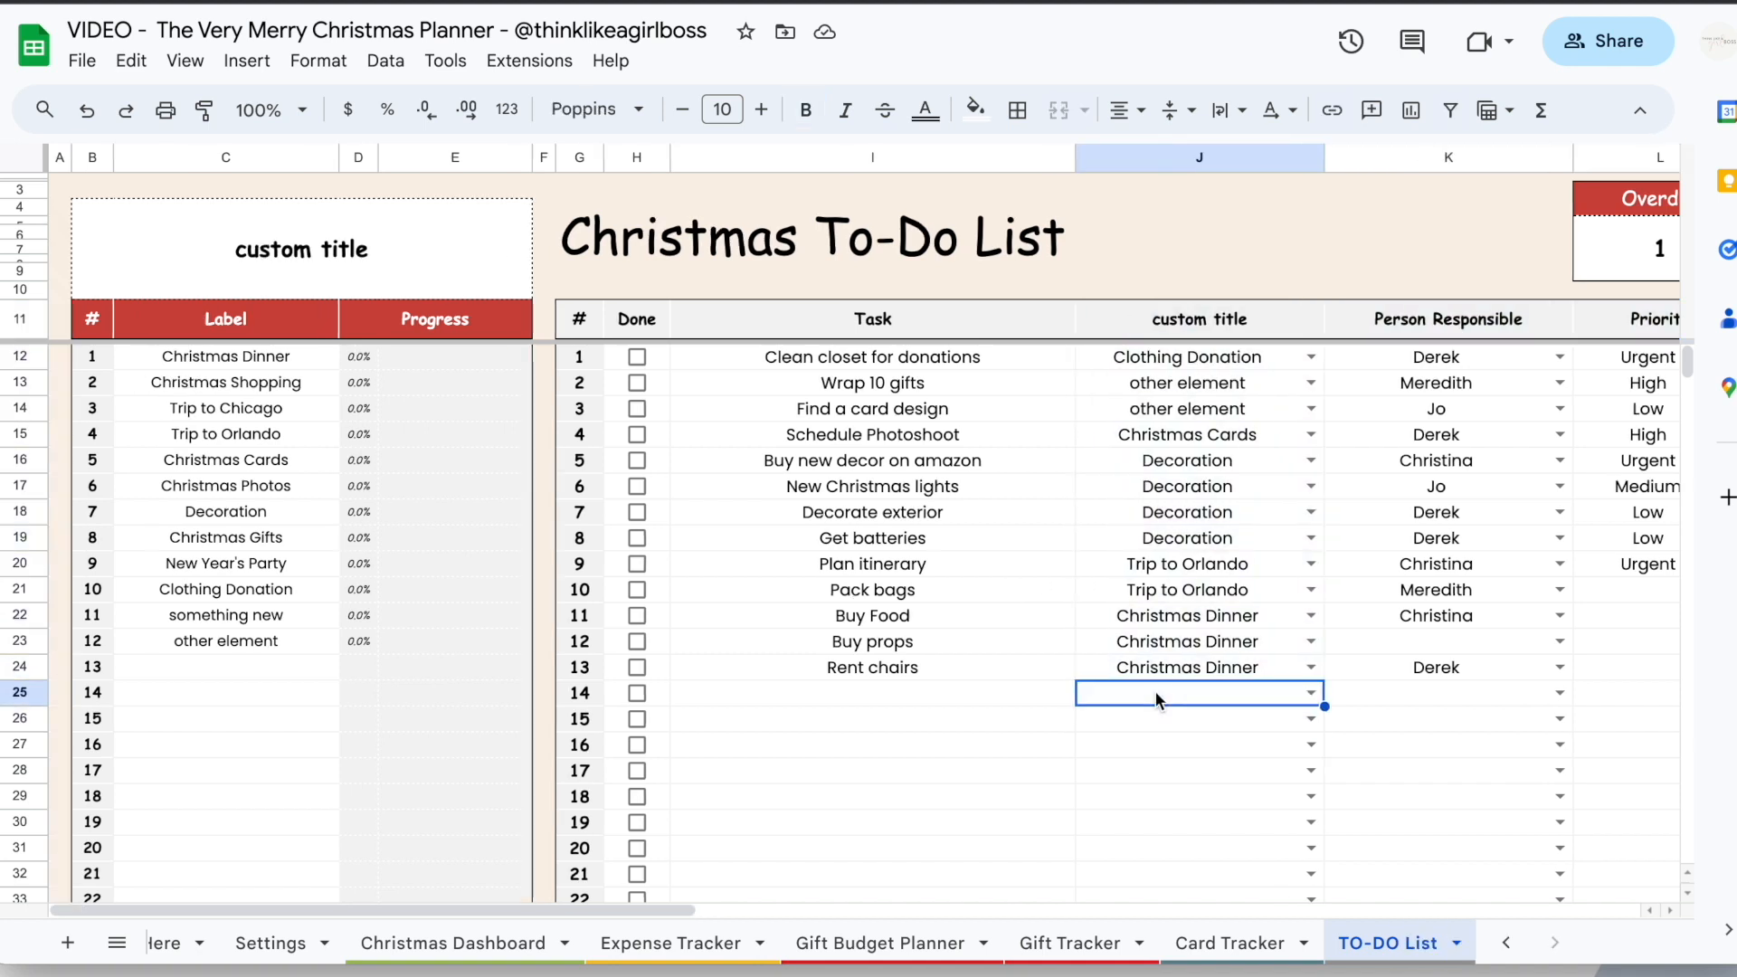
pyautogui.moveTo(197, 237); pyautogui.dragTo(235, 753)
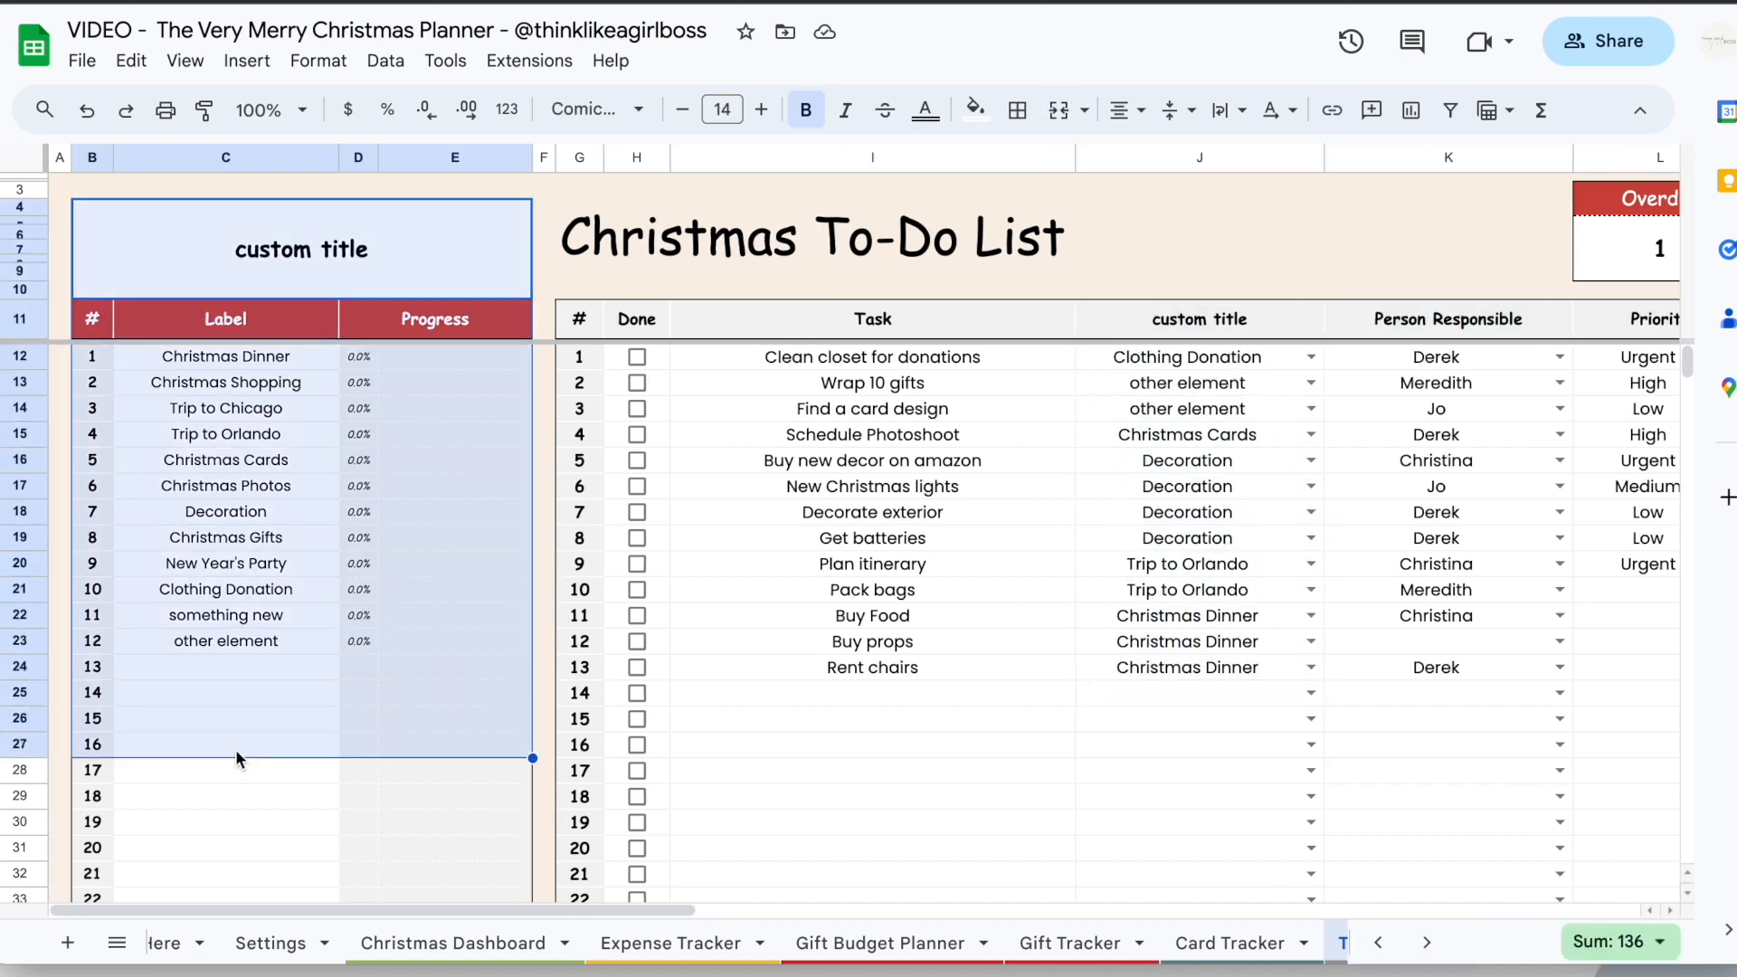
pyautogui.click(248, 695)
# Change the custom title above the Label table to "Category" and check the matching column header in the task table
pyautogui.click(301, 259)
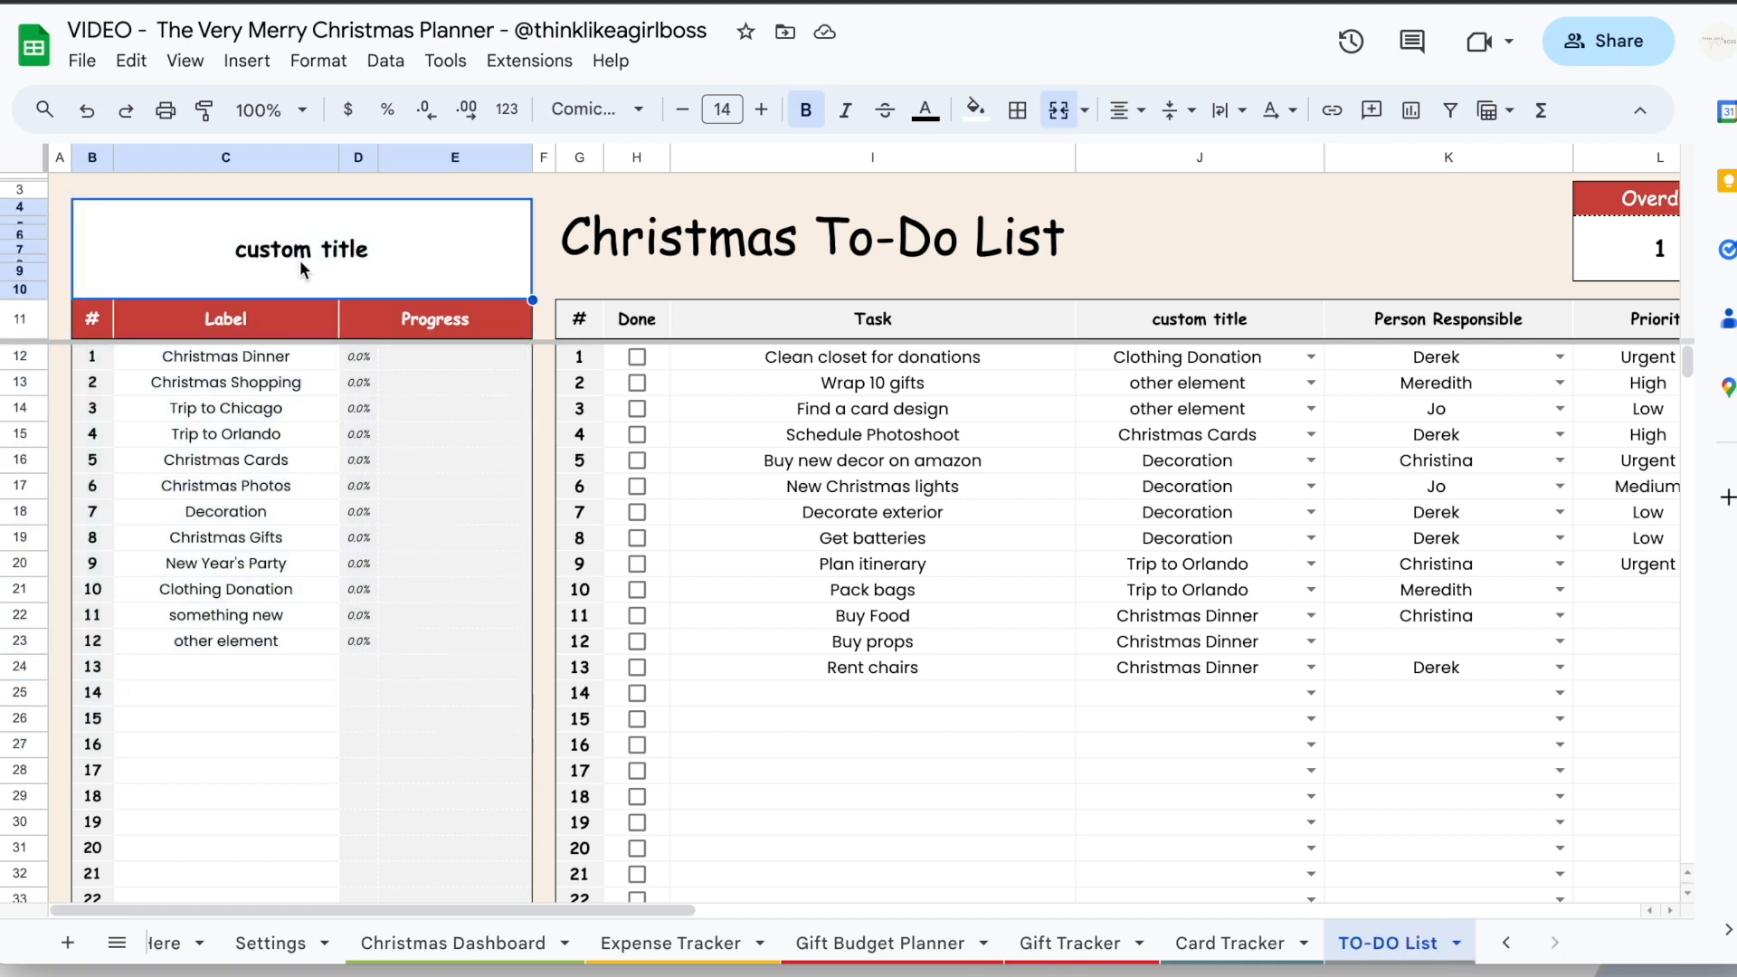
pyautogui.write('Category')
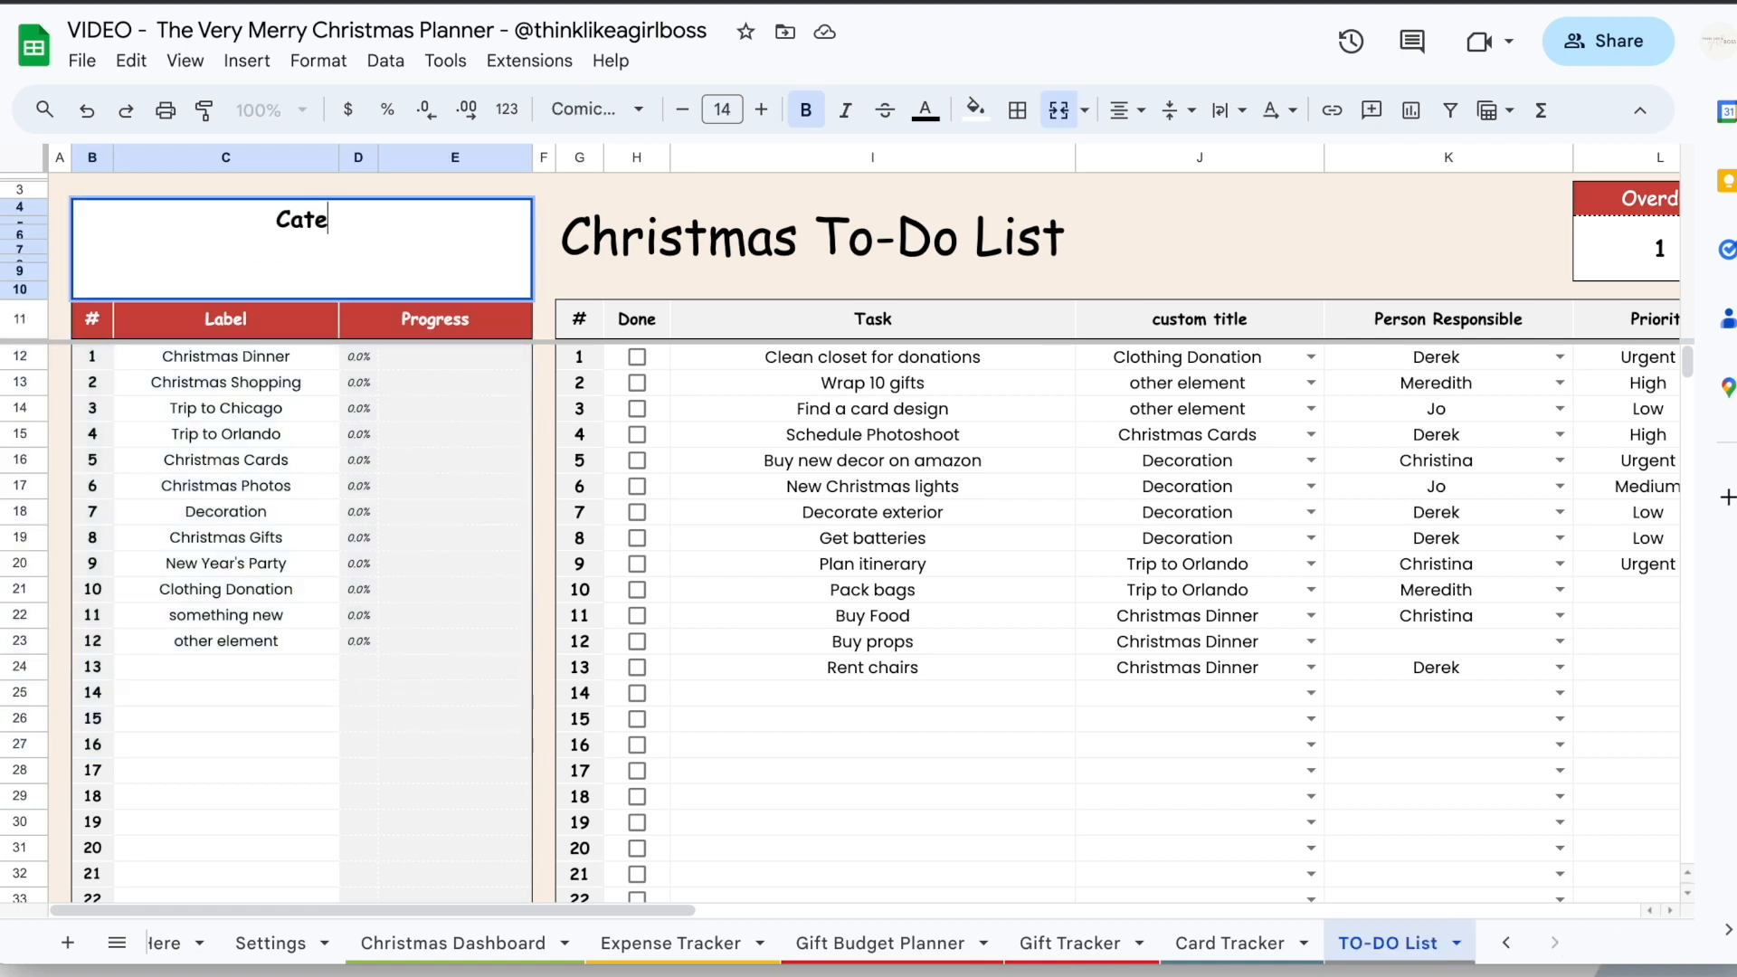
pyautogui.press('Return')
pyautogui.hotkey('ctrl', 'c')
pyautogui.click(1264, 333)
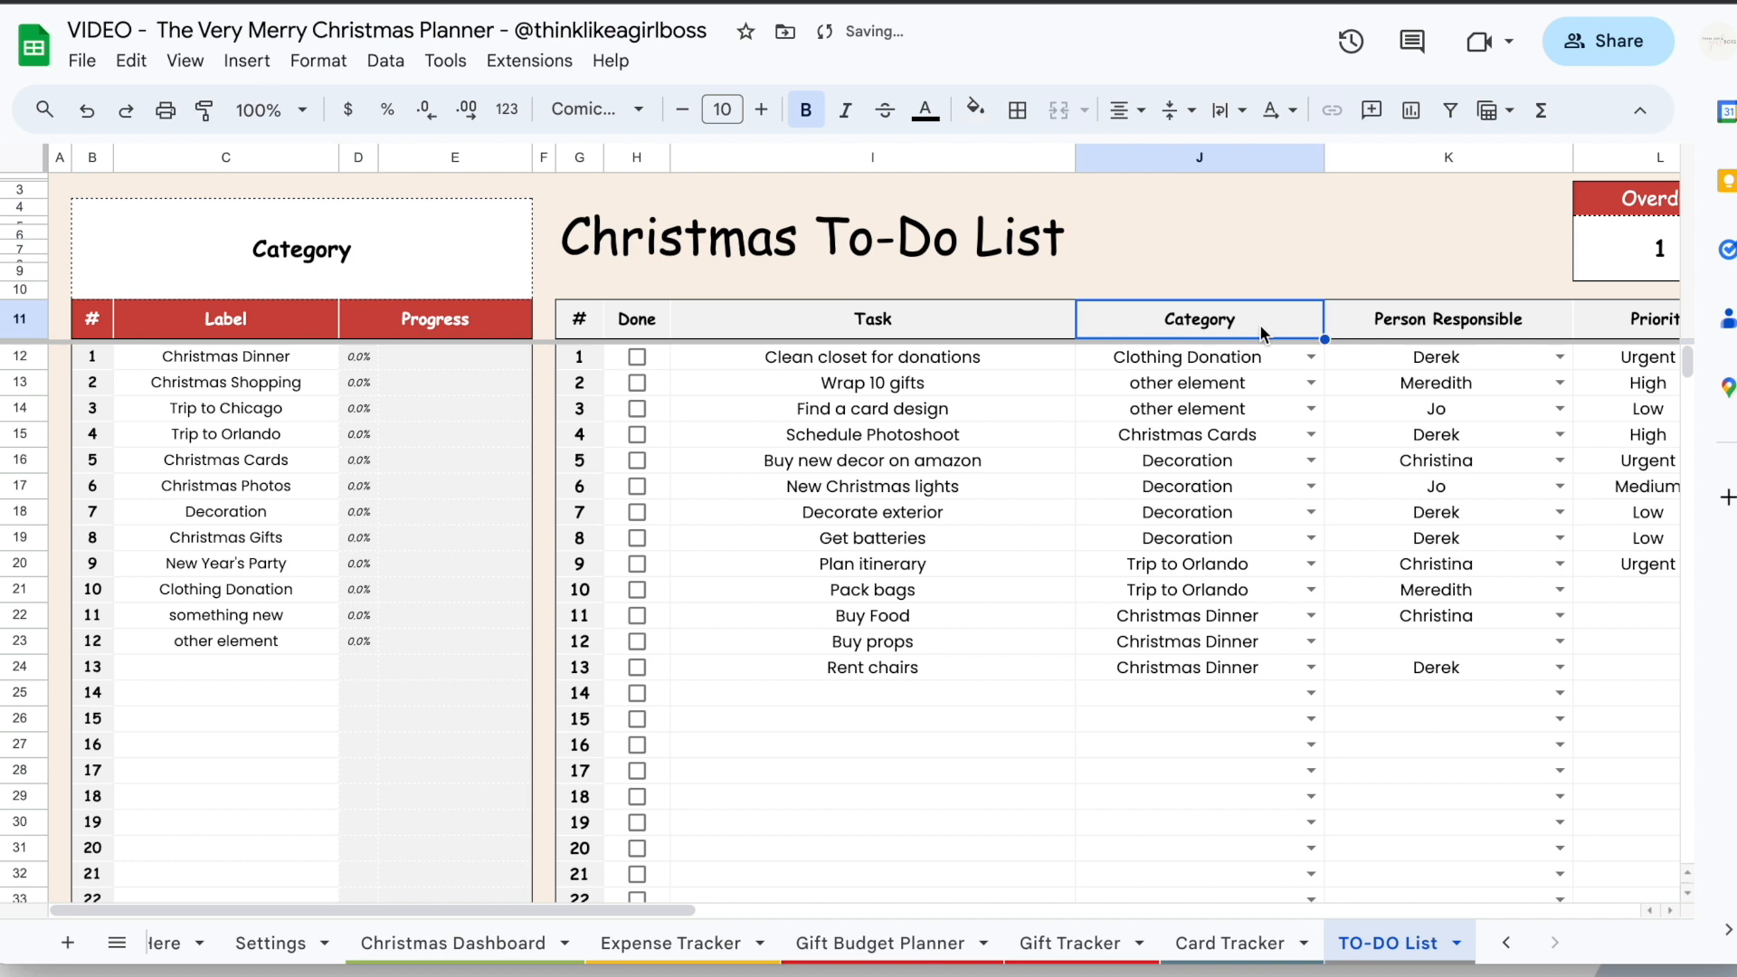
# Add "random element" as label 13 and assign it as the category of the "Decorate exterior" task
pyautogui.click(237, 667)
pyautogui.write('rand')
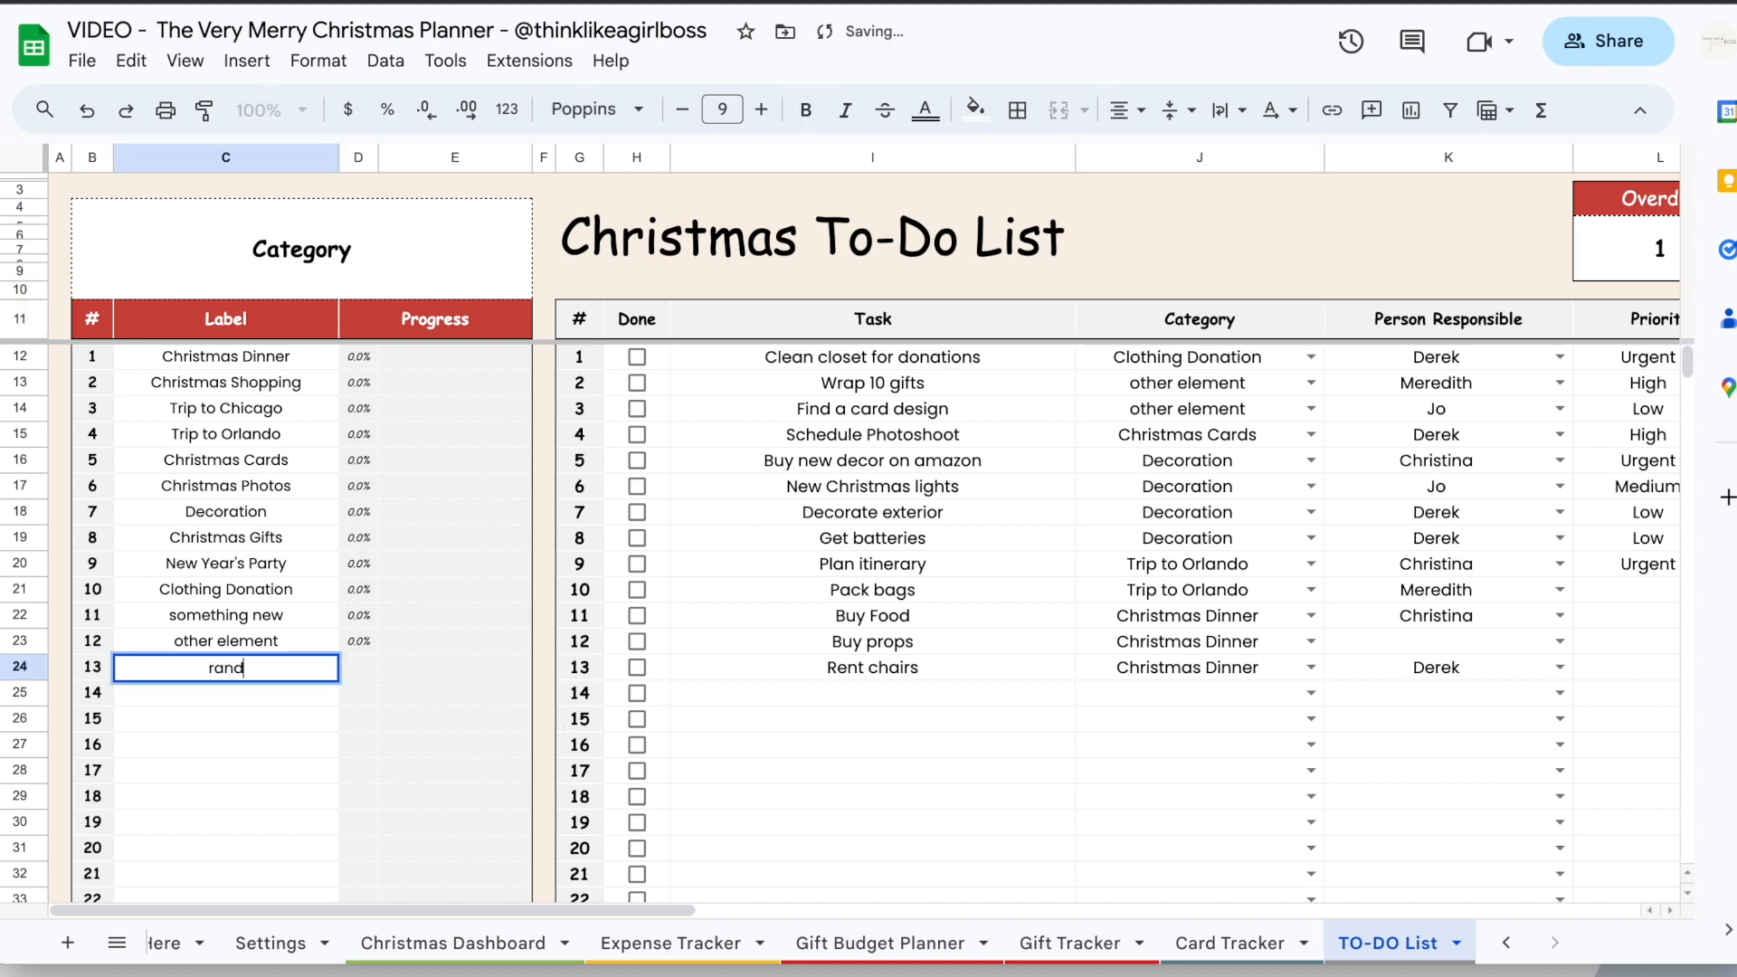
pyautogui.write('om element')
pyautogui.press('Return')
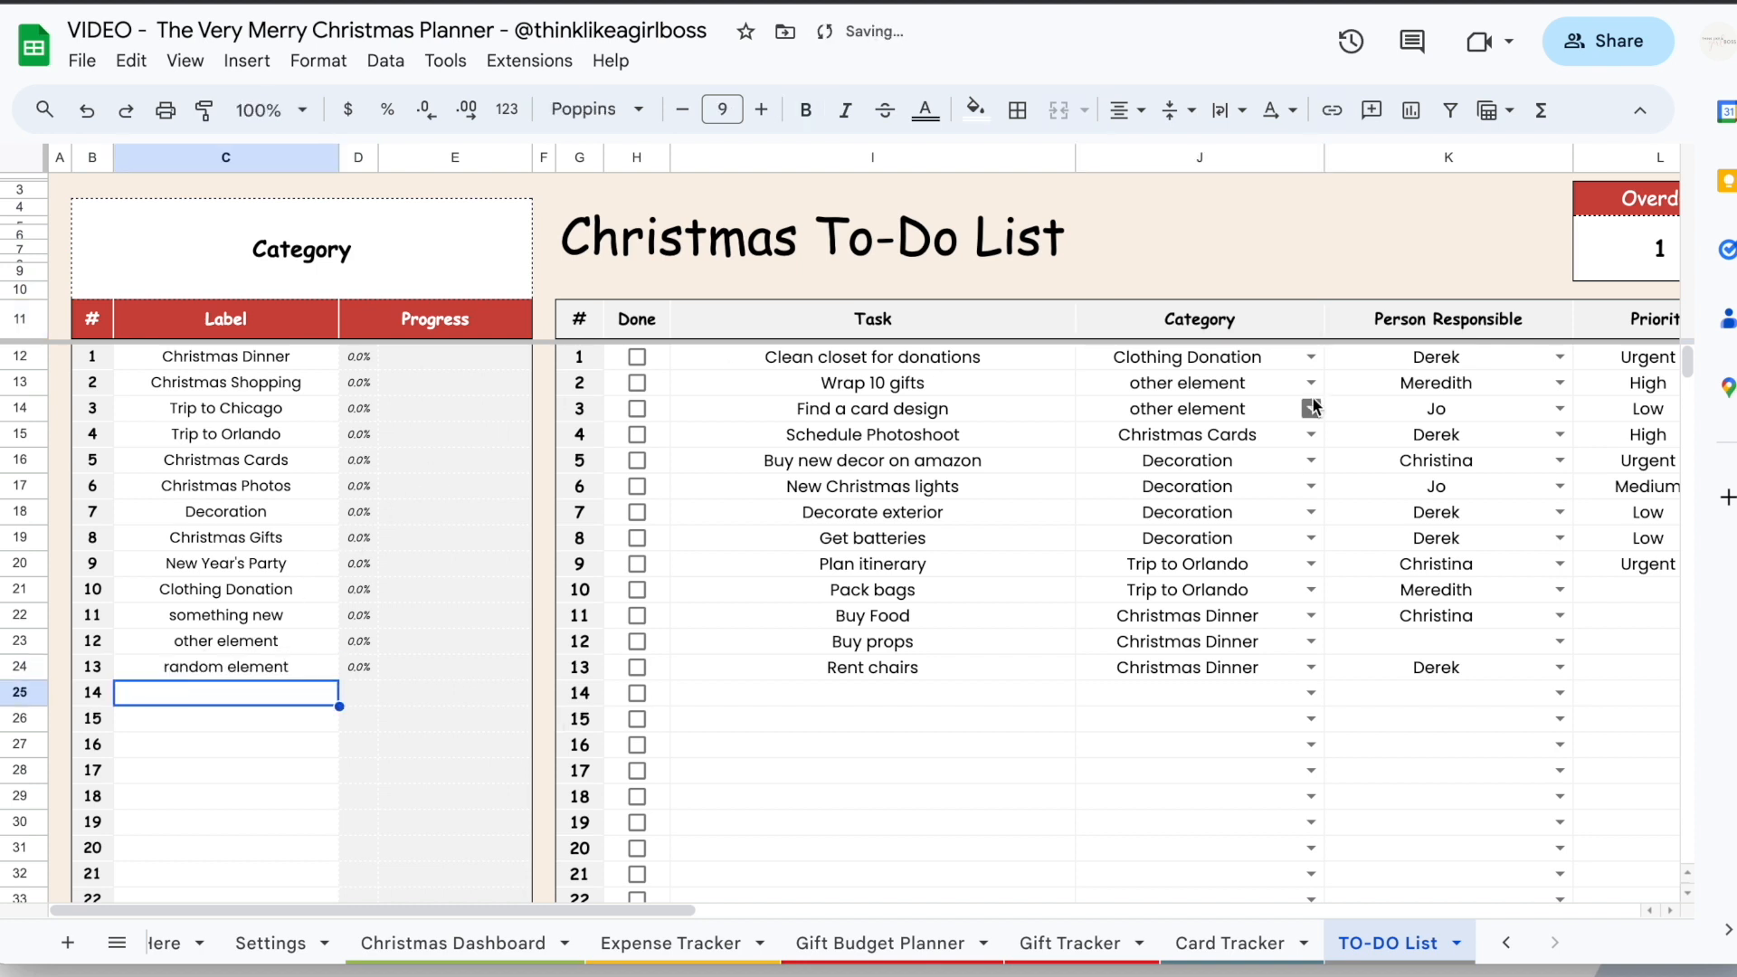
pyautogui.click(1307, 513)
pyautogui.click(1142, 895)
# Mark tasks 1 to 7, from "Clean closet for donations" to "Decorate exterior", as Done
pyautogui.click(637, 357)
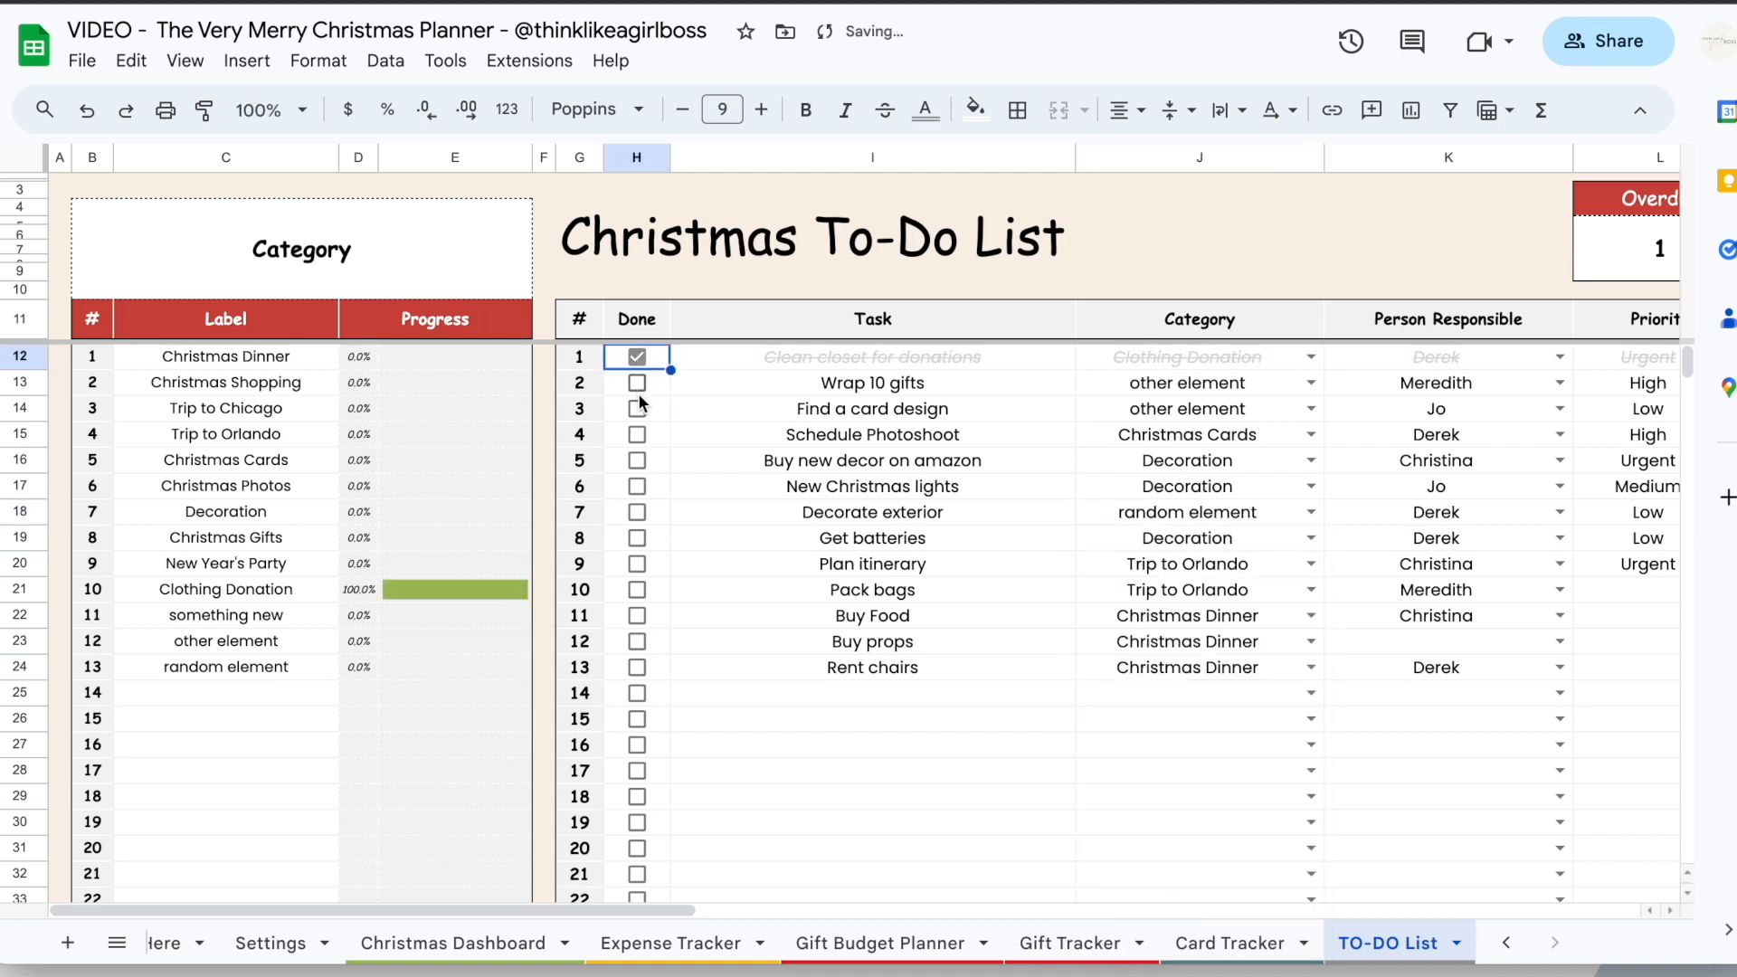
pyautogui.click(637, 382)
pyautogui.click(637, 409)
pyautogui.click(637, 435)
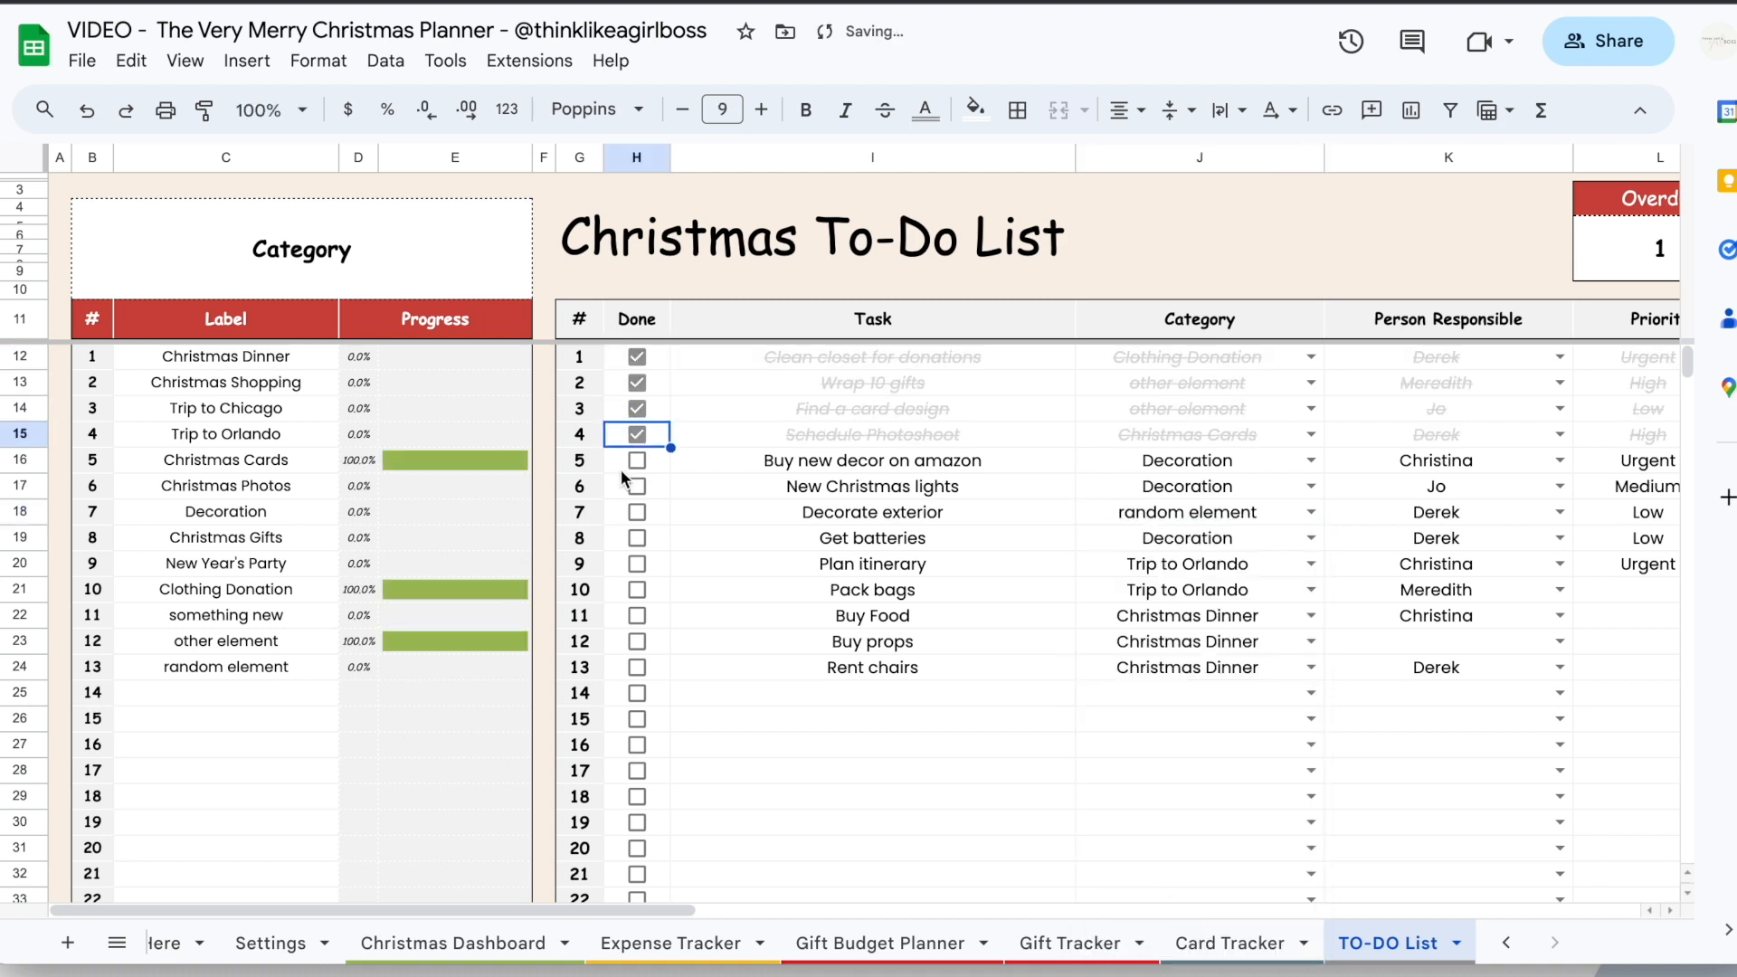
pyautogui.click(637, 463)
pyautogui.click(637, 486)
pyautogui.click(637, 512)
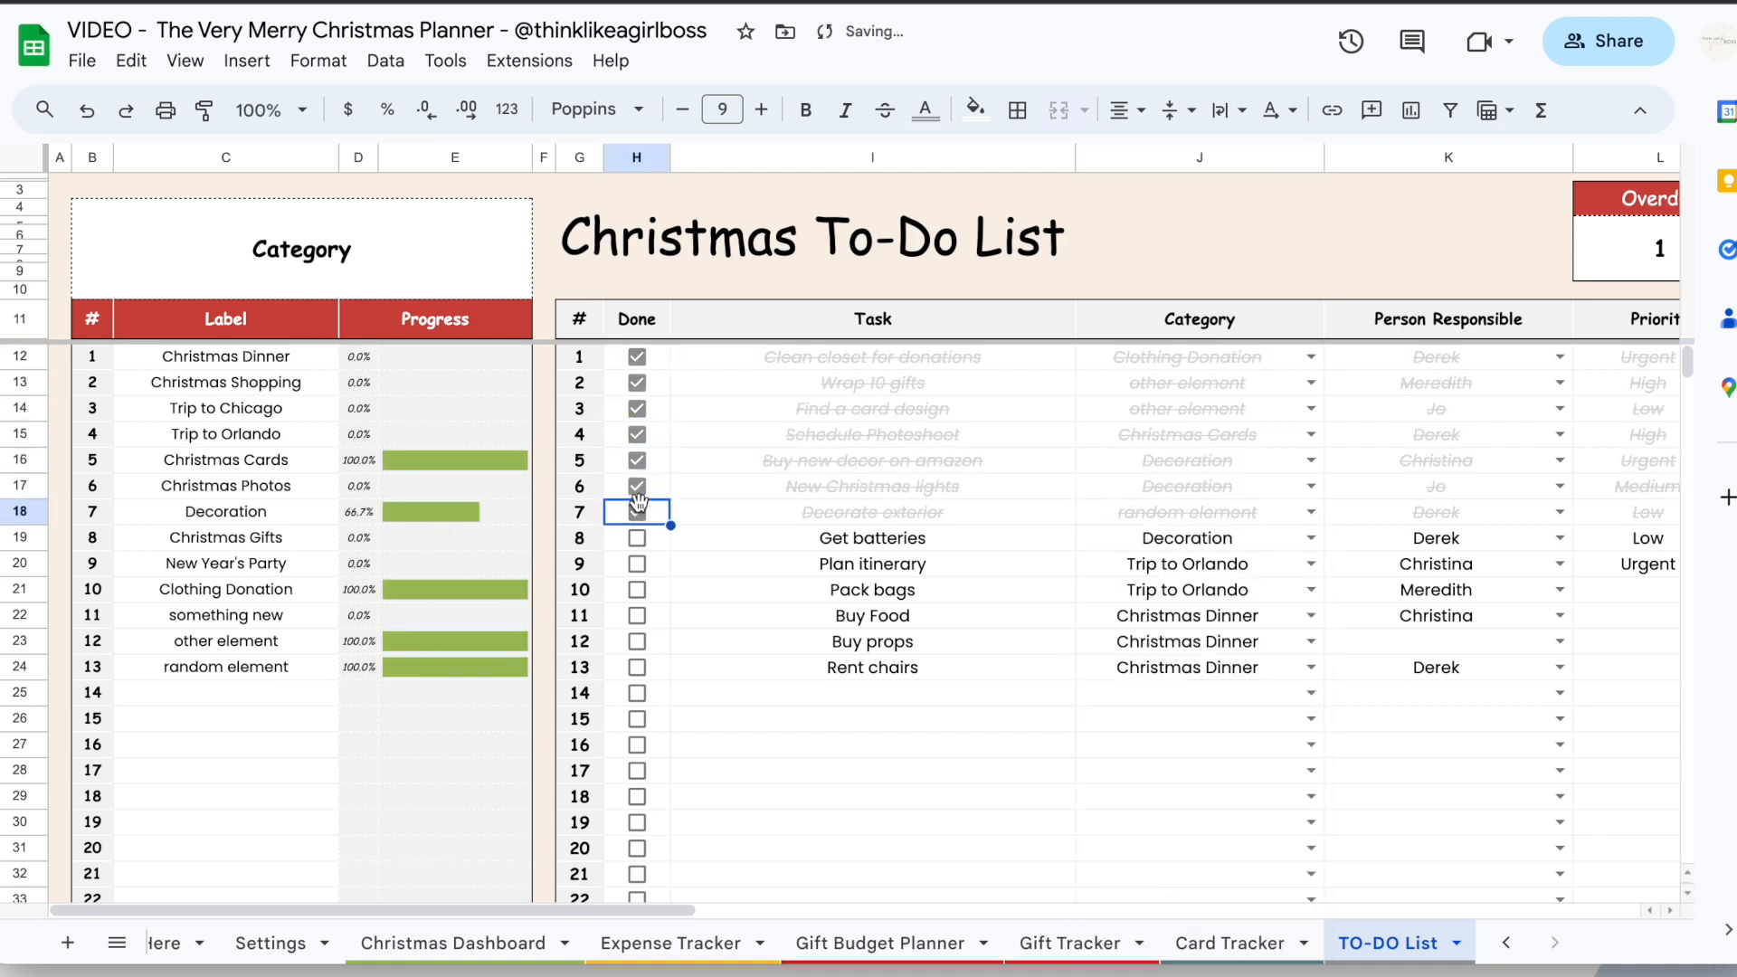
# Check the Overdue, Pending and Done counters and examine the Pending Tasks Summary with its progress bar
pyautogui.hscroll(5, 431, 478)
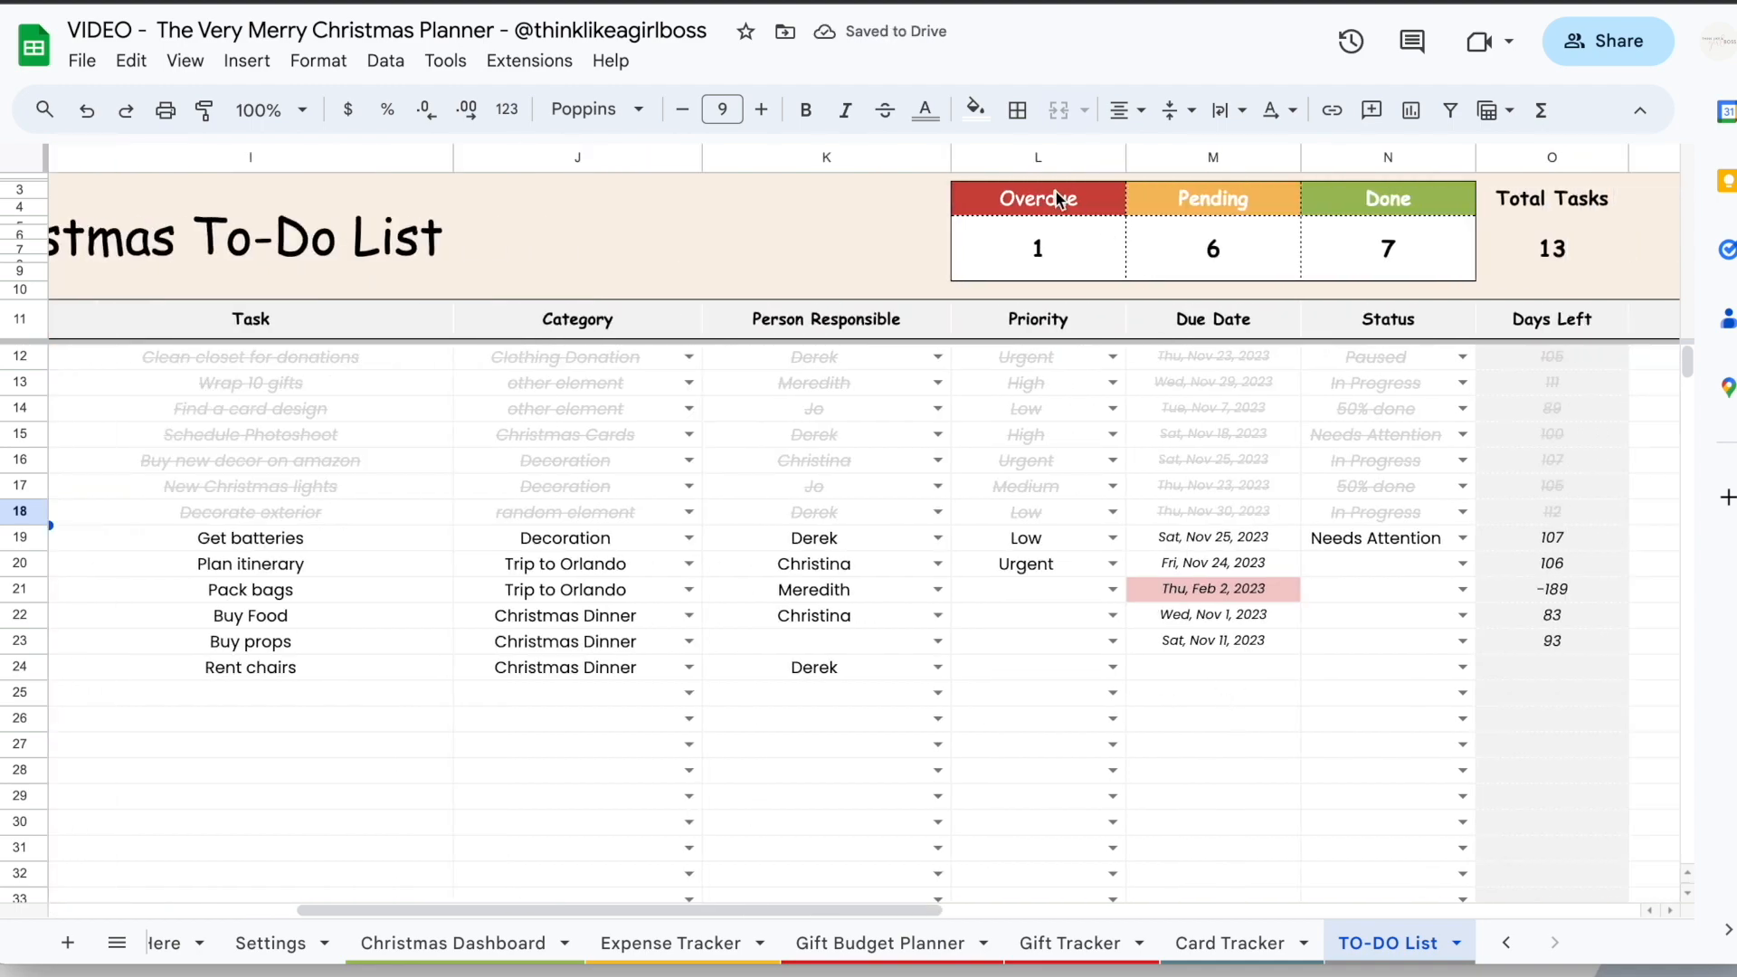
pyautogui.hscroll(8, 1230, 543)
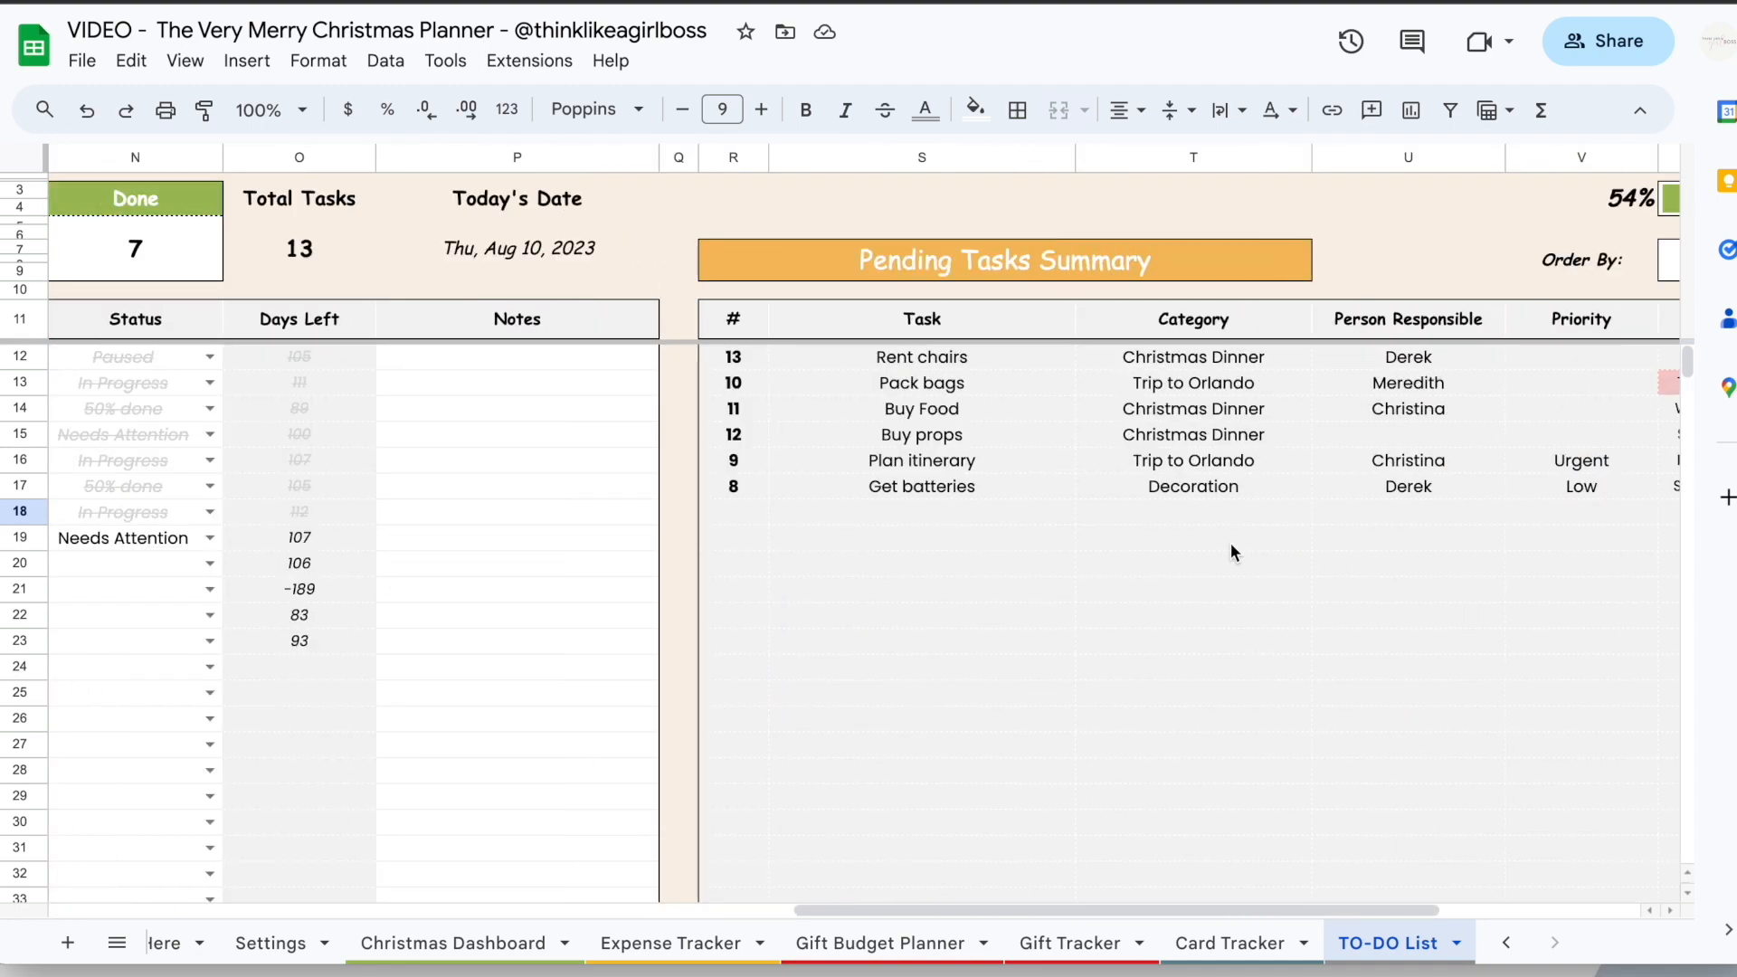
pyautogui.hscroll(-15, 751, 610)
pyautogui.hscroll(2, 751, 610)
pyautogui.hscroll(10, 751, 610)
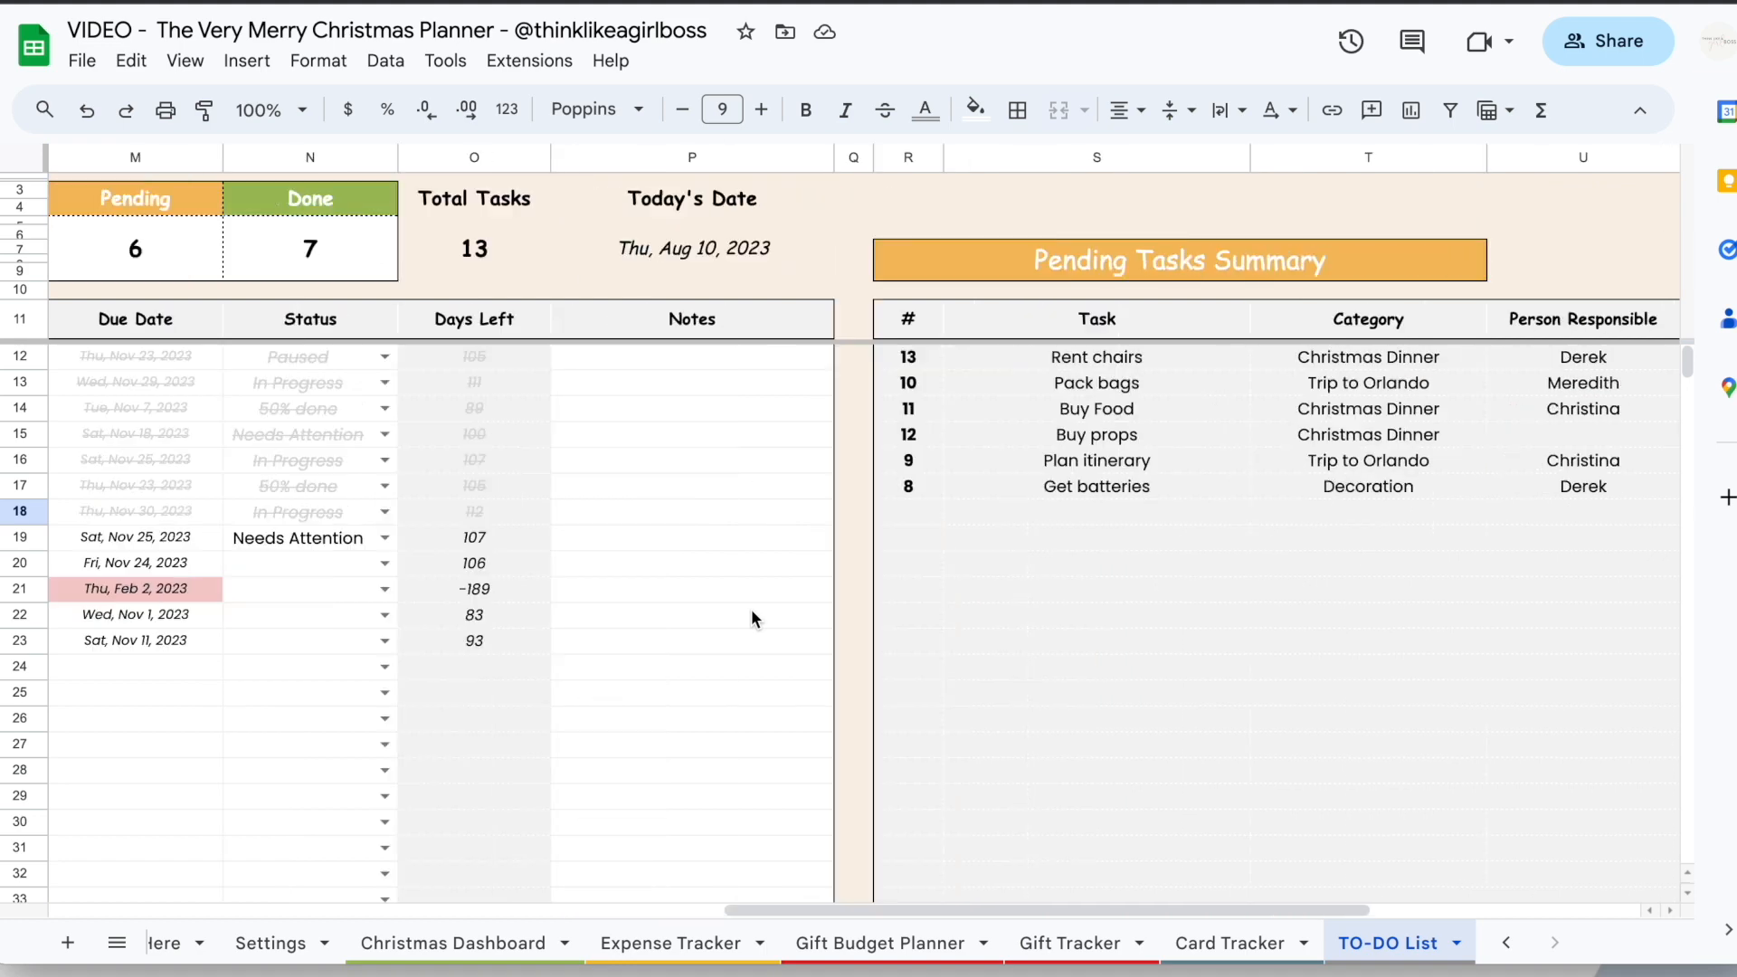
pyautogui.hscroll(3, 752, 613)
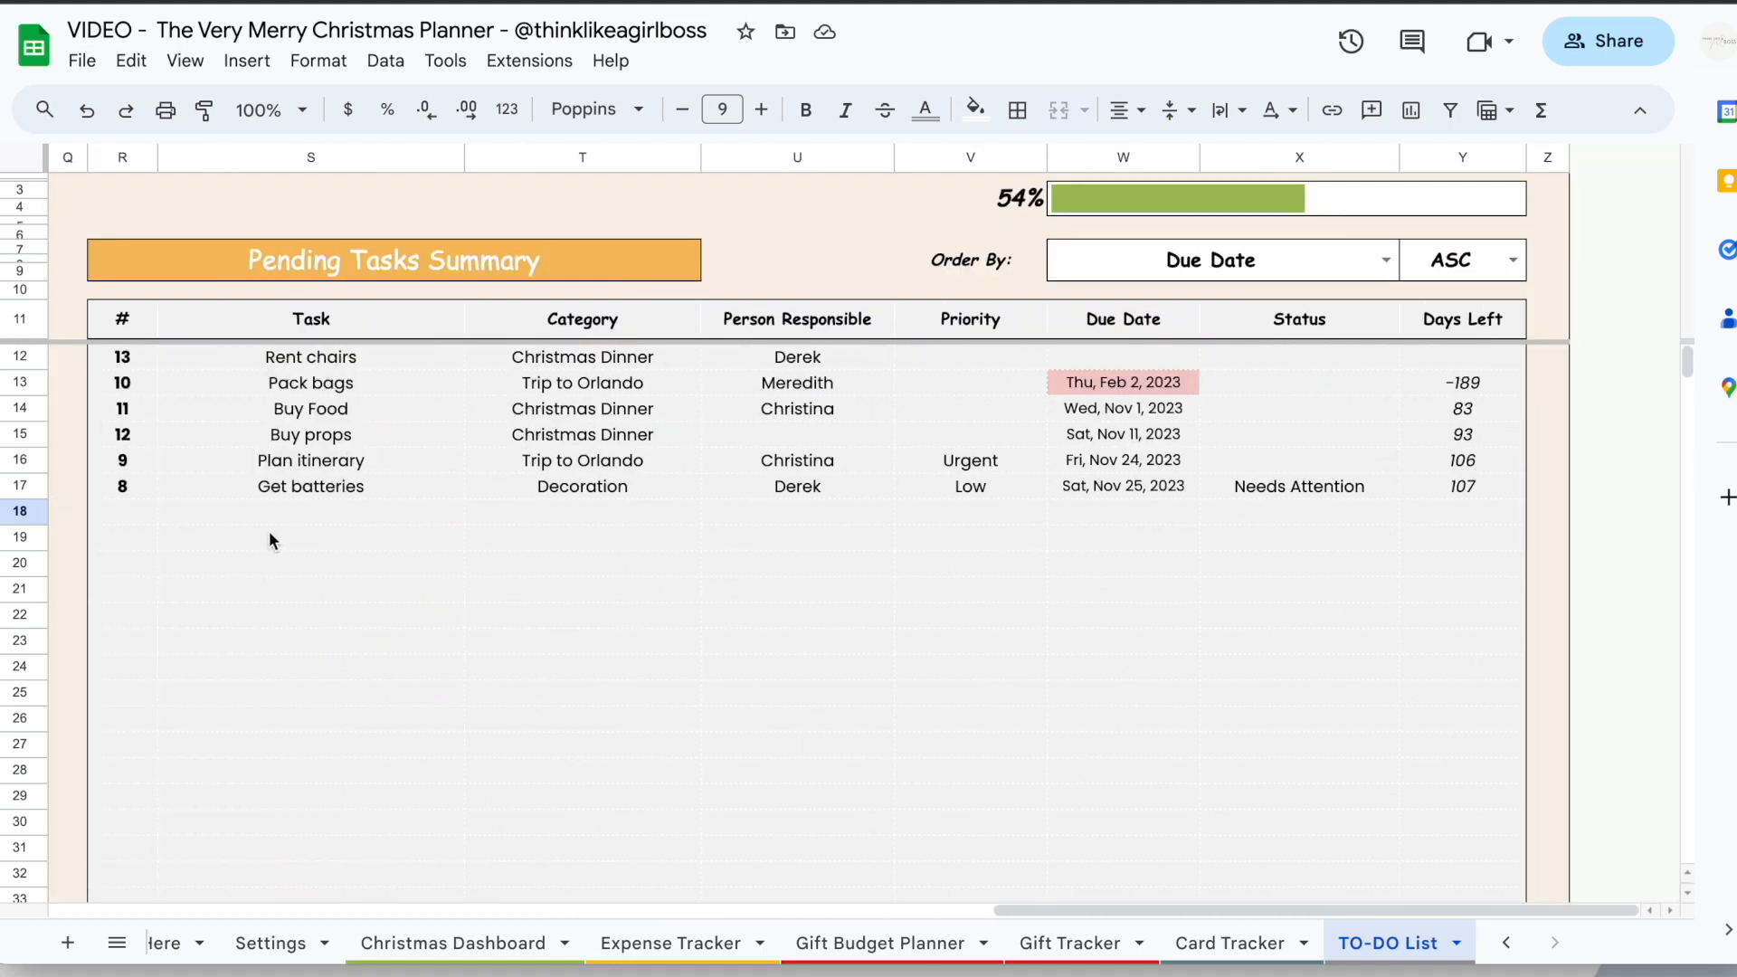
# Mark tasks 8 to 13, from "Get batteries" to "Rent chairs", as Done and check the Pending Tasks Summary
pyautogui.hscroll(-13, 533, 466)
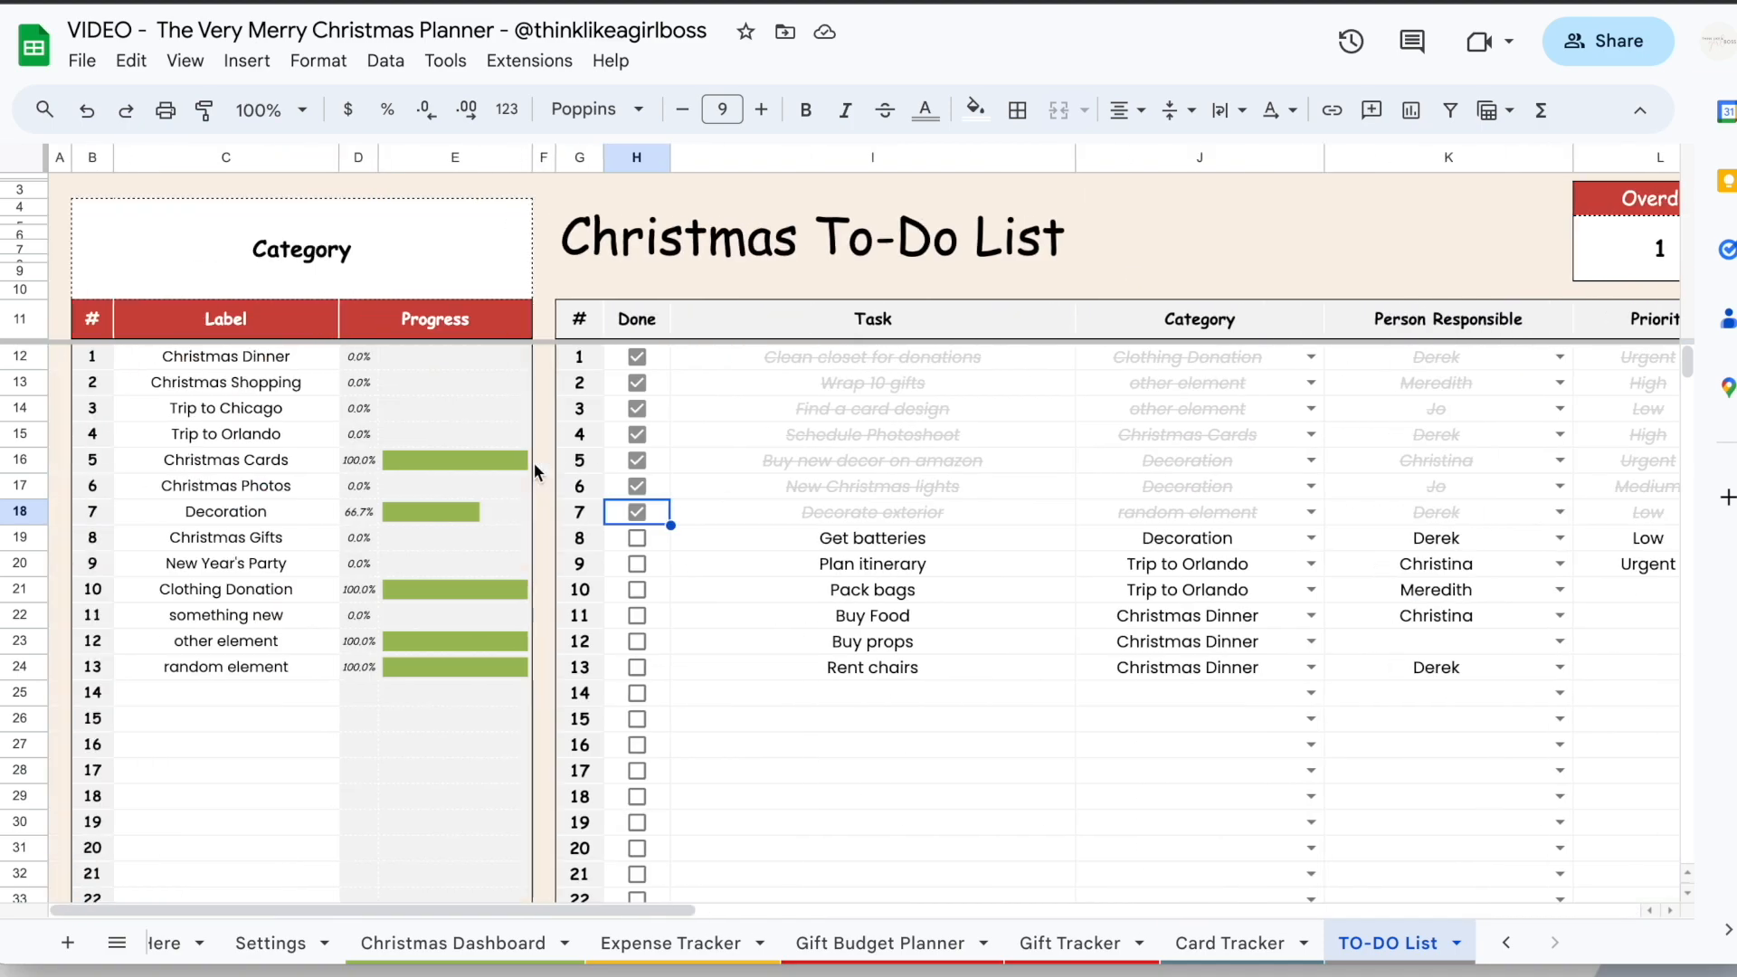
pyautogui.click(637, 539)
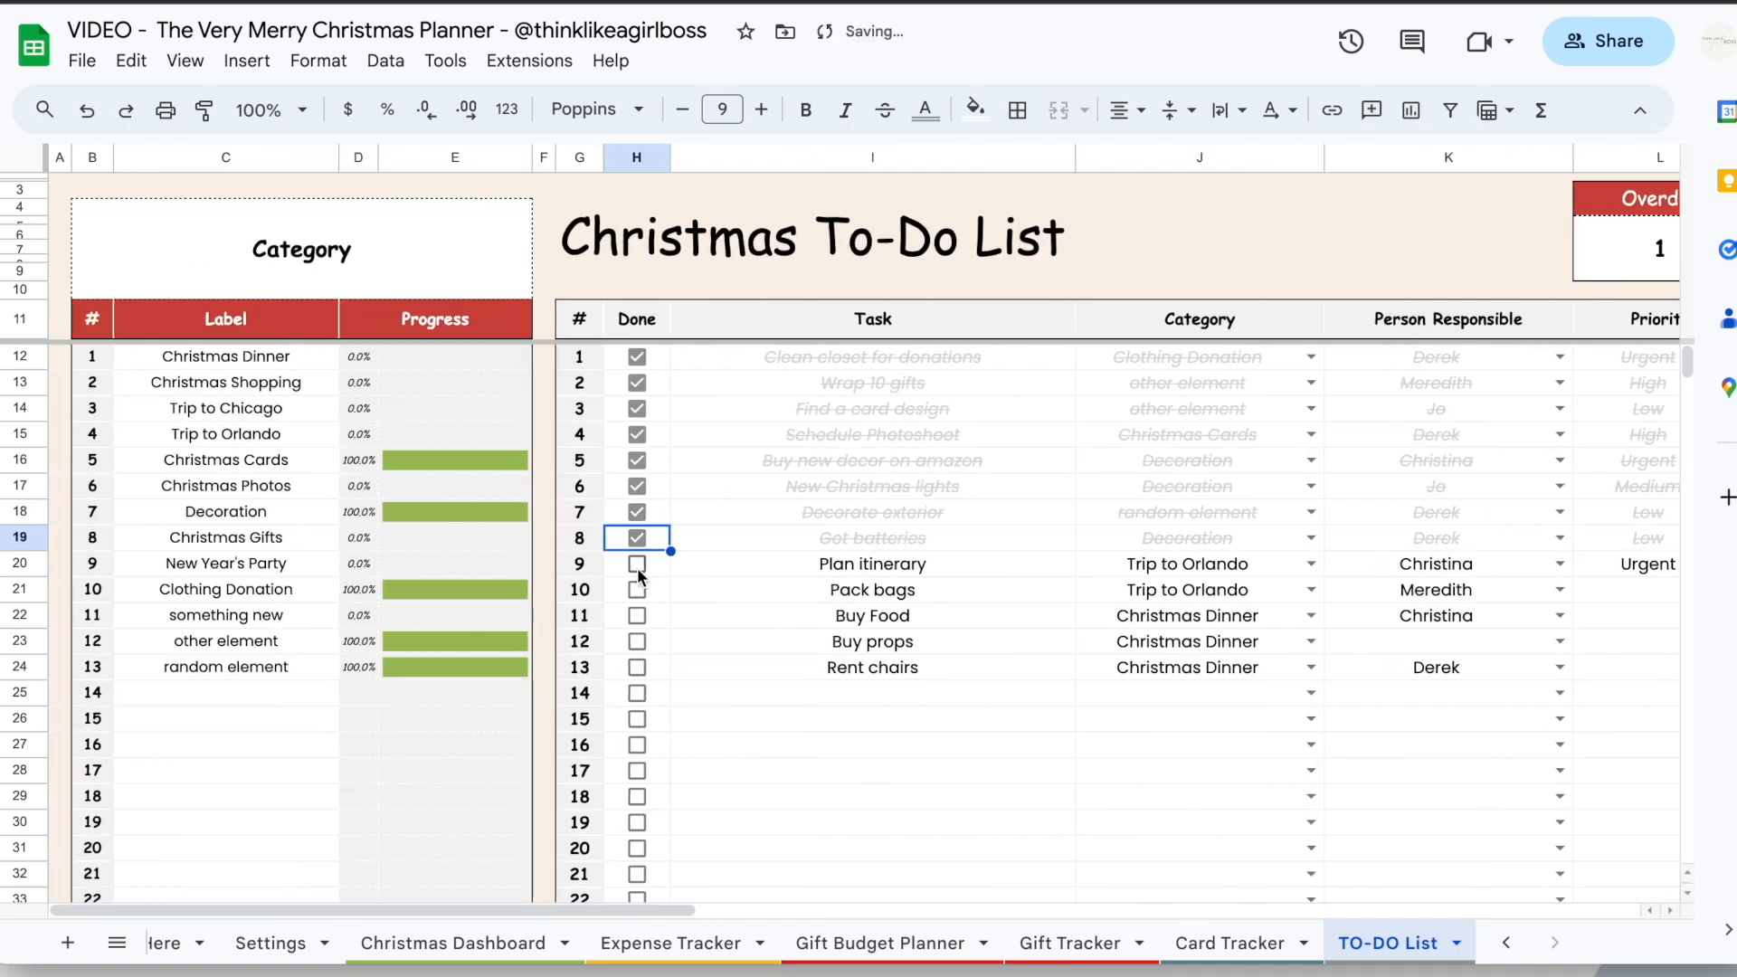
pyautogui.click(637, 564)
pyautogui.click(637, 590)
pyautogui.click(637, 615)
pyautogui.click(637, 642)
pyautogui.click(637, 666)
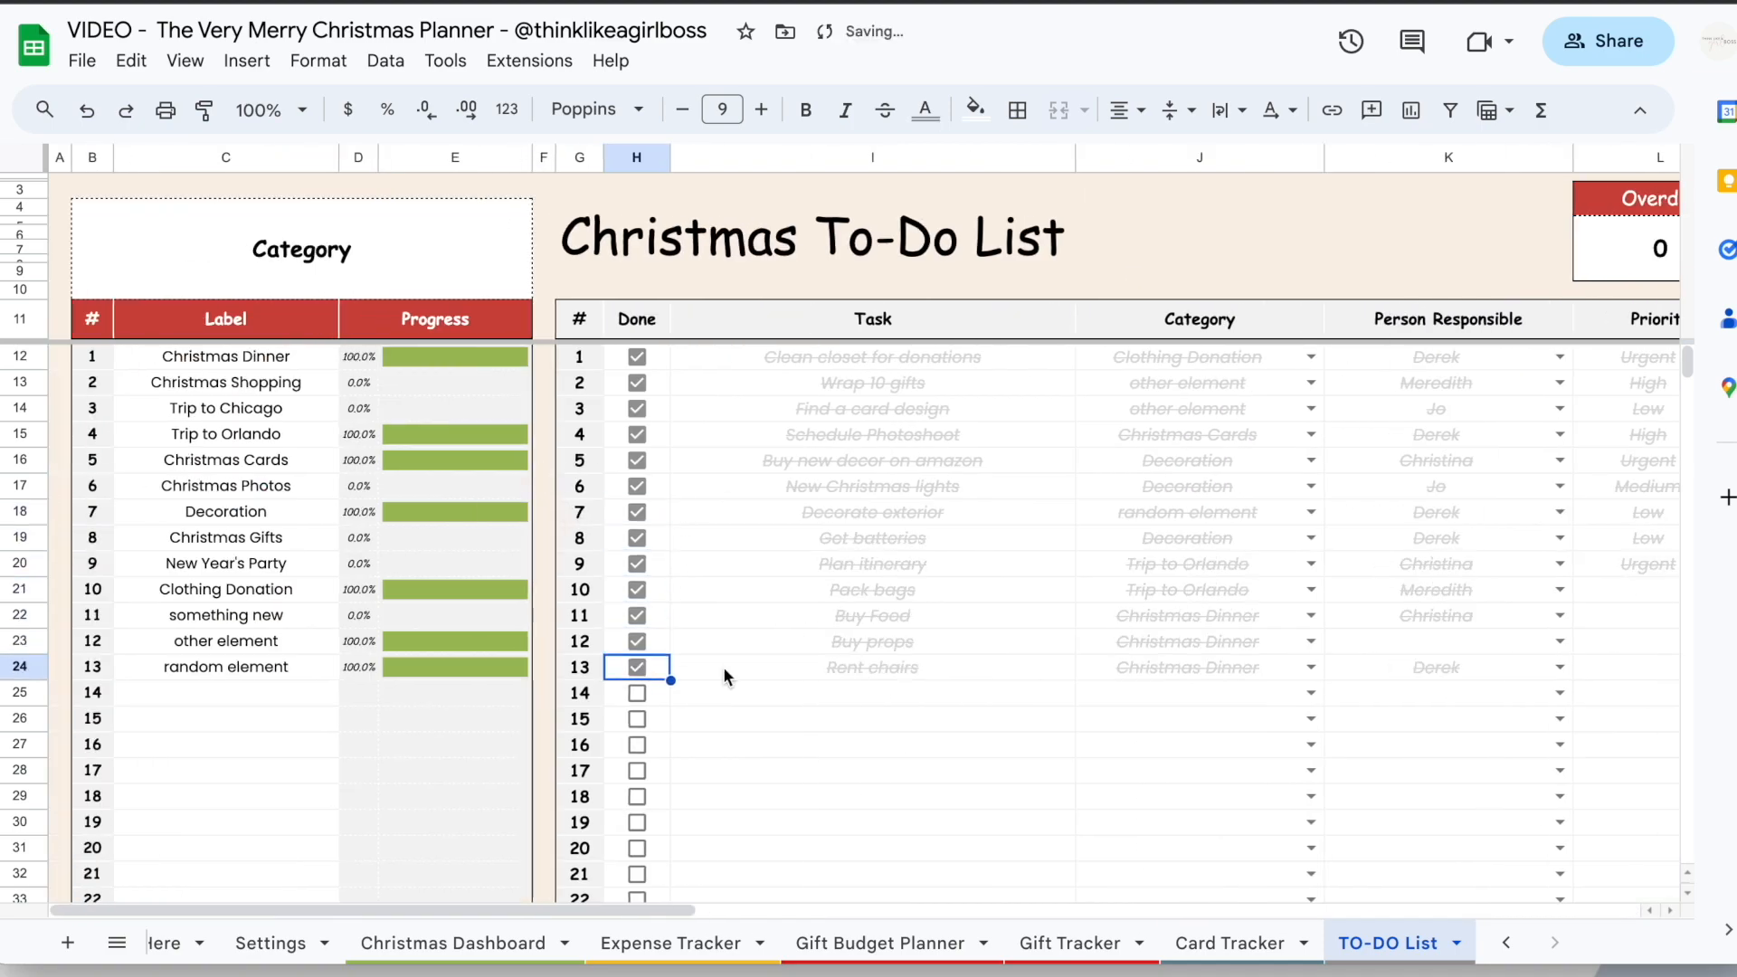
pyautogui.hscroll(13, 993, 672)
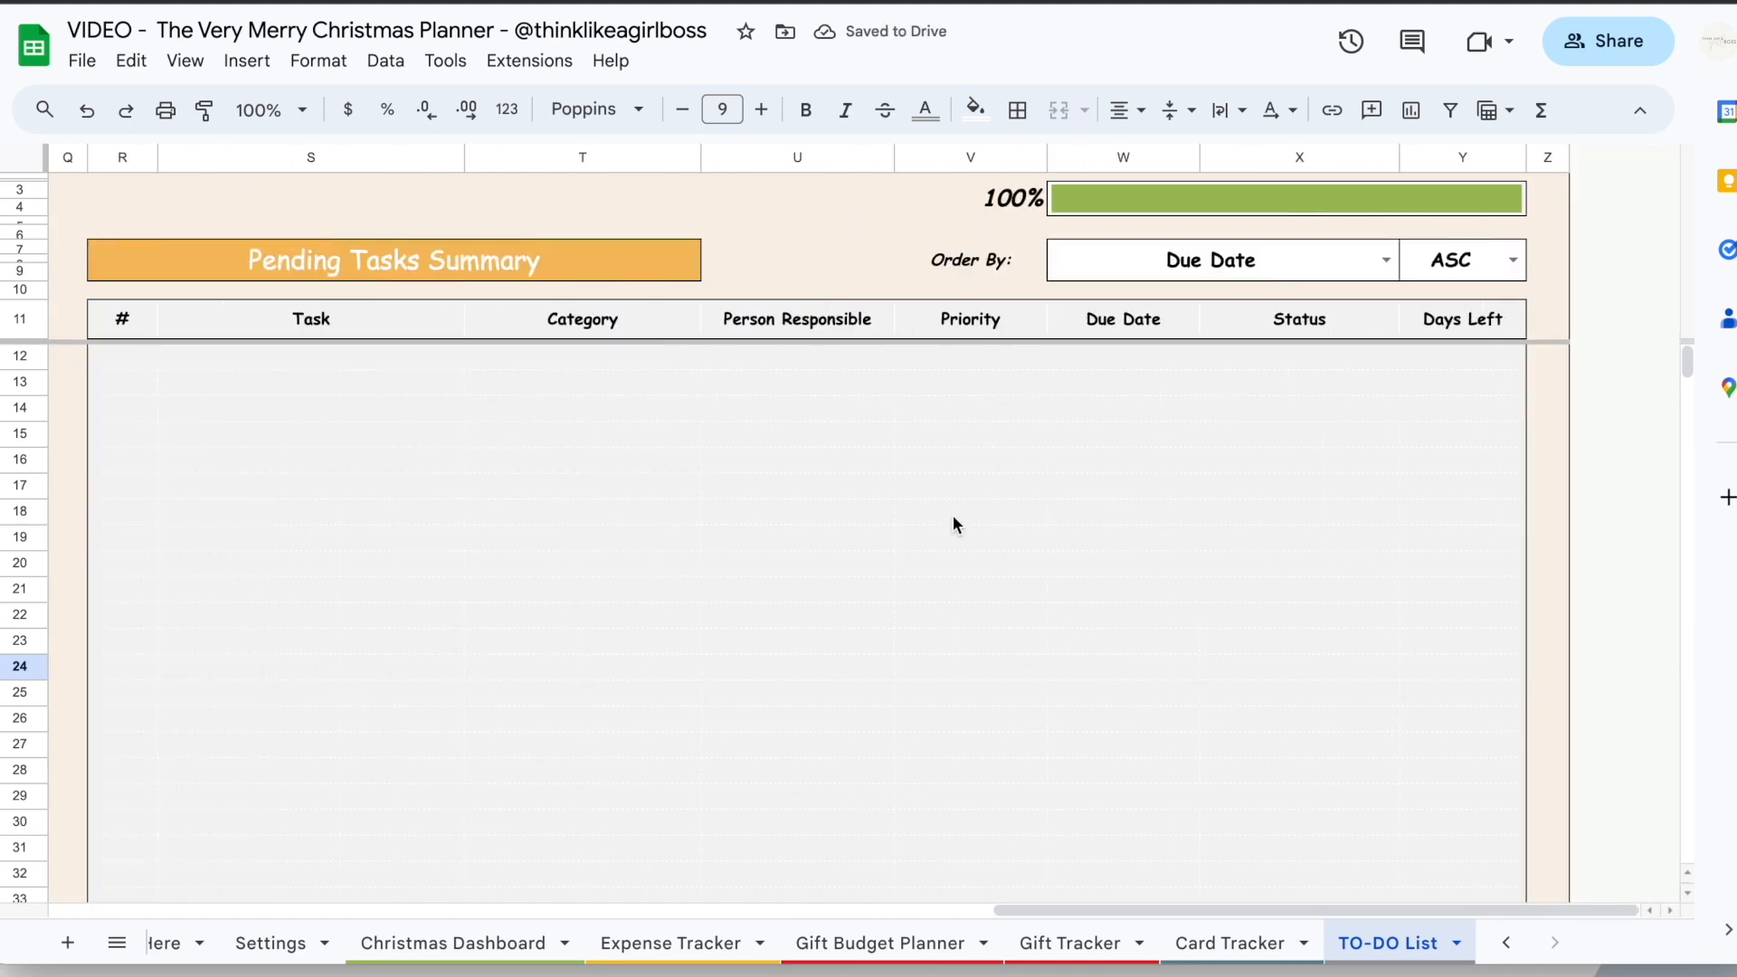
# Clear the Done marks of tasks 9 to 13 and check the Pending Tasks Summary again
pyautogui.hscroll(-13, 949, 562)
pyautogui.click(637, 667)
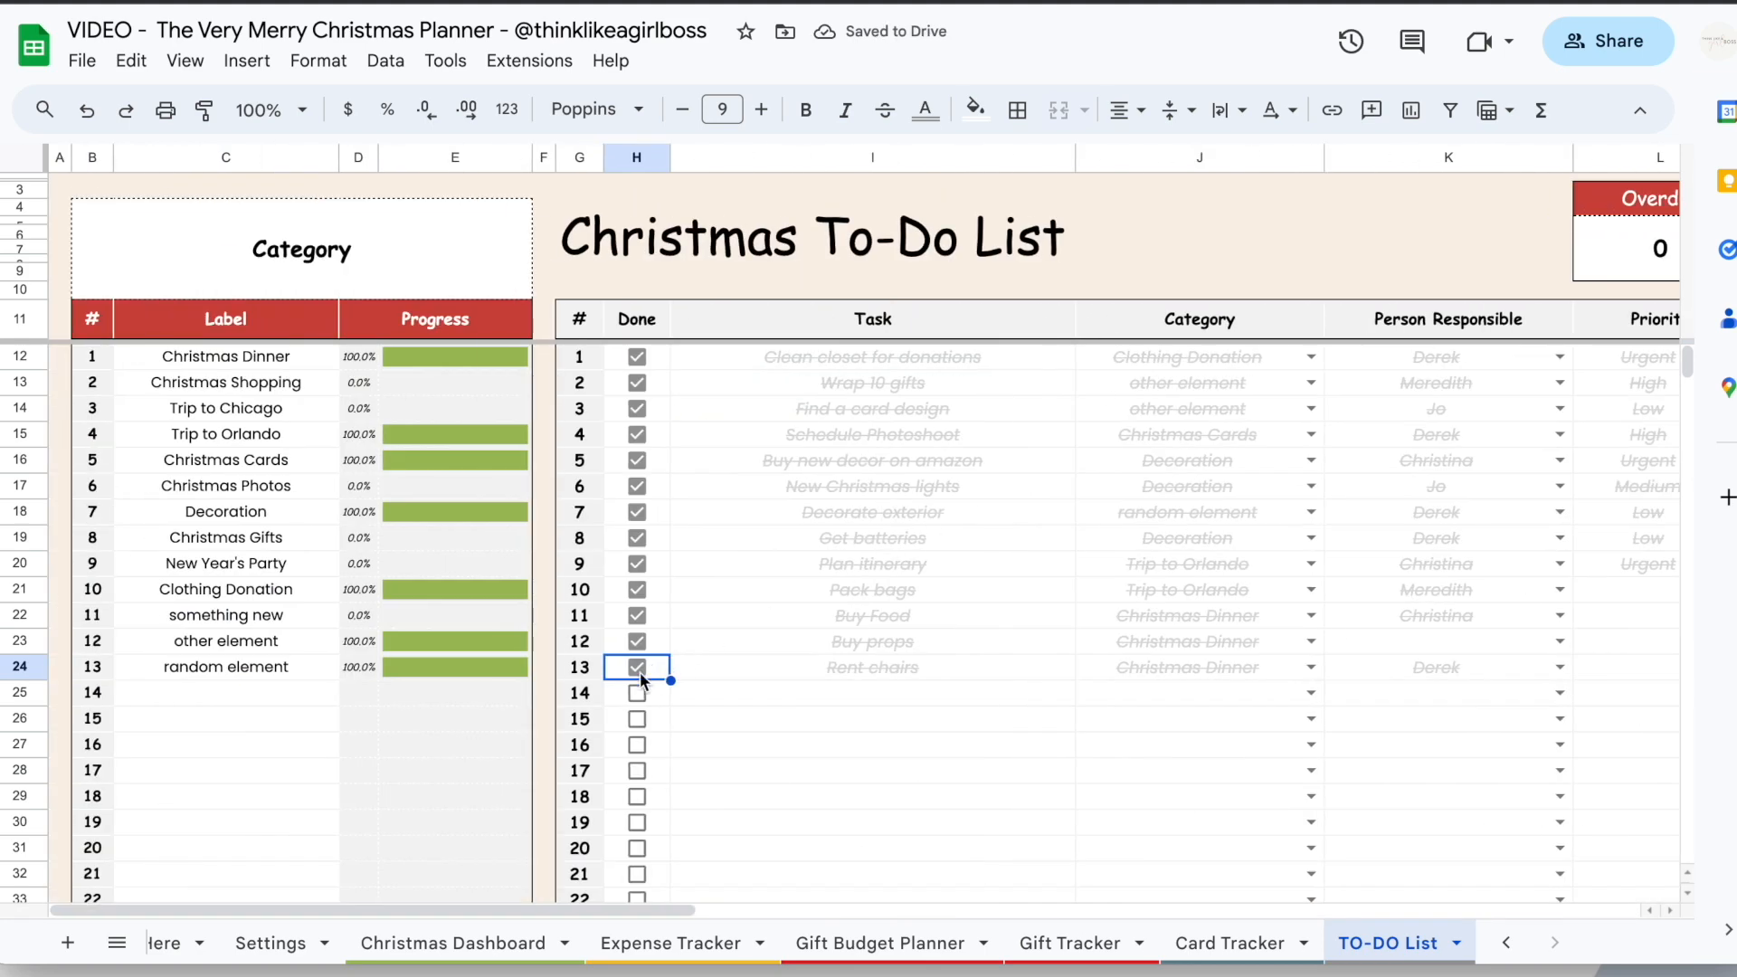
pyautogui.click(637, 642)
pyautogui.click(637, 615)
pyautogui.click(637, 590)
pyautogui.click(637, 564)
pyautogui.hscroll(13, 996, 559)
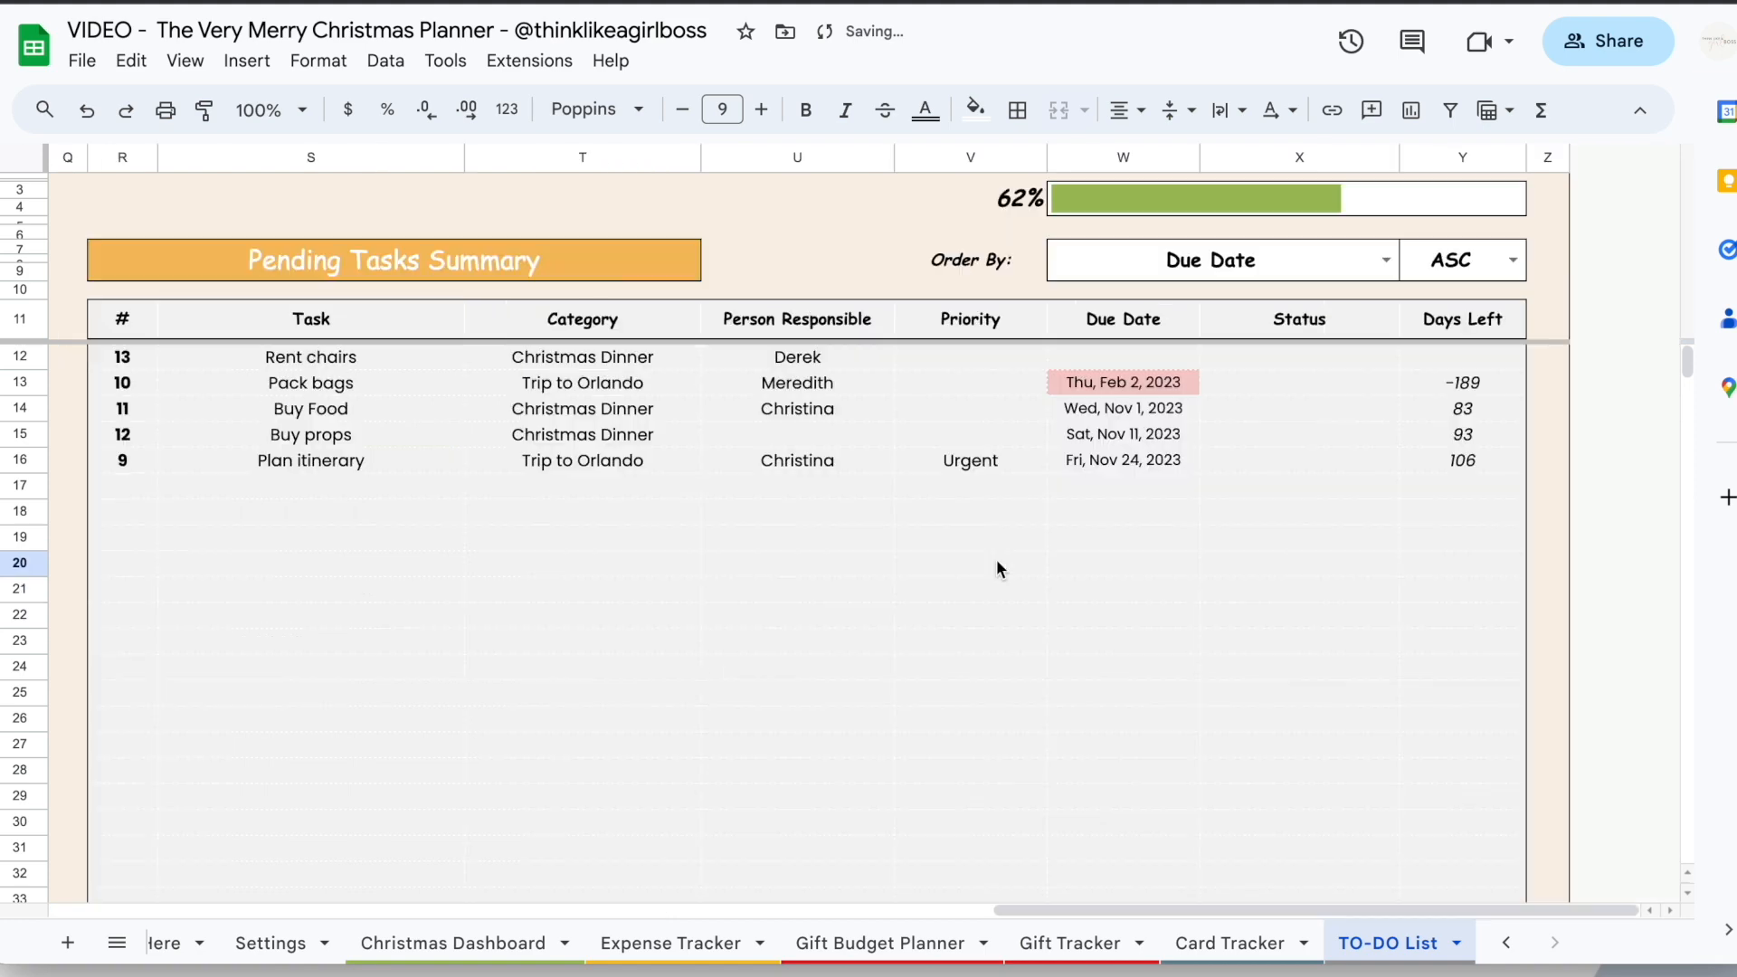
# Order the Pending Tasks Summary by Category and choose its sort direction
pyautogui.doubleClick(1384, 274)
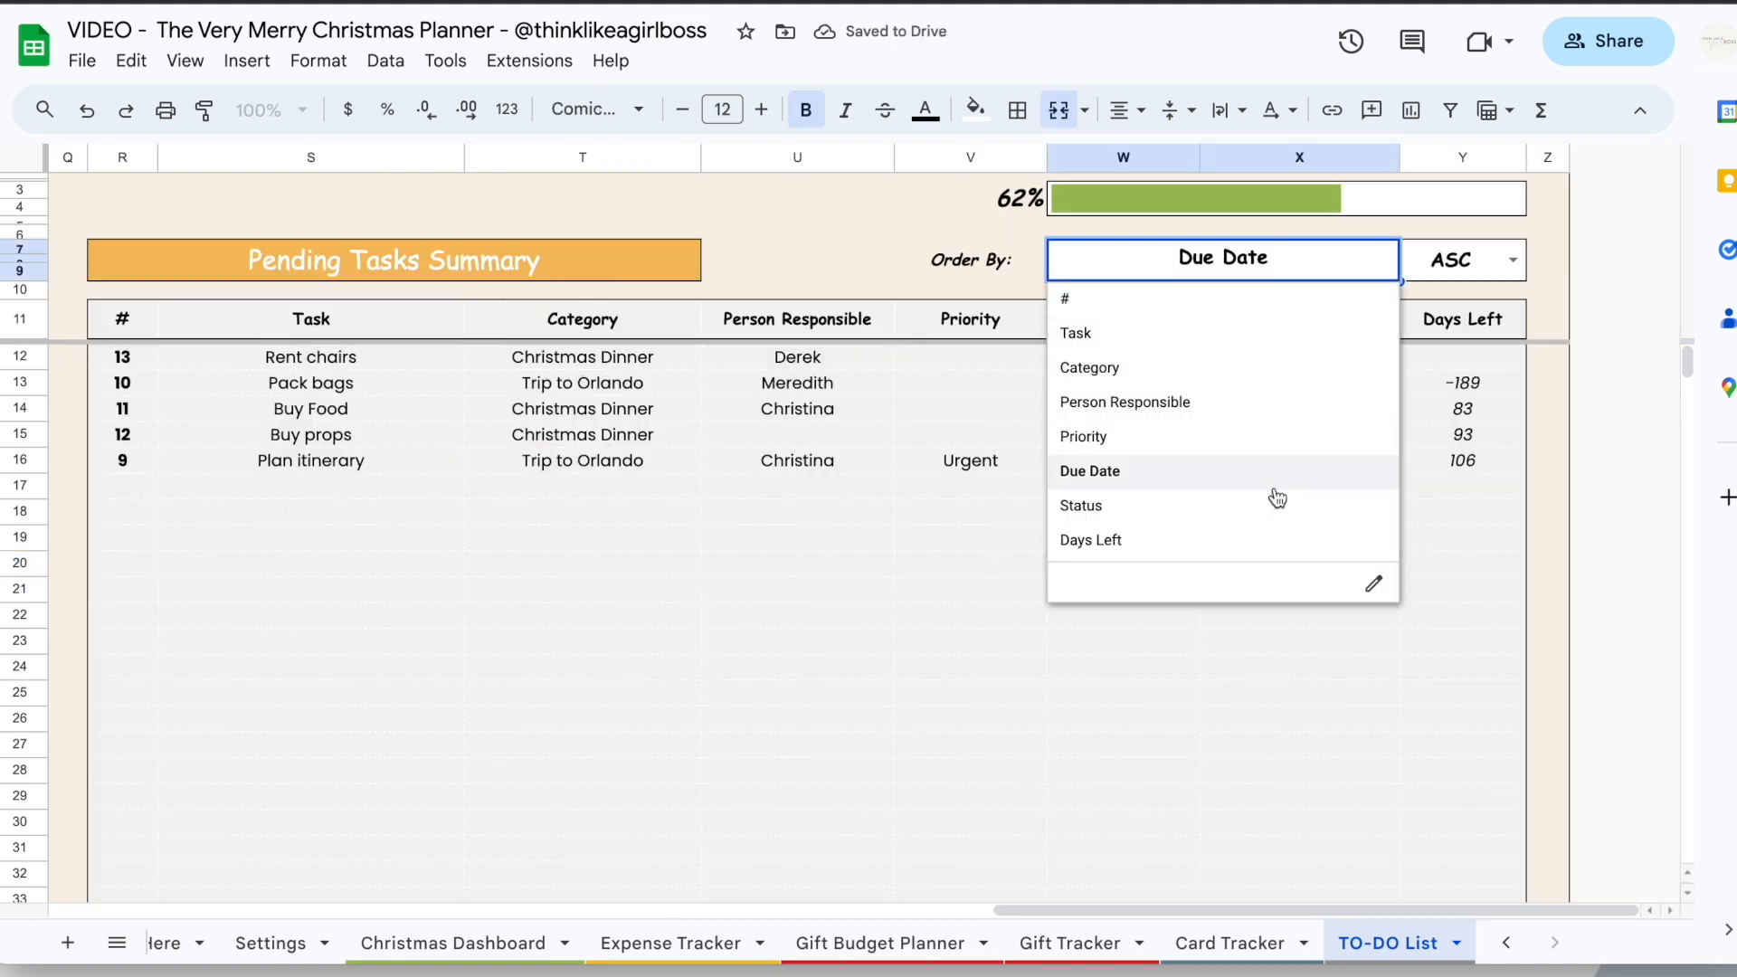
pyautogui.click(1292, 368)
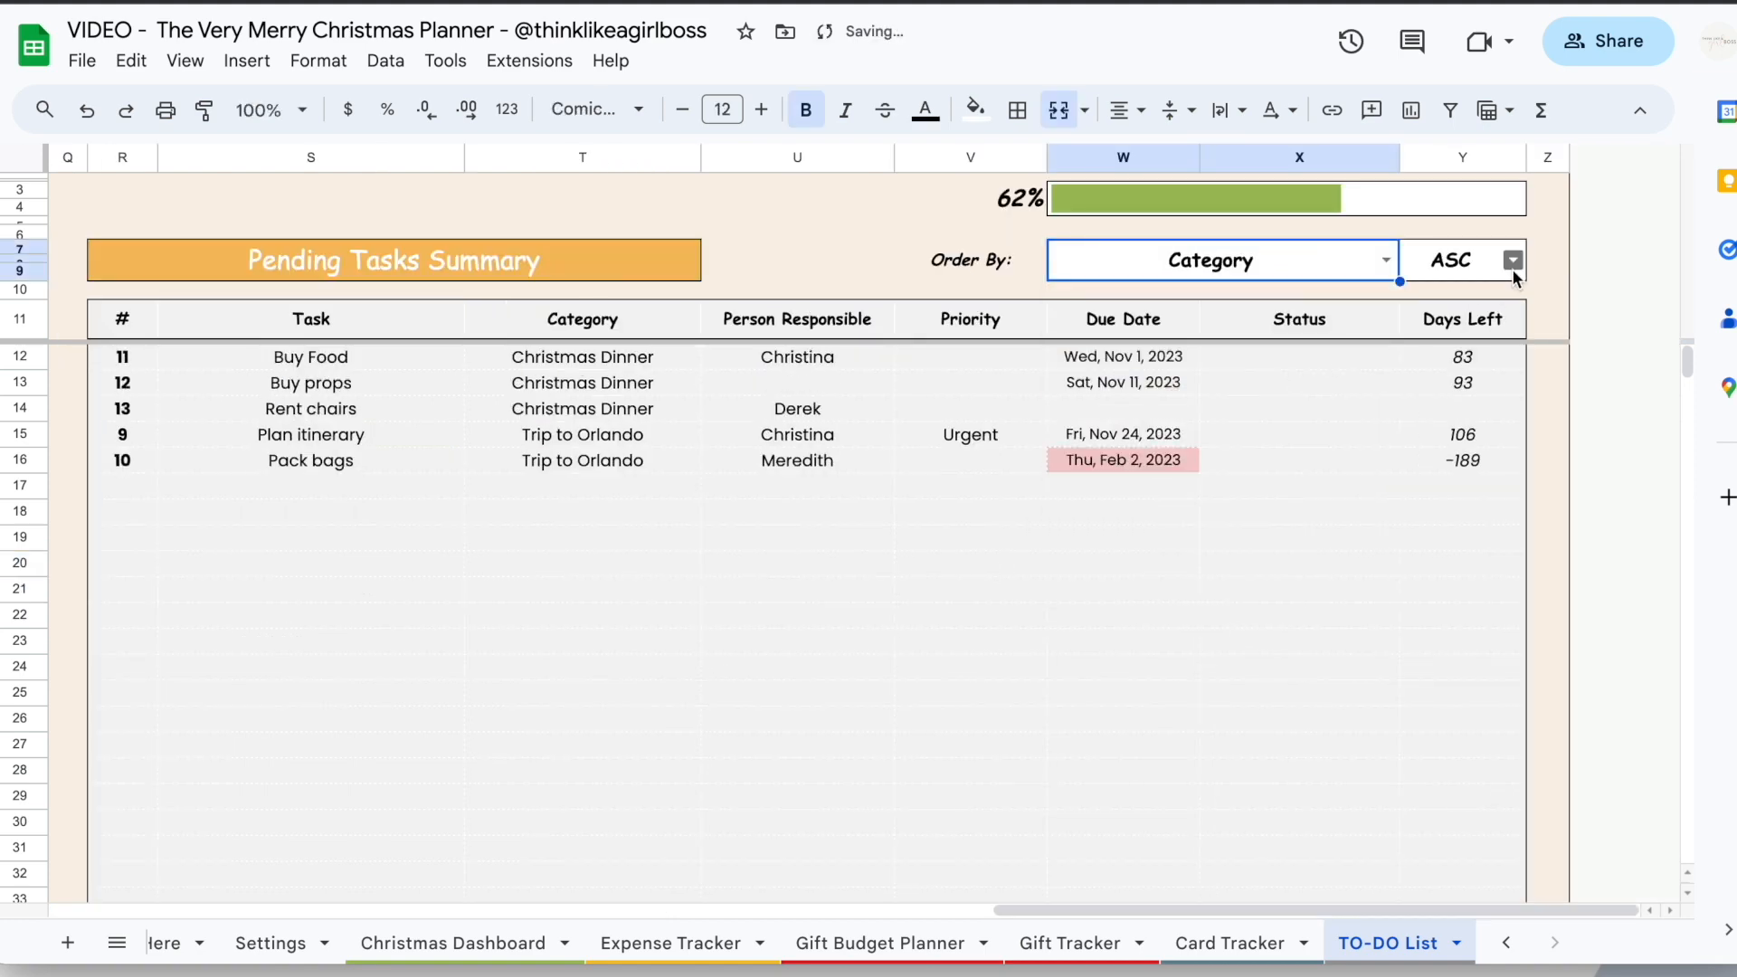
pyautogui.click(1512, 260)
pyautogui.click(1428, 332)
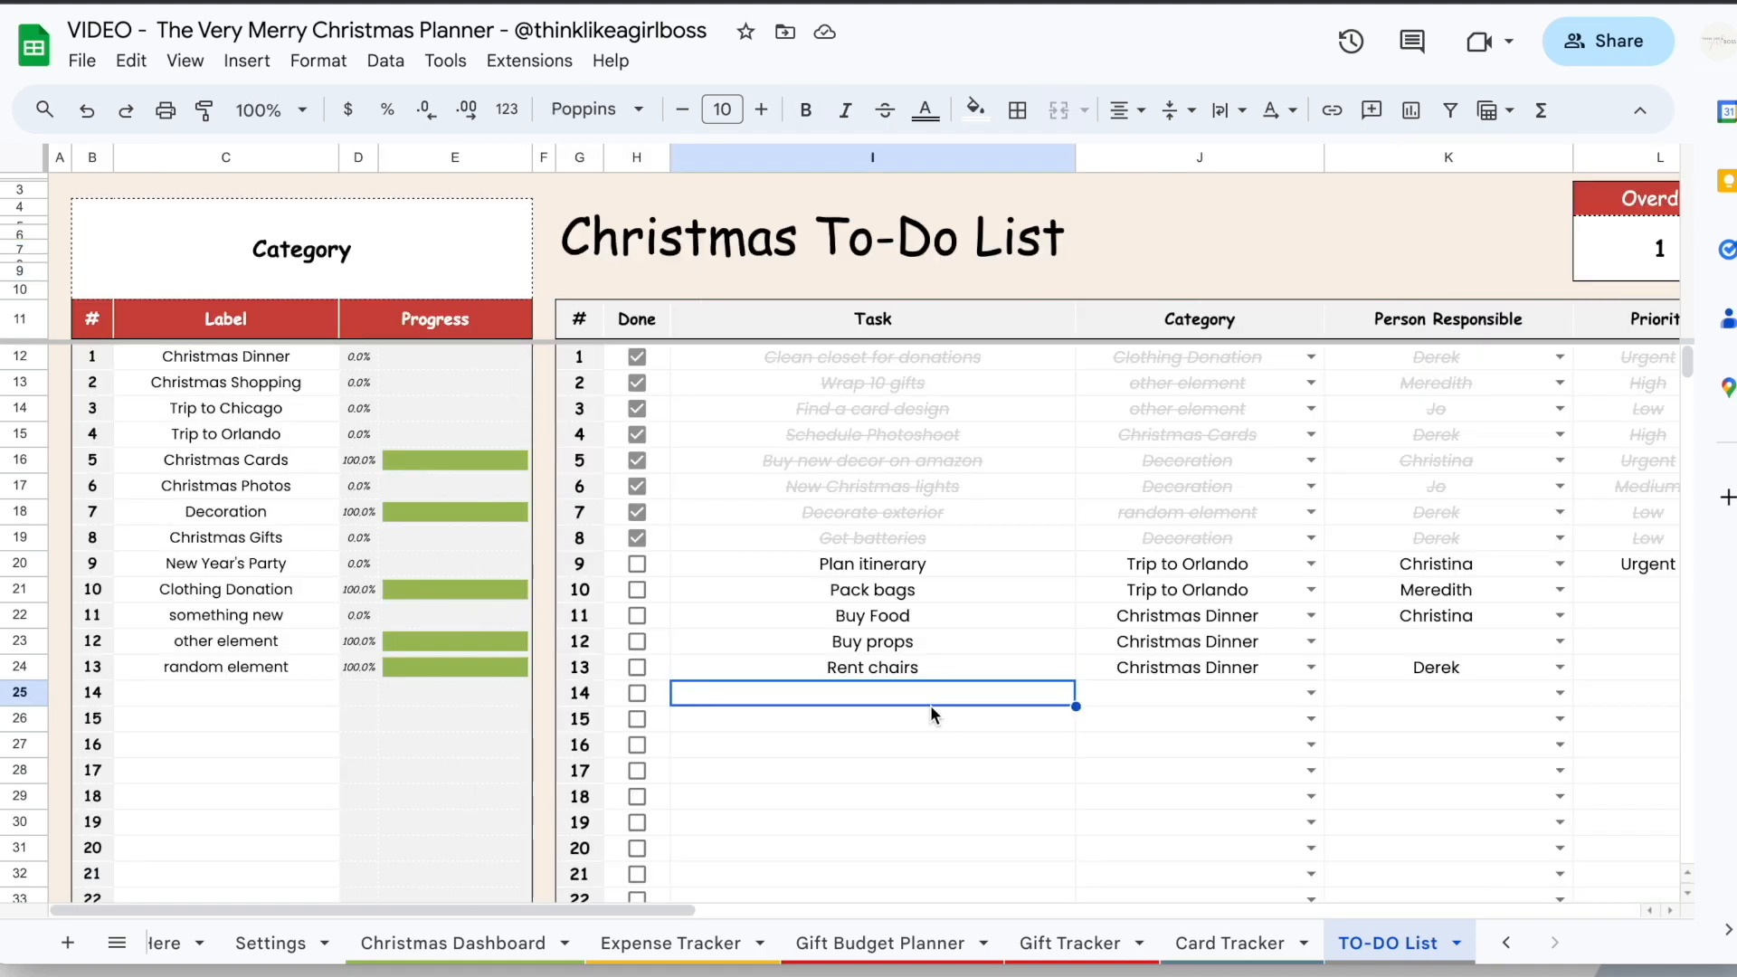
# Duplicate the TO-DO List sheet, and duplicate the resulting copy once more
pyautogui.rightClick(1415, 944)
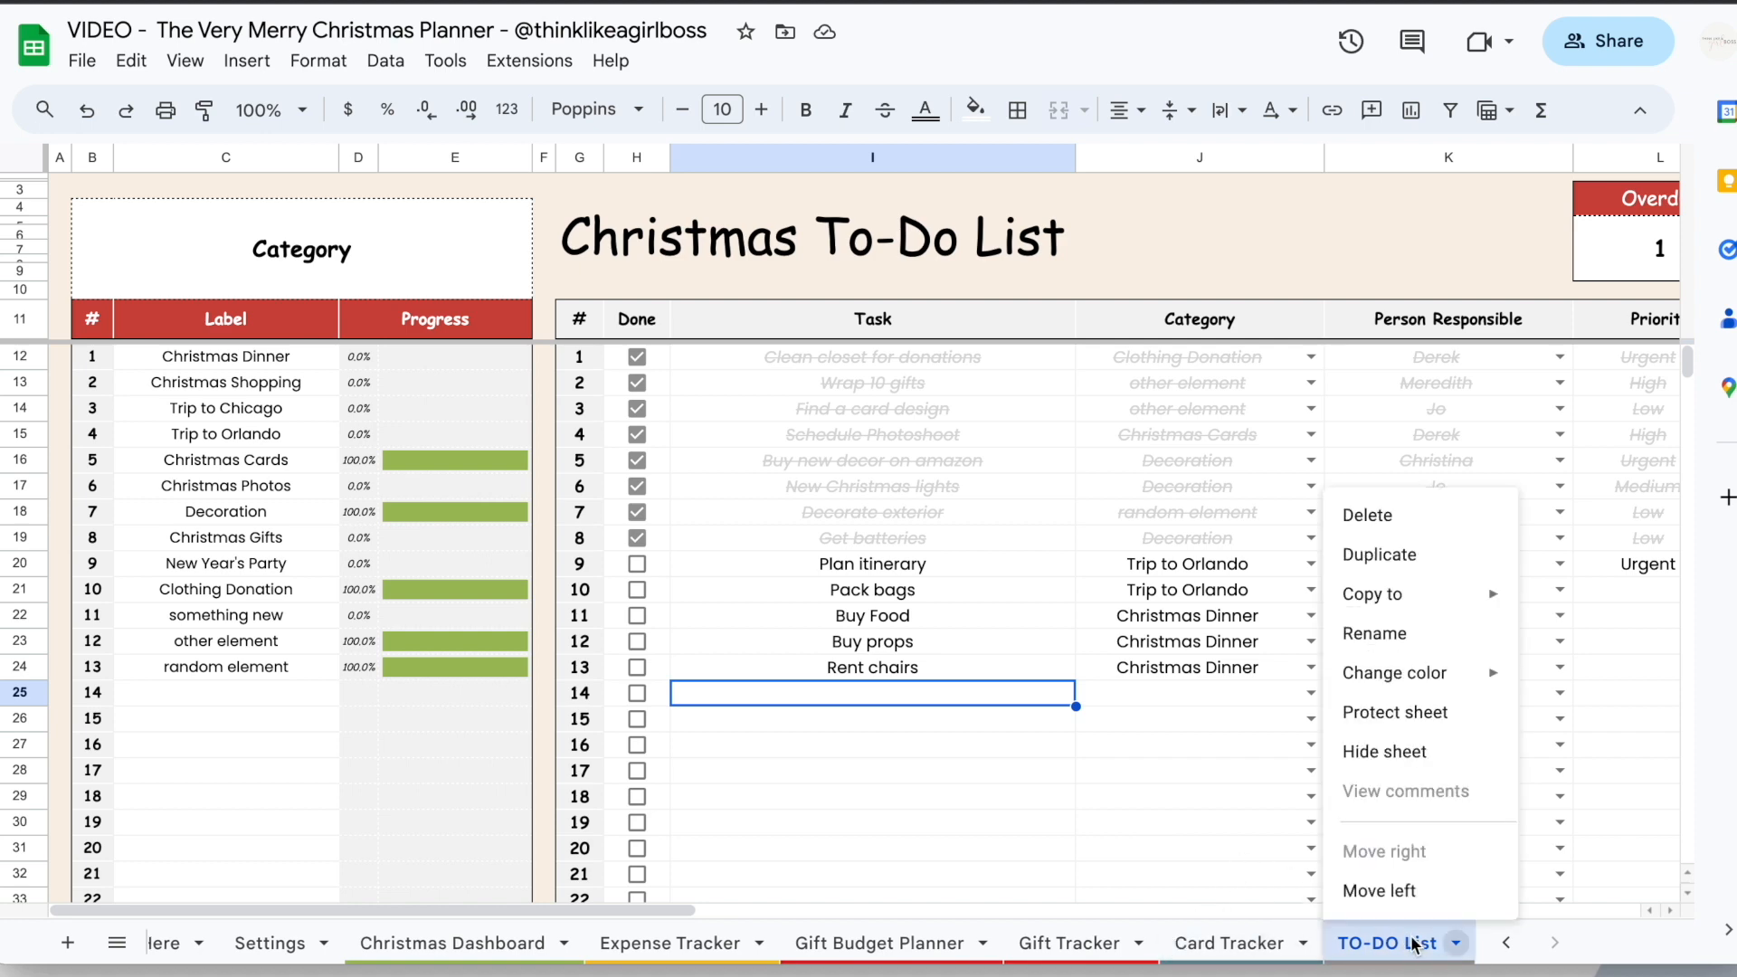
pyautogui.click(1416, 554)
pyautogui.rightClick(1337, 944)
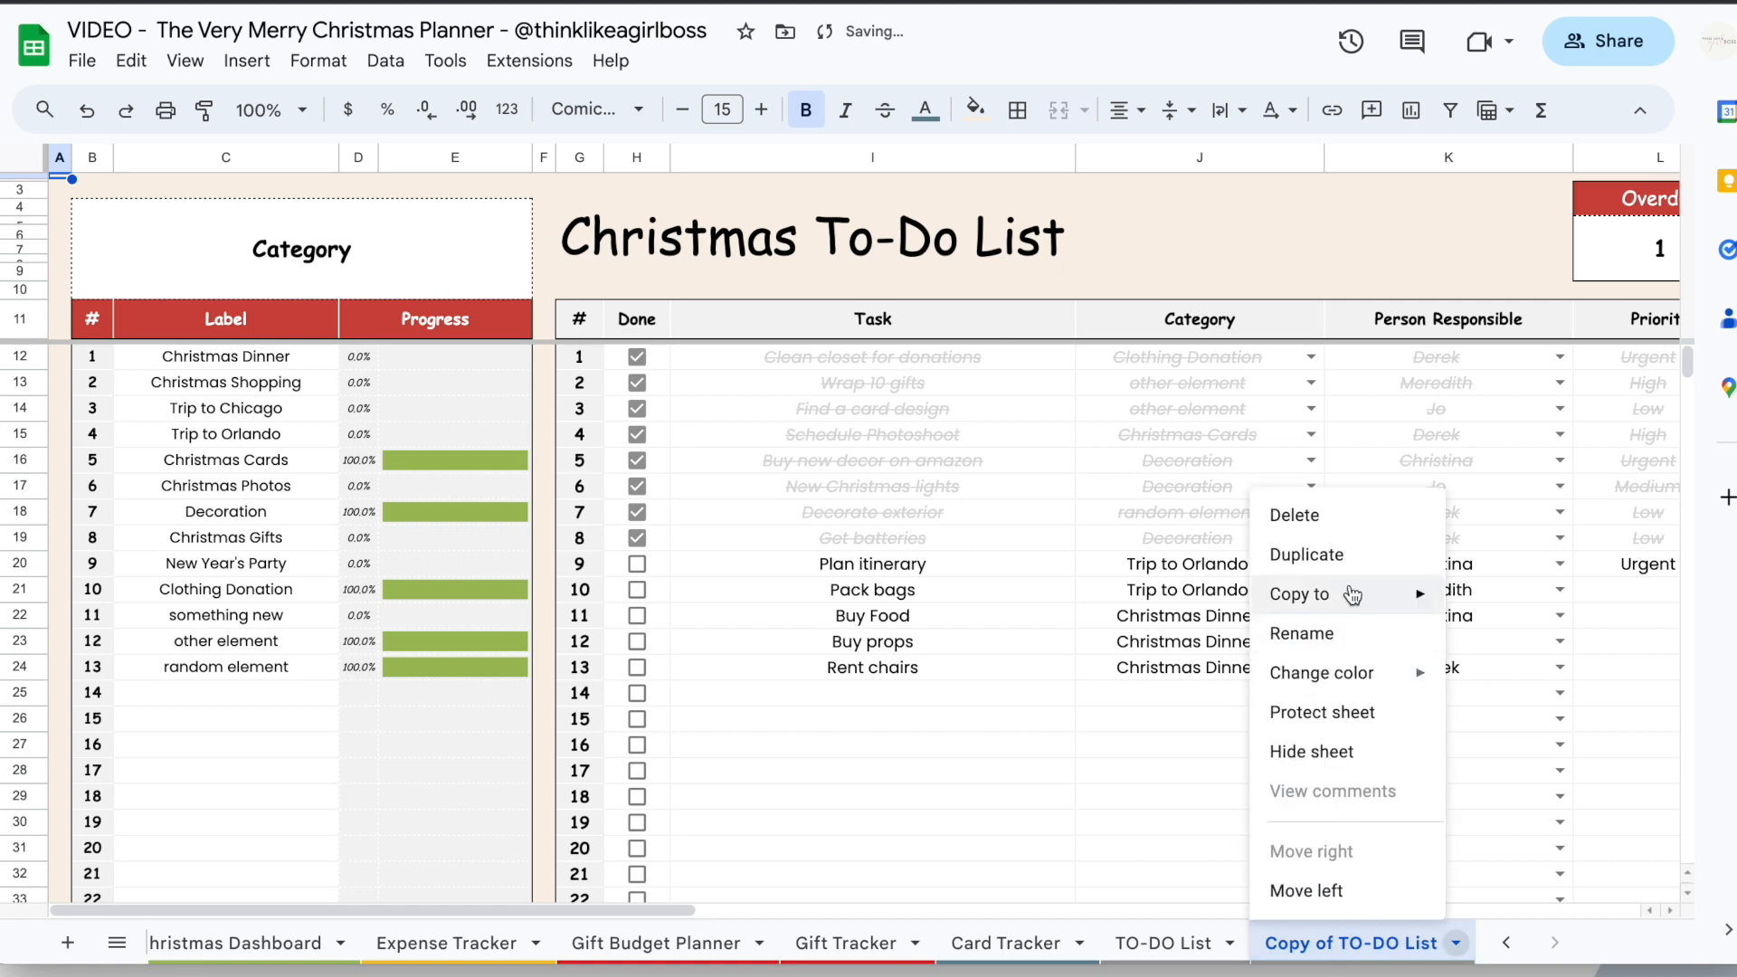
pyautogui.click(1352, 559)
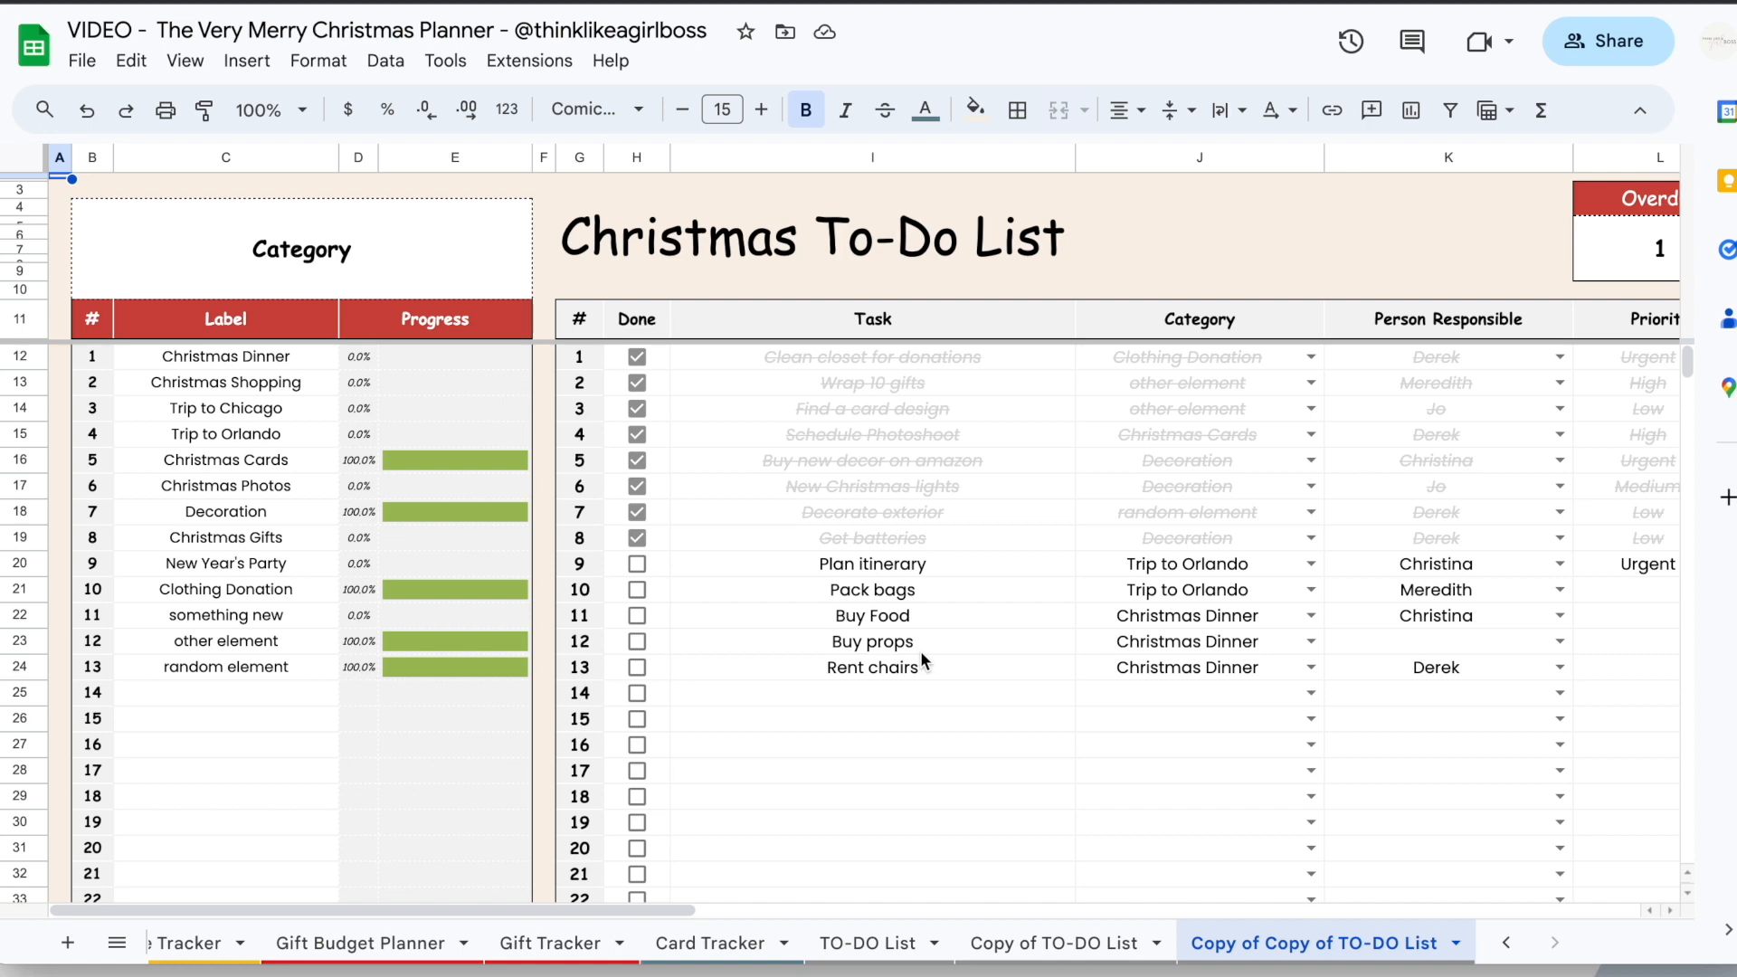
# View the Person Responsible, Priority and Status options of the first task on the second duplicated sheet
pyautogui.hscroll(5, 920, 649)
pyautogui.click(1076, 356)
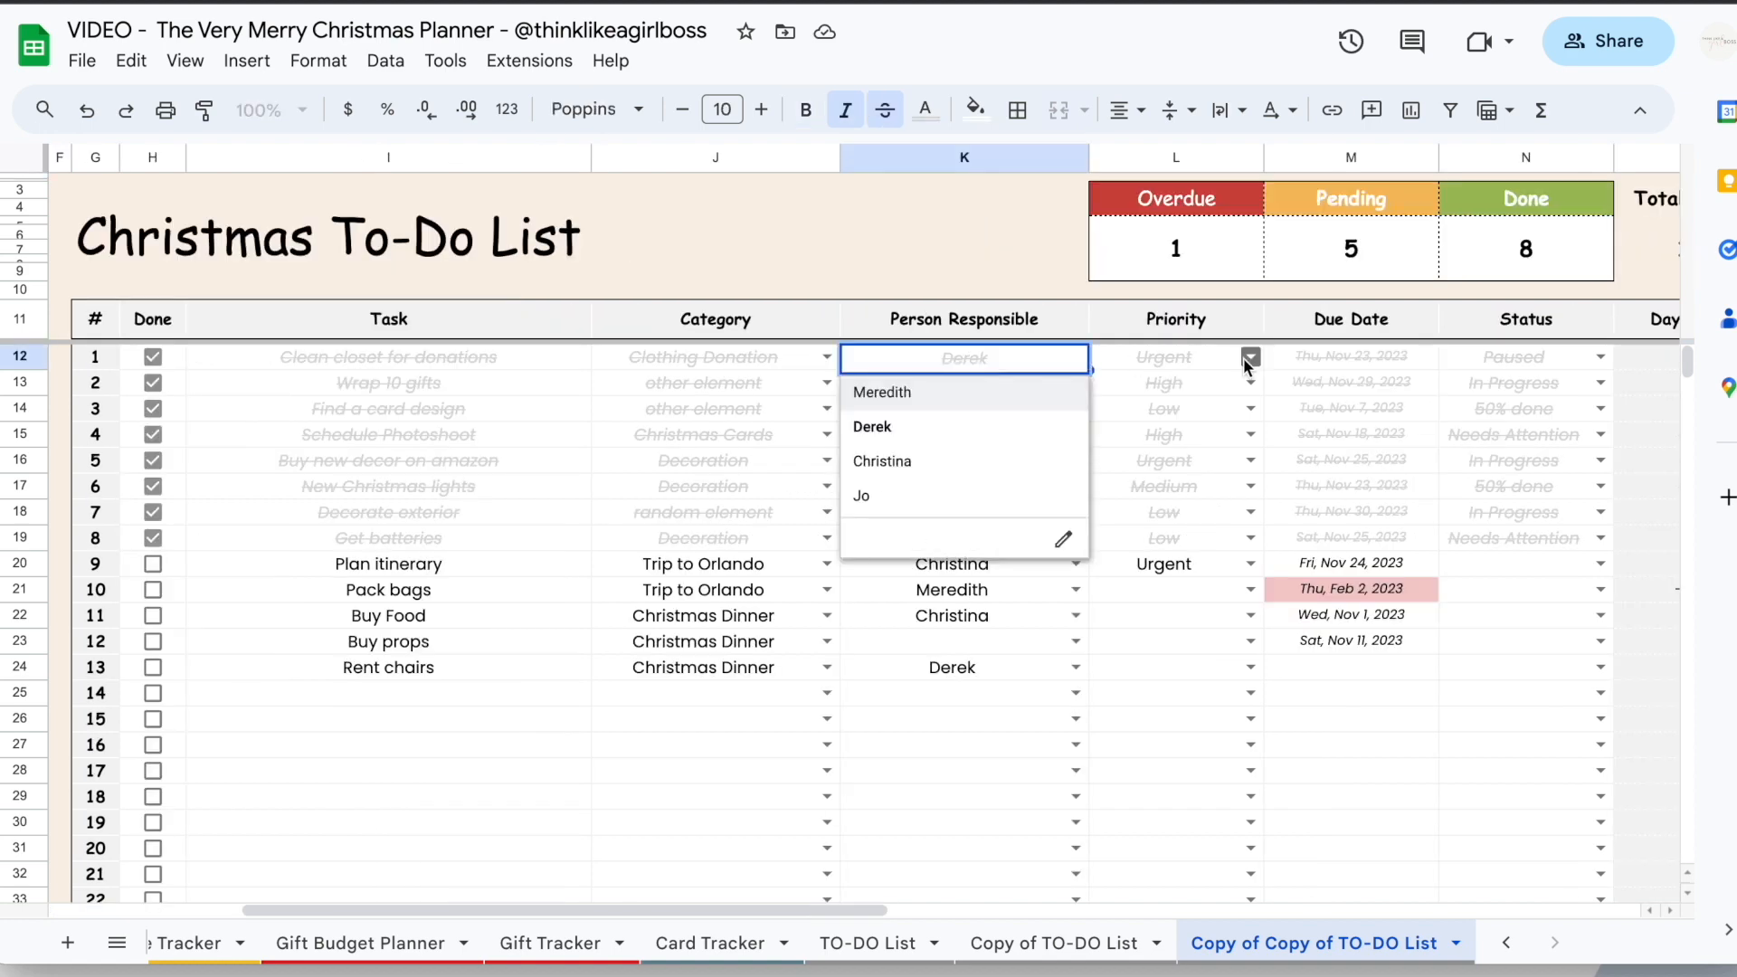
pyautogui.click(1250, 357)
pyautogui.click(1599, 358)
pyautogui.click(973, 515)
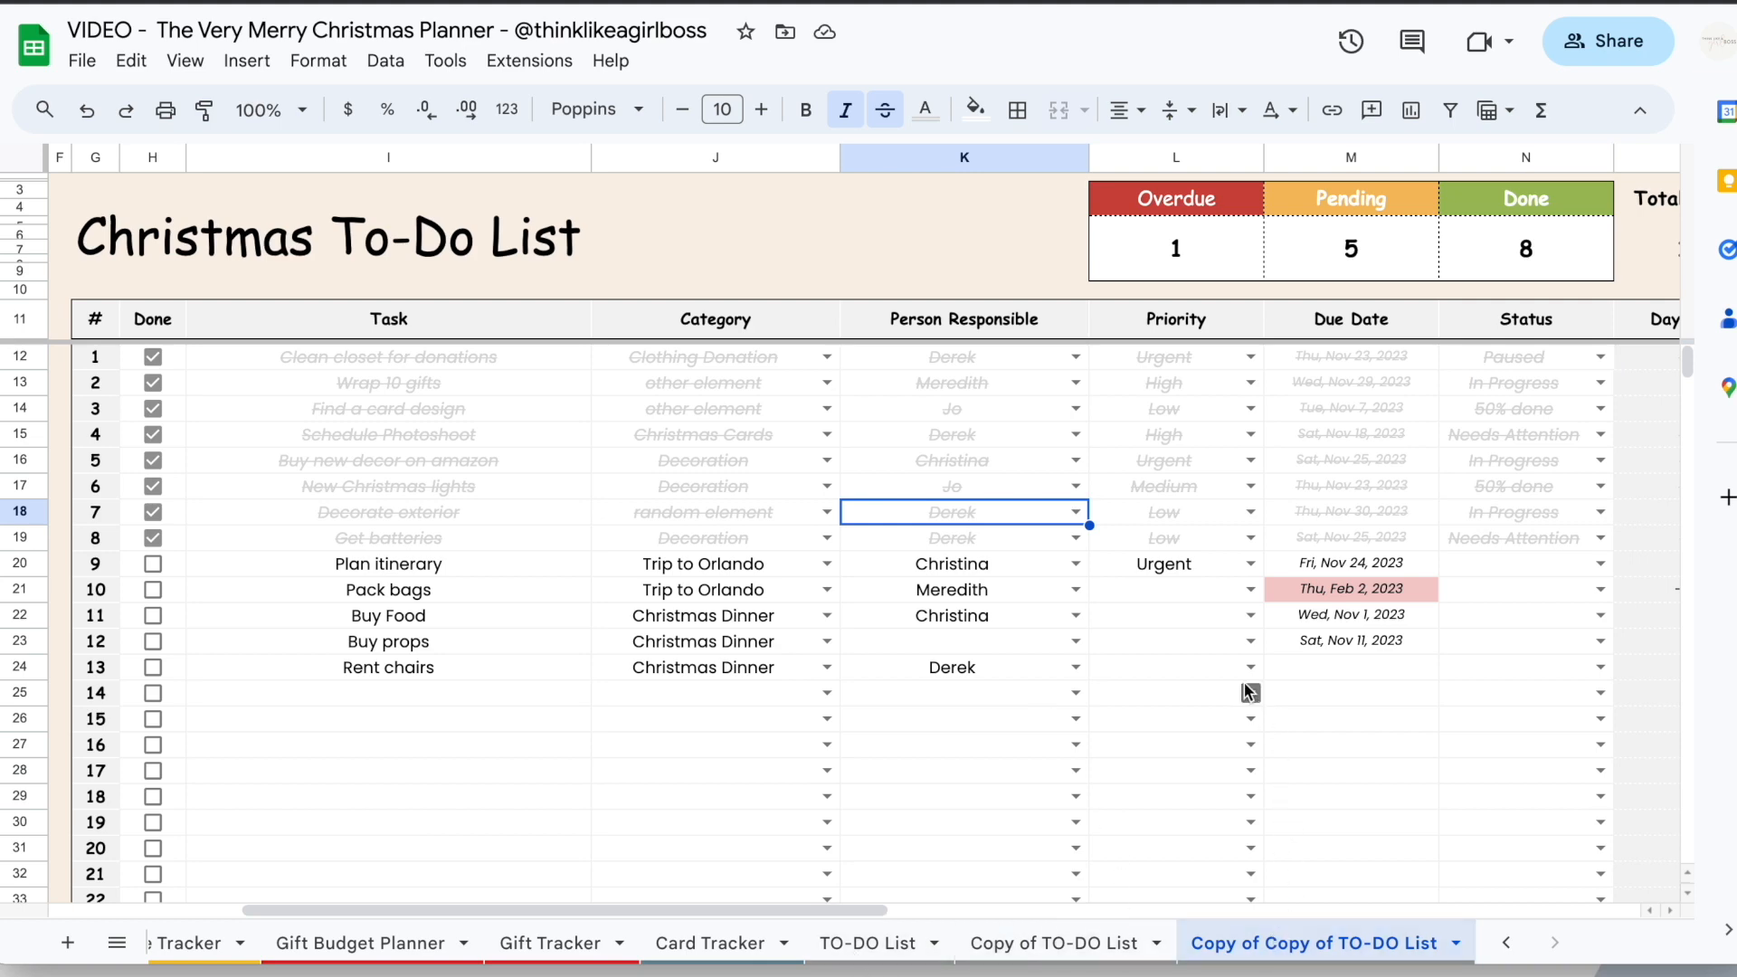
# Select the Person Responsible, Priority and Status headers on the second duplicated sheet and locate the Settings sheet
pyautogui.click(1051, 313)
pyautogui.keyDown('shift'); pyautogui.click(1176, 319); pyautogui.keyUp('shift')
pyautogui.keyDown('ctrl'); pyautogui.click(1500, 319); pyautogui.keyUp('ctrl')
pyautogui.hscroll(-6, 260, 937)
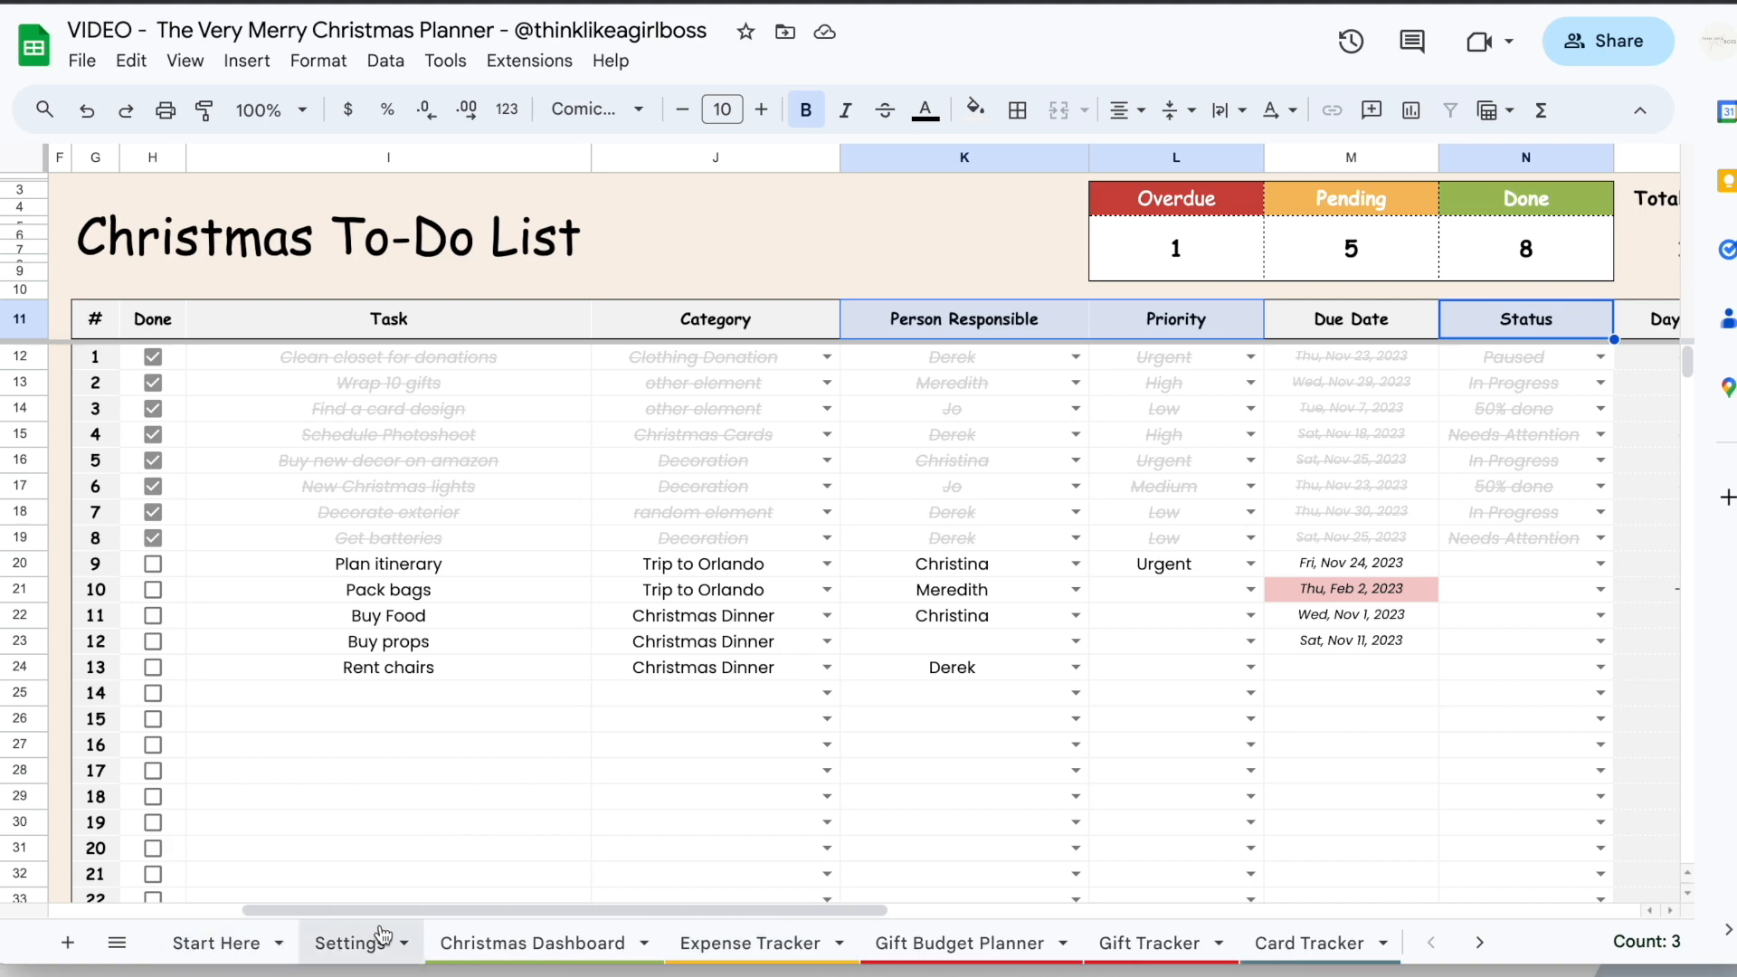
# Retitle the category block on the TO-DO List sheet as Category 1
pyautogui.click(350, 941)
pyautogui.click(1448, 942)
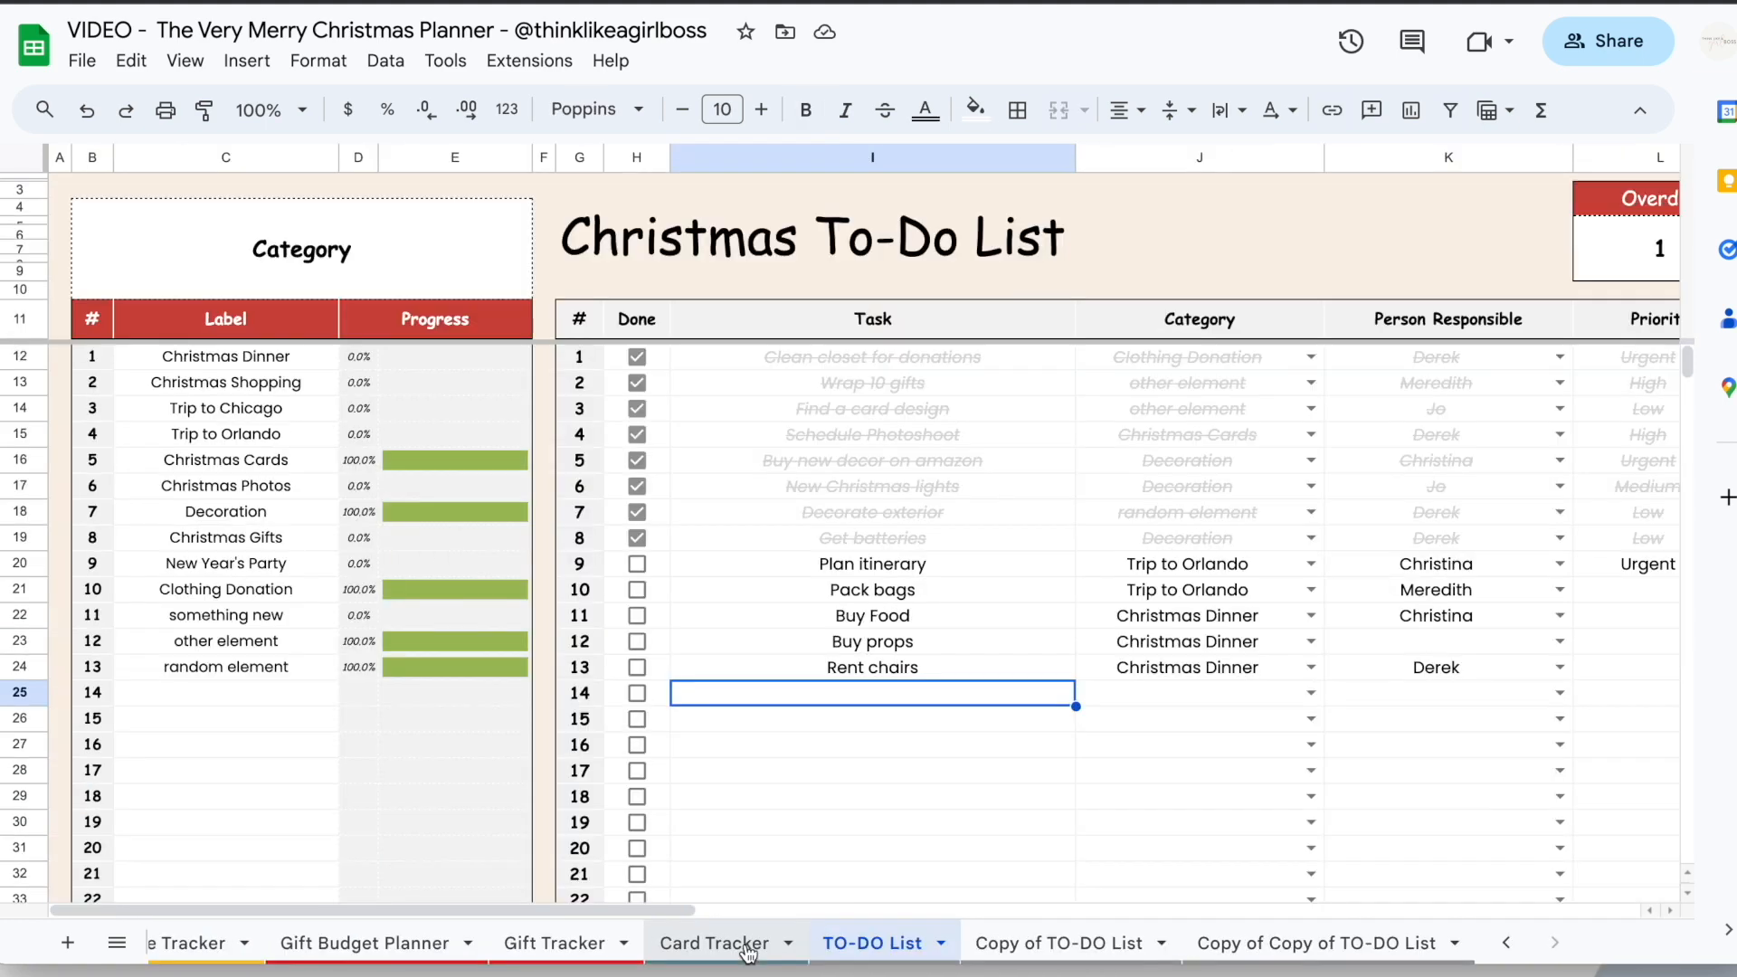
pyautogui.moveTo(301, 272); pyautogui.dragTo(387, 796)
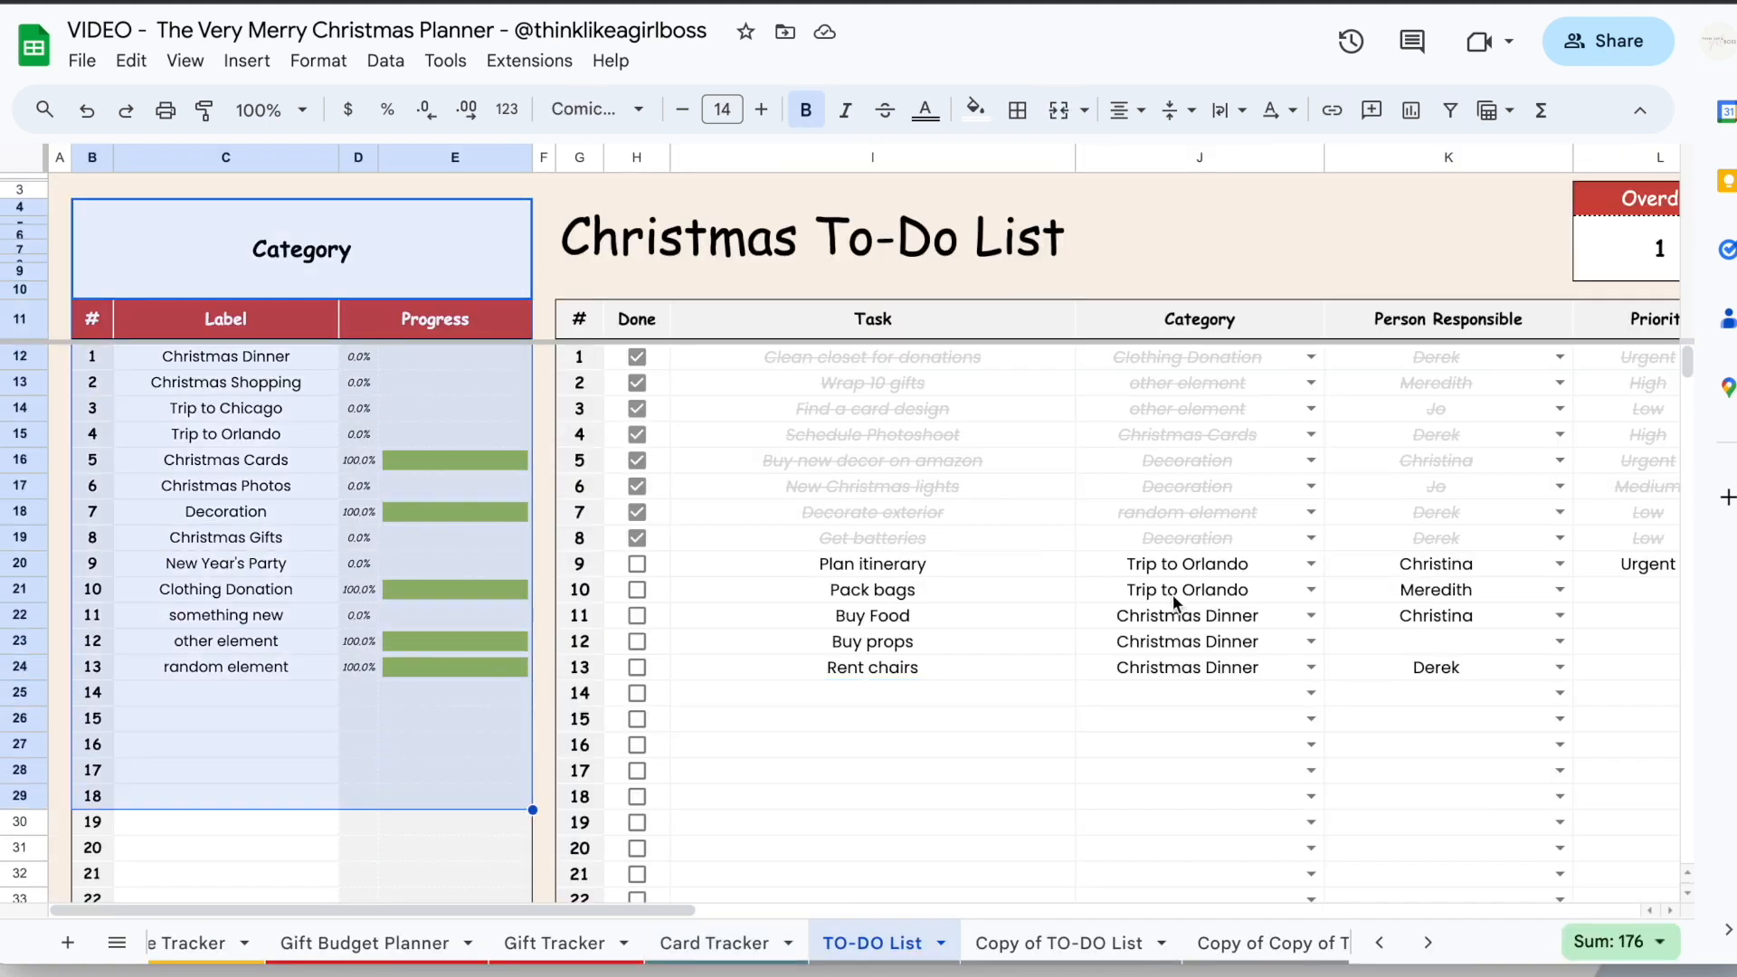
pyautogui.click(434, 246)
pyautogui.doubleClick(434, 246)
pyautogui.write('1')
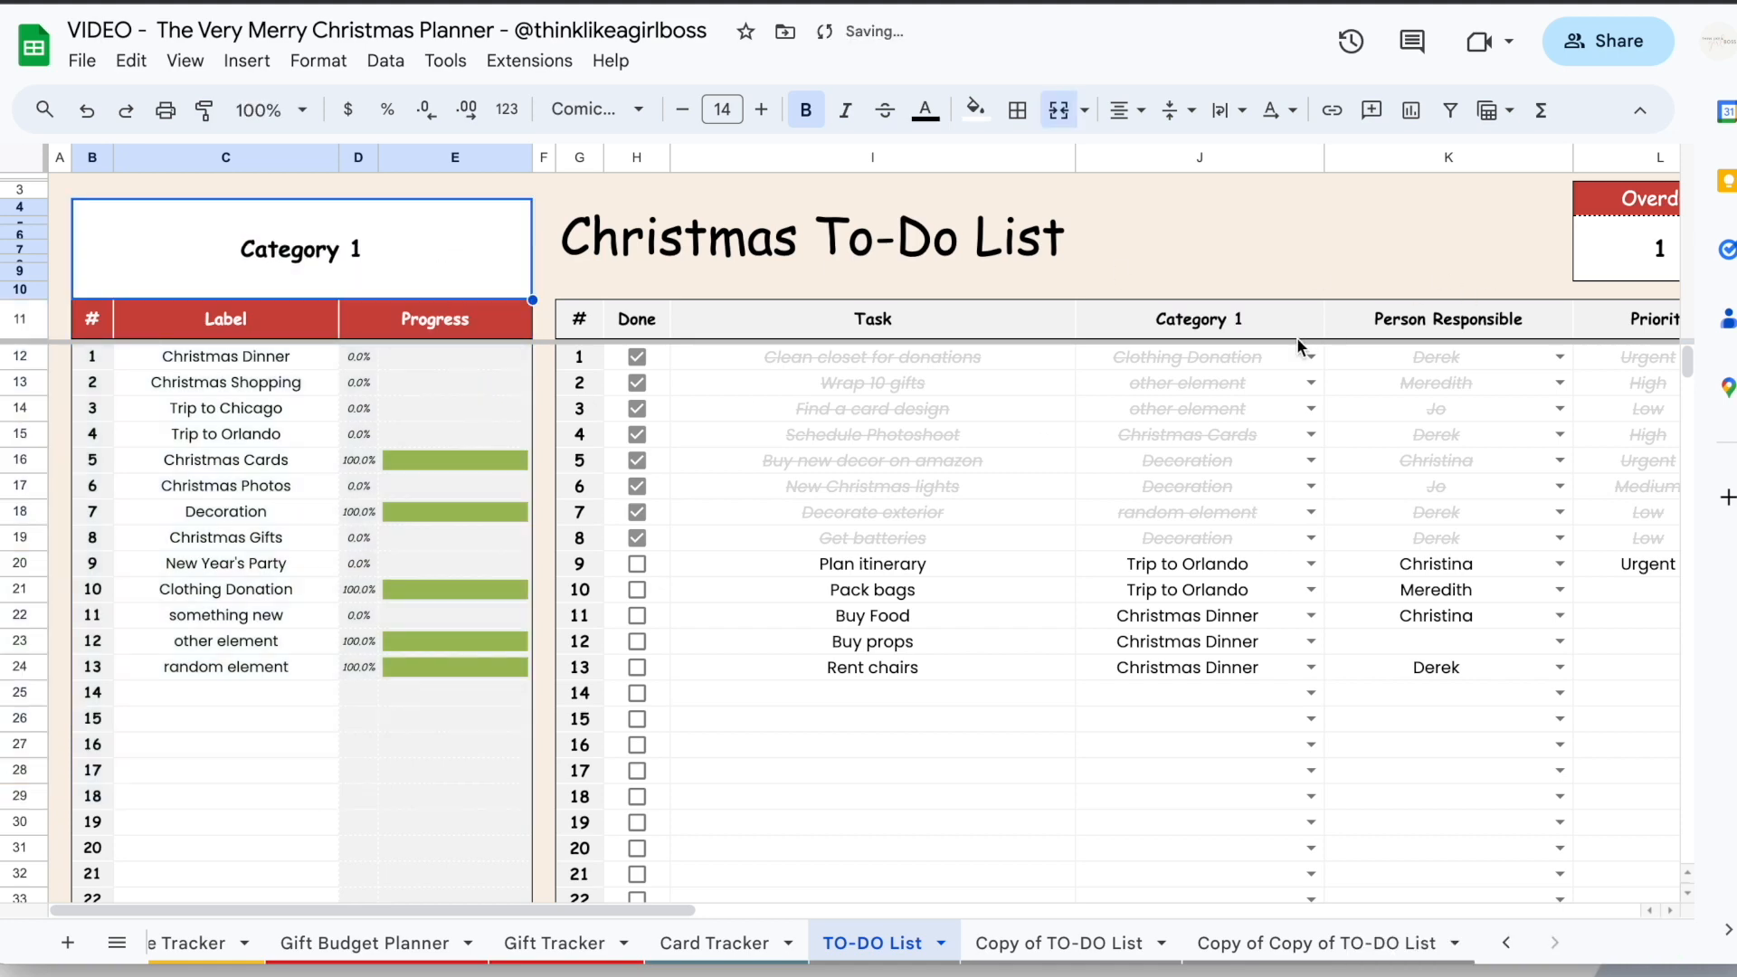
pyautogui.click(1143, 745)
# Add the label "new" as category 14 on the Copy of TO-DO List sheet
pyautogui.click(1068, 942)
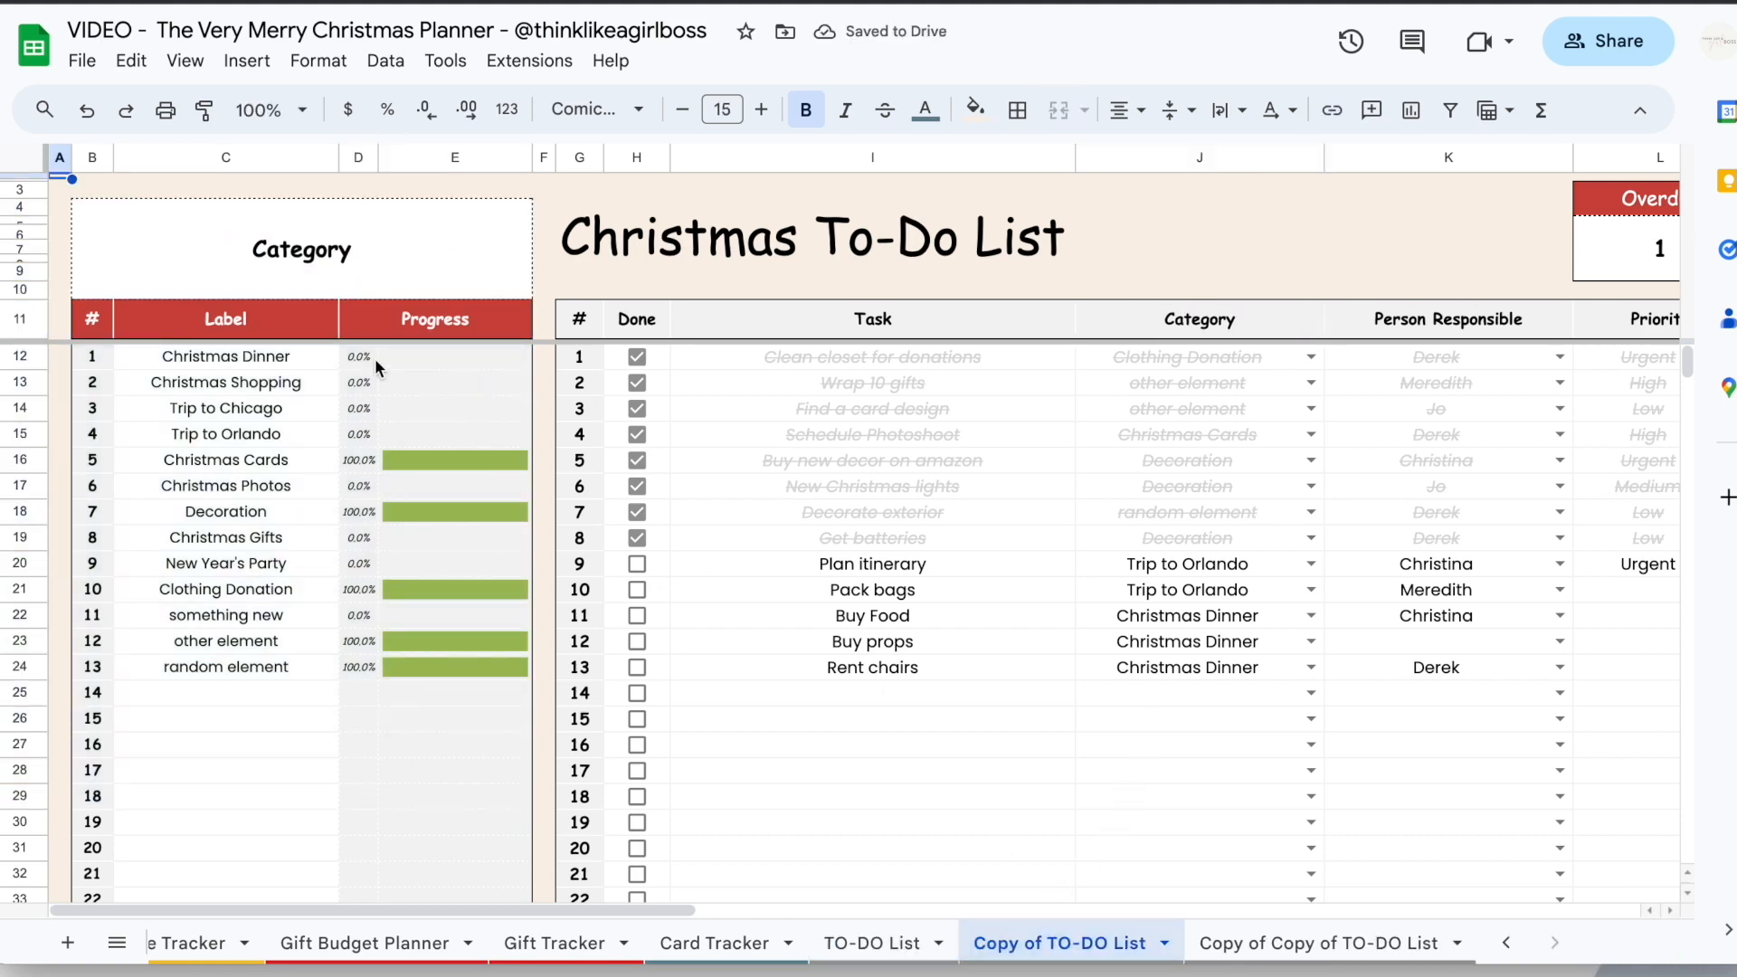
pyautogui.click(1214, 333)
pyautogui.click(246, 693)
pyautogui.write('new')
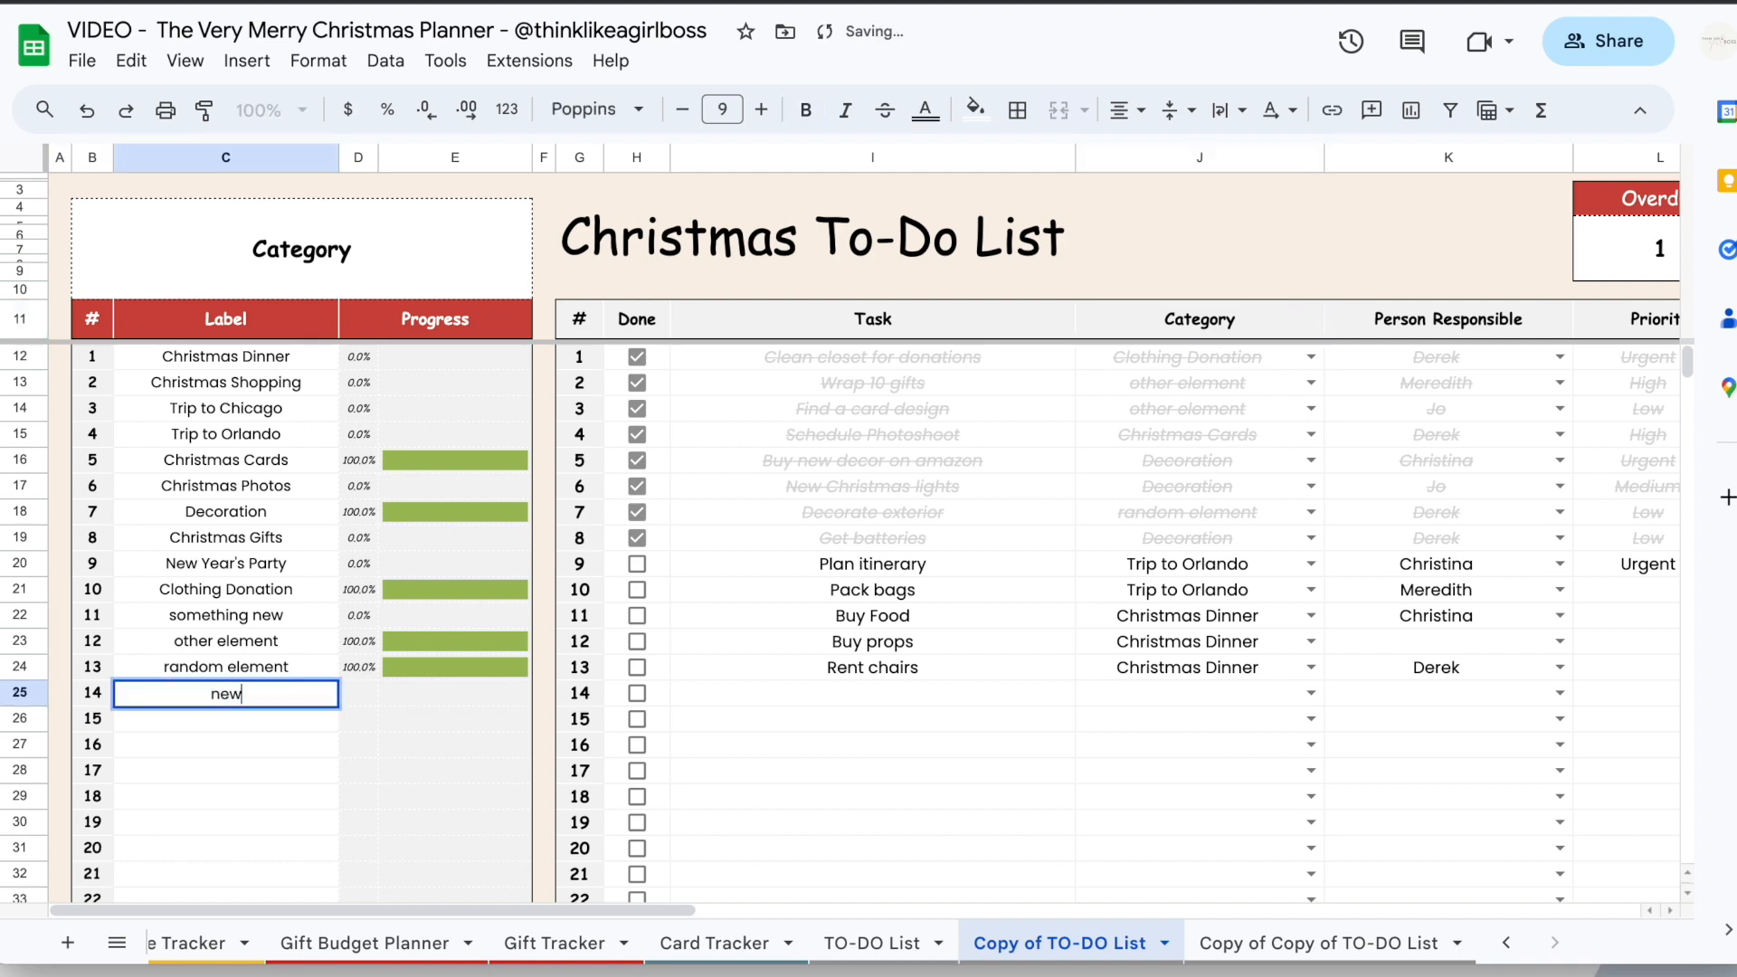
pyautogui.press('Return')
# Compare the Category options of the Plan itinerary task on the Copy of TO-DO List and TO-DO List sheets
pyautogui.click(1311, 564)
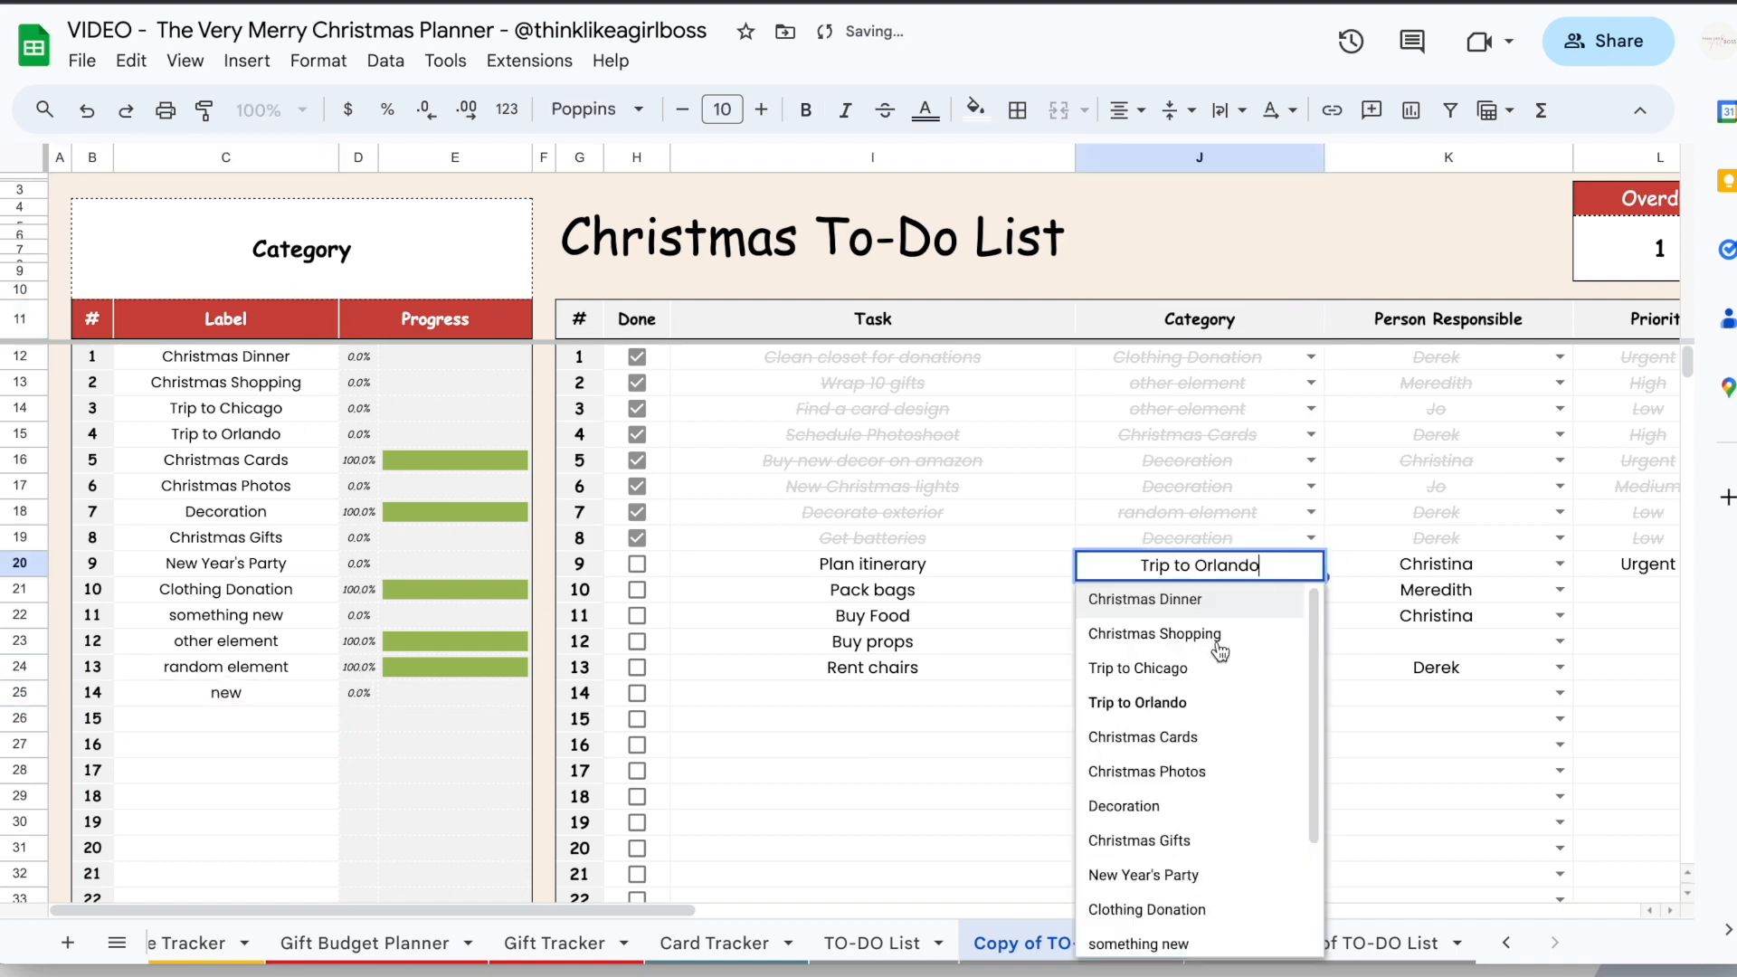
pyautogui.scroll(-3, 1176, 814)
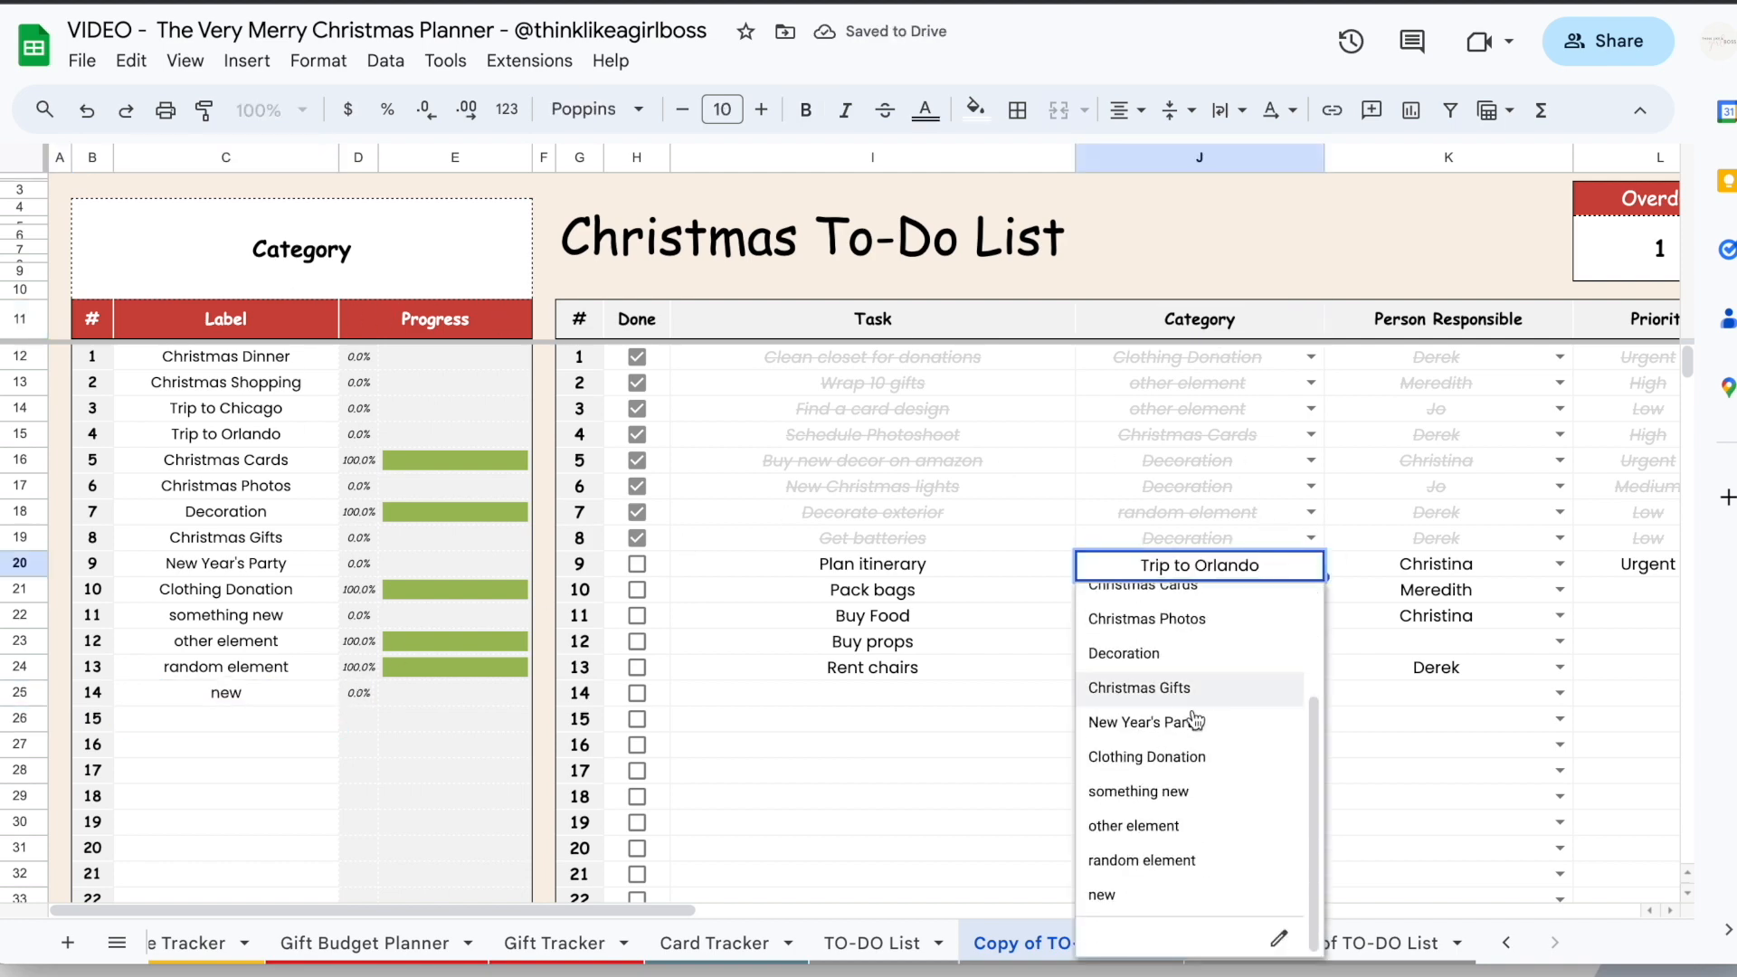
pyautogui.click(892, 943)
pyautogui.click(1306, 567)
pyautogui.scroll(-2, 1151, 787)
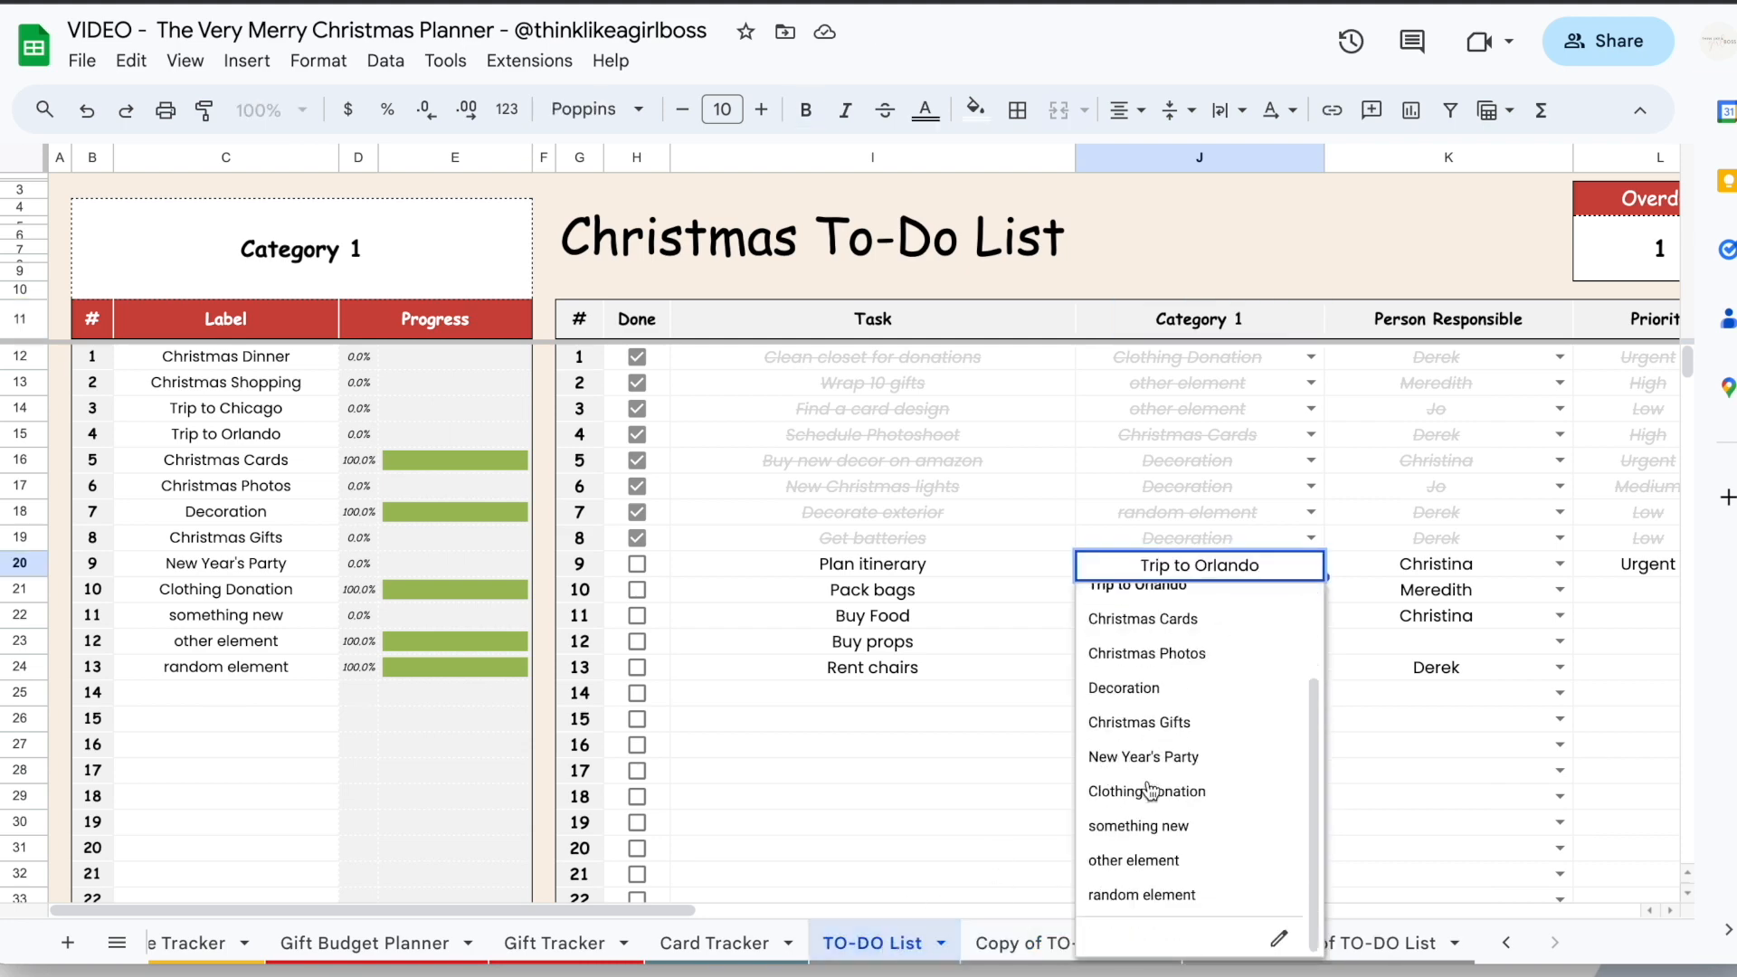
# Select the Category 1 block, the Category 1 task column and the category labels on the TO-DO List sheet to review them
pyautogui.moveTo(470, 253); pyautogui.dragTo(452, 848)
pyautogui.moveTo(1161, 318); pyautogui.dragTo(1162, 753)
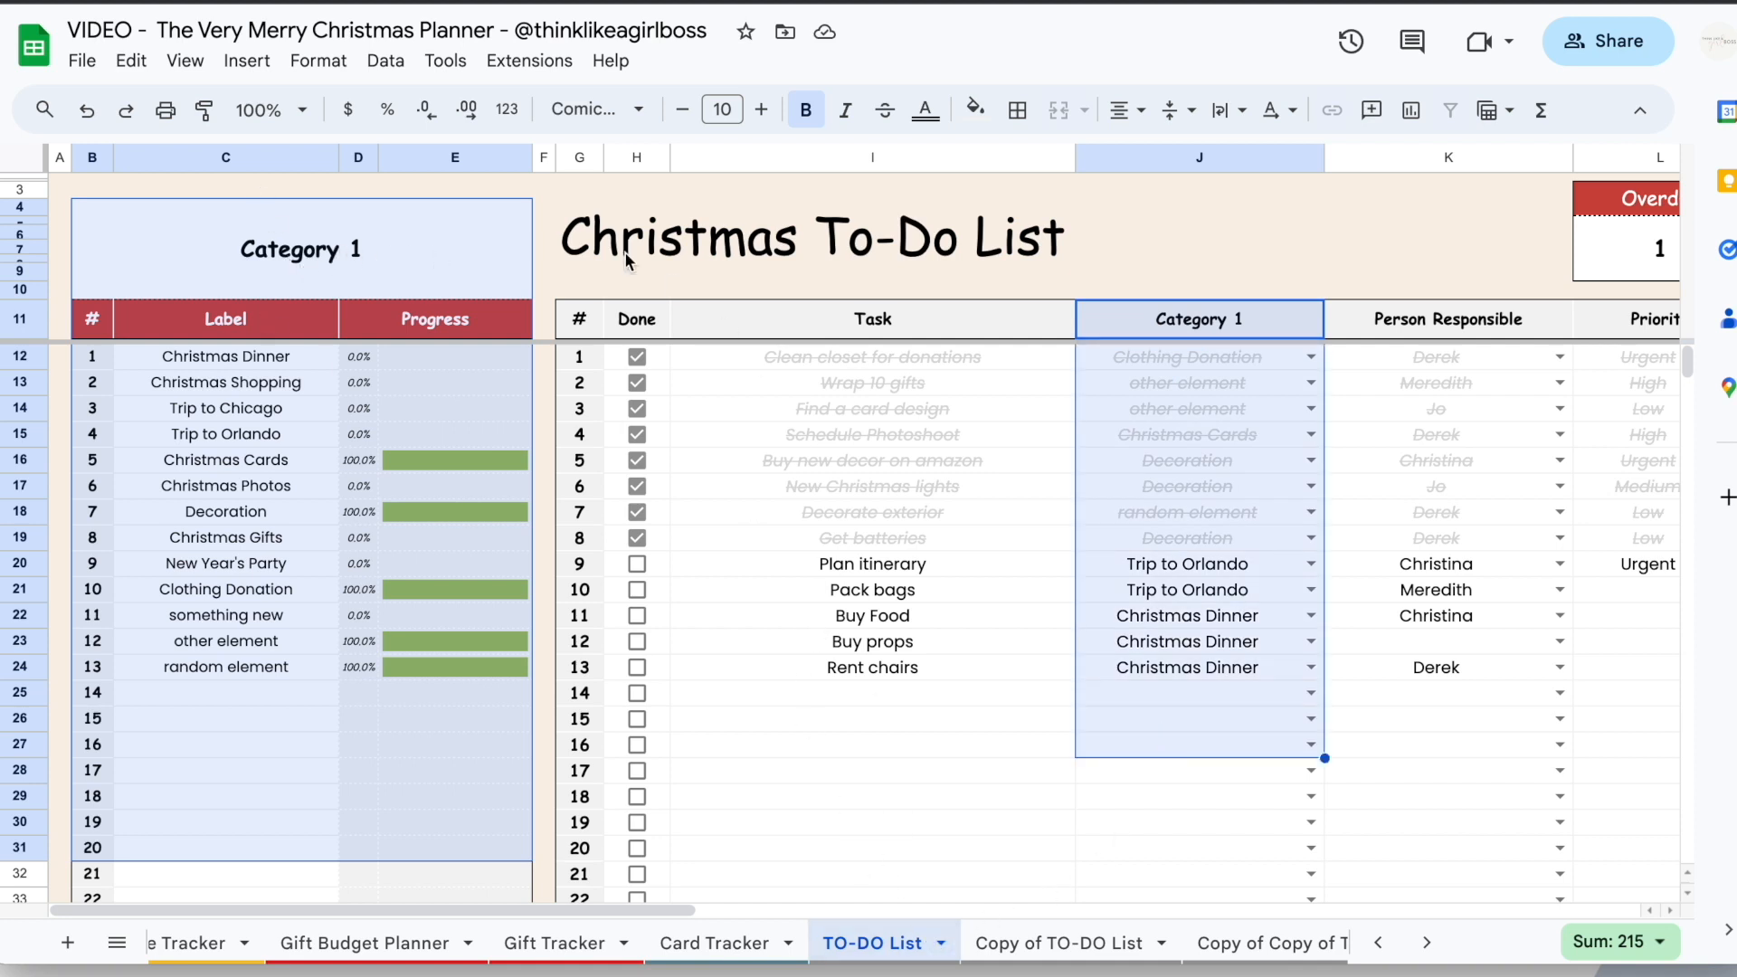
pyautogui.moveTo(271, 362); pyautogui.dragTo(264, 724)
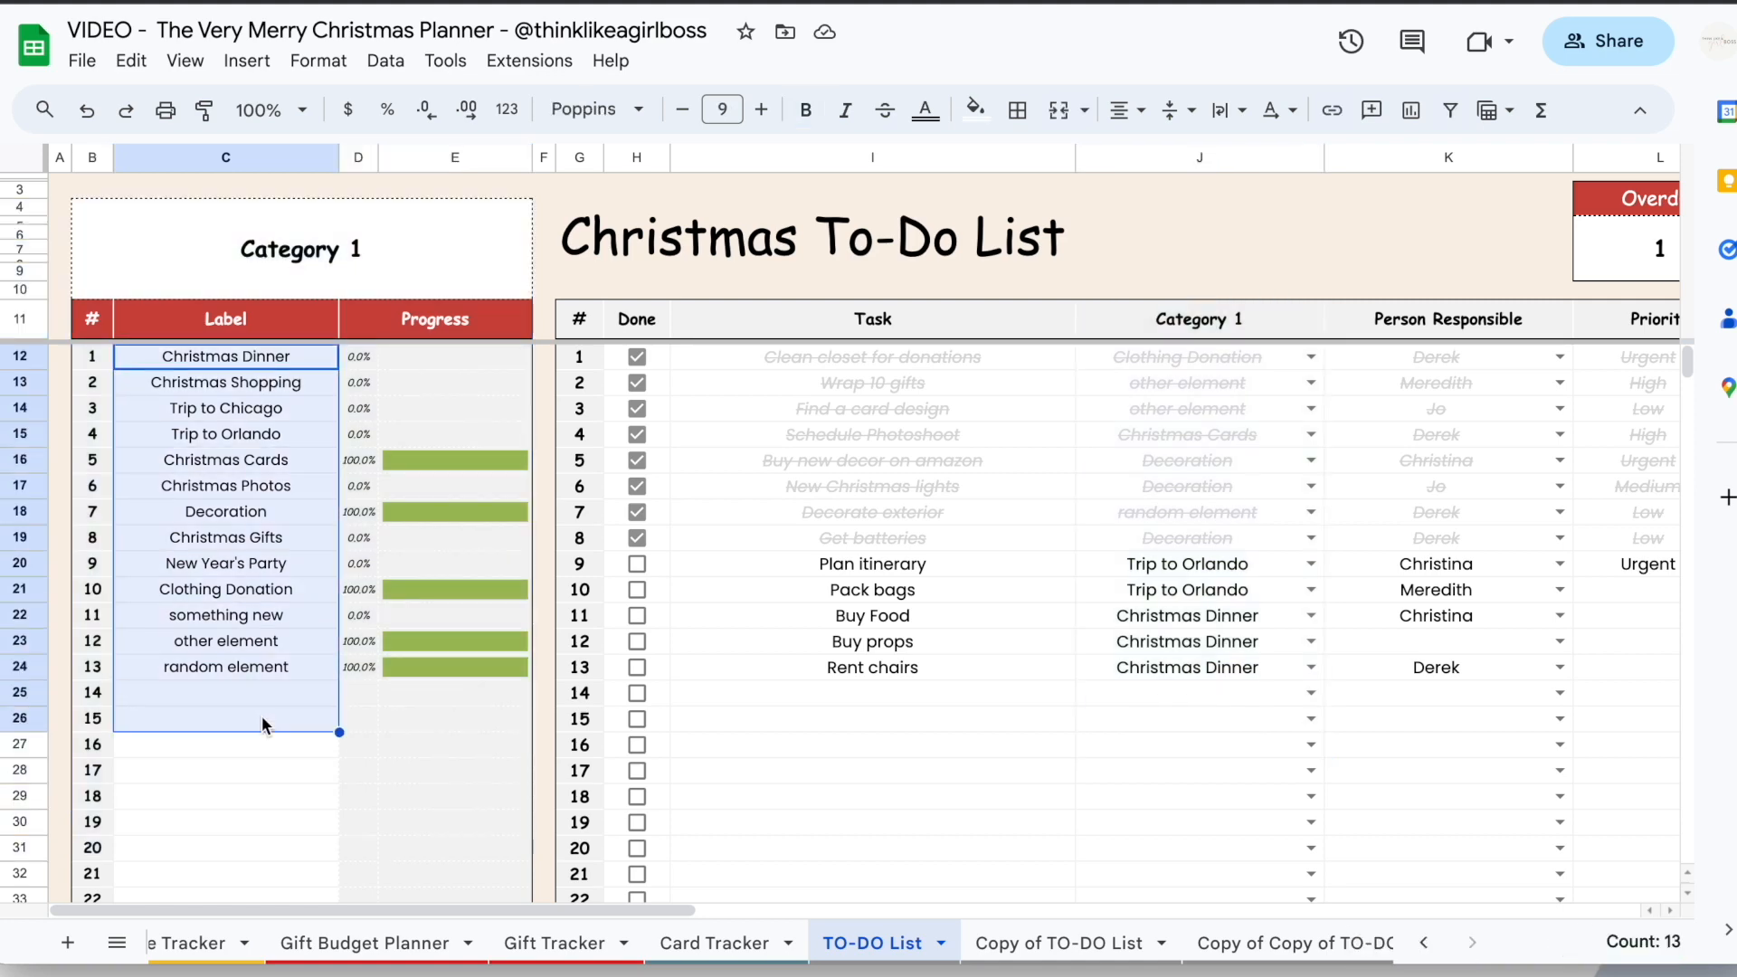
pyautogui.click(1232, 436)
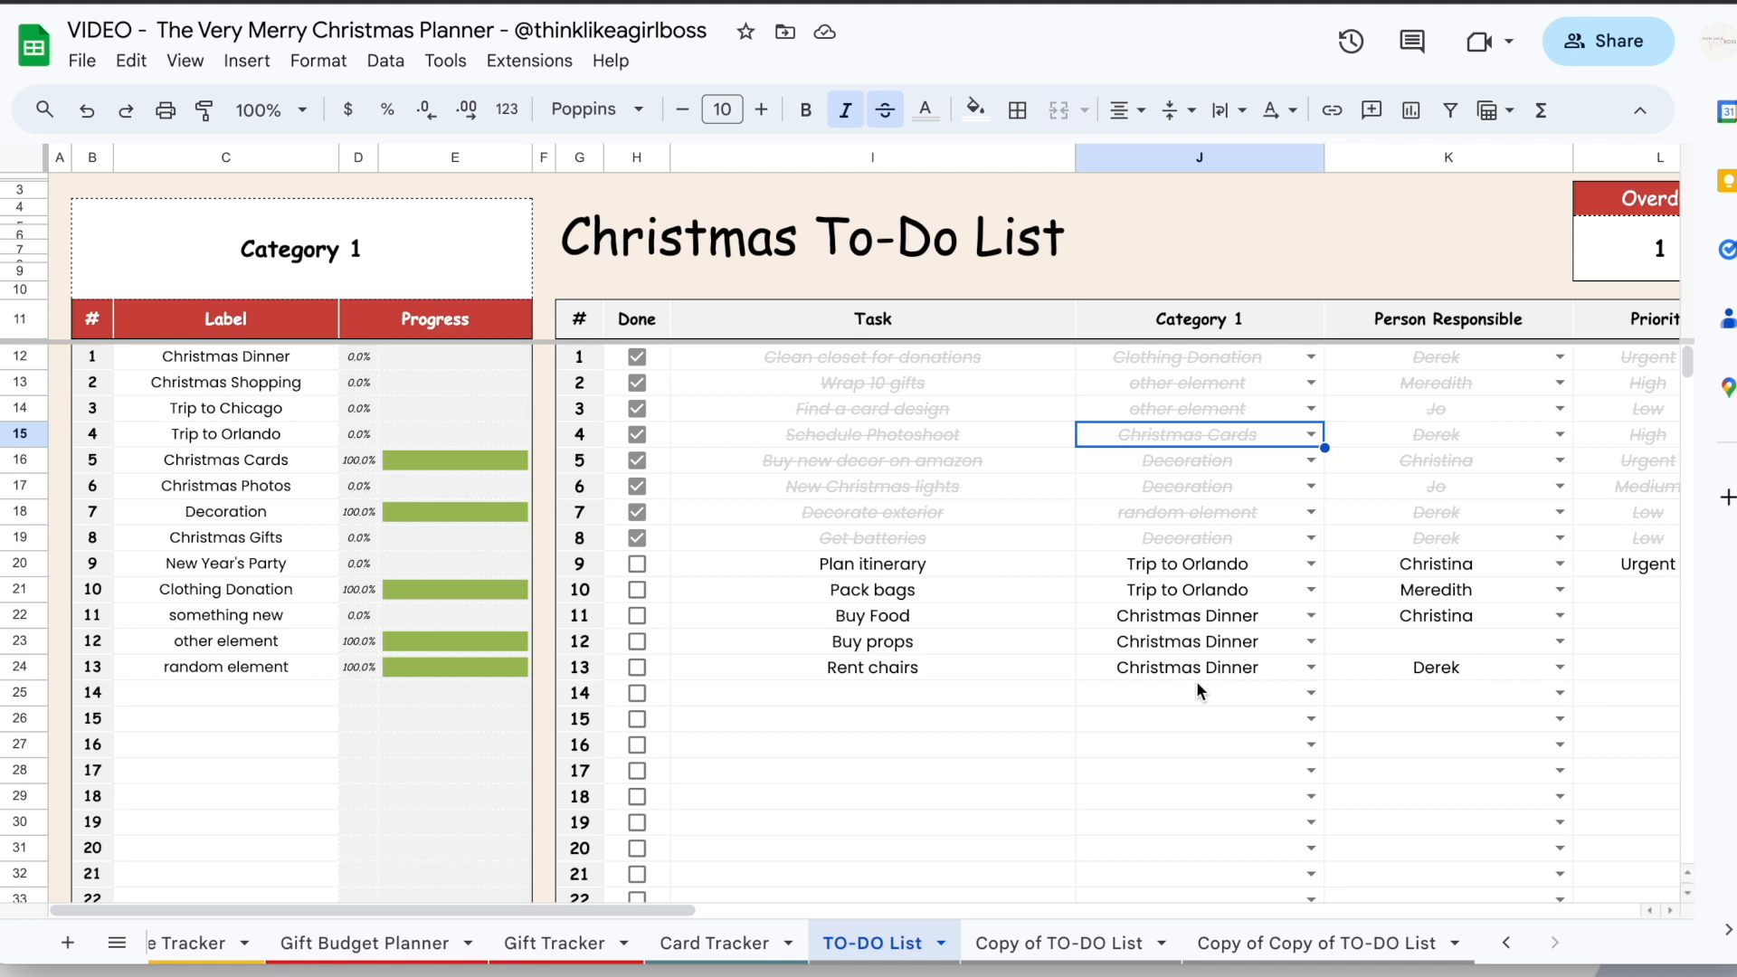
pyautogui.moveTo(219, 348); pyautogui.dragTo(217, 683)
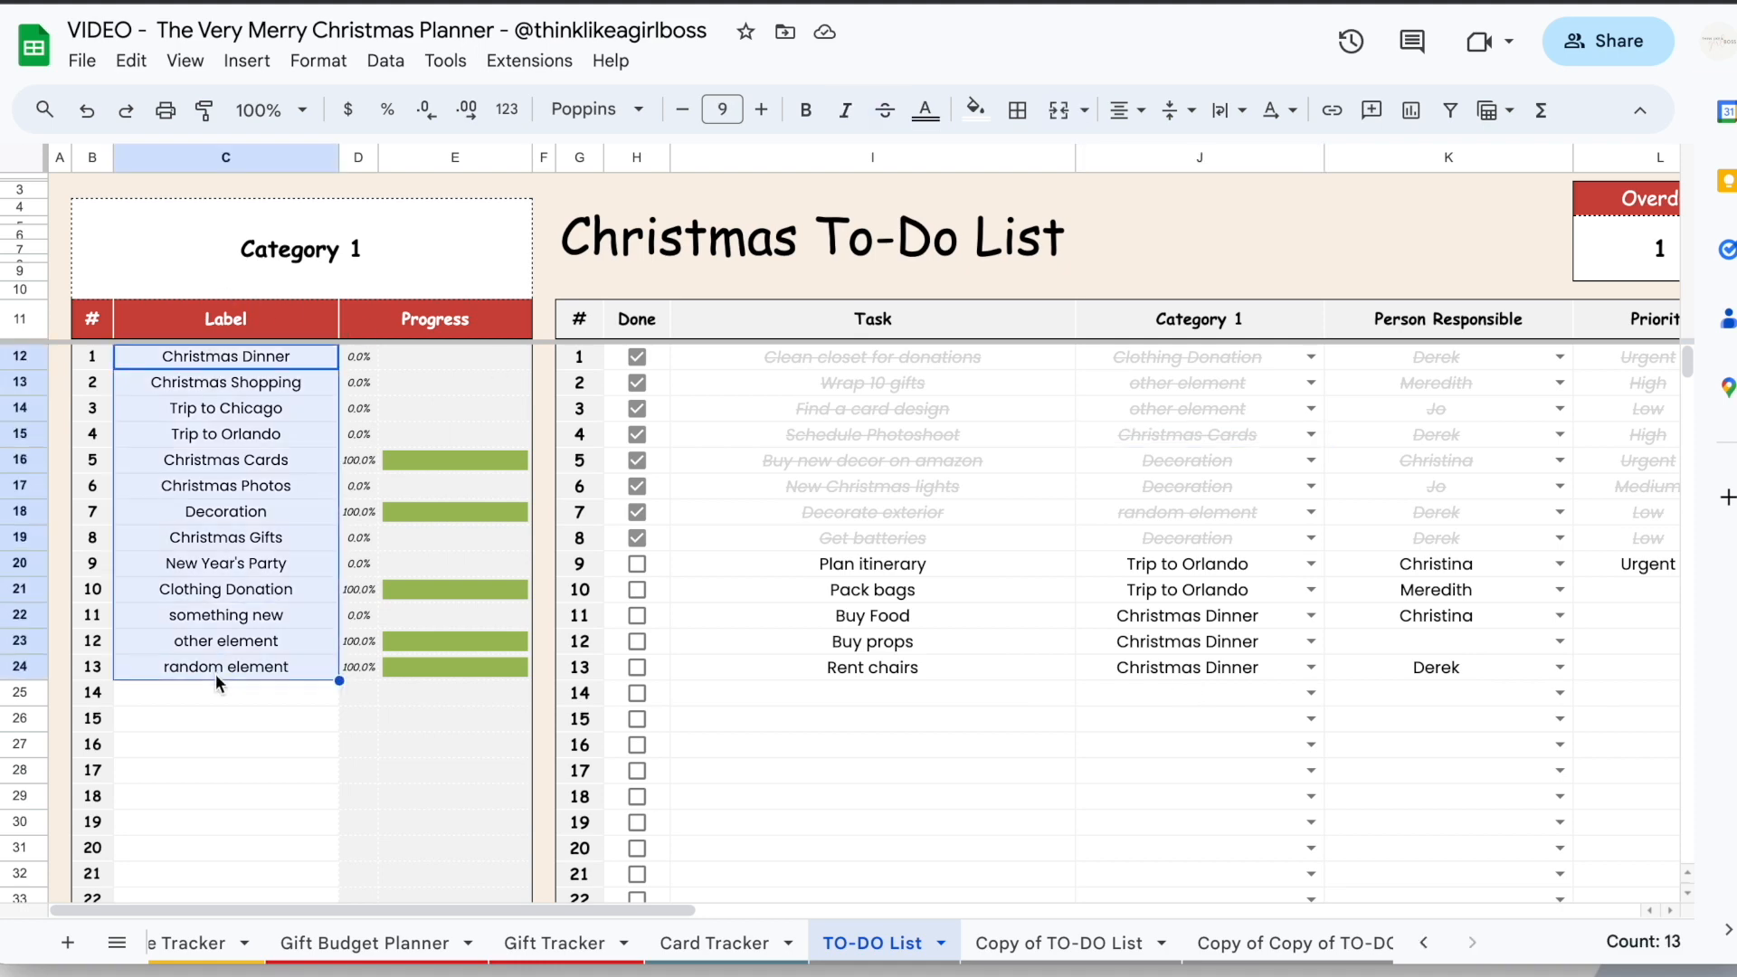
# Select the Person Responsible, Priority and Status headers on the TO-DO List sheet in turn
pyautogui.hscroll(6, 1265, 594)
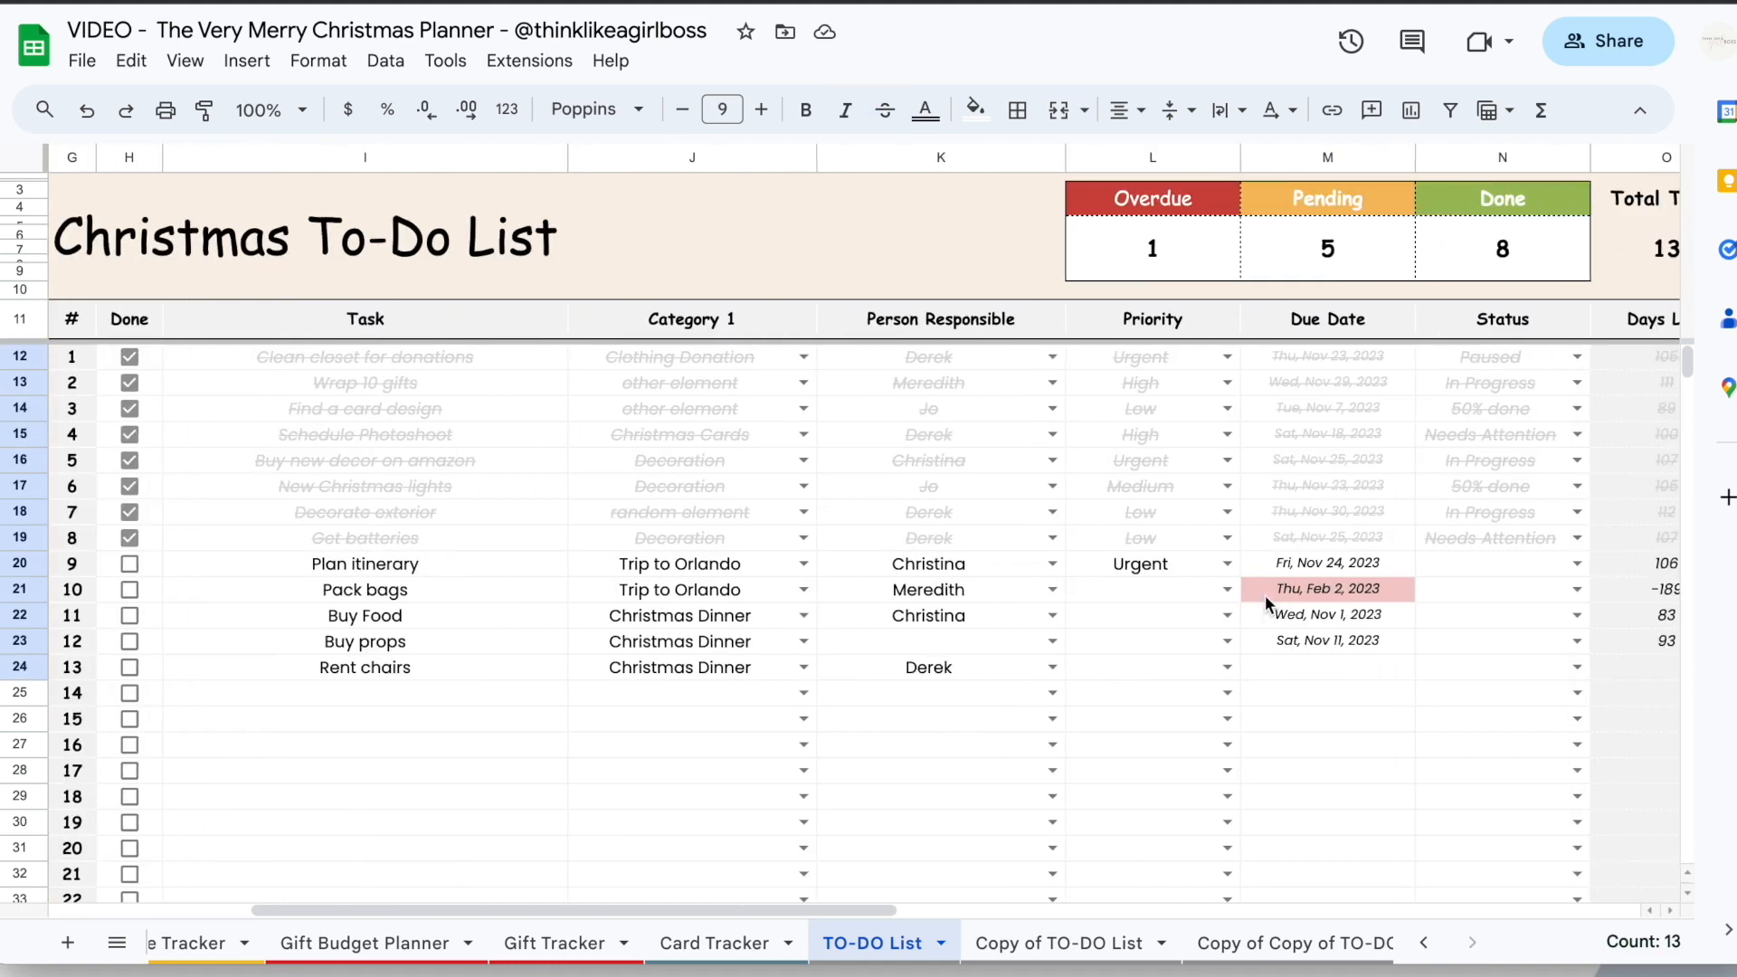
pyautogui.click(895, 326)
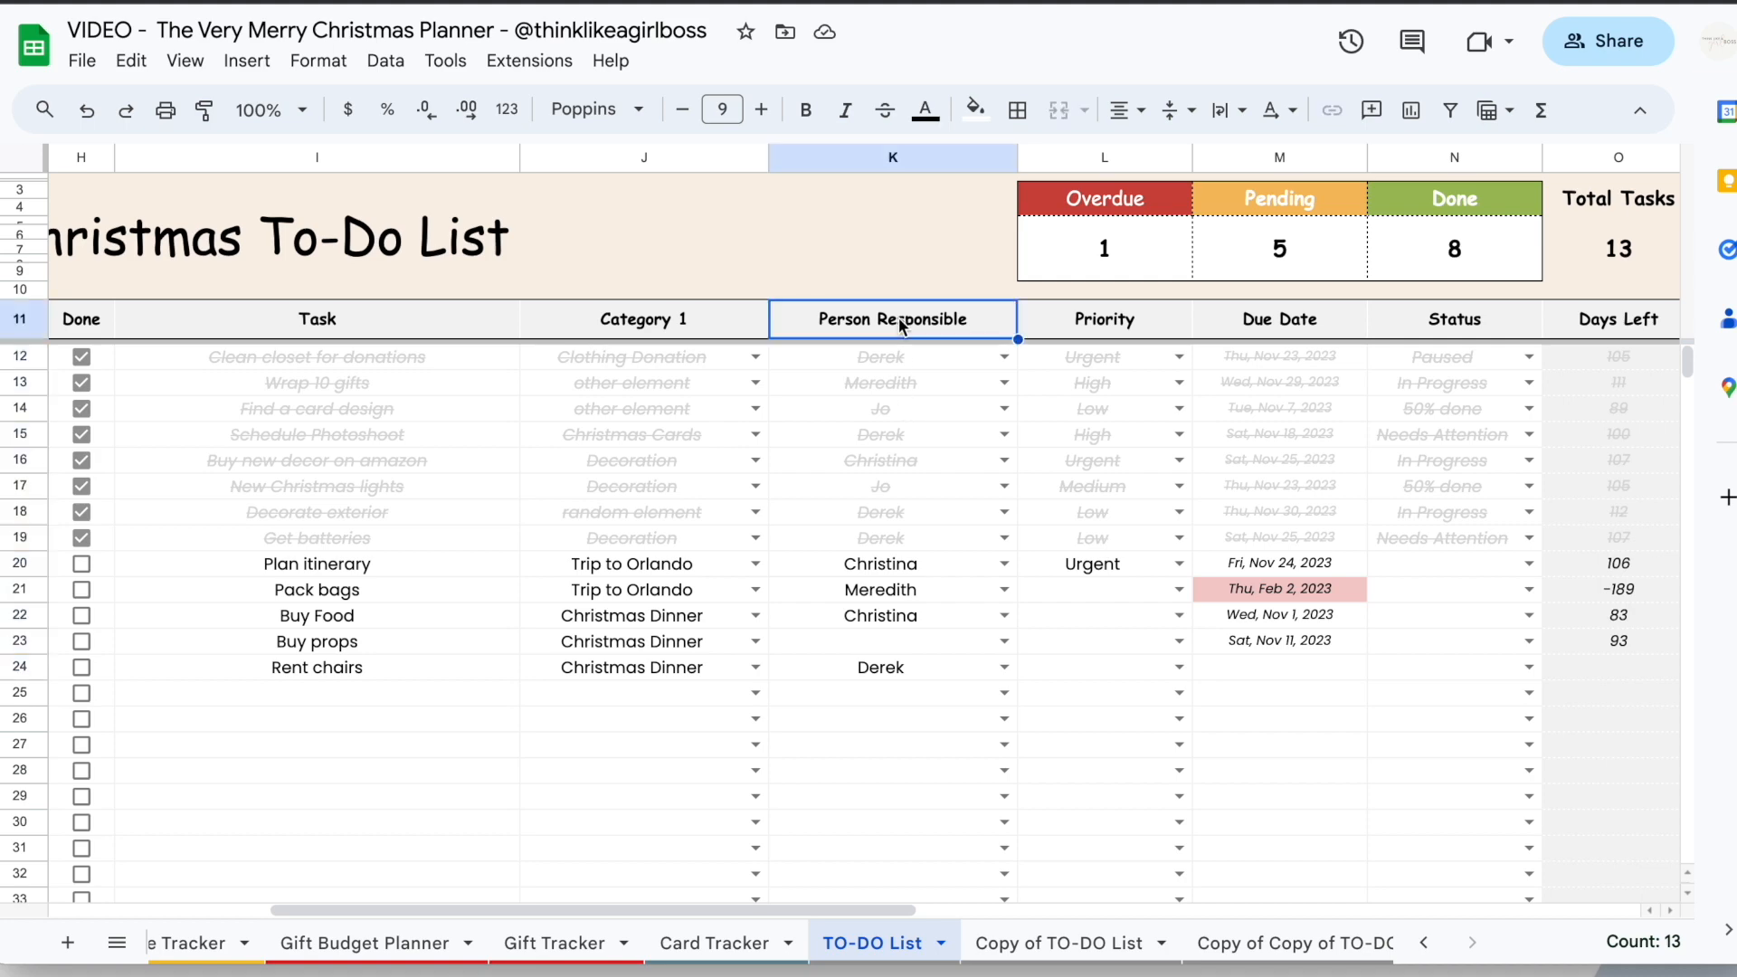
pyautogui.click(1088, 319)
pyautogui.click(1434, 321)
# Look through the Expense Tracker, Gift Budget Planner, Gift Tracker and Card Tracker sheets
pyautogui.click(190, 942)
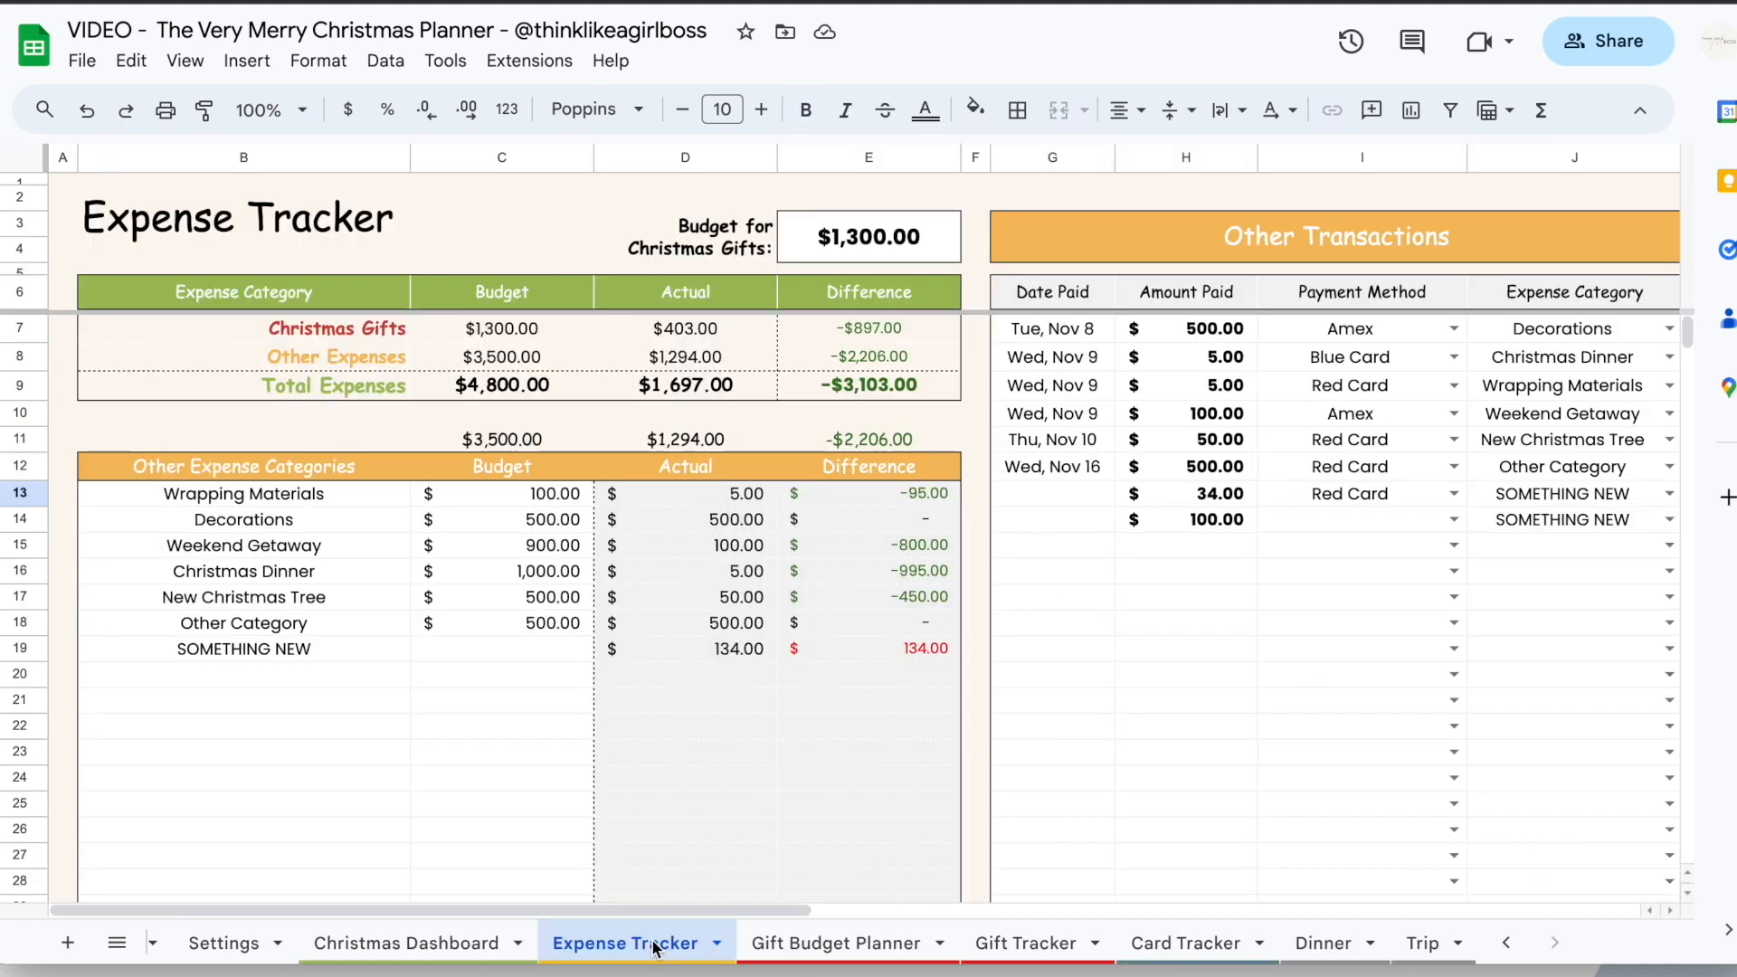
pyautogui.click(868, 943)
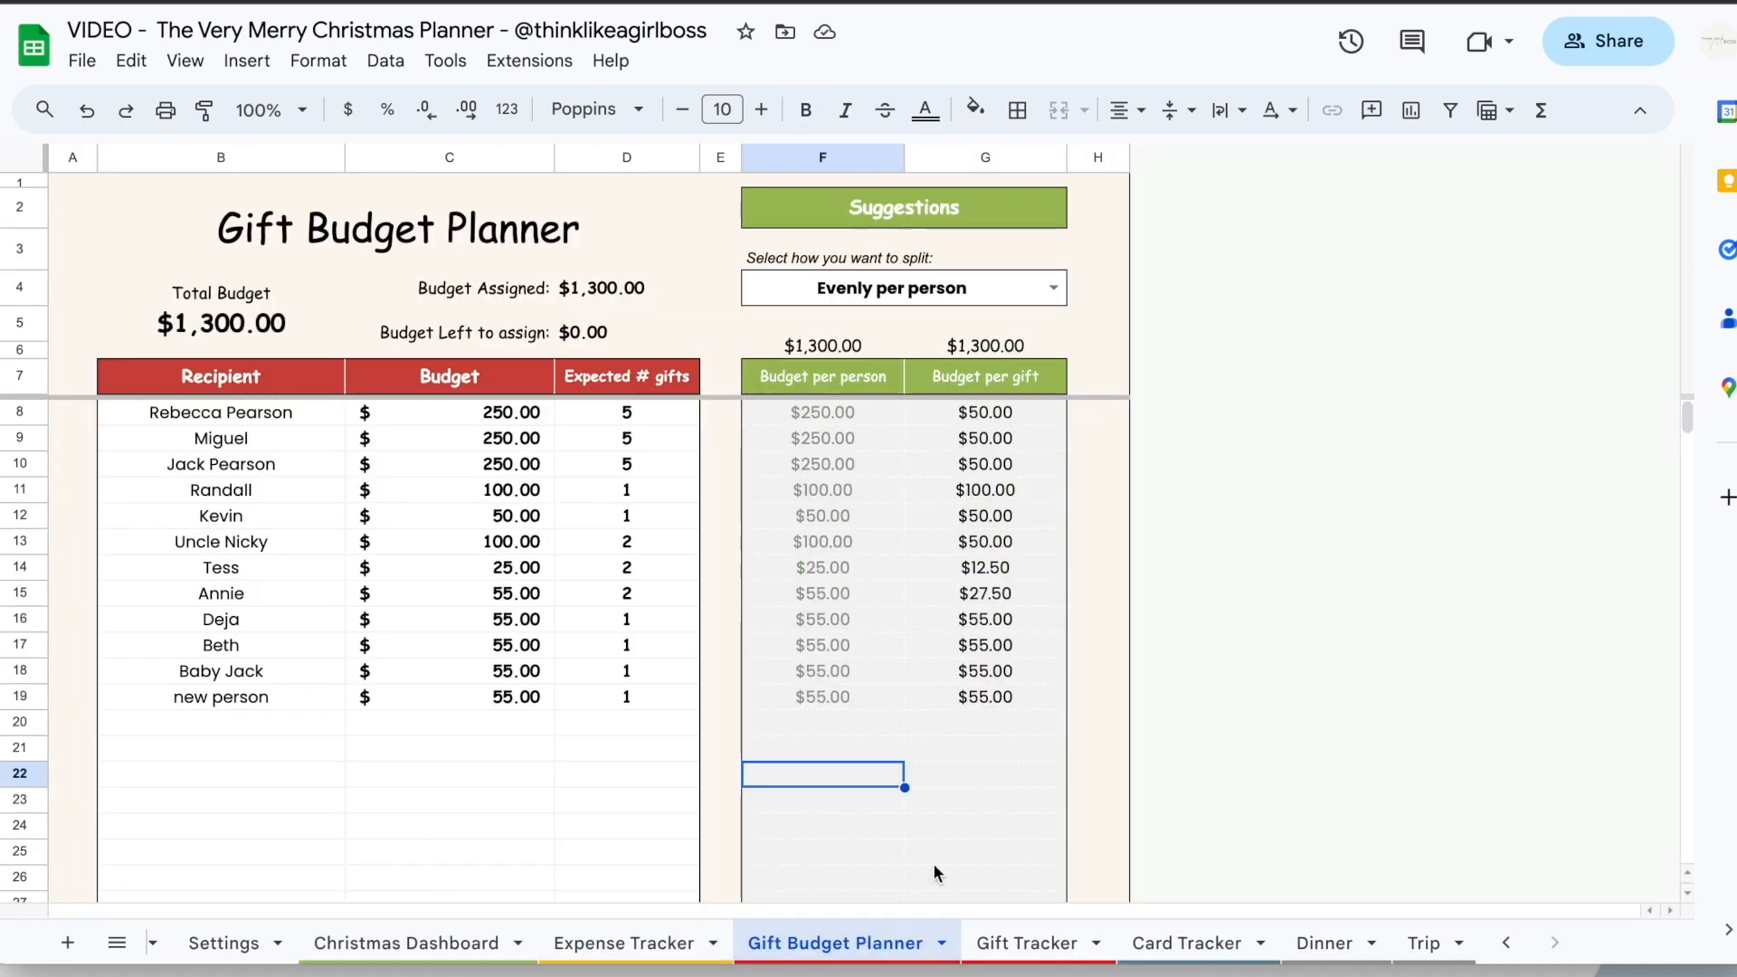
pyautogui.click(1023, 943)
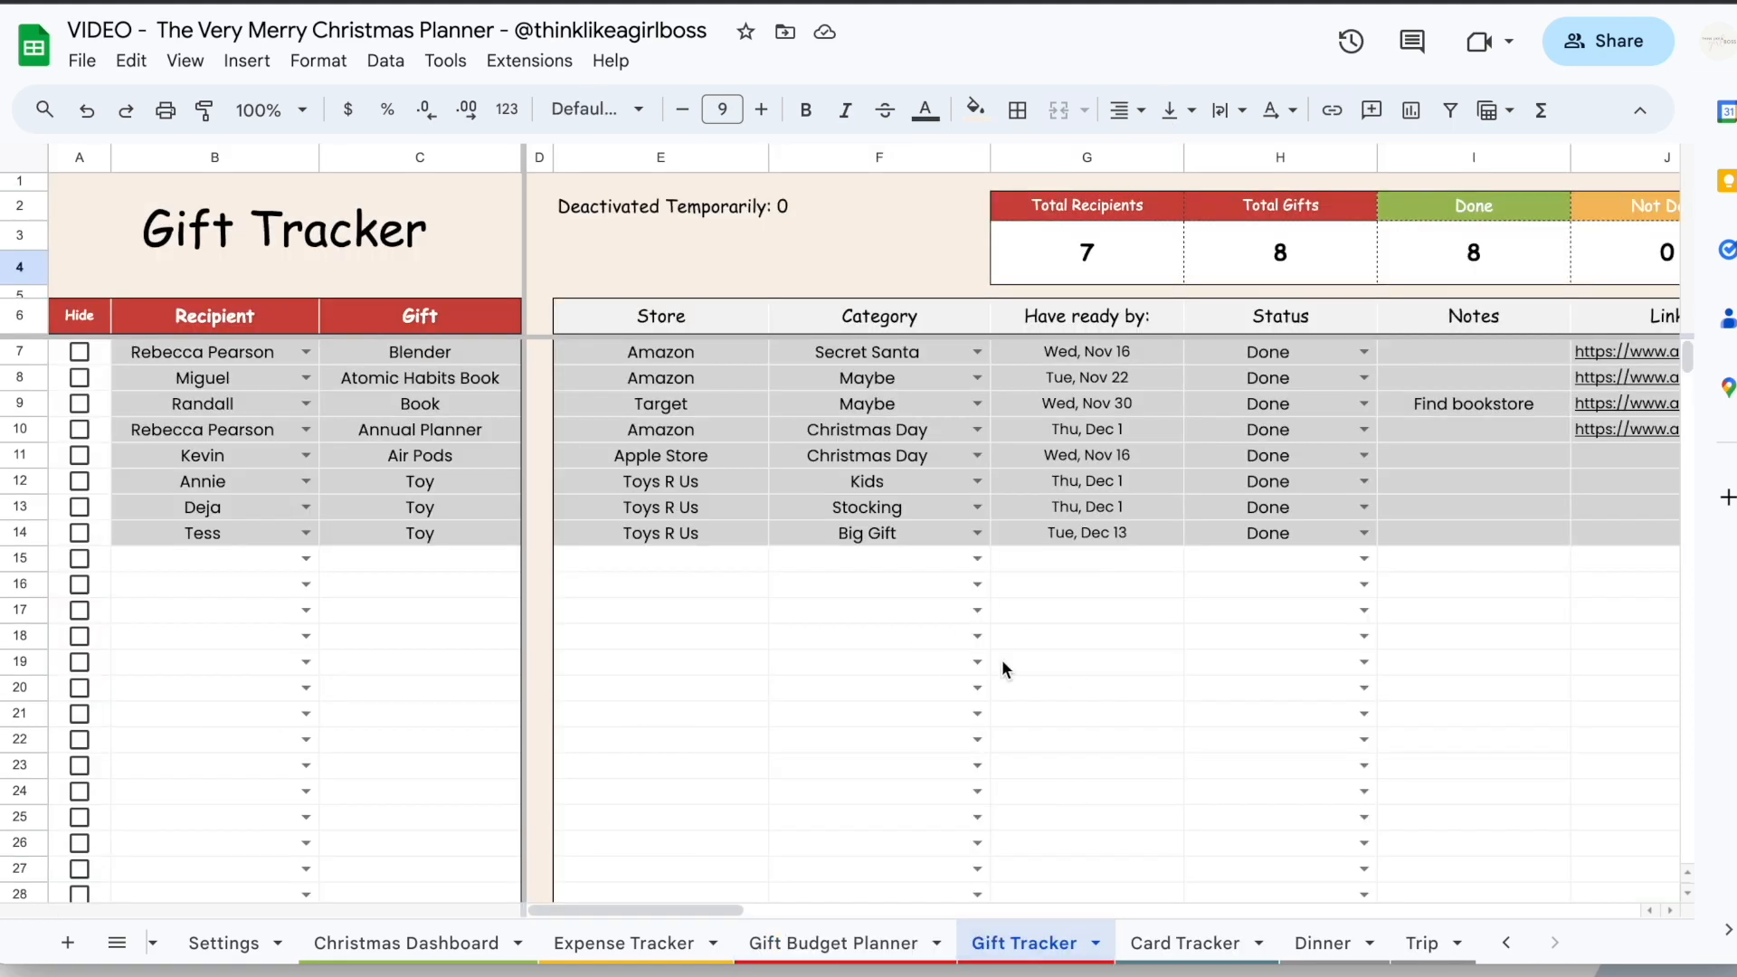
pyautogui.click(1211, 941)
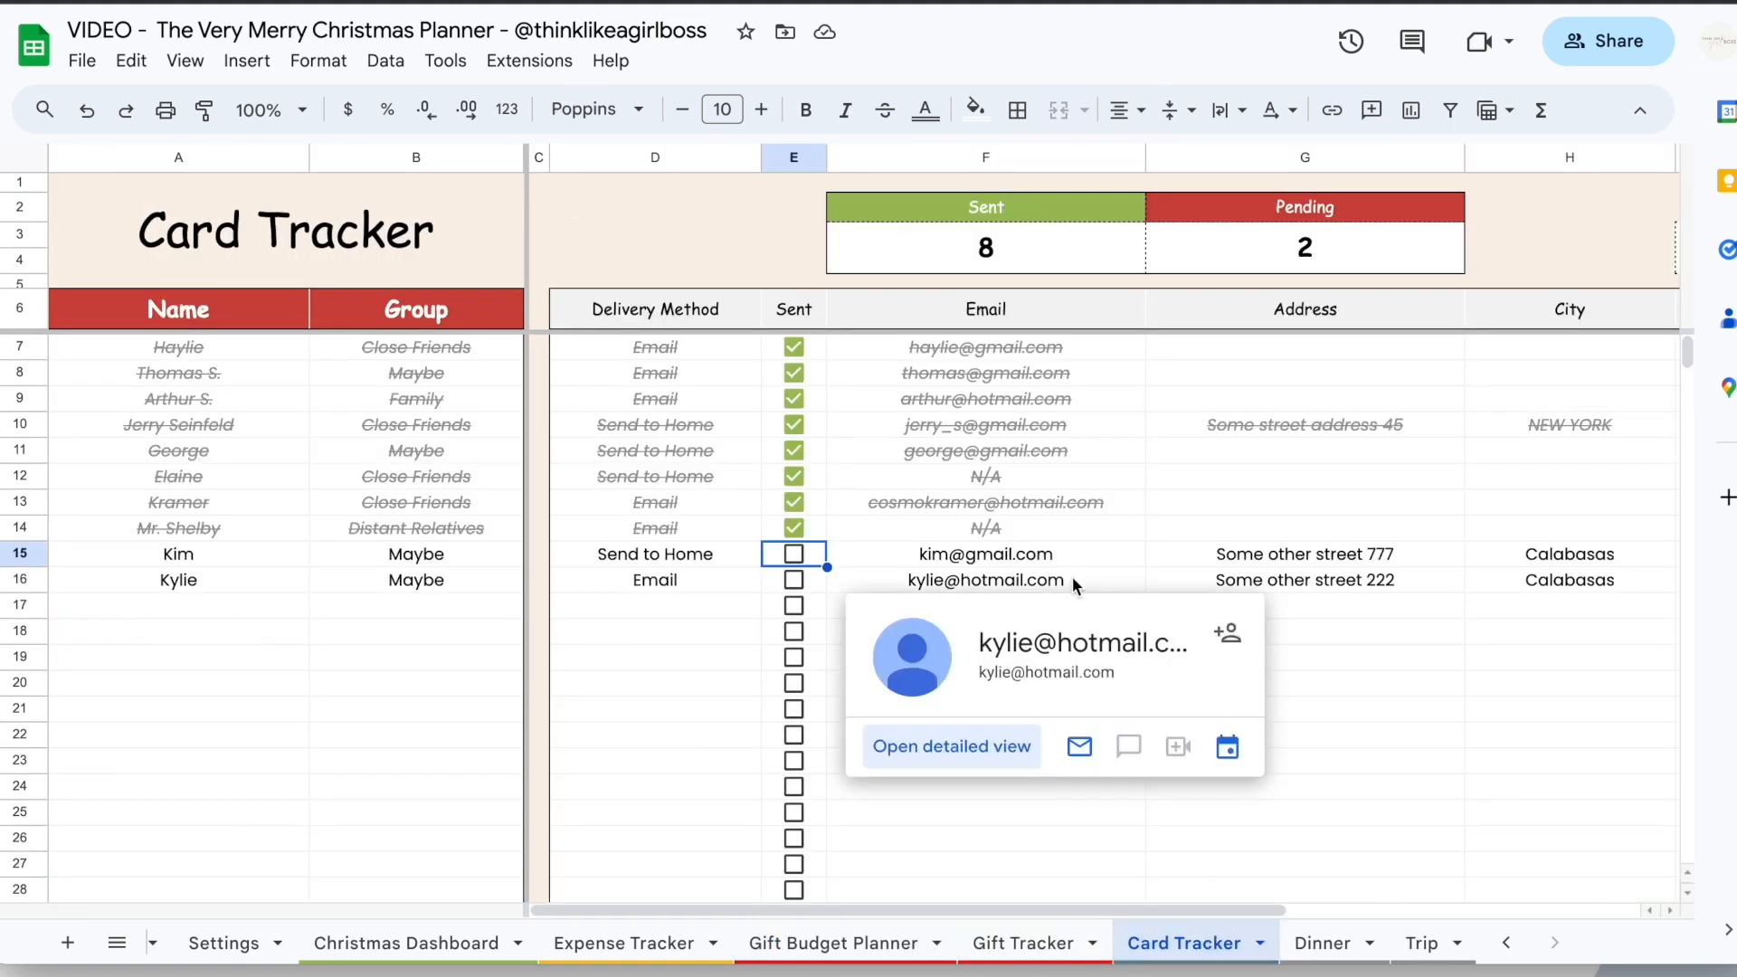
# Examine the Gift Status counts for Done, Think of idea, Buy, Wrap and Wait for B. Friday on the Christmas Dashboard
pyautogui.click(448, 942)
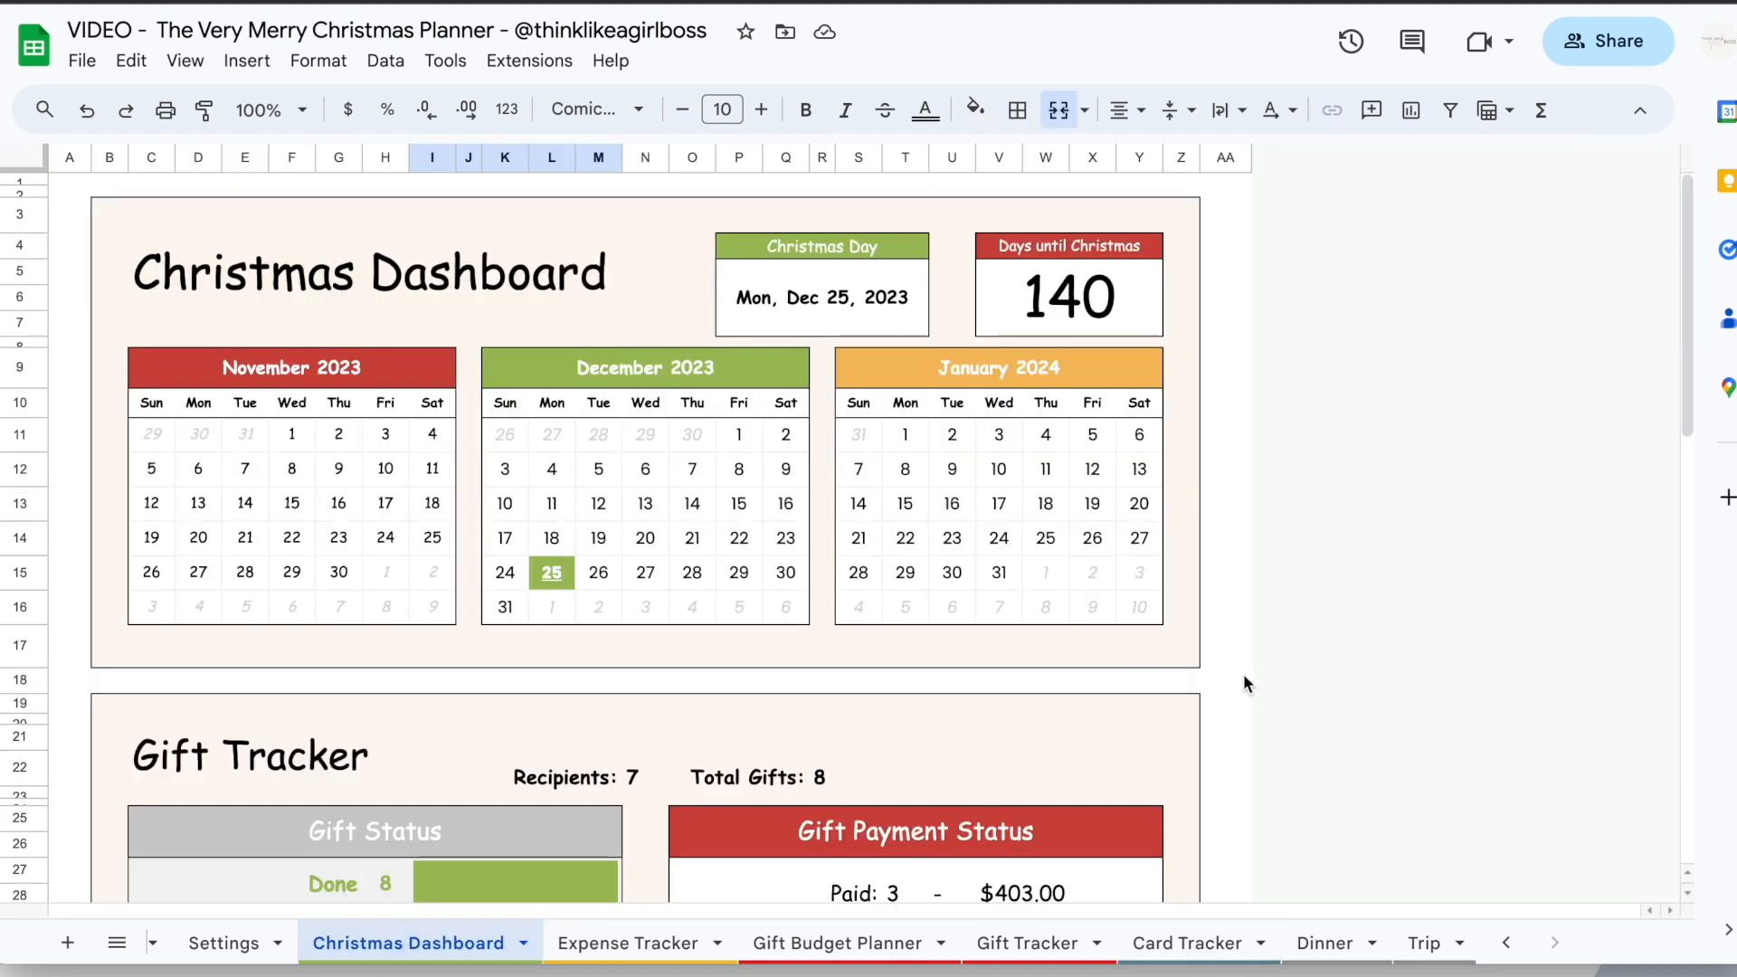
pyautogui.scroll(-5, 1245, 679)
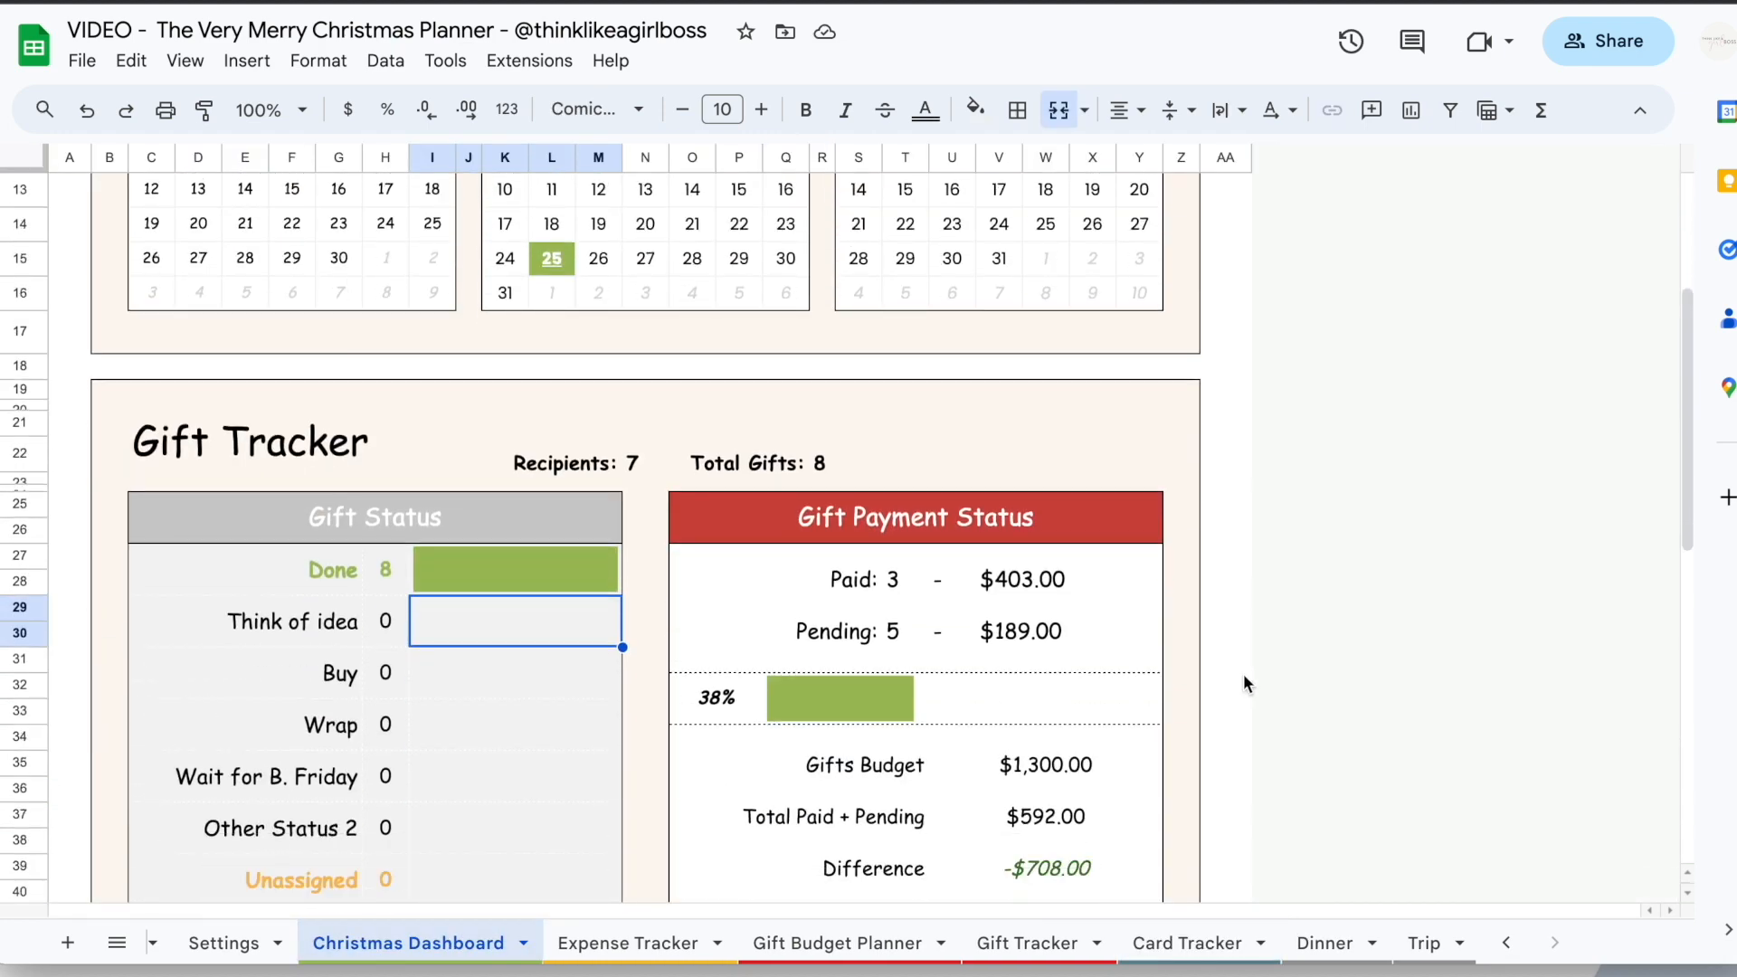
pyautogui.scroll(-2, 1244, 676)
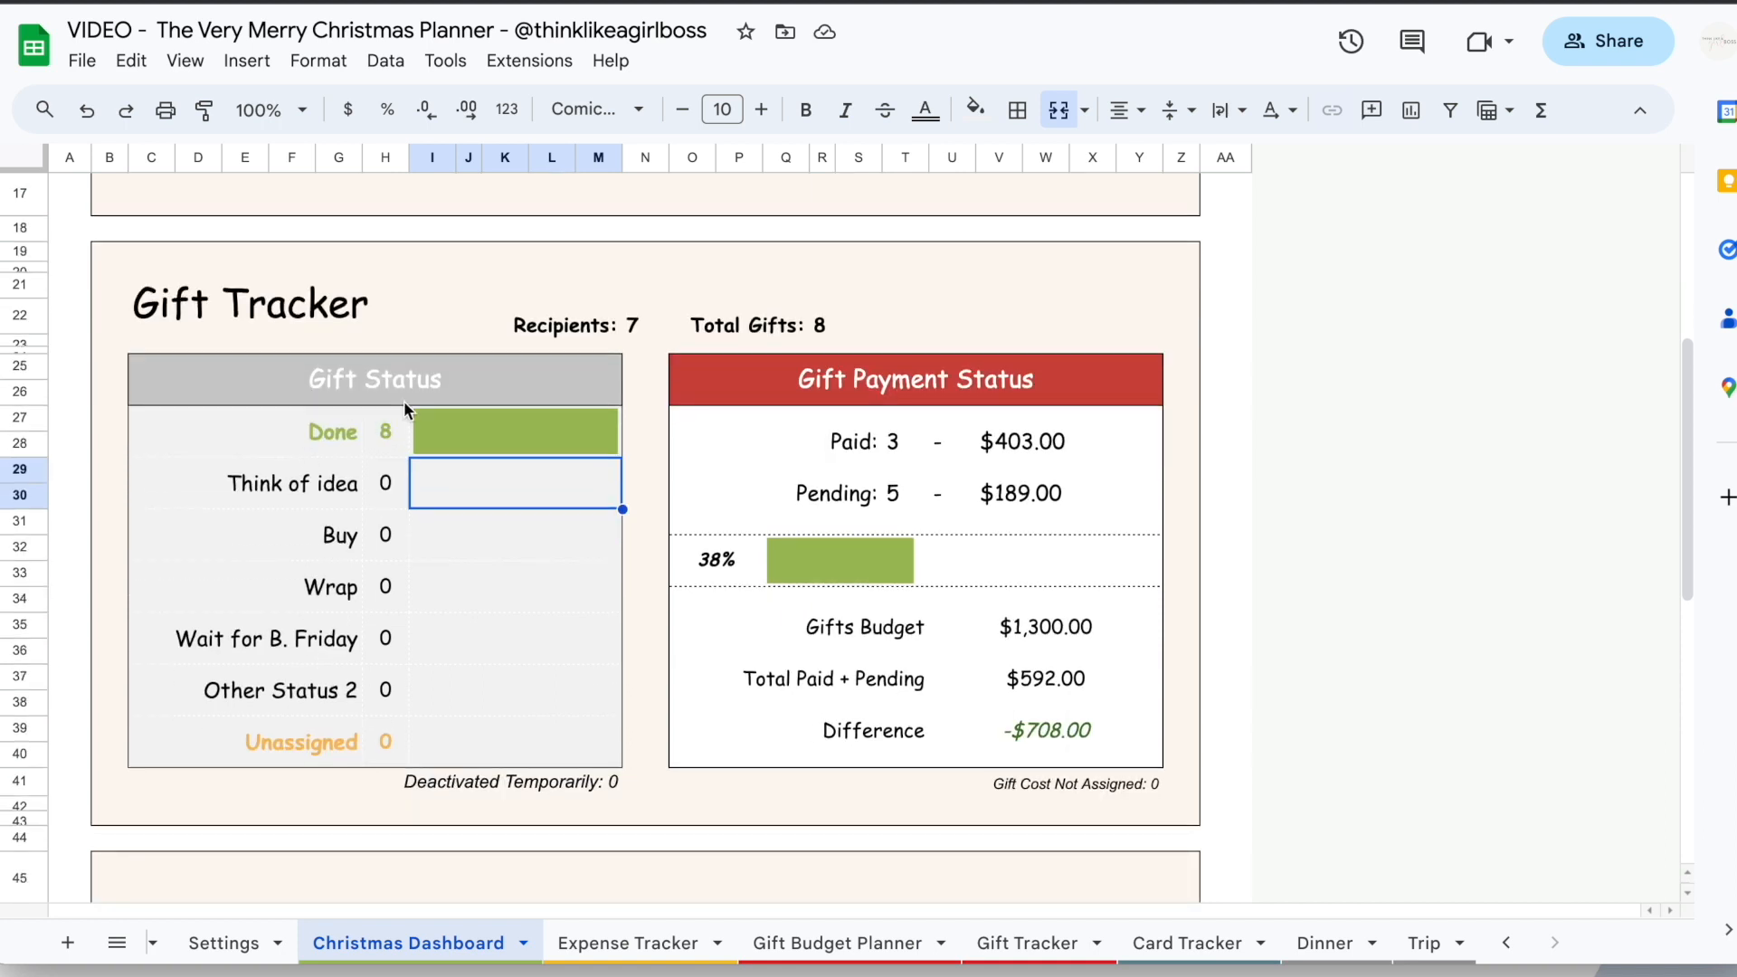
pyautogui.click(286, 434)
pyautogui.keyDown('shift'); pyautogui.click(498, 434); pyautogui.keyUp('shift')
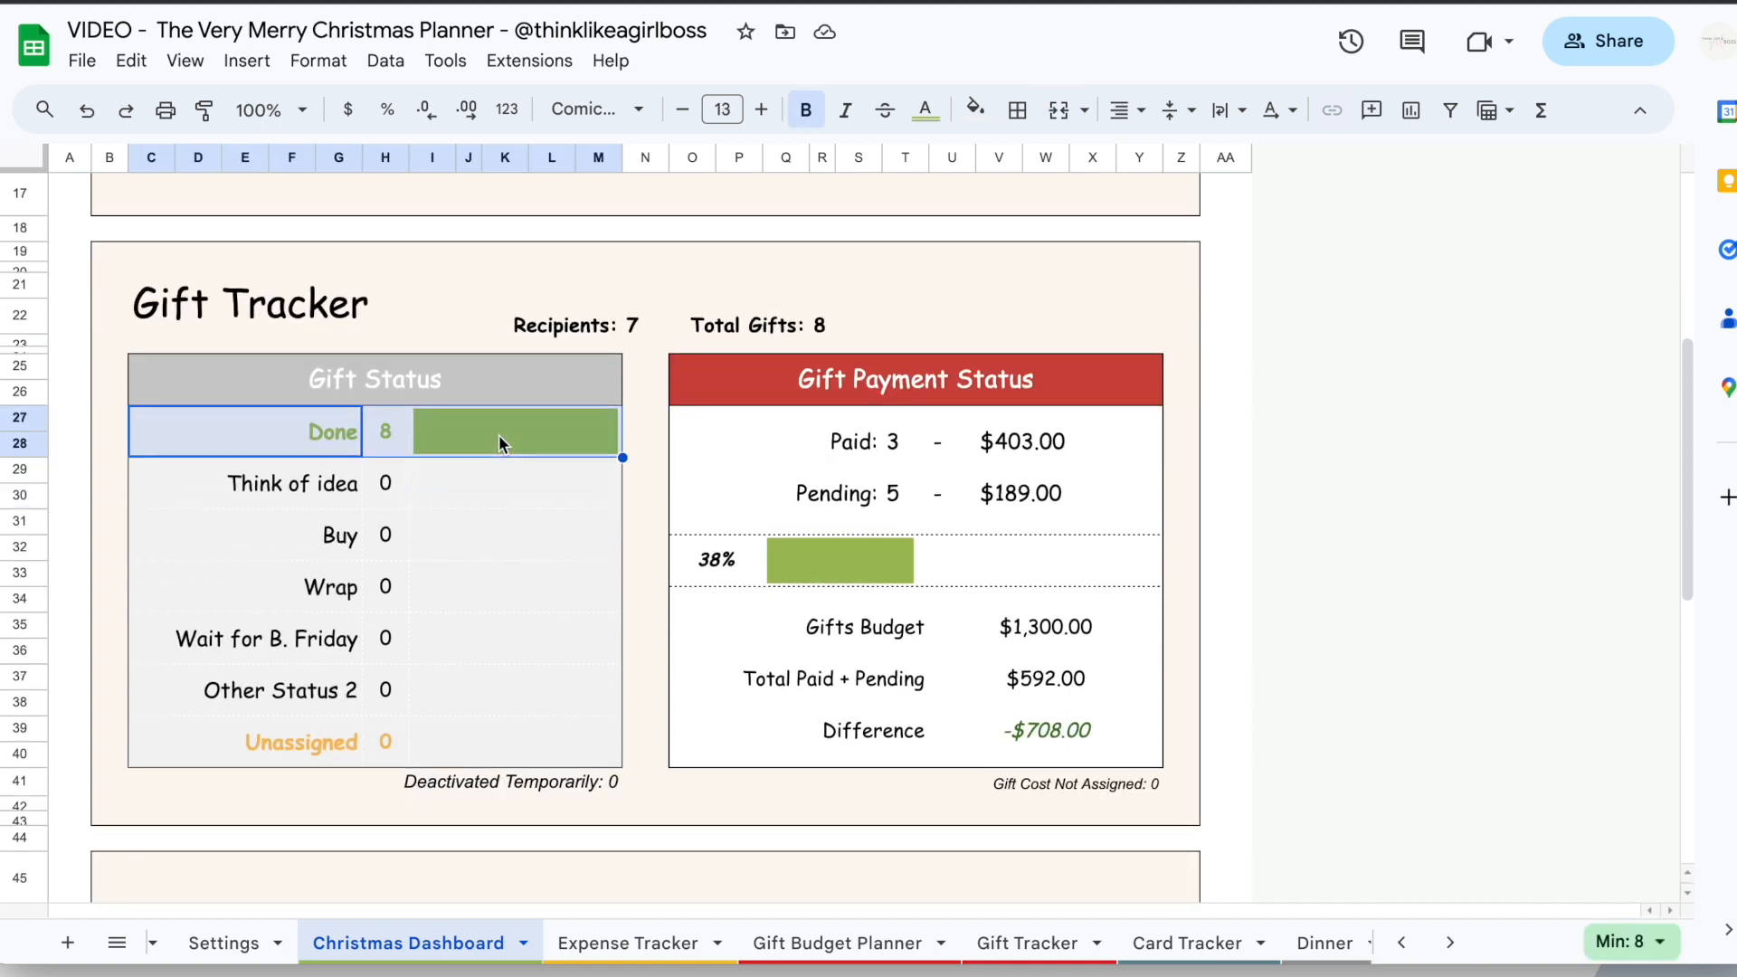
pyautogui.click(402, 480)
pyautogui.click(399, 537)
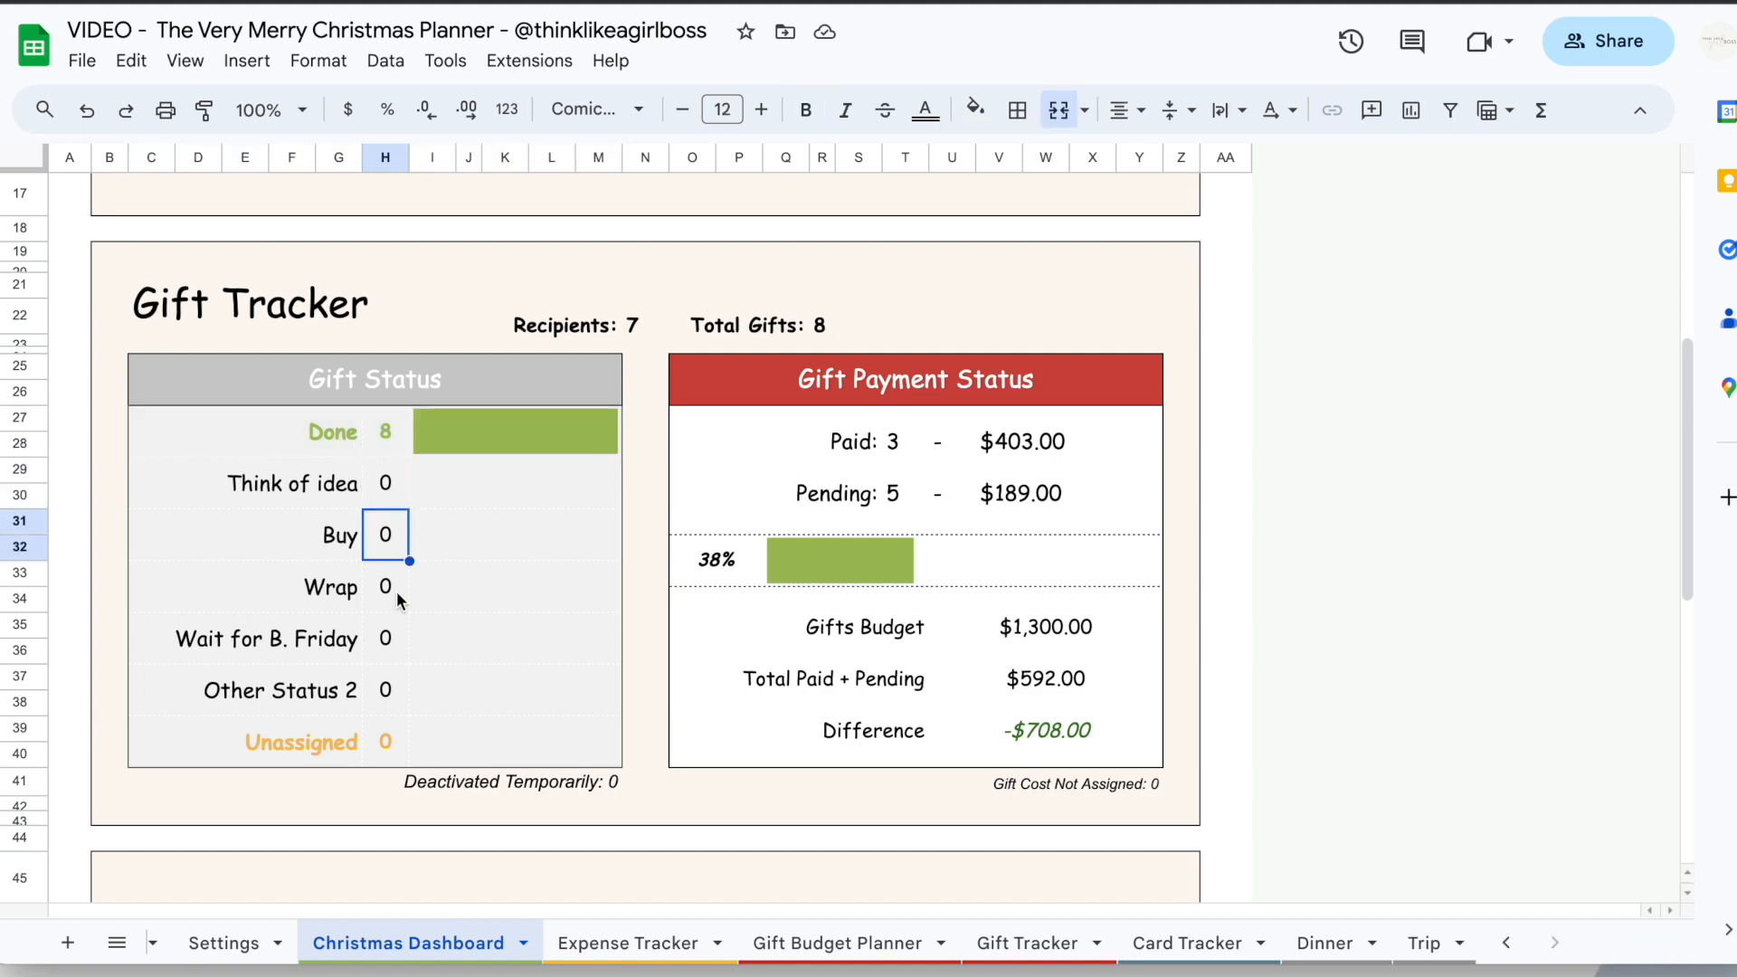
pyautogui.click(397, 590)
pyautogui.click(389, 638)
pyautogui.click(389, 588)
pyautogui.click(387, 482)
pyautogui.click(388, 543)
# In the Gift Tracker, set the status of row 14 to Buy, row 13 to Wrap and row 12 to Wait for B. Friday
pyautogui.click(1040, 942)
pyautogui.click(1363, 507)
pyautogui.click(1214, 636)
pyautogui.click(1363, 507)
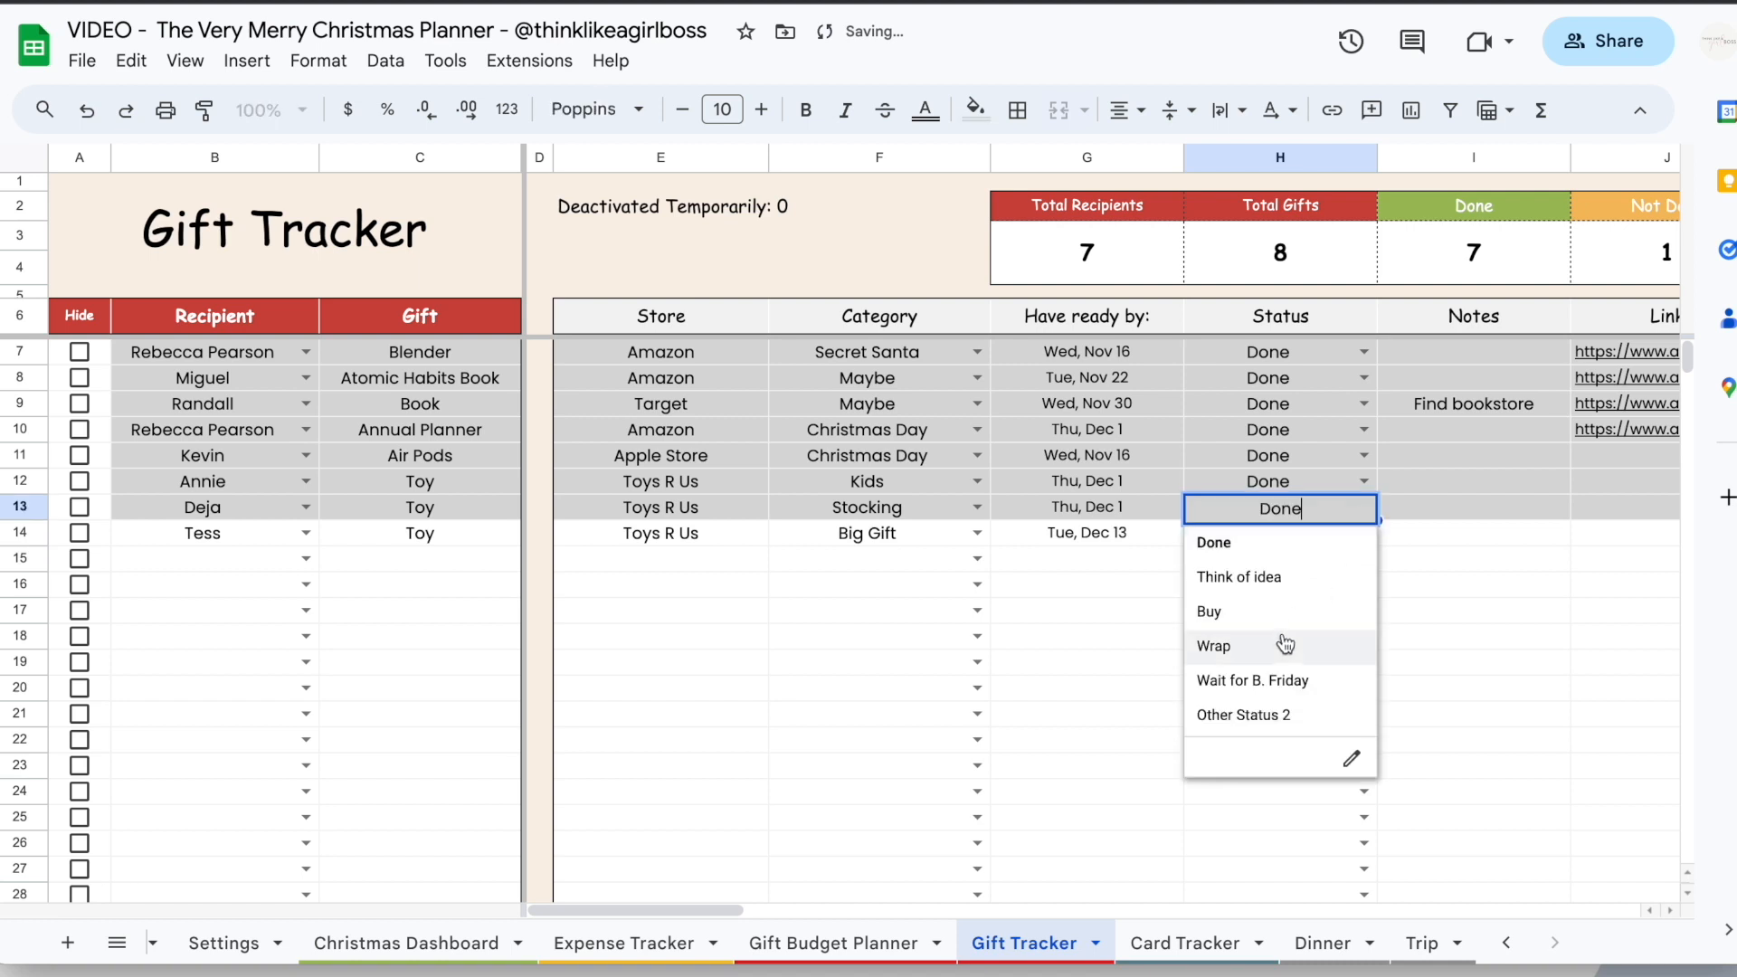
pyautogui.click(1280, 643)
pyautogui.click(1363, 507)
pyautogui.click(1252, 651)
# Review the dashboard's Gift Status bars, gifts budget, total paid and pending, difference, unassigned gift costs and temporarily deactivated count
pyautogui.click(406, 943)
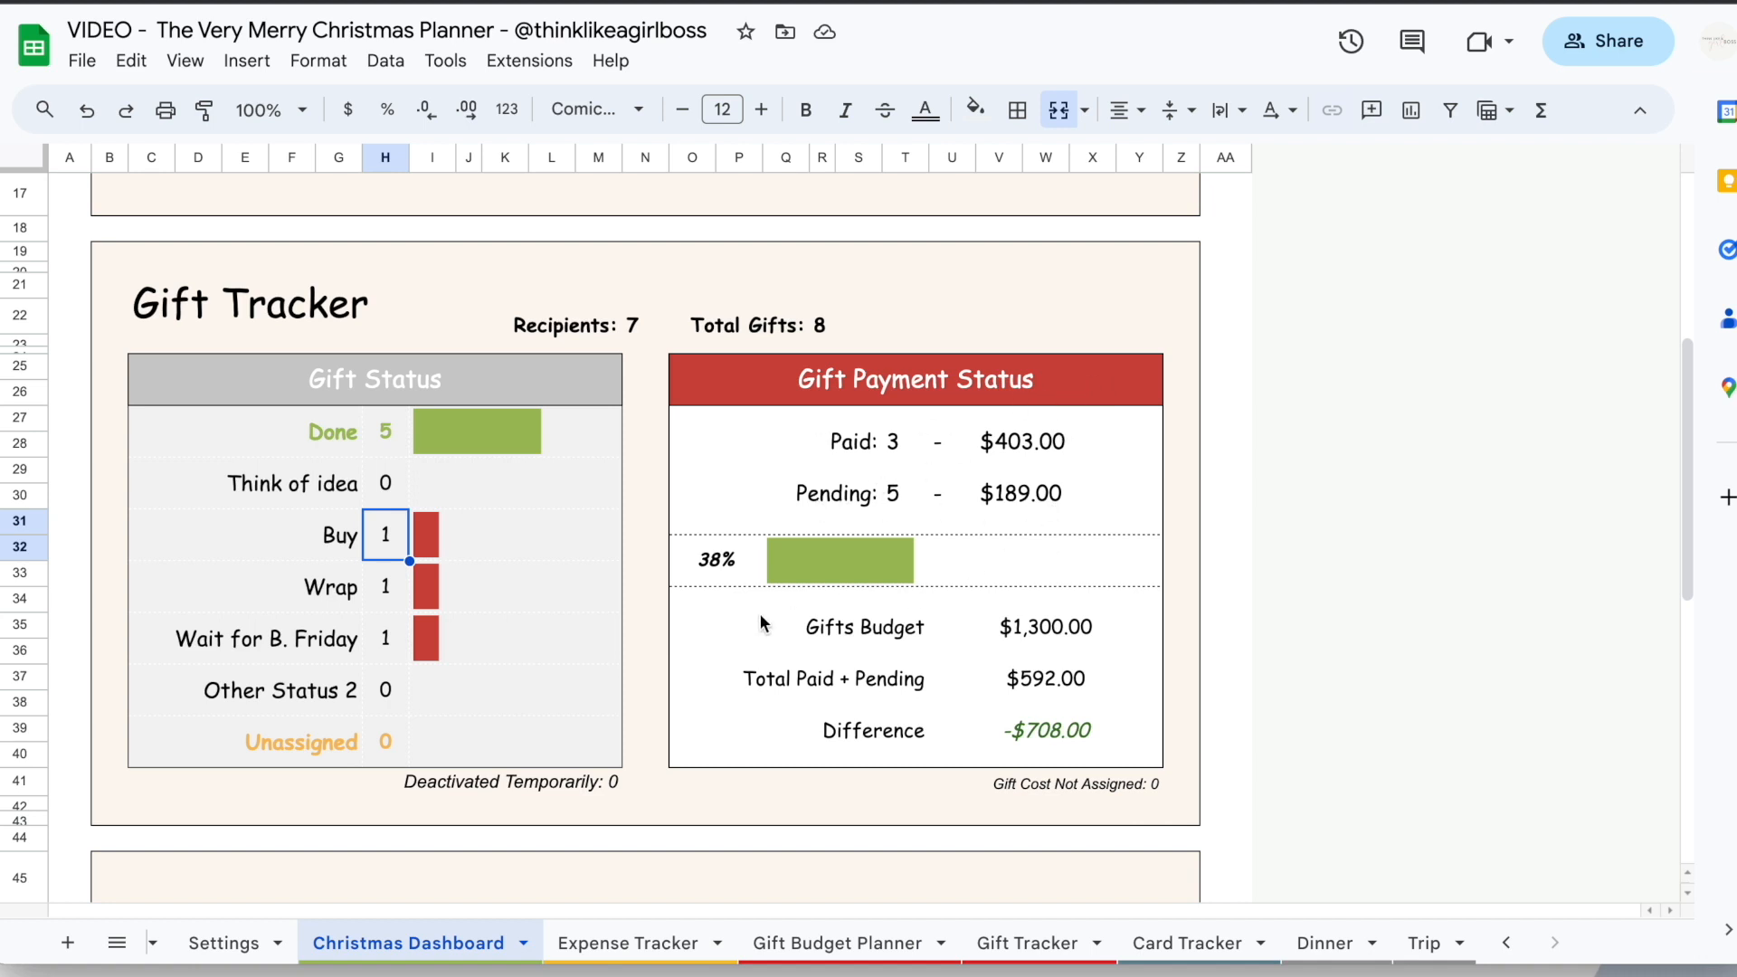
pyautogui.scroll(-1, 1027, 561)
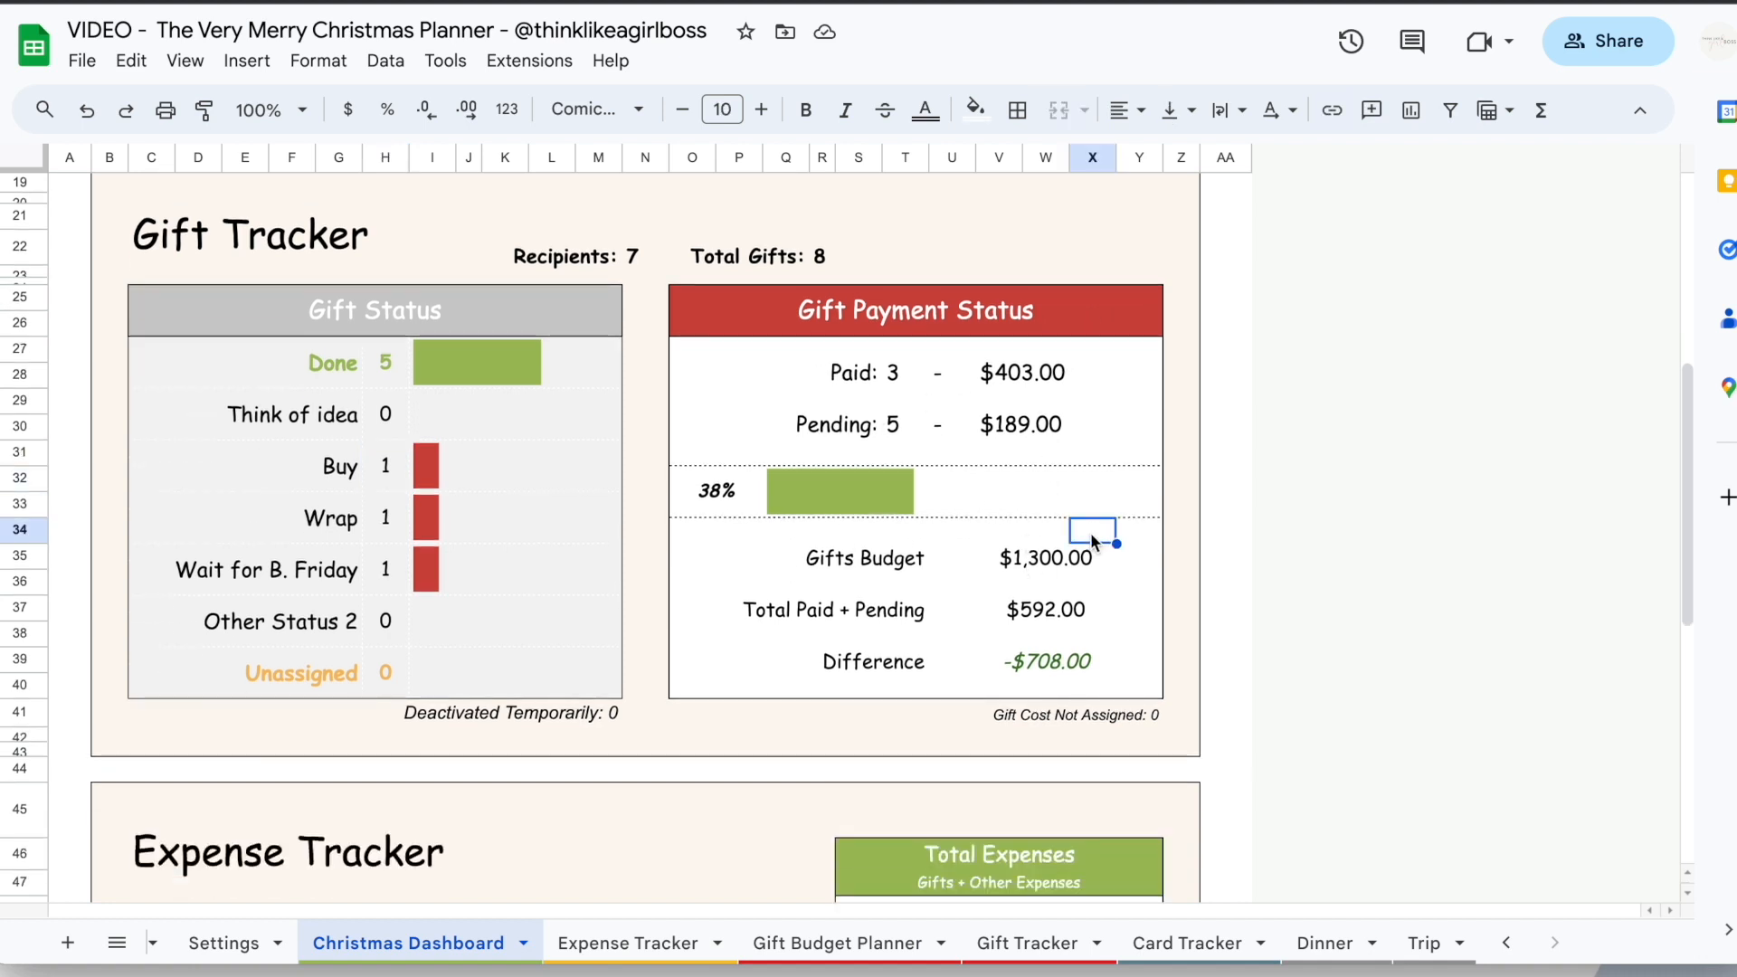
pyautogui.click(1064, 563)
pyautogui.click(687, 944)
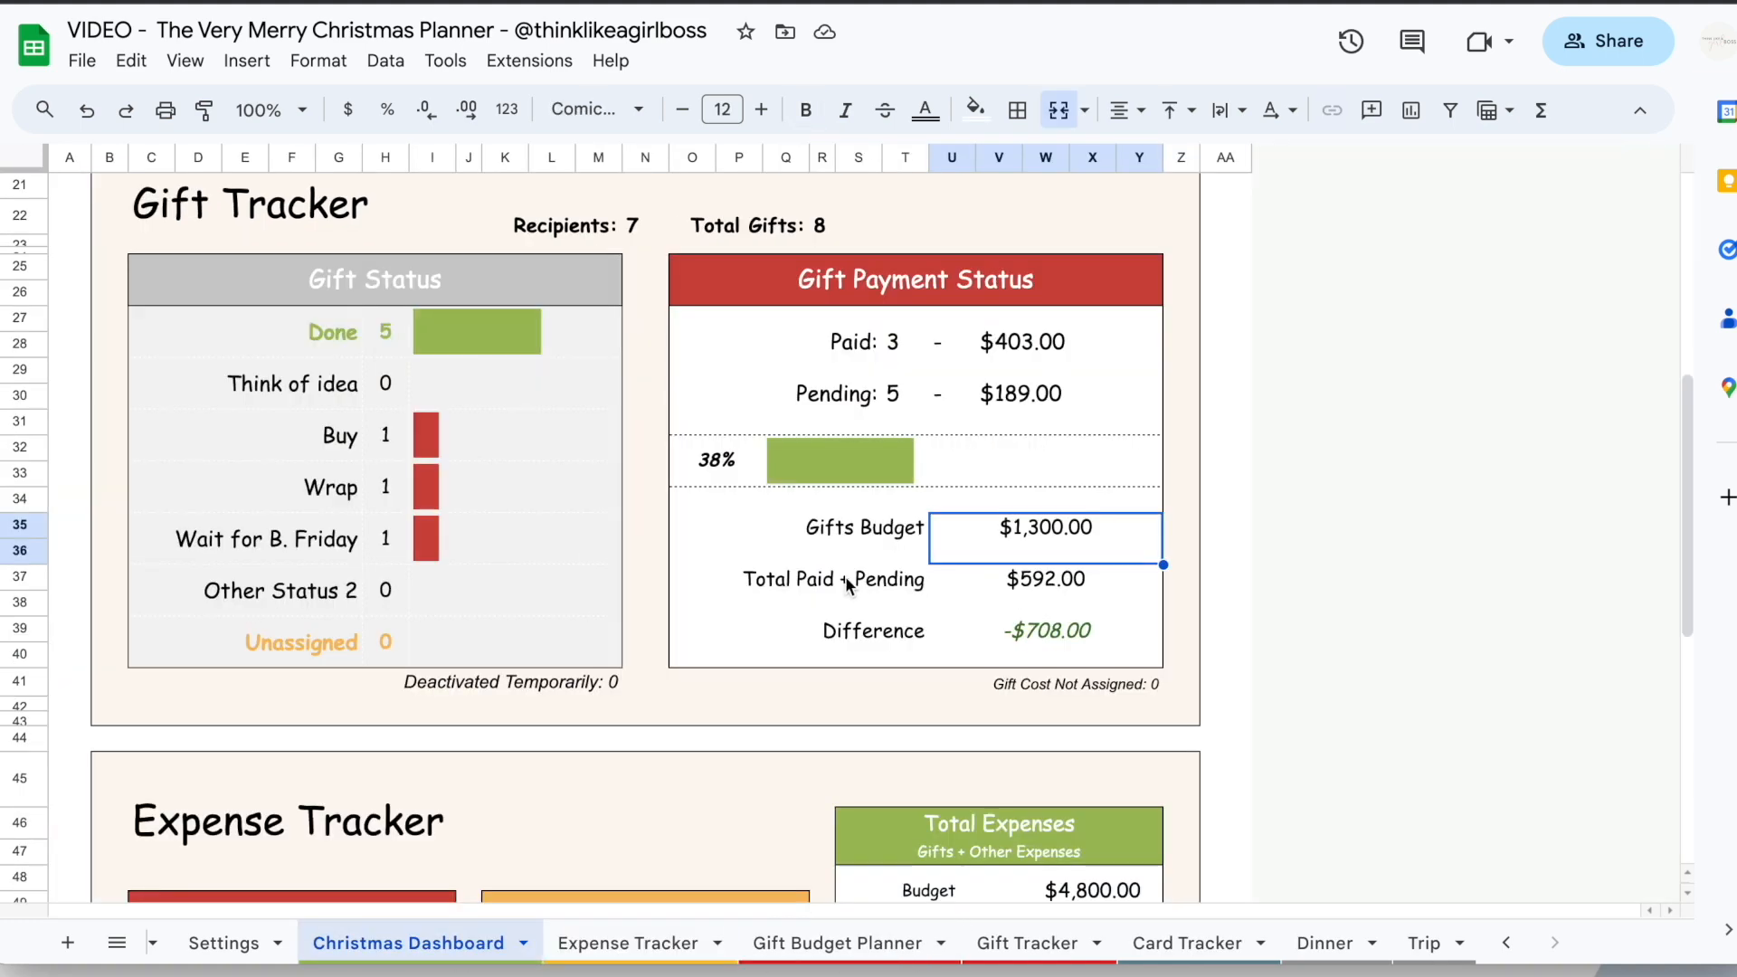
pyautogui.click(1044, 579)
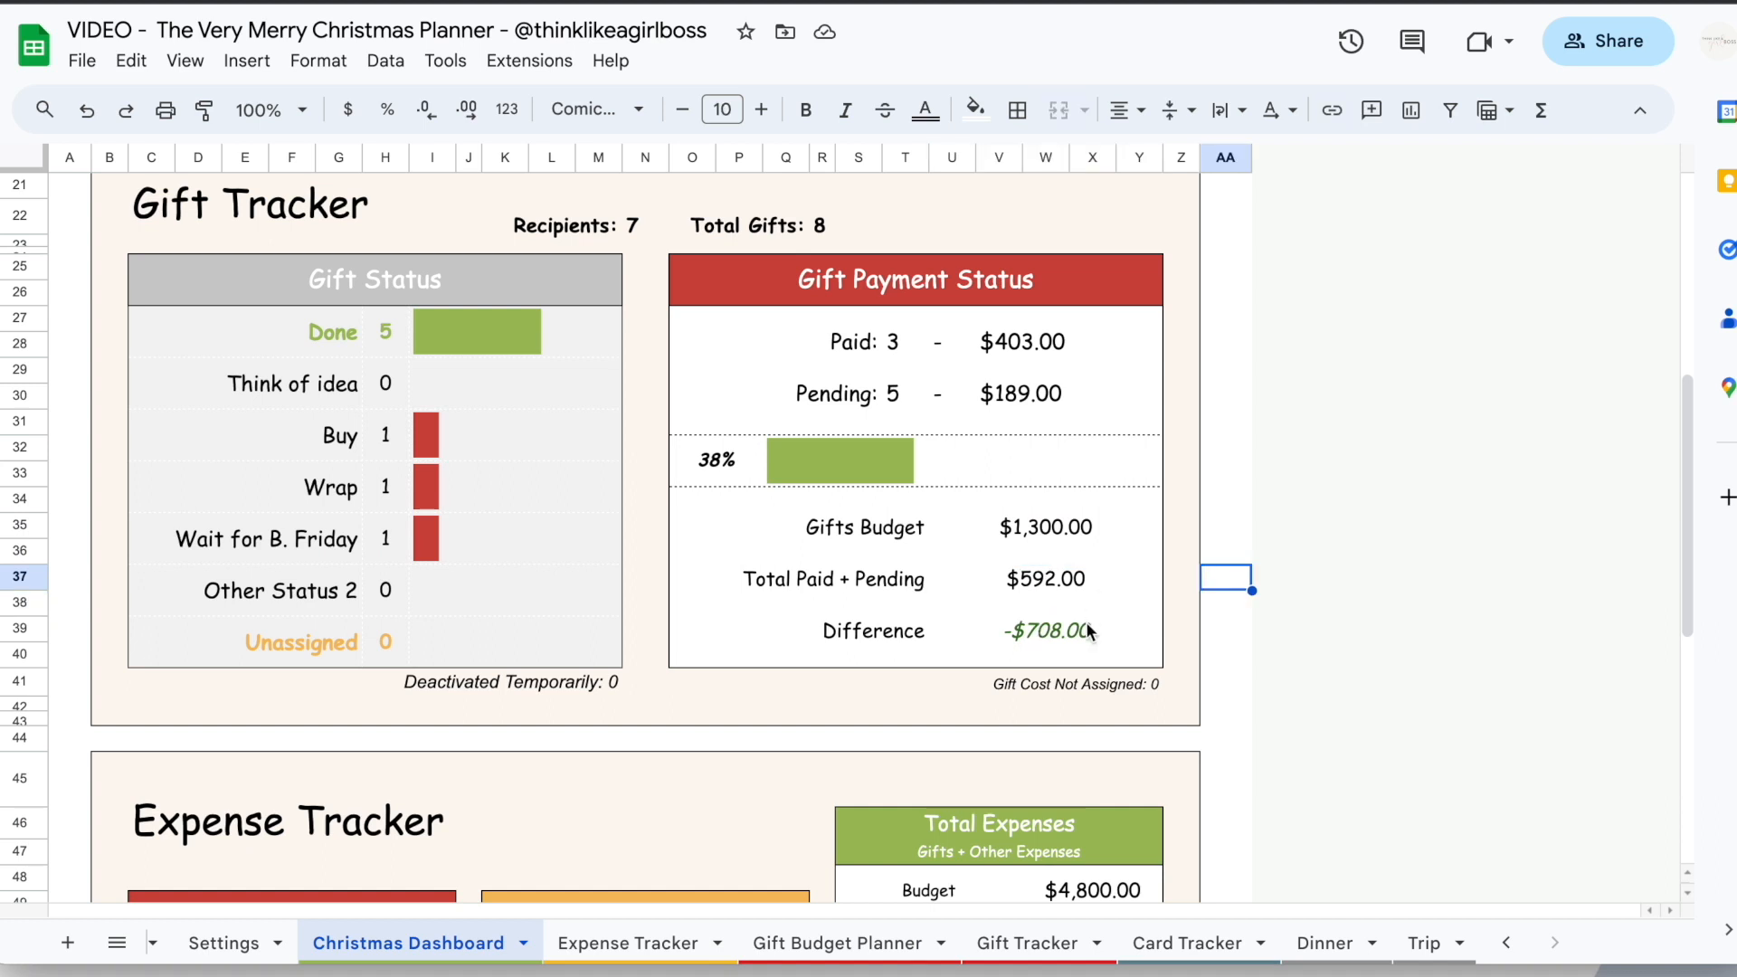
pyautogui.click(1085, 624)
pyautogui.click(1103, 689)
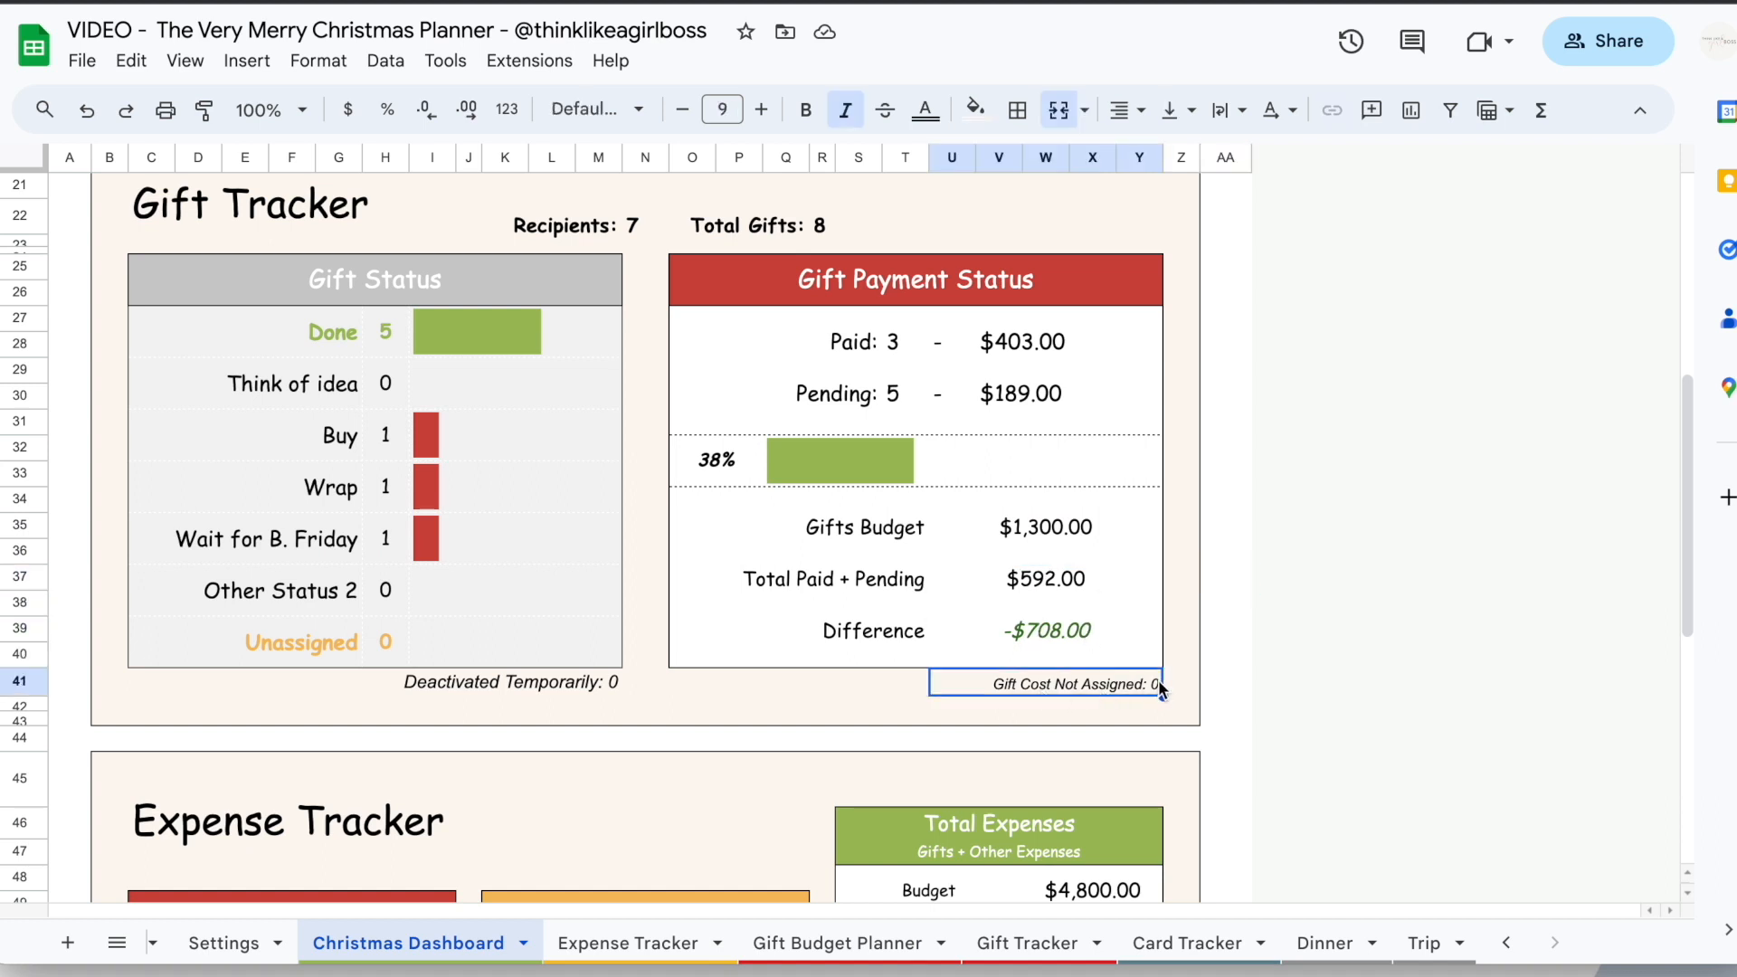
pyautogui.click(572, 688)
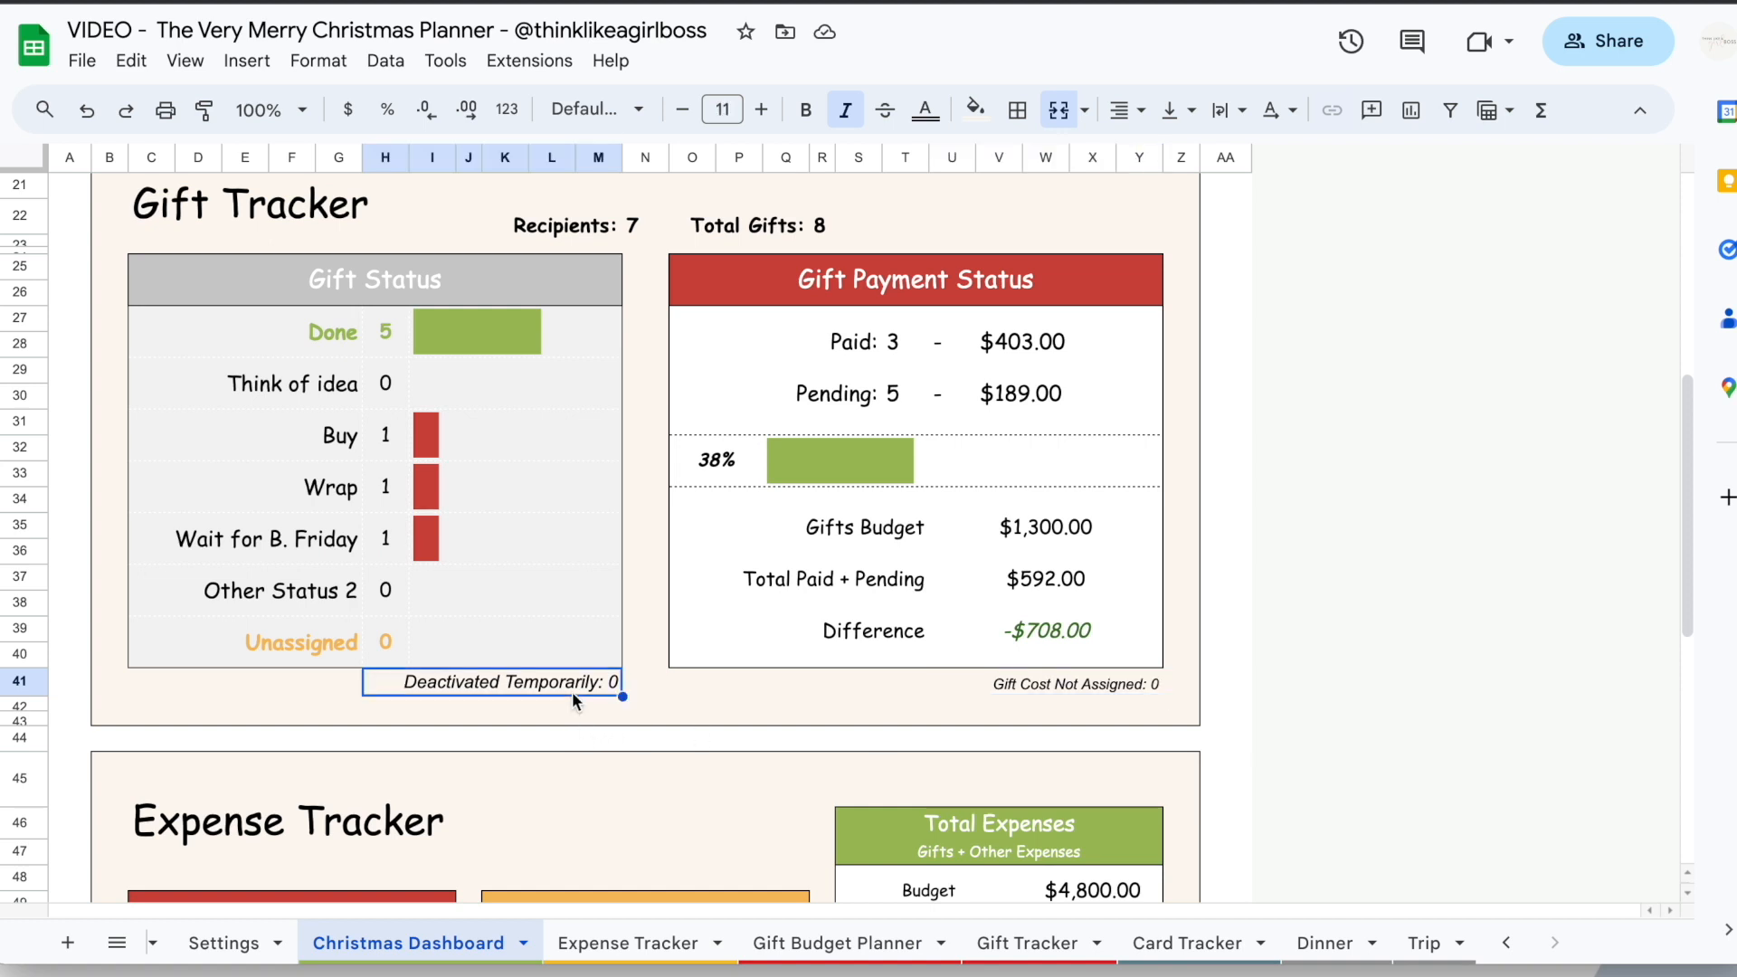
# Mark the first three gifts in the Gift Tracker, rows 7 to 9, as hidden
pyautogui.click(1021, 941)
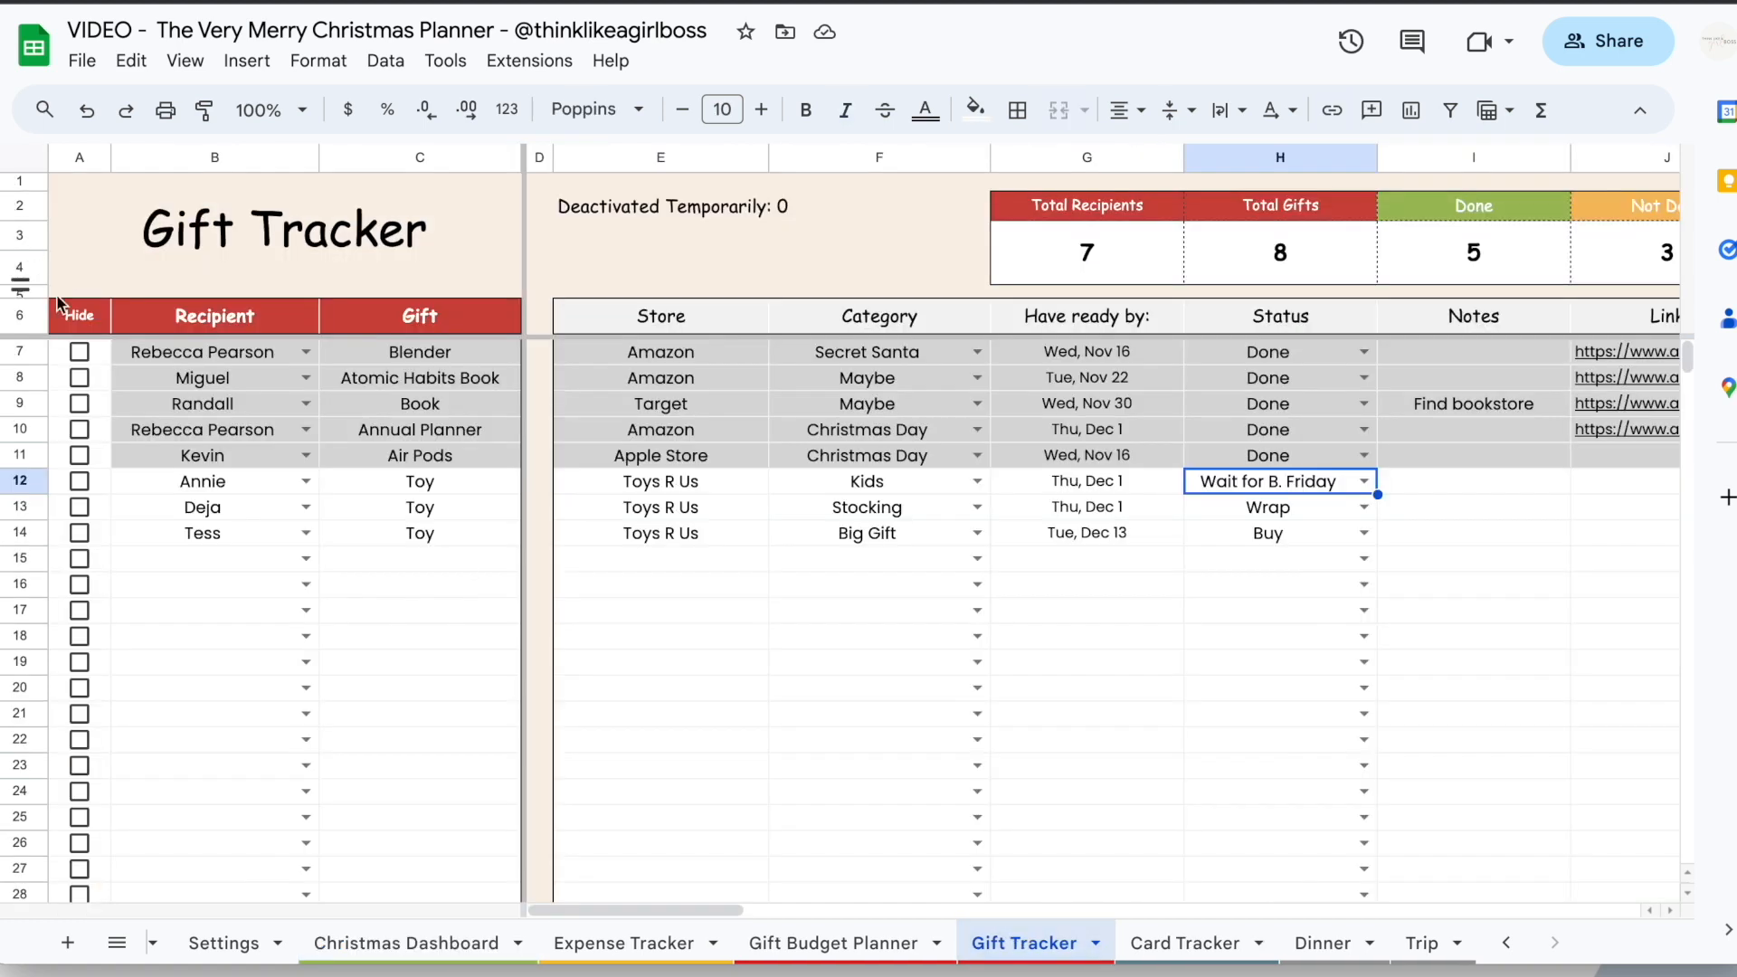
pyautogui.click(80, 352)
pyautogui.click(79, 377)
pyautogui.click(79, 403)
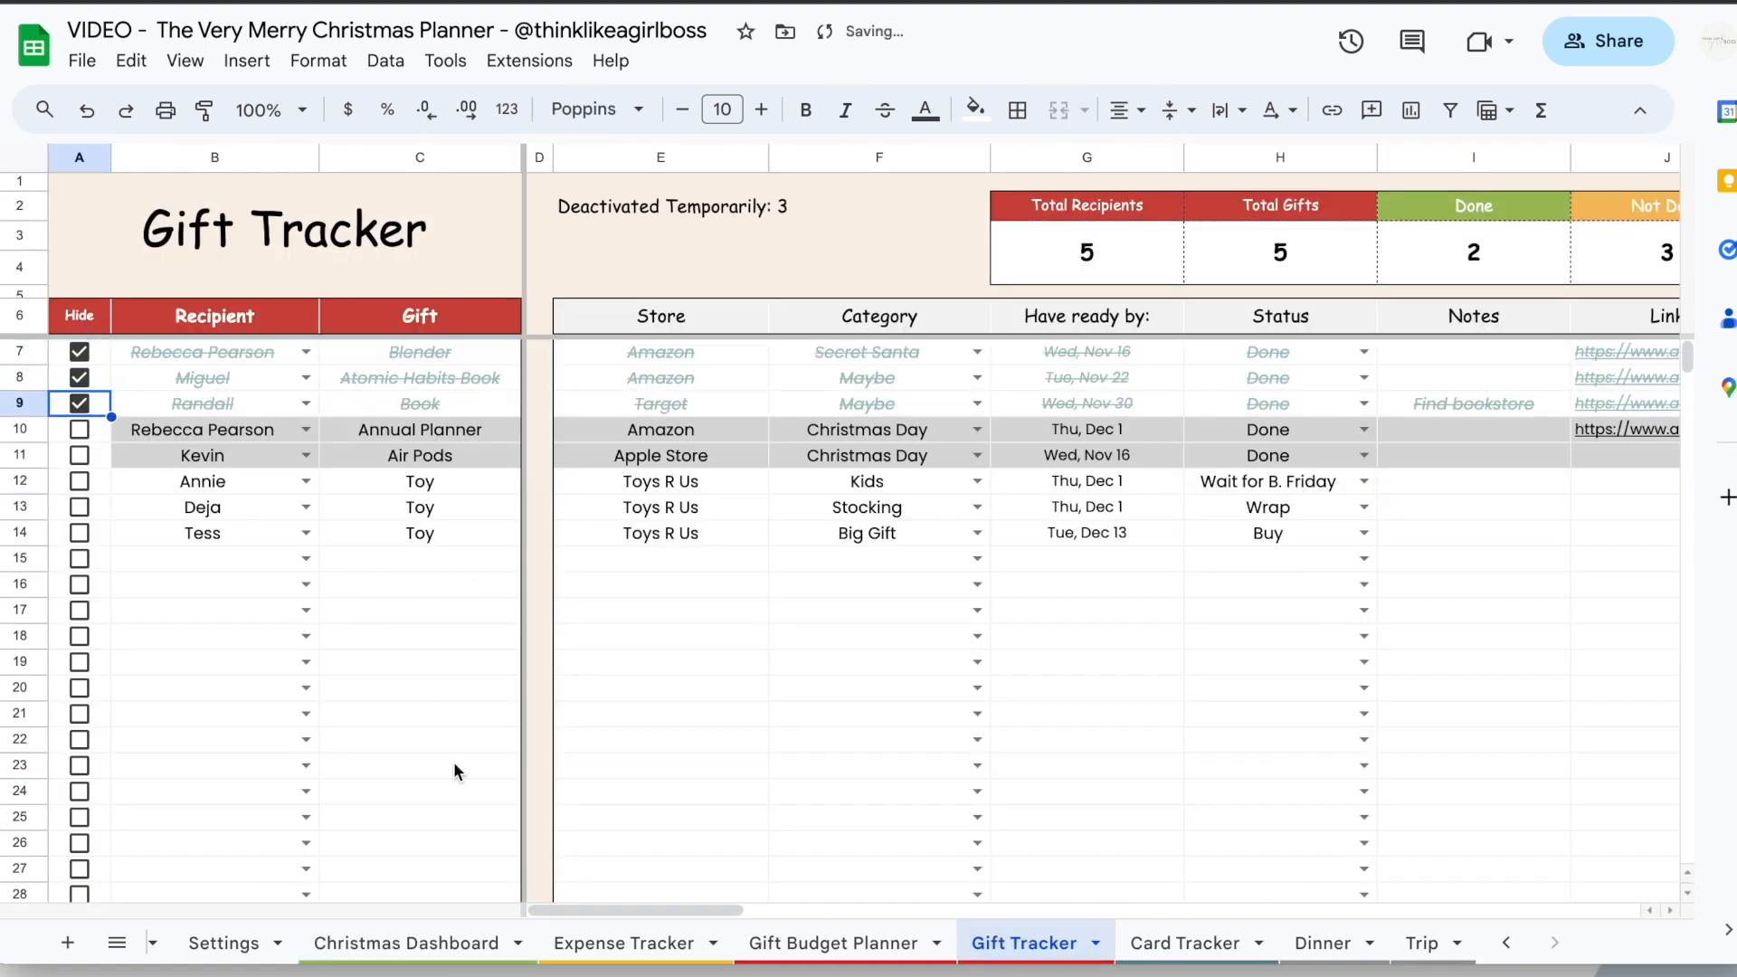
# Check the dashboard's temporarily deactivated count and gift totals with three gifts hidden, and return to the Gift Tracker sheet
pyautogui.click(407, 943)
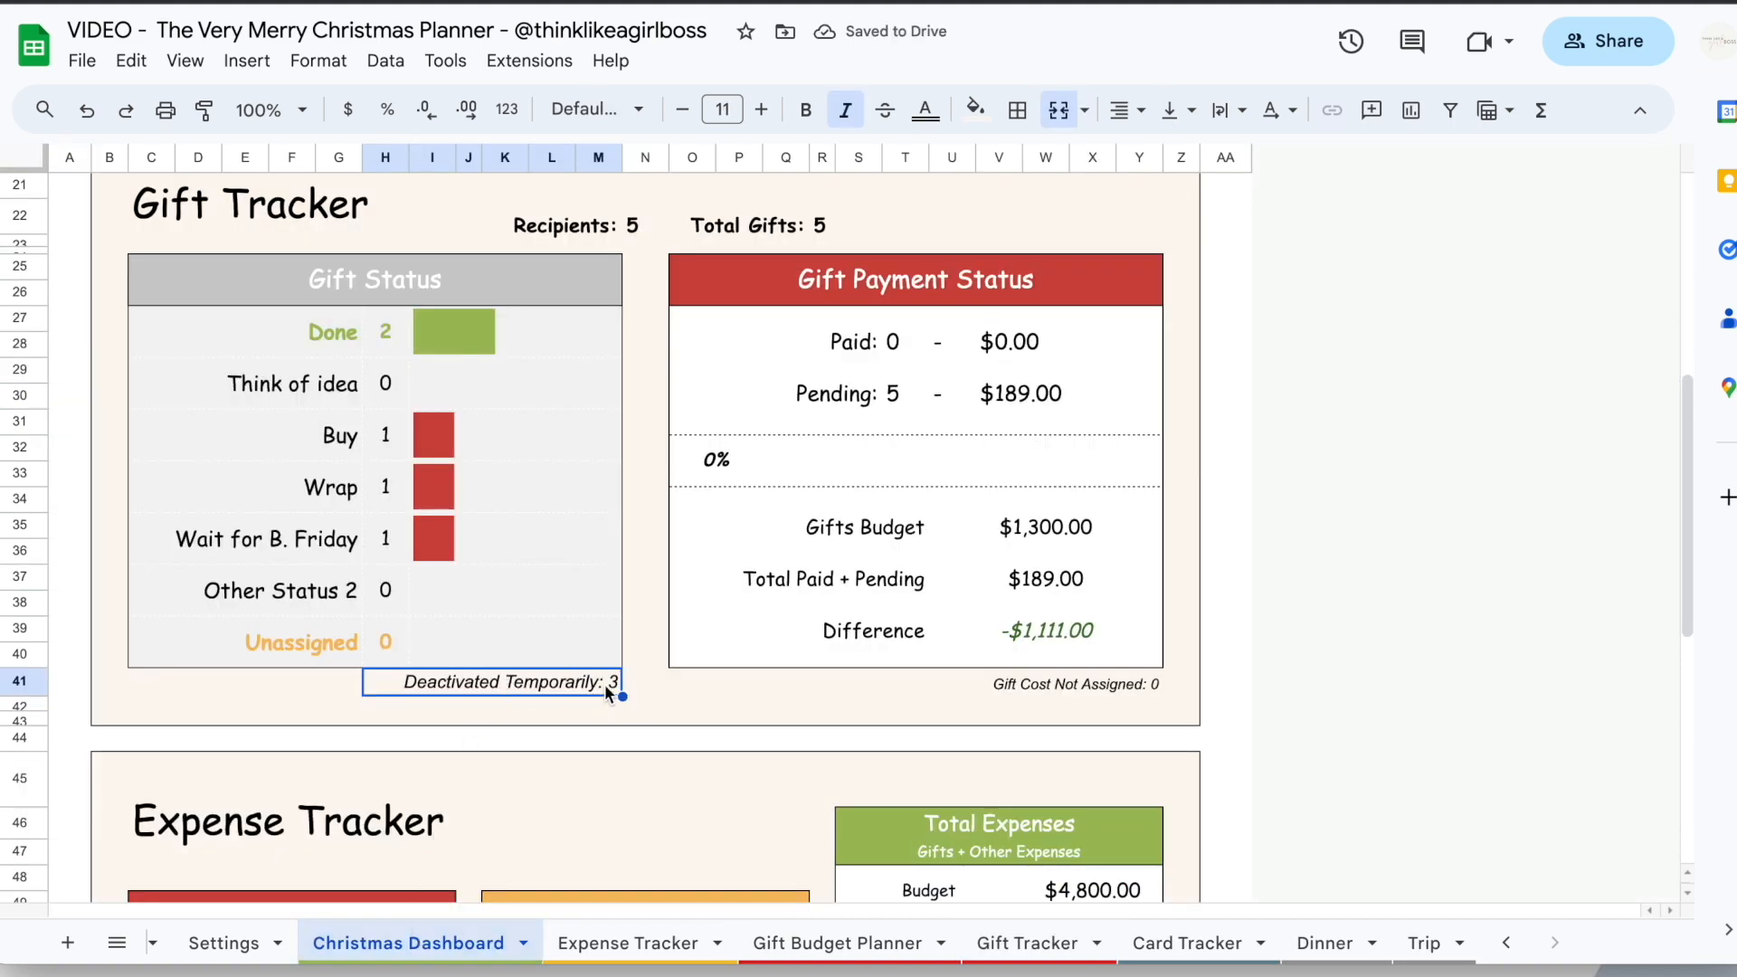
pyautogui.click(646, 689)
pyautogui.scroll(2, 646, 689)
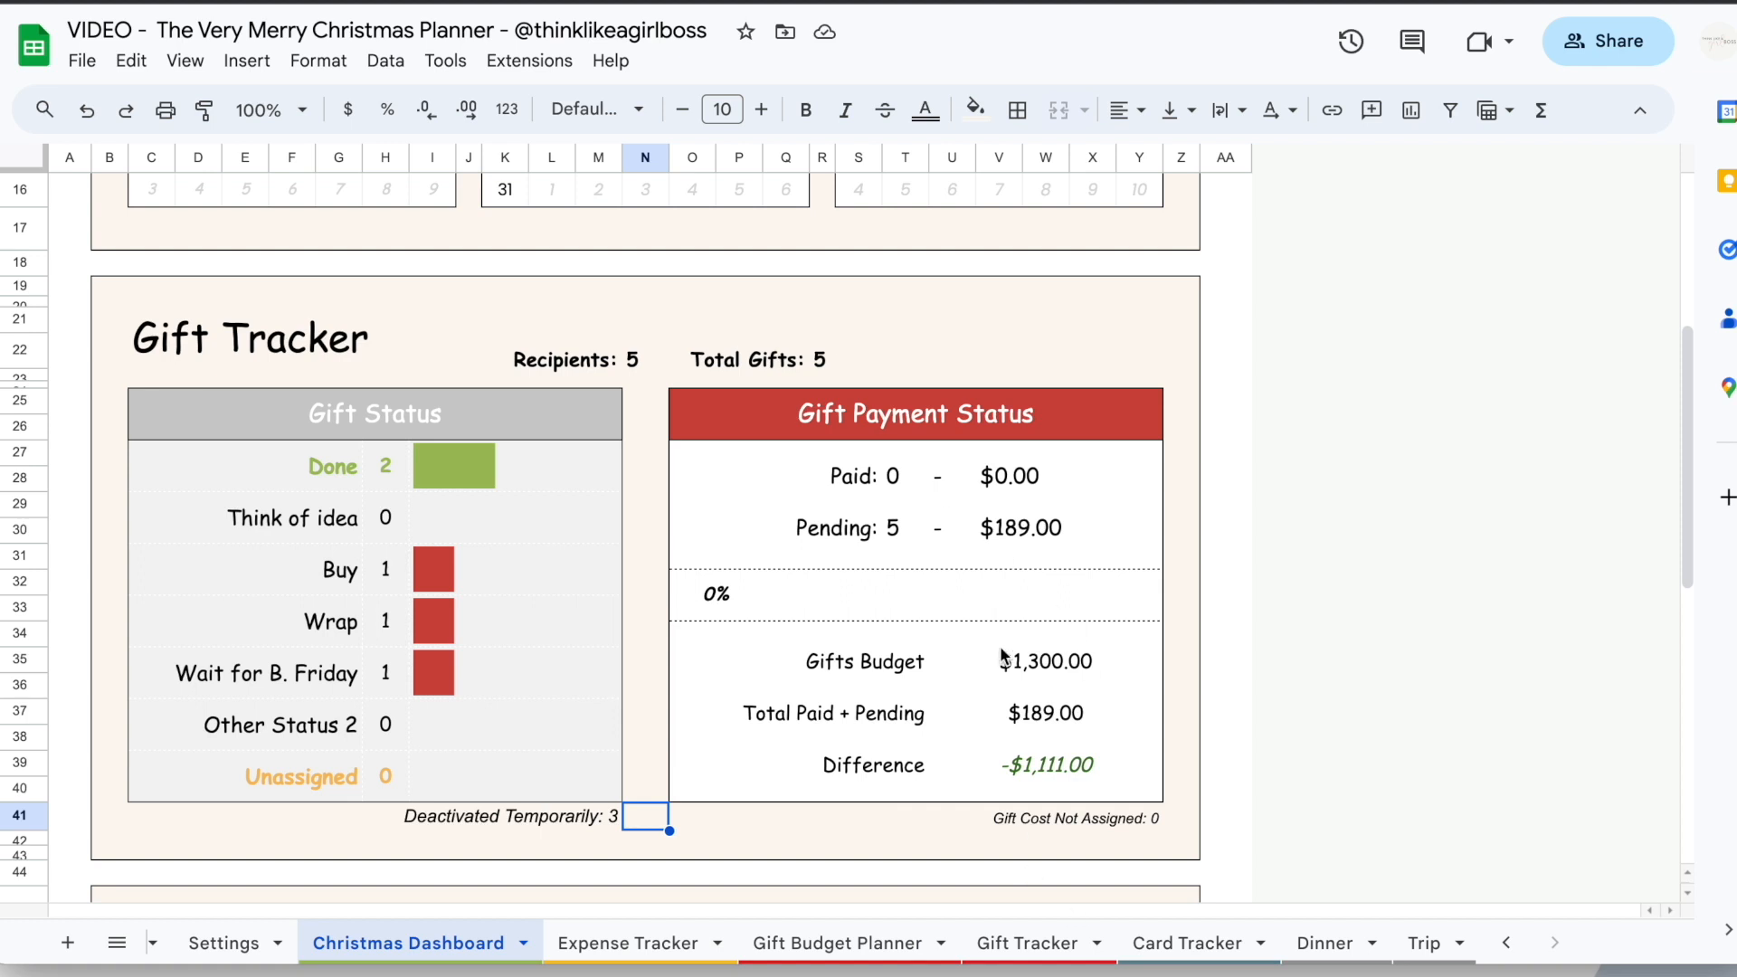
pyautogui.click(1021, 941)
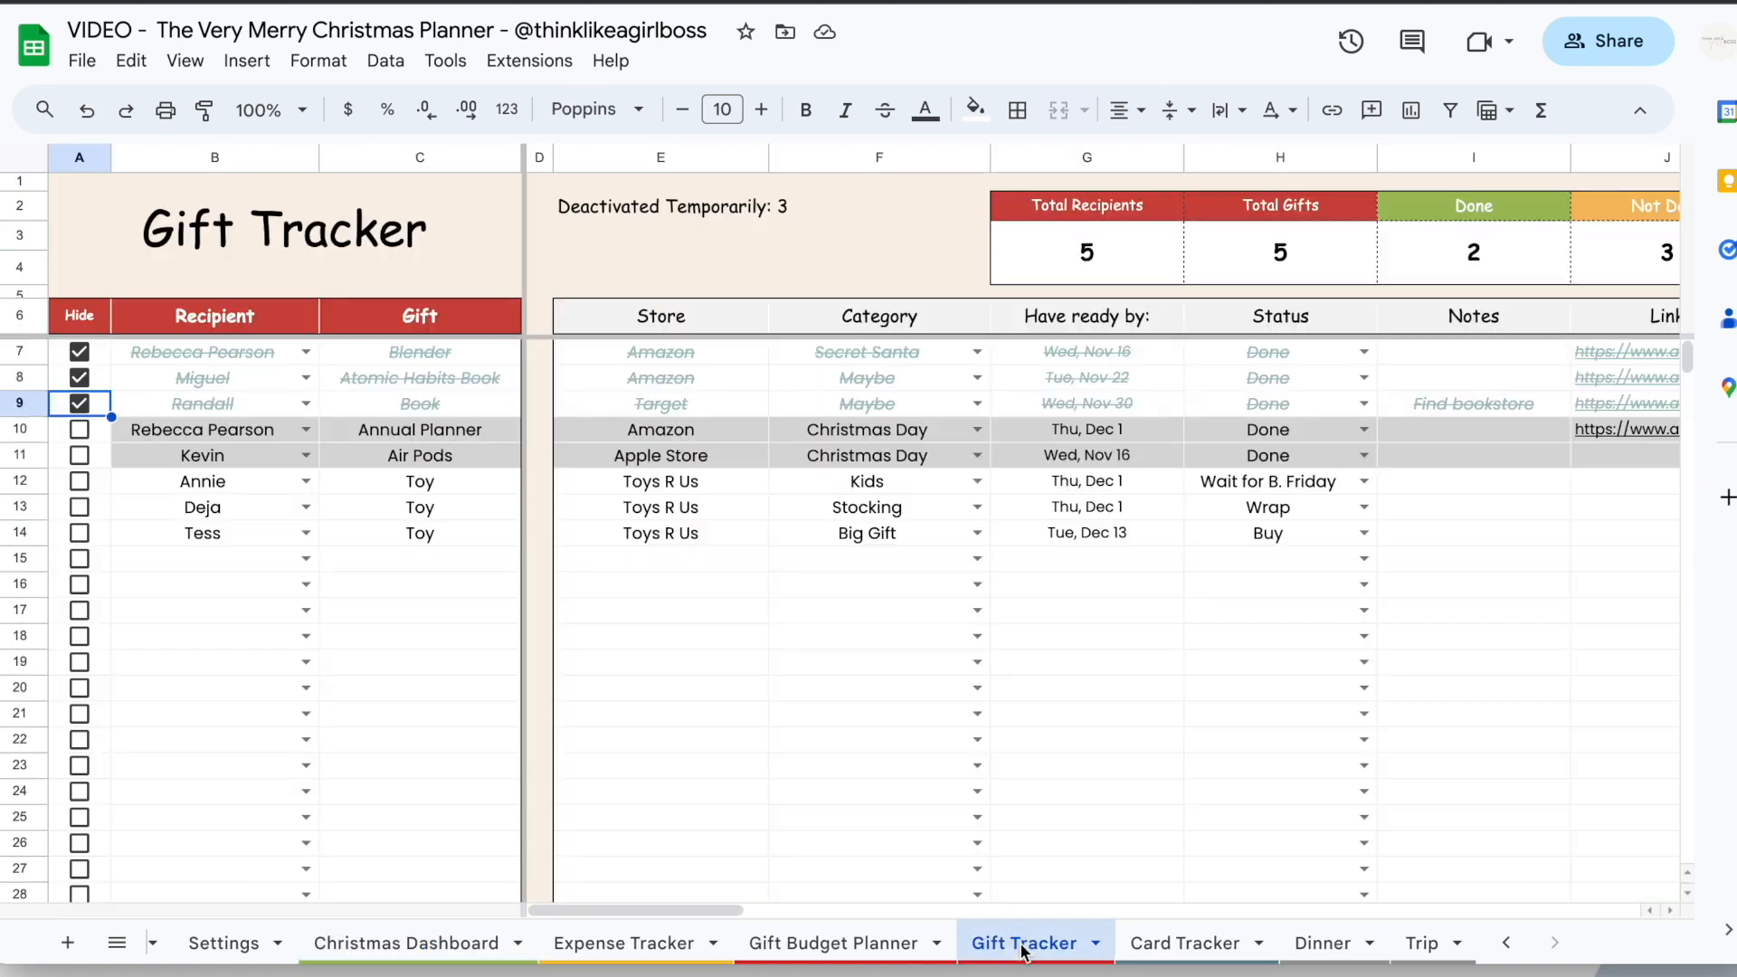
# Review the active recipients and gifts in rows 10 to 14 of the Gift Tracker against the dashboard's Total Gifts
pyautogui.click(241, 434)
pyautogui.press('Down')
pyautogui.press('Down')
pyautogui.press('Down')
pyautogui.press('Down')
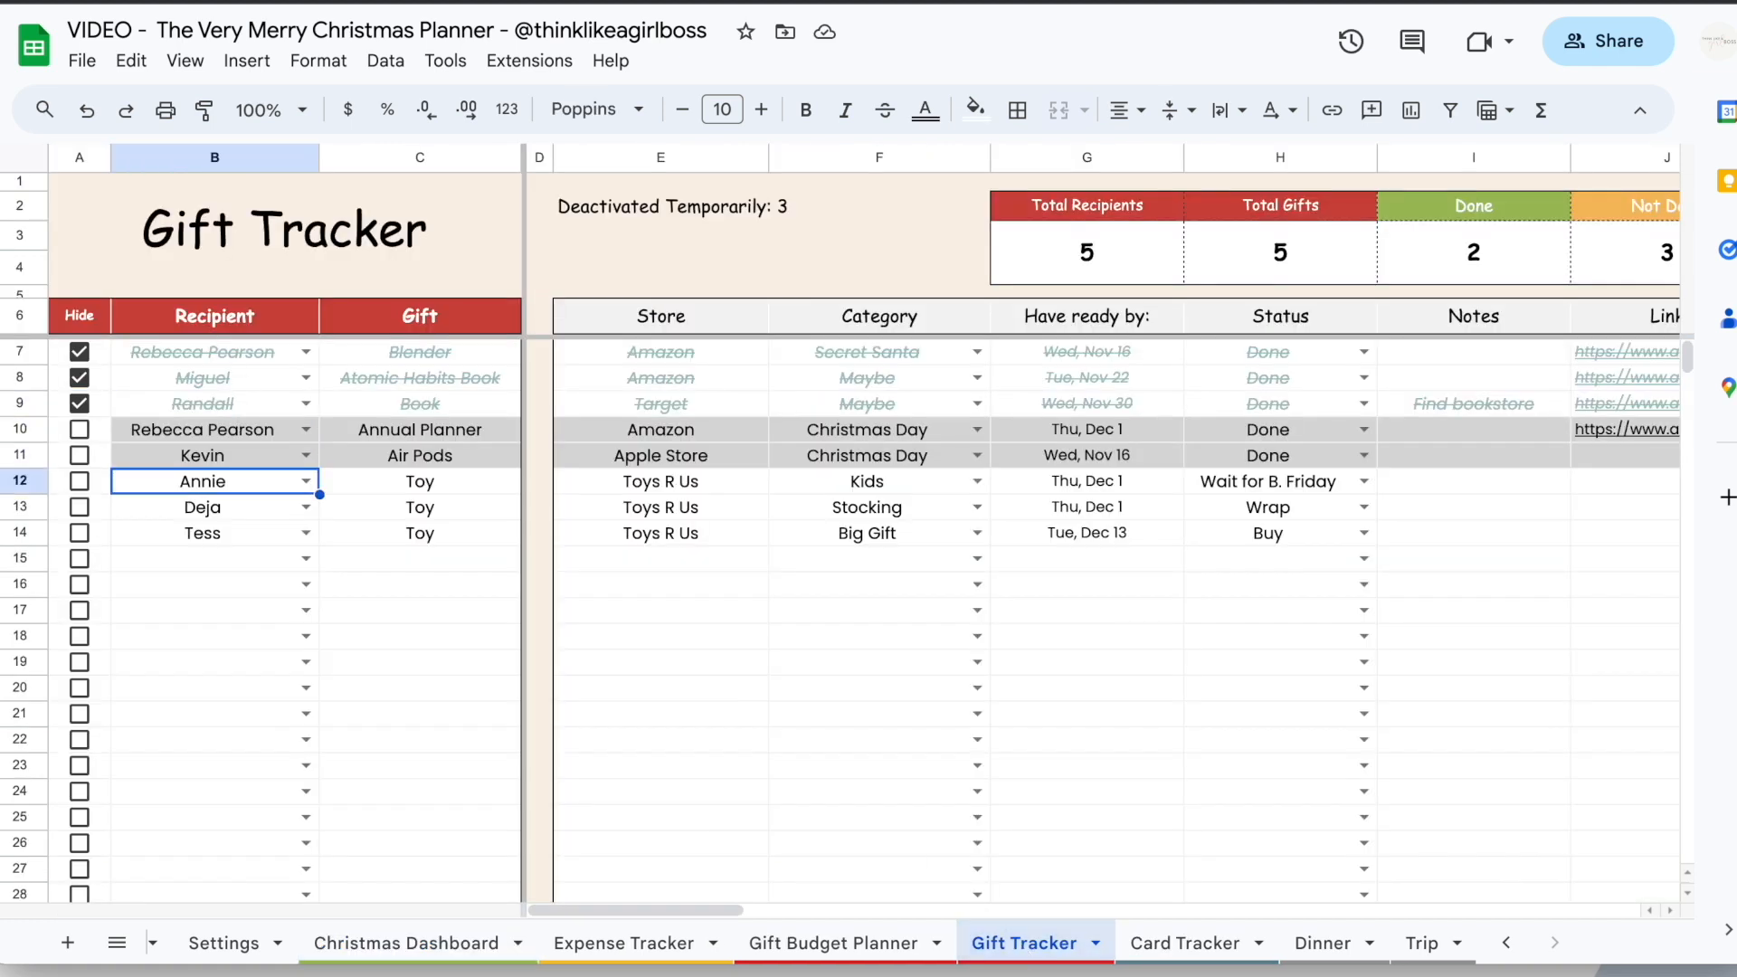
pyautogui.moveTo(423, 433); pyautogui.dragTo(420, 535)
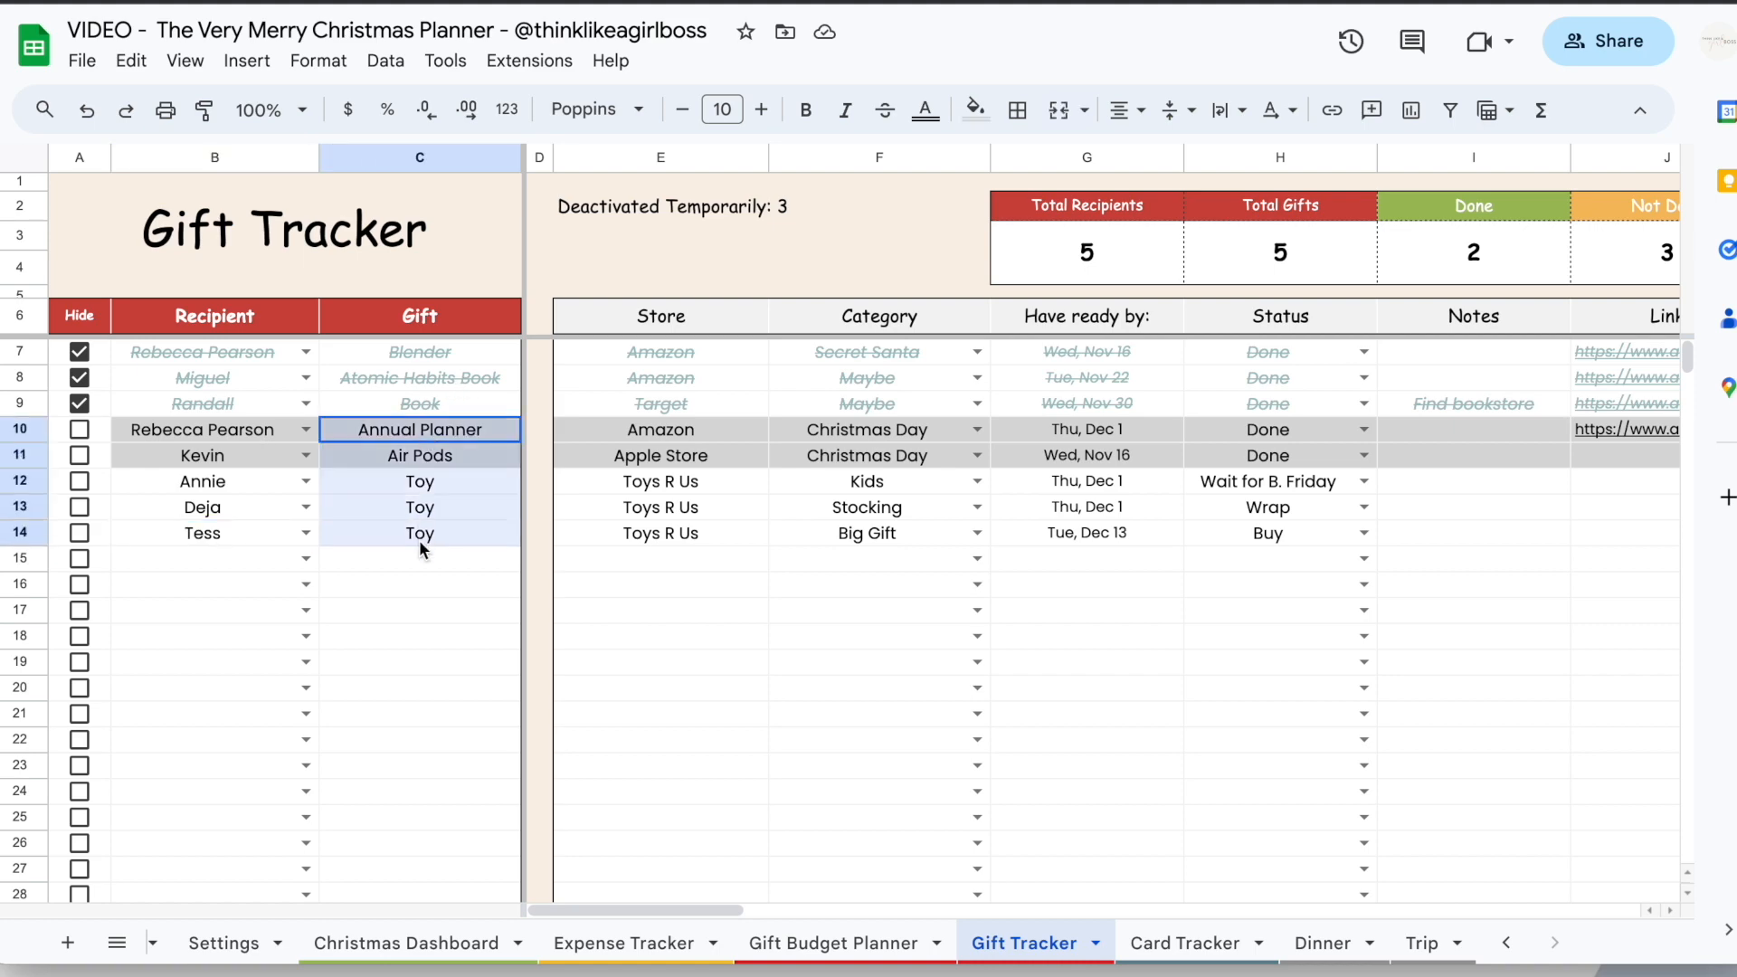
pyautogui.click(406, 943)
pyautogui.click(738, 326)
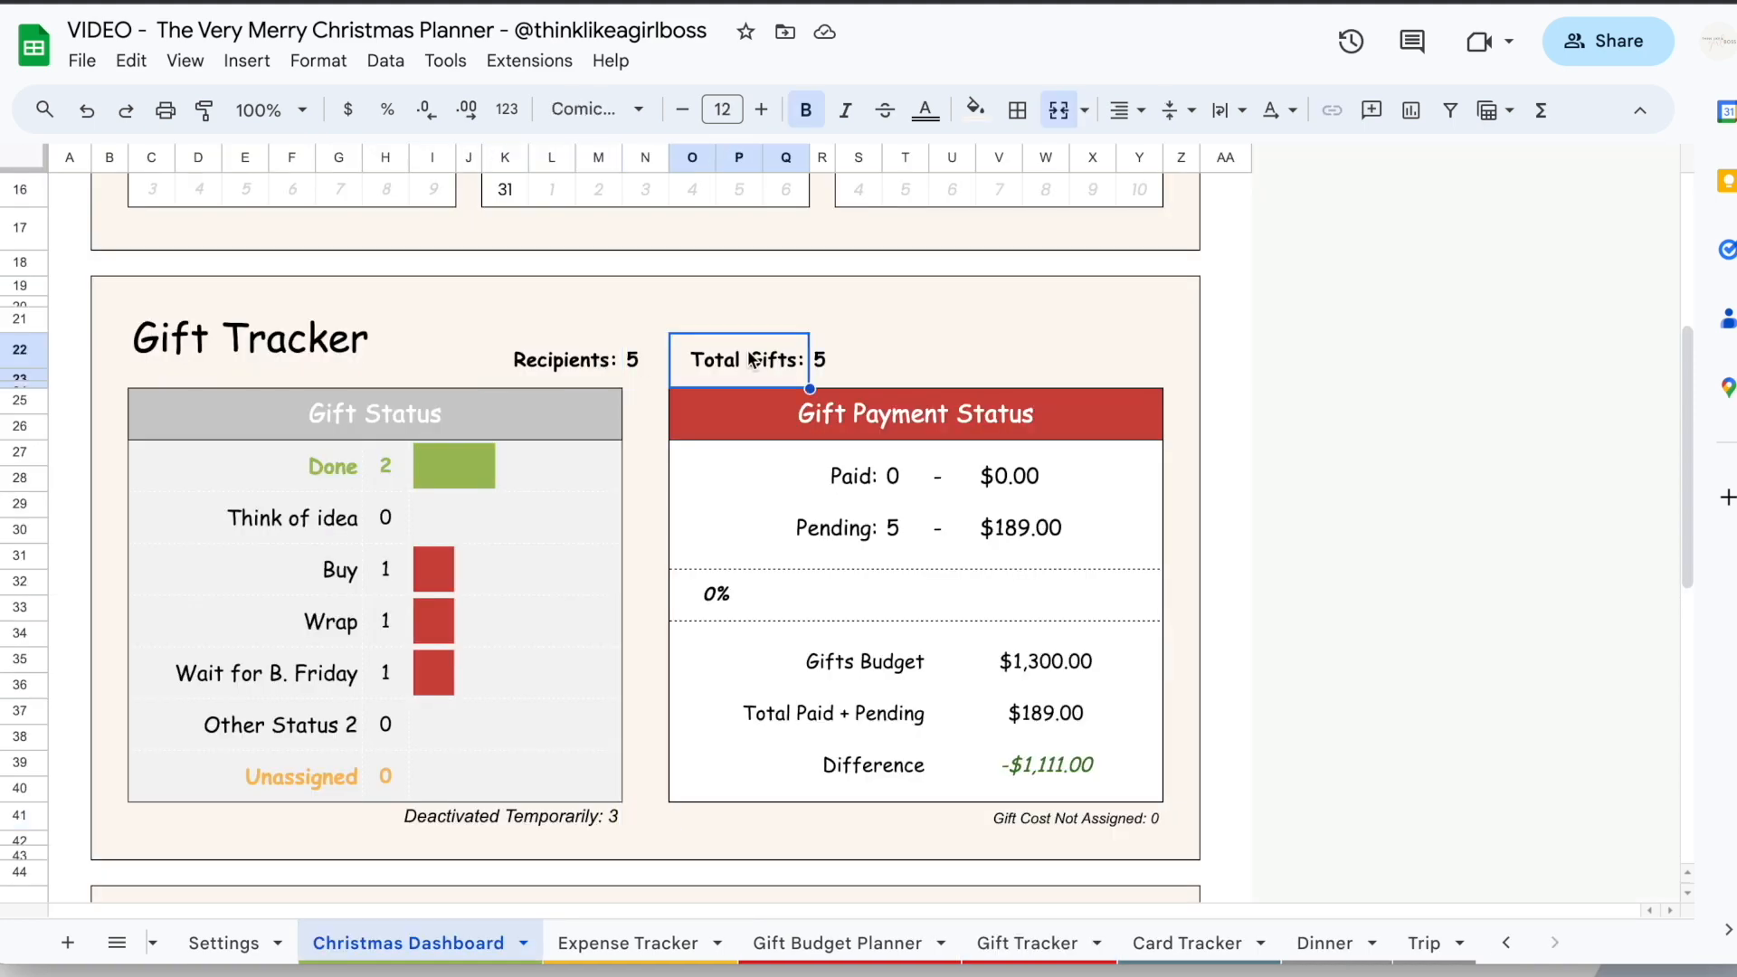
# Examine the budget, paid amount and difference under Christmas Gifts Transactions in the dashboard's Expense Tracker section
pyautogui.scroll(-1, 876, 516)
pyautogui.scroll(-6, 876, 516)
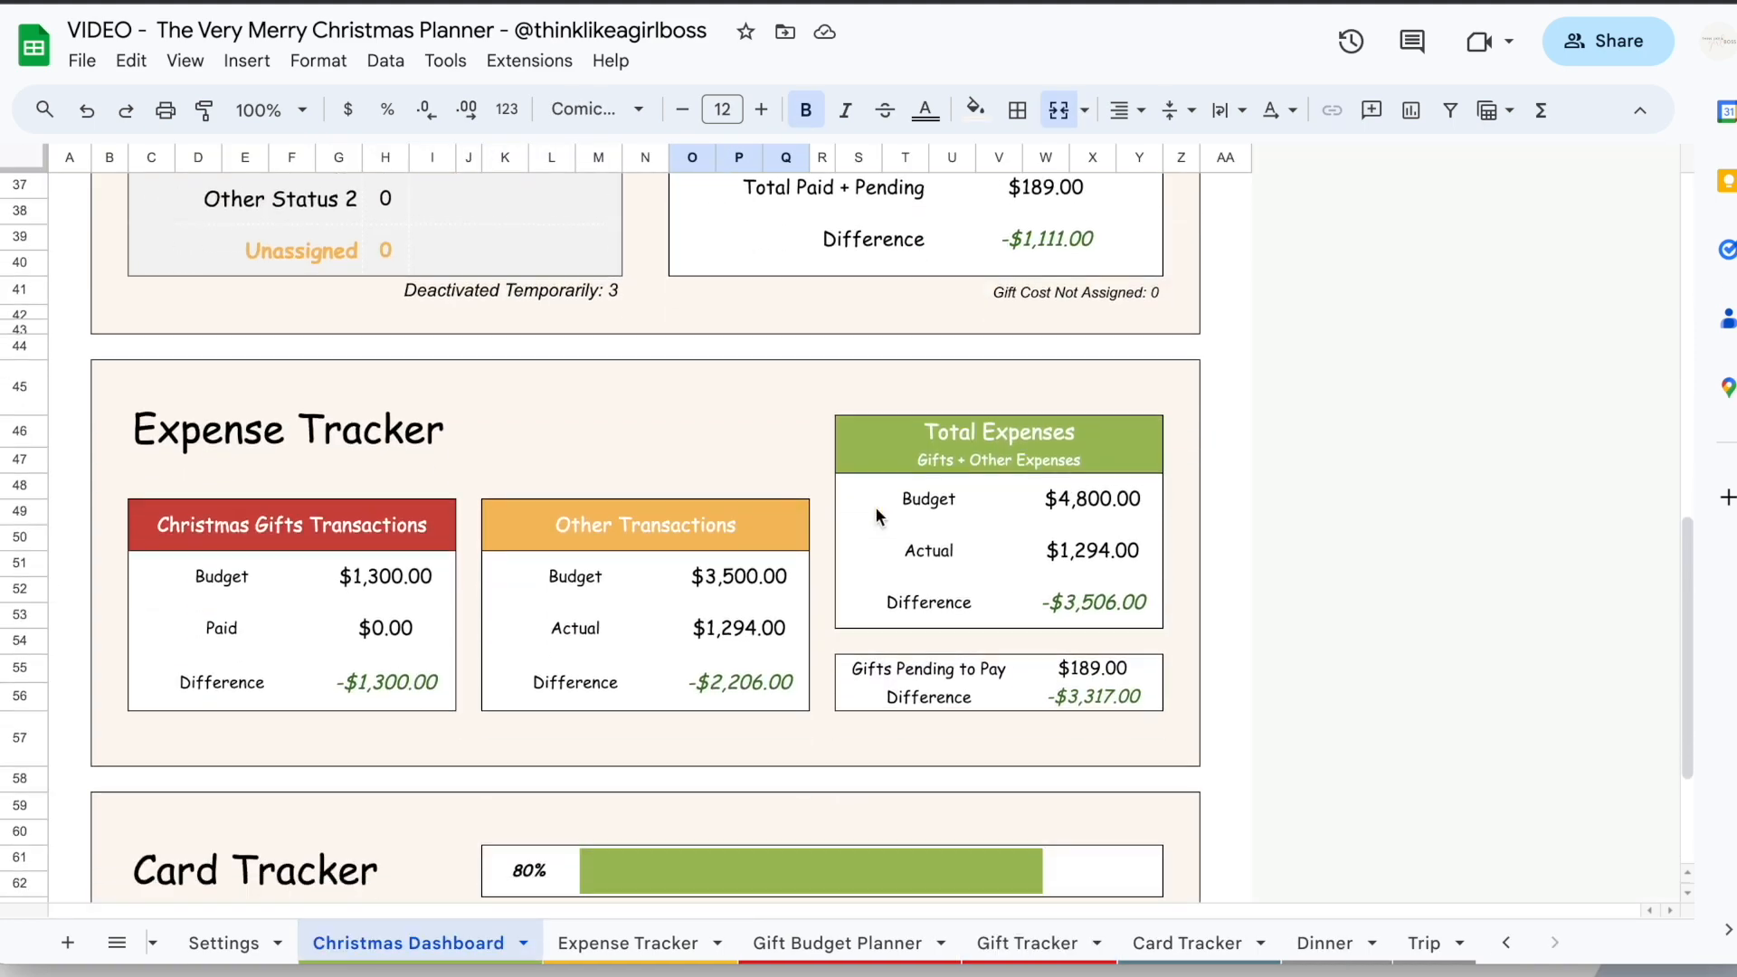
pyautogui.click(484, 520)
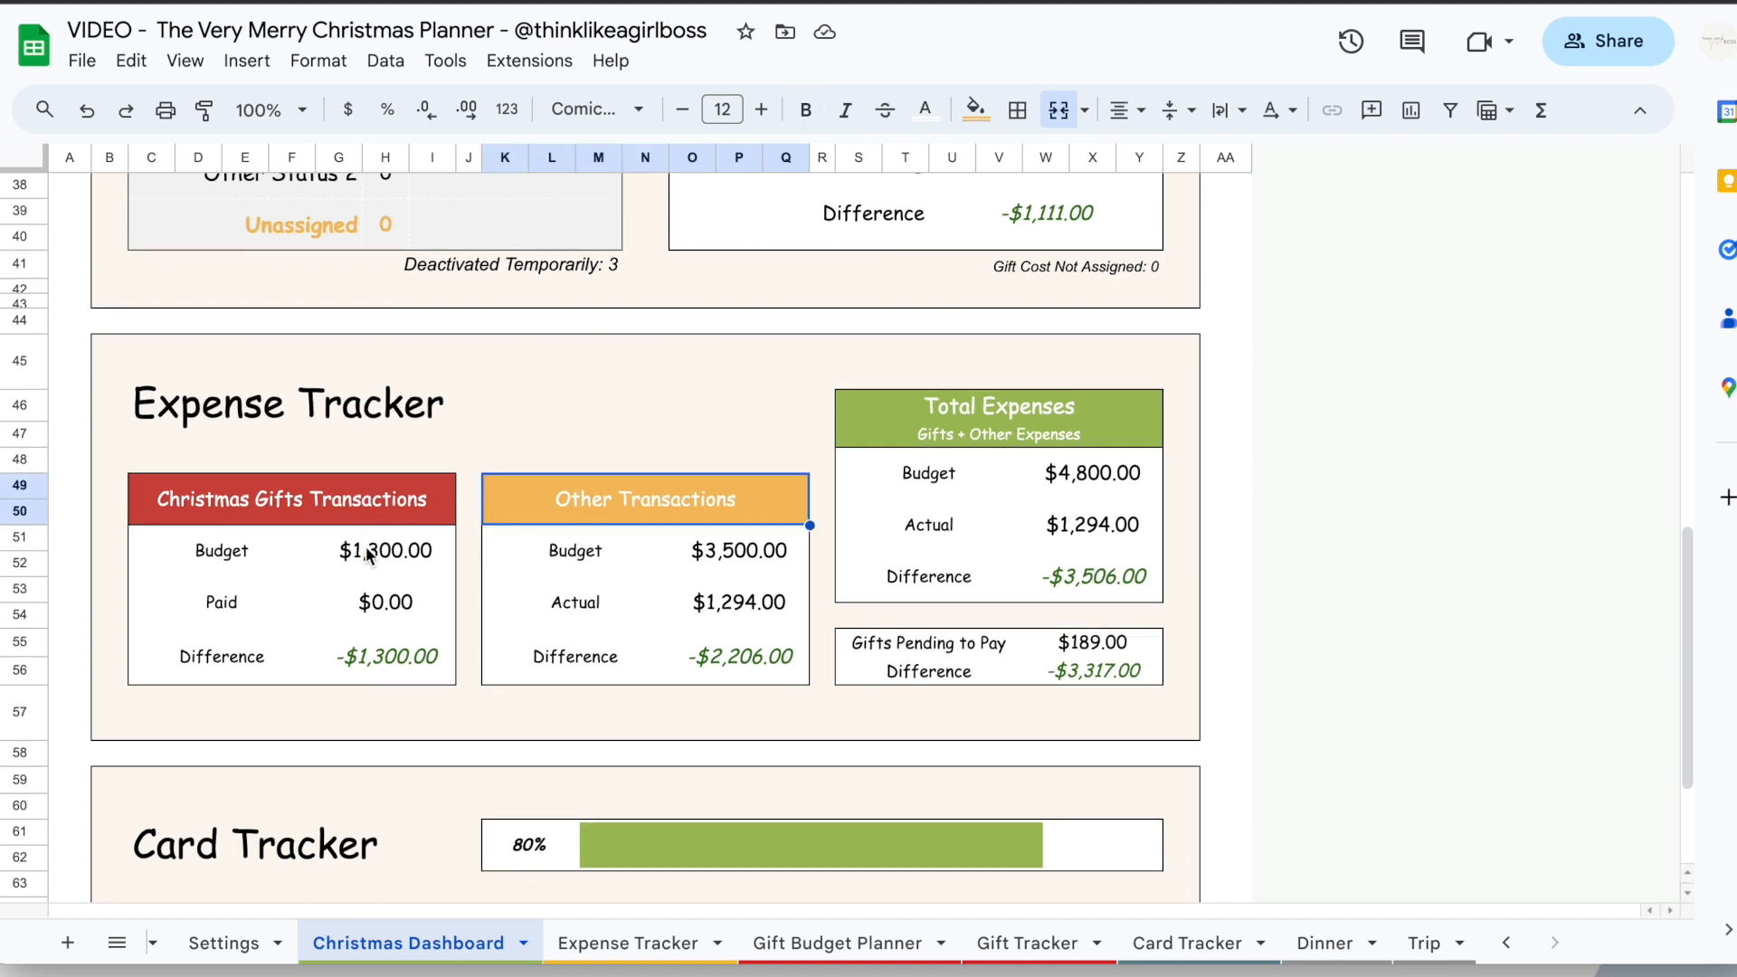
pyautogui.click(372, 559)
pyautogui.click(372, 604)
pyautogui.moveTo(317, 507); pyautogui.dragTo(333, 653)
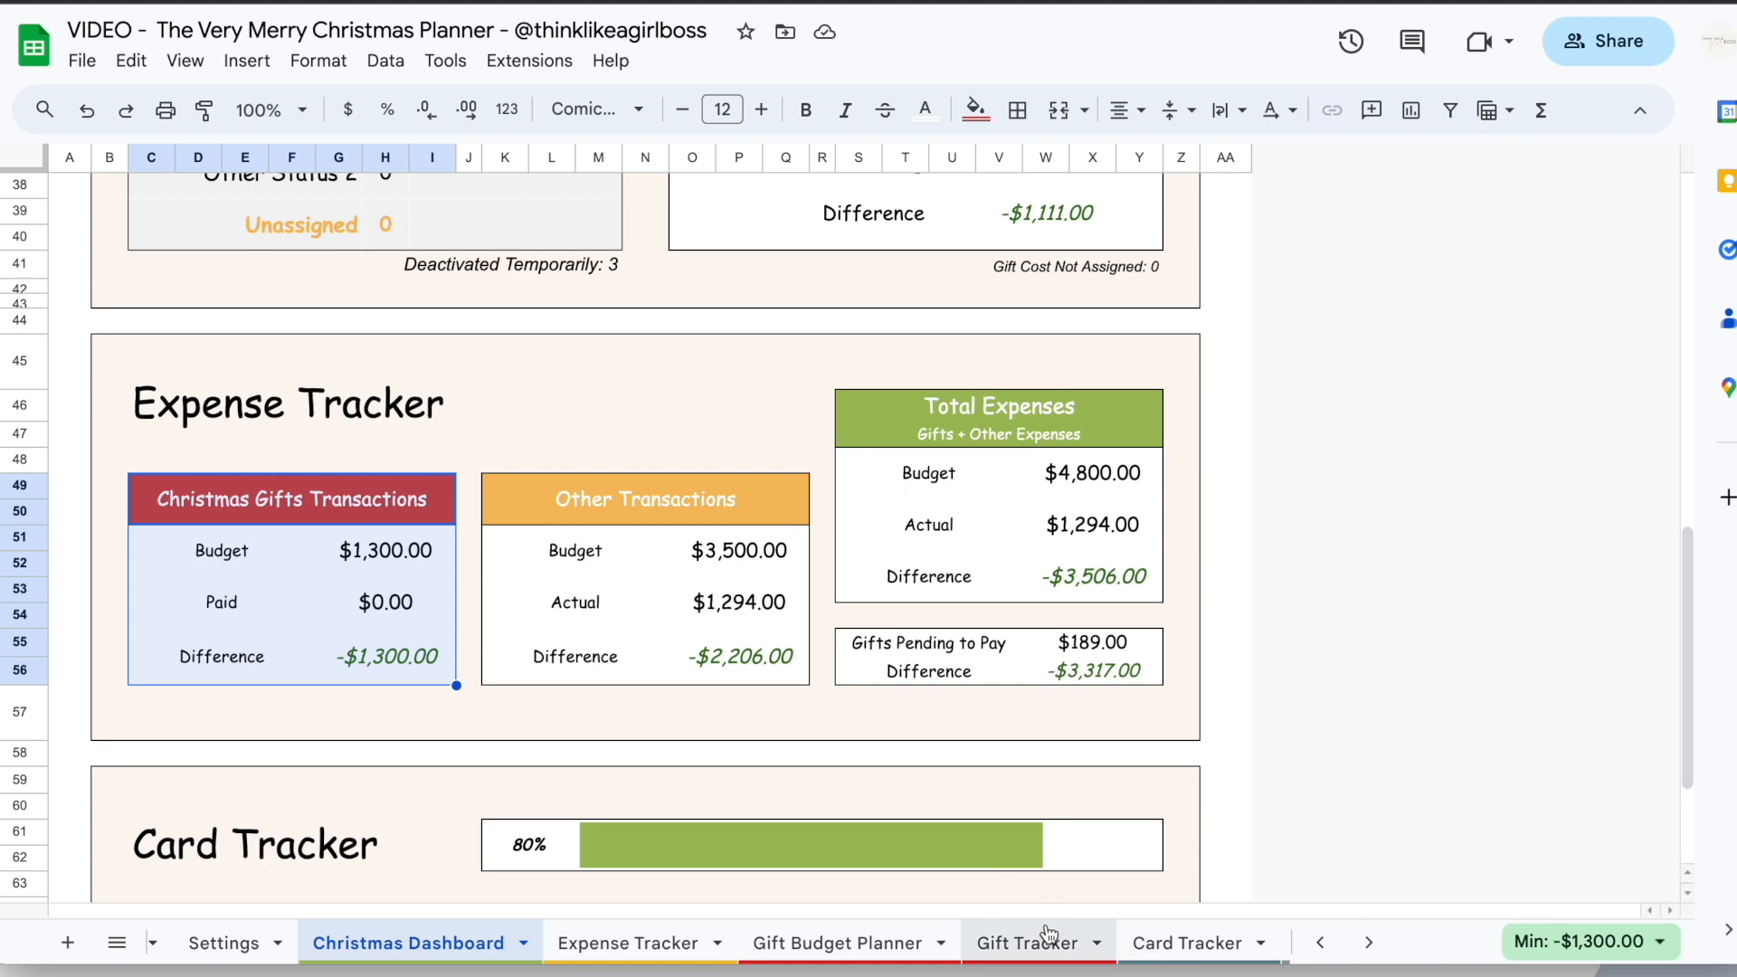
# Unhide the first three gifts in the Gift Tracker, rows 7 to 9
pyautogui.click(1027, 943)
pyautogui.click(80, 403)
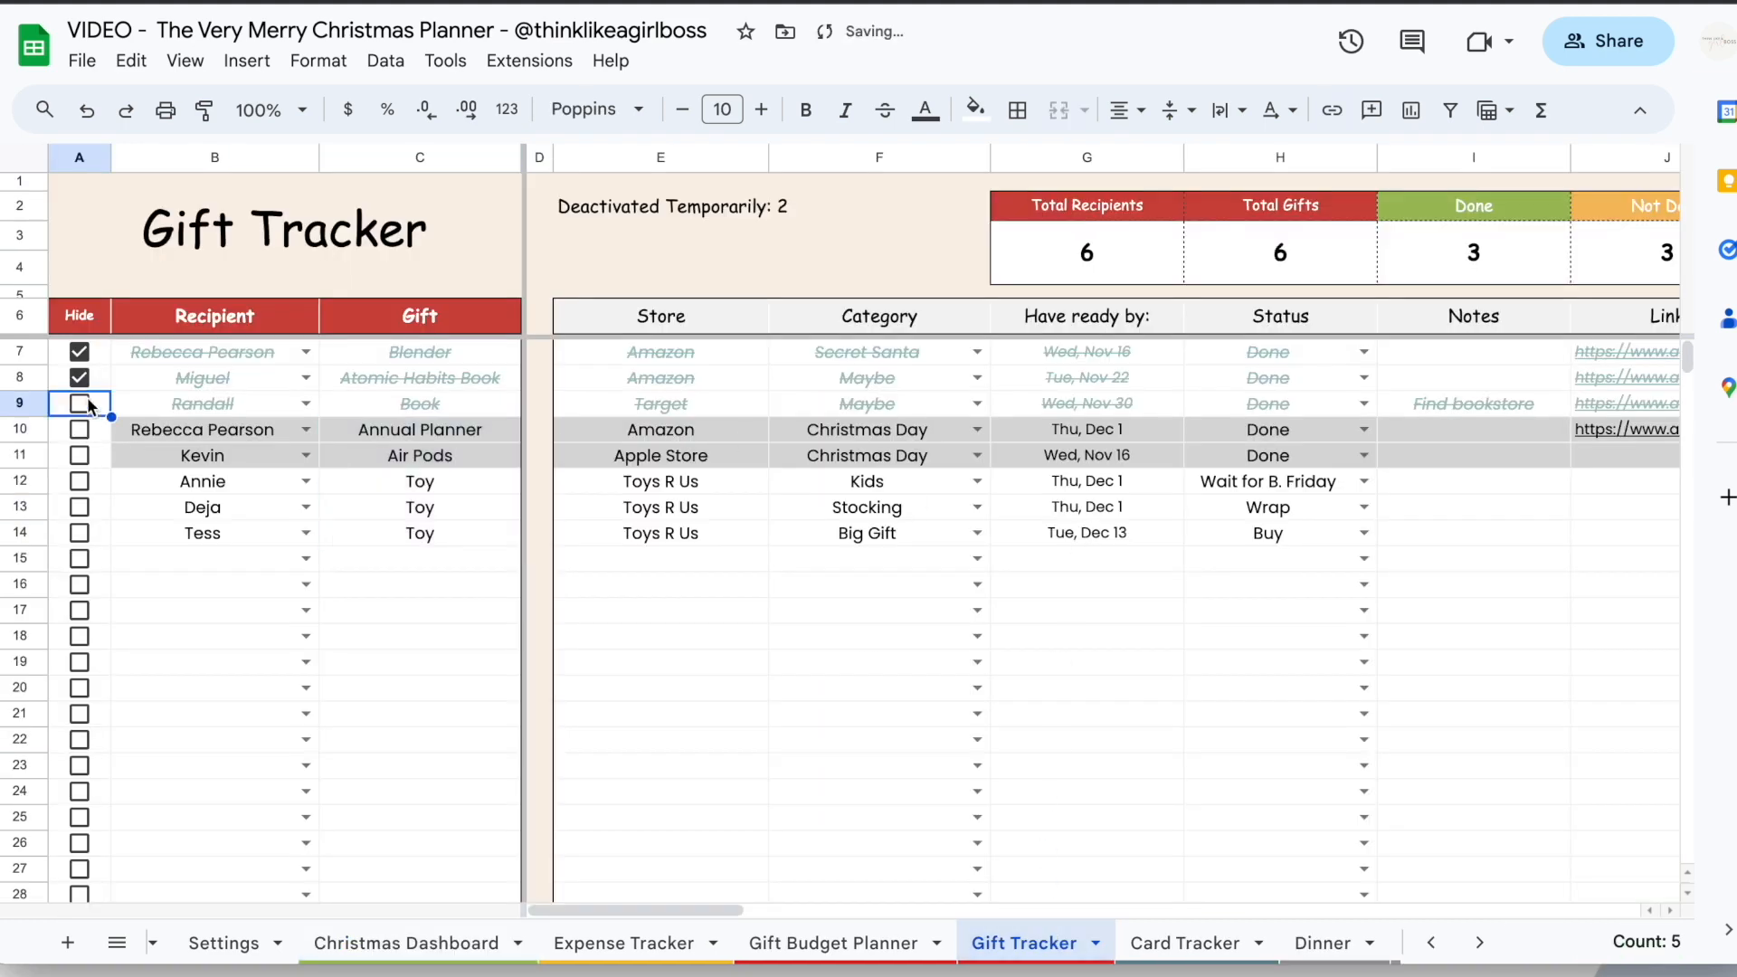
pyautogui.click(79, 377)
pyautogui.click(80, 351)
# Mark the Annual Planner and Air Pods gifts in rows 10 and 11 of the Gift Tracker as paid
pyautogui.hscroll(10, 850, 676)
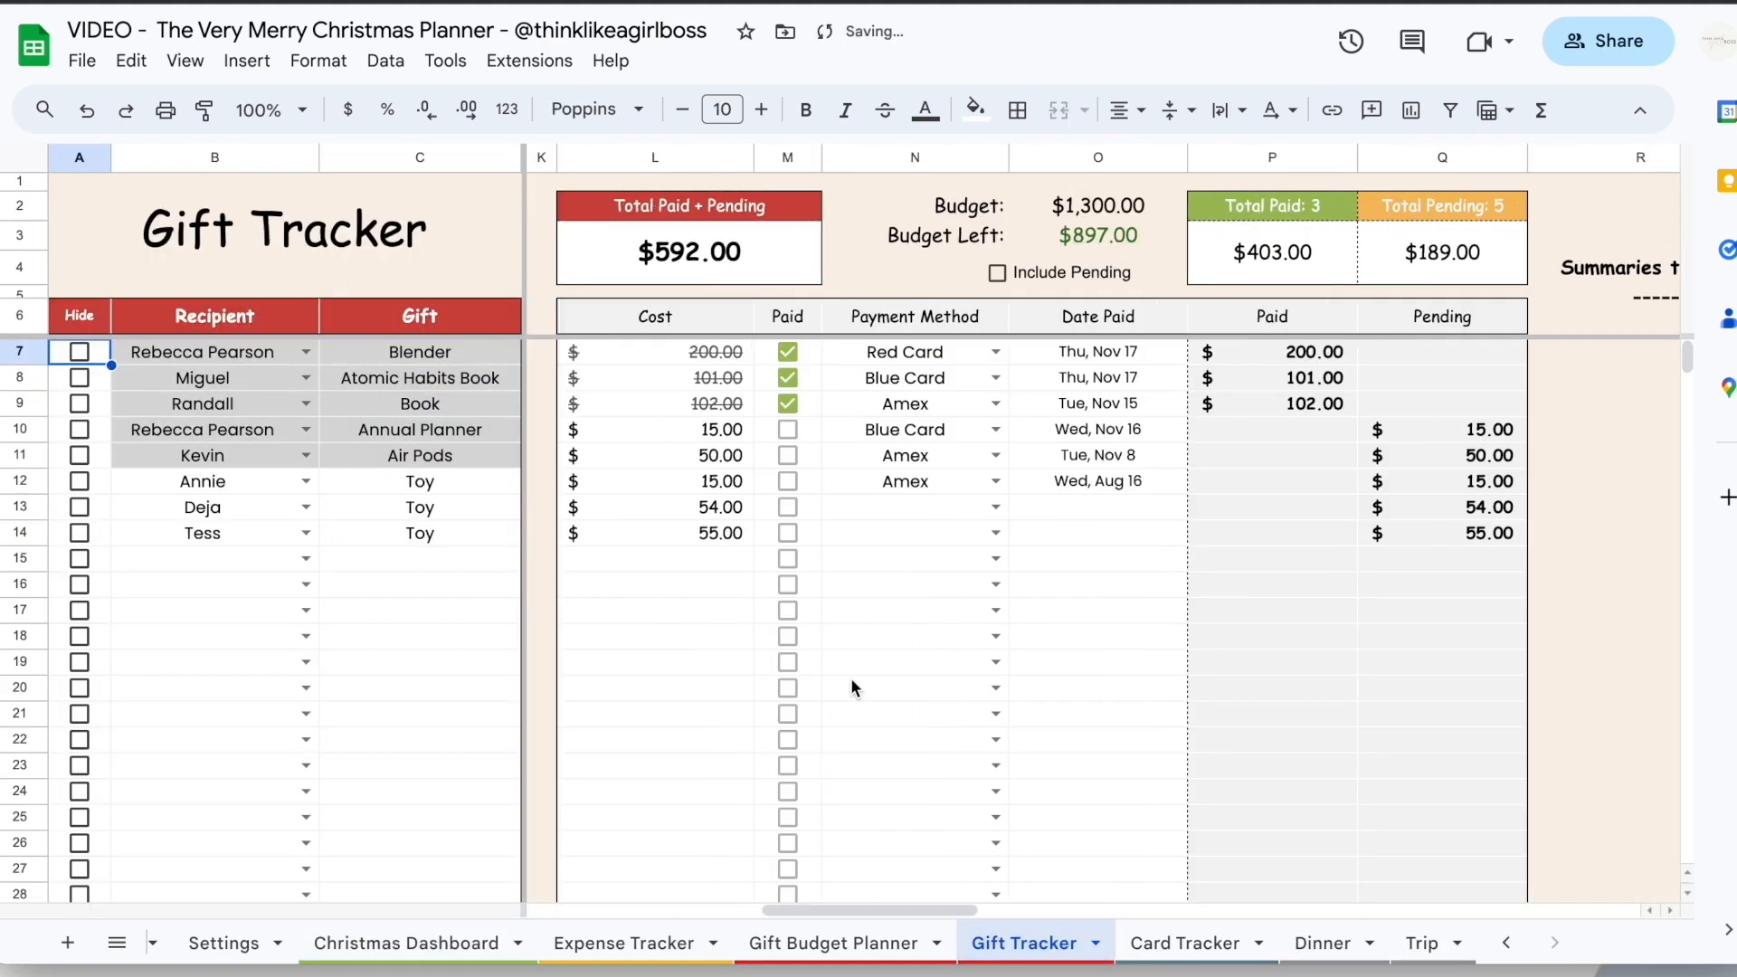
pyautogui.click(787, 430)
pyautogui.click(787, 456)
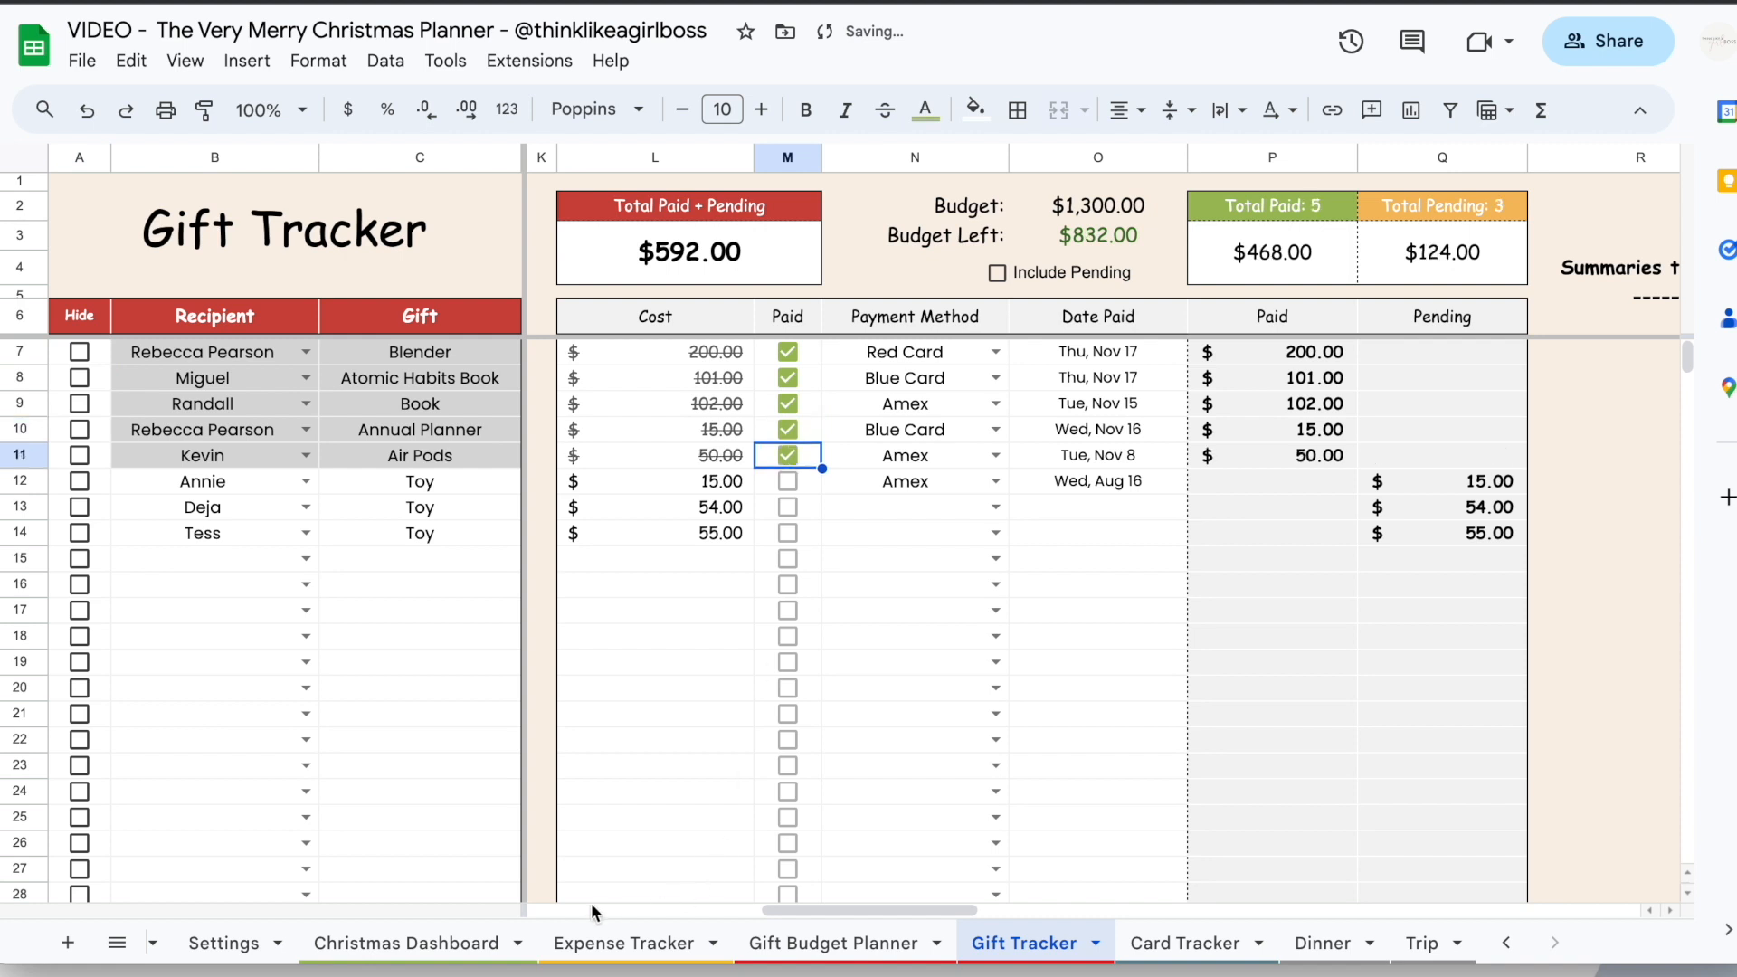
# Check the paid amount and difference under Christmas Gifts Transactions on the Christmas Dashboard
pyautogui.click(406, 943)
pyautogui.click(382, 617)
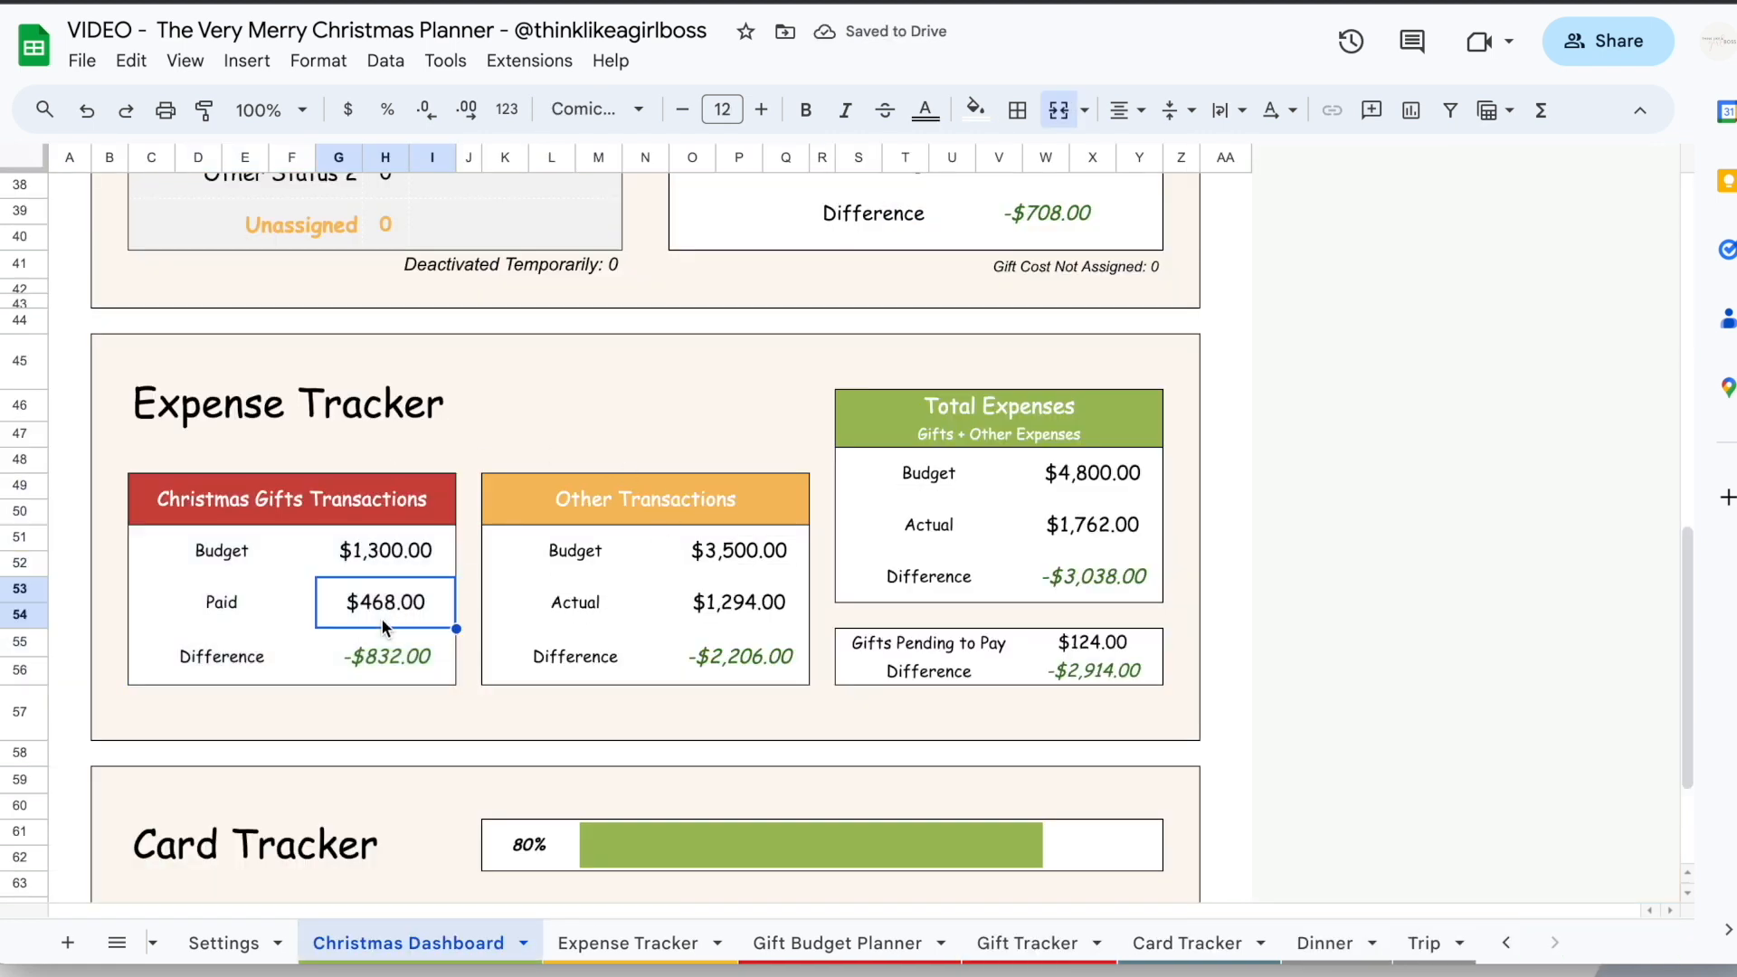
pyautogui.click(382, 657)
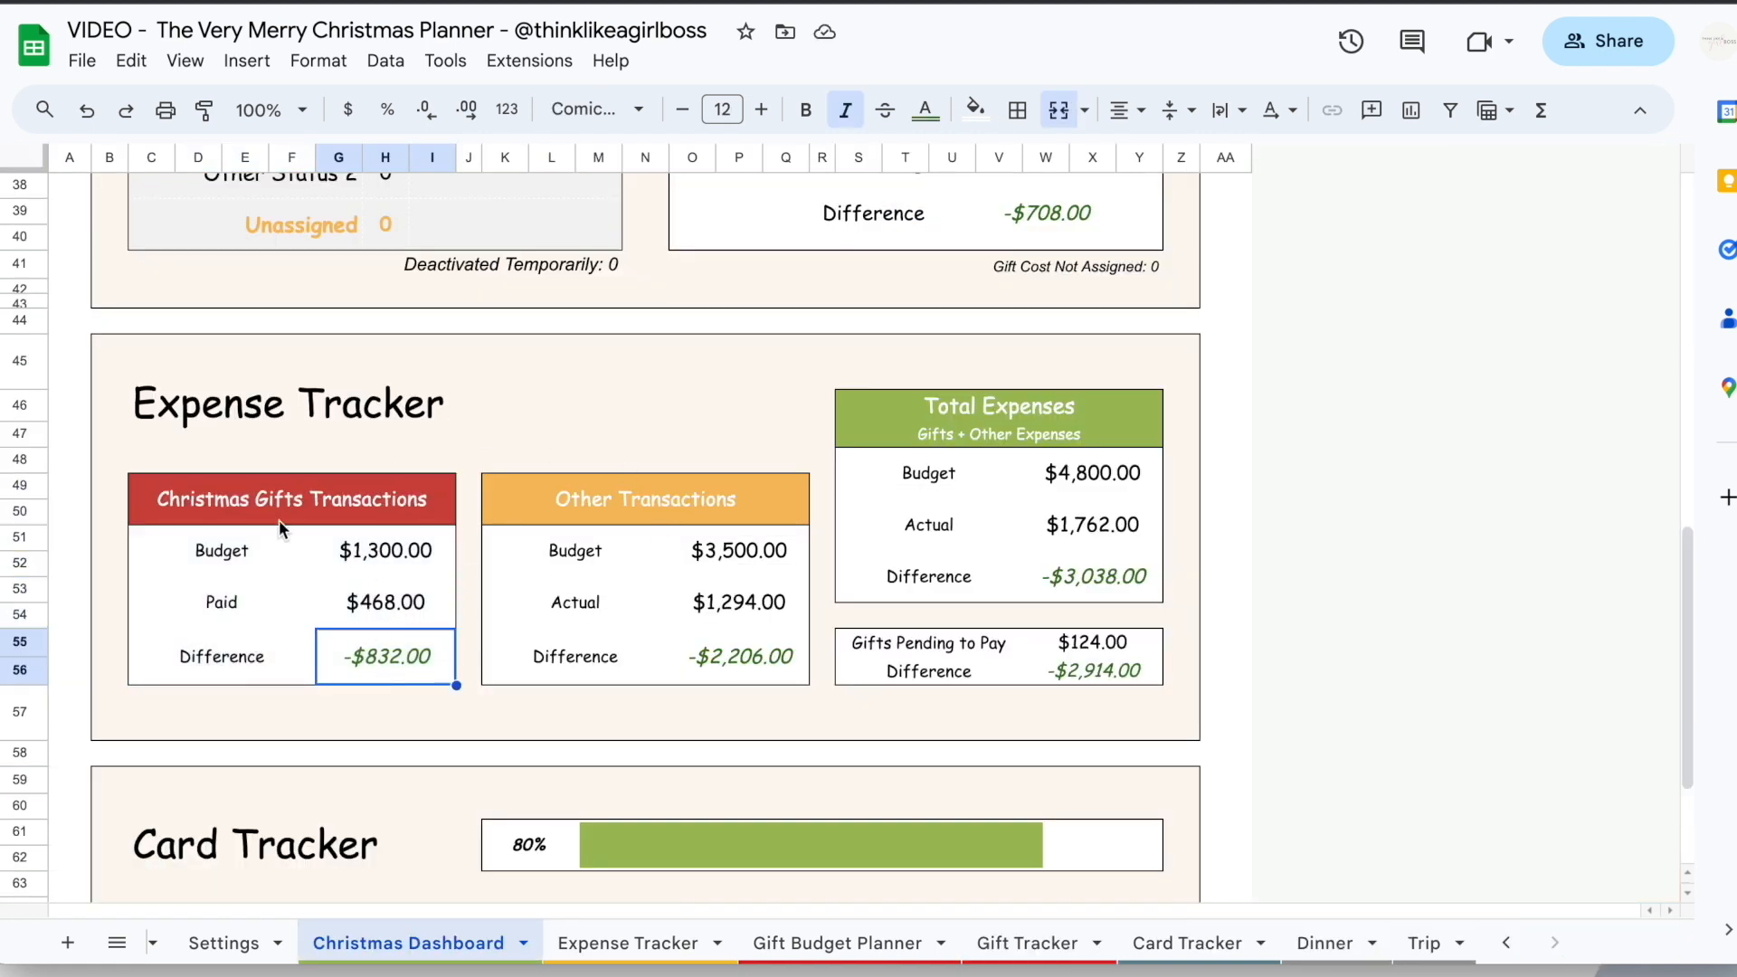
pyautogui.click(228, 604)
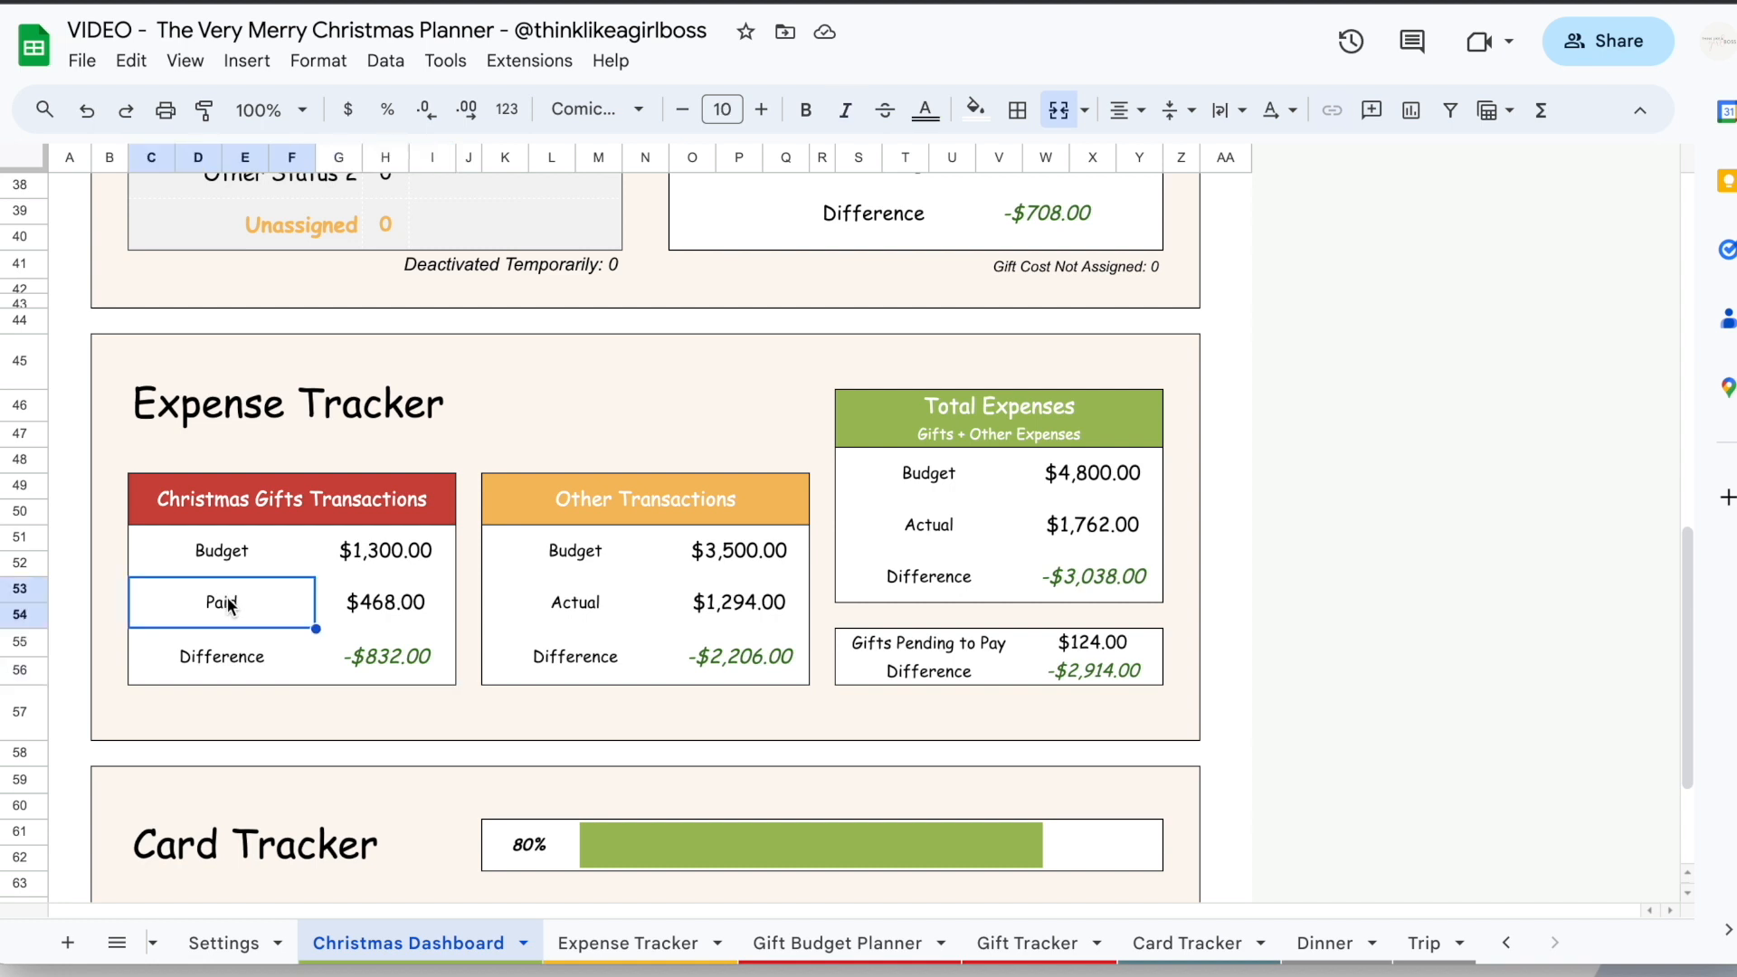
pyautogui.click(411, 608)
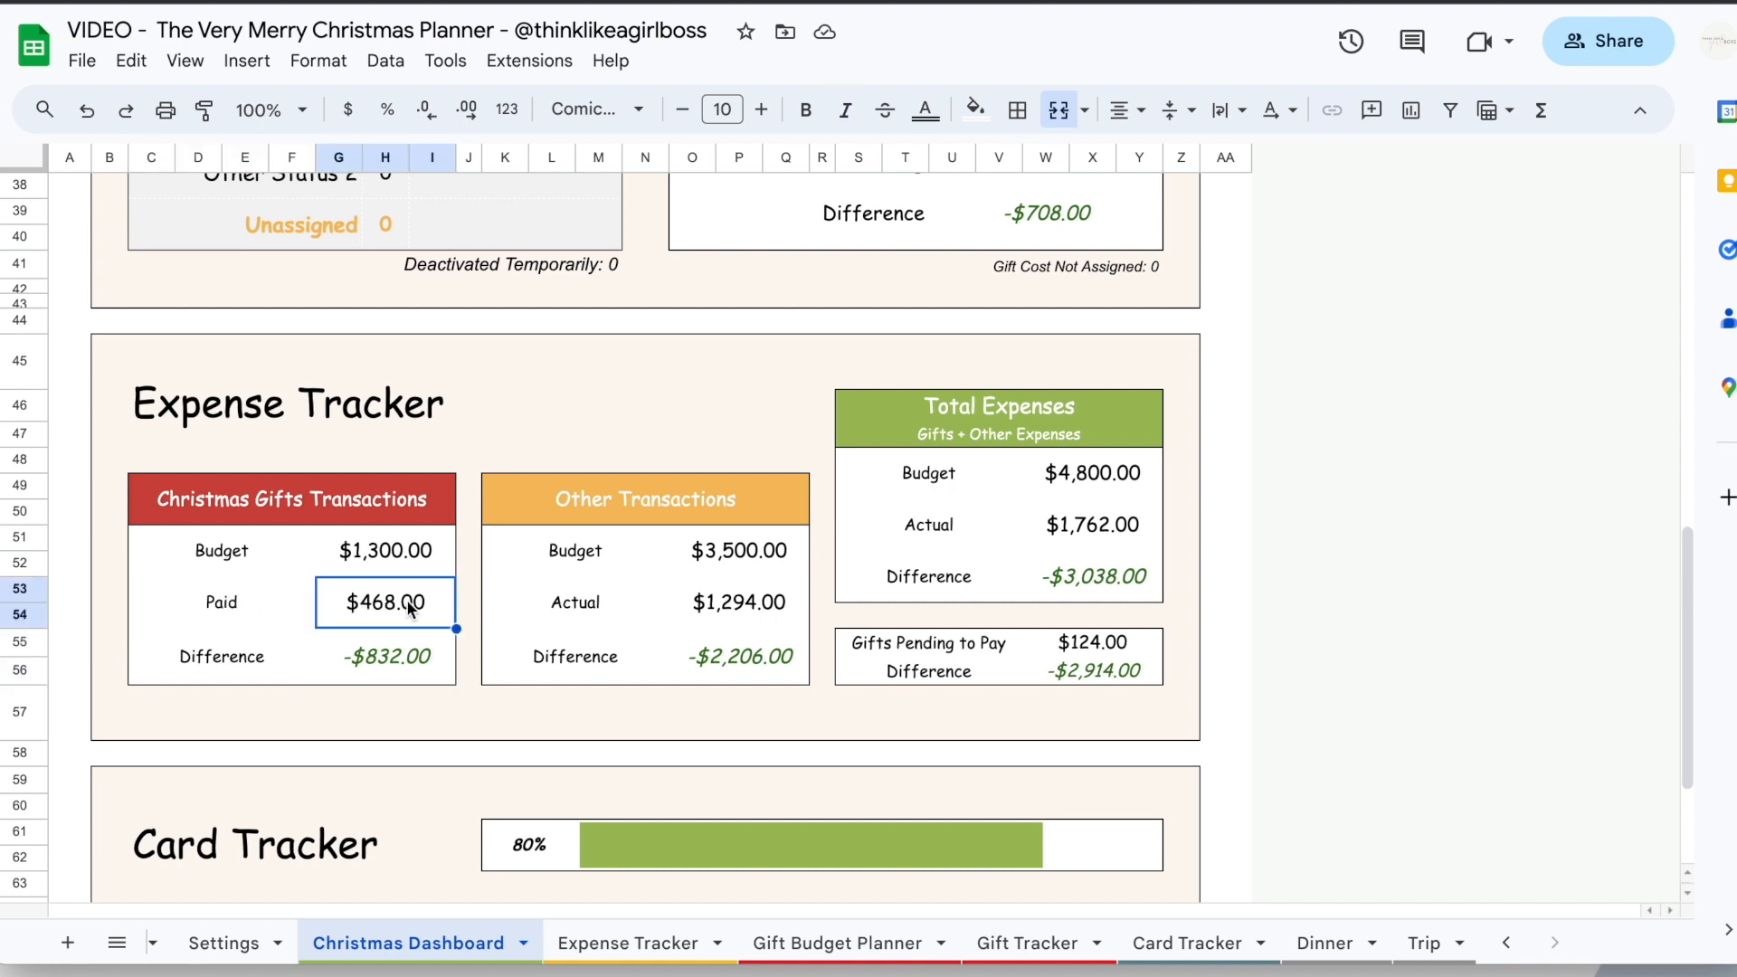
# Review the dashboard's Other Transactions and Total Expenses figures and compare them with the summary table on the Expense Tracker sheet
pyautogui.click(762, 561)
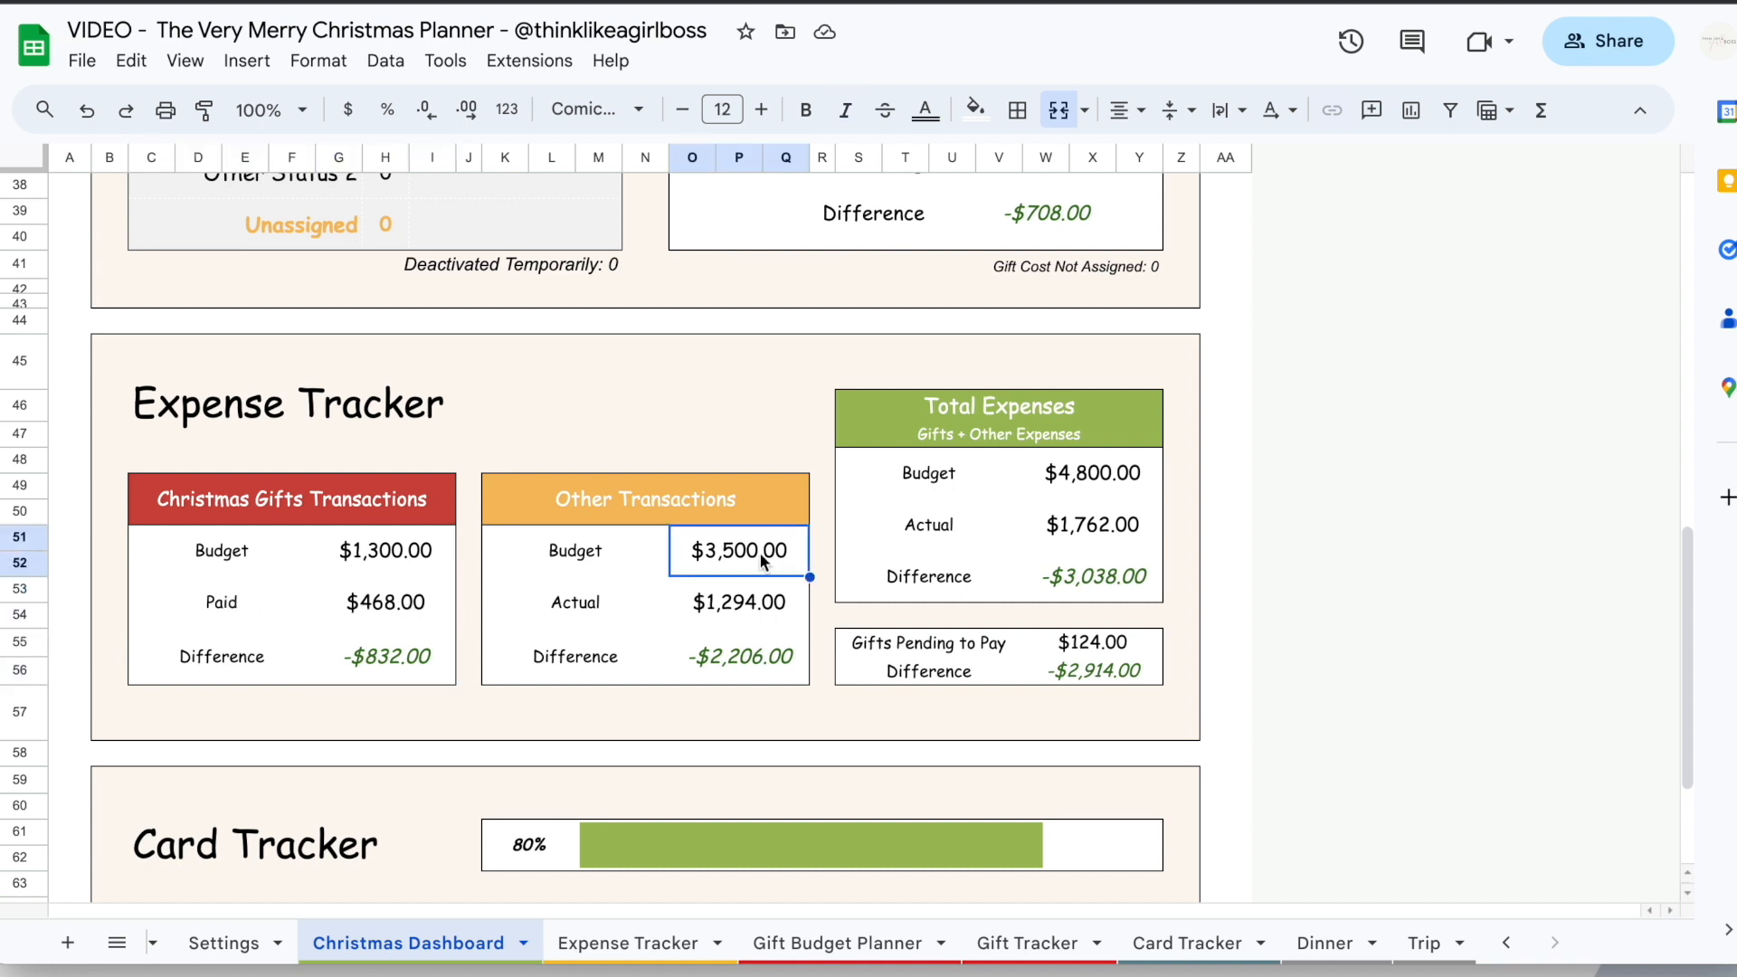
pyautogui.click(757, 610)
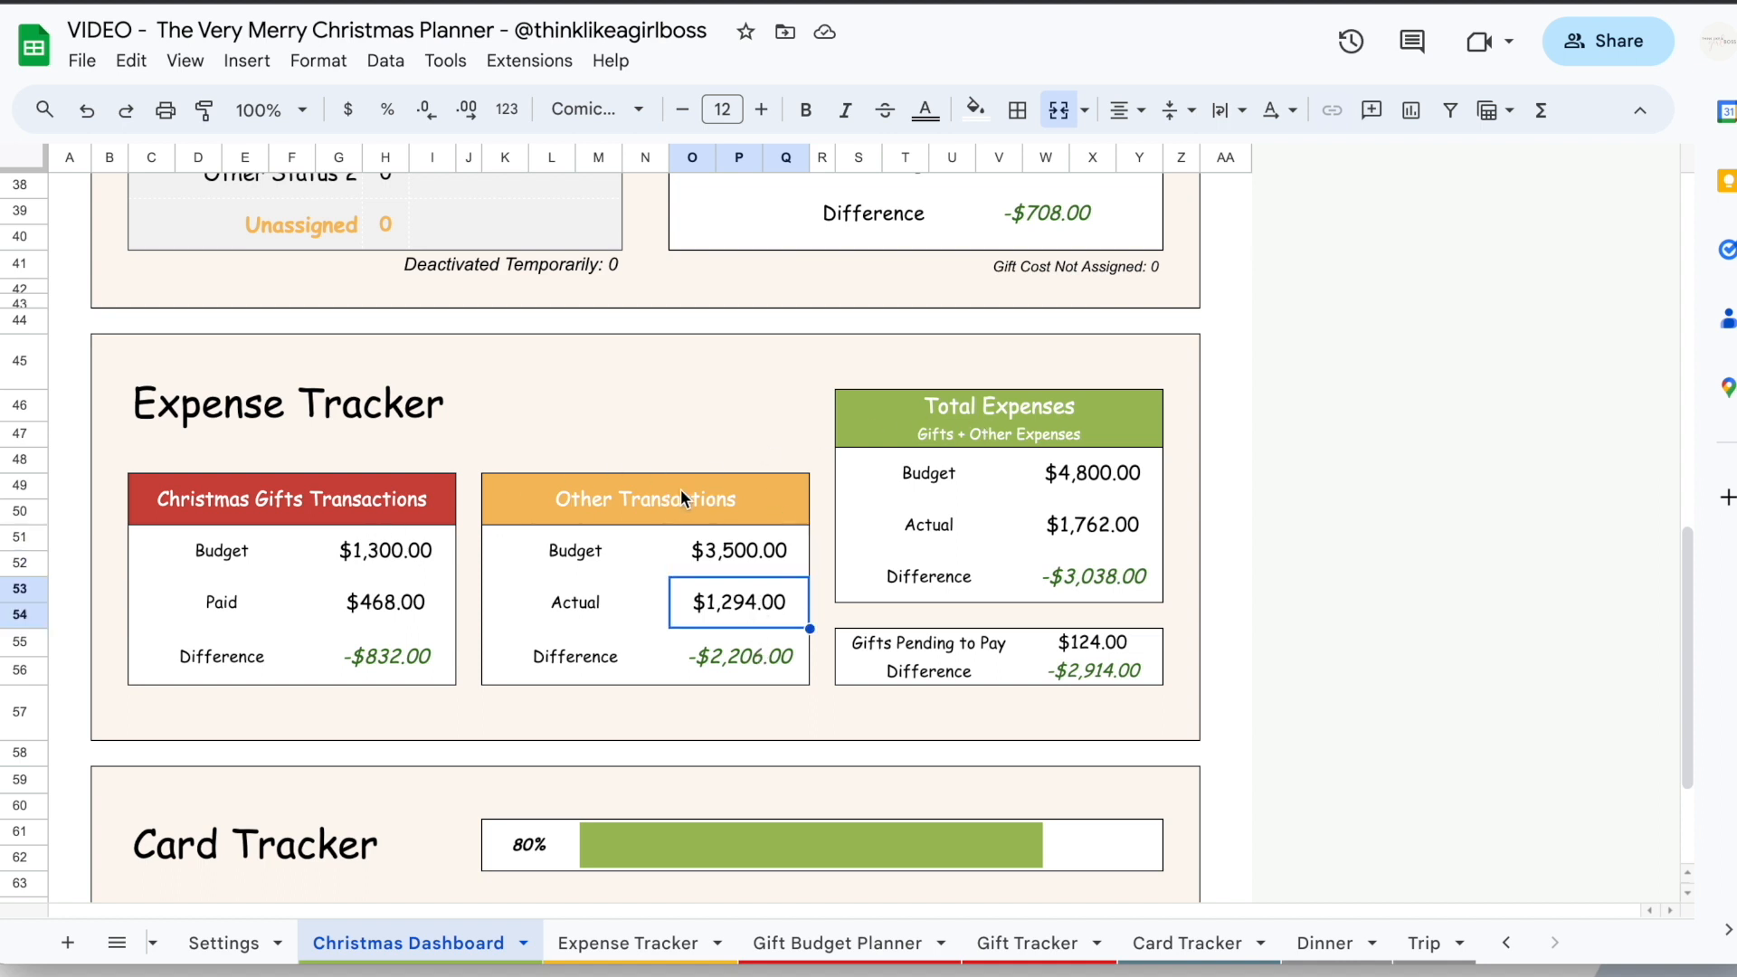
pyautogui.click(1105, 476)
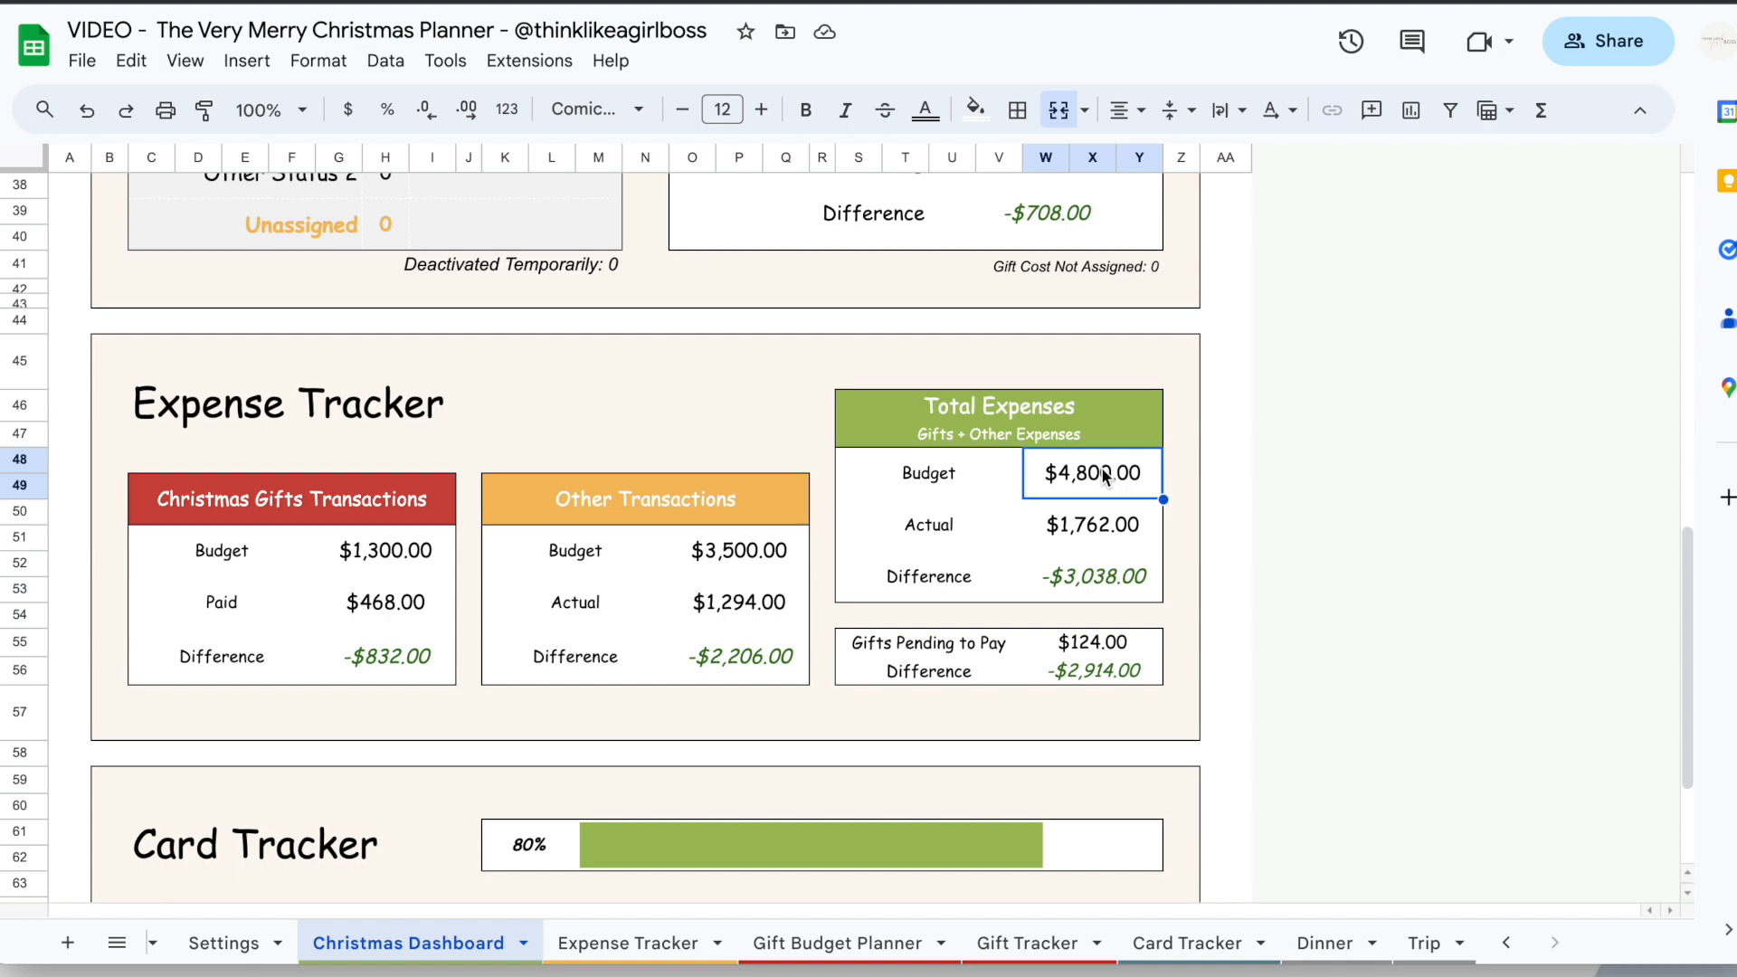
pyautogui.click(1104, 527)
pyautogui.click(1104, 578)
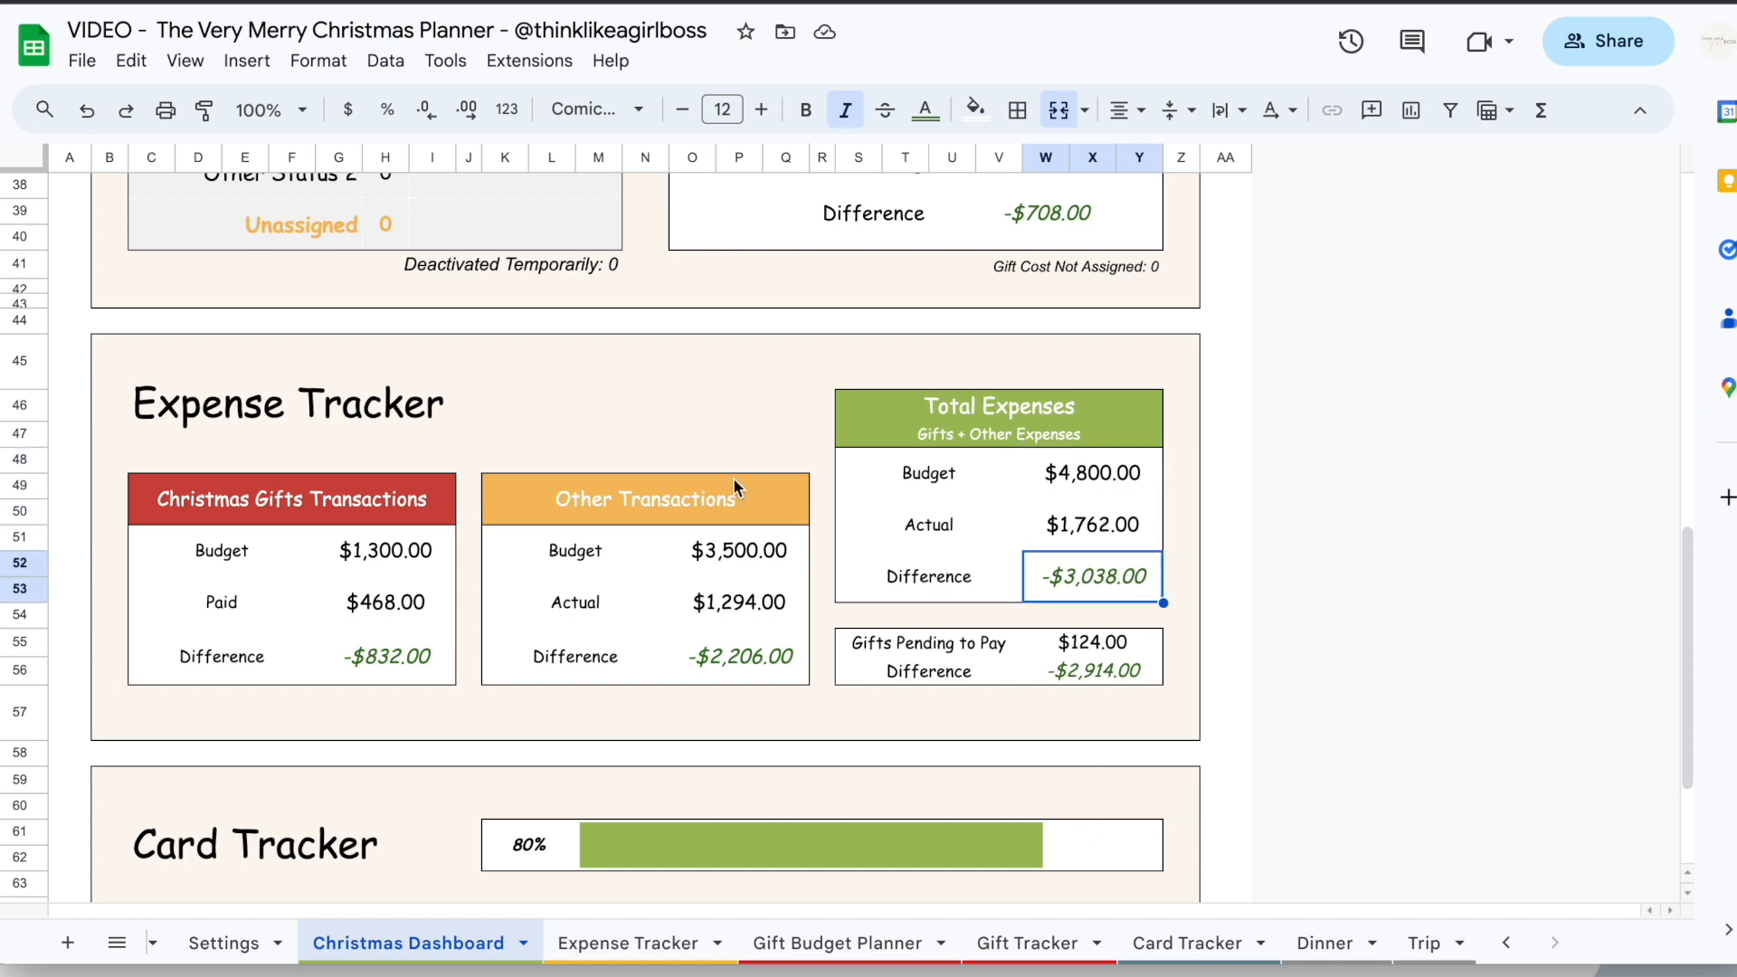
pyautogui.click(650, 944)
pyautogui.moveTo(353, 288); pyautogui.dragTo(887, 394)
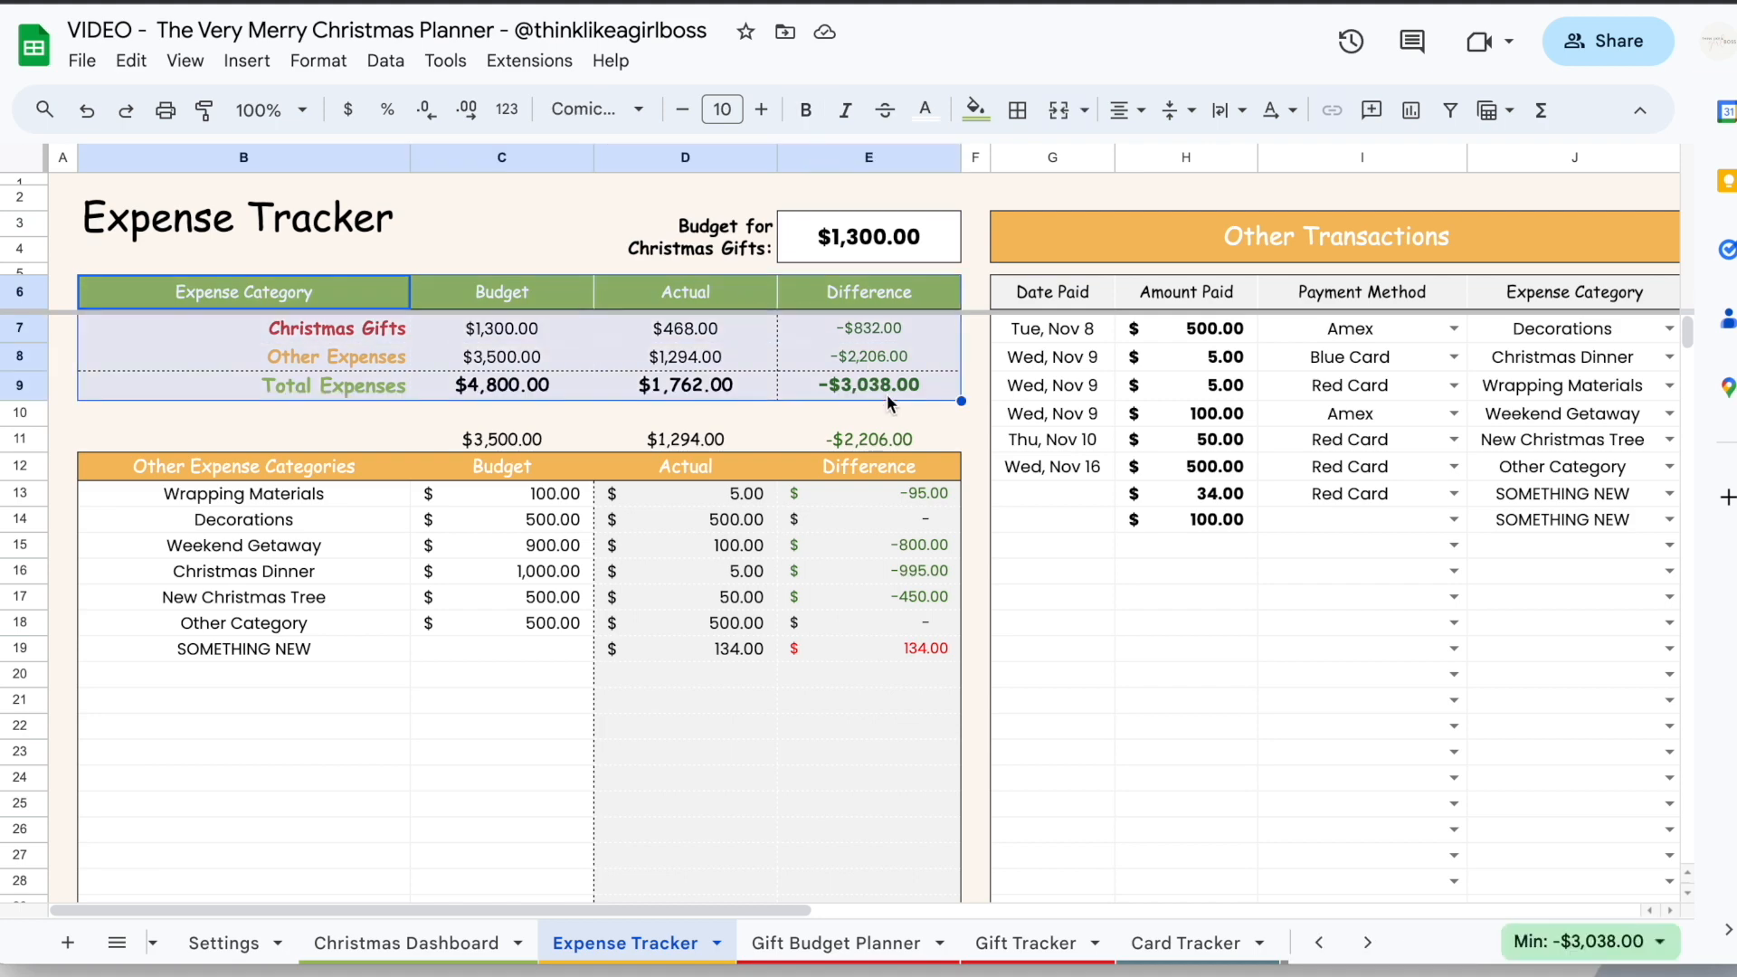
pyautogui.click(398, 944)
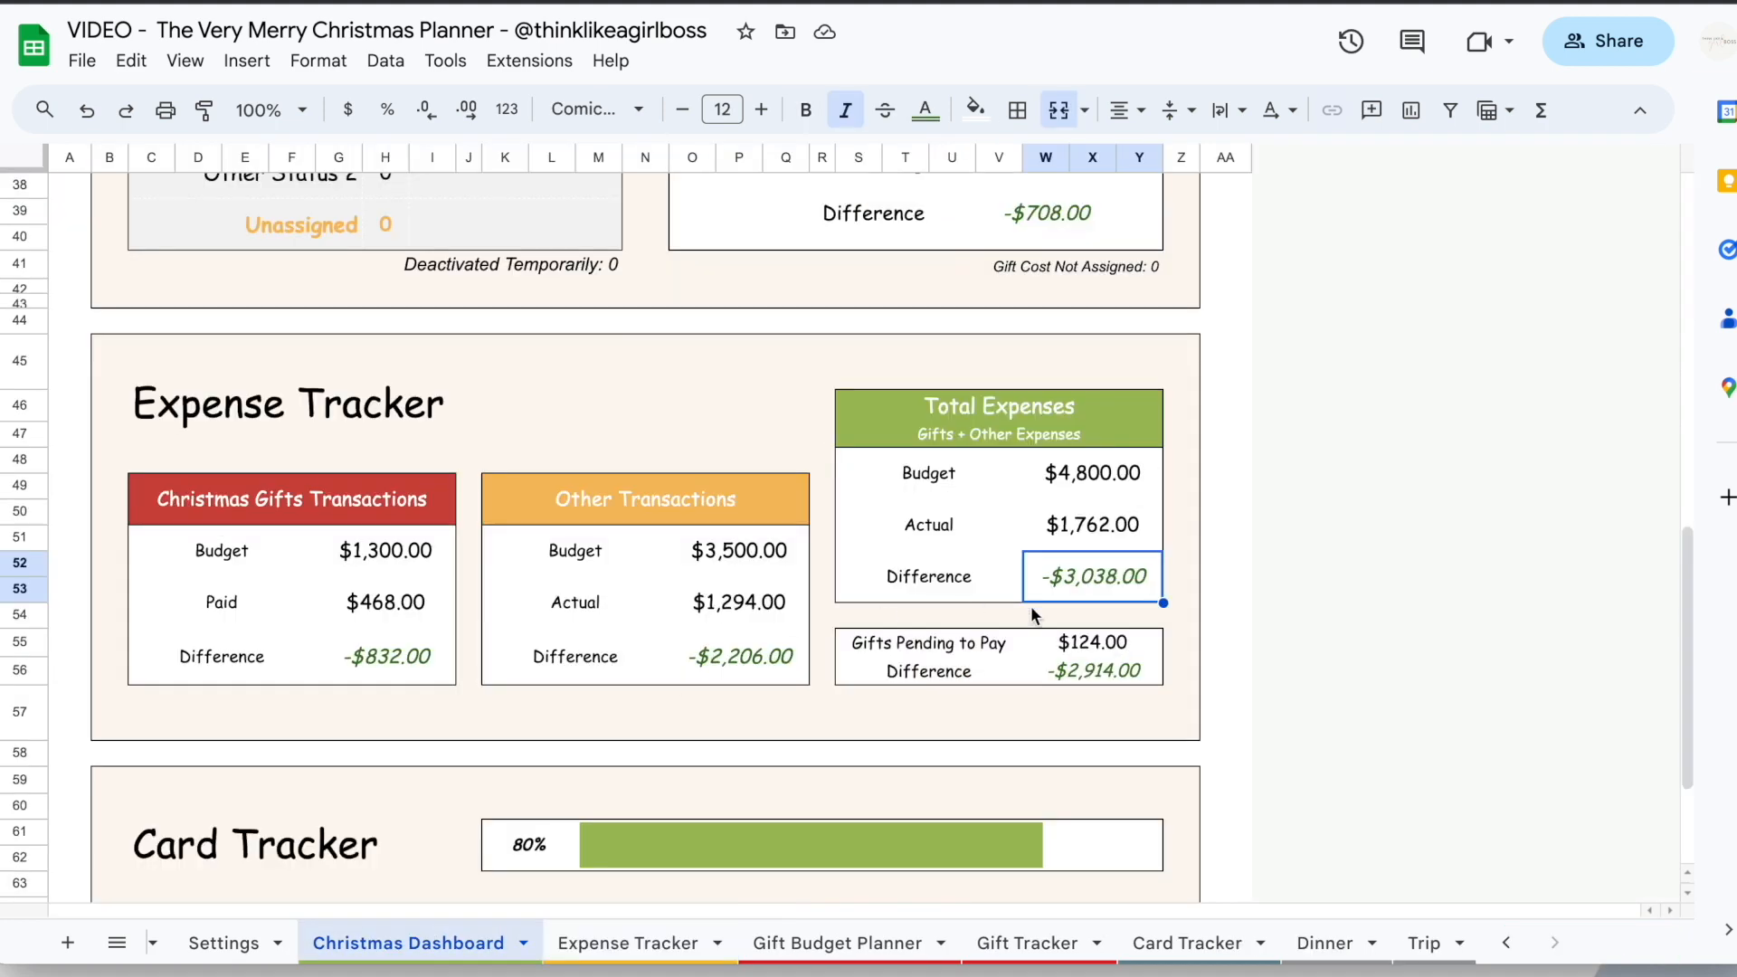
# Compare the dashboard's Gifts Pending to Pay with the sum of the unpaid costs in rows 12 to 14 of the Gift Tracker
pyautogui.click(1117, 641)
pyautogui.click(1050, 942)
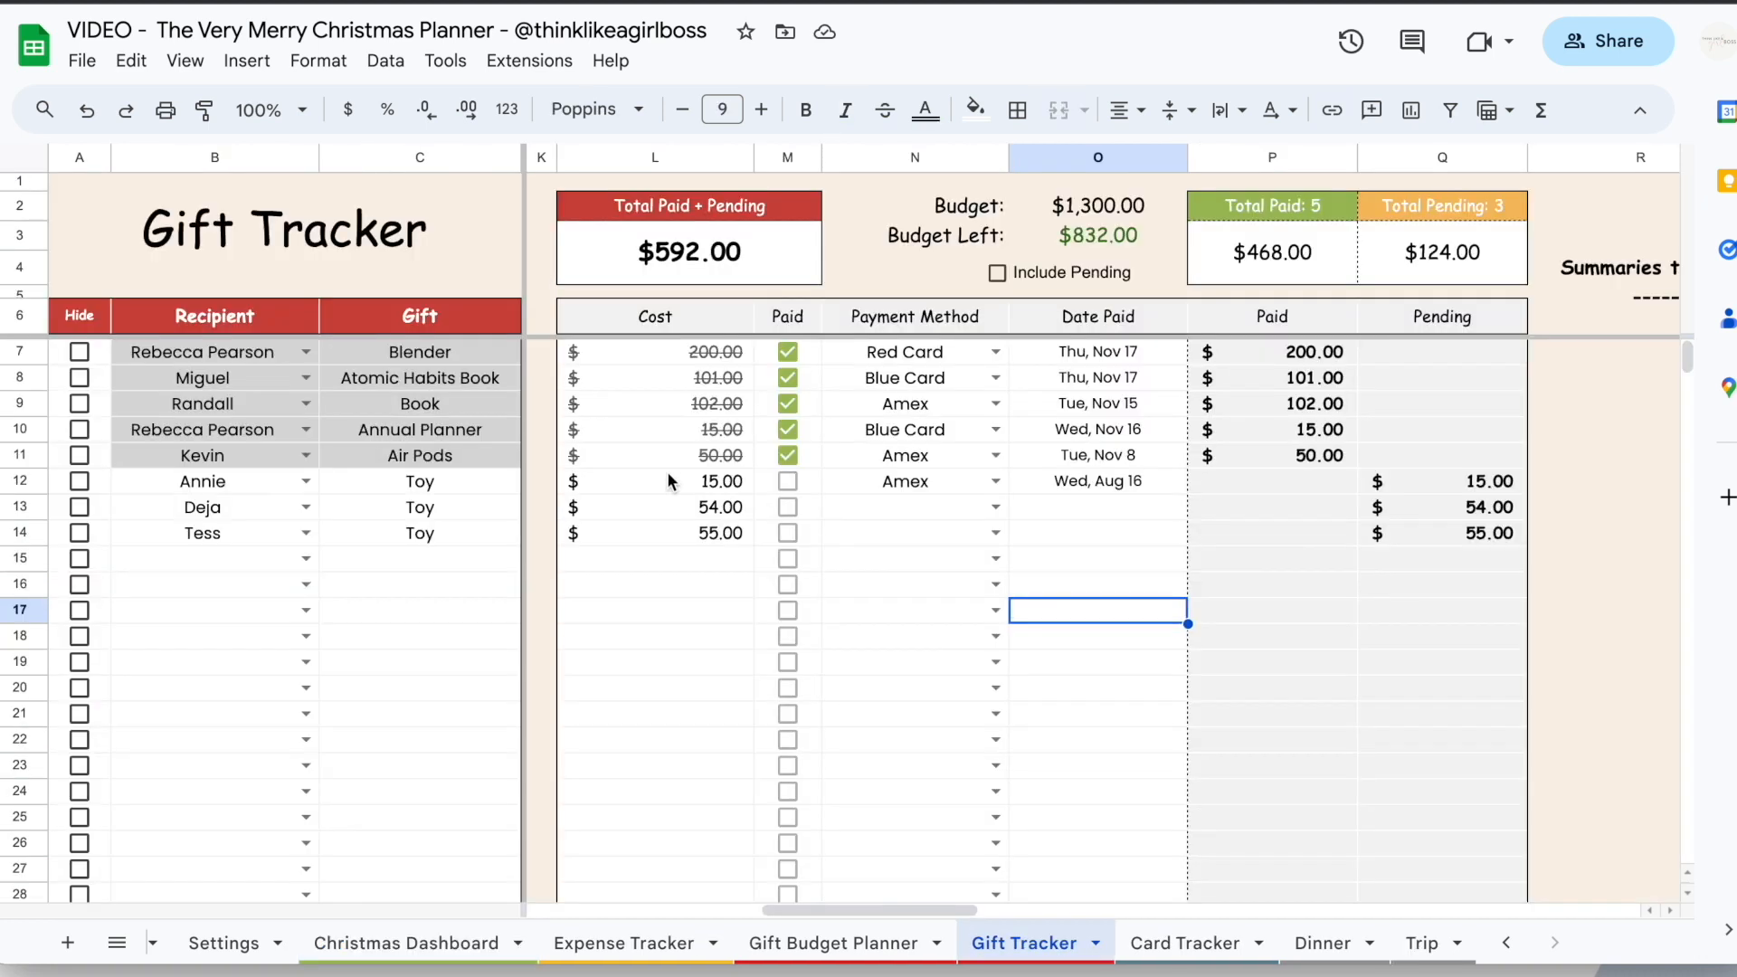
pyautogui.moveTo(668, 475); pyautogui.dragTo(666, 530)
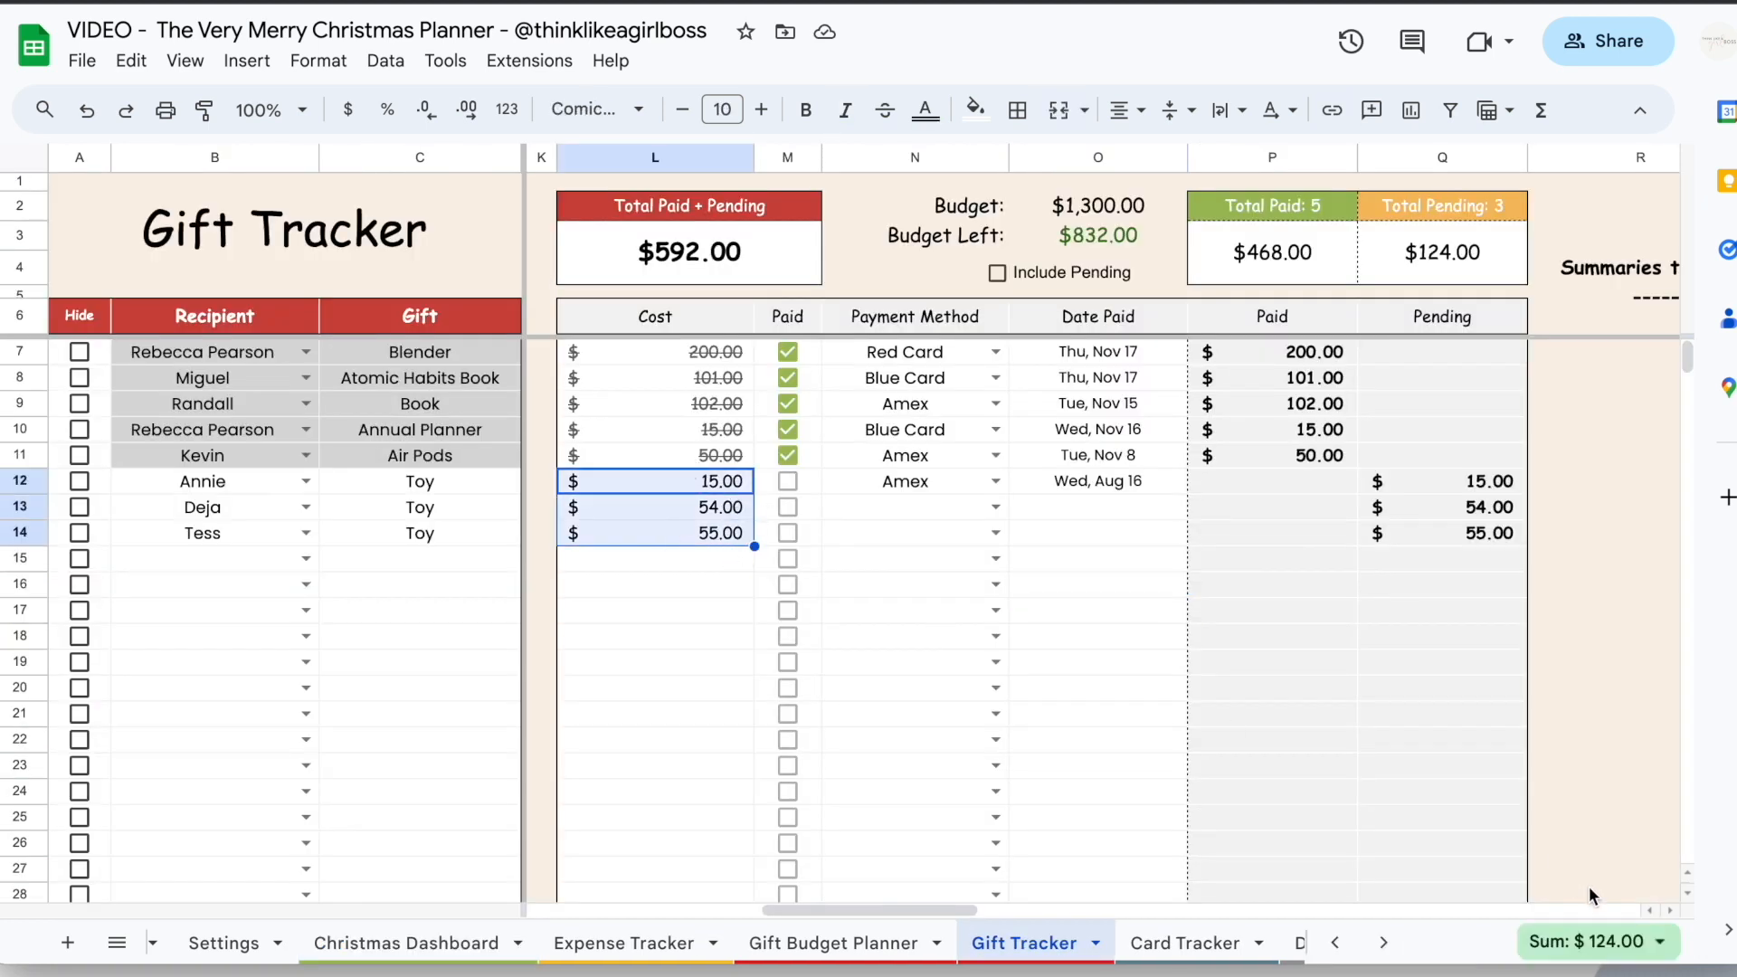
pyautogui.click(387, 939)
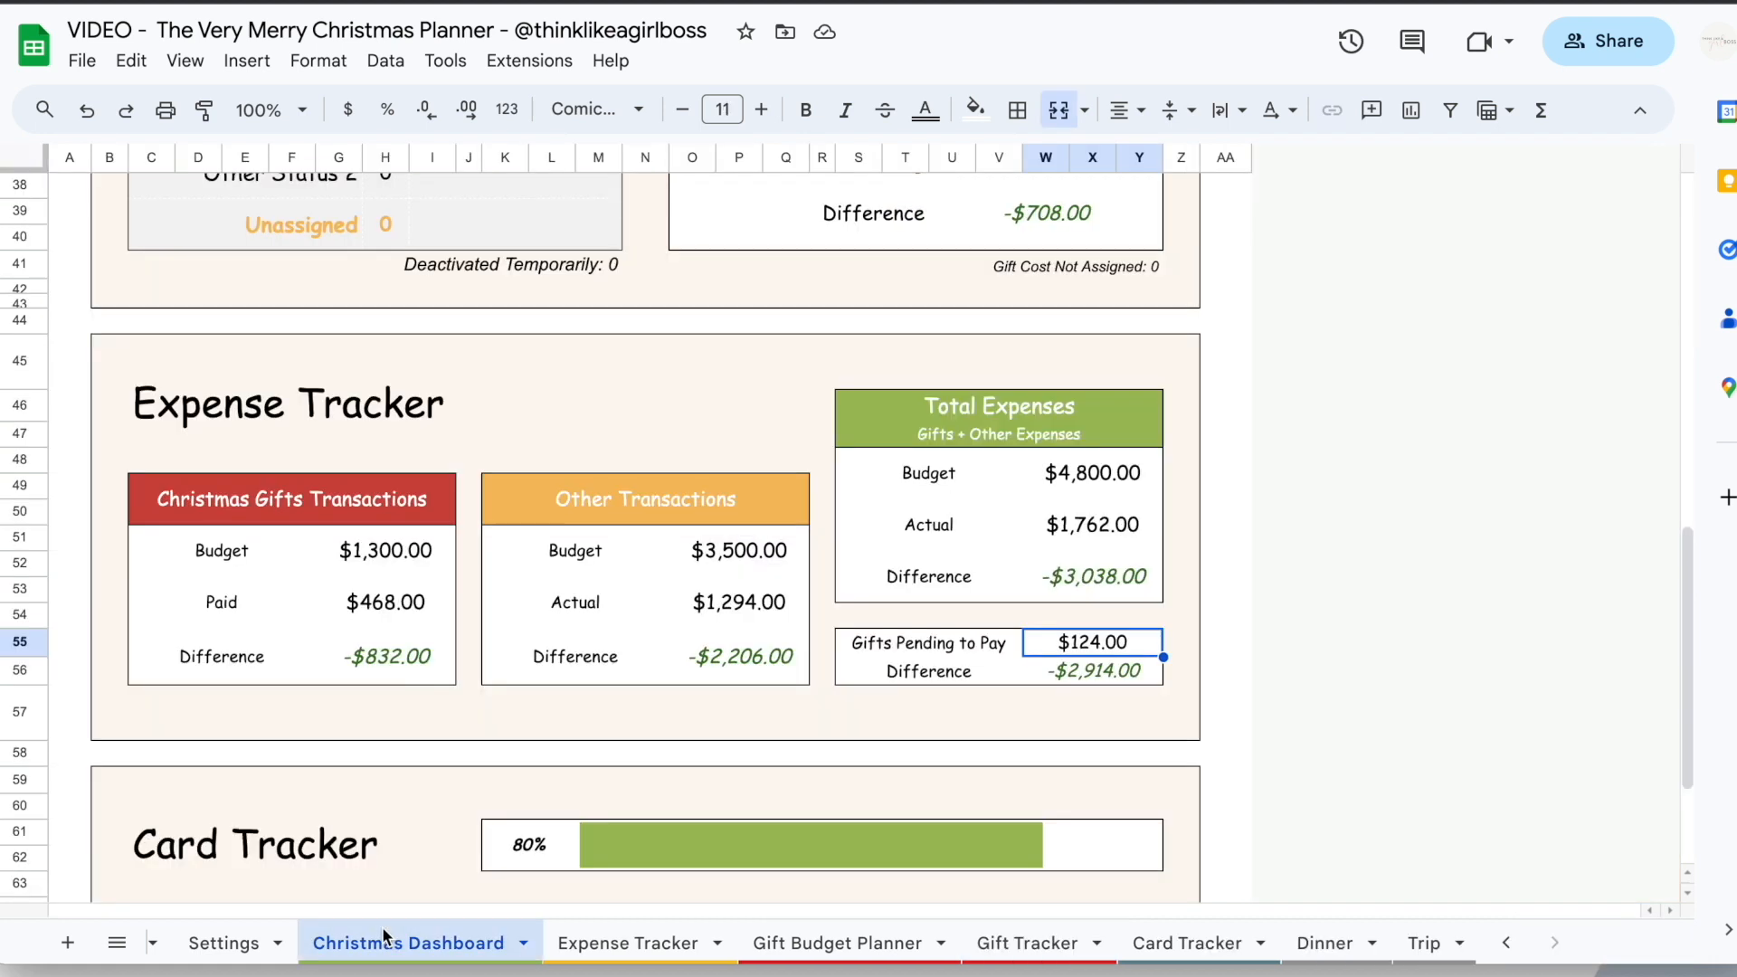
# Examine how the dashboard's Total Expenses difference and Gifts Pending to Pay lead to the difference including pending gifts
pyautogui.click(1155, 678)
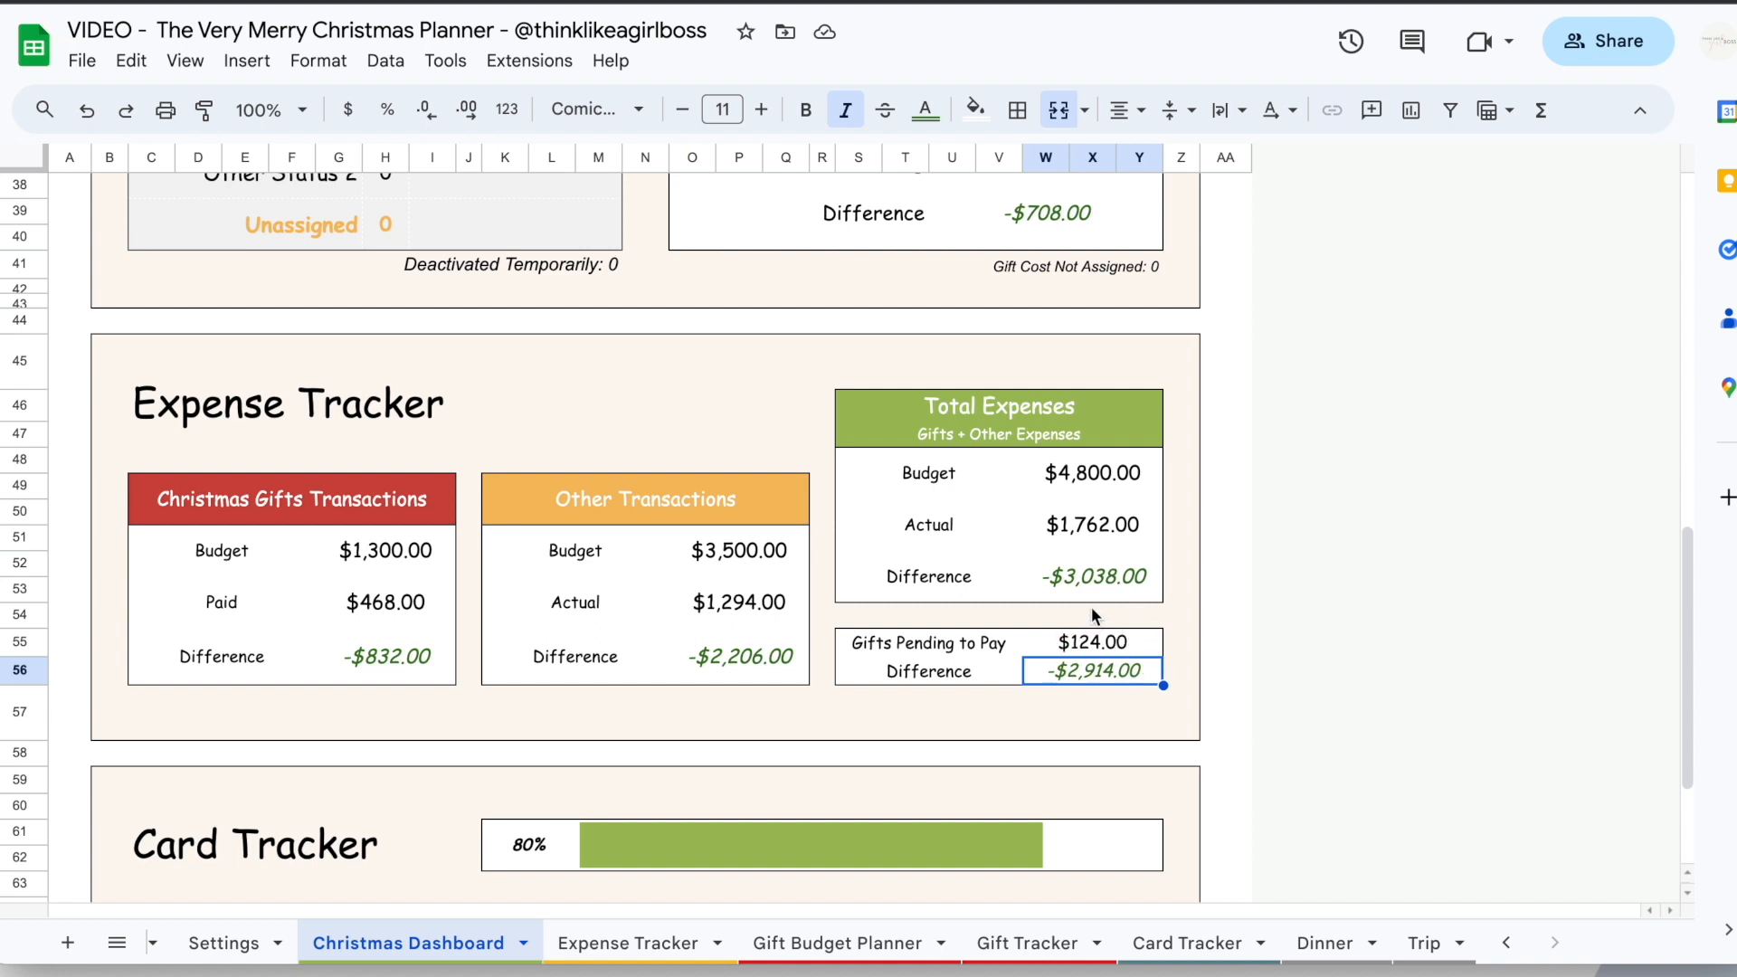
pyautogui.click(1097, 580)
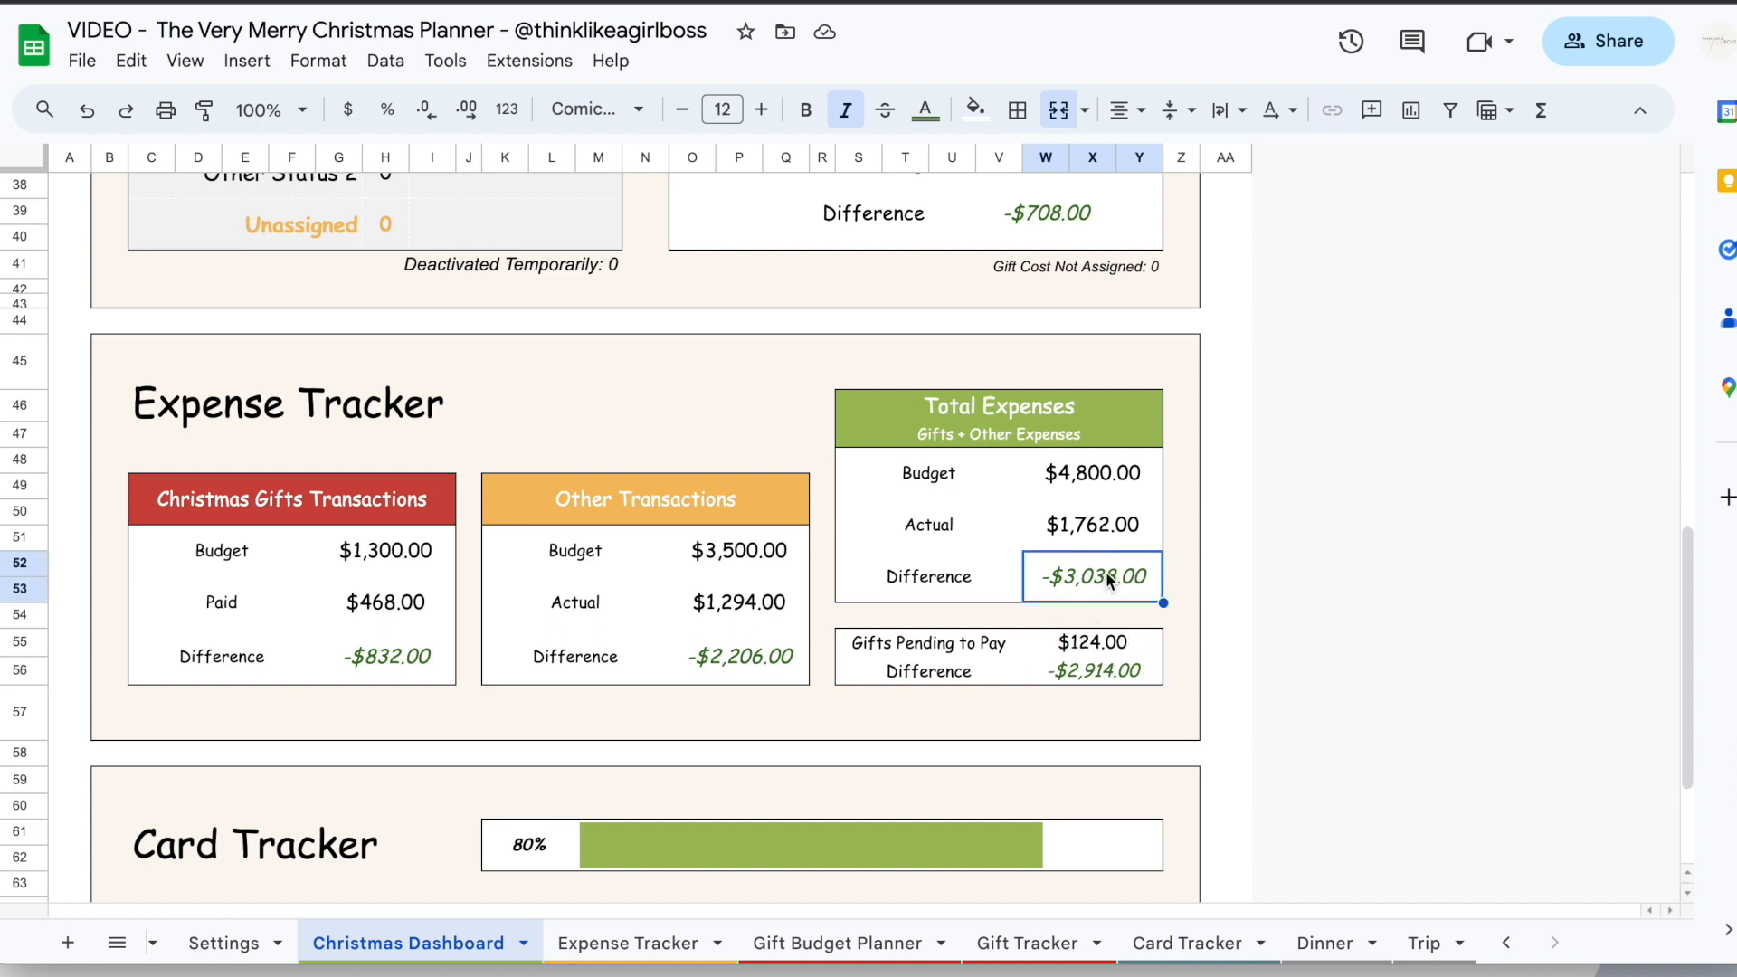
pyautogui.click(1107, 646)
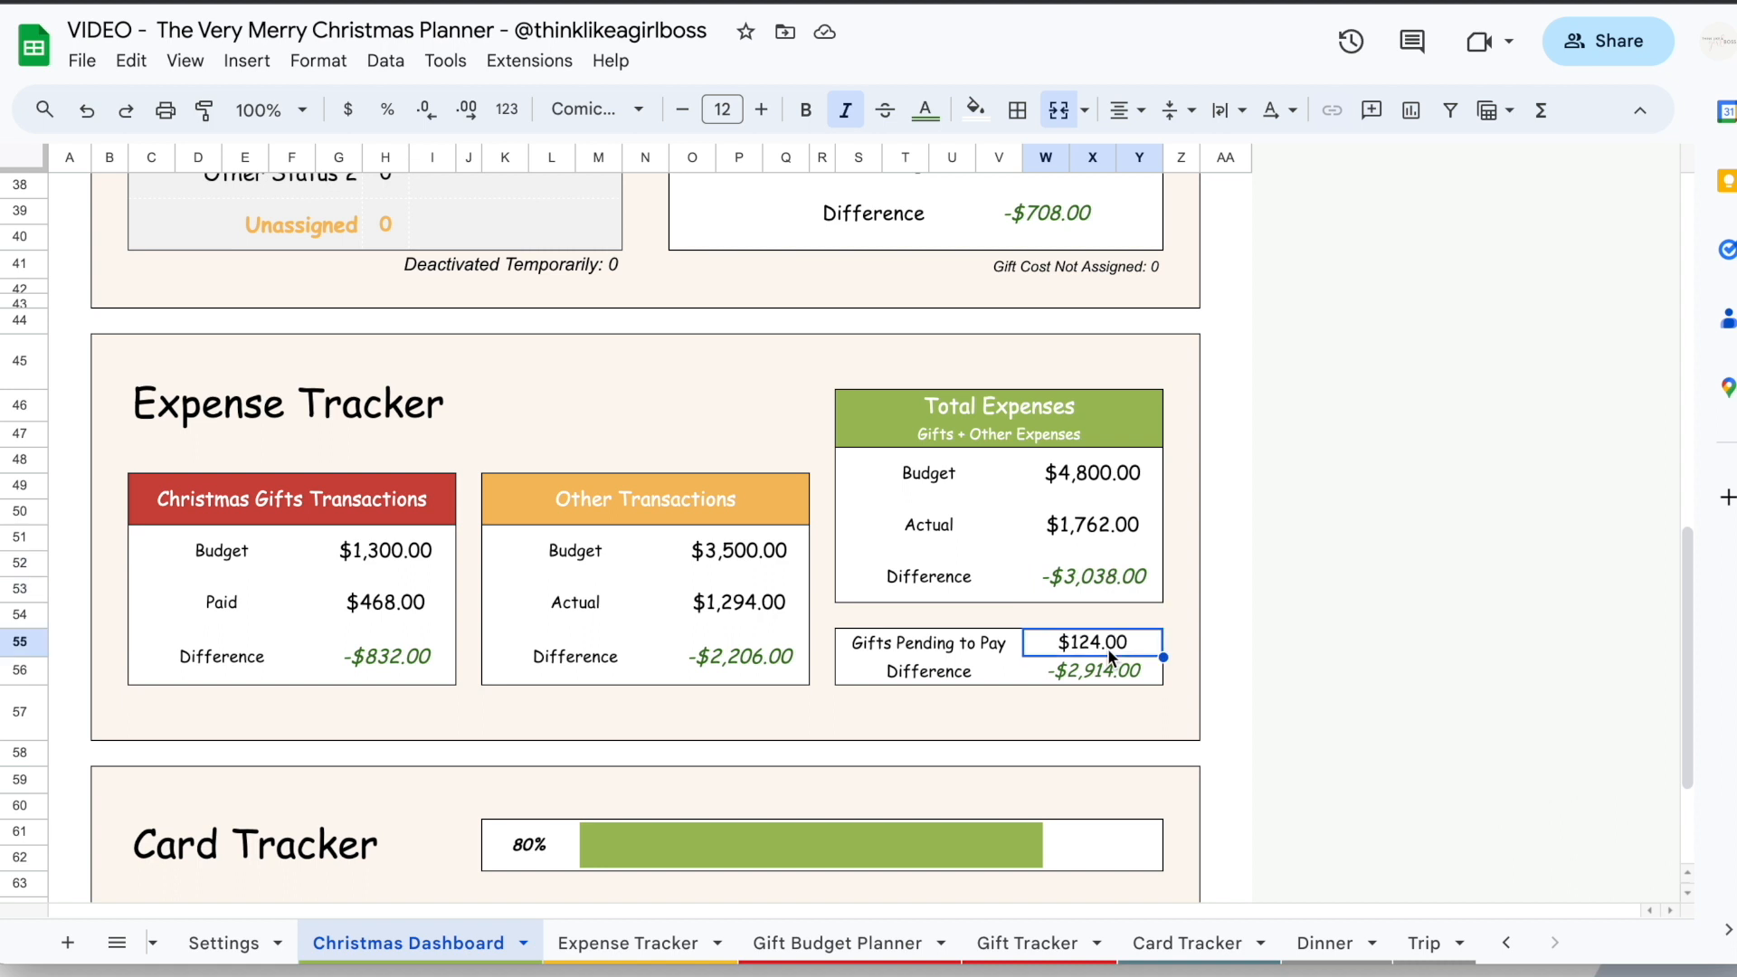
pyautogui.click(1108, 680)
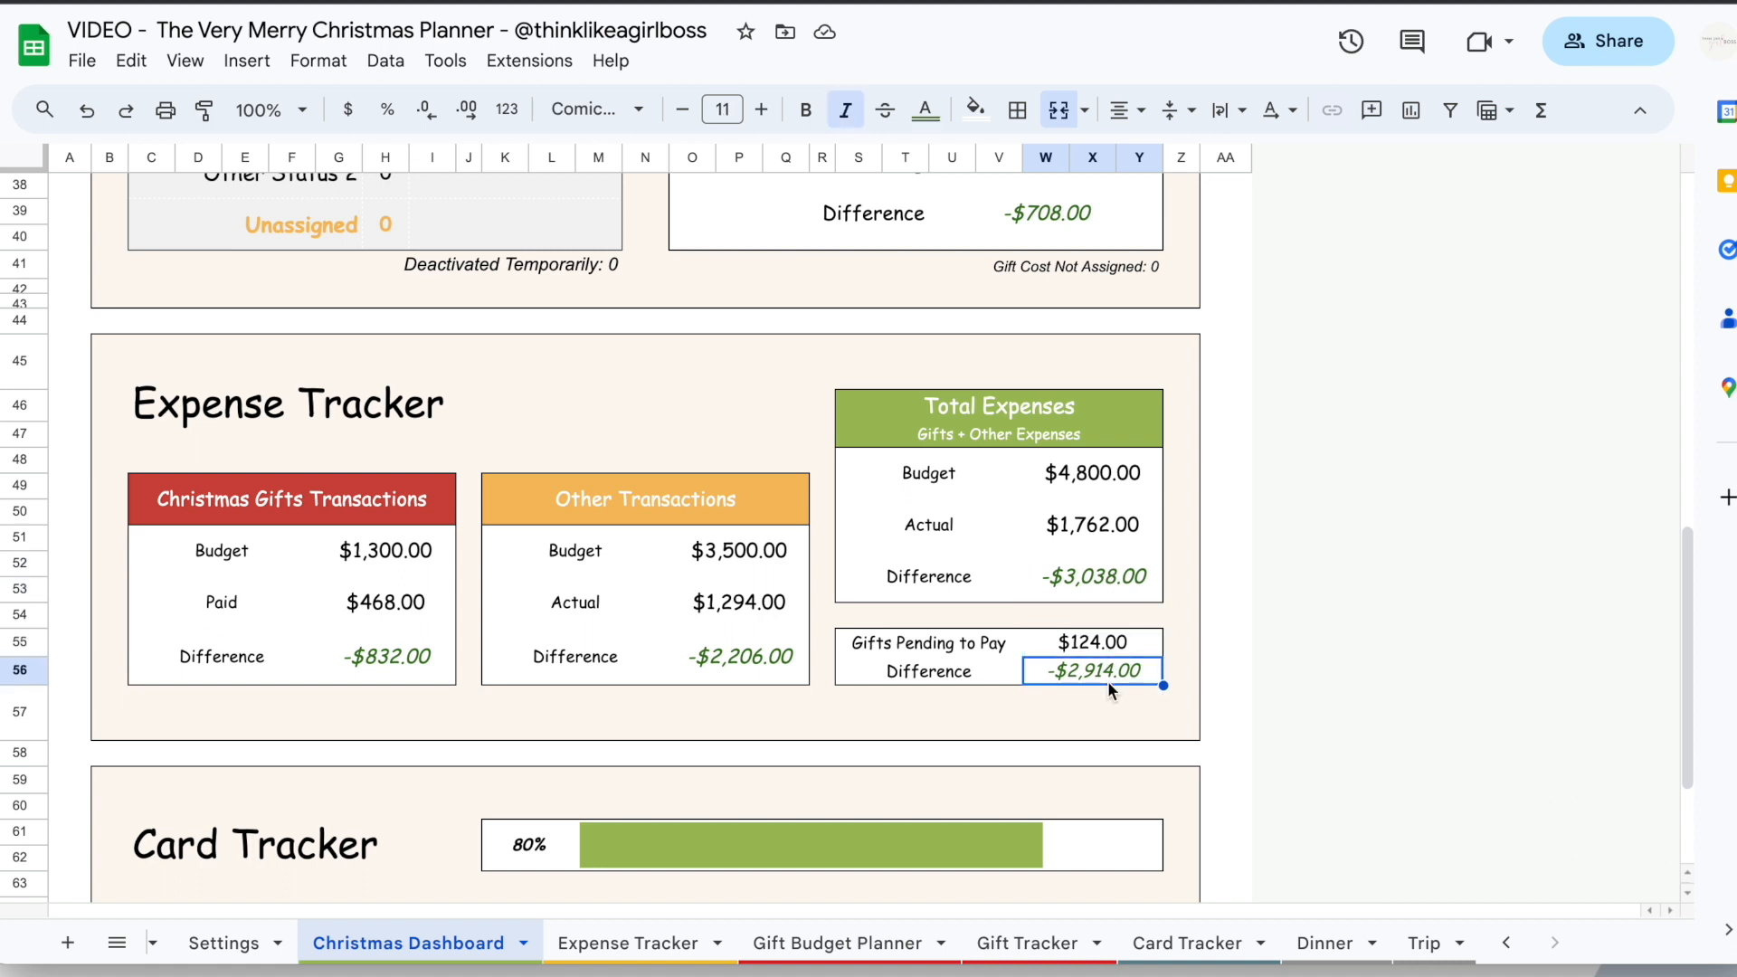
# Mark the two pending cards in rows 15 and 16 of the Card Tracker as completed
pyautogui.scroll(-2, 1107, 681)
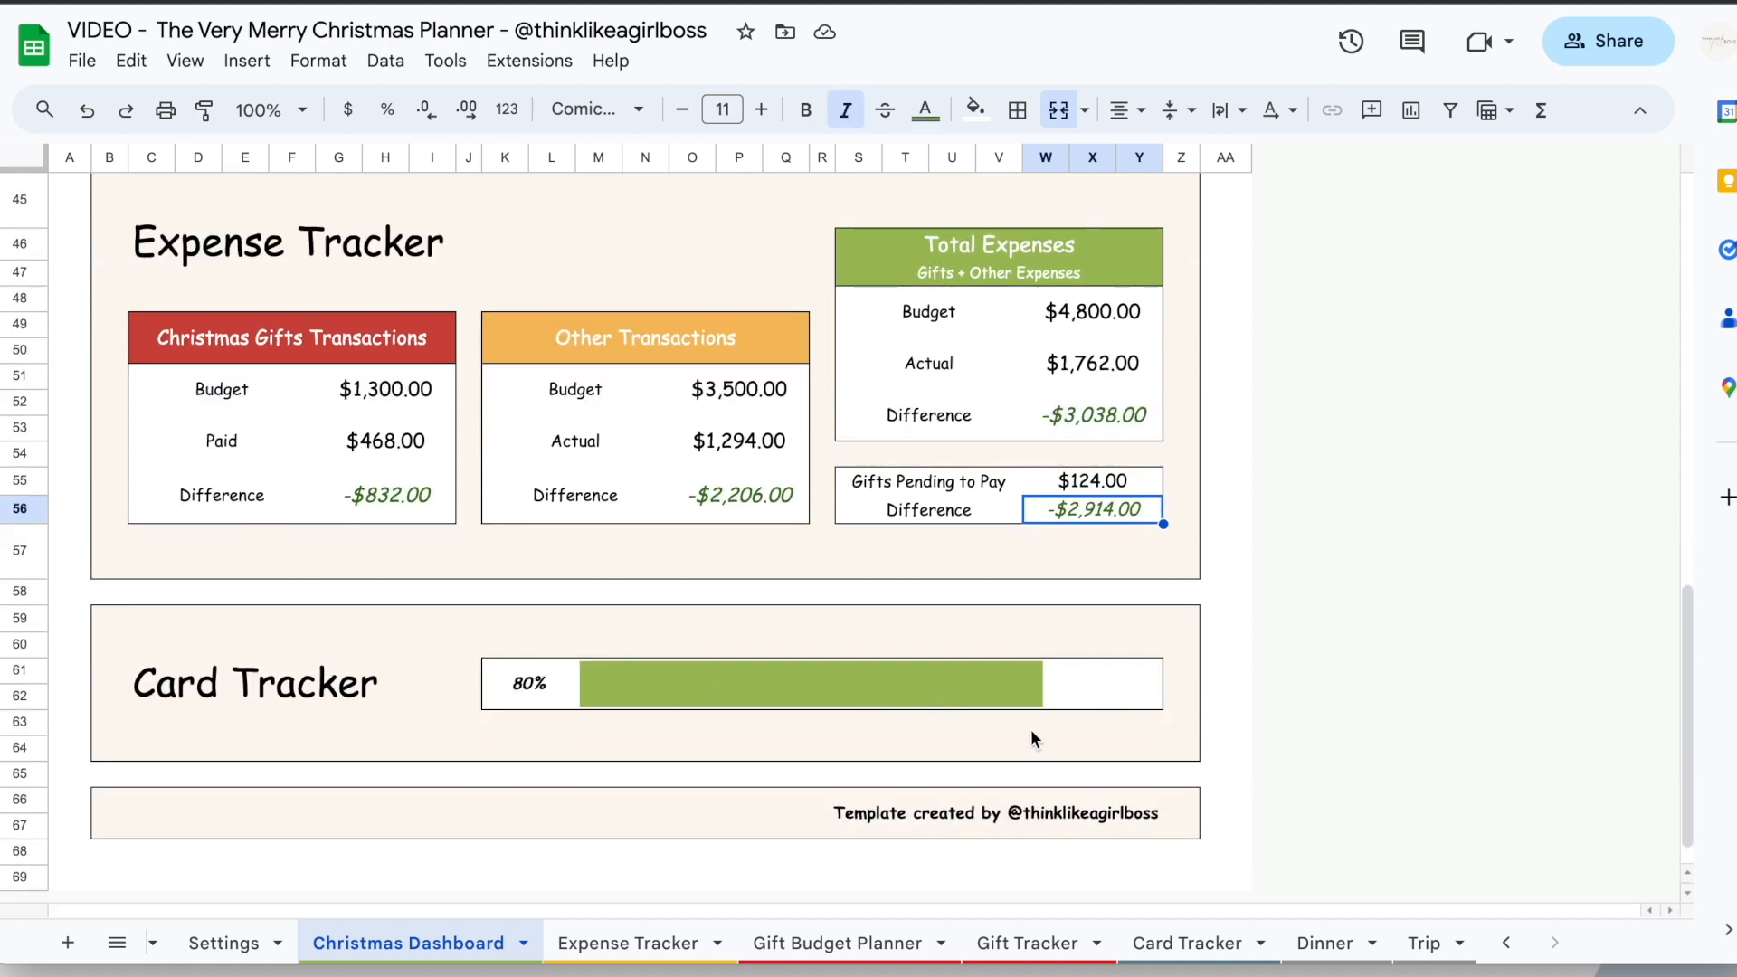
pyautogui.click(1176, 941)
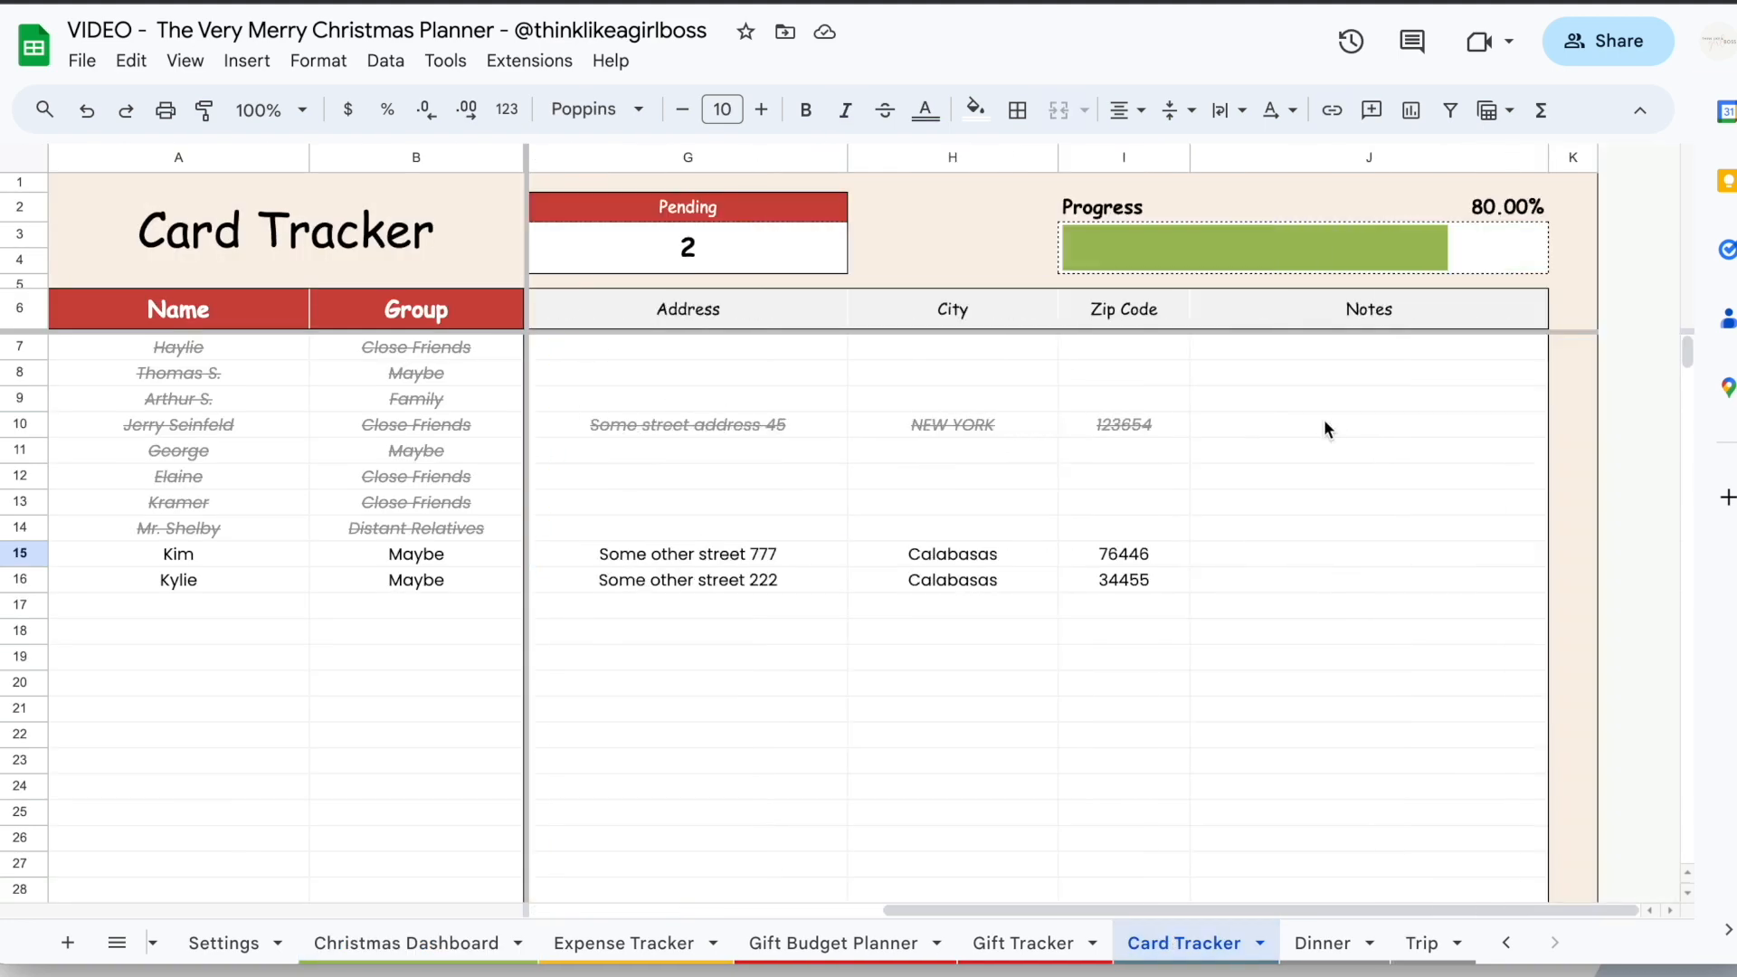
pyautogui.click(794, 554)
pyautogui.click(797, 580)
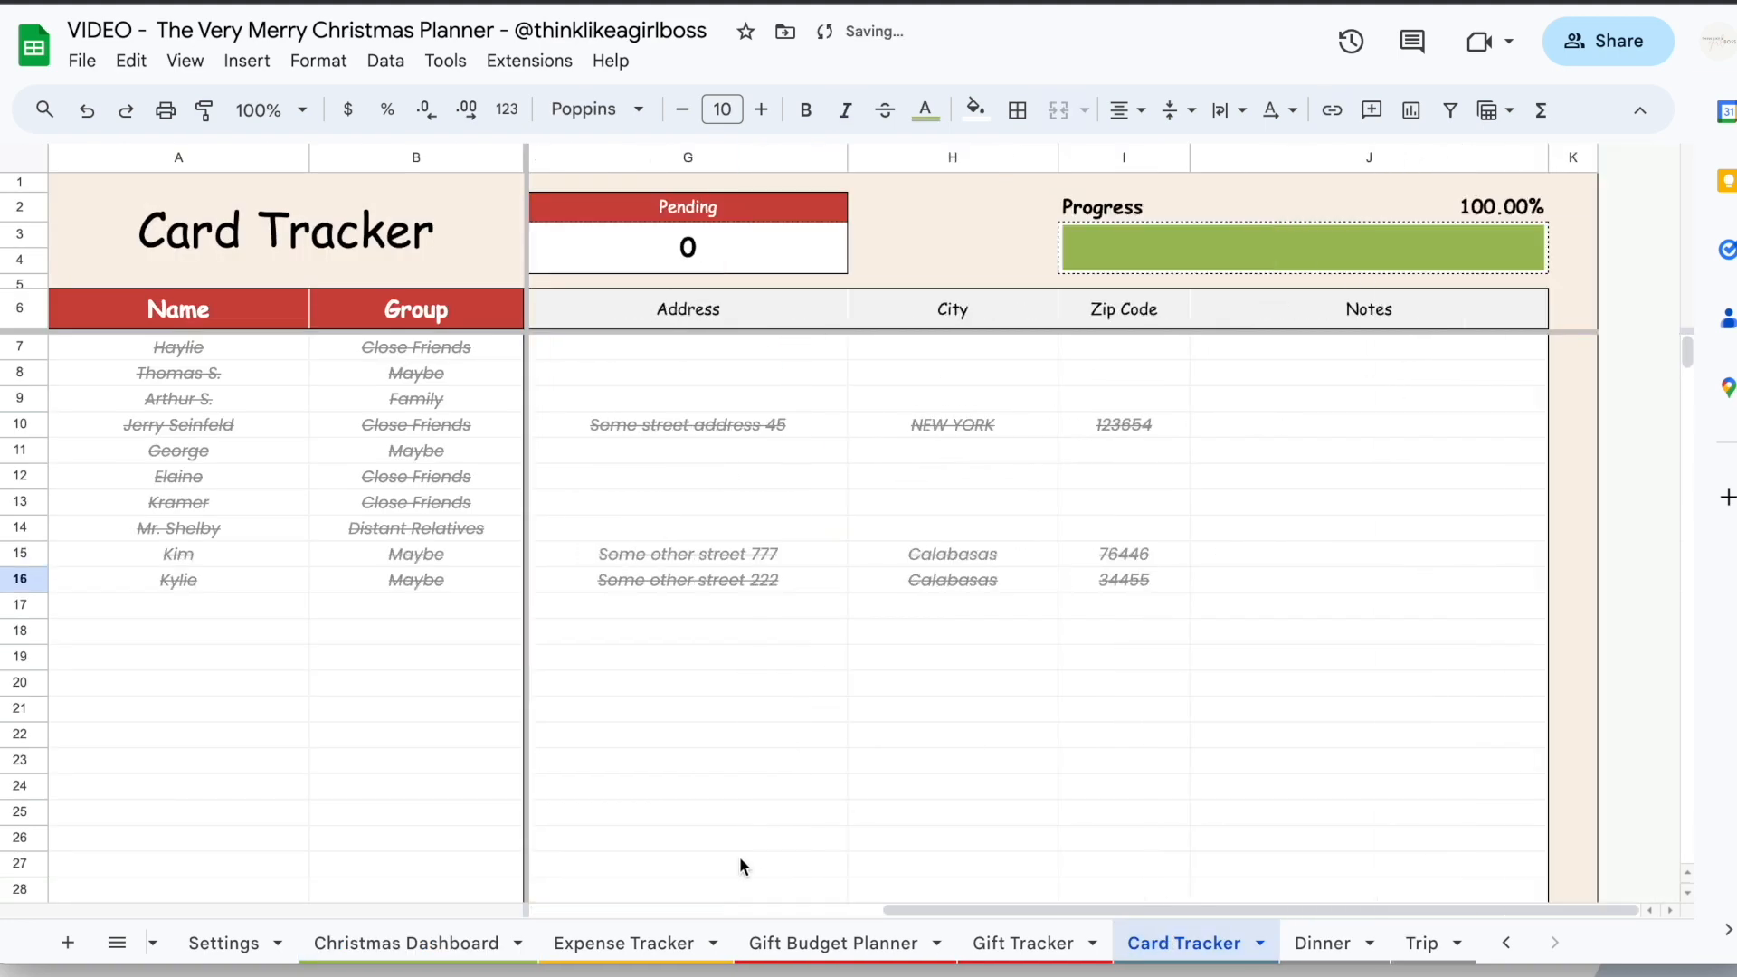
# Check the Card Tracker progress bar on the Christmas Dashboard, and review its Christmas Day date and countdown
pyautogui.click(489, 943)
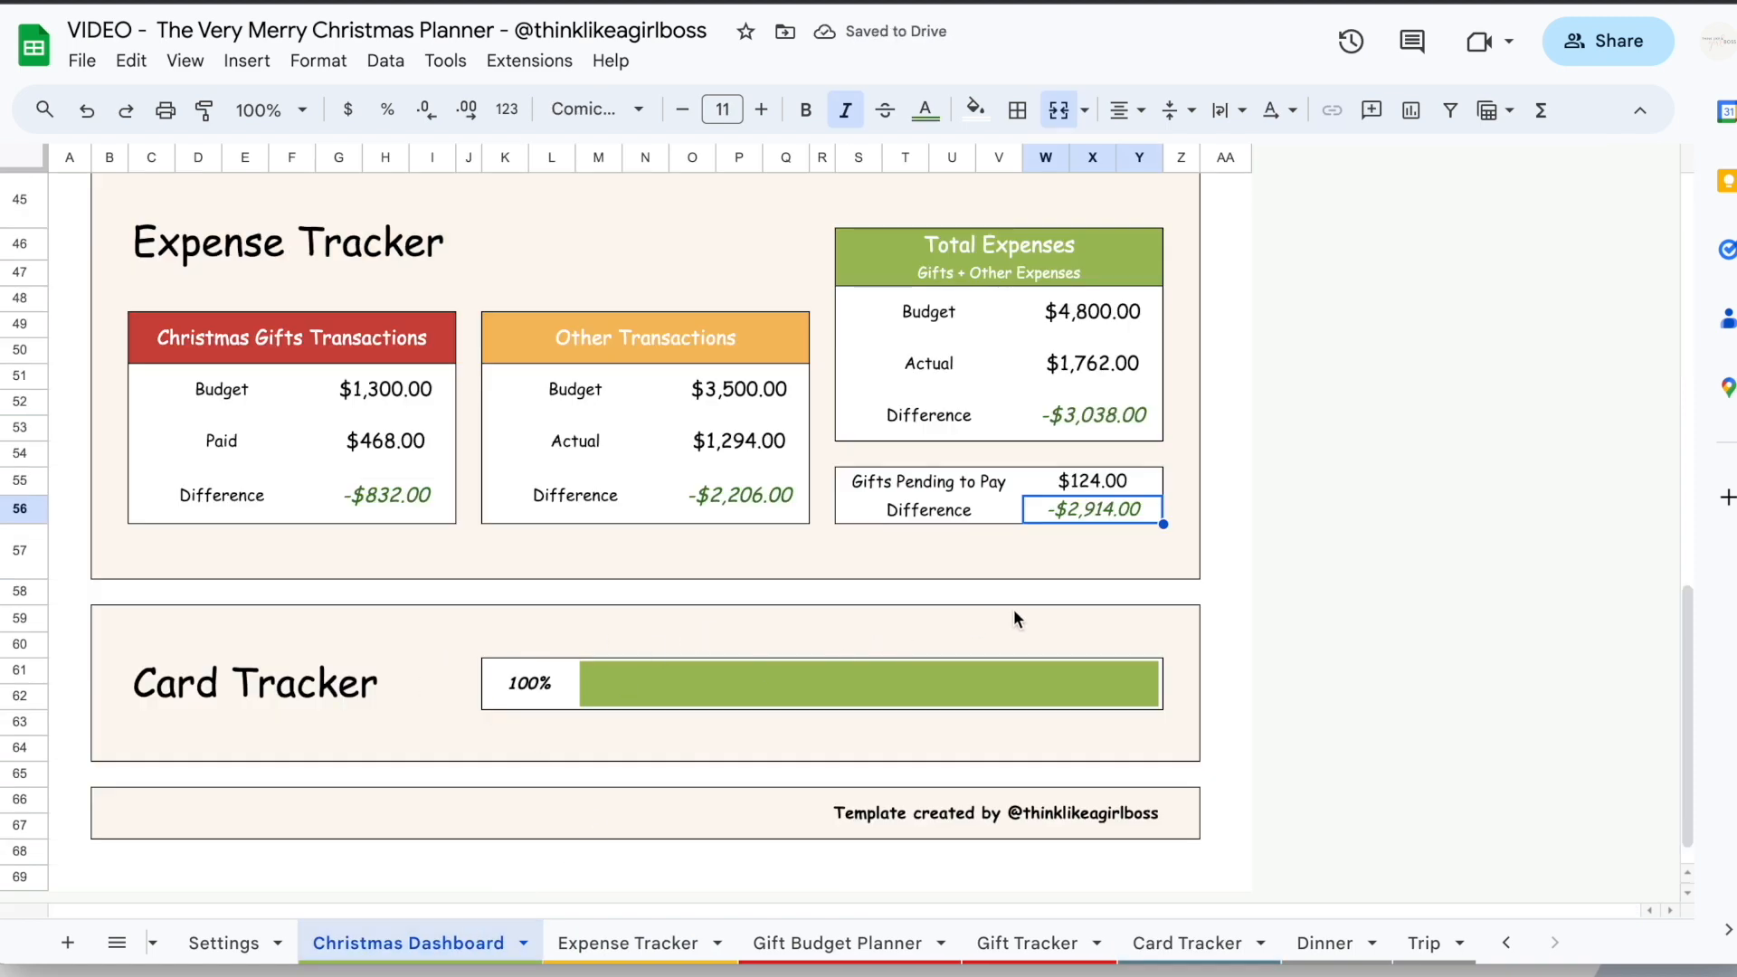
pyautogui.scroll(15, 1014, 610)
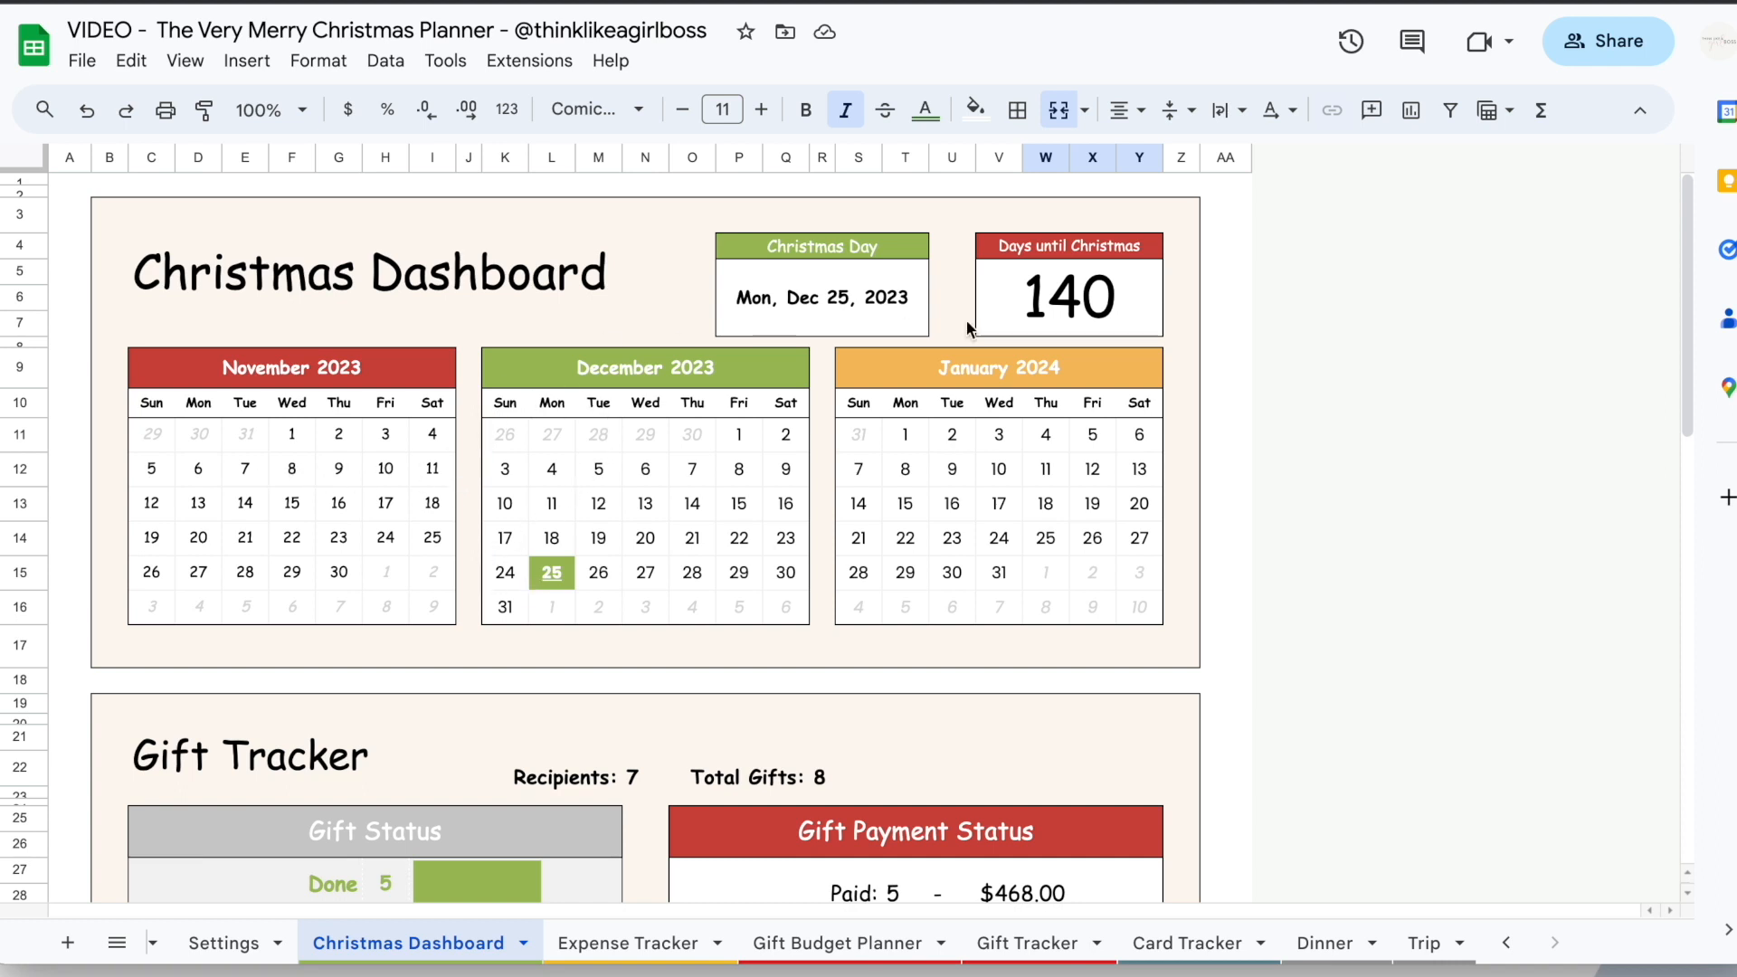
pyautogui.click(876, 302)
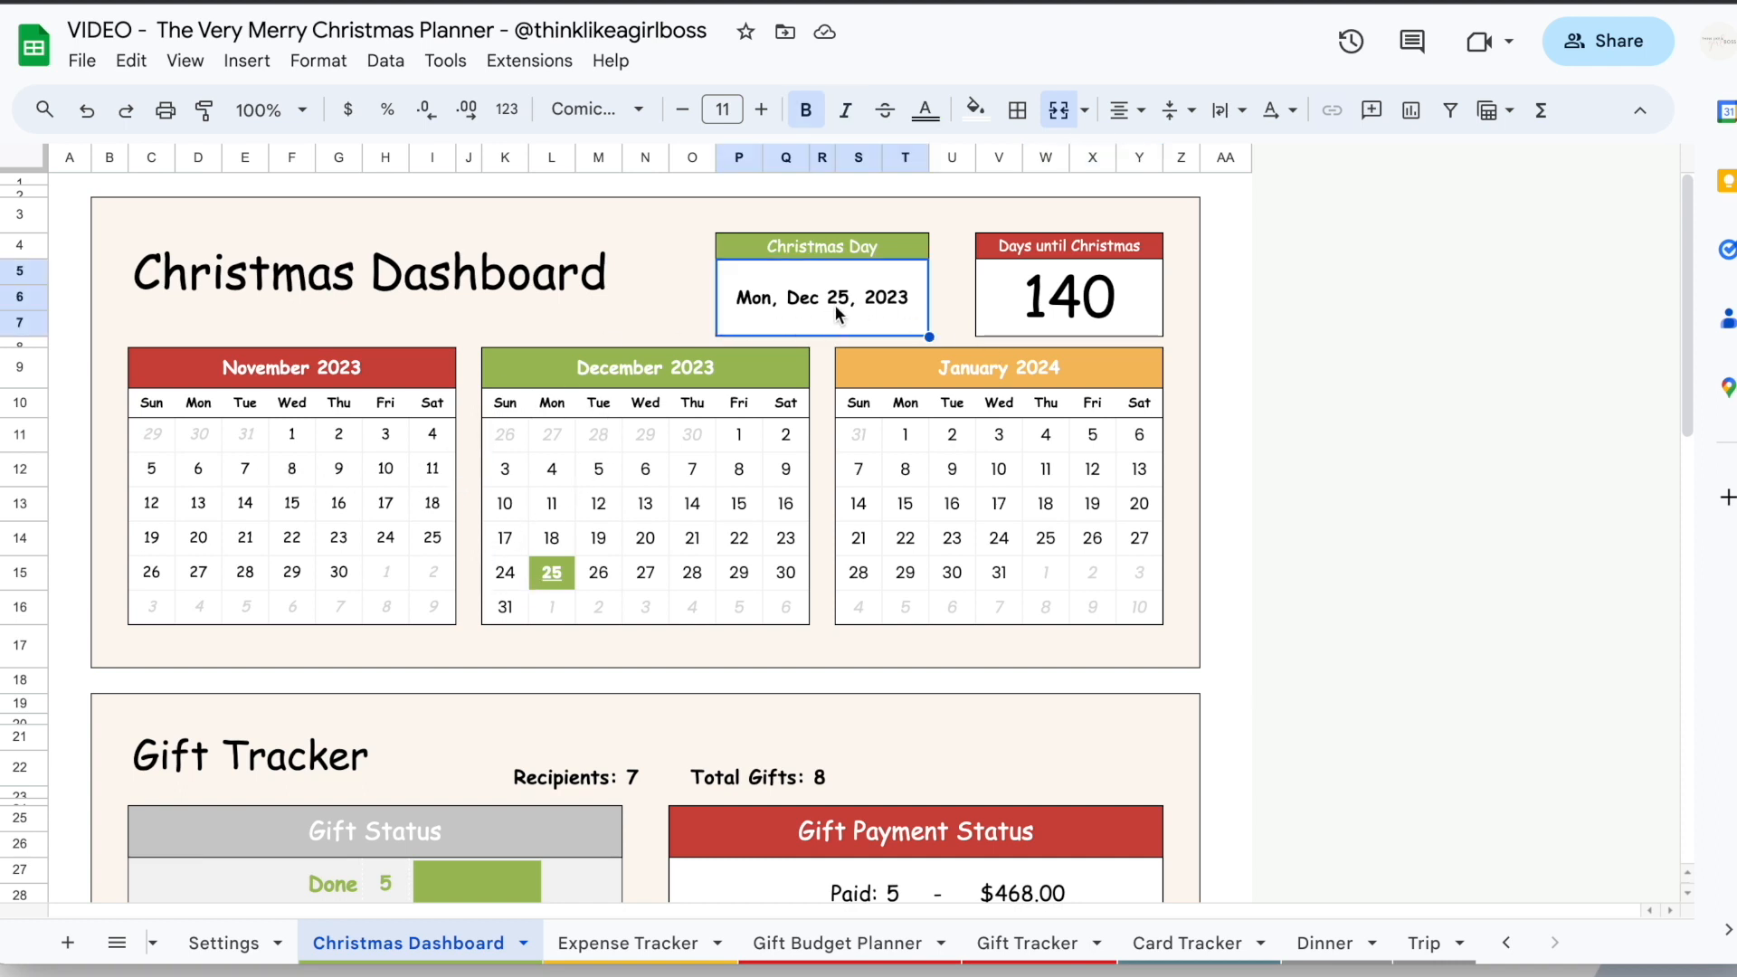
pyautogui.scroll(1, 234, 943)
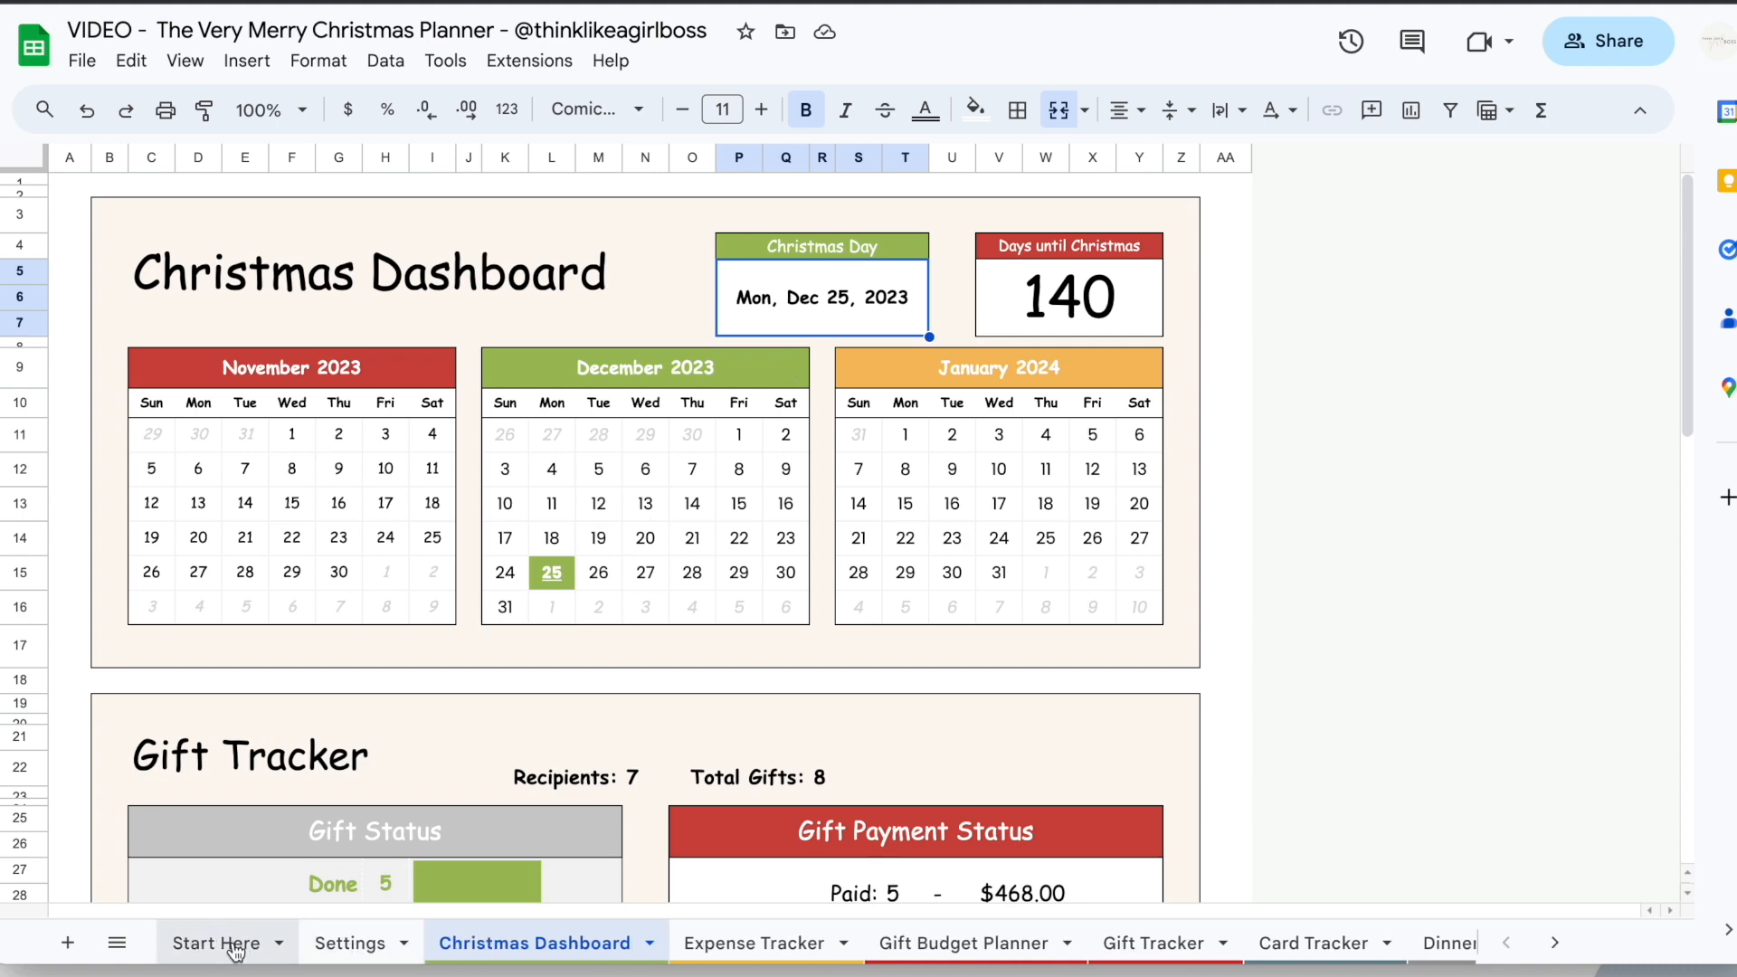
# In Settings, pick December 25, 2023 as this year's Christmas Day from the calendar, and return to the Christmas Dashboard
pyautogui.click(335, 944)
pyautogui.doubleClick(981, 253)
pyautogui.click(1090, 469)
pyautogui.doubleClick(914, 275)
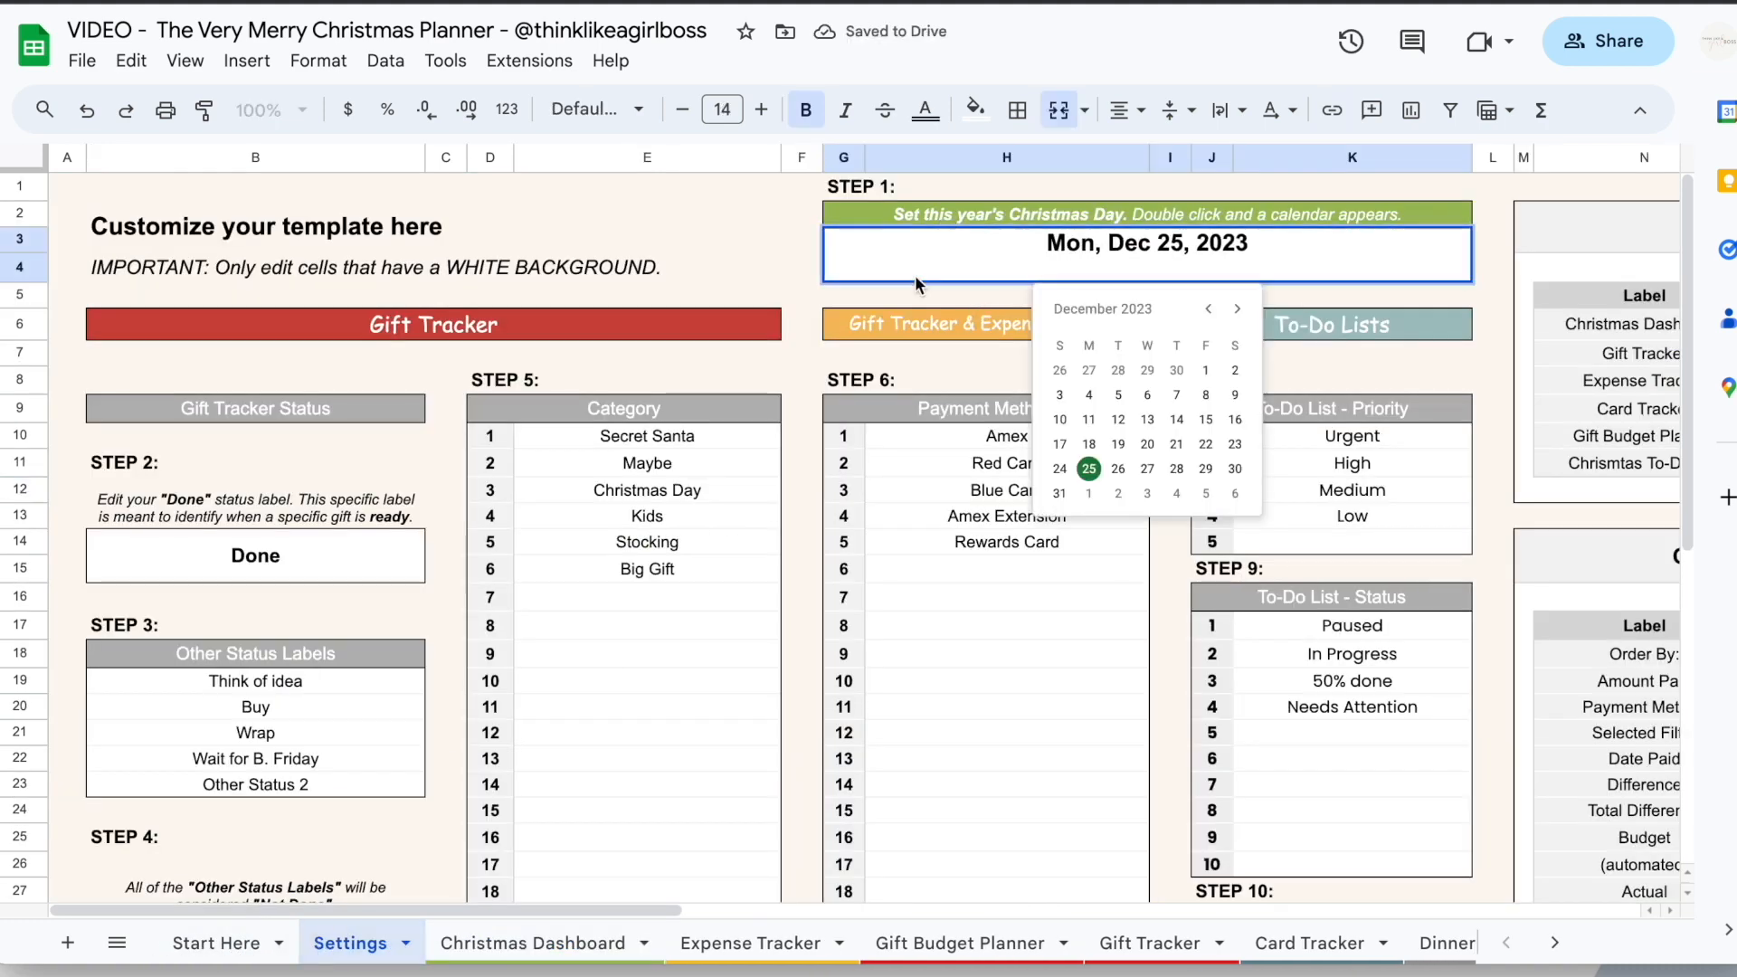
pyautogui.click(1089, 471)
pyautogui.click(575, 943)
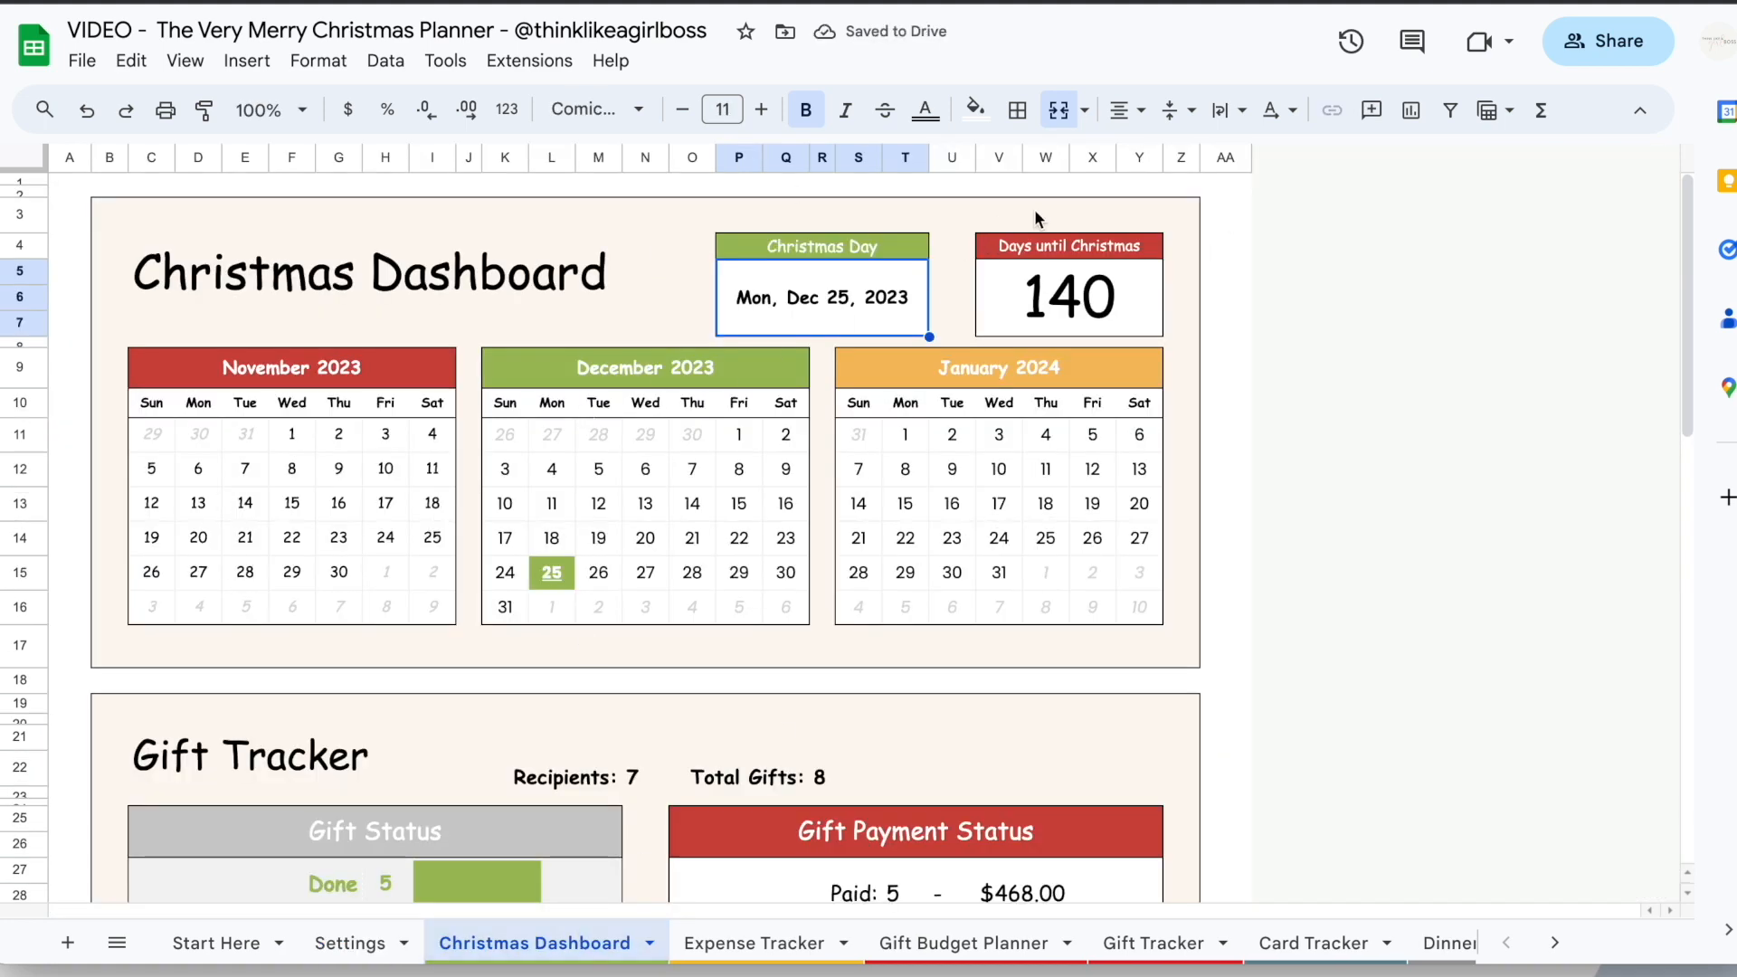
# Check the Days until Christmas countdown on the Christmas Dashboard, and go back to the Settings sheet
pyautogui.click(1051, 308)
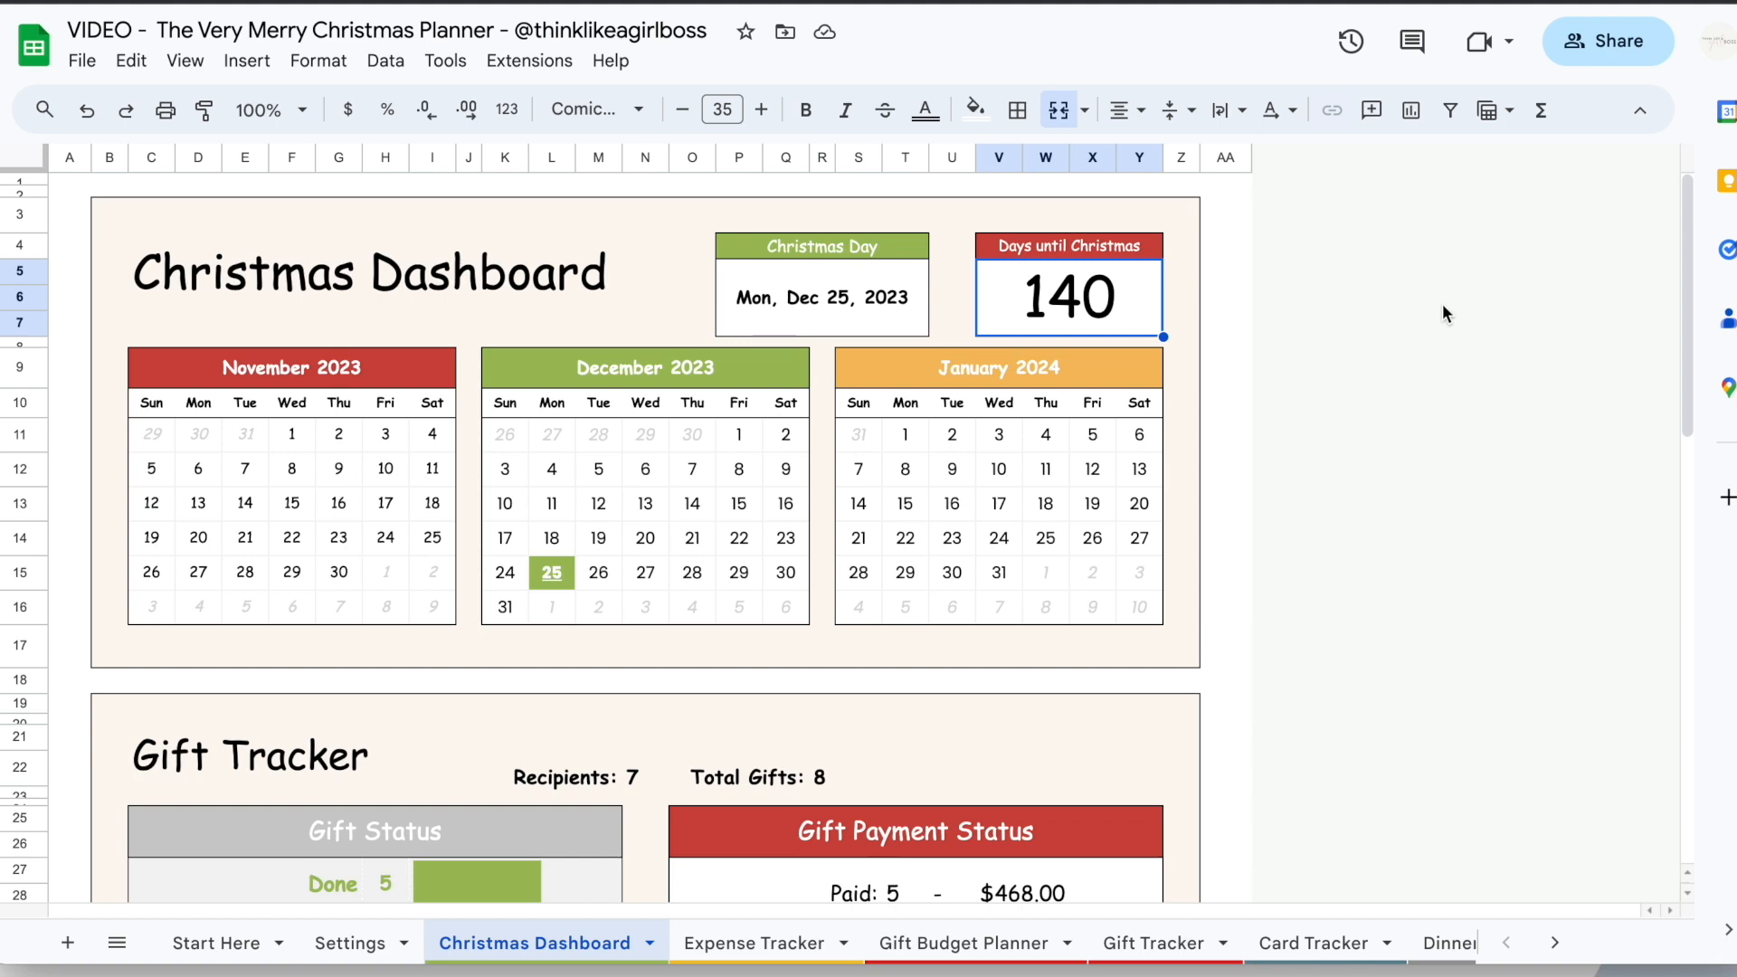
pyautogui.click(350, 941)
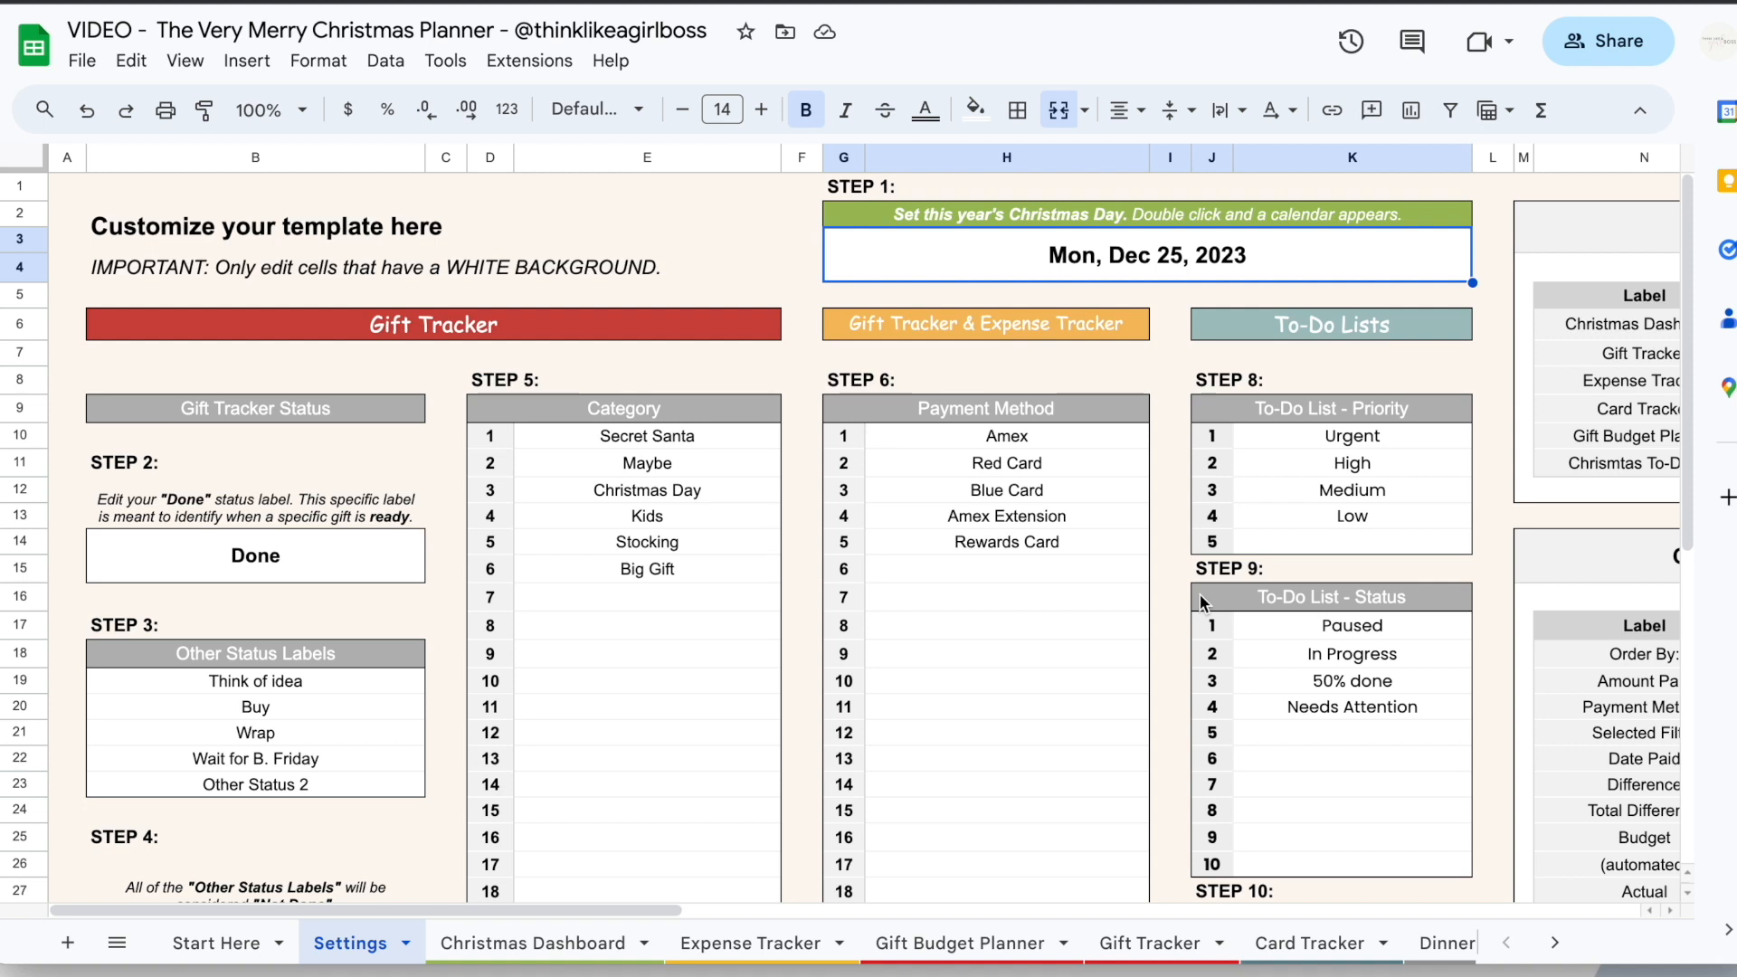
# Review the options for copying the document, browse the destination from V2 - 2023 up to the Christmas folder, and close without making a copy
pyautogui.click(83, 63)
pyautogui.click(186, 224)
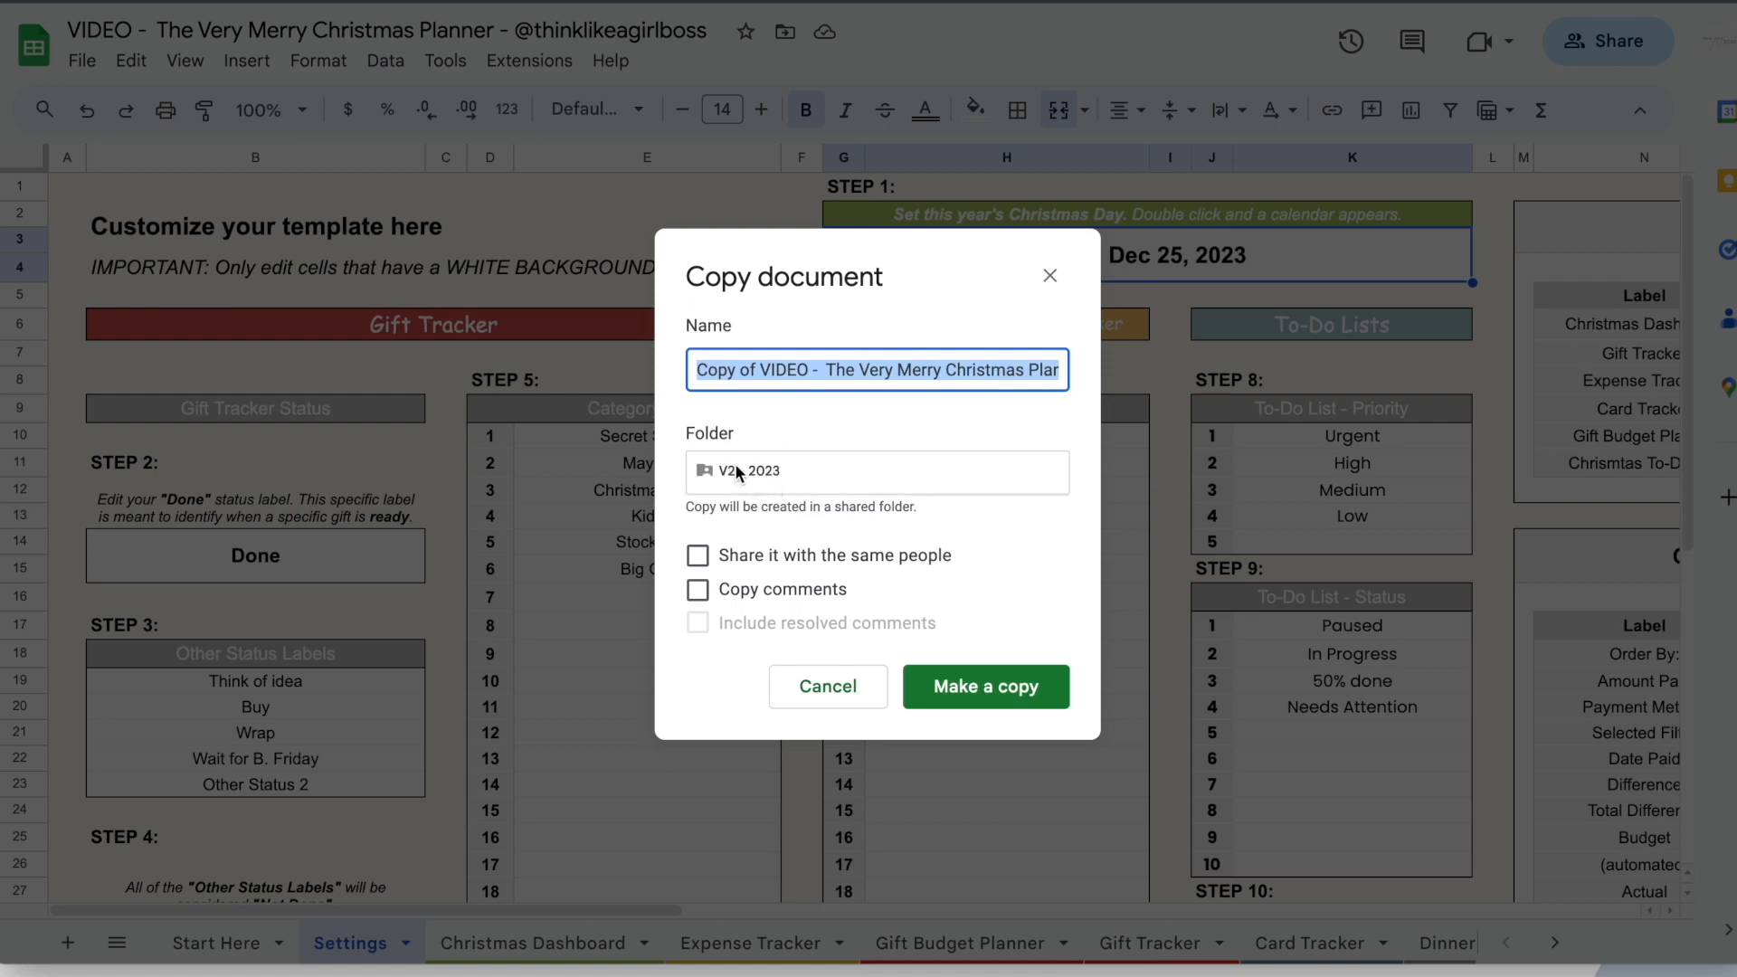
pyautogui.click(769, 467)
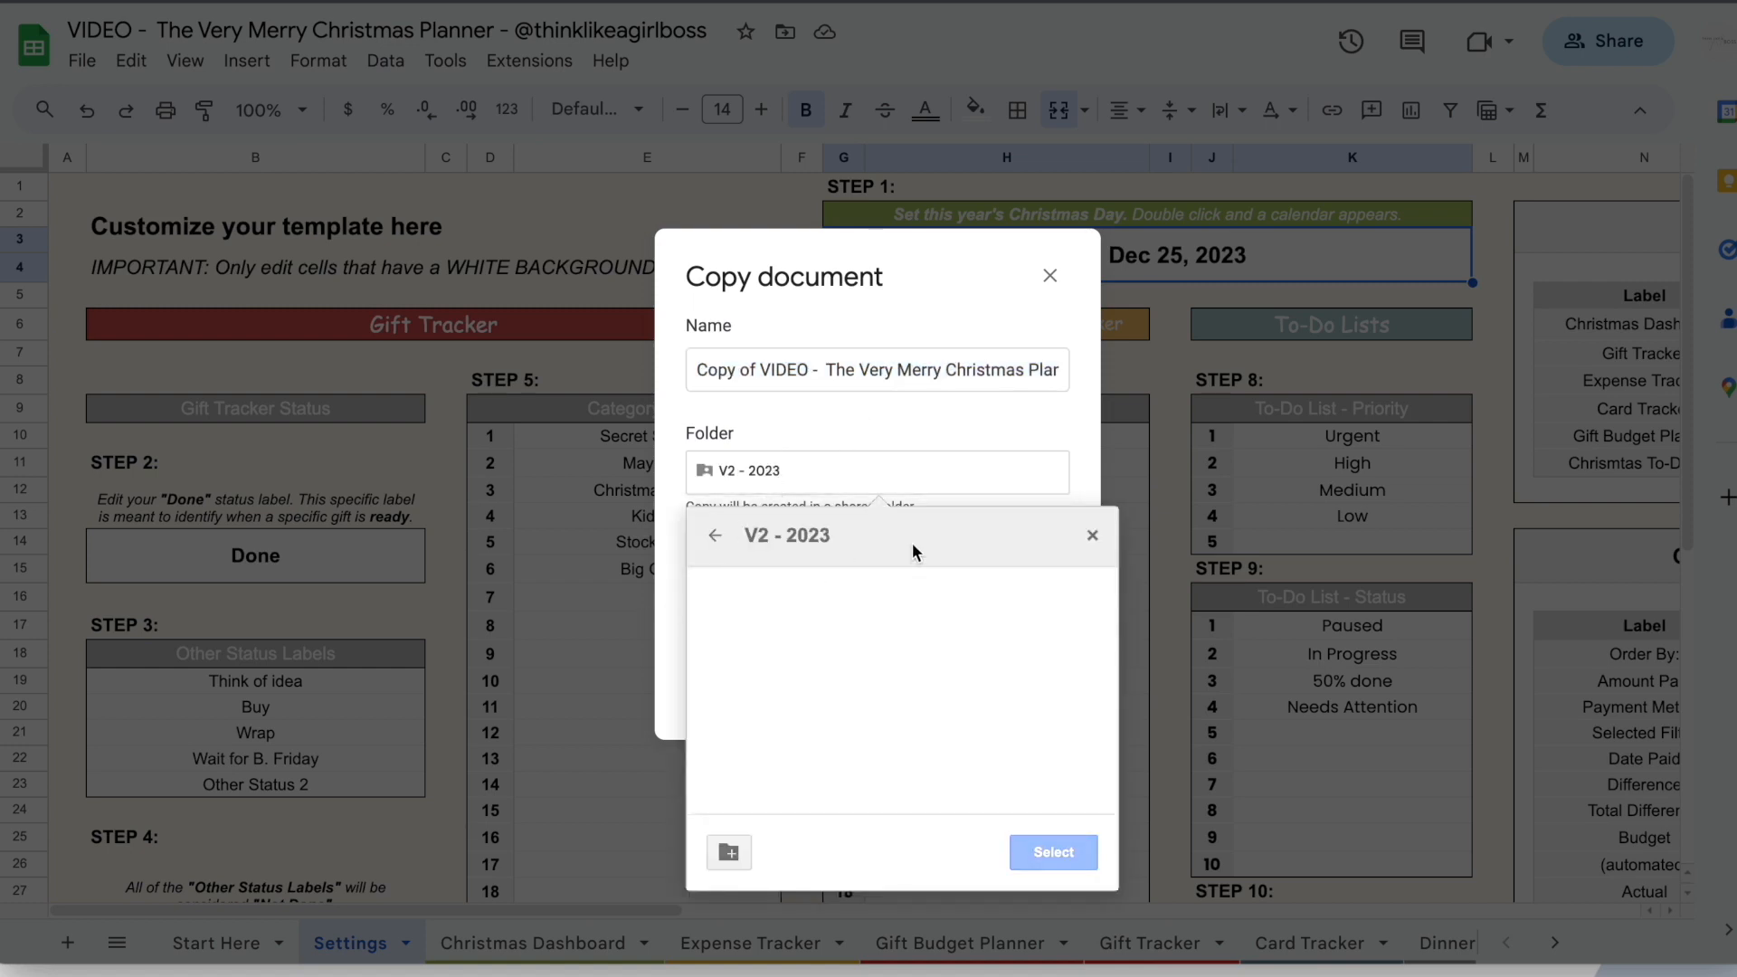
pyautogui.click(715, 537)
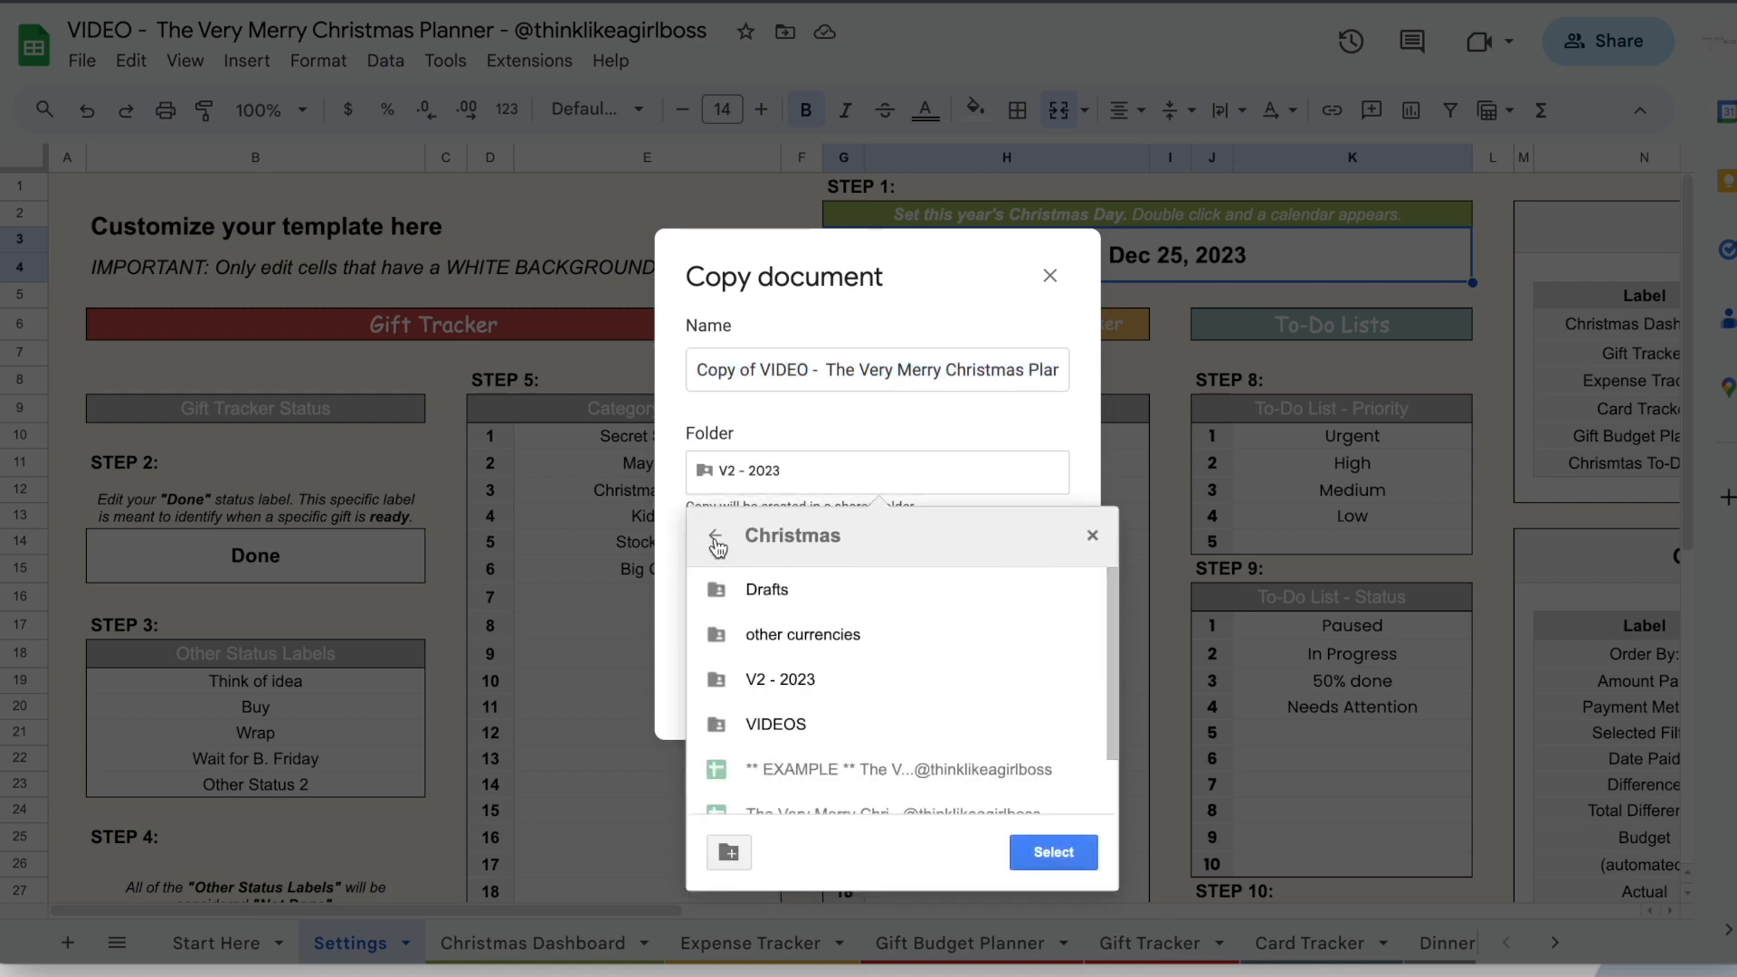
pyautogui.click(1084, 426)
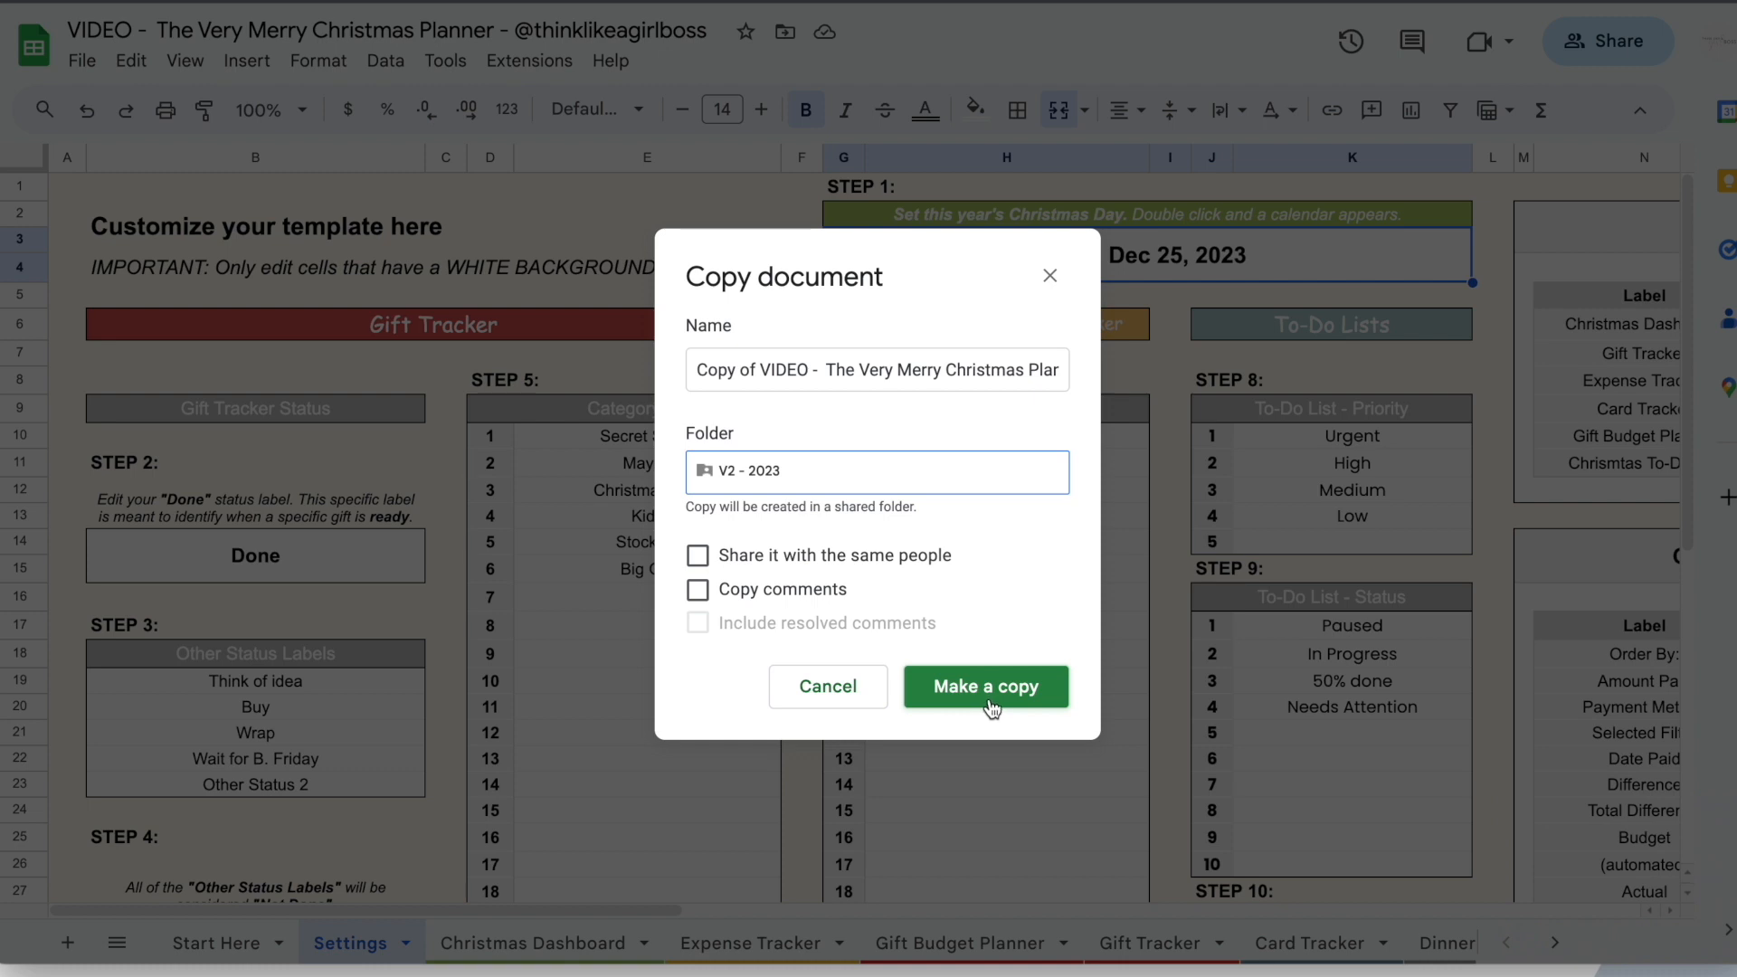
pyautogui.click(1051, 277)
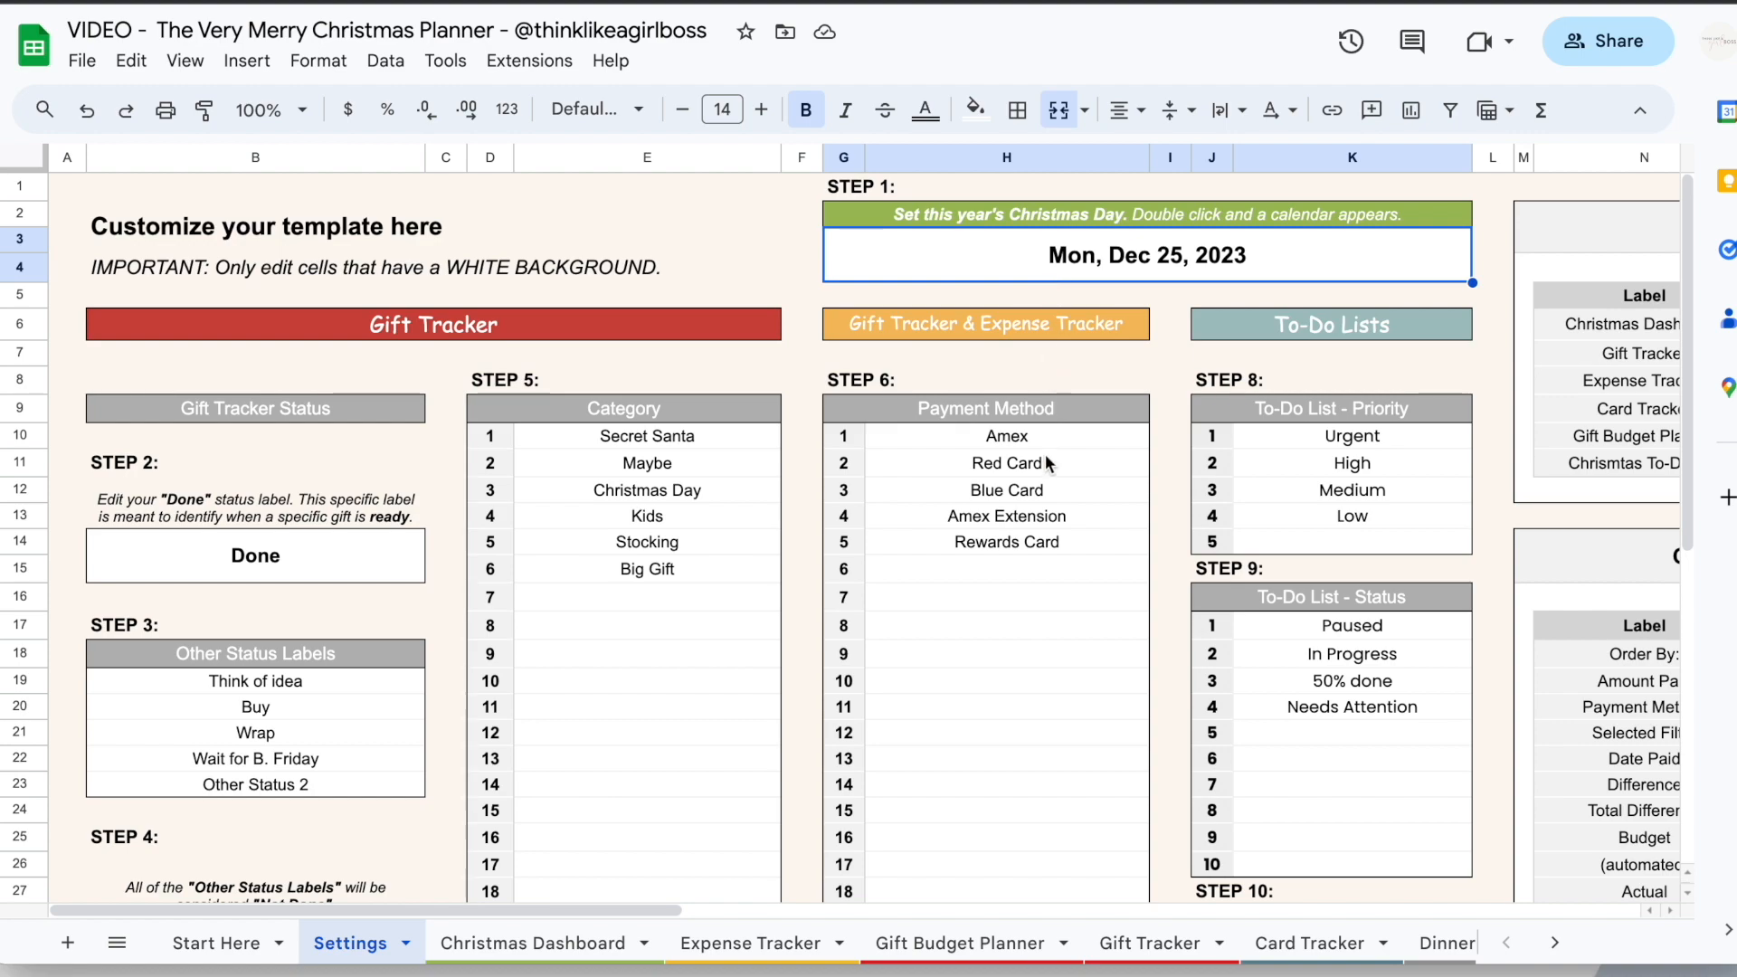
# Look over the Christmas Dashboard from its calendars down through the tracker sections and back to the beginning
pyautogui.click(543, 943)
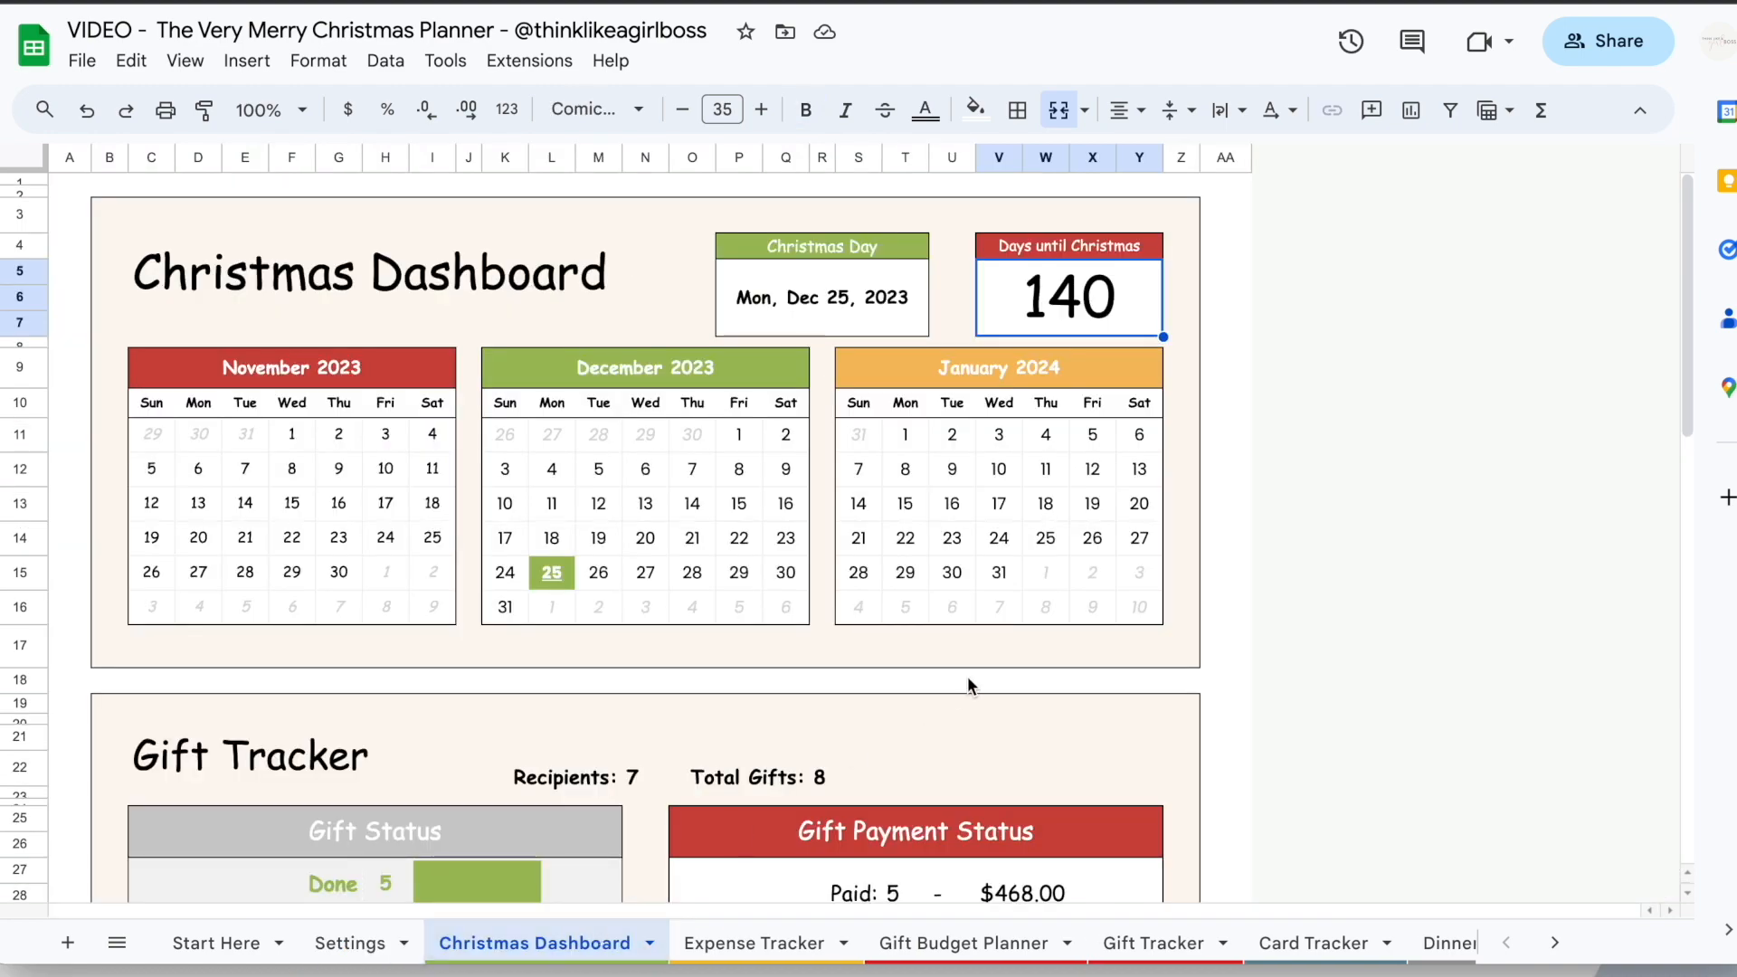
pyautogui.scroll(-5, 968, 678)
pyautogui.scroll(-5, 968, 676)
pyautogui.scroll(10, 883, 741)
# Review the to-do list in the Dinner sheet together with its Pending Tasks Summary
pyautogui.click(1450, 943)
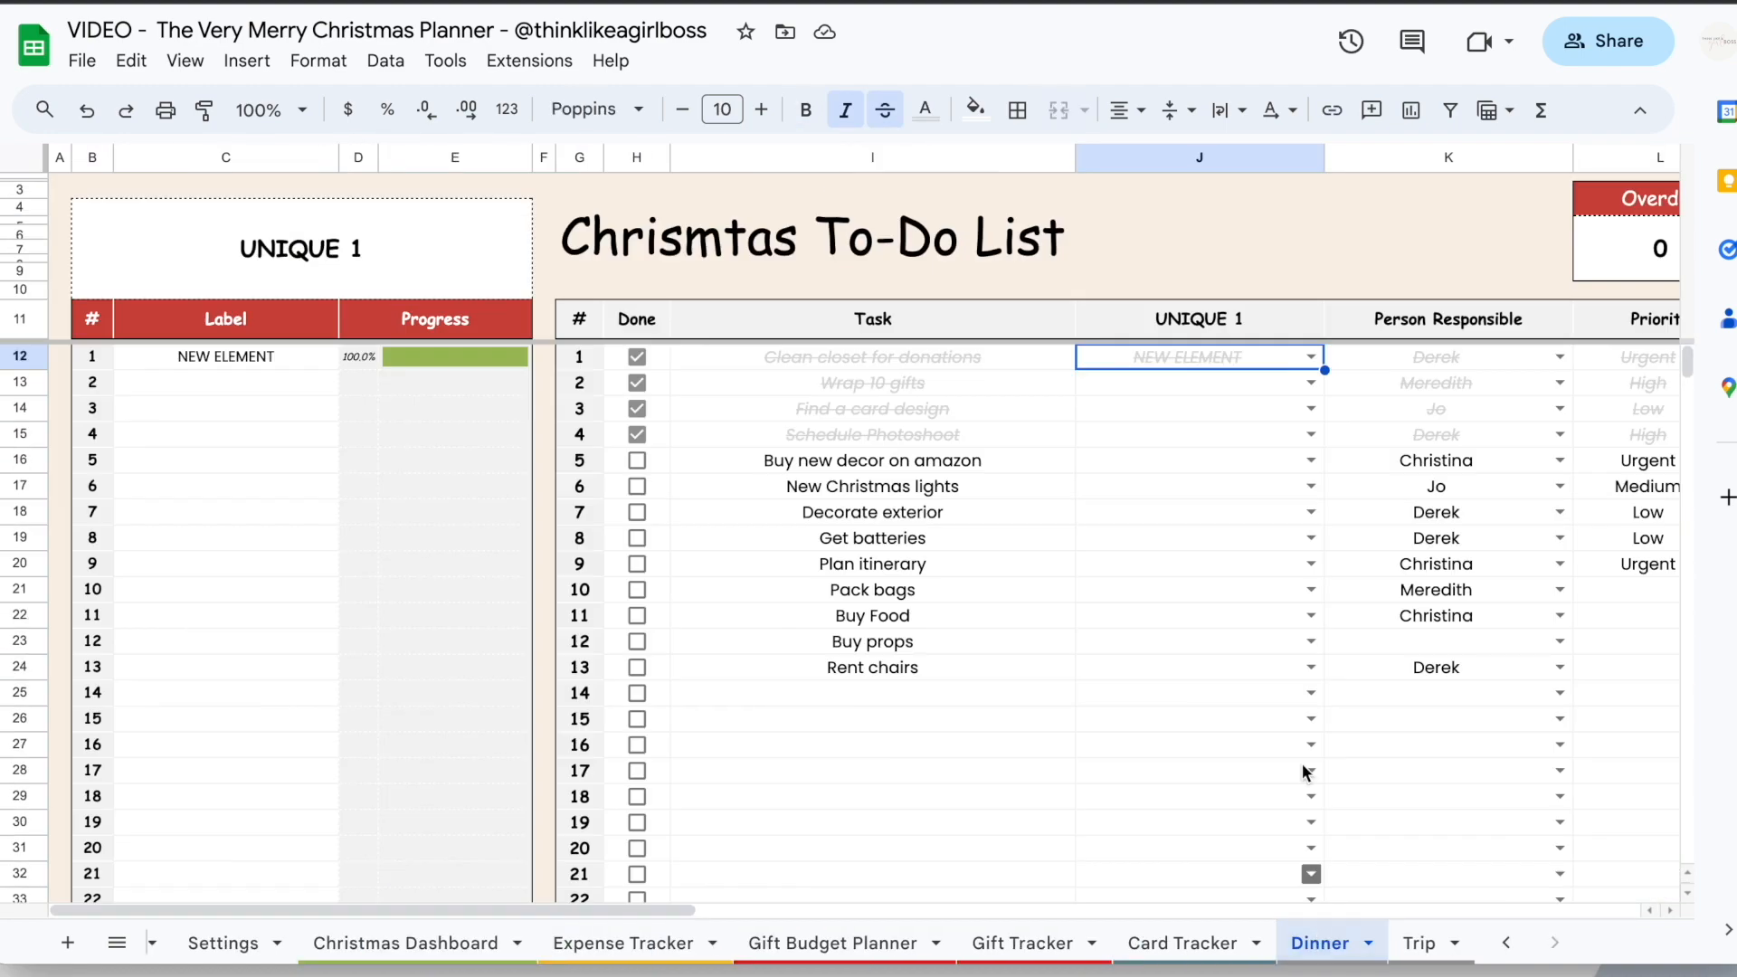
pyautogui.hscroll(15, 1288, 647)
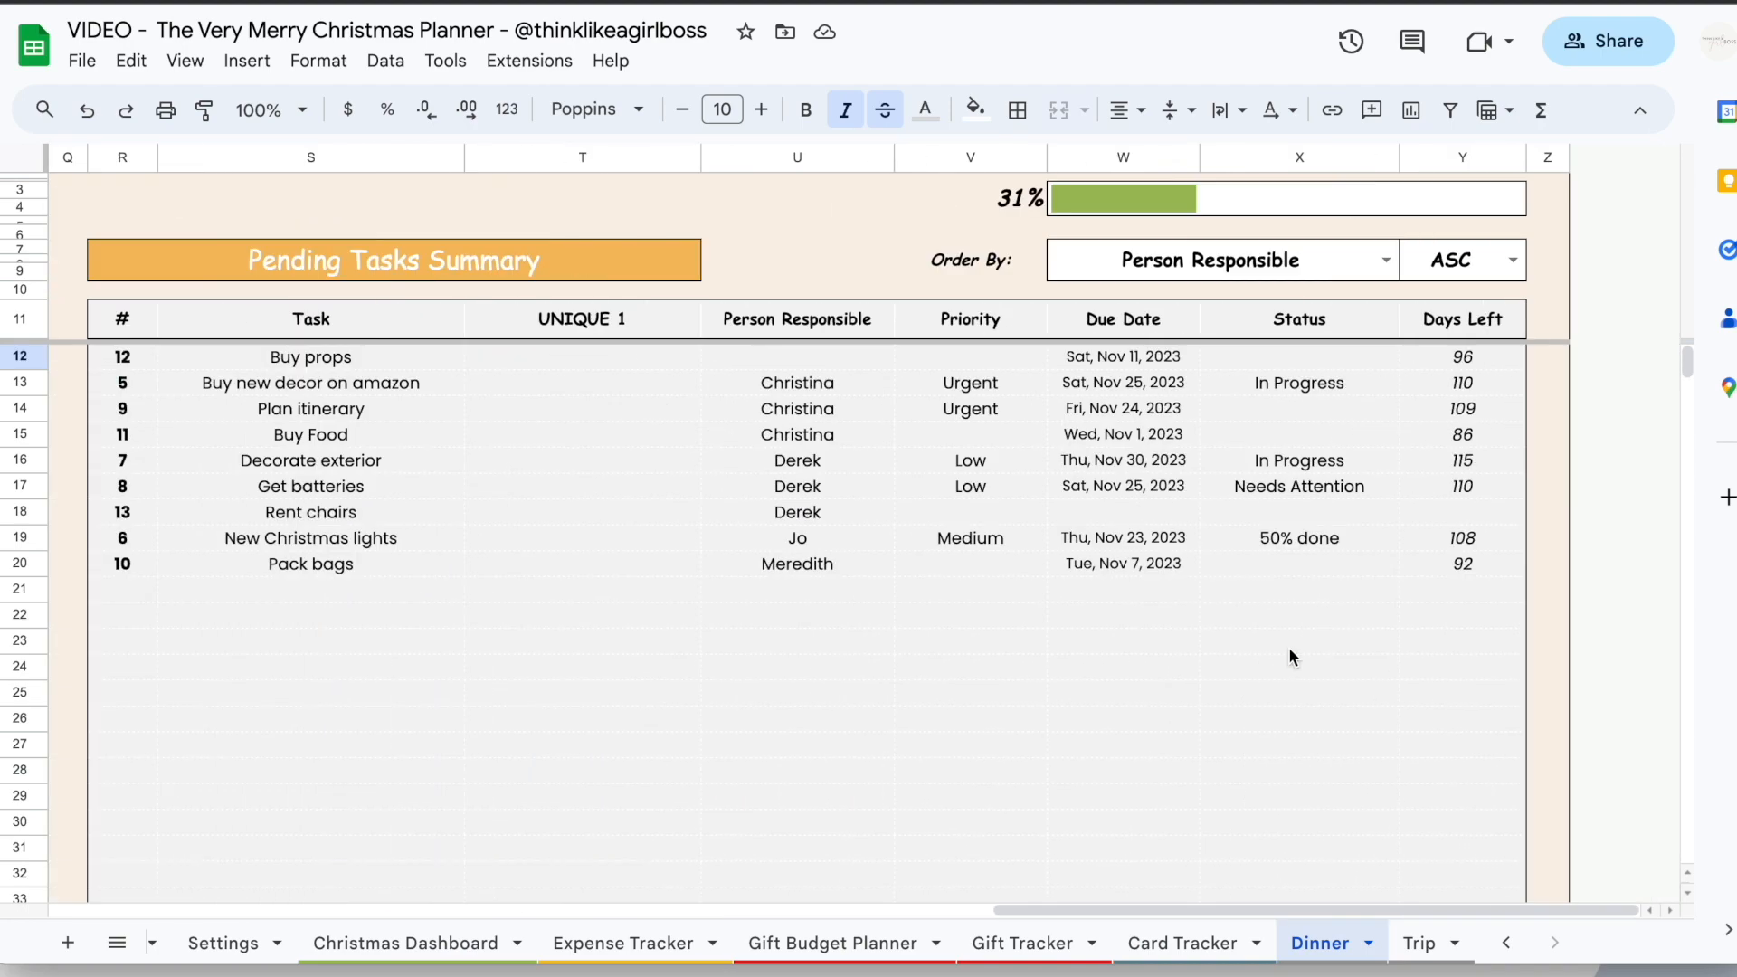
pyautogui.hscroll(-12, 1288, 656)
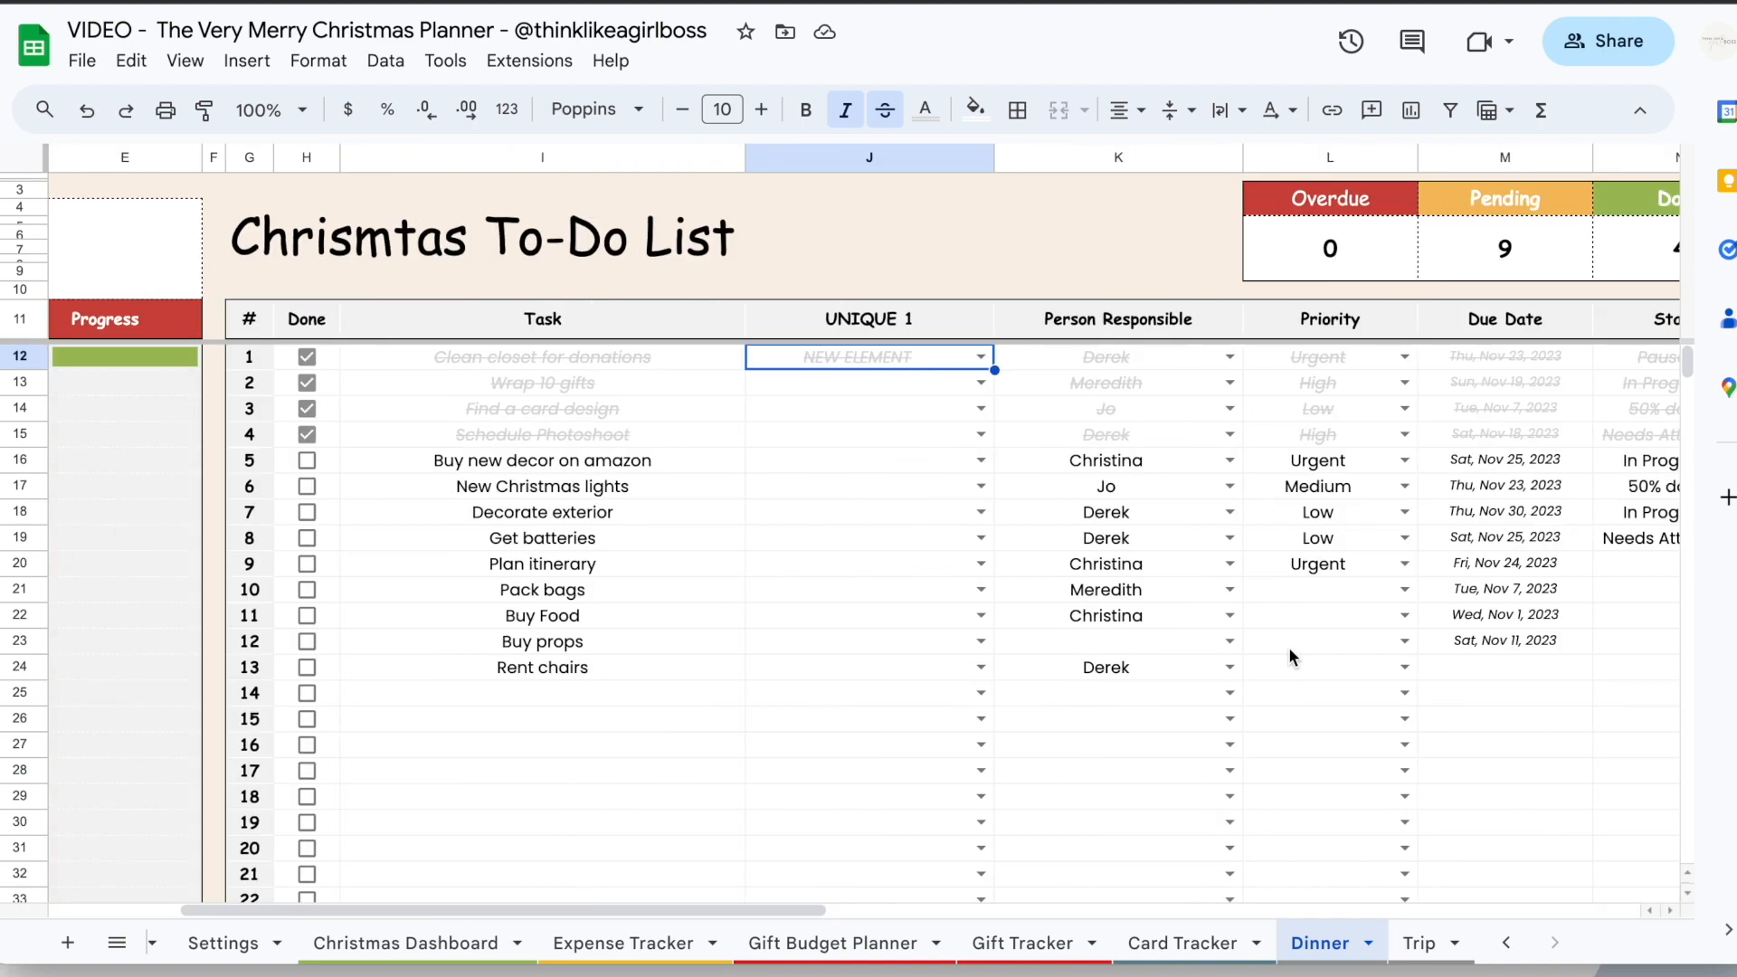